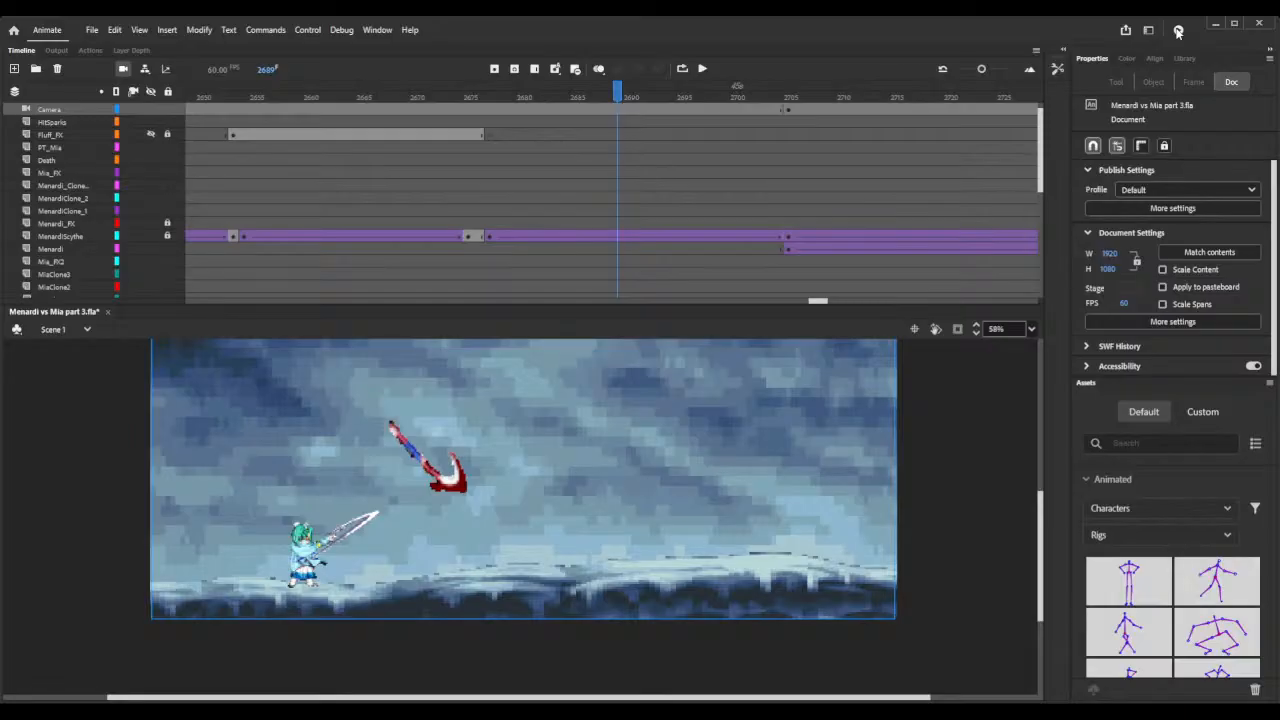
Test the movie to review the fight animation, close the preview, and go to frame 193 in the timeline.
click(1178, 30)
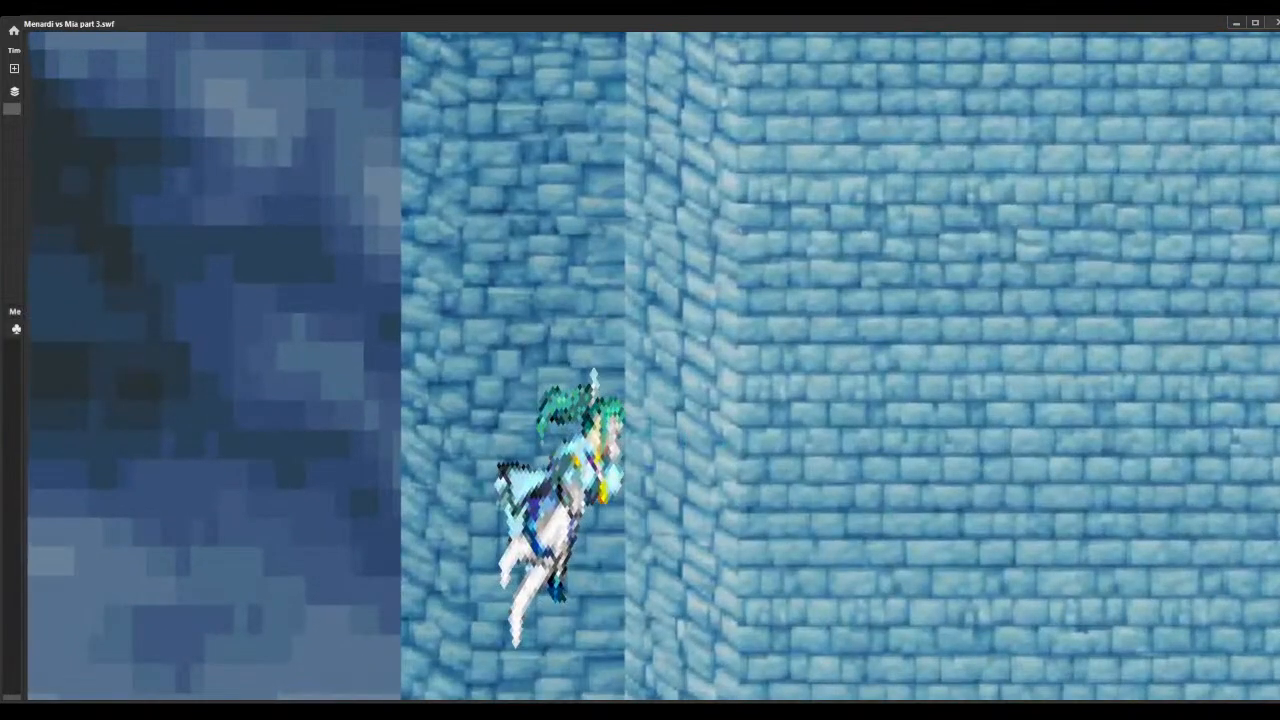
key(ctrl+w)
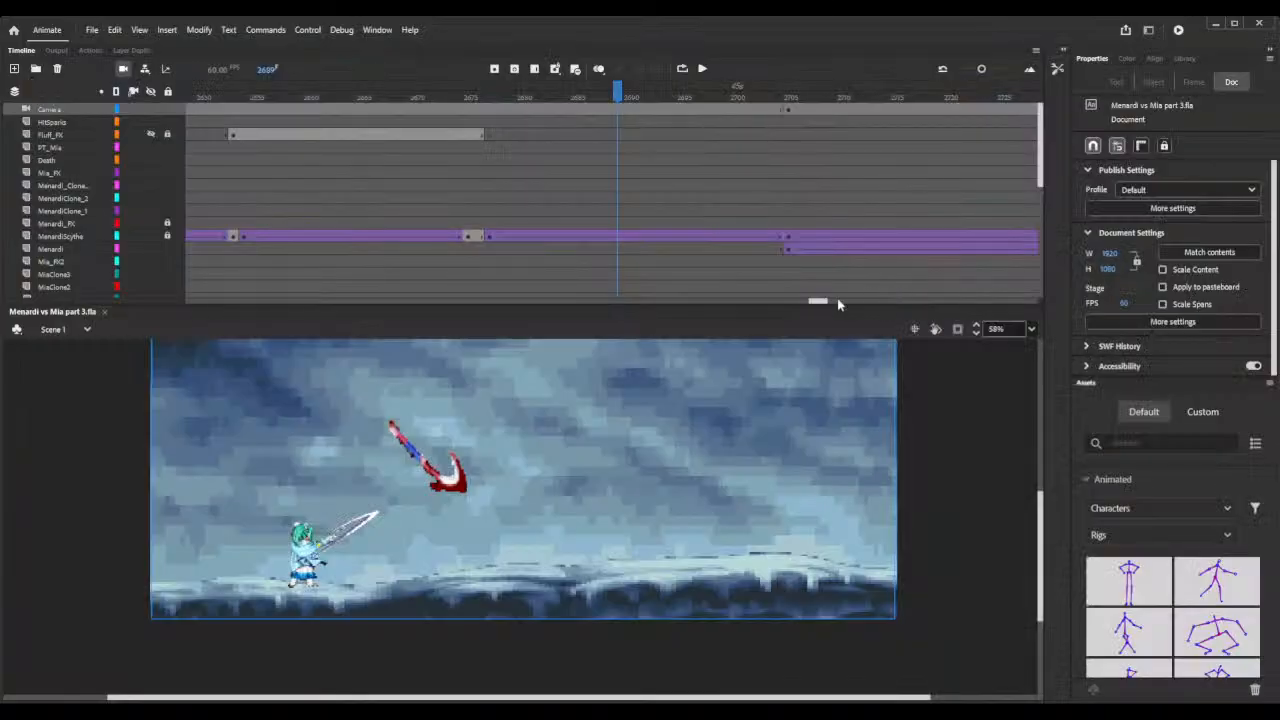
drag(822, 305, 238, 298)
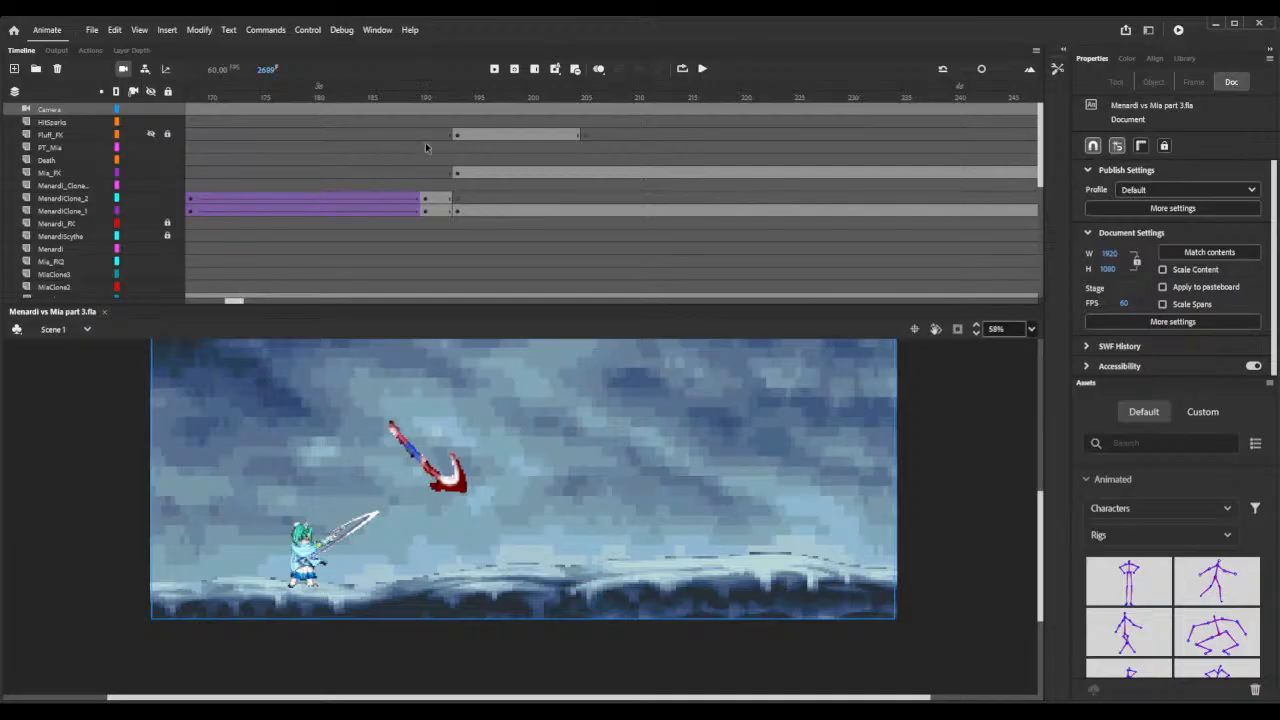
click(458, 96)
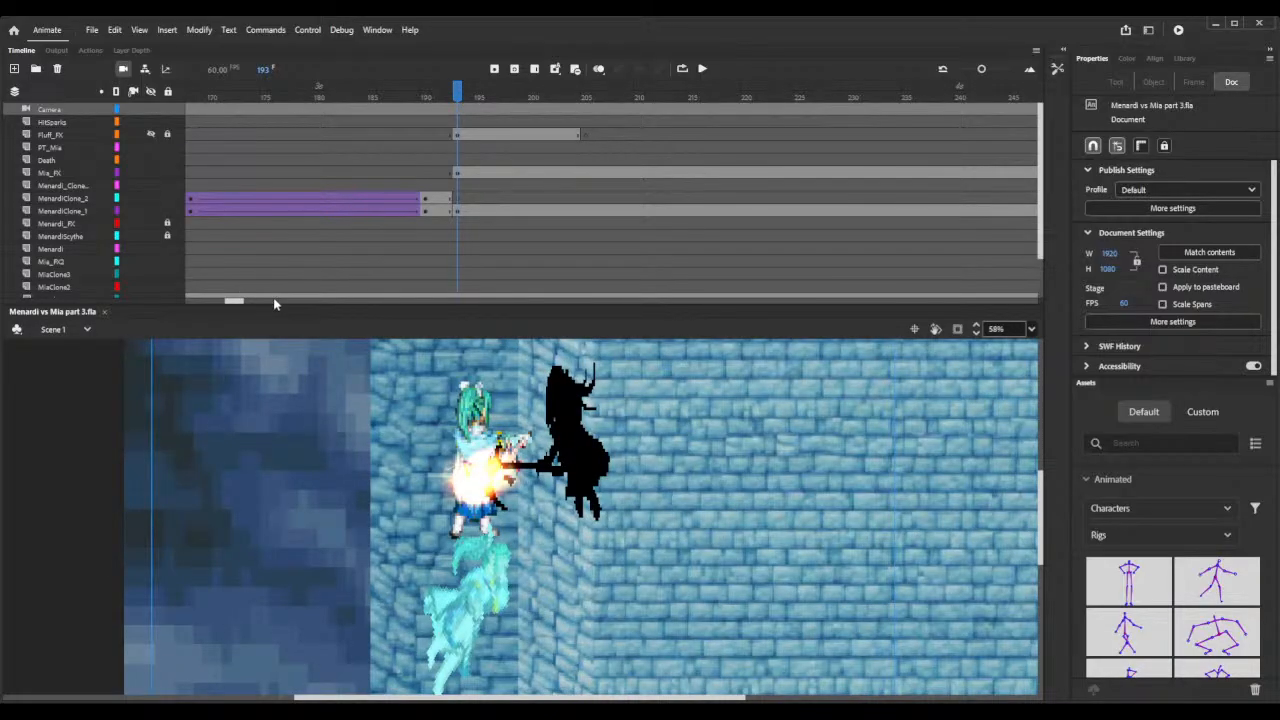
drag(233, 300, 229, 304)
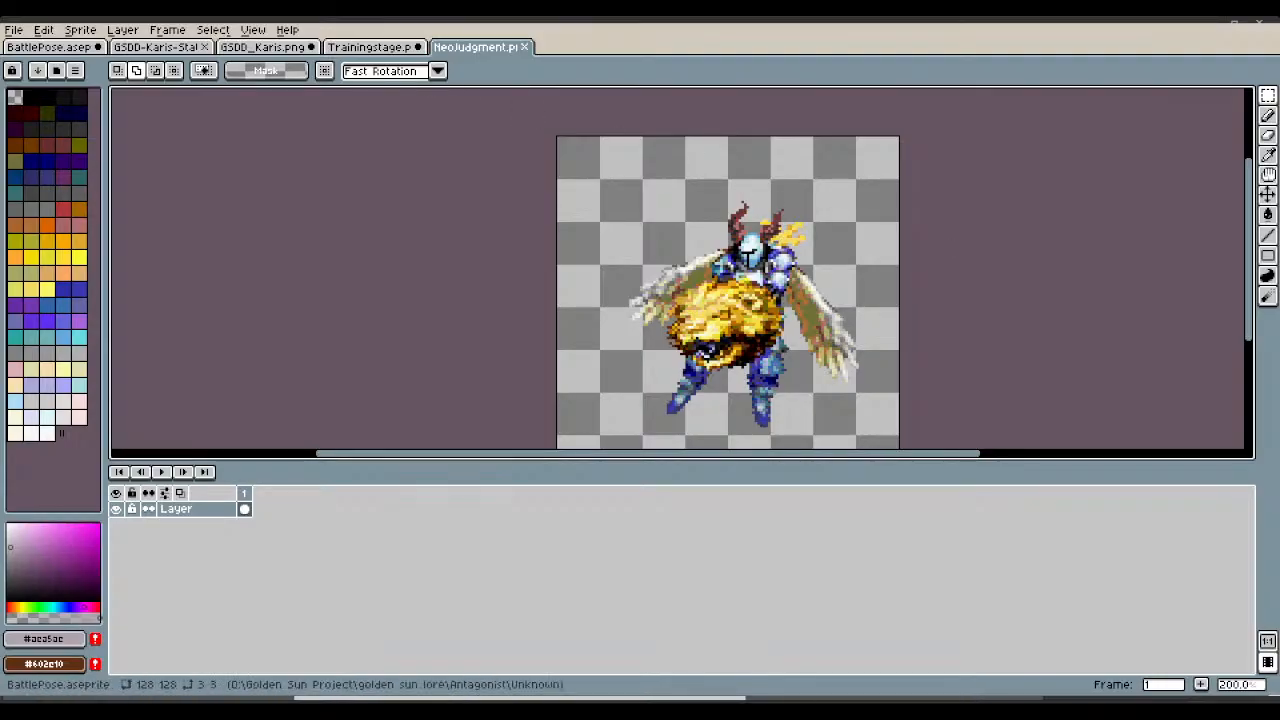
Switch to Aseprite and examine the cloaked character sprites in the BattlePose and Trainingstage files.
click(50, 48)
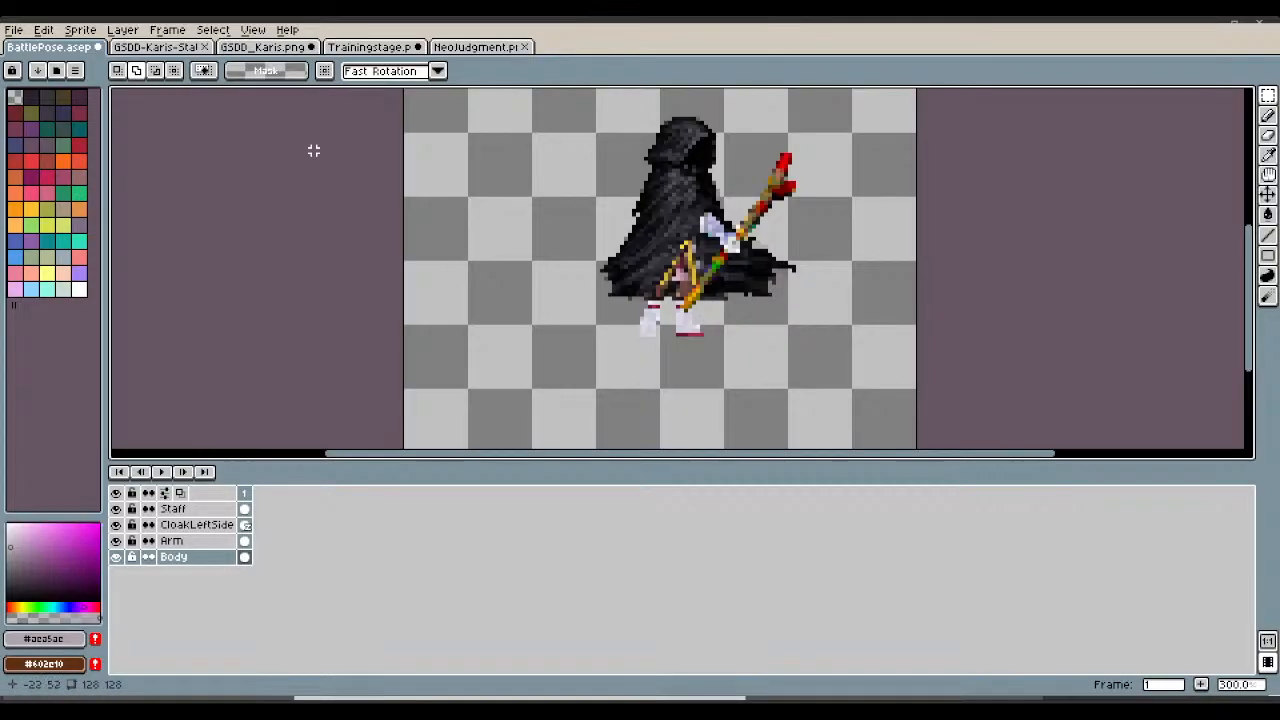
click(370, 48)
scroll(604, 309, down, 1)
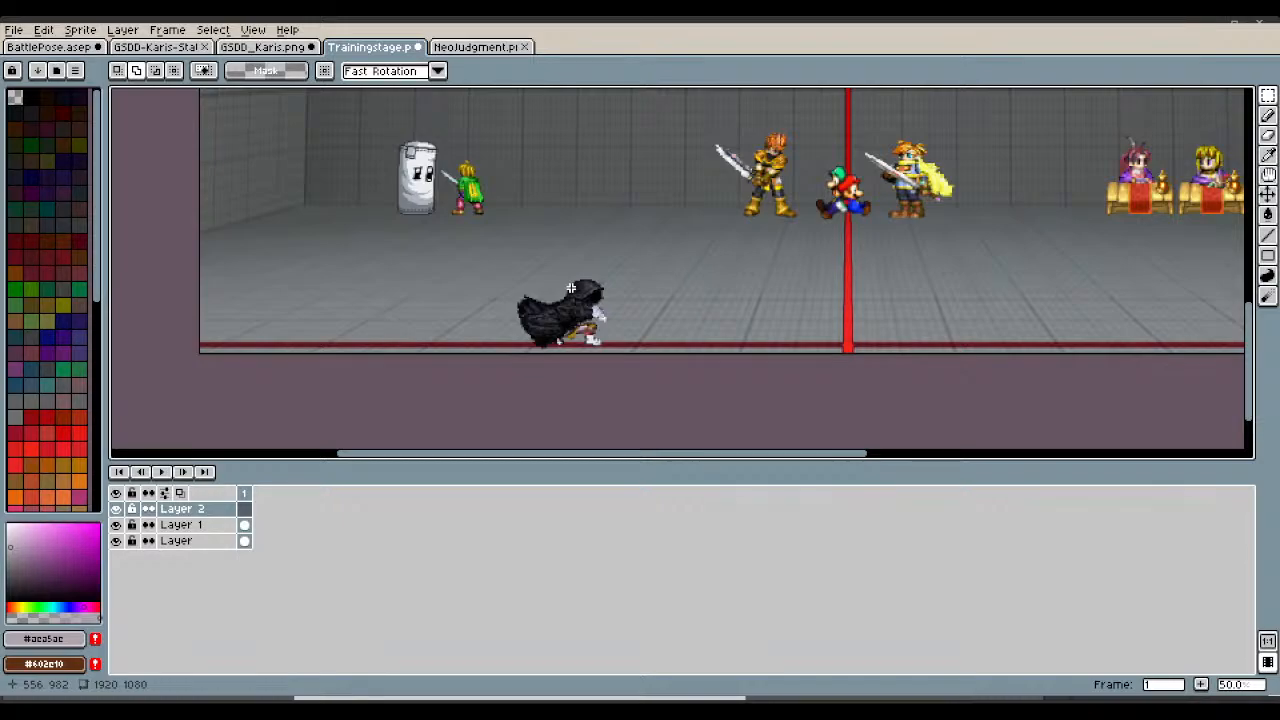
scroll(570, 288, up, 1)
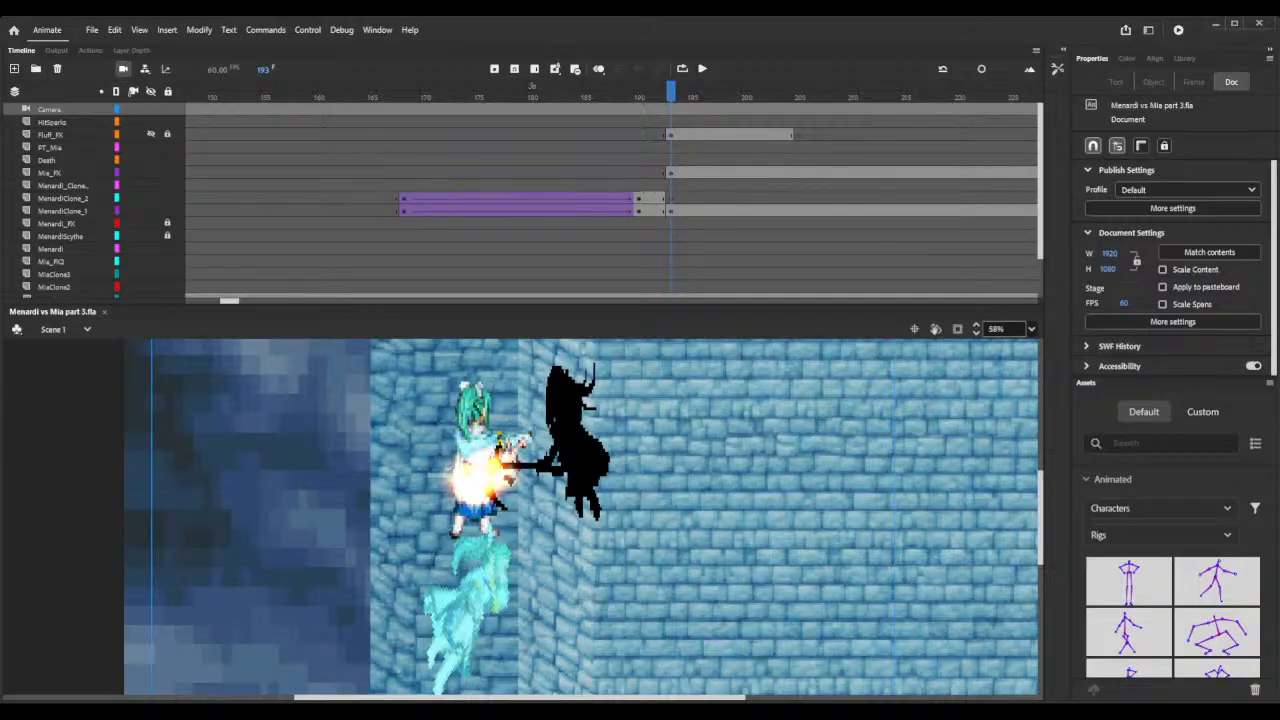
Return to Animate and examine the MenardiClone_2 tween that starts at frame 168 and leads up to the hit.
click(671, 137)
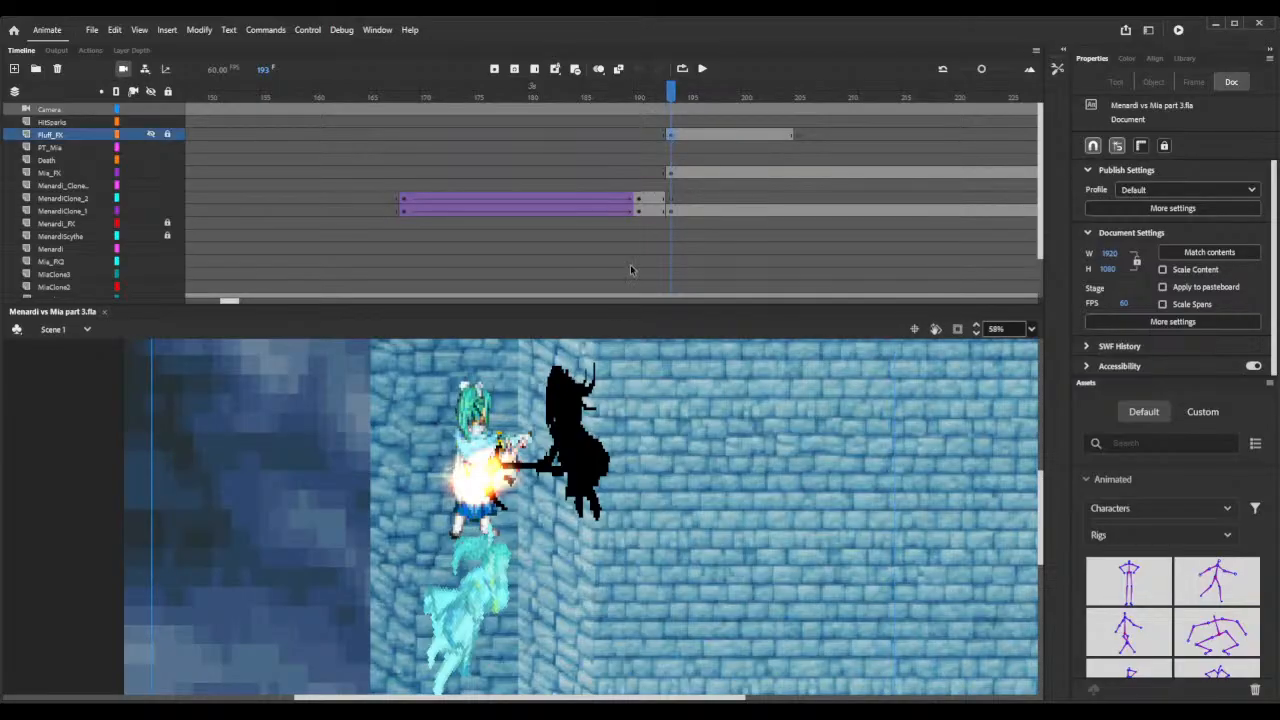
drag(456, 88, 600, 115)
click(620, 229)
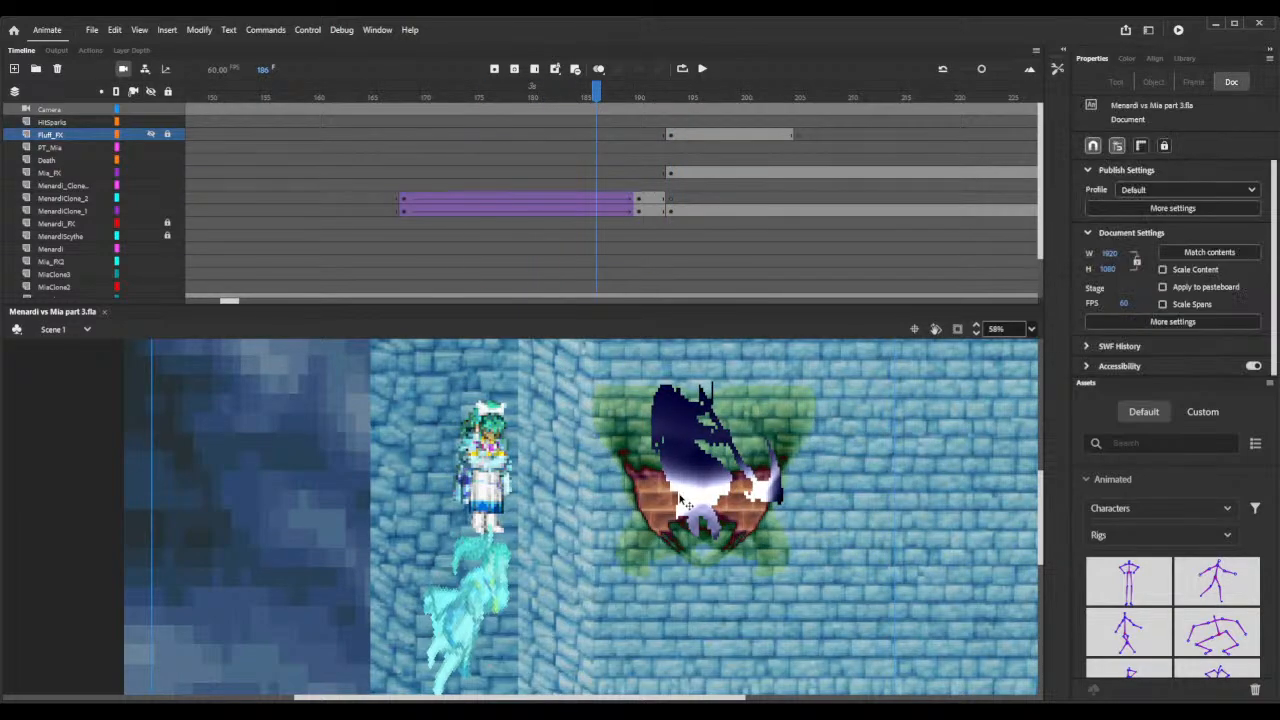
click(401, 204)
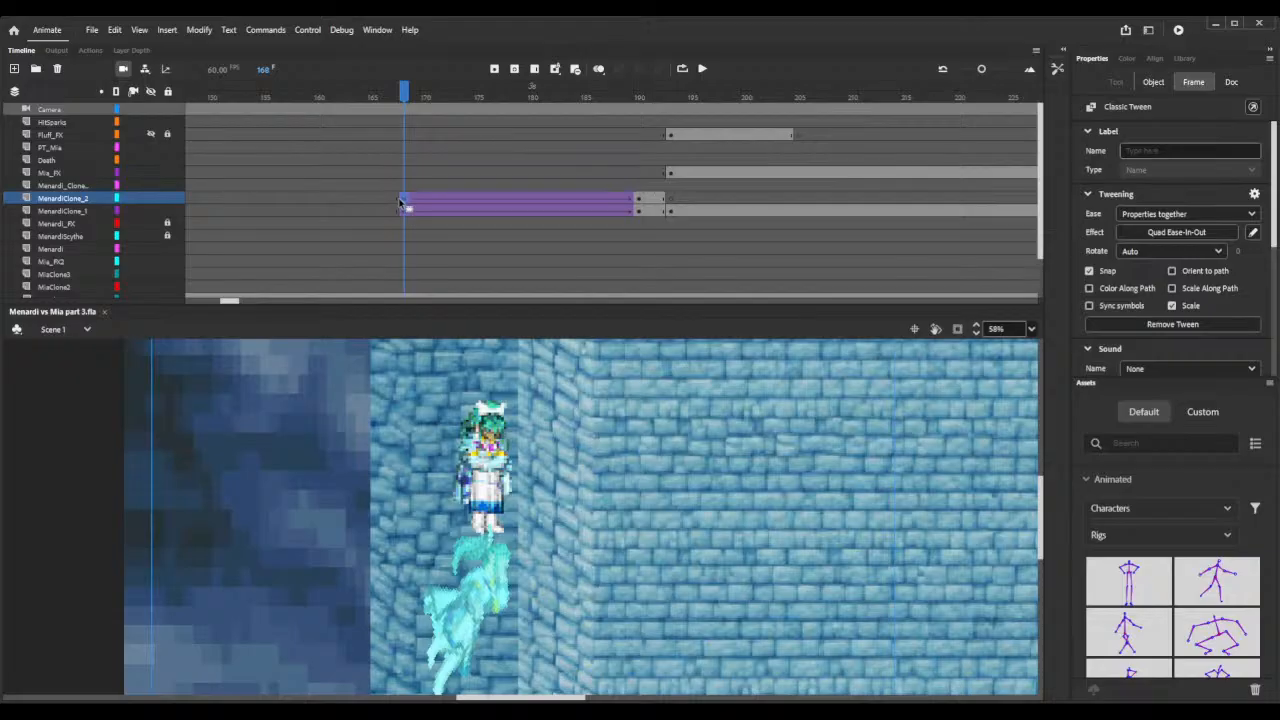
click(612, 96)
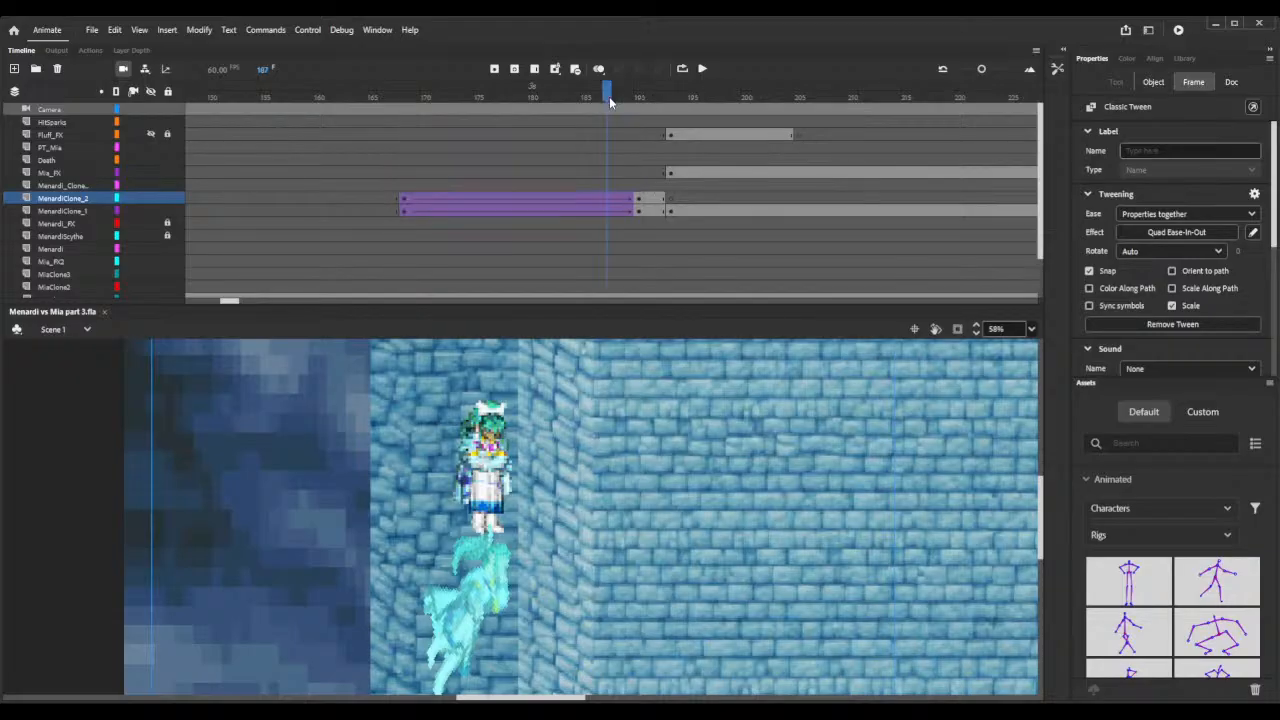
scroll(675, 446, down, 5)
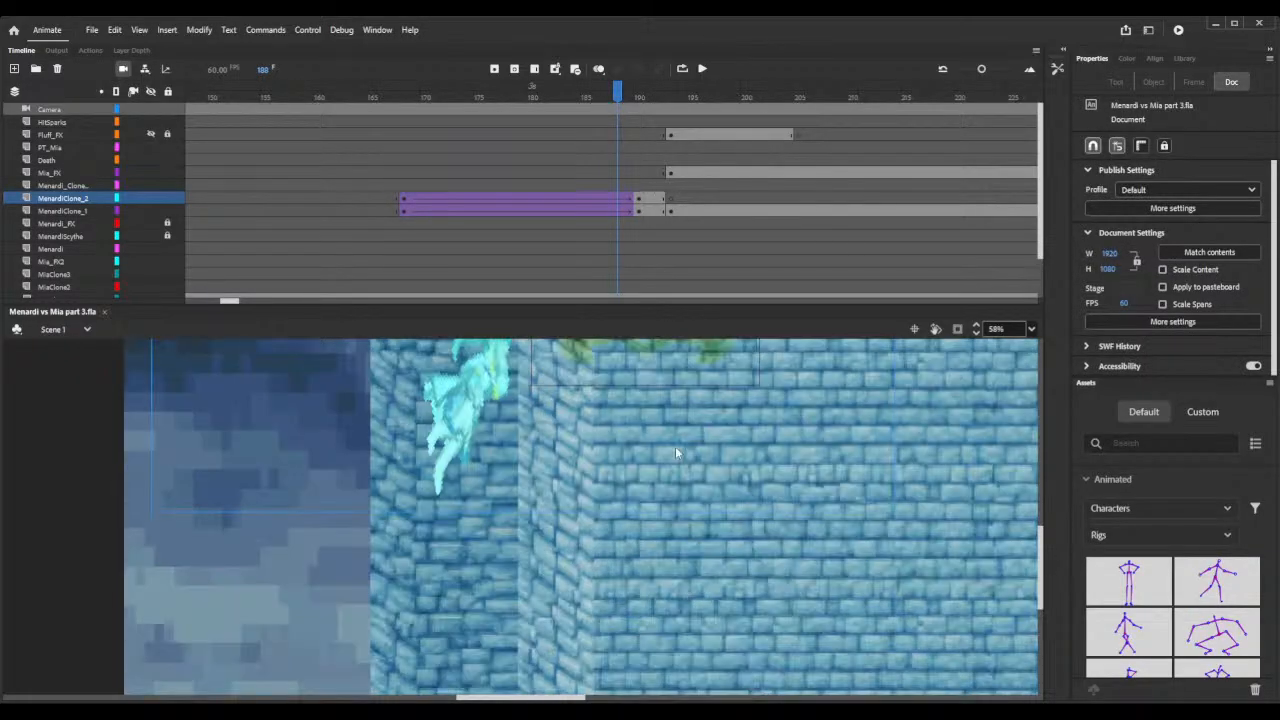
scroll(616, 201, down, 2)
scroll(616, 201, up, 2)
scroll(616, 201, down, 2)
scroll(616, 201, up, 2)
scroll(650, 385, up, 3)
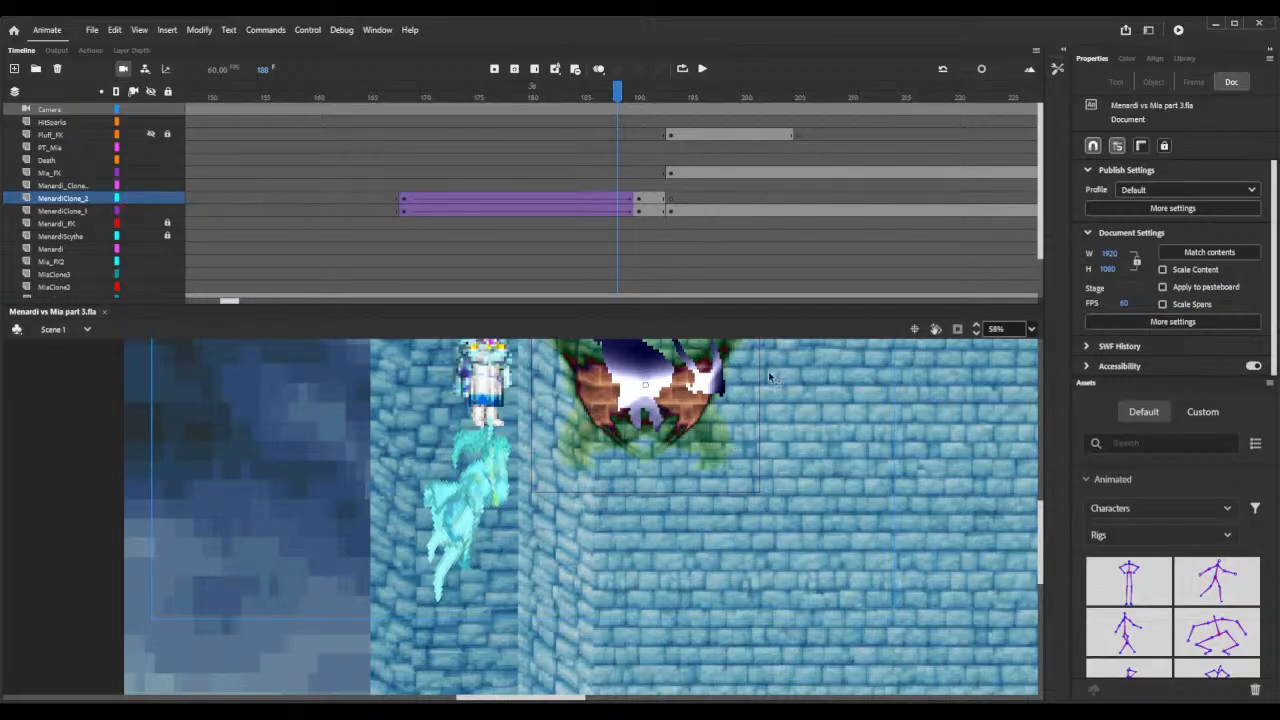
Inspect the Fluff_FX keyframes at frames 55 and 193, and unlock the Fluff_FX layer.
drag(981, 68, 965, 72)
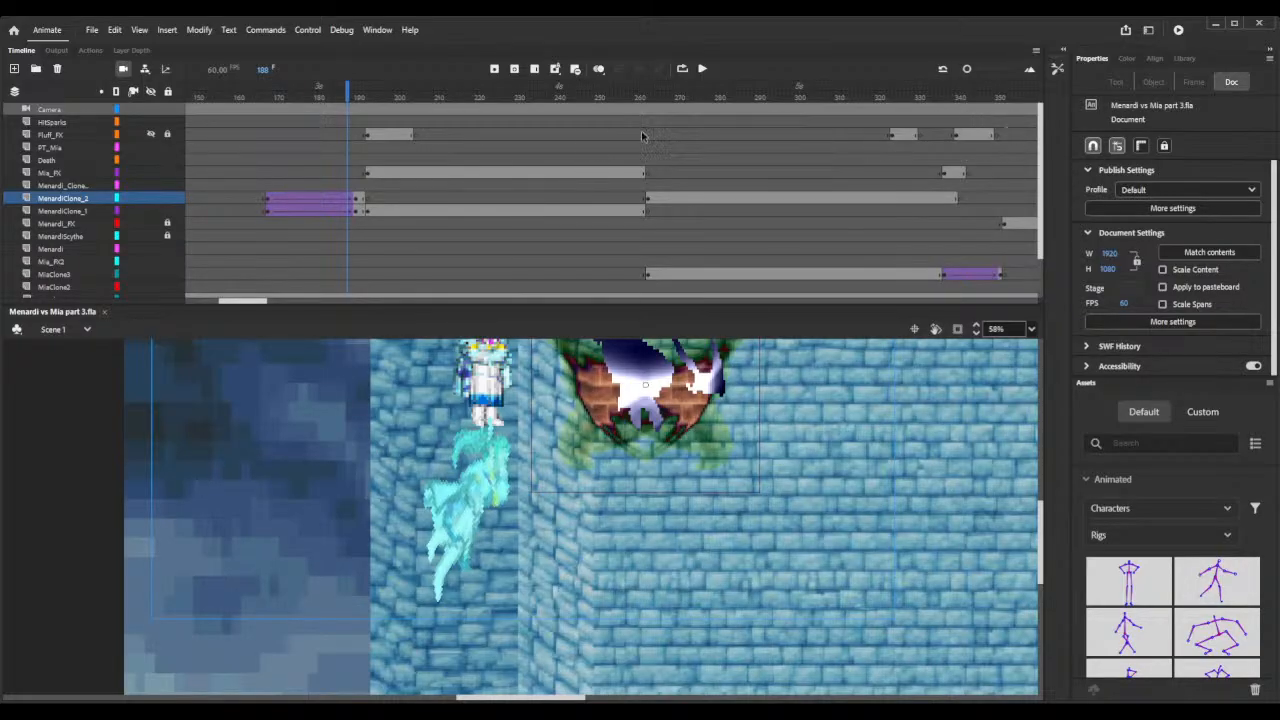
drag(249, 306, 219, 301)
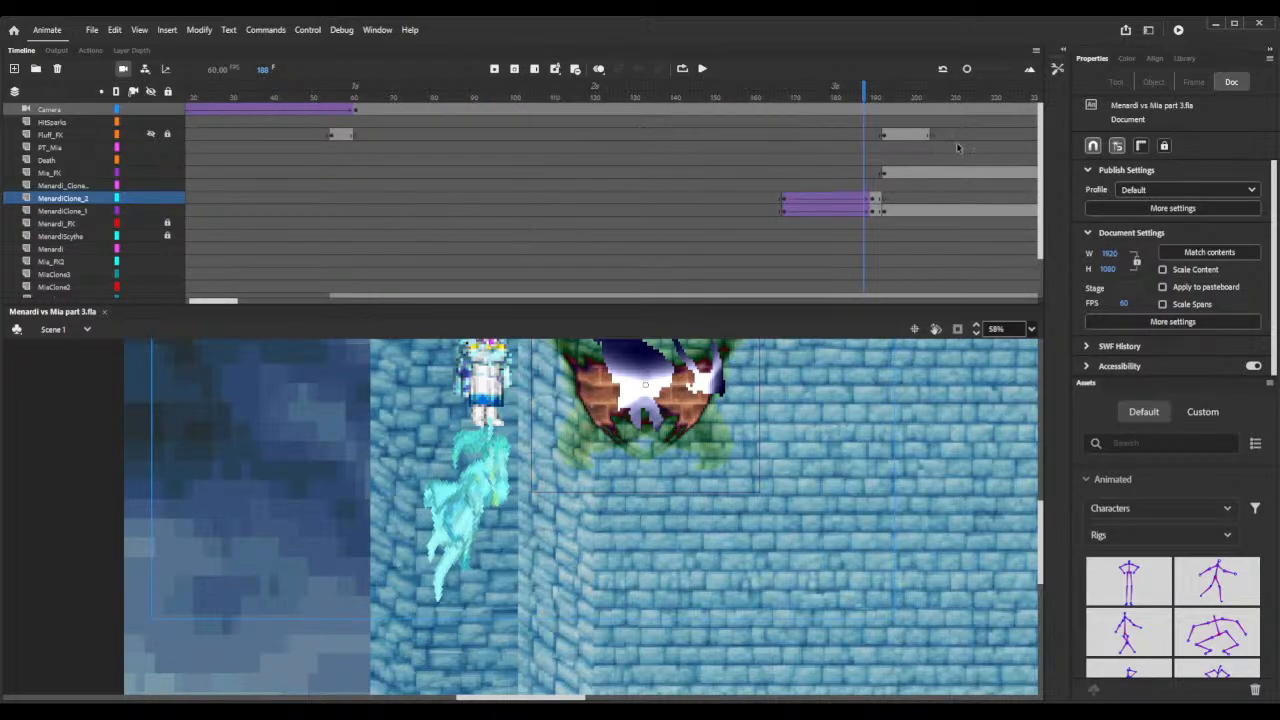
drag(966, 70, 959, 69)
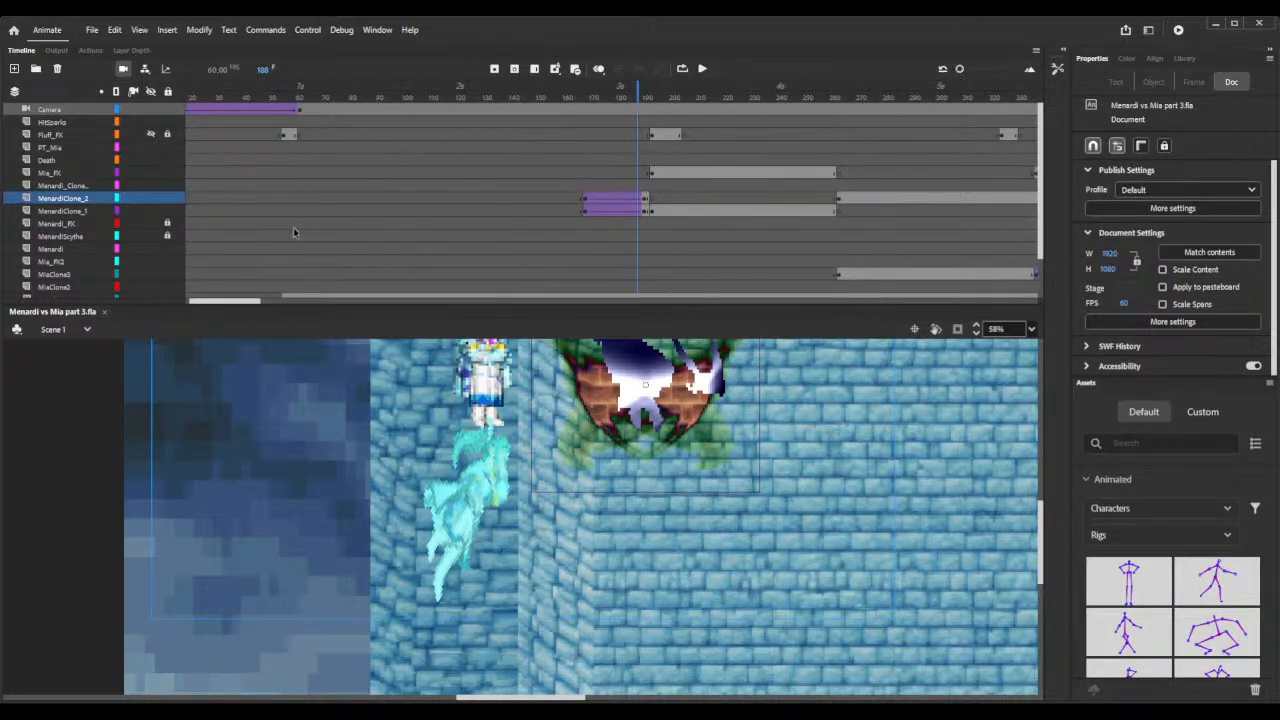
drag(226, 303, 205, 303)
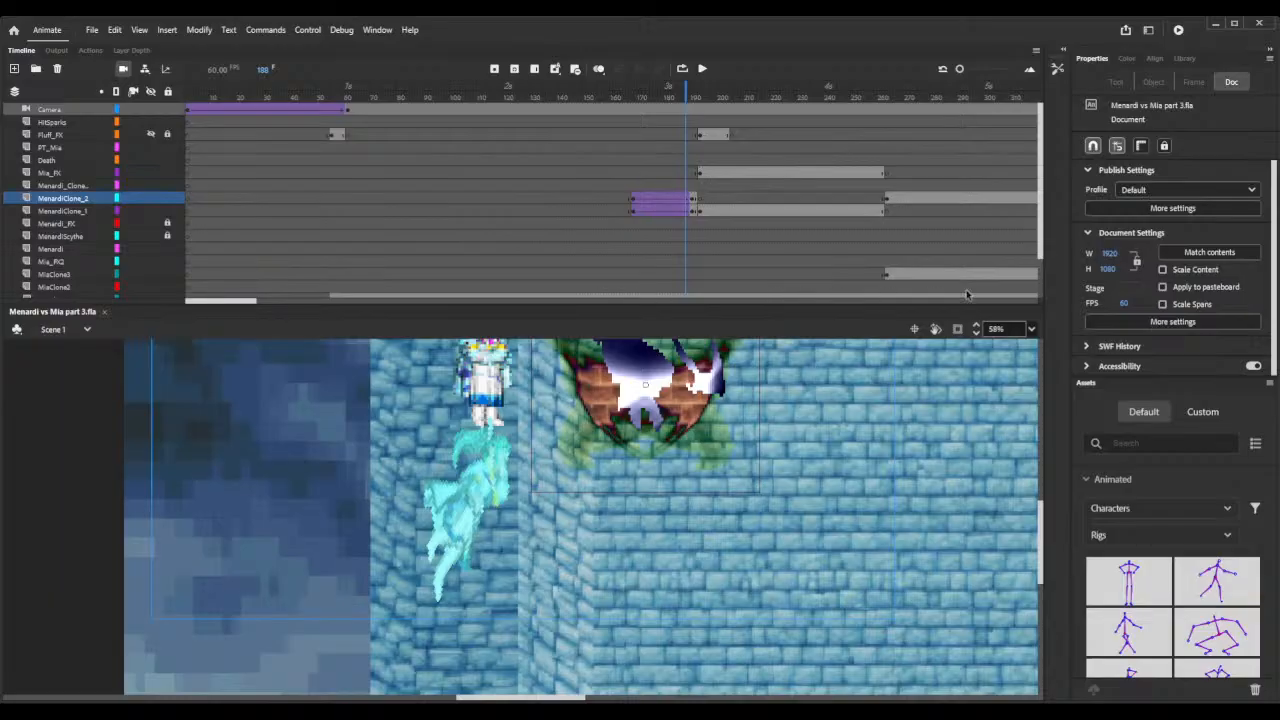
drag(975, 335, 980, 335)
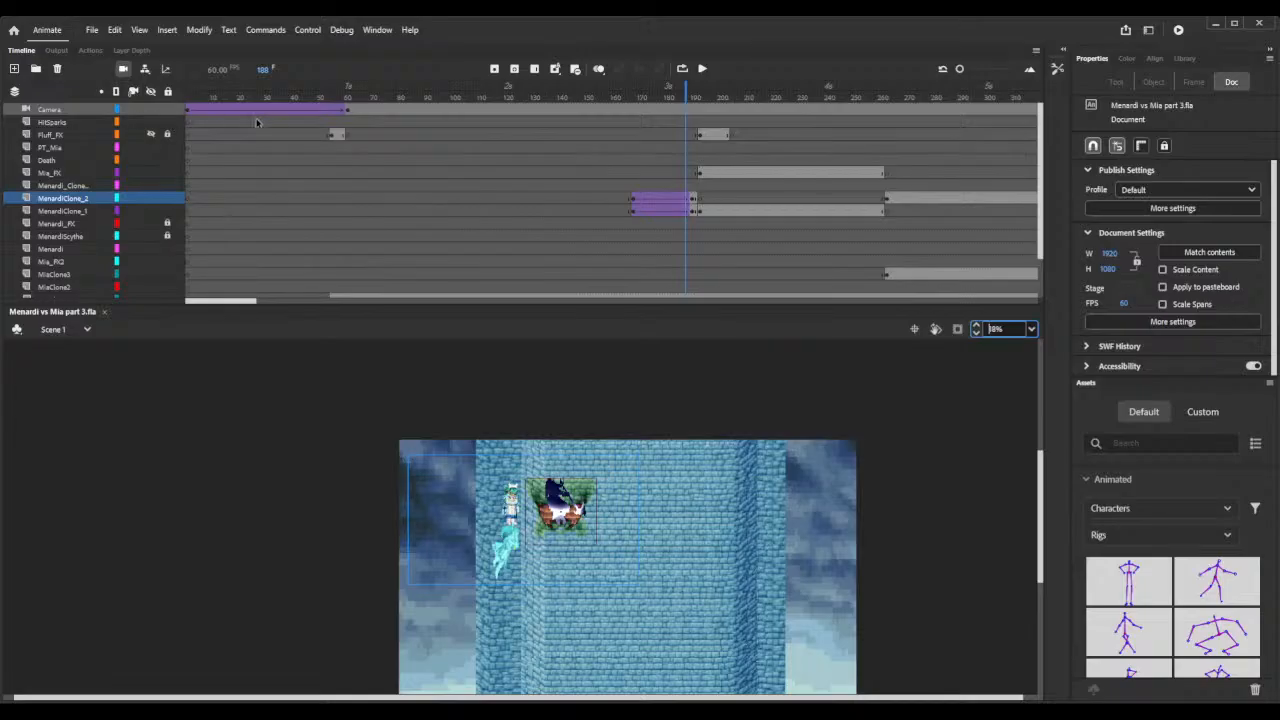
click(329, 135)
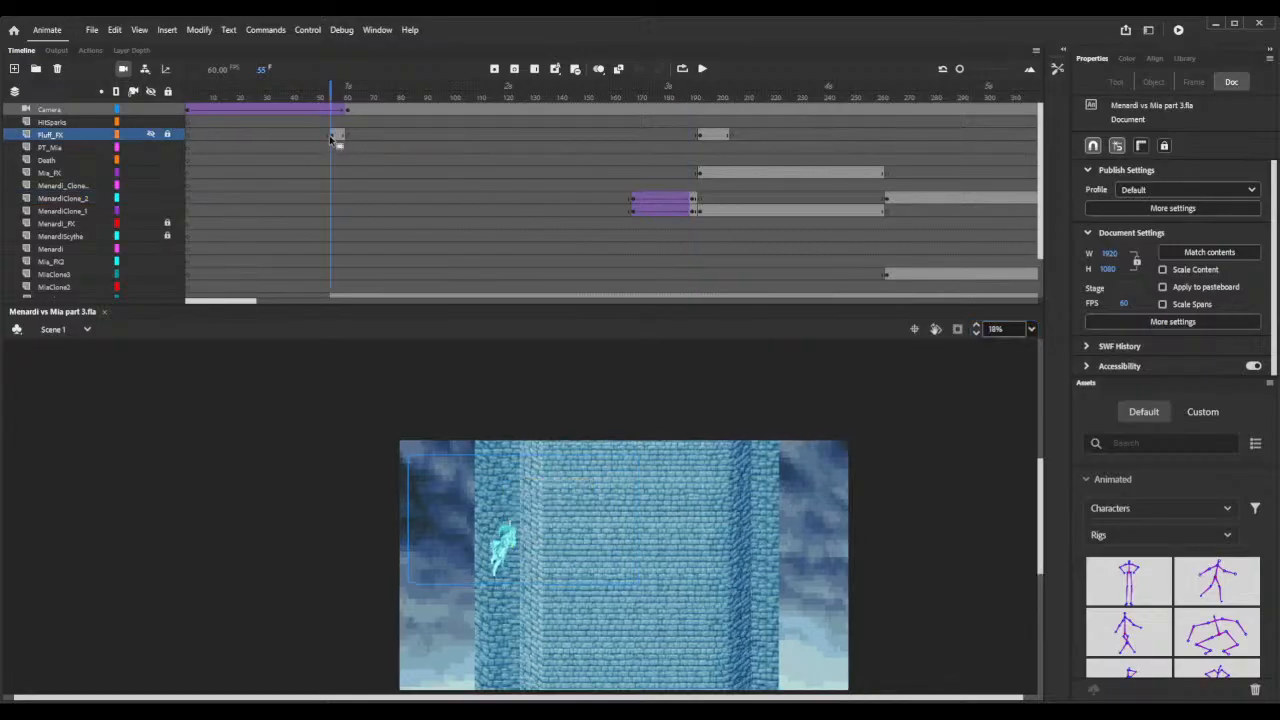
click(224, 82)
key(Return)
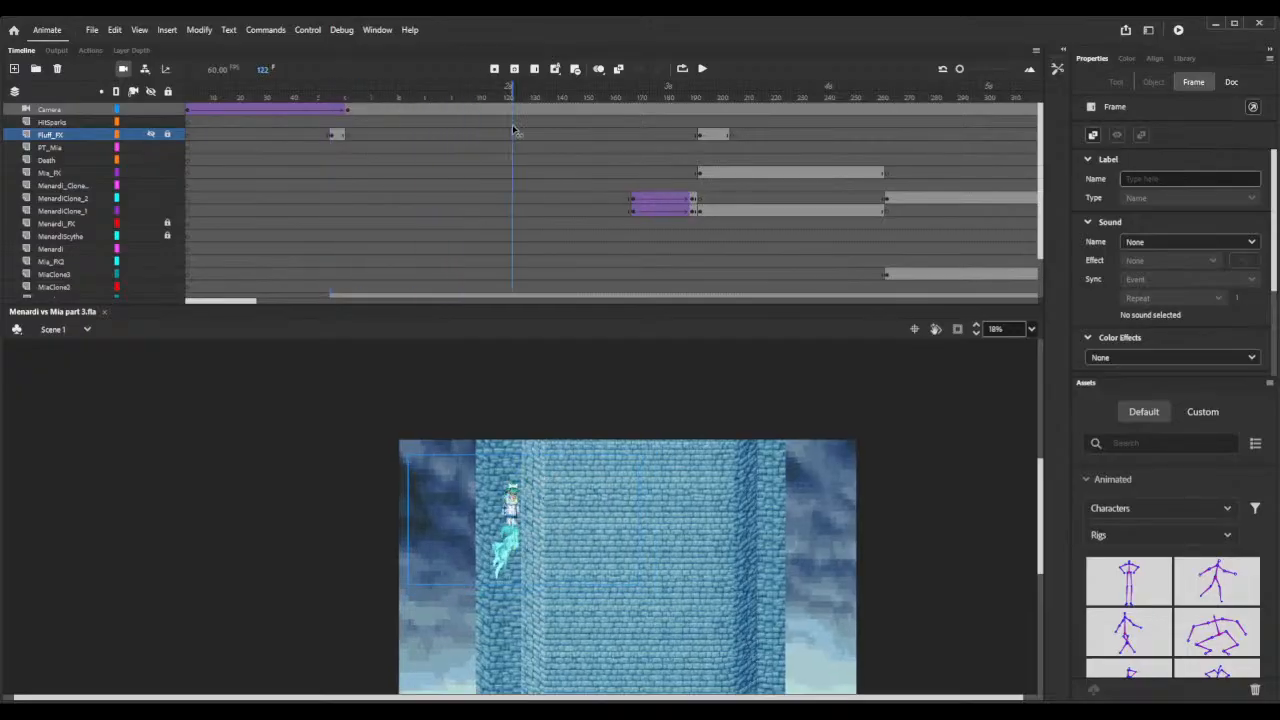
drag(660, 150, 698, 135)
click(167, 134)
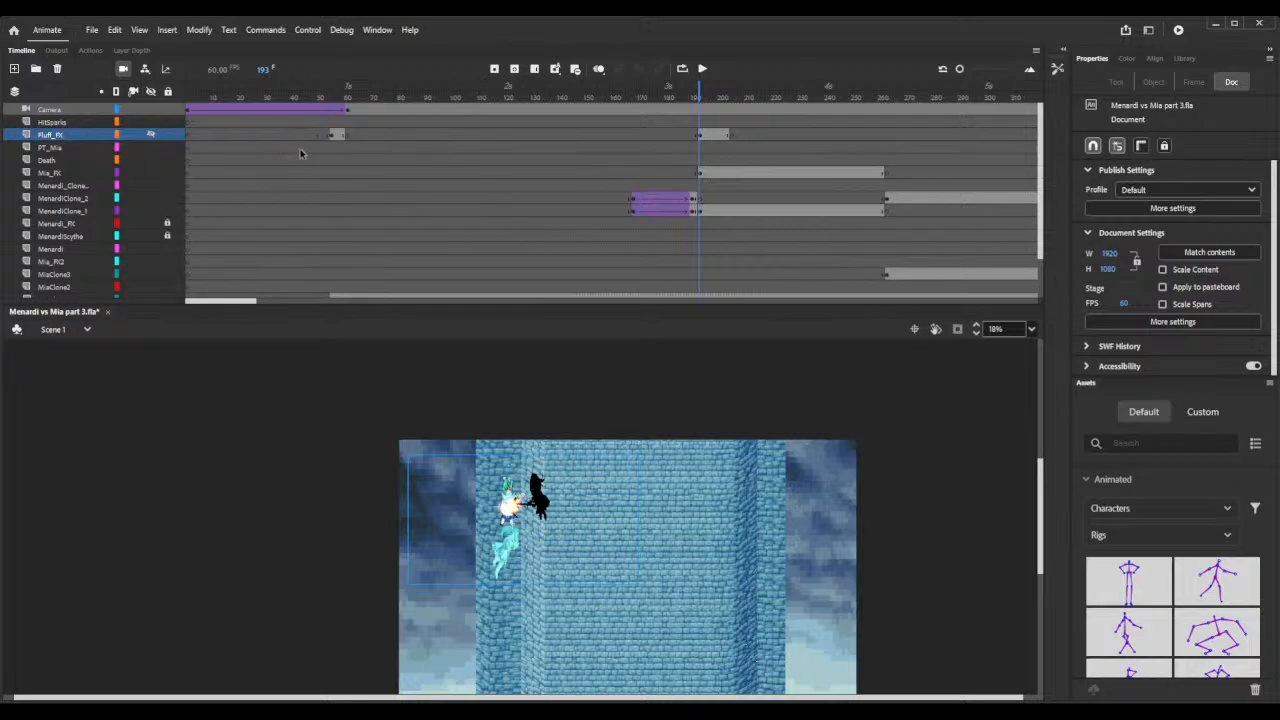
Compare the unlocked Fluff_FX keyframes at frames 55 and 193 with the start of the MenardiClone_2 tween at frame 168.
click(332, 137)
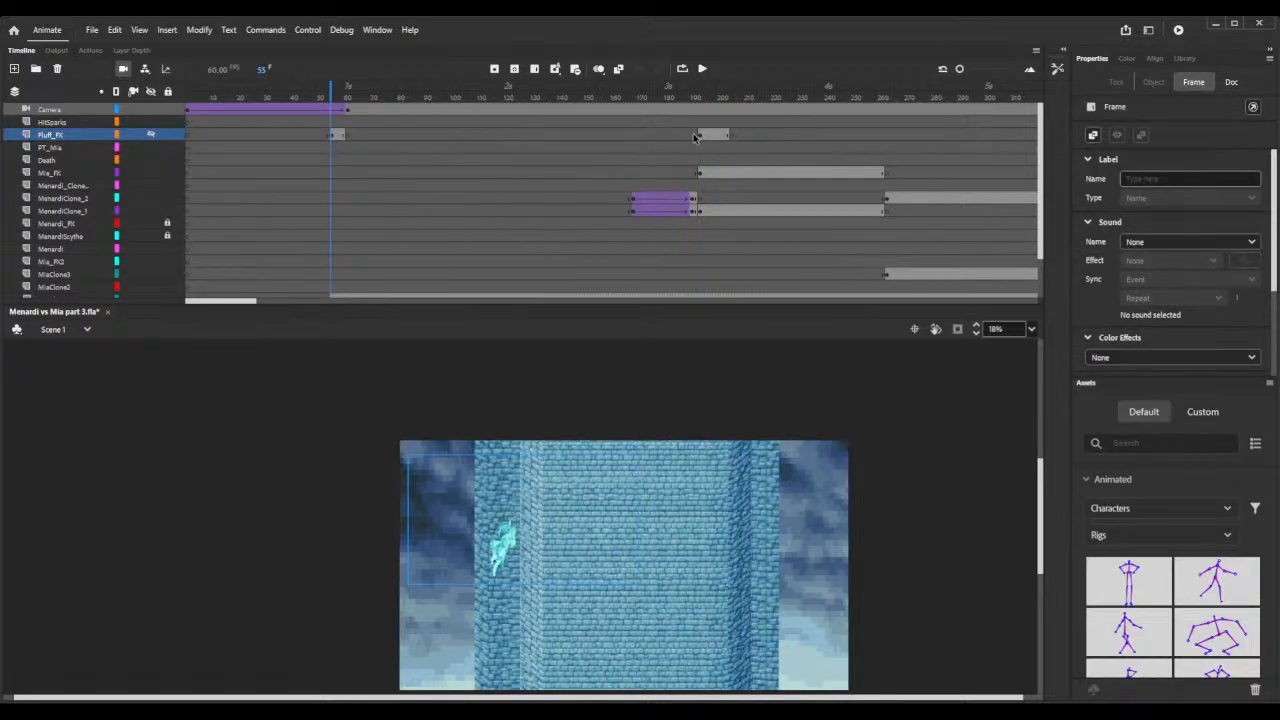
click(698, 137)
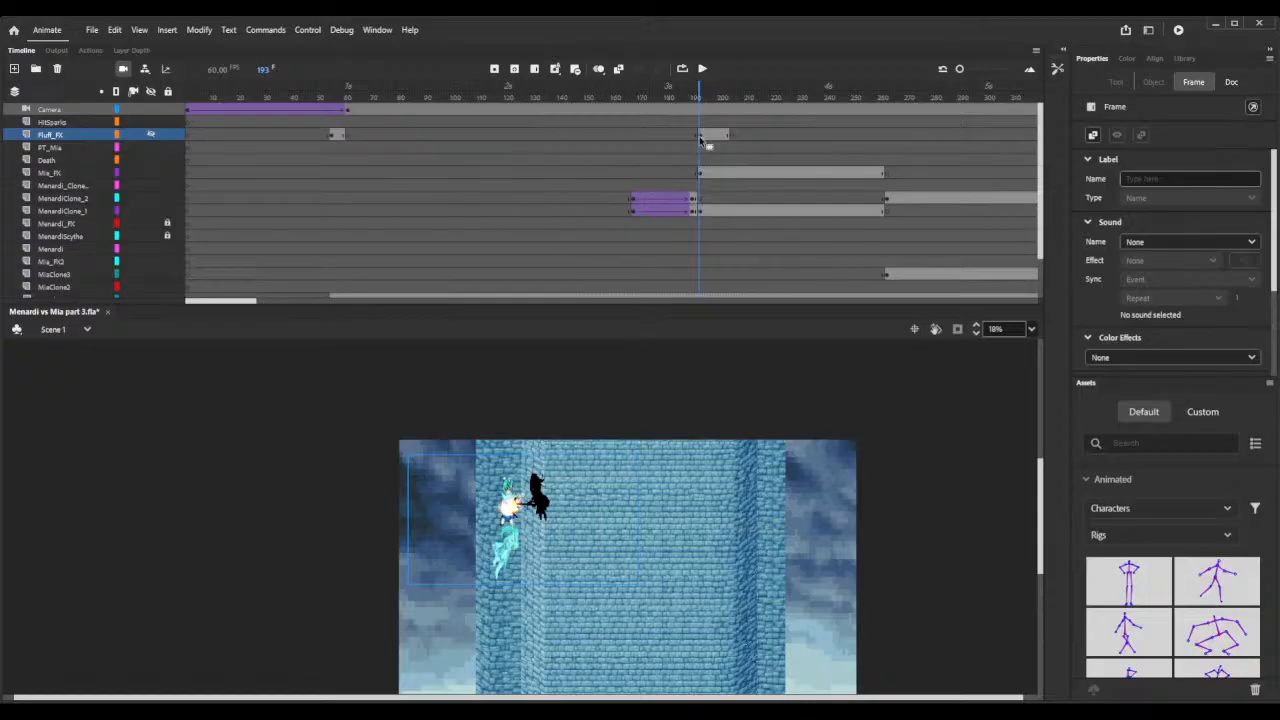
click(702, 141)
drag(617, 97, 662, 113)
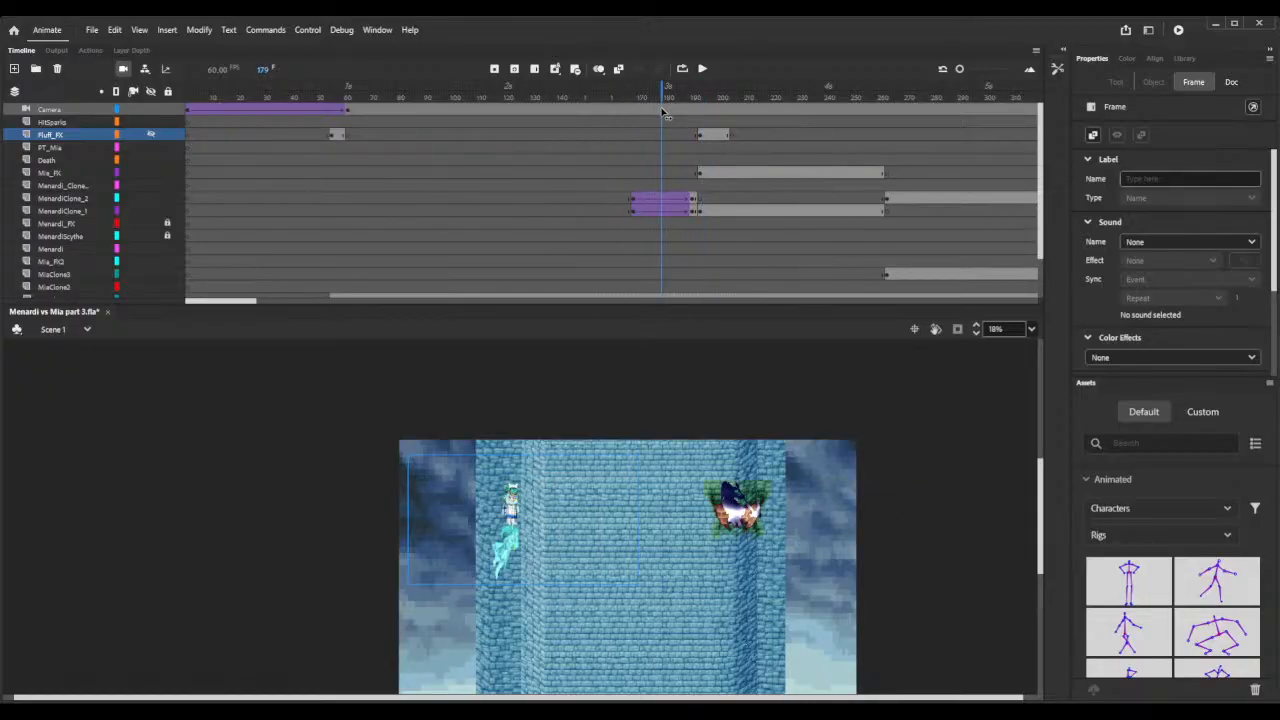
click(632, 202)
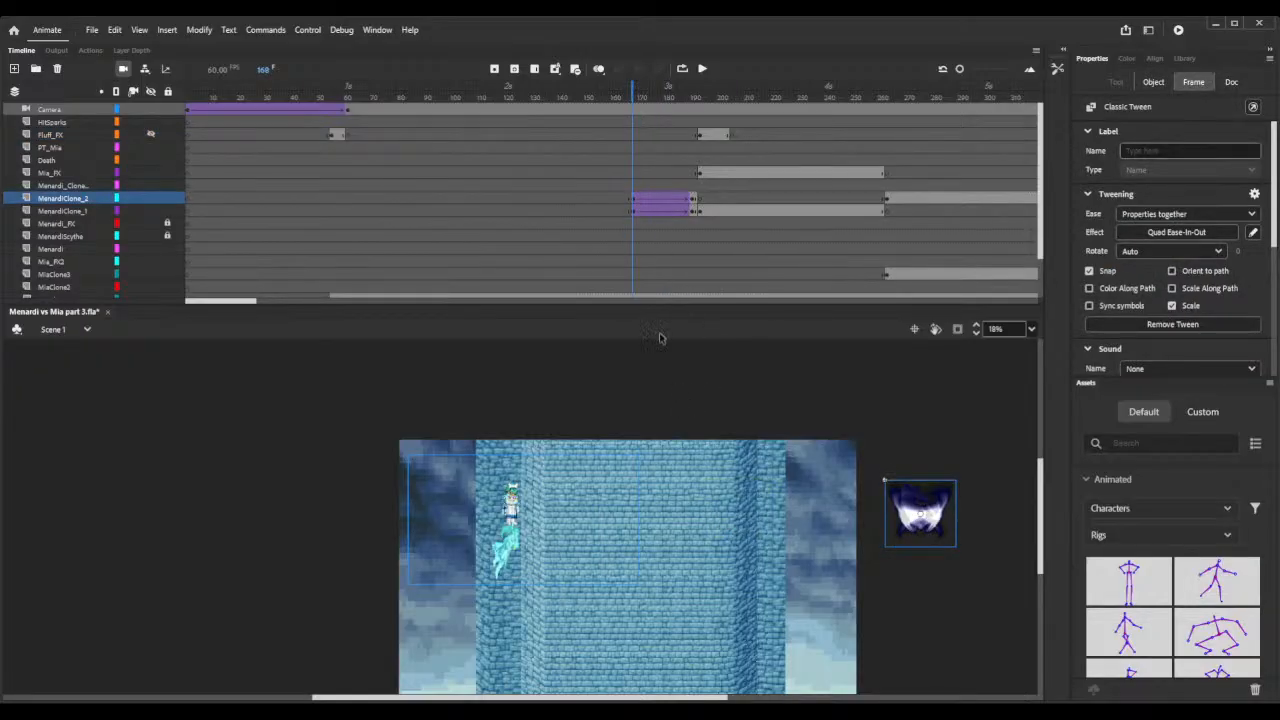
Examine Mia's slash and the clone's movement closely on the stage at frame 338.
drag(254, 302, 317, 304)
drag(453, 94, 576, 134)
click(1080, 322)
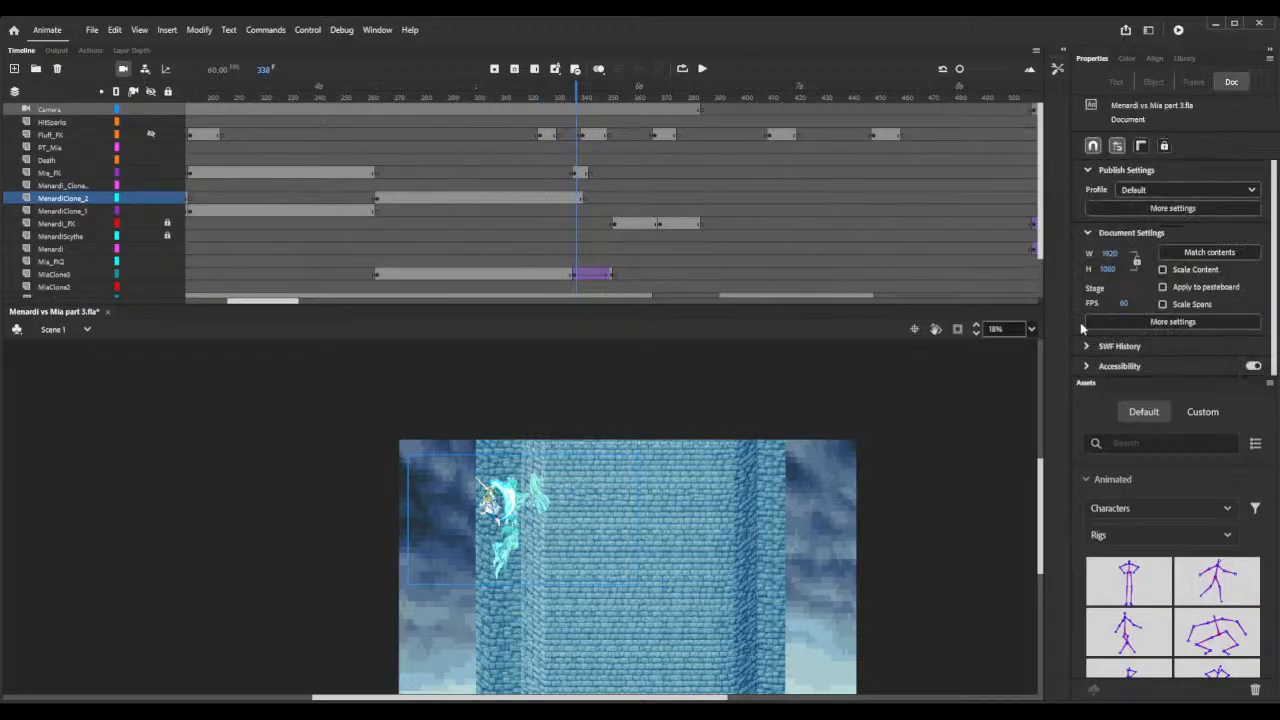
click(977, 325)
click(977, 325)
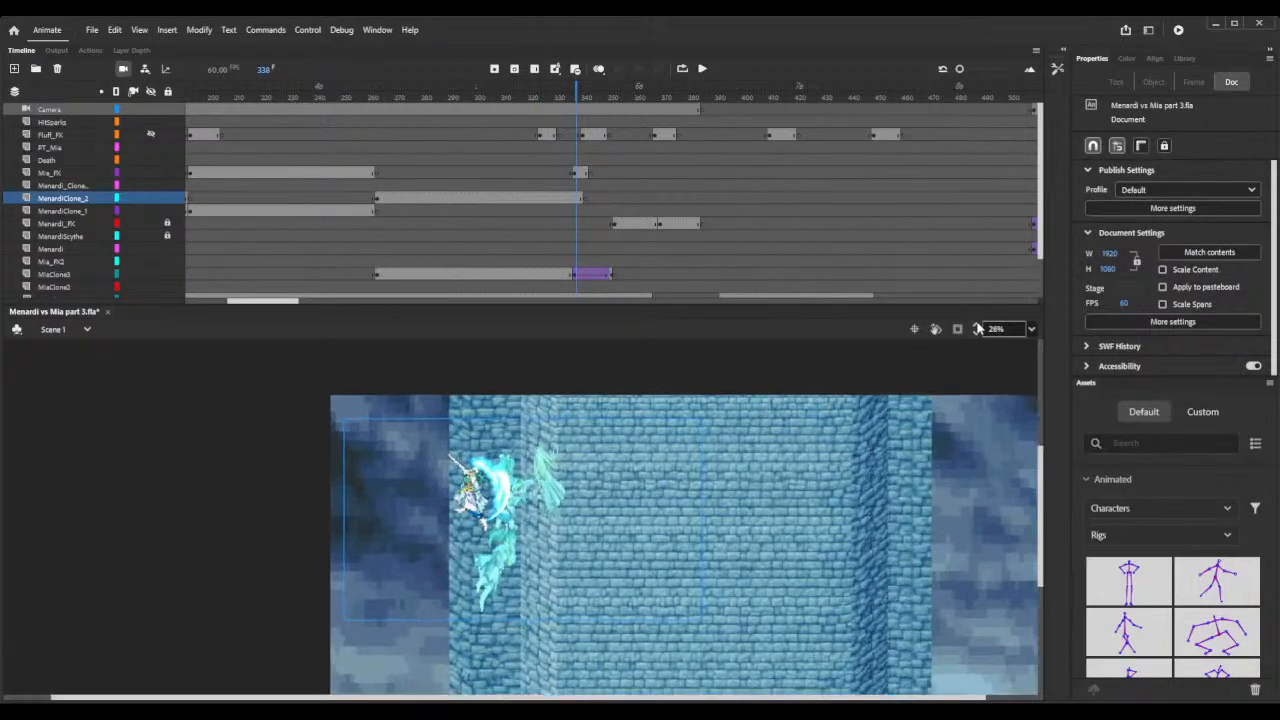
click(977, 328)
click(977, 328)
click(977, 328)
click(977, 328)
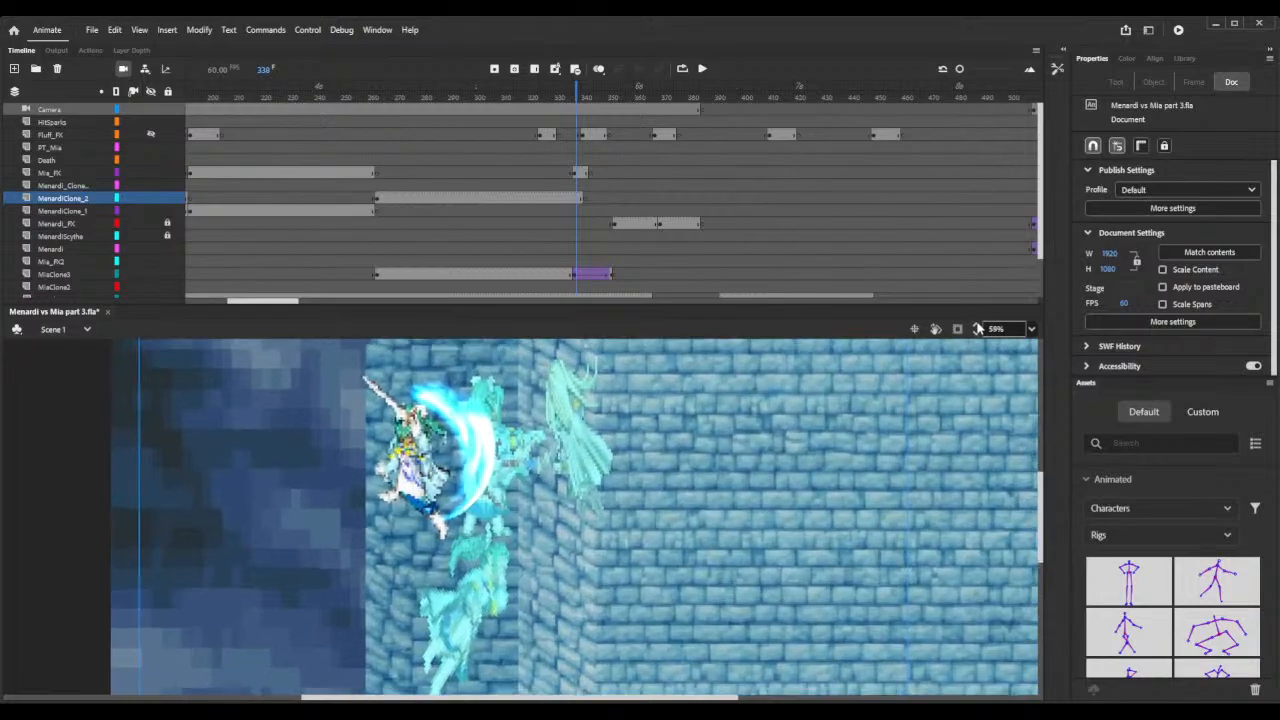
click(977, 328)
click(977, 328)
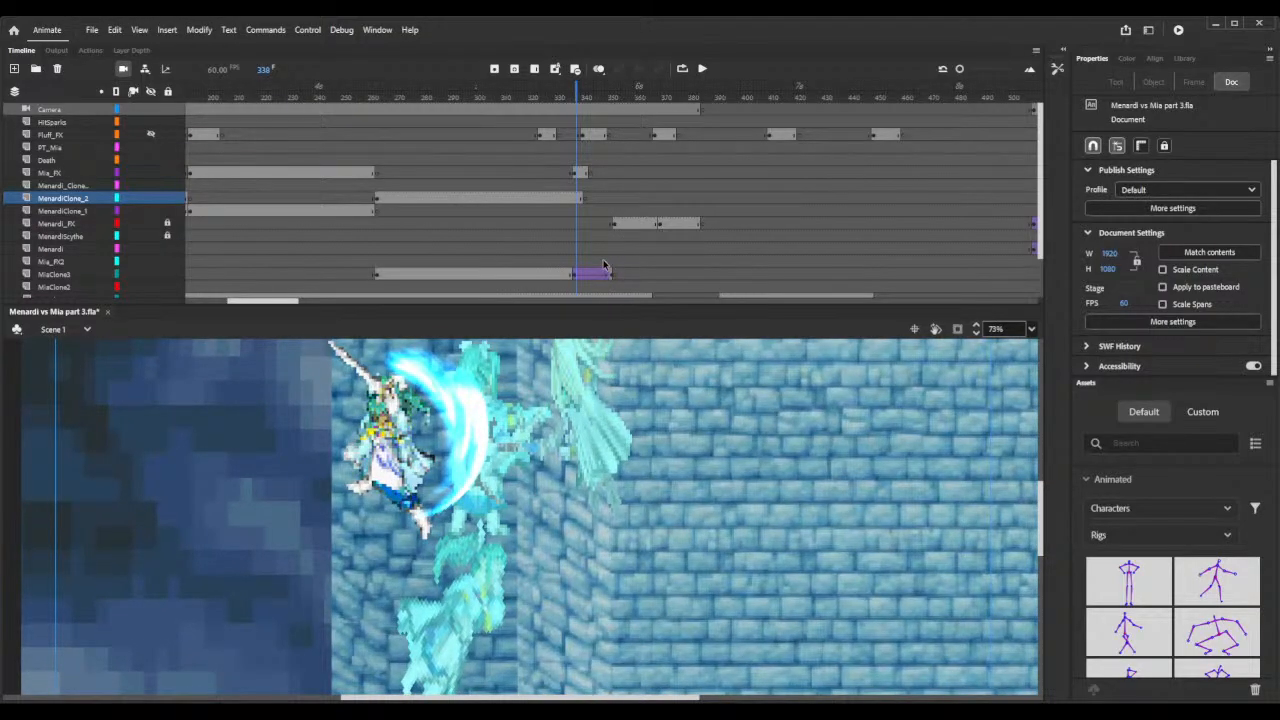
Try inserting two frames across the layers at frame 340, and undo the insertion.
click(584, 93)
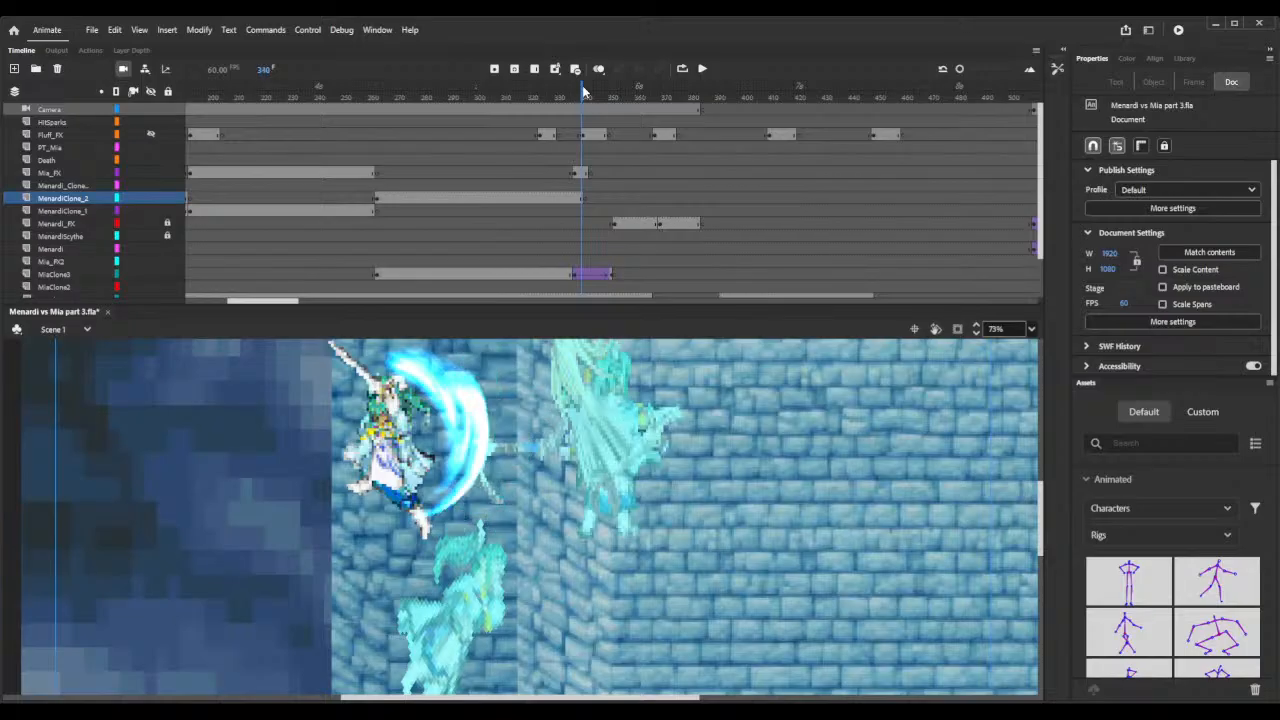
key(period)
key(period)
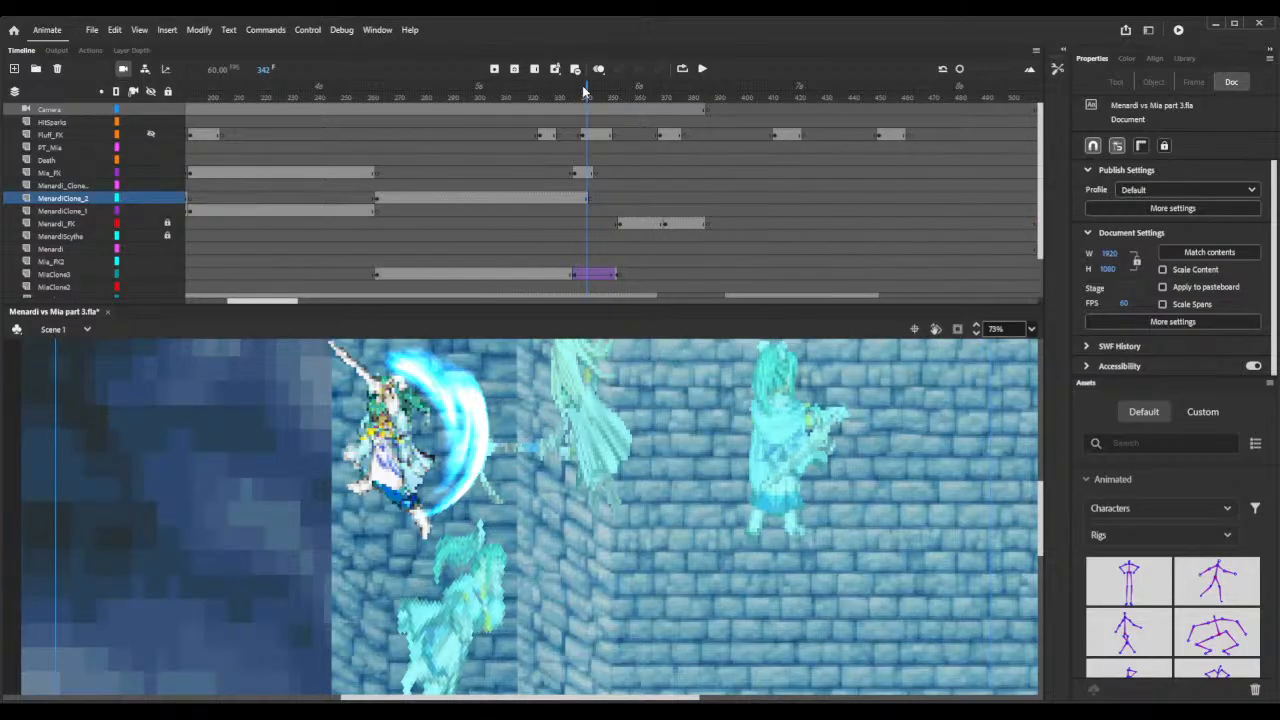
key(comma)
key(comma)
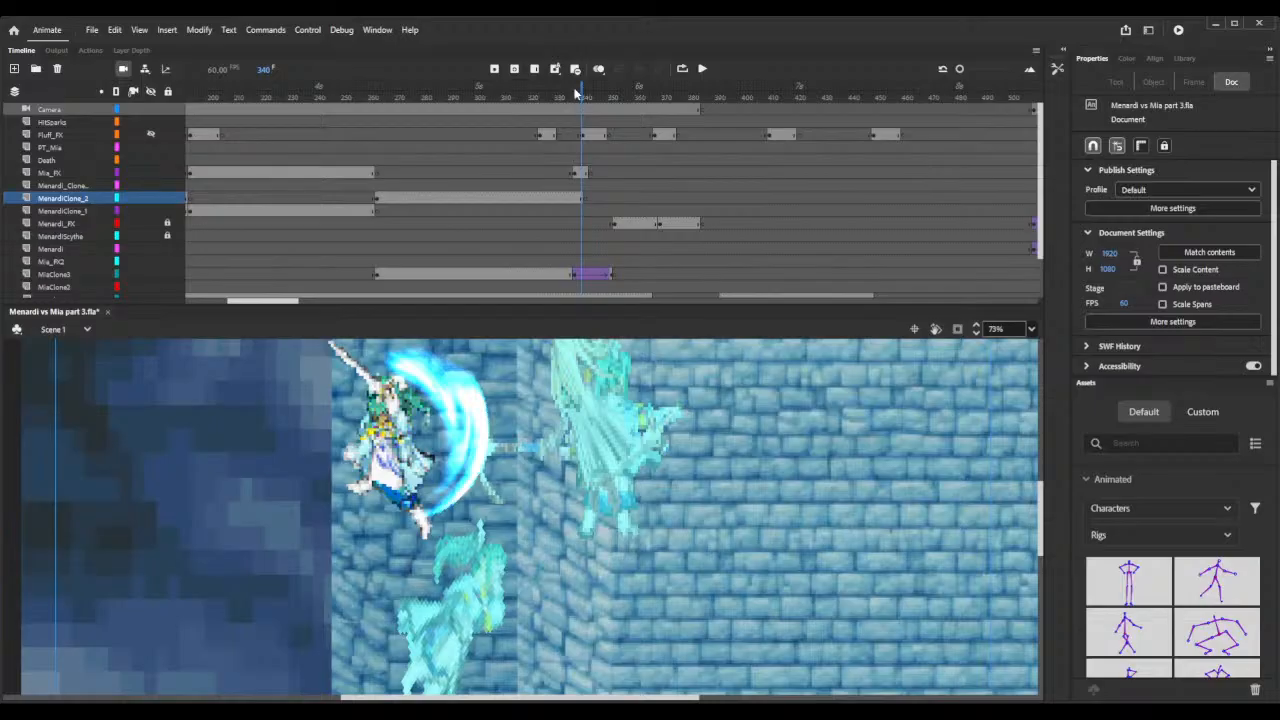
Insert two frames across the layers around frames 338 to 340 to lengthen Mia's slash.
key(comma)
key(comma)
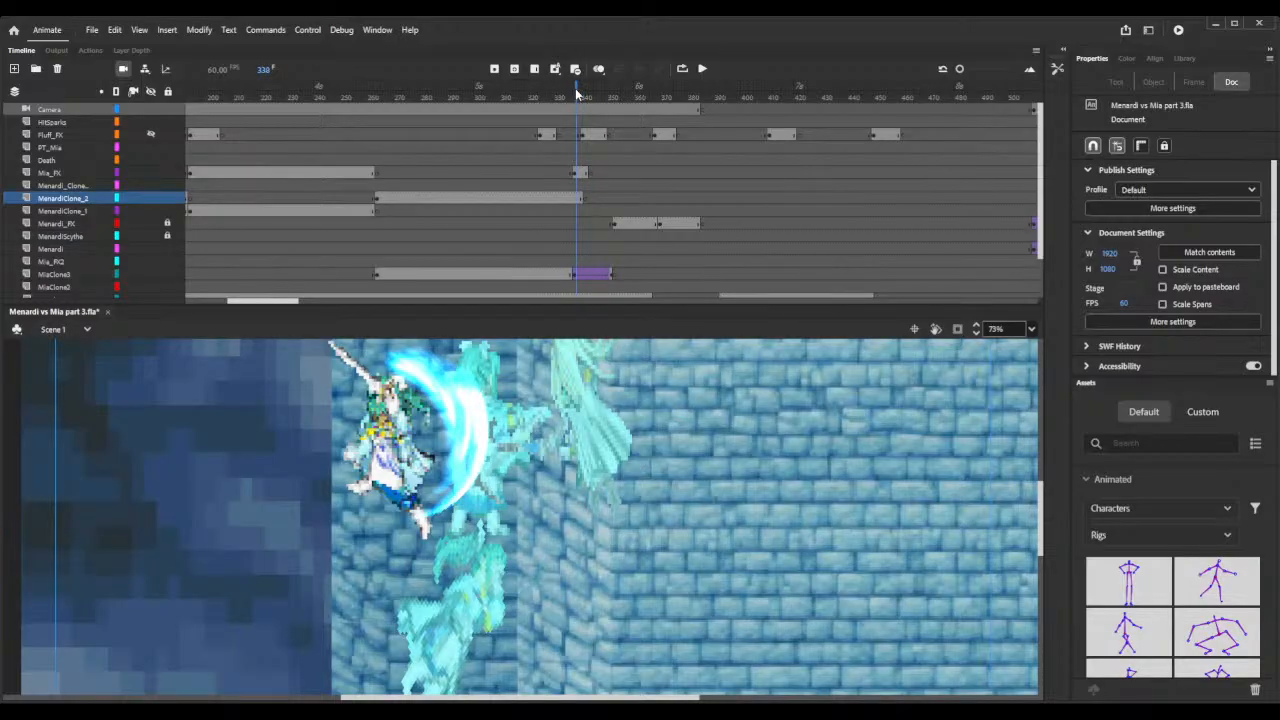
key(F5)
key(period)
key(F5)
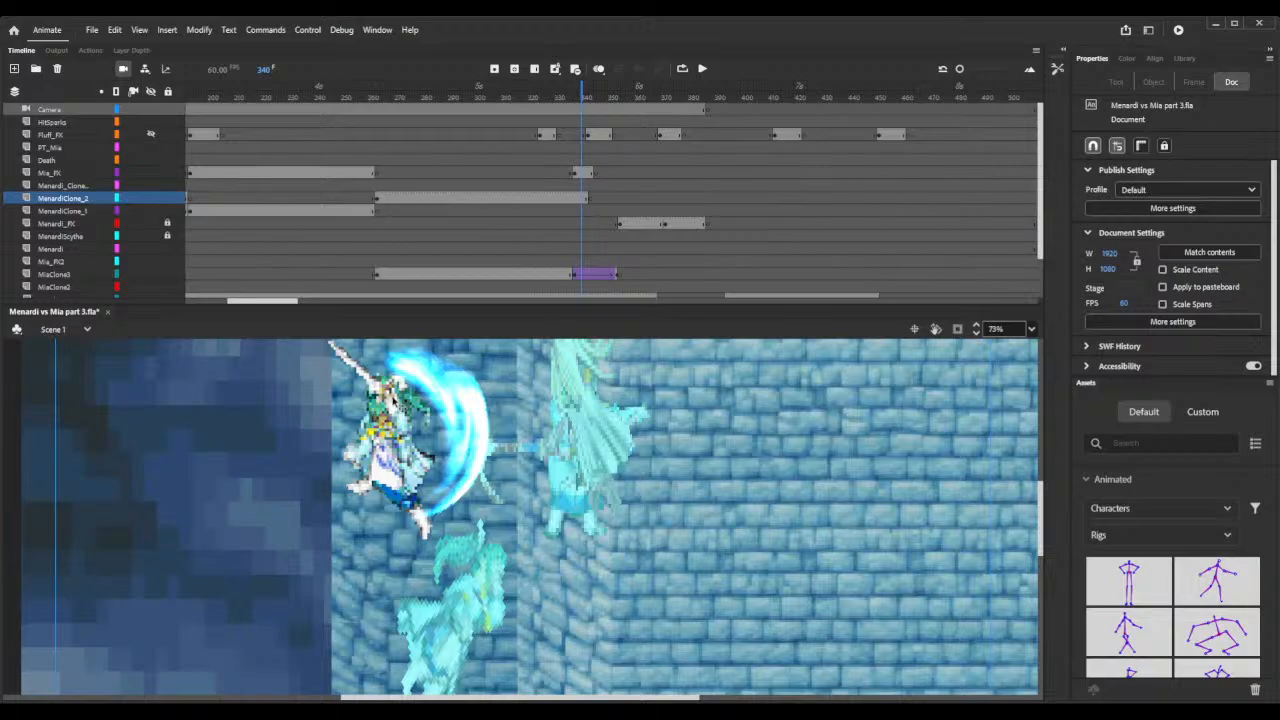
Try changing the Swing fx1 (2)_gif instance on the Mia_FX layer at frame 340 from Movie Clip to Graphic.
click(437, 398)
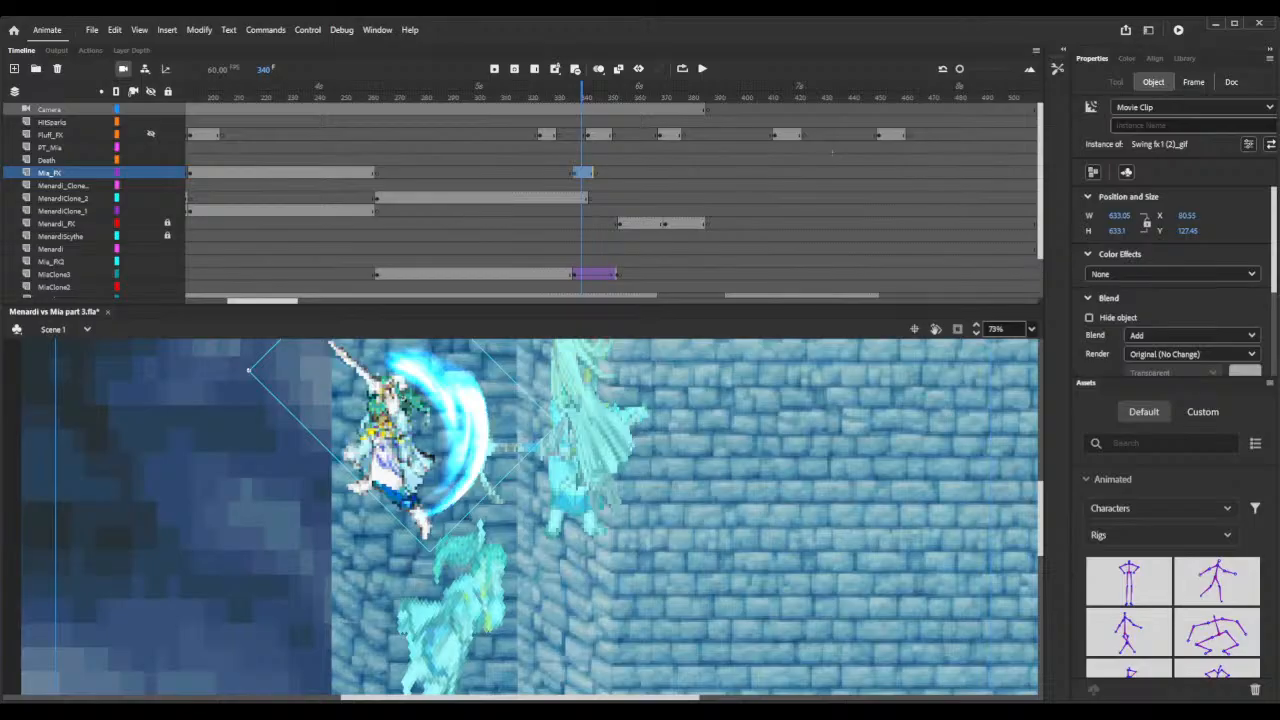
click(1173, 108)
click(1148, 160)
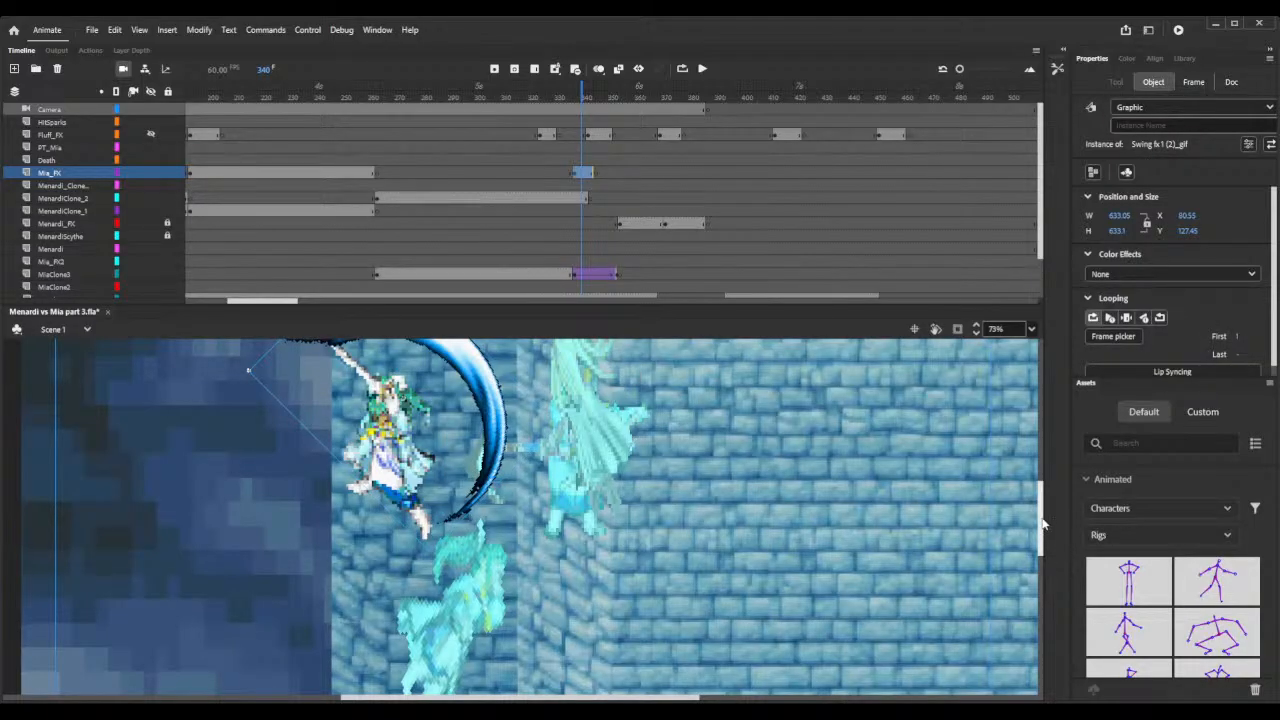
scroll(1038, 518, up, 2)
scroll(1038, 518, up, 5)
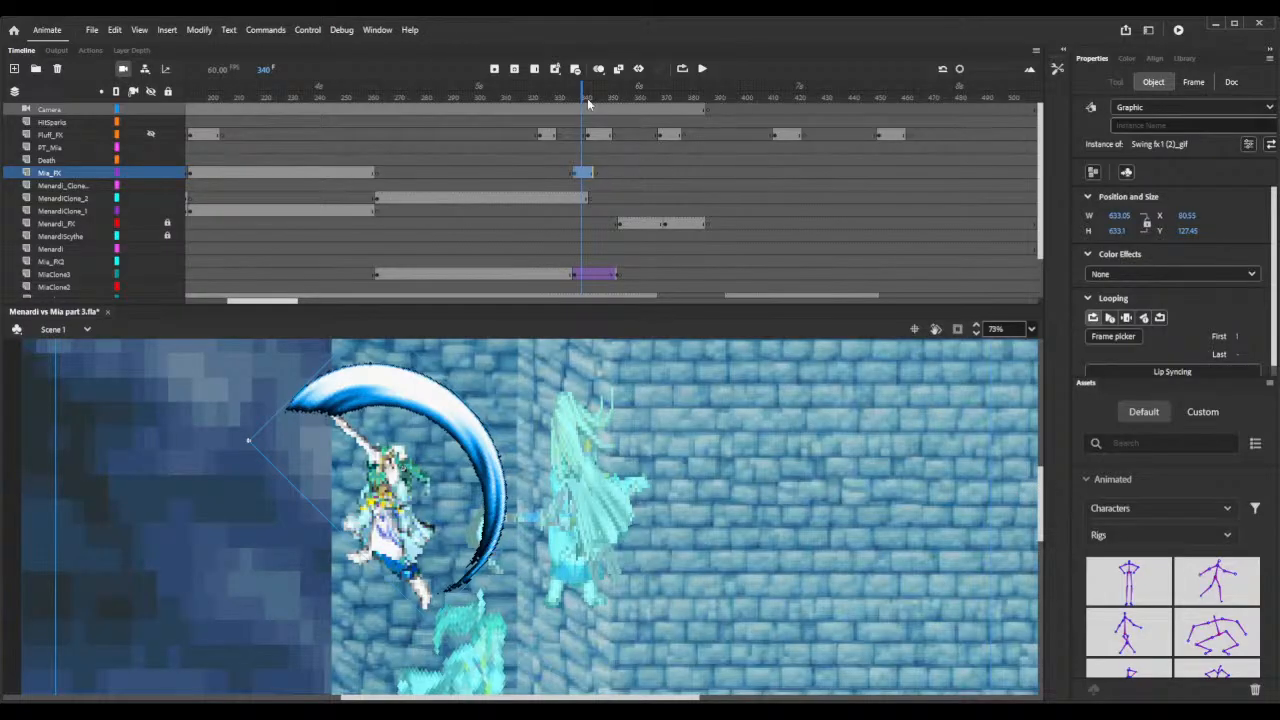
Step through Mia's slash up to frame 345 to check the Graphic swing effect, and undo the behavior change.
drag(560, 90, 592, 110)
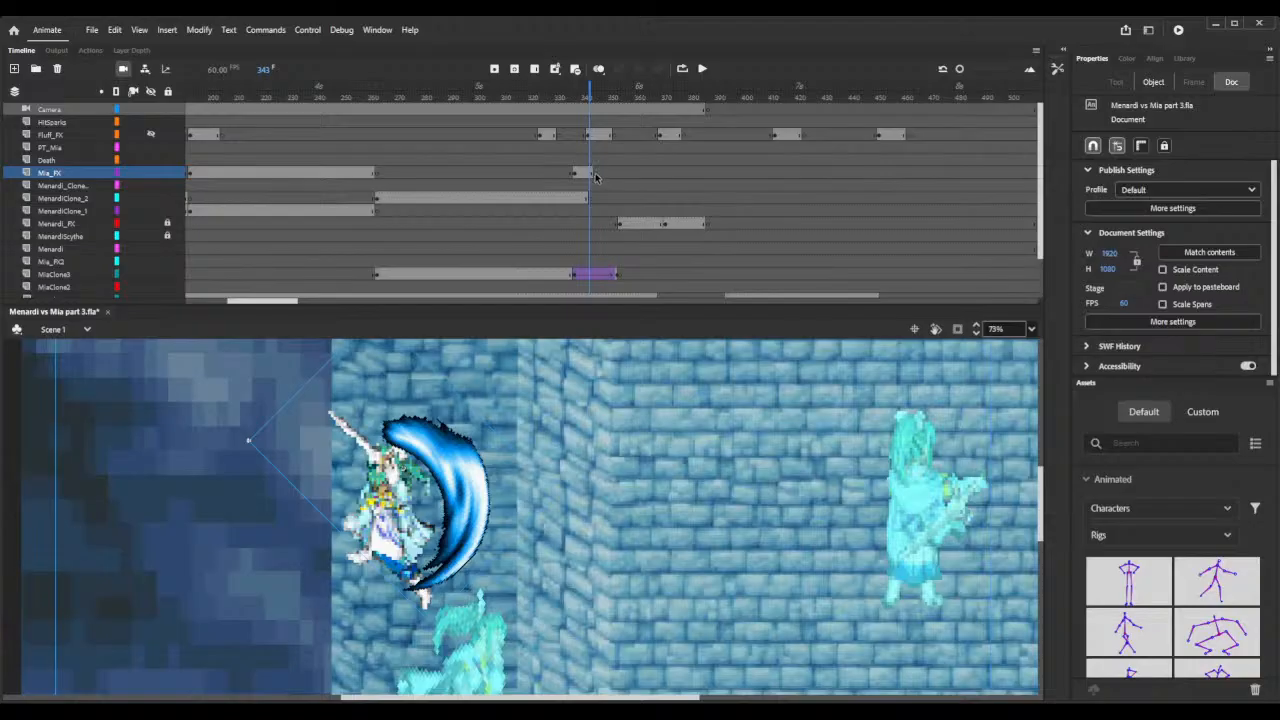
click(595, 176)
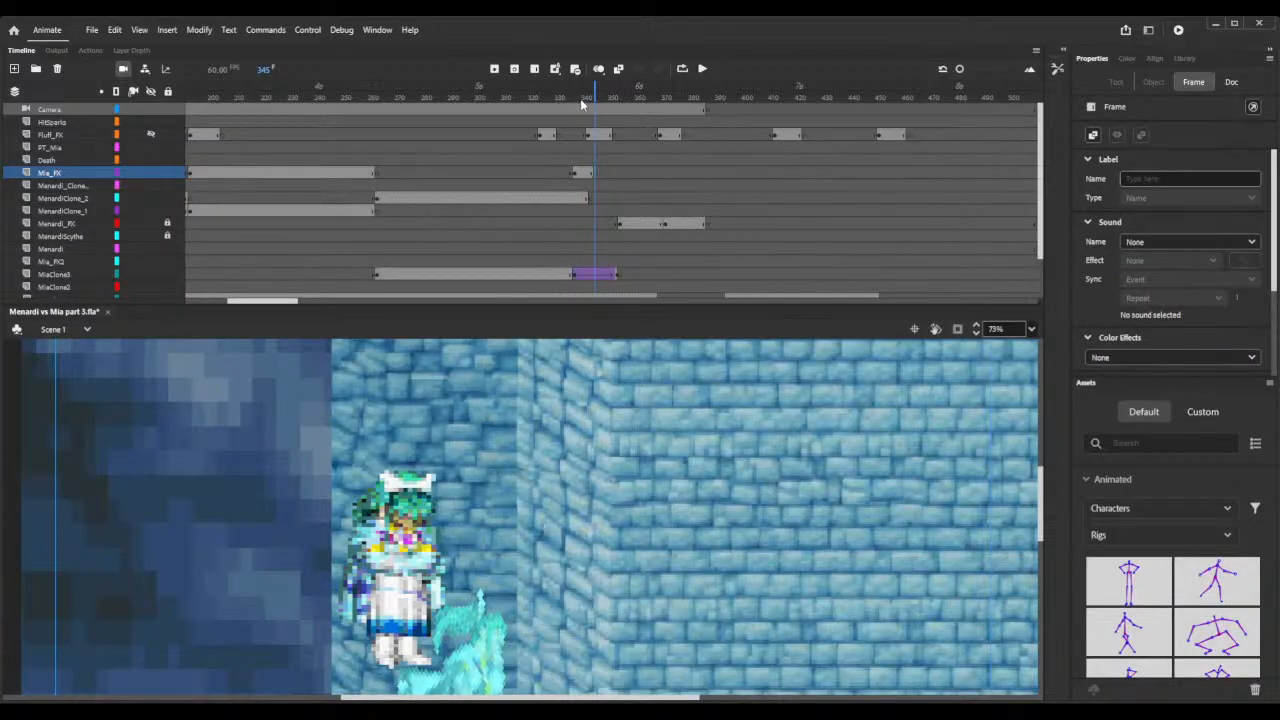
click(581, 98)
key(comma)
key(comma)
key(comma)
key(comma)
key(comma)
key(comma)
key(comma)
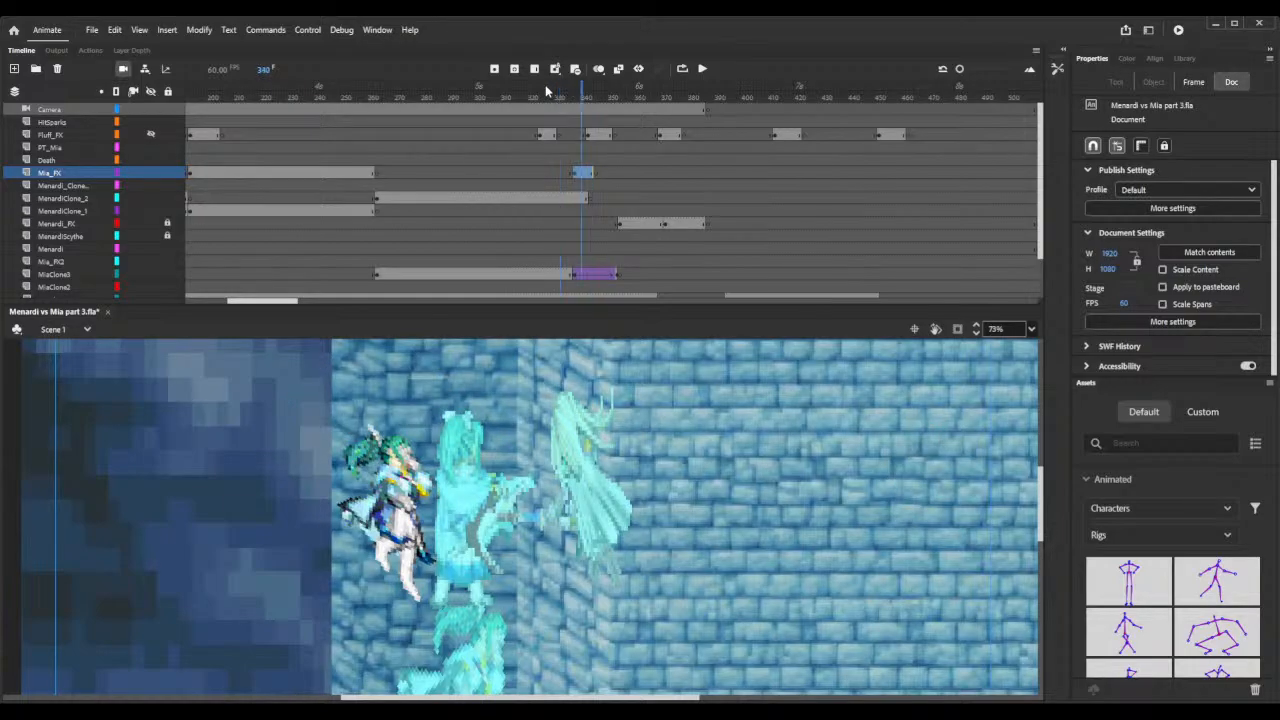
key(period)
key(period)
key(period)
key(period)
key(period)
key(period)
key(period)
key(period)
key(ctrl+z)
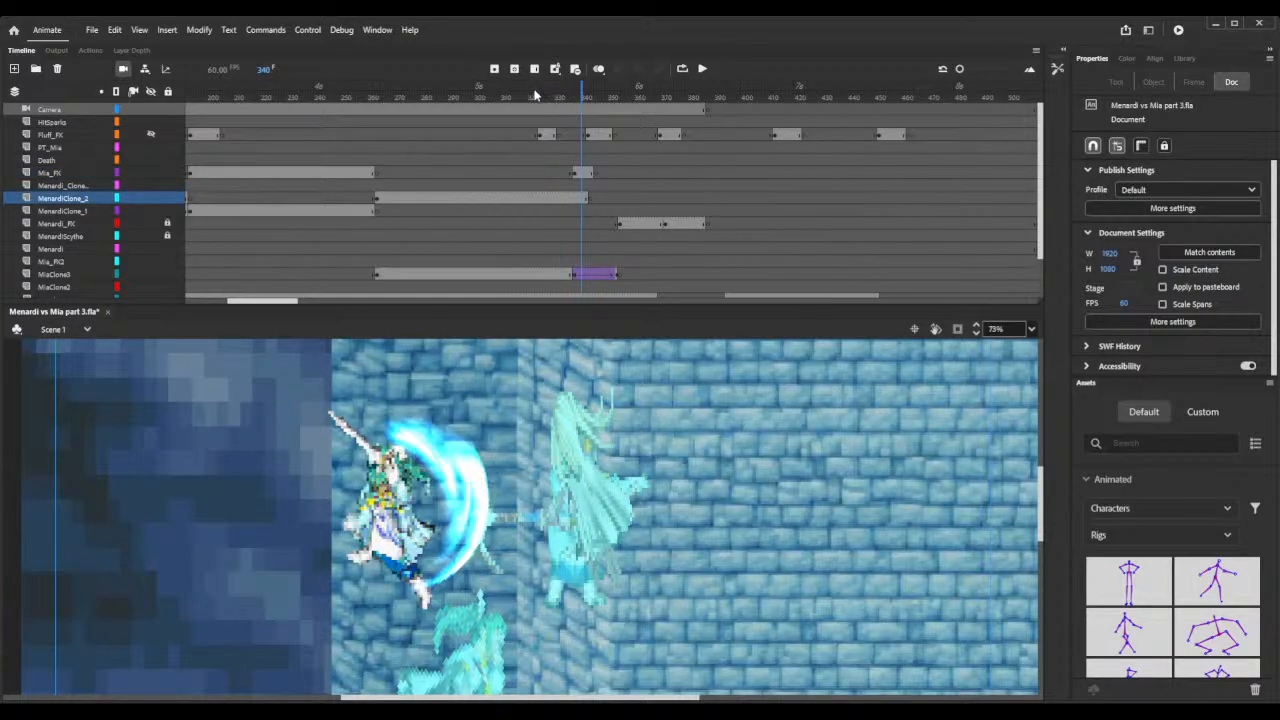
Review the timing of Mia's slash and the clone's movement between frames 322 and 344.
key(period)
key(period)
key(period)
click(592, 97)
click(590, 97)
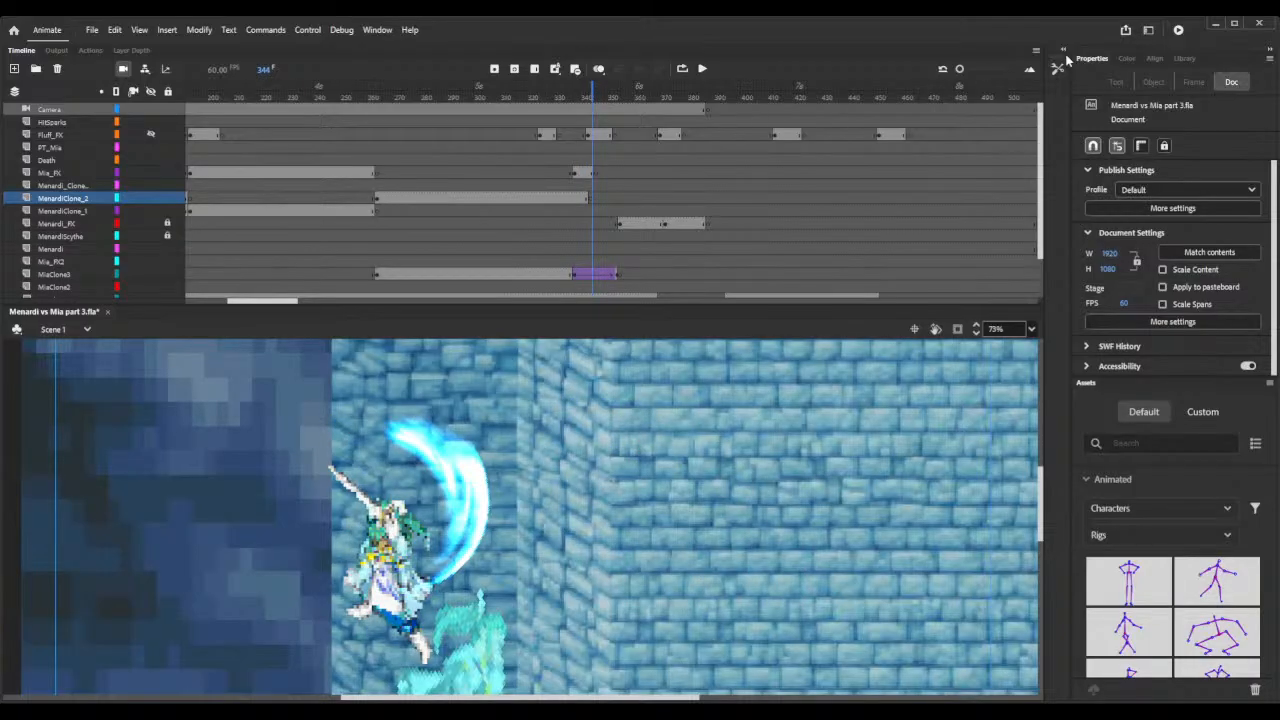
key(shift+comma)
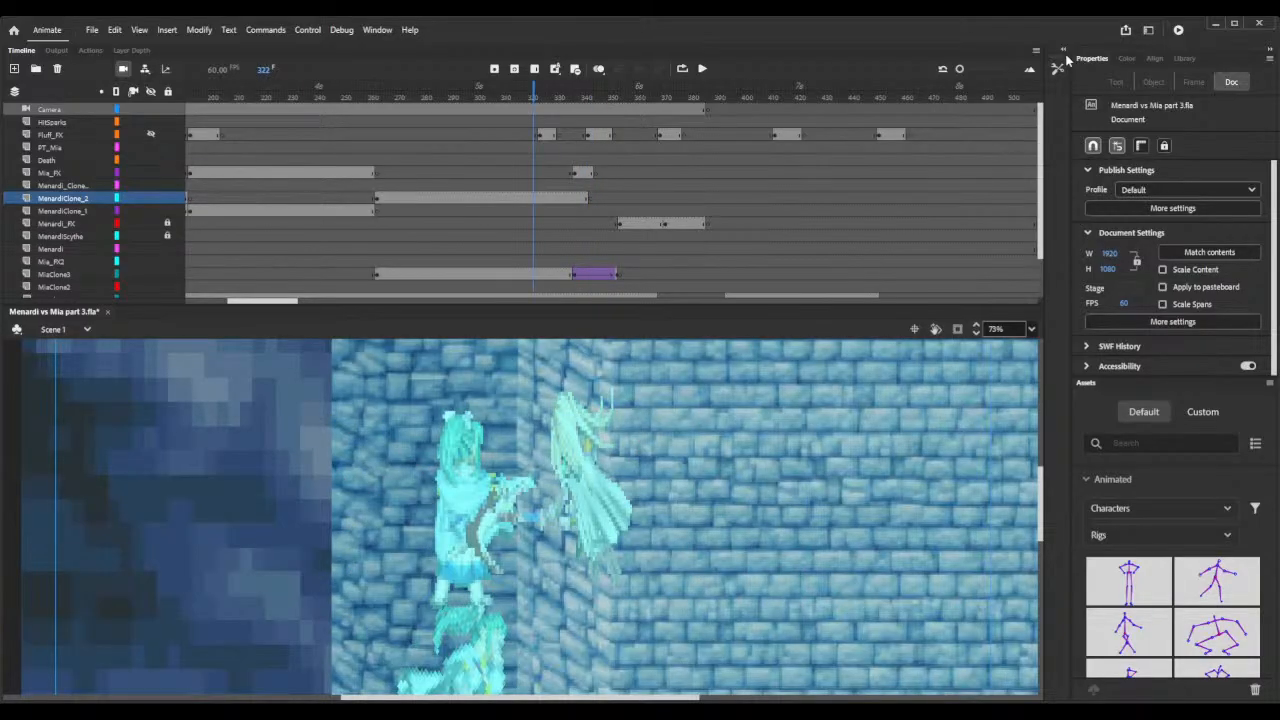
key(shift+period)
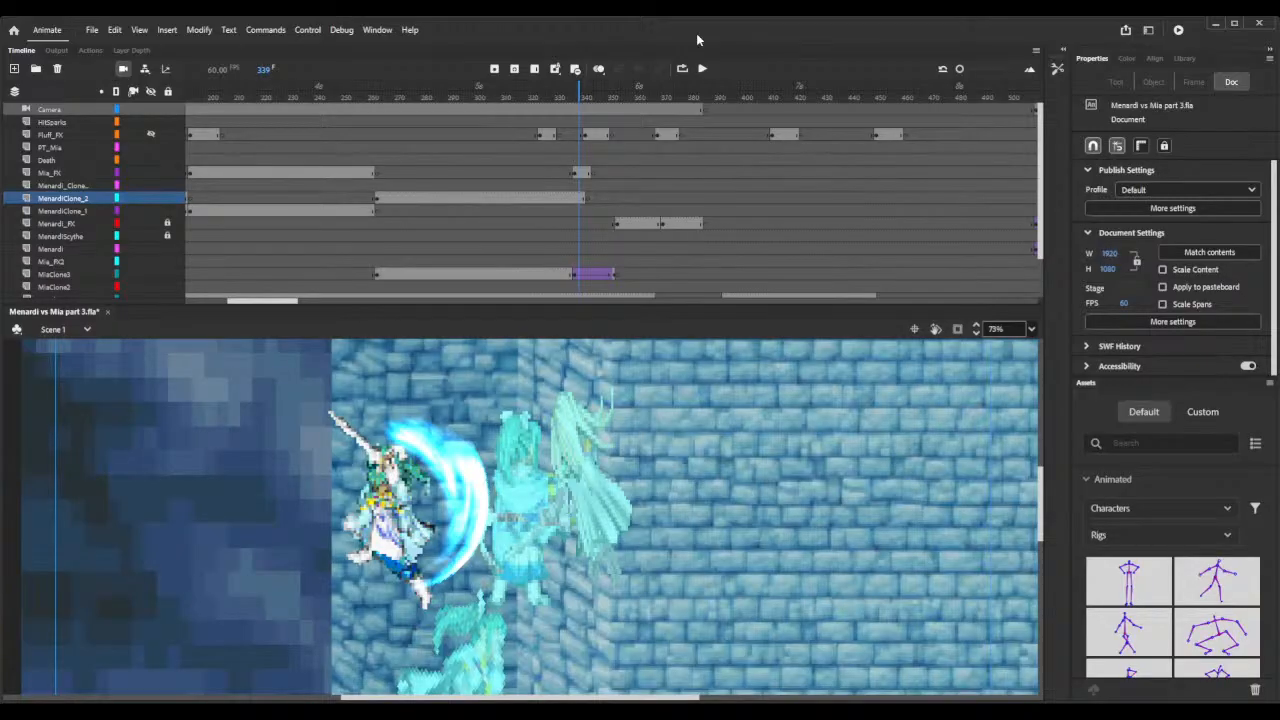
drag(455, 97, 577, 103)
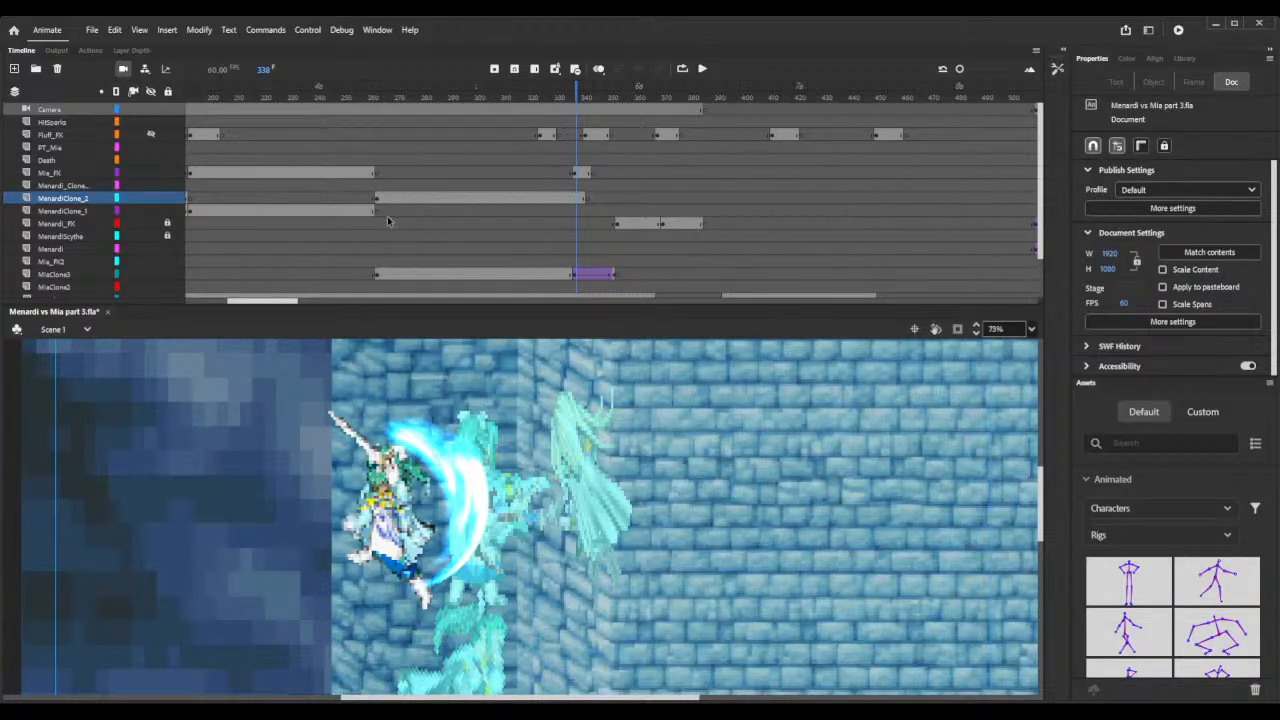
drag(534, 98, 591, 106)
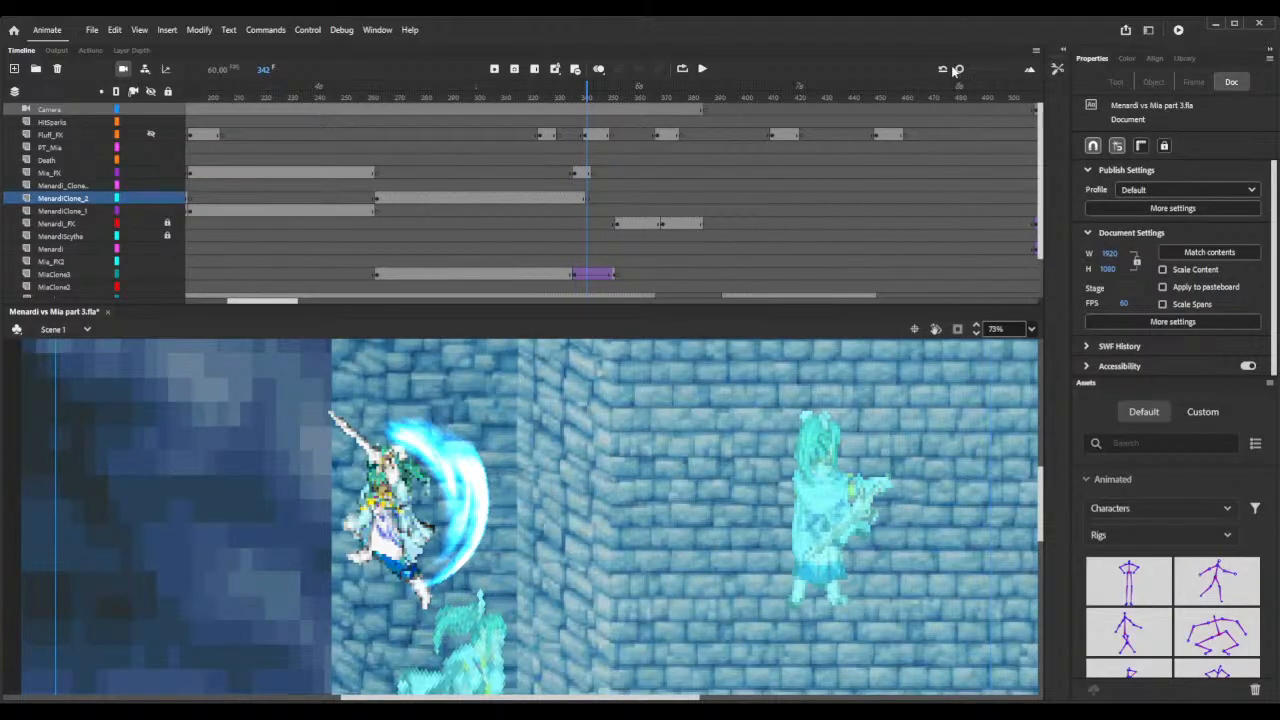
Compare the start of the MenardiClone_2 tween at frame 168 with the clone tweens near the end of the timeline.
drag(262, 301, 856, 303)
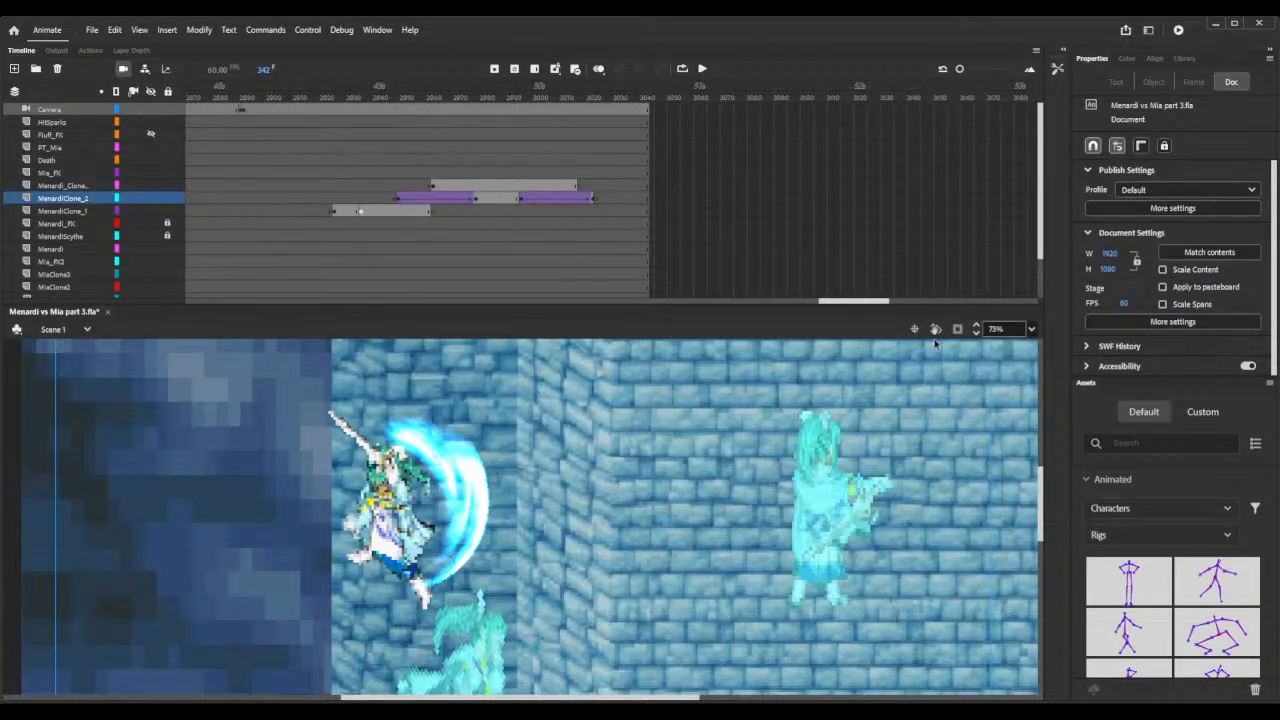
click(529, 300)
click(279, 300)
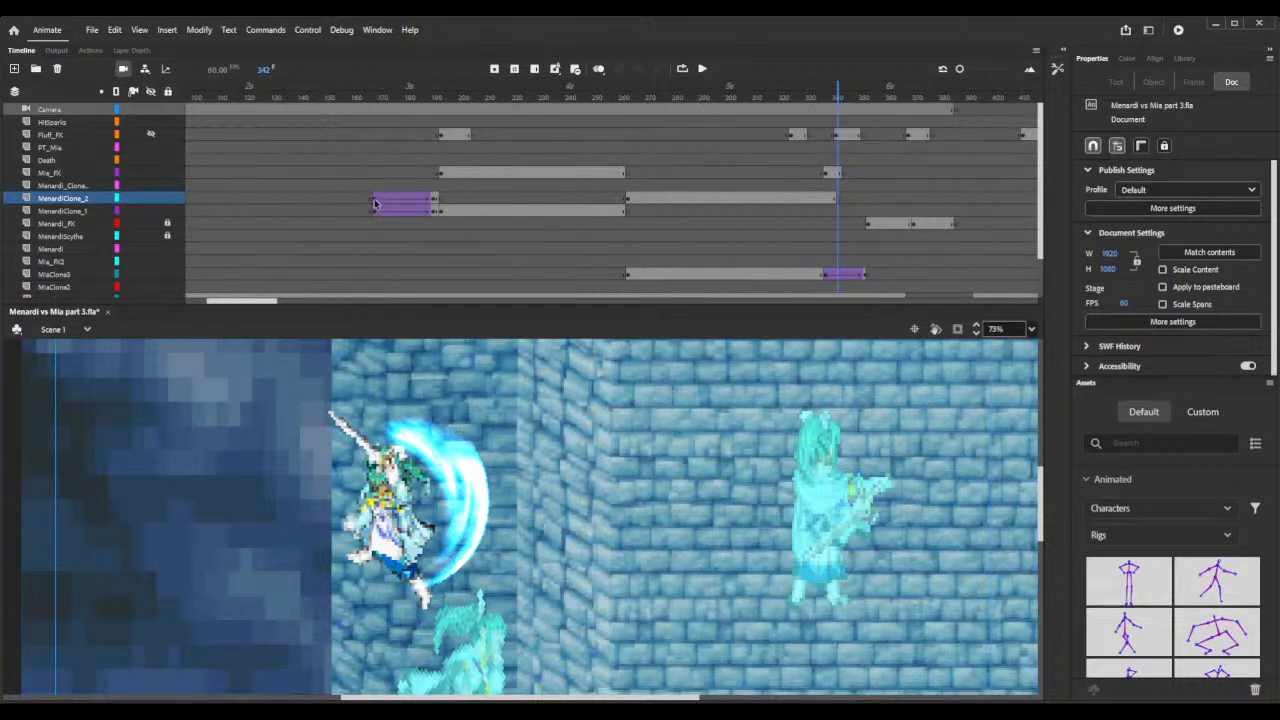
click(374, 205)
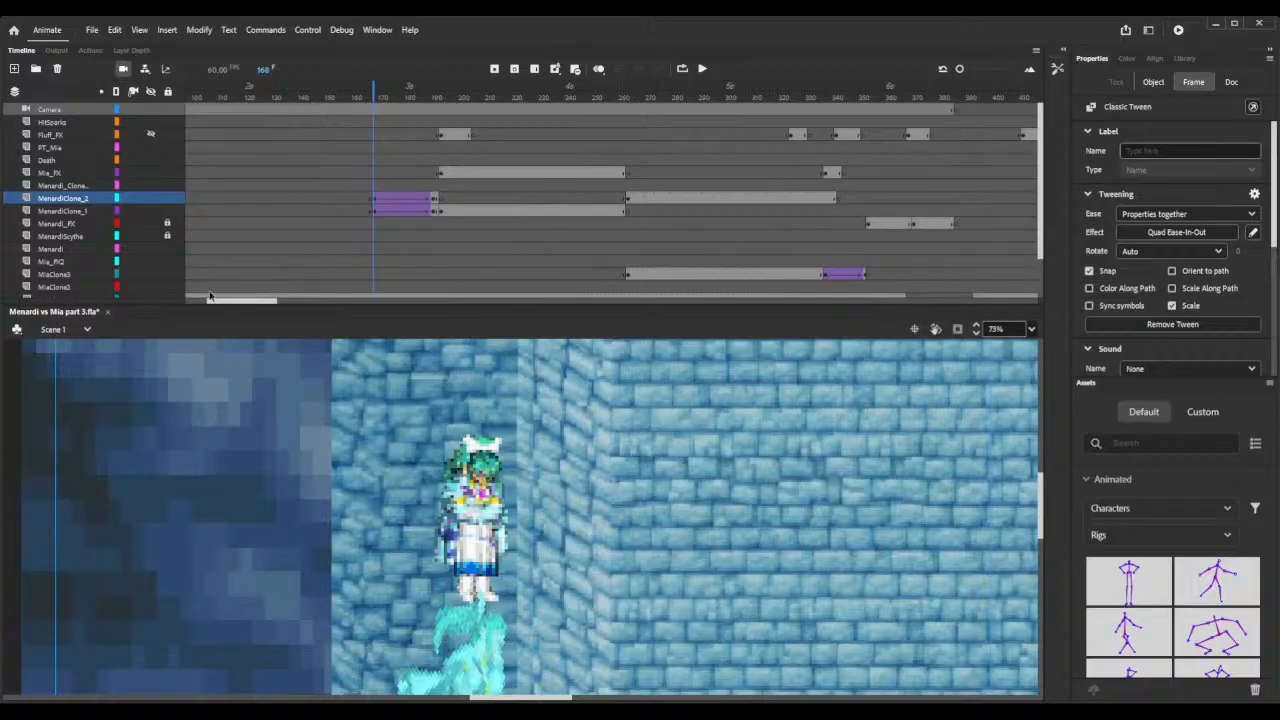
drag(230, 300, 509, 300)
click(789, 299)
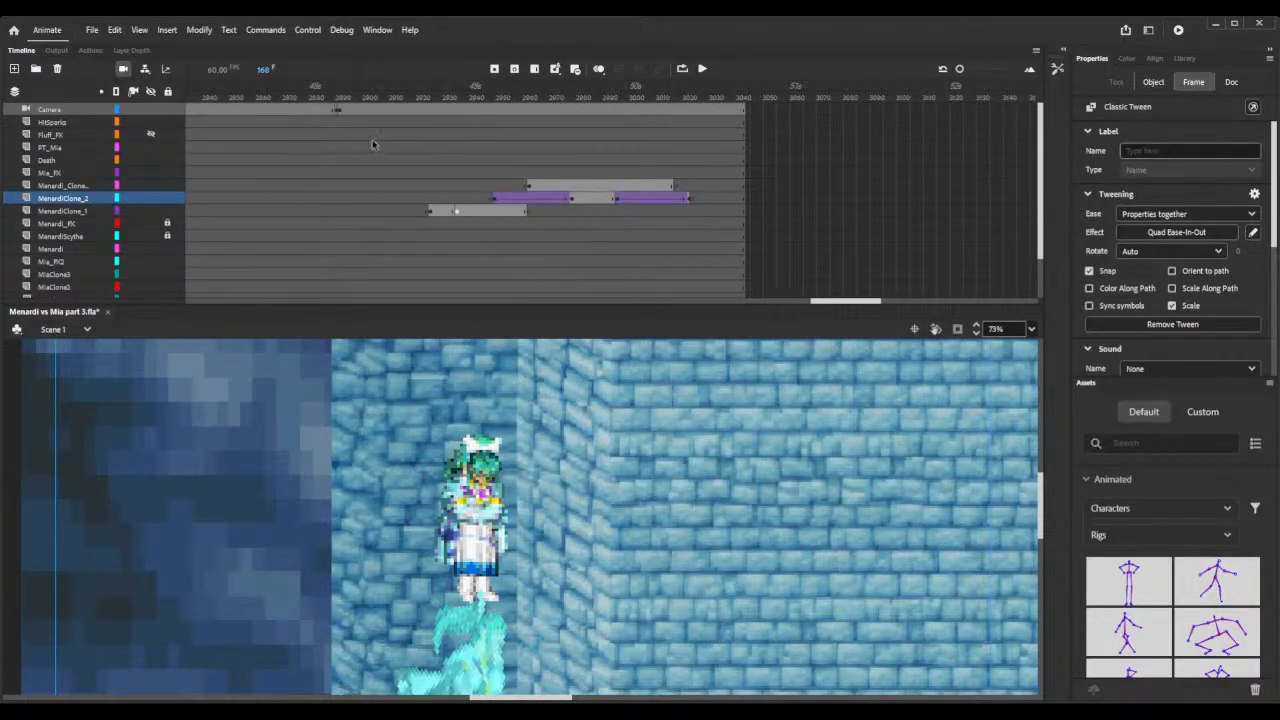
Examine Mia and the shadow clone behind her in the closing scene between frames 2898 and 2935.
click(316, 97)
click(357, 97)
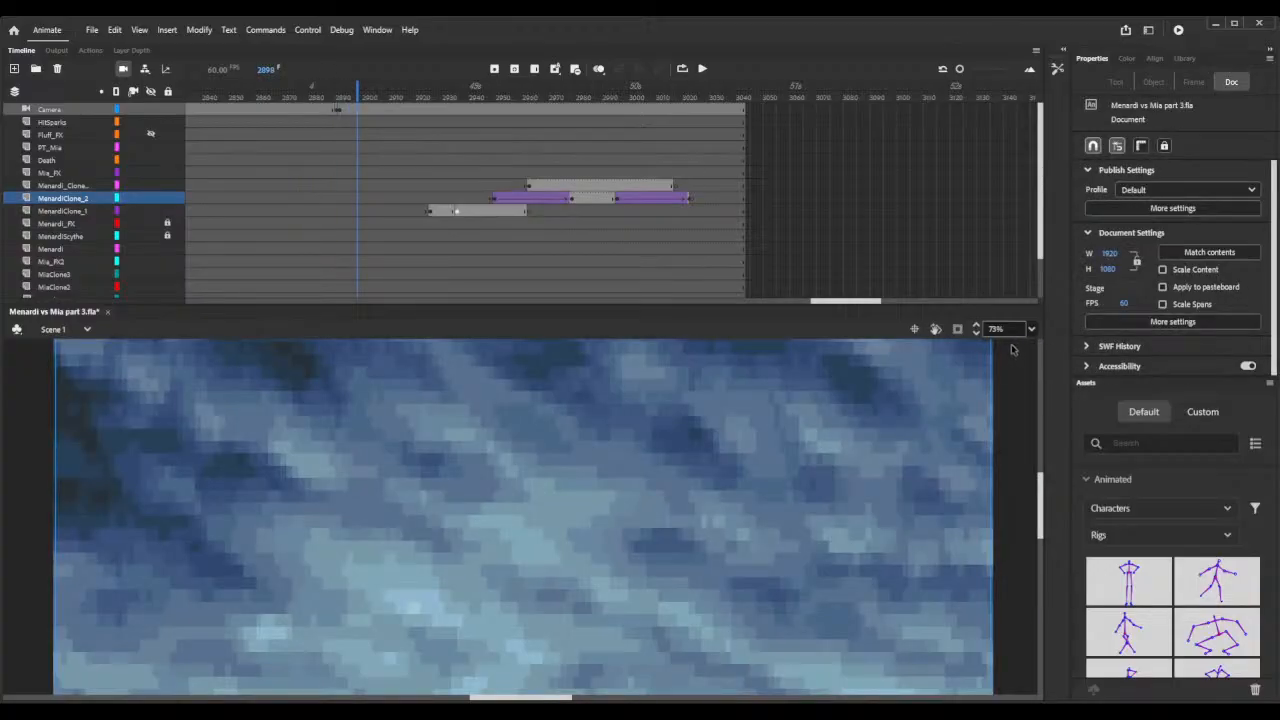
scroll(980, 337, down, 5)
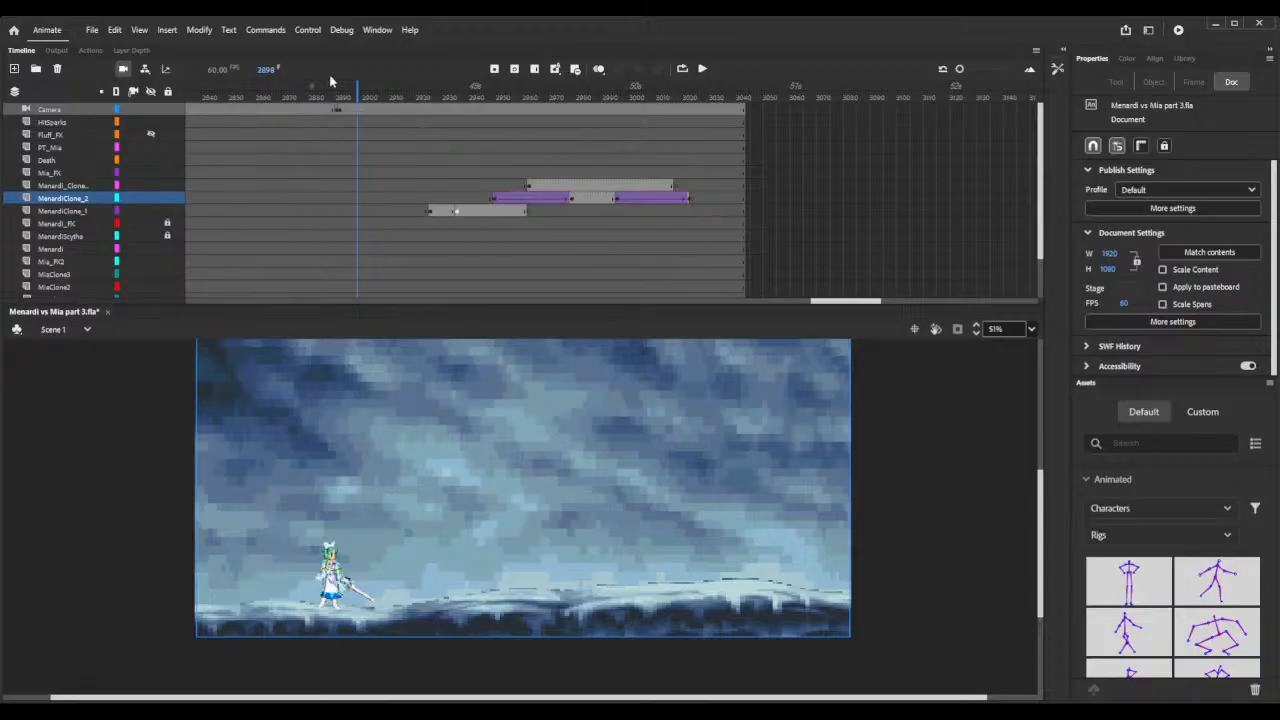
drag(390, 92, 456, 100)
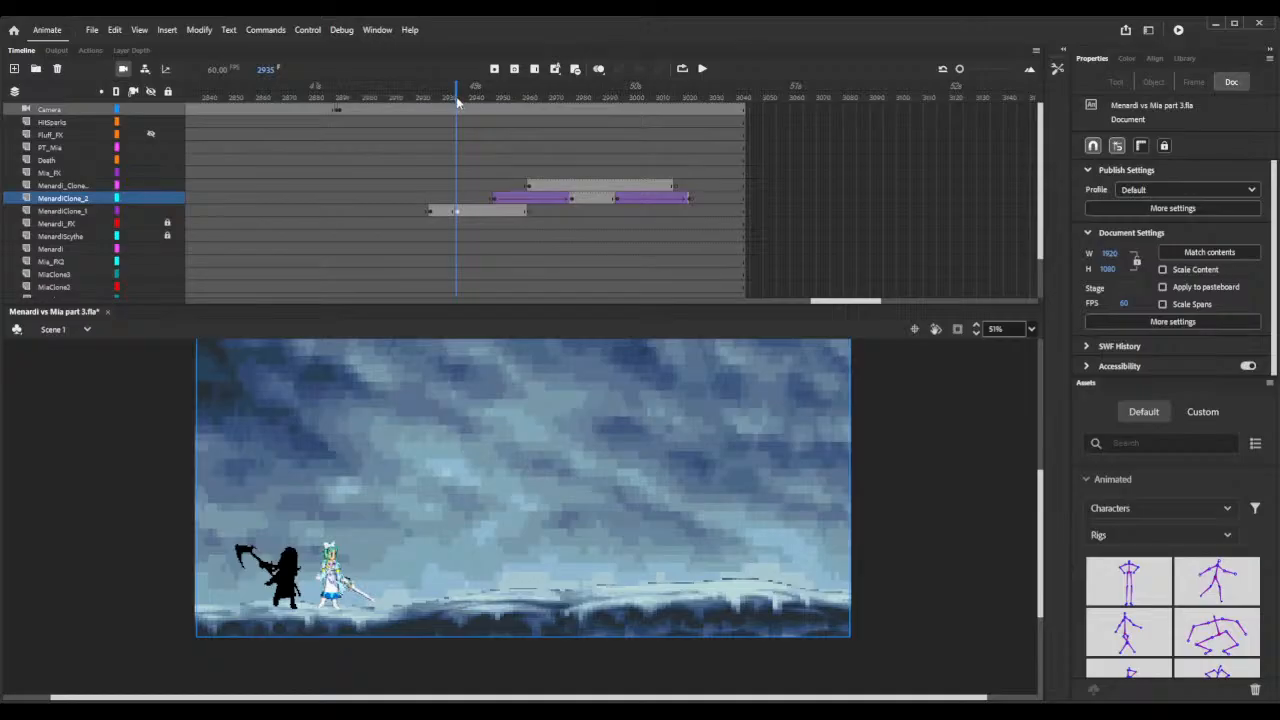
click(976, 330)
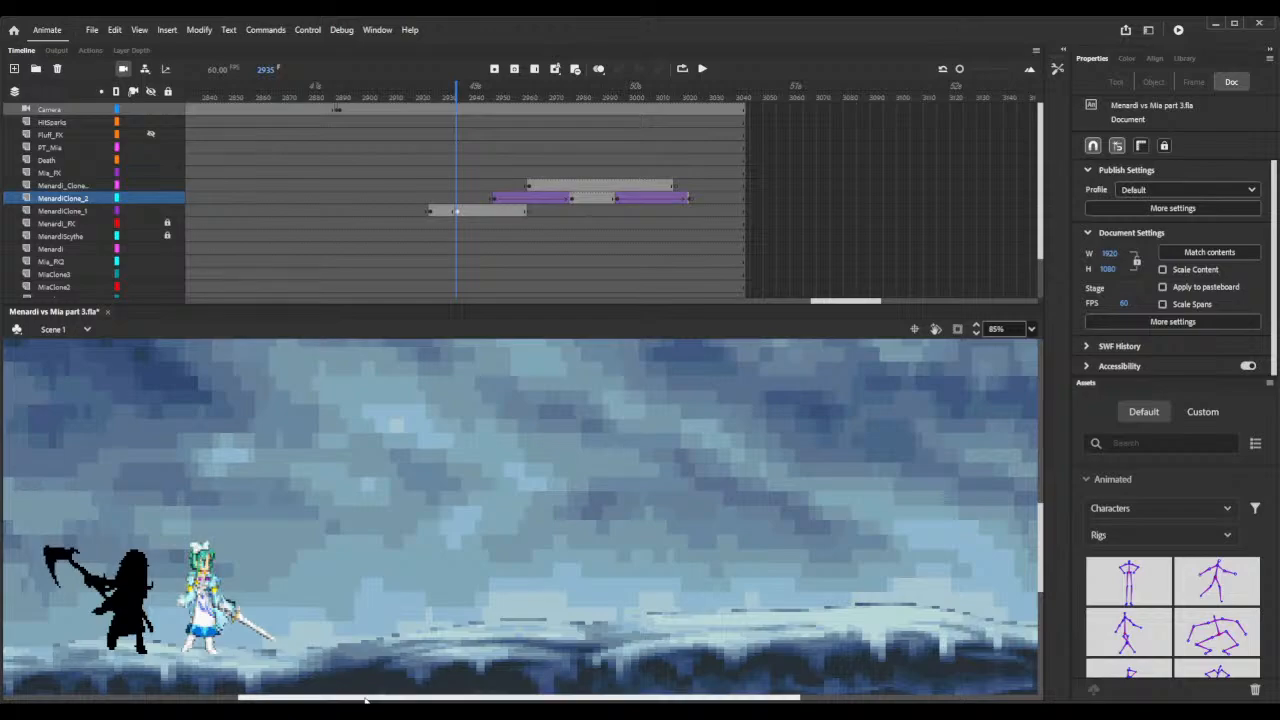
drag(365, 702, 268, 702)
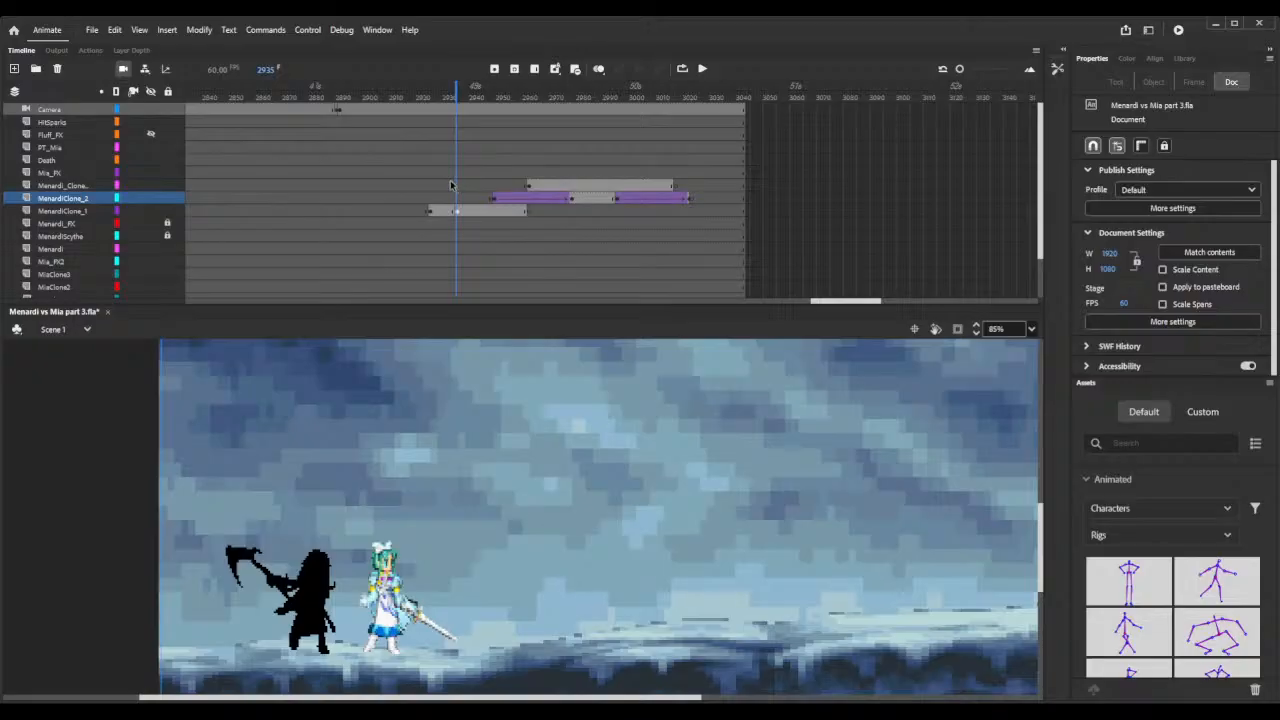
Examine the MenardiAttackWindup clone and the second shadow clone's entrance between frames 2925 and 2962.
click(300, 618)
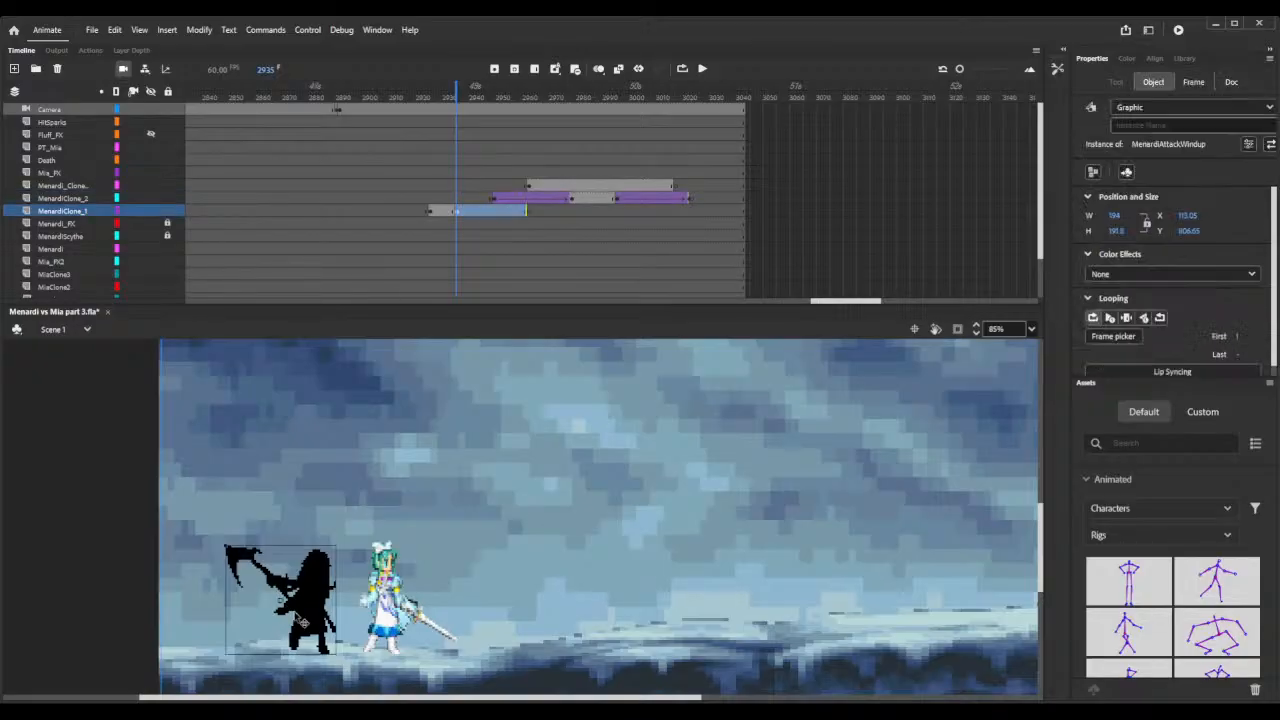
click(432, 93)
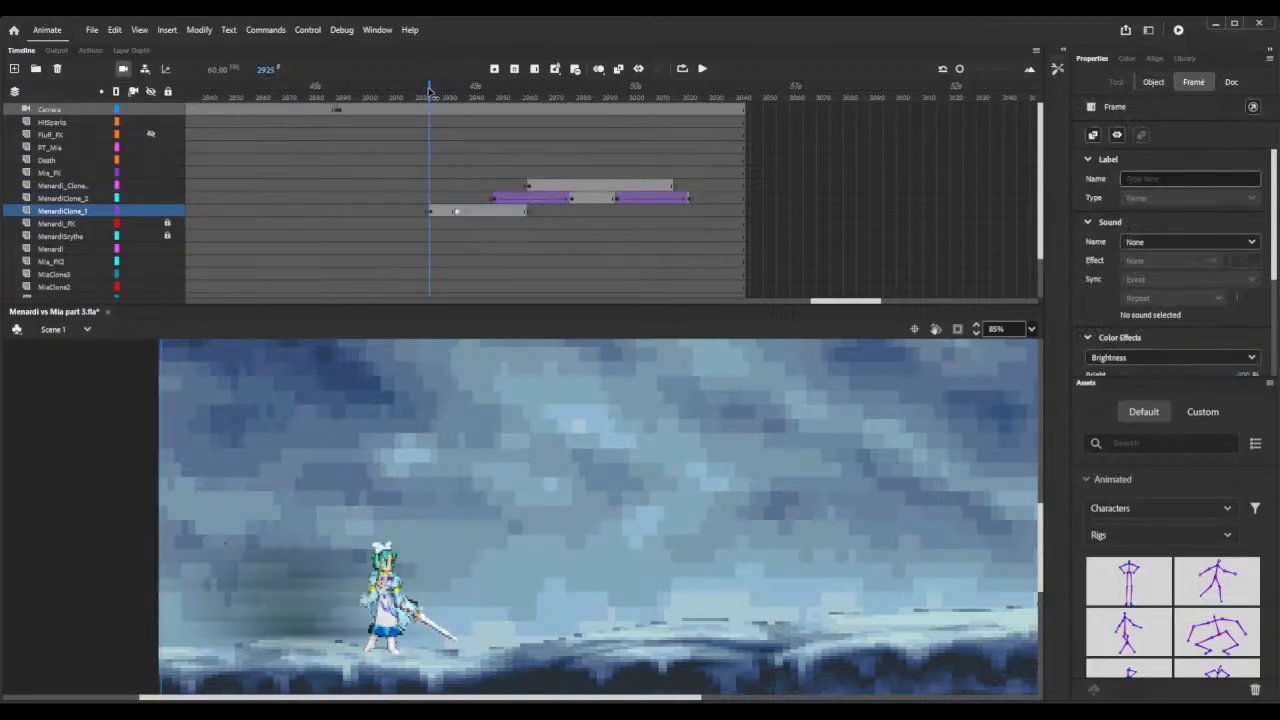
drag(432, 93, 533, 105)
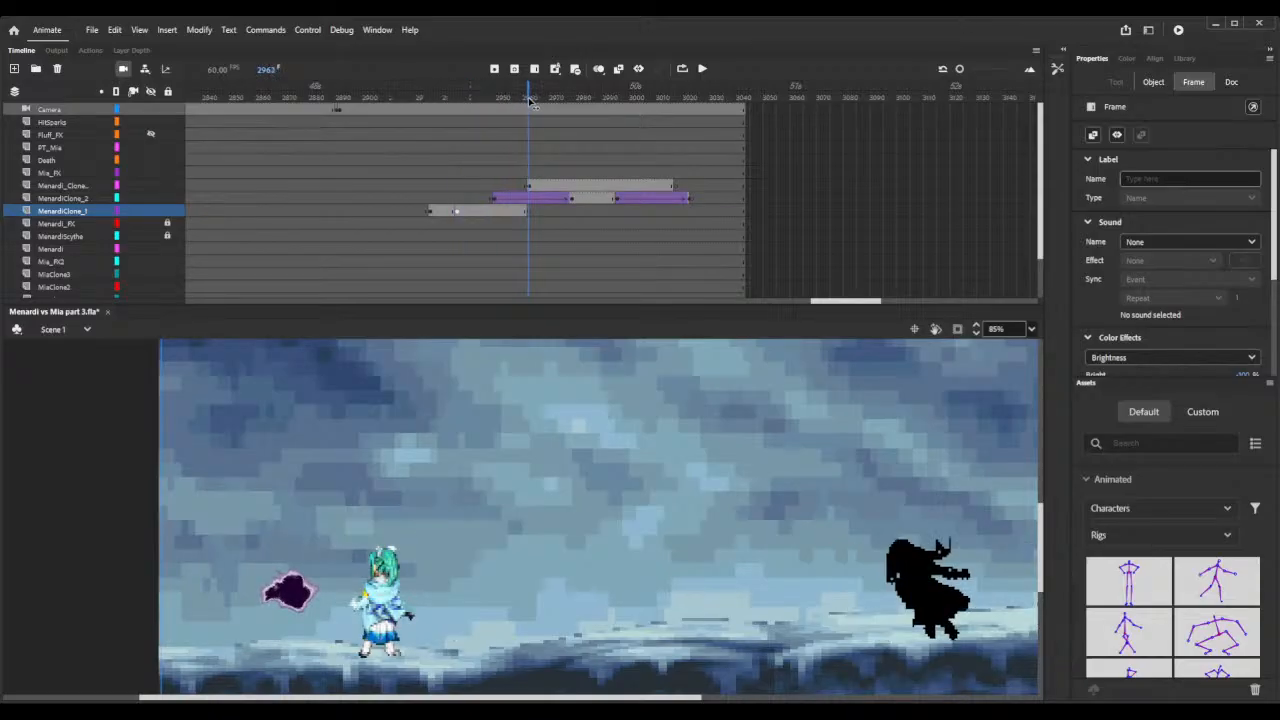
click(620, 521)
drag(561, 698, 755, 700)
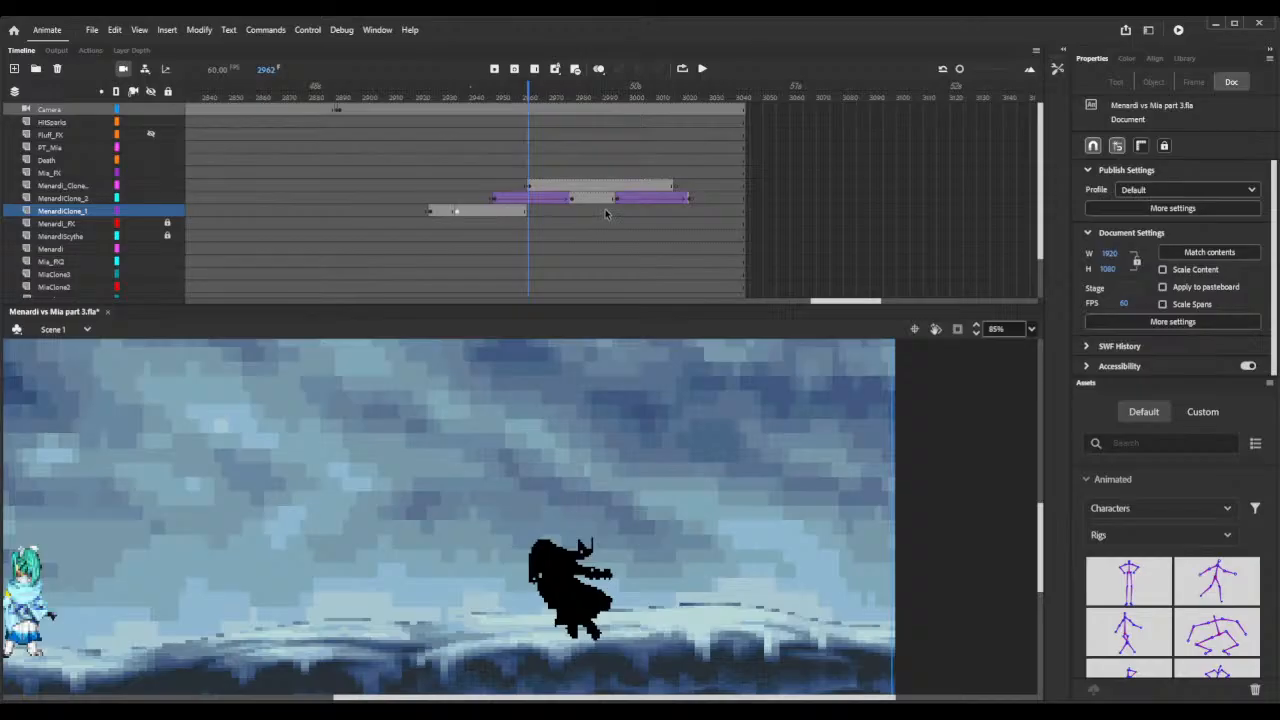
drag(500, 92, 498, 88)
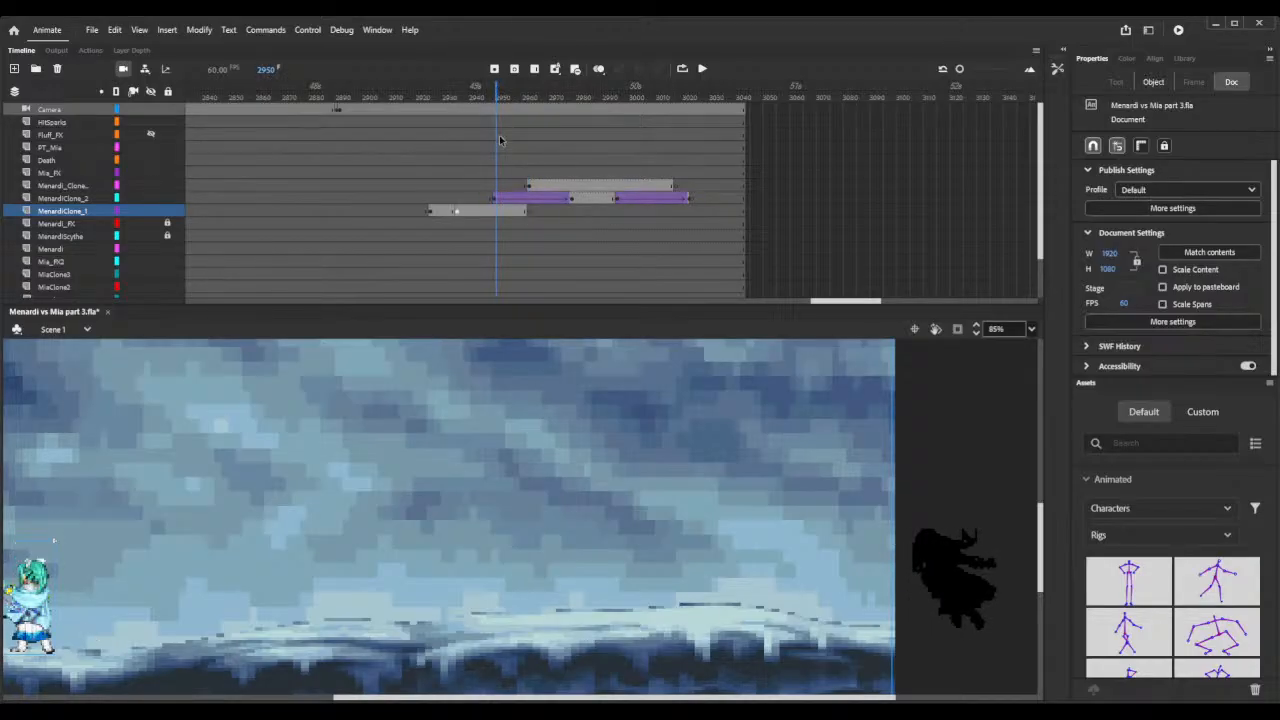
Paste the copied frames onto the Death layer at frame 2949 and remove their classic tween.
click(493, 175)
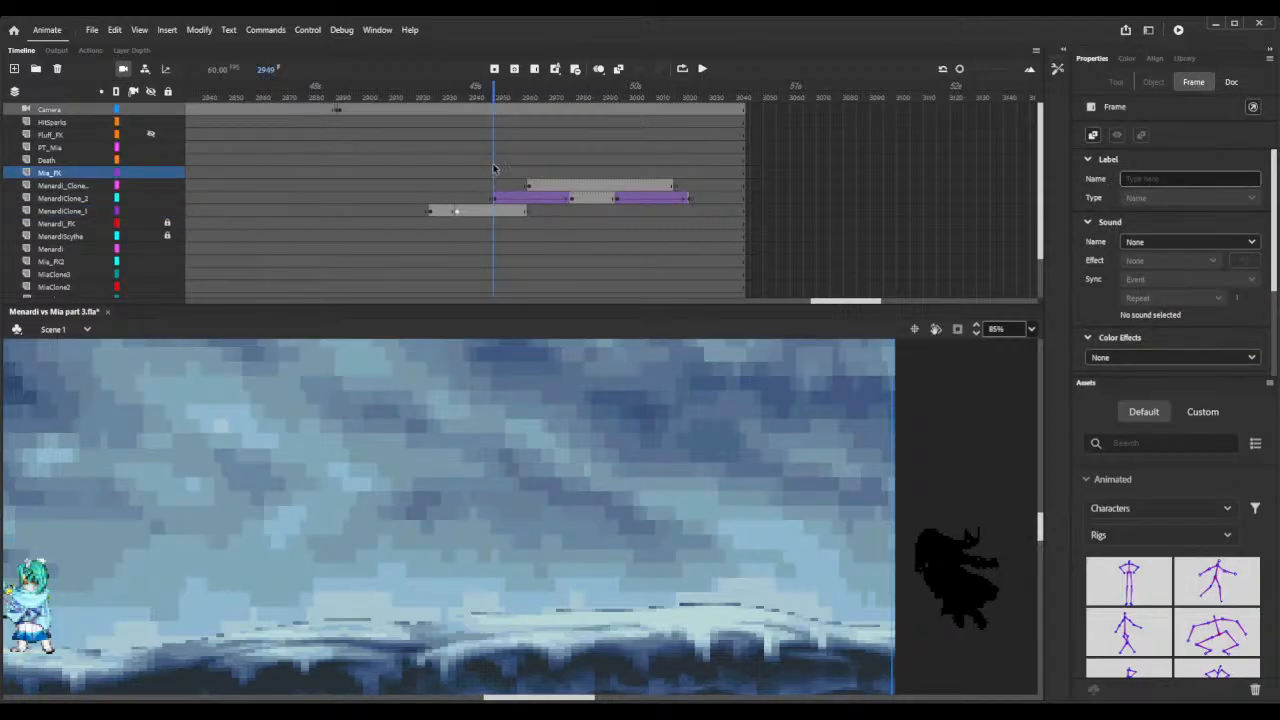
click(495, 163)
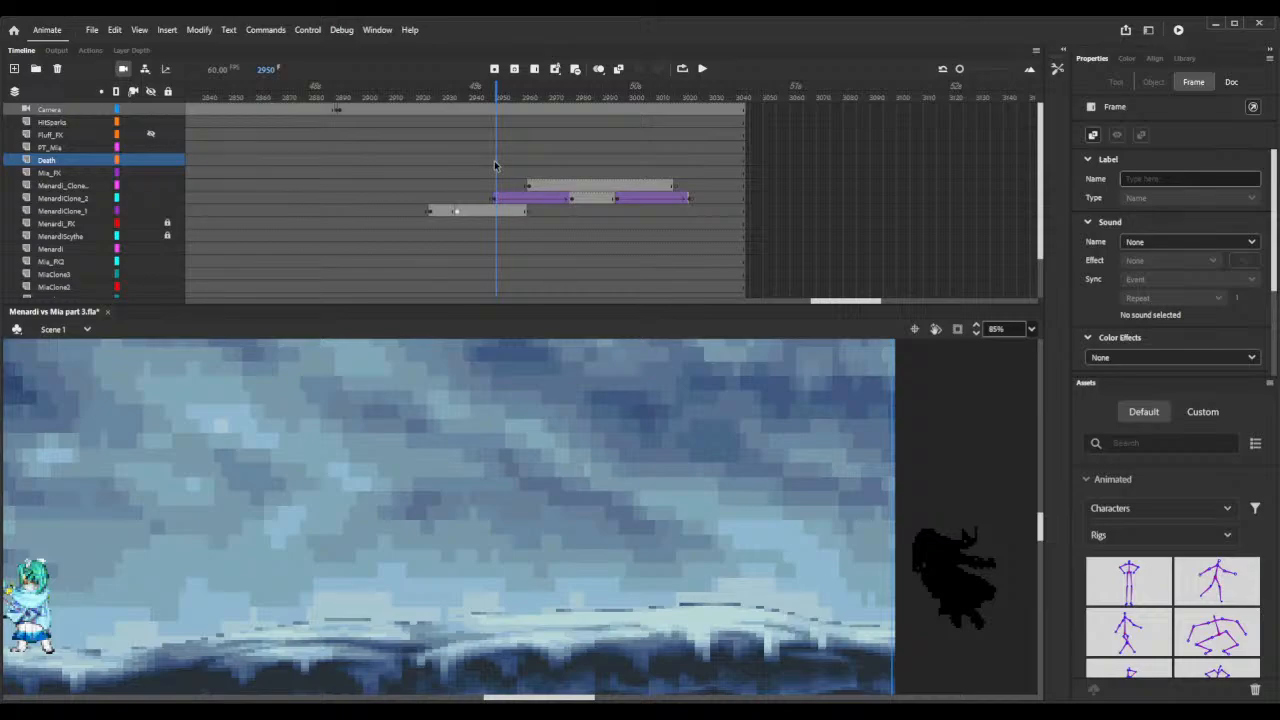
click(493, 167)
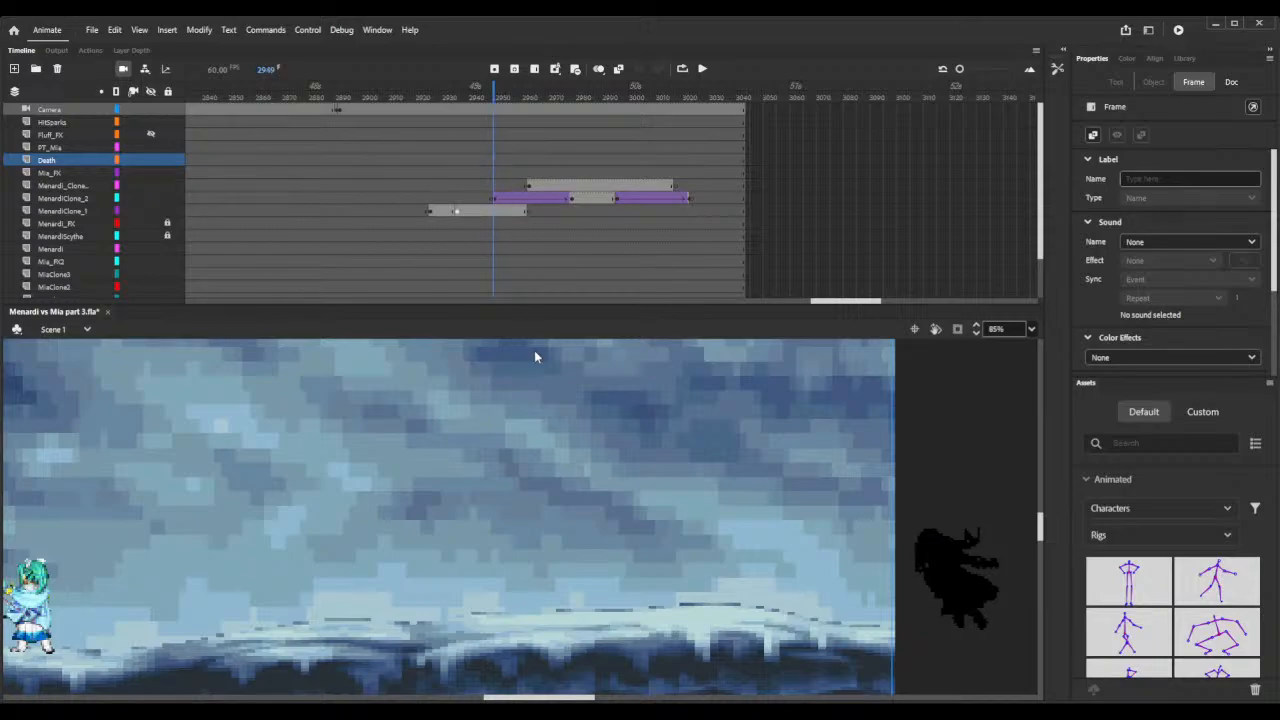
key(ctrl+alt+v)
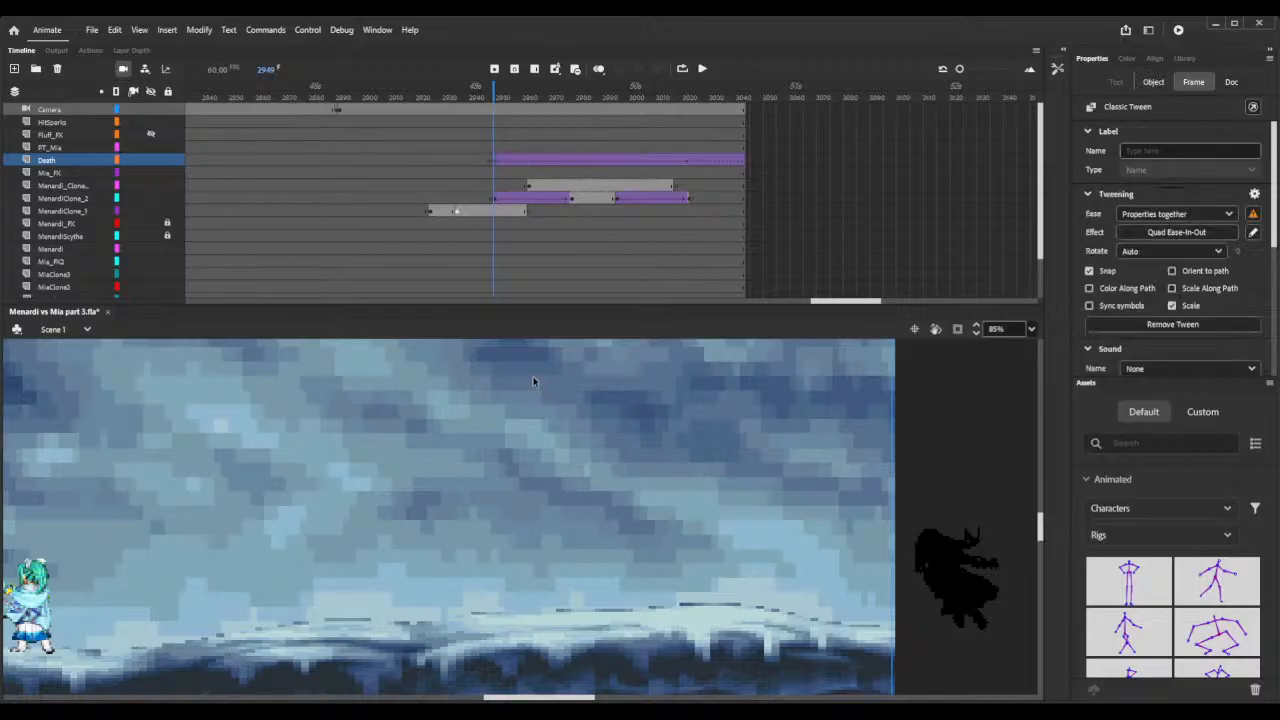
click(624, 160)
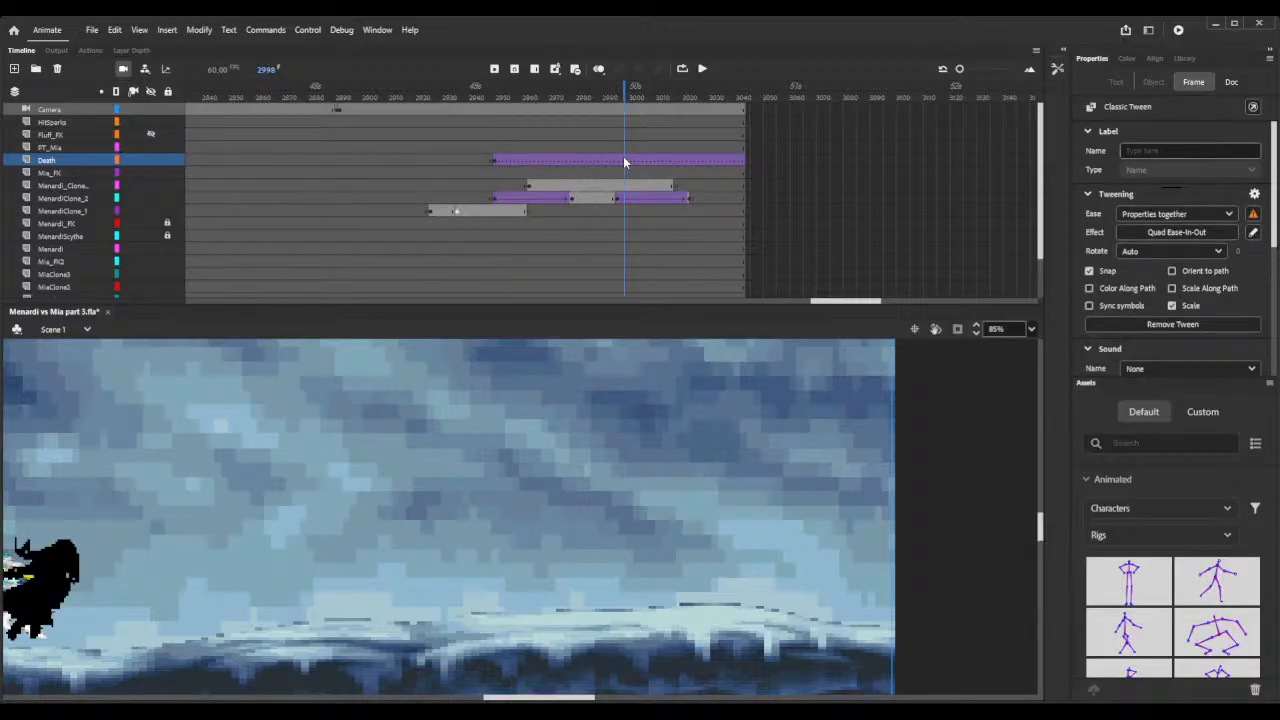
key(ctrl+z)
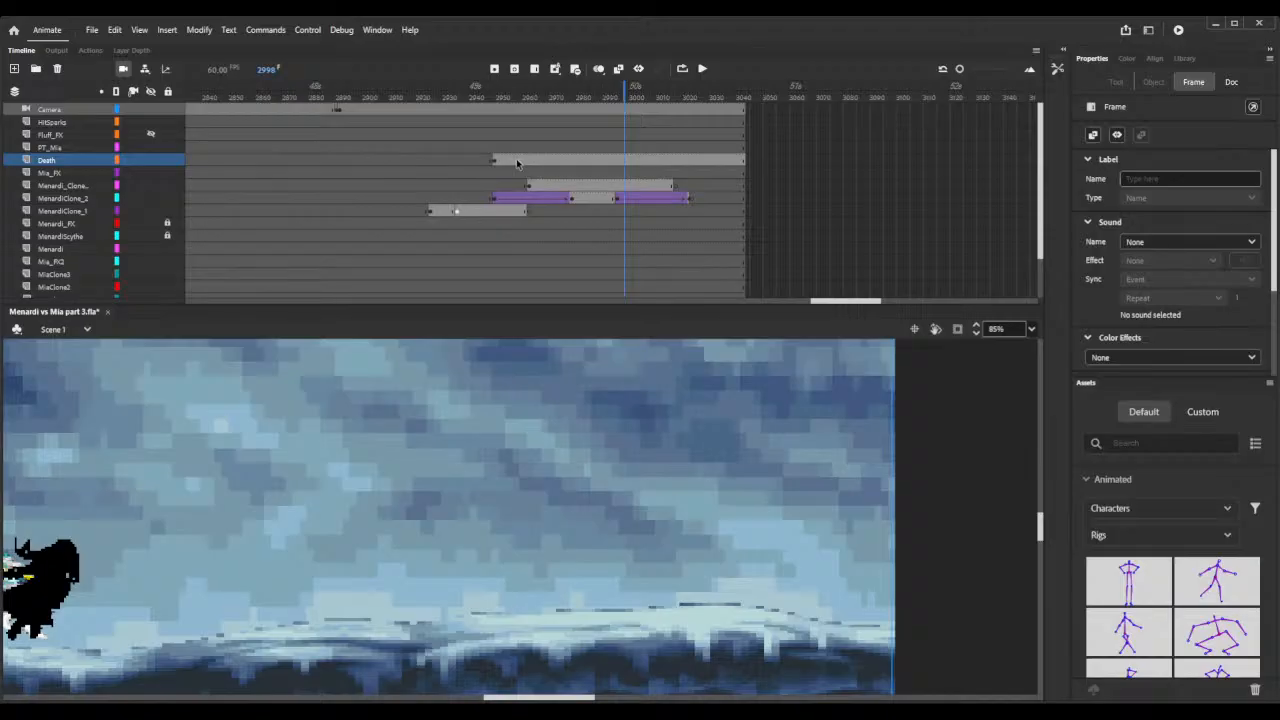
Move the Death layer's 19_gif clip at frame 2949 down over the black clone off stage, at about X 1884, Y 716.
click(494, 160)
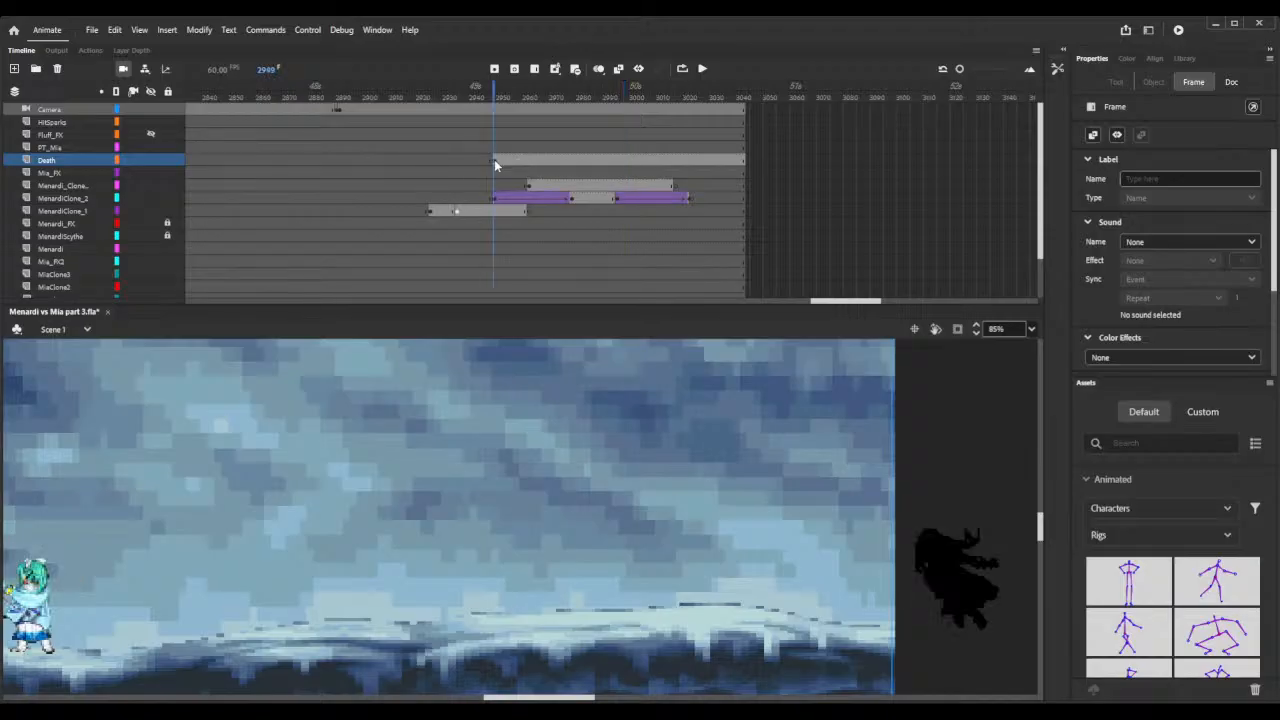
click(975, 335)
click(975, 335)
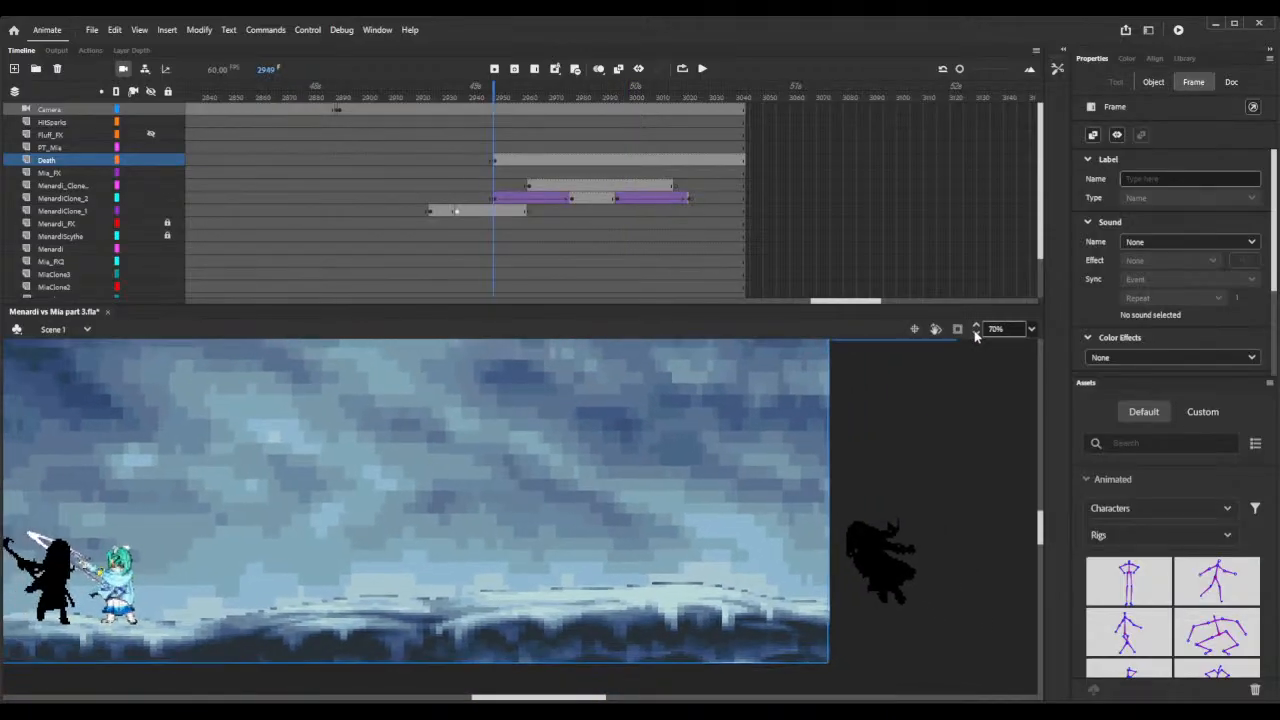
click(975, 335)
click(975, 335)
click(975, 335)
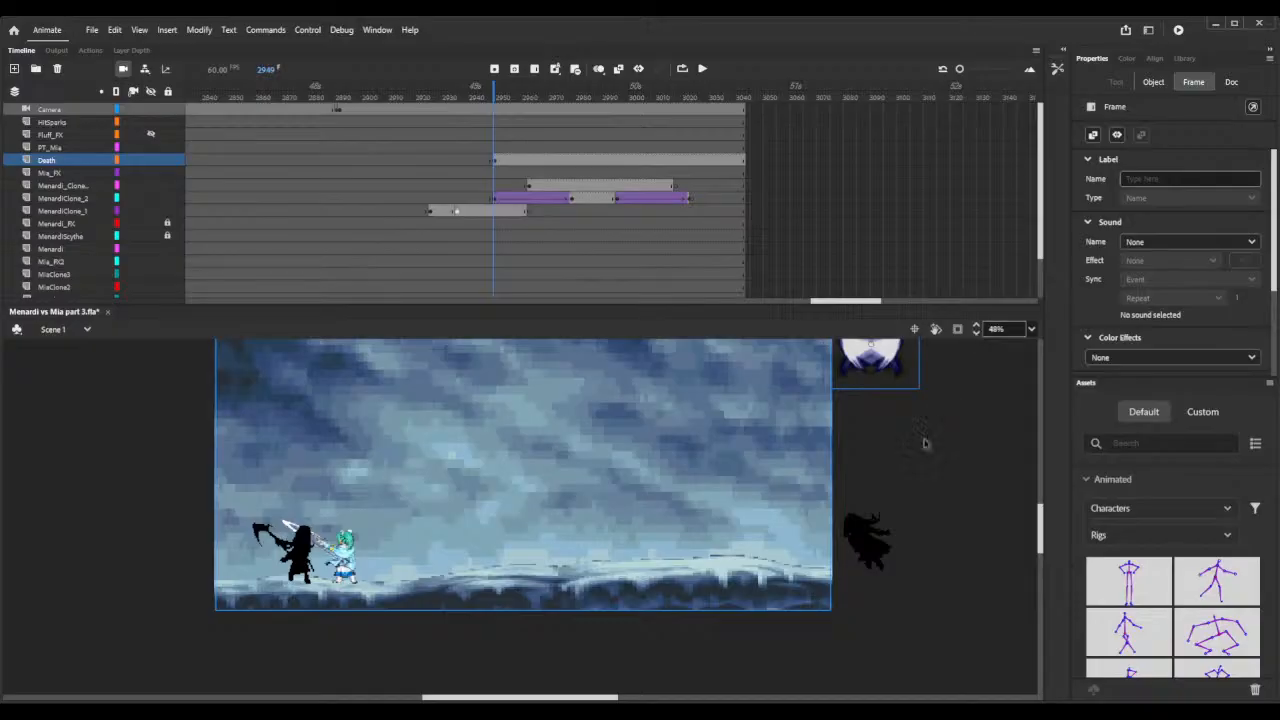
scroll(922, 444, up, 2)
click(900, 462)
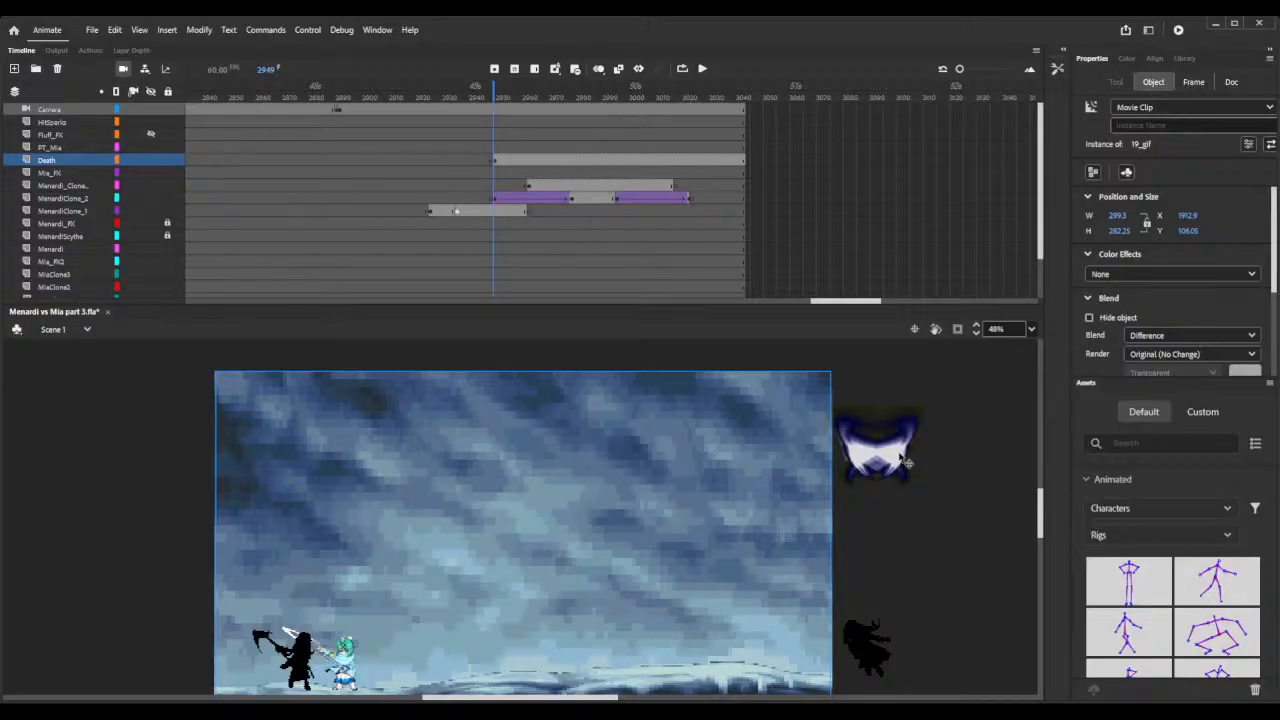
drag(900, 462, 893, 666)
click(978, 325)
scroll(978, 328, up, 5)
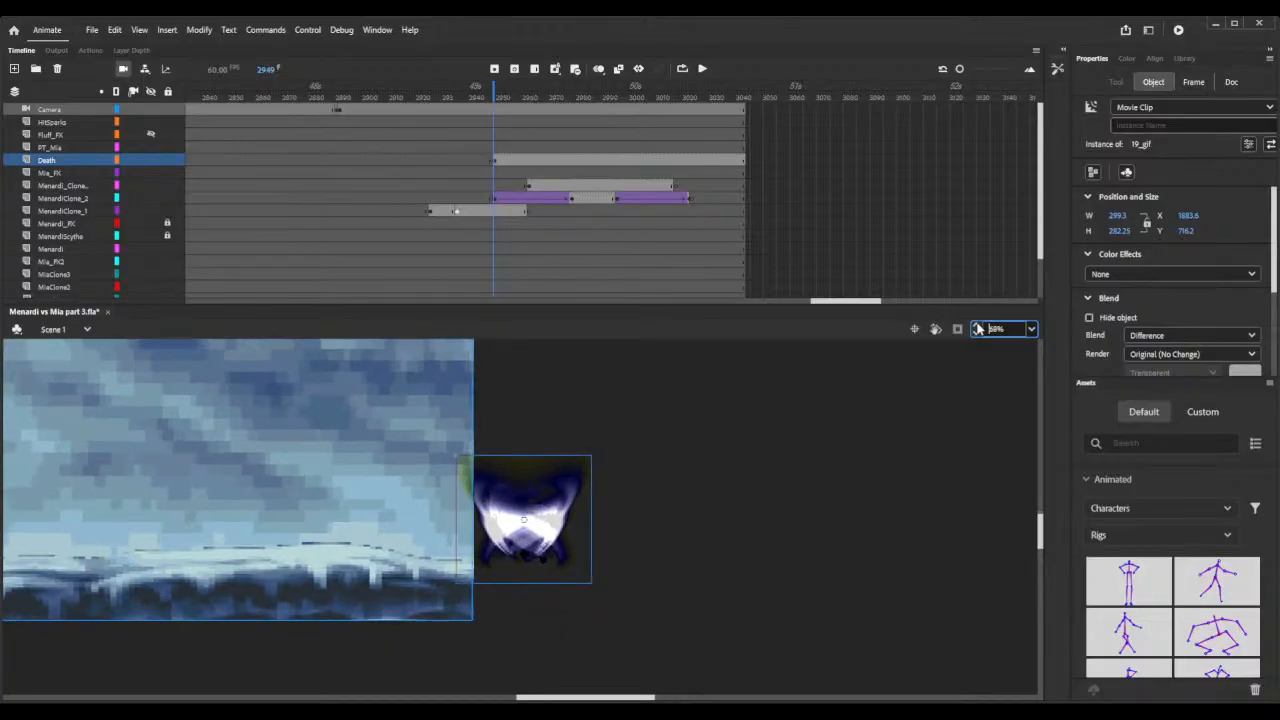
scroll(978, 328, up, 4)
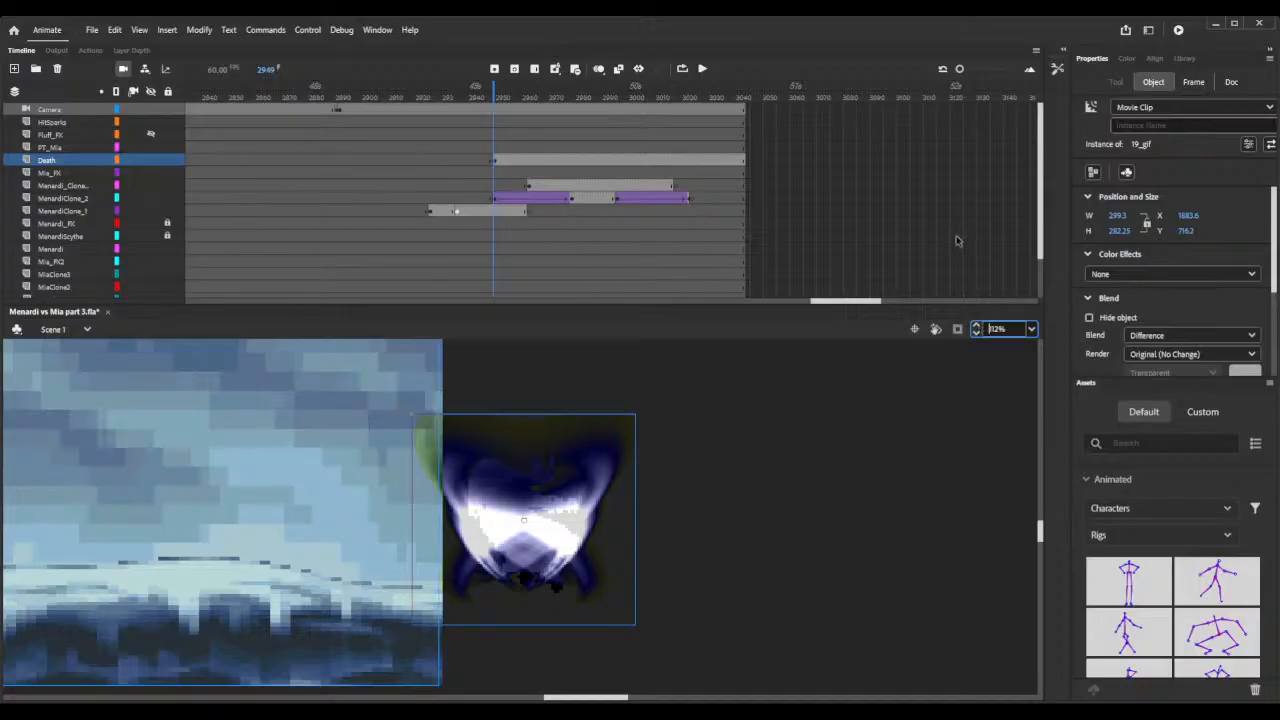
Insert a keyframe on the Death layer at frame 2979 and move the 19_gif clip over the clone beside Mia, about X 191, Y 777.
drag(978, 338, 980, 338)
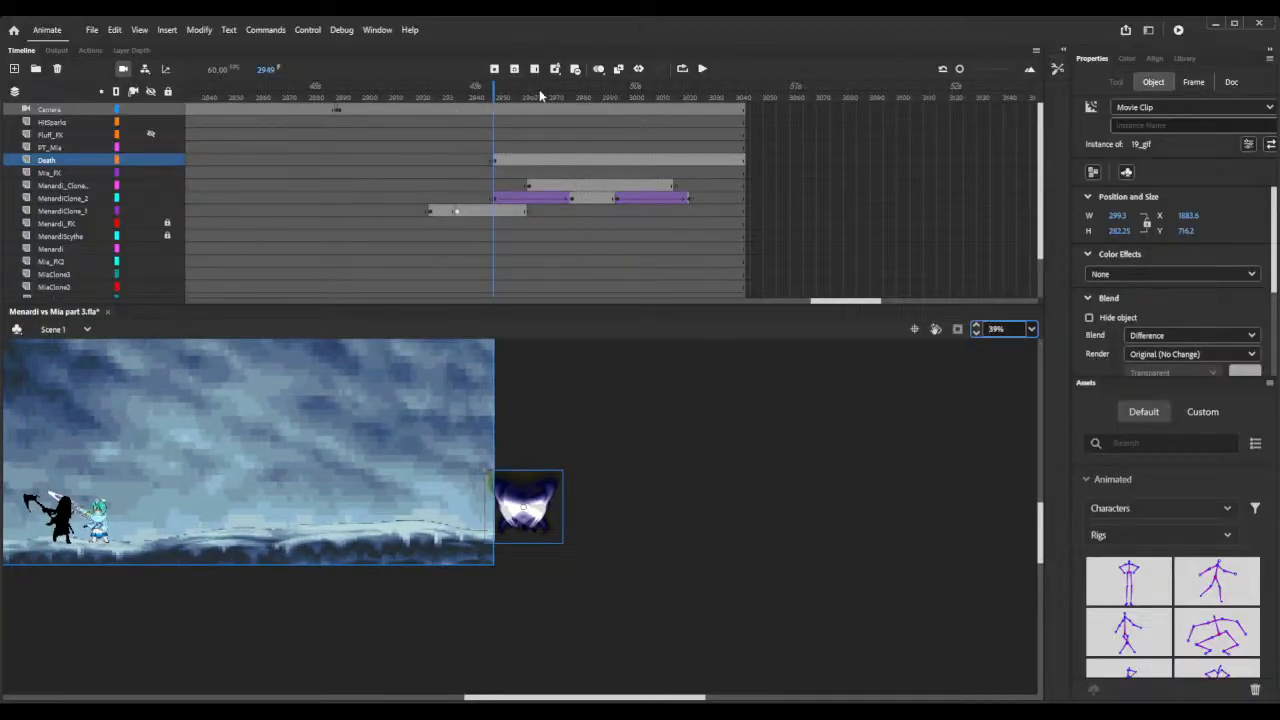
drag(501, 92, 575, 90)
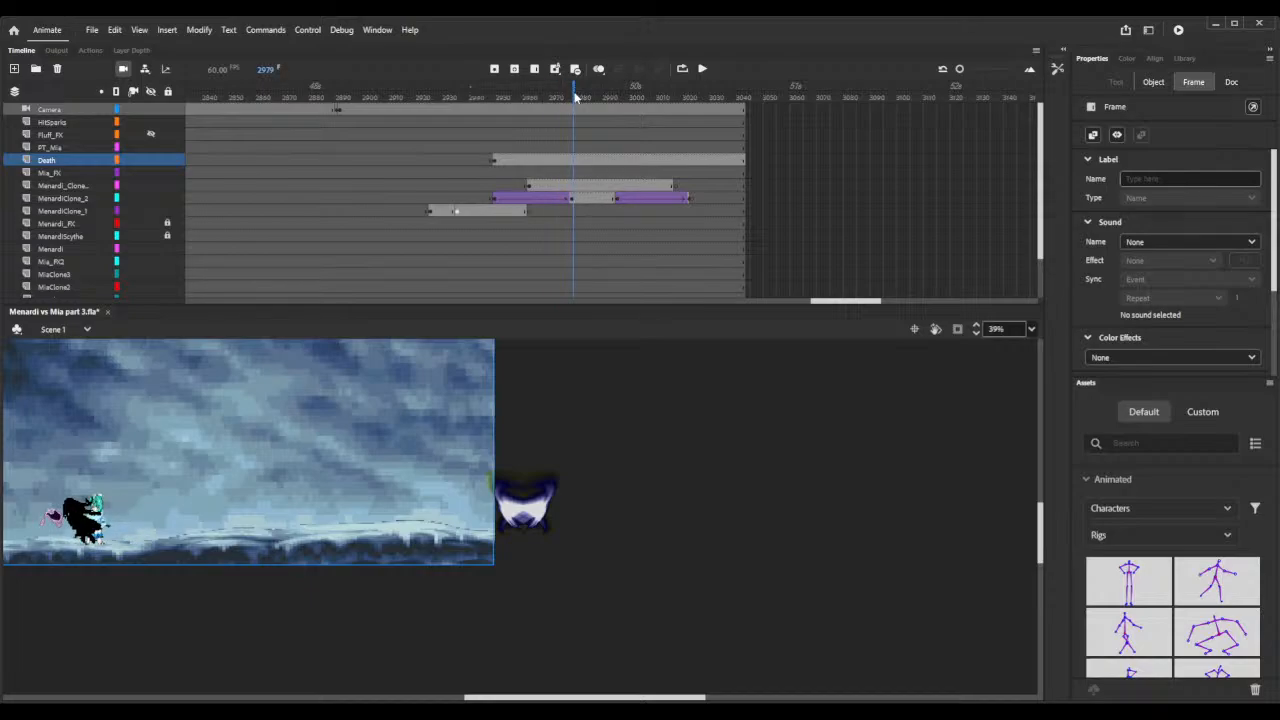
click(575, 161)
key(F6)
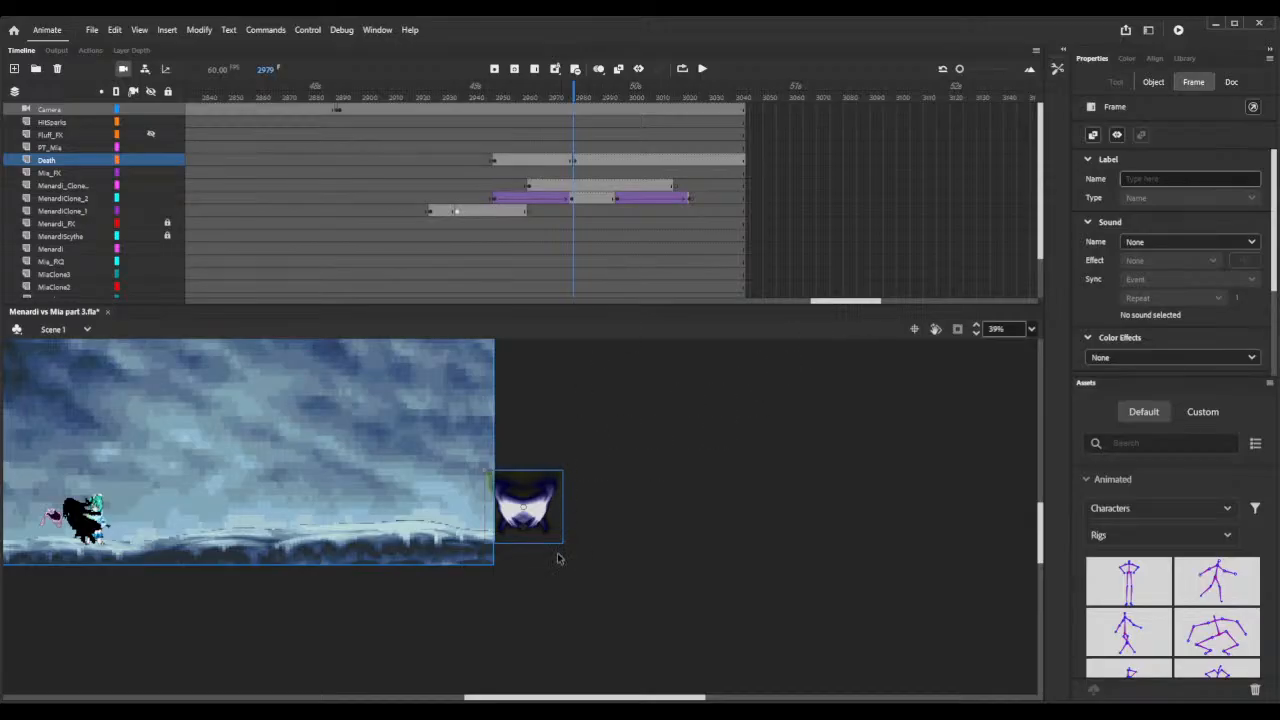
drag(562, 532, 118, 546)
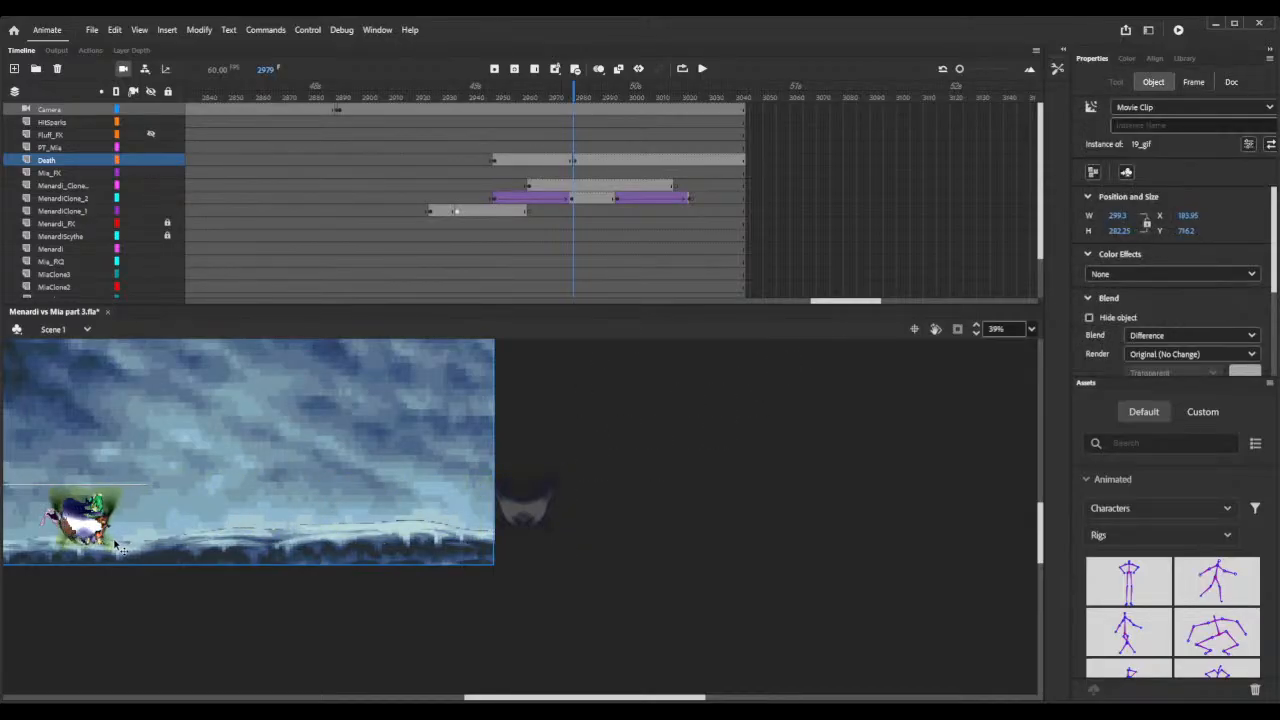
Nudge the 19_gif clip at frame 2979 to X 190.65, Y 787.2 so it lines up with the clone.
click(977, 328)
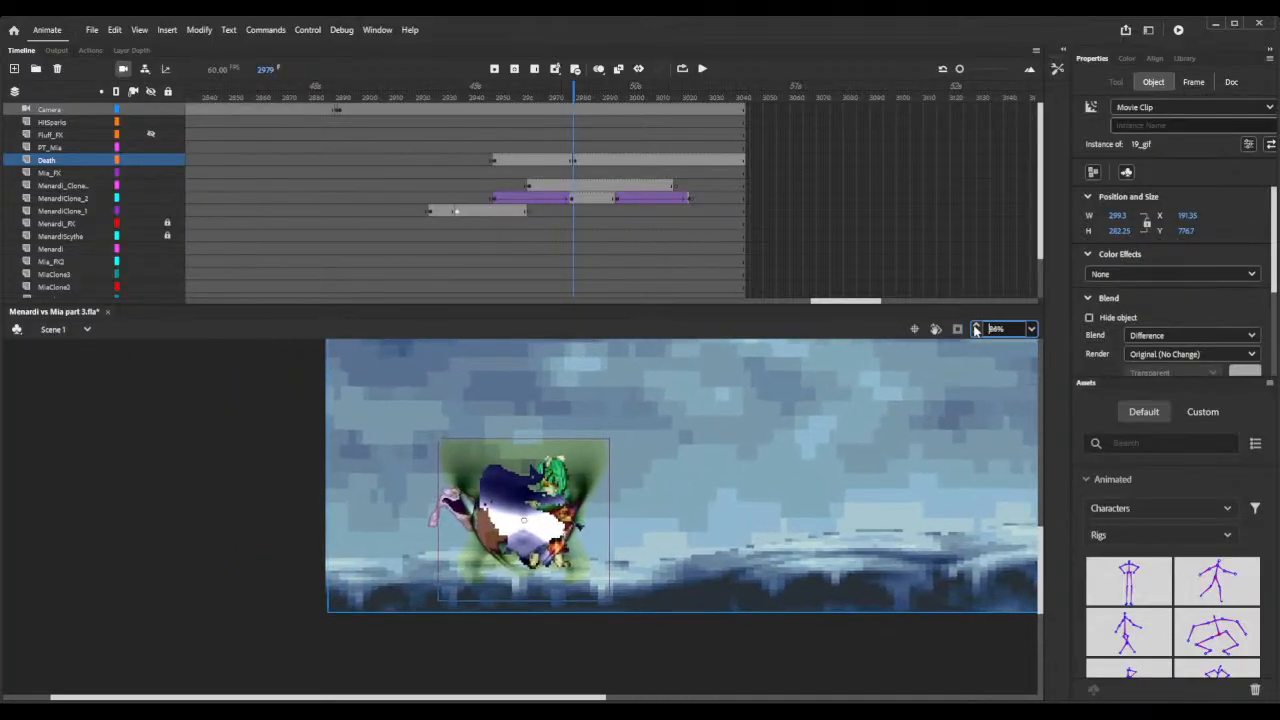
click(495, 523)
key(Left)
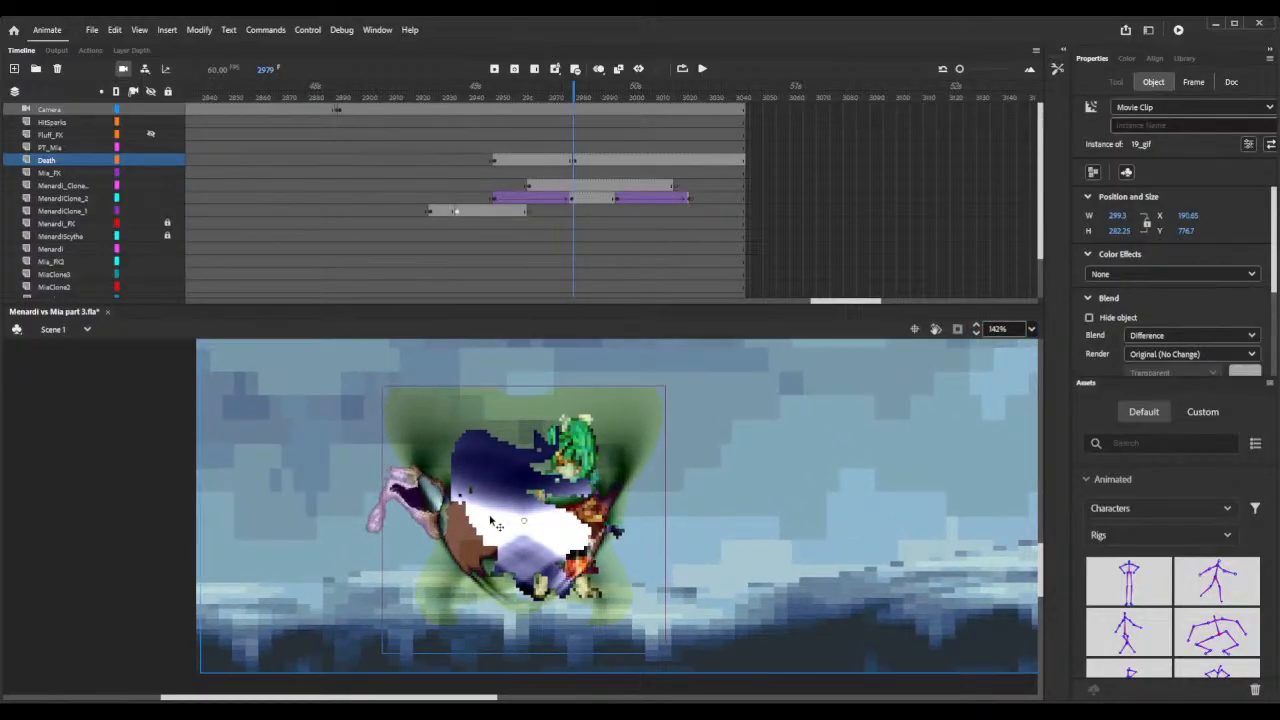
key(Left)
key(Left)
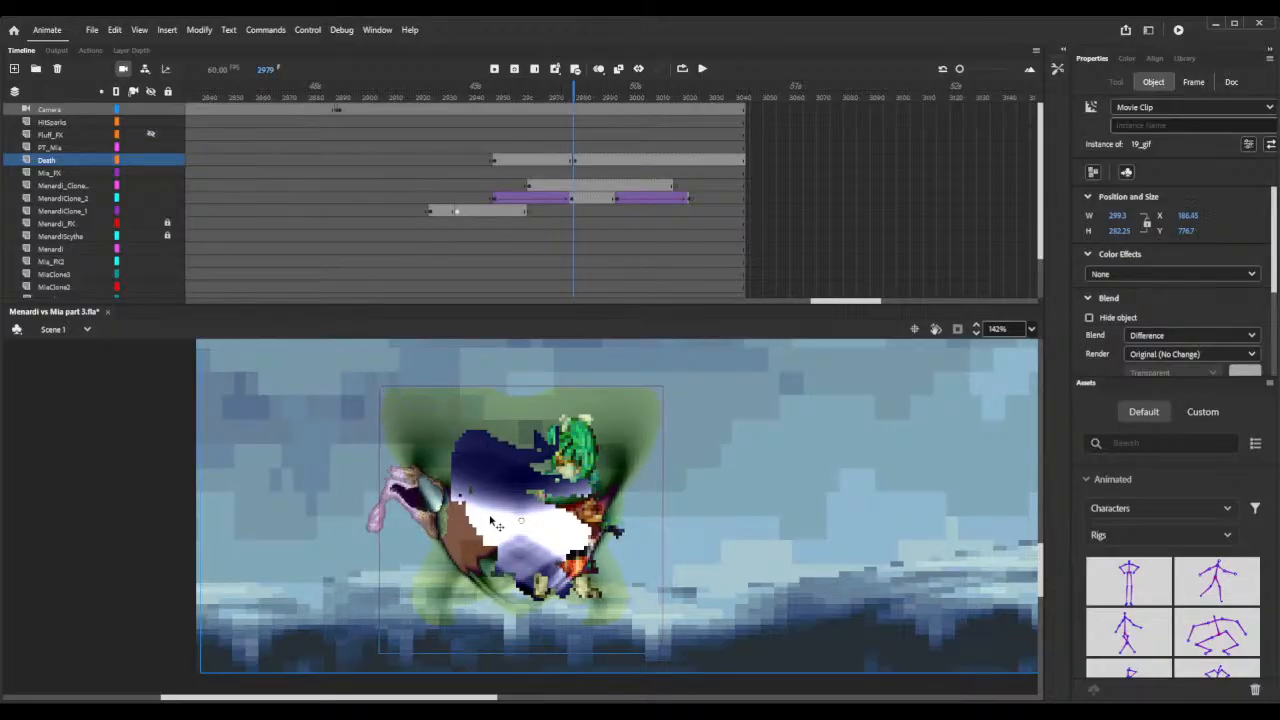
key(Left)
key(Down)
key(Down)
key(Down)
key(Down)
key(Down)
key(Down)
key(Down)
key(Down)
key(Down)
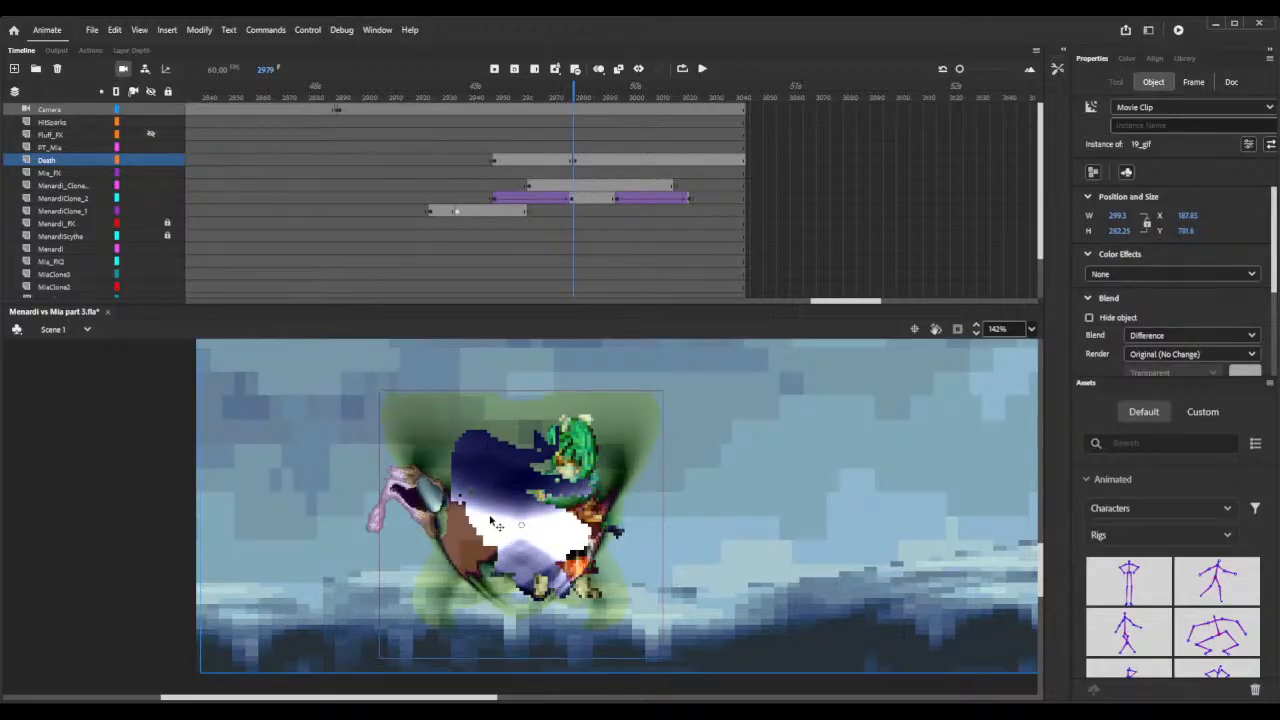
key(Down)
key(Down)
key(Right)
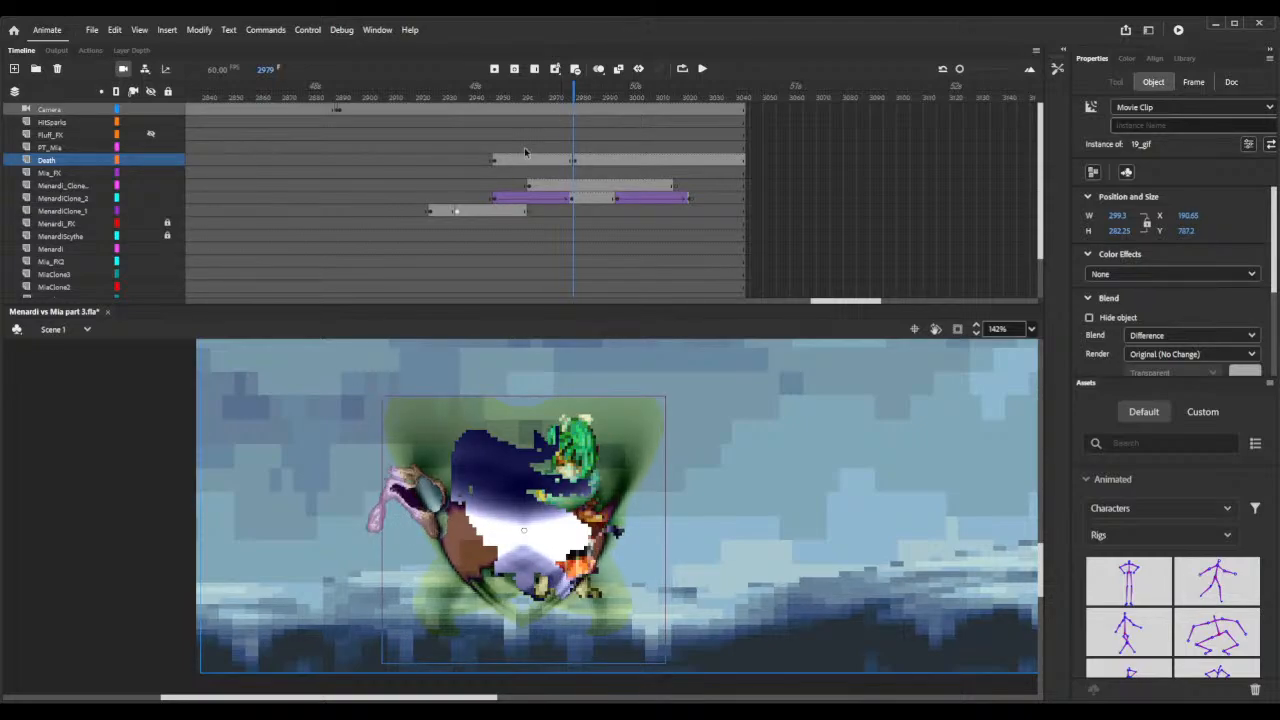
Create a classic tween with Quad Ease-In-Out on the Death layer between frames 2949 and 2979.
click(524, 168)
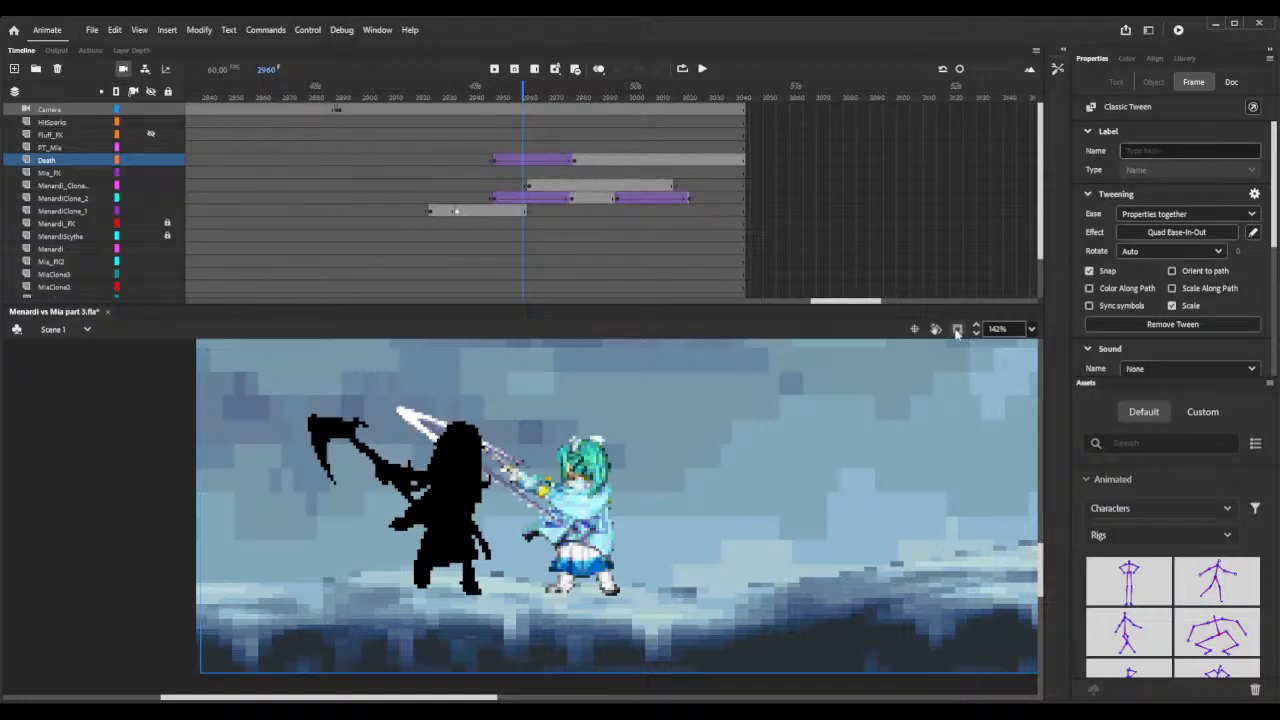
drag(977, 338, 977, 338)
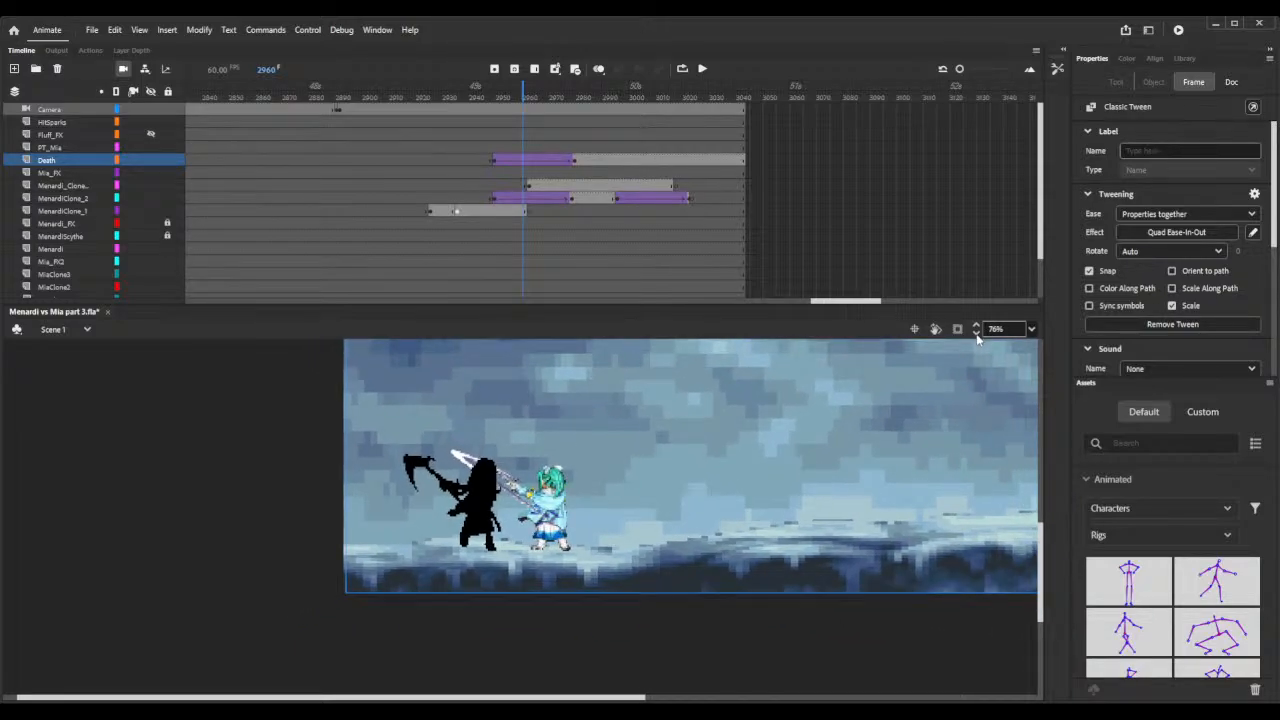
drag(977, 338, 977, 338)
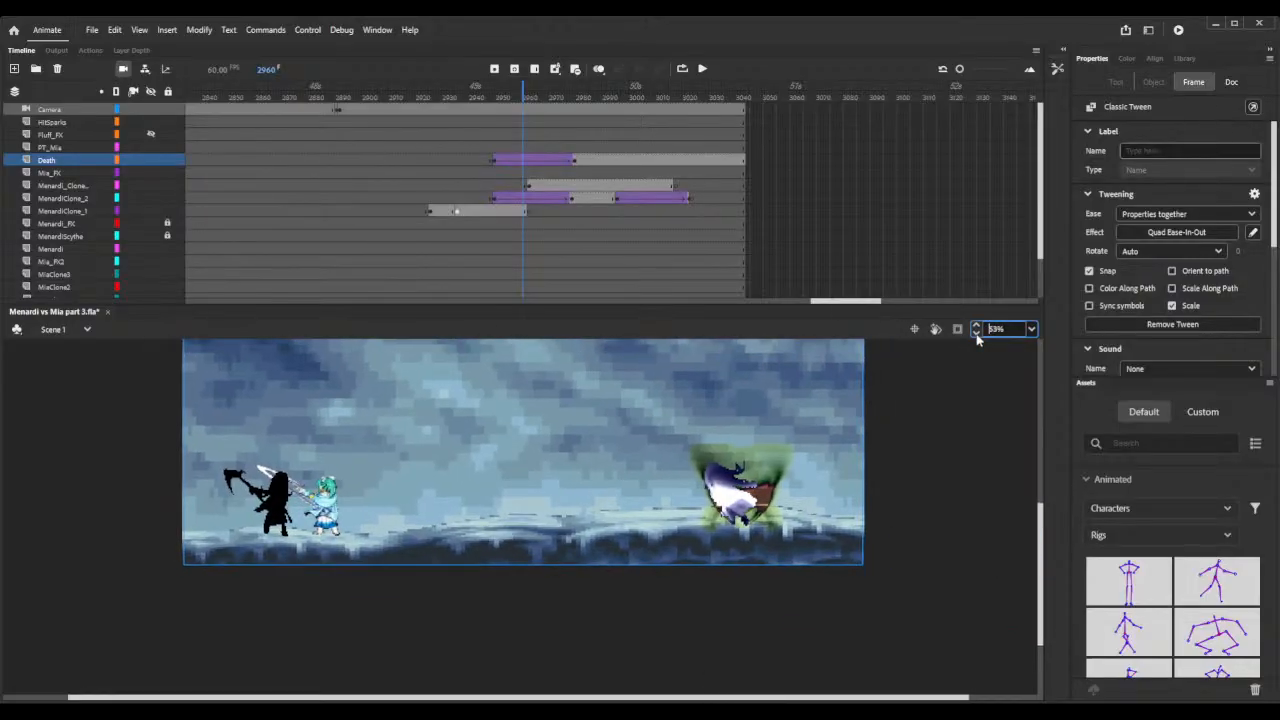
Compare the Death clip's motion with the MenardiClone_2 tween between frames 2962 and 2978.
drag(485, 95, 531, 92)
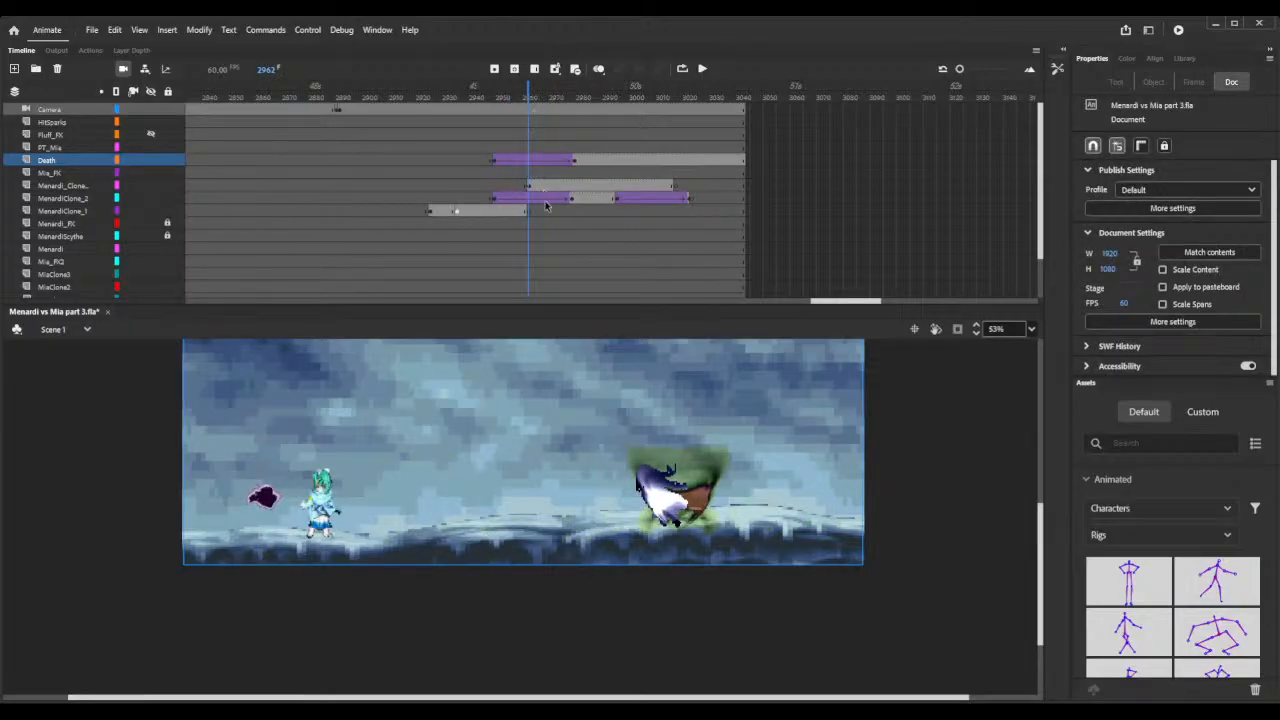
click(544, 203)
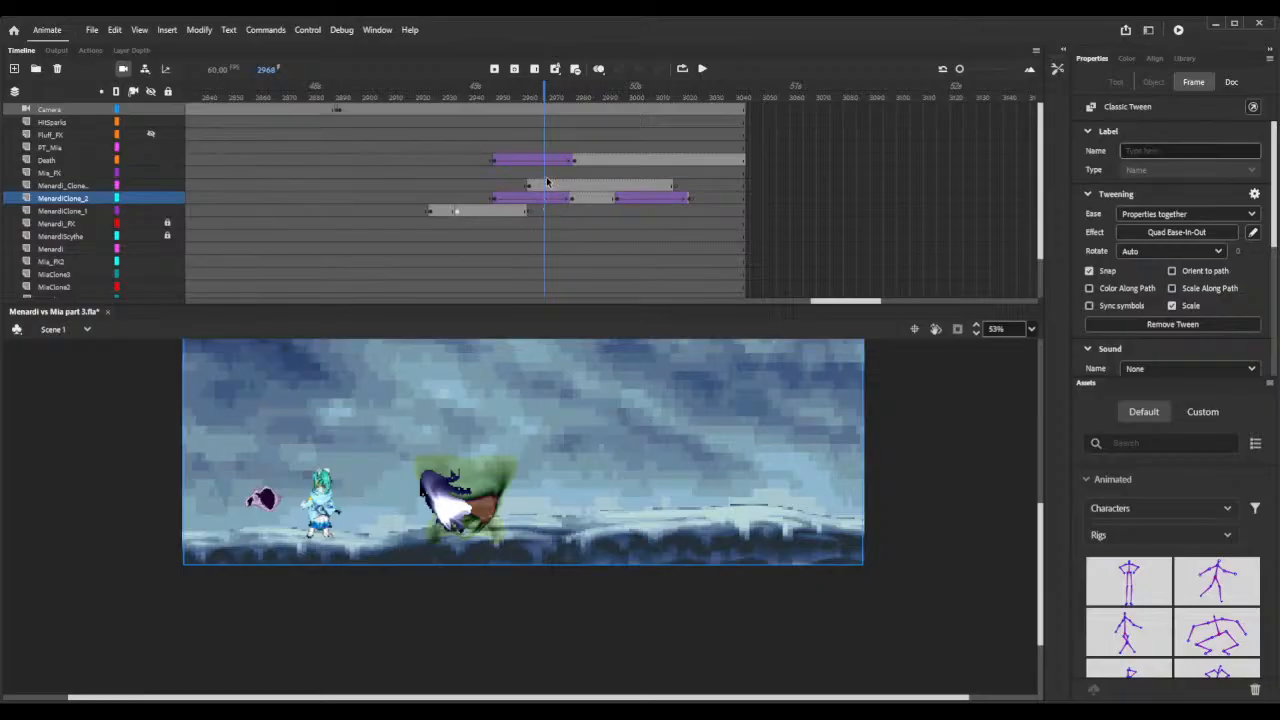
key(period)
key(period)
key(period)
key(period)
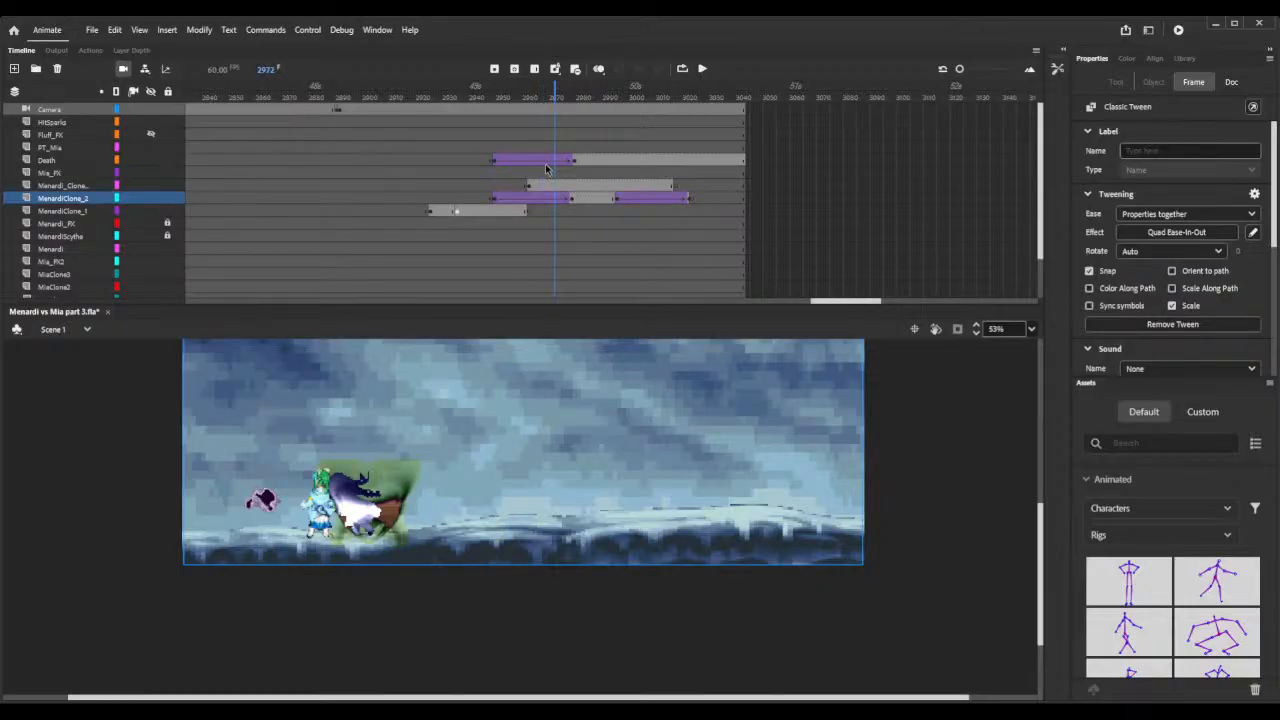
click(547, 165)
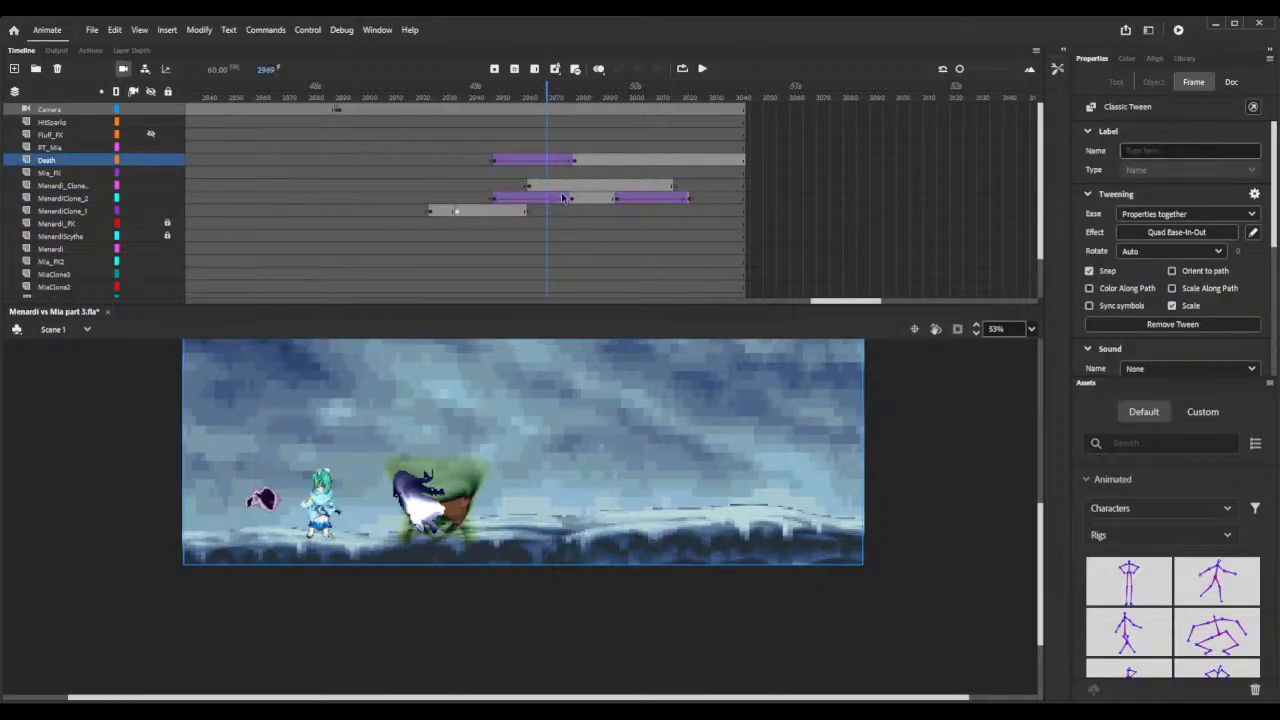
click(577, 160)
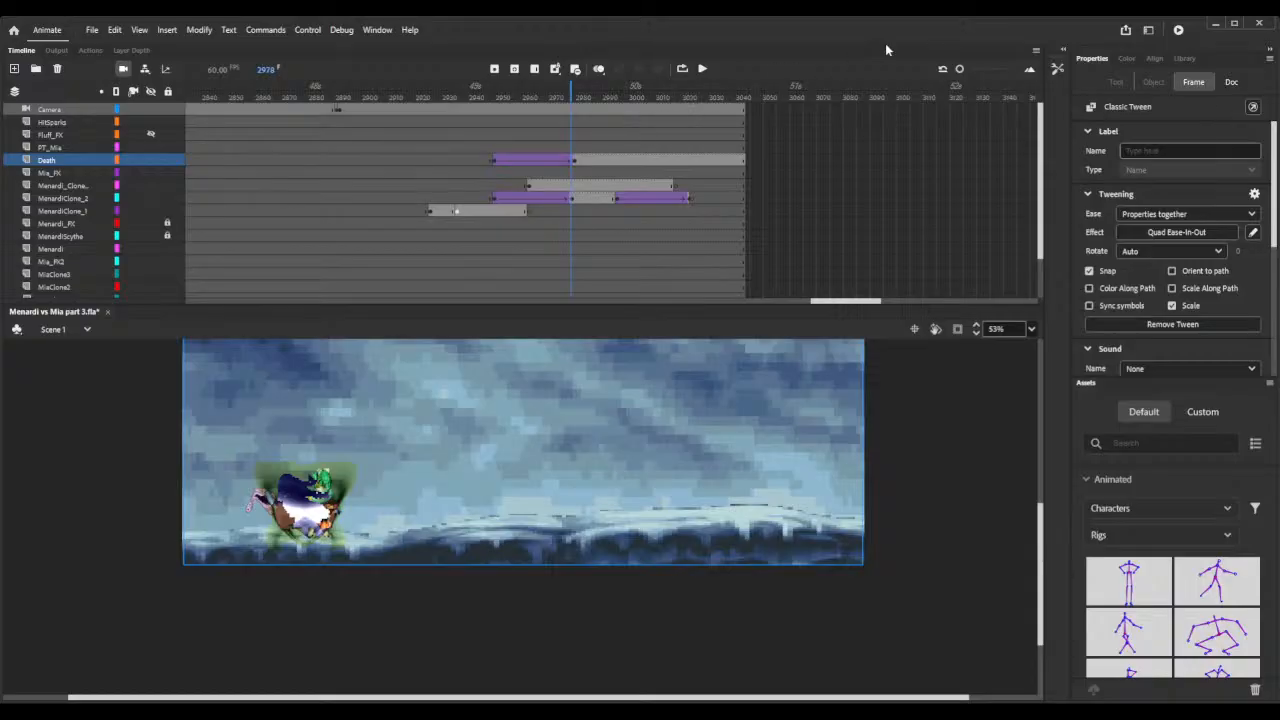
Shift the Death layer's tween-ending keyframe to frame 2978 to match MenardiClone_2.
click(974, 72)
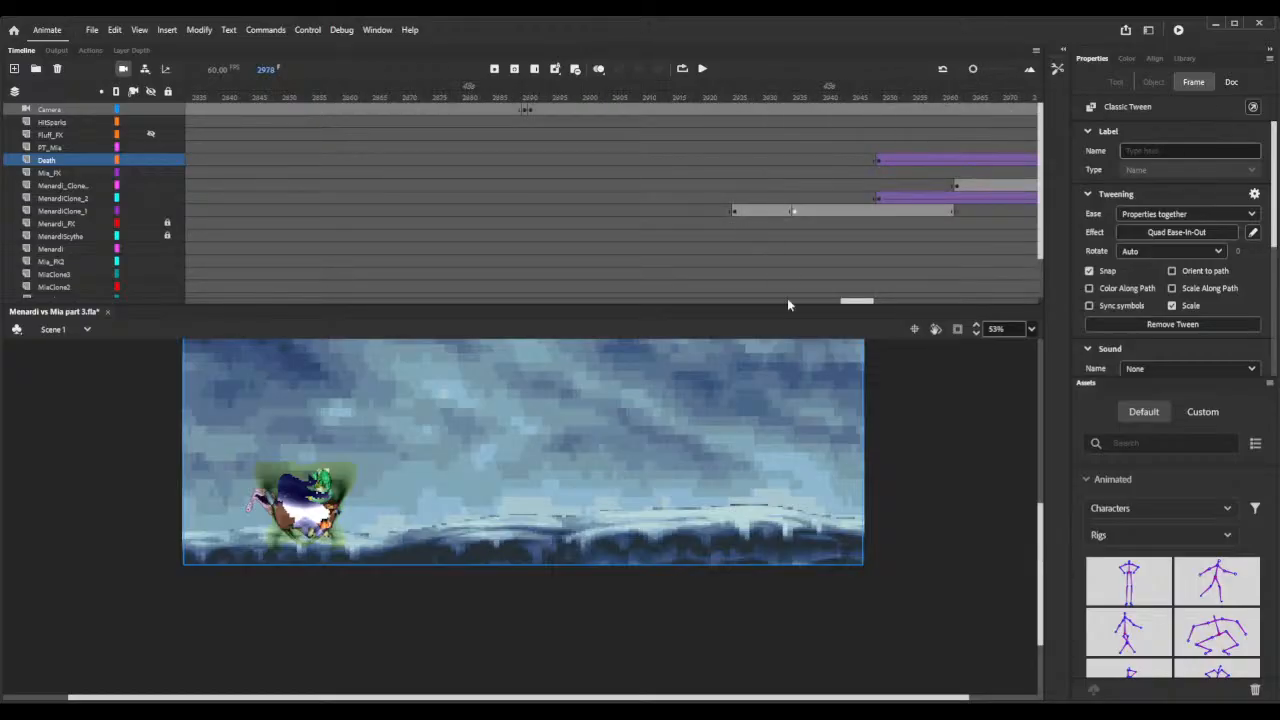
drag(857, 306, 864, 309)
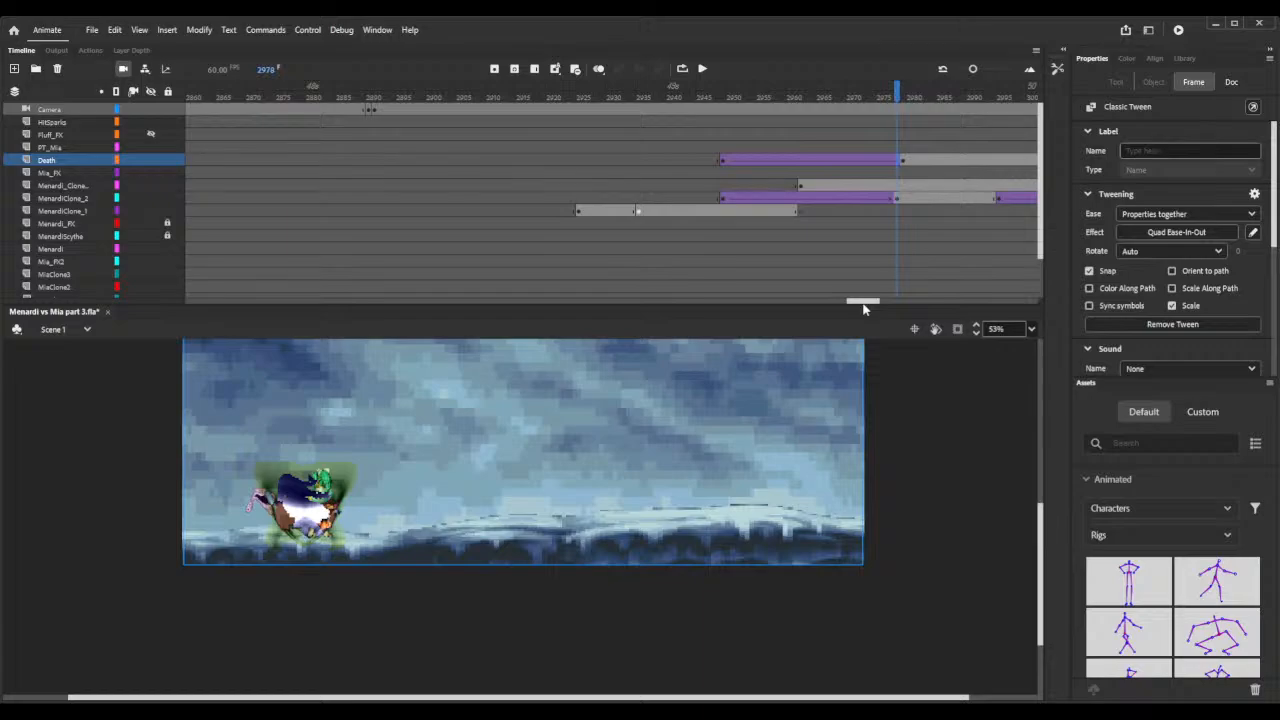
click(988, 71)
drag(988, 71, 998, 71)
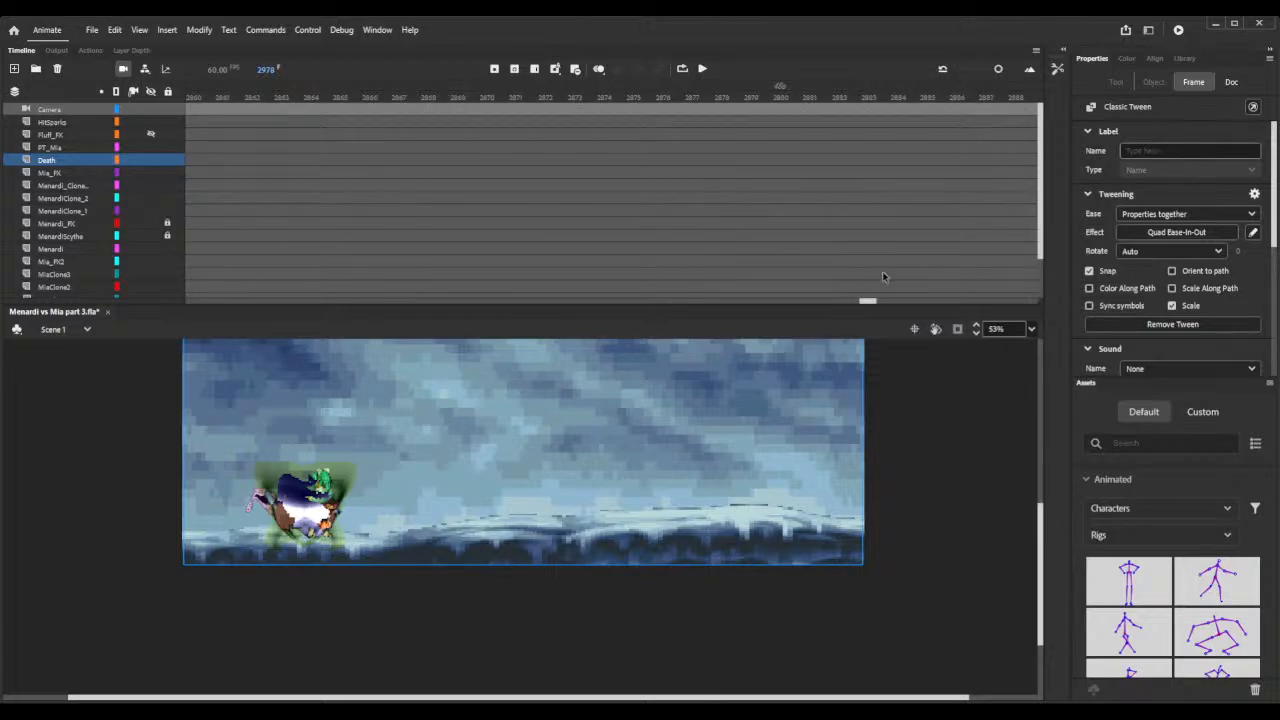
drag(869, 303, 889, 302)
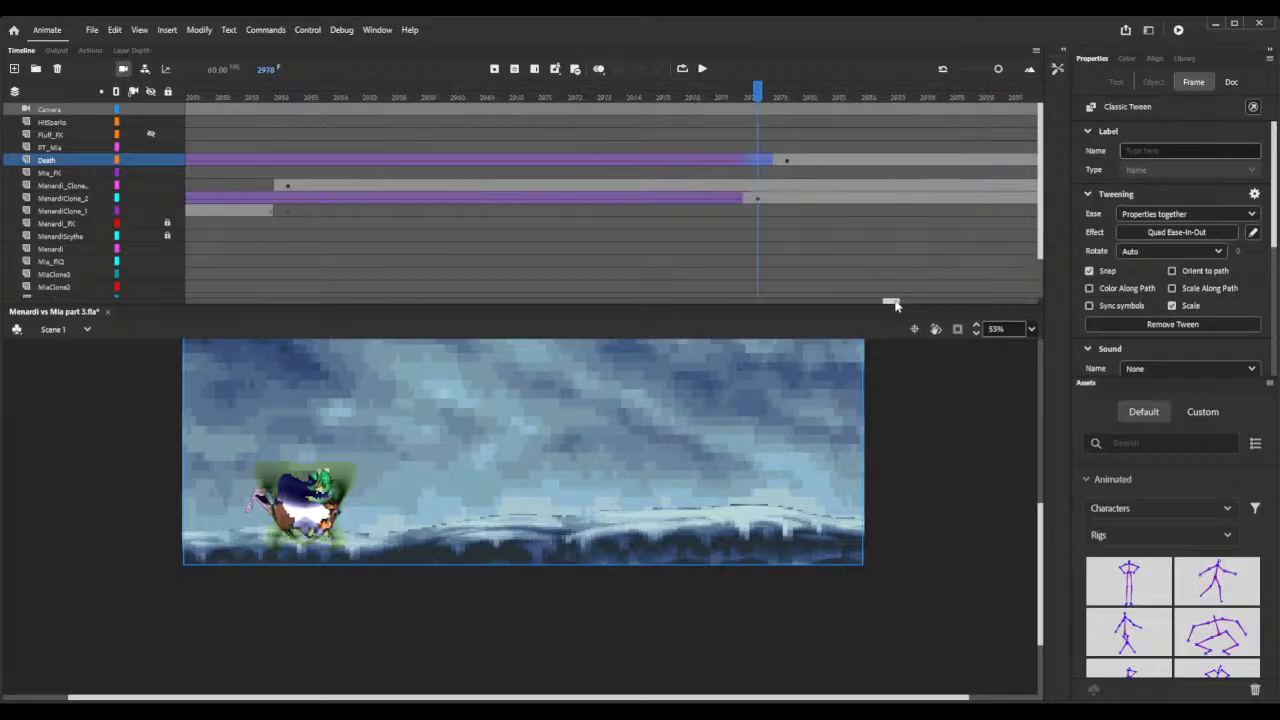
click(785, 165)
drag(785, 165, 760, 165)
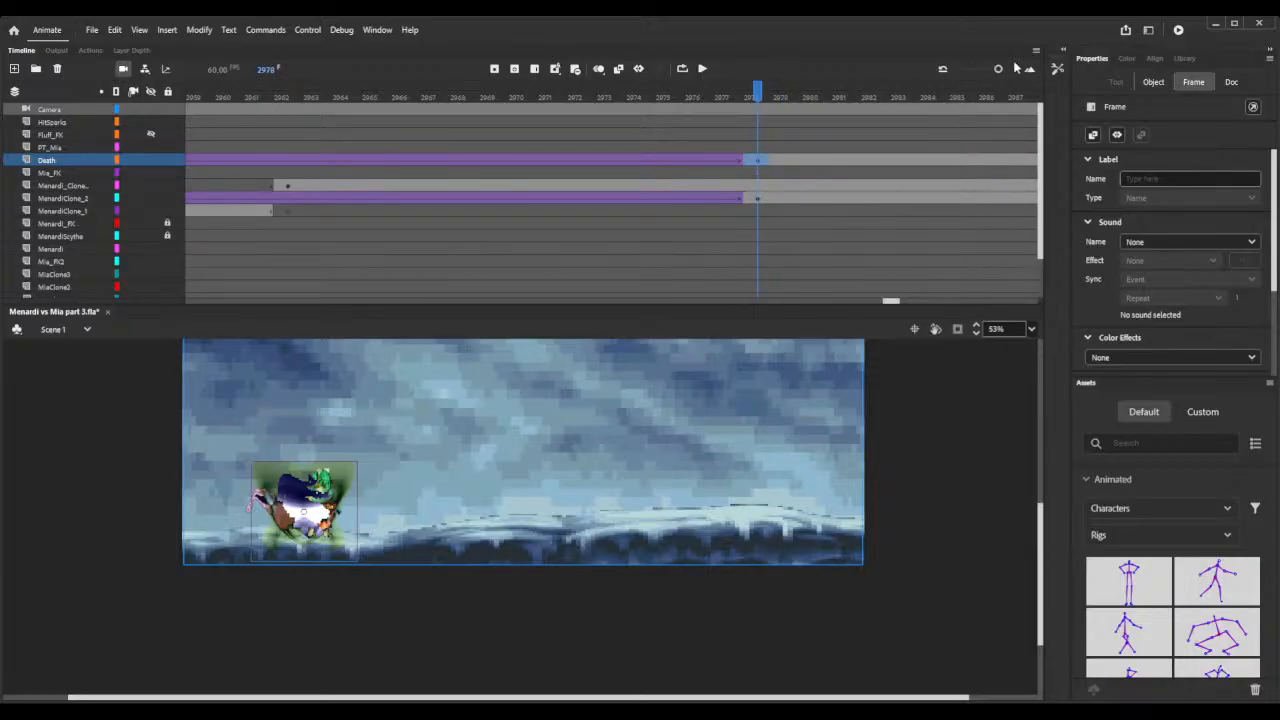
Save the document and insert a Death layer keyframe at frame 2995, where MenardiClone_2's second tween starts.
drag(997, 69, 984, 70)
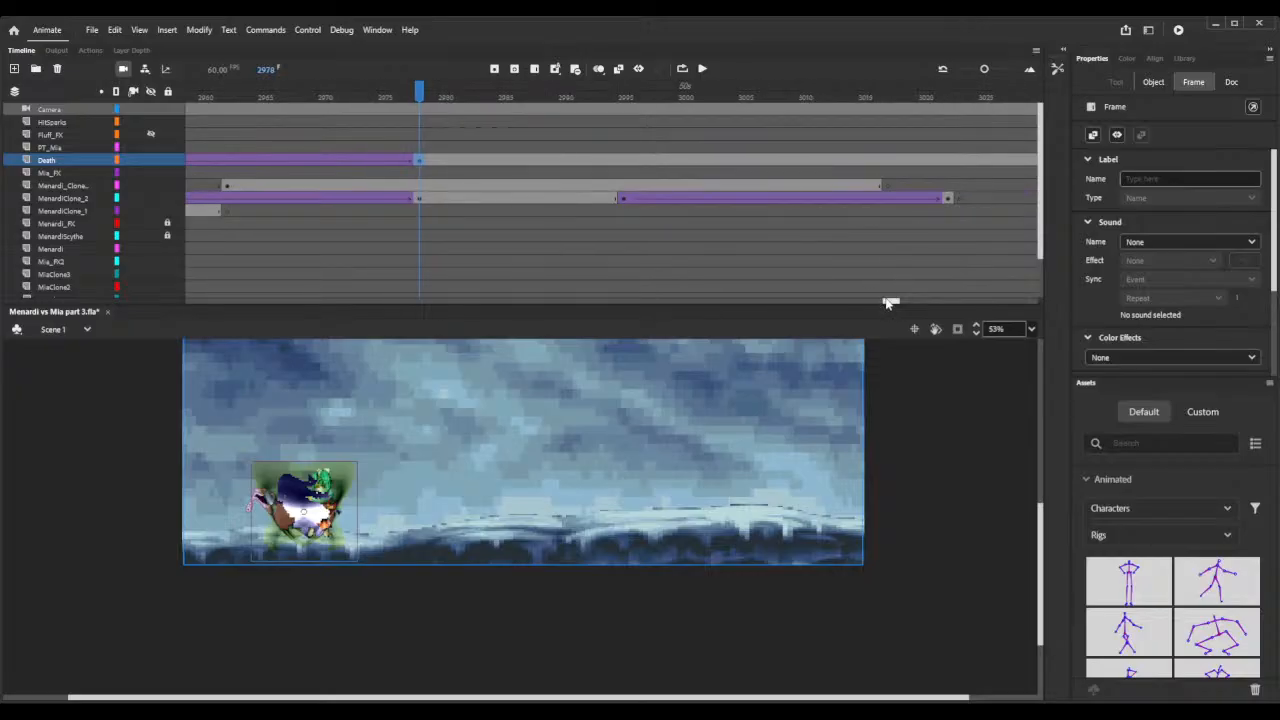
drag(887, 303, 880, 298)
drag(503, 101, 929, 131)
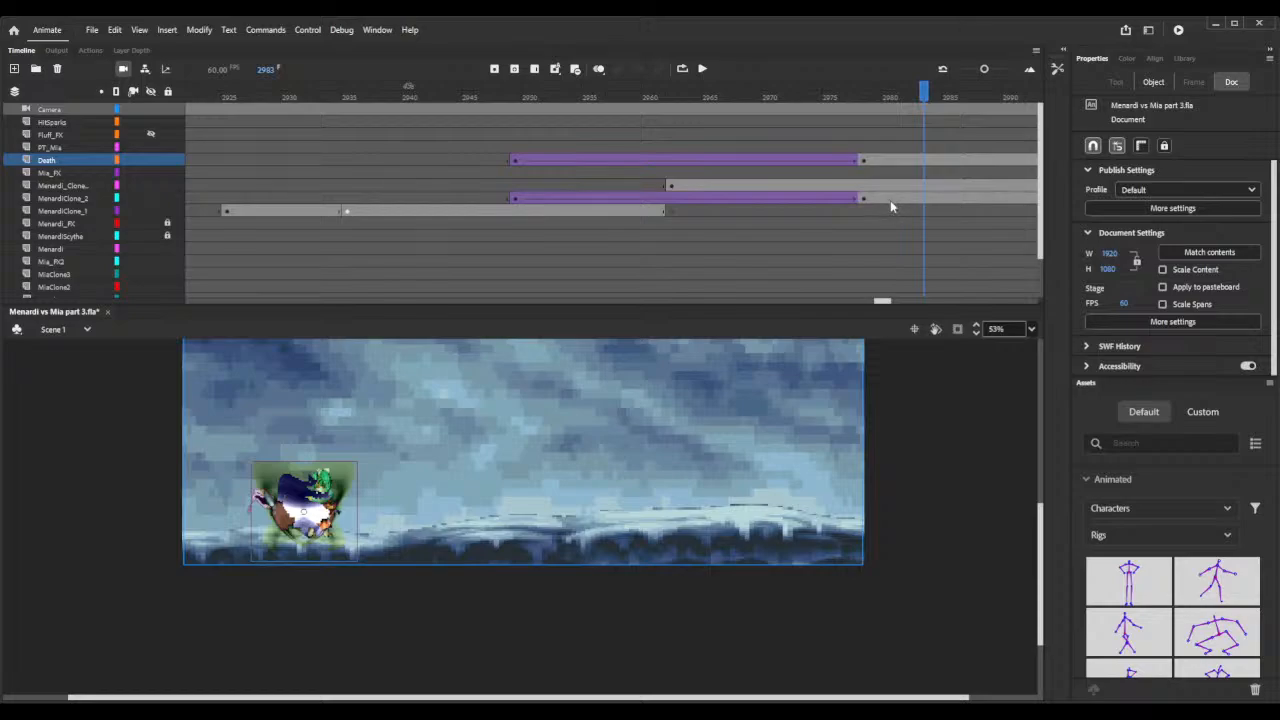
drag(886, 300, 892, 300)
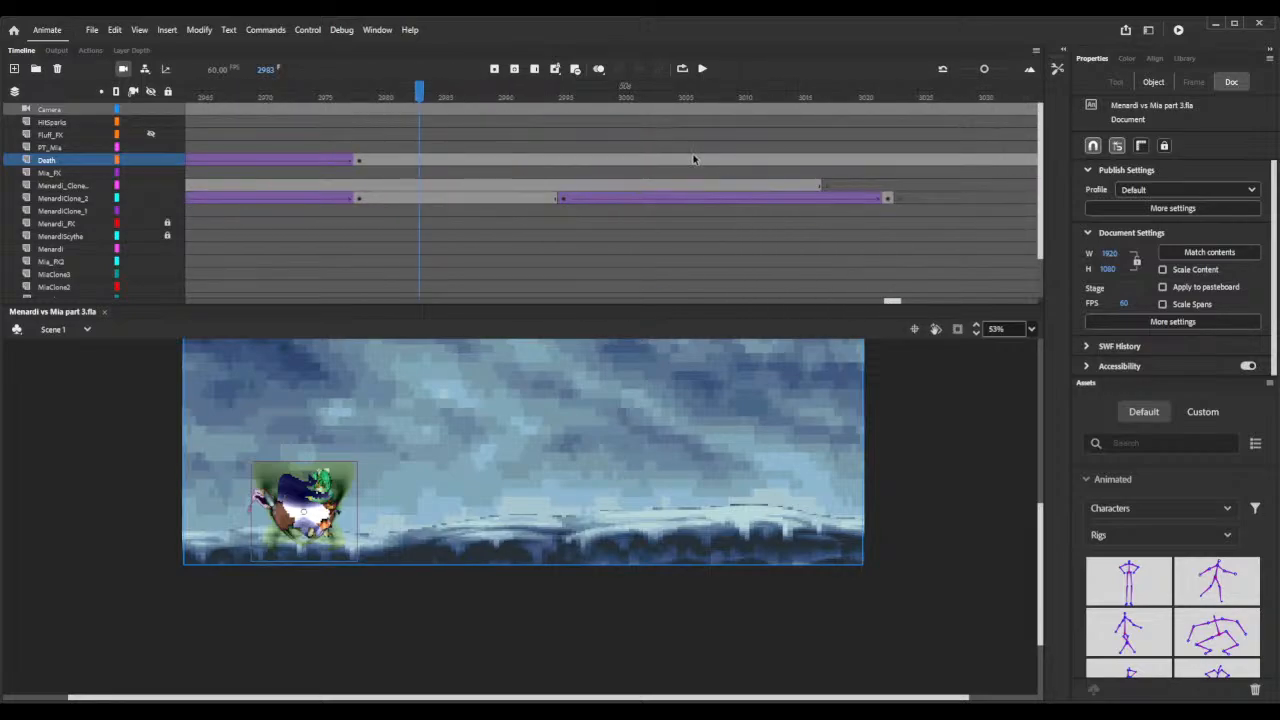
drag(447, 87, 565, 92)
click(563, 167)
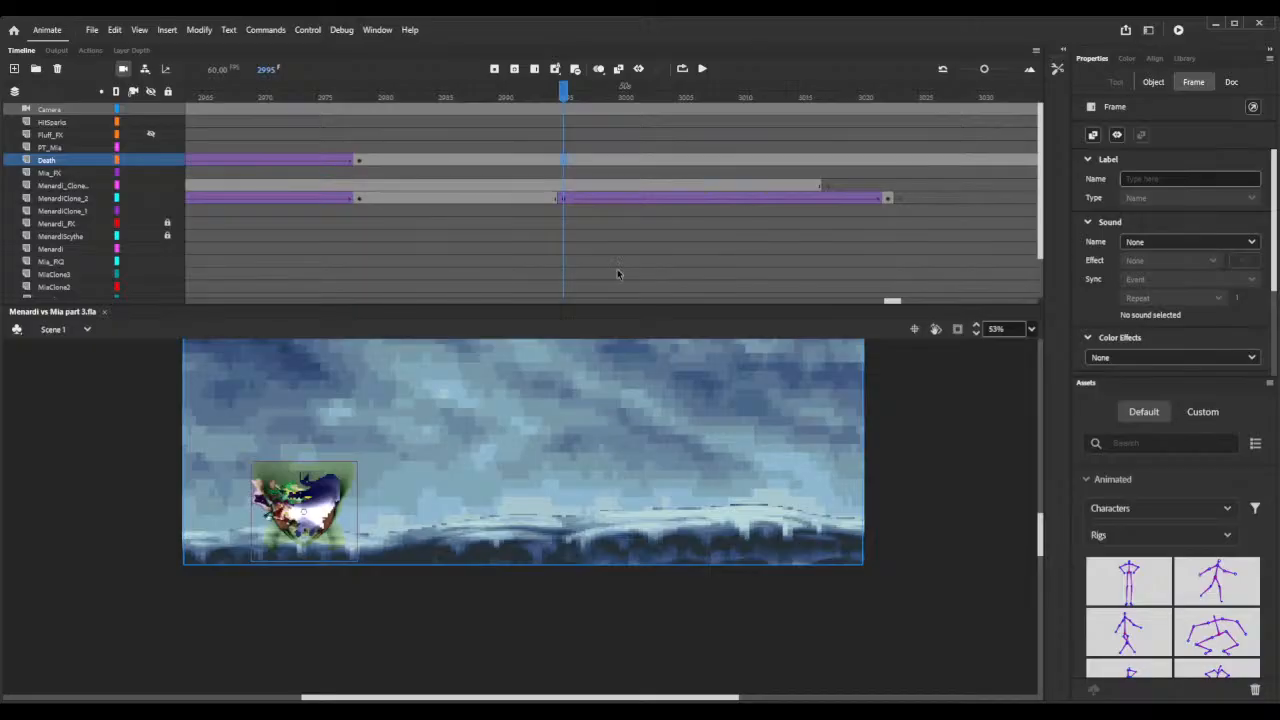
Insert a Death layer keyframe at frame 3022, in line with the end of MenardiClone_2's second tween.
click(886, 164)
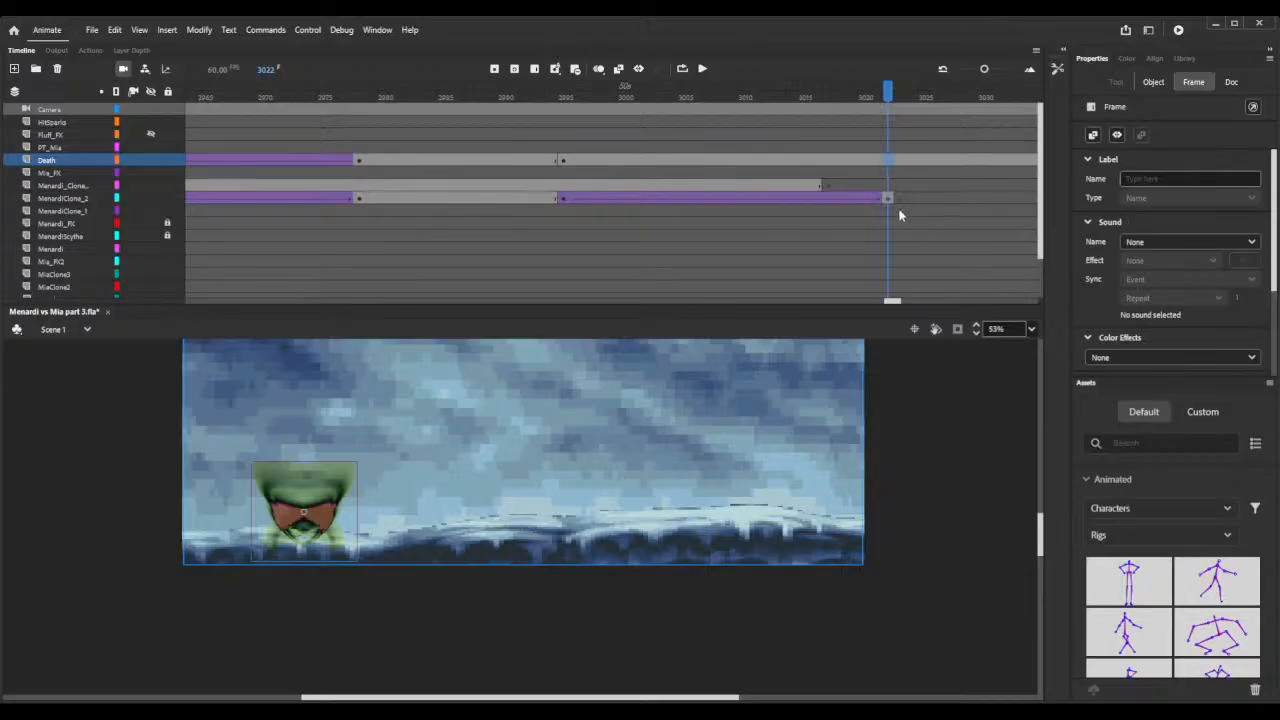
key(F6)
scroll(978, 337, down, 5)
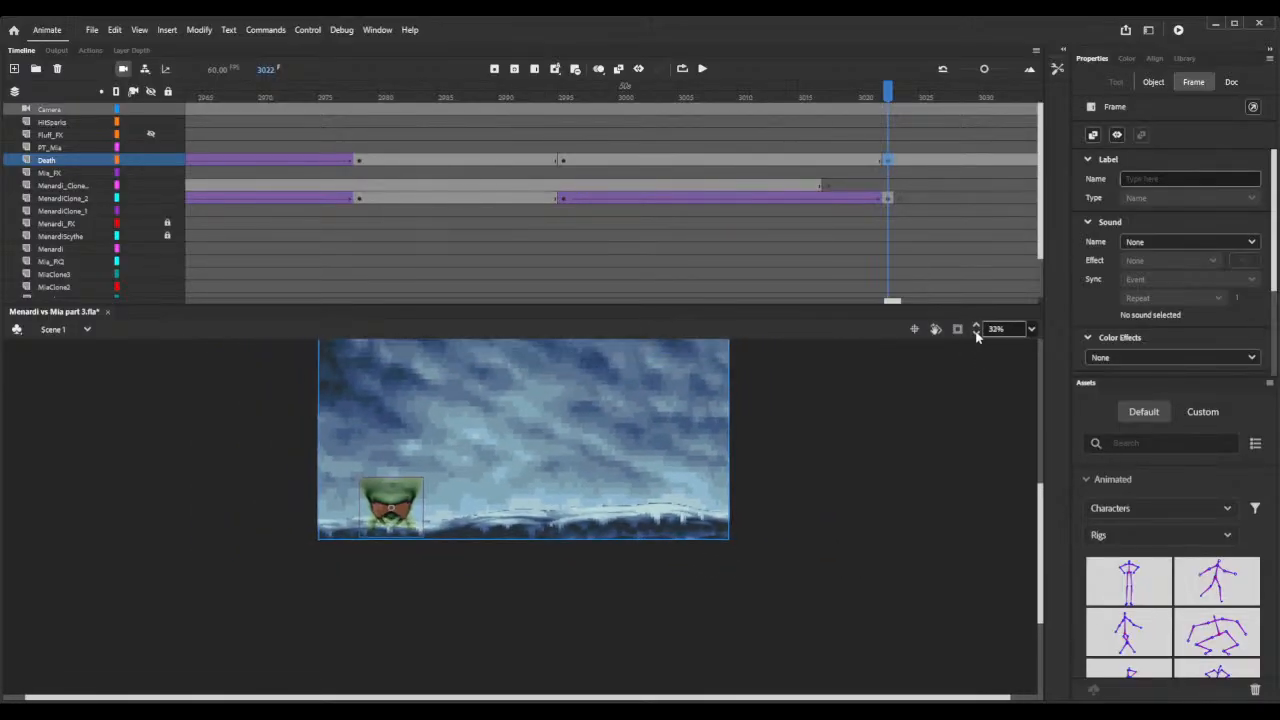
scroll(978, 337, down, 1)
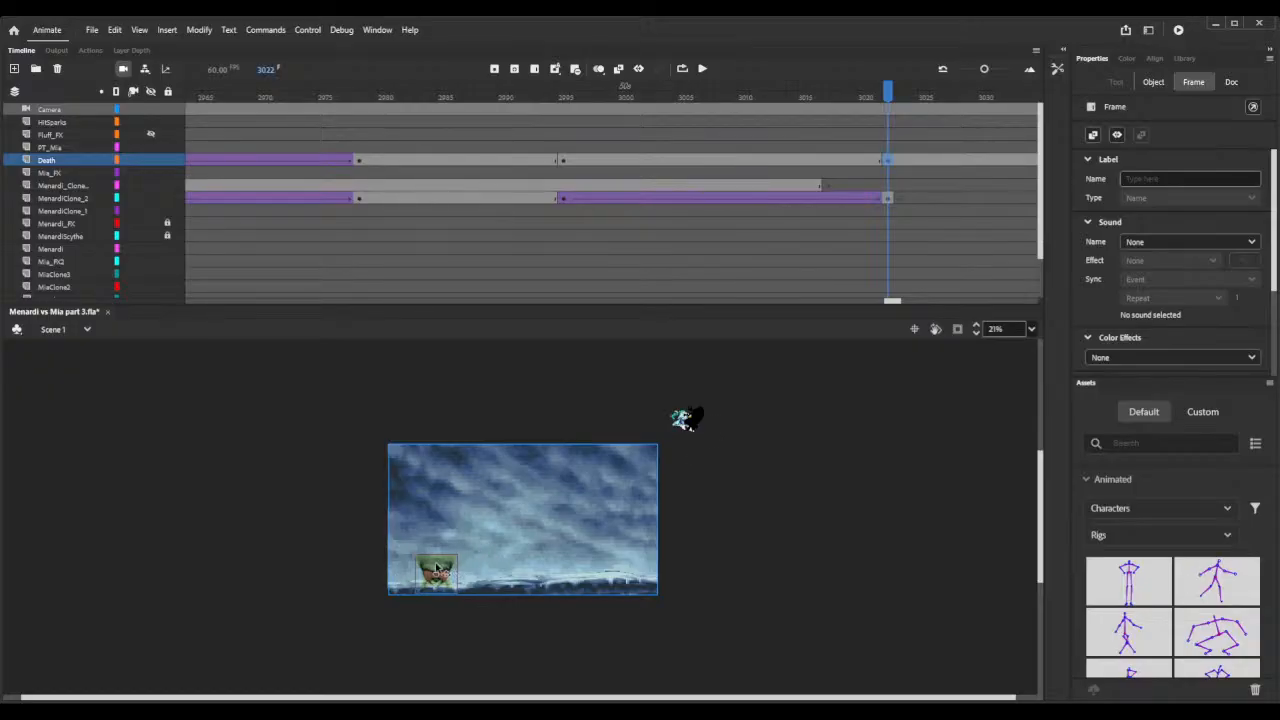
Move the Death clip at frame 3022 onto the shadow clone beyond the stage's upper-right corner, to about X 2035, Y -320.
drag(437, 570, 706, 411)
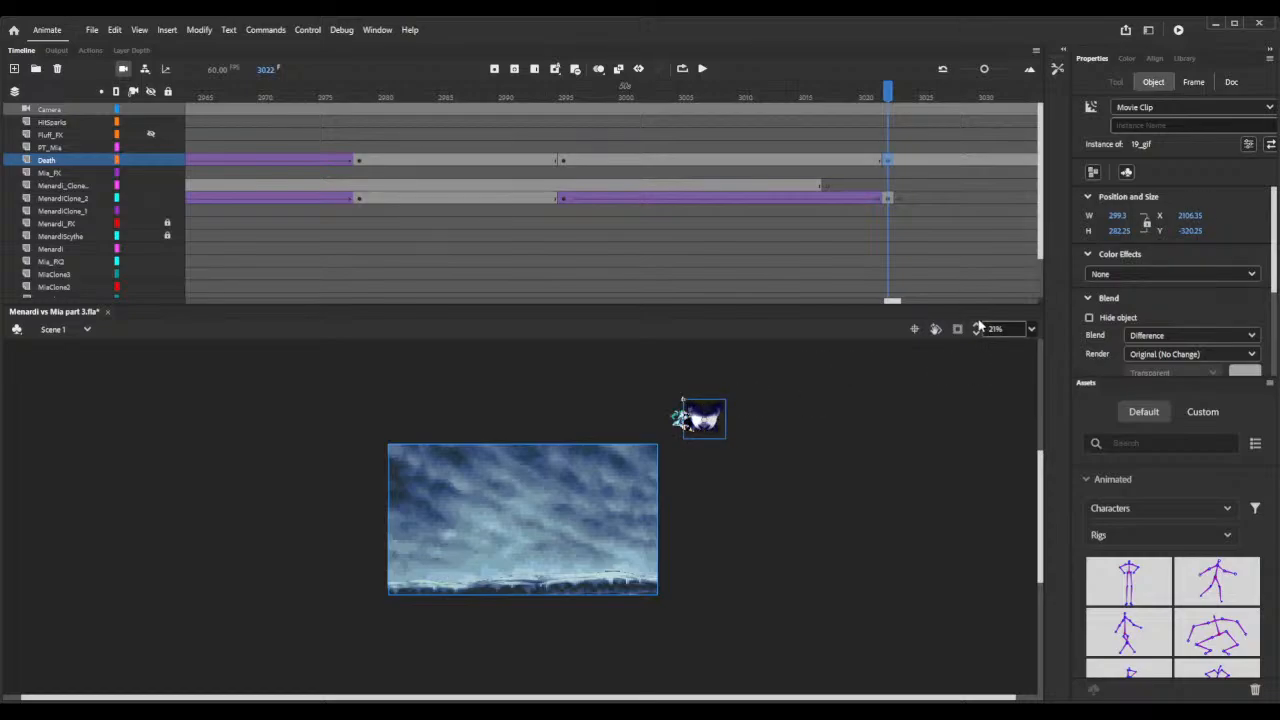
scroll(980, 328, up, 4)
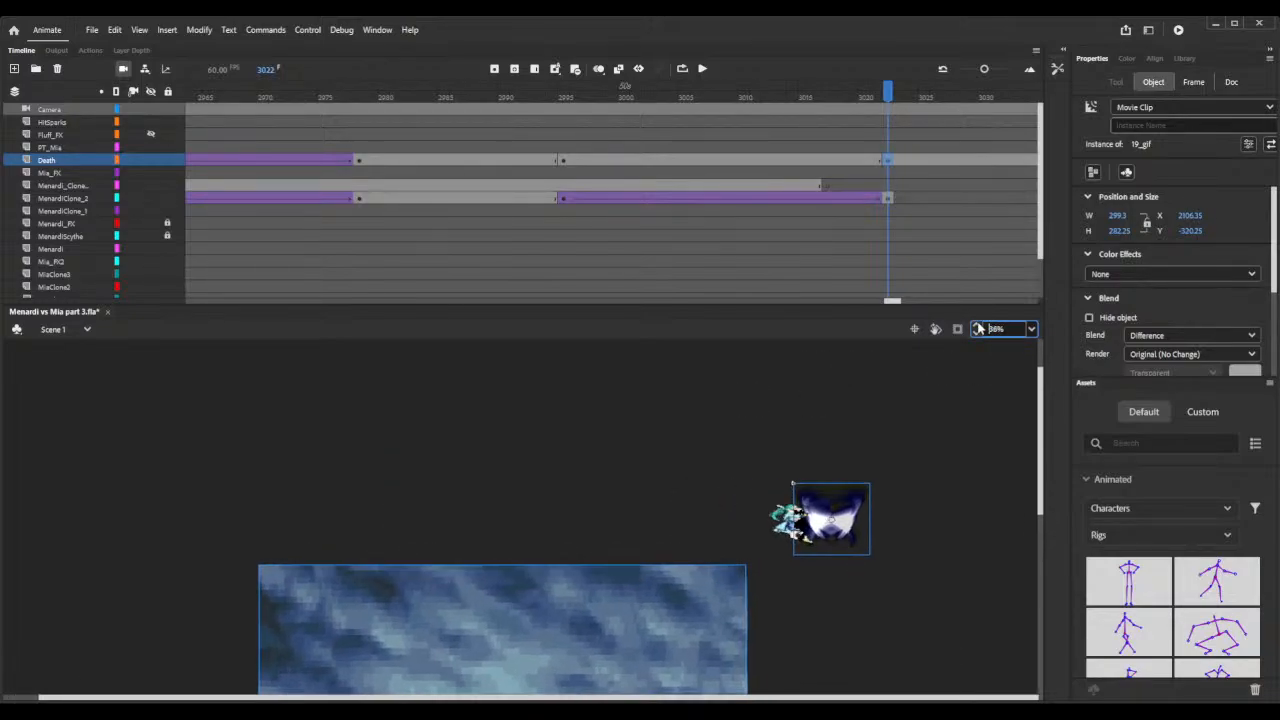
scroll(980, 328, up, 4)
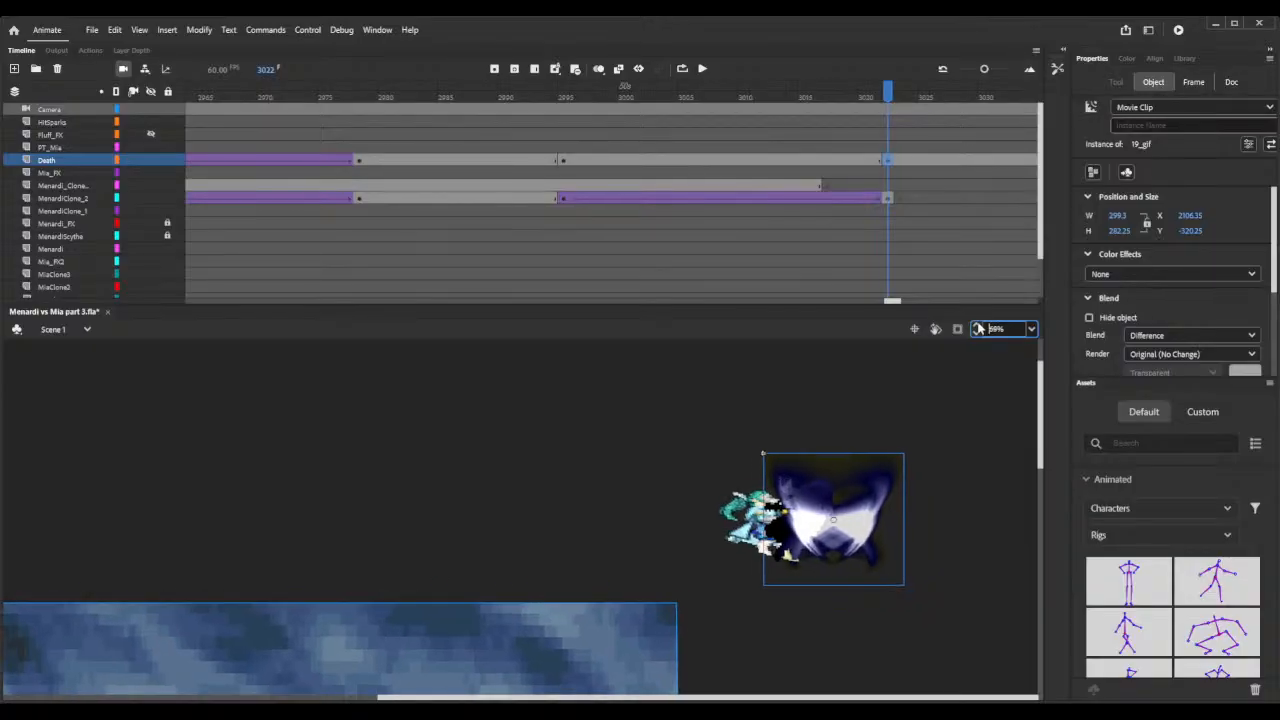
scroll(980, 328, up, 4)
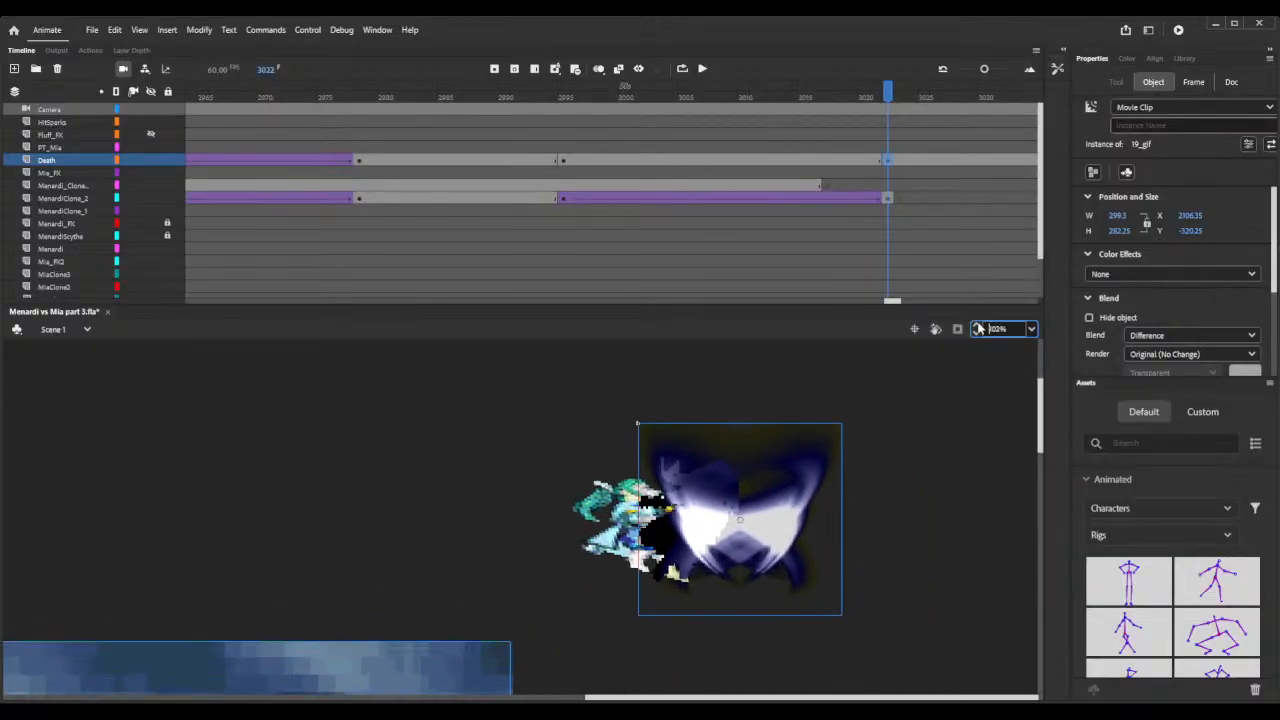
scroll(980, 328, up, 4)
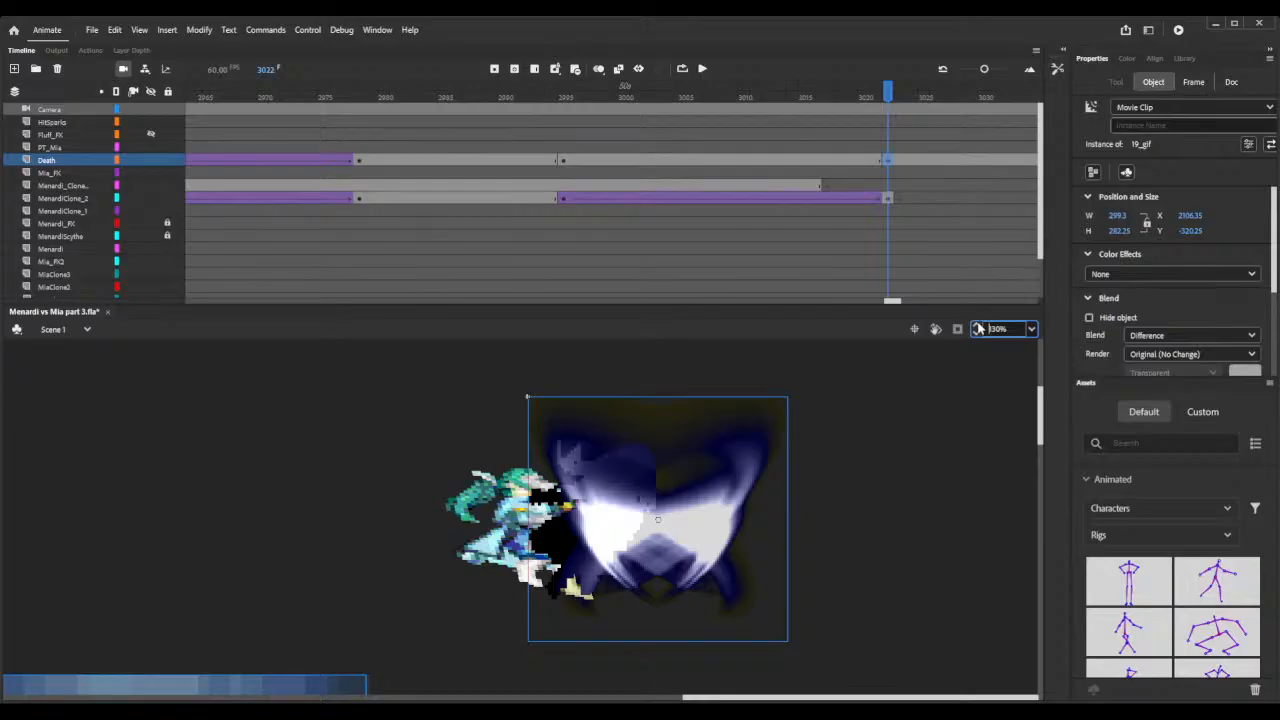
drag(698, 505, 697, 505)
key(Left)
key(Left)
key(Left)
key(Left)
key(Left)
key(Left)
key(Left)
key(Left)
key(Left)
key(Left)
key(Left)
key(Left)
key(Left)
key(Left)
key(Left)
key(Left)
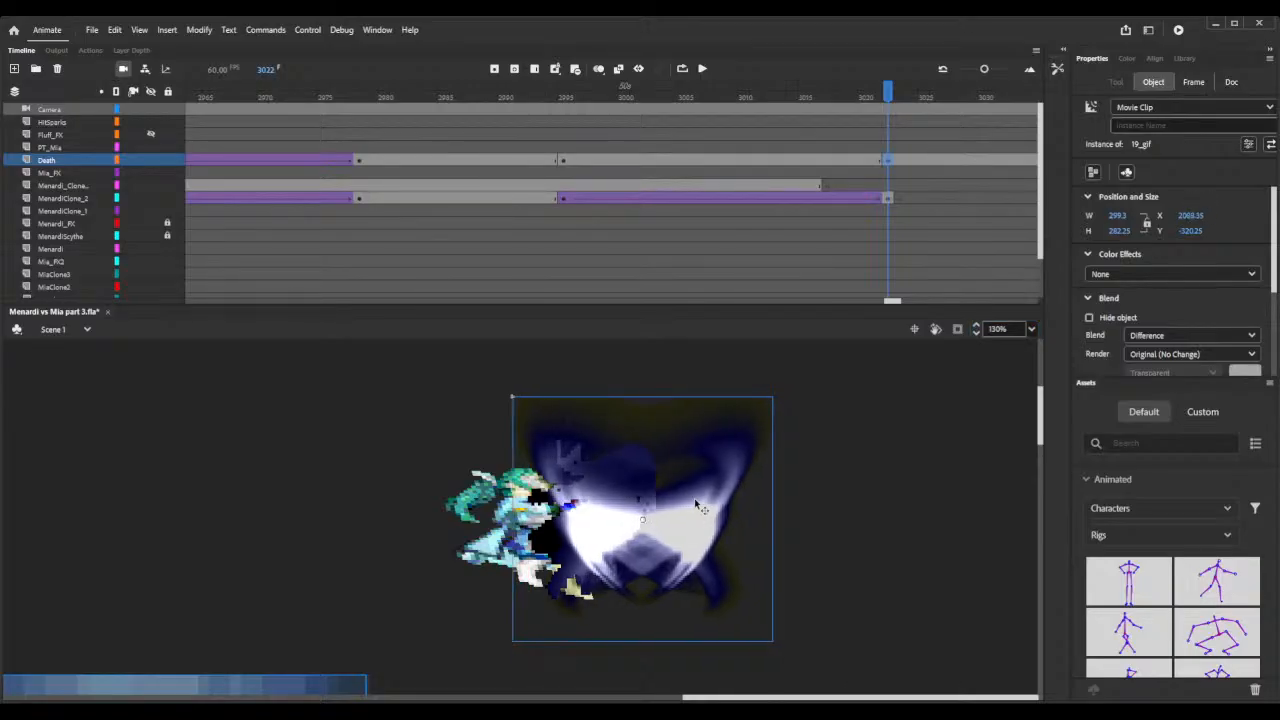
key(Left)
key(Left)
key(Left)
key(Left)
key(Left)
key(Left)
key(Left)
key(Left)
key(Left)
key(Left)
key(Left)
key(Left)
key(Left)
key(Left)
key(Left)
key(Left)
key(Left)
key(Left)
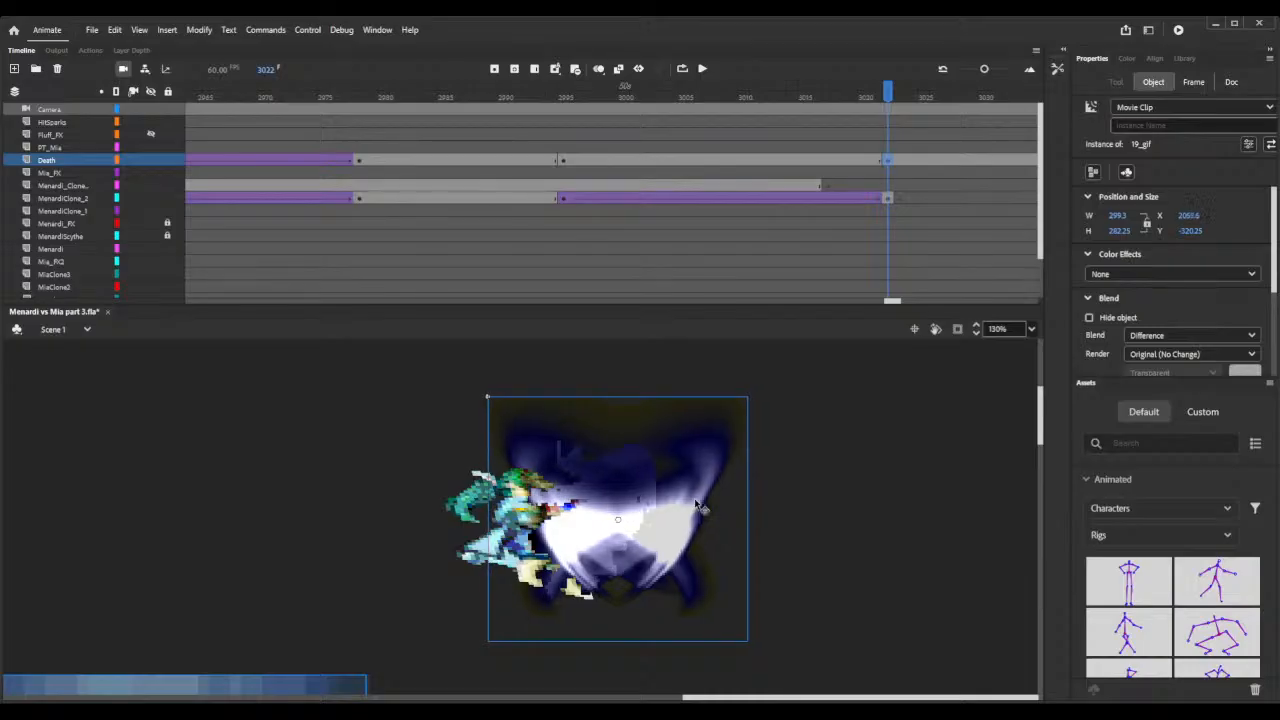
key(Left)
key(Left)
key(Left)
key(Left)
key(Left)
key(Left)
key(Left)
key(Left)
key(Left)
key(Left)
key(Left)
key(Left)
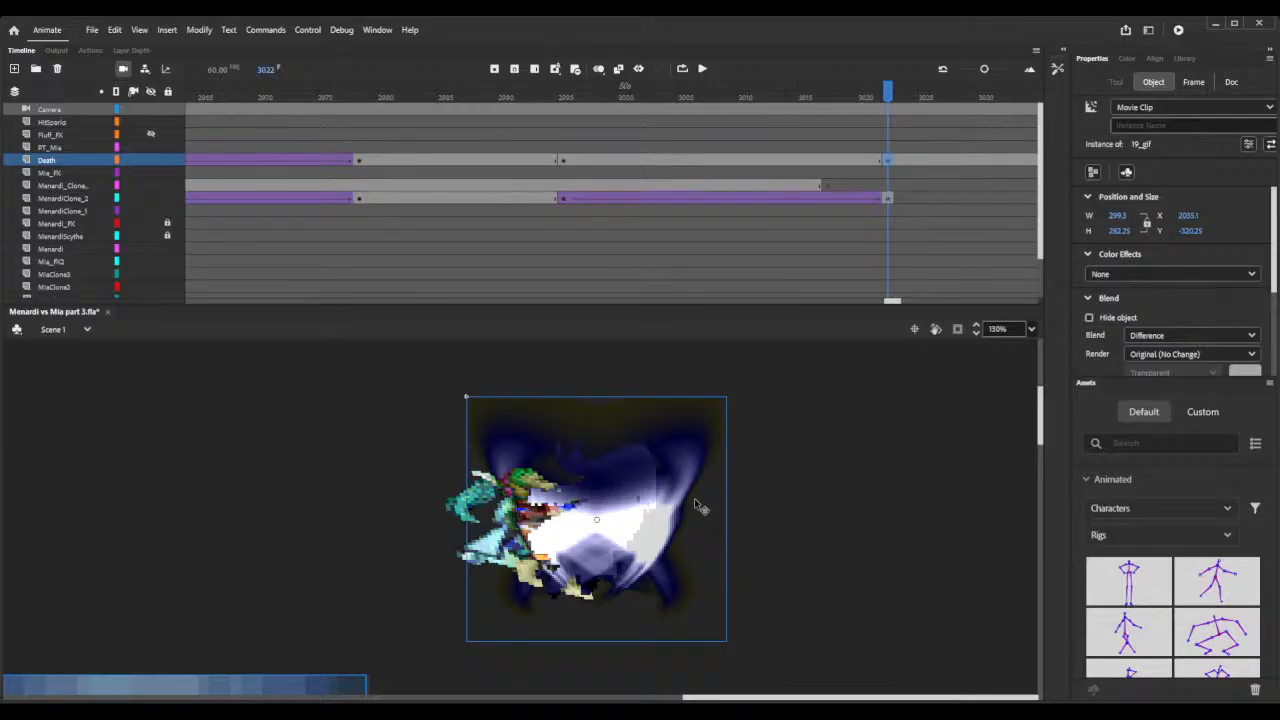
Create a classic tween with Quad Ease-In-Out on the Death layer between frames 2995 and 3022.
click(672, 160)
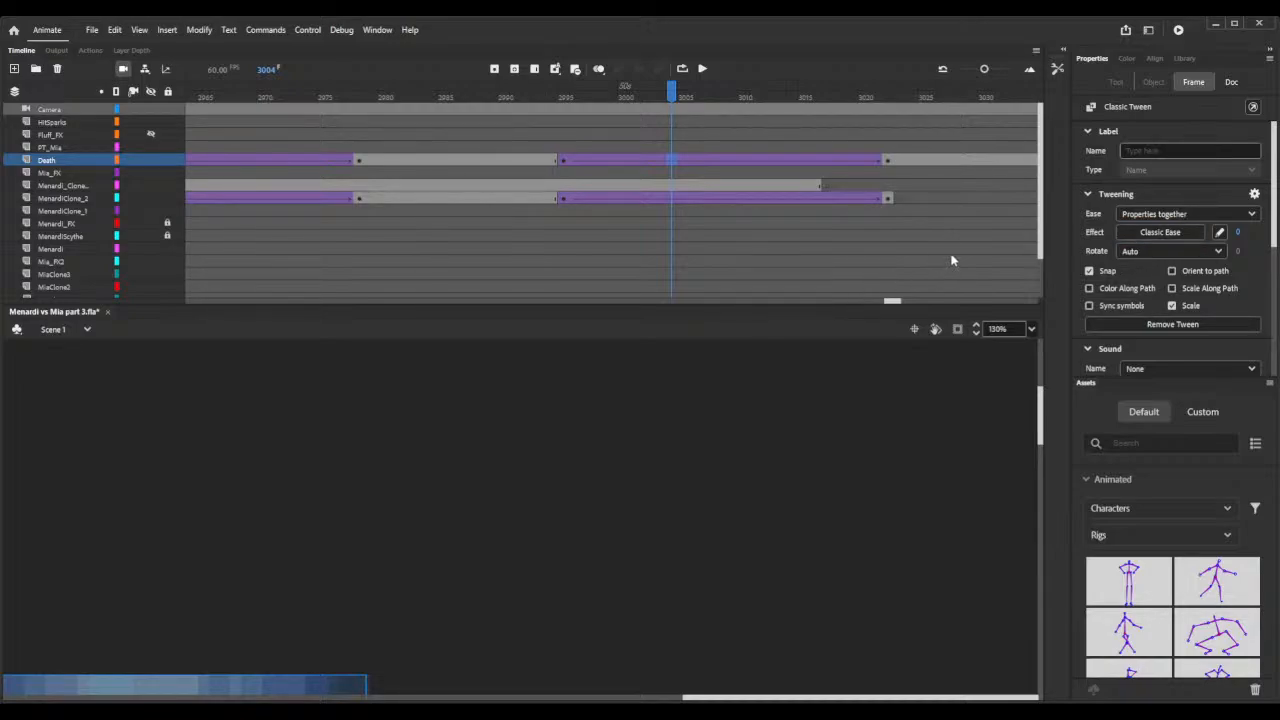
click(976, 334)
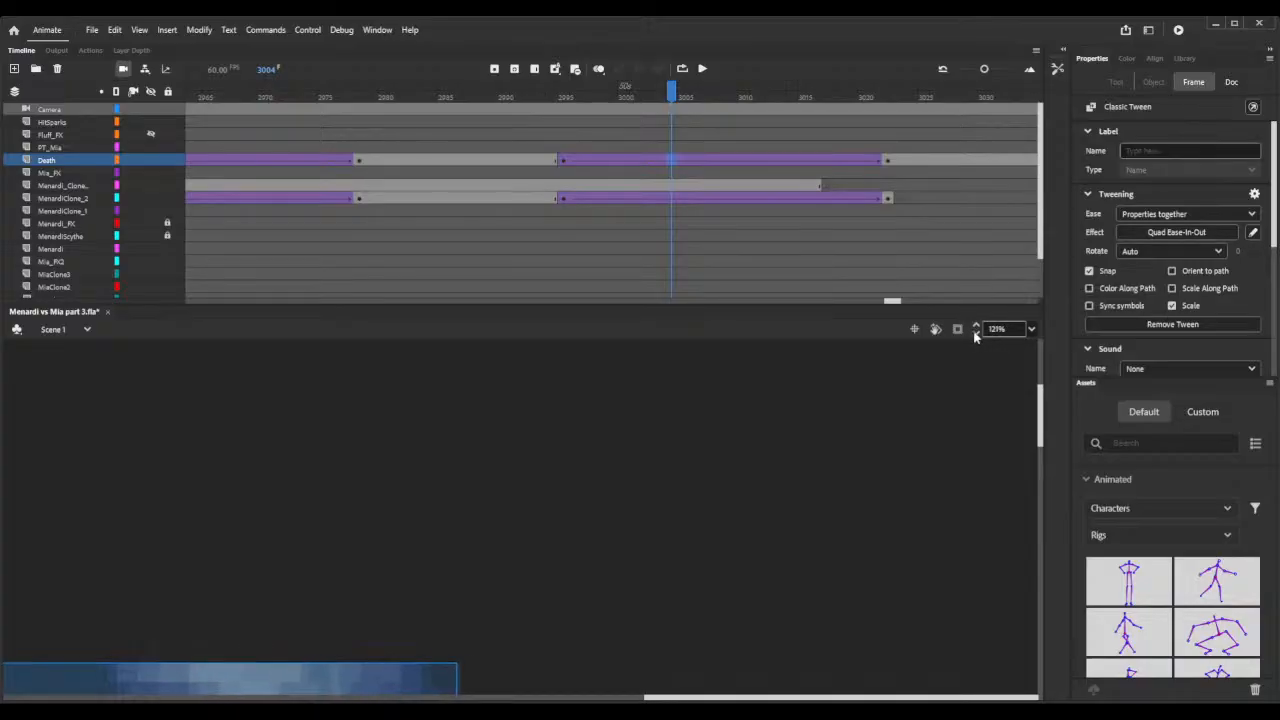
click(976, 334)
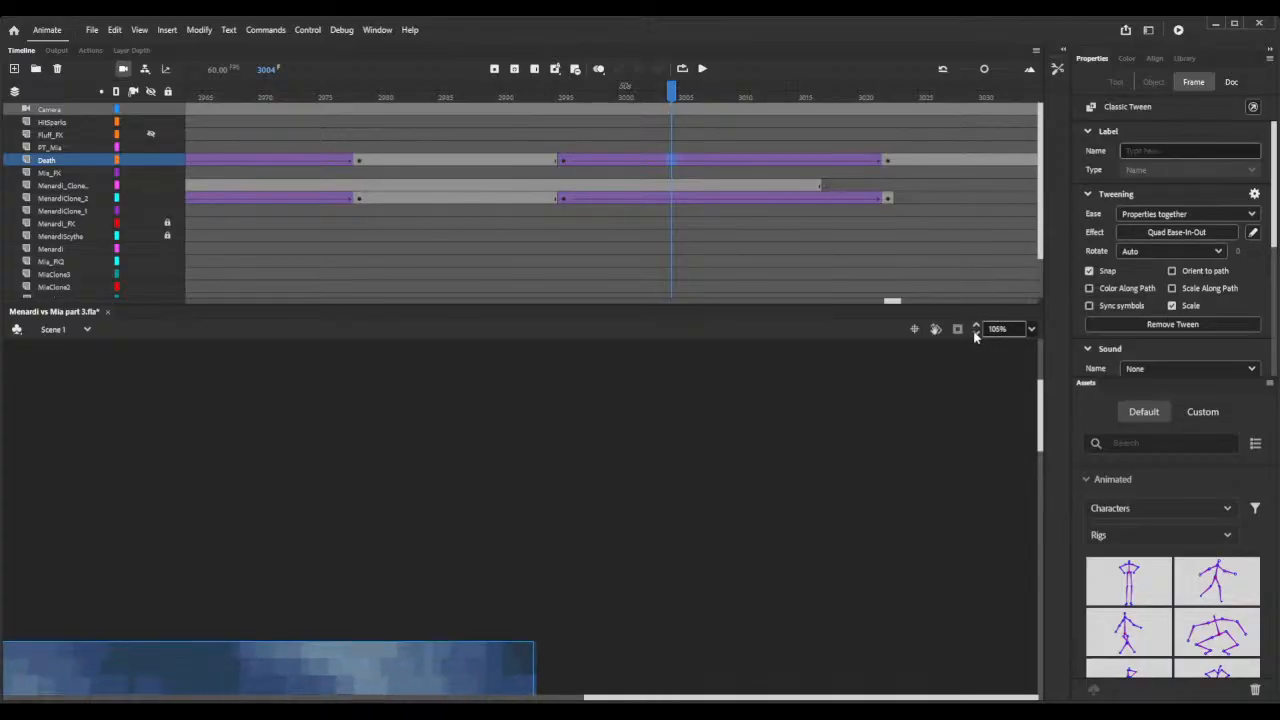
Test the movie and review the Death clip's motion alongside the clone around frame 3001.
click(1176, 31)
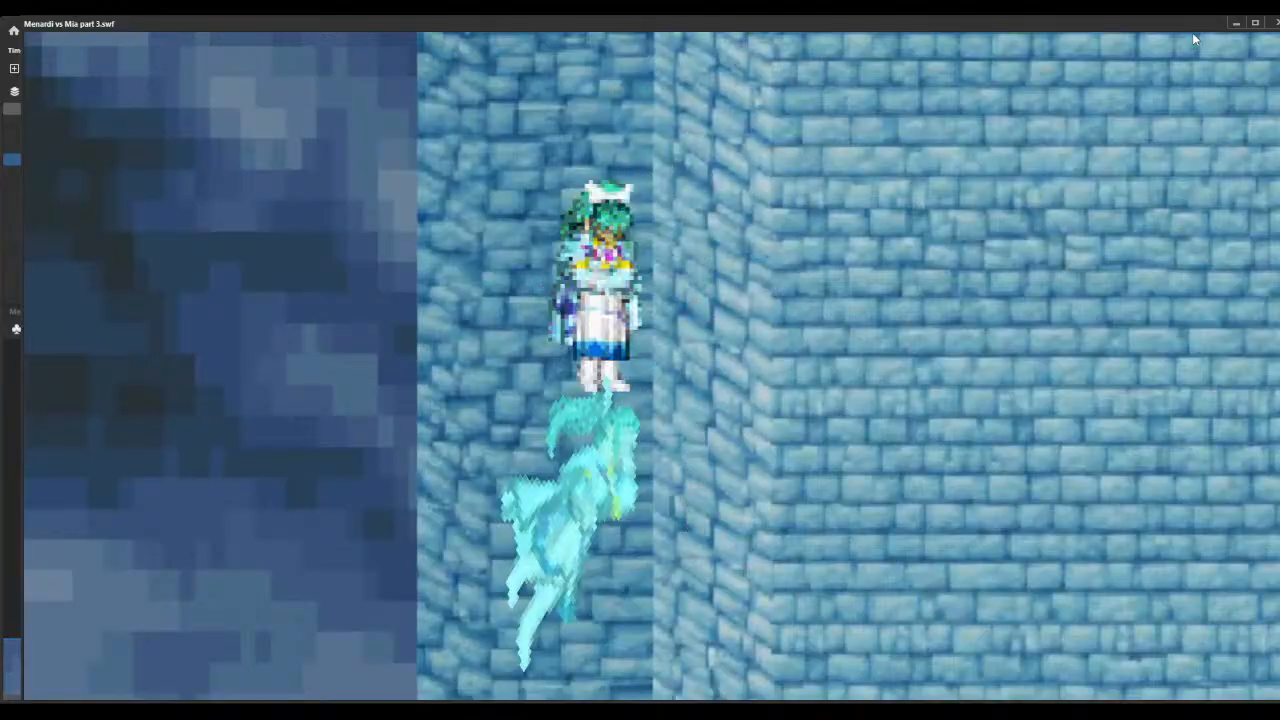
click(1276, 24)
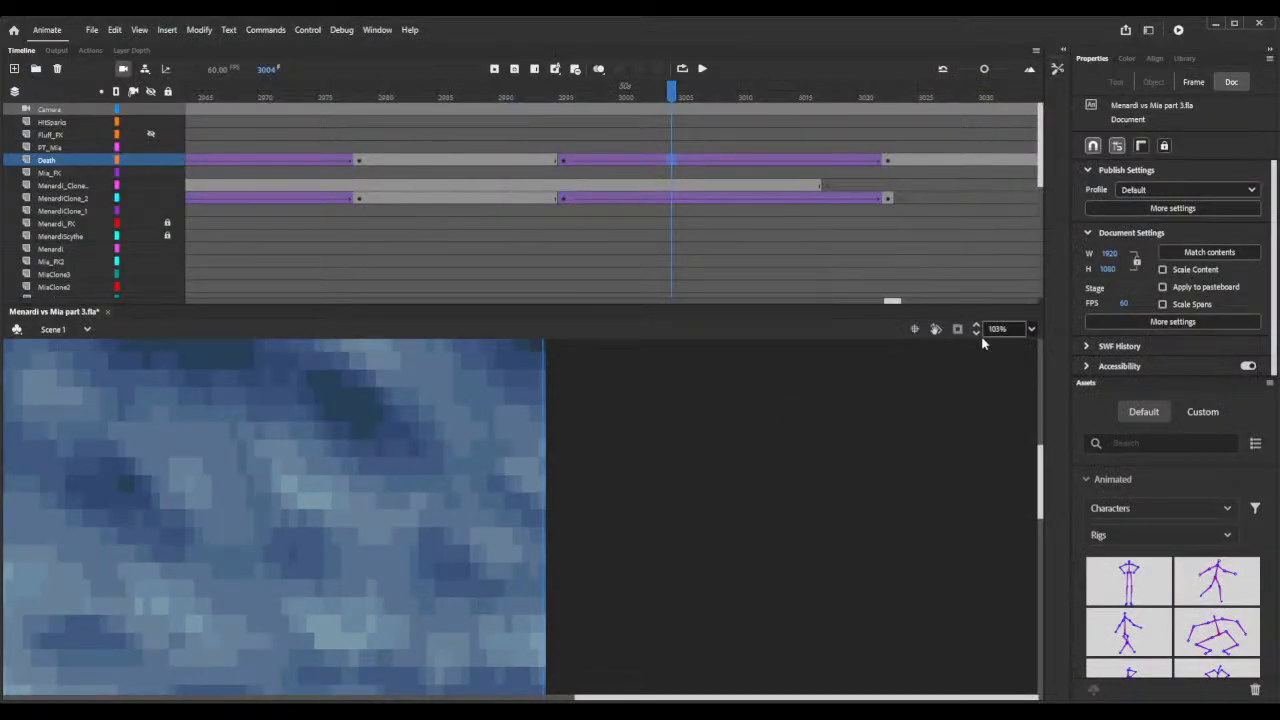
click(976, 334)
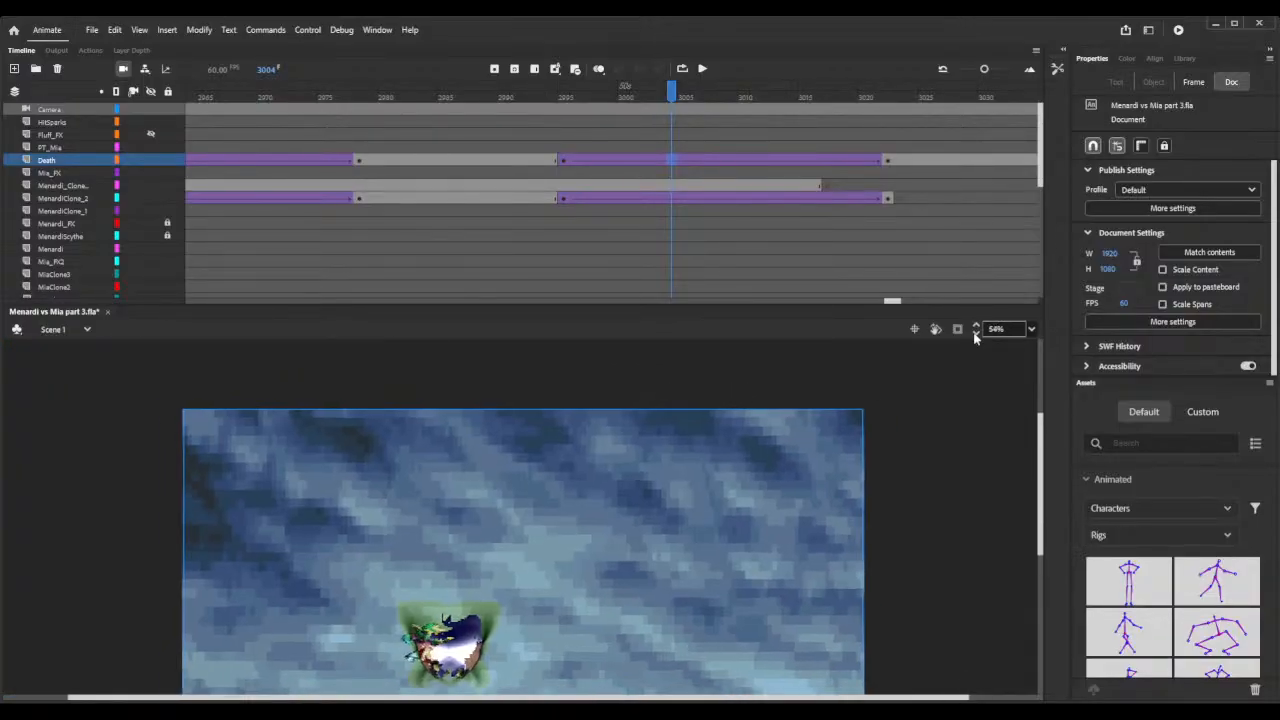
scroll(508, 563, down, 5)
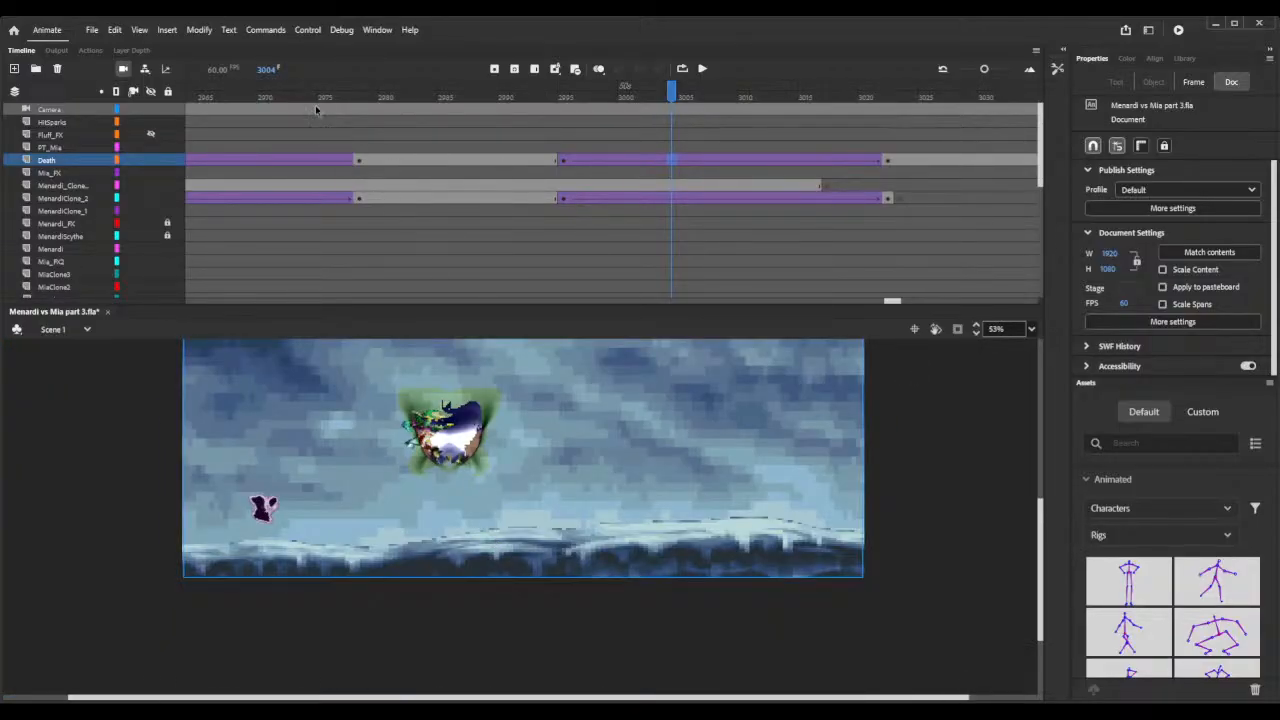
drag(390, 135, 636, 138)
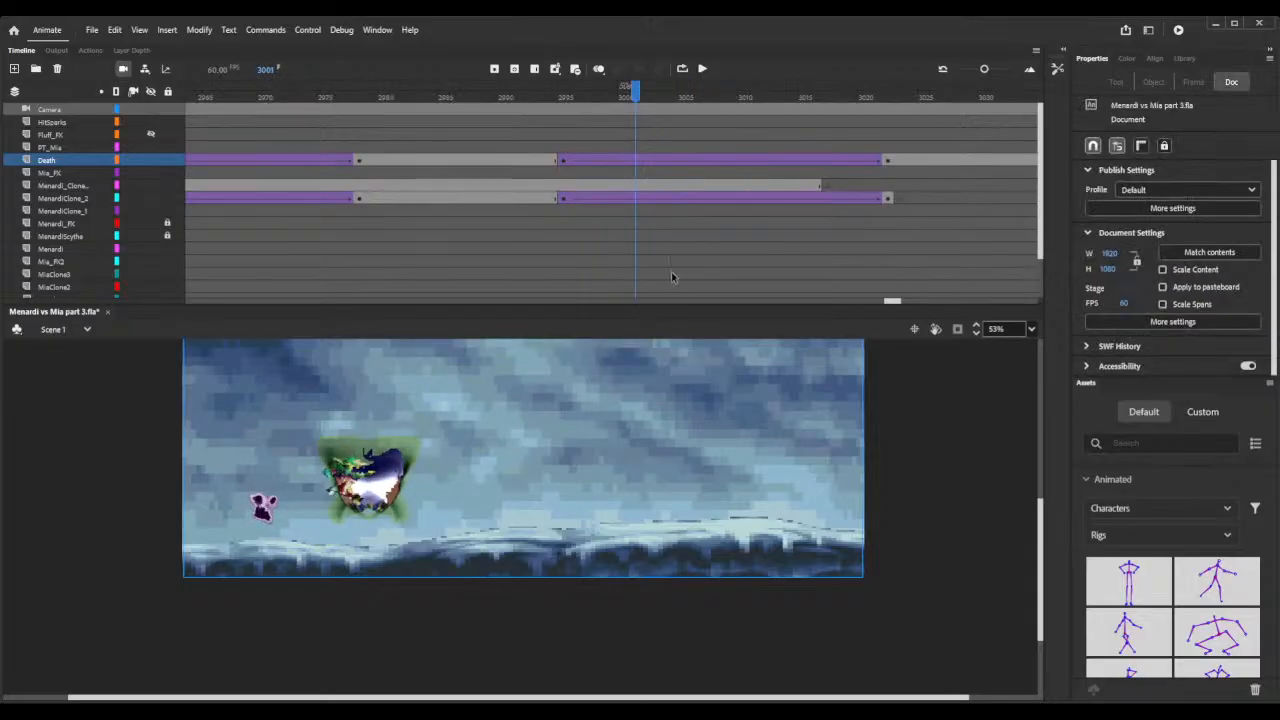
scroll(774, 430, up, 3)
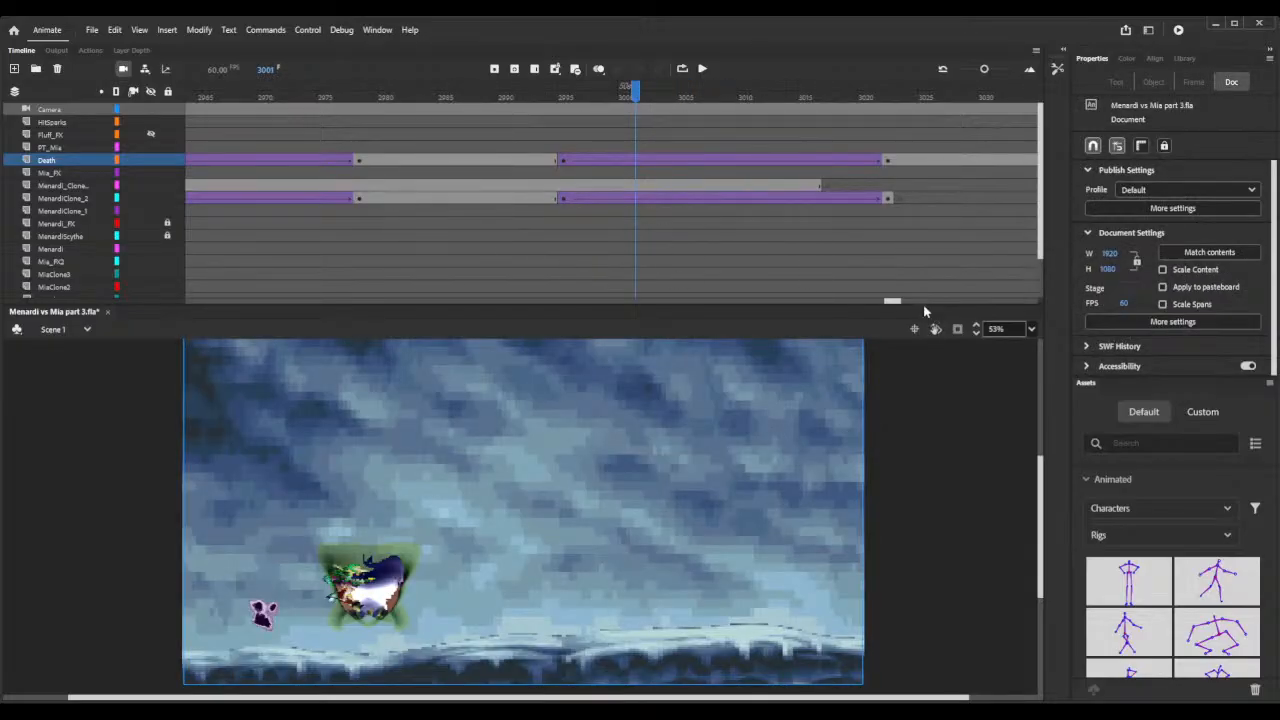
Lengthen the spinning scythe section by inserting five frames across all layers at frame 2690.
drag(892, 304, 868, 302)
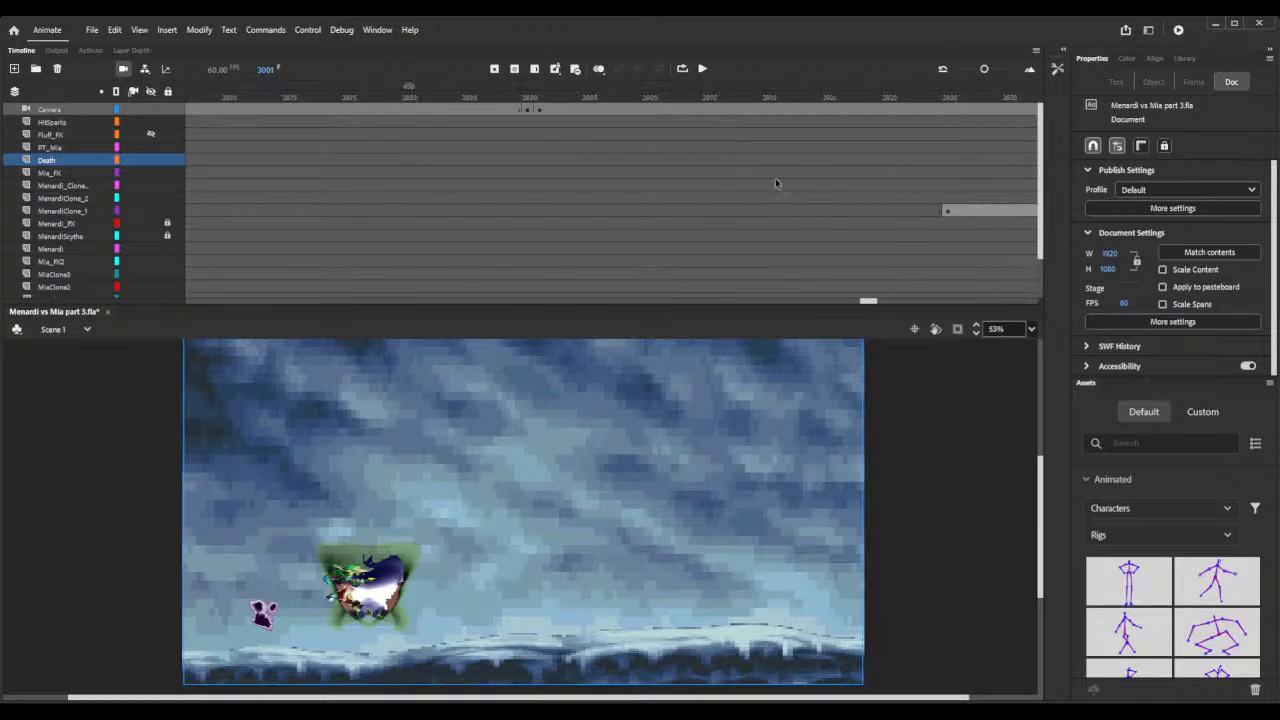
drag(513, 97, 663, 135)
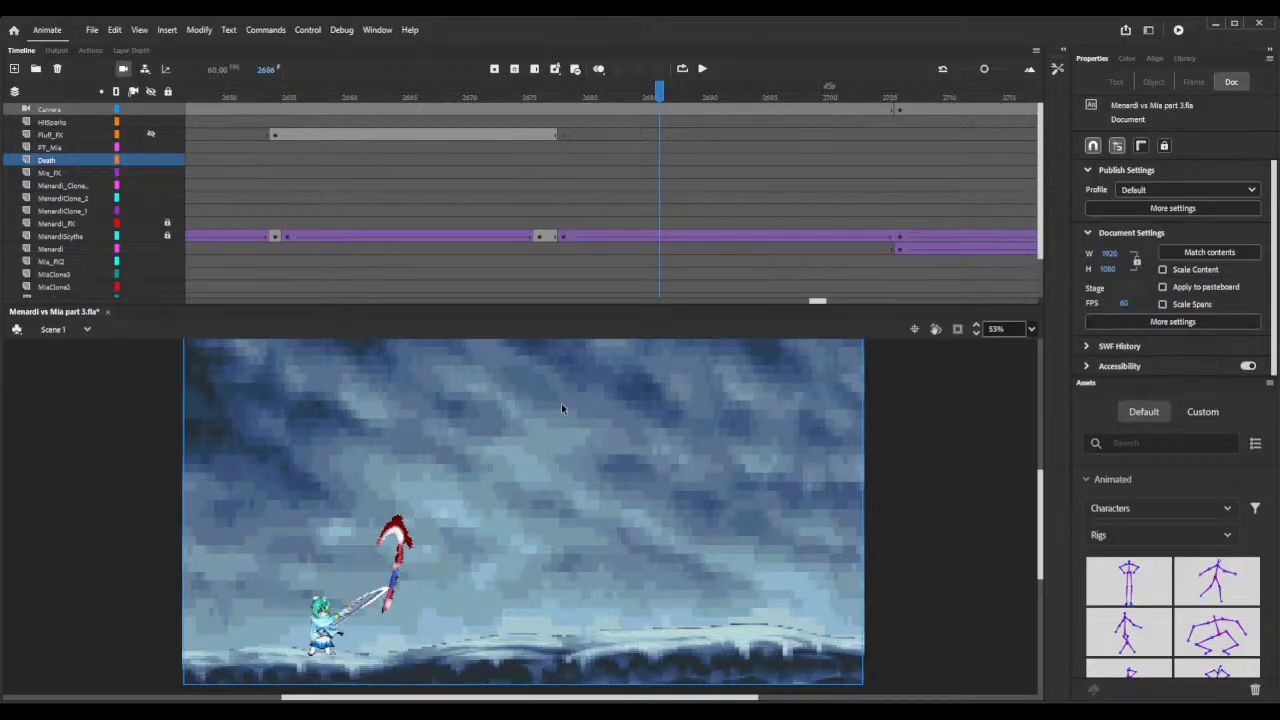
scroll(566, 420, down, 3)
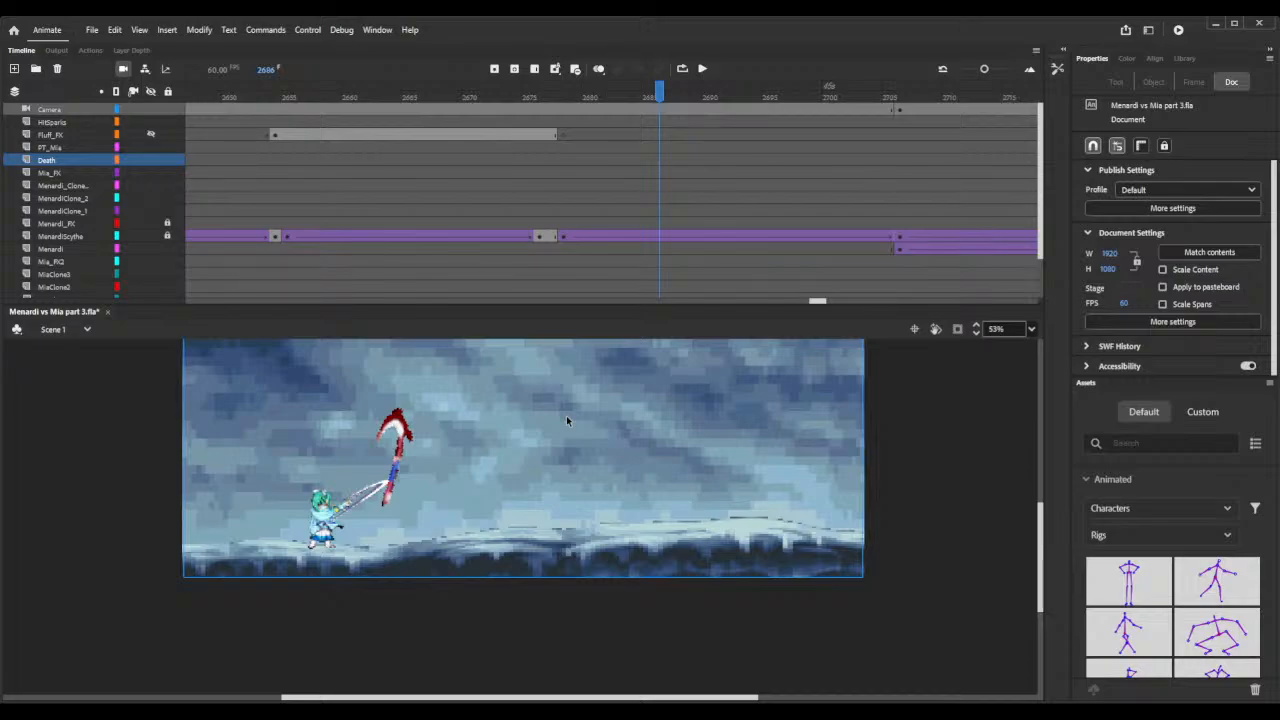
scroll(704, 188, down, 1)
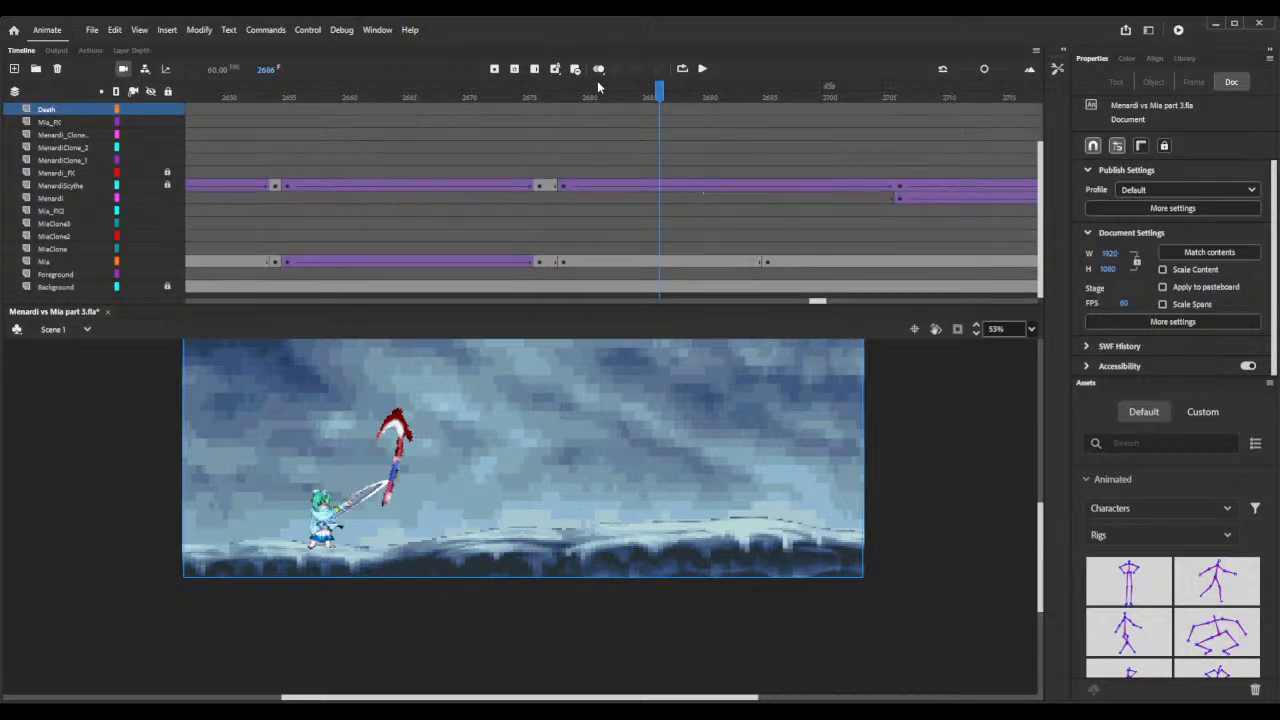
drag(571, 95, 706, 97)
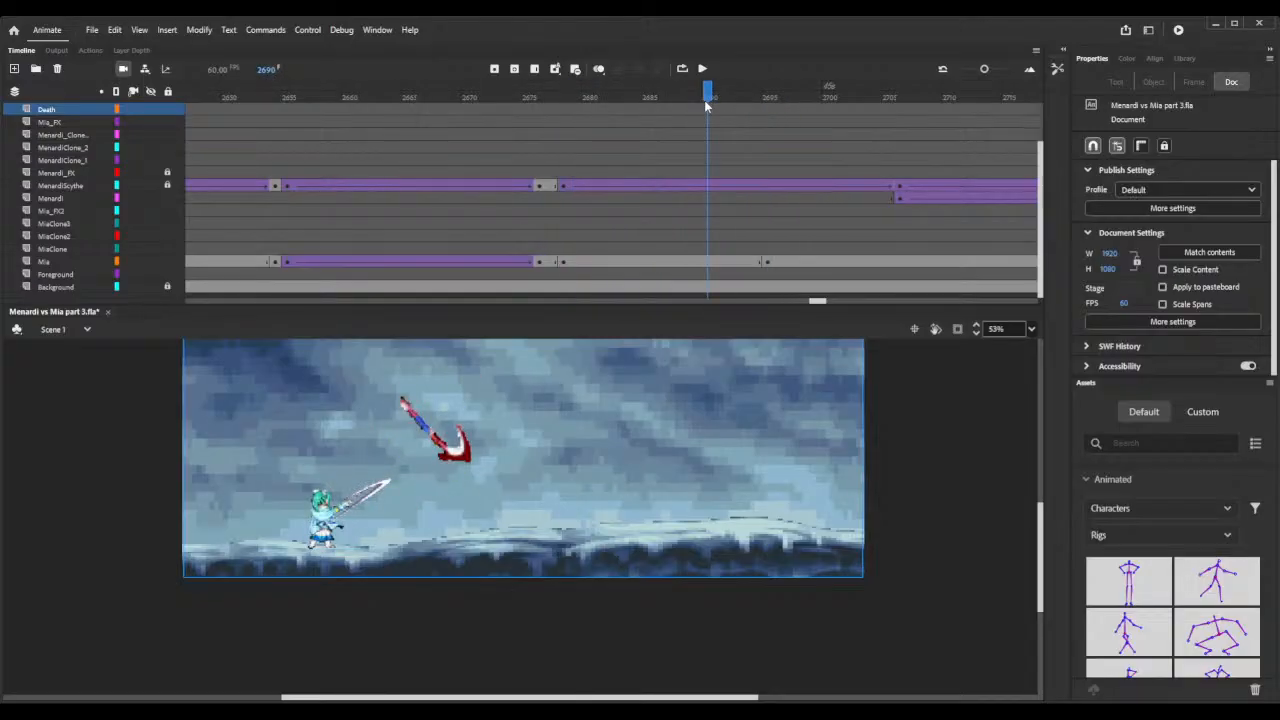
key(period)
key(period)
key(period)
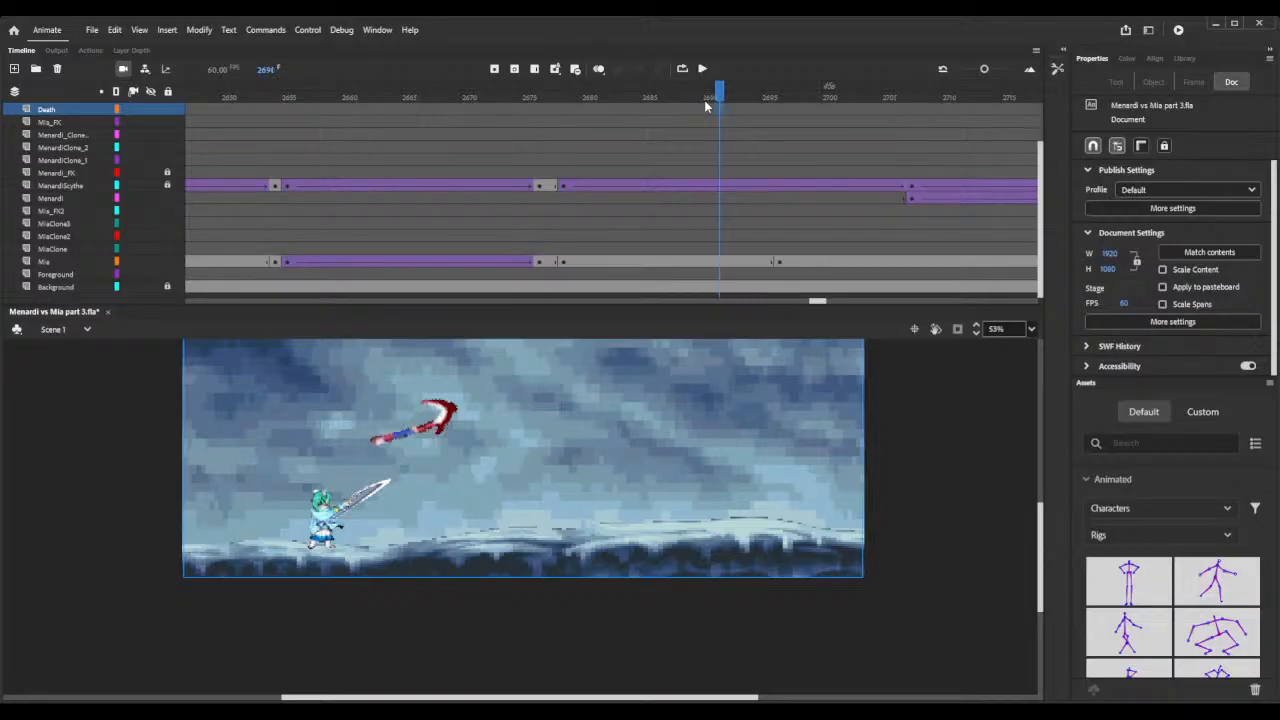
key(period)
key(period)
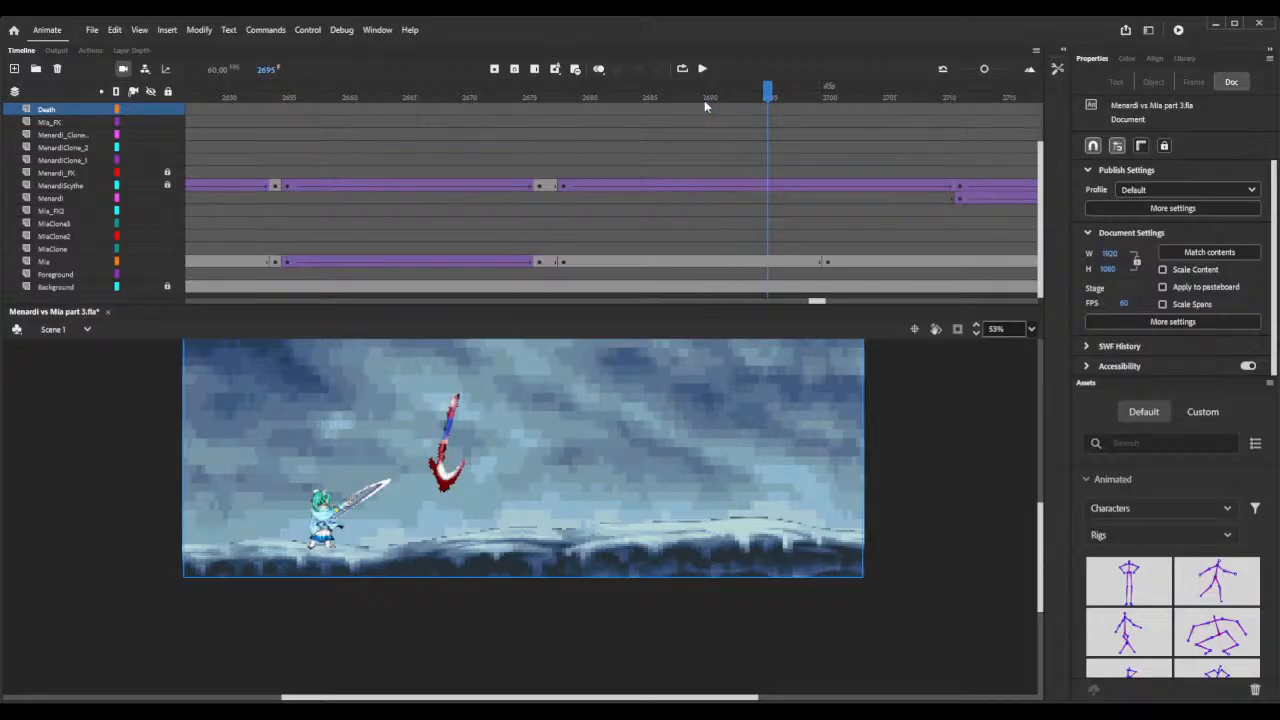
Save the document and test the movie to review the lengthened scythe section.
key(ctrl+s)
click(1180, 29)
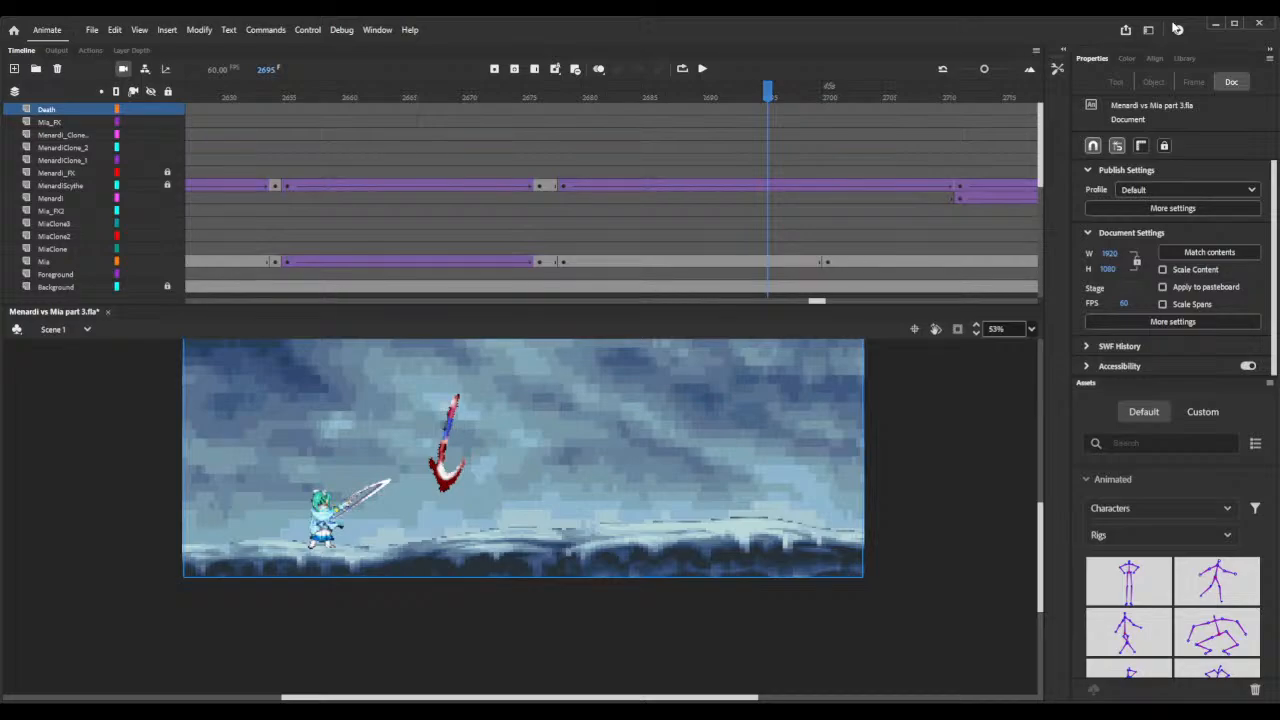
click(1177, 29)
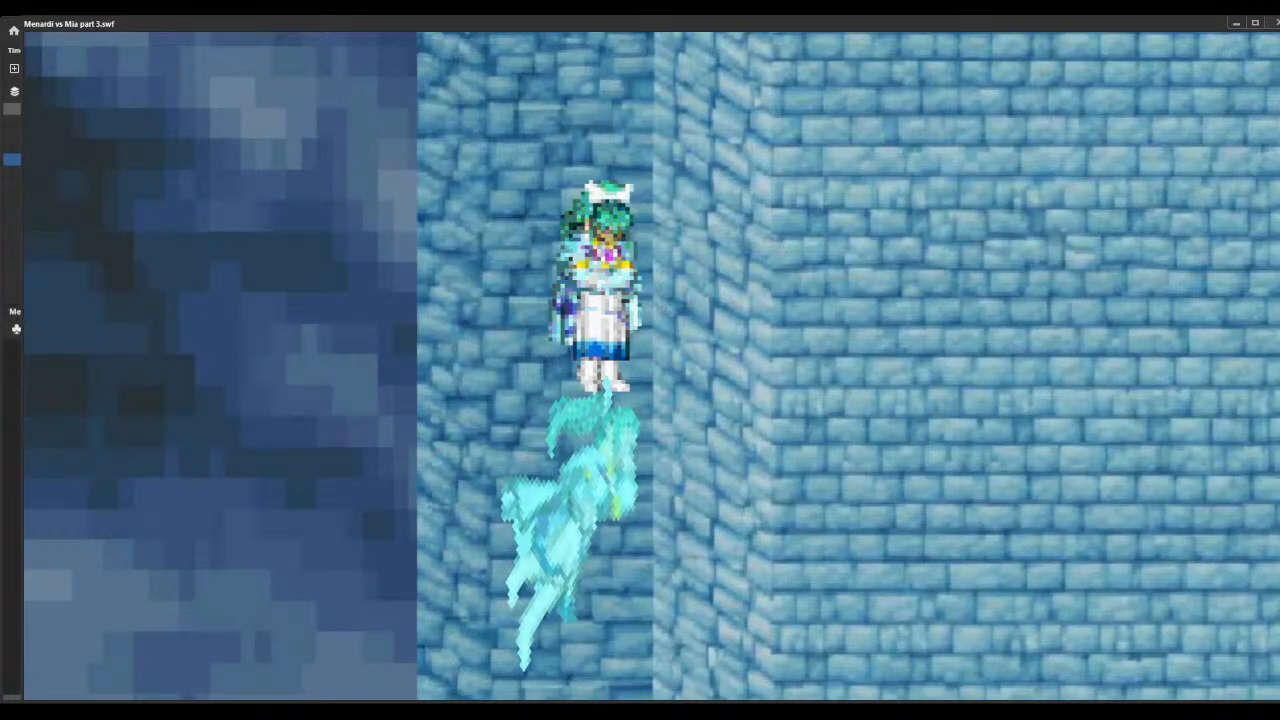
click(1263, 28)
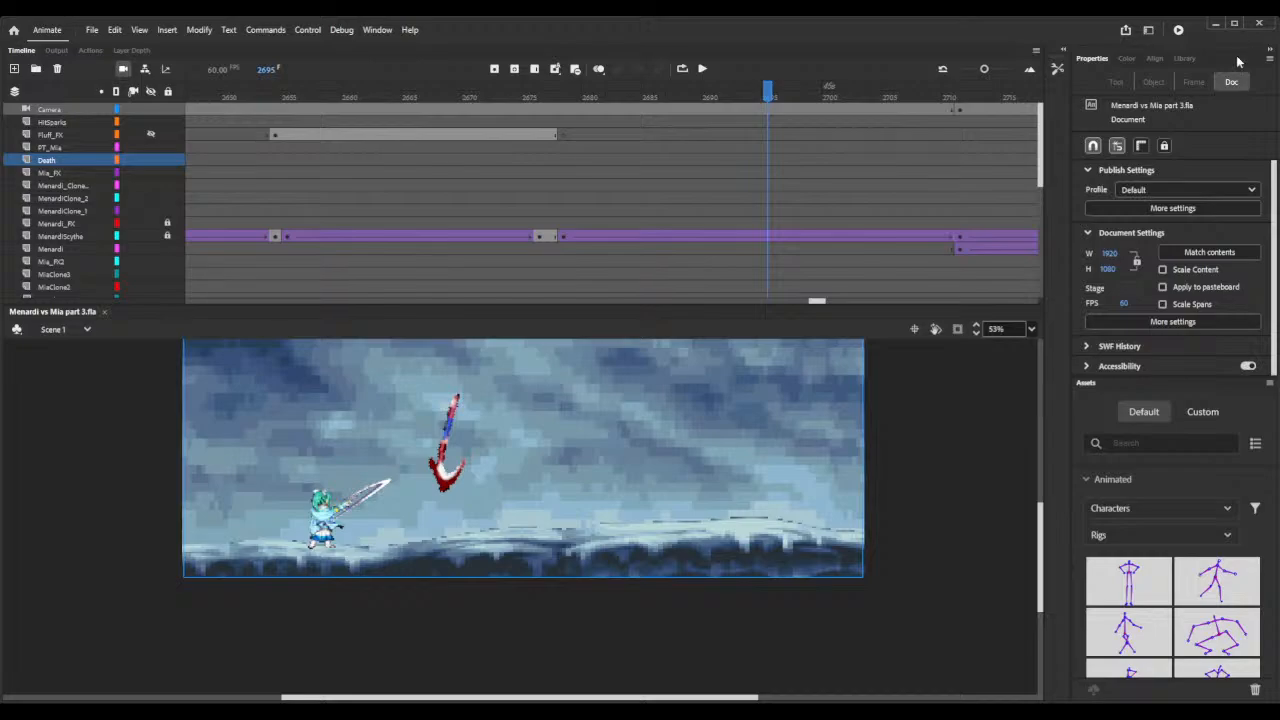
Examine the Menardi layer's tween easing and the dashing clip's blur filter at frame 2711.
scroll(817, 304, right, 5)
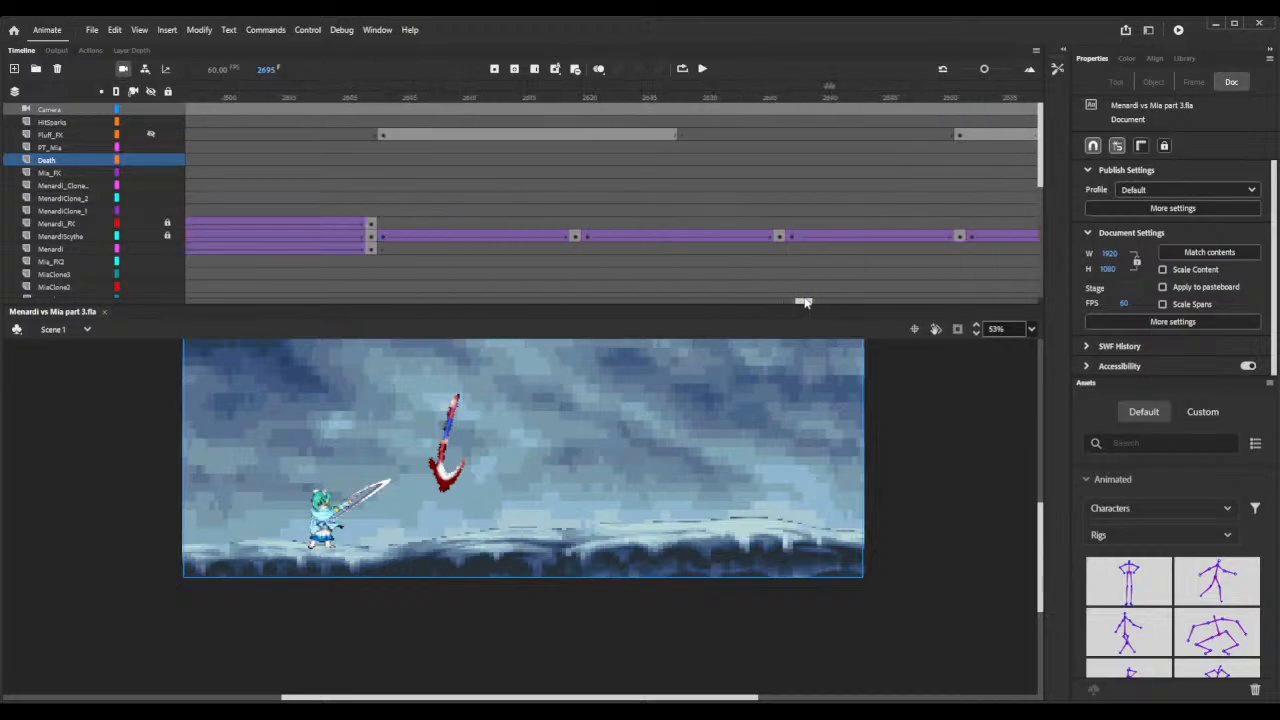
scroll(830, 302, left, 7)
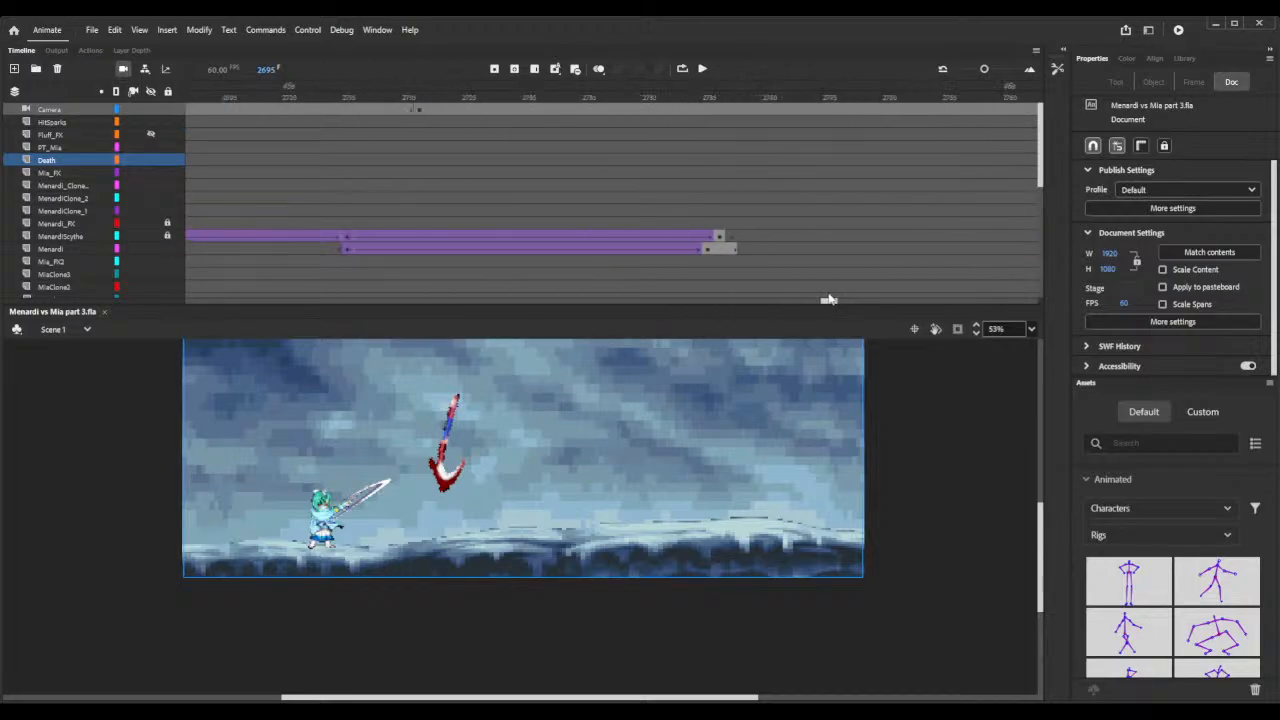
scroll(830, 302, right, 6)
scroll(830, 302, left, 1)
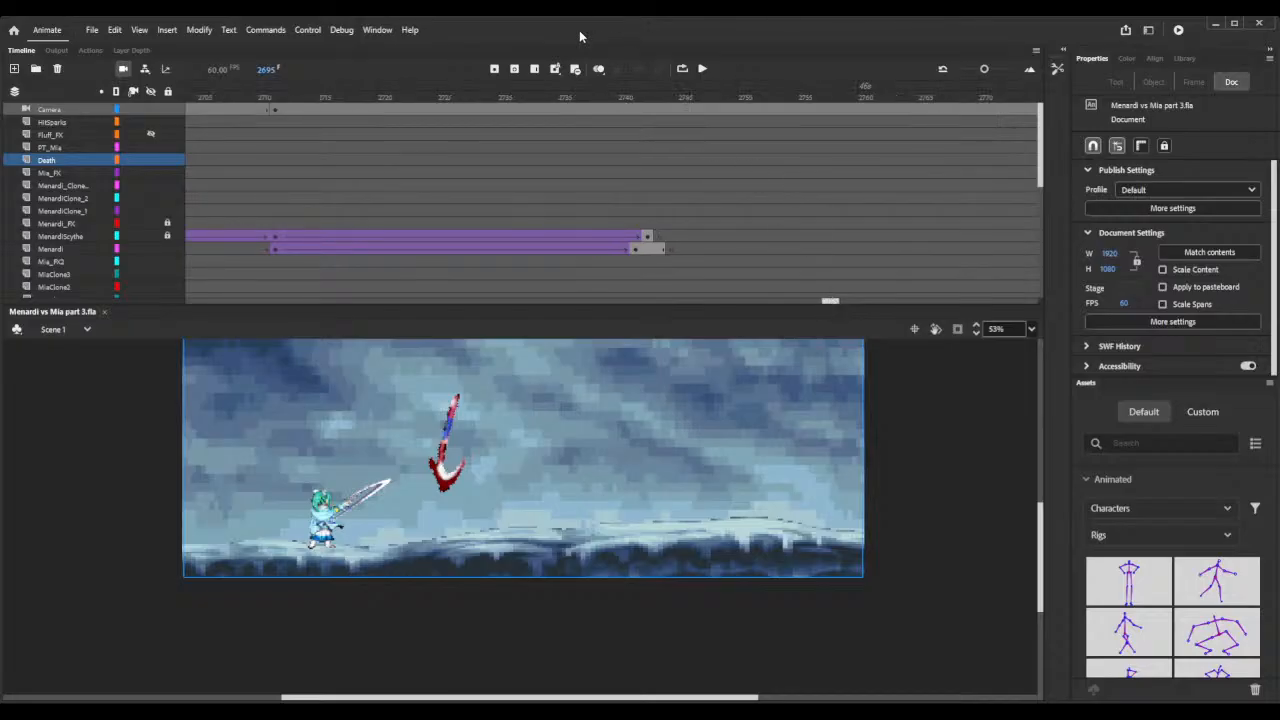
drag(510, 97, 371, 97)
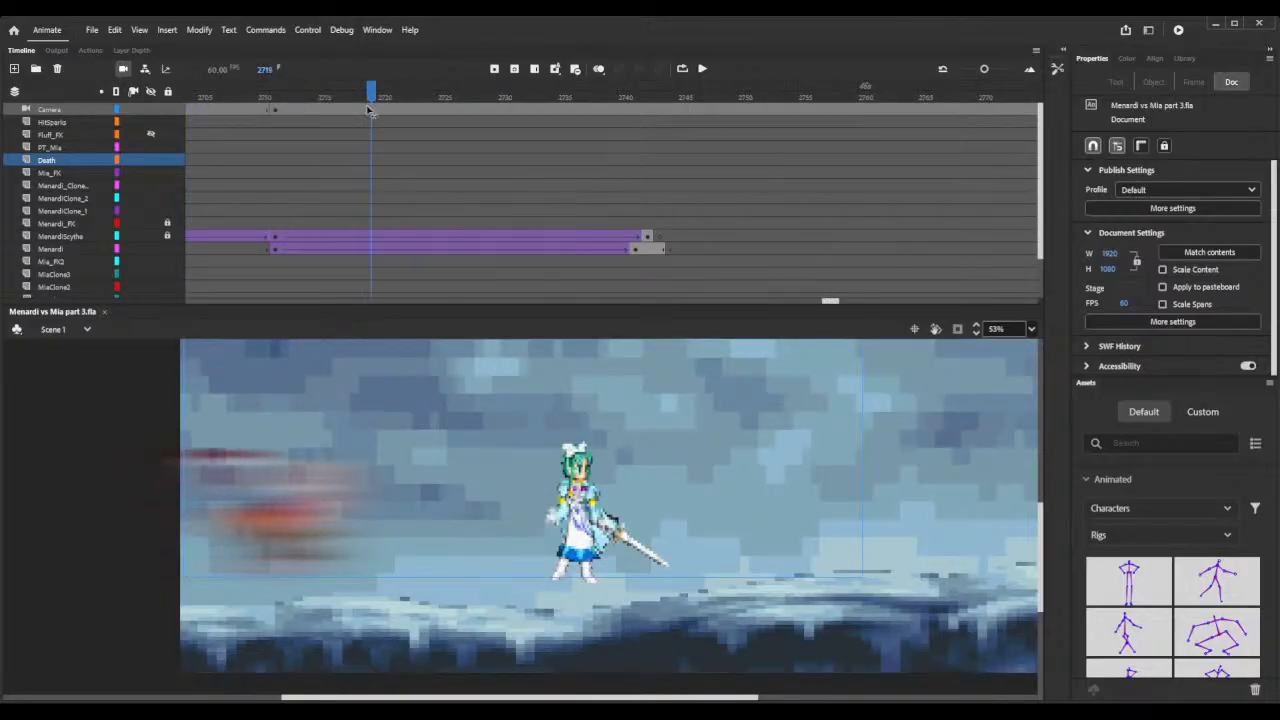
click(317, 536)
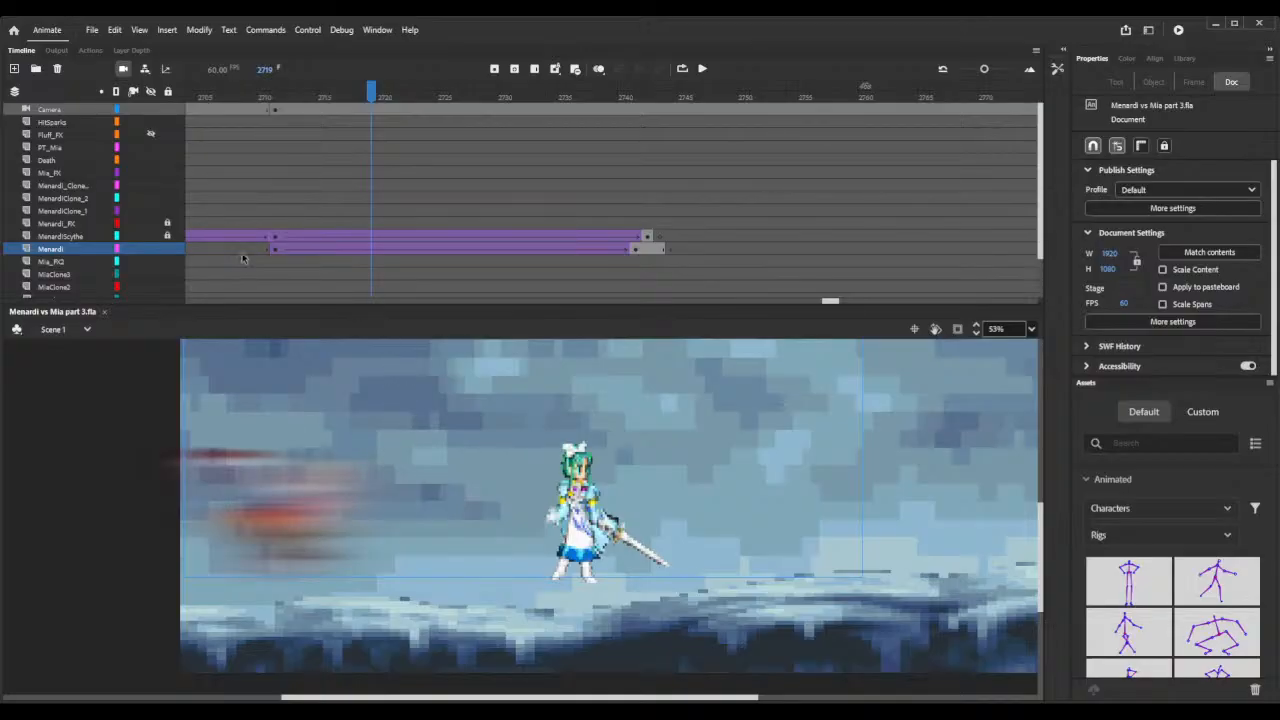
click(273, 249)
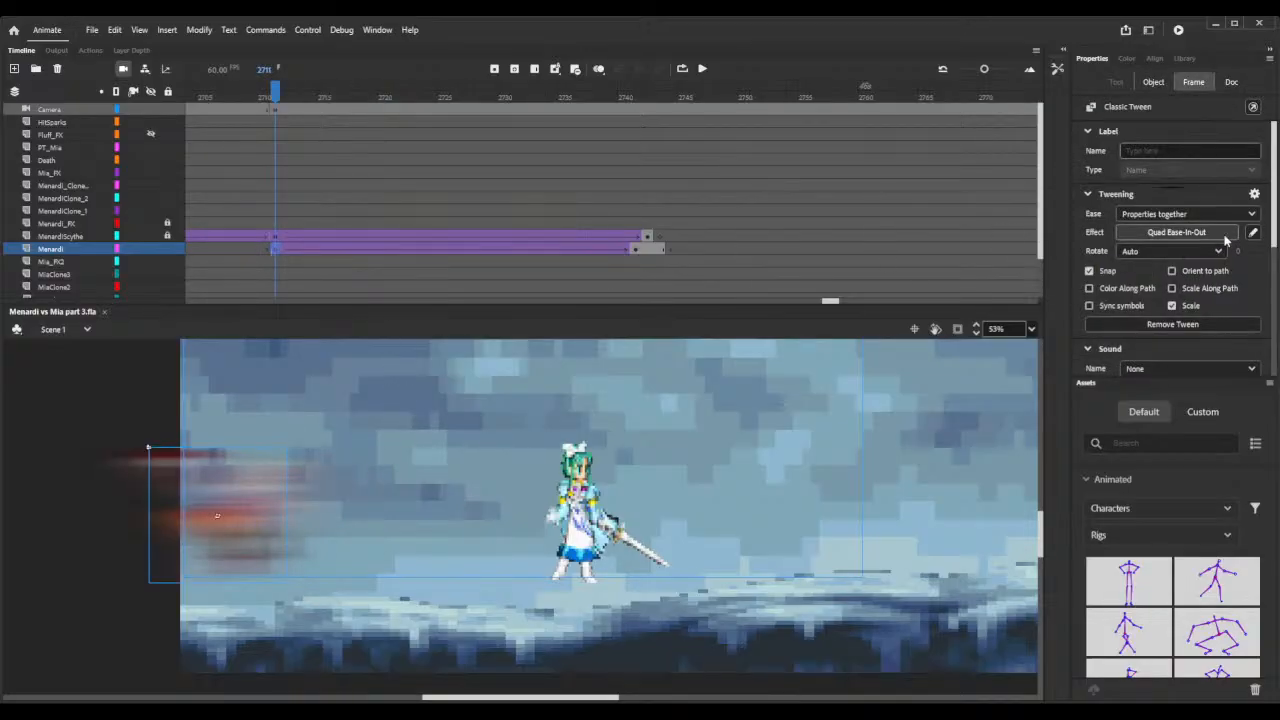
click(1153, 82)
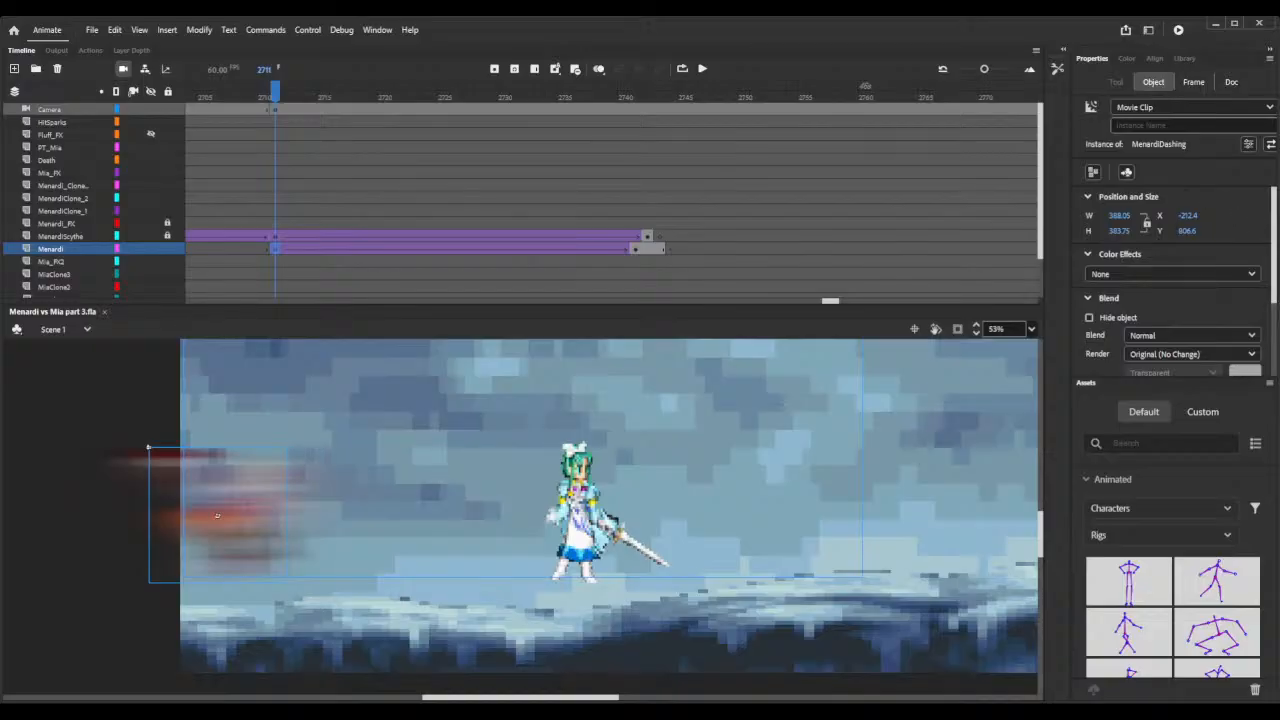
scroll(1215, 301, down, 3)
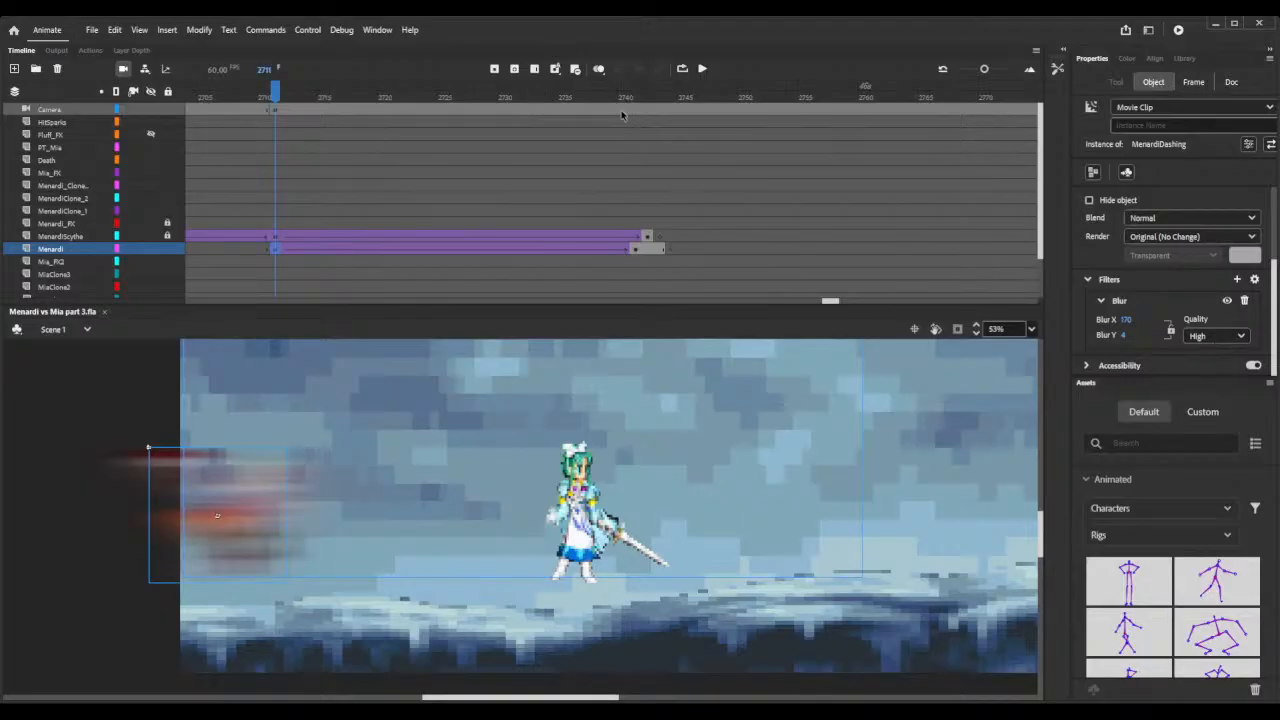
Review Menardi's dash toward Mia between frames 2711 and 2750 and the layer spans around it.
drag(276, 92, 699, 235)
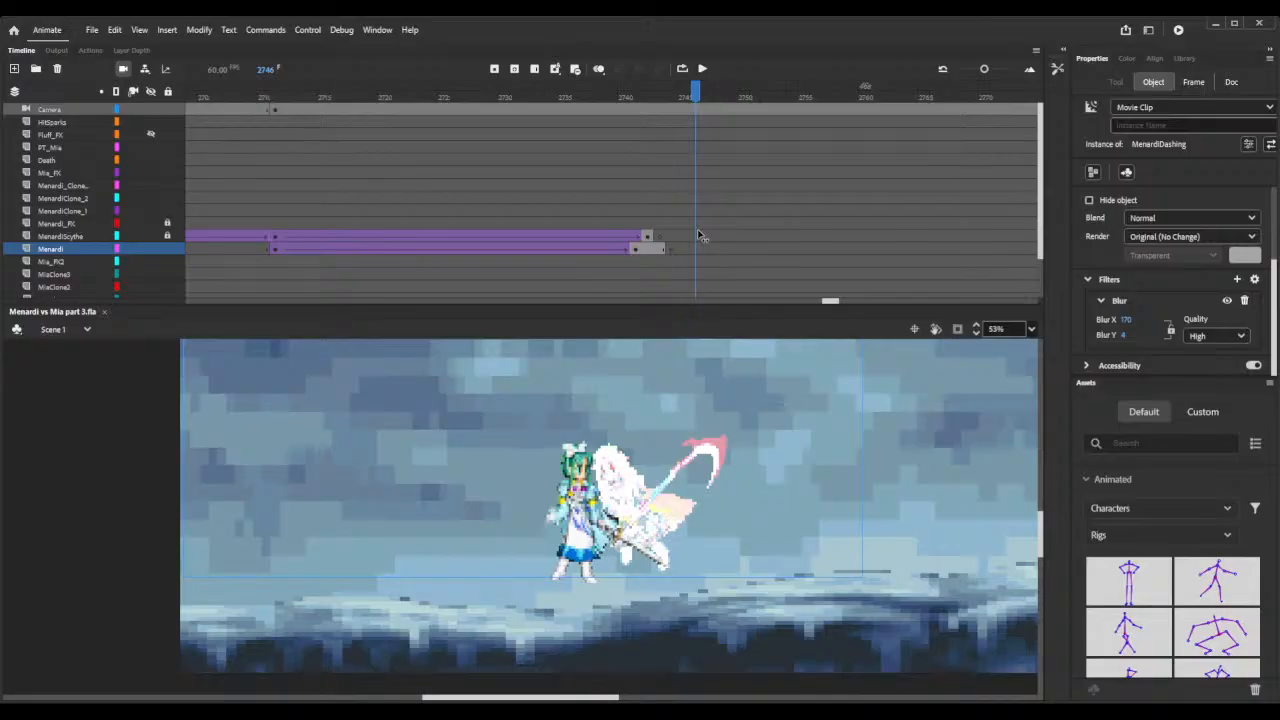
click(746, 507)
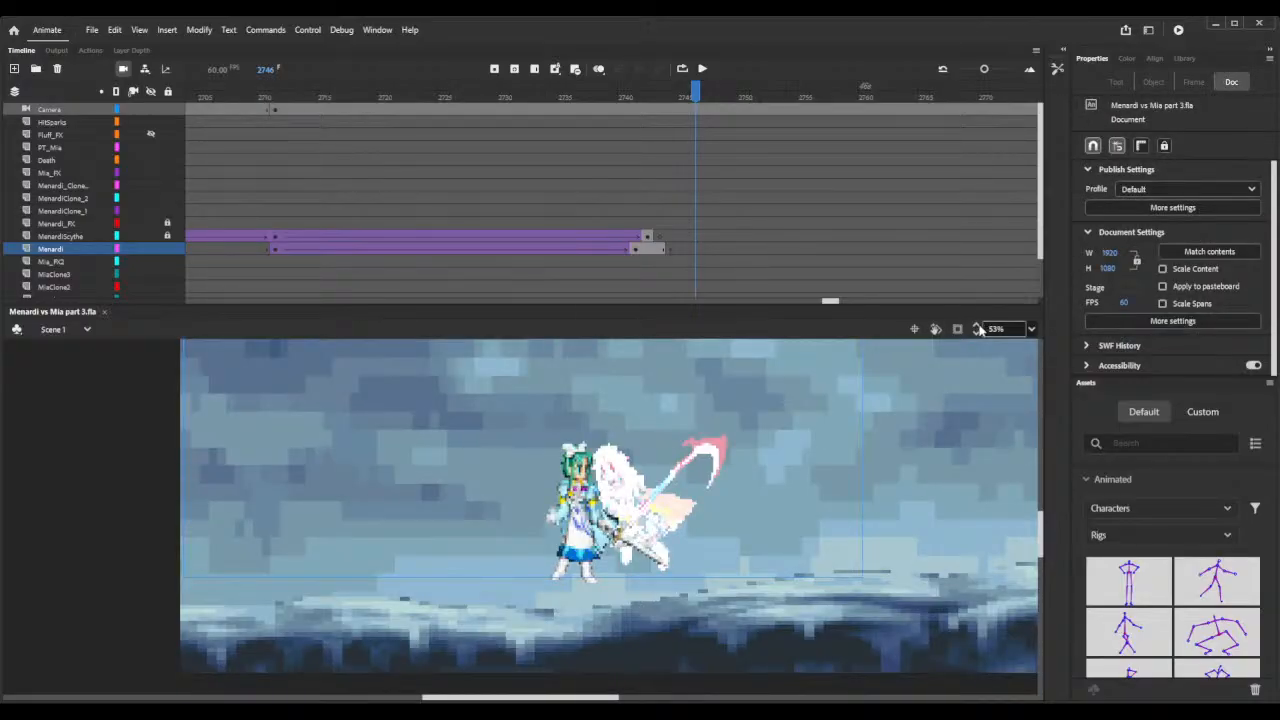
drag(980, 330, 980, 330)
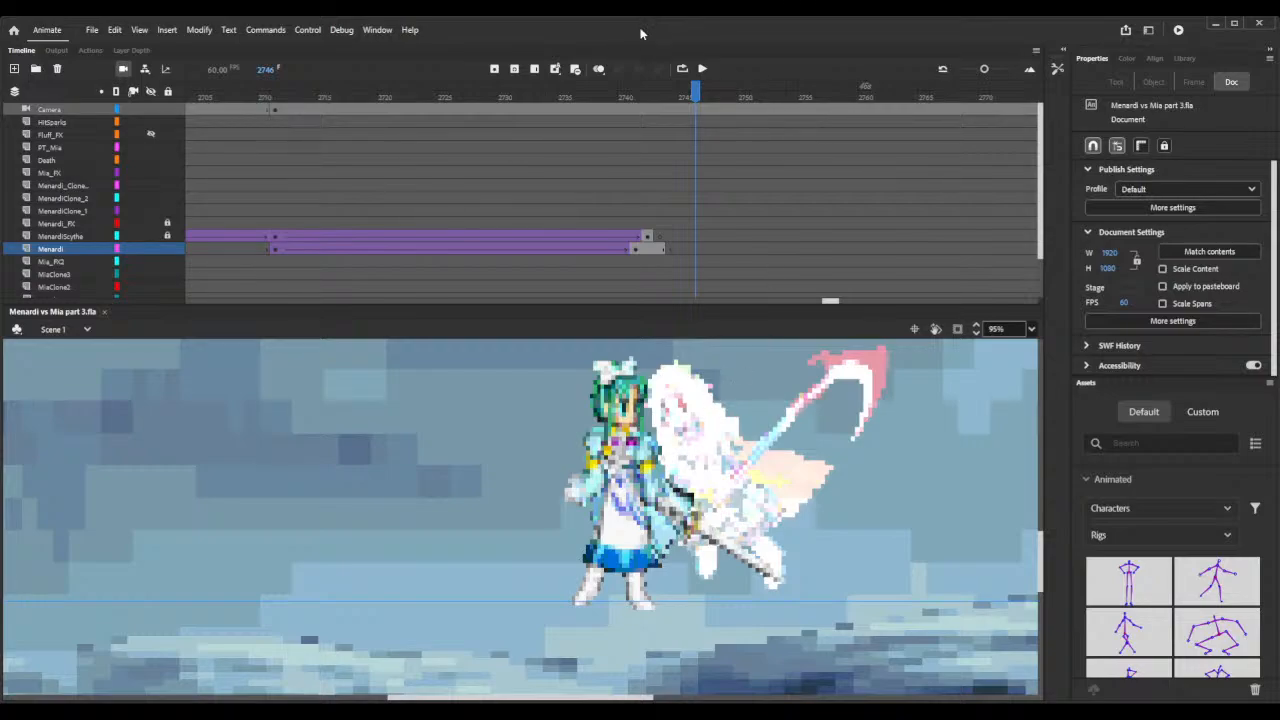
drag(590, 121, 747, 151)
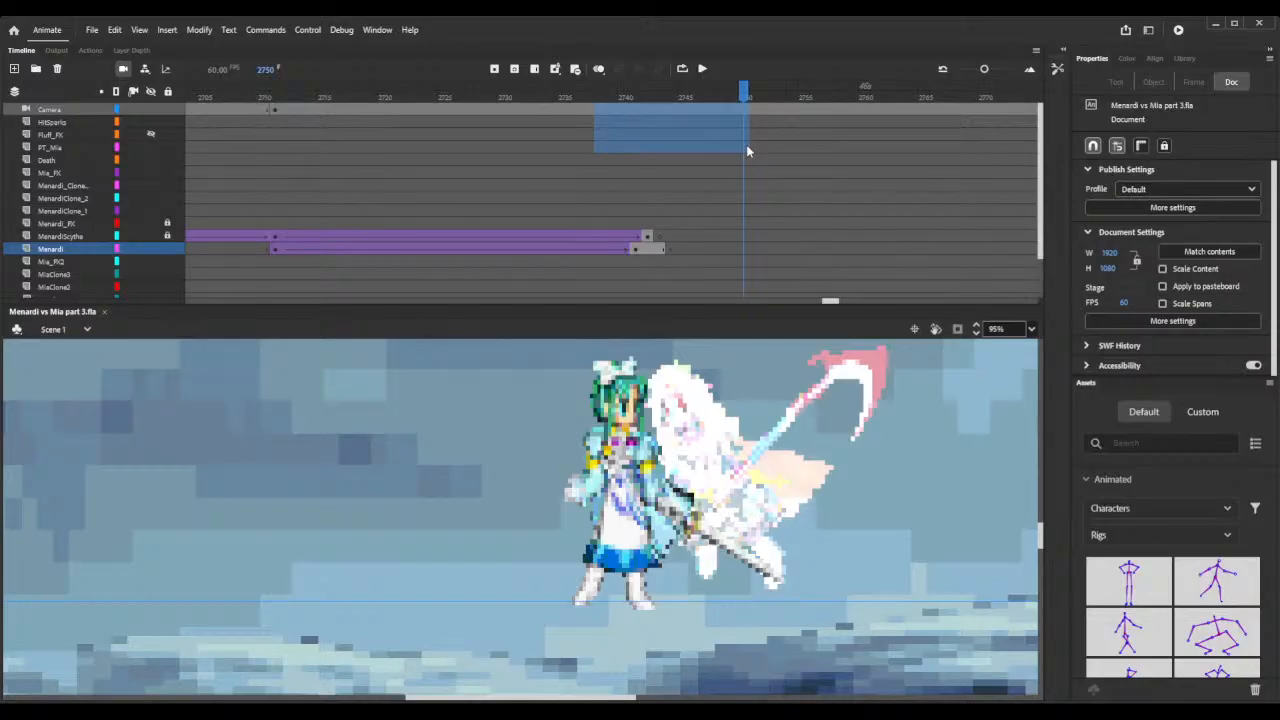
click(746, 148)
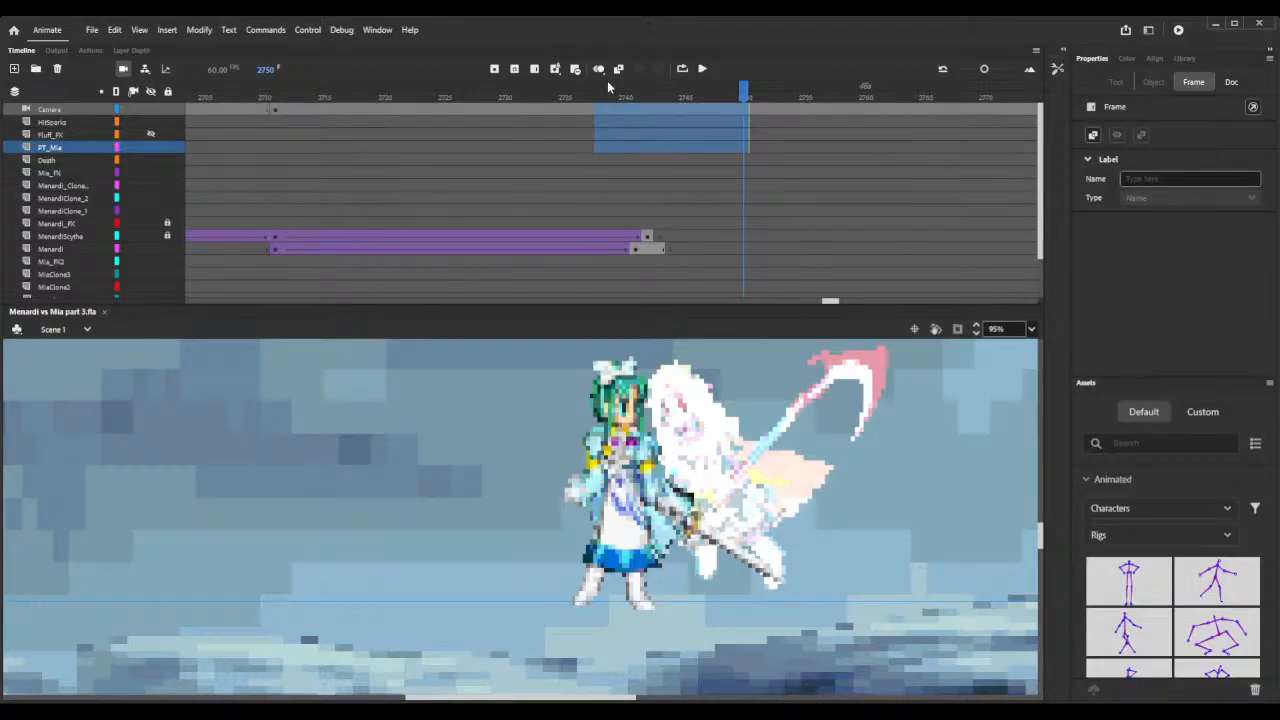
drag(263, 94, 394, 165)
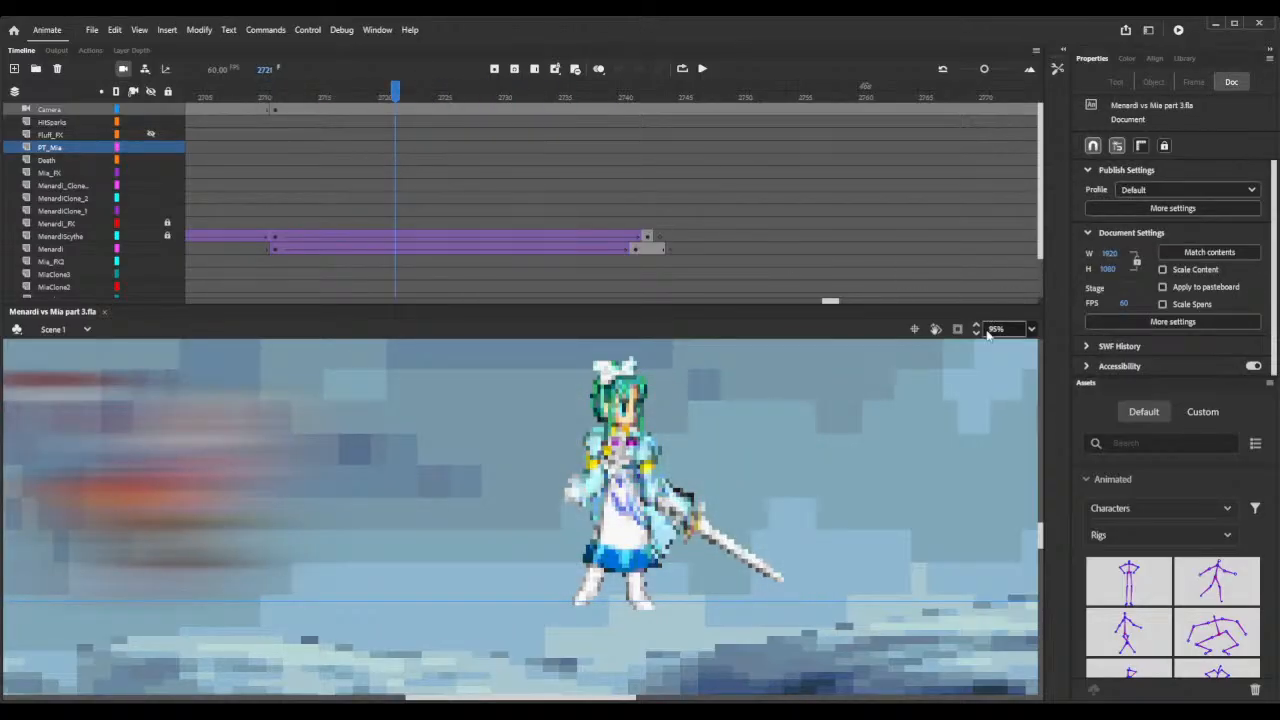
drag(988, 335, 937, 290)
scroll(700, 235, down, 2)
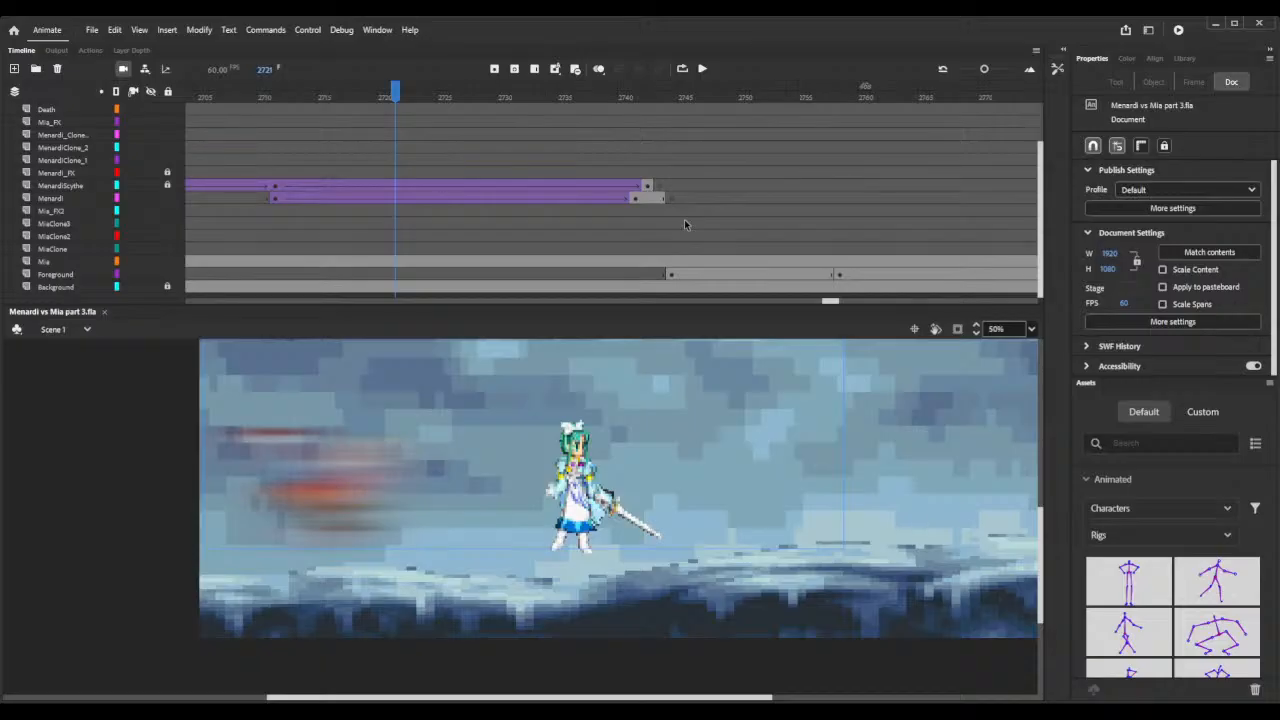
mouse_move(829, 306)
mouse_down()
mouse_move(857, 306)
mouse_move(846, 306)
mouse_up()
Clear Mia's raised-sword keyframe at frame 2678 on the Mia layer.
drag(713, 93, 590, 104)
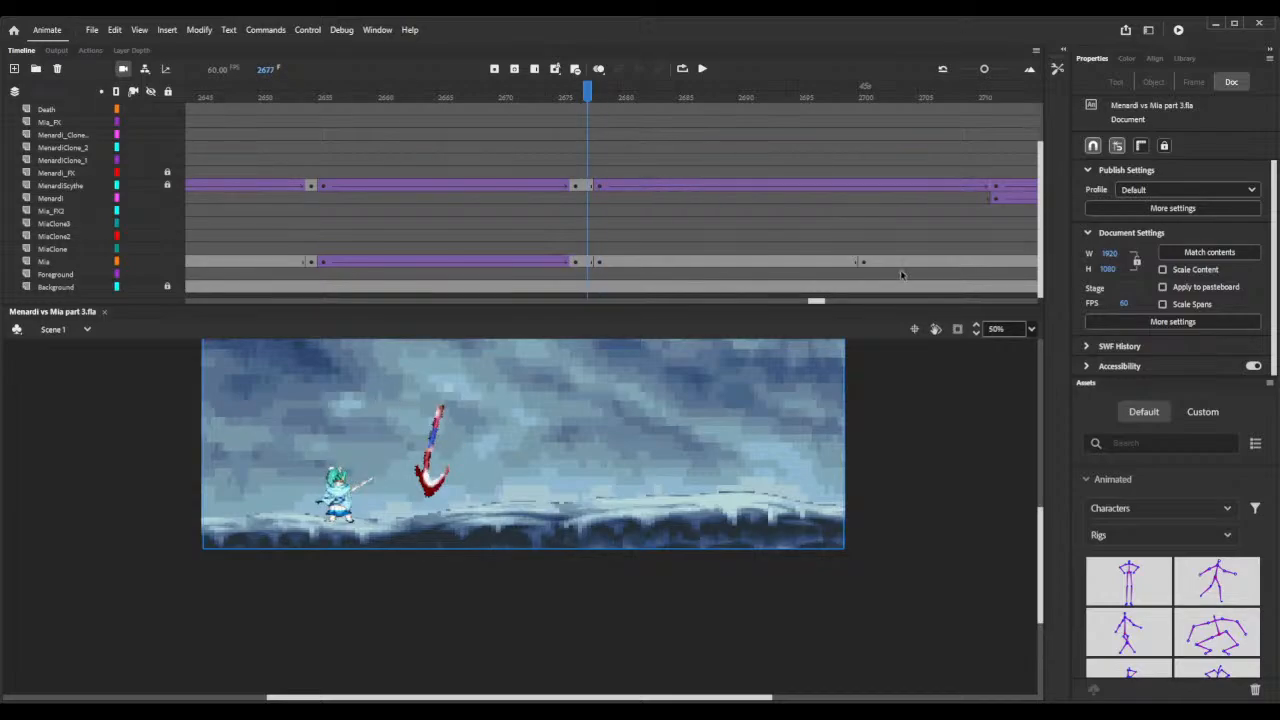
click(977, 326)
drag(977, 328, 977, 328)
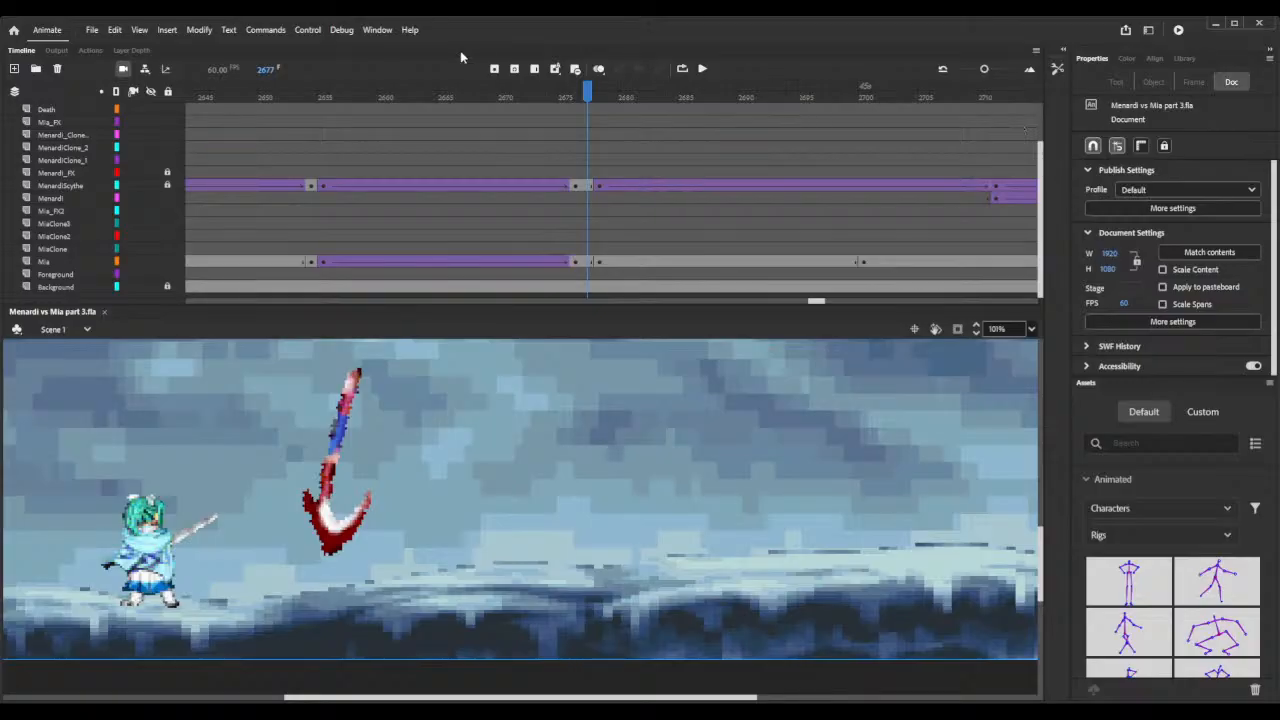
drag(322, 95, 601, 135)
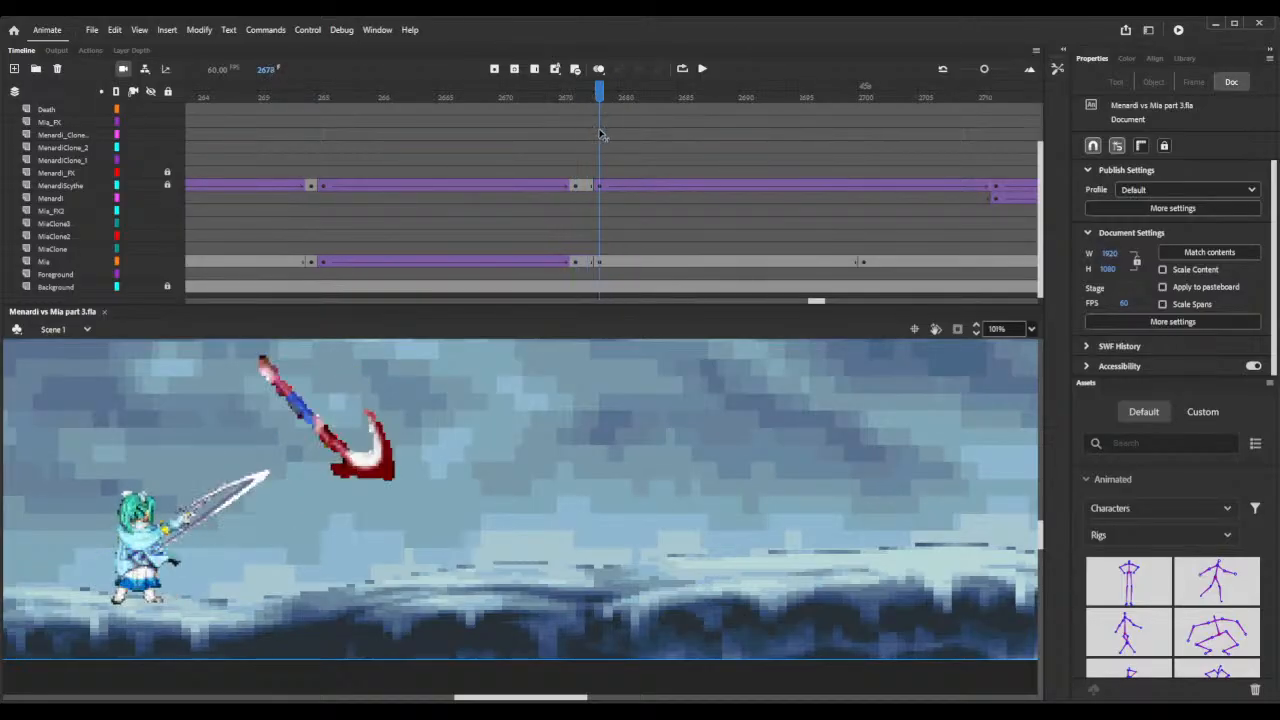
click(599, 264)
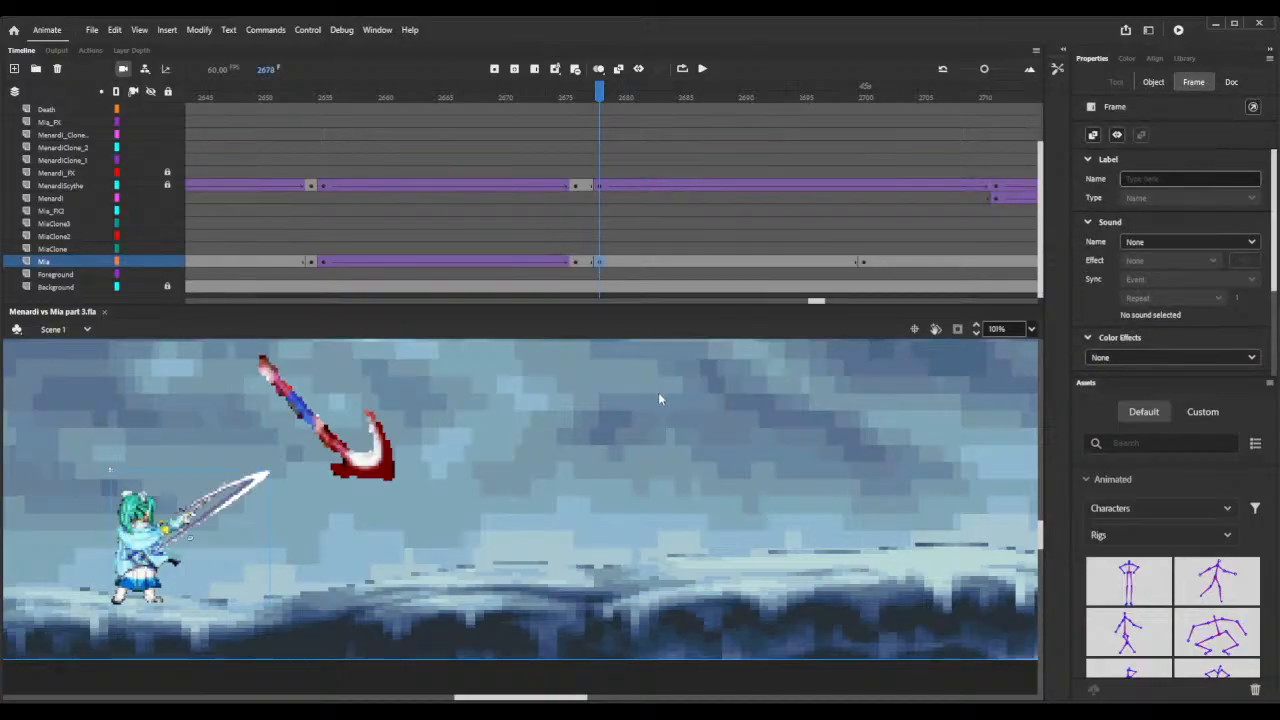
key(shift+F6)
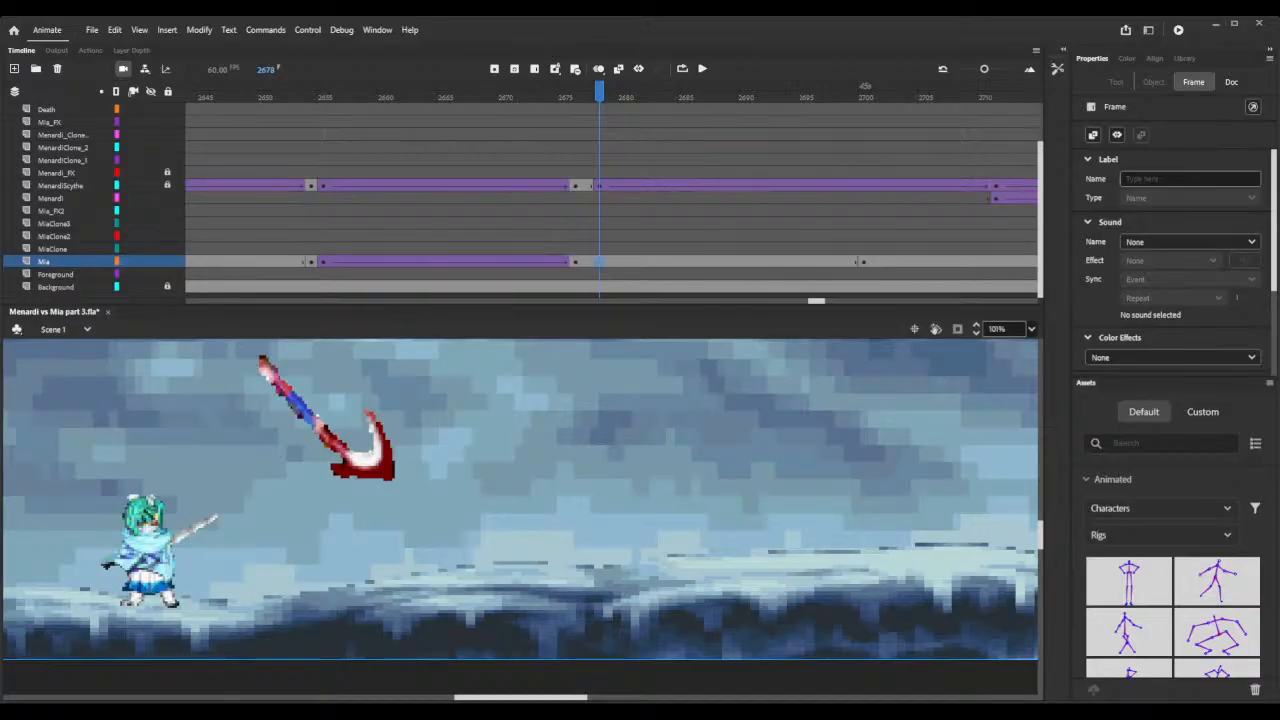
Switch to Media Player and examine the Mia vs menardi video around 2:38.
key(alt+Tab)
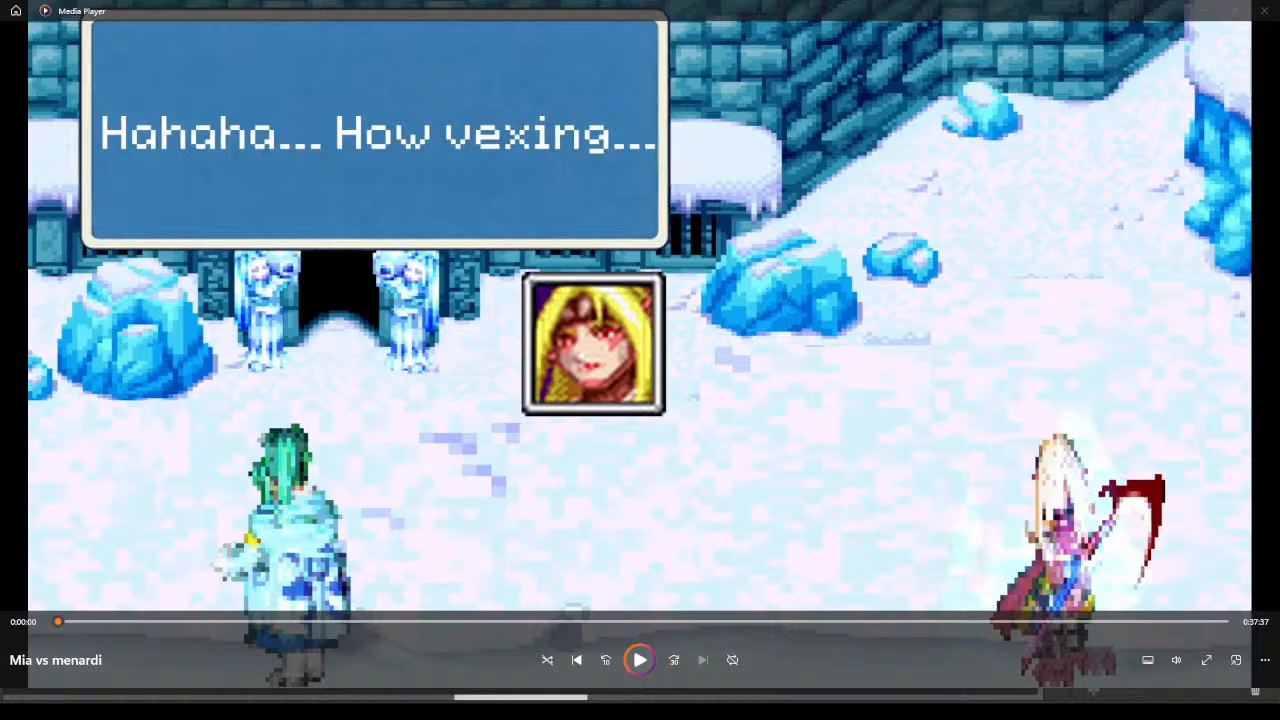
drag(110, 622, 139, 620)
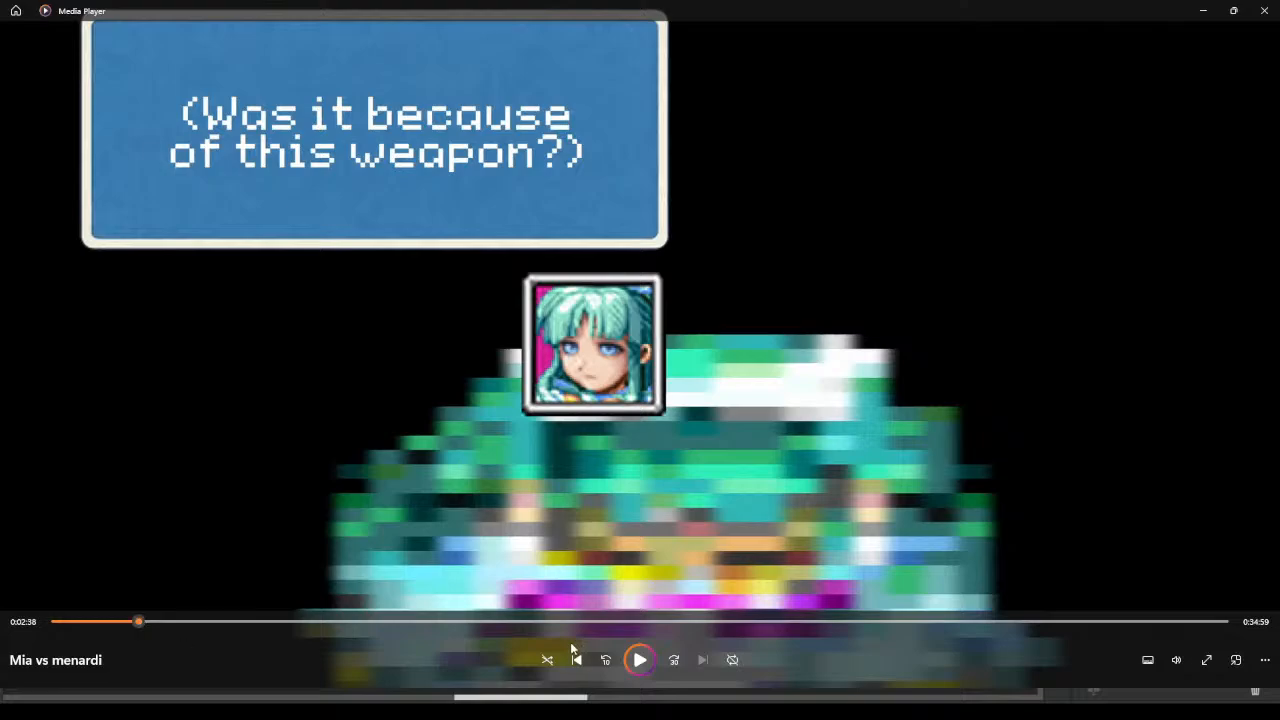
click(642, 662)
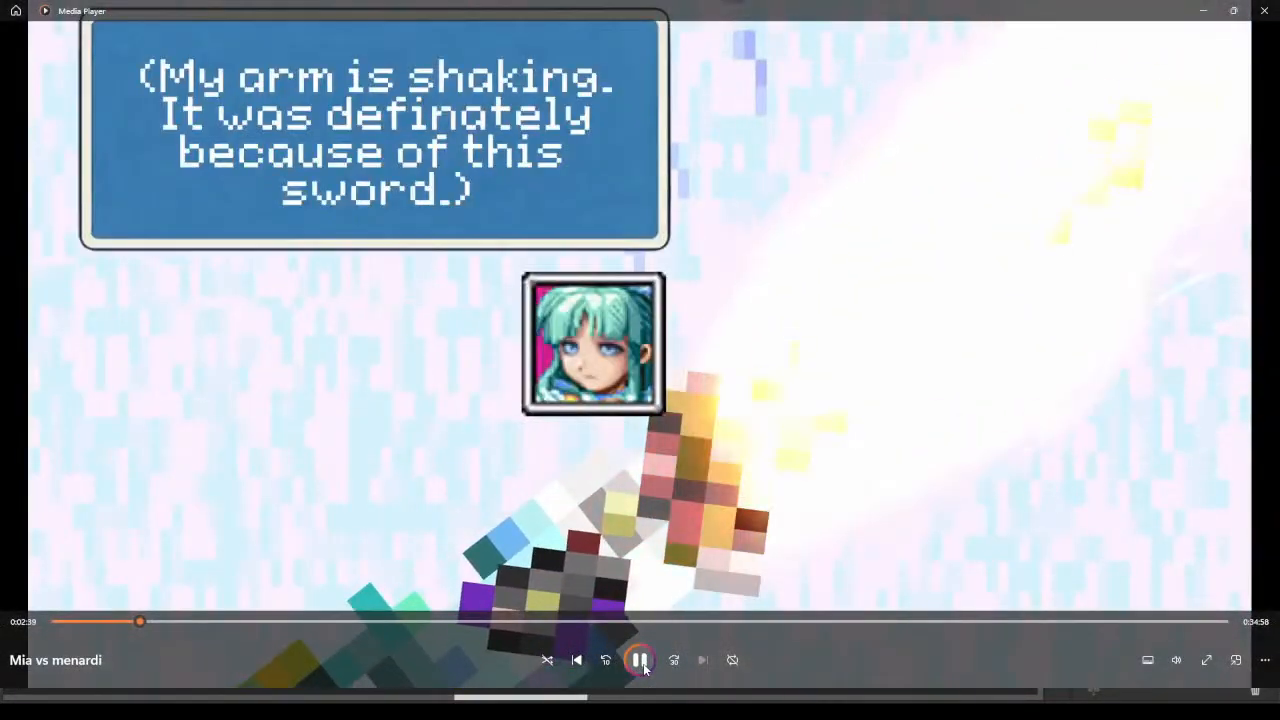
click(643, 668)
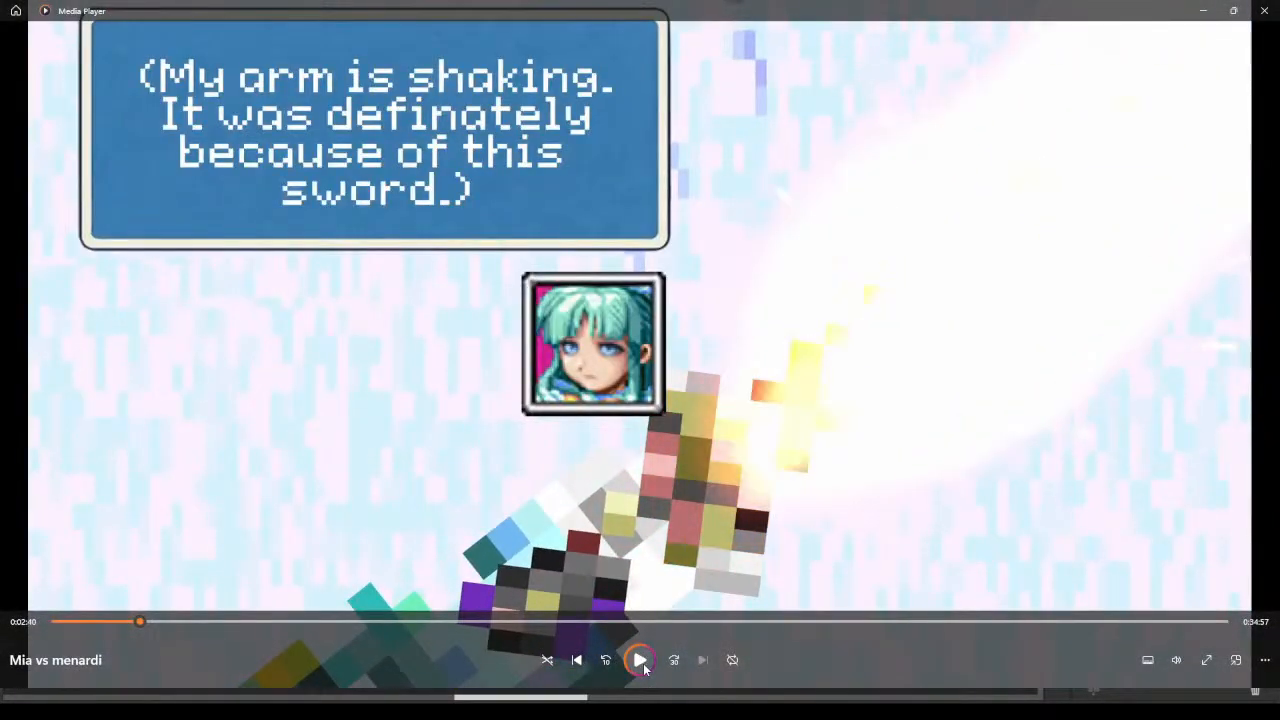
Watch the Mia vs menardi video from 3:45 to 4:06 and around 13:44 as reference, and return to Animate.
click(167, 622)
mouse_move(168, 622)
mouse_down()
mouse_move(236, 630)
mouse_move(181, 632)
mouse_up()
mouse_move(172, 632)
mouse_down()
mouse_move(207, 631)
mouse_move(175, 631)
mouse_up()
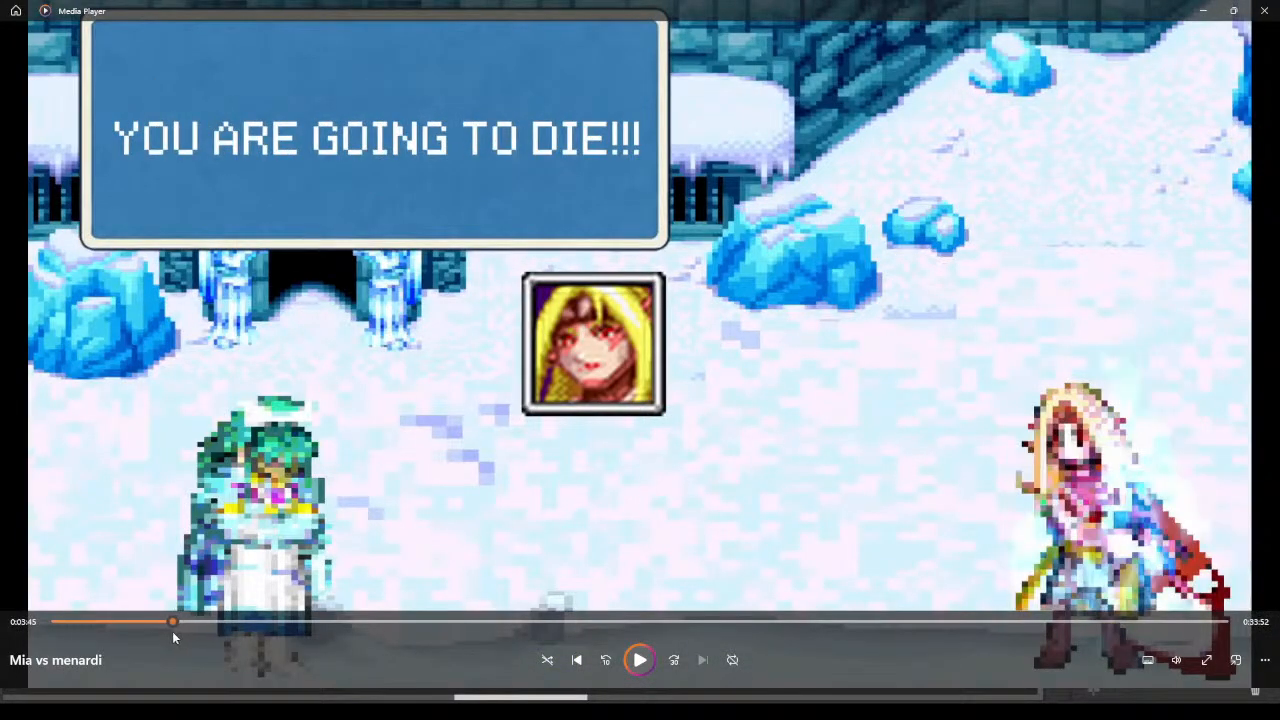
click(640, 660)
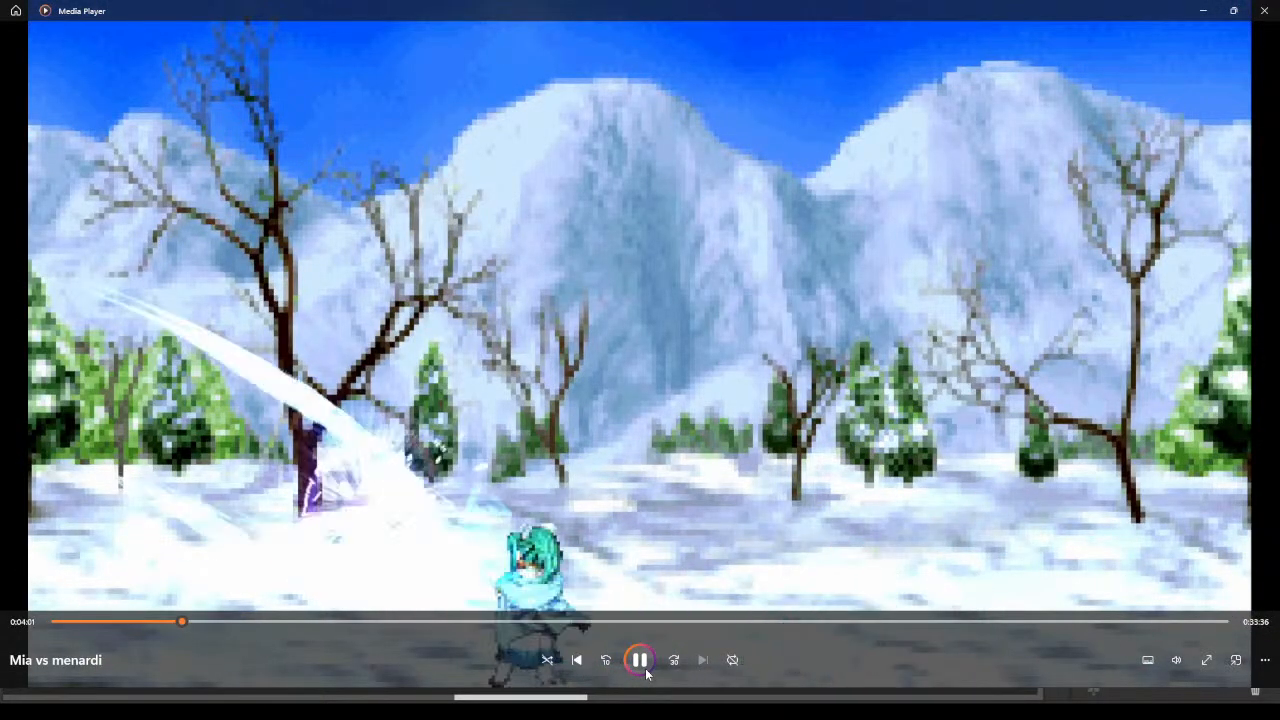
click(645, 673)
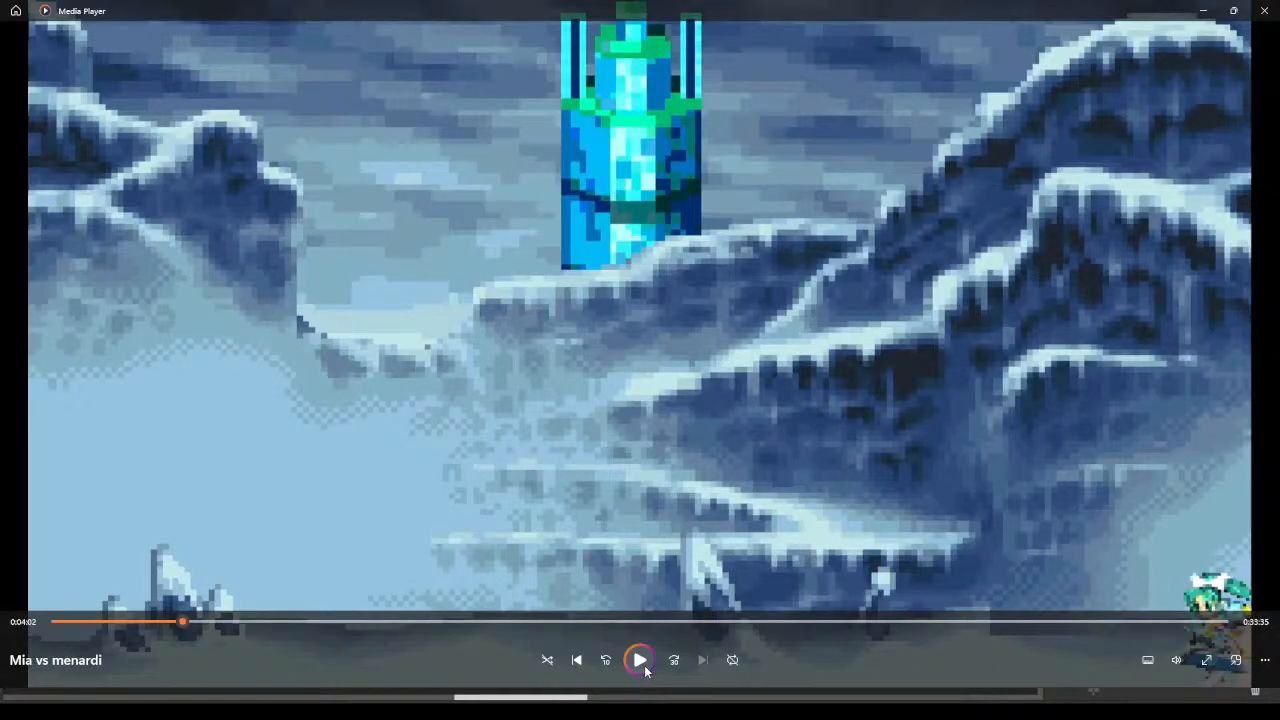
click(644, 665)
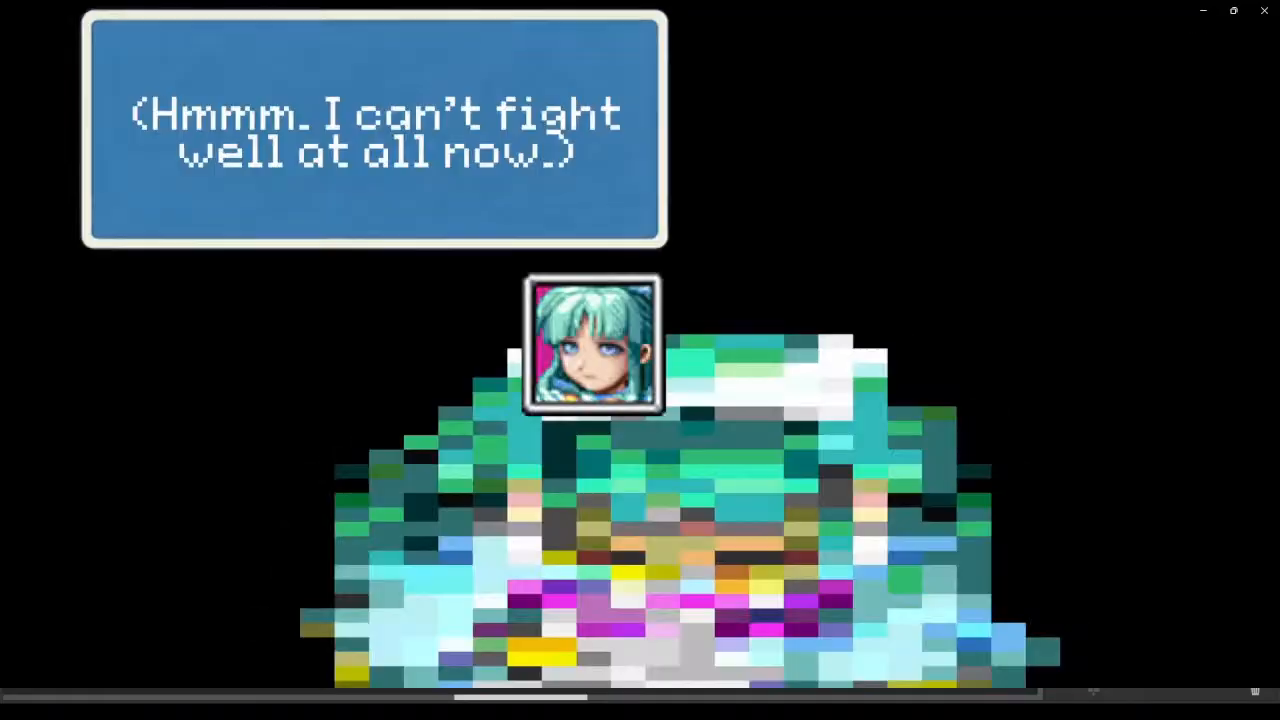
click(644, 665)
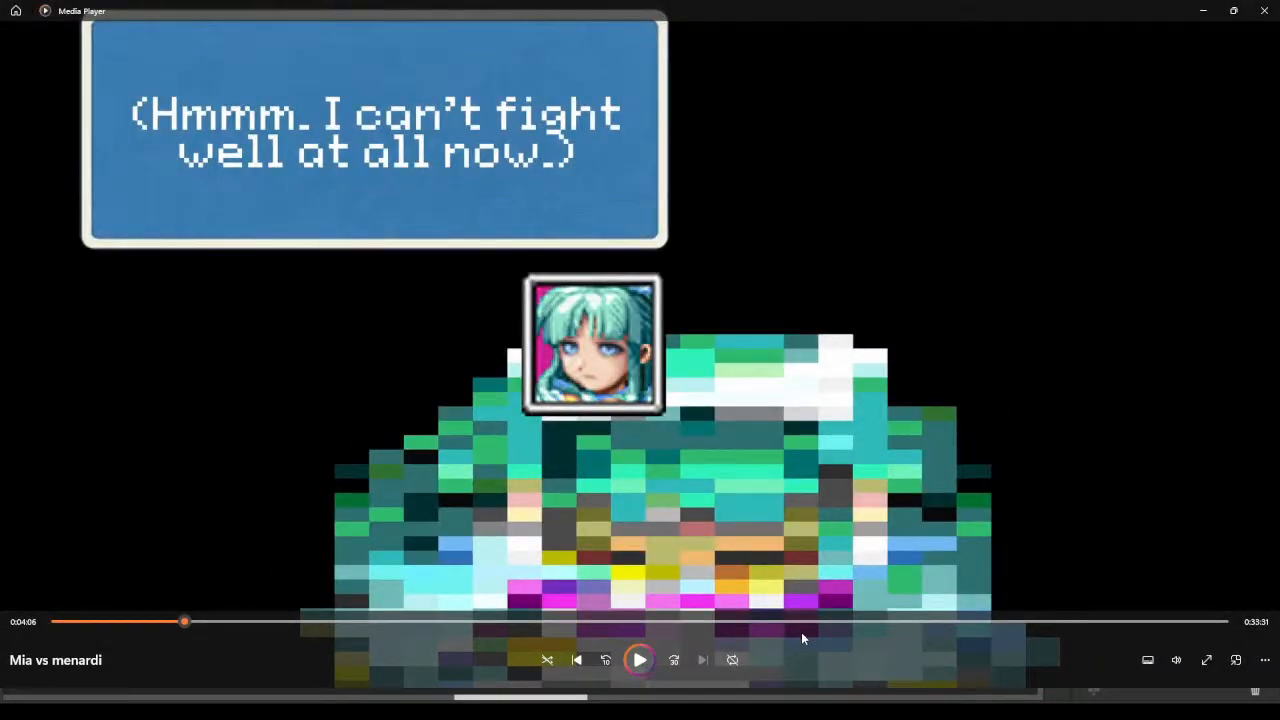
drag(806, 622, 481, 624)
click(642, 662)
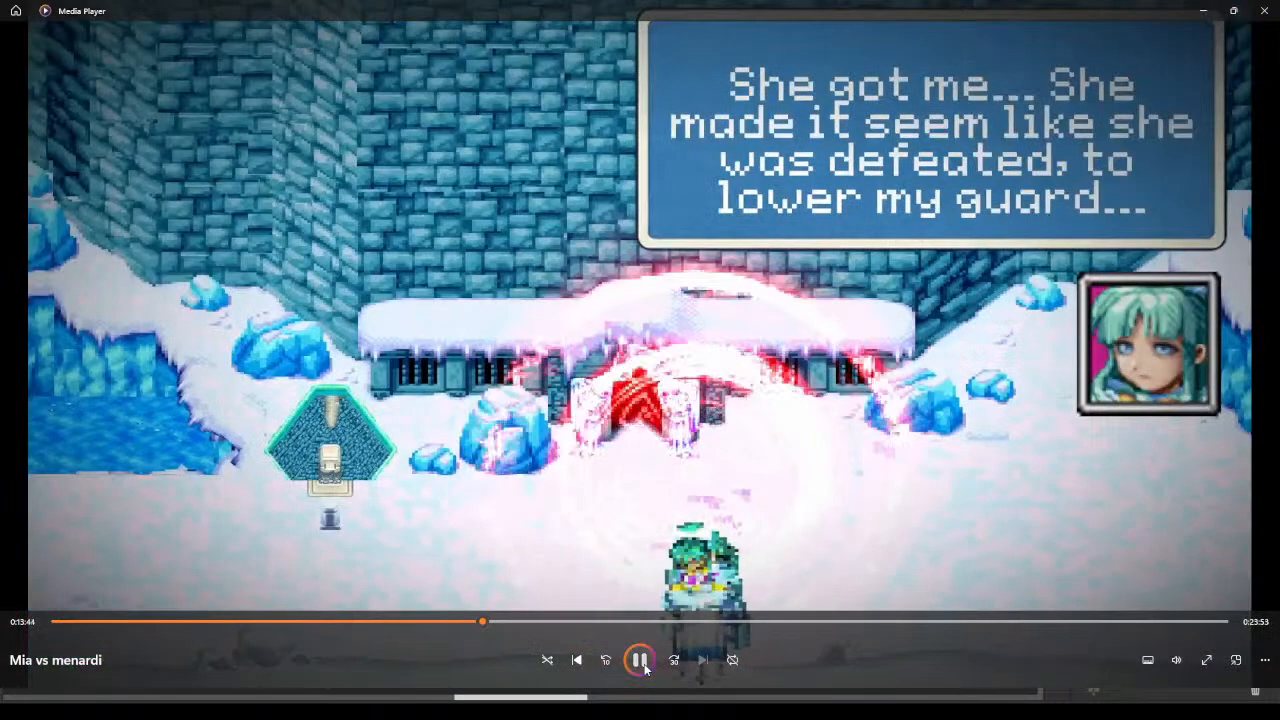
click(645, 669)
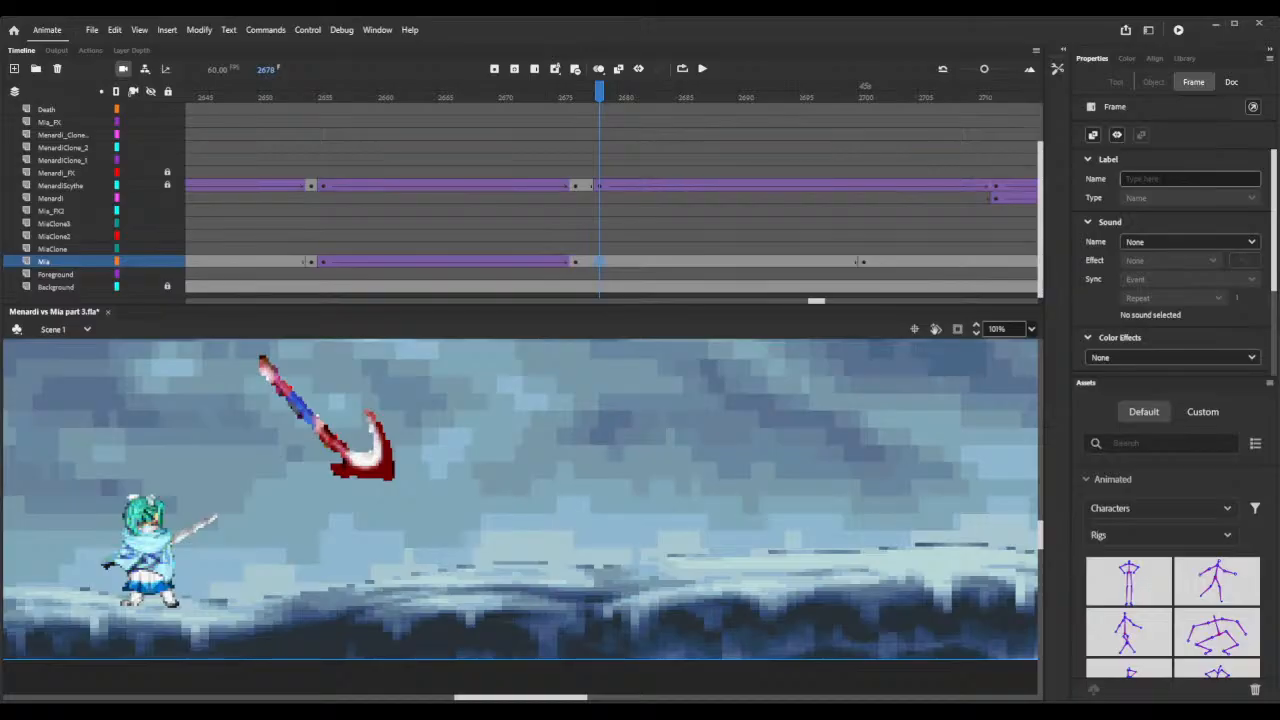
Bring up the document's library and review Mia's motion with the spinning scythe between frames 2666 and 2678.
click(1177, 62)
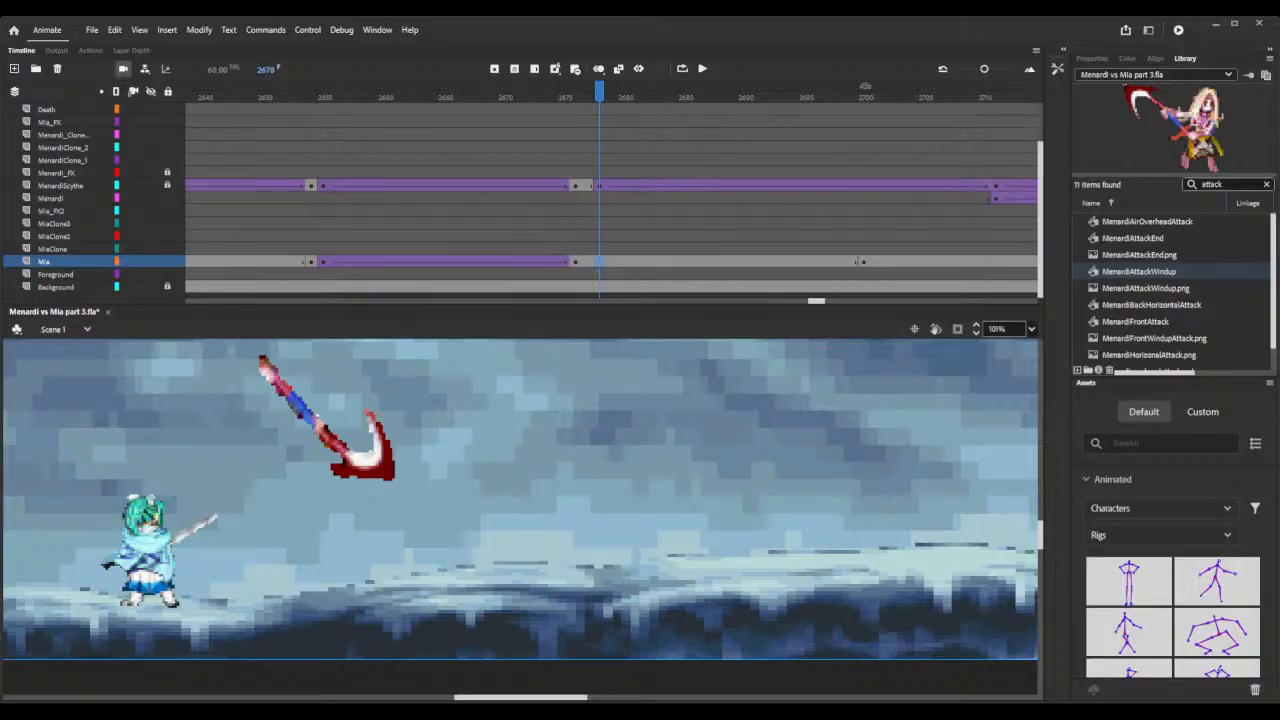
drag(599, 92, 458, 95)
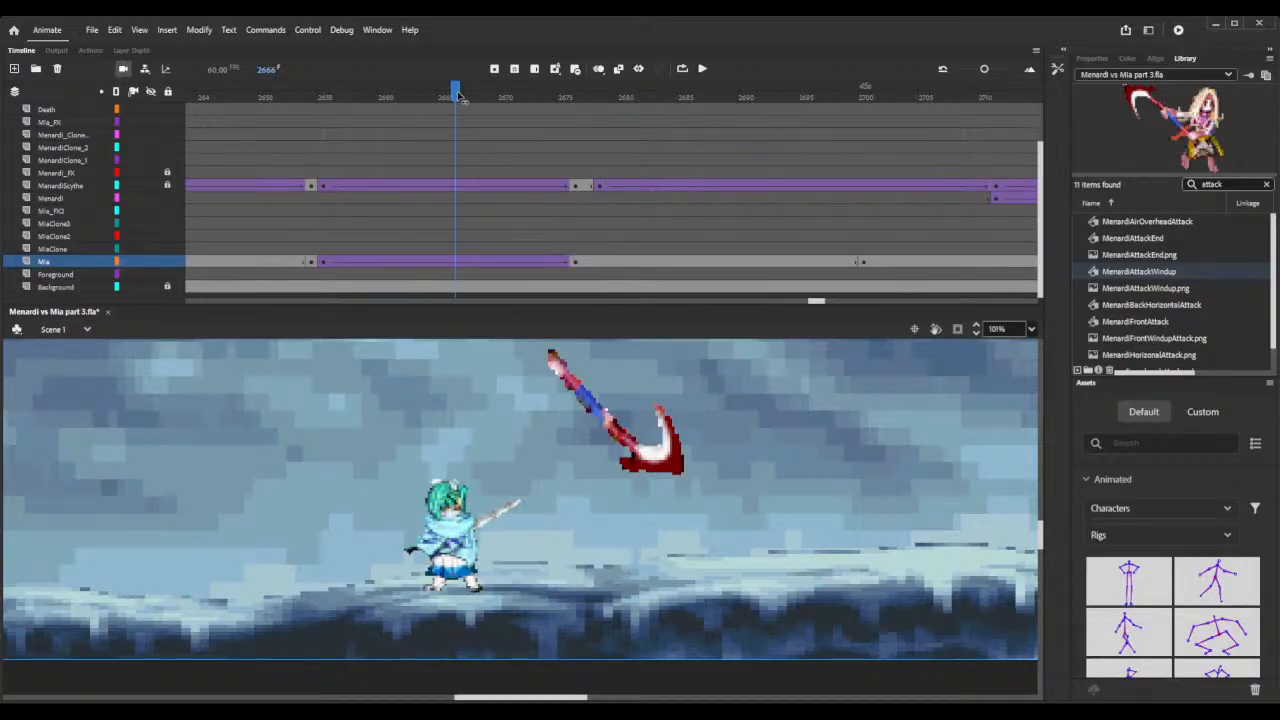
drag(458, 94, 598, 111)
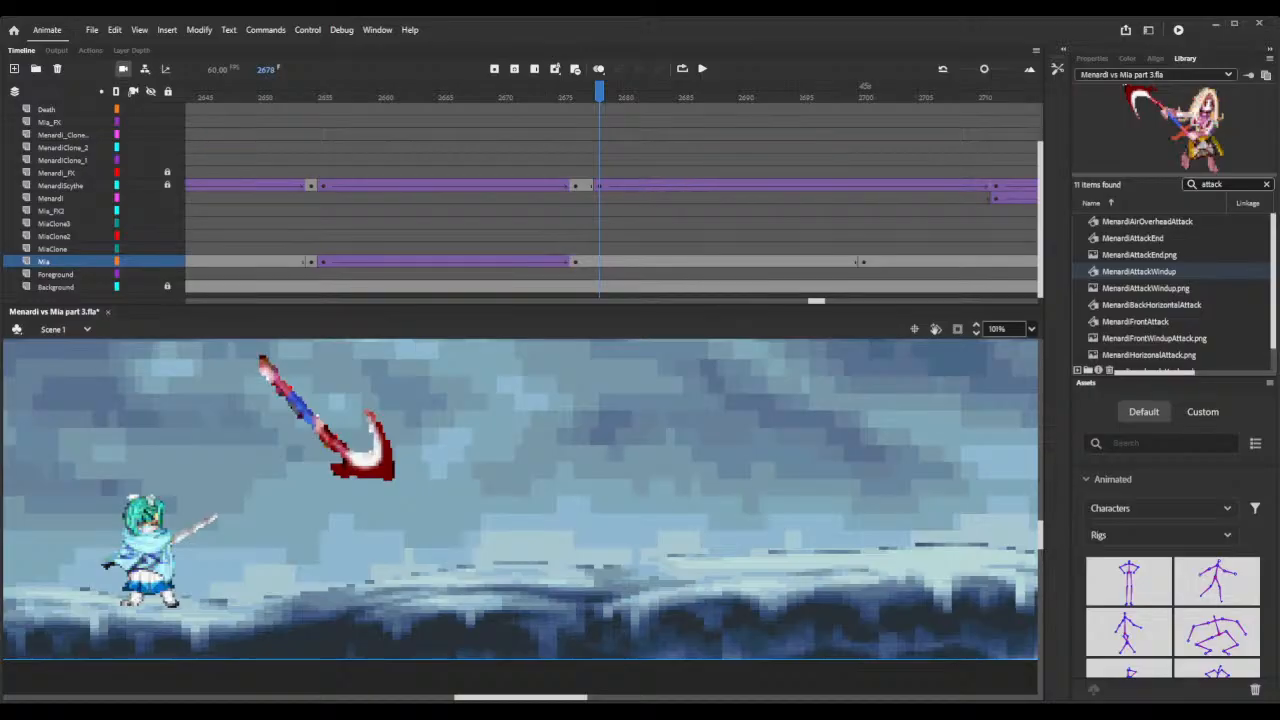
Look through the earlier fight frames from around 1318 to 1662 for a Mia sword pose to reuse.
scroll(691, 295, down, 4)
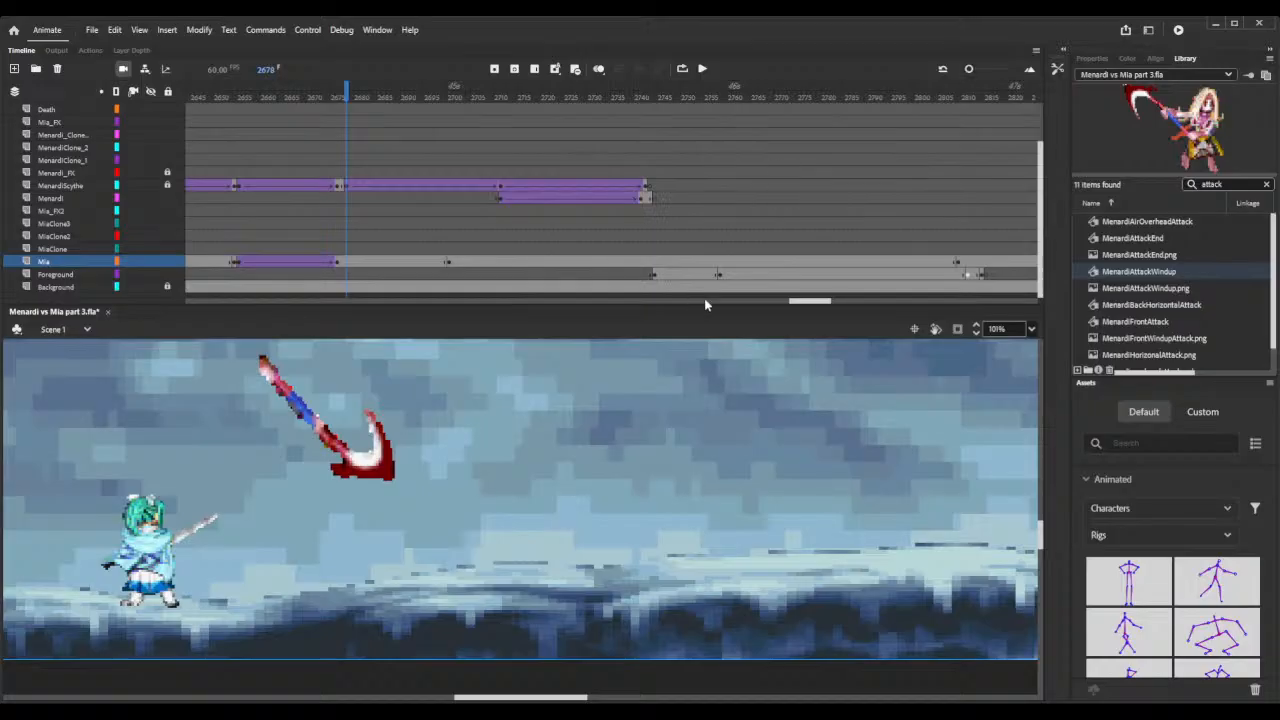
drag(808, 300, 488, 297)
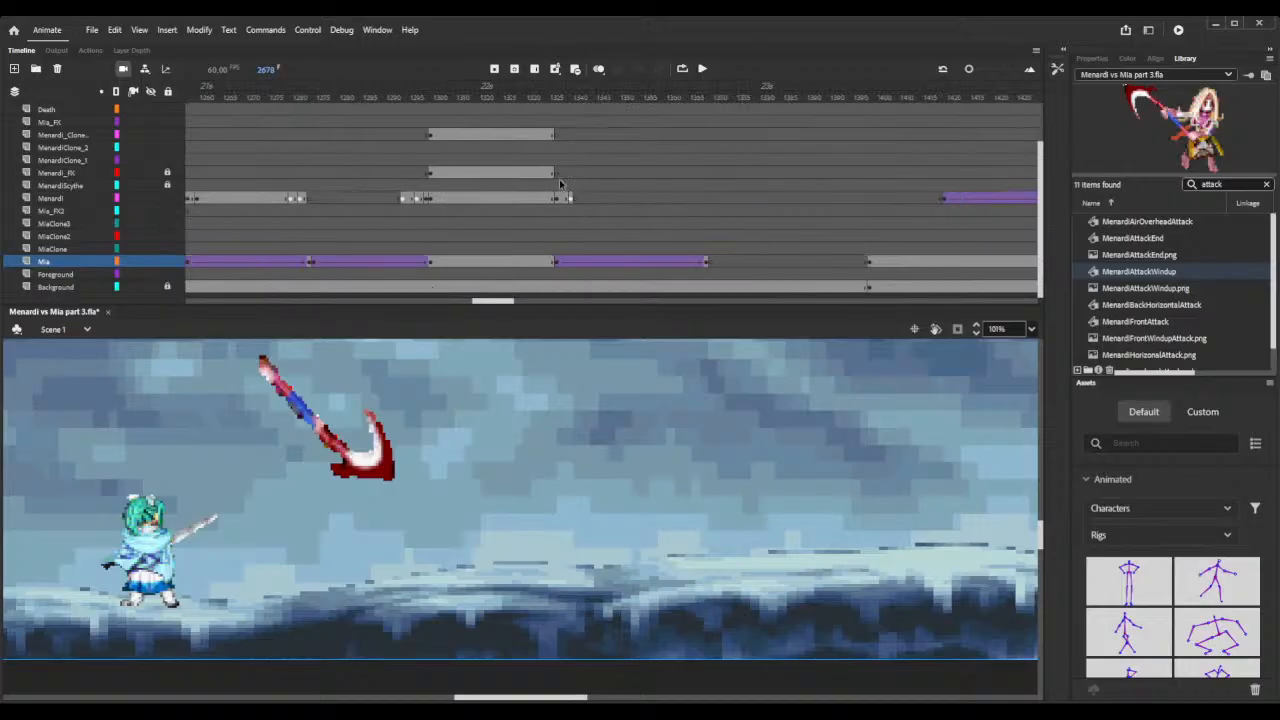
click(474, 90)
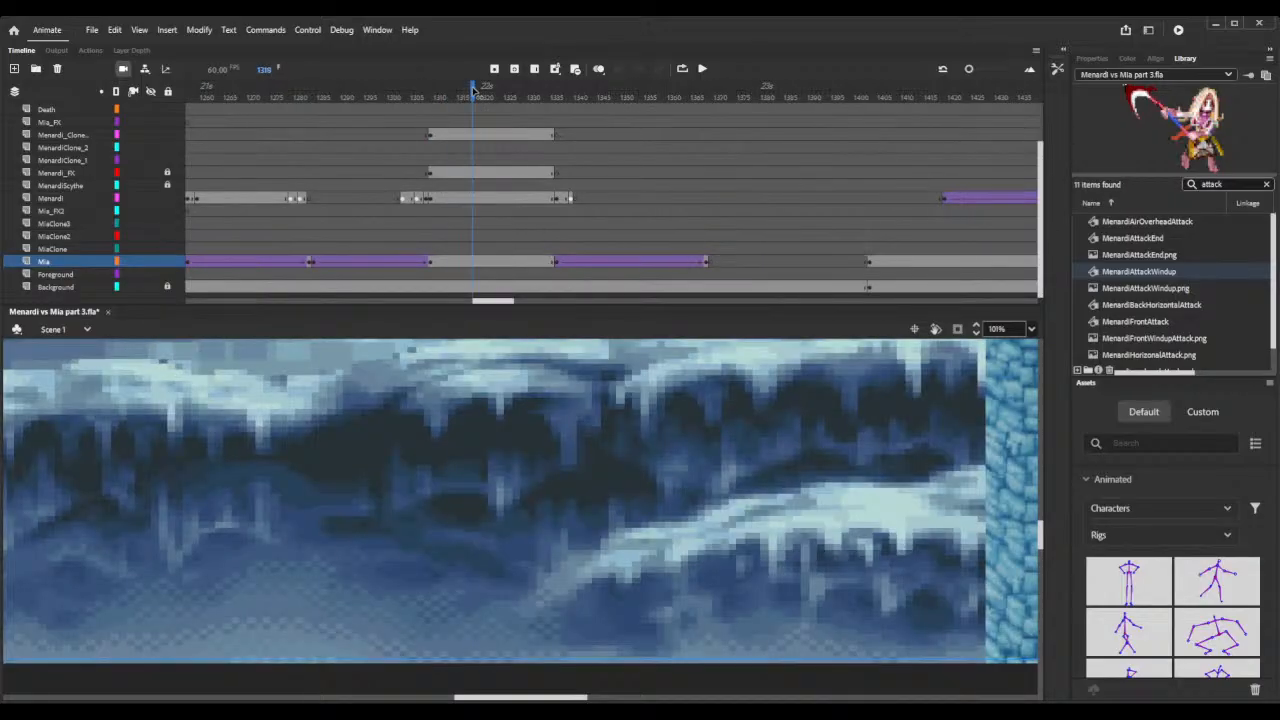
click(976, 332)
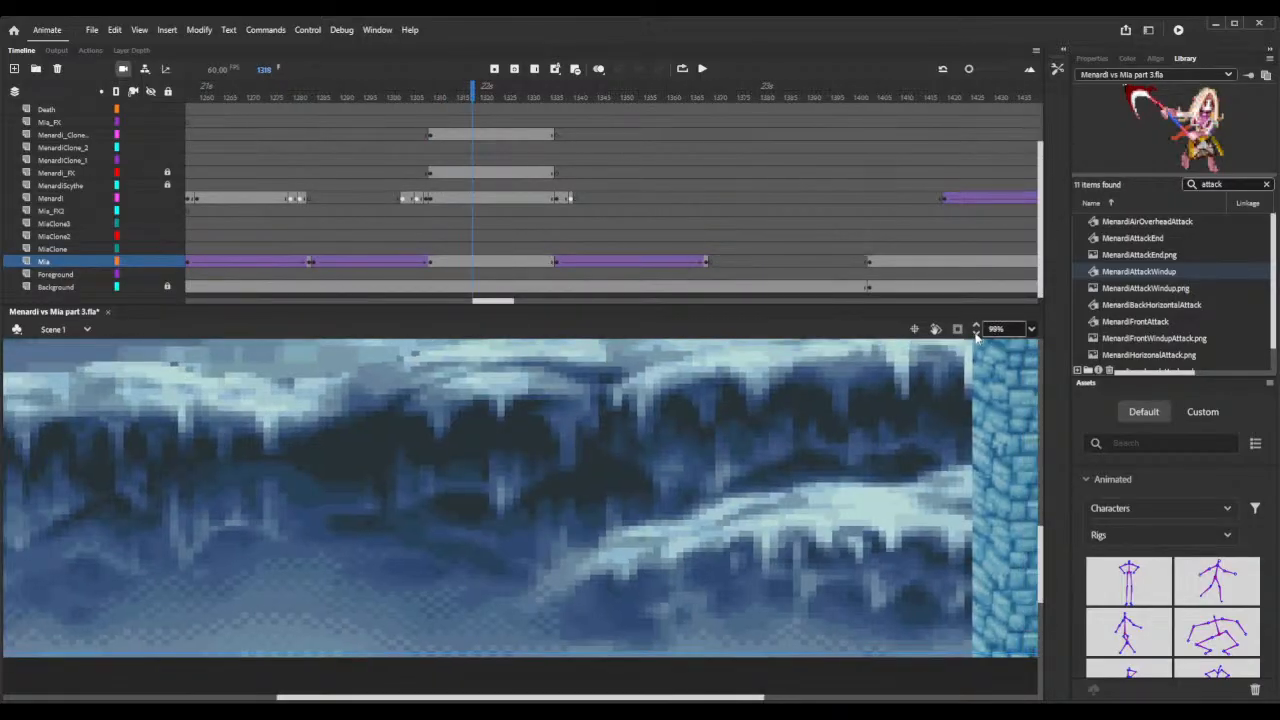
click(976, 337)
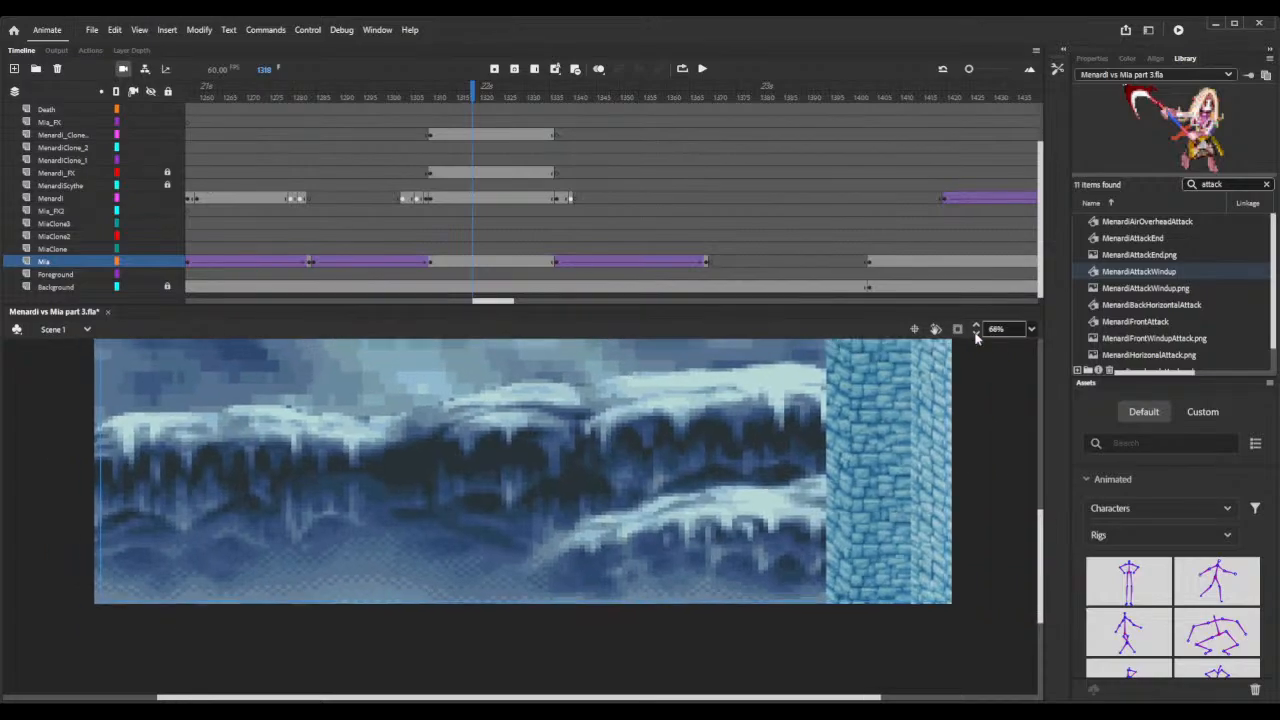
click(976, 337)
click(976, 337)
drag(260, 87, 822, 161)
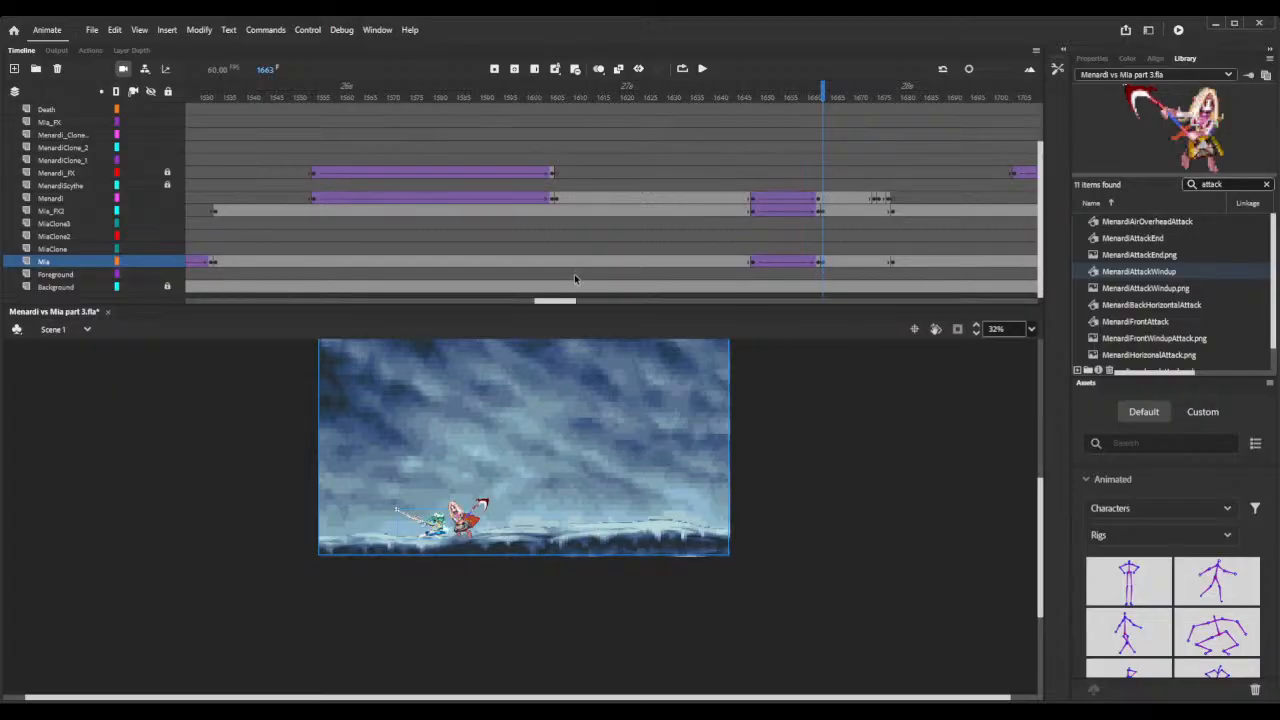
Paste Mia's sword pose from around frame 1662 in place into a keyframe at frame 2678 on the Mia layer.
drag(560, 300, 822, 247)
drag(866, 303, 797, 304)
drag(615, 97, 405, 117)
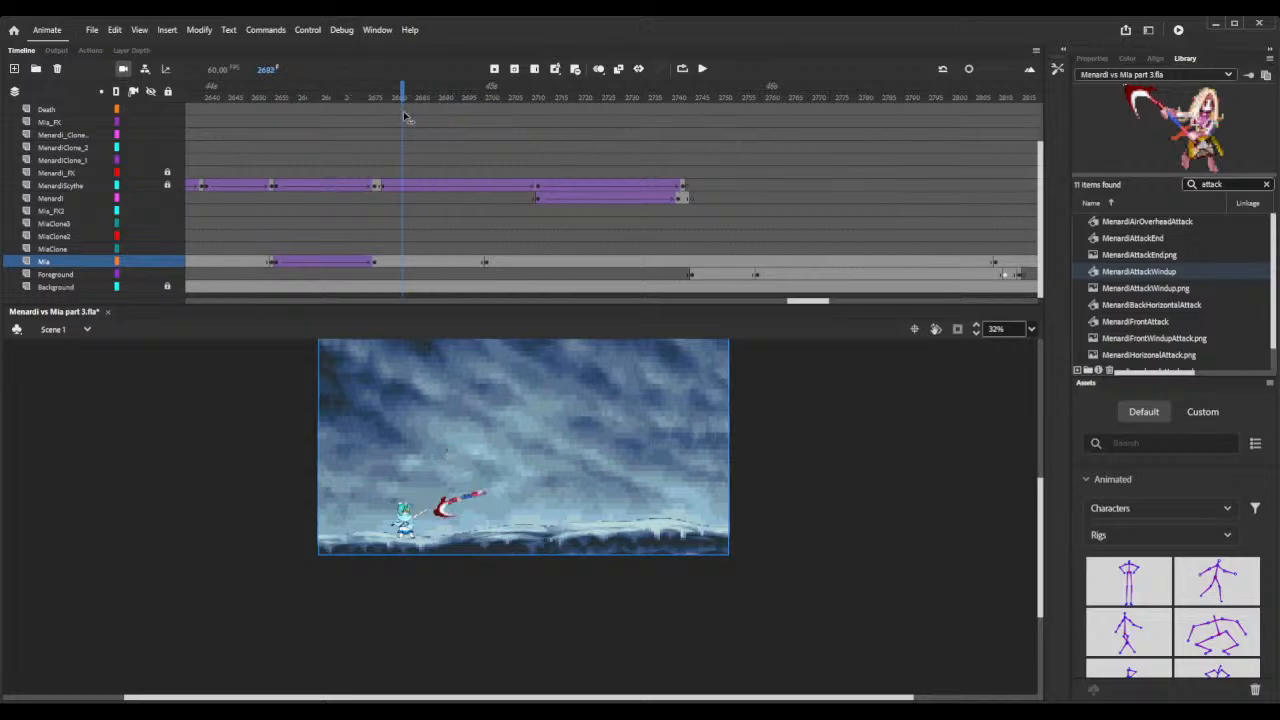
drag(393, 117, 383, 124)
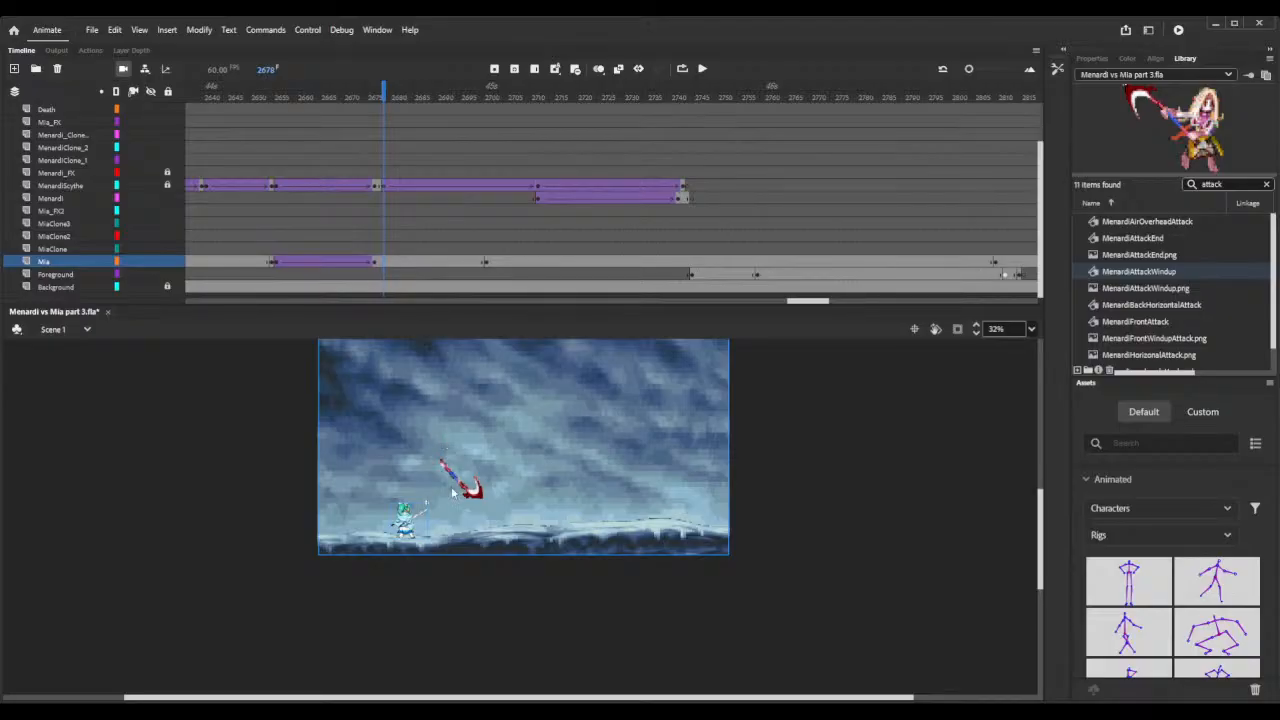
key(ctrl+alt+v)
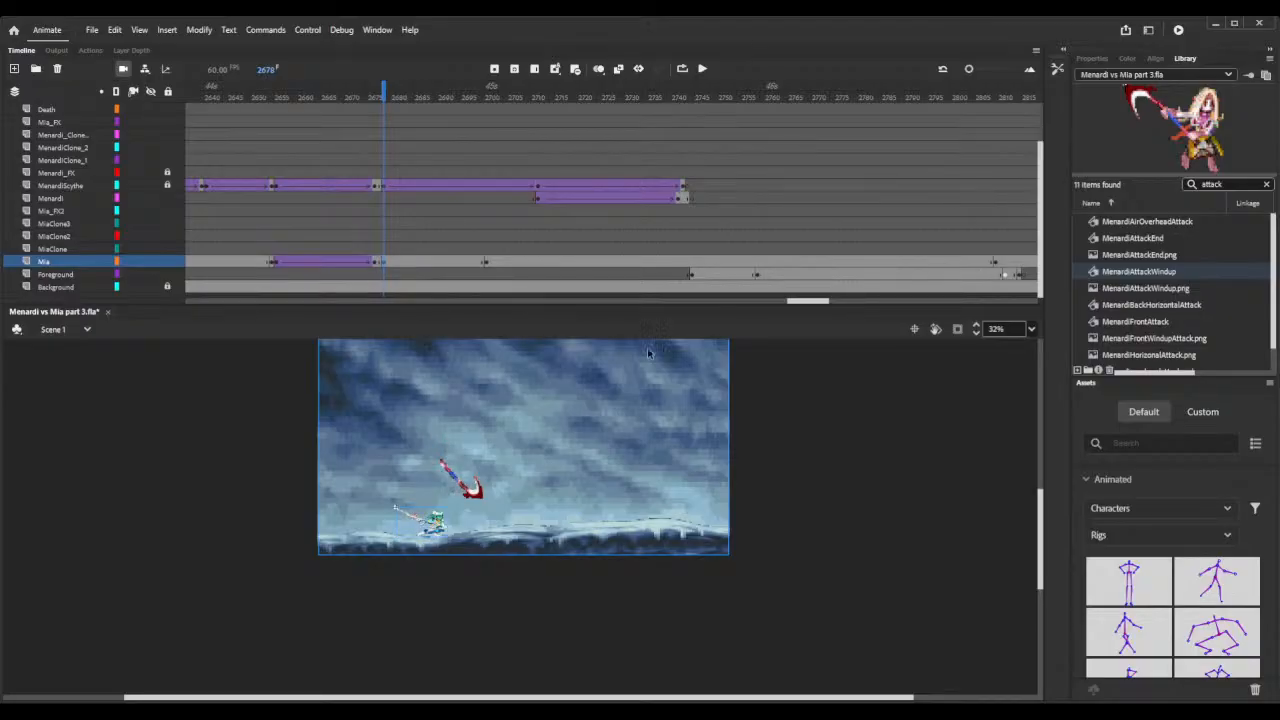
Turn on onion skinning and nudge Mia's sword pose at frame 2678 left to line up with the end of her dash.
scroll(977, 329, up, 5)
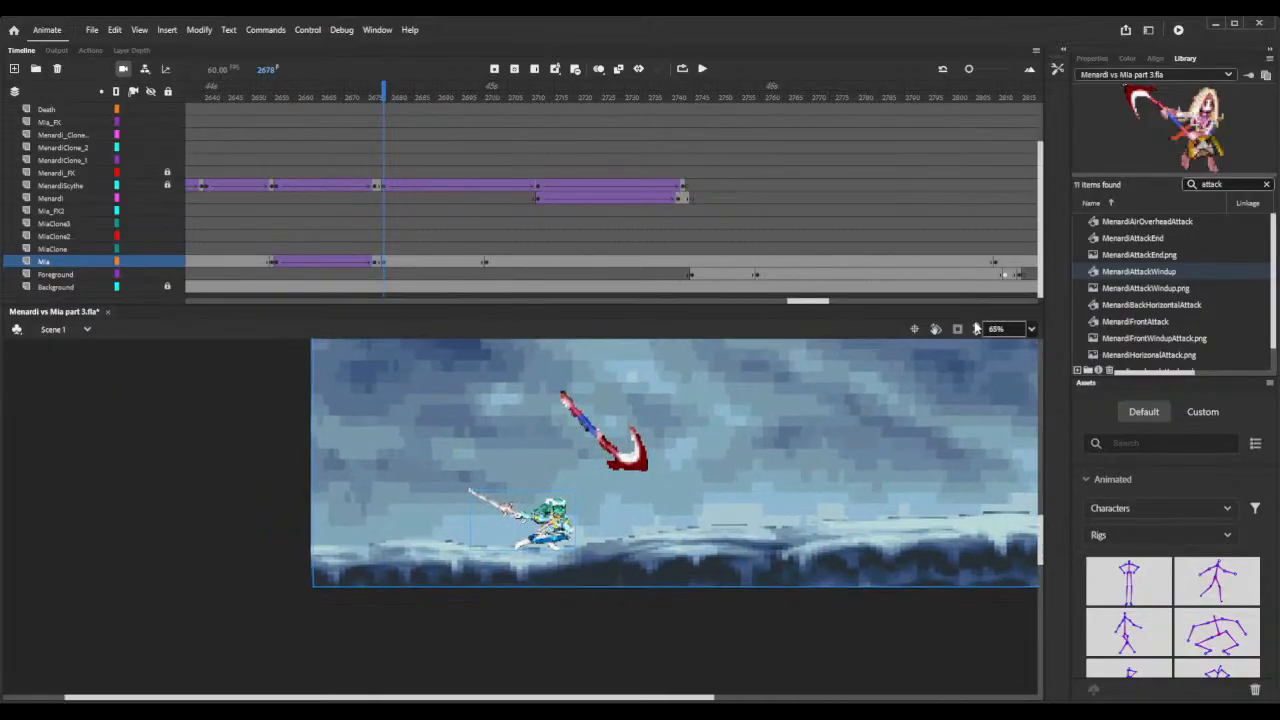
scroll(977, 329, up, 5)
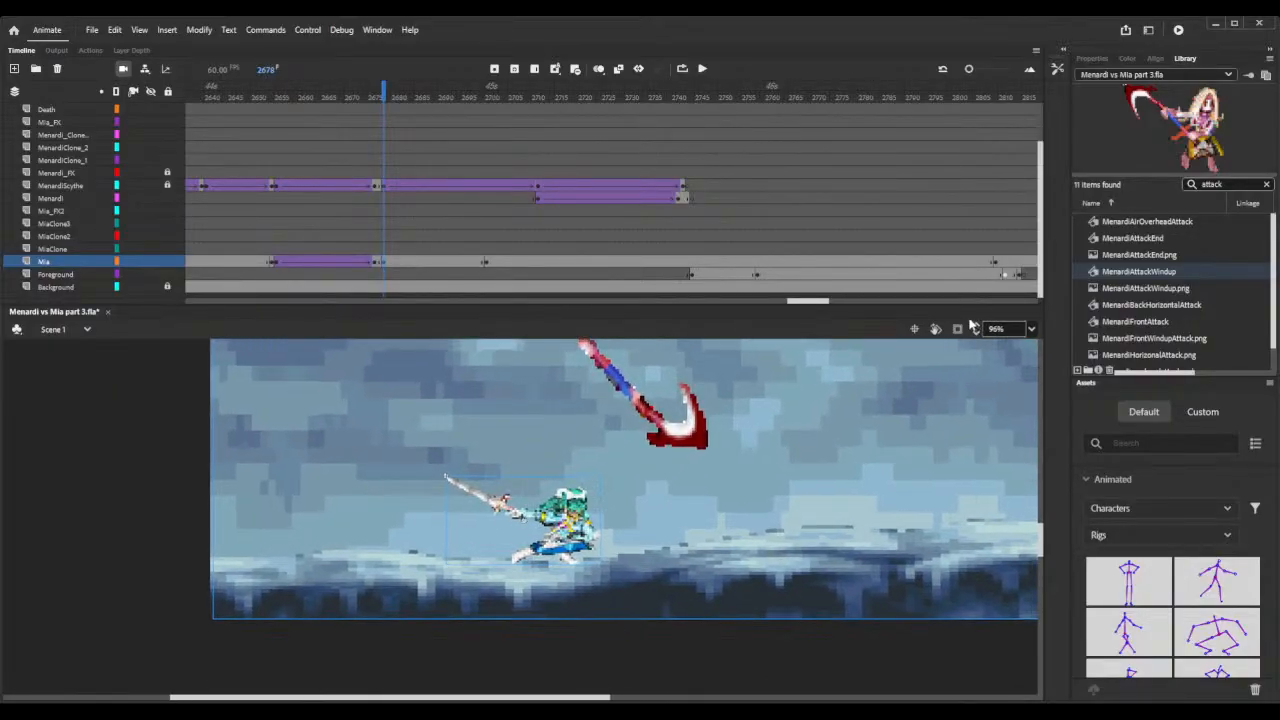
click(599, 69)
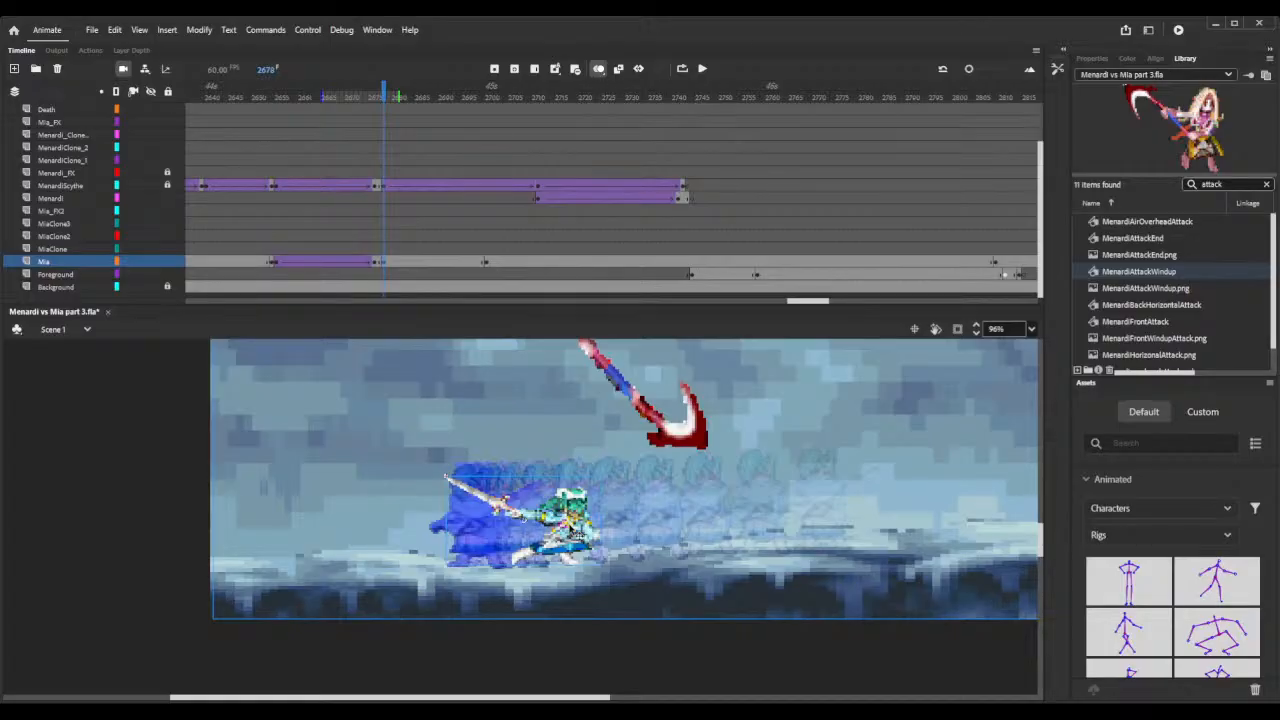
key(Left)
key(Left)
key(Left)
key(Left)
key(Left)
key(Left)
key(Left)
key(Left)
key(Left)
key(Left)
key(Left)
key(Left)
key(Left)
key(Left)
key(Left)
key(Left)
key(Left)
key(Left)
key(Left)
key(Left)
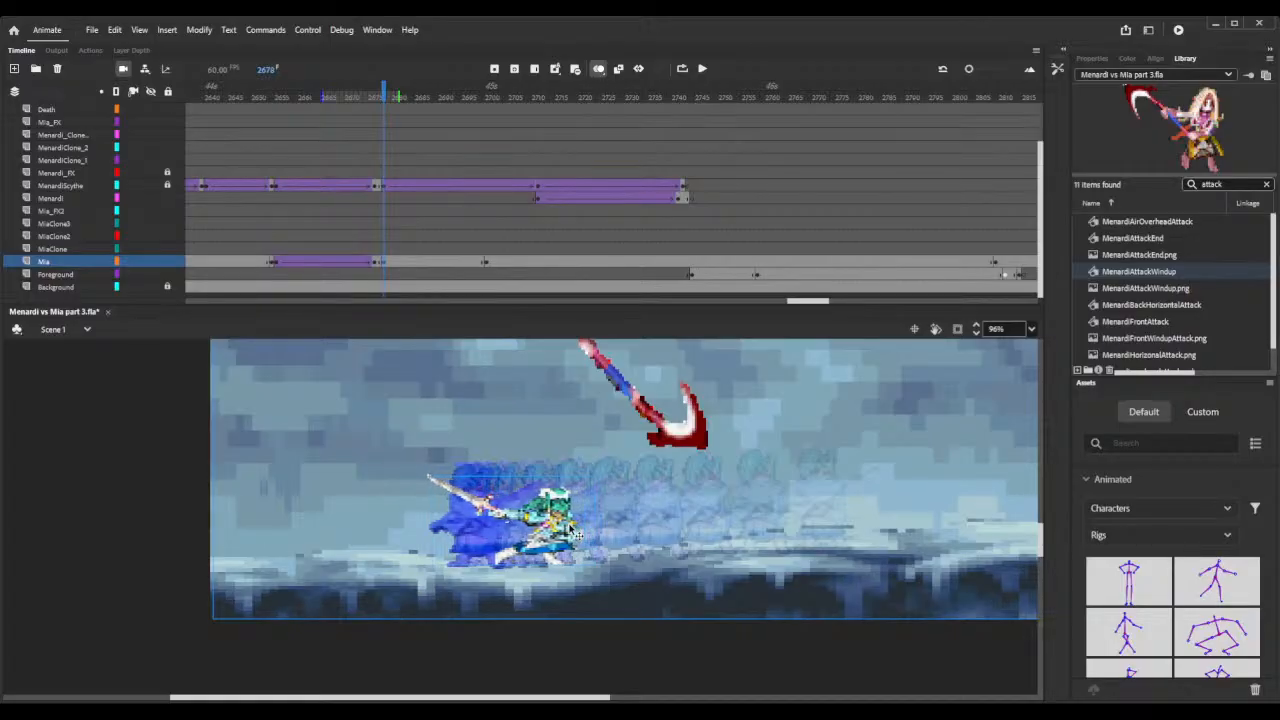
key(Left)
key(Left)
key(Left)
key(Left)
key(Left)
key(Left)
key(Left)
key(Left)
key(Left)
key(Left)
key(Left)
key(Left)
key(Left)
key(Left)
key(Left)
key(Left)
key(Left)
key(Left)
key(Left)
key(Left)
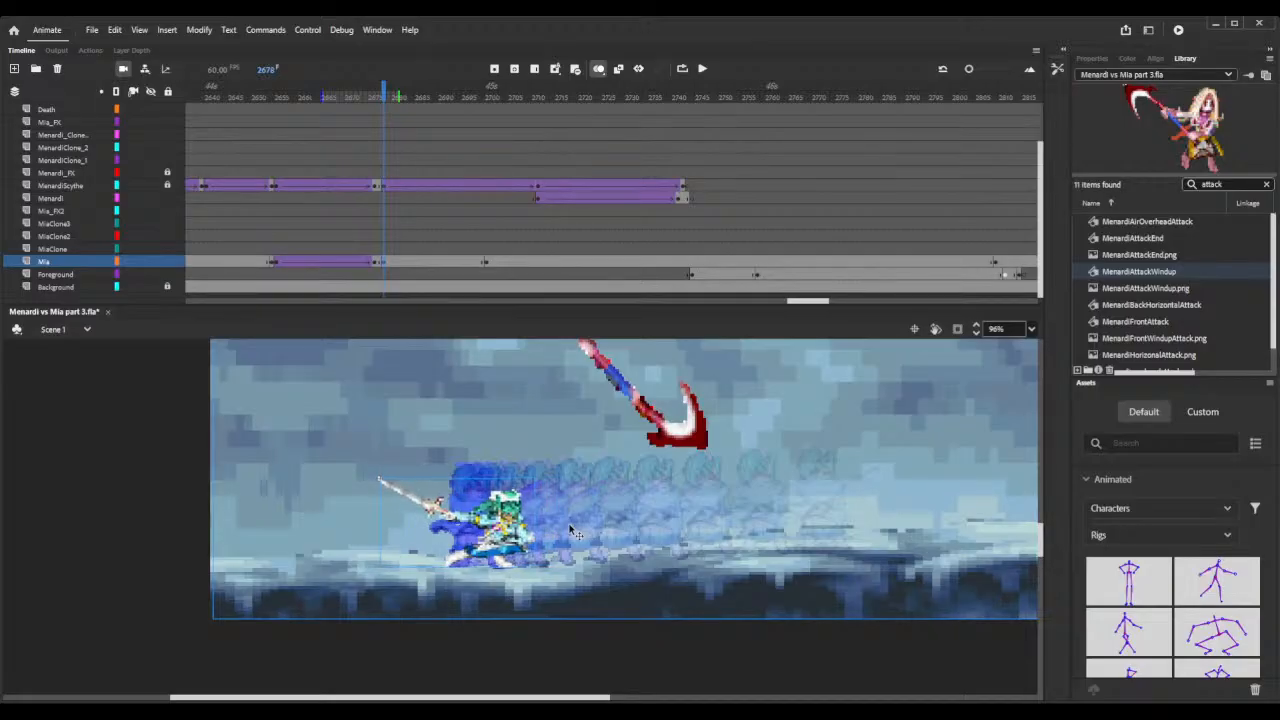
Scrub the fight up to frame 2706, play the whole animation as a test movie, and close the preview.
drag(272, 100, 517, 106)
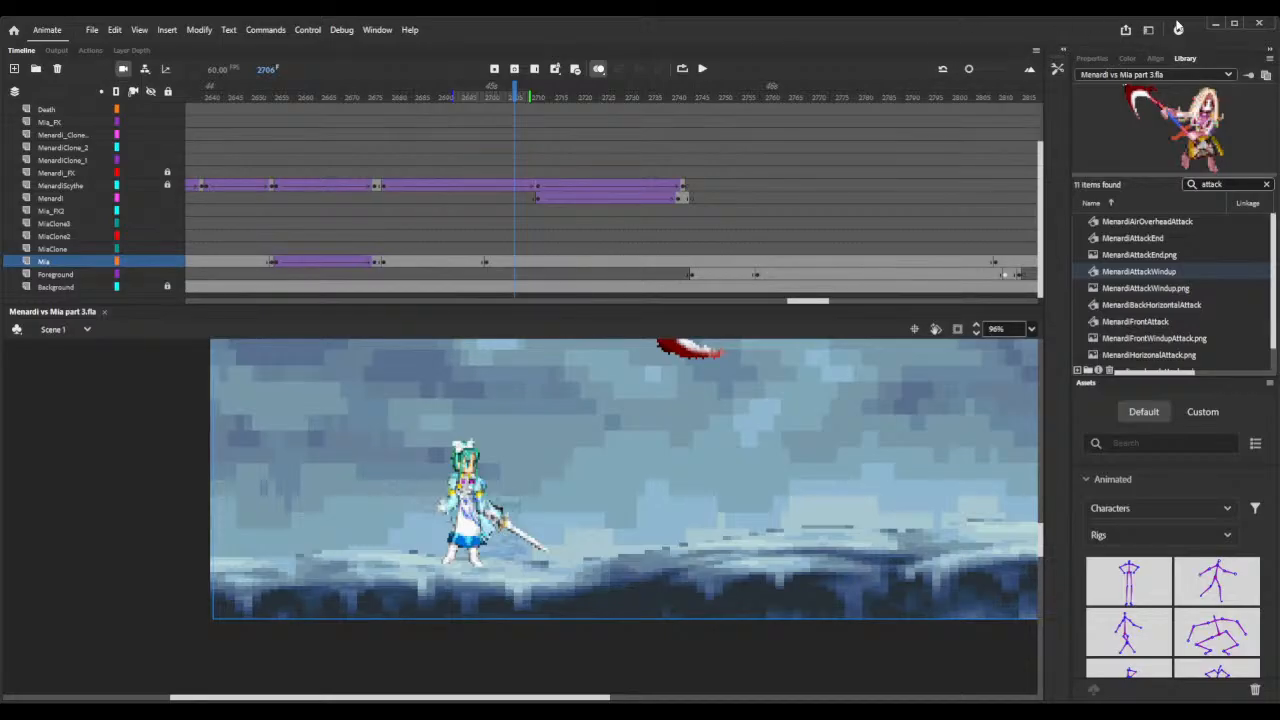
click(1179, 33)
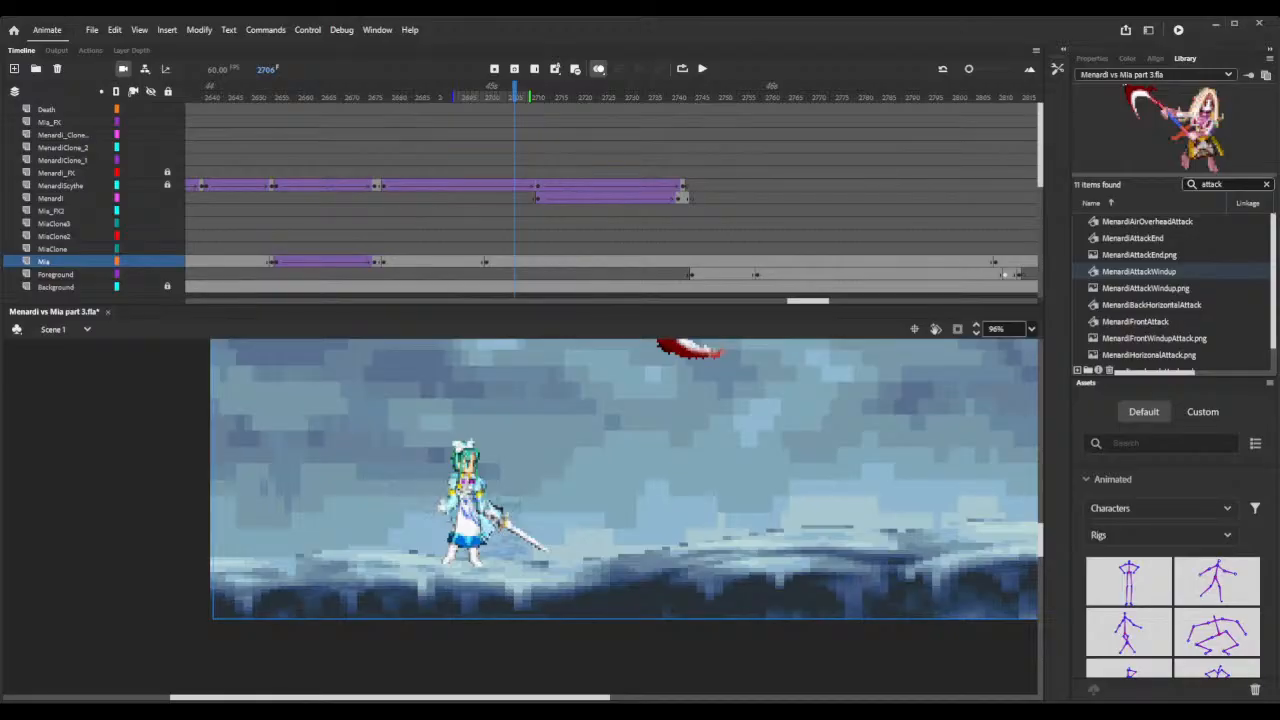
key(ctrl+Return)
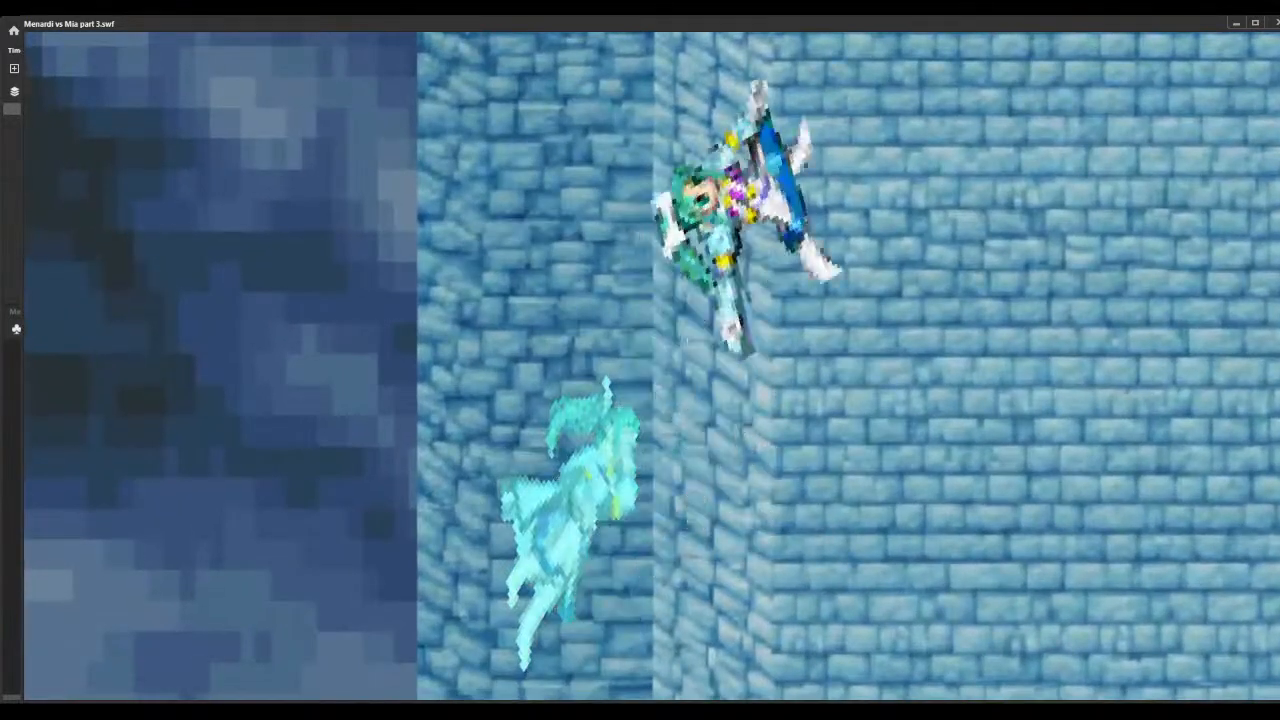
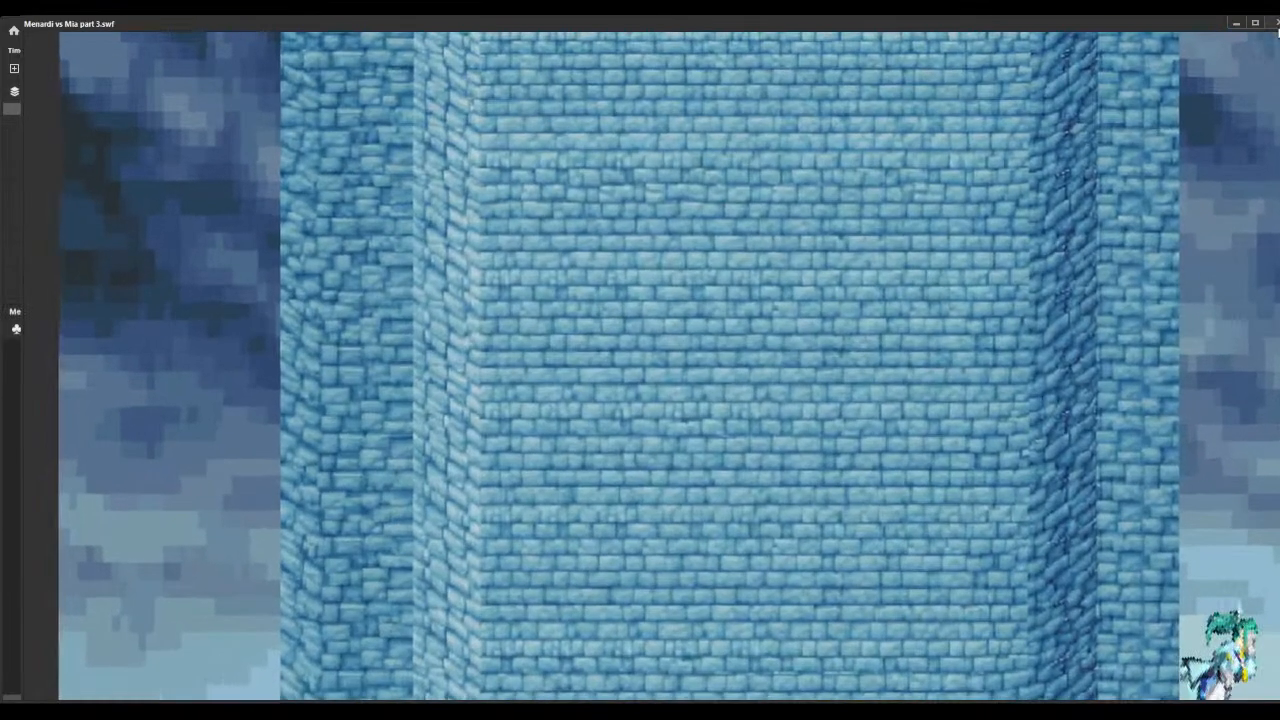
click(1276, 23)
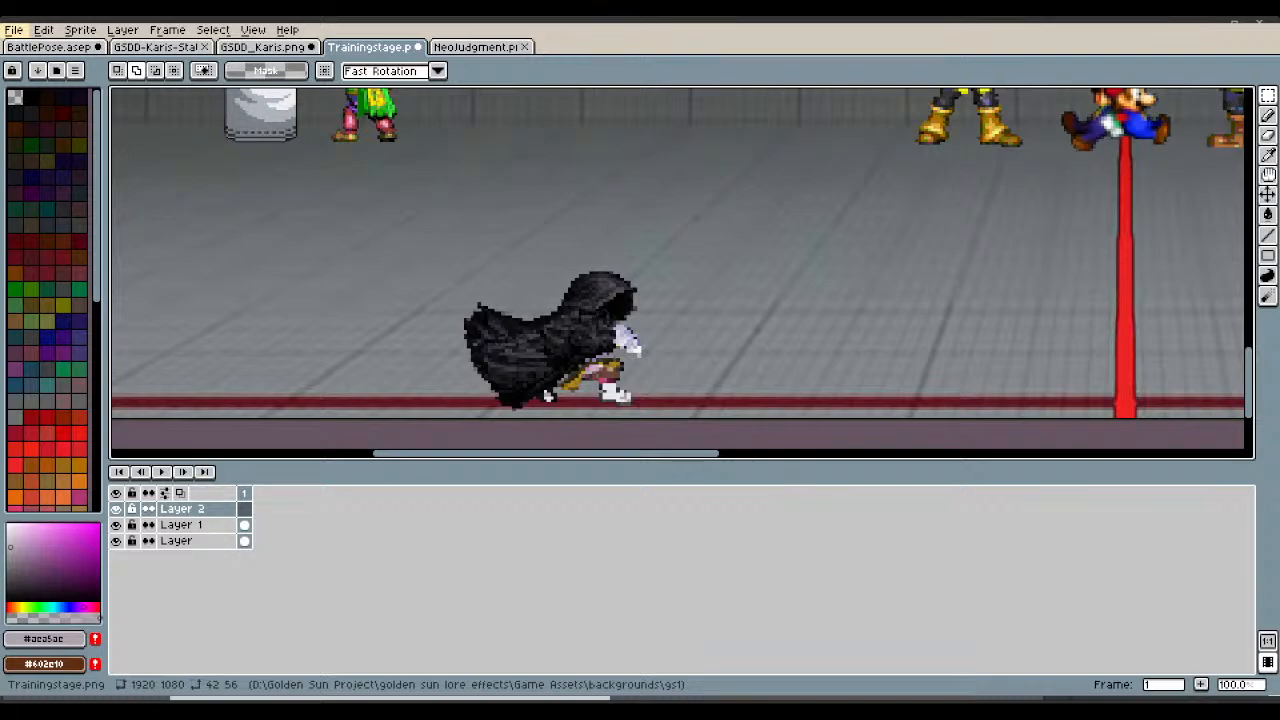
Switch to Aseprite and create a new 128 by 128 sprite.
click(14, 30)
click(32, 47)
text(128)
key(Tab)
text(128)
key(Return)
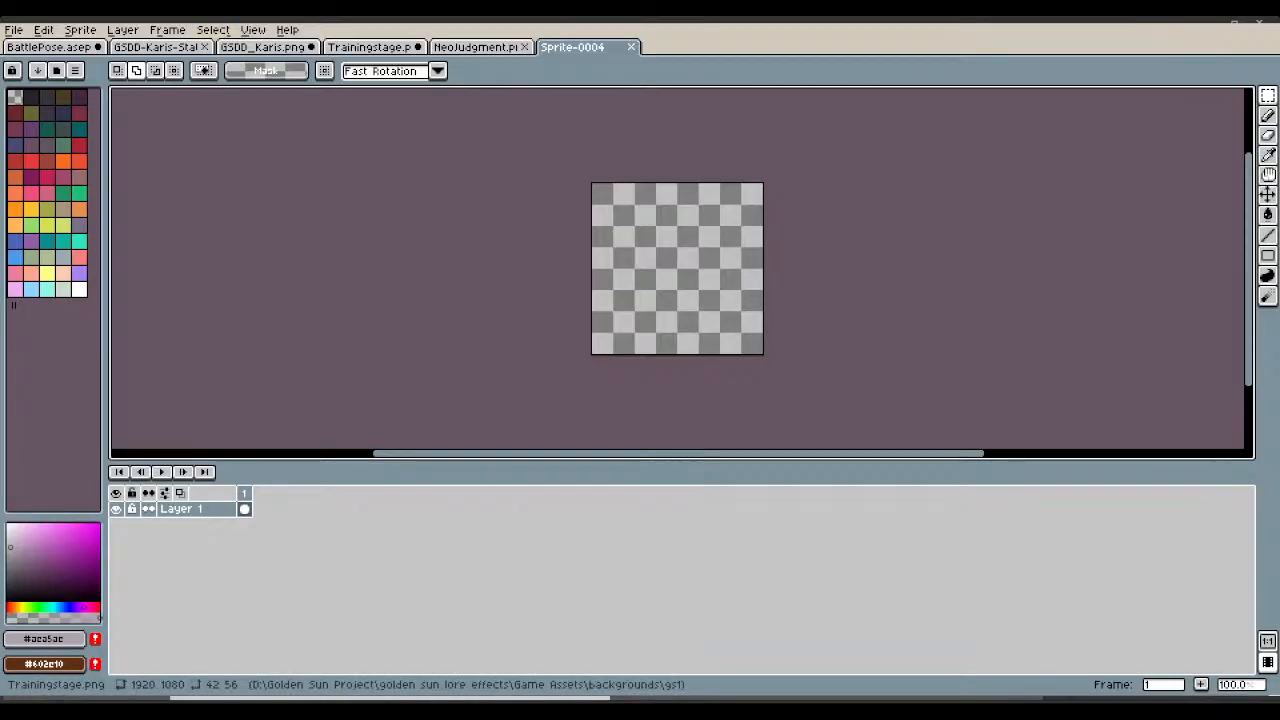
Examine the sword fighters, the two seated characters and the black-cloaked figure in the Trainingstage file up close.
click(369, 47)
scroll(631, 261, down, 2)
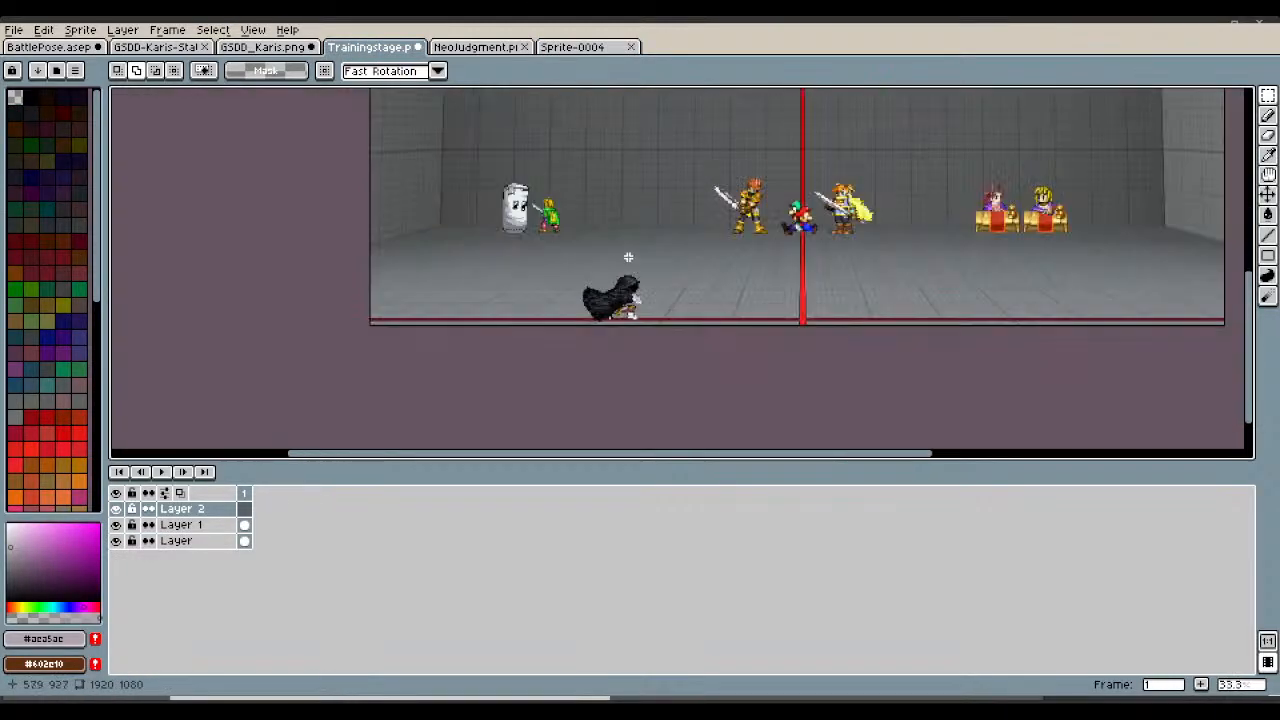
scroll(780, 206, up, 3)
scroll(783, 220, down, 2)
scroll(785, 228, up, 2)
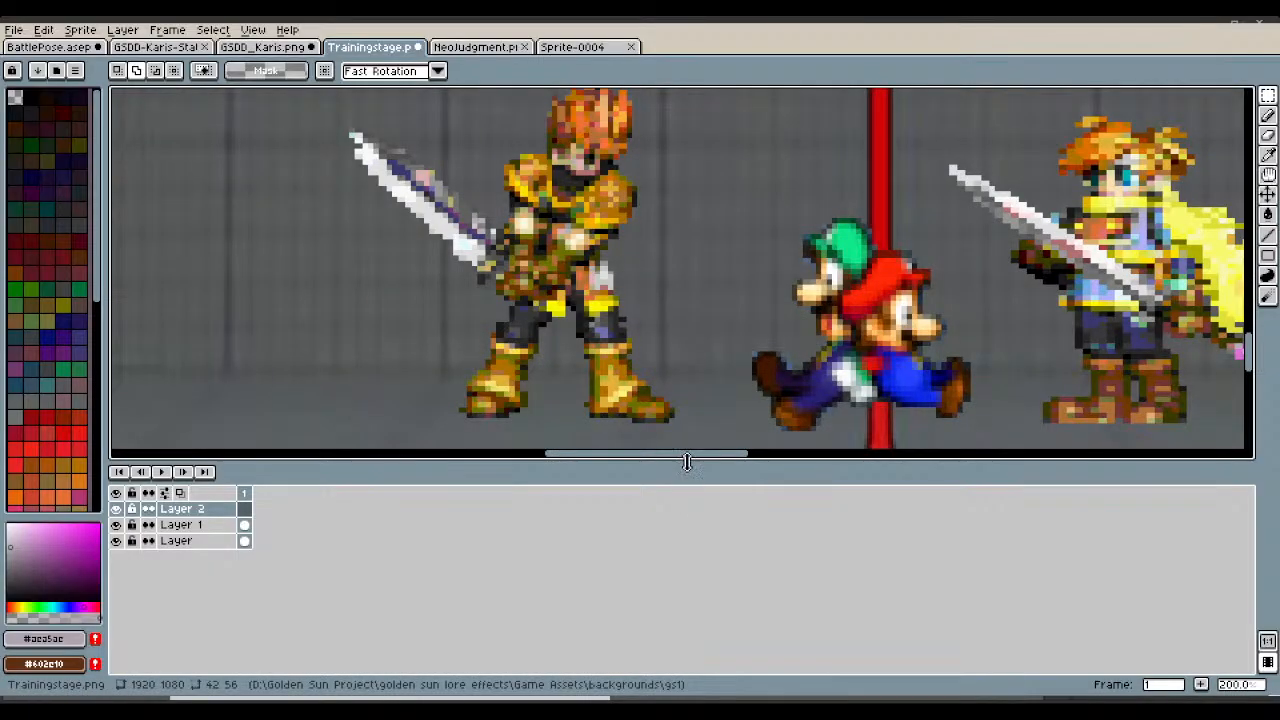
drag(740, 462, 973, 463)
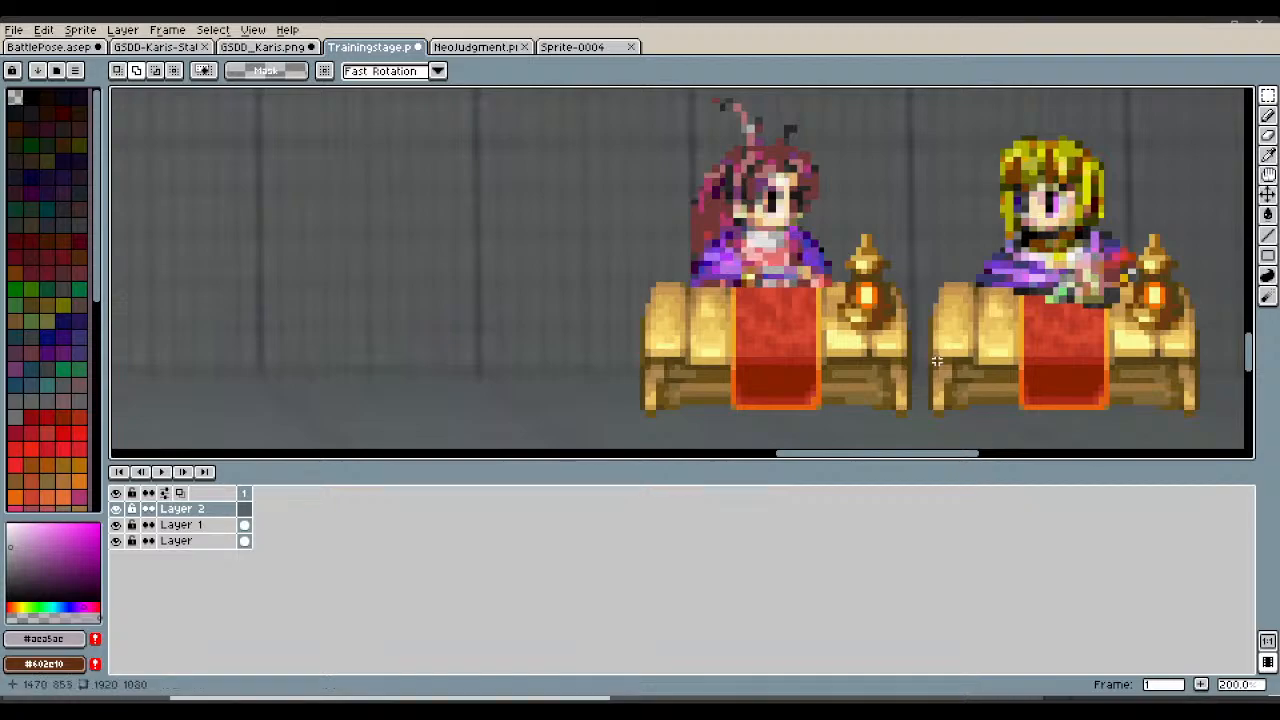
scroll(782, 260, up, 2)
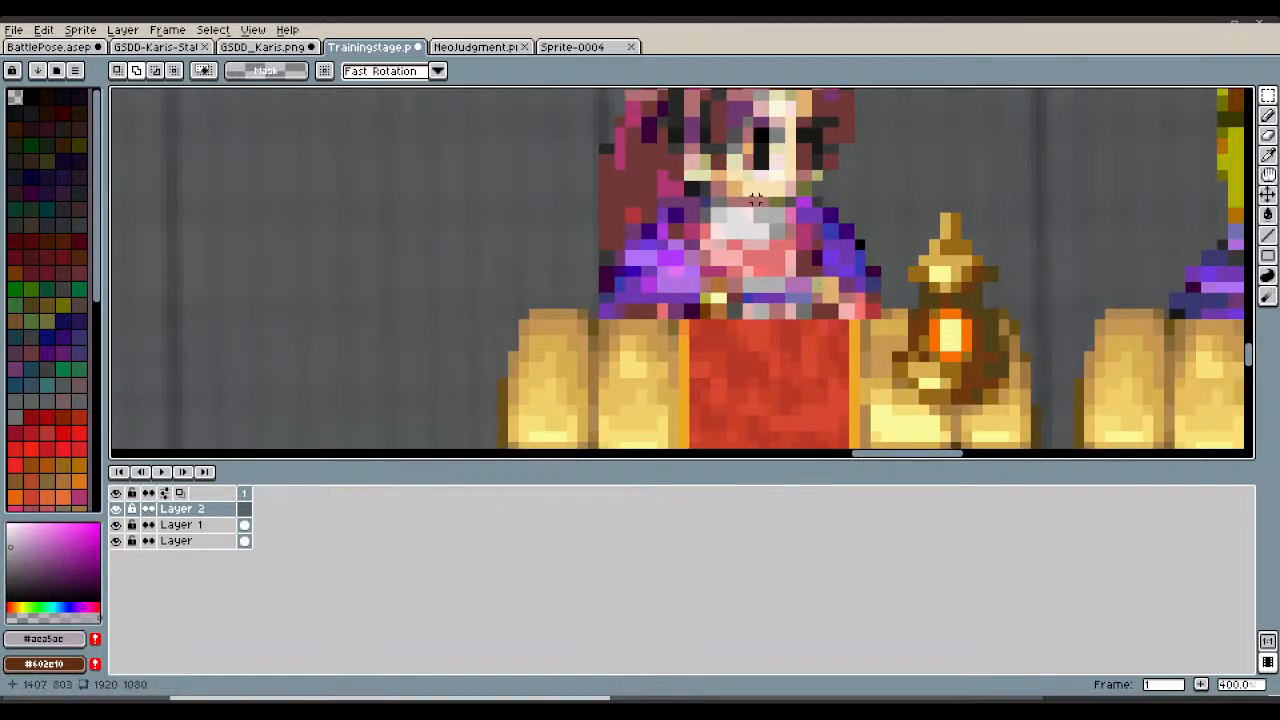
scroll(755, 198, up, 1)
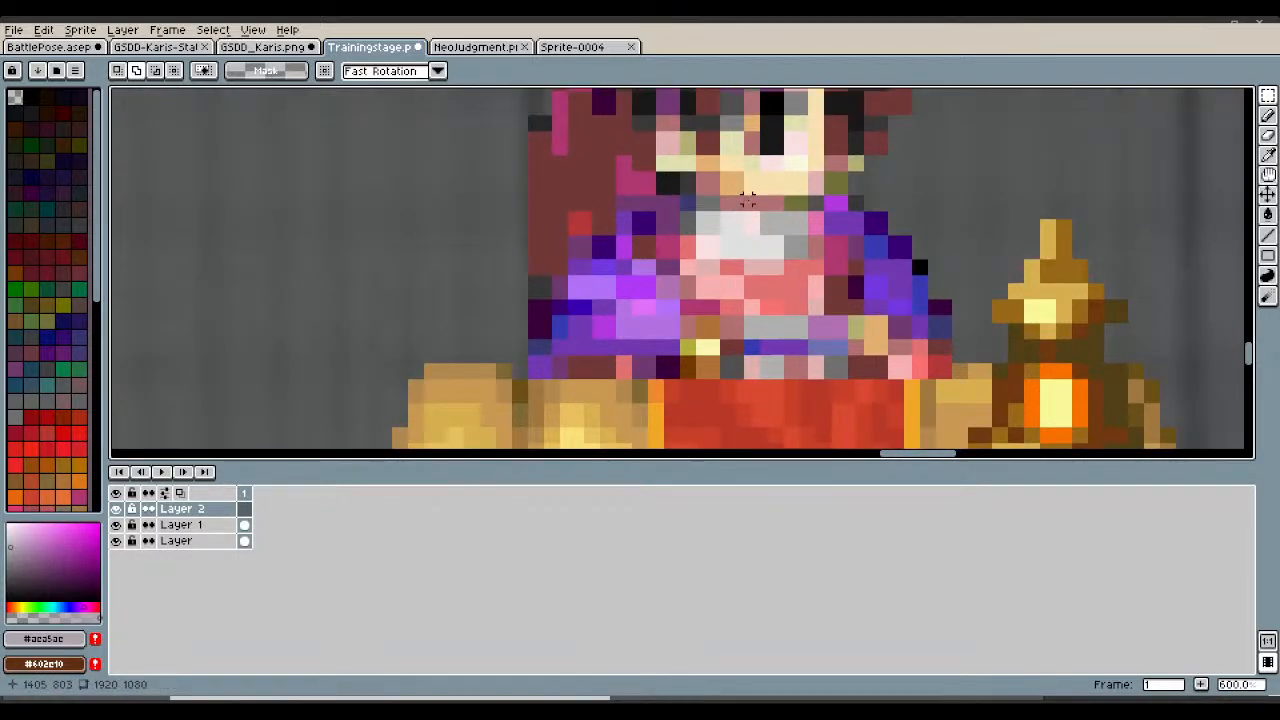
scroll(748, 198, down, 1)
scroll(742, 170, down, 1)
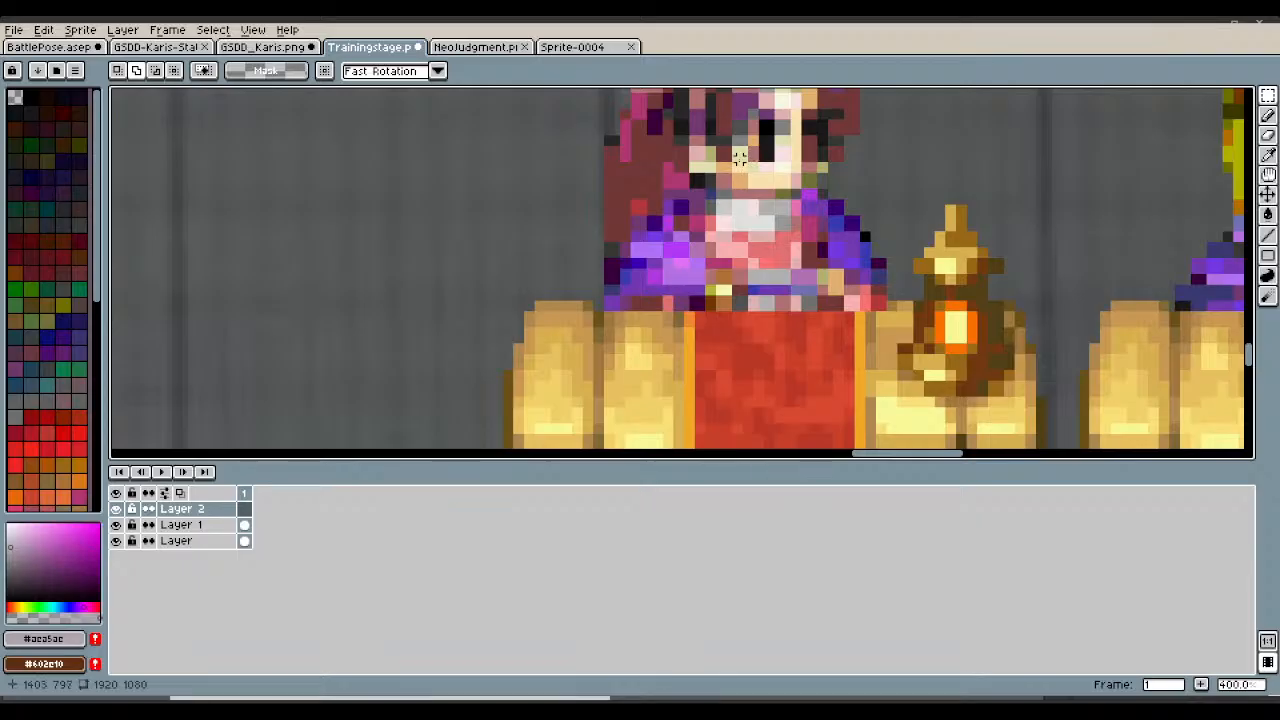
scroll(739, 158, down, 1)
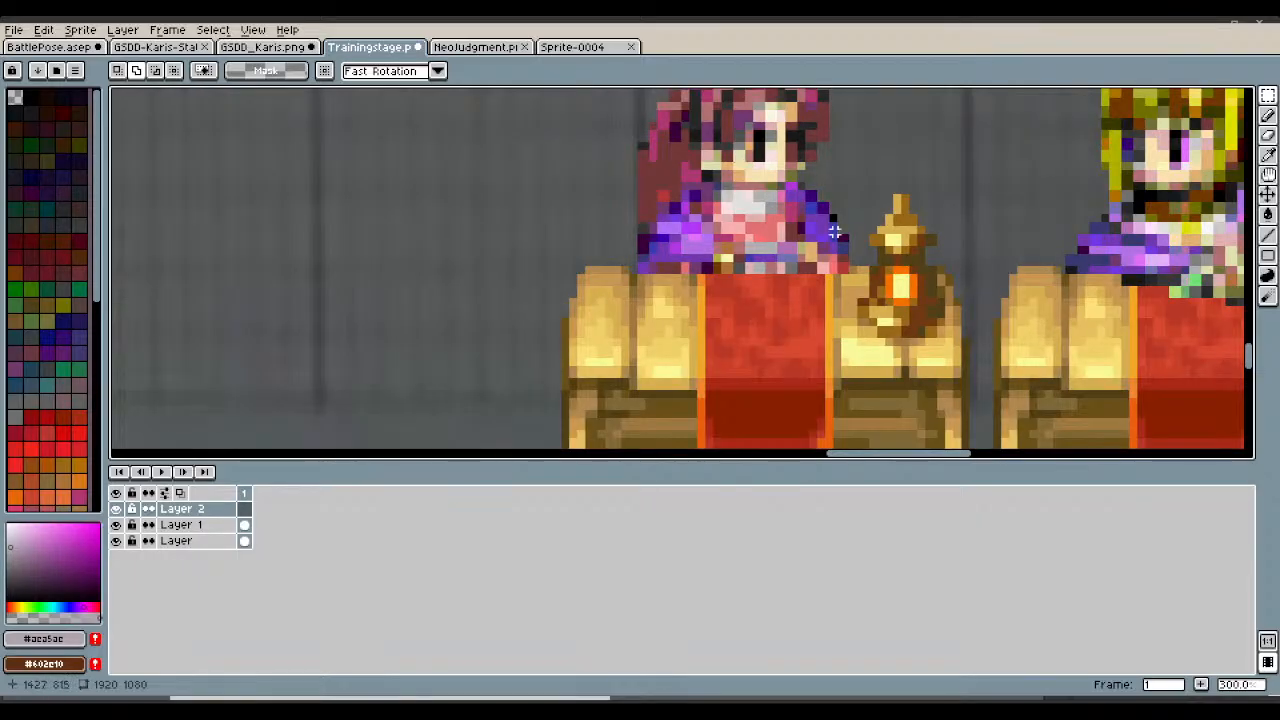
drag(889, 453, 971, 462)
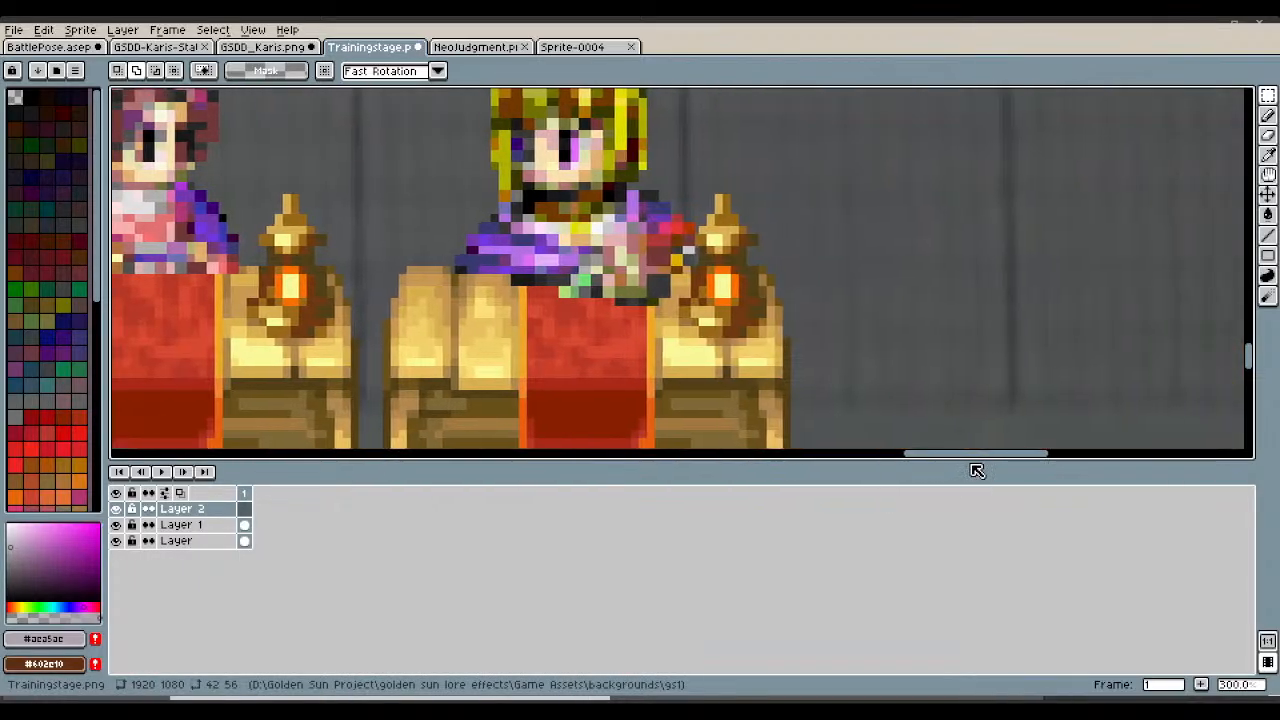
scroll(497, 158, up, 1)
scroll(497, 158, up, 1)
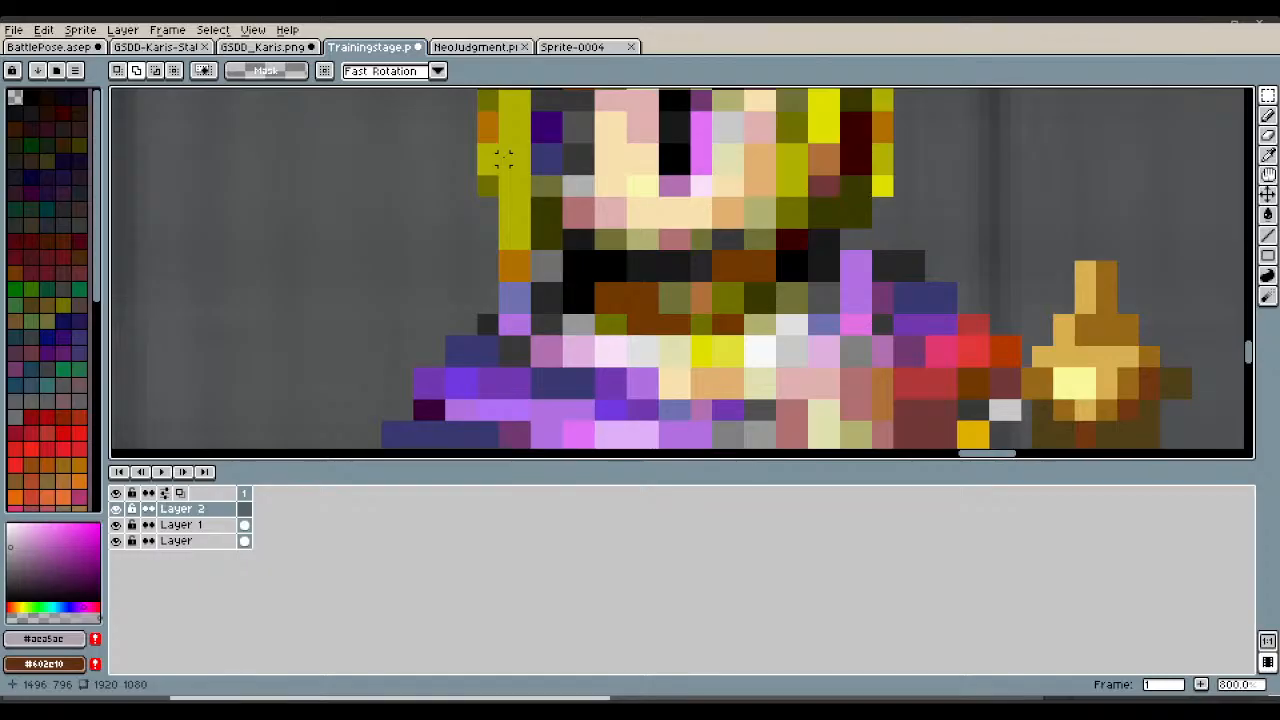
scroll(530, 180, down, 8)
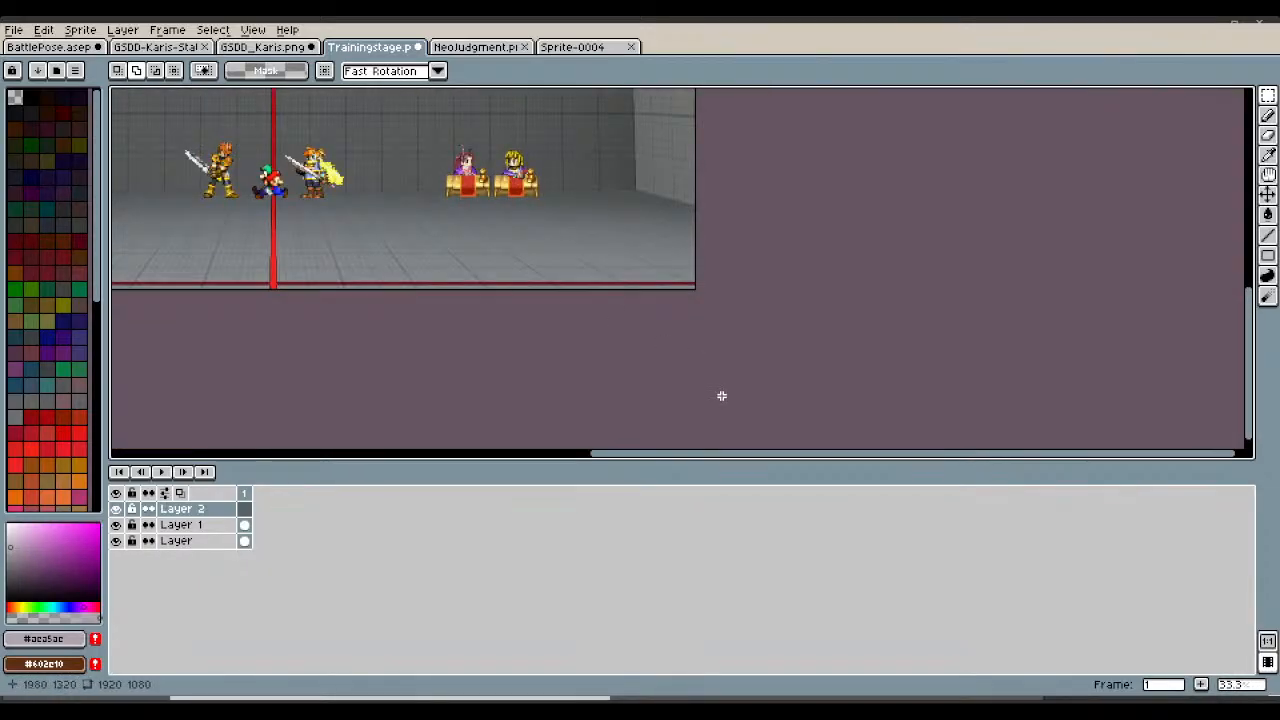
drag(705, 461, 453, 445)
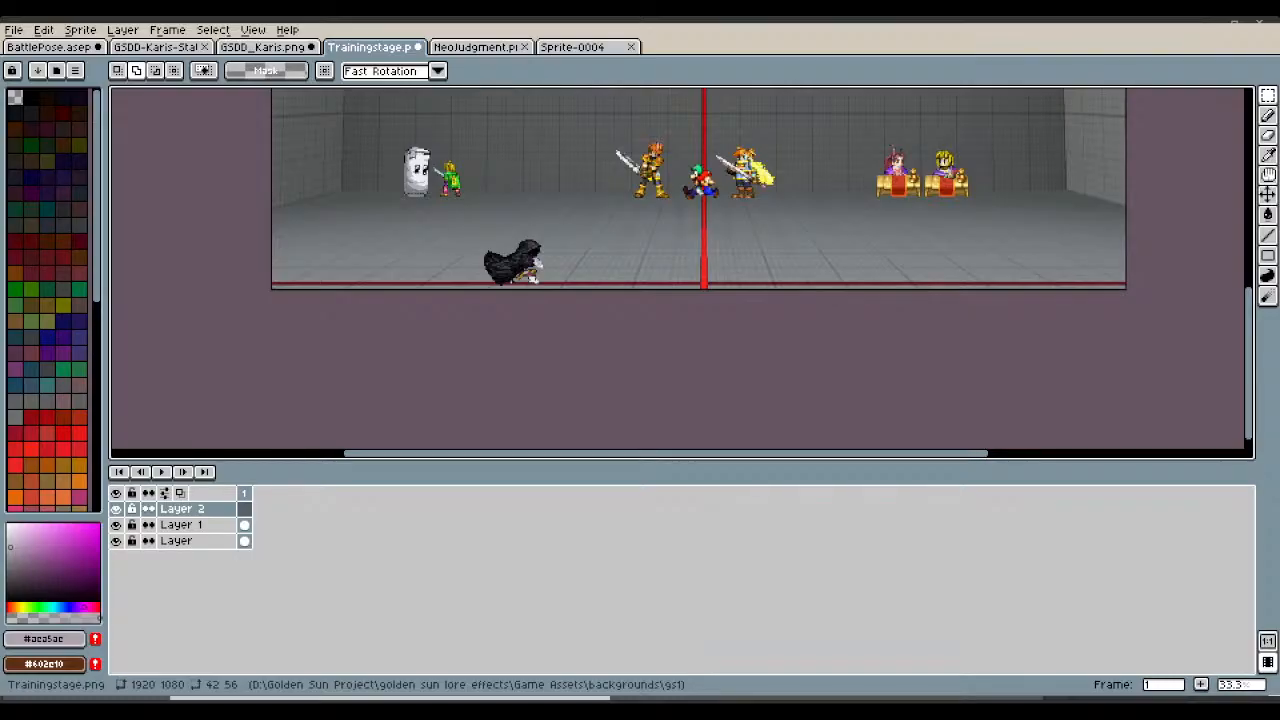
scroll(520, 262, up, 3)
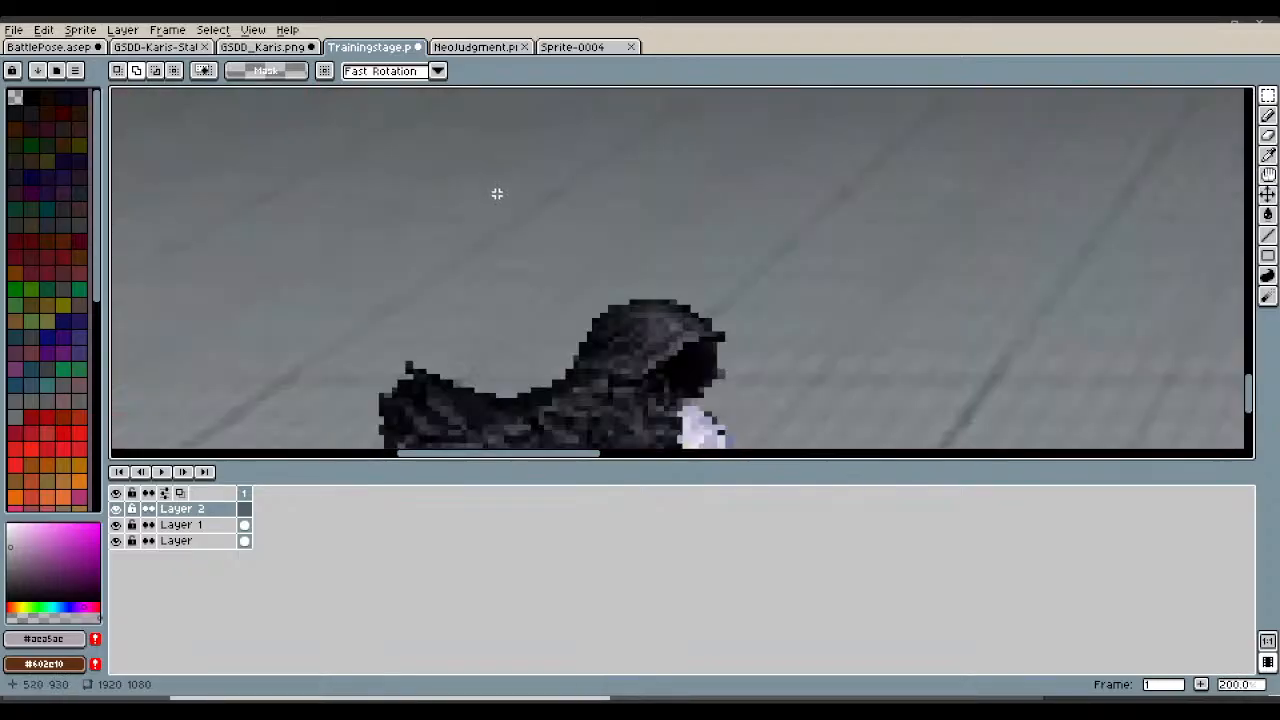
scroll(672, 421, down, 2)
scroll(674, 428, up, 2)
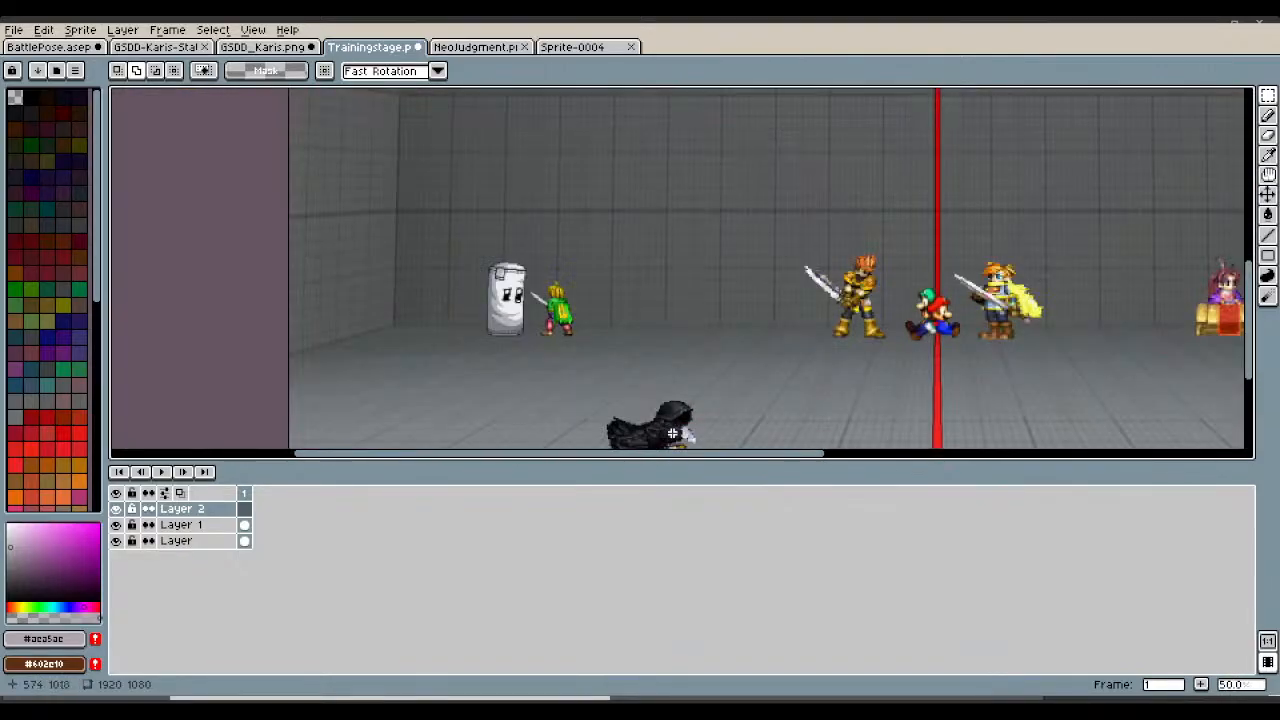
scroll(988, 344, down, 3)
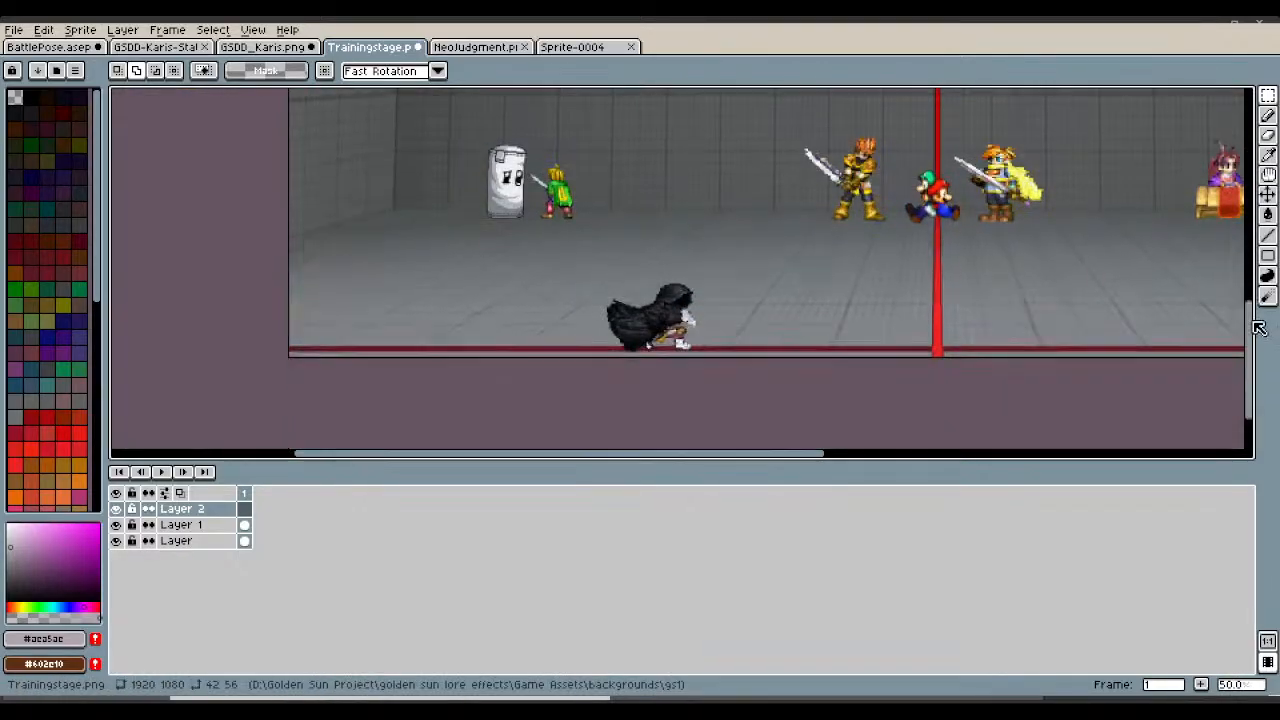
scroll(988, 344, up, 1)
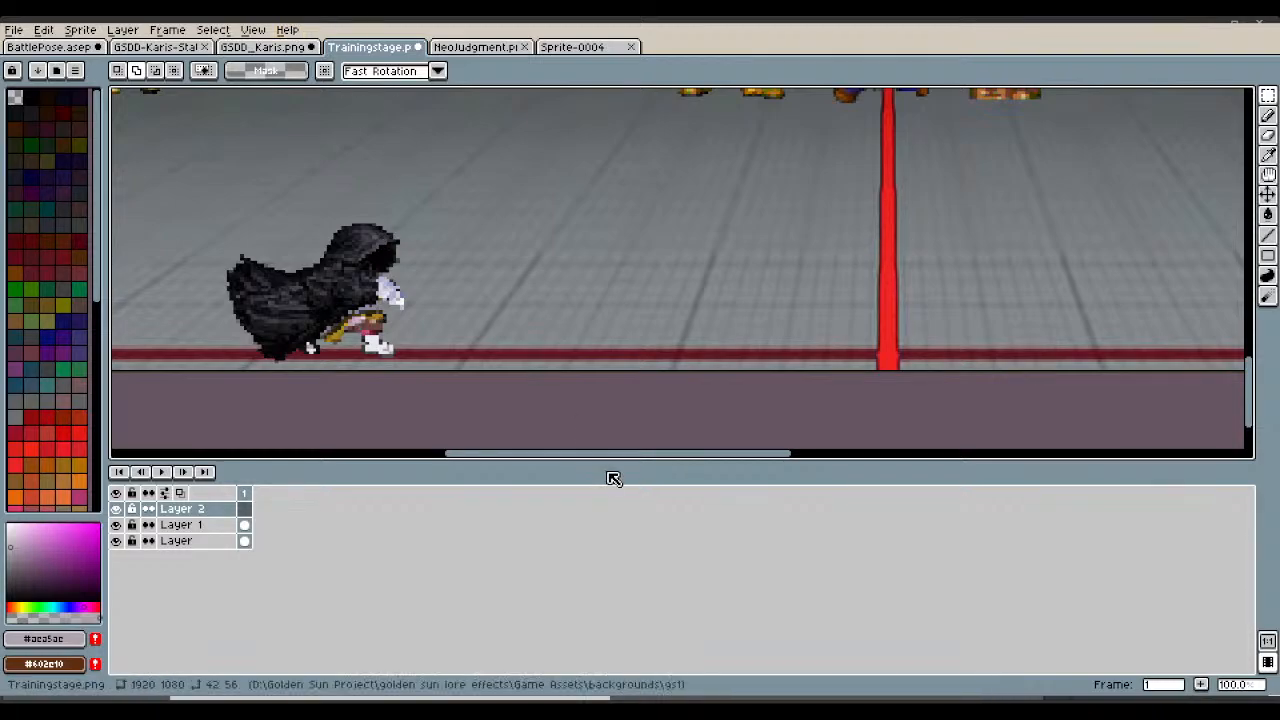
Open Crouching1.PNG and flip the character in frame 1 horizontally.
click(594, 48)
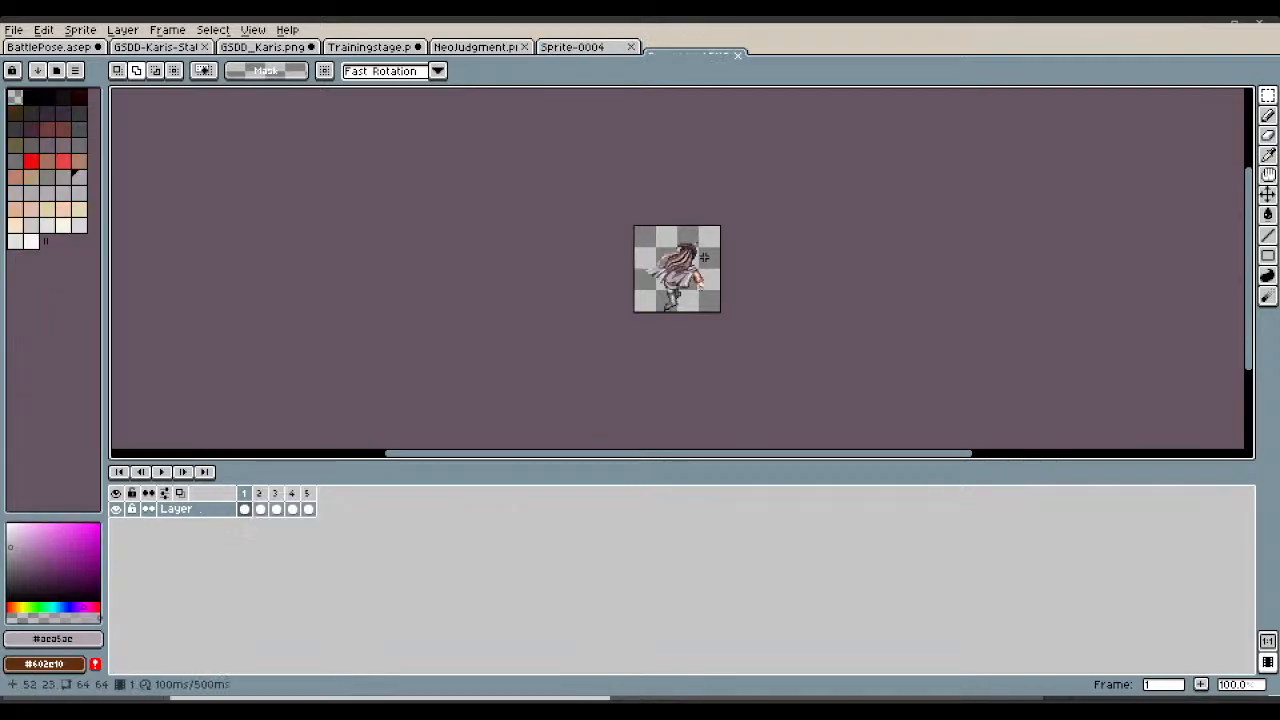
scroll(662, 268, up, 1)
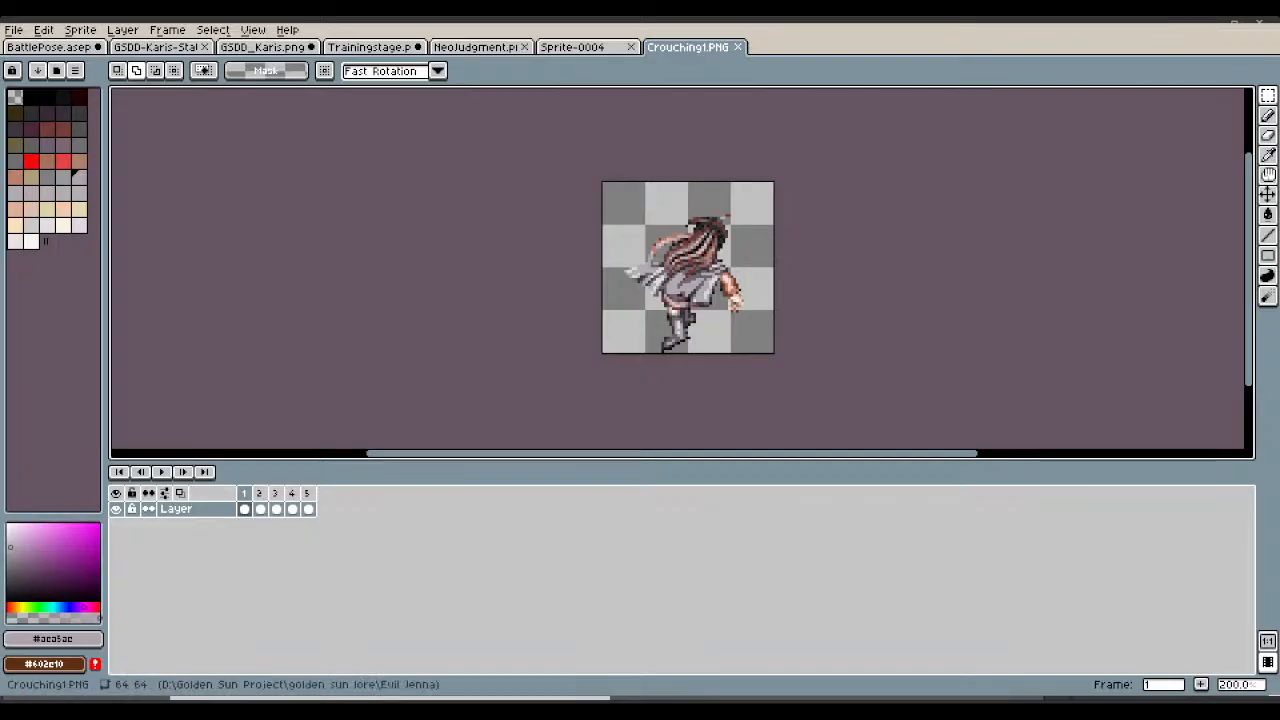
key(shift+h)
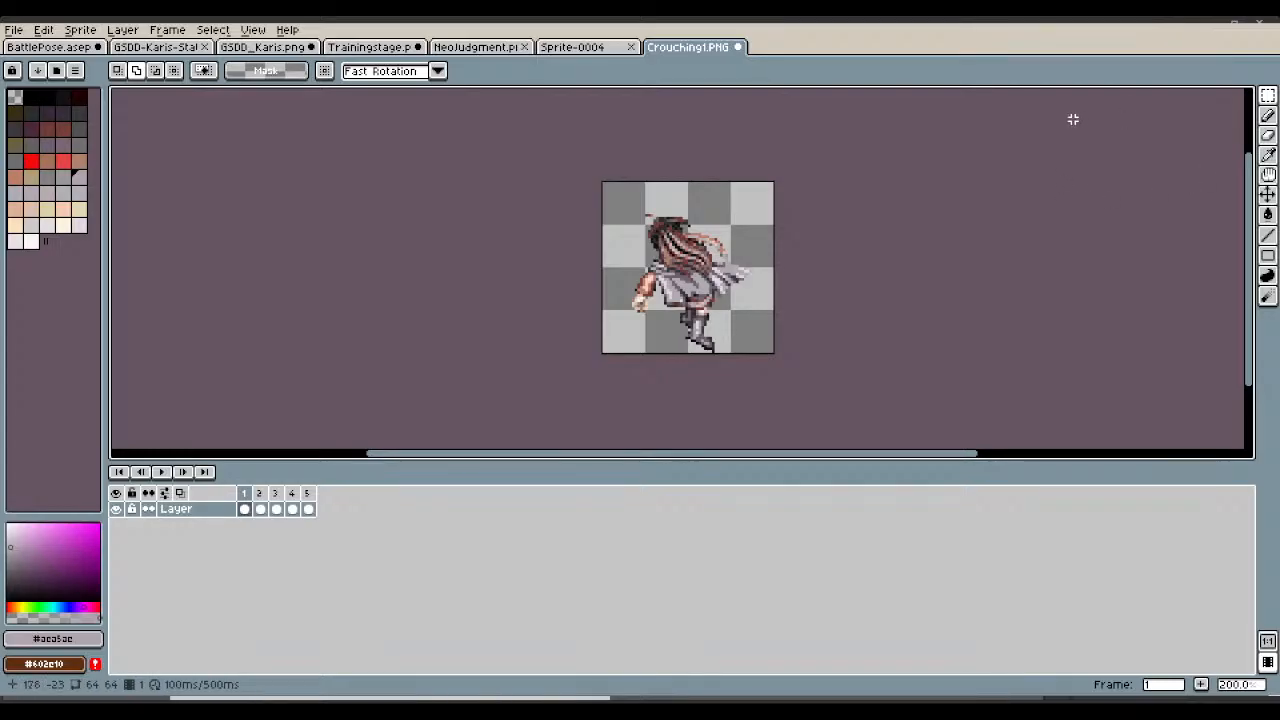
Copy the flipped character from frame 1 of Crouching1.PNG into Sprite-0004 and place it near the canvas center at 25, 46.
mouse_move(244, 493)
mouse_down()
mouse_move(303, 497)
mouse_move(251, 497)
mouse_up()
scroll(716, 265, up, 1)
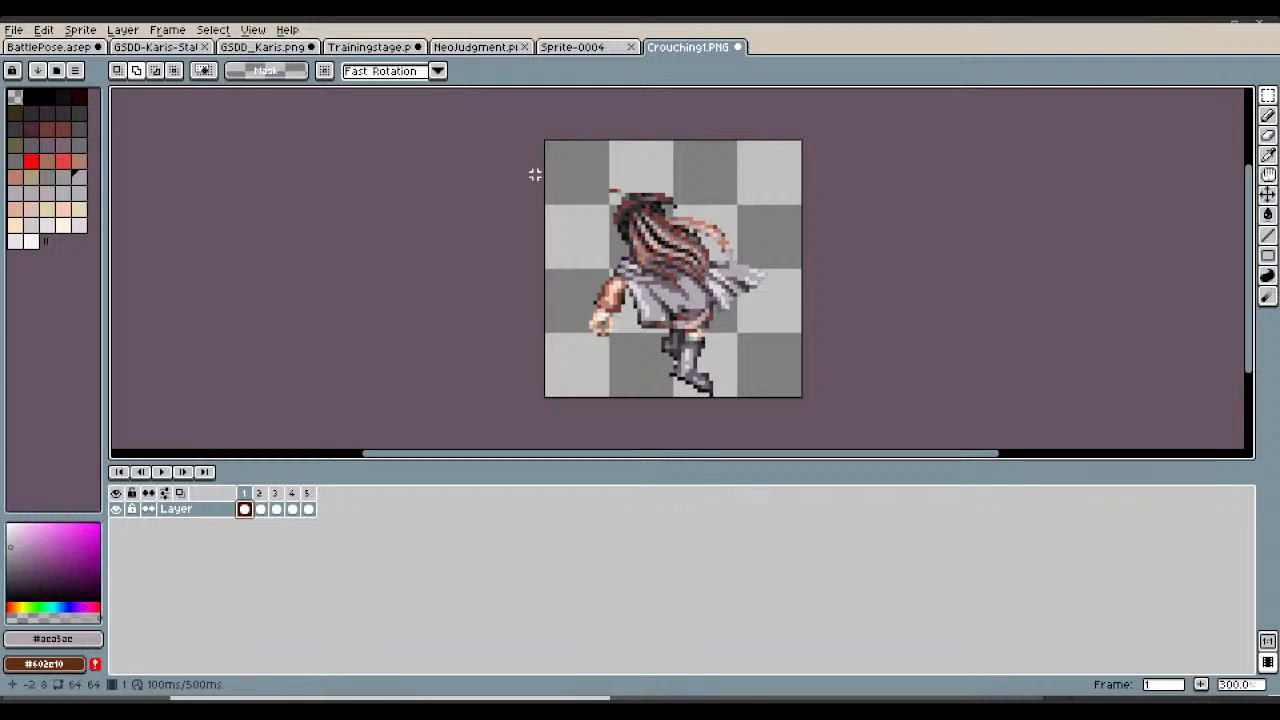
drag(540, 176, 794, 398)
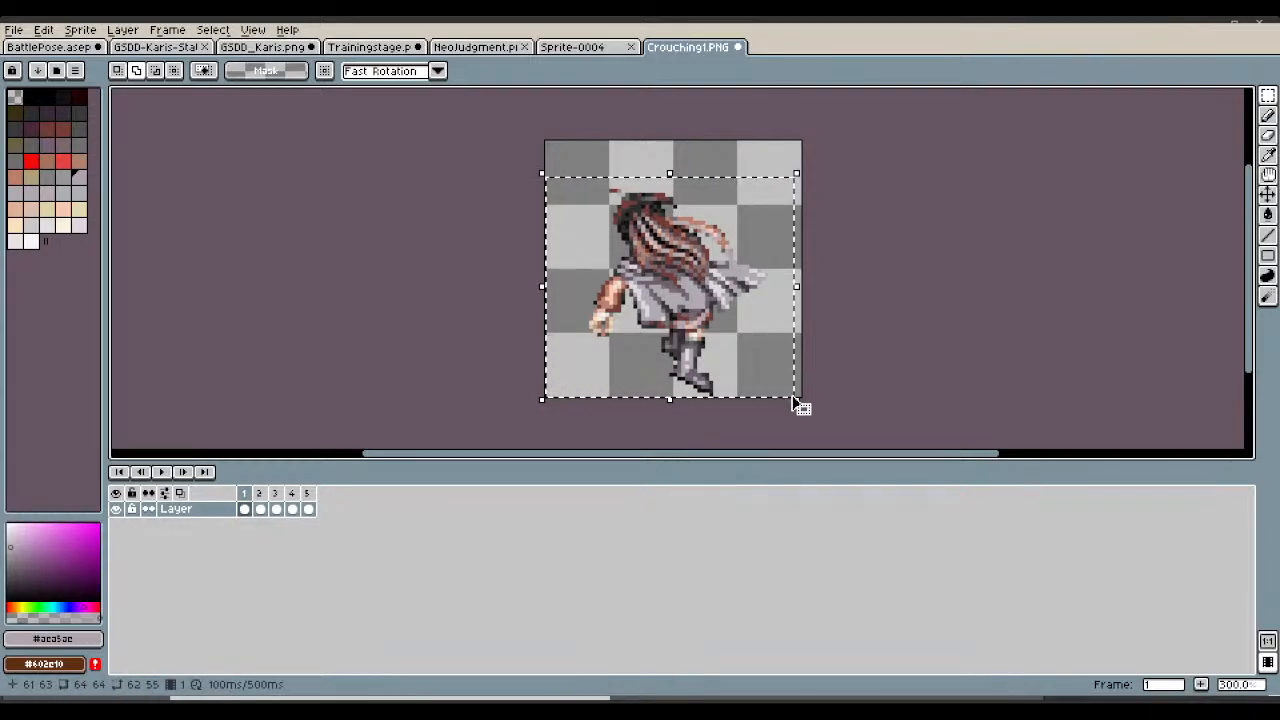
click(566, 48)
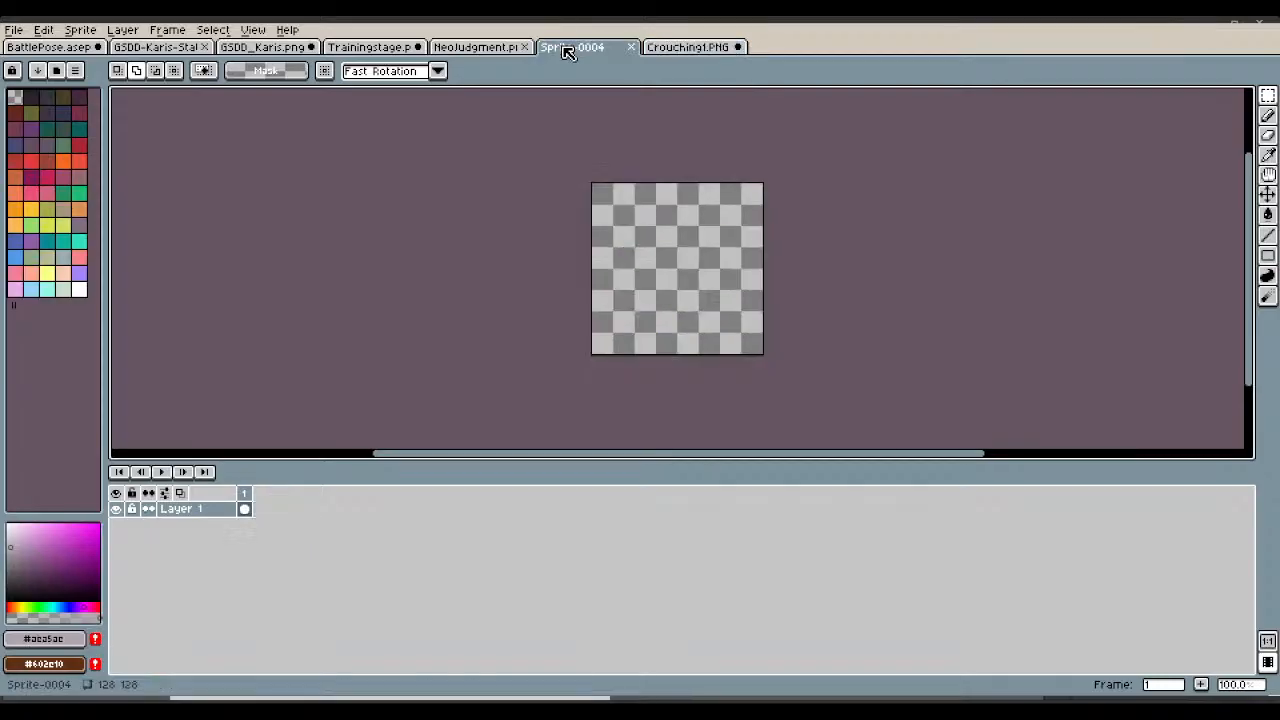
key(ctrl+v)
scroll(704, 290, up, 1)
drag(643, 197, 709, 299)
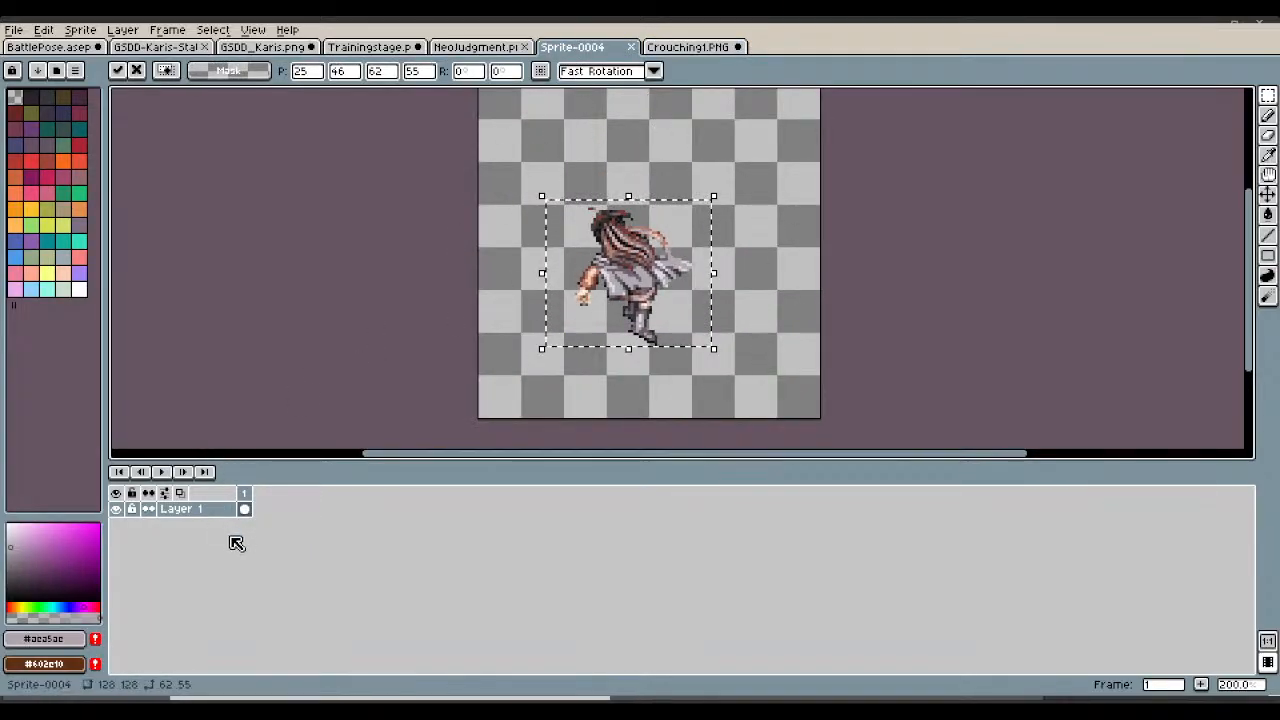
Rename the character's layer in Sprite-0004 to Body.
double_click(209, 514)
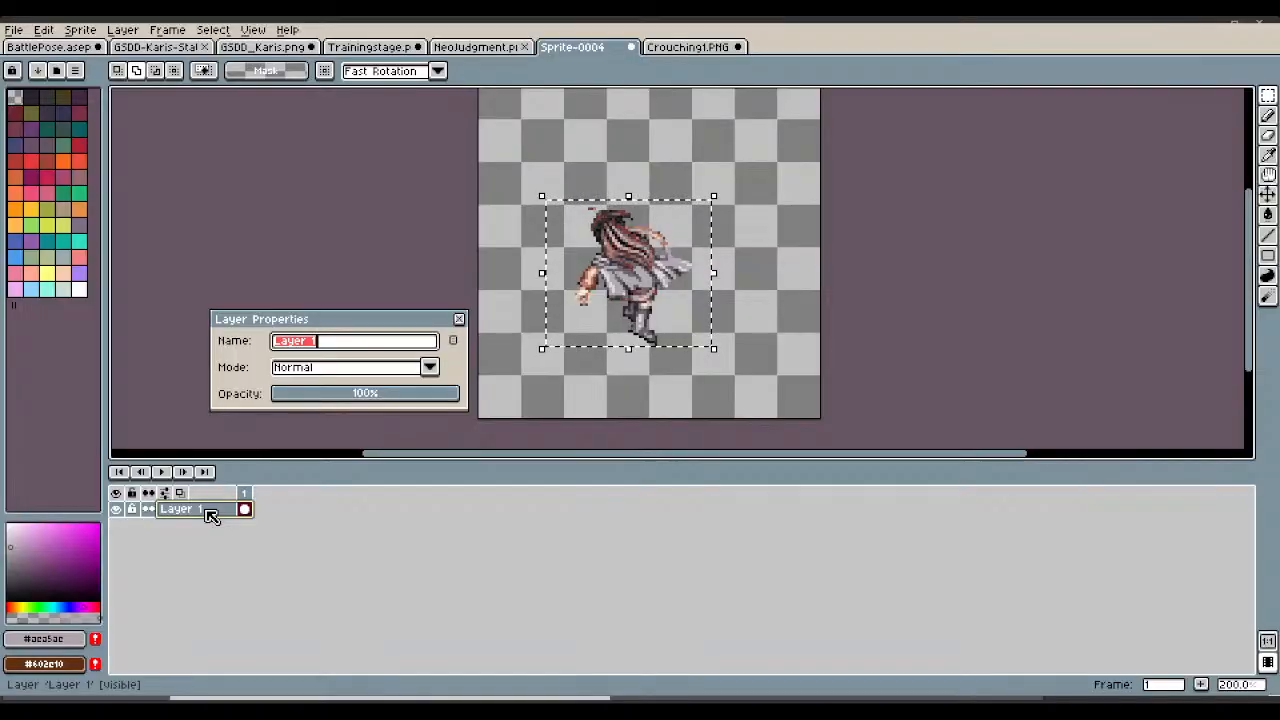
text(Body)
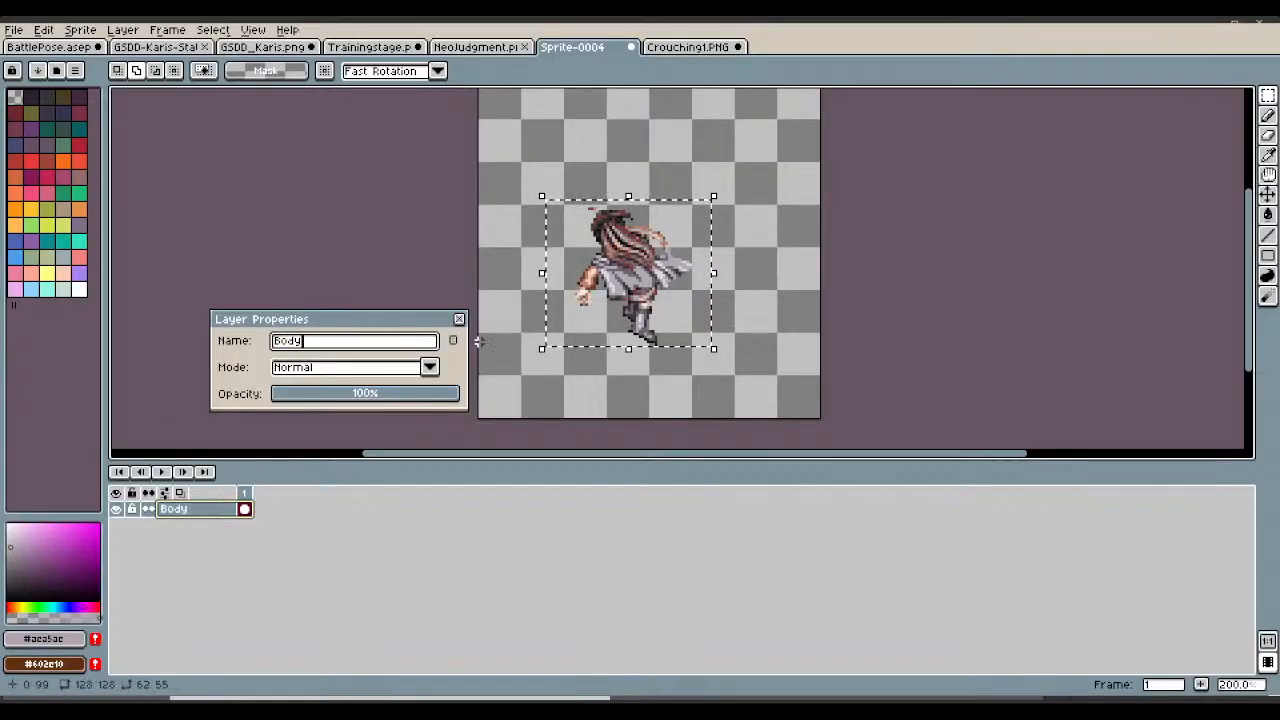
Close the Body layer's properties, open ActualMugSHot.png and inspect the portrait up close.
click(459, 318)
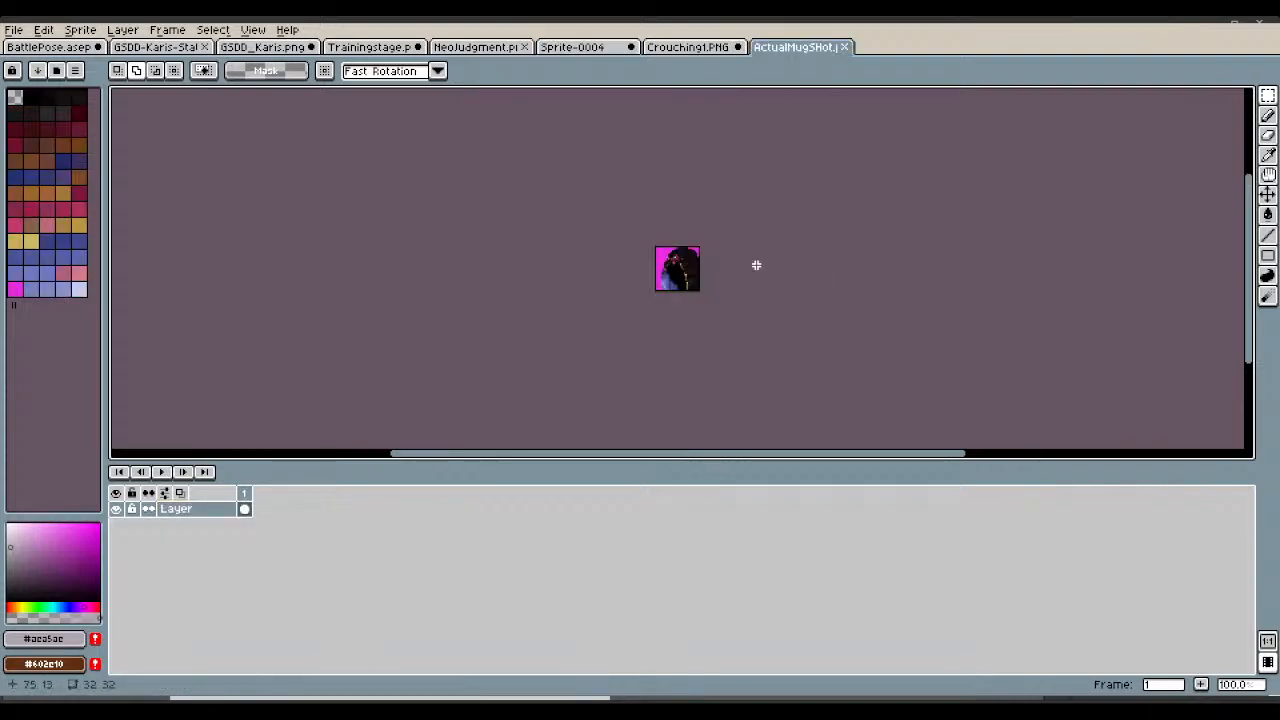
scroll(660, 258, up, 4)
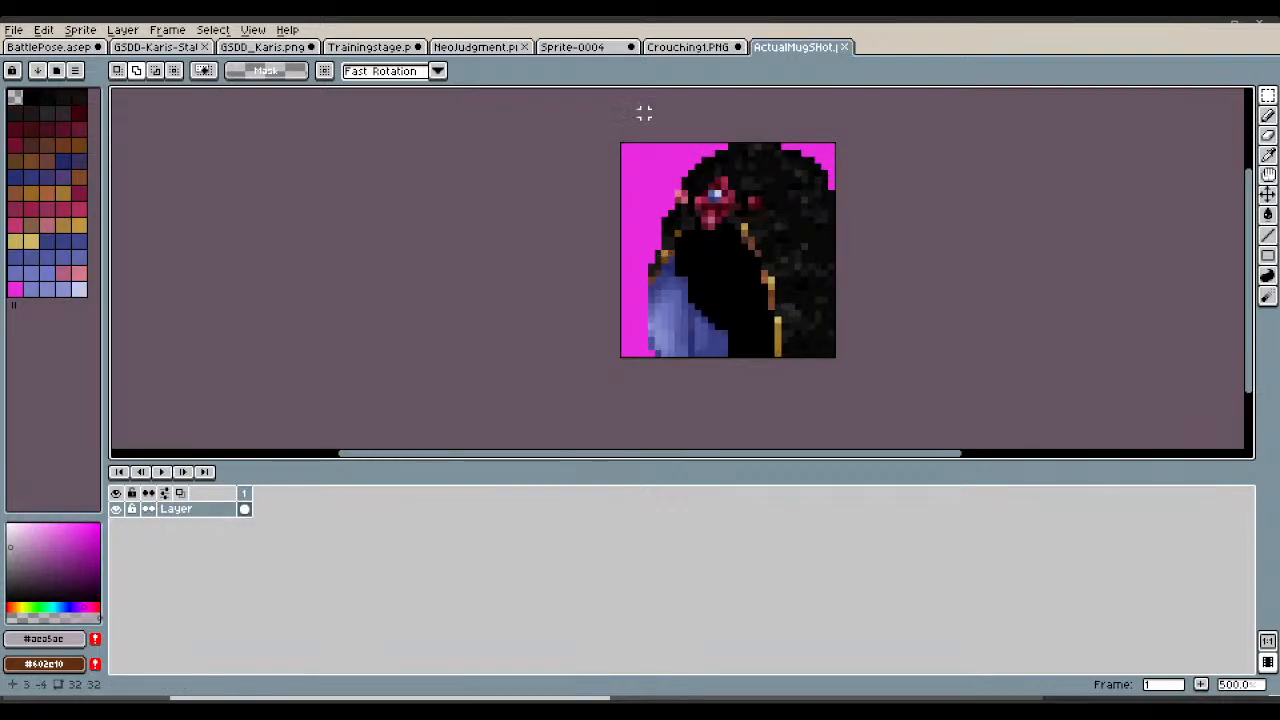
scroll(662, 237, down, 2)
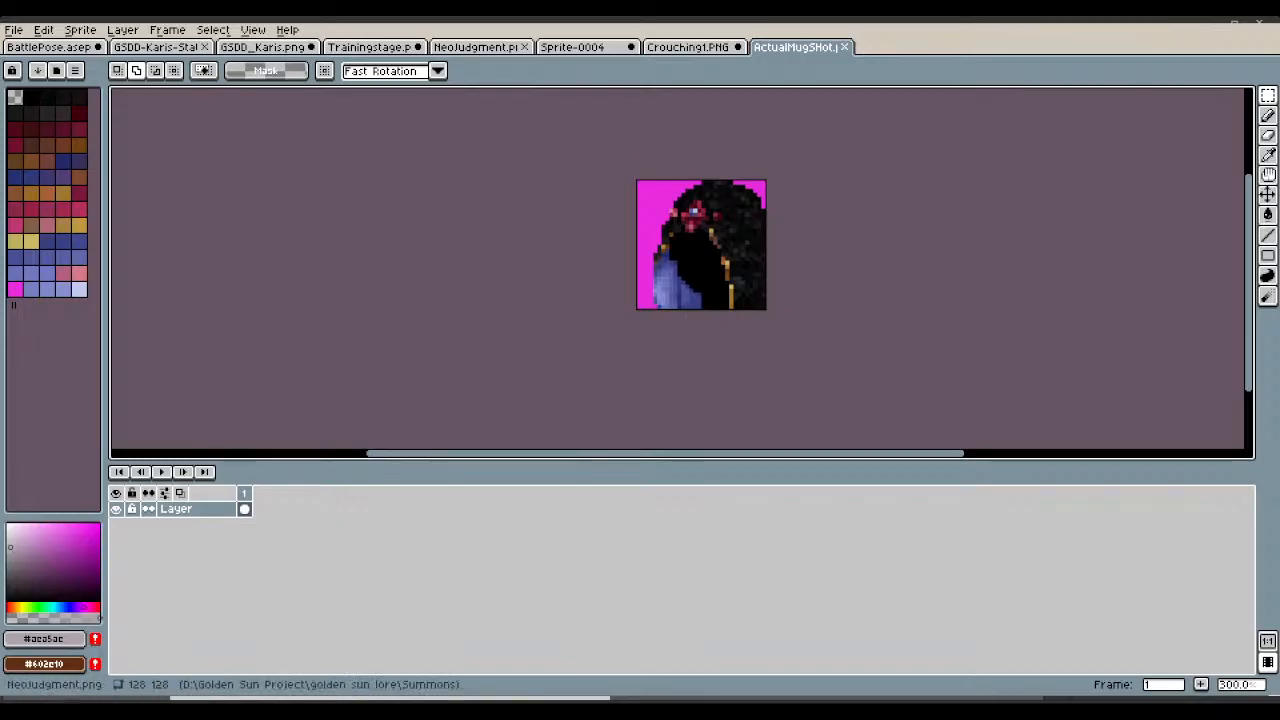
Sample the light green #9fb965 from the character's hair in GSDD-Karis-Status.png.
click(262, 47)
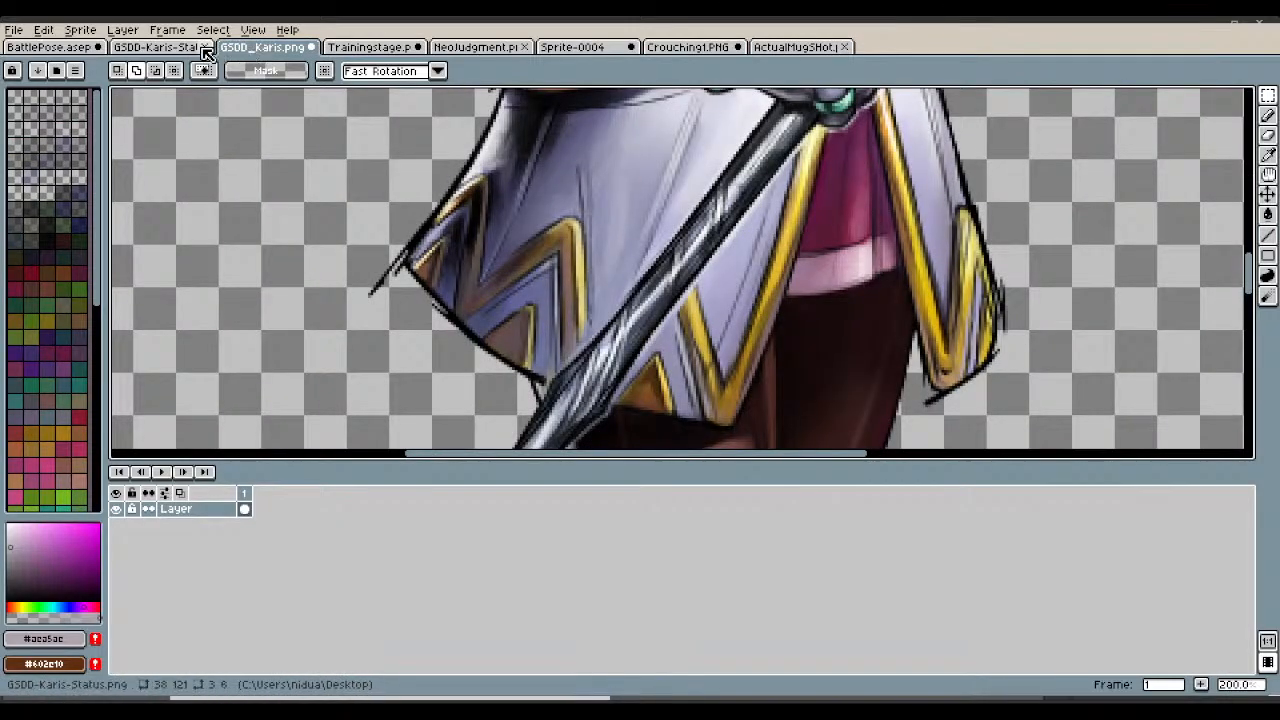
click(160, 47)
scroll(925, 181, down, 1)
scroll(905, 162, up, 3)
scroll(885, 145, down, 2)
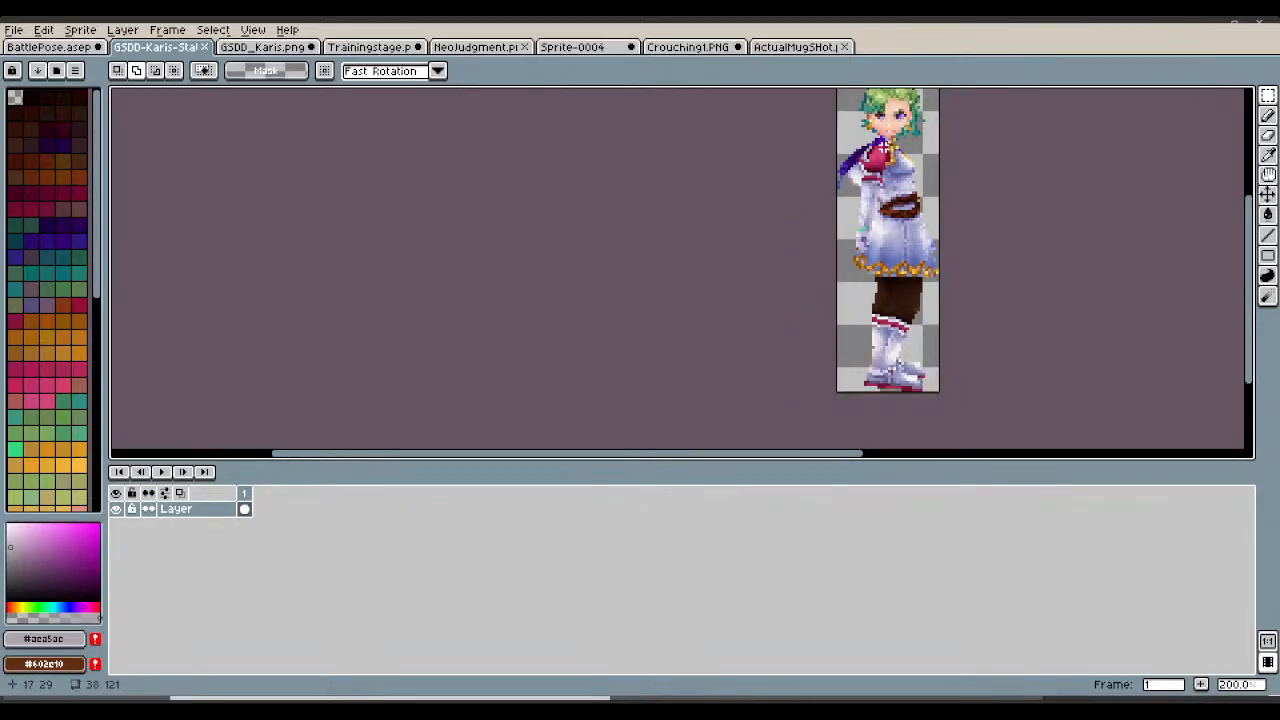
scroll(885, 147, up, 2)
scroll(885, 147, down, 2)
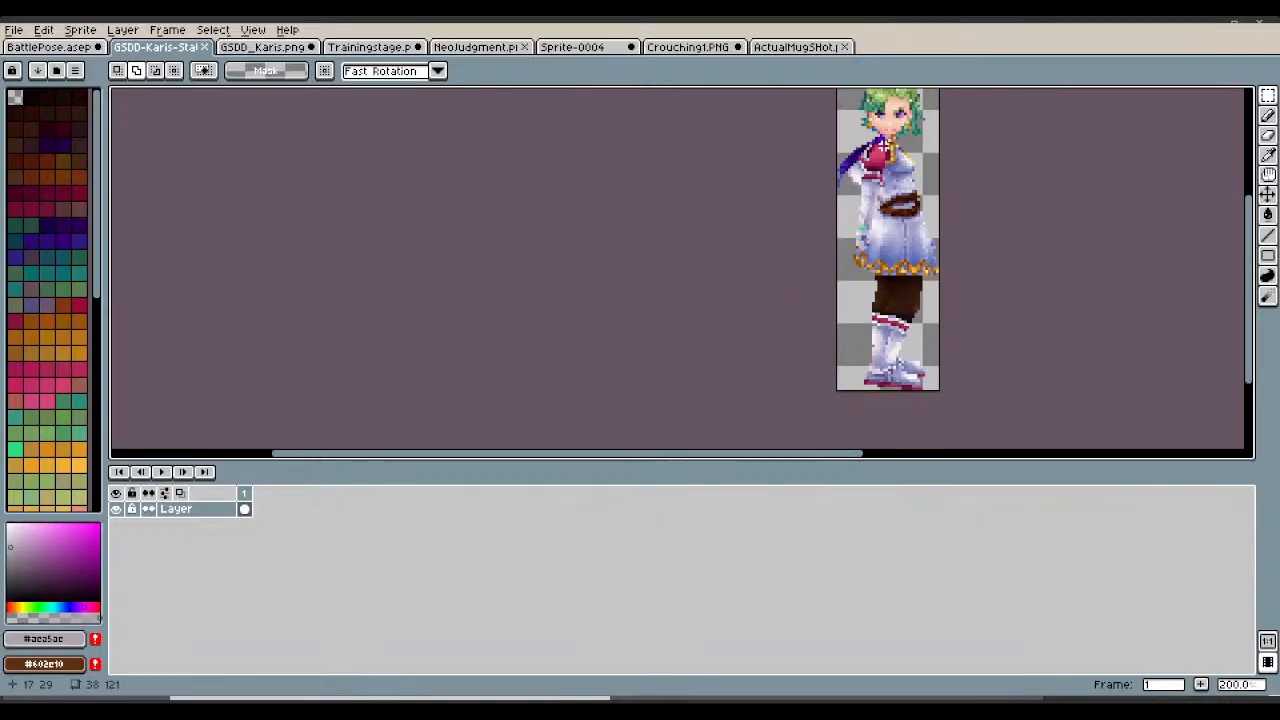
drag(1252, 254, 1253, 251)
scroll(862, 108, up, 4)
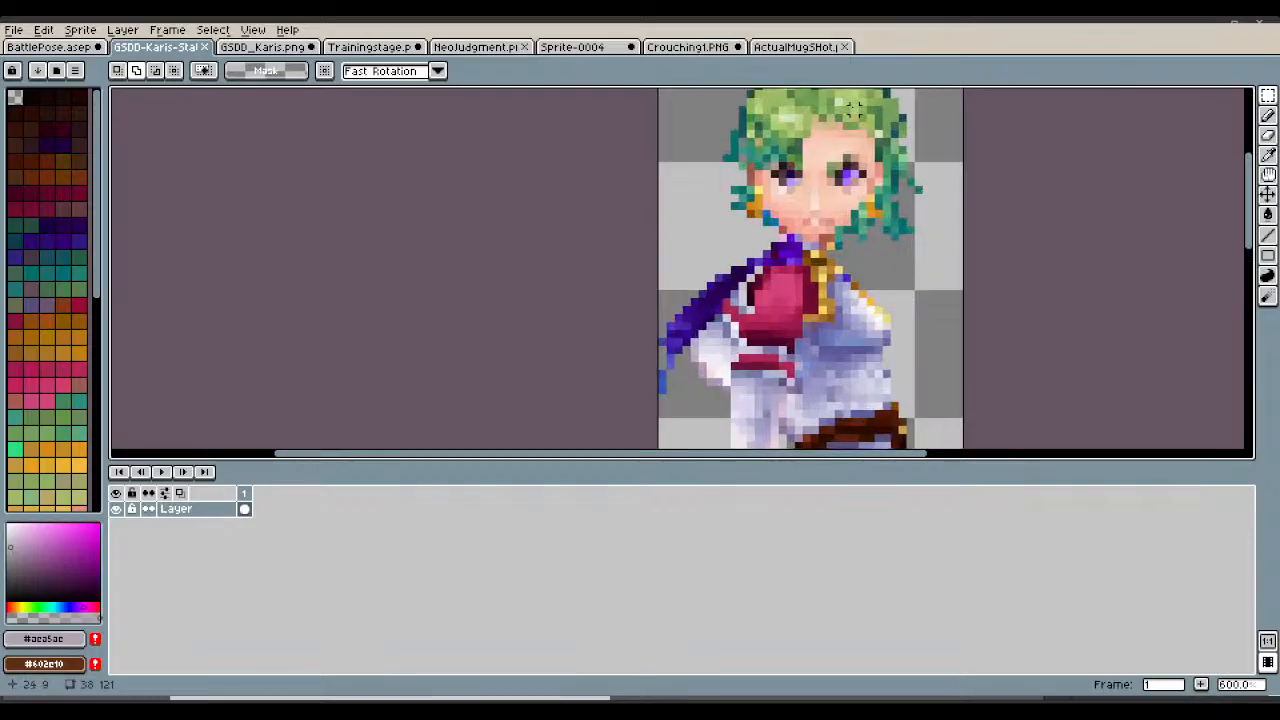
click(1267, 155)
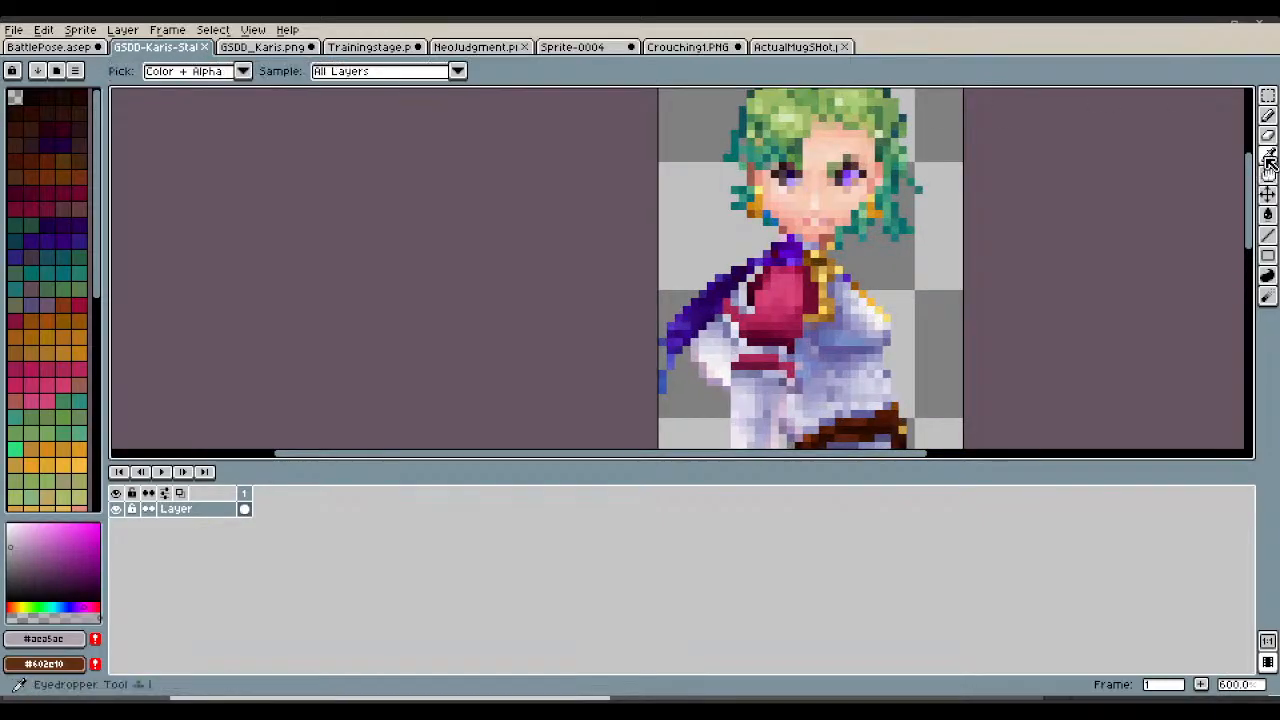
click(769, 97)
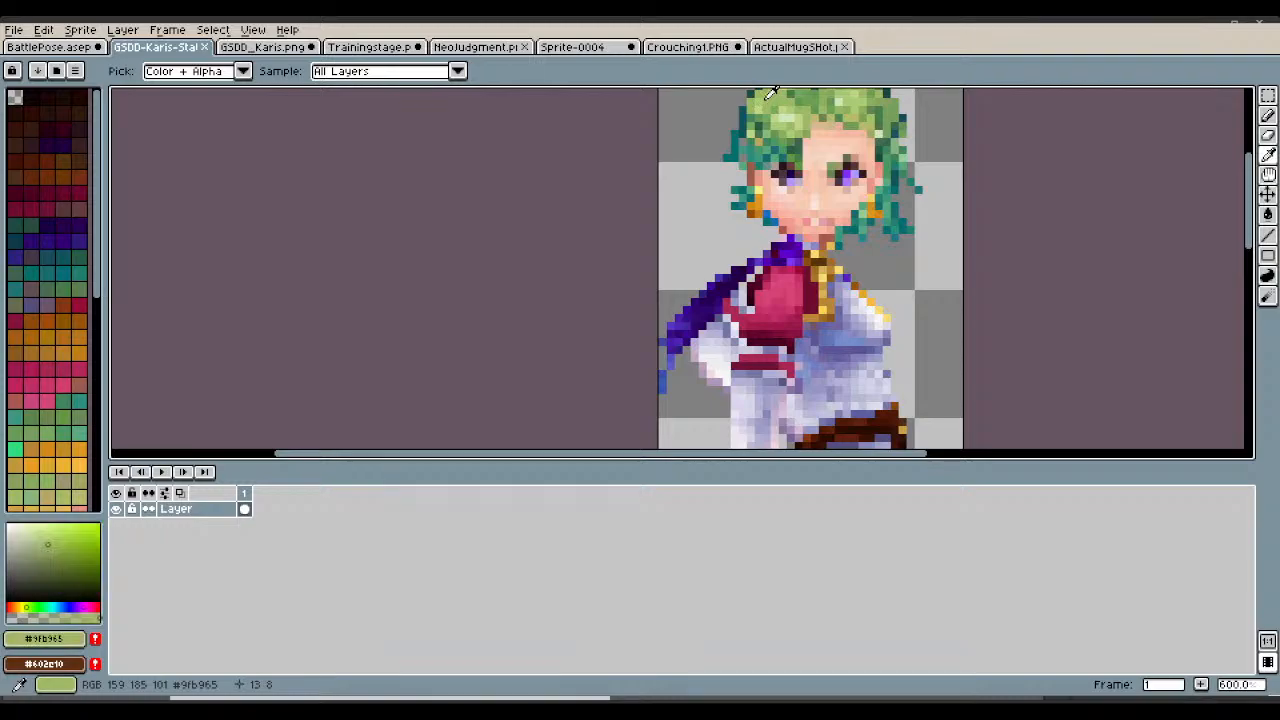
Select both magenta background areas around the figure in ActualMugSHot.png with the Magic Wand.
click(798, 48)
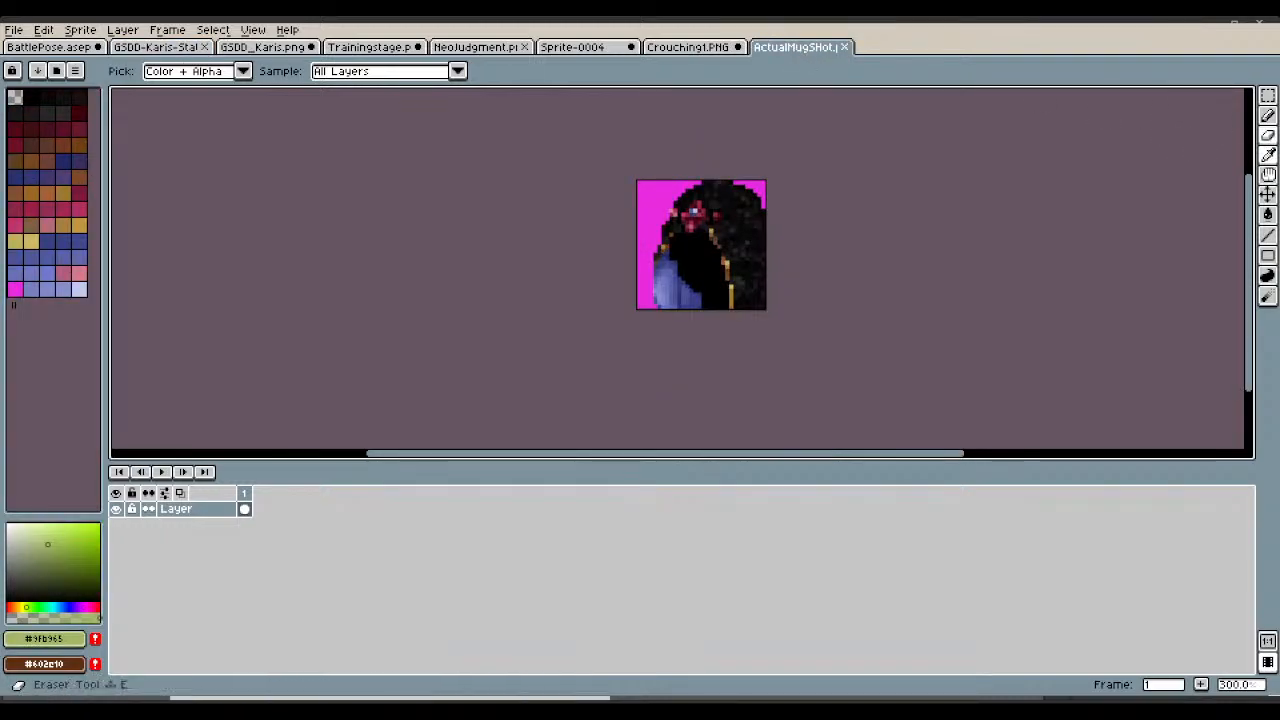
click(1268, 95)
click(1248, 95)
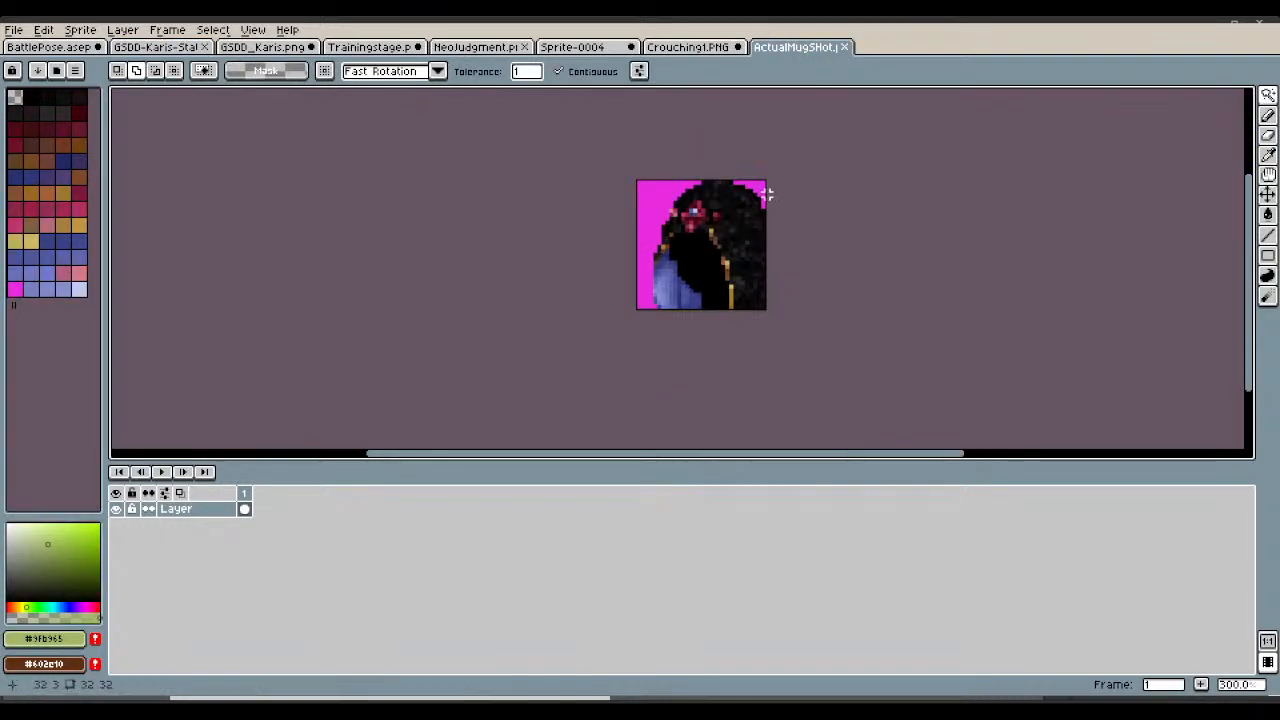
click(670, 195)
shift+click(765, 188)
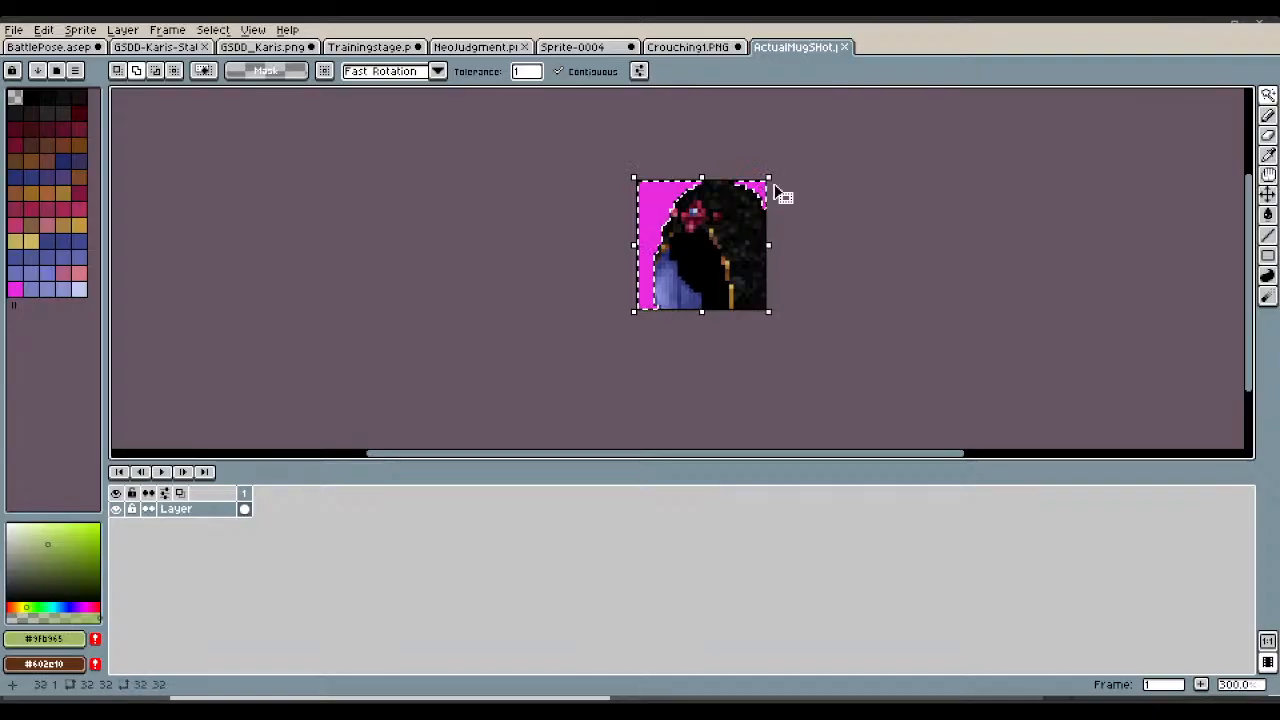
Try filling the portrait's selected background with green #9fb965, and undo the fill and the deselection.
key(d)
mouse_move(640, 230)
mouse_down()
mouse_move(662, 182)
mouse_move(740, 168)
mouse_move(630, 168)
mouse_move(608, 286)
mouse_move(646, 381)
mouse_move(666, 337)
mouse_up()
key(ctrl+d)
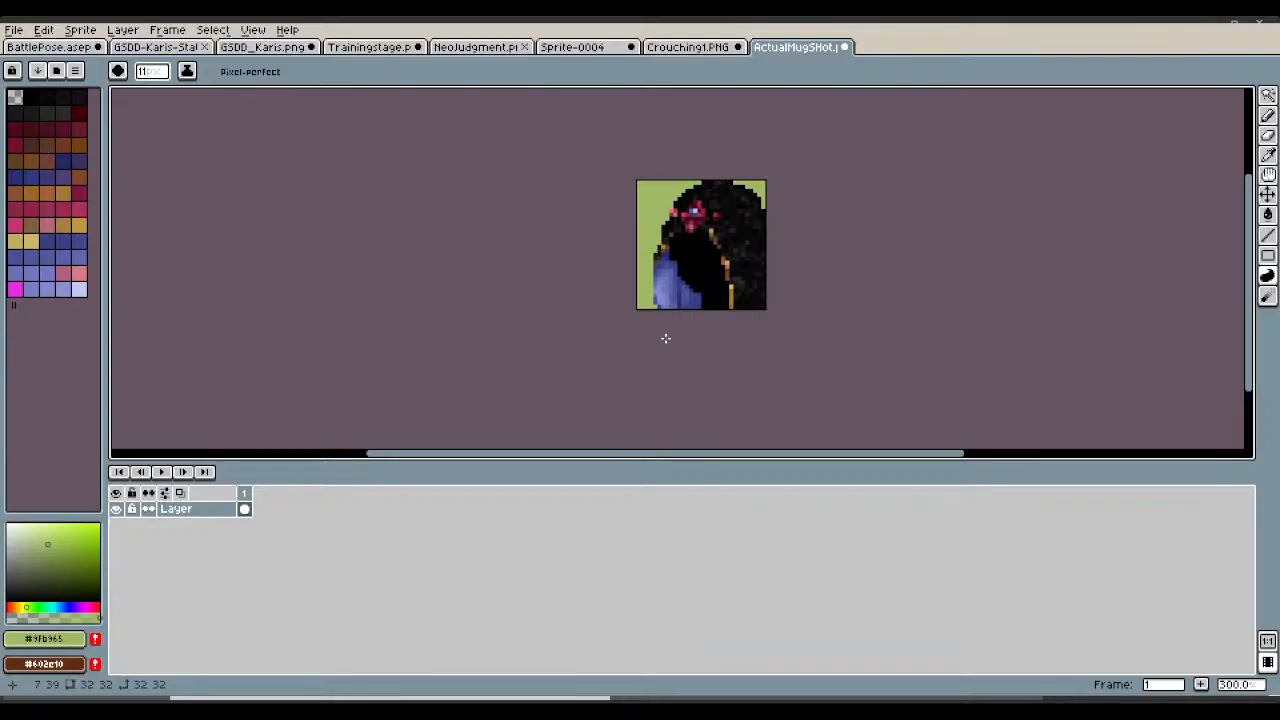
key(ctrl+z)
key(ctrl+z)
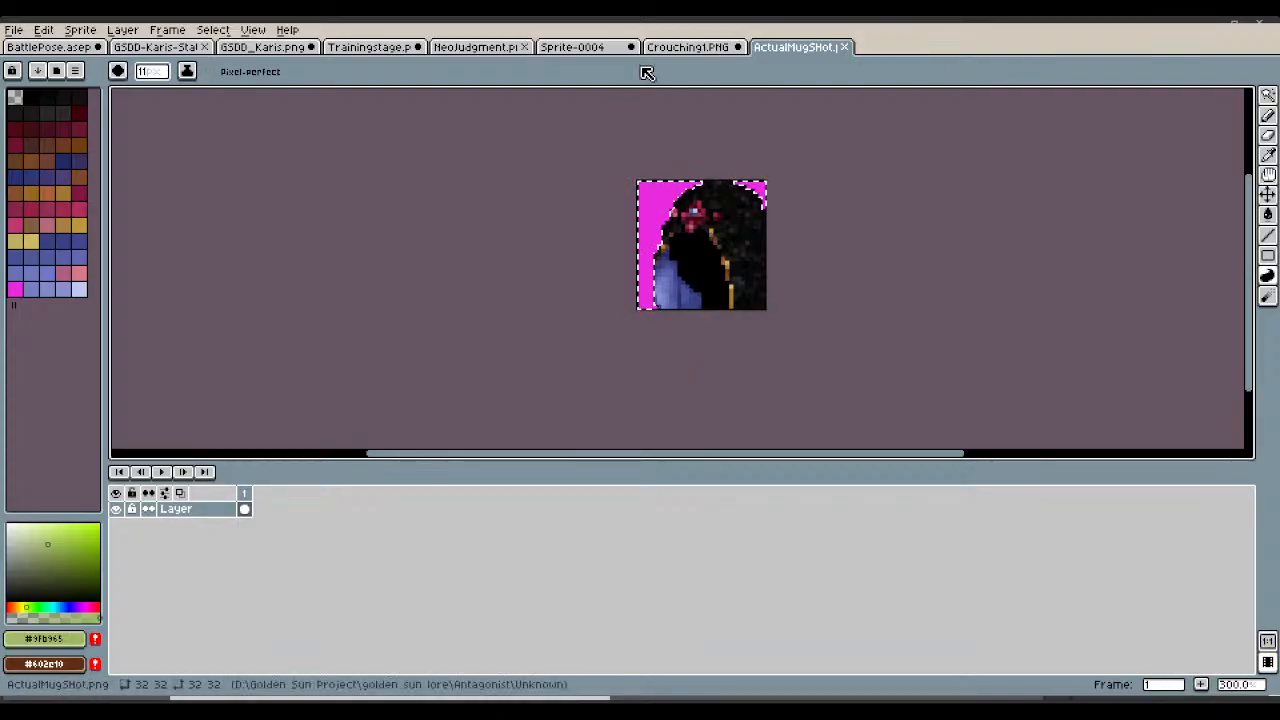
Sample the pink #cd73a9 from the character's upper sleeve in GSDD_Karis.png.
click(710, 47)
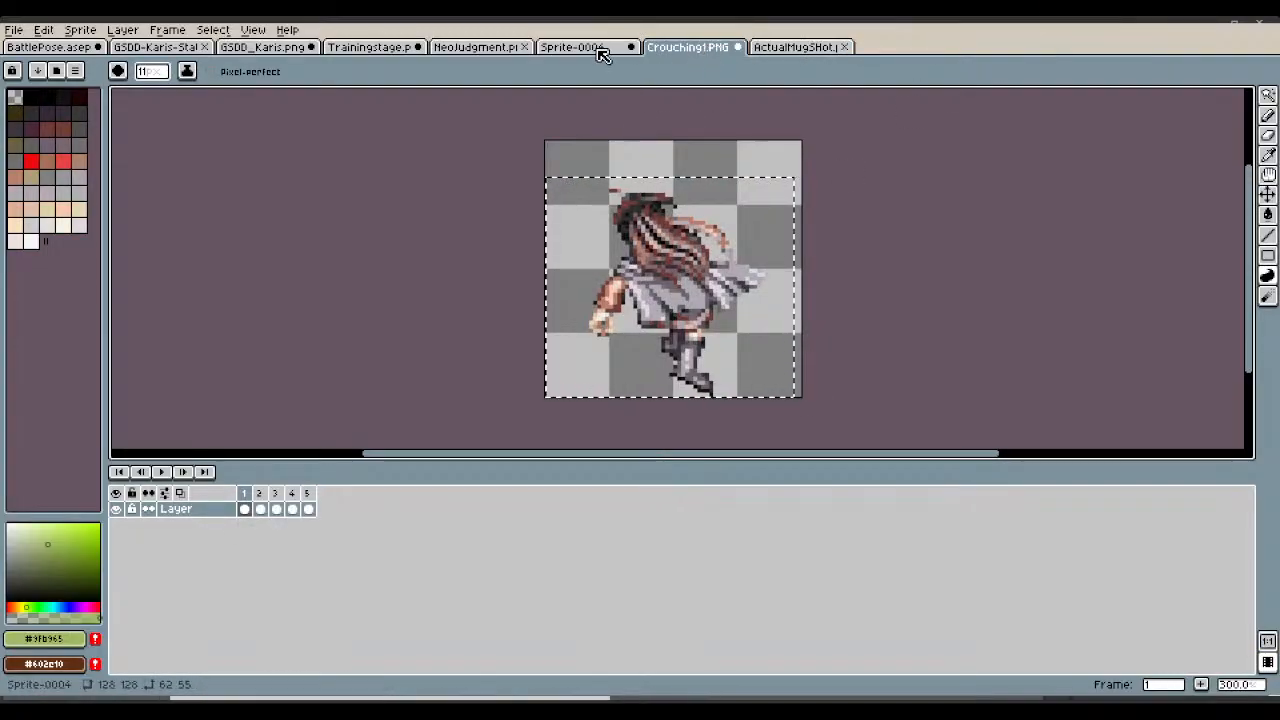
click(282, 47)
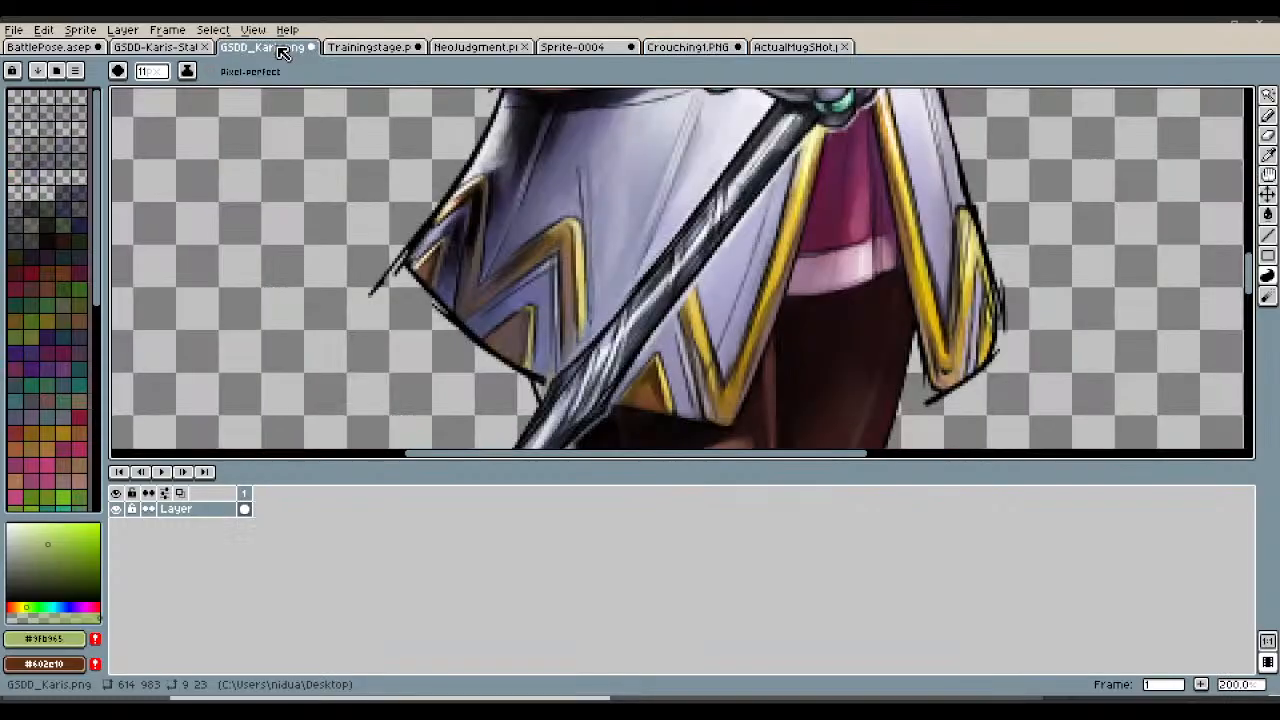
scroll(612, 254, down, 2)
scroll(616, 228, down, 1)
scroll(612, 200, up, 2)
scroll(612, 150, up, 3)
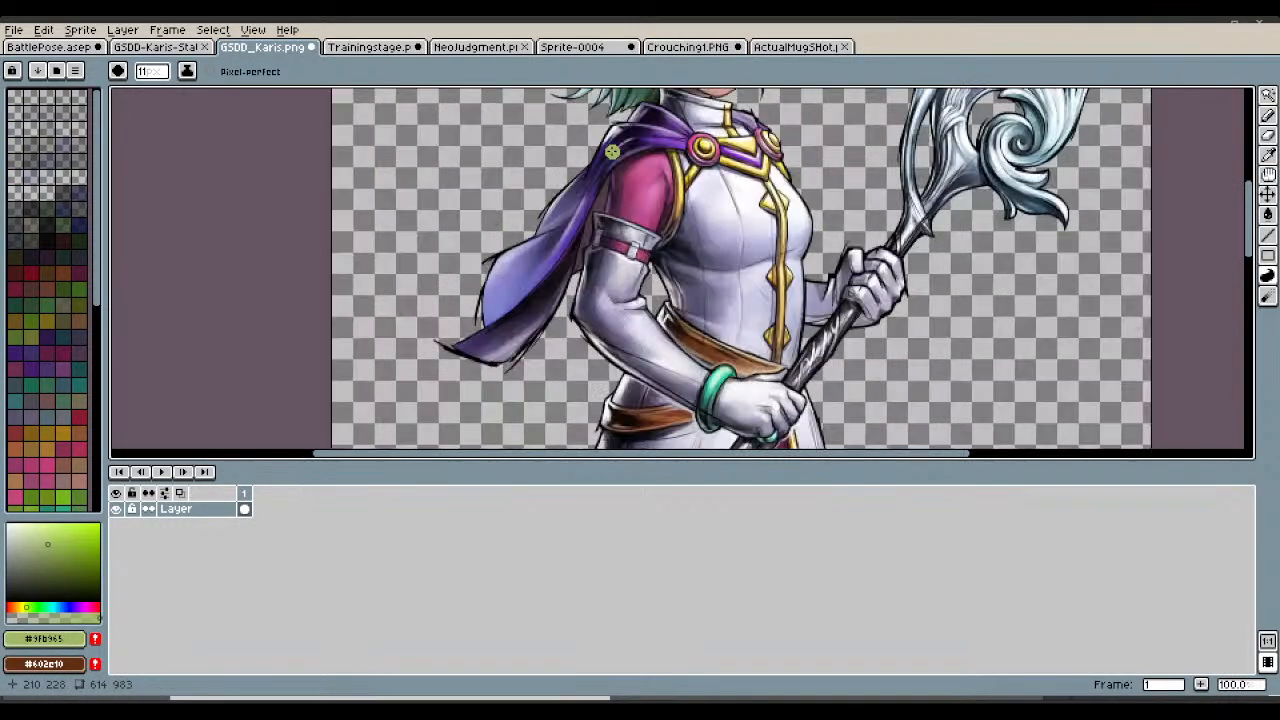
scroll(612, 150, down, 1)
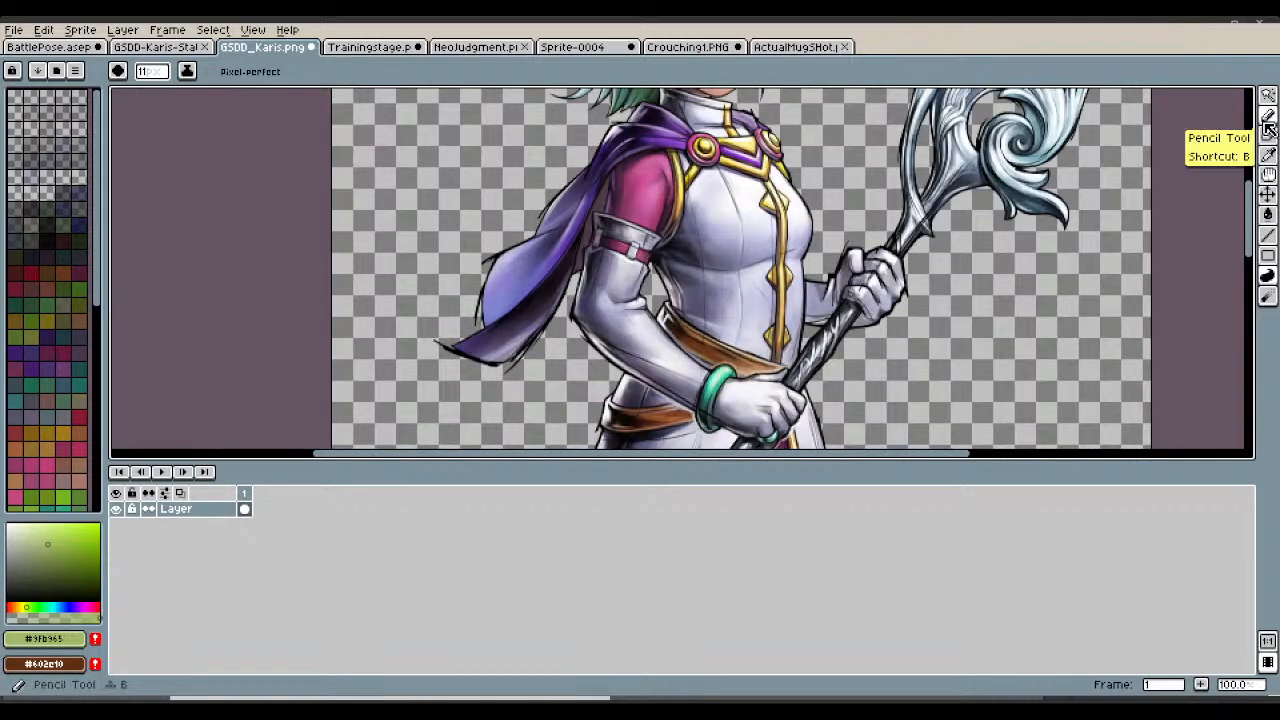
click(1267, 155)
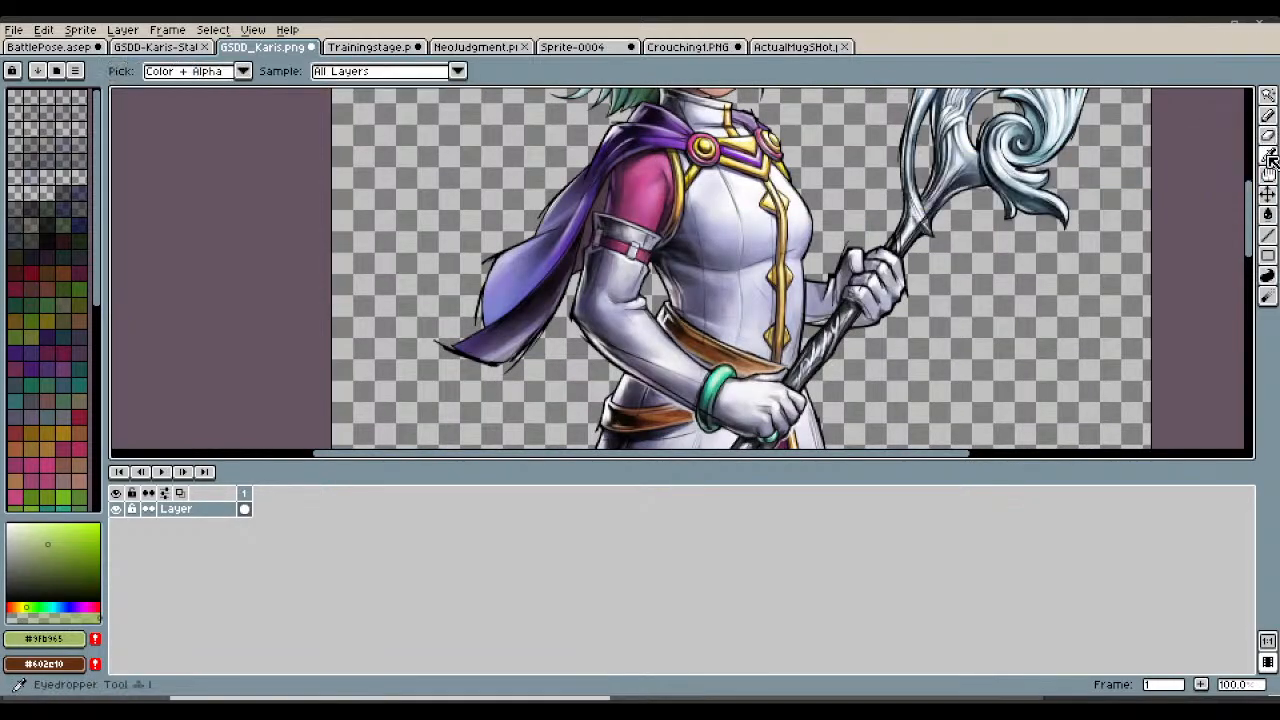
click(662, 186)
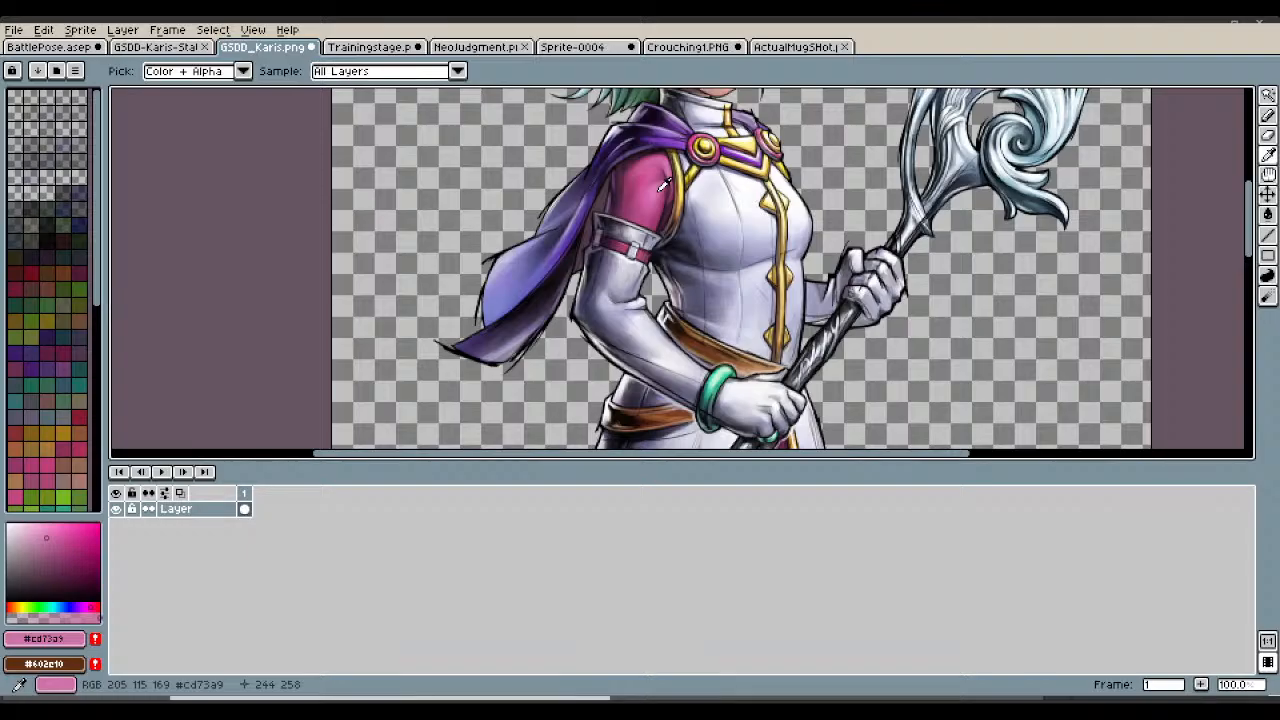
Fill the selected background areas of ActualMugSHot.png with pink #cd73a9 and clear the selection.
click(818, 45)
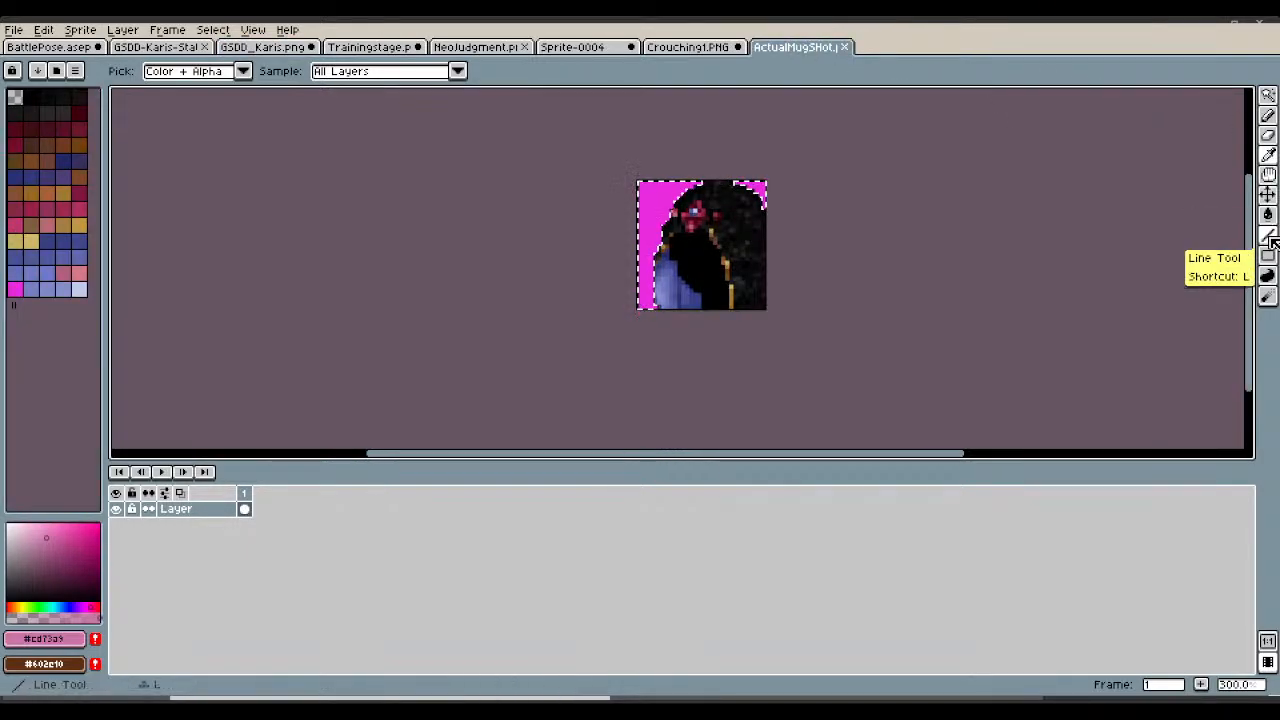
click(1267, 275)
mouse_move(644, 199)
mouse_down()
mouse_move(793, 188)
mouse_move(762, 204)
mouse_up()
mouse_move(646, 302)
mouse_down()
mouse_move(624, 167)
mouse_move(663, 206)
mouse_move(626, 168)
mouse_move(642, 285)
mouse_move(742, 170)
mouse_up()
key(ctrl+d)
scroll(742, 170, up, 2)
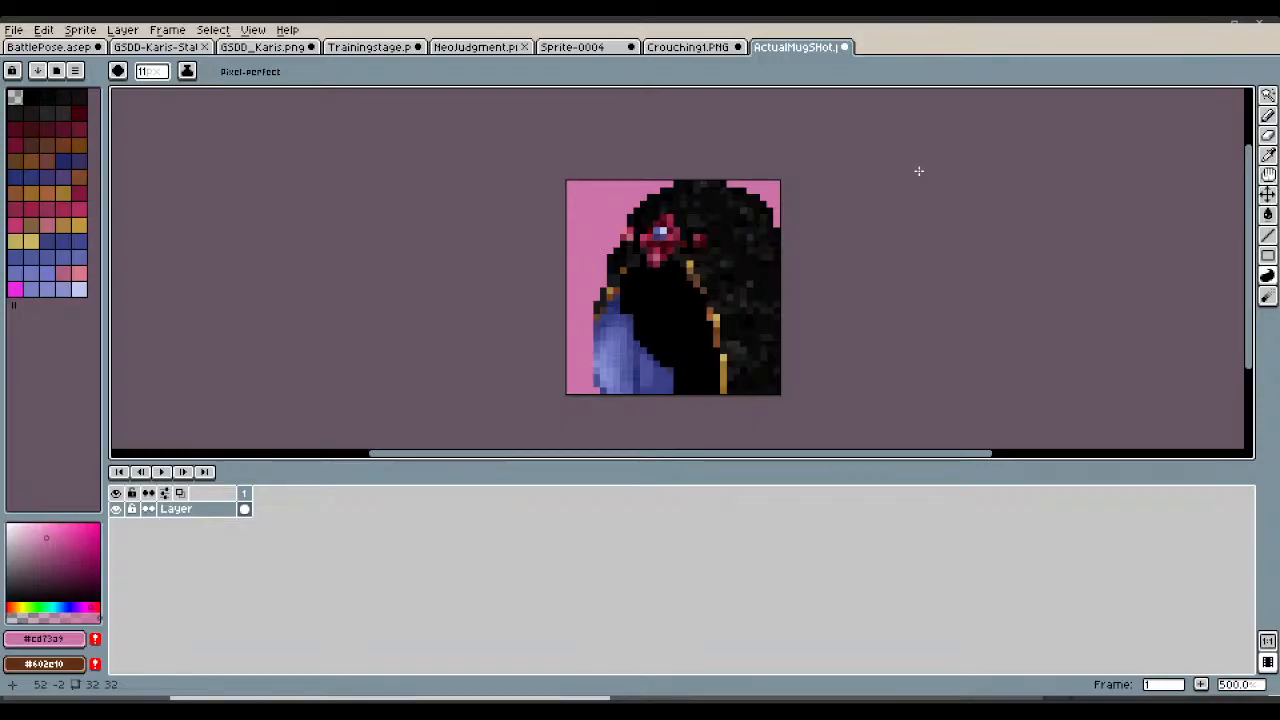
Save ActualMugSHot.png and close it.
click(18, 32)
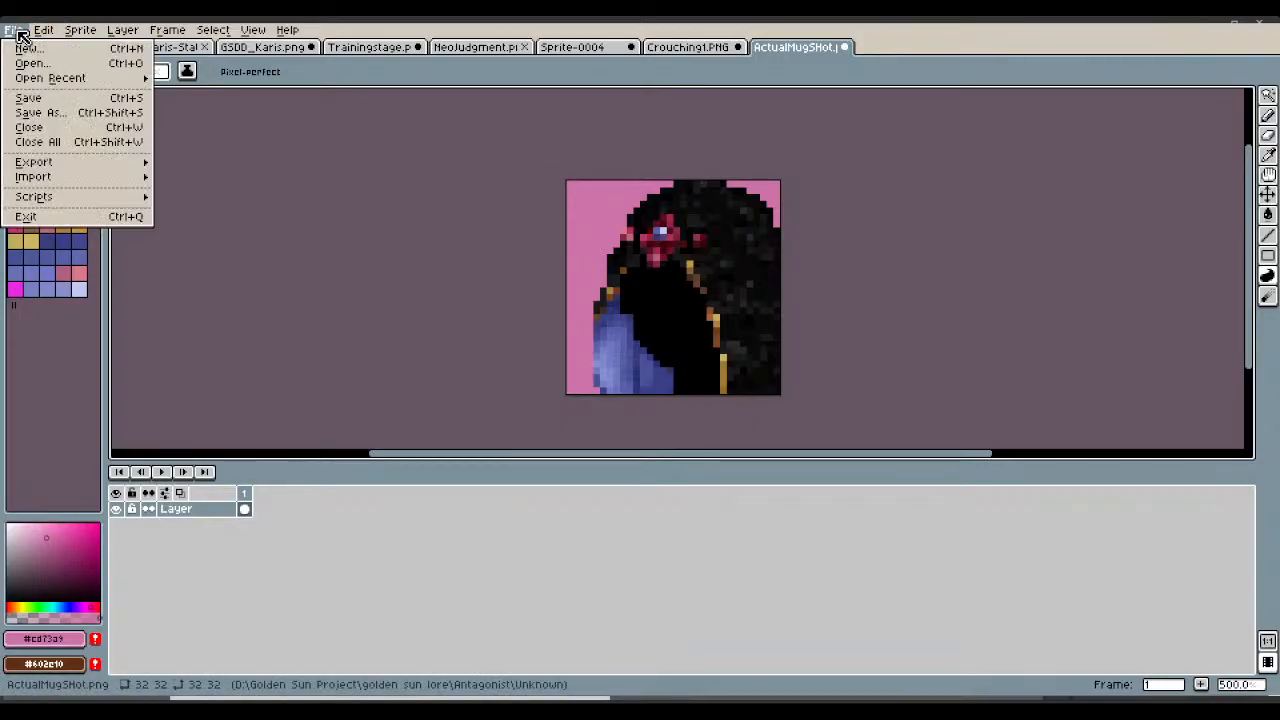
click(47, 98)
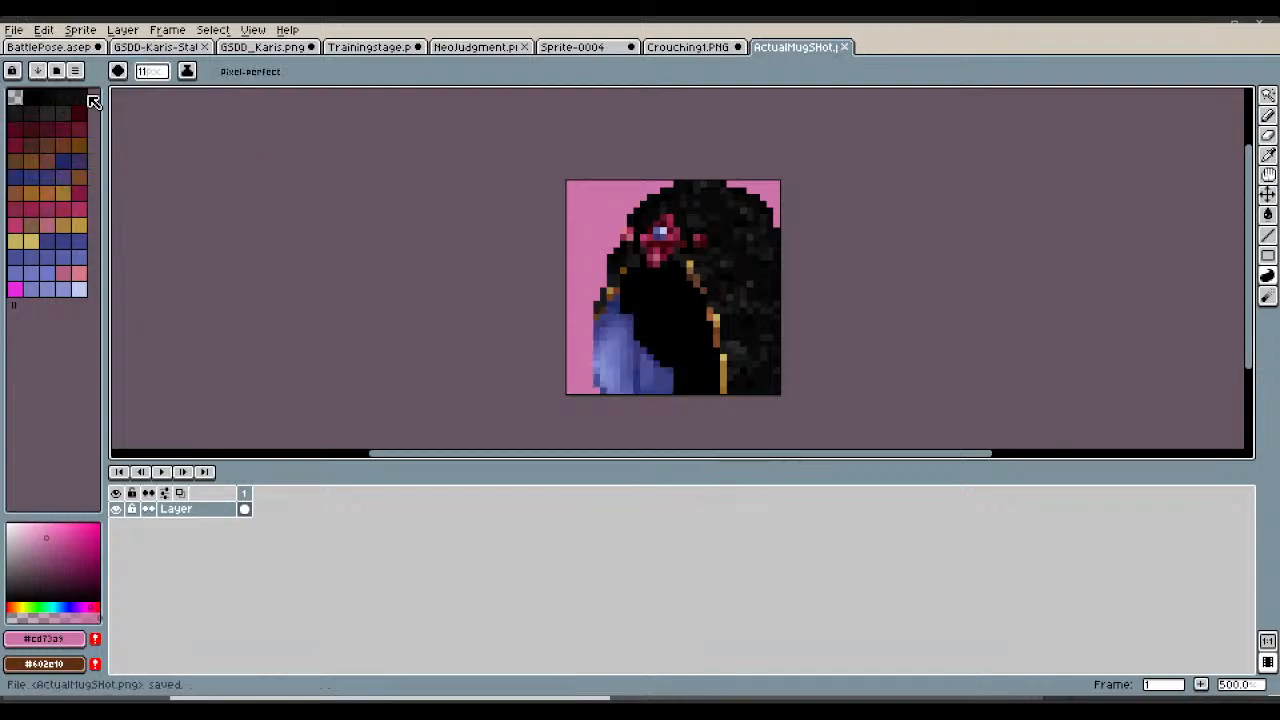
click(845, 48)
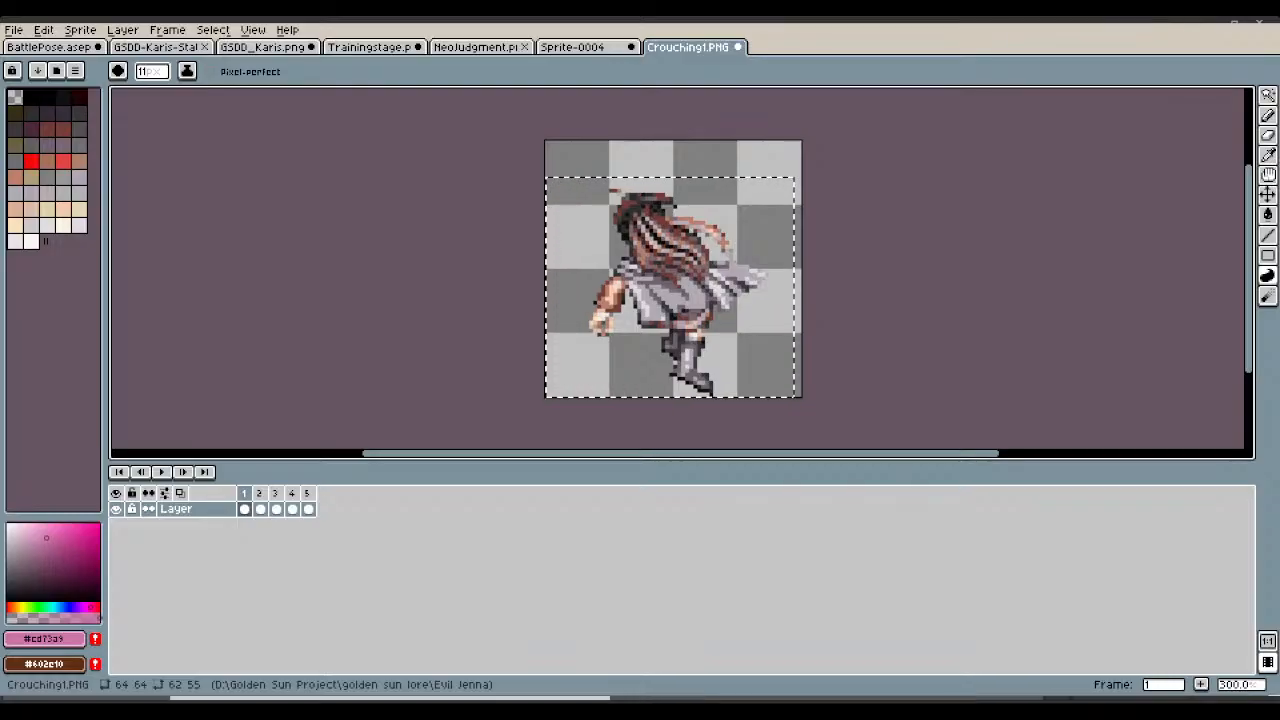
Close UnknownIdle.png, delete Layer 1 with the crouching cloaked figure from Trainingstage.png, and make Layer 2 active.
scroll(726, 250, up, 2)
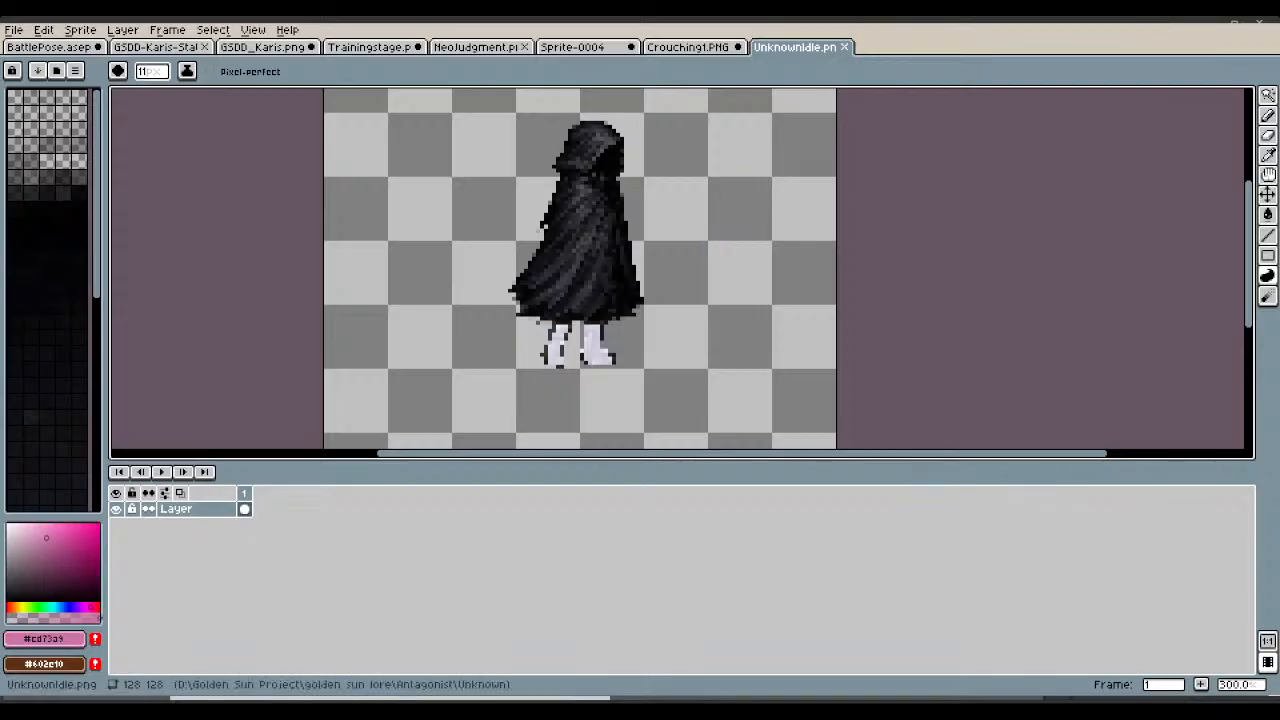
click(847, 52)
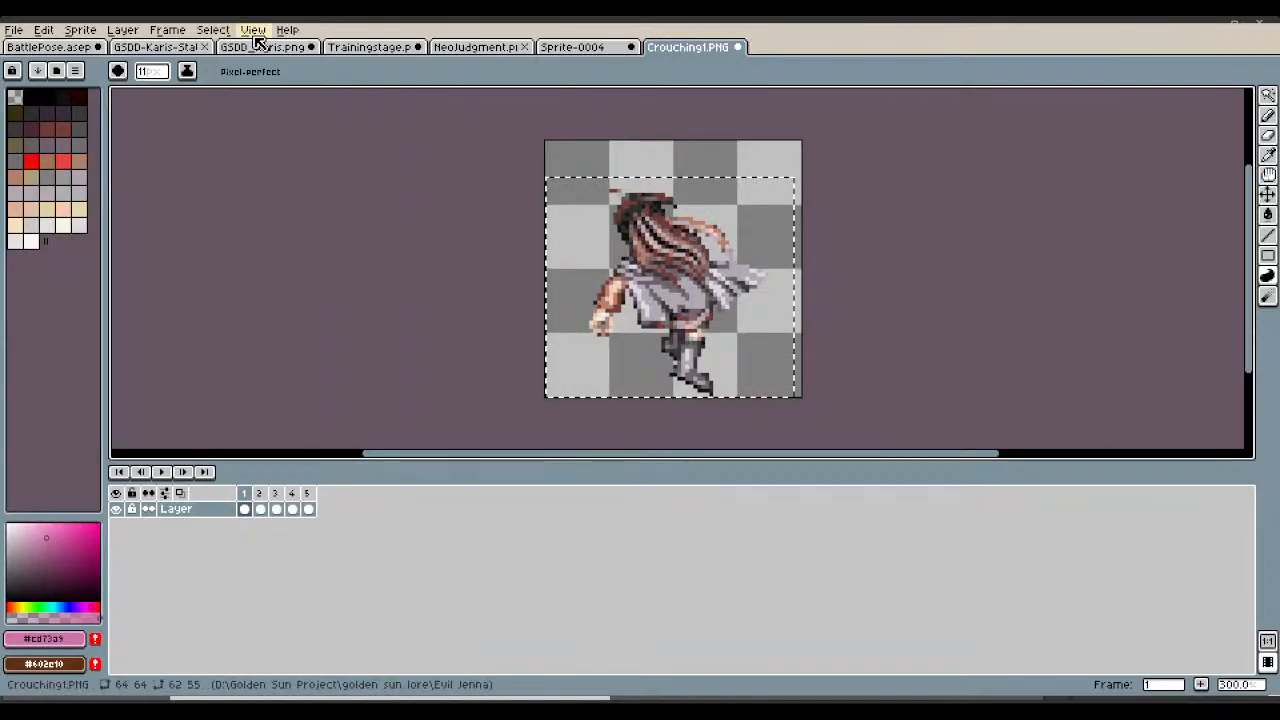
click(380, 50)
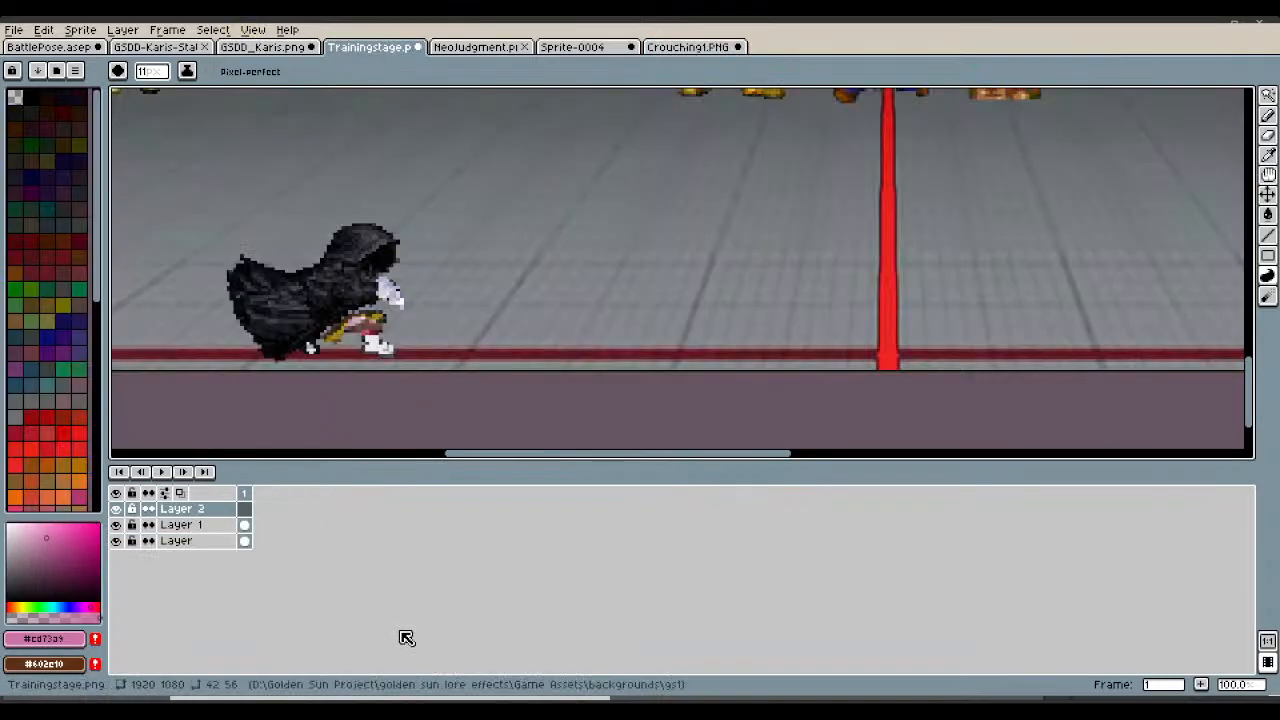
right_click(213, 537)
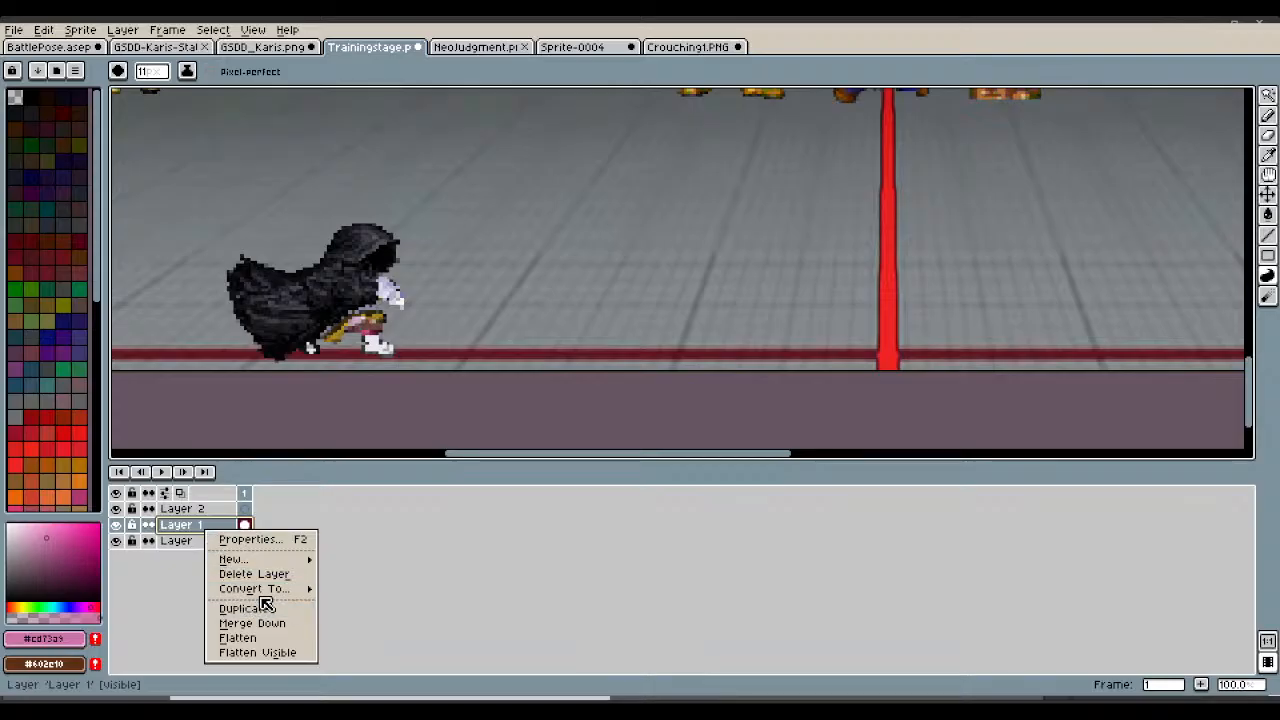
click(254, 574)
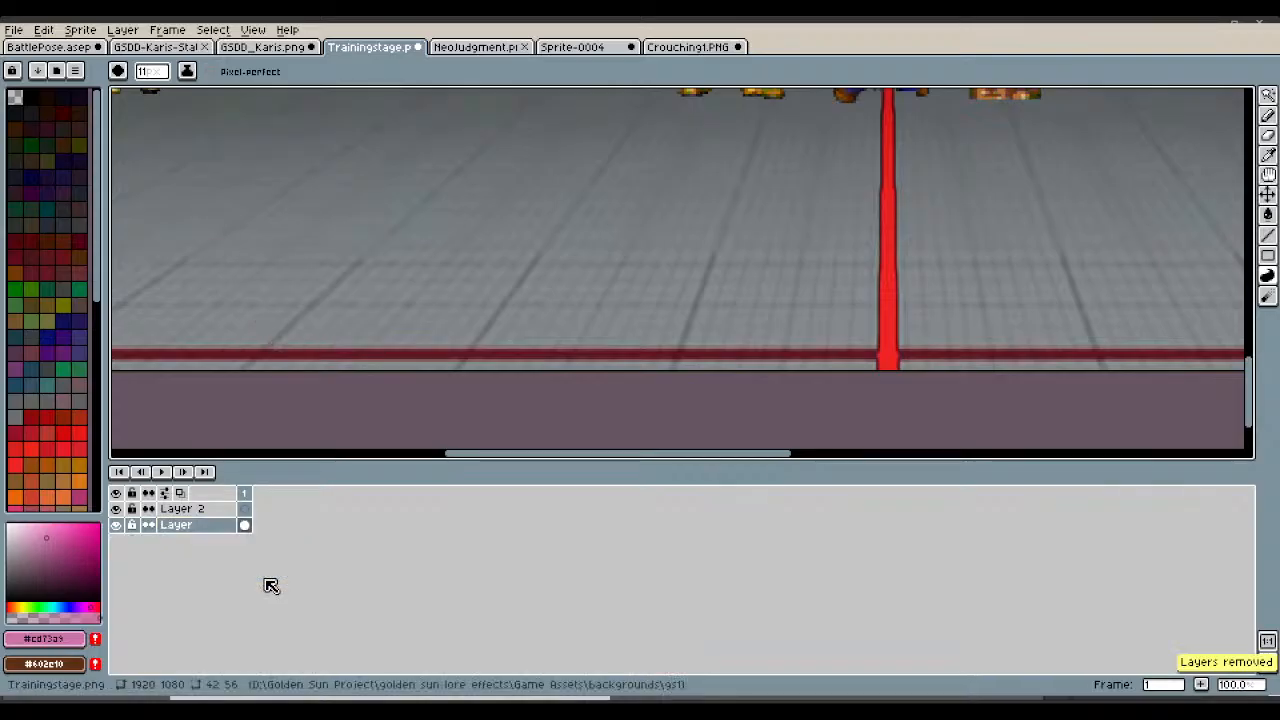
click(207, 507)
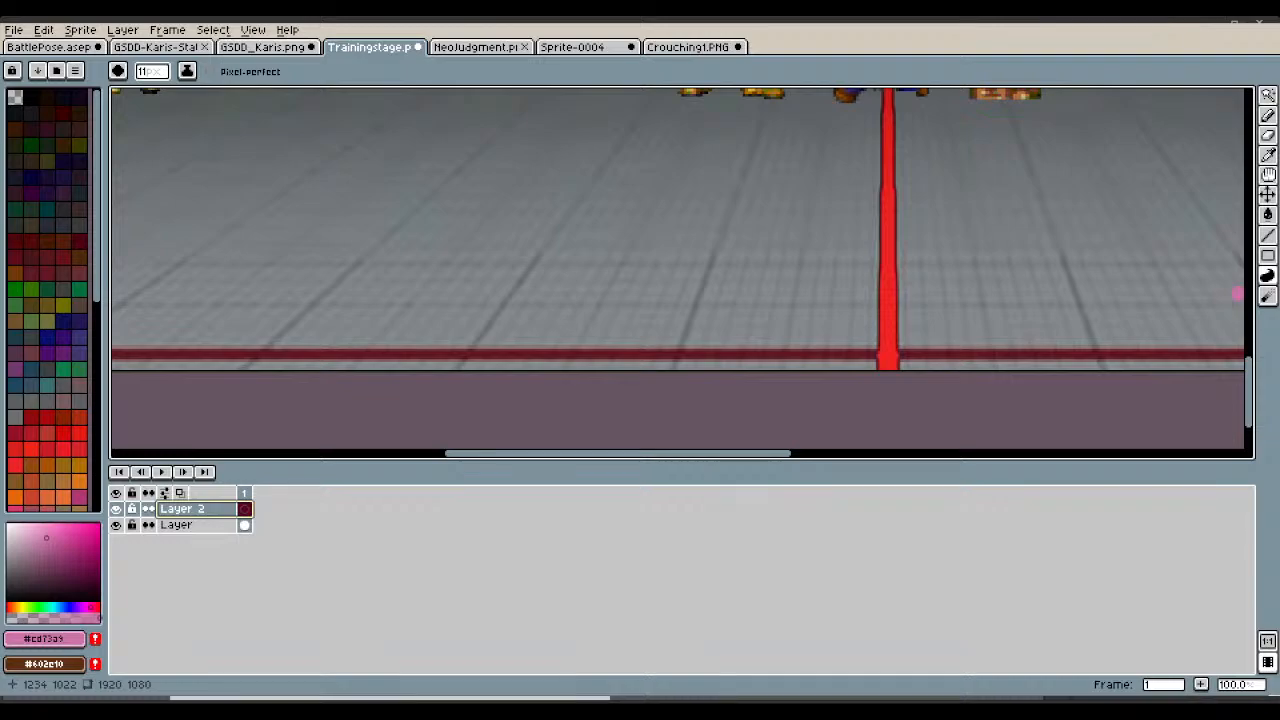
Open UnknownIdle.png with the standing cloaked figure as a separate sprite.
drag(1238, 294, 640, 392)
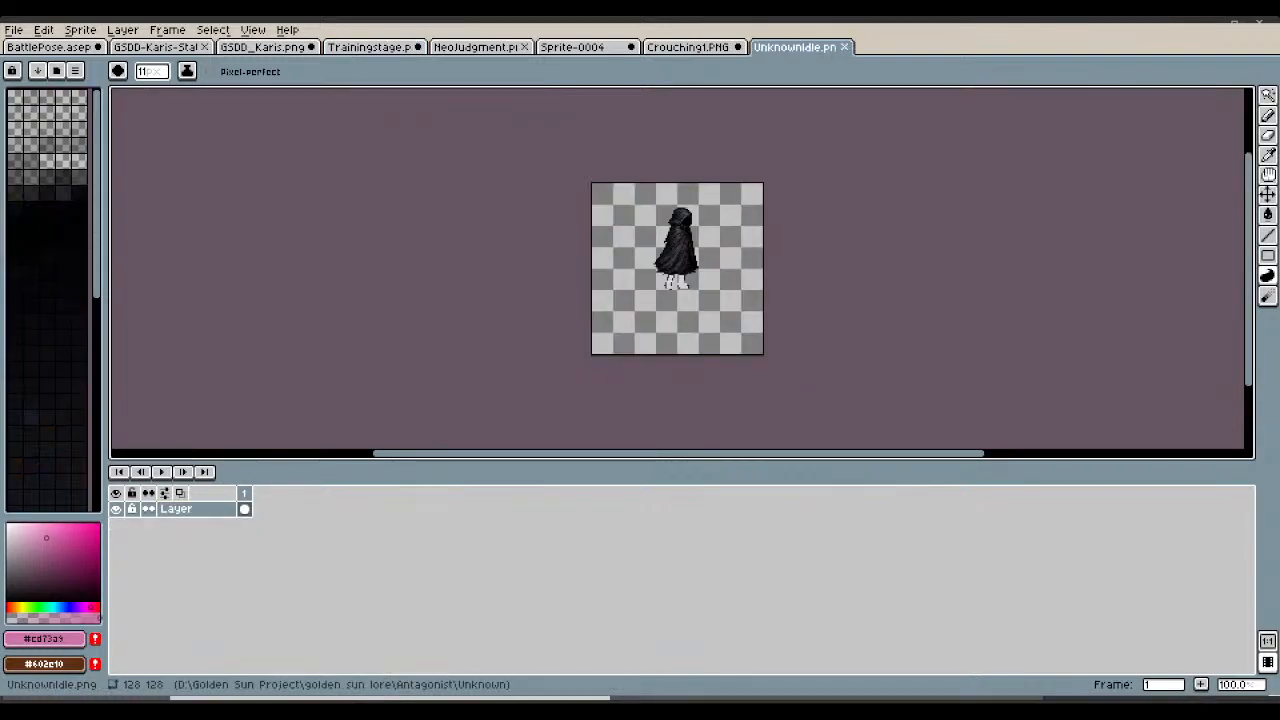
scroll(643, 242, up, 1)
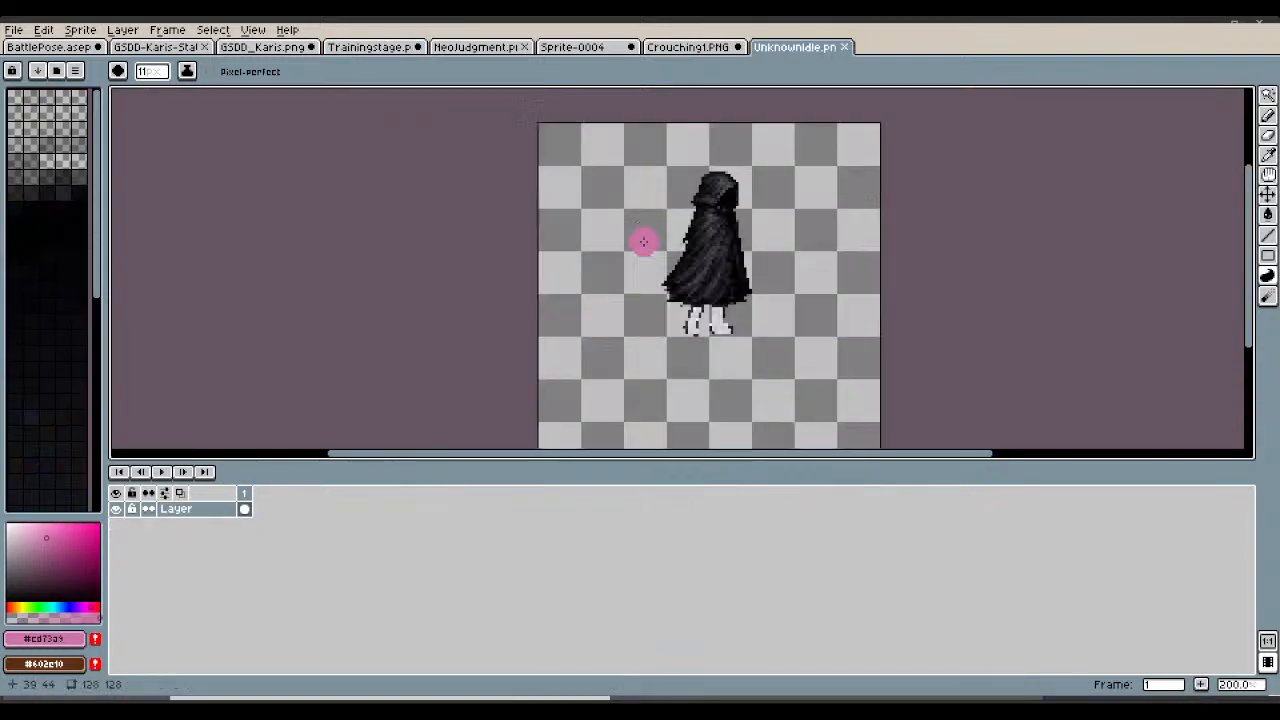
click(1268, 95)
click(785, 177)
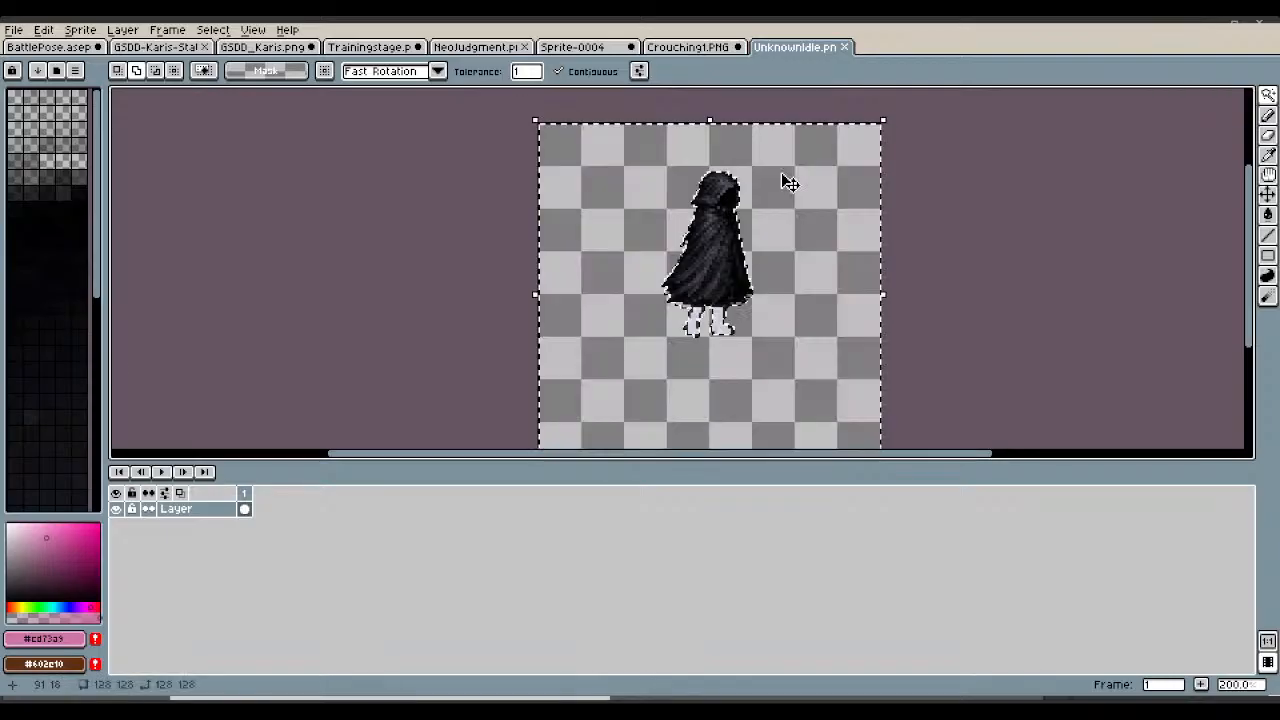
key(ctrl+d)
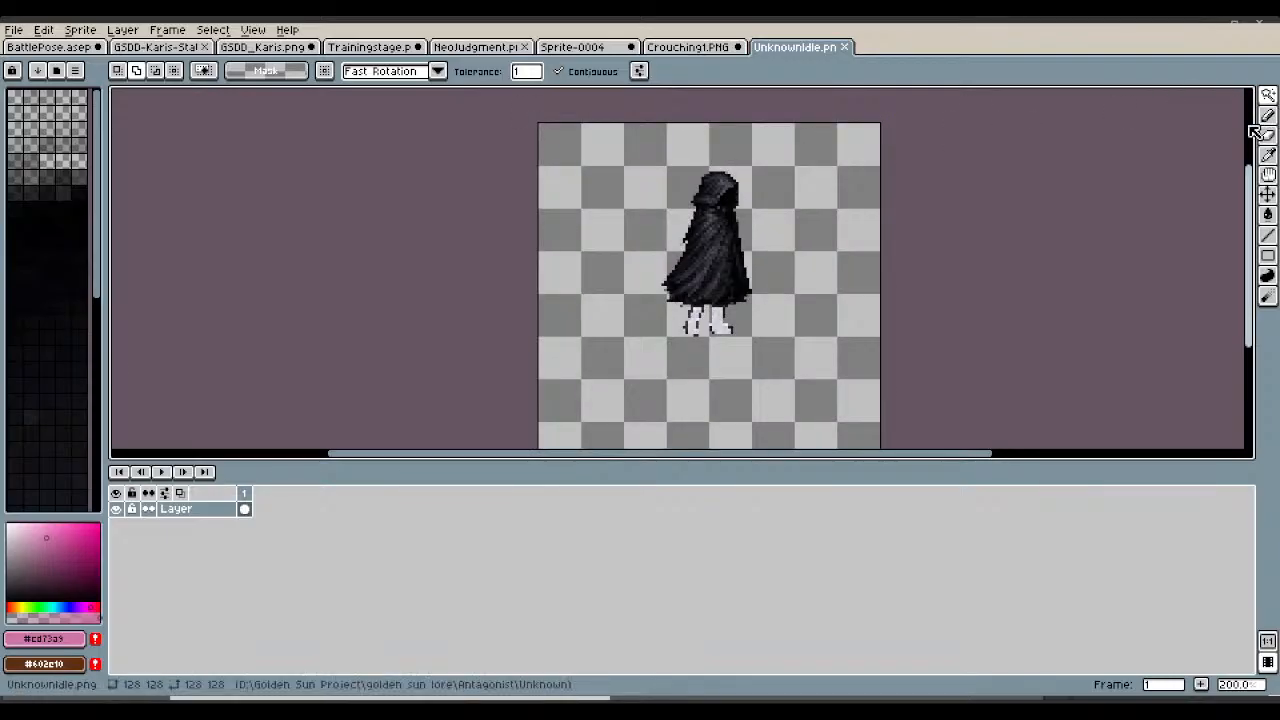
Copy a rectangular selection around the cloaked figure in UnknownIdle.png and paste it into Layer 2 of Trainingstage.png.
click(1163, 97)
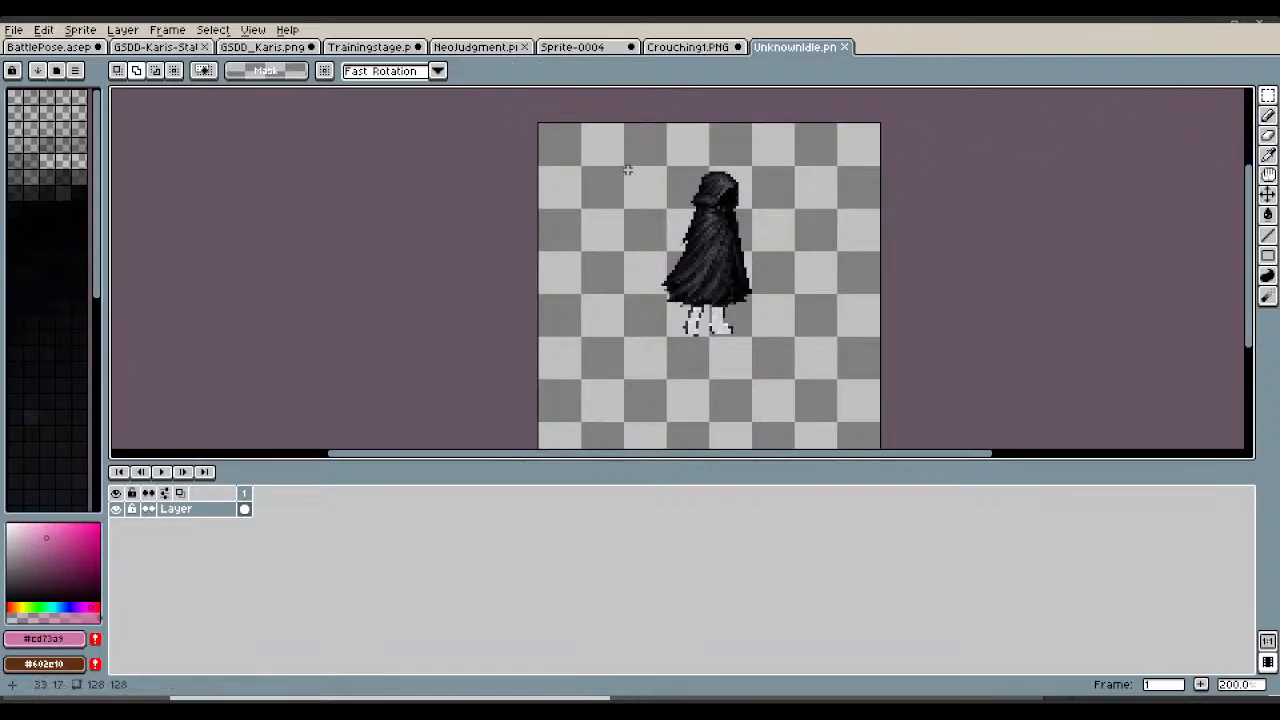
drag(624, 175, 778, 363)
scroll(778, 363, up, 1)
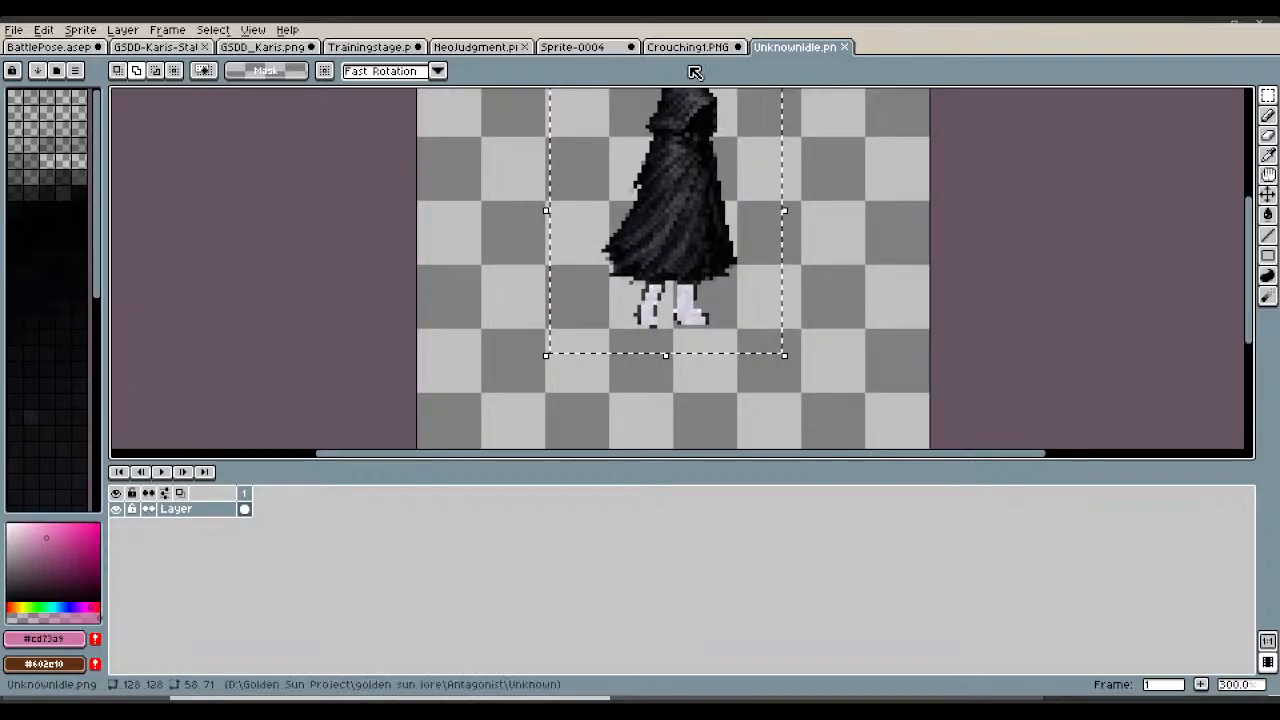
click(367, 53)
key(ctrl+v)
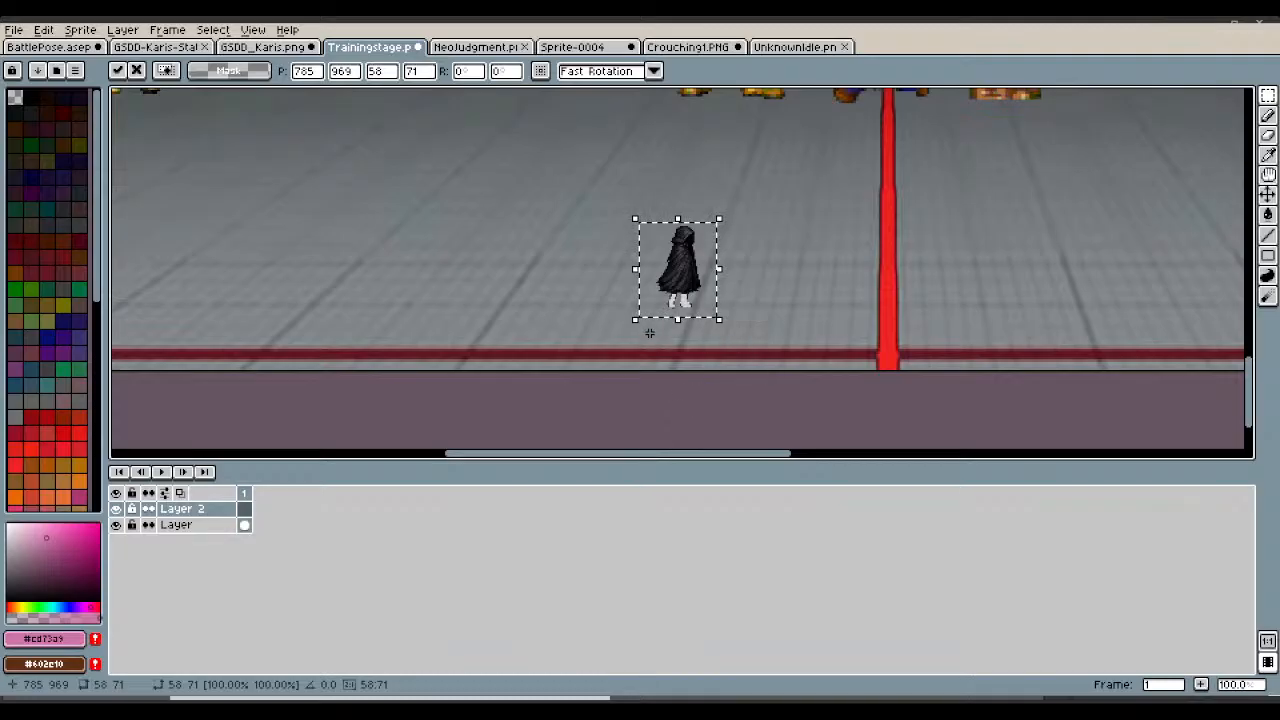
Enlarge the pasted white-booted figure's selection to about 134 by 154 pixels, stand it on the floor line, and close UnknownIdle.png.
drag(635, 319, 534, 365)
drag(626, 218, 626, 155)
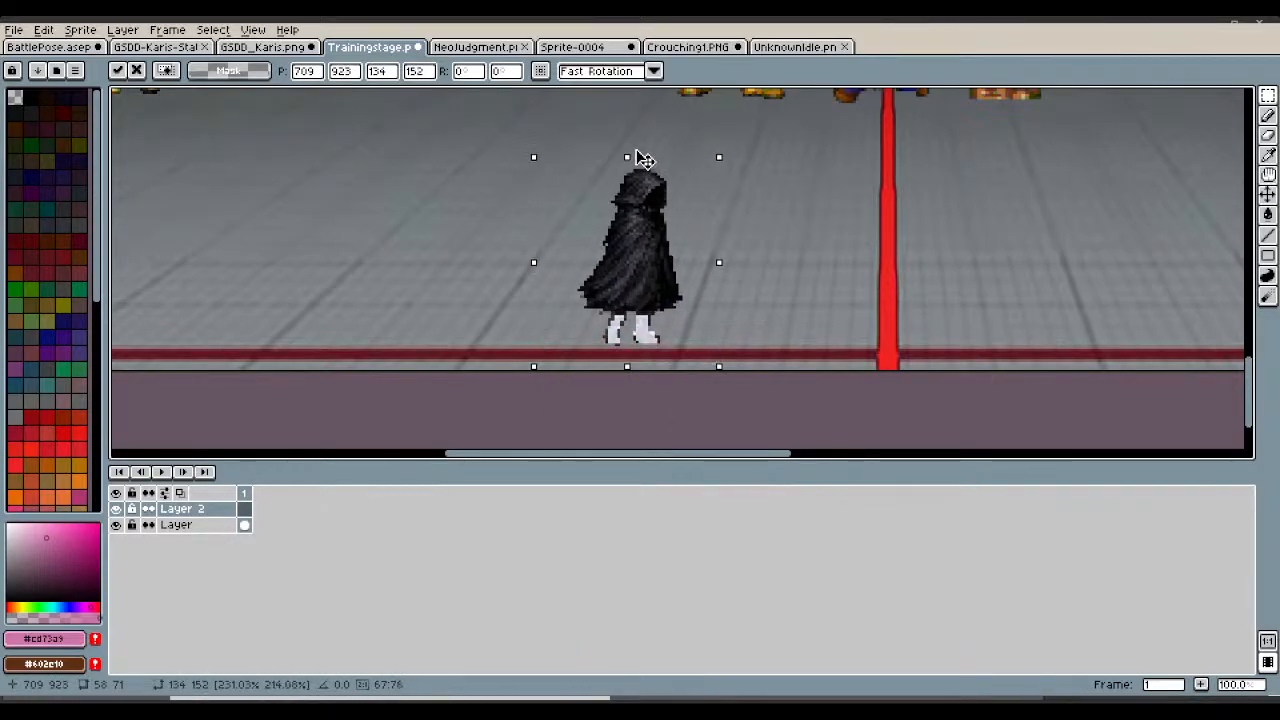
drag(651, 207, 651, 215)
key(Return)
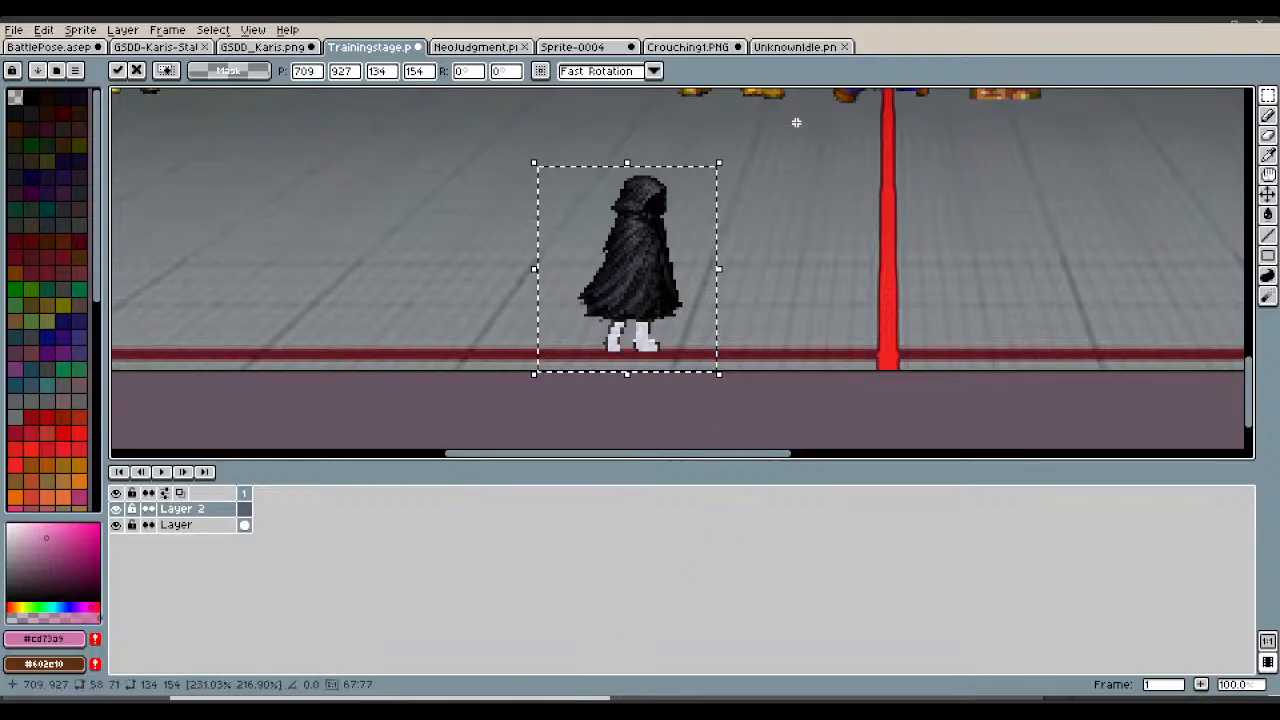
key(ctrl+d)
click(812, 50)
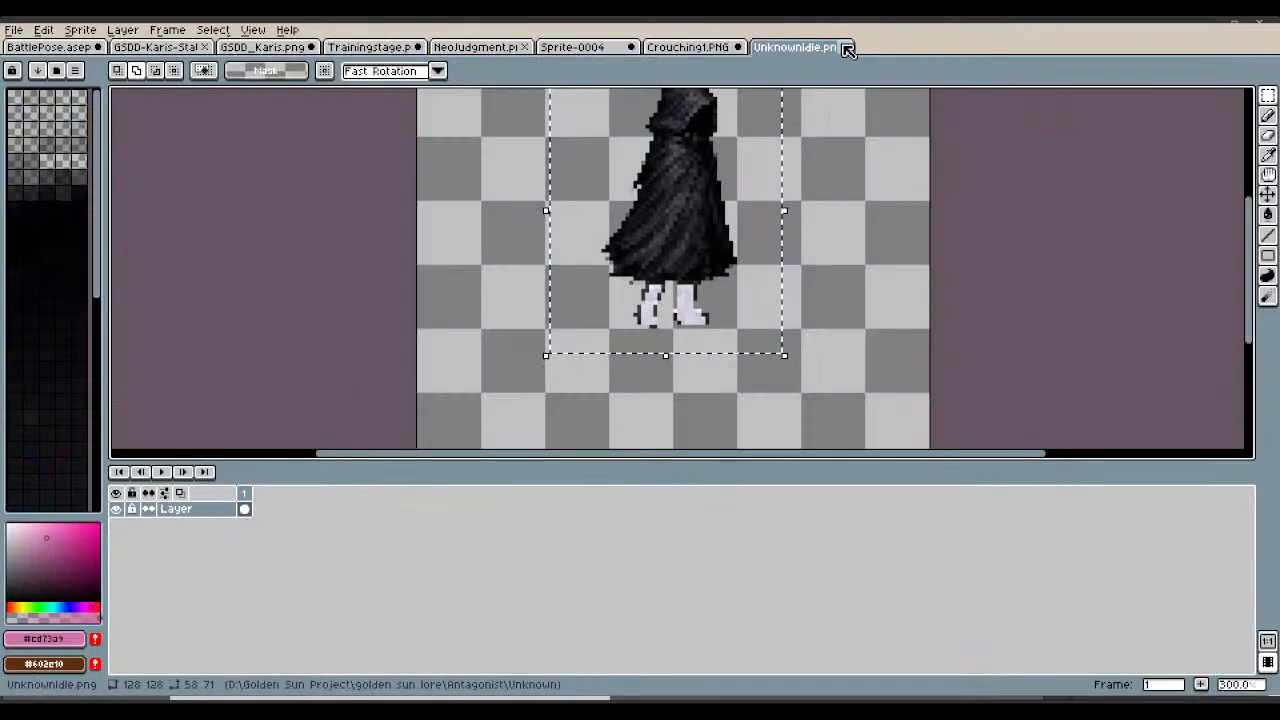
click(844, 47)
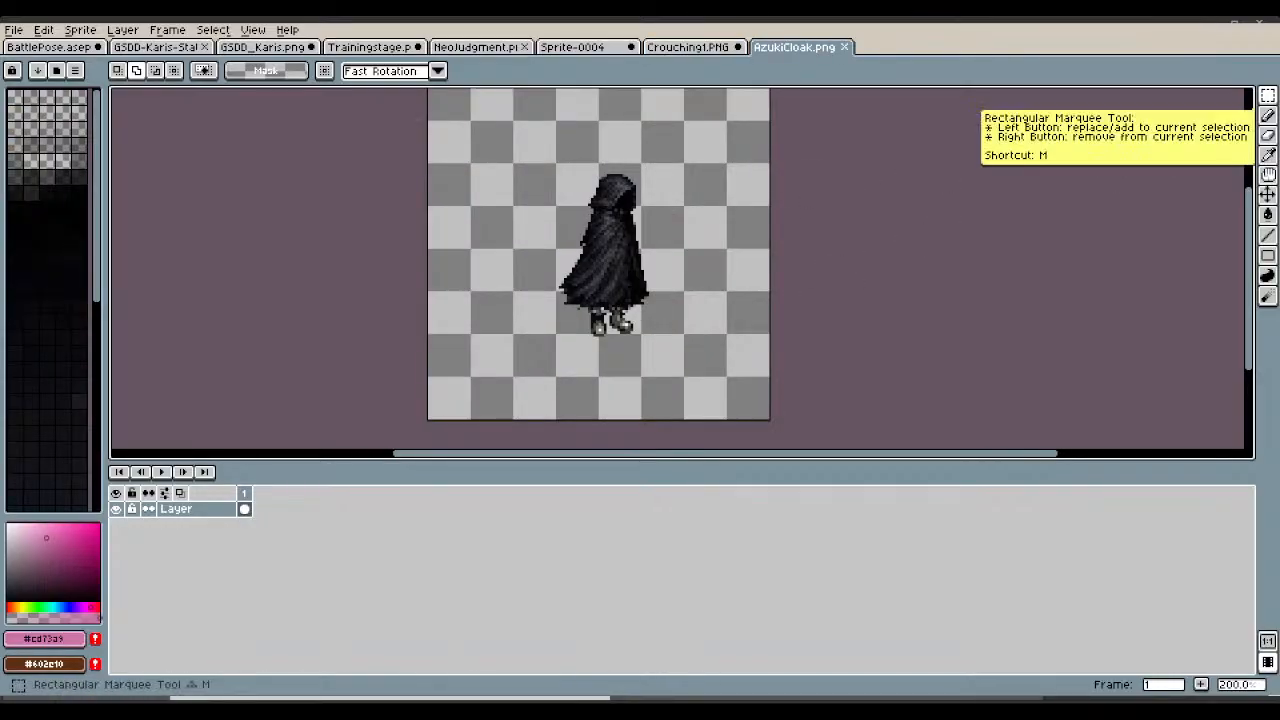
Copy the cloaked figure from AzukiCloak.png and paste it into Layer 2 of Trainingstage.png.
drag(516, 158, 701, 368)
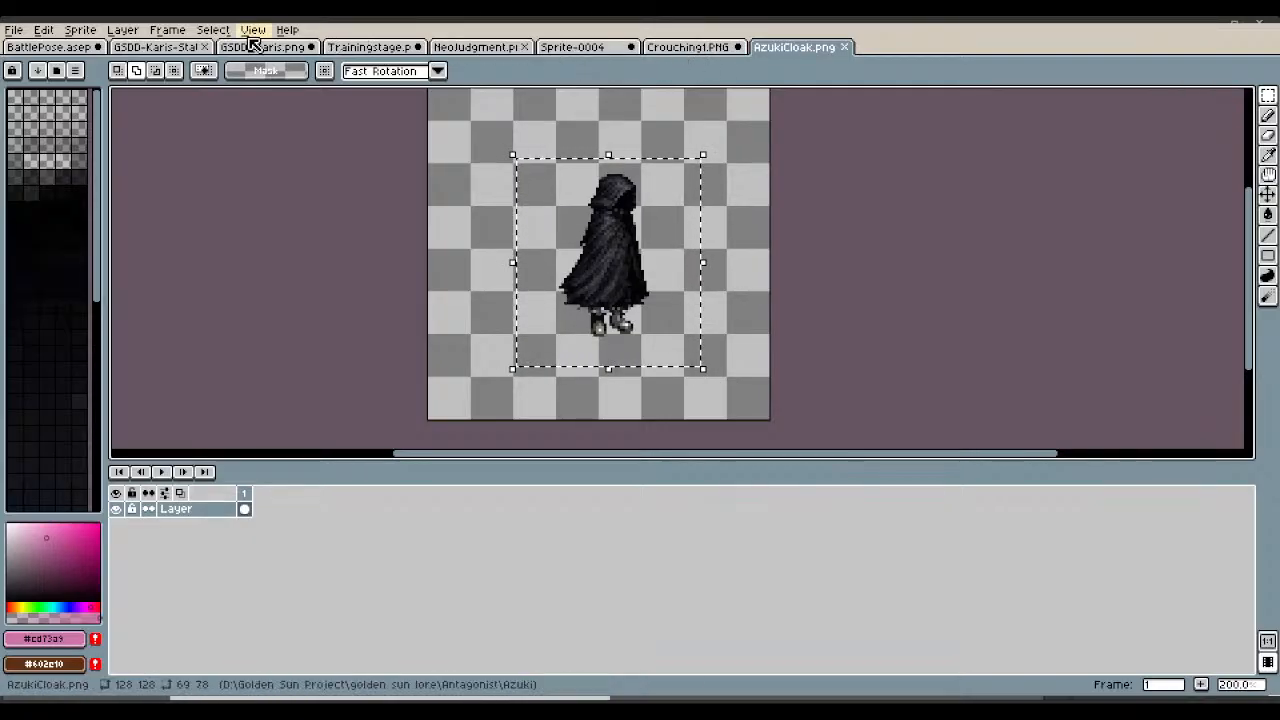
click(358, 54)
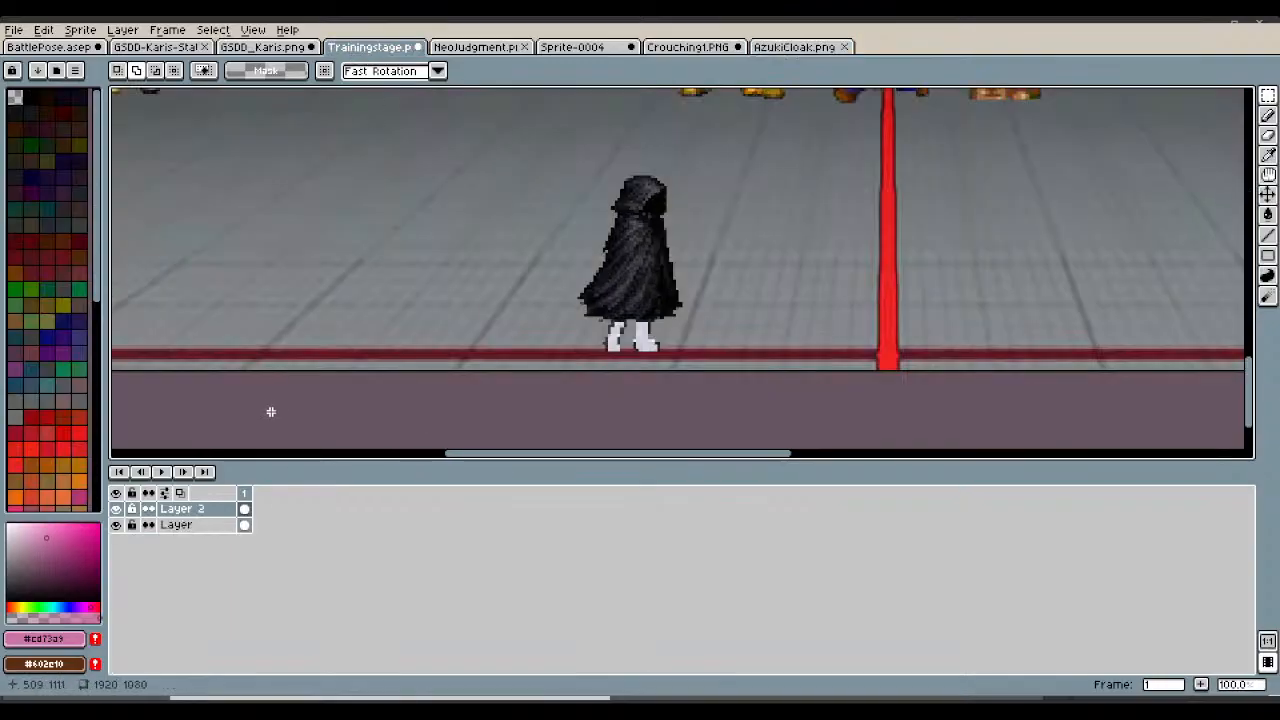
key(ctrl+v)
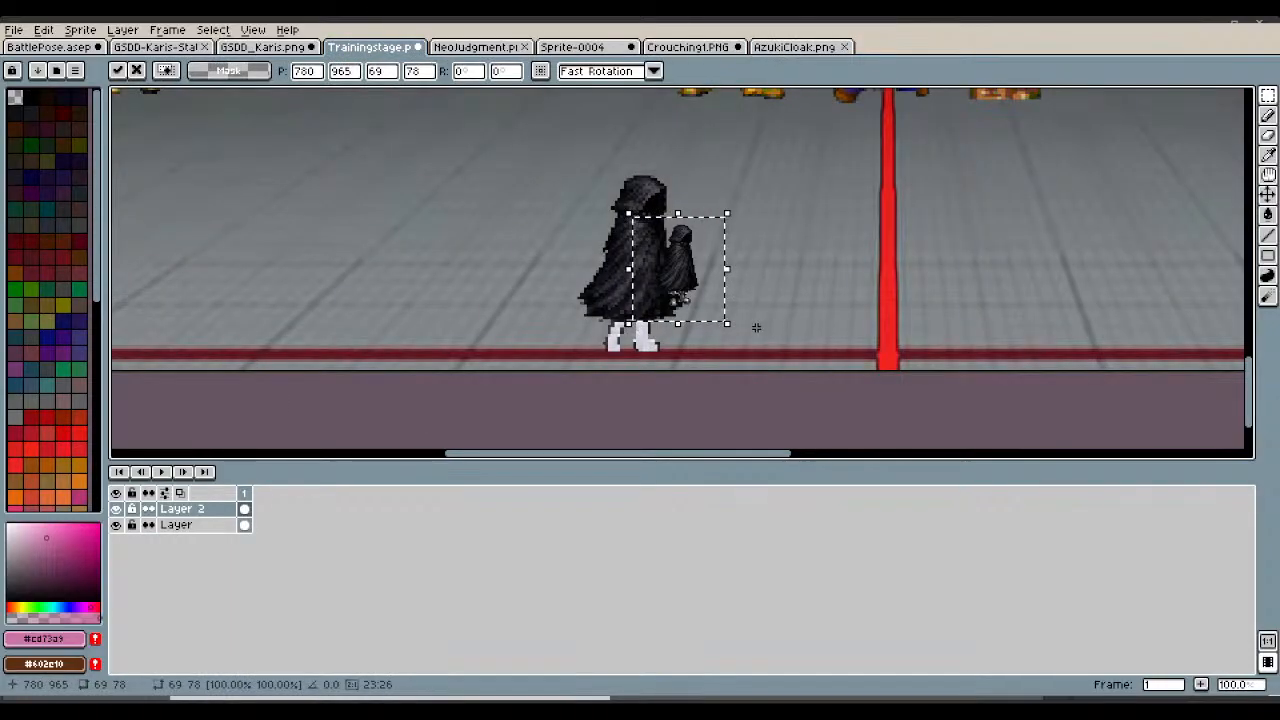
Enlarge the pasted Azuki figure's selection to about 172 by 177 pixels beside the first figure, and close AzukiCloak.png.
drag(722, 324, 877, 396)
drag(877, 214, 865, 158)
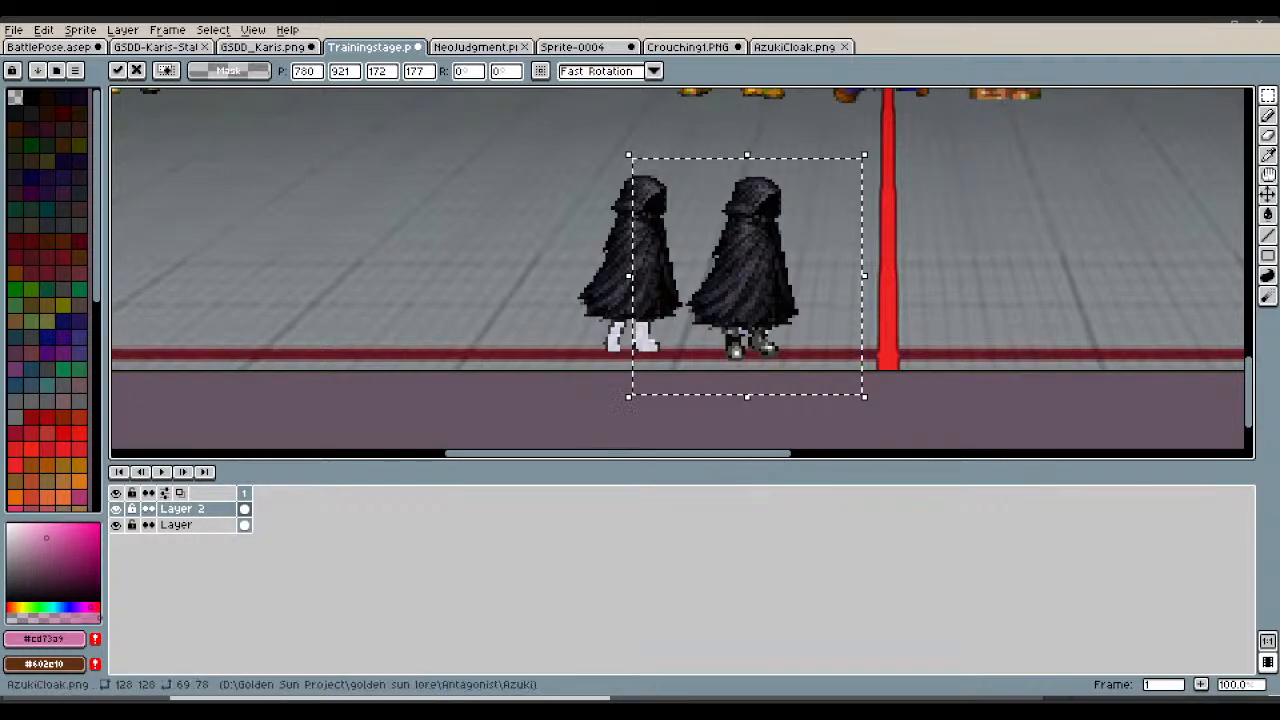
click(844, 47)
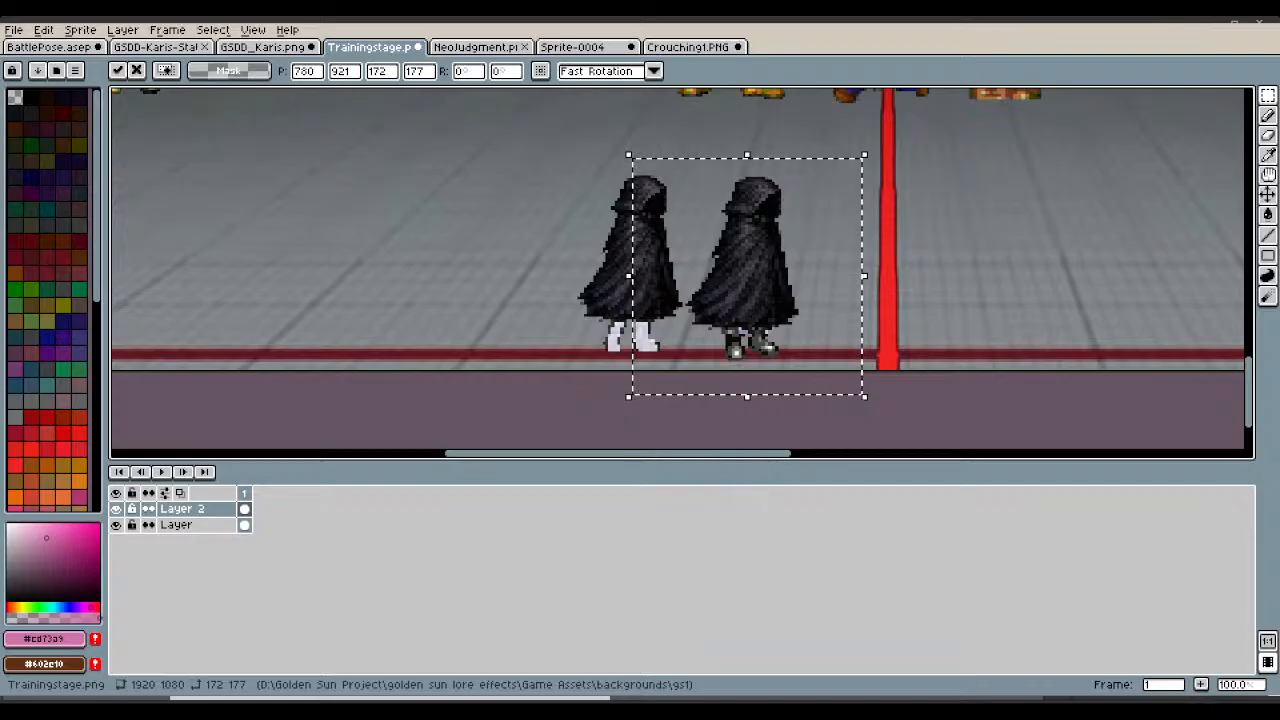
Open MiraCloak.png and copy its red-booted figure into Layer 2 of Trainingstage.png, flipped horizontally and moved to the red pole.
drag(1279, 256, 1002, 250)
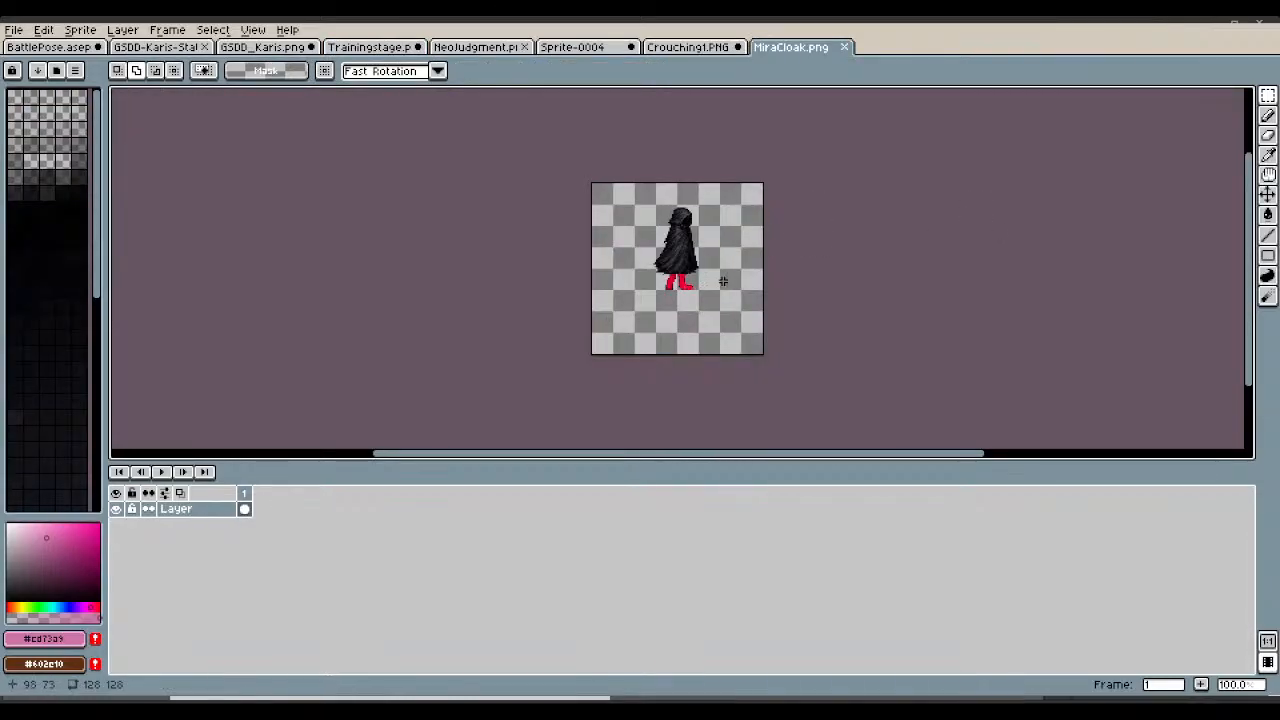
drag(714, 293, 618, 190)
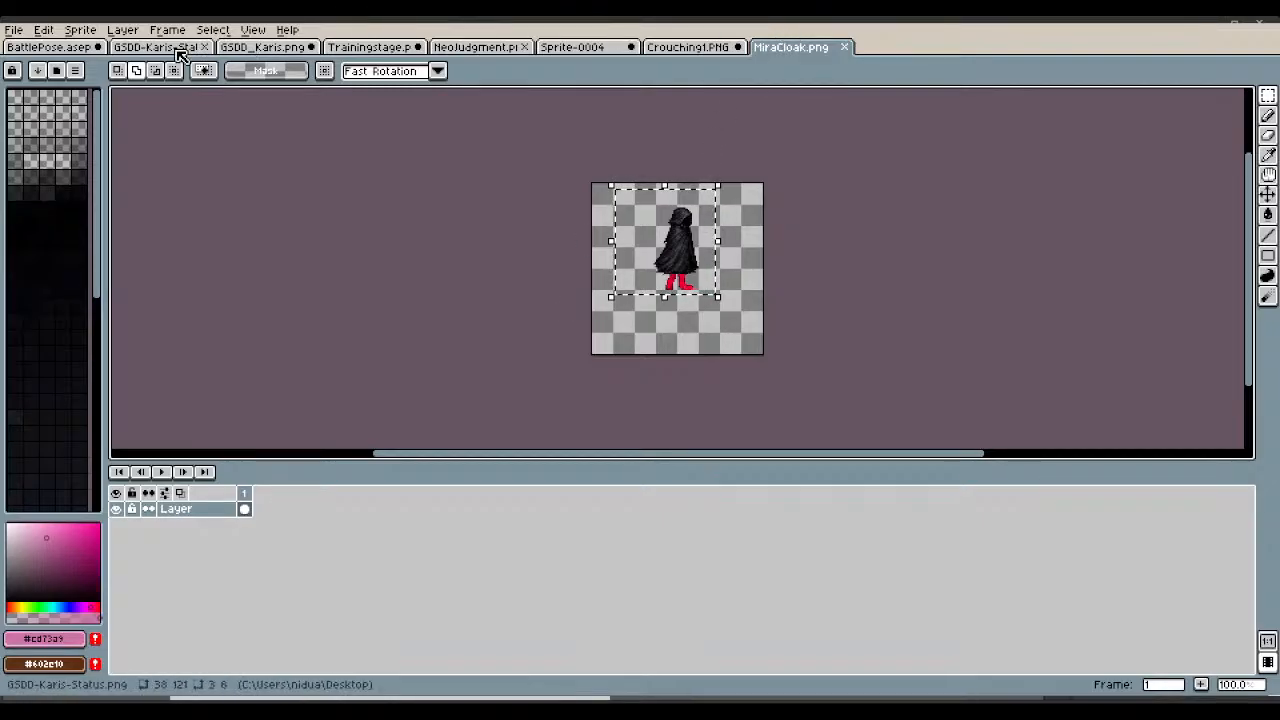
click(400, 47)
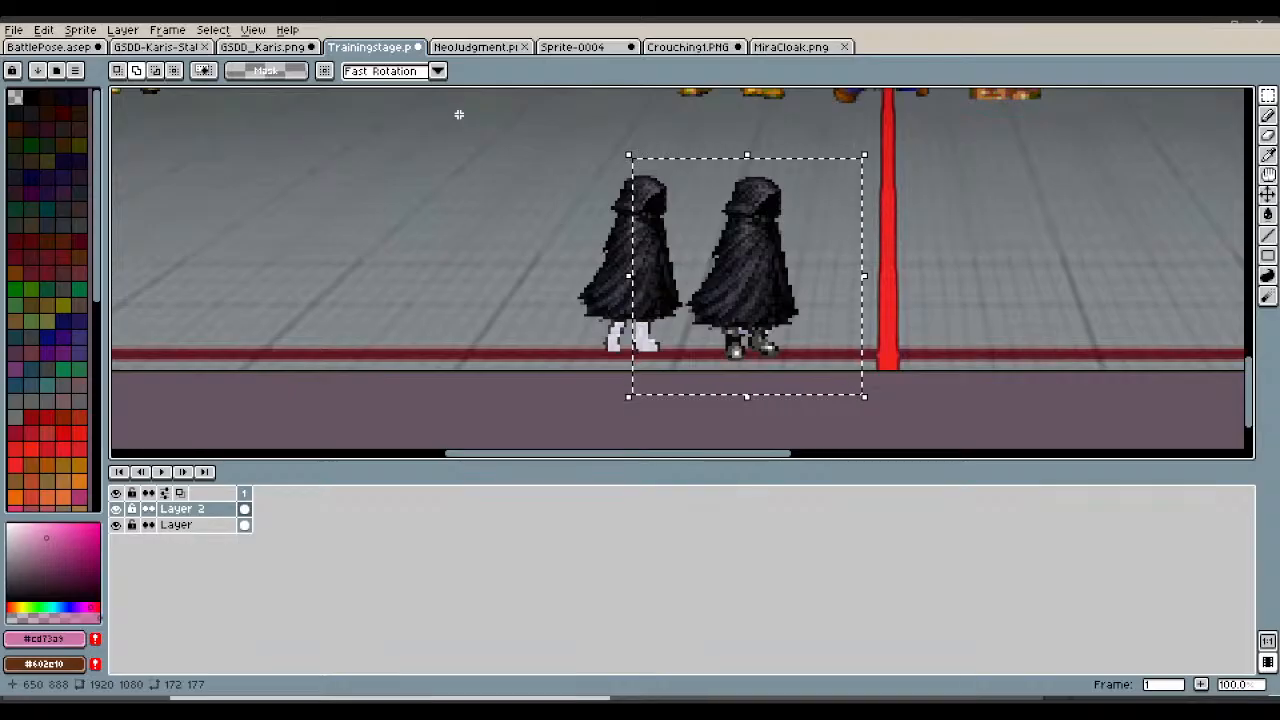
key(ctrl+v)
drag(712, 270, 922, 290)
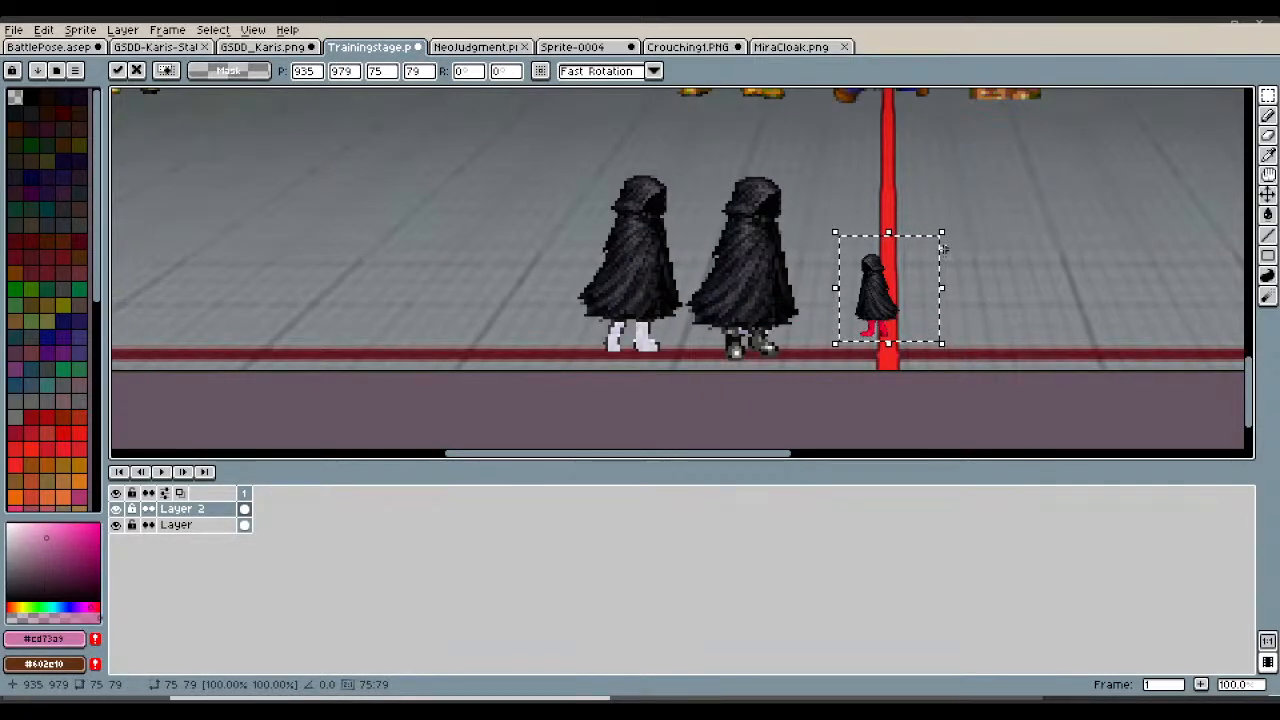
Enlarge the red-booted figure's selection to about 166 by 165 pixels, position it beyond the red pole, and close MiraCloak.png.
drag(941, 231, 1062, 135)
drag(975, 325, 1000, 334)
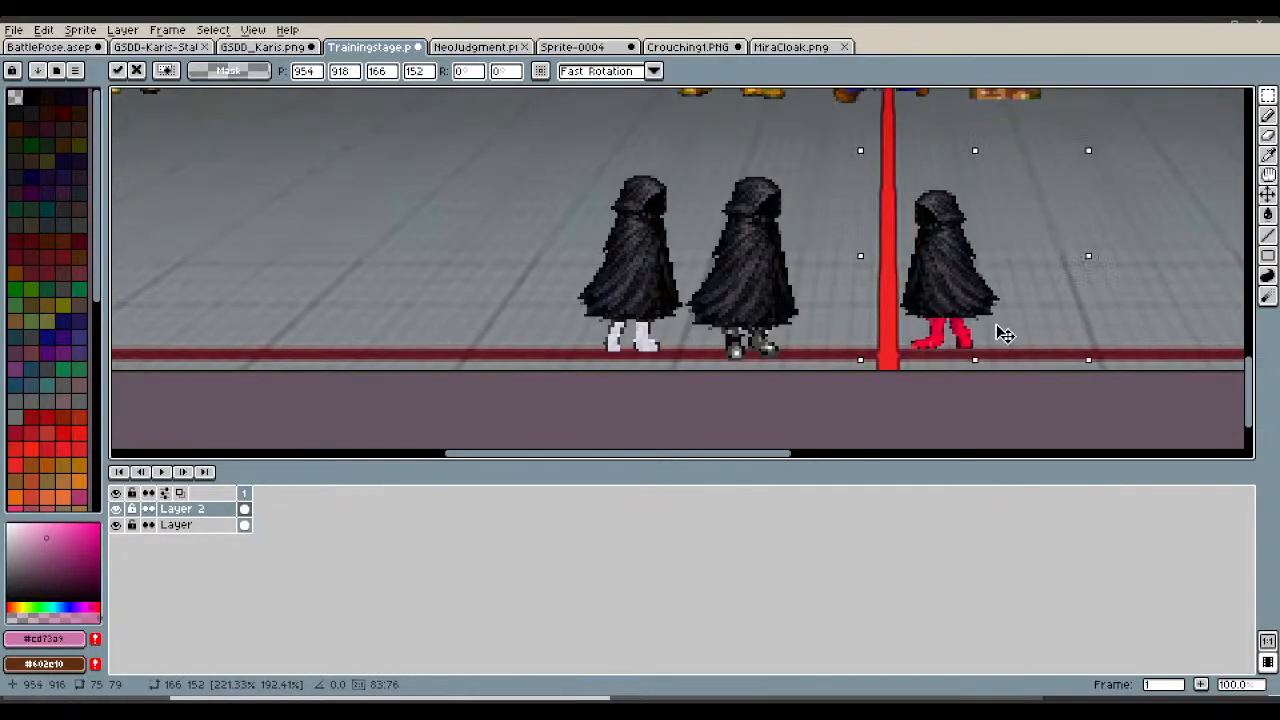
mouse_move(964, 152)
mouse_down()
mouse_move(977, 157)
mouse_move(976, 134)
mouse_up()
drag(1003, 180, 1000, 186)
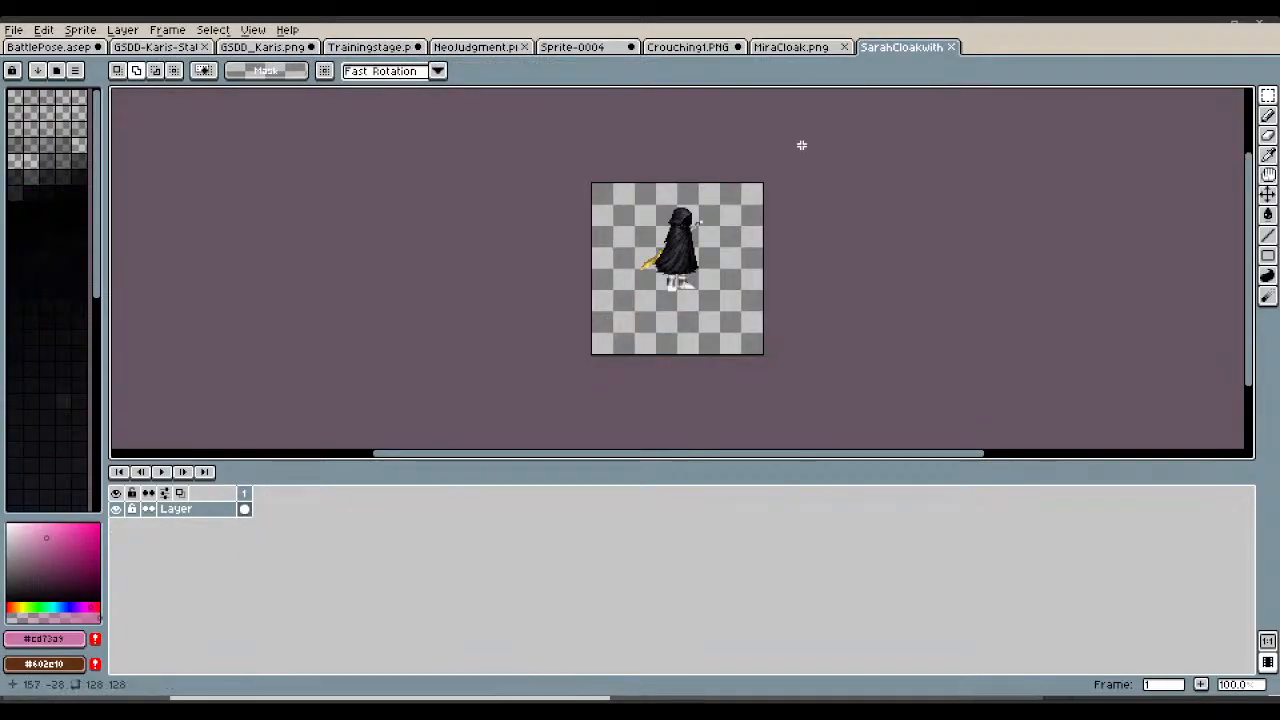
click(844, 47)
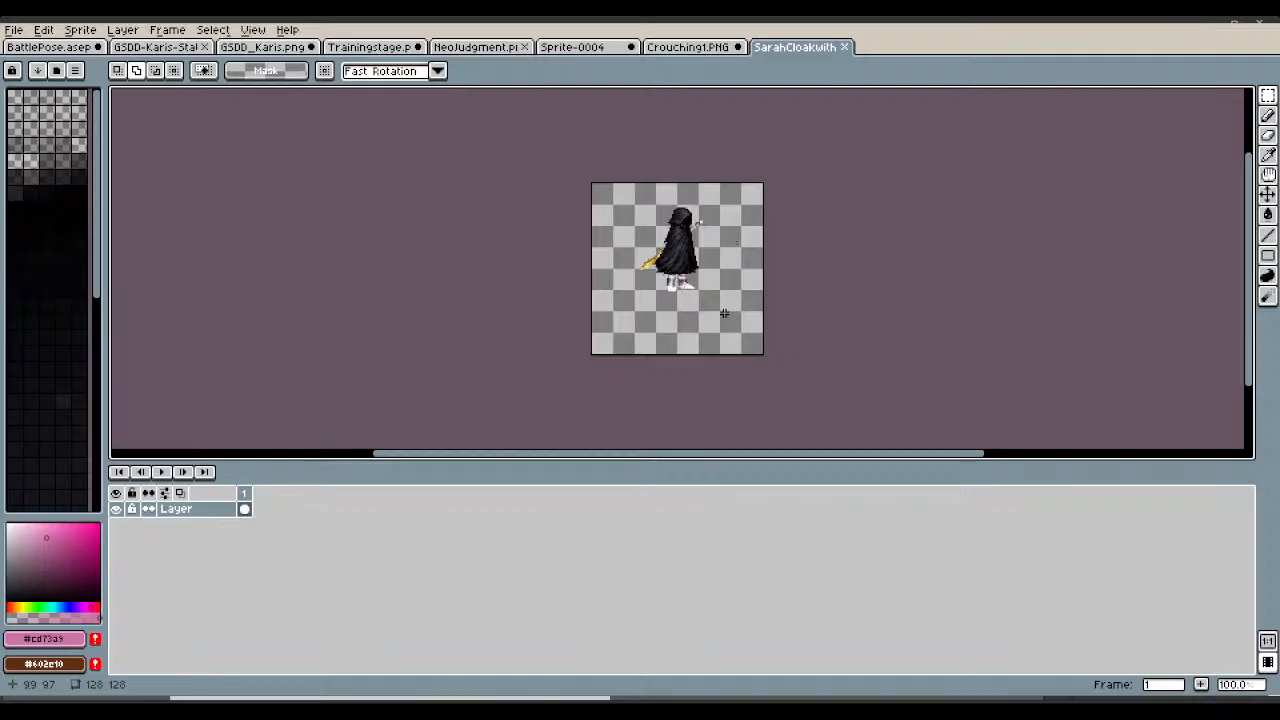
Copy the sword-bearing cloaked figure from the SarahCloakwith sprite into Layer 2 of Trainingstage.png, flipped horizontally and placed beyond the red-booted figure.
drag(724, 314, 632, 181)
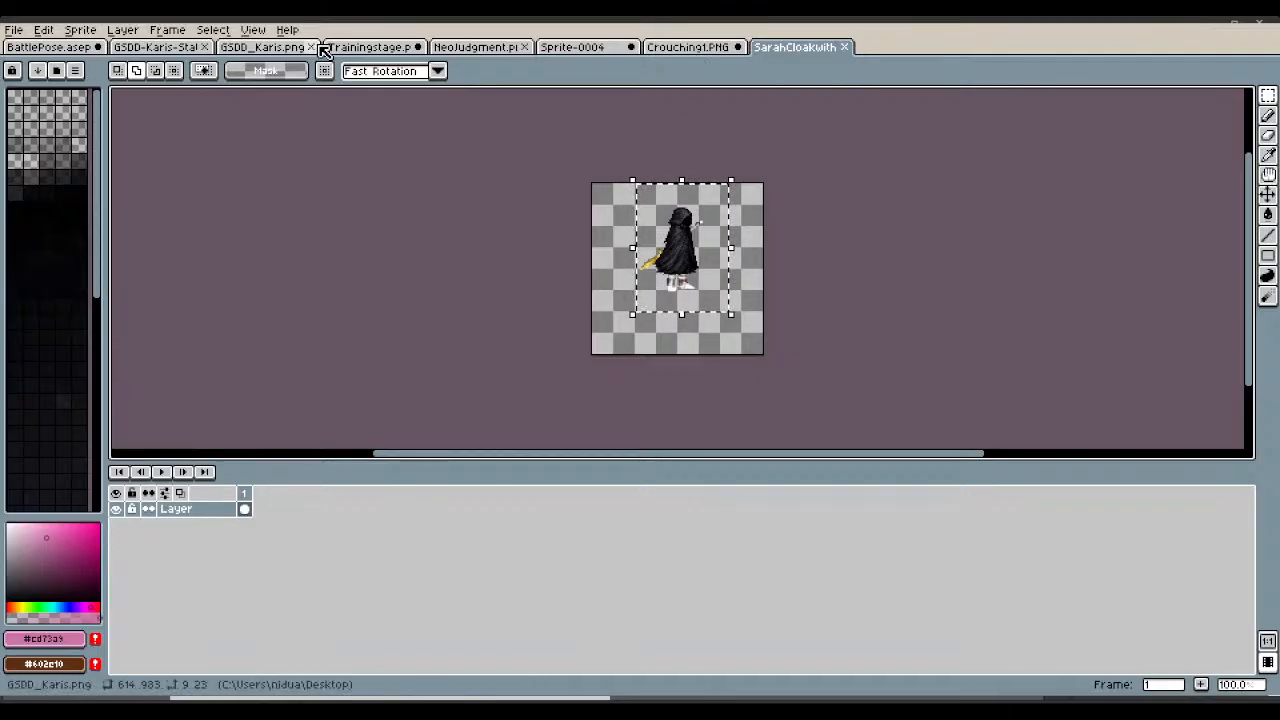
click(48, 47)
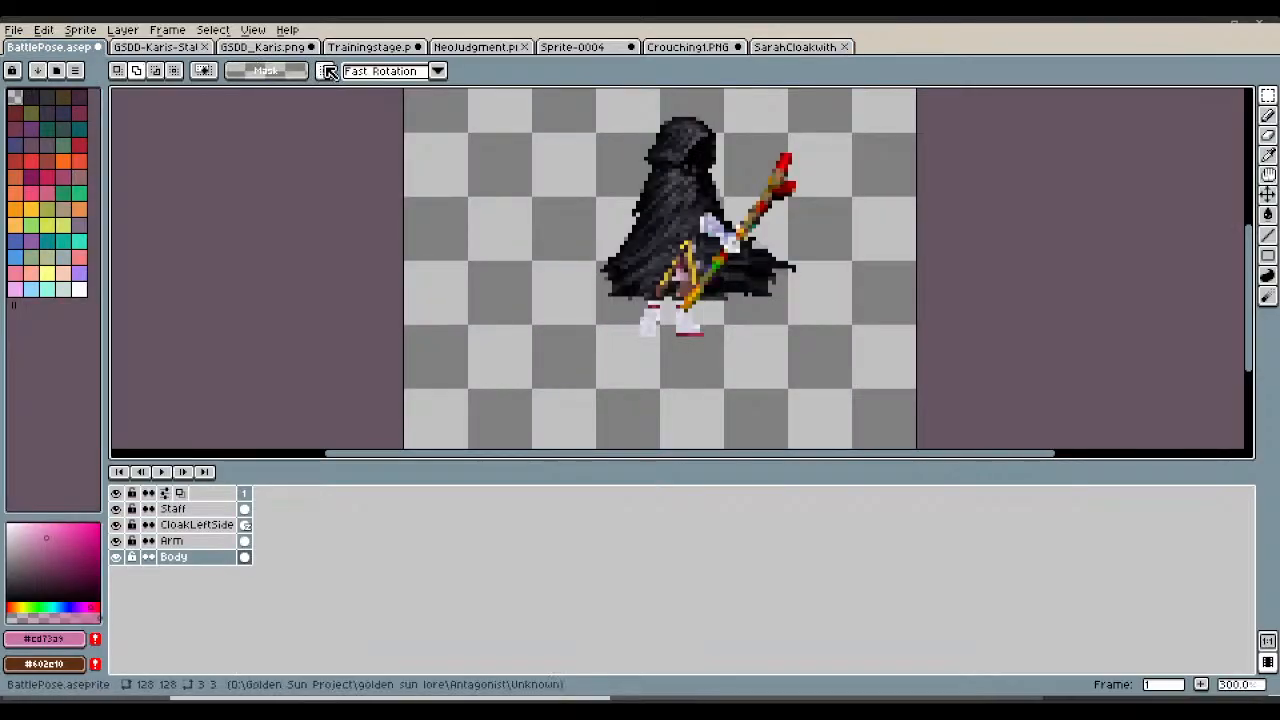
click(368, 52)
key(ctrl+v)
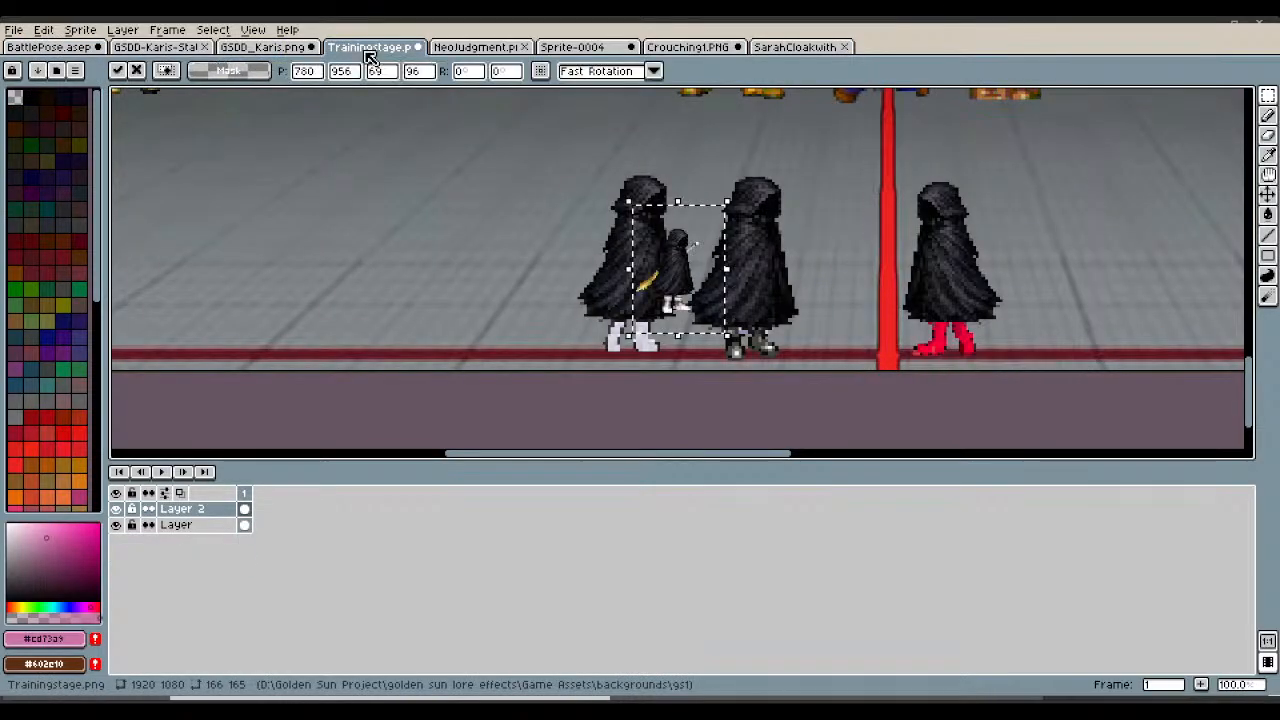
drag(704, 258, 1069, 303)
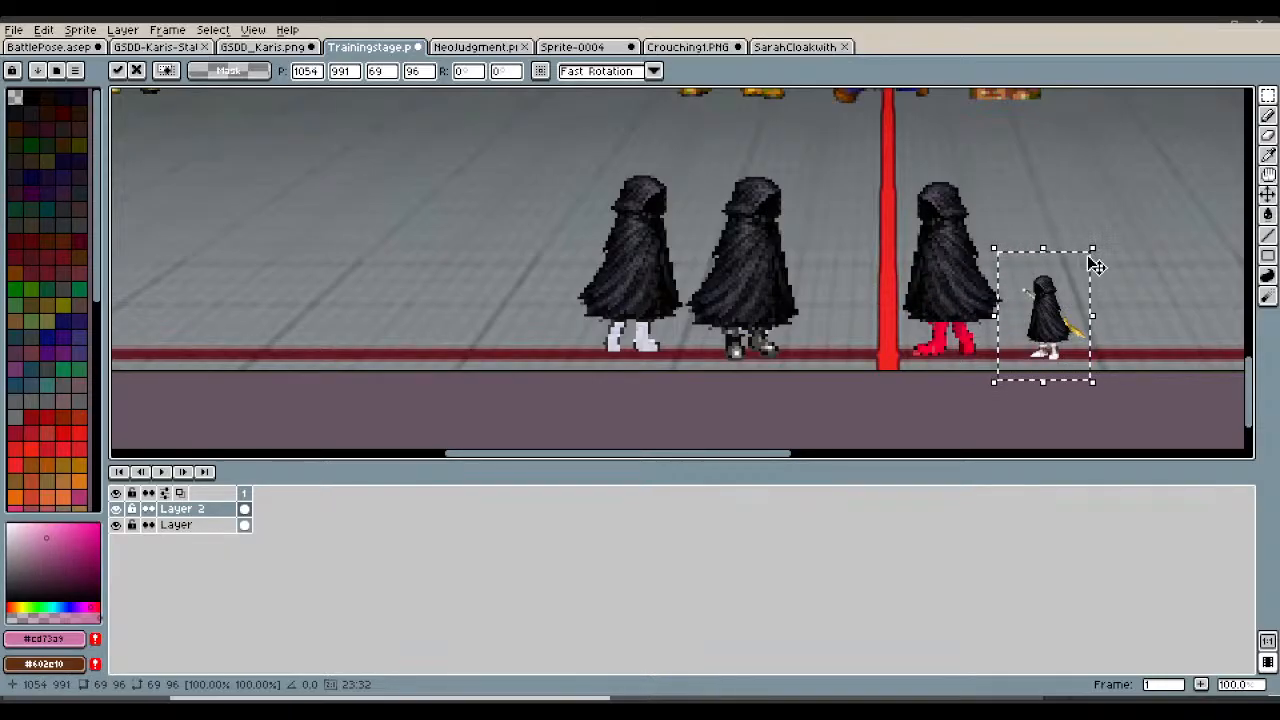
Enlarge the sword-bearing figure's selection to about 144 by 202 pixels and line it up beside the red-booted figure.
drag(1093, 249, 1194, 127)
drag(1177, 187, 1143, 206)
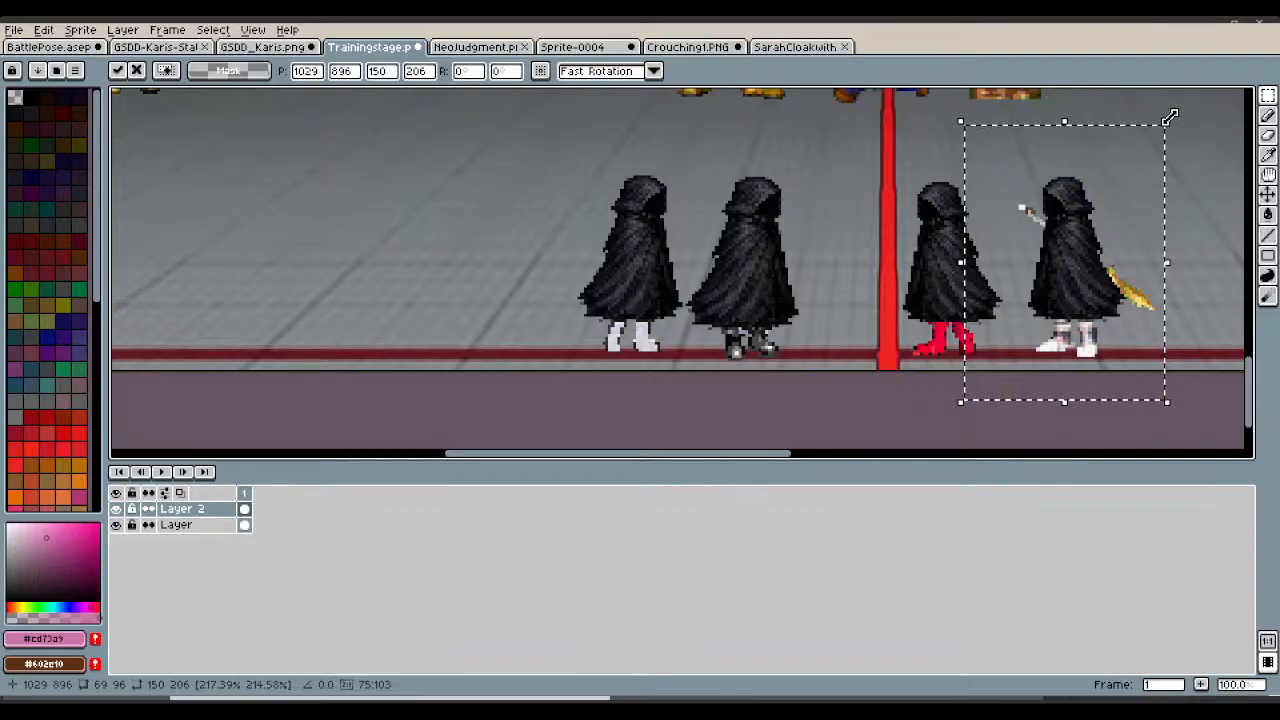
drag(1166, 121, 1159, 127)
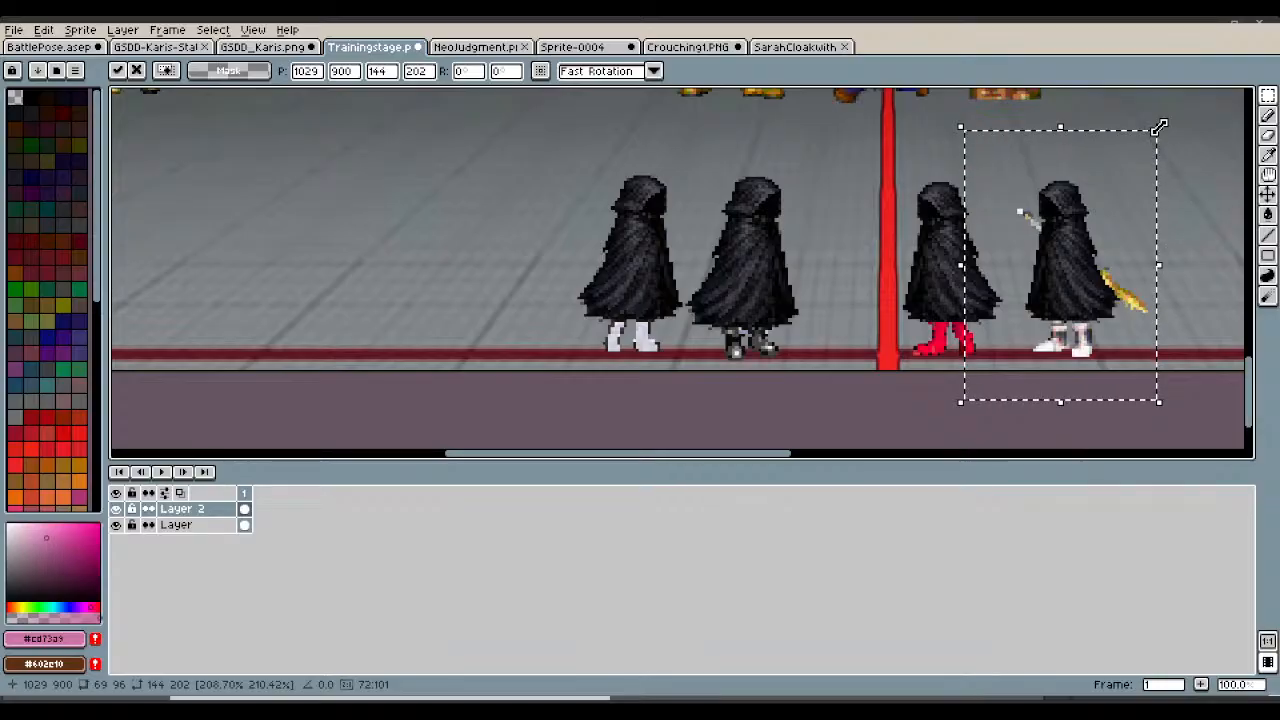
Compare the cloaked figures around the red pole, then delete Layer 2 from Trainingstage.png and clear the selection.
scroll(1049, 311, up, 1)
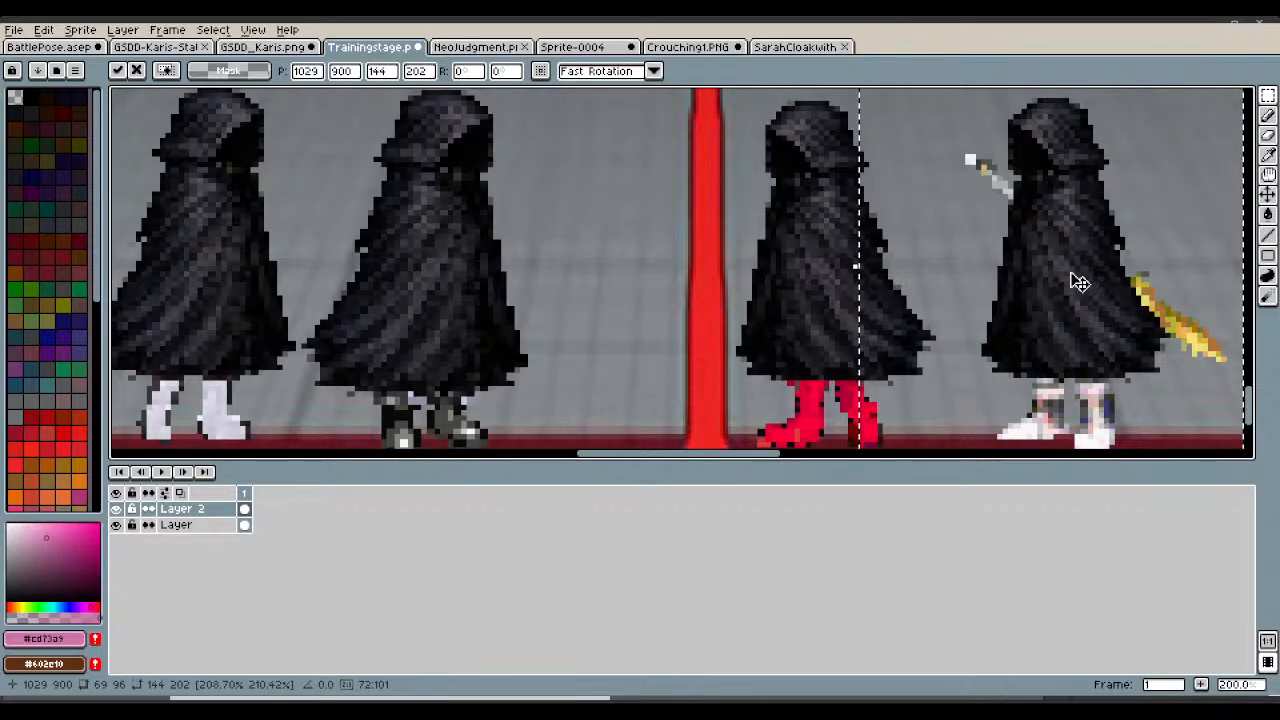
scroll(1072, 350, down, 1)
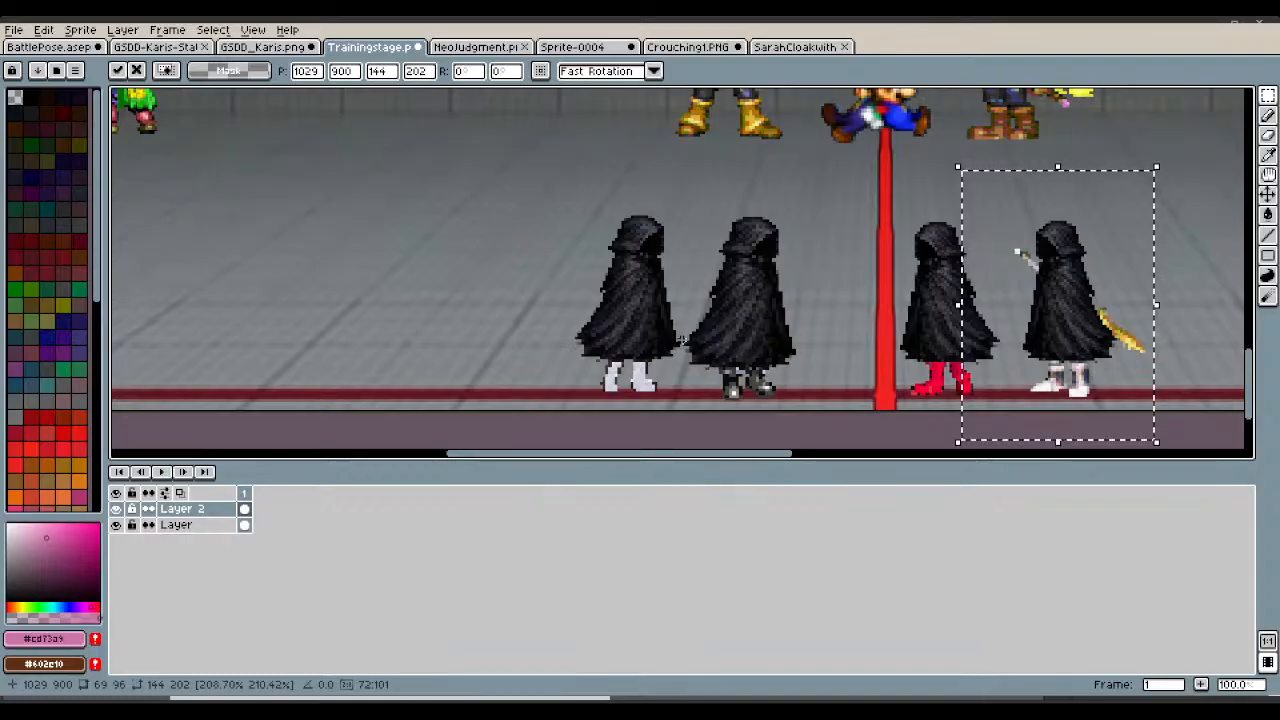
scroll(718, 276, up, 1)
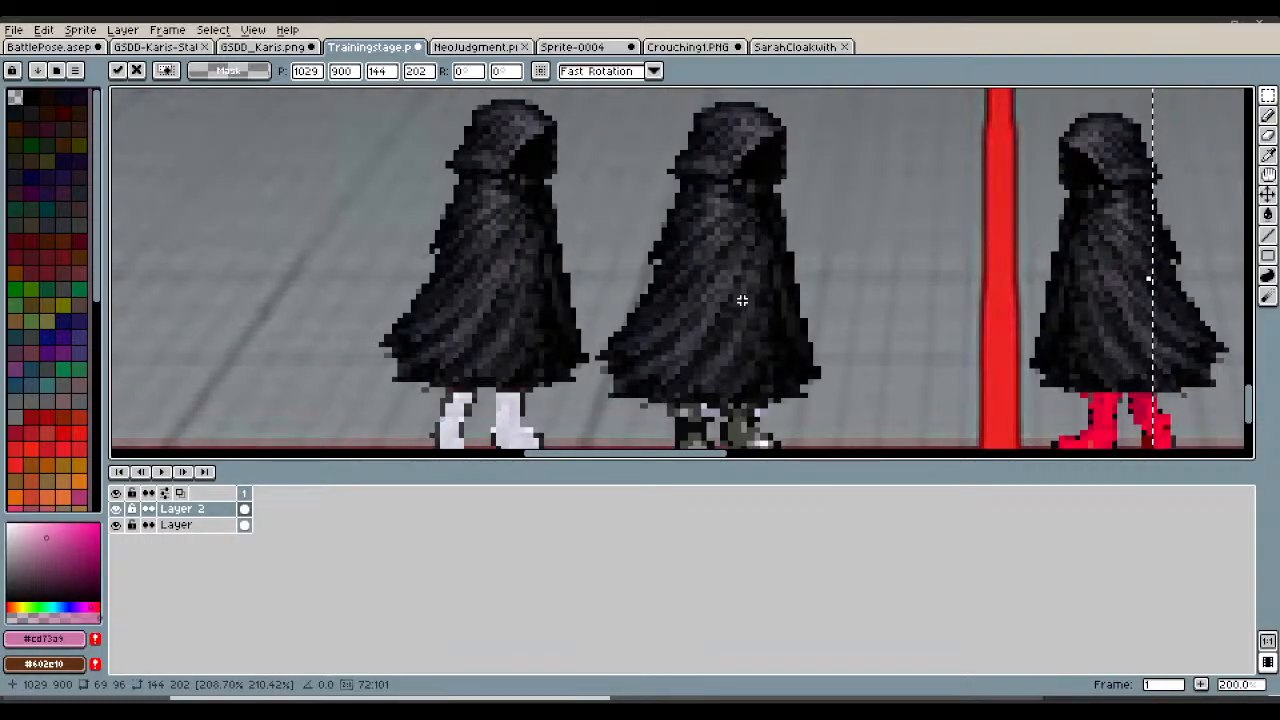
scroll(739, 298, down, 1)
scroll(649, 298, up, 1)
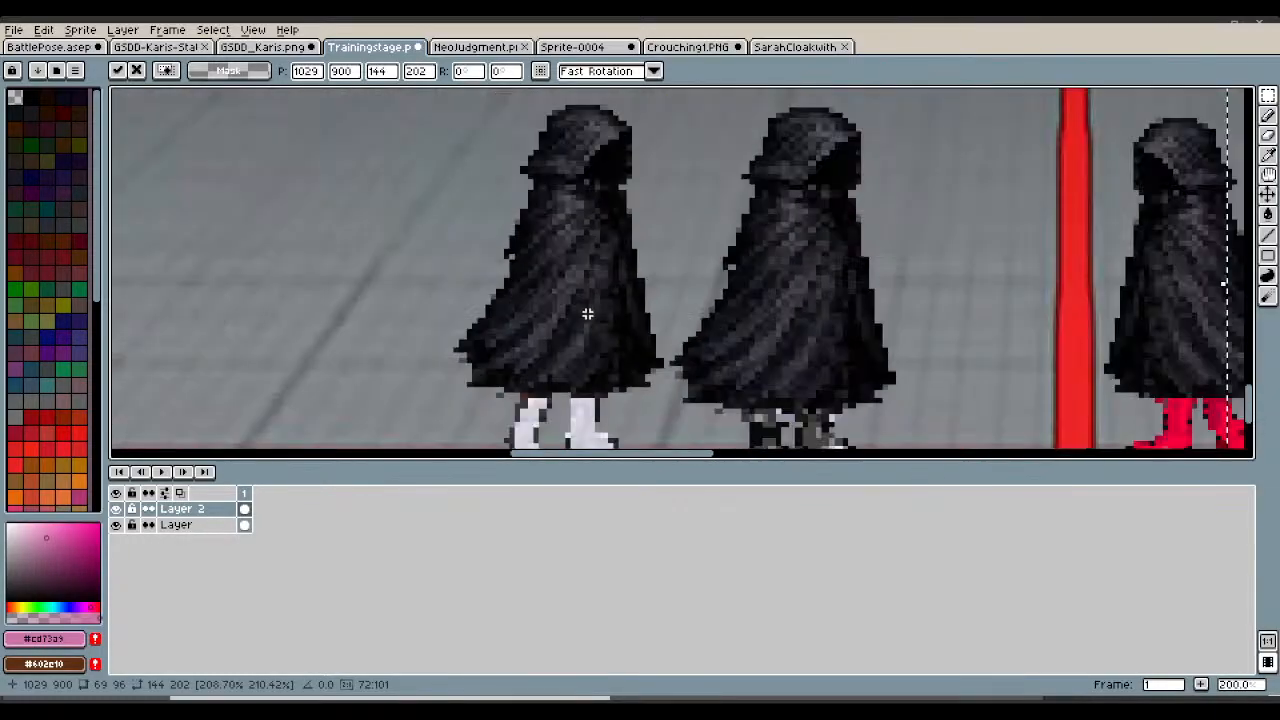
scroll(581, 311, down, 1)
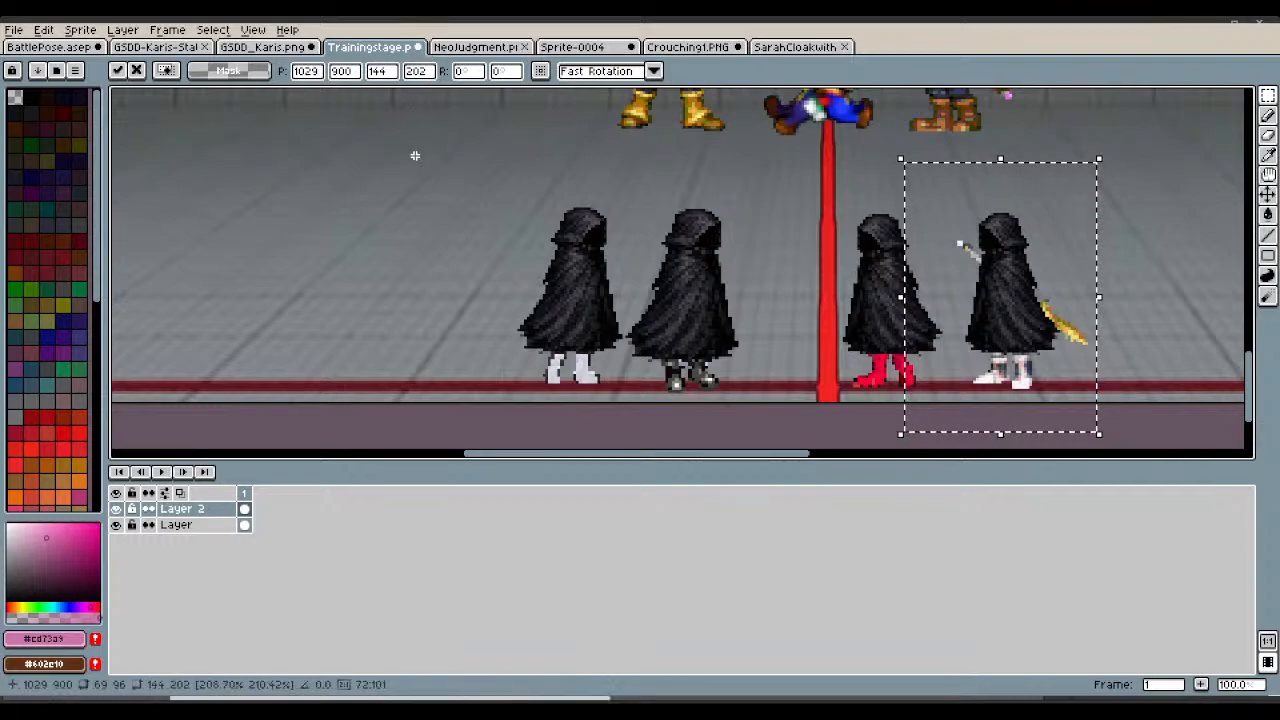
right_click(216, 514)
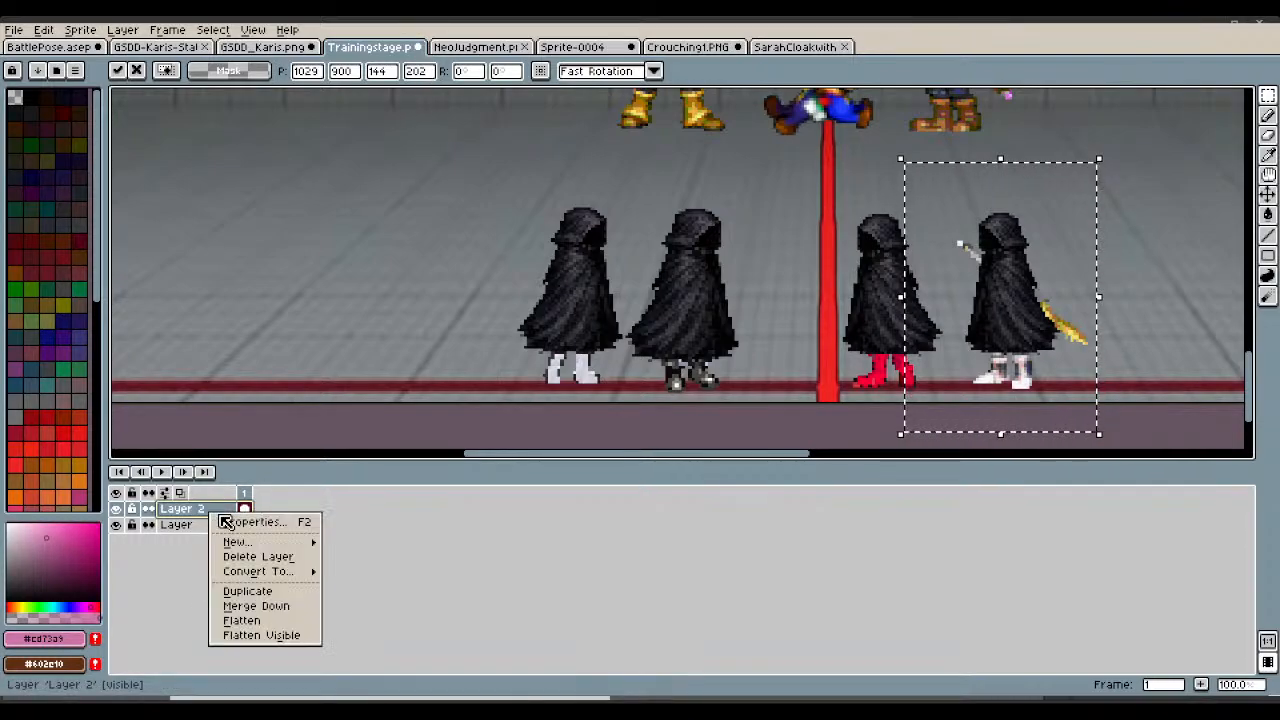
click(268, 557)
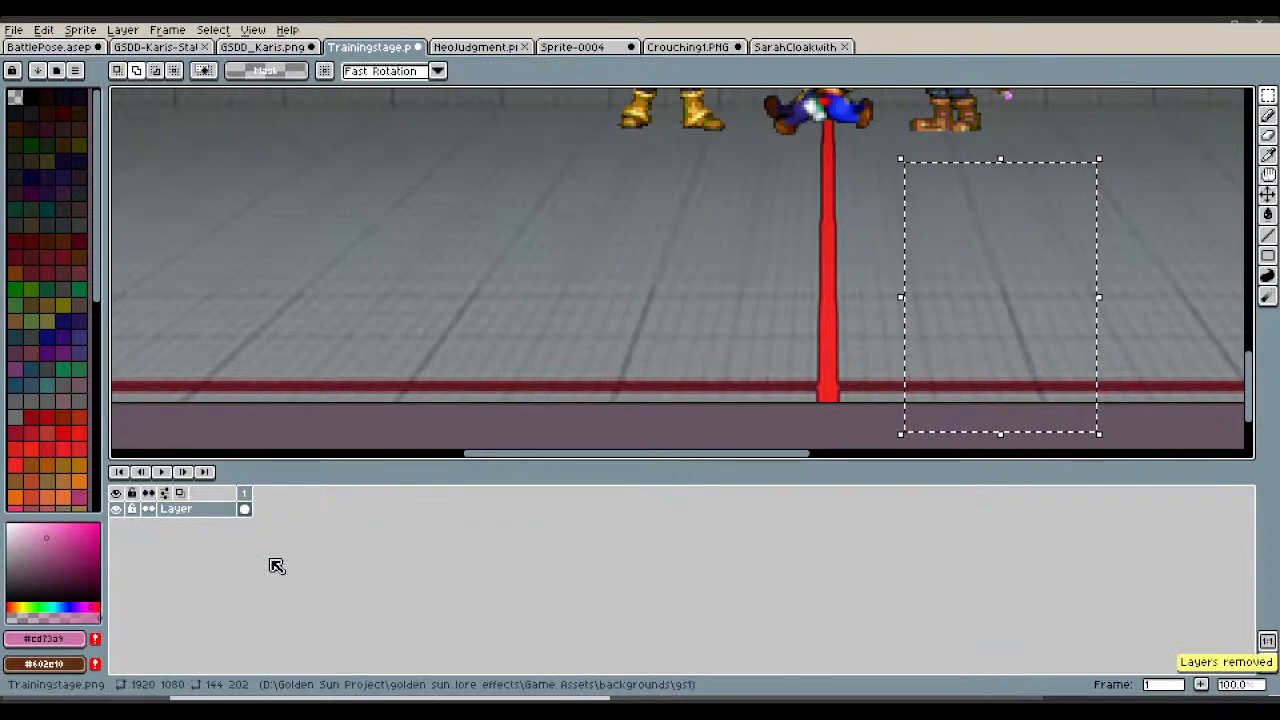
key(ctrl+d)
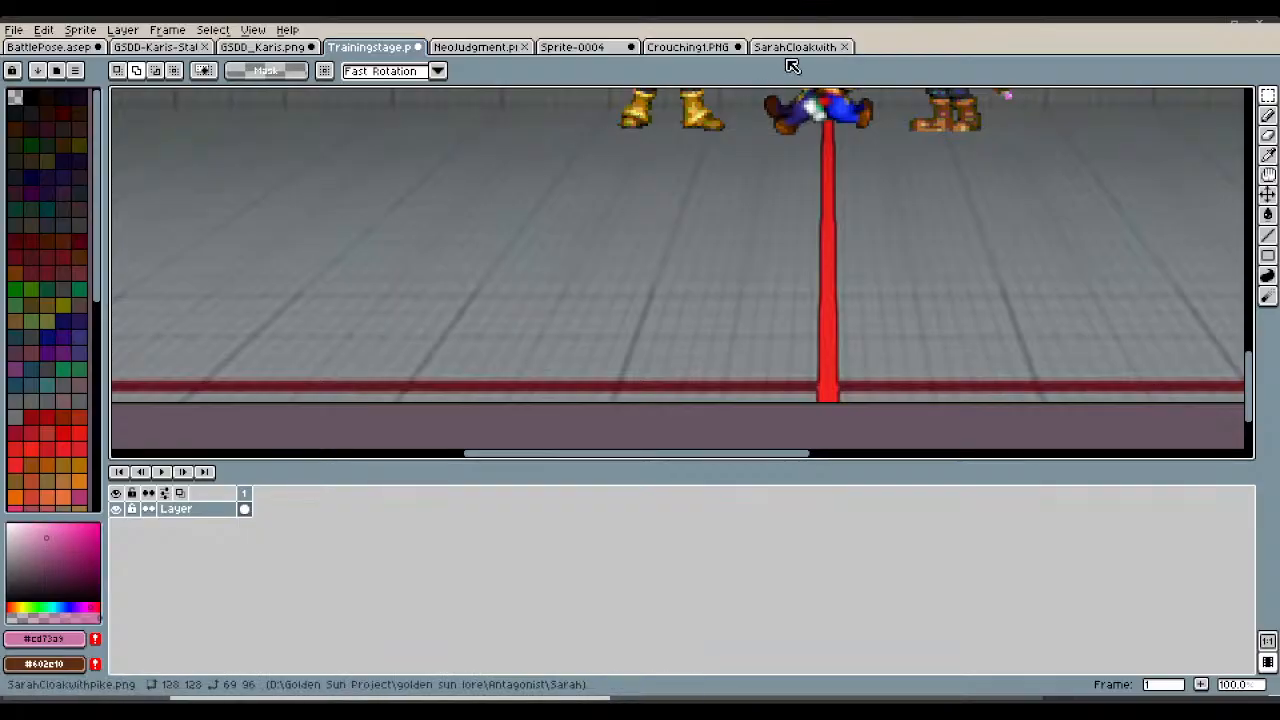
Close SarahCloakwithpike.png, open Mysterious_hooded_figure.png, and close Crouching1.PNG without saving its changes.
click(847, 51)
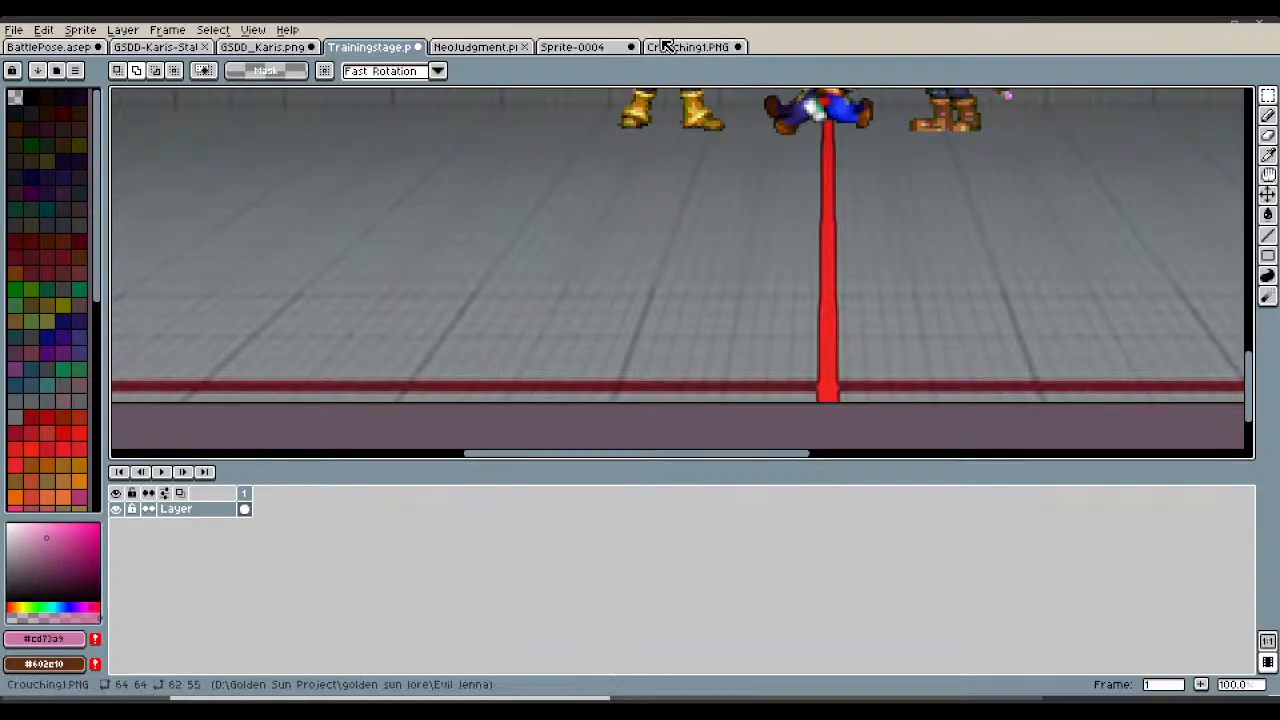
click(578, 47)
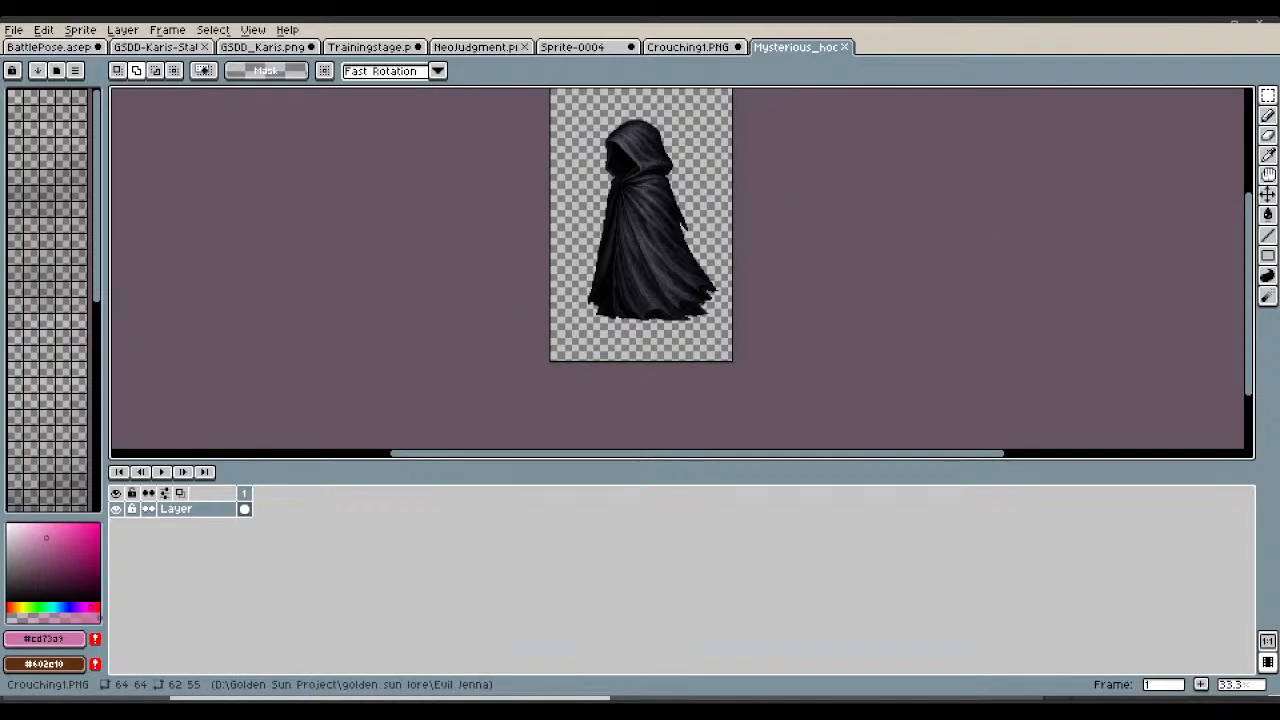
click(737, 47)
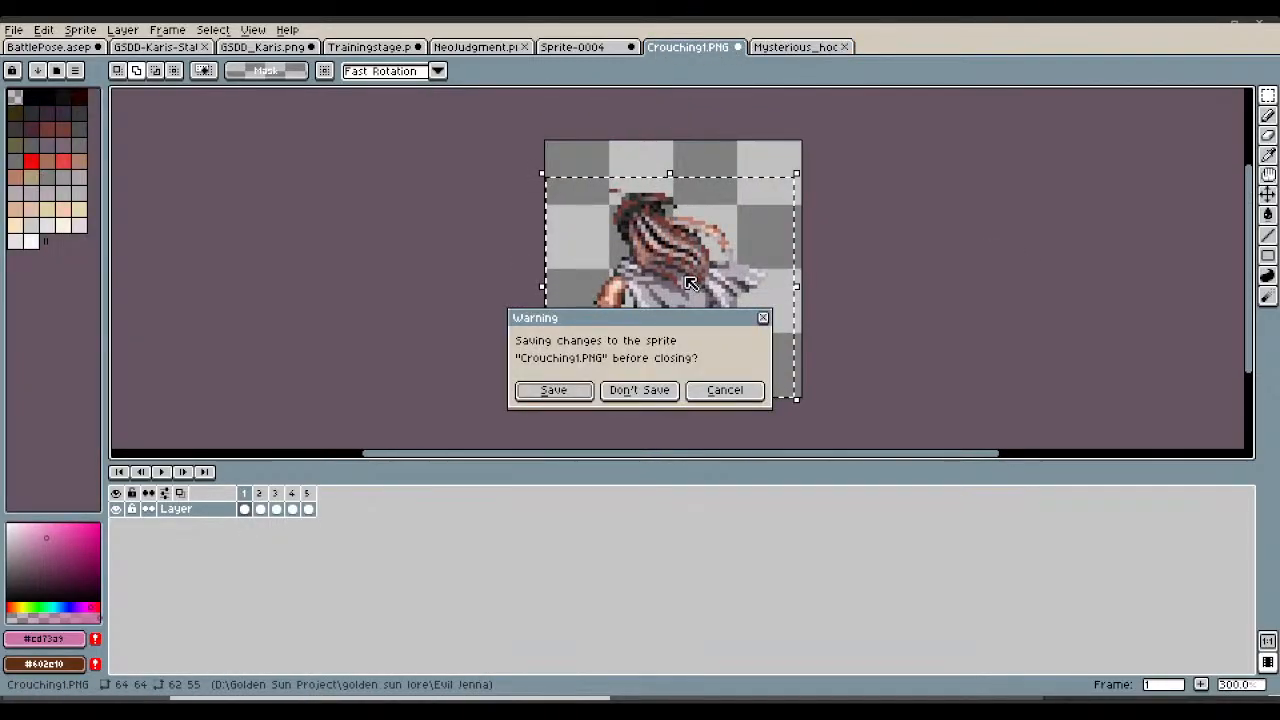
click(655, 391)
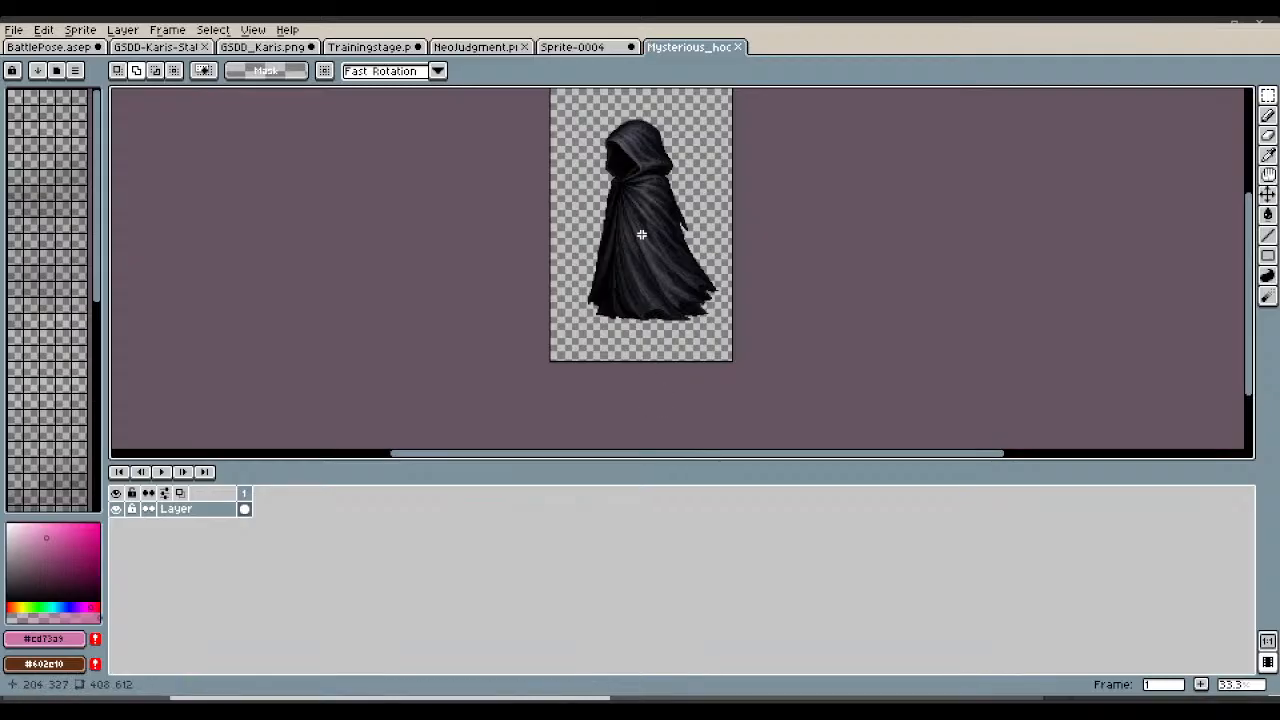
Flip the mysterious hooded figure horizontally and add a new layer above Body in Sprite-0004.
key(shift+h)
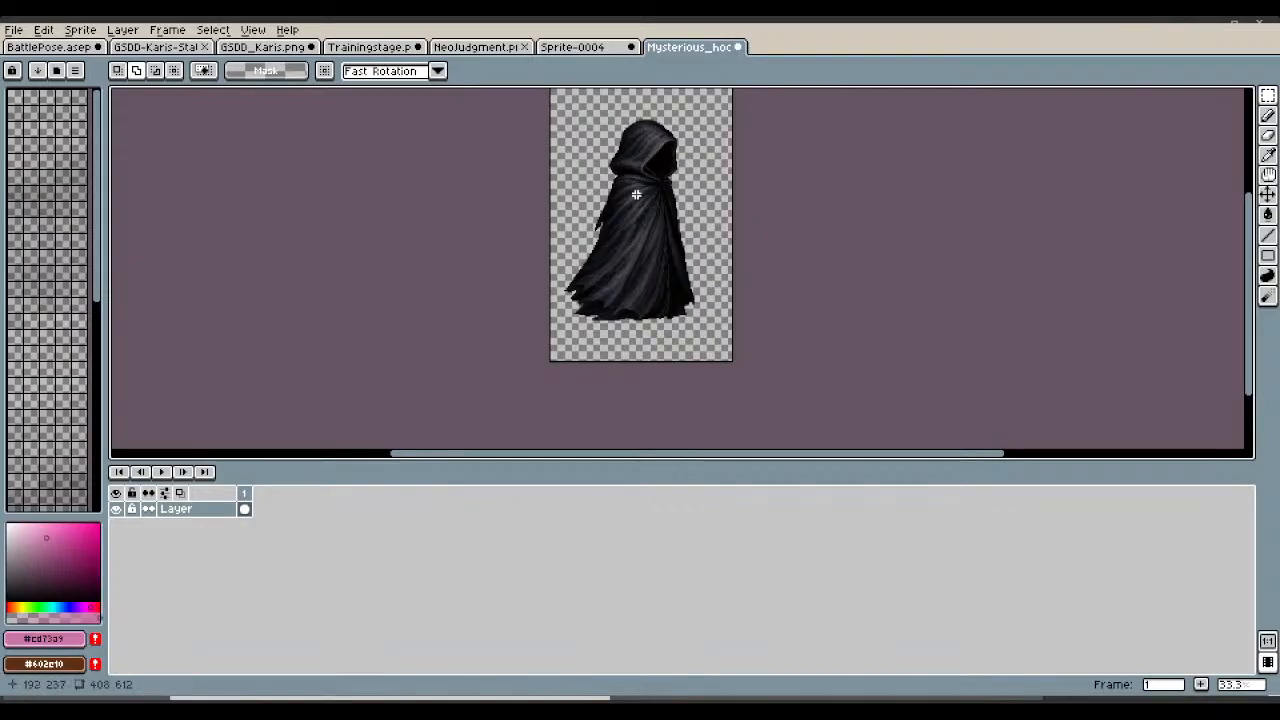
click(600, 50)
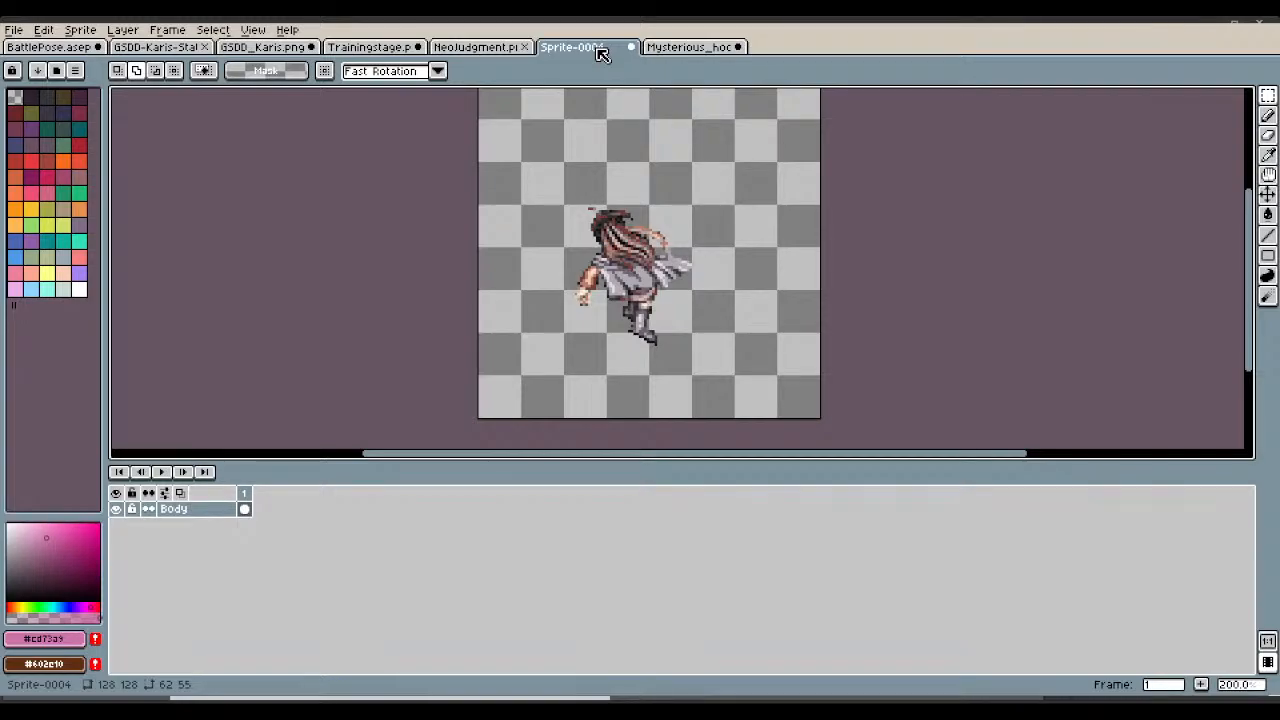
right_click(220, 509)
mouse_move(290, 537)
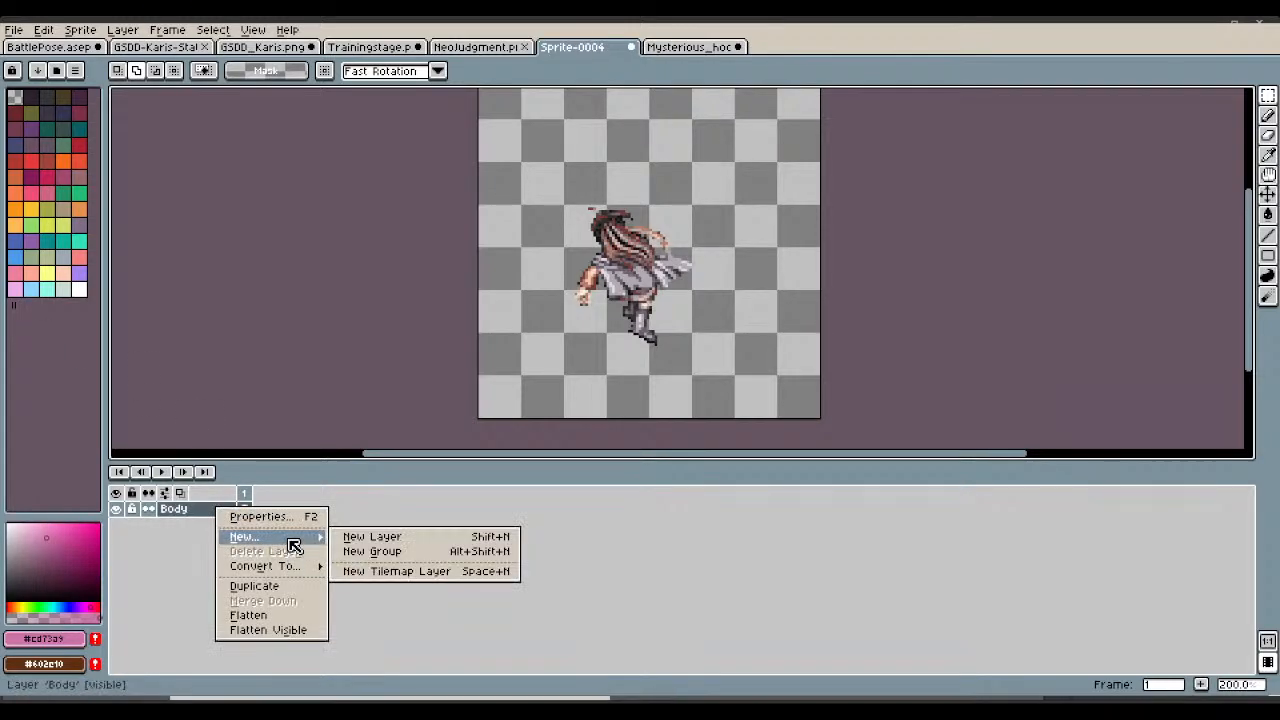
click(378, 544)
Select the hood of the figure in Mysterious_hooded_figure.png, an area of about 189 by 131 pixels, for copying.
click(690, 50)
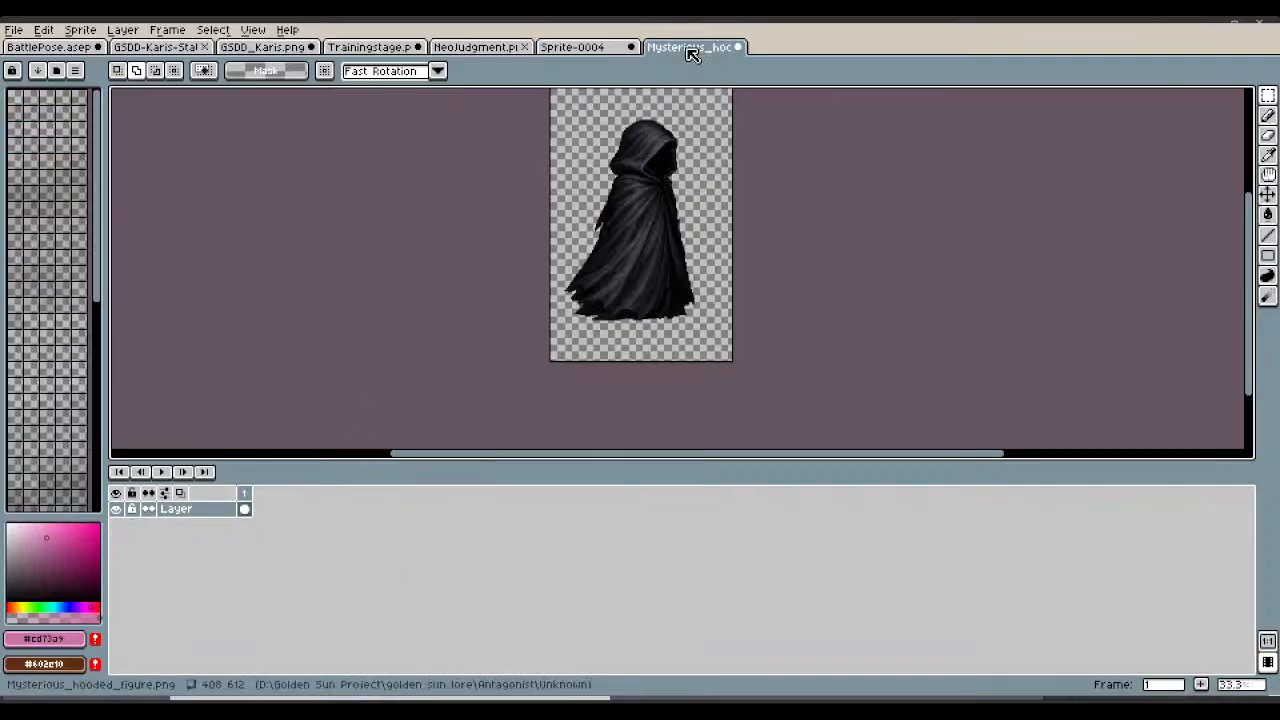
scroll(627, 121, up, 2)
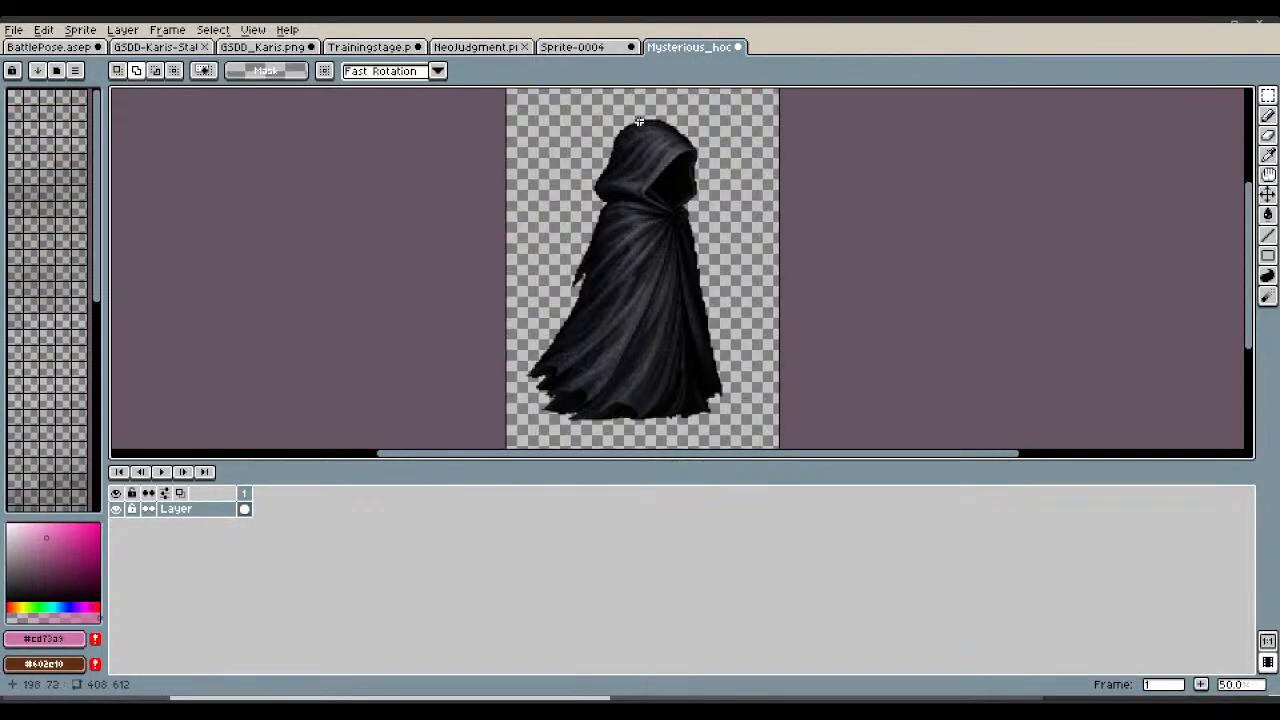
scroll(627, 121, down, 1)
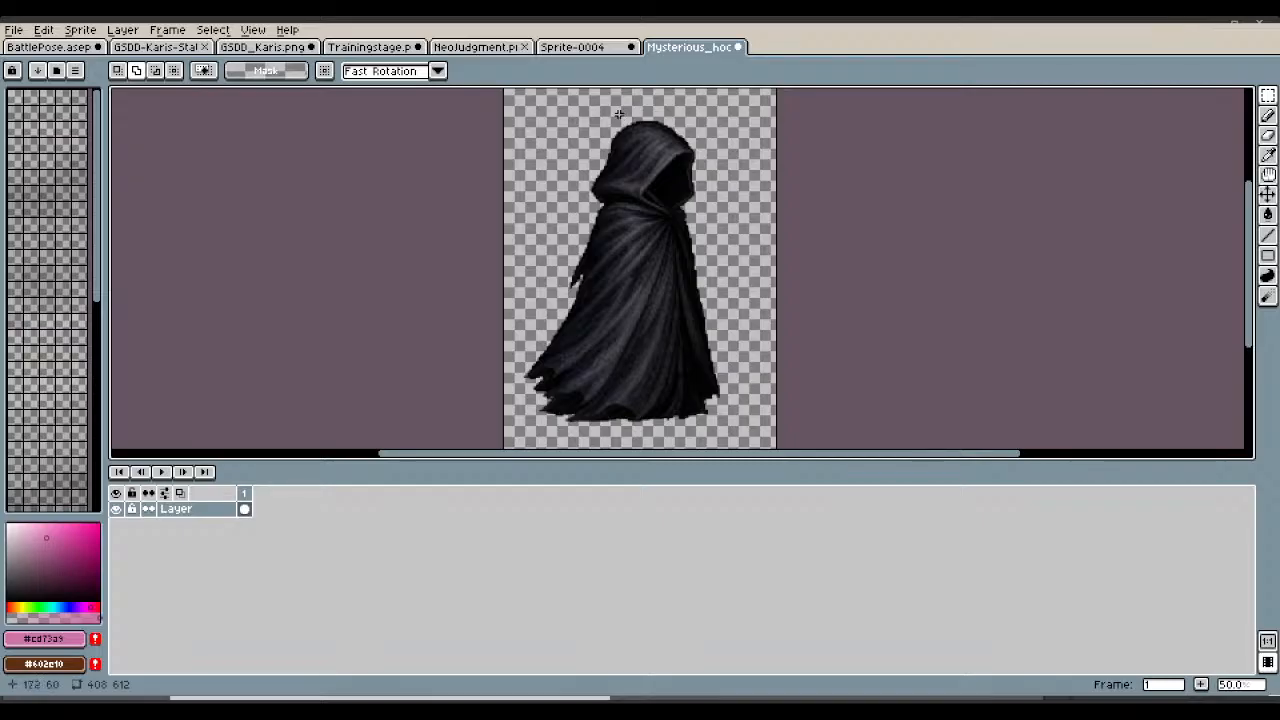
drag(577, 119, 701, 206)
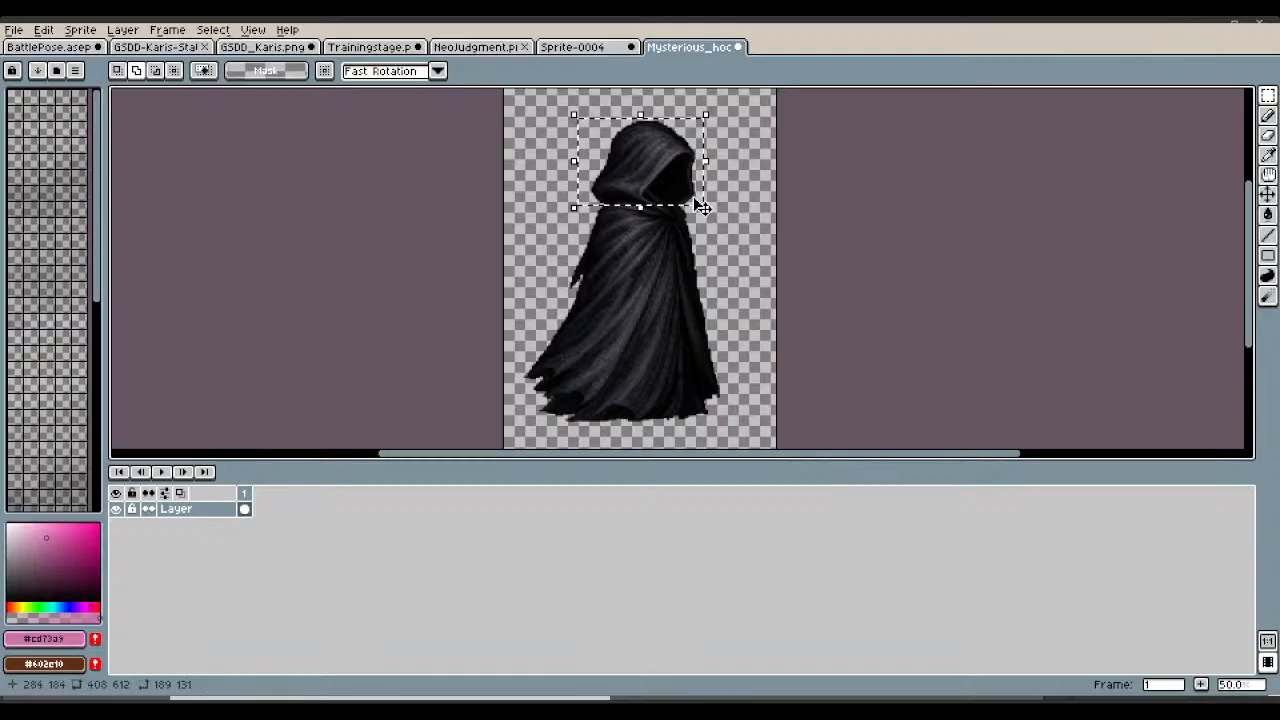
Rename the new layer above Body in Sprite-0004 as Cloak.
click(578, 47)
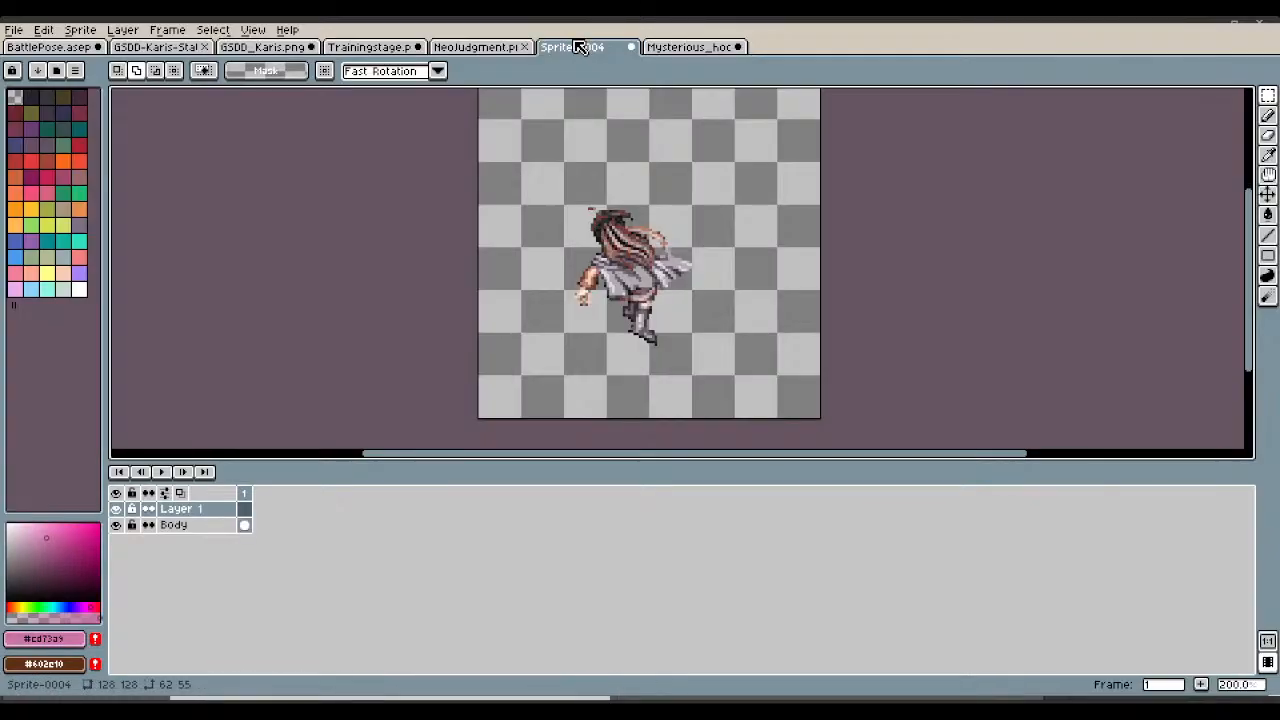
double_click(221, 510)
text(Cloak)
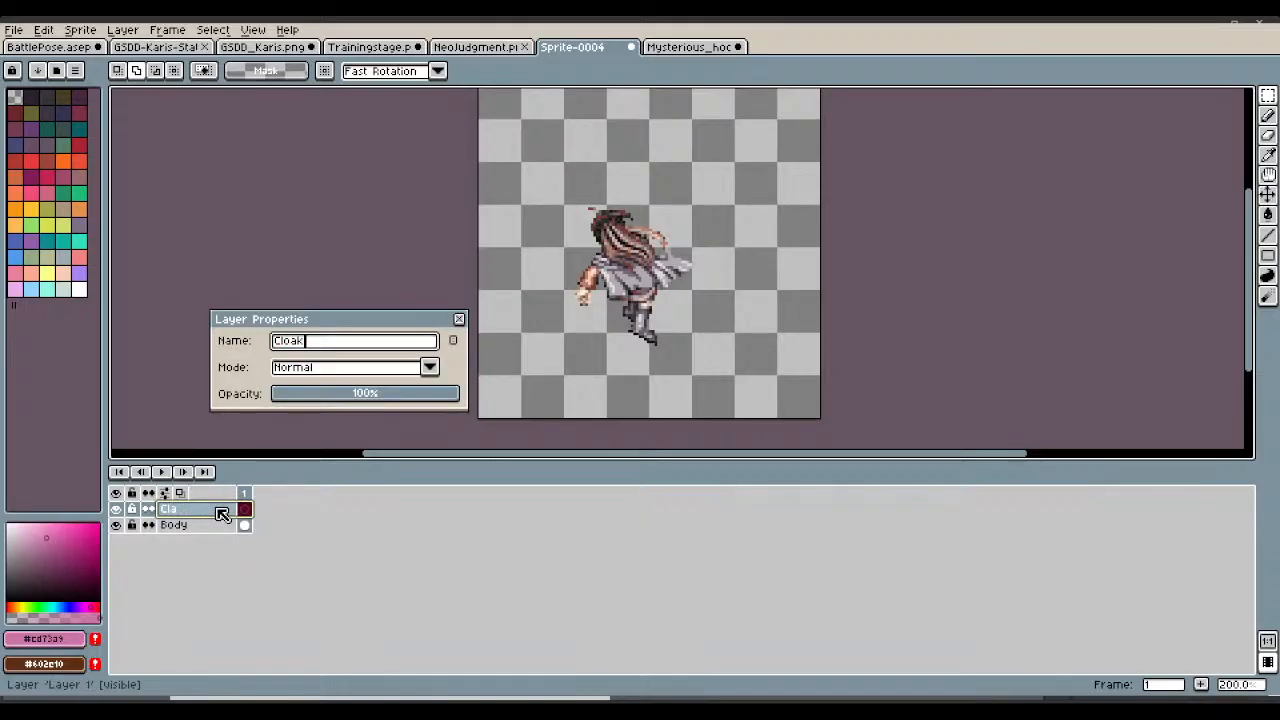
key(Return)
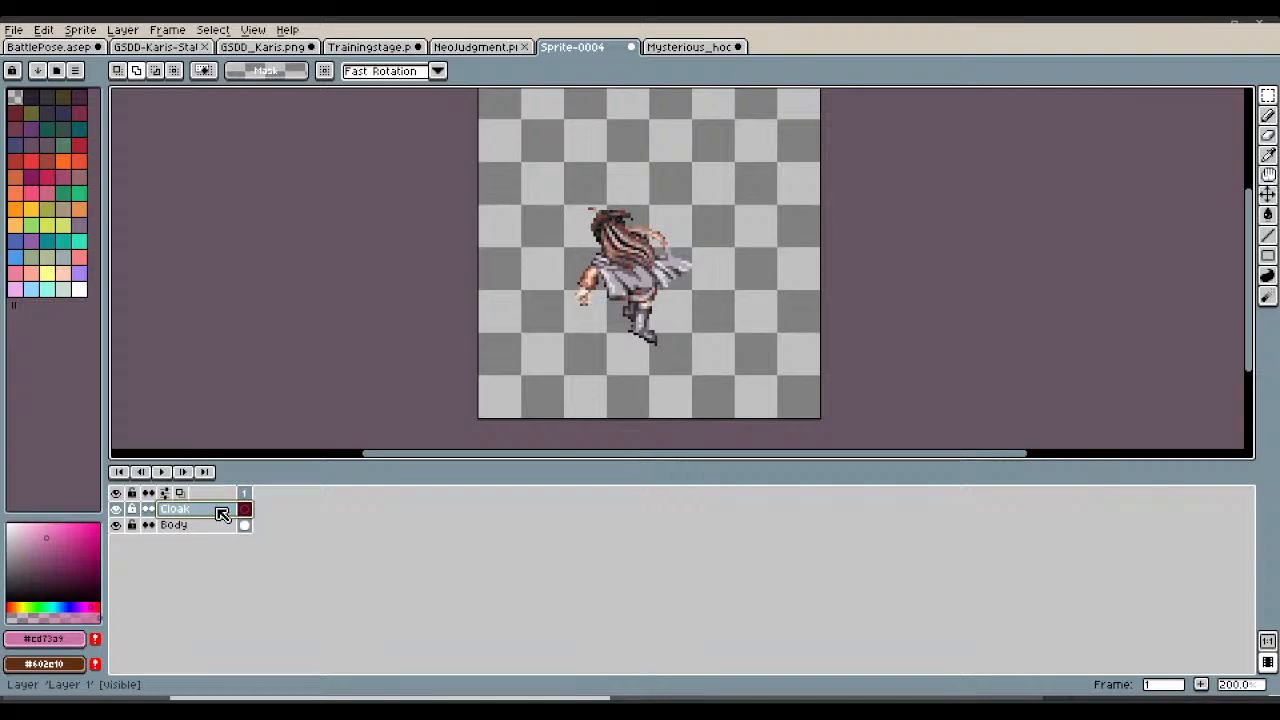
Paste the hood into the Cloak layer, shrink its selection to 25 by 24 pixels, and place it at 10, 14.
key(ctrl+v)
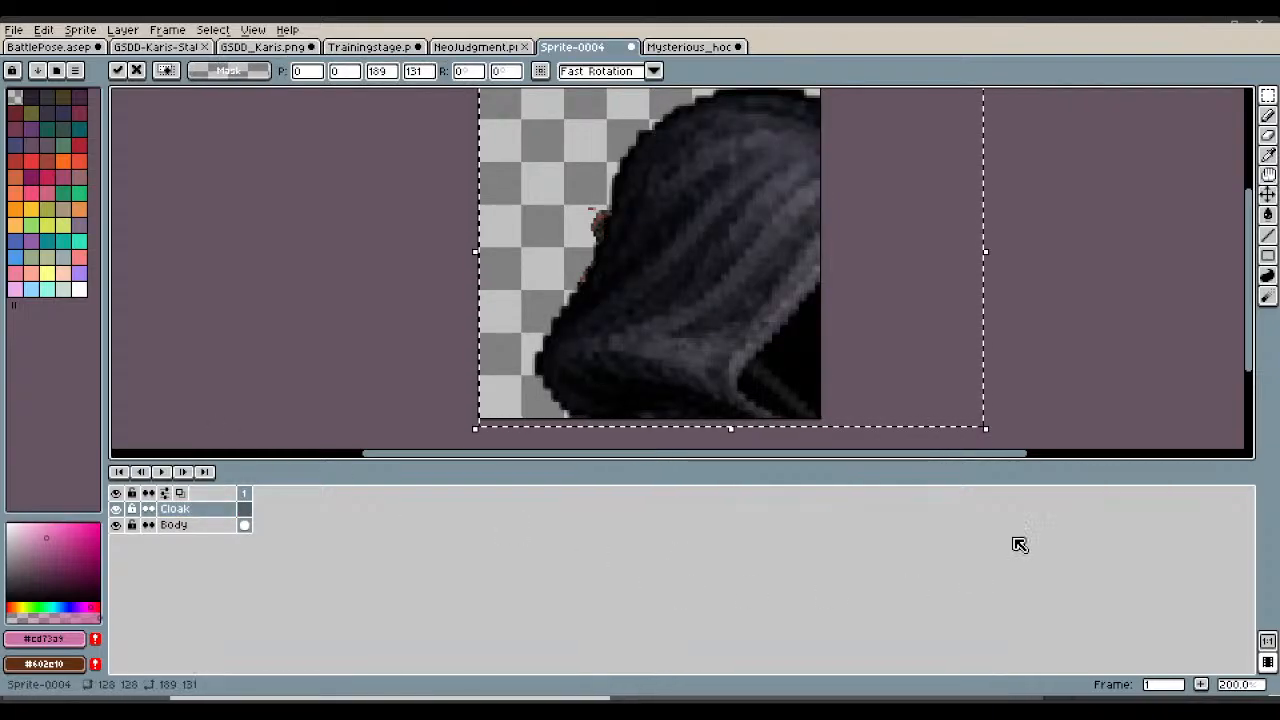
drag(988, 427, 560, 160)
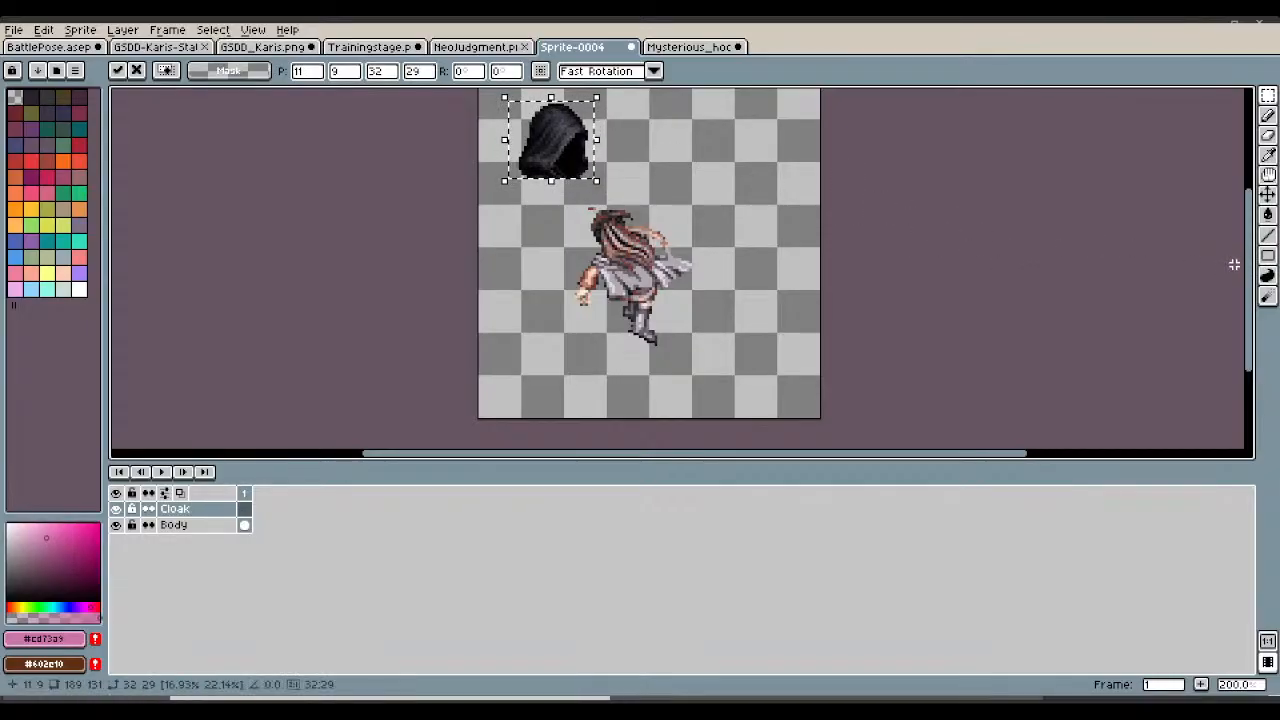
scroll(1212, 215, up, 2)
scroll(543, 229, up, 3)
key(Down)
key(Down)
key(Down)
key(Down)
key(Down)
key(Left)
drag(668, 316, 624, 289)
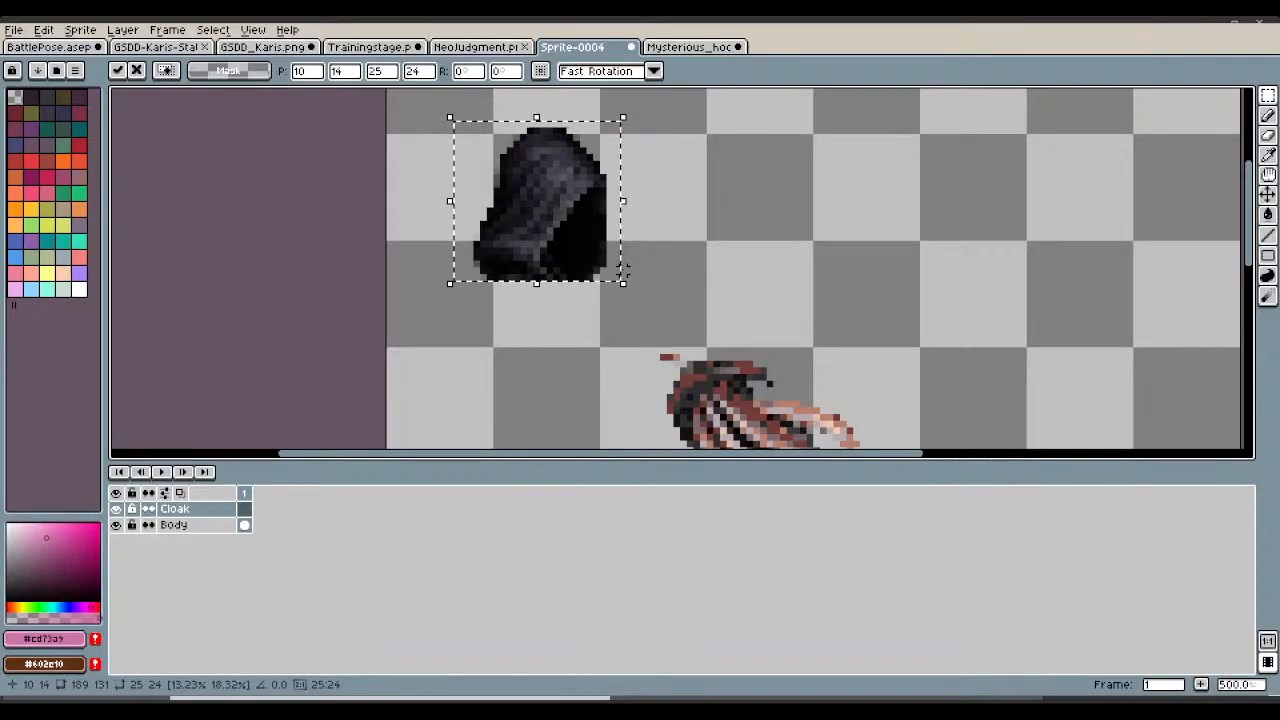
key(Return)
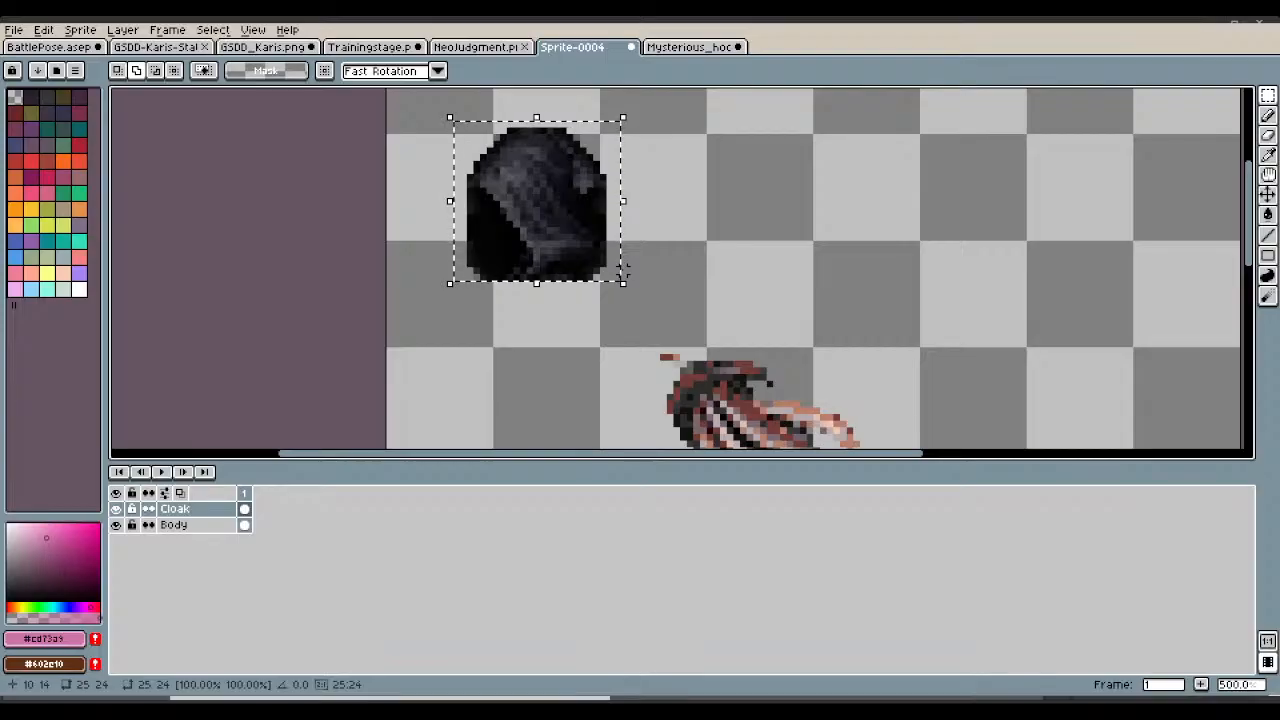
Undo the mirrored hood paste, clear the selection, and erase the black face opening from the hood with a 3 px eraser.
drag(551, 216, 730, 198)
key(ctrl+z)
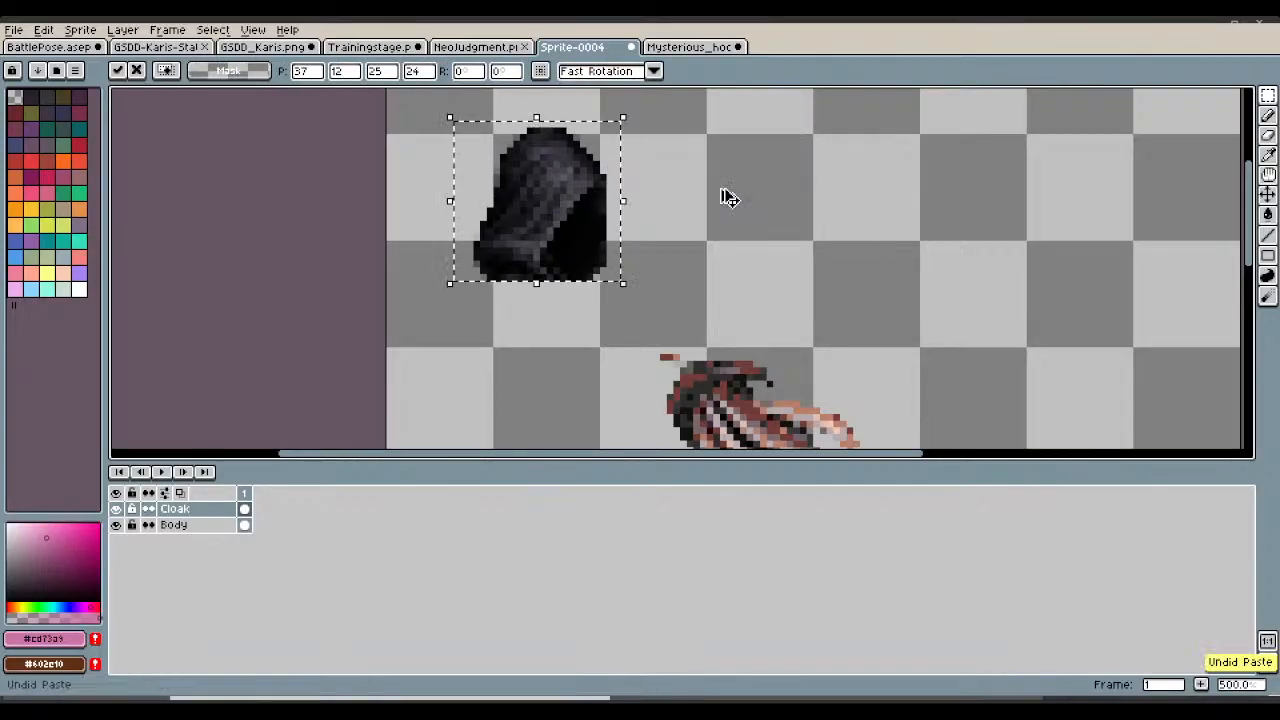
key(ctrl+d)
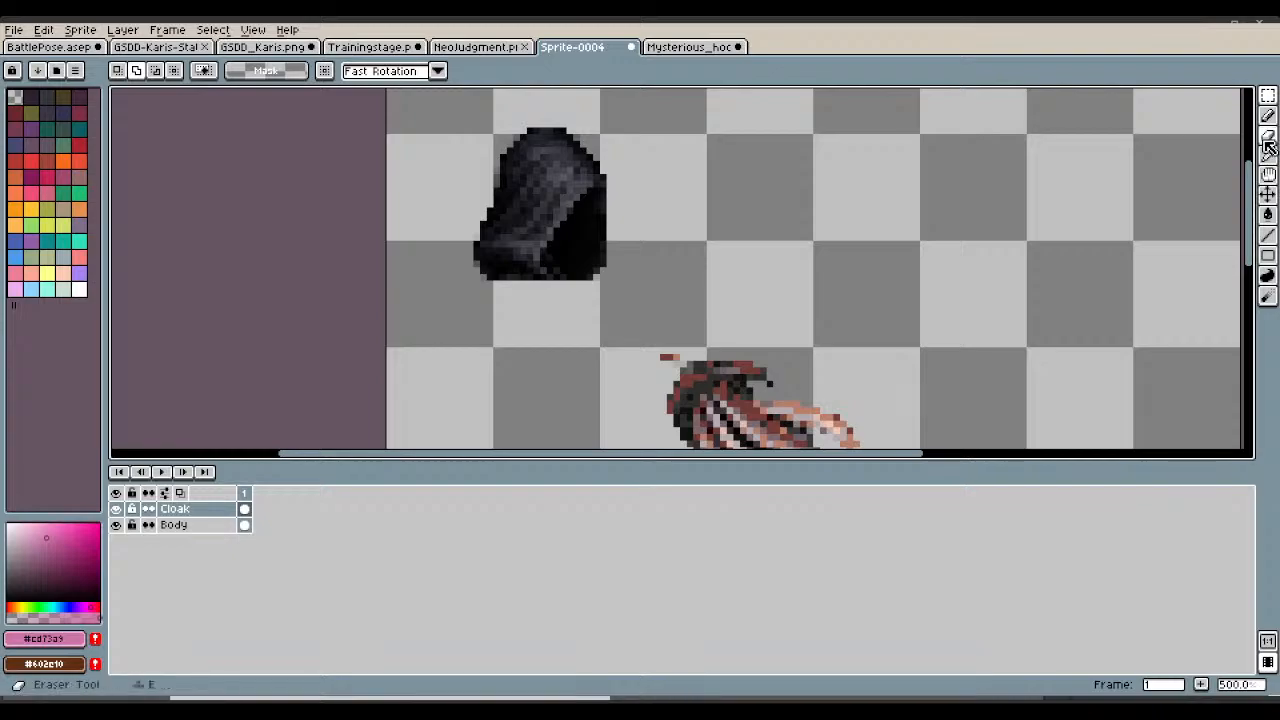
key(b)
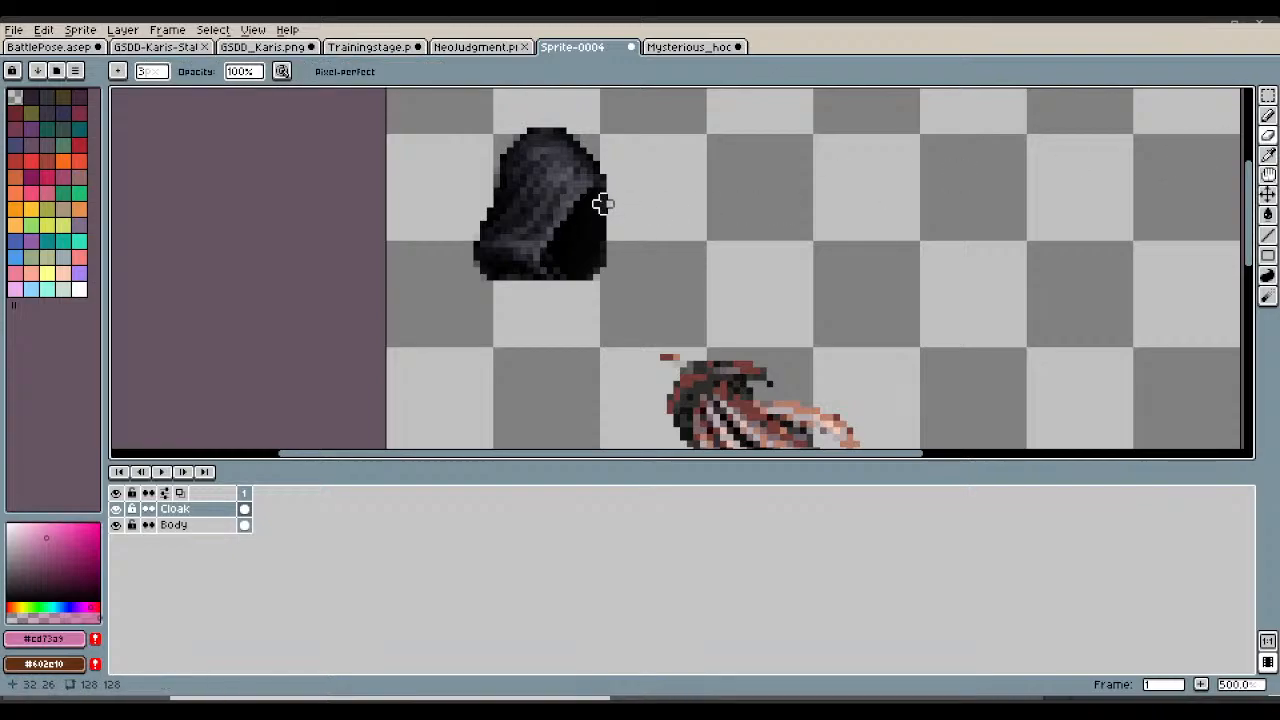
mouse_move(610, 176)
mouse_down()
mouse_move(603, 270)
mouse_move(595, 204)
mouse_move(582, 264)
mouse_move(575, 231)
mouse_move(590, 277)
mouse_up()
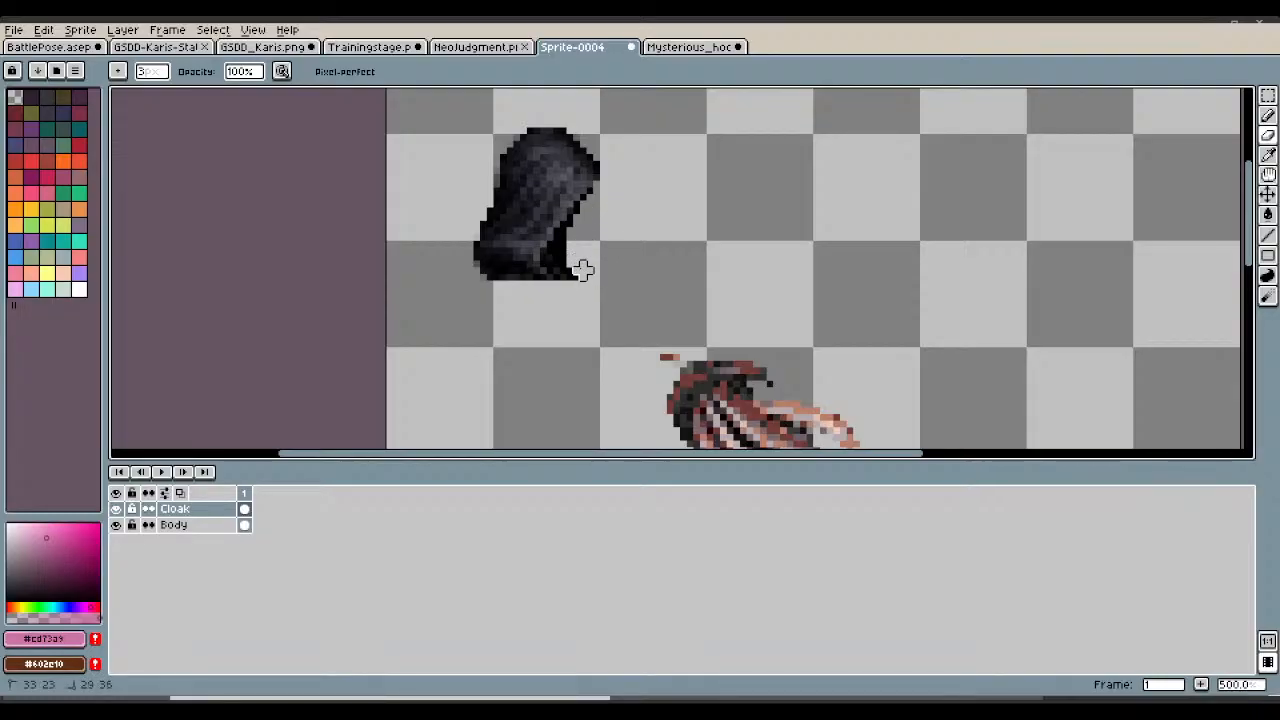
mouse_move(576, 257)
mouse_down()
mouse_move(557, 257)
mouse_move(568, 246)
mouse_up()
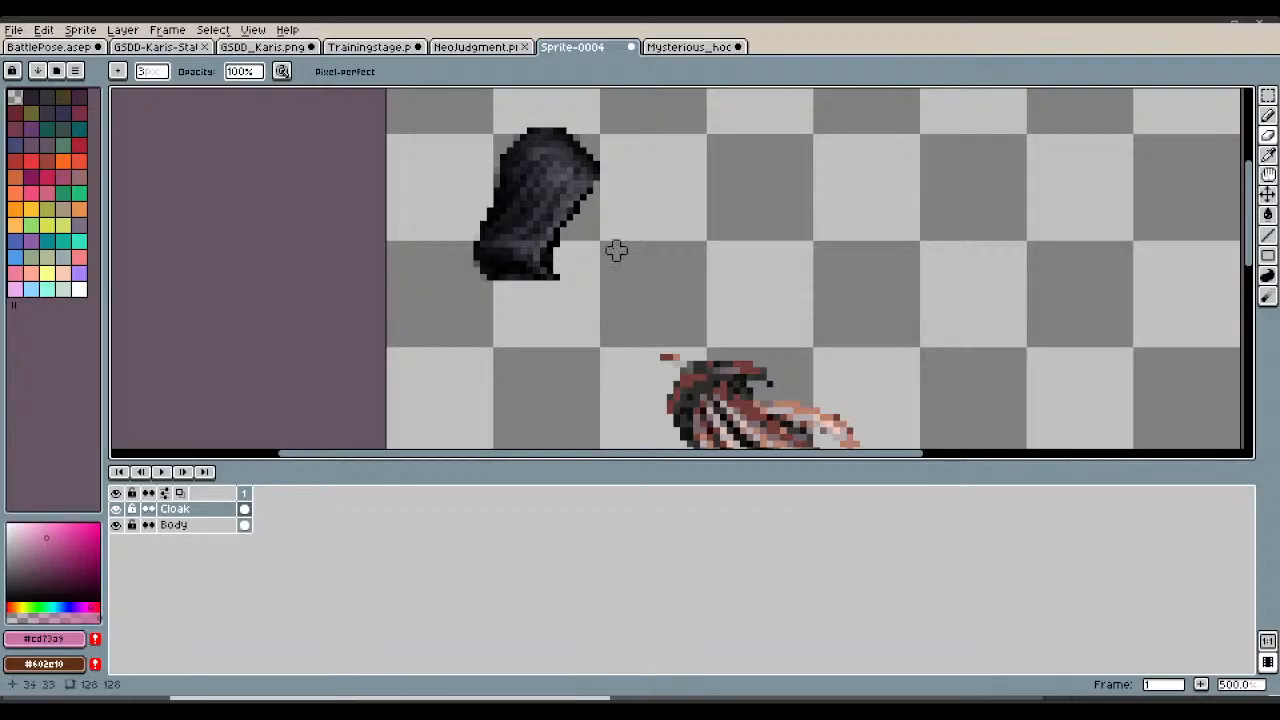
Copy the trimmed hood in a 29 by 27 pixel selection and place a horizontally mirrored copy at 14, 13 to complete its back view.
click(1268, 96)
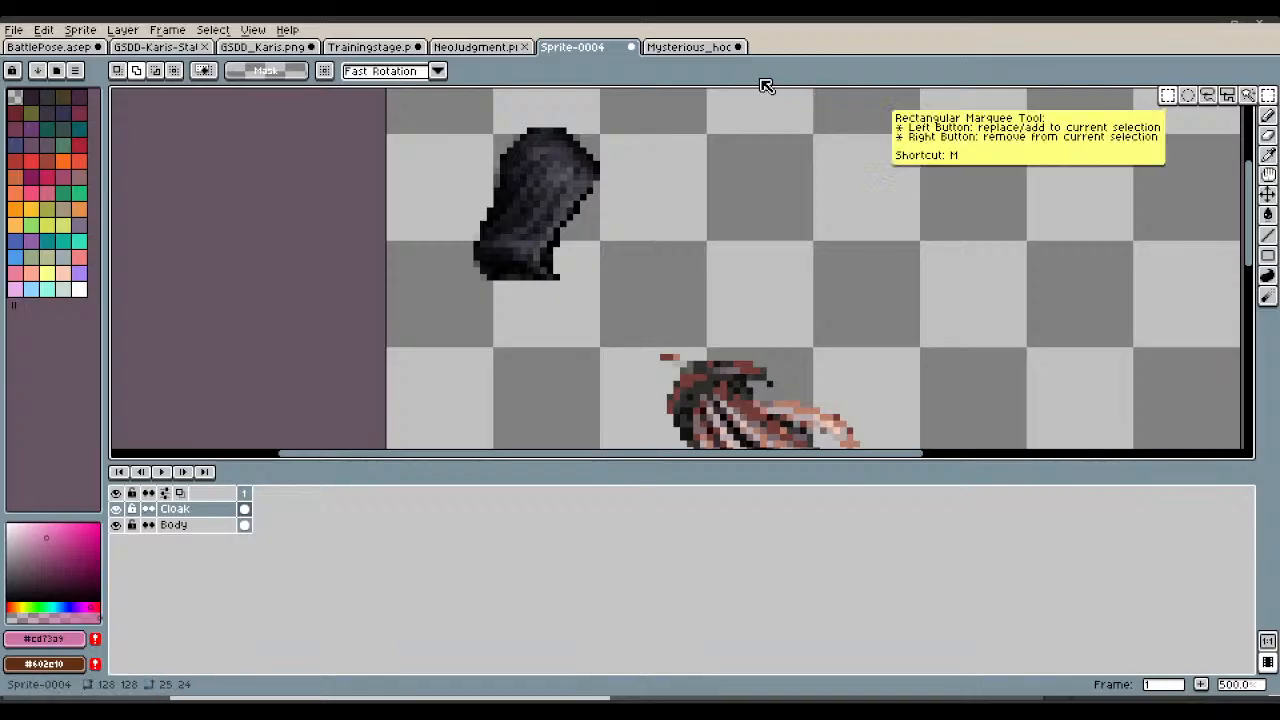
drag(425, 112, 621, 296)
key(ctrl+v)
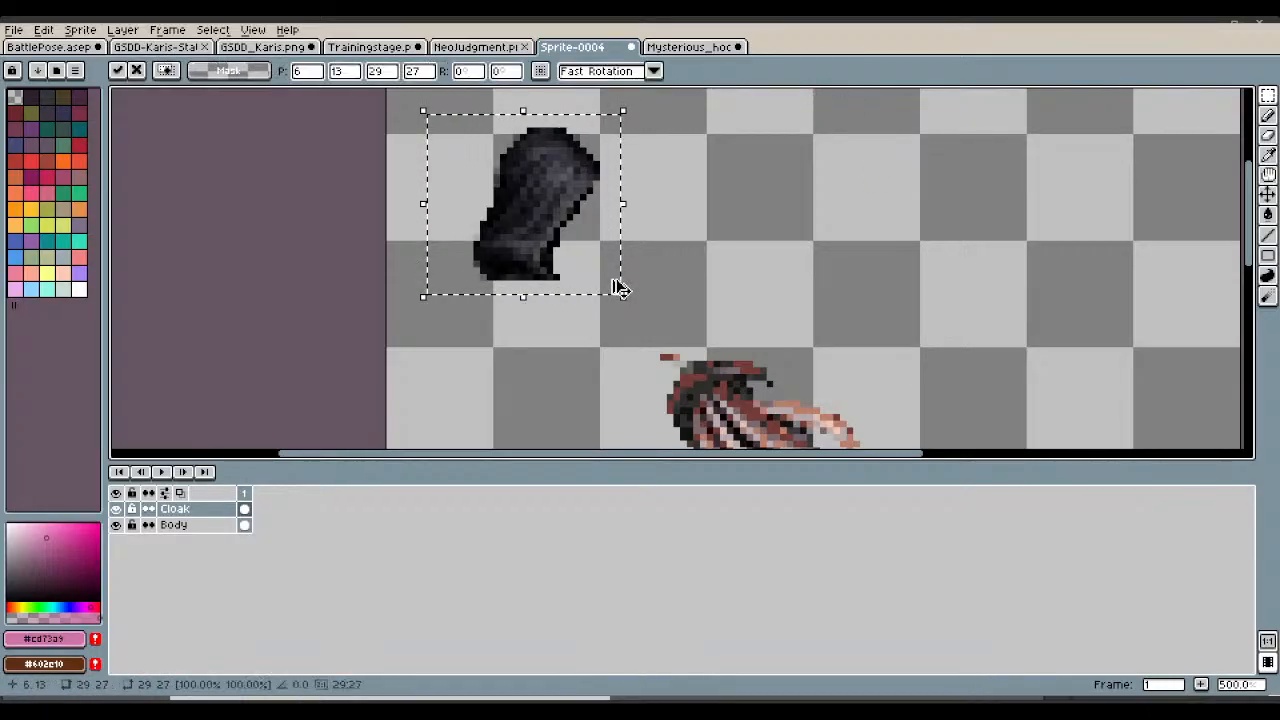
drag(613, 265, 643, 248)
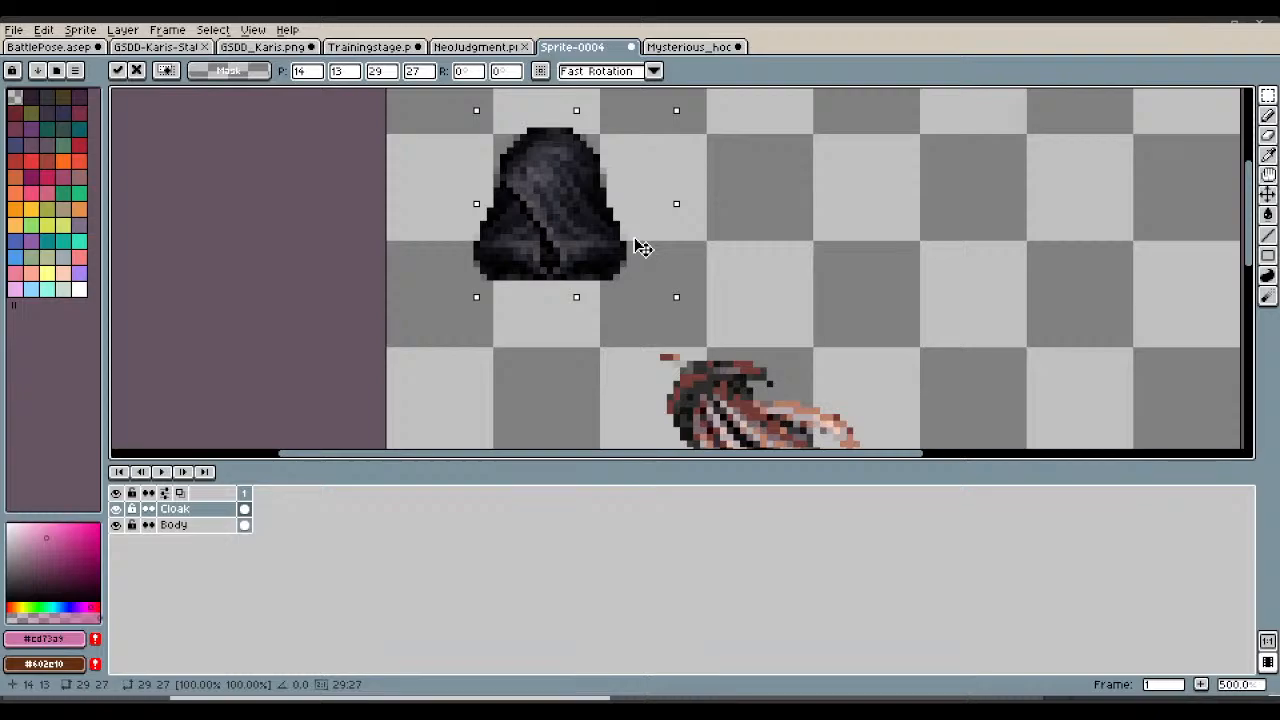
key(Return)
Cover the hood's dark diagonal seam with copies of a 3 by 9 pixel texture patch placed at 18, 23 and 23, 27.
drag(556, 157, 537, 228)
click(578, 228)
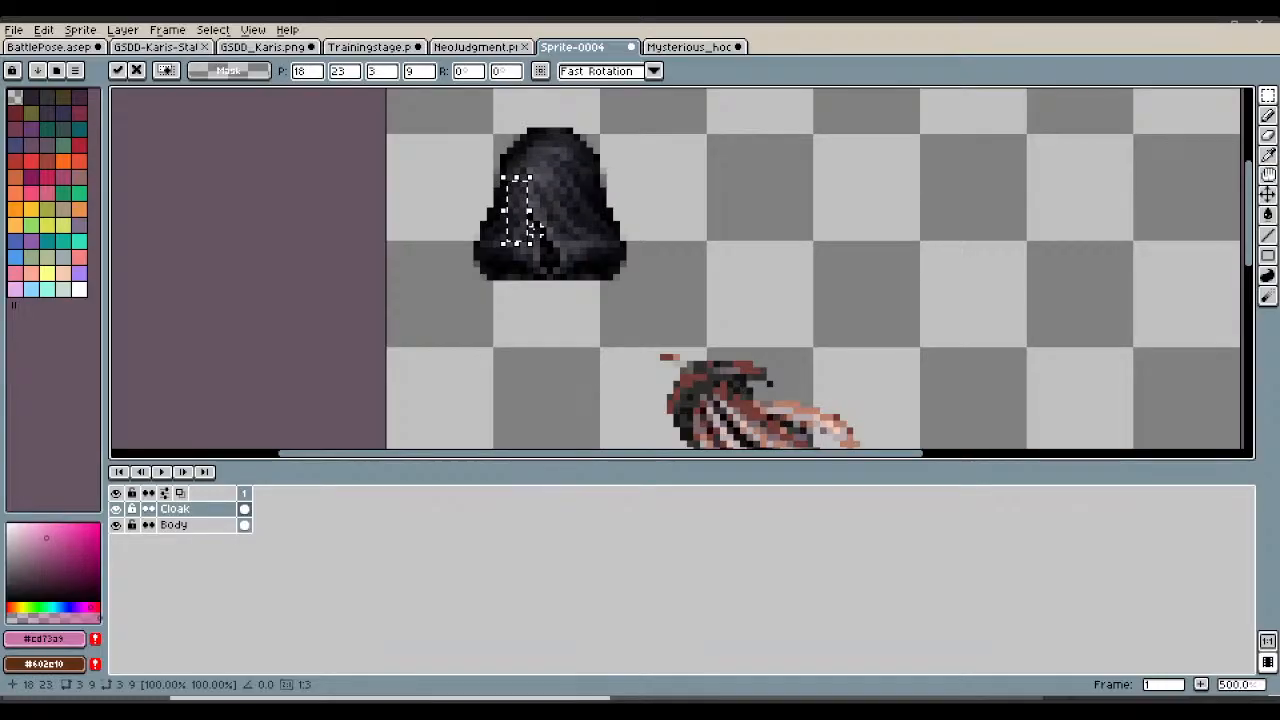
key(Return)
drag(537, 229, 557, 246)
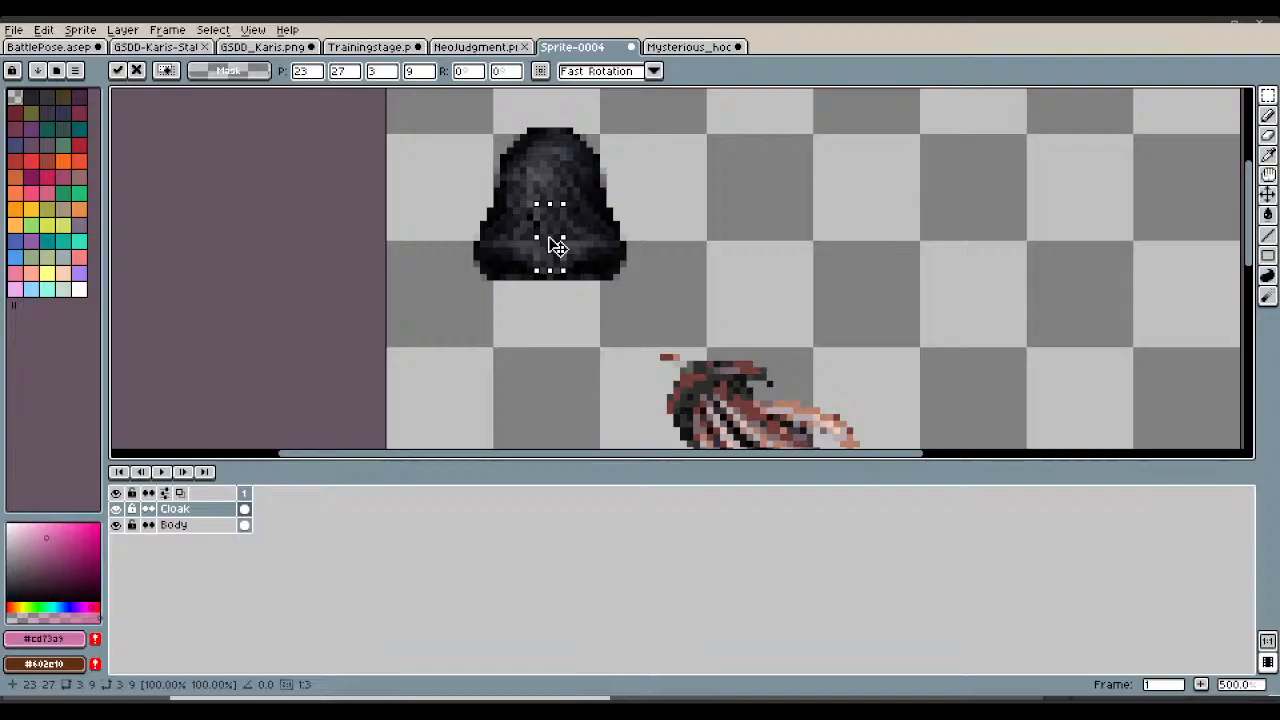
key(ctrl+d)
Select the hood in a 37 by 29 pixel area, rotate it 25.4°, test it over the head, and park it clear of the figure.
scroll(567, 248, down, 2)
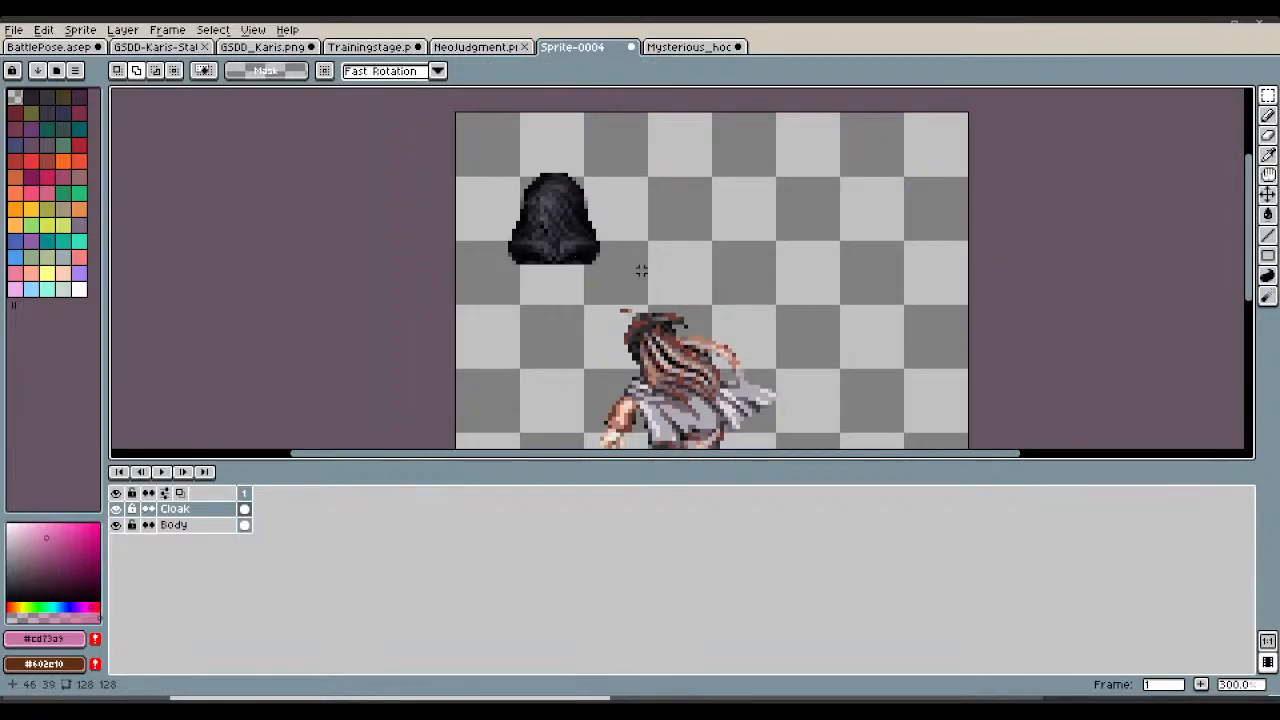
drag(633, 274, 485, 158)
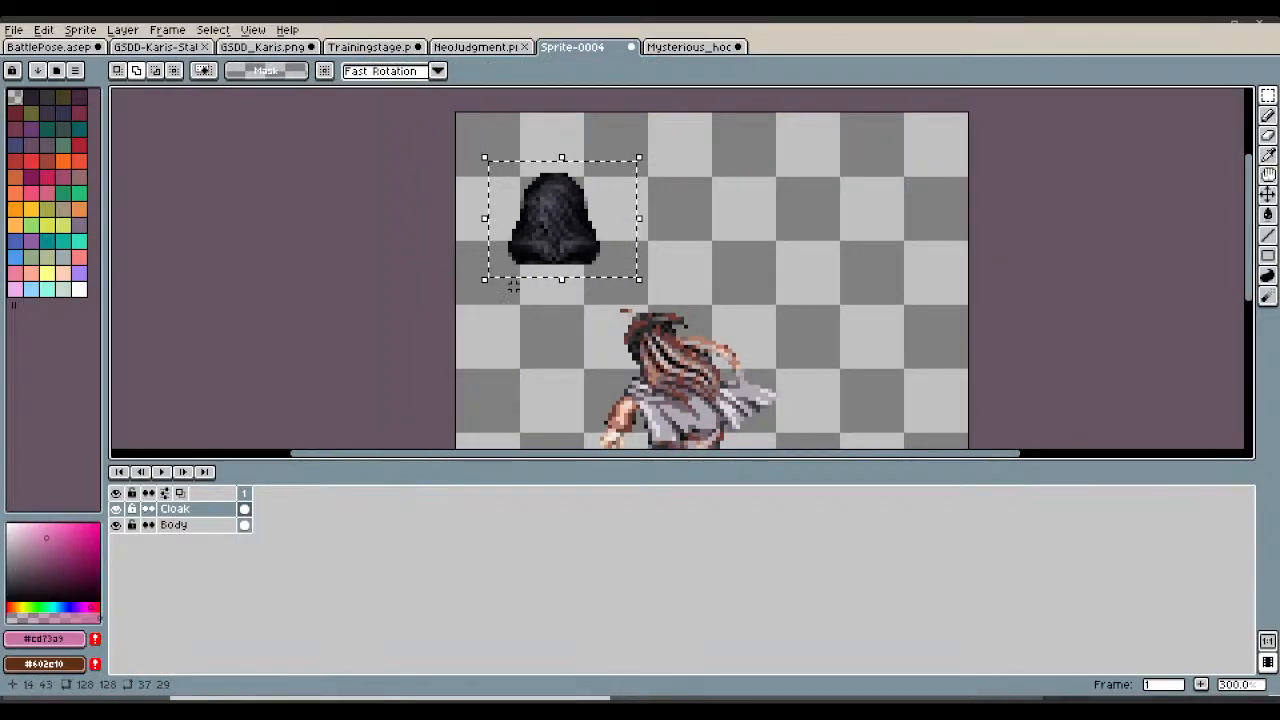
drag(468, 289, 526, 314)
drag(568, 229, 669, 343)
scroll(668, 340, down, 2)
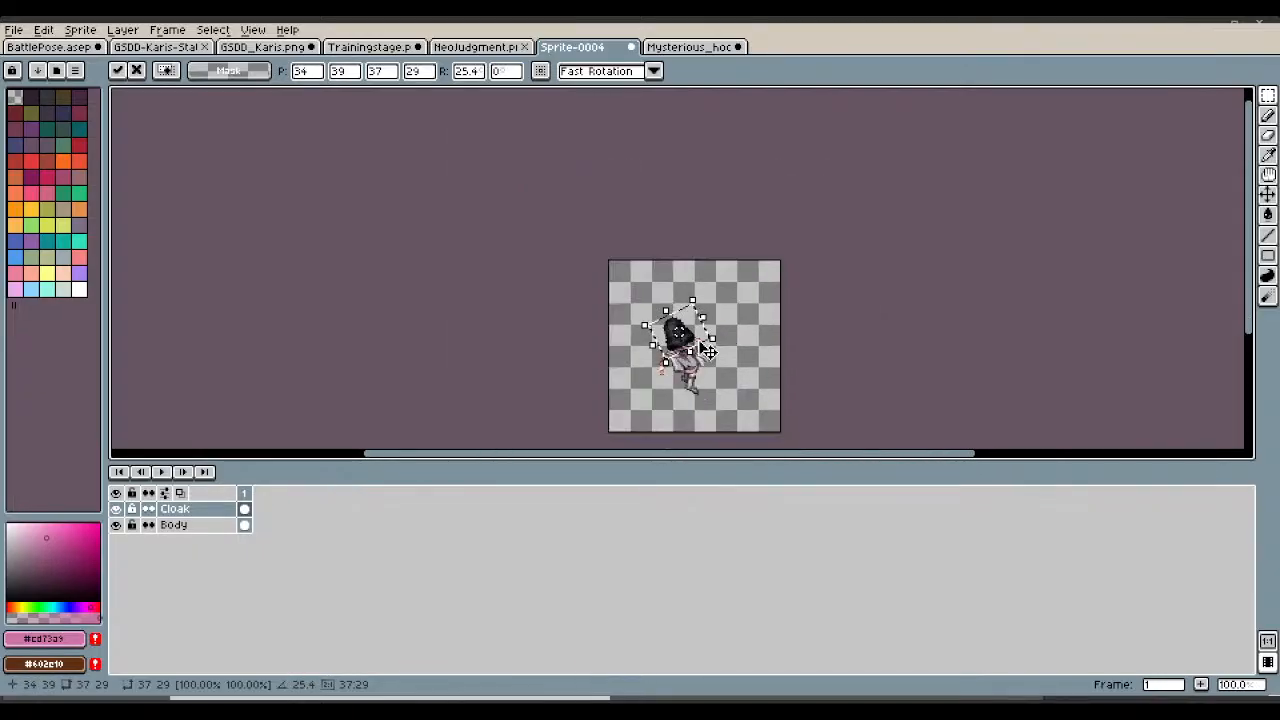
scroll(672, 338, up, 3)
mouse_move(673, 188)
mouse_down()
mouse_move(657, 249)
mouse_move(671, 217)
mouse_move(660, 207)
mouse_up()
scroll(660, 300, down, 2)
drag(647, 308, 604, 220)
Clear the selection around the hood and rename the Cloak layer as Cloak Head.
key(ctrl+d)
double_click(183, 511)
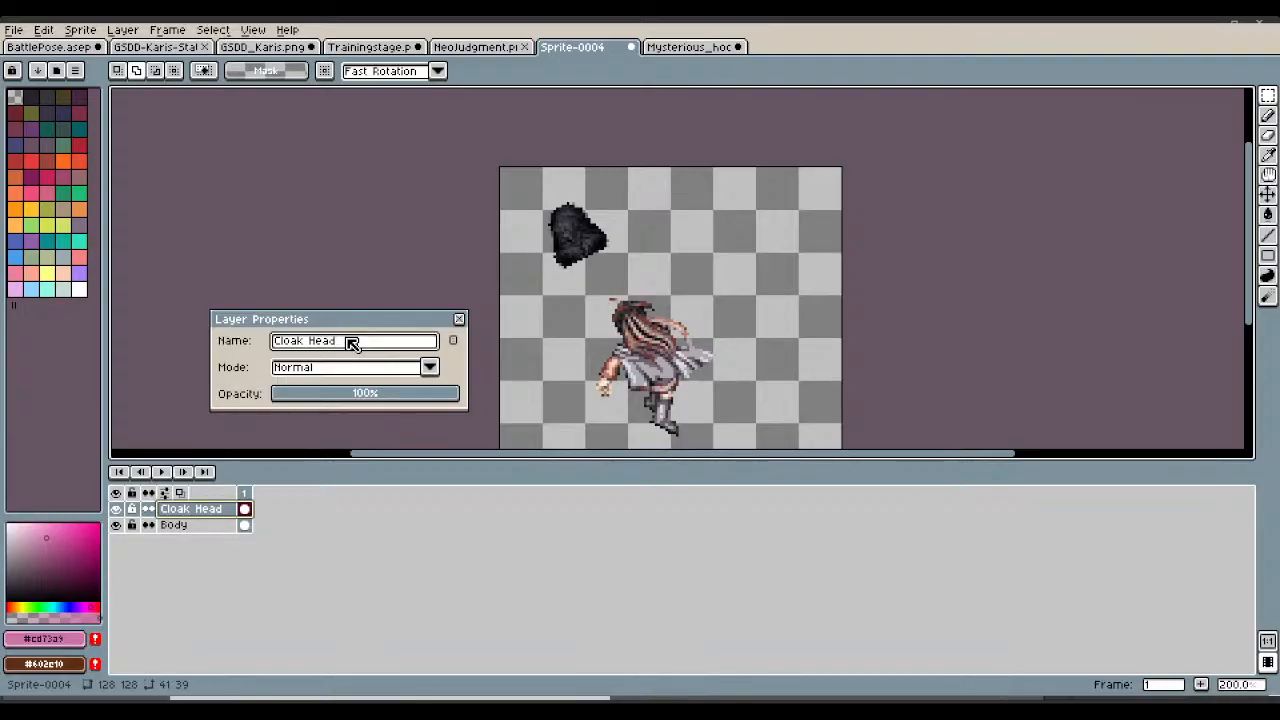
click(459, 319)
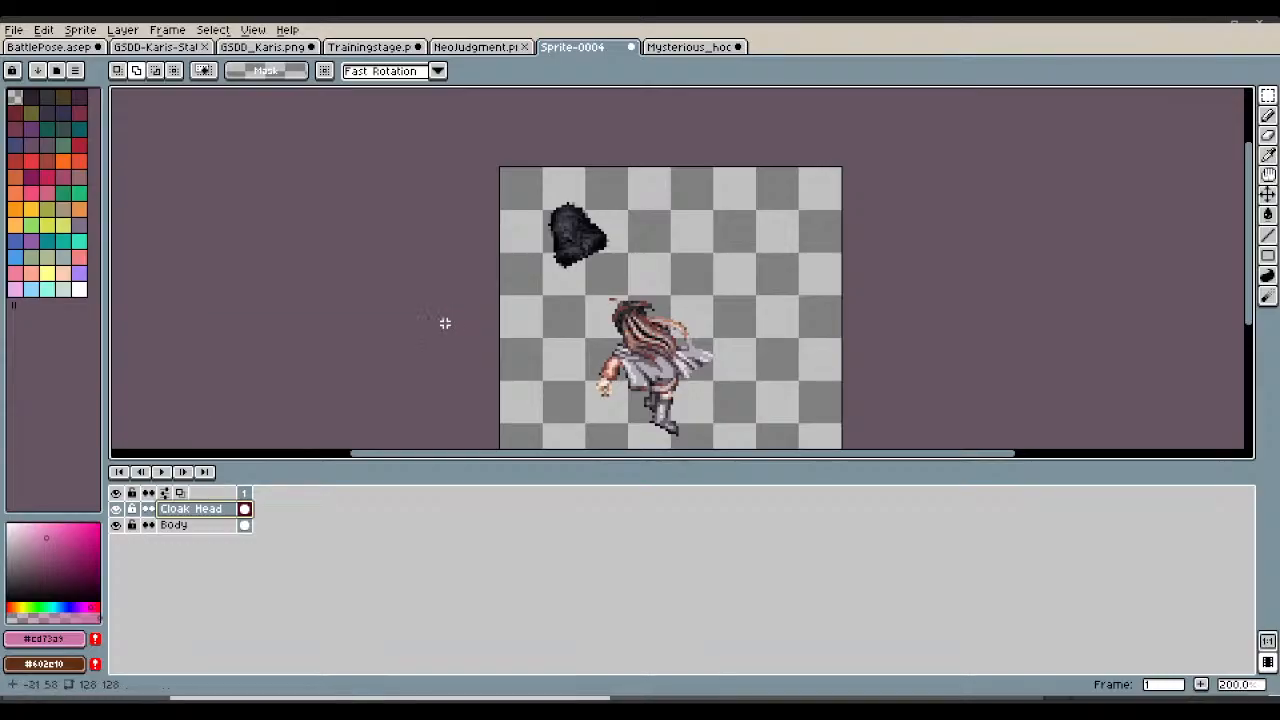
Erase the far arm, the stray hair around the head and the outer cape edge on the Body layer with a 3 px eraser.
click(222, 530)
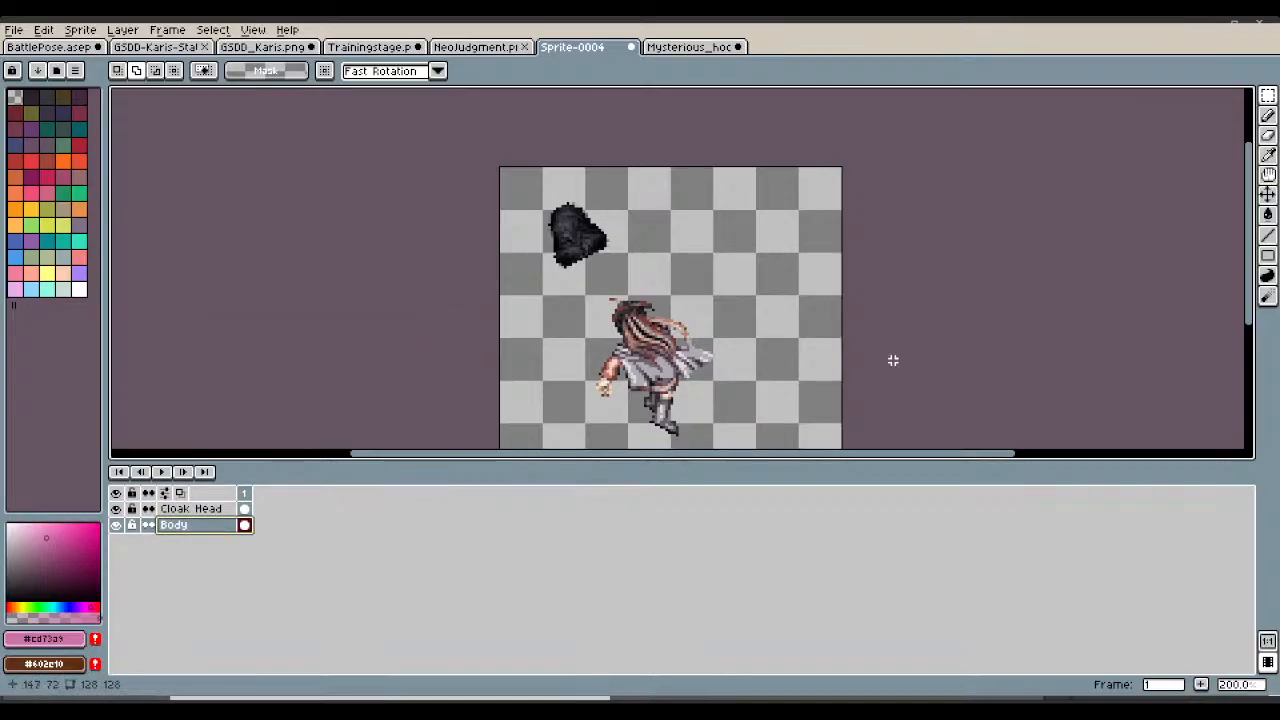
click(1268, 135)
scroll(816, 274, up, 2)
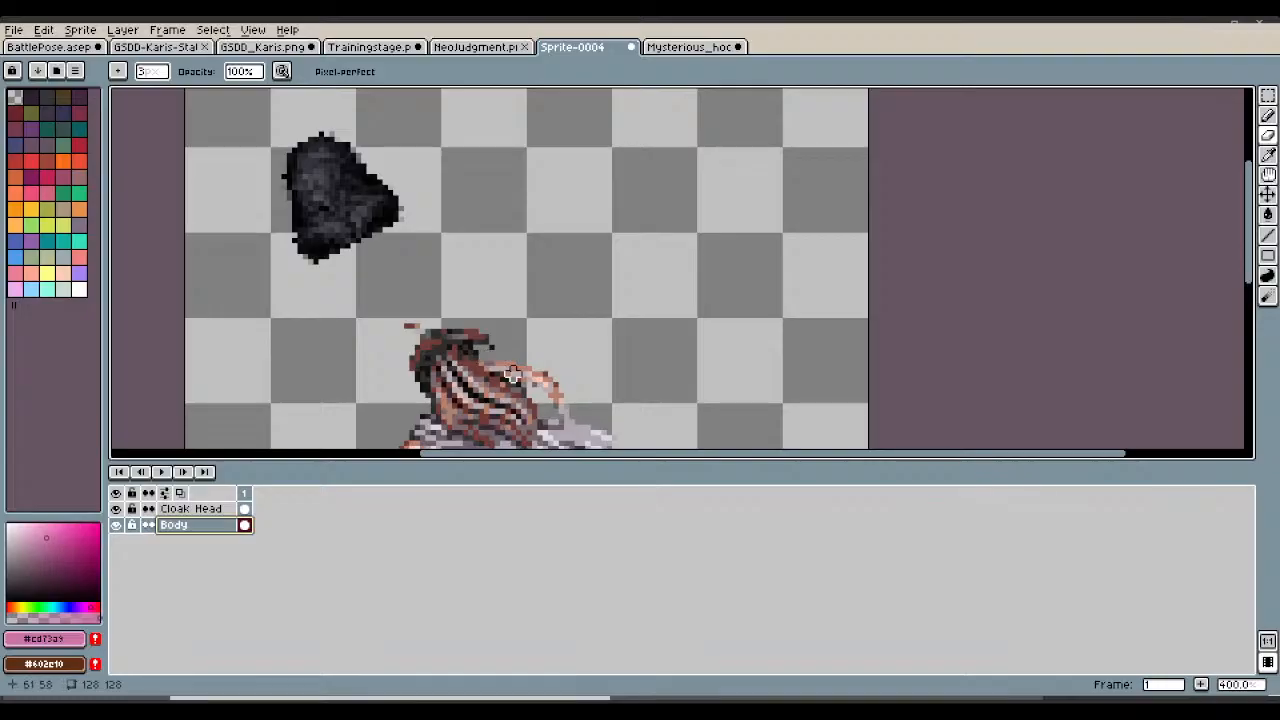
drag(507, 363, 566, 385)
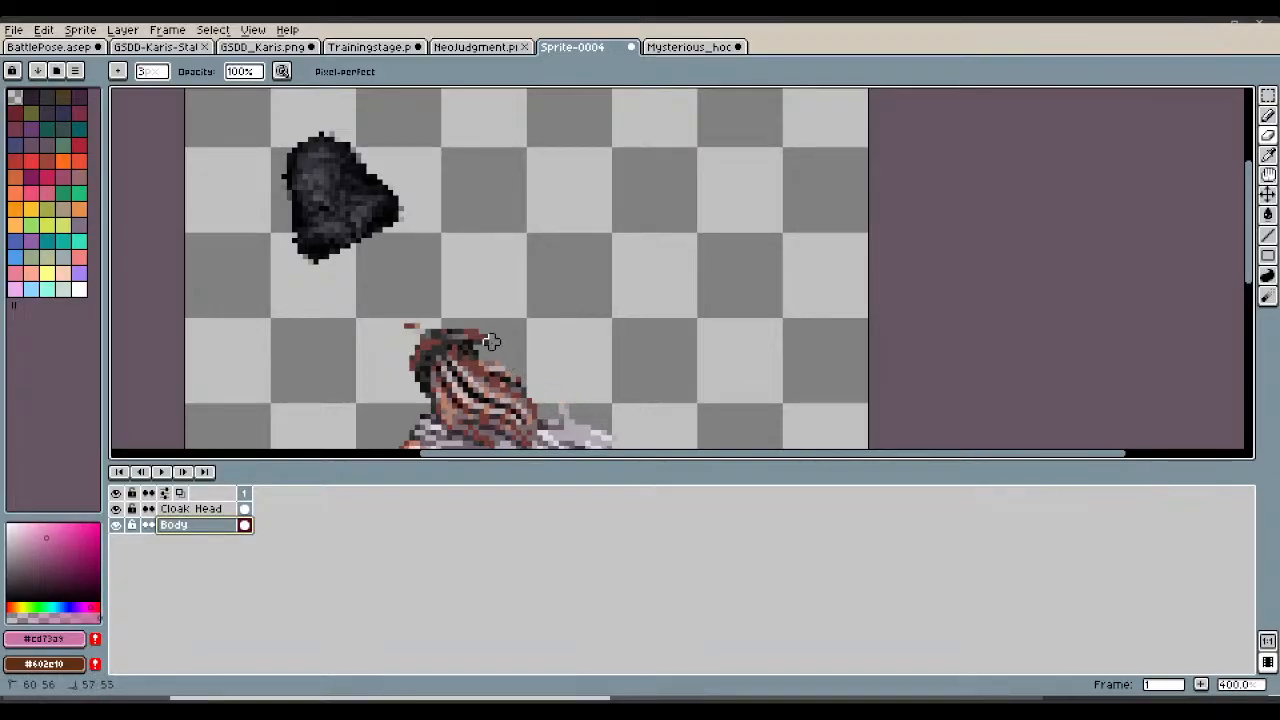
mouse_move(432, 309)
mouse_down()
mouse_move(400, 331)
mouse_move(411, 326)
mouse_up()
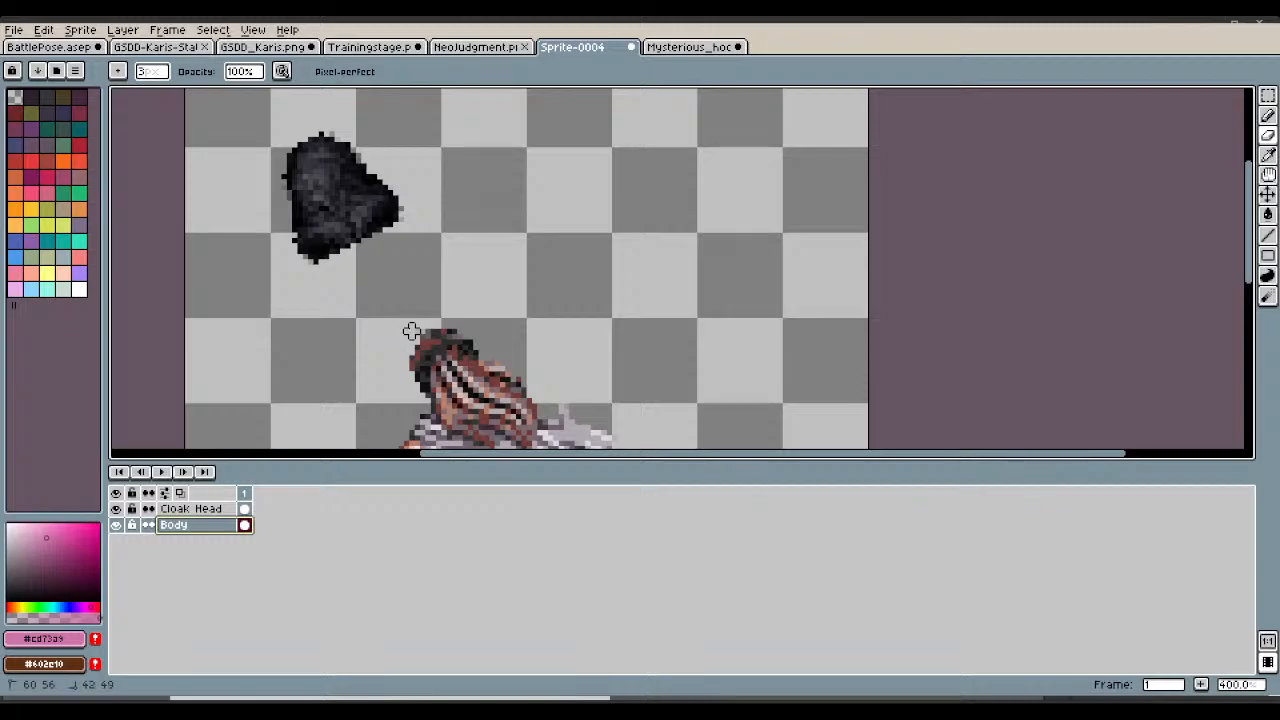
scroll(449, 291, down, 3)
scroll(558, 384, up, 2)
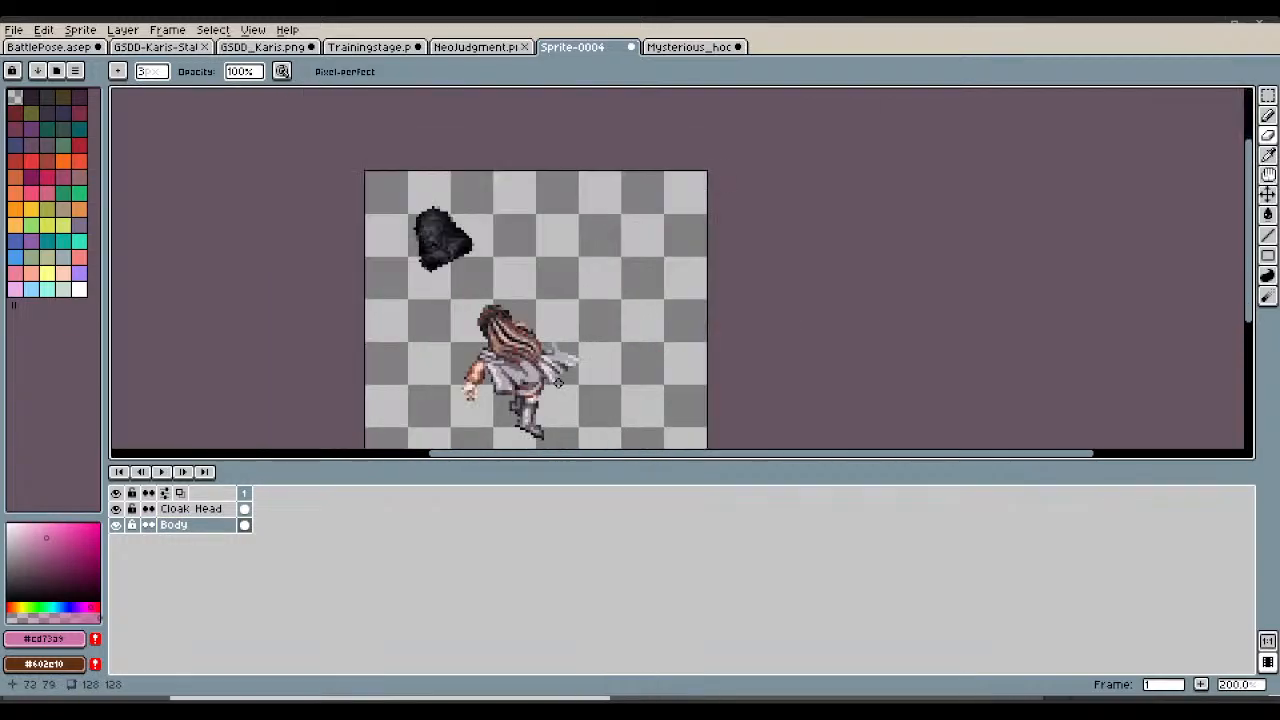
drag(551, 327, 575, 348)
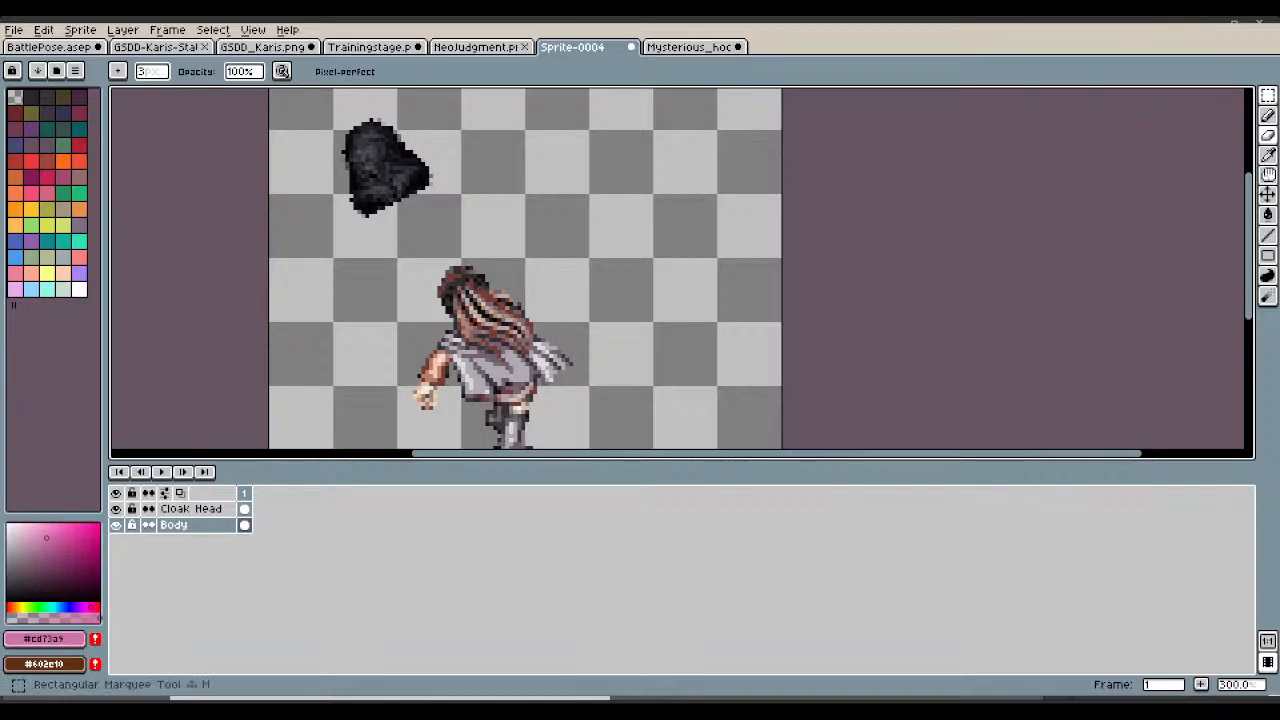
Select the hood on the Cloak Head layer in a 40 by 31 pixel area and fit it over the head at 32, 43.
click(1266, 96)
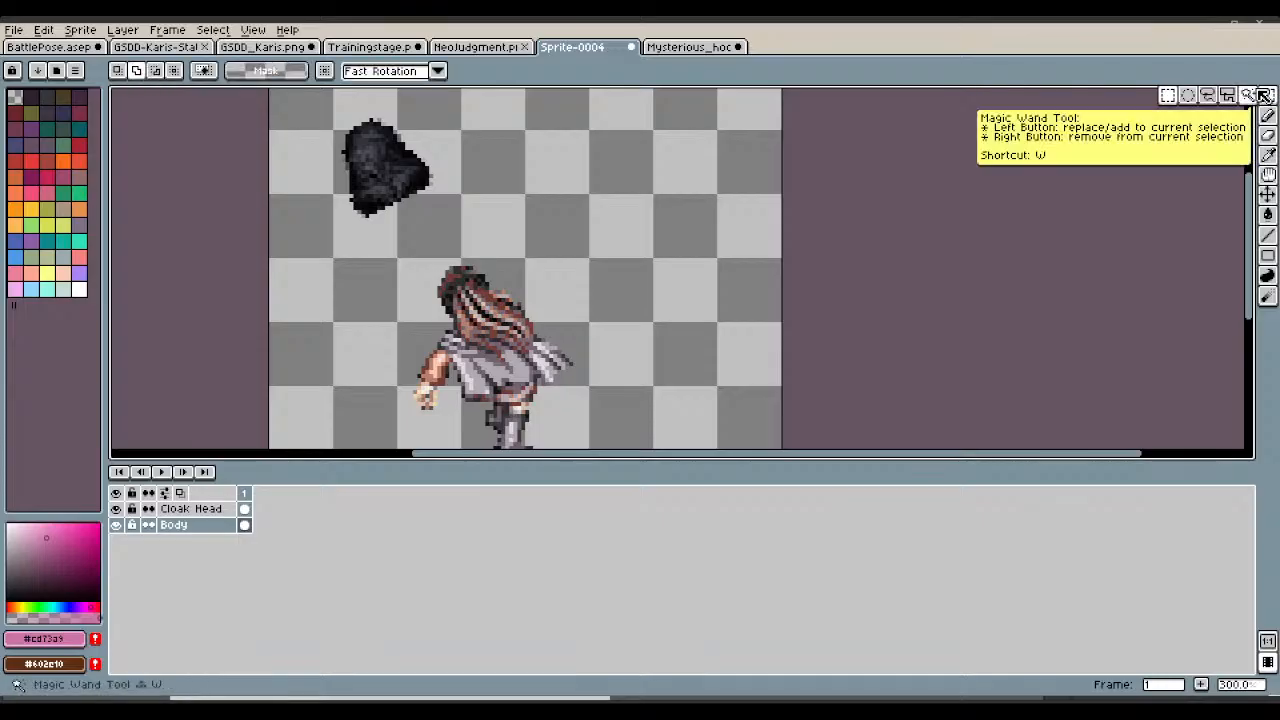
click(210, 510)
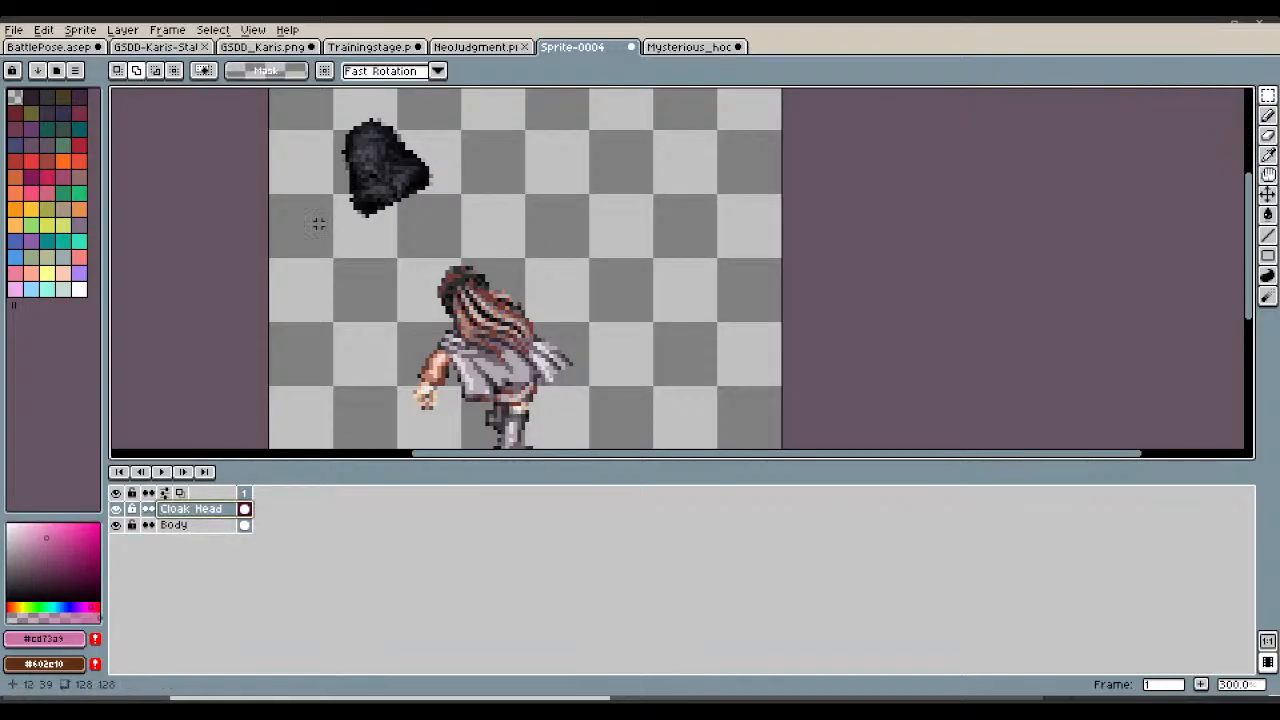
drag(310, 110, 528, 323)
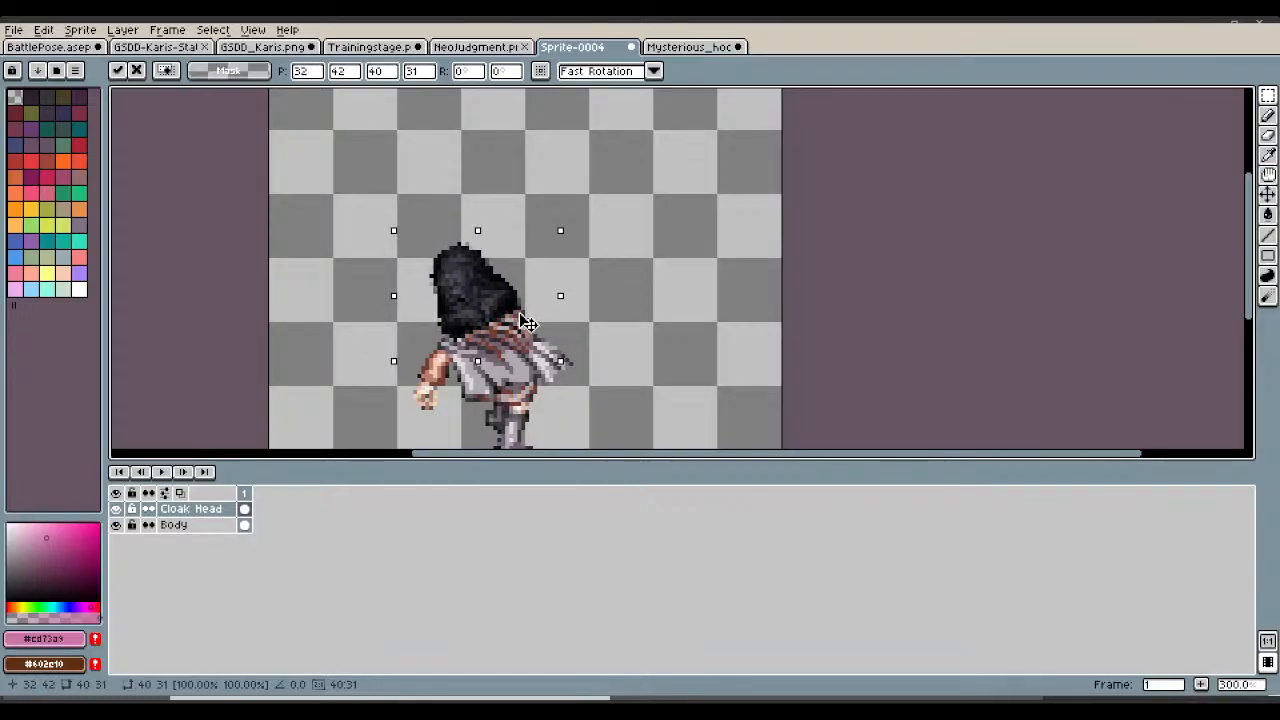
scroll(528, 323, up, 2)
mouse_move(528, 323)
mouse_down()
mouse_move(460, 258)
mouse_move(522, 325)
mouse_up()
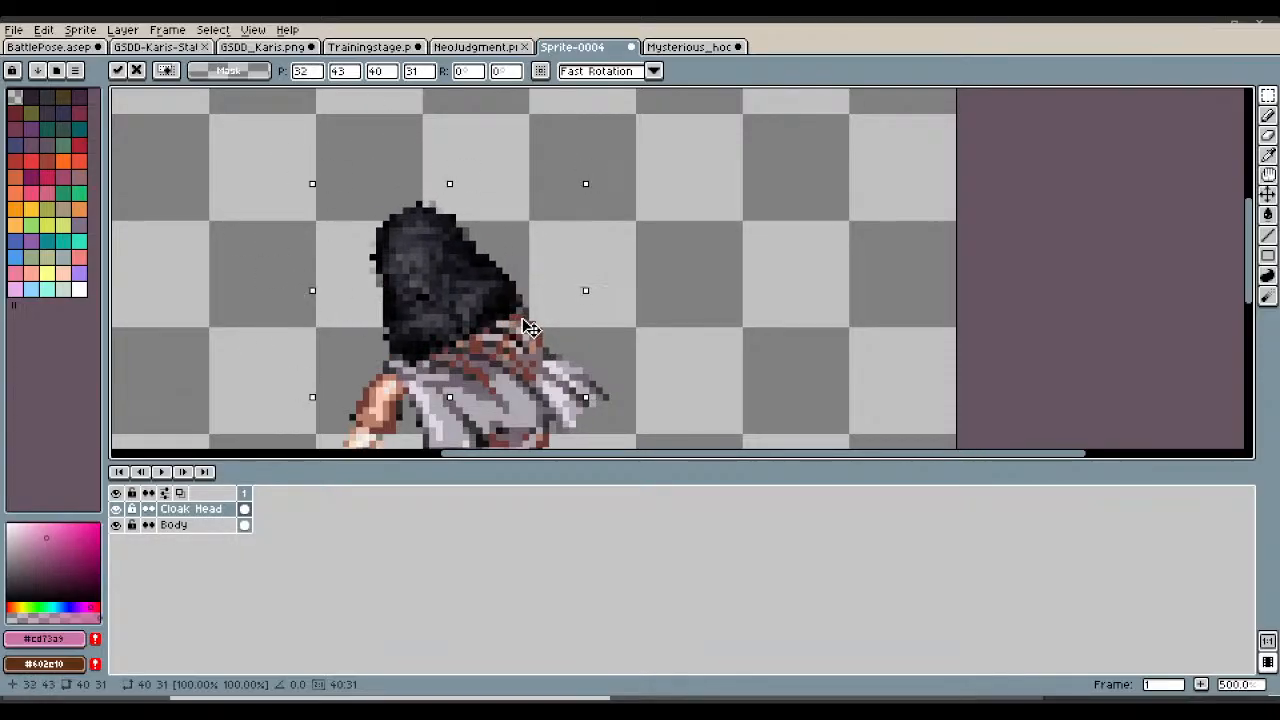
click(224, 512)
click(205, 526)
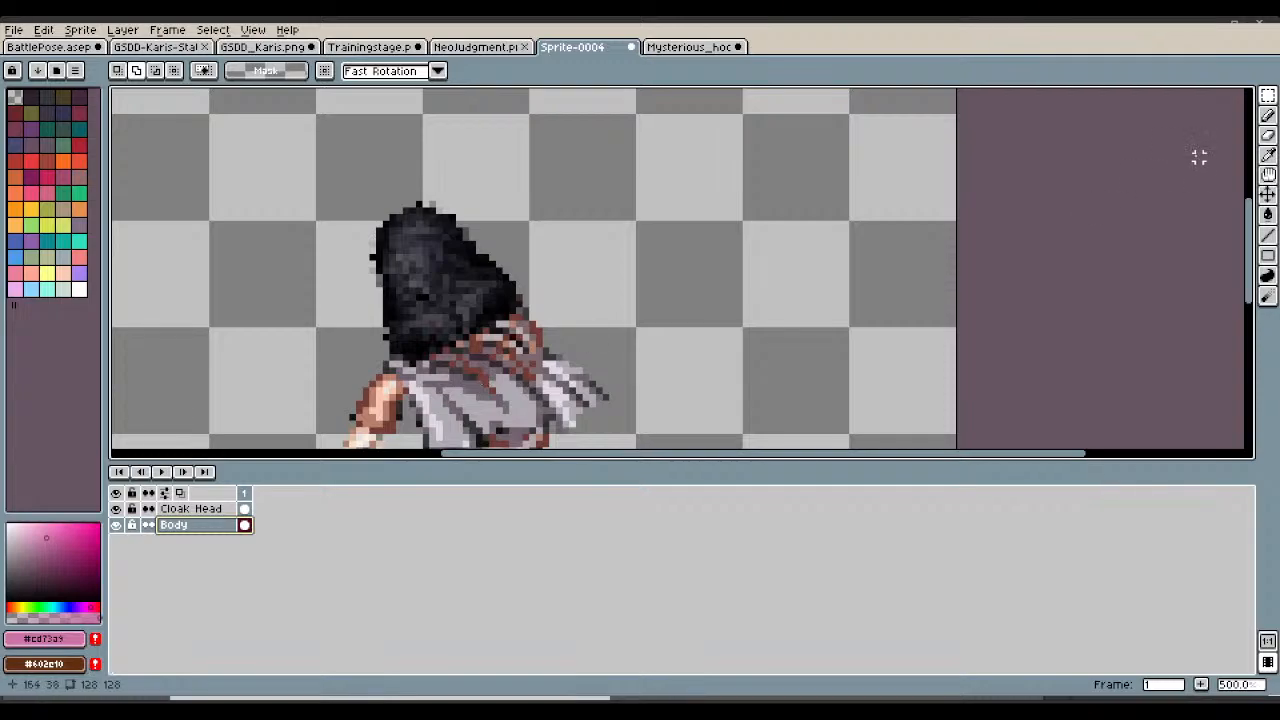
click(1268, 135)
scroll(743, 246, up, 2)
scroll(430, 343, up, 2)
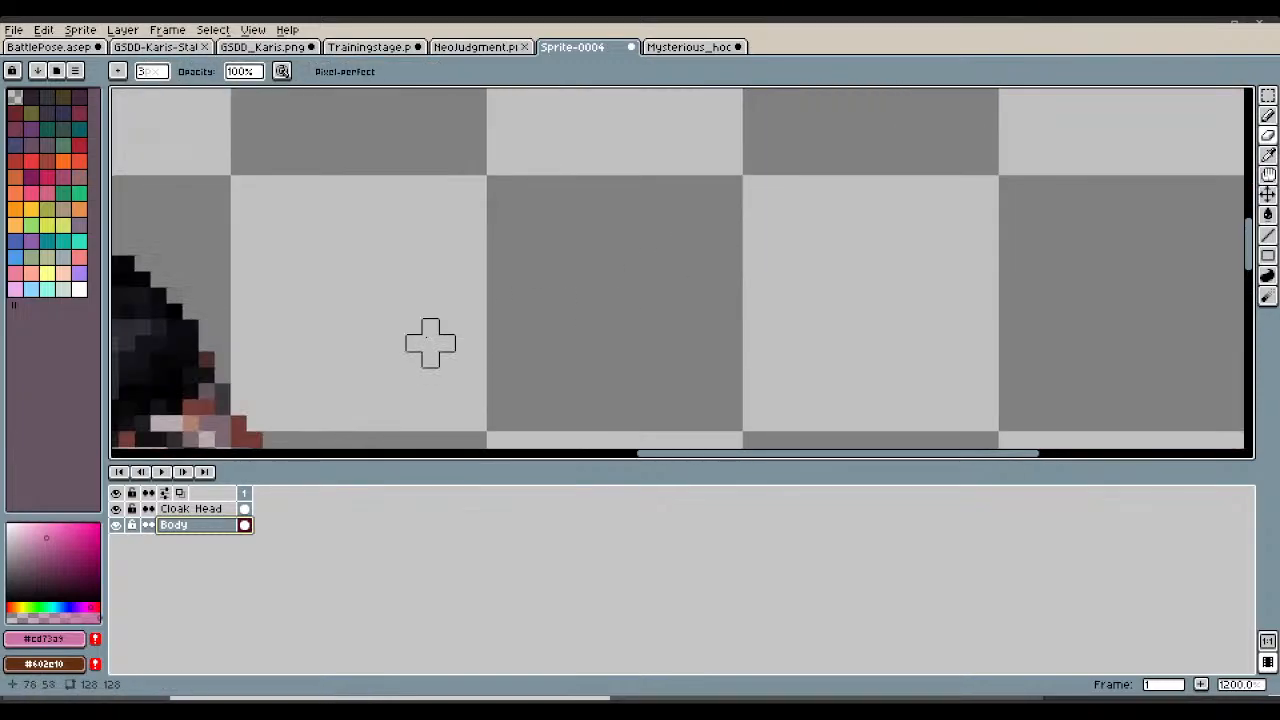
scroll(300, 340, down, 5)
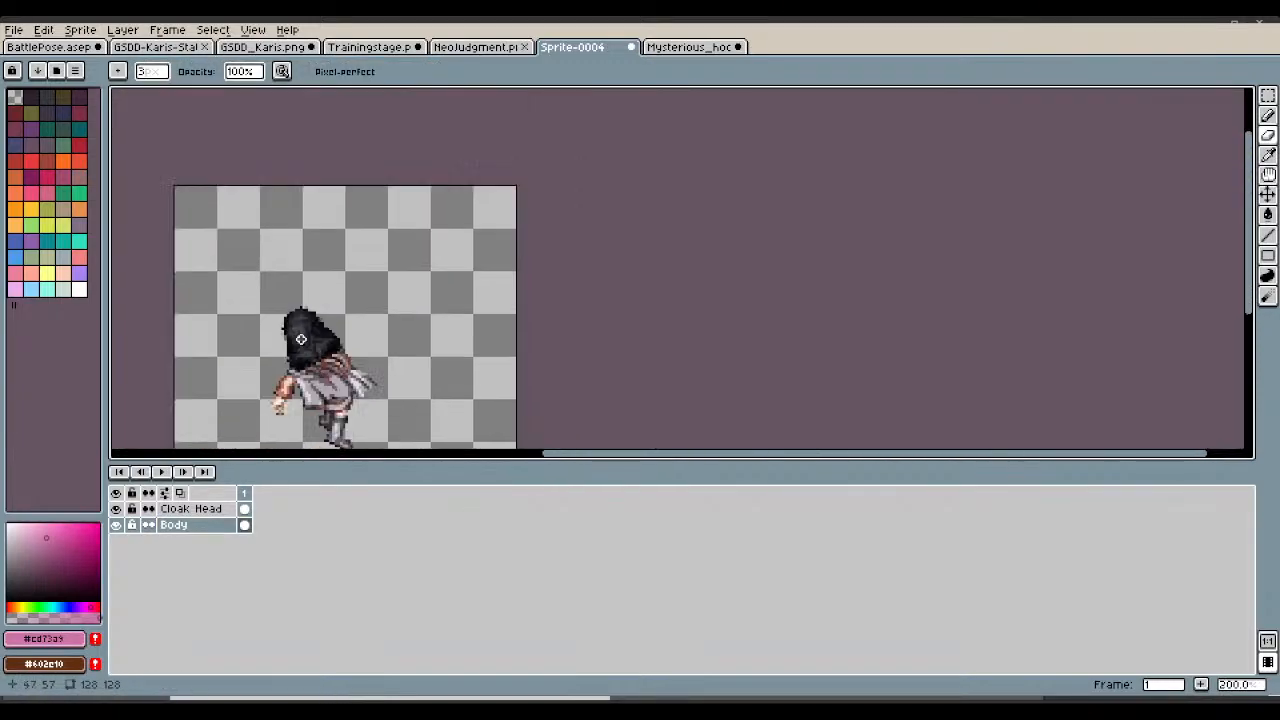
Add a new layer above Cloak Head and name it Cloak.
click(210, 512)
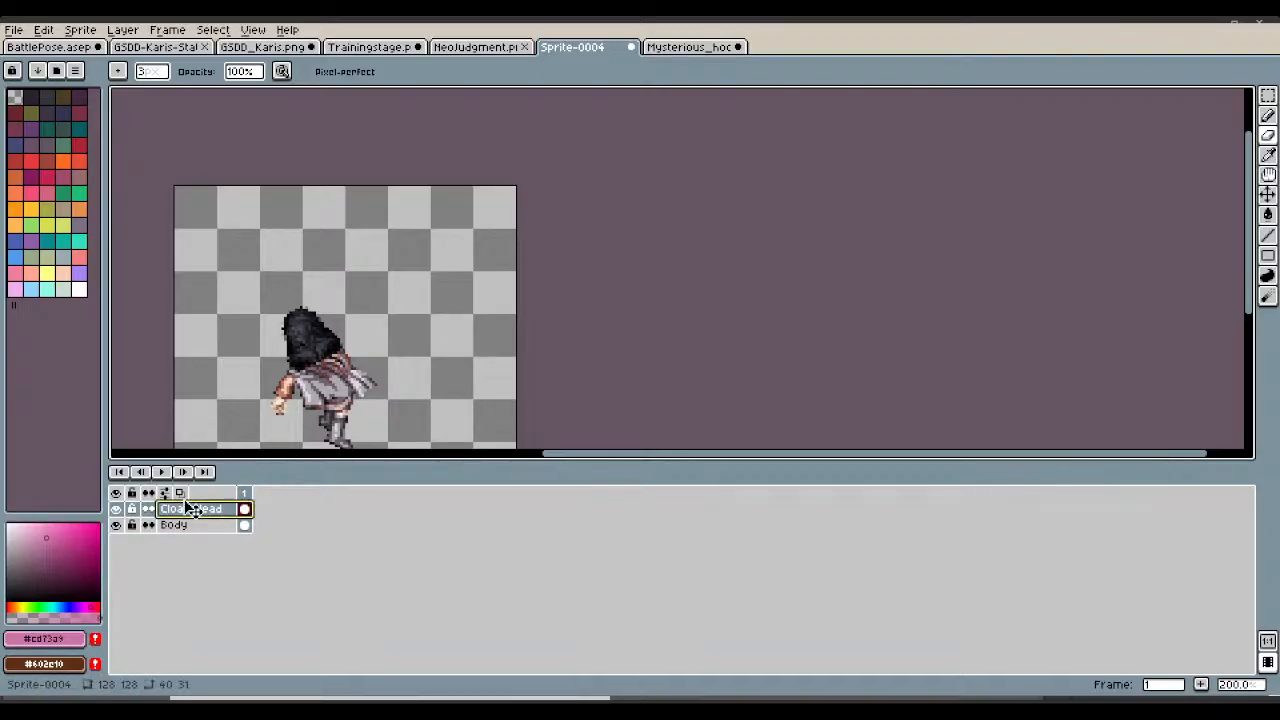
right_click(188, 506)
mouse_move(240, 535)
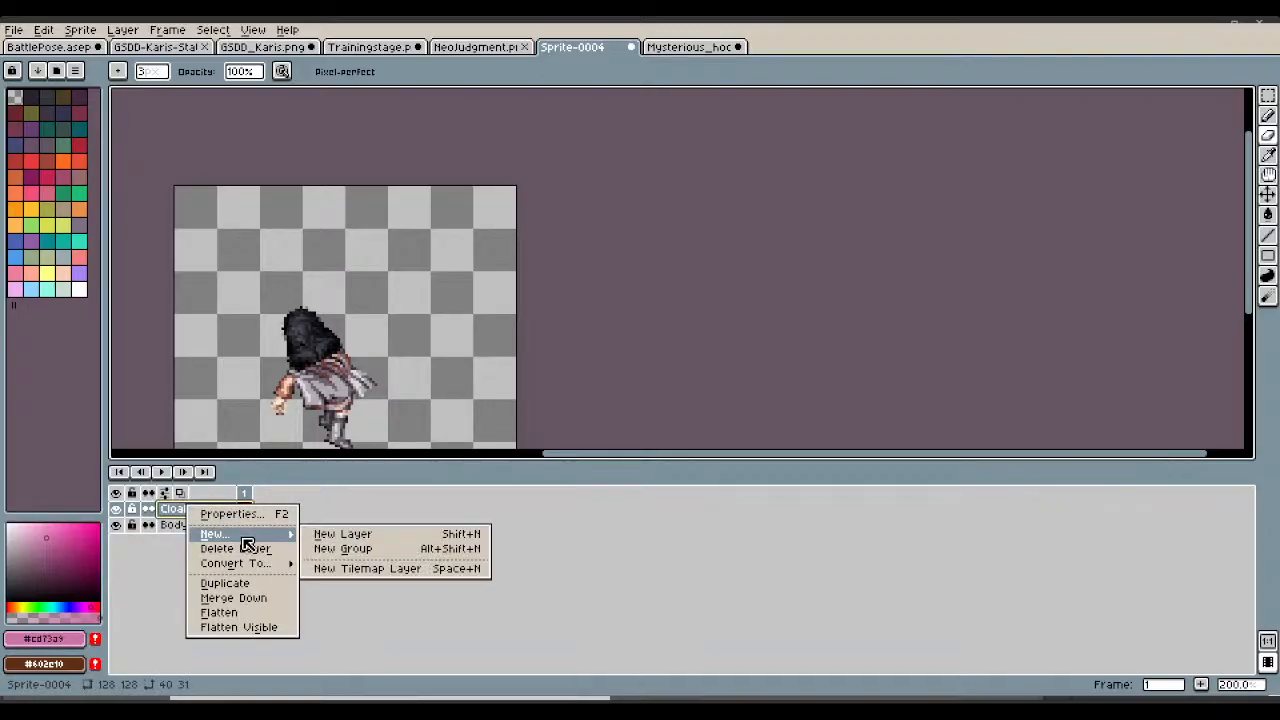
click(370, 537)
double_click(230, 509)
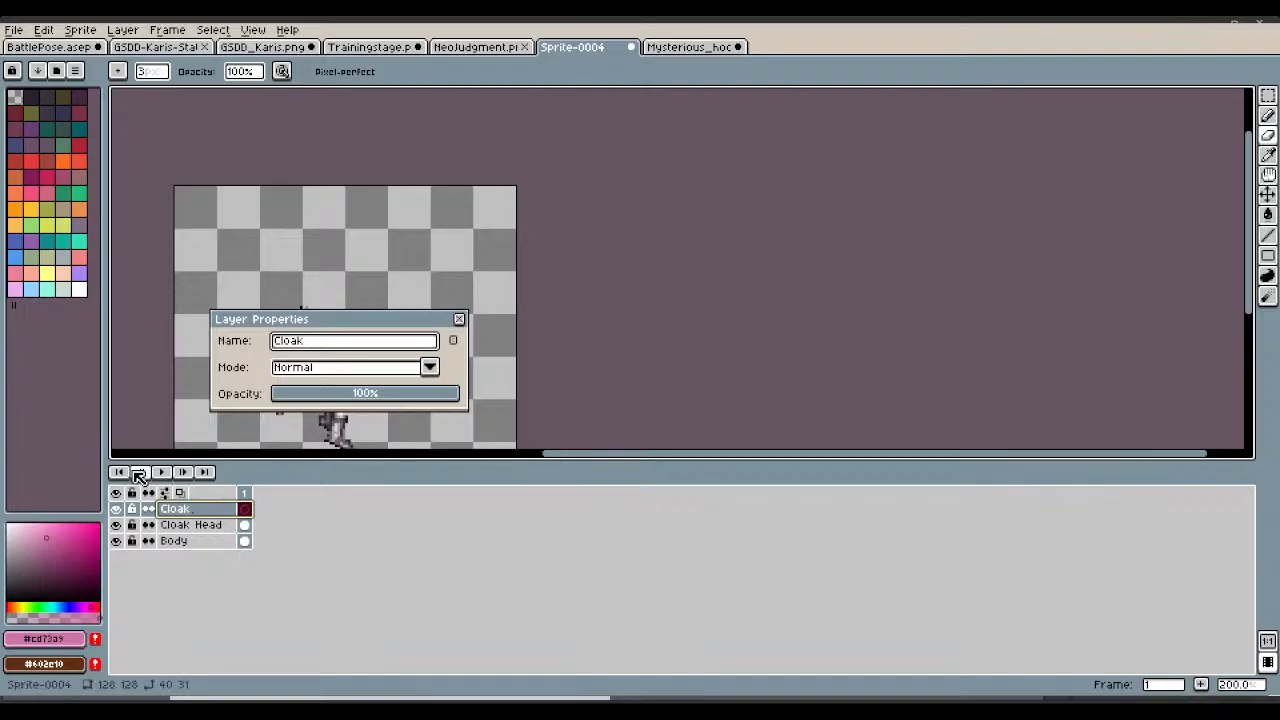
click(461, 320)
Copy the cloak below the hood in the Mysterious_hooded_figure image as a 351 by 335 pixel selection and paste it into Sprite-0004's Cloak layer.
click(689, 46)
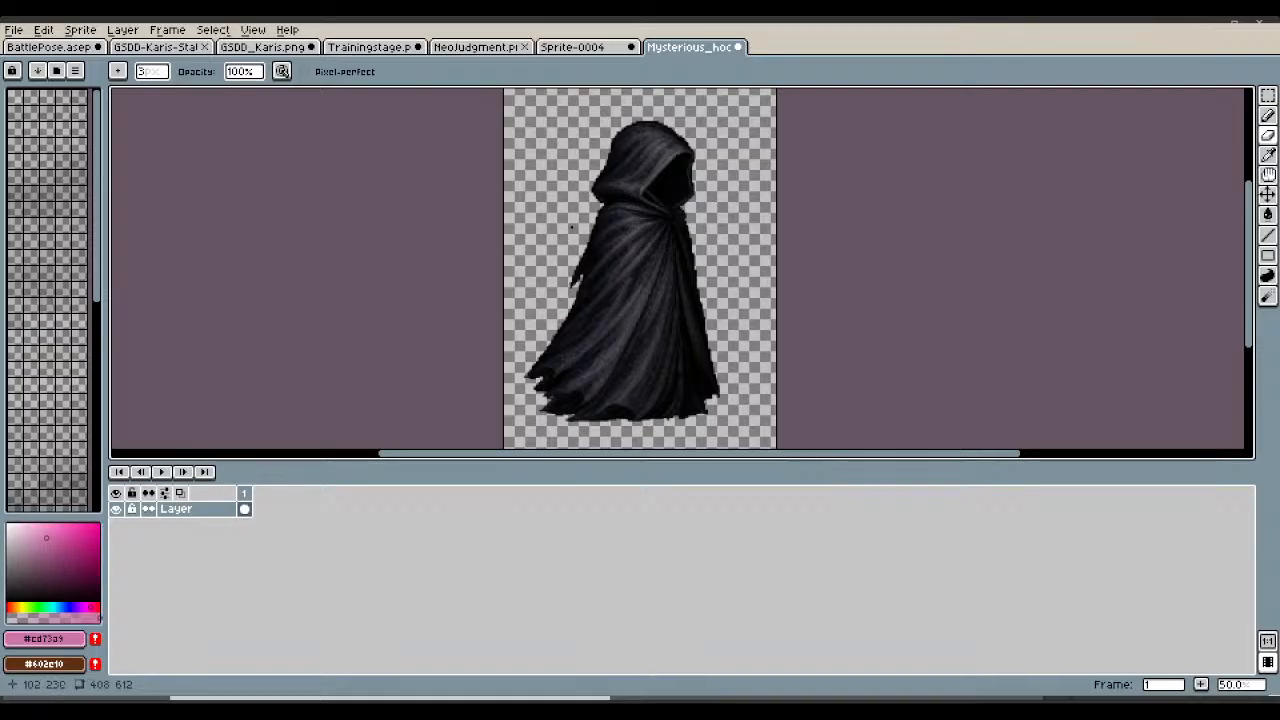
click(1267, 95)
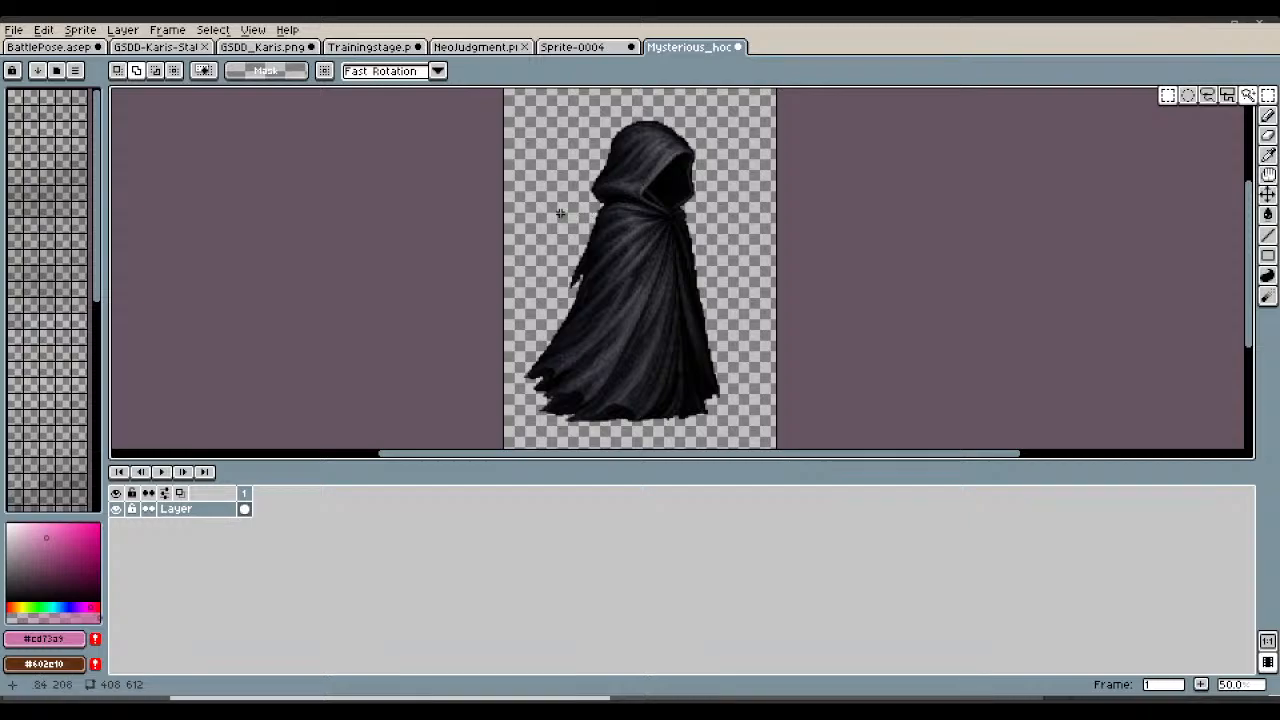
drag(538, 201, 504, 208)
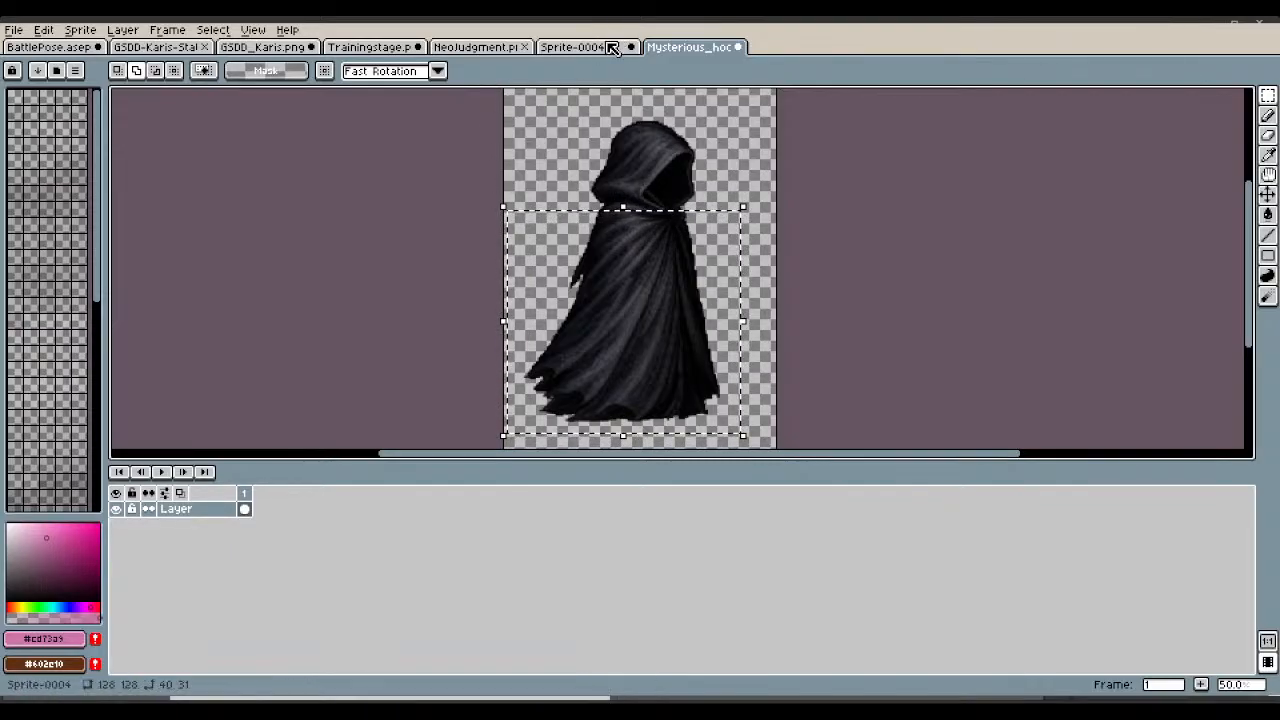
key(ctrl+shift+Tab)
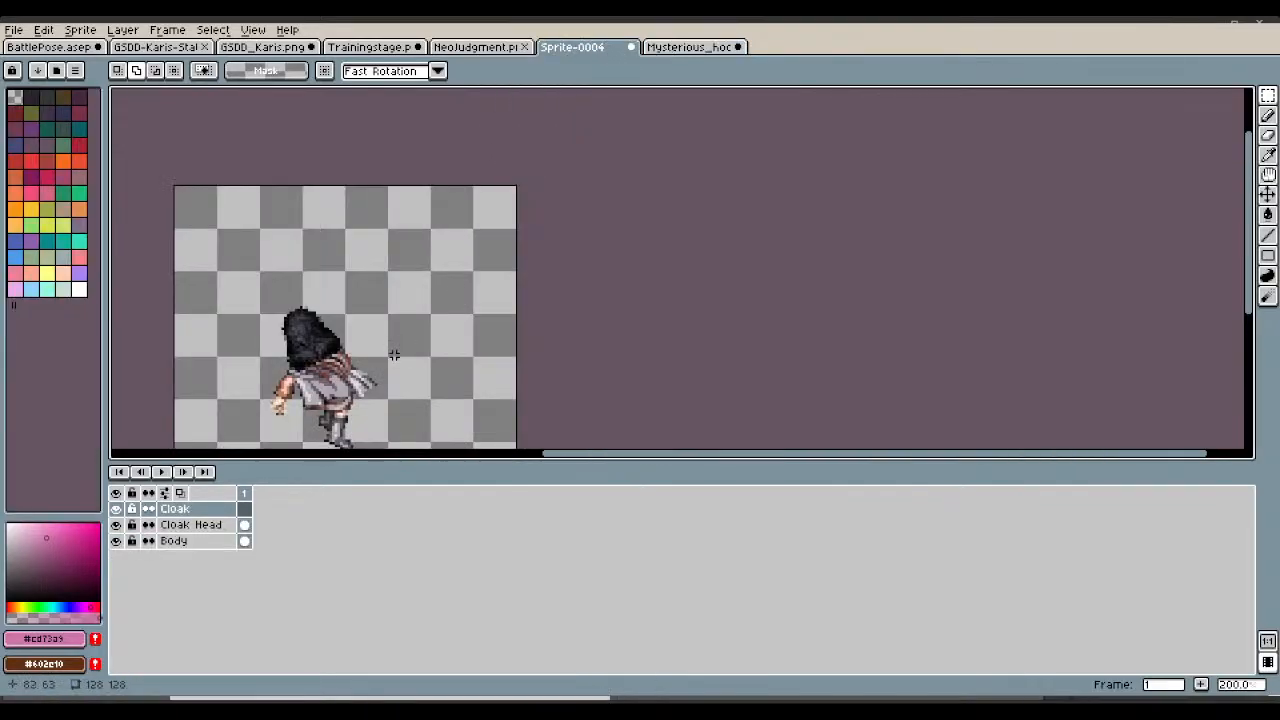
key(ctrl+v)
click(183, 514)
Shrink the pasted cloak to 40 by 30 pixels and place it beside the figure at 4, 52.
scroll(706, 289, down, 3)
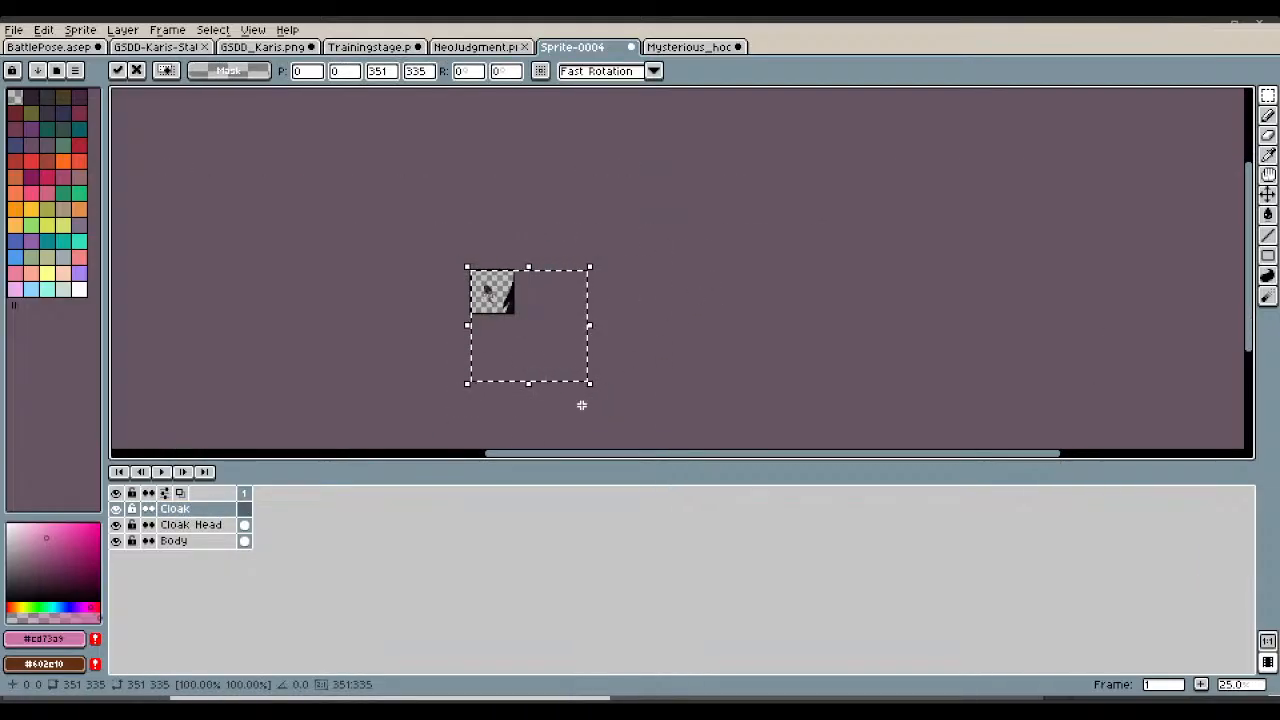
drag(593, 383, 501, 305)
scroll(503, 282, up, 1)
scroll(510, 302, up, 3)
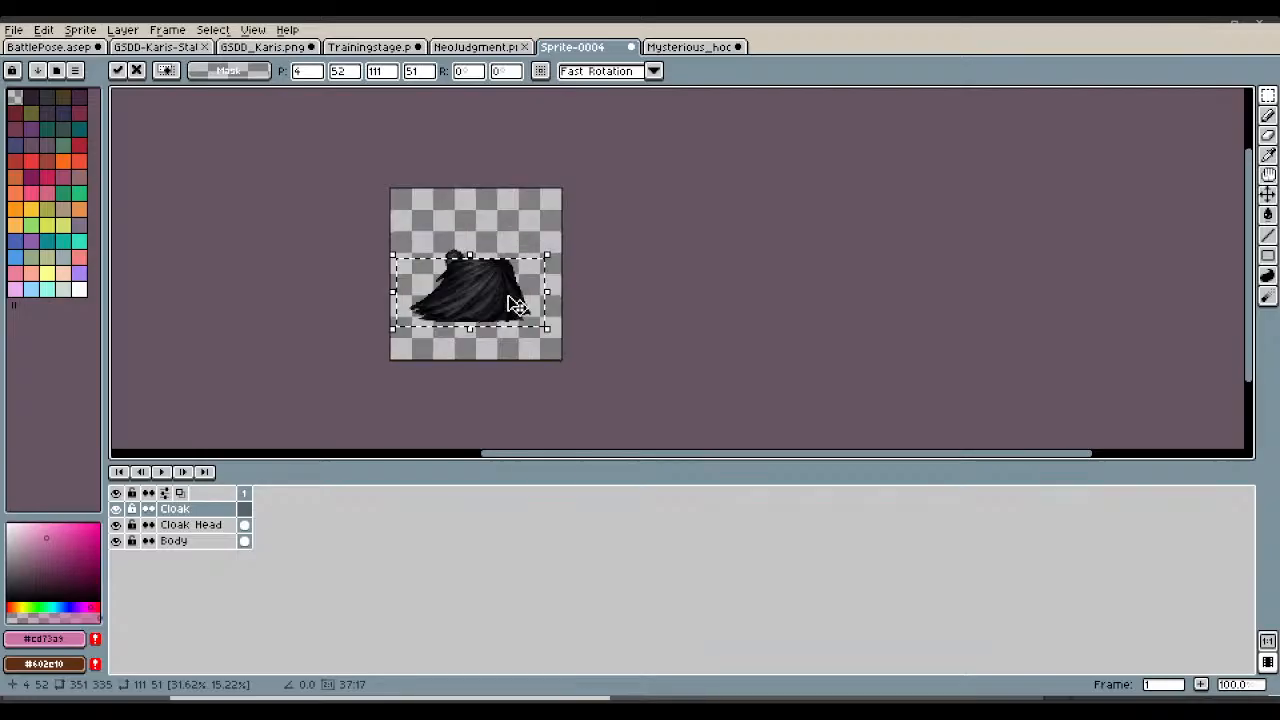
drag(615, 390, 333, 305)
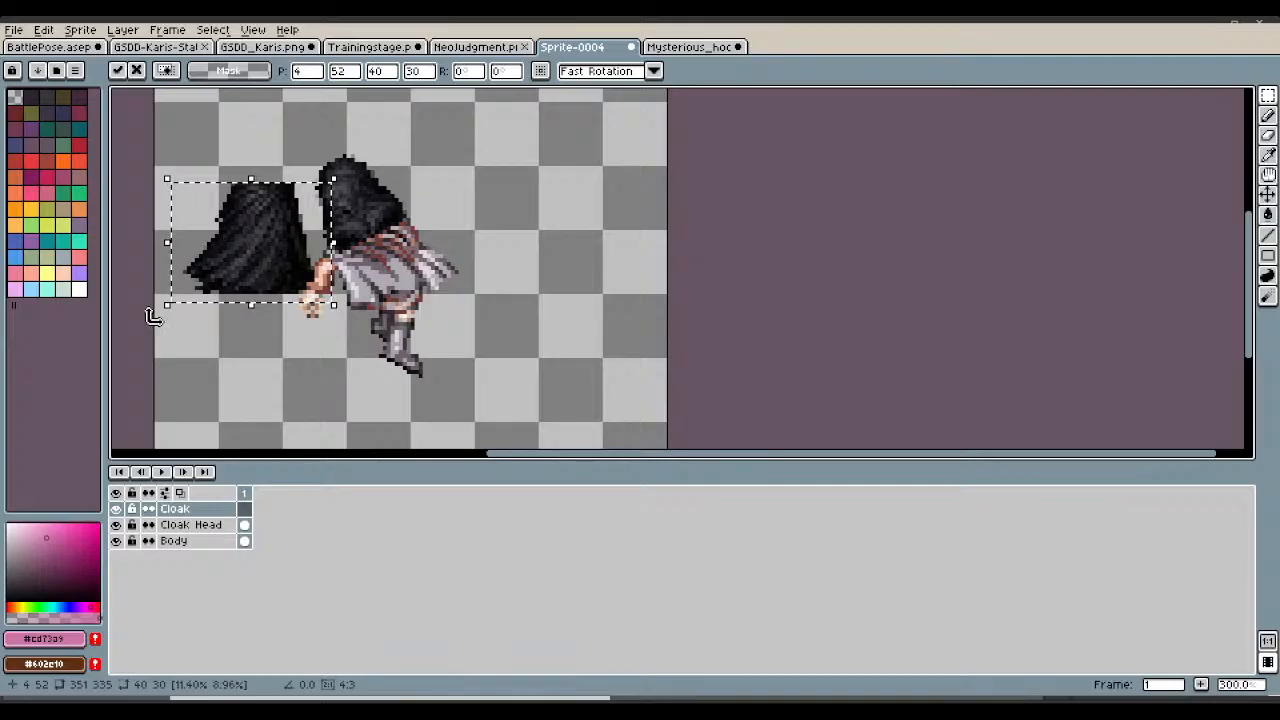
Rotate the cloak 28.9°, widen it to 43 pixels, and position it over the body at 33.8, 63.3.
drag(163, 313, 228, 326)
drag(263, 227, 403, 273)
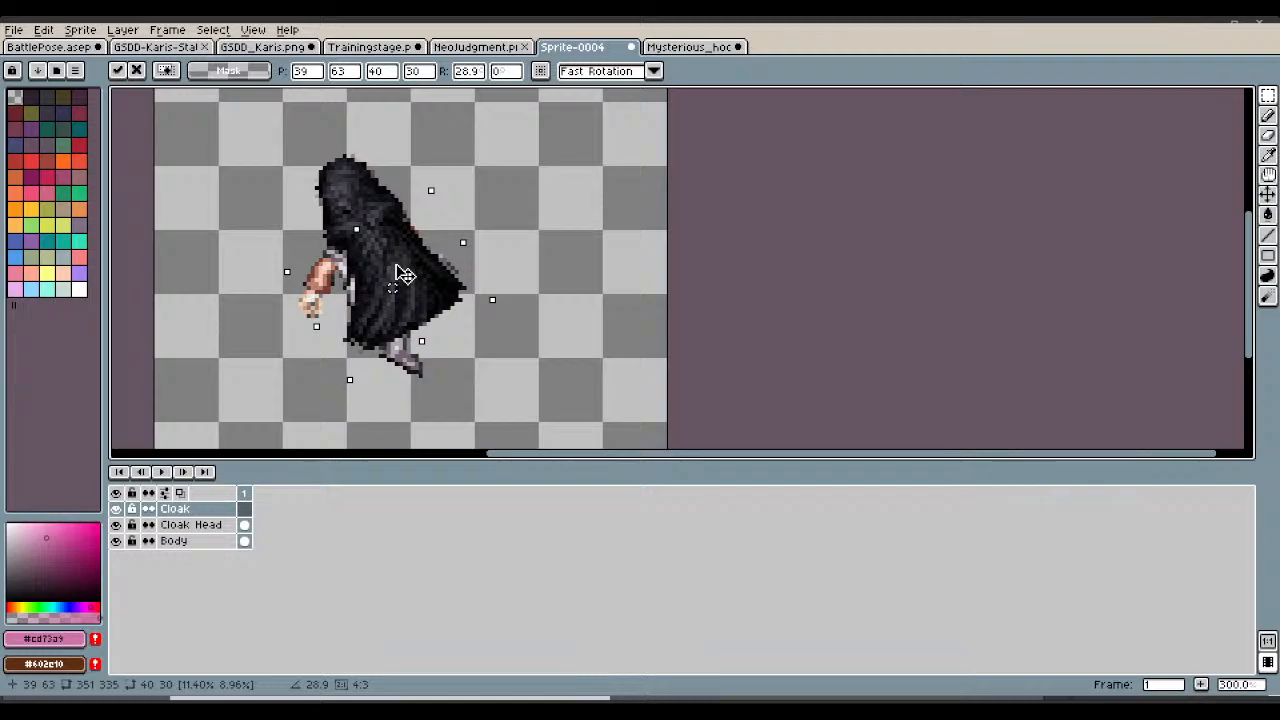
drag(467, 247, 485, 250)
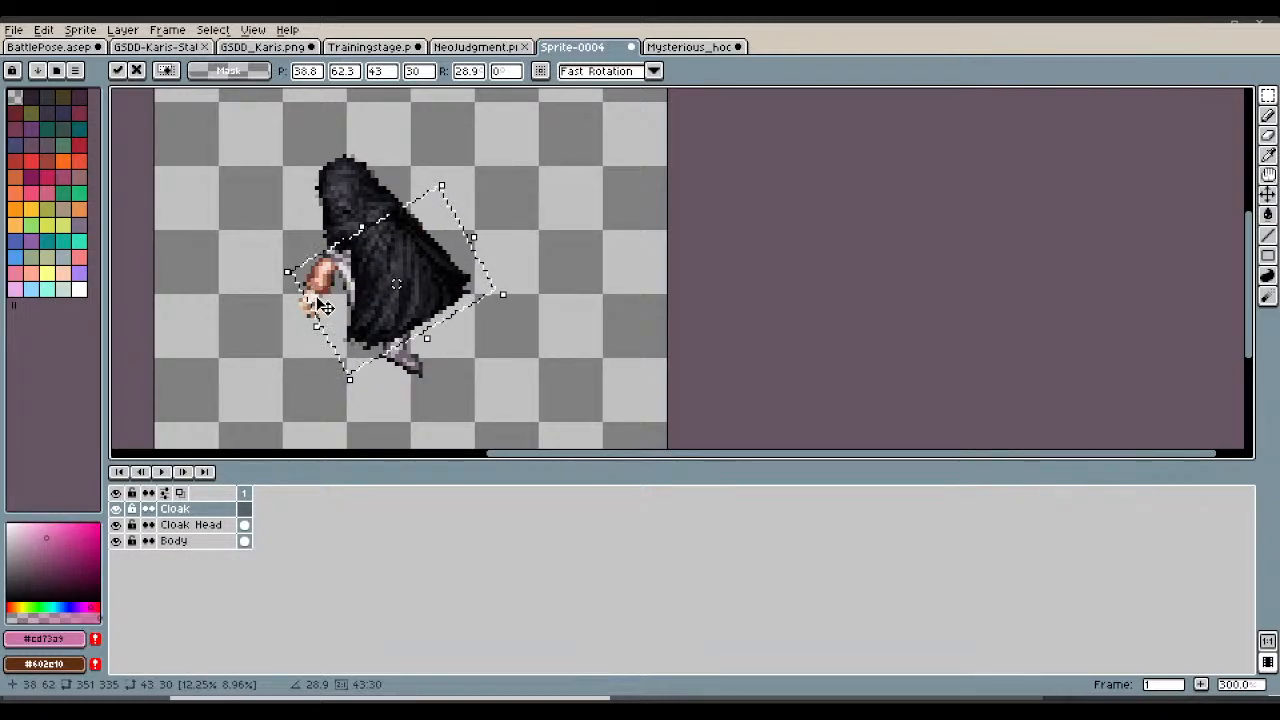
scroll(323, 307, up, 2)
drag(419, 312, 383, 315)
scroll(383, 315, down, 2)
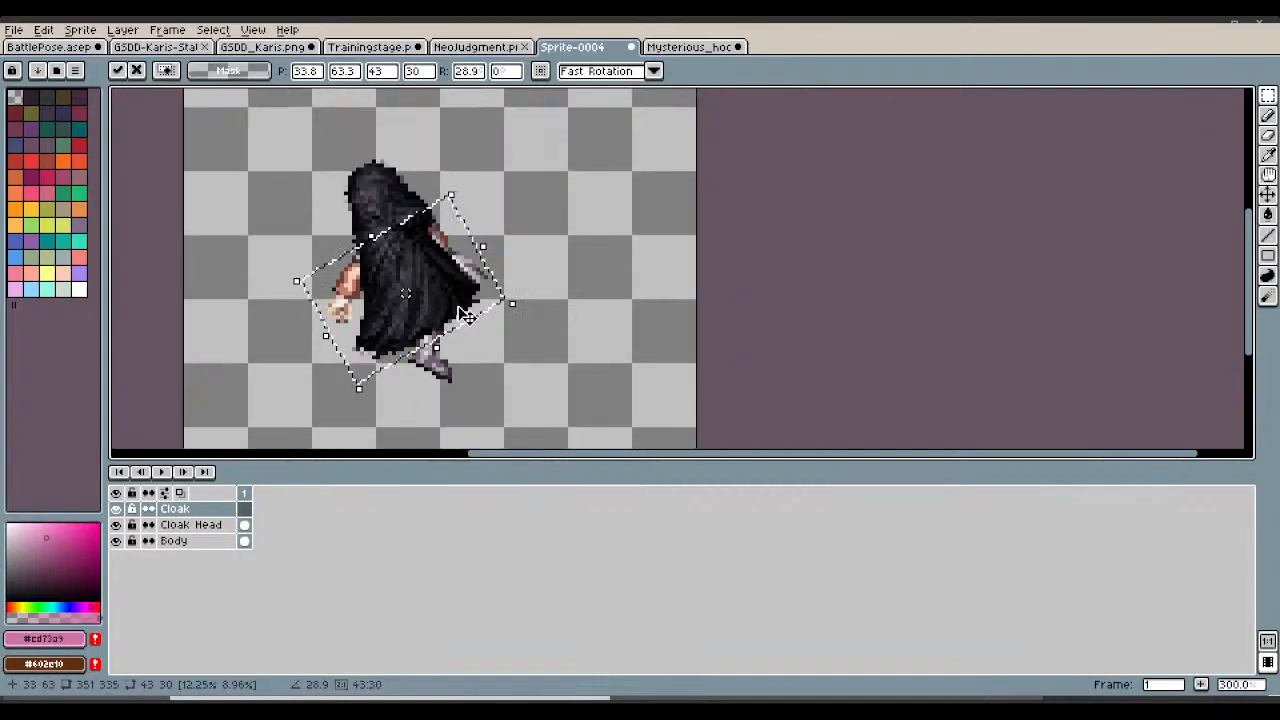
Widen the cloak to 47 pixels, place it below the hood at 33.6, 61.3, and apply the transformation.
drag(483, 247, 505, 243)
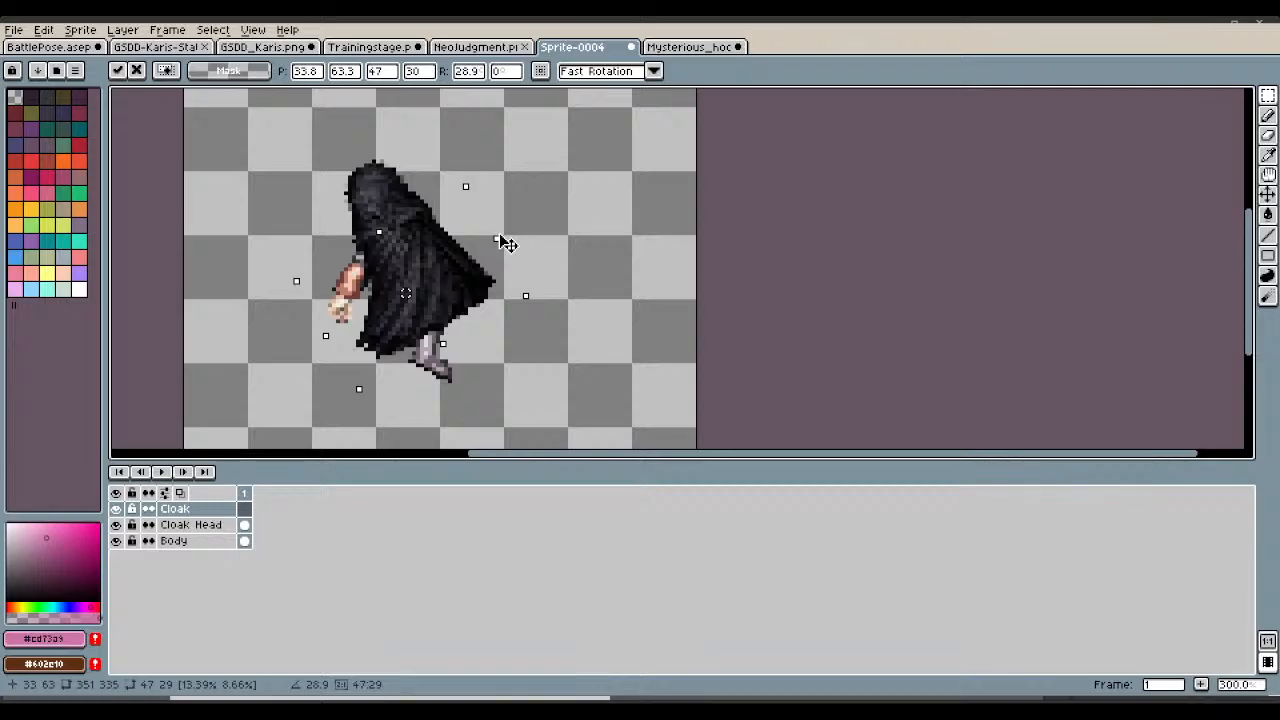
drag(429, 266, 440, 268)
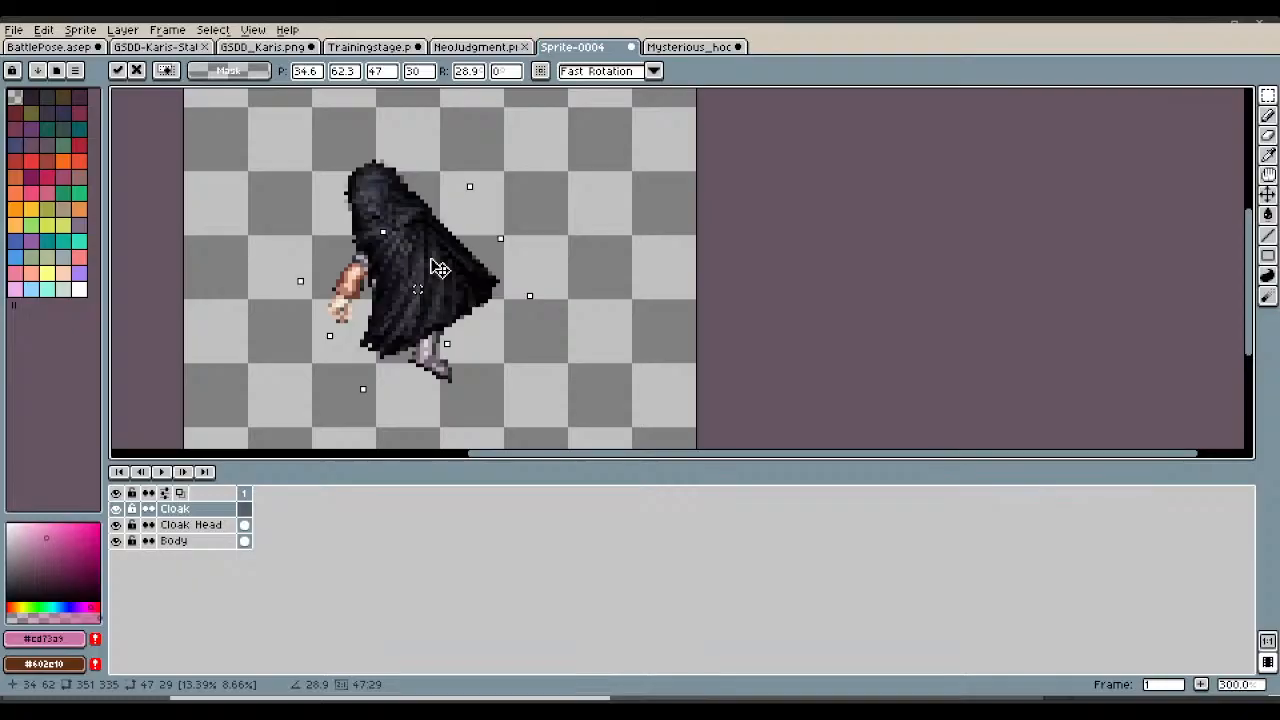
drag(440, 268, 433, 262)
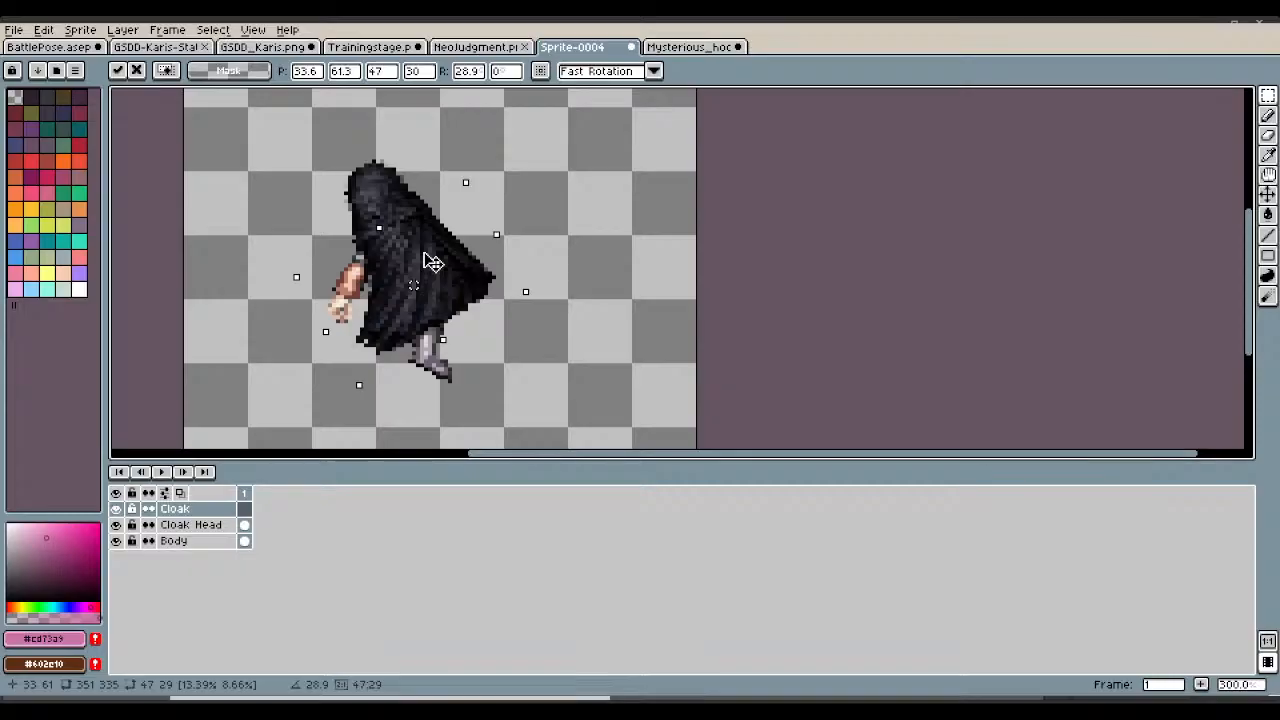
key(ctrl+d)
Select a 12 by 25 pixel area around the cloak's edge next to the near arm.
scroll(370, 333, up, 2)
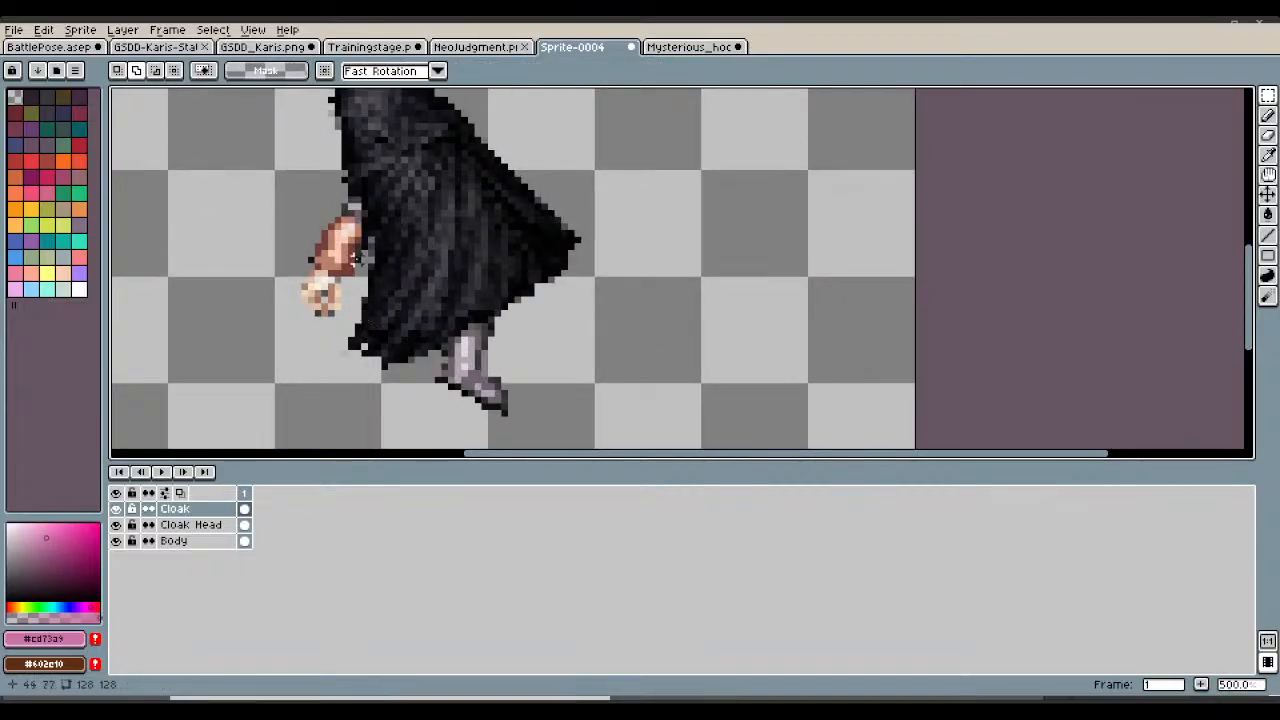
drag(350, 241, 393, 323)
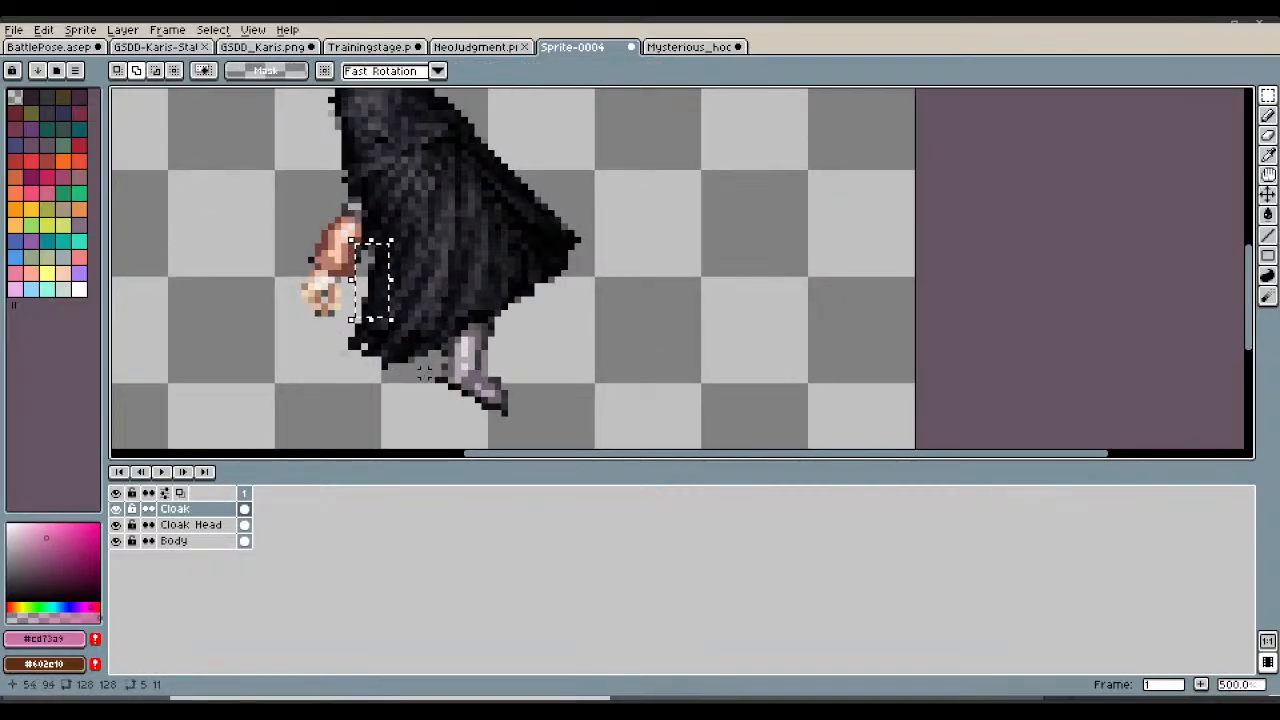
drag(424, 386, 338, 214)
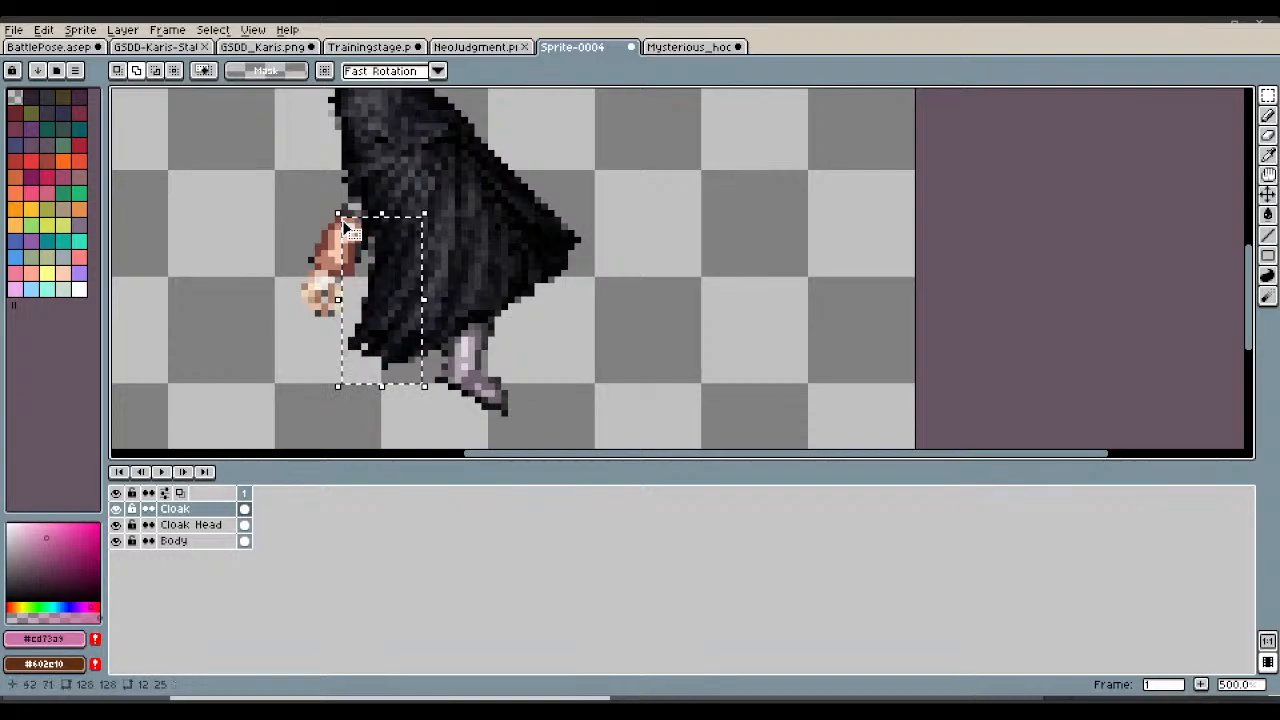
Place a copy of the selected 12 by 25 px cloak section over the forearm and rotate it to about -25.3°.
click(393, 259)
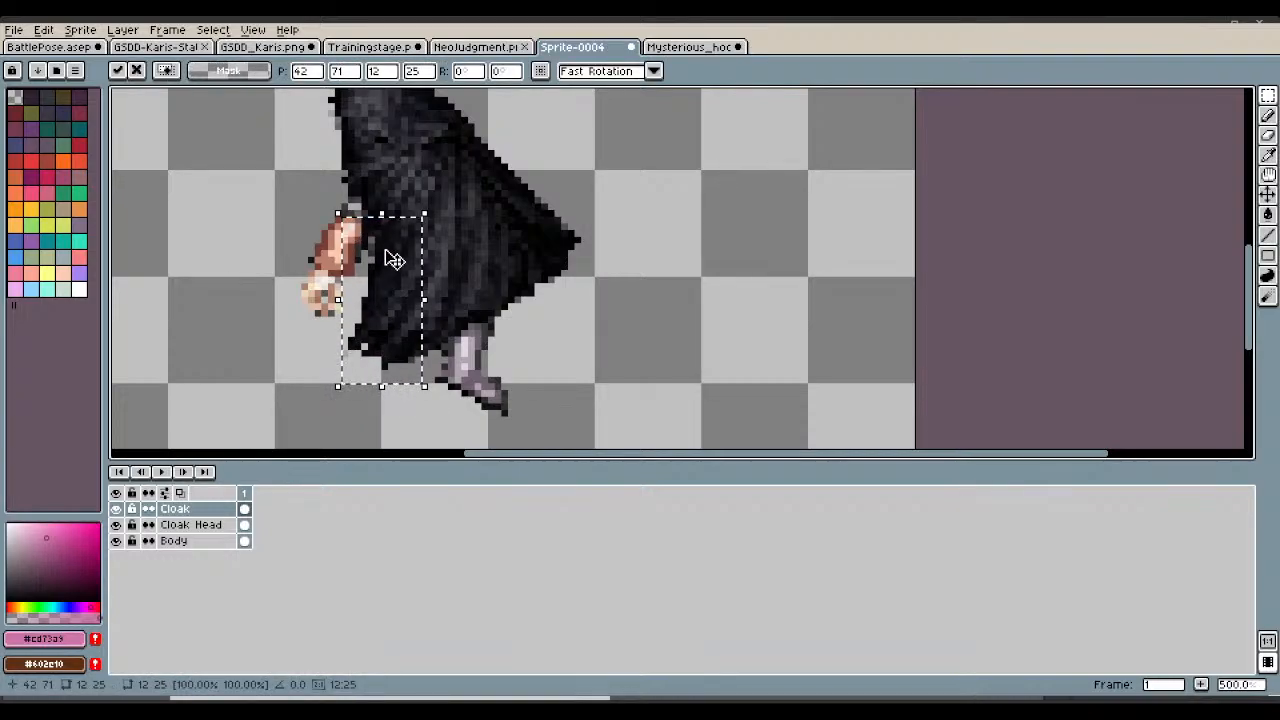
drag(393, 259, 348, 243)
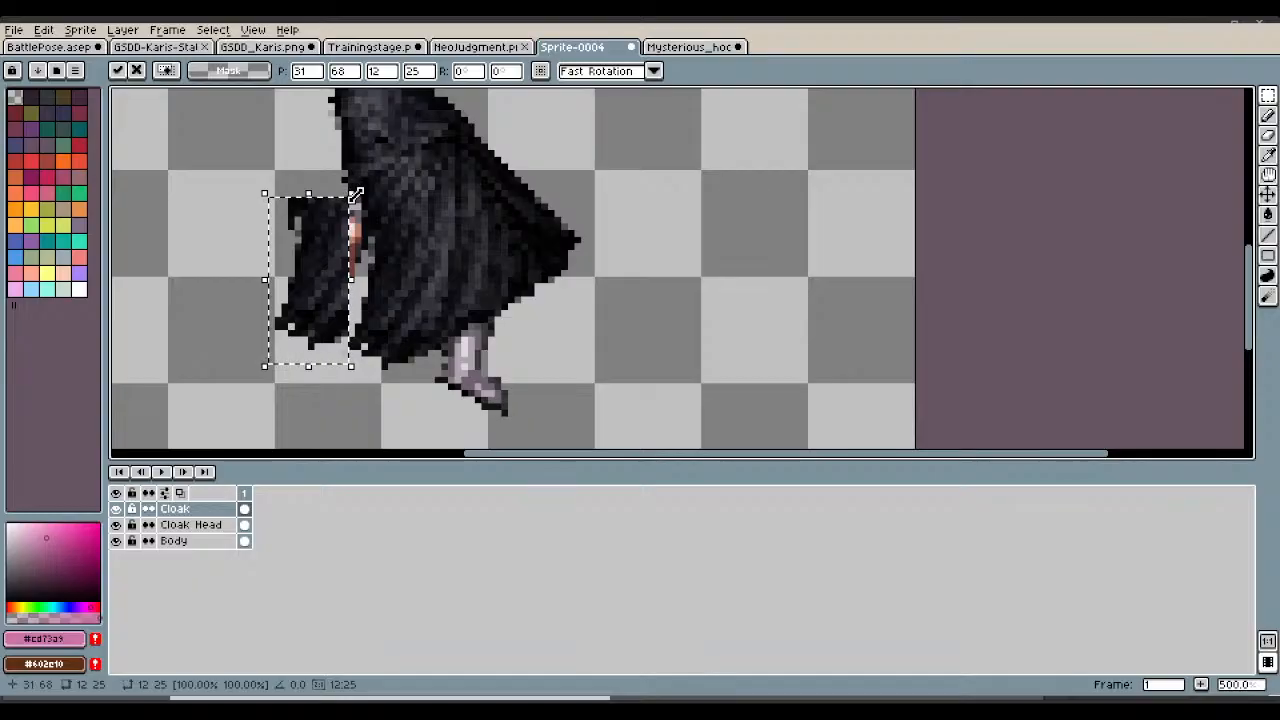
drag(359, 189, 395, 233)
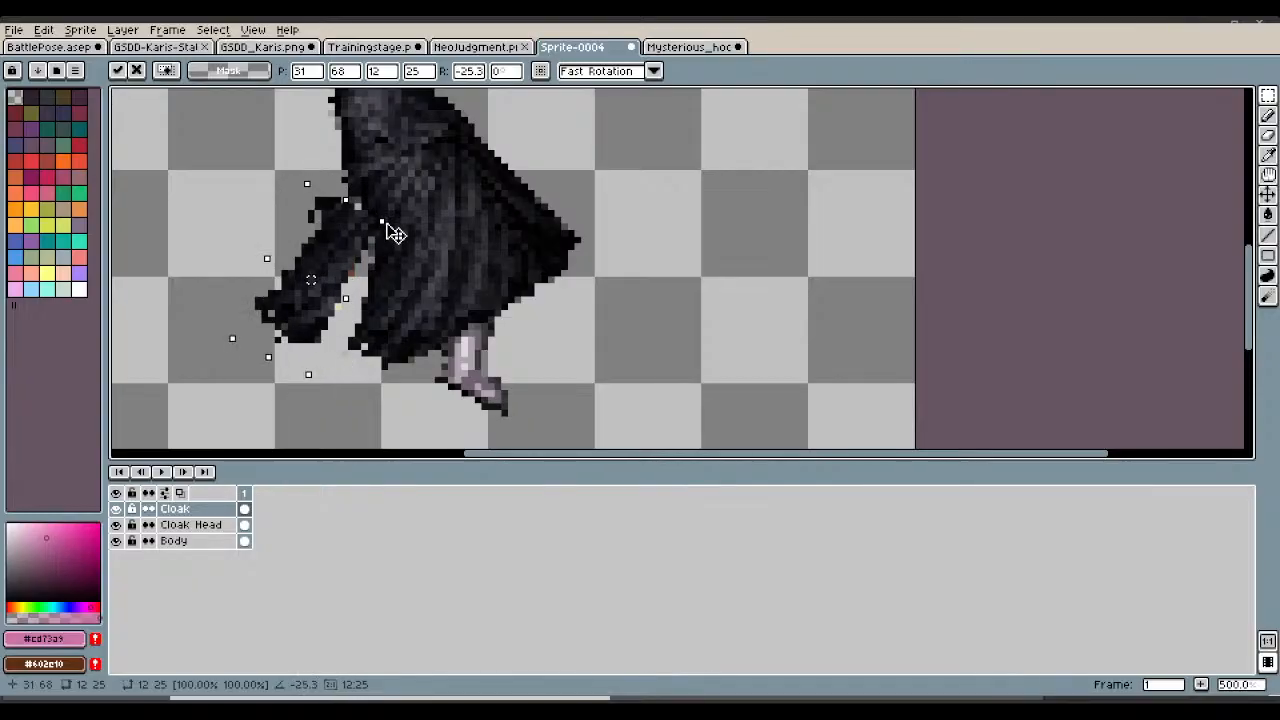
Widen the rotated cloak section to 21 px so it meets the main cloak, and commit the transformation.
drag(338, 271, 251, 234)
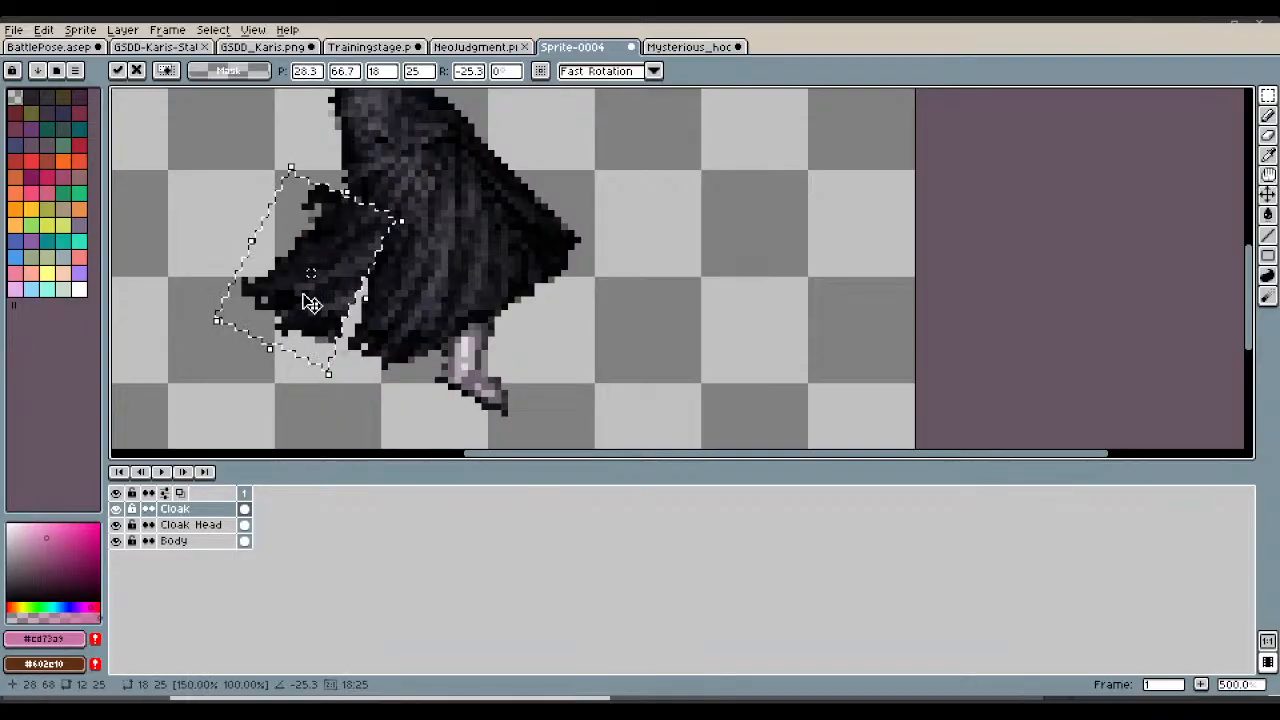
drag(330, 376, 356, 393)
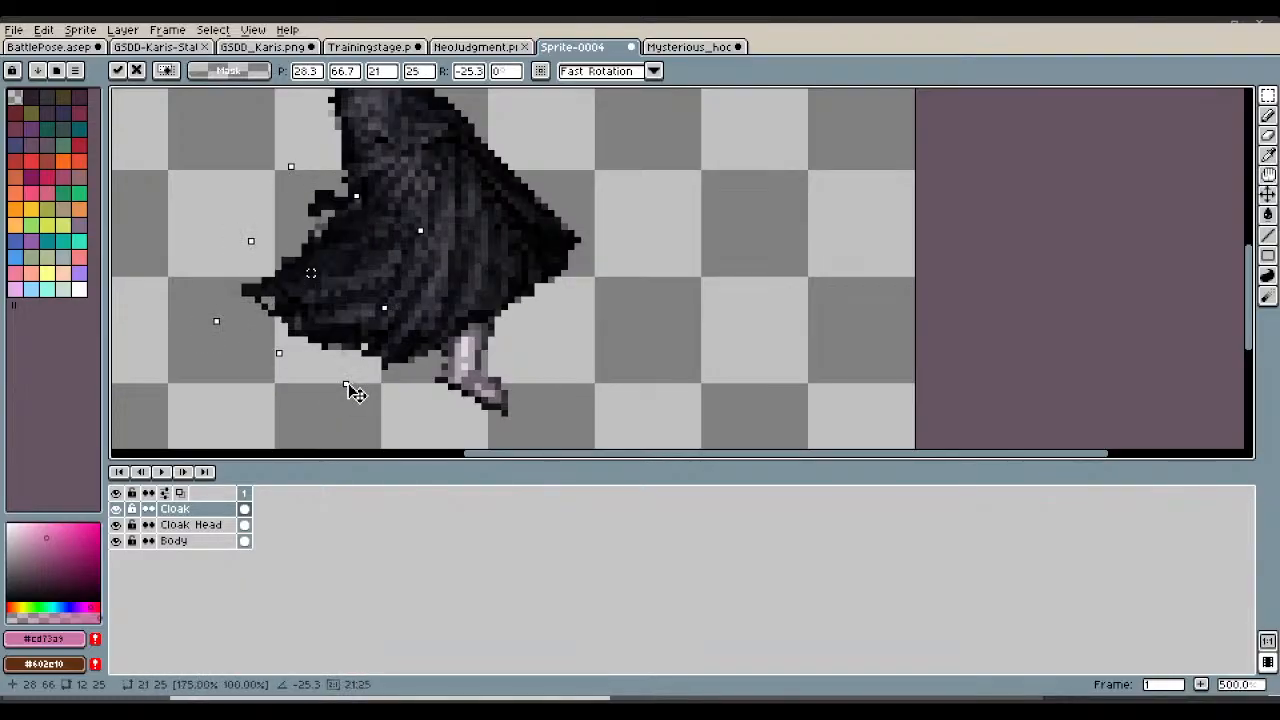
key(Return)
scroll(335, 224, down, 2)
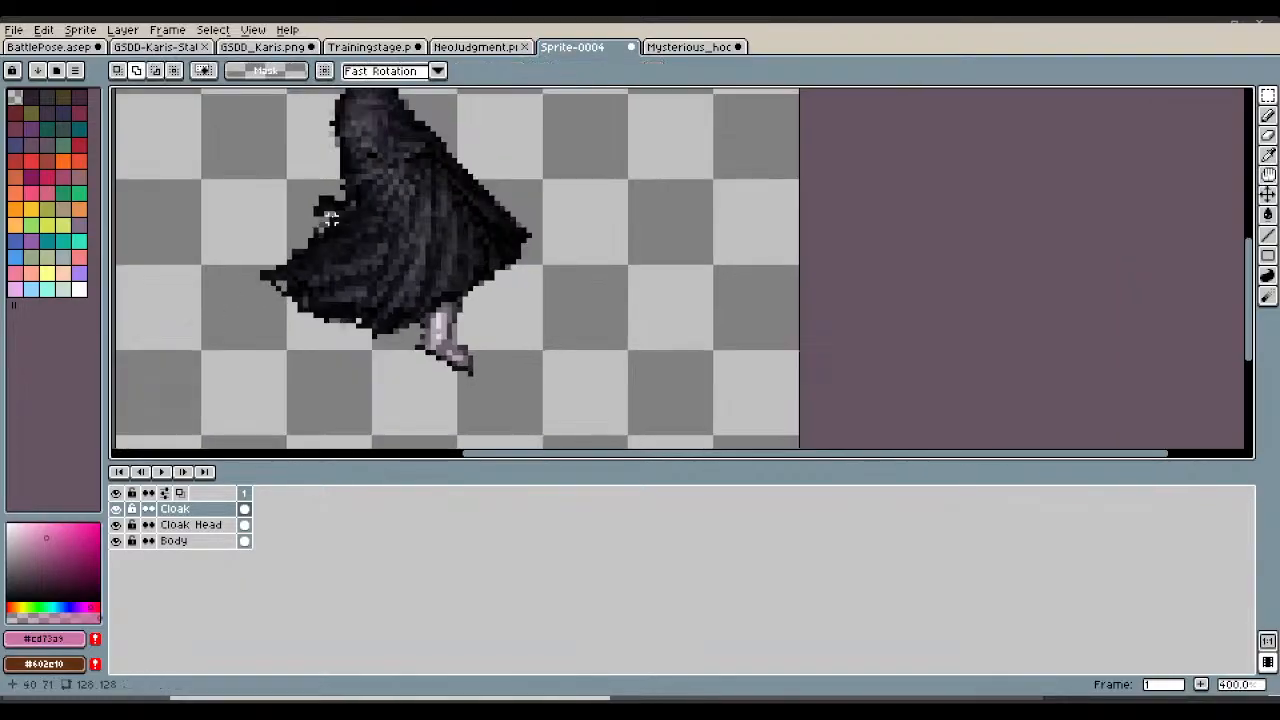
Erase the stray dark pixels jutting out above the left cloak flare on the Cloak layer.
scroll(332, 218, up, 3)
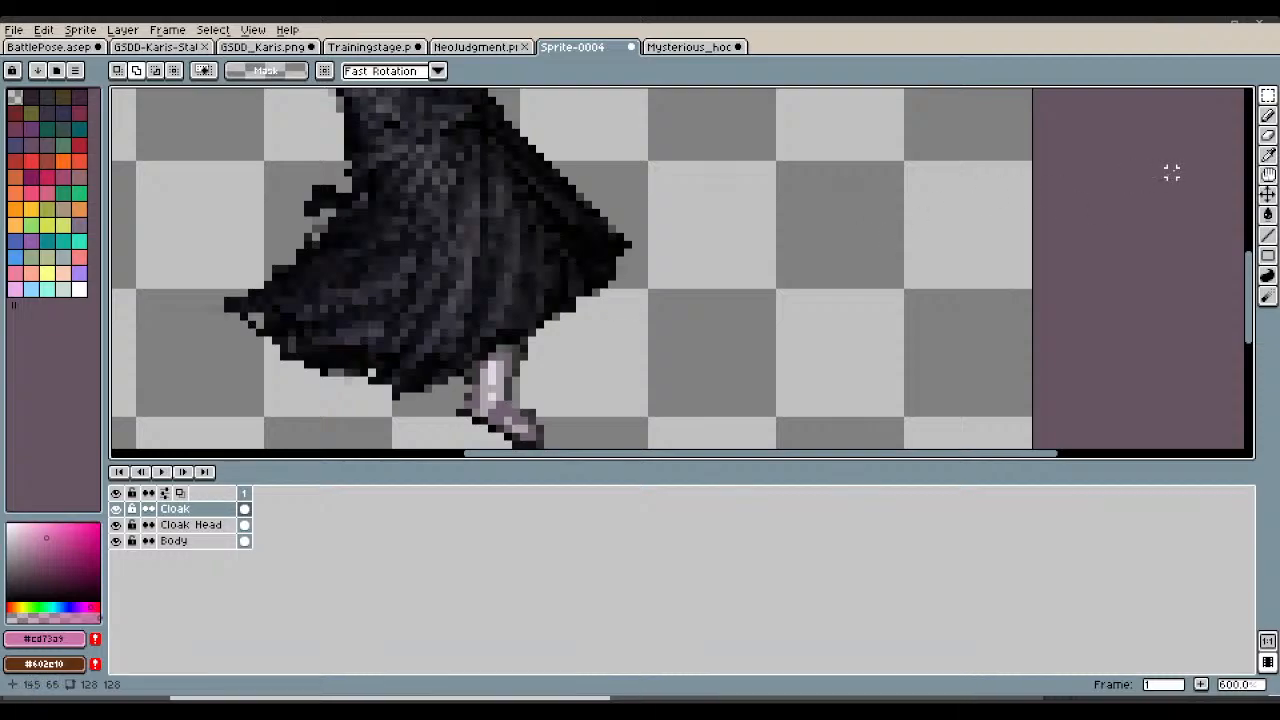
click(1268, 135)
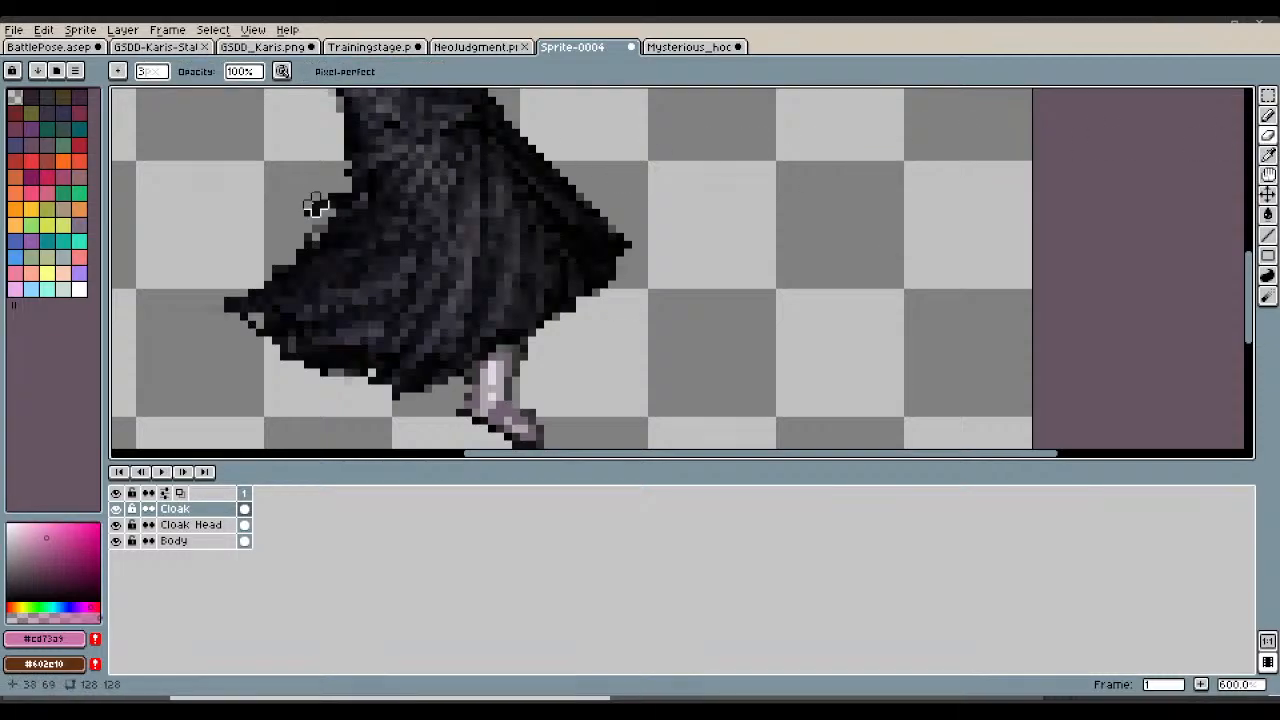
scroll(305, 206, down, 2)
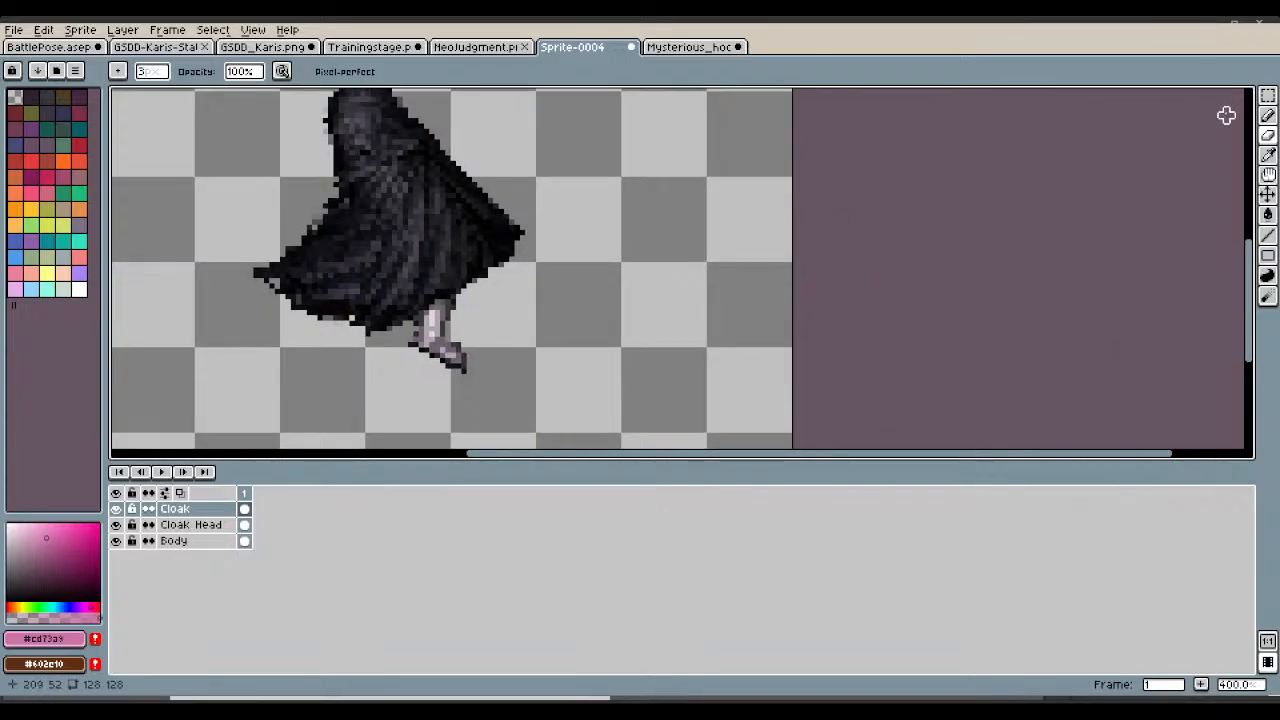
Copy a 20 by 24 px section of the left cloak flare onto the cloak's right tip, rotated about 13.6°.
click(1268, 95)
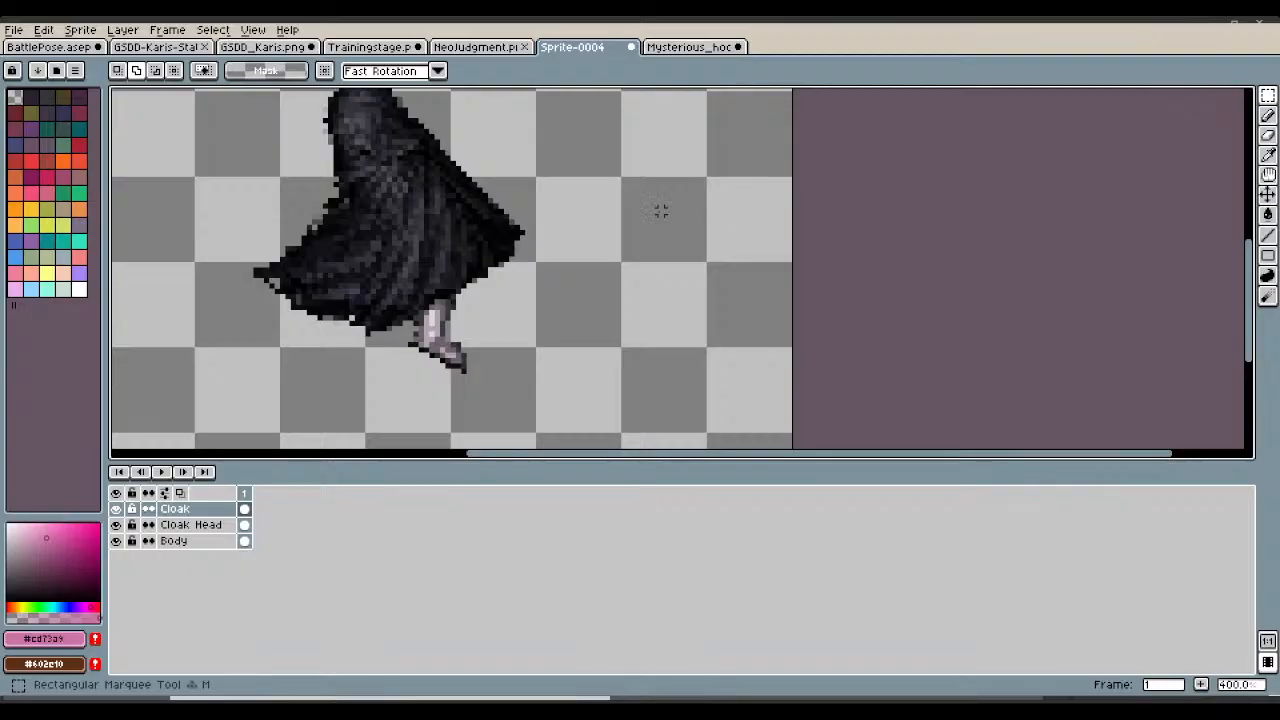
drag(238, 210, 344, 336)
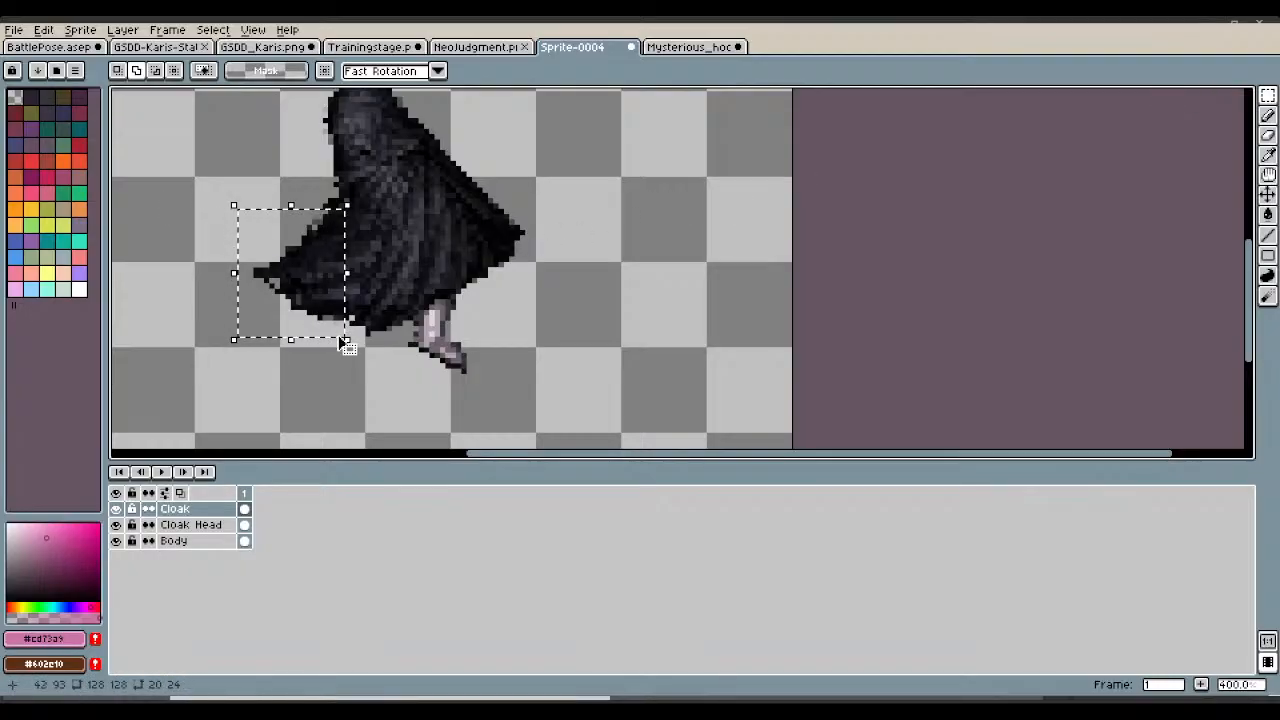
drag(336, 330, 546, 238)
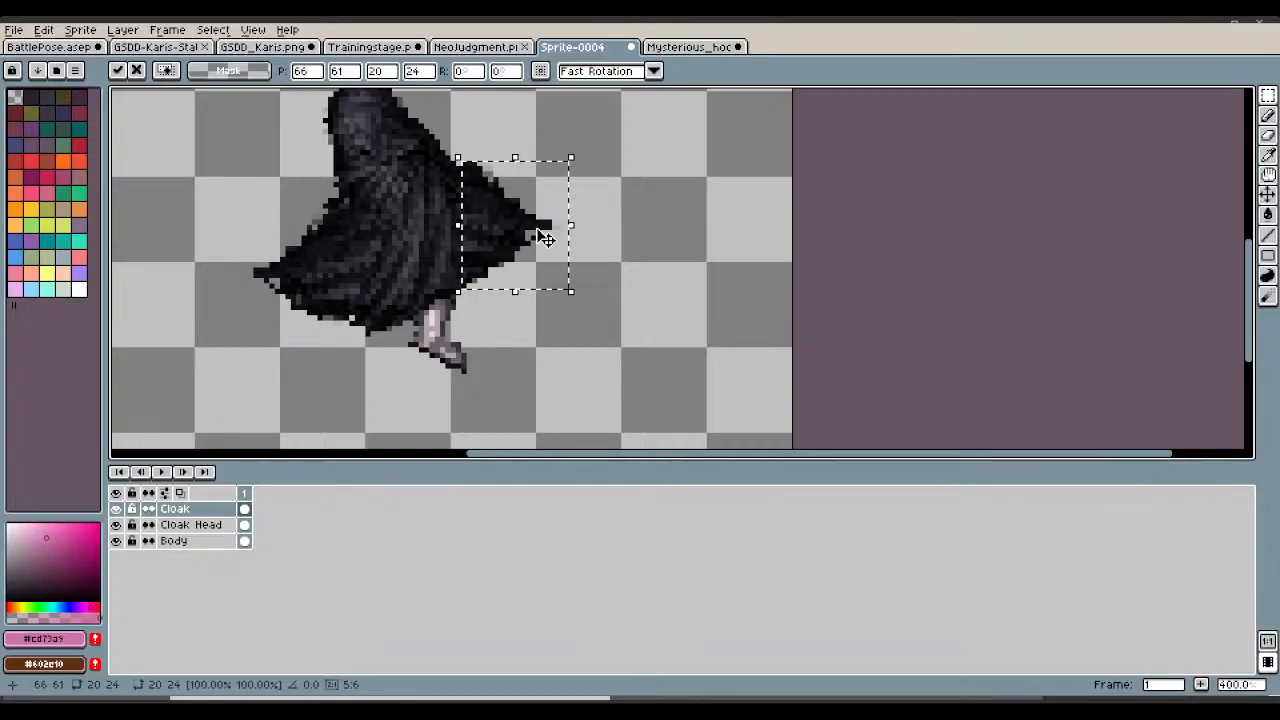
scroll(522, 311, down, 1)
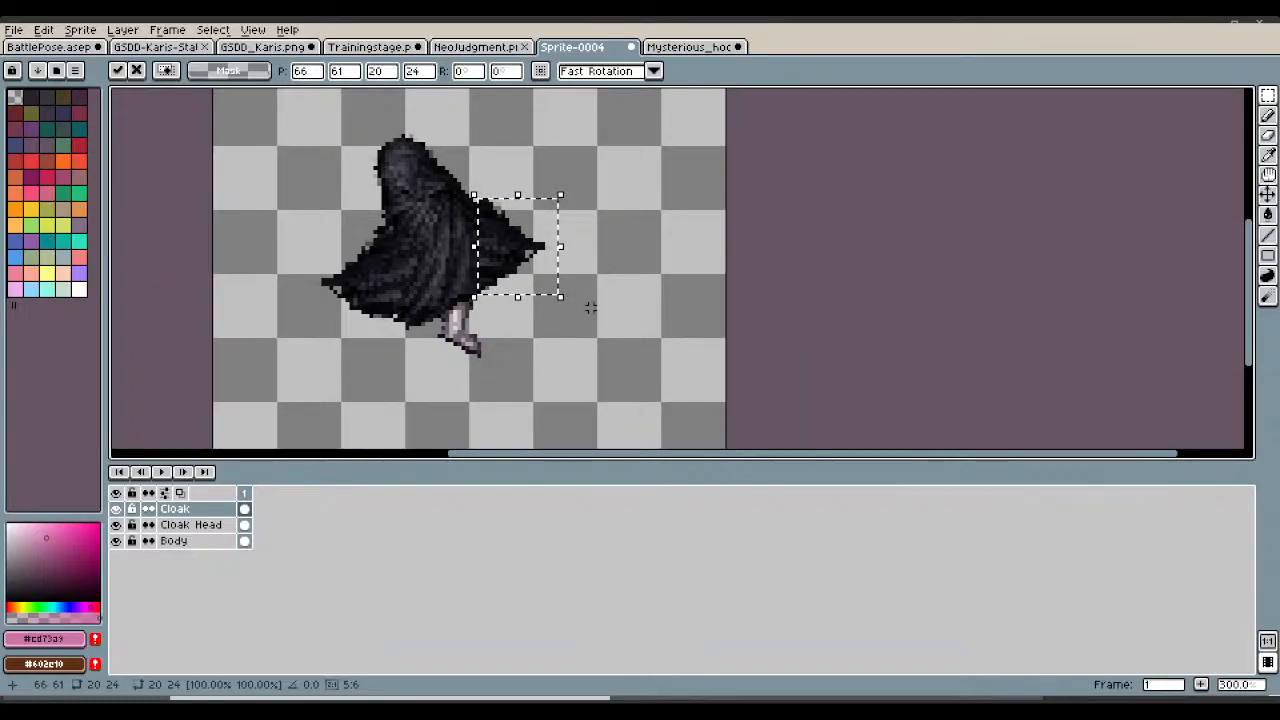
drag(564, 304, 585, 306)
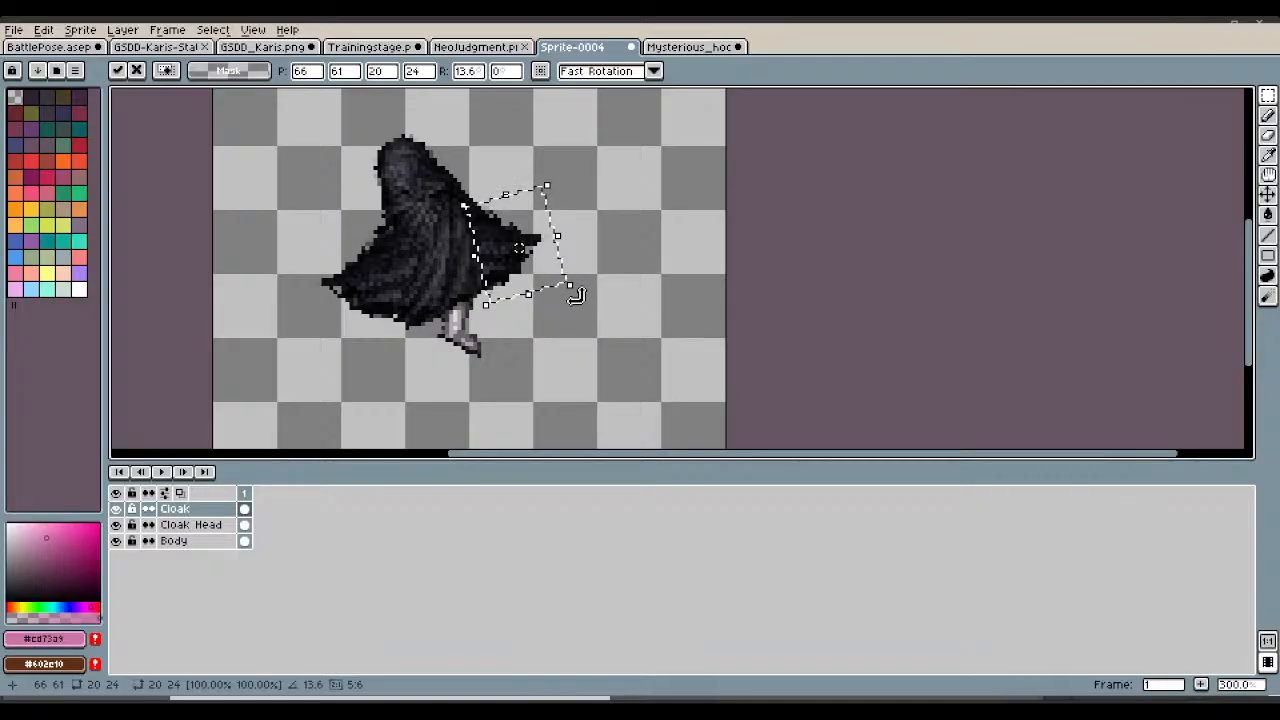
key(Return)
scroll(577, 297, down, 2)
scroll(577, 297, up, 2)
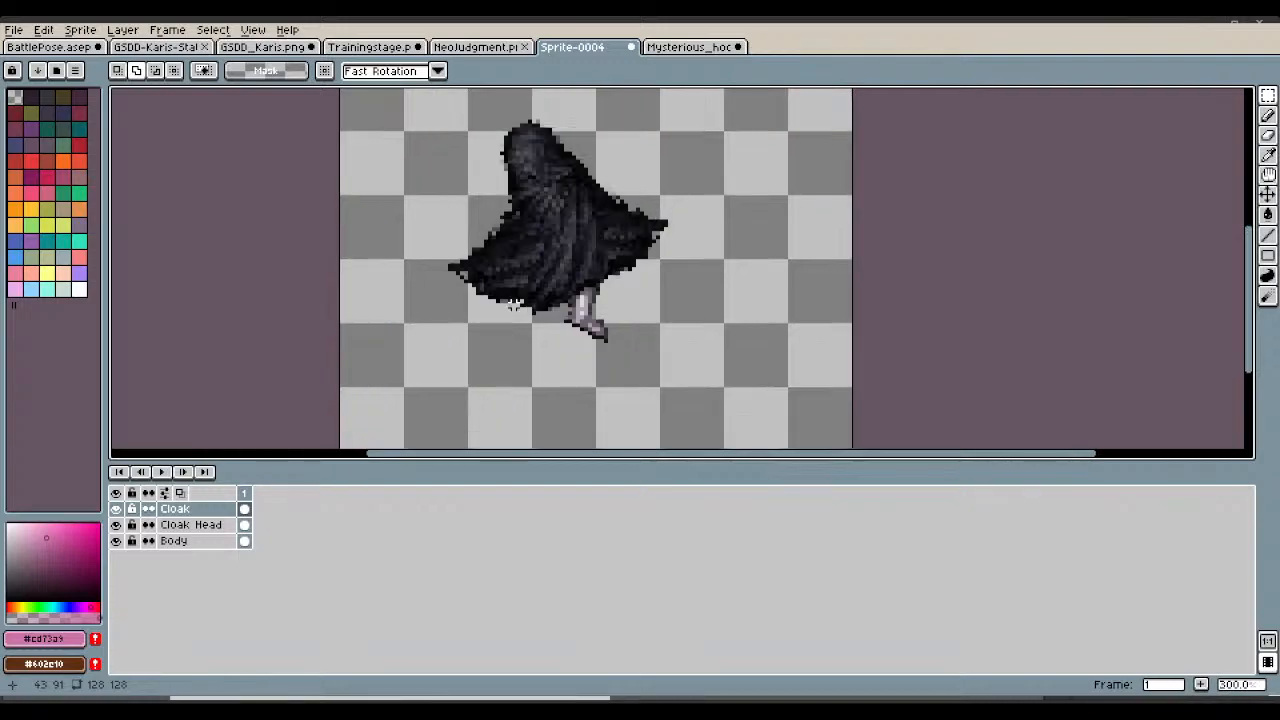
Switch to the Magic Wand and make the Body layer active for selecting the exposed boot's colours.
scroll(512, 304, up, 2)
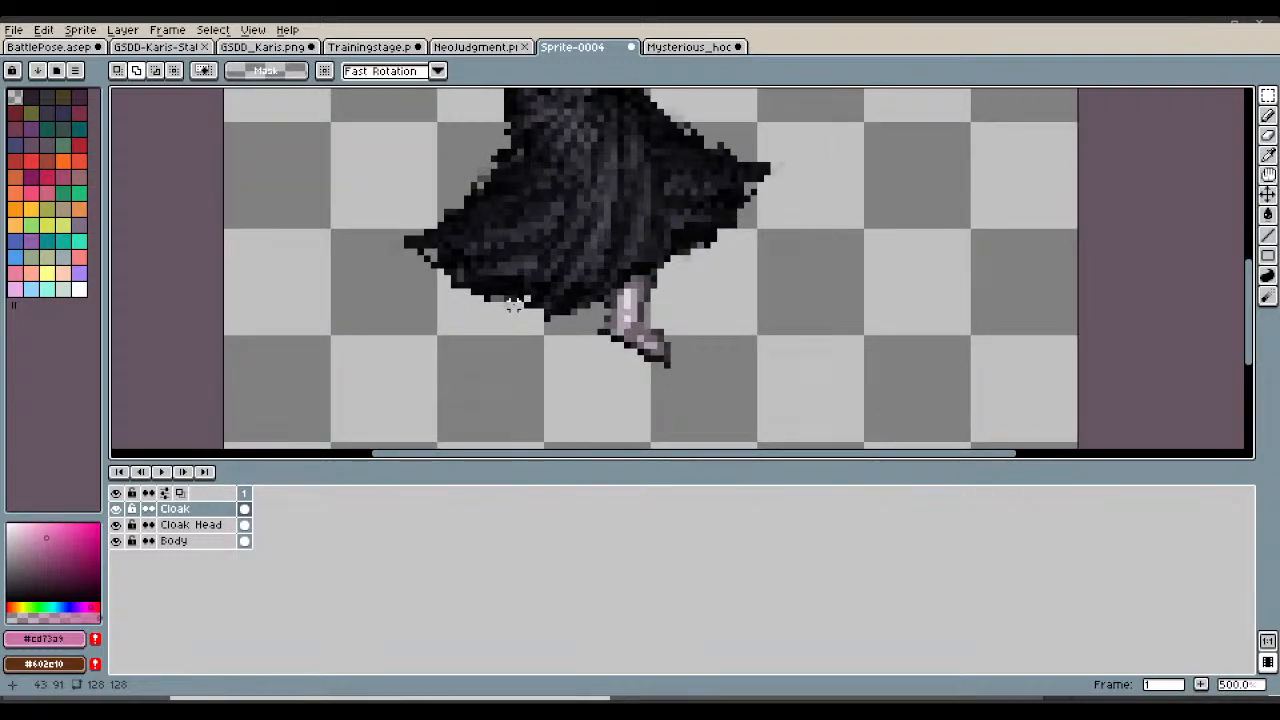
scroll(532, 298, up, 4)
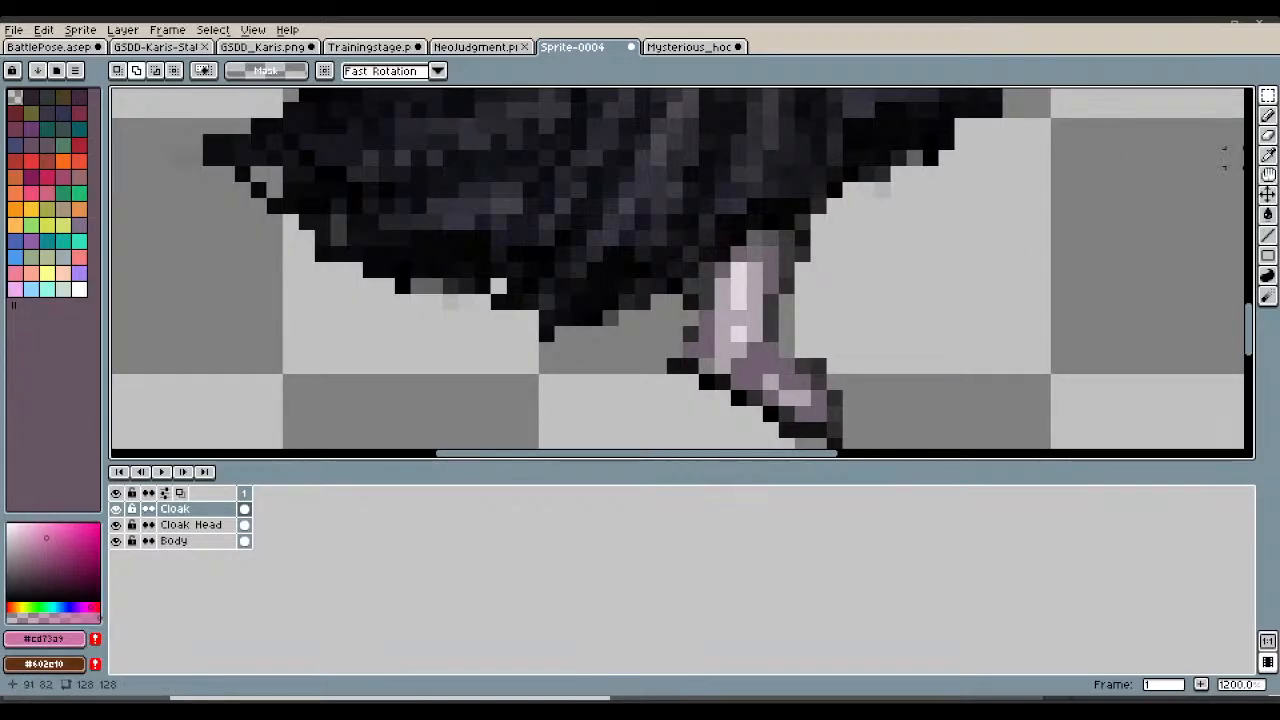
click(1268, 155)
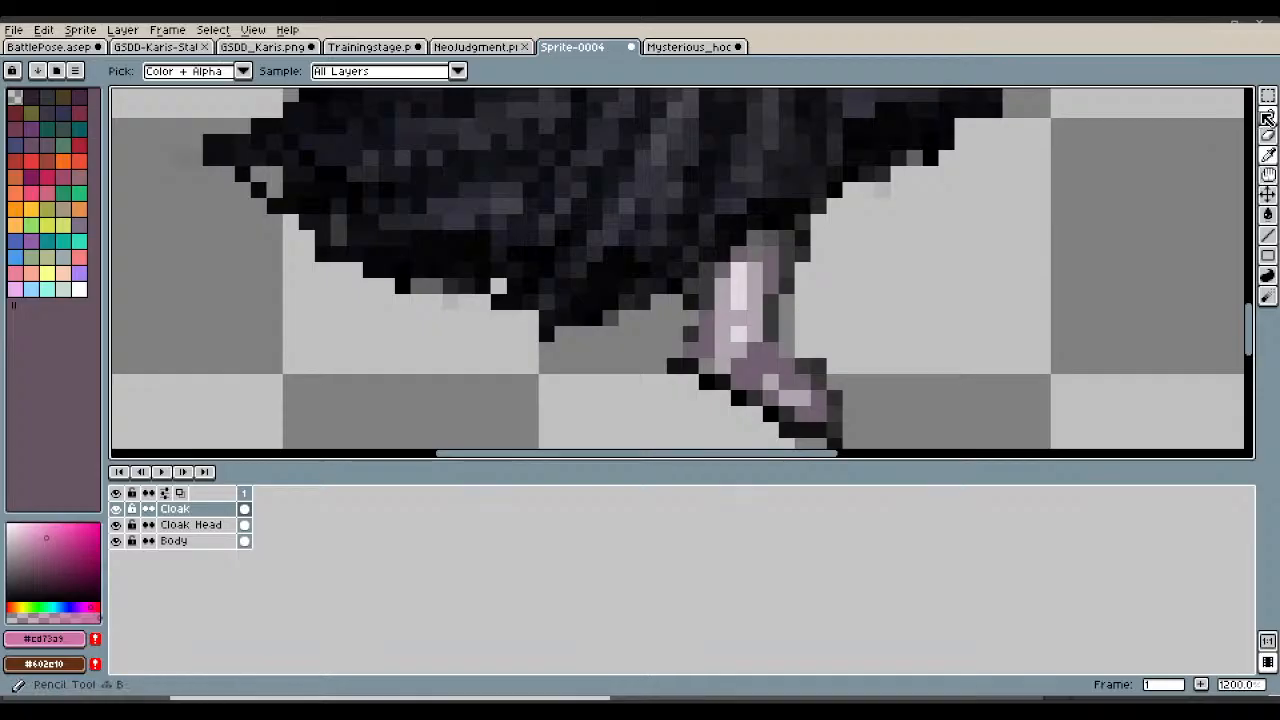
click(1268, 95)
click(1160, 97)
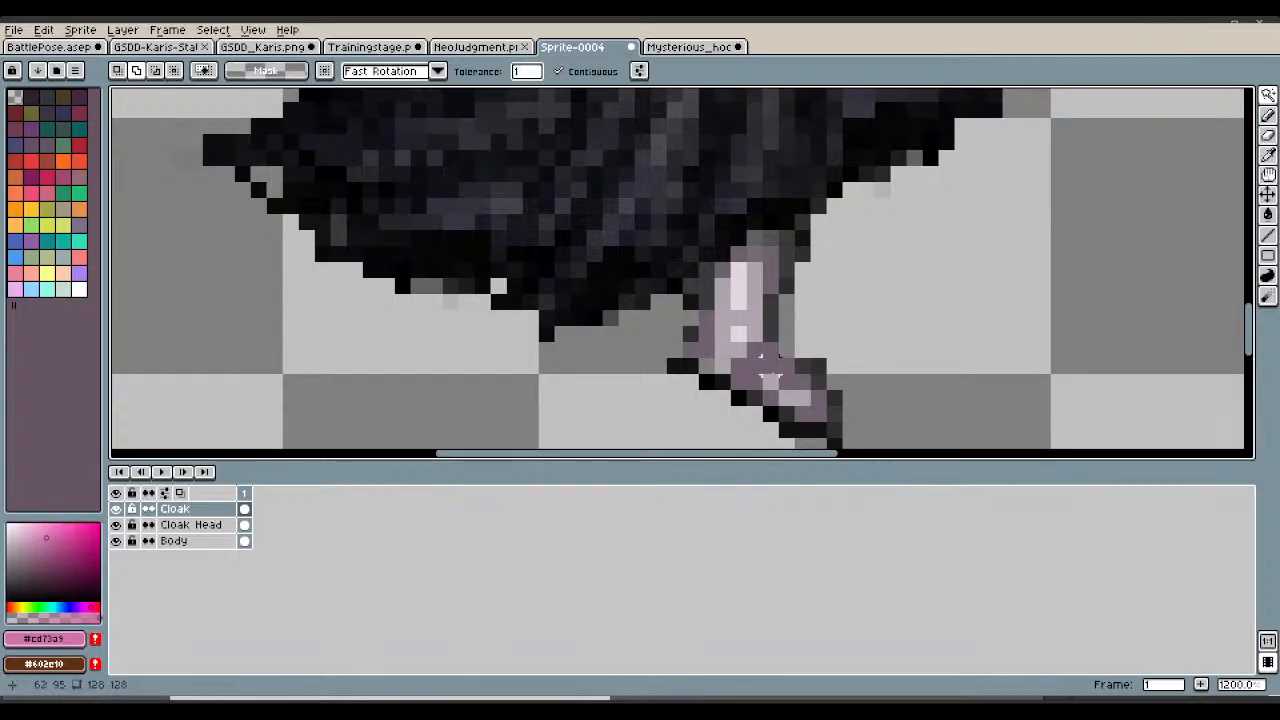
scroll(755, 370, up, 1)
click(757, 378)
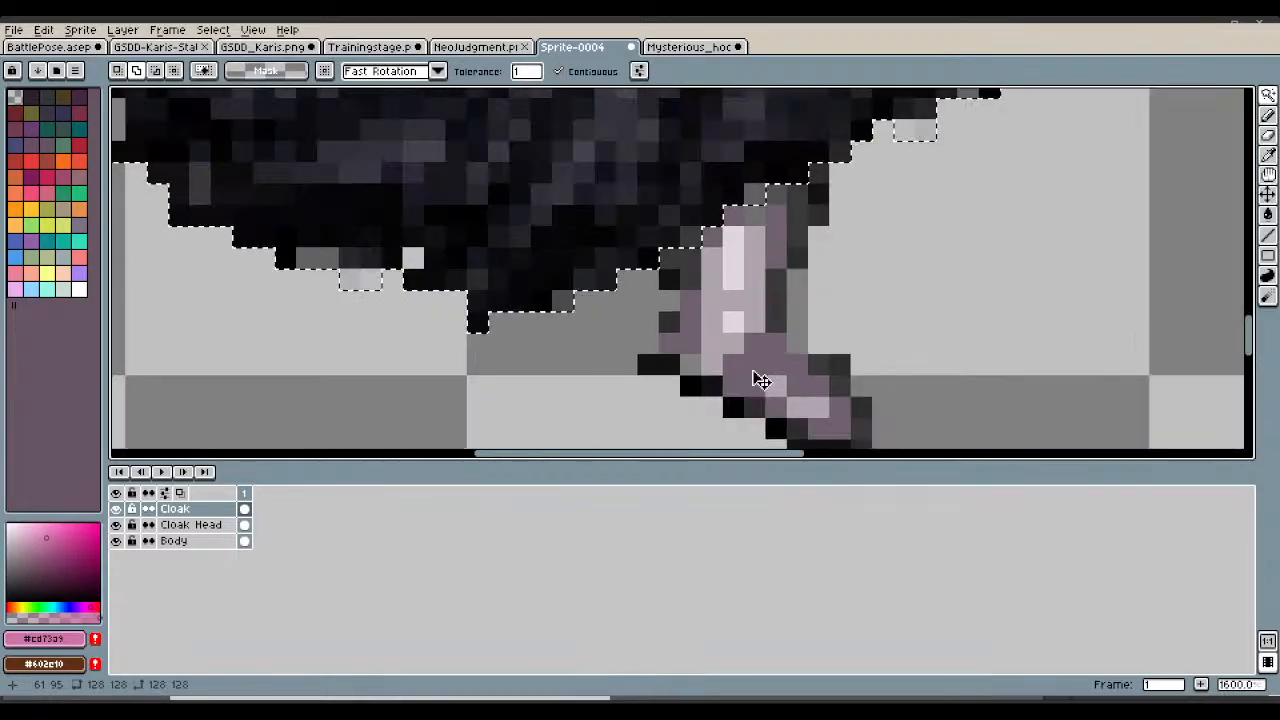
key(ctrl+z)
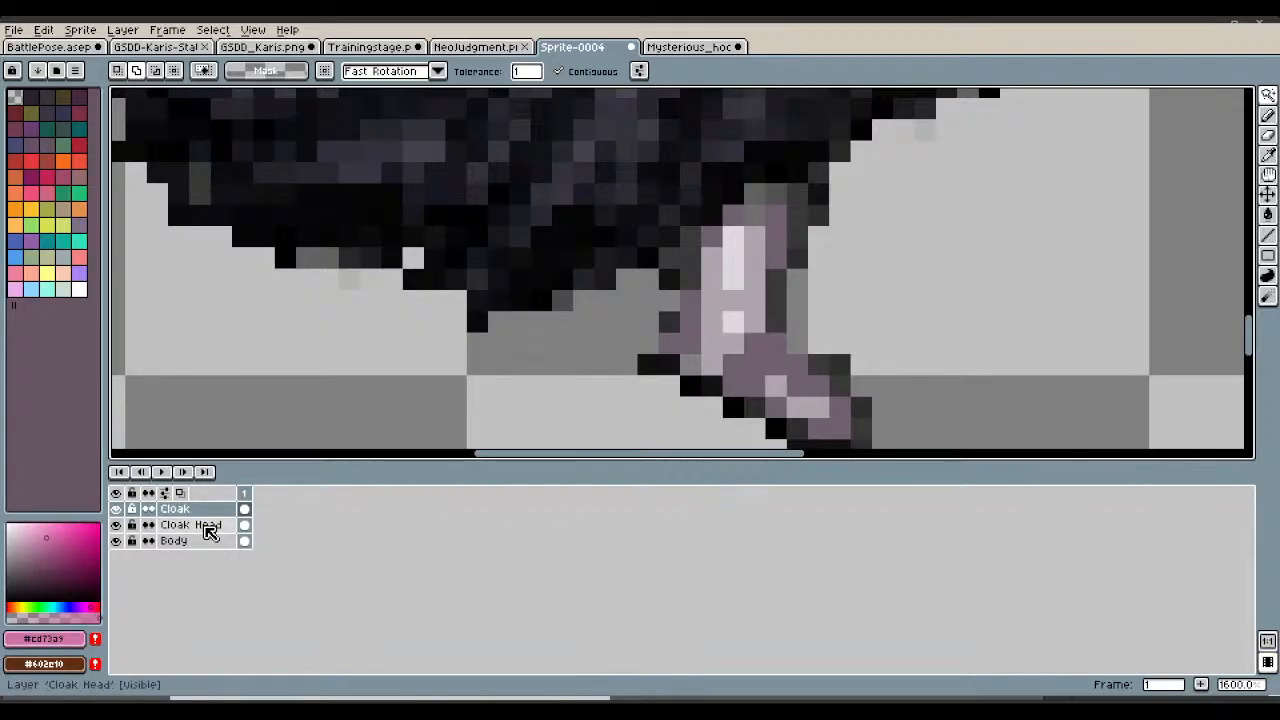
click(203, 541)
click(818, 370)
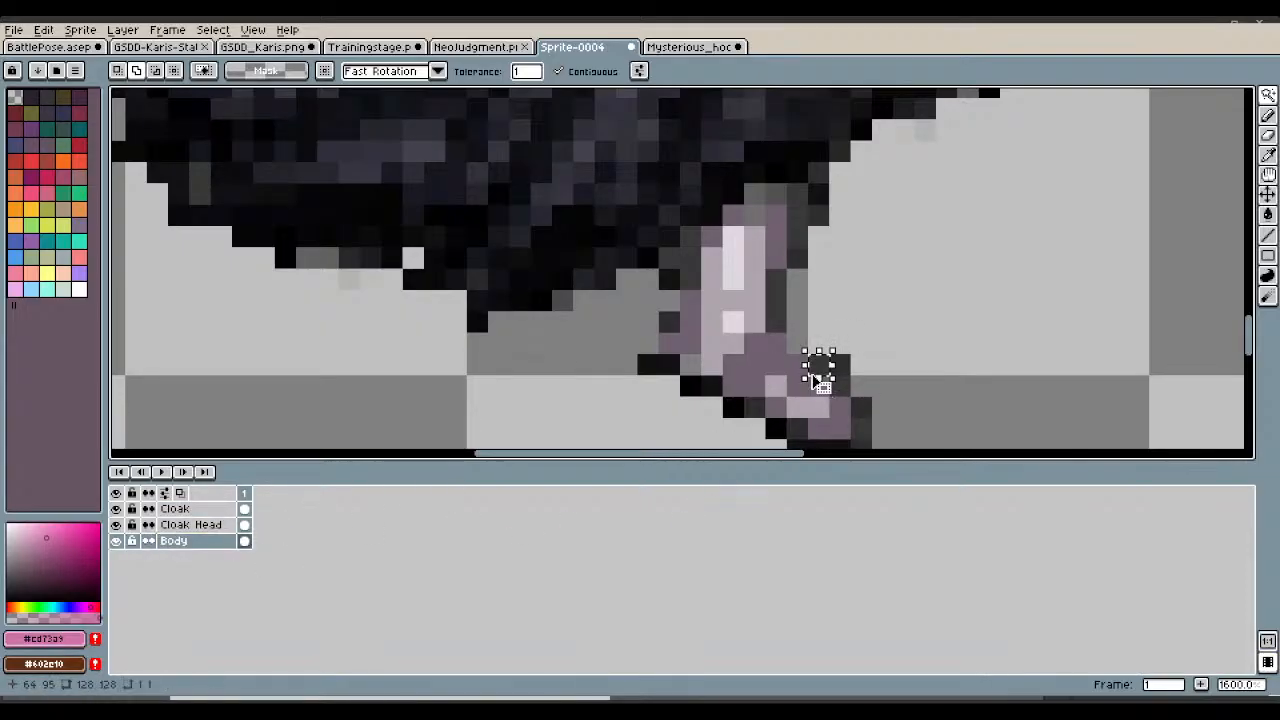
key(ctrl+z)
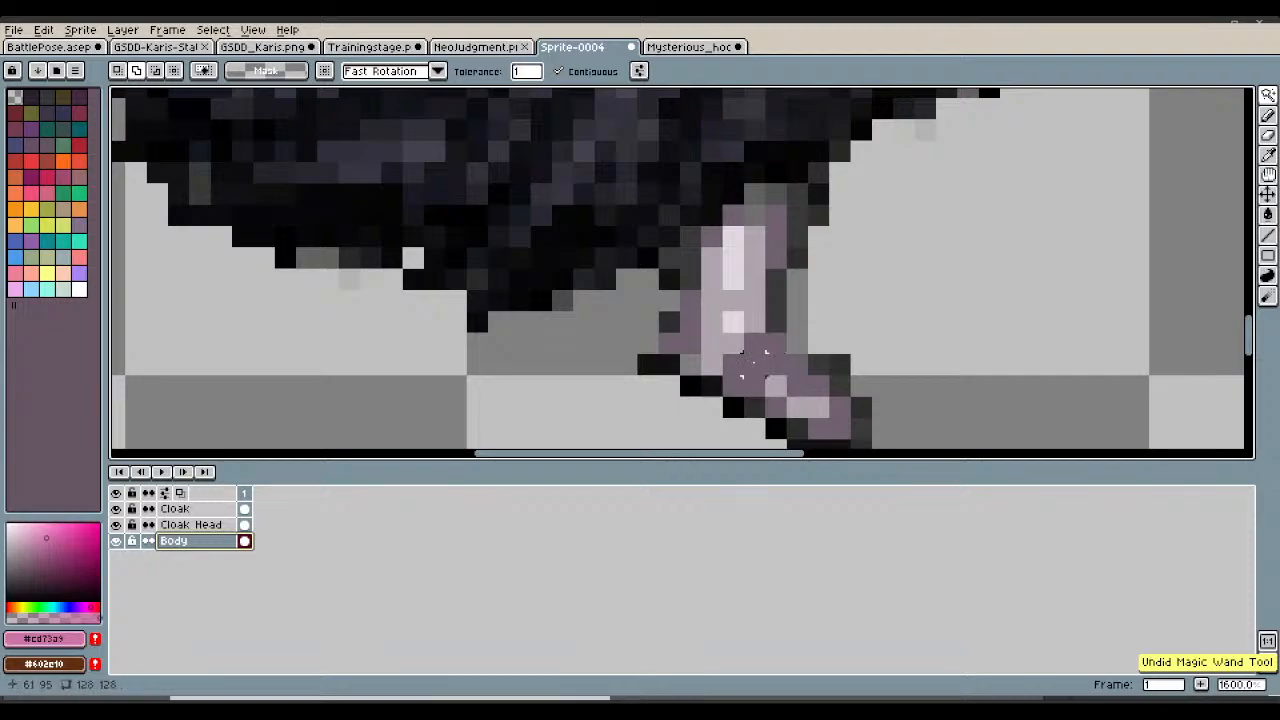
Select the dark mauve shading patches on the foot and both sides of the boot with the Magic Wand.
click(775, 363)
shift+click(840, 428)
shift+click(776, 235)
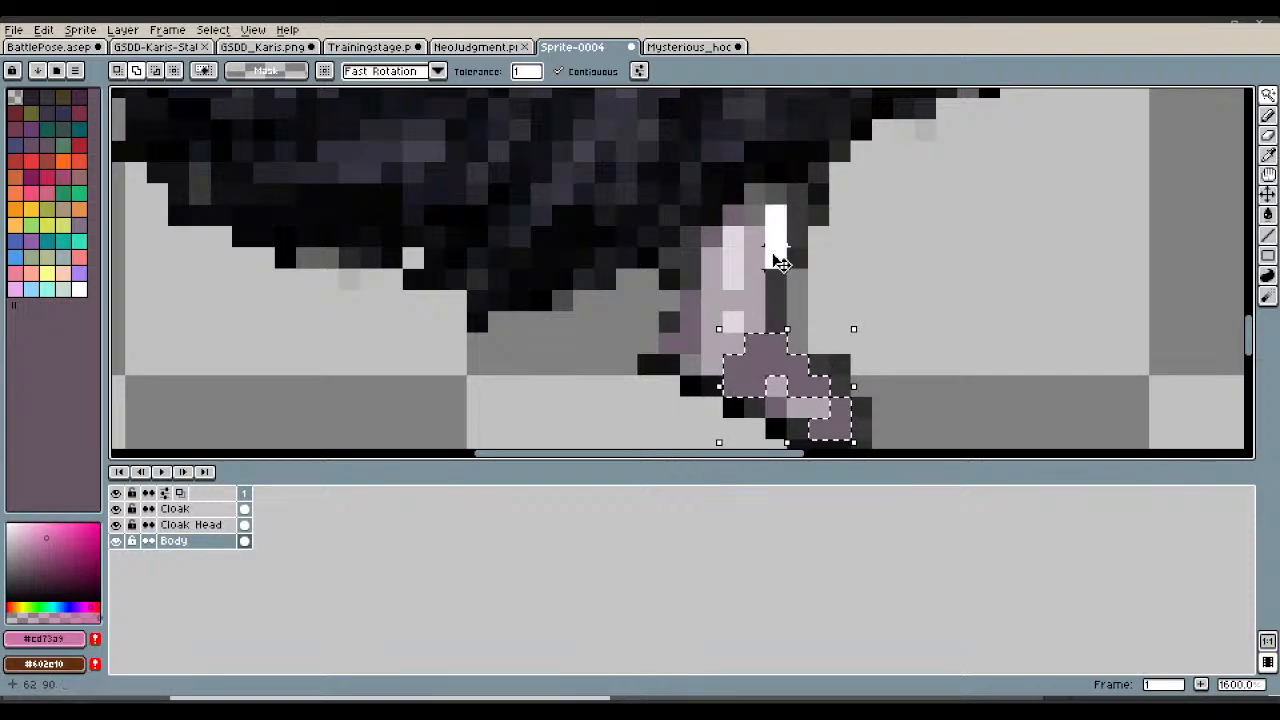
shift+click(722, 230)
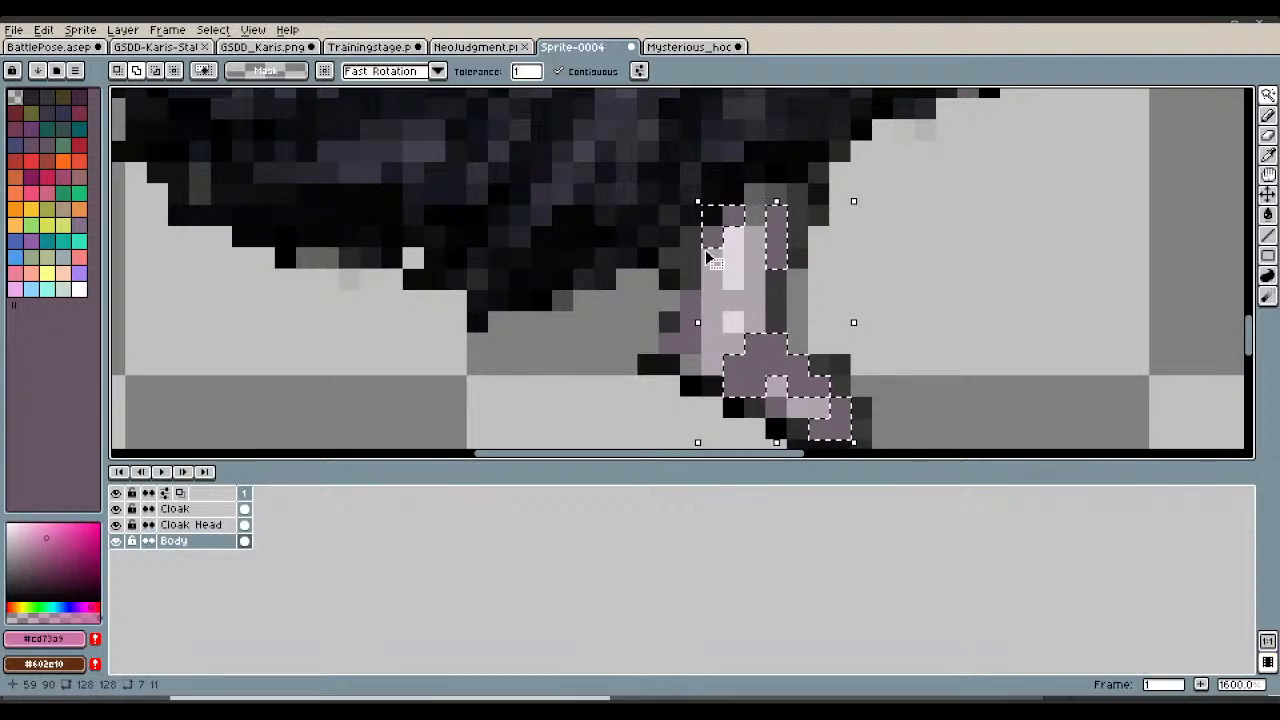
key(ctrl+z)
scroll(698, 335, down, 1)
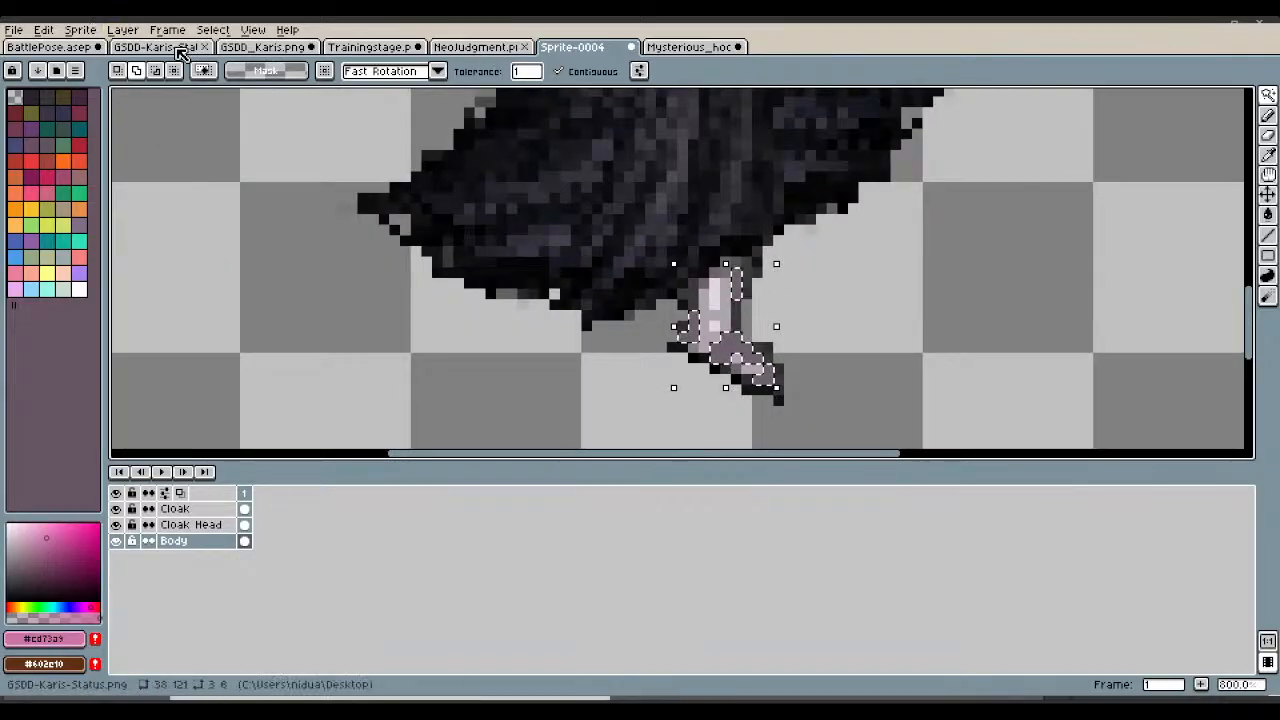
Sample the dark blue-violet #555586 just above the boot sole in GSDD-Karis-Status.png as the foreground colour.
click(182, 48)
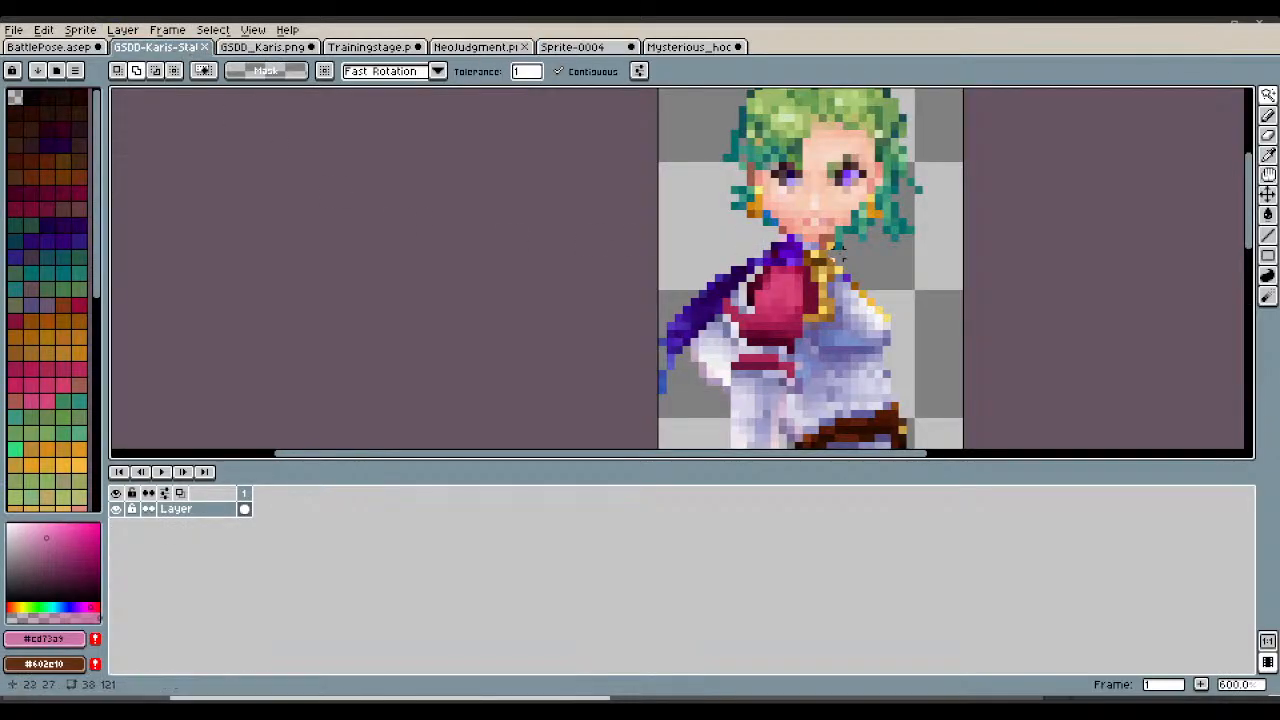
scroll(873, 411, down, 4)
scroll(873, 411, up, 5)
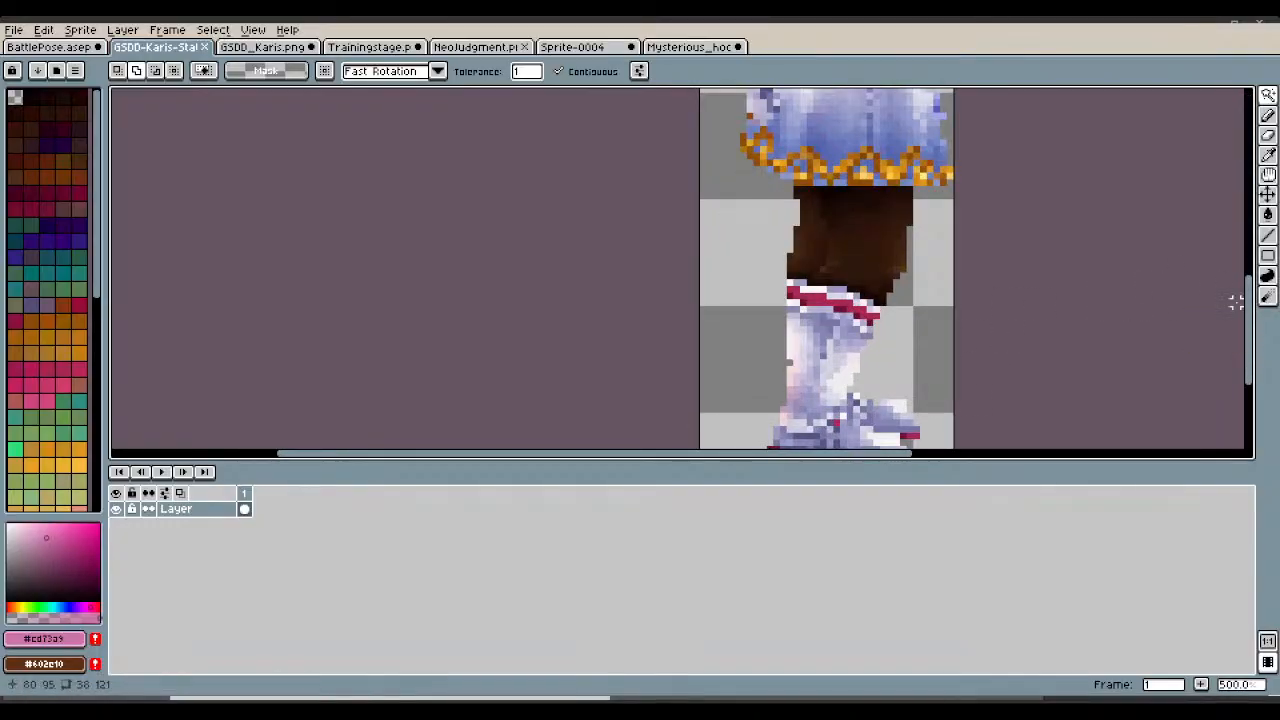
drag(1252, 290, 1257, 357)
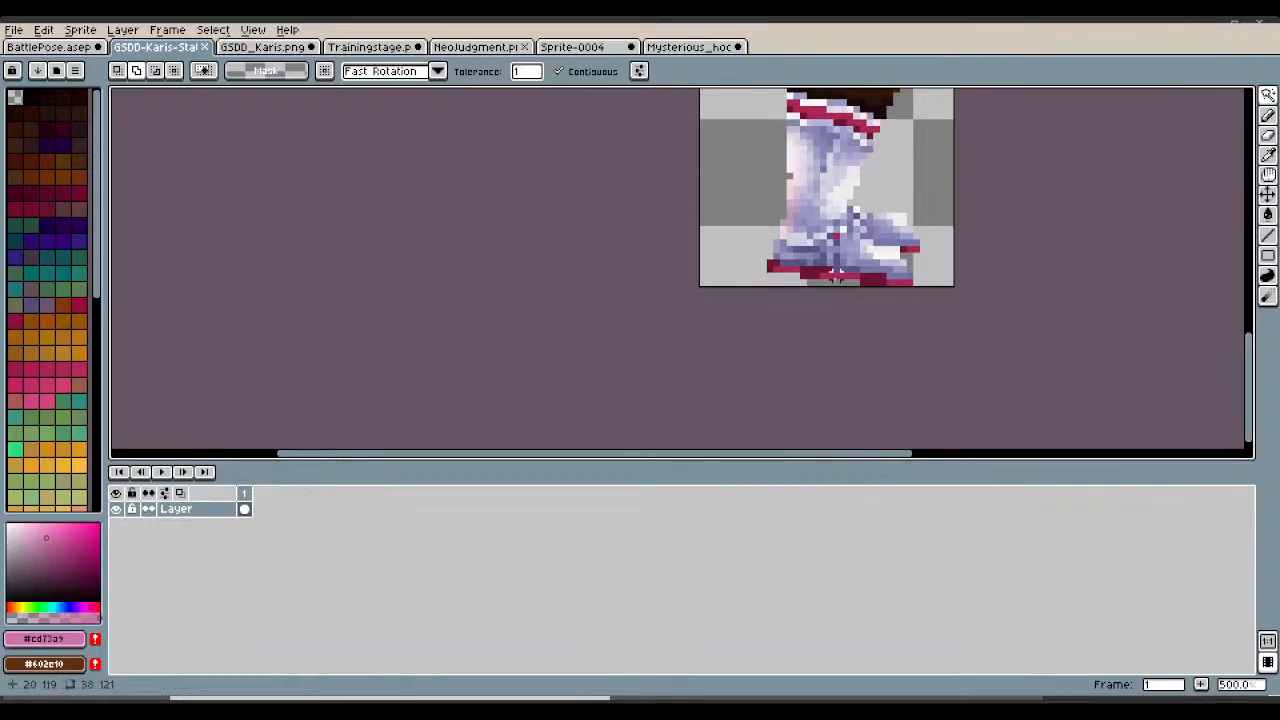
scroll(885, 296, up, 4)
scroll(885, 296, up, 3)
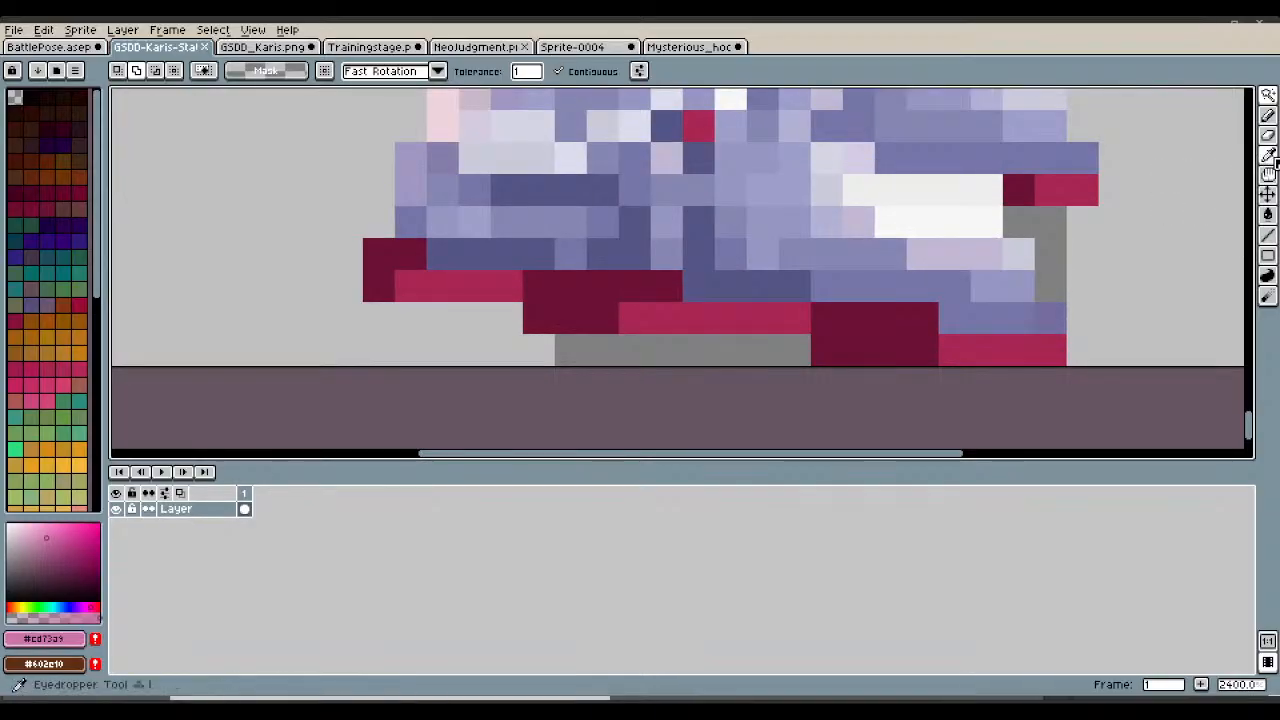
click(1267, 155)
click(734, 281)
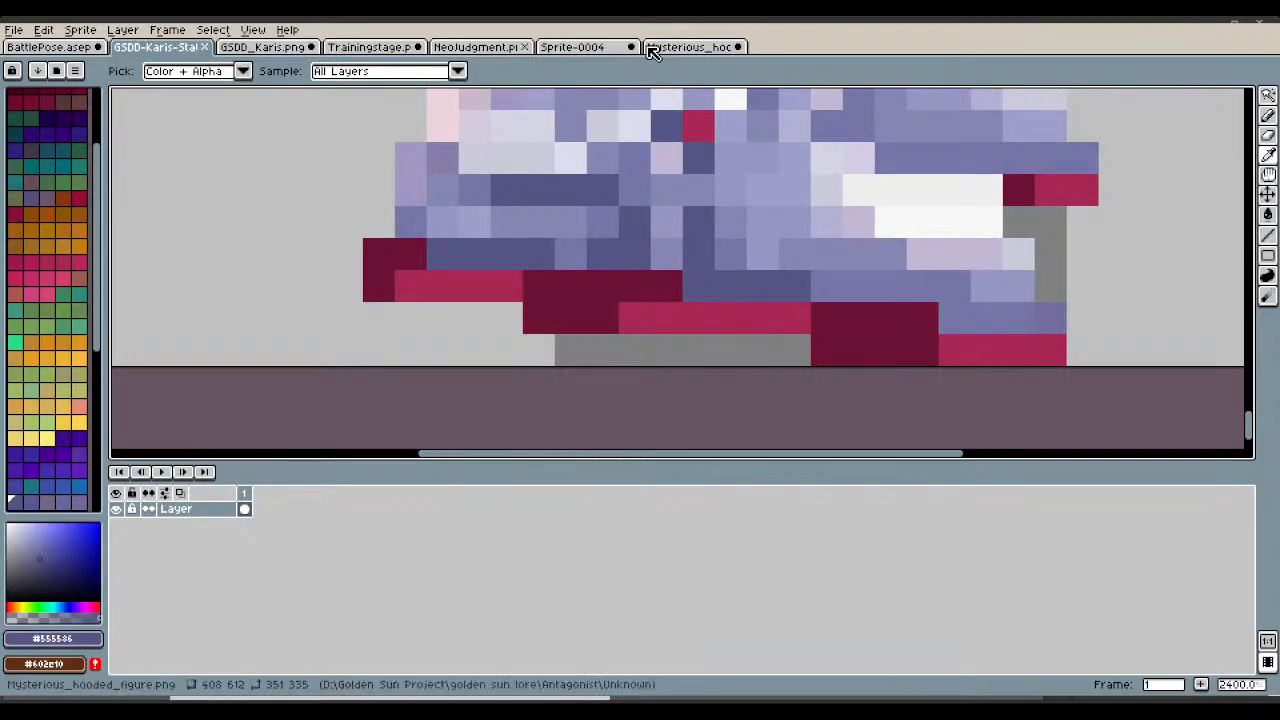
Recolour the selected boot shading in Sprite-0004 with #555586 using the Contour tool.
click(571, 48)
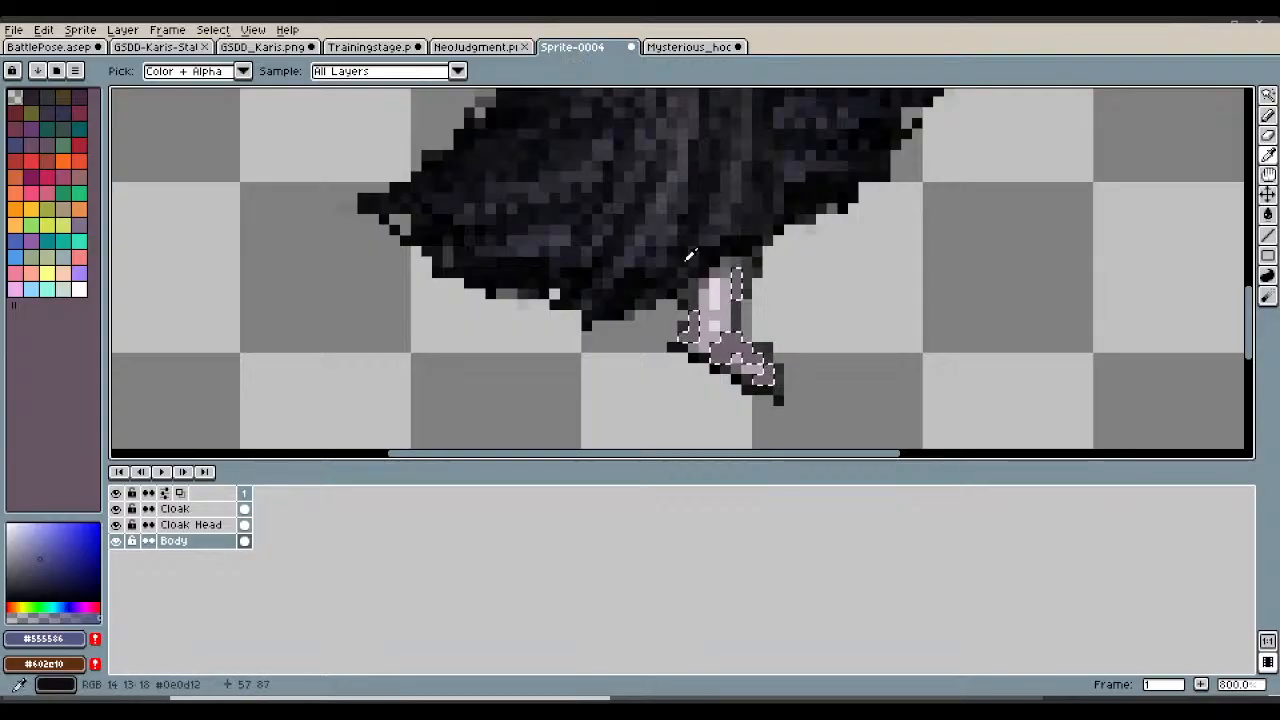
scroll(760, 370, up, 4)
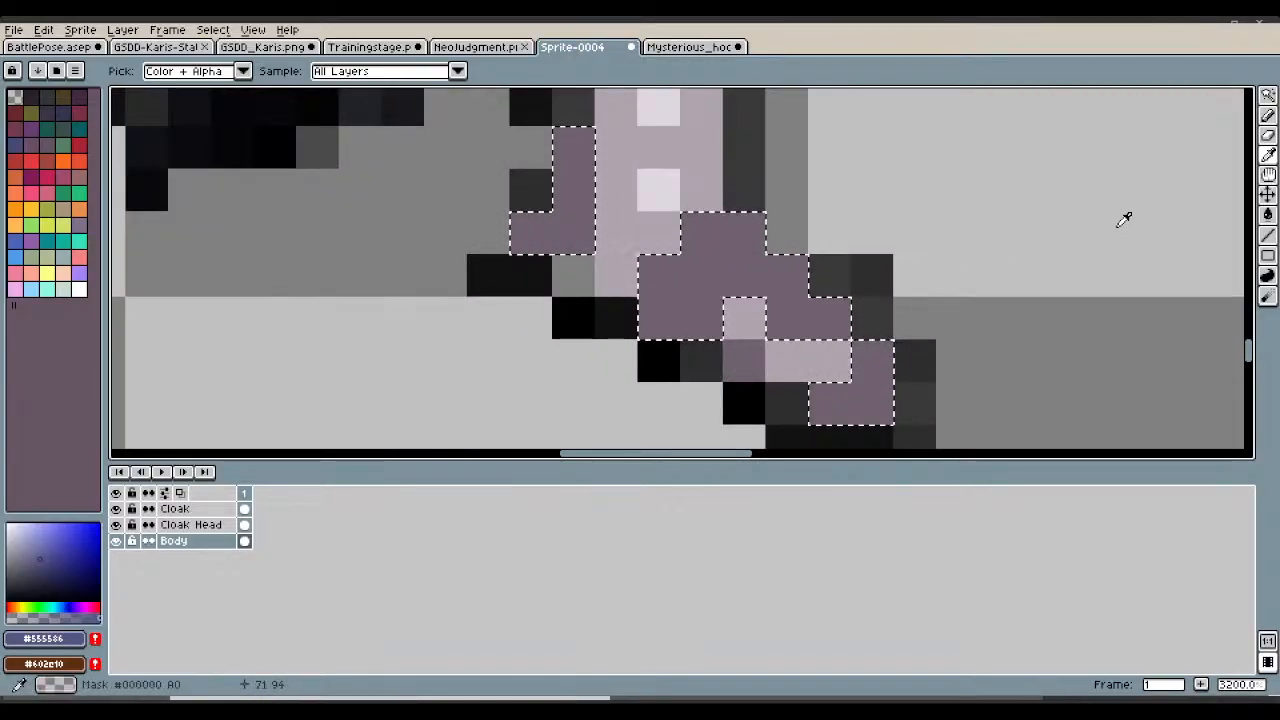
click(1268, 275)
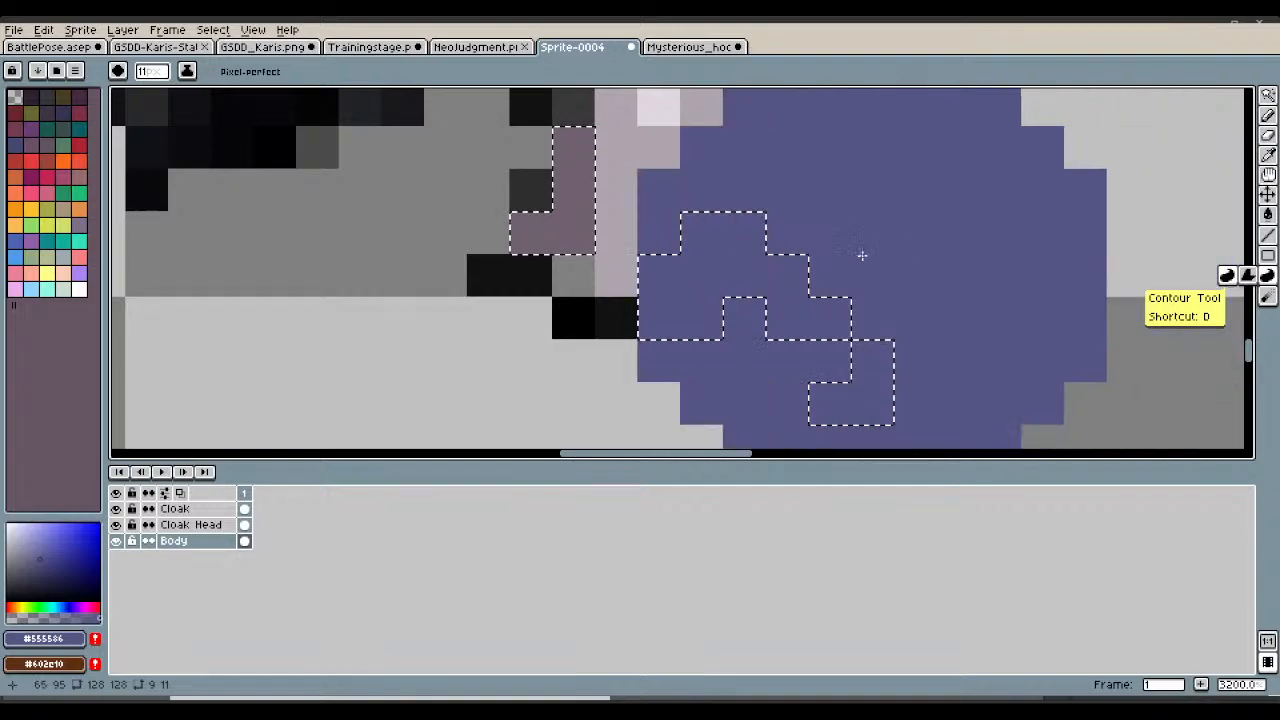
drag(868, 257, 560, 200)
scroll(1154, 232, down, 1)
scroll(1154, 232, down, 1)
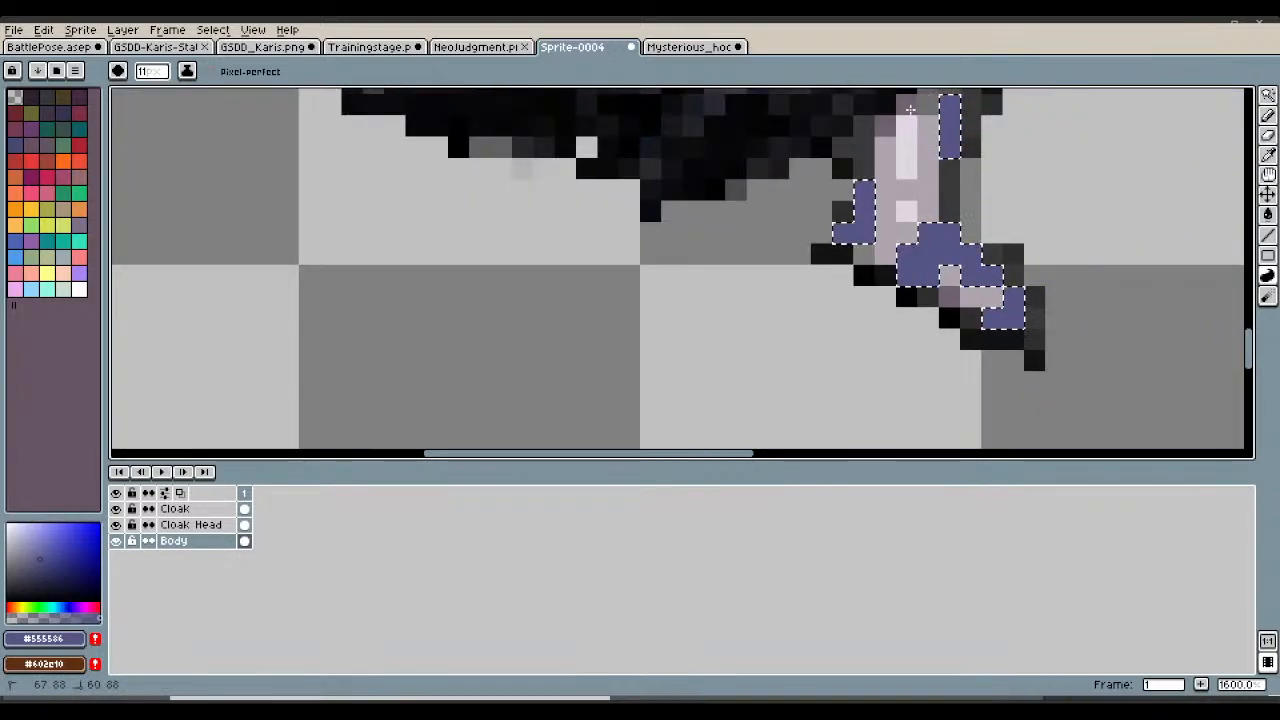
Clear the selection and try touching up the top edge of the boot with #555586 using the Pencil.
key(ctrl+d)
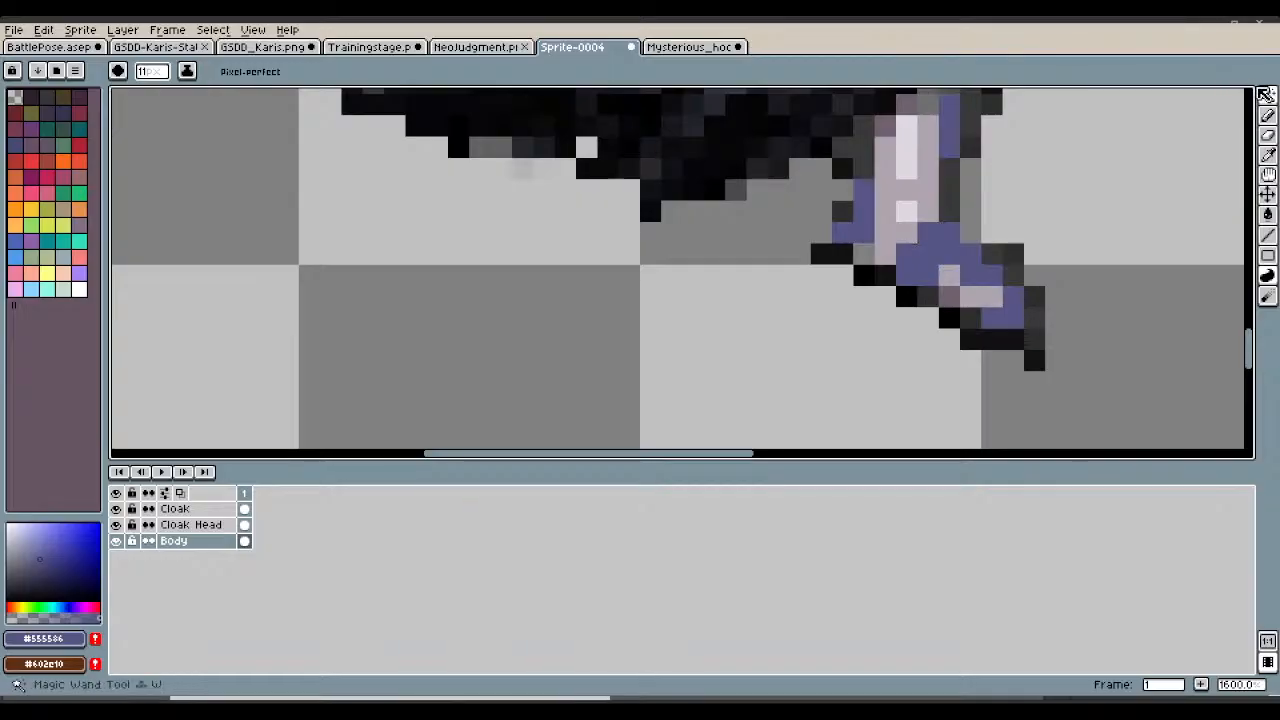
click(1249, 95)
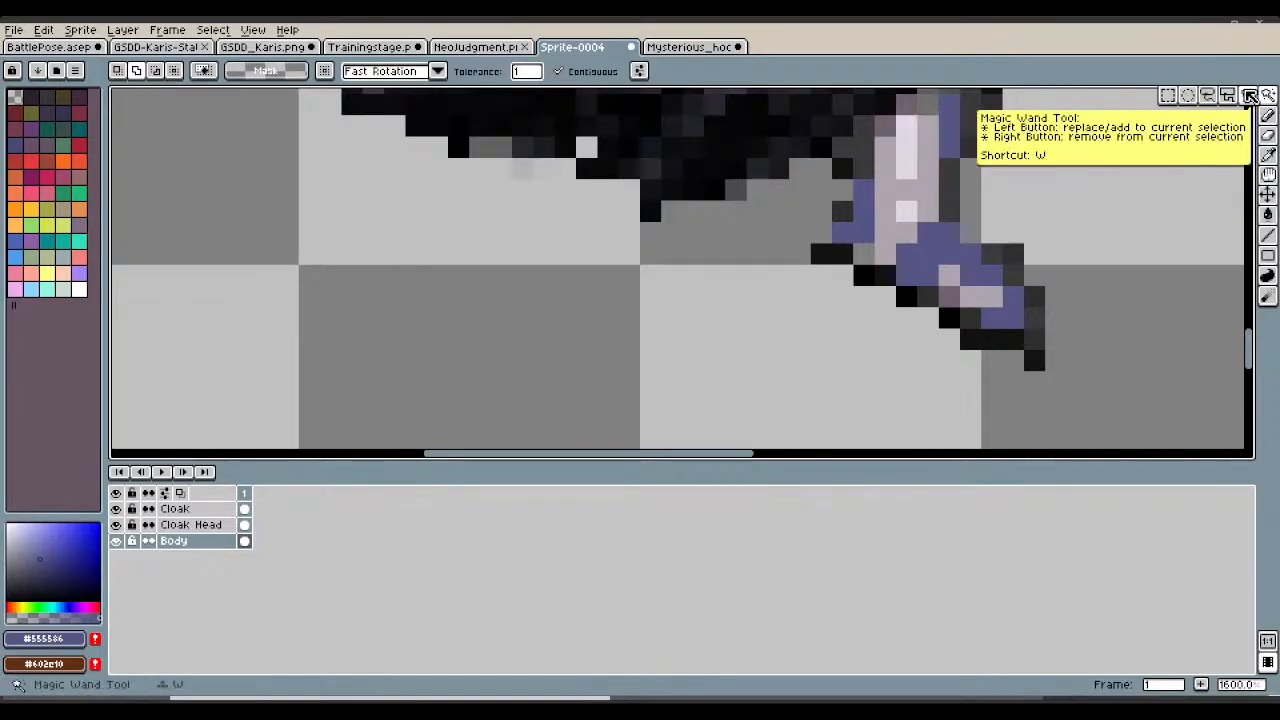
click(1268, 115)
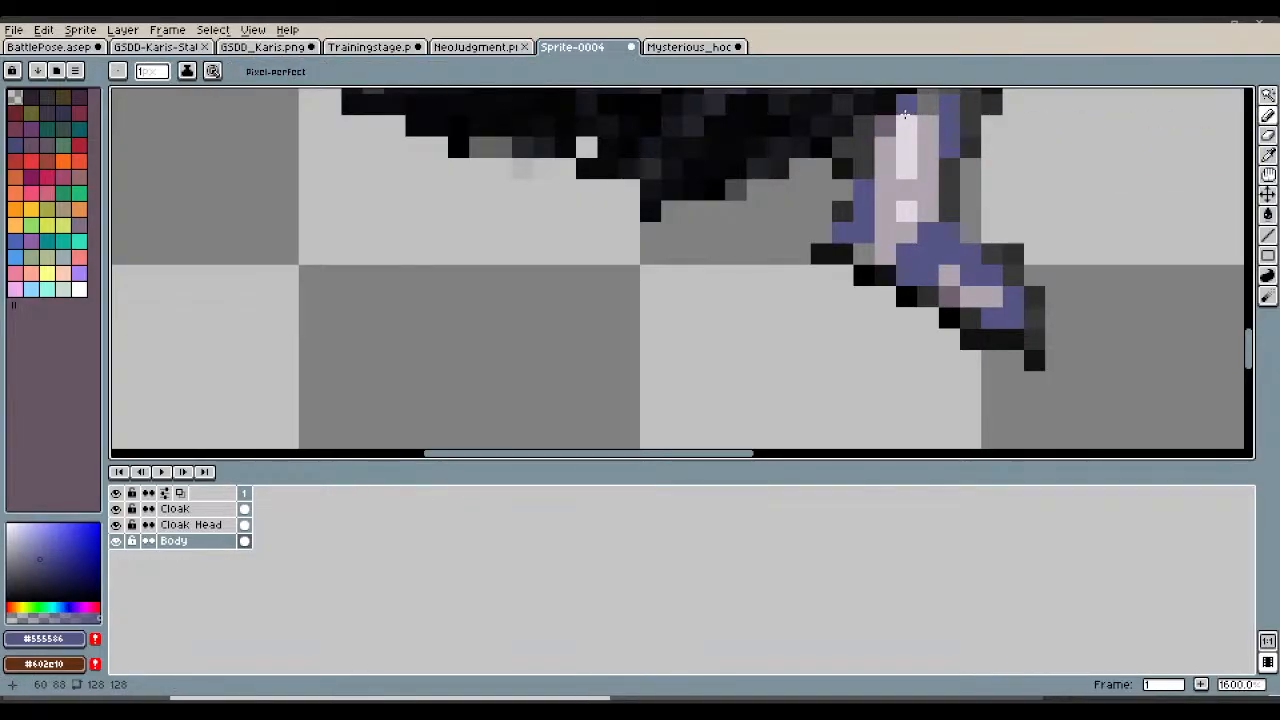
scroll(918, 152, down, 2)
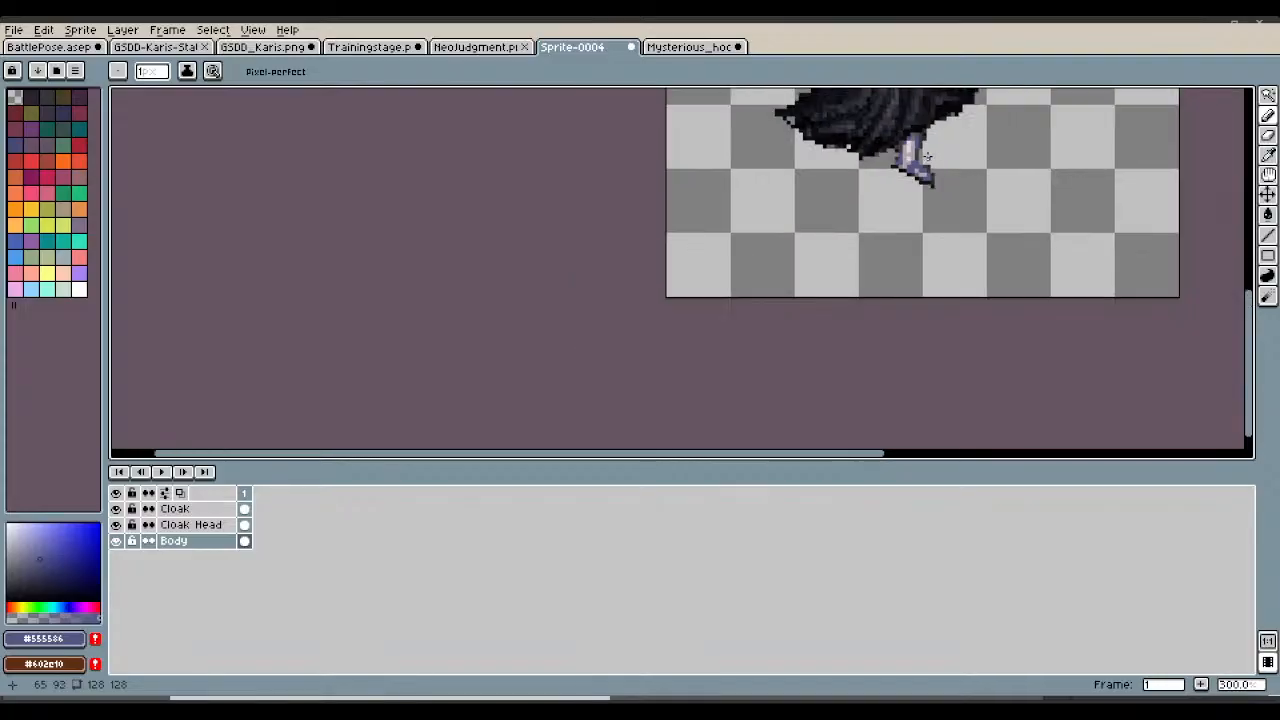
scroll(927, 160, up, 3)
scroll(927, 160, up, 5)
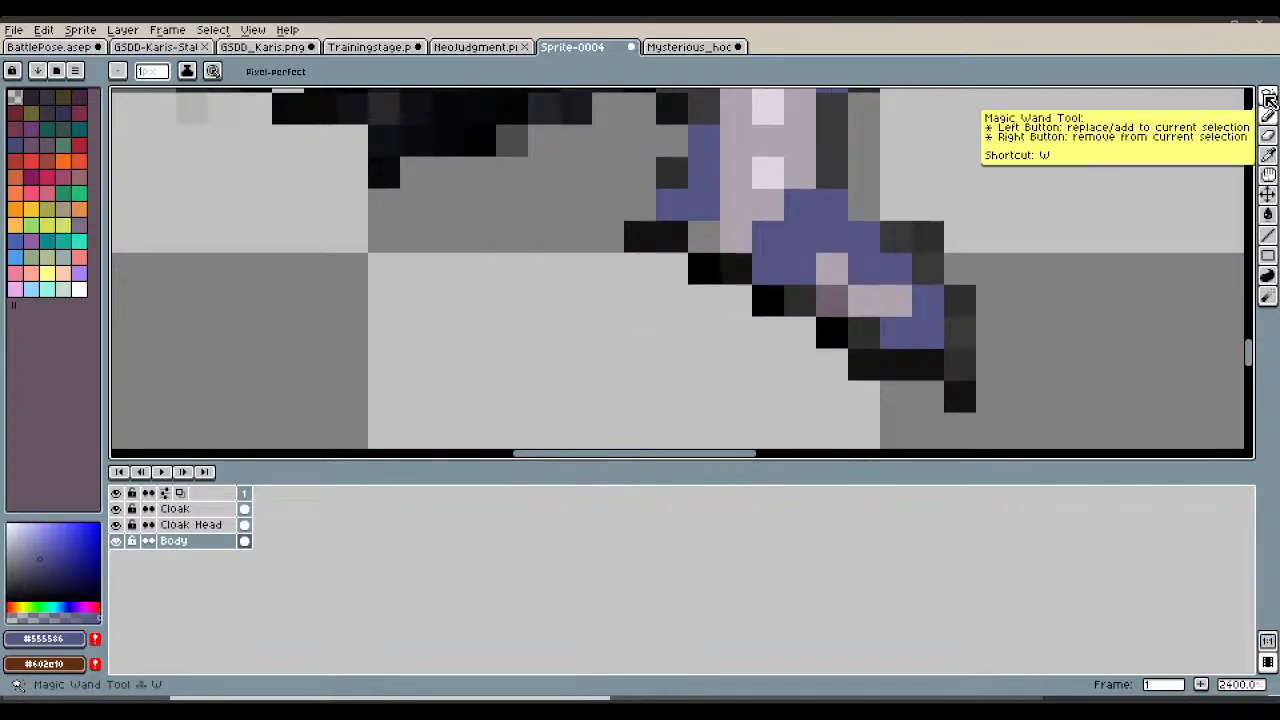
Undo the Pencil touch-up, the deselection and the #555586 recolour of the boot shading.
key(ctrl+z)
key(ctrl+z)
key(ctrl+z)
key(ctrl+z)
key(b)
scroll(1012, 138, down, 3)
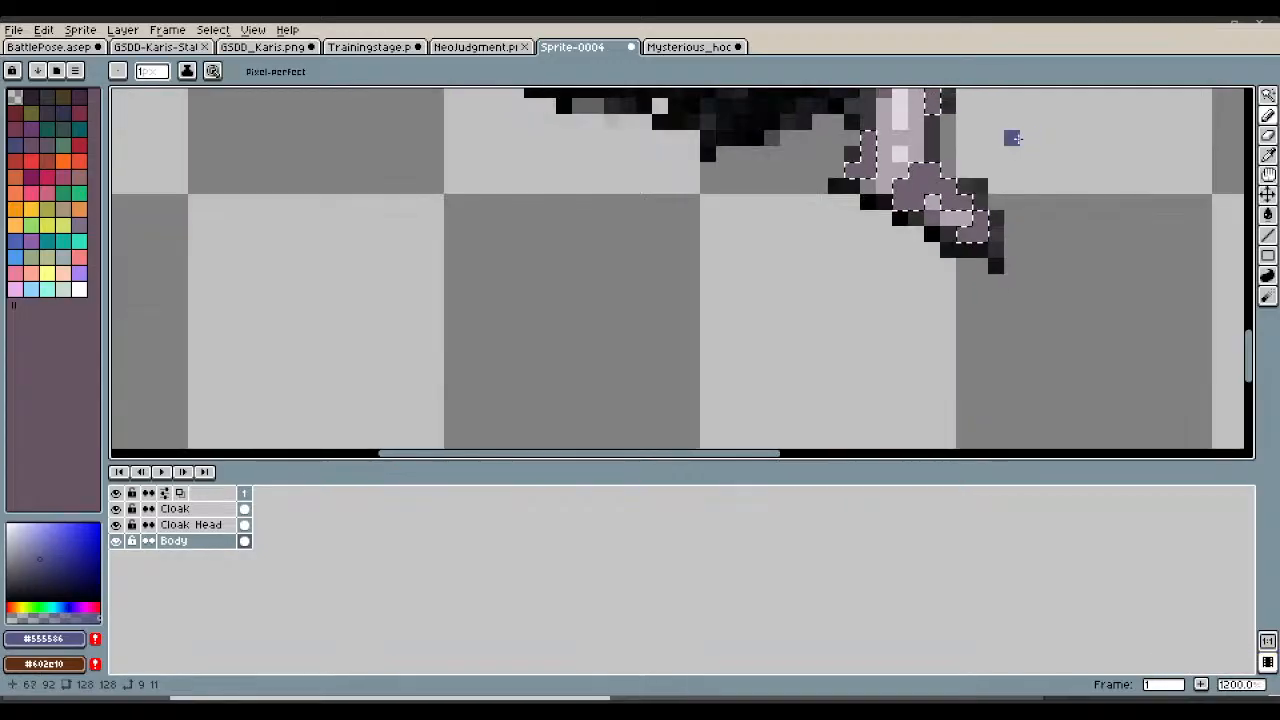
Sample the white #F7F7F7 of the boot highlight in GSDD-Karis-Status.png as the foreground colour.
click(468, 47)
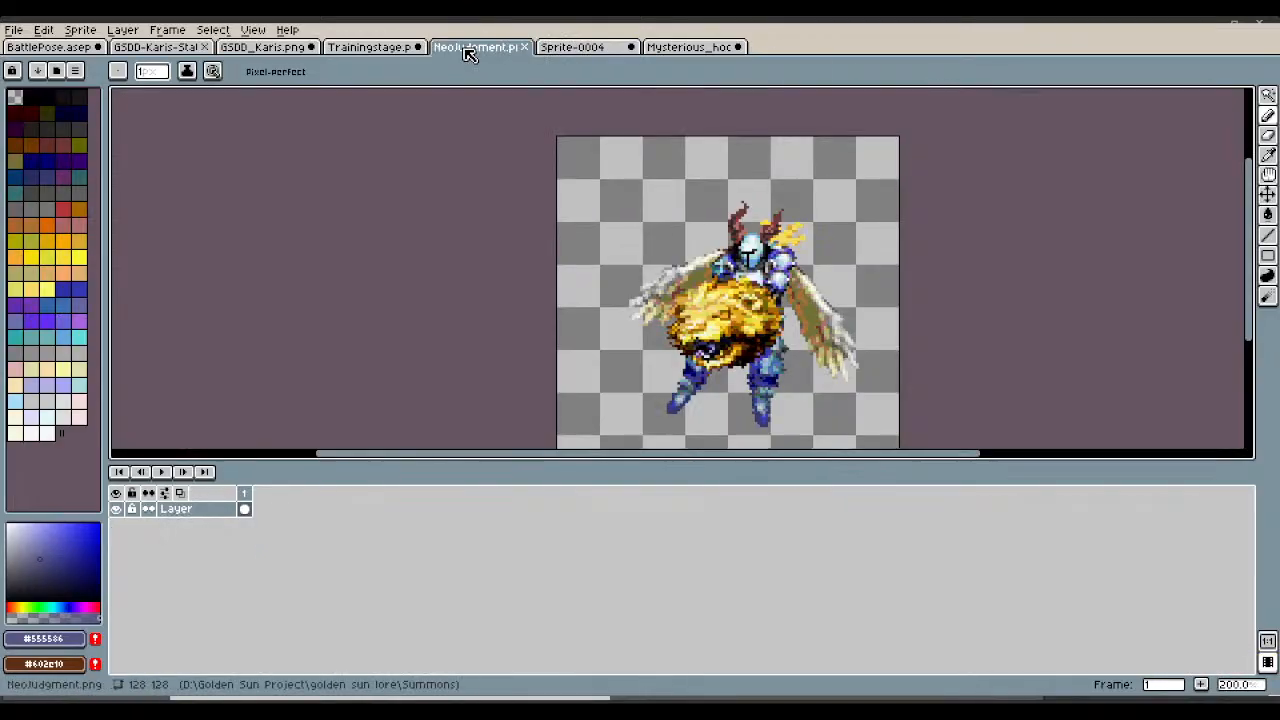
click(139, 50)
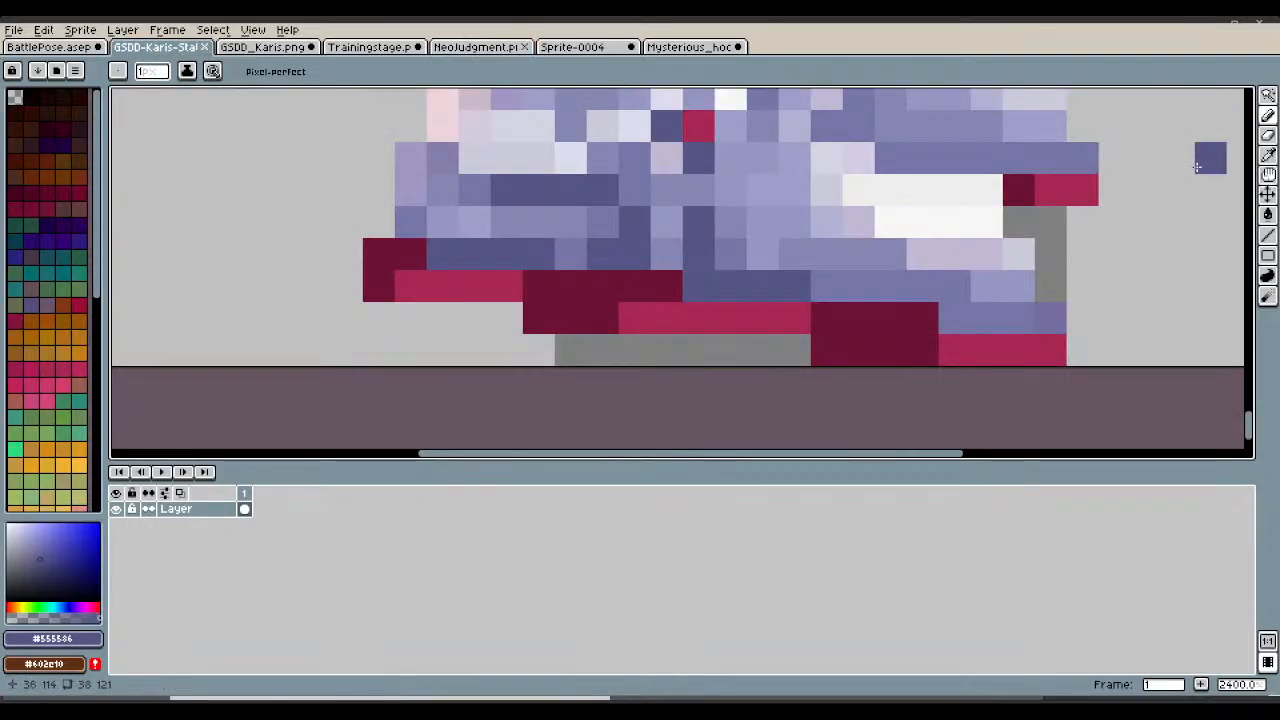
click(1268, 155)
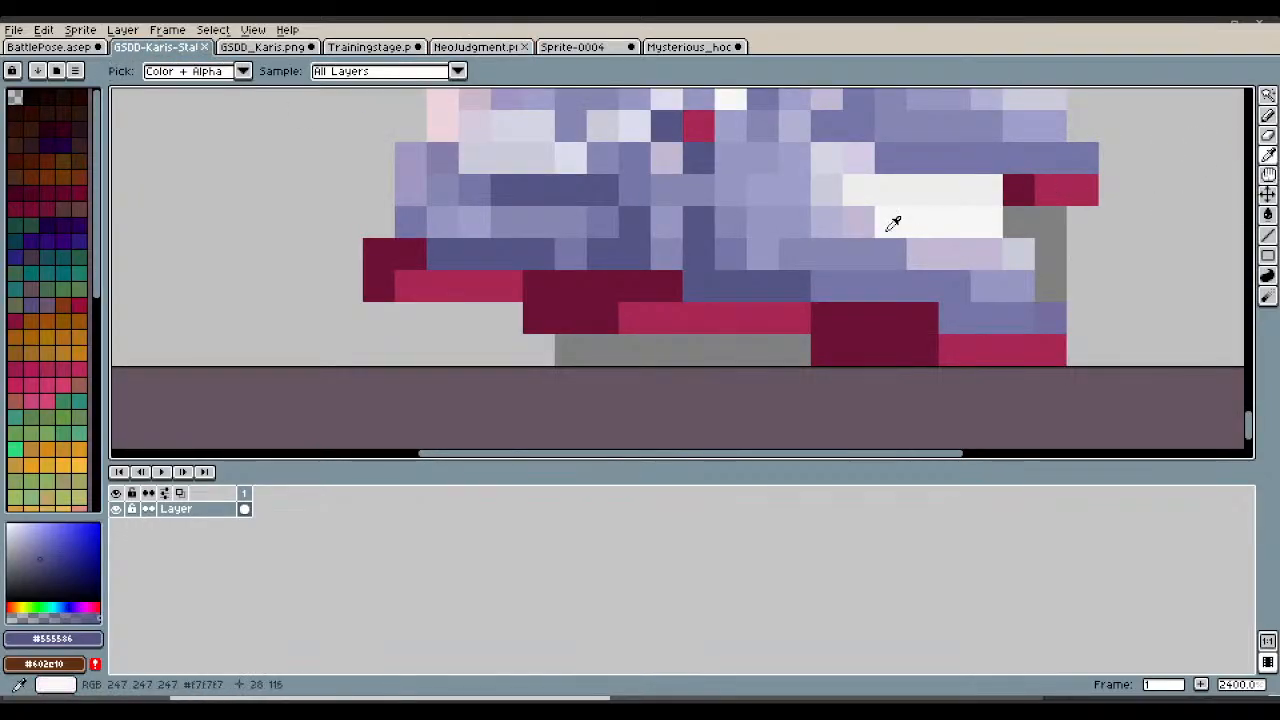
click(912, 206)
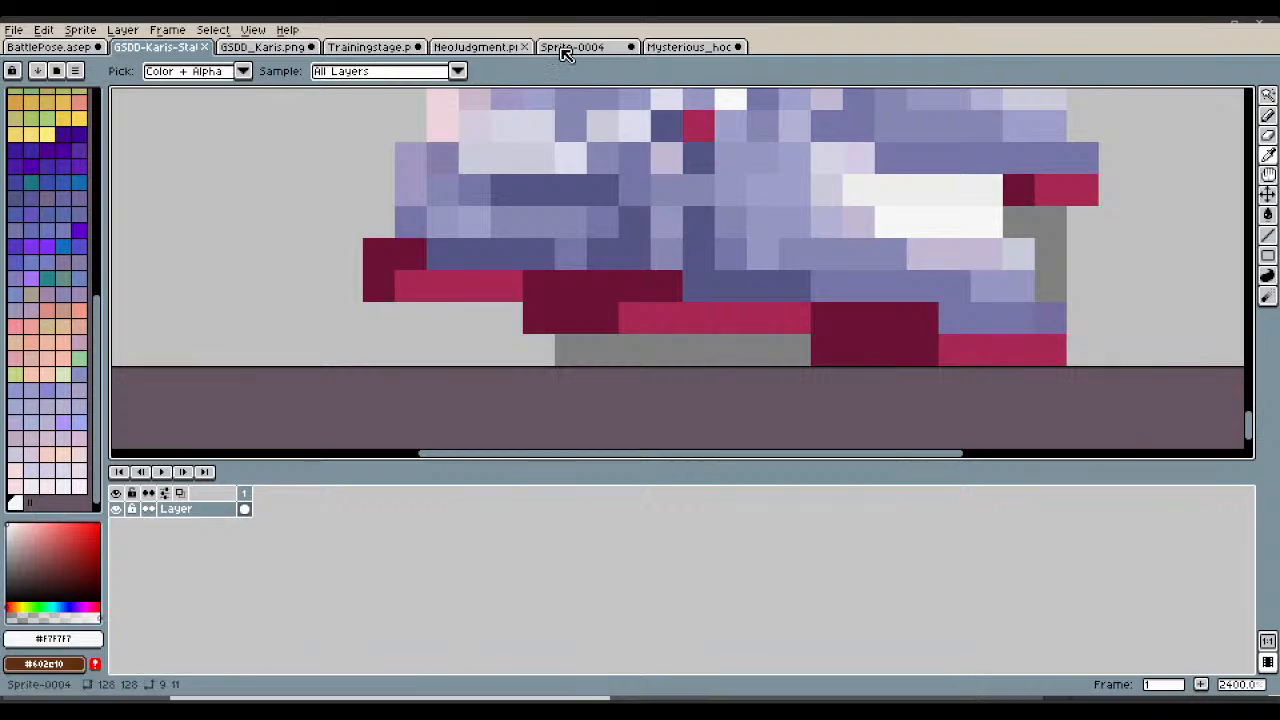
Recolour the selected dark mauve boot shading in Sprite-0004 with #F7F7F7 using the Contour tool and clear the selection.
click(590, 49)
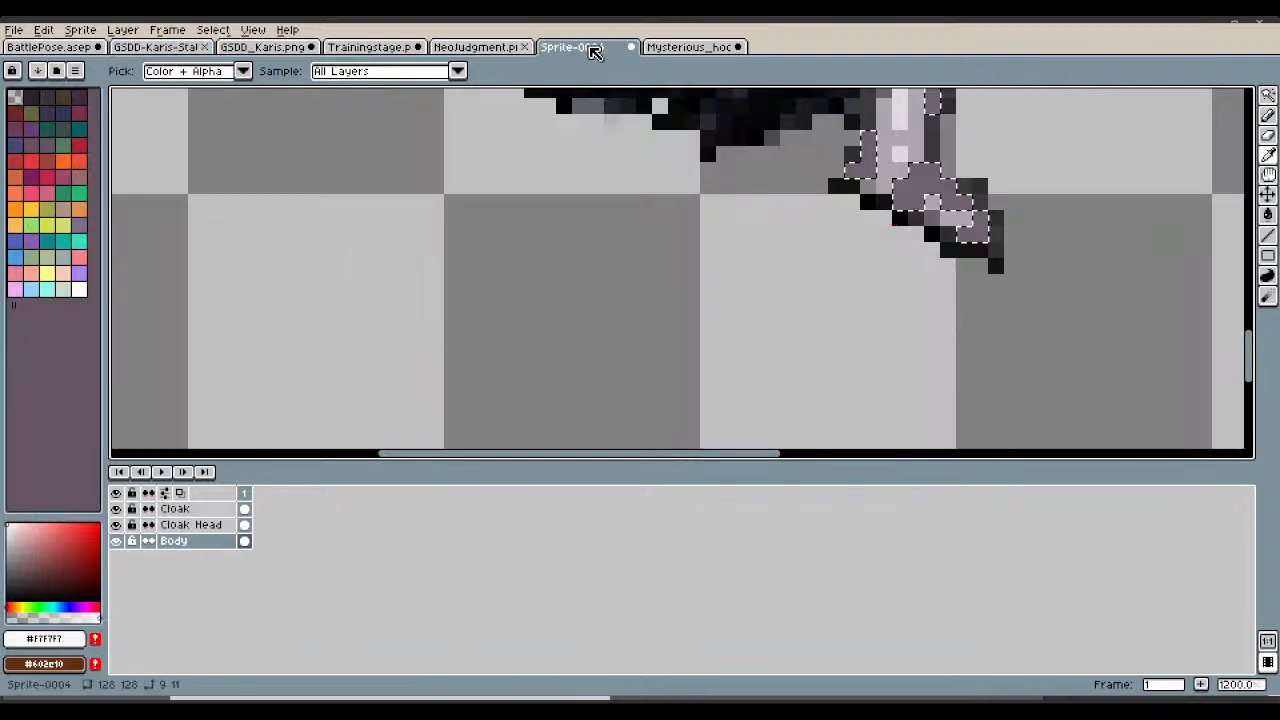
click(1266, 277)
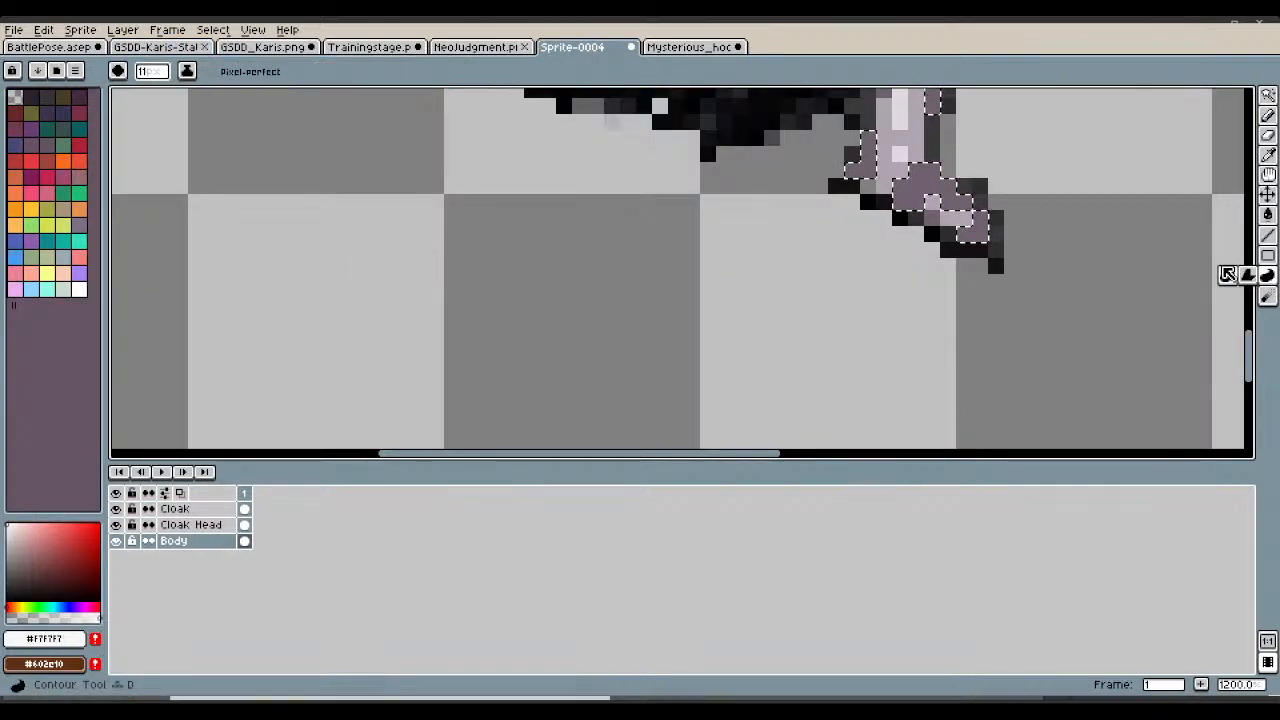
click(1227, 276)
drag(980, 235, 913, 166)
scroll(1040, 192, down, 3)
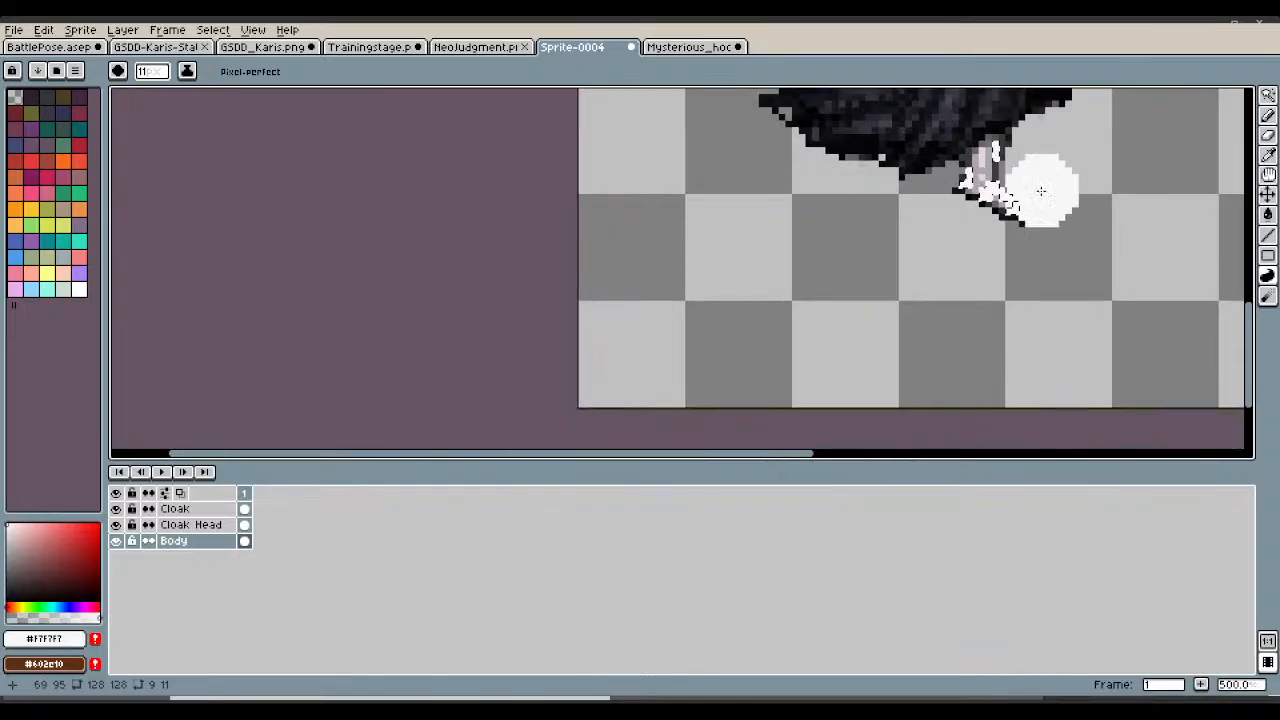
scroll(1040, 178, up, 4)
scroll(1038, 177, down, 2)
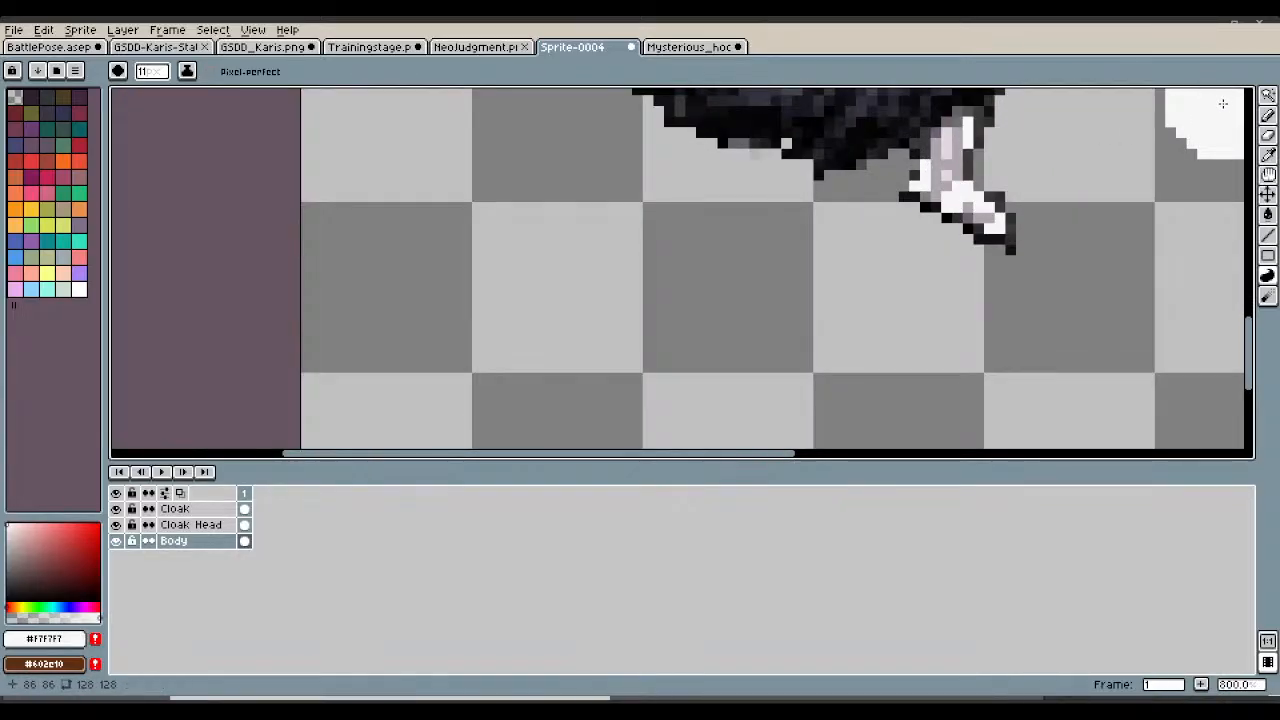
Touch up the leftover dark mauve pixels at the boot's top and on the foot with #F7F7F7 using the Pencil.
click(1266, 116)
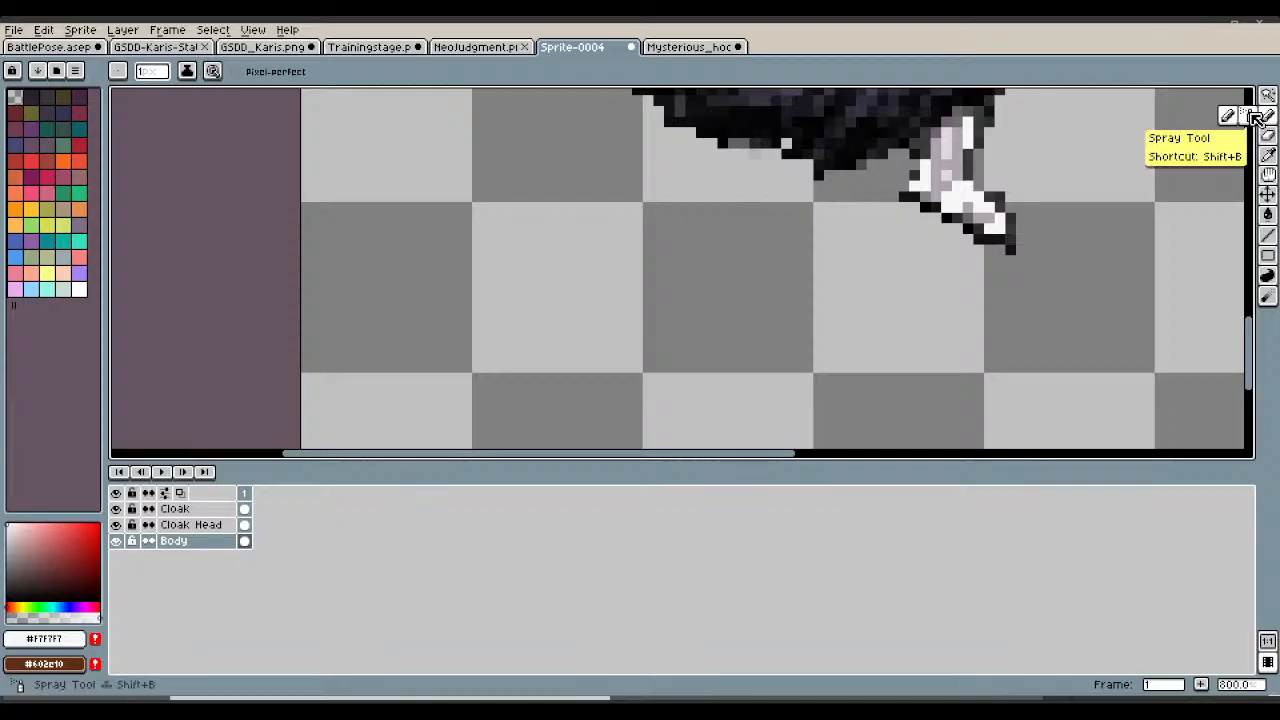
scroll(935, 133, down, 1)
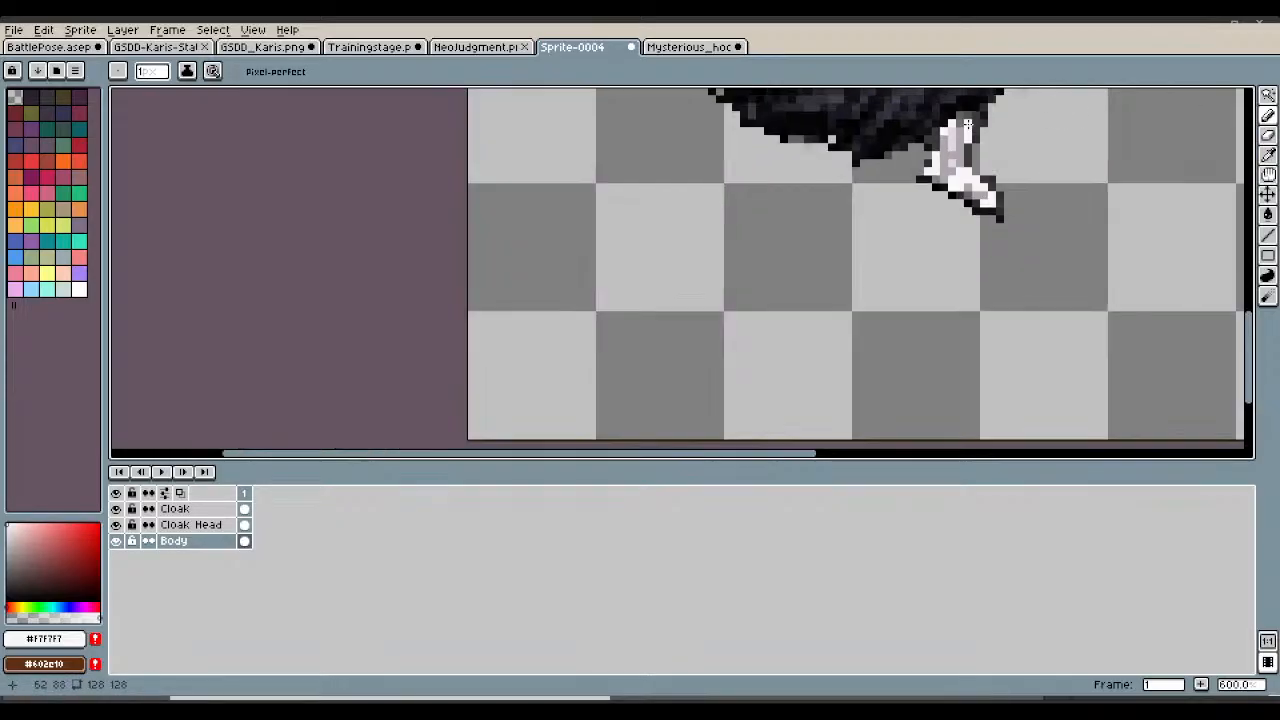
scroll(950, 140, up, 6)
scroll(968, 156, down, 5)
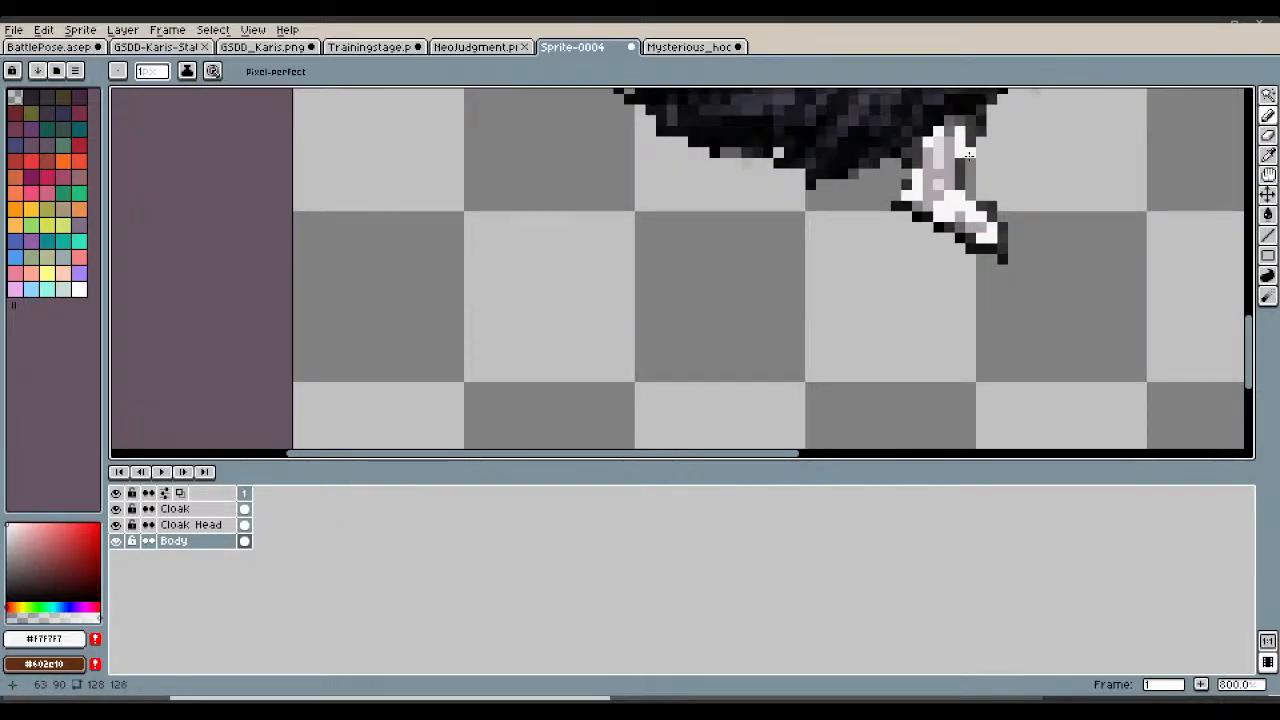
scroll(968, 156, up, 1)
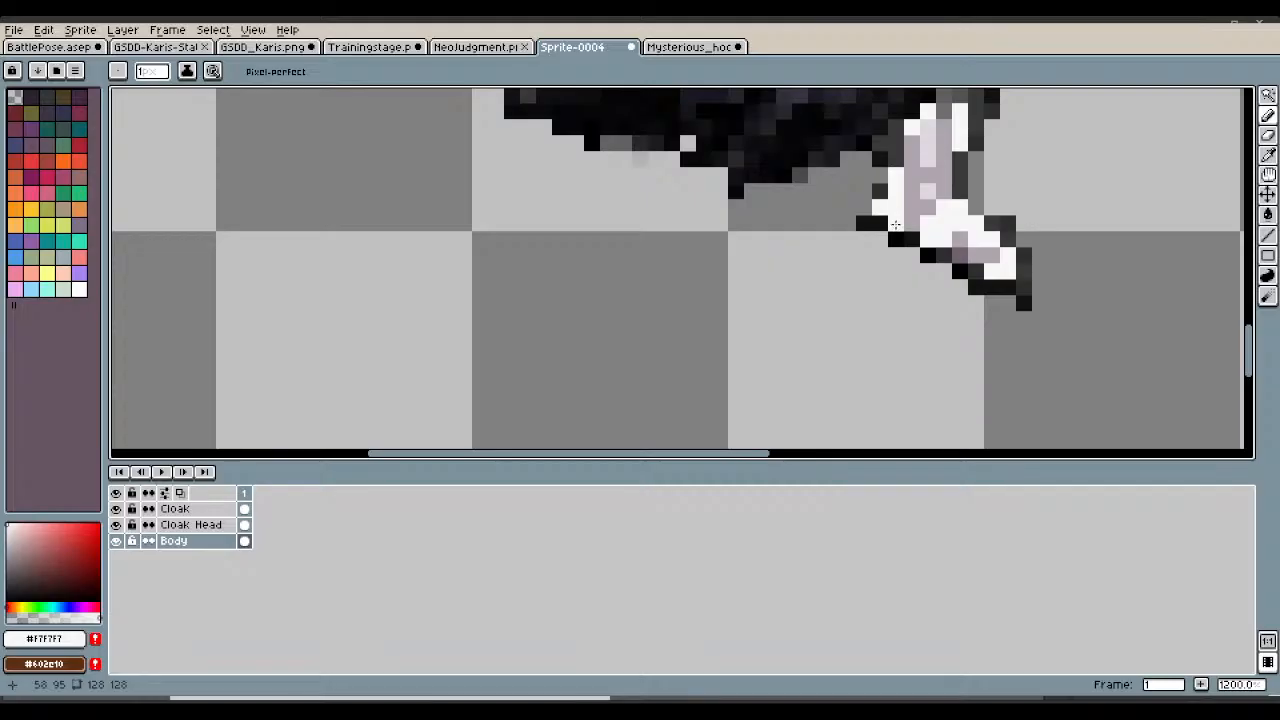
scroll(995, 190, down, 1)
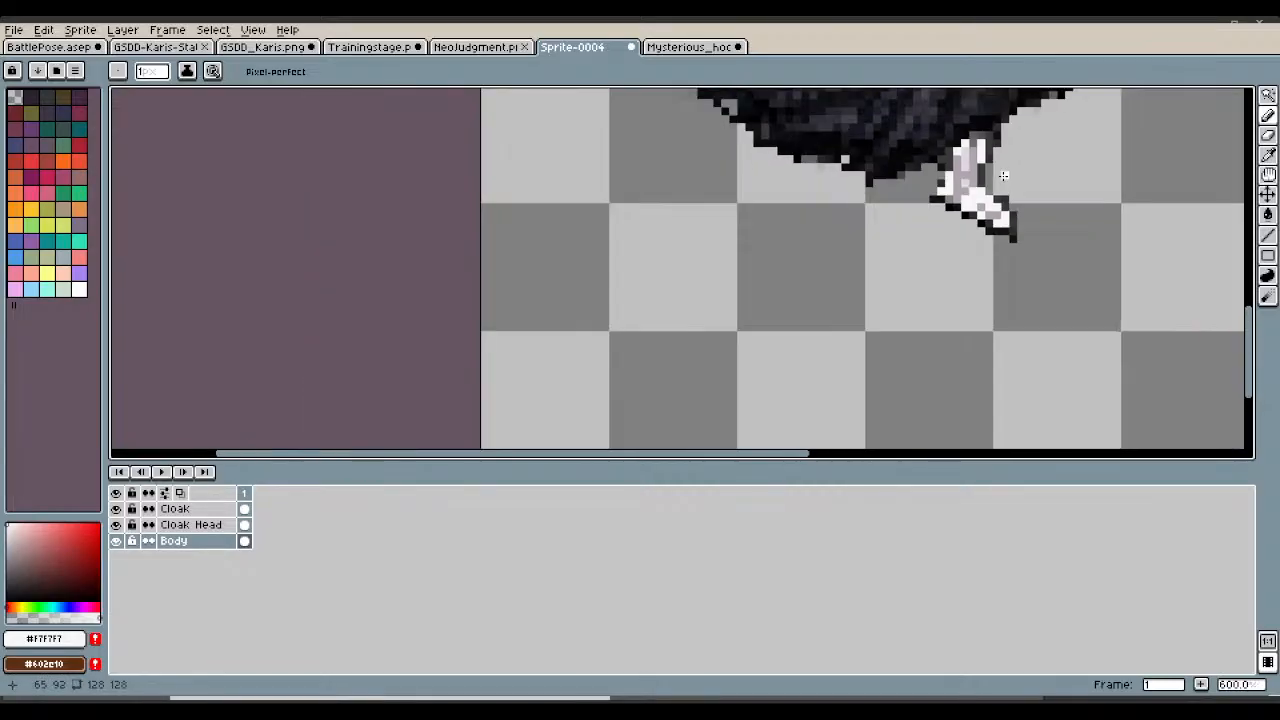
scroll(1003, 175, up, 3)
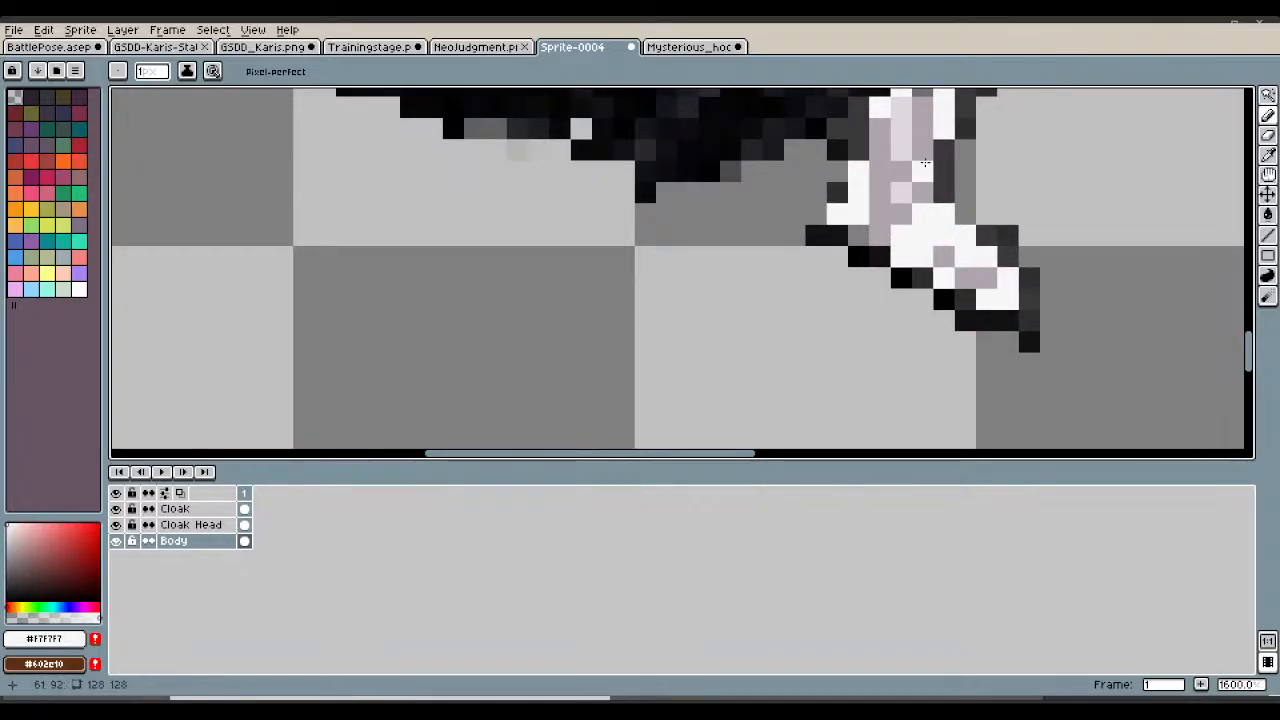
Select the light mauve shading on the boot shaft and the small patches on the foot with the Magic Wand.
click(1267, 157)
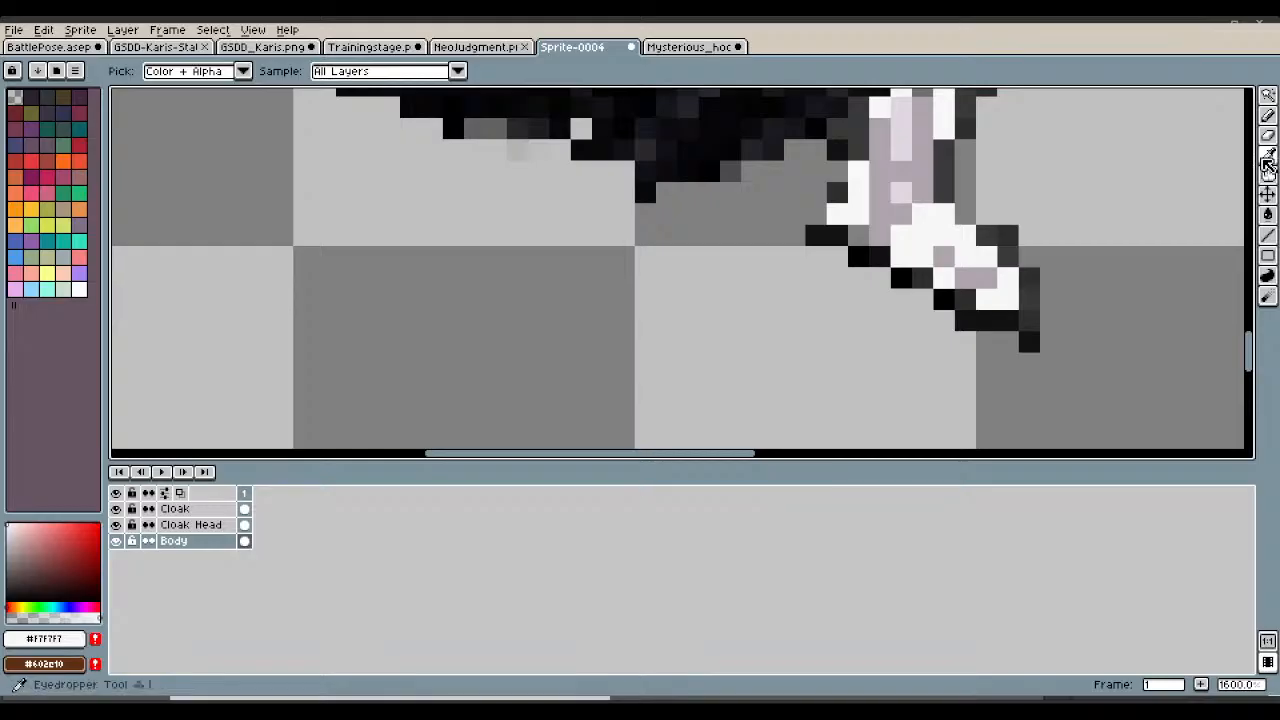
click(1267, 95)
click(918, 177)
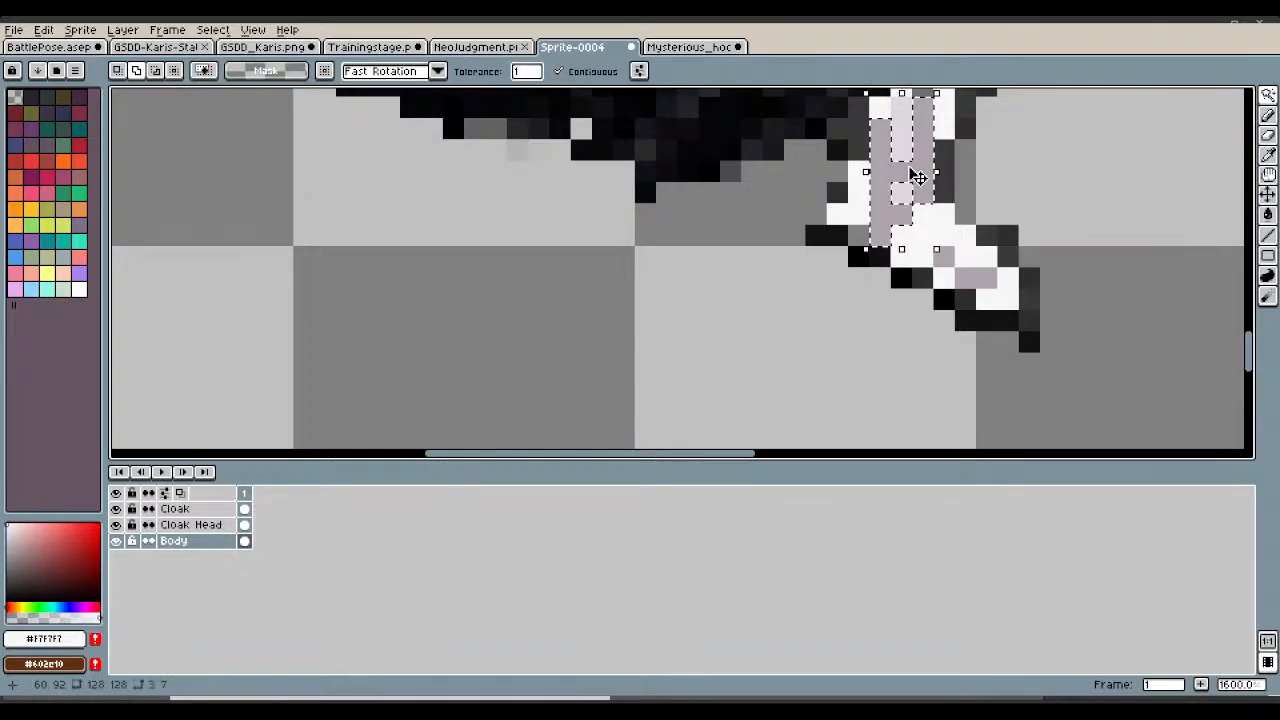
scroll(913, 232, up, 3)
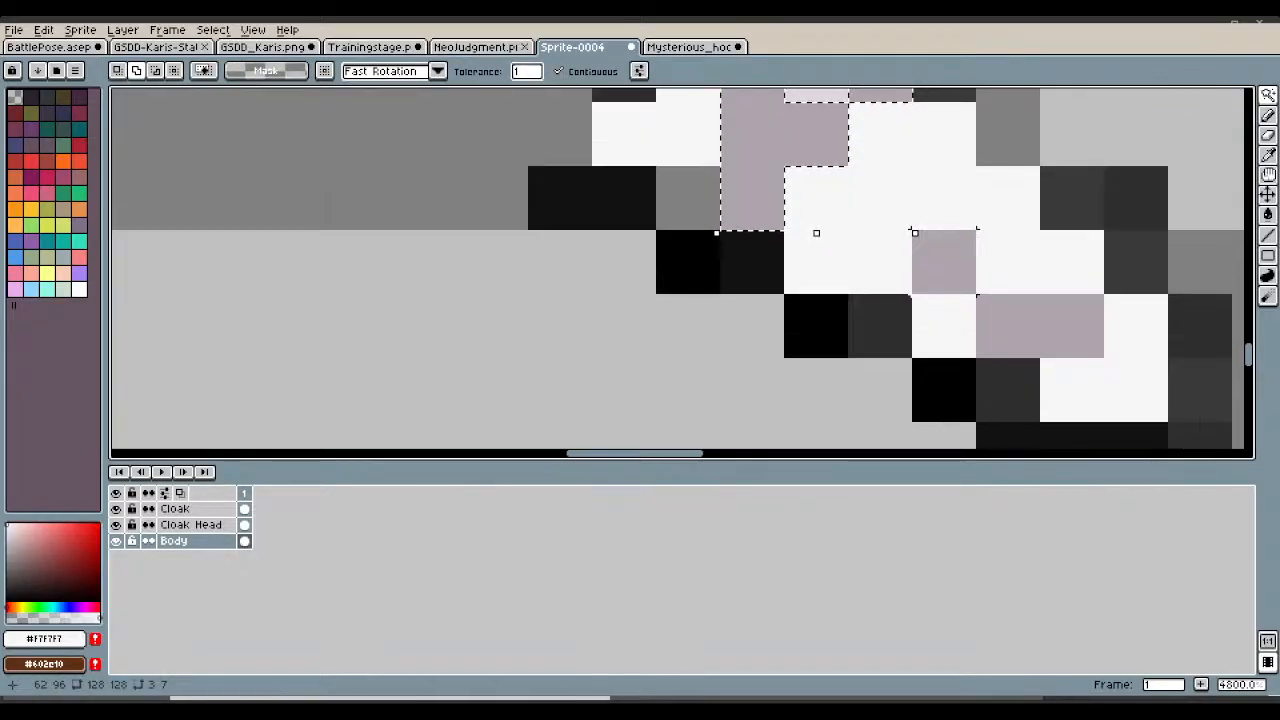
scroll(1016, 316, down, 4)
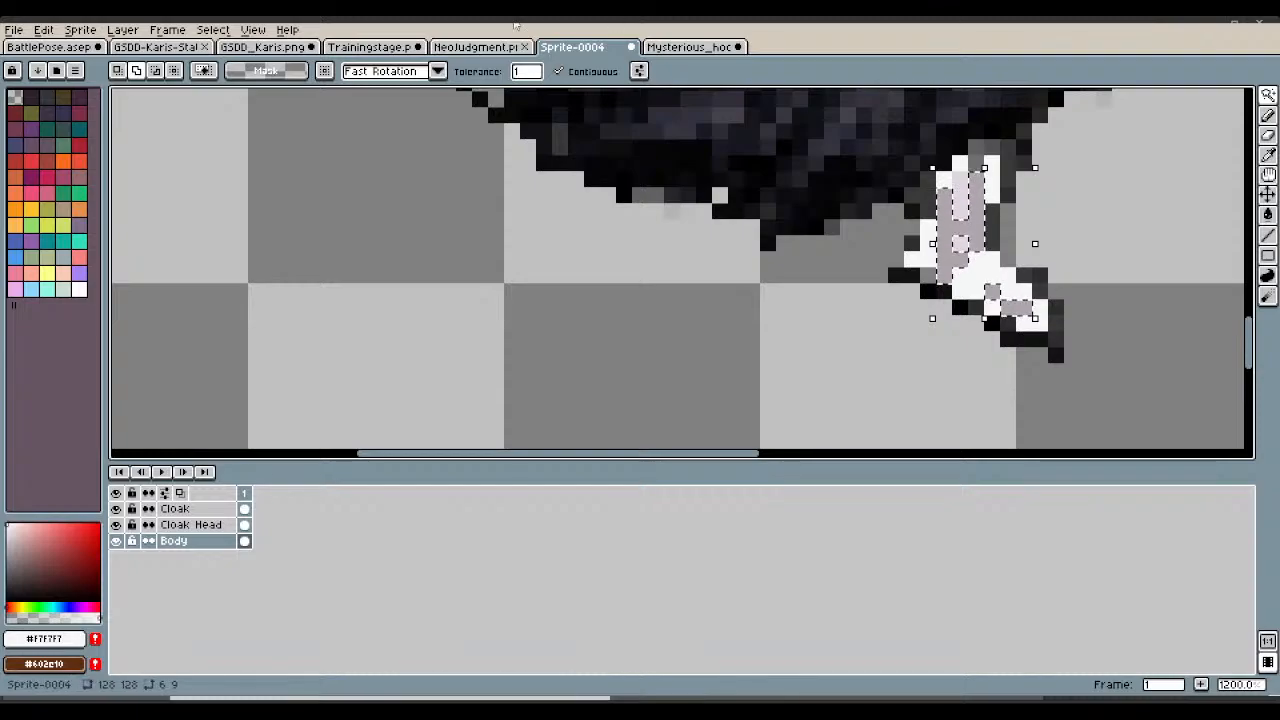
Sample the pale lavender #CBCBDC beside the white boot highlight in GSDD-Karis-Status.png as the foreground colour.
click(686, 47)
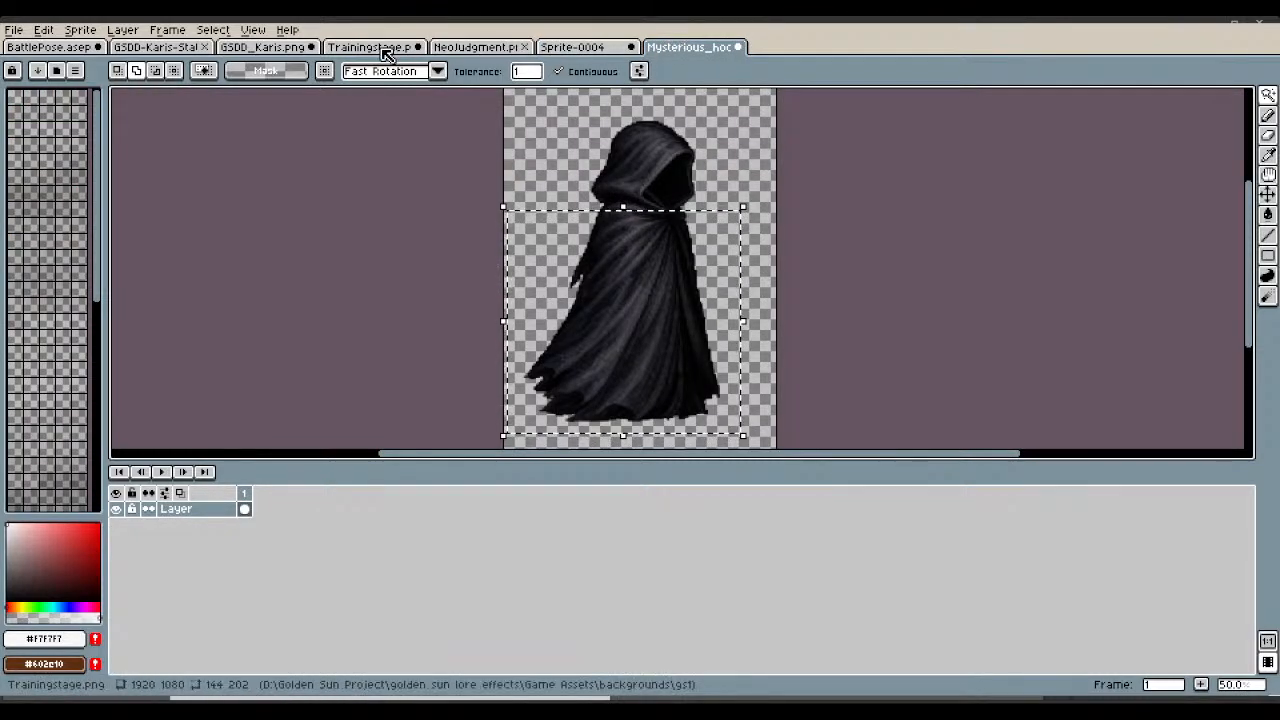
click(172, 47)
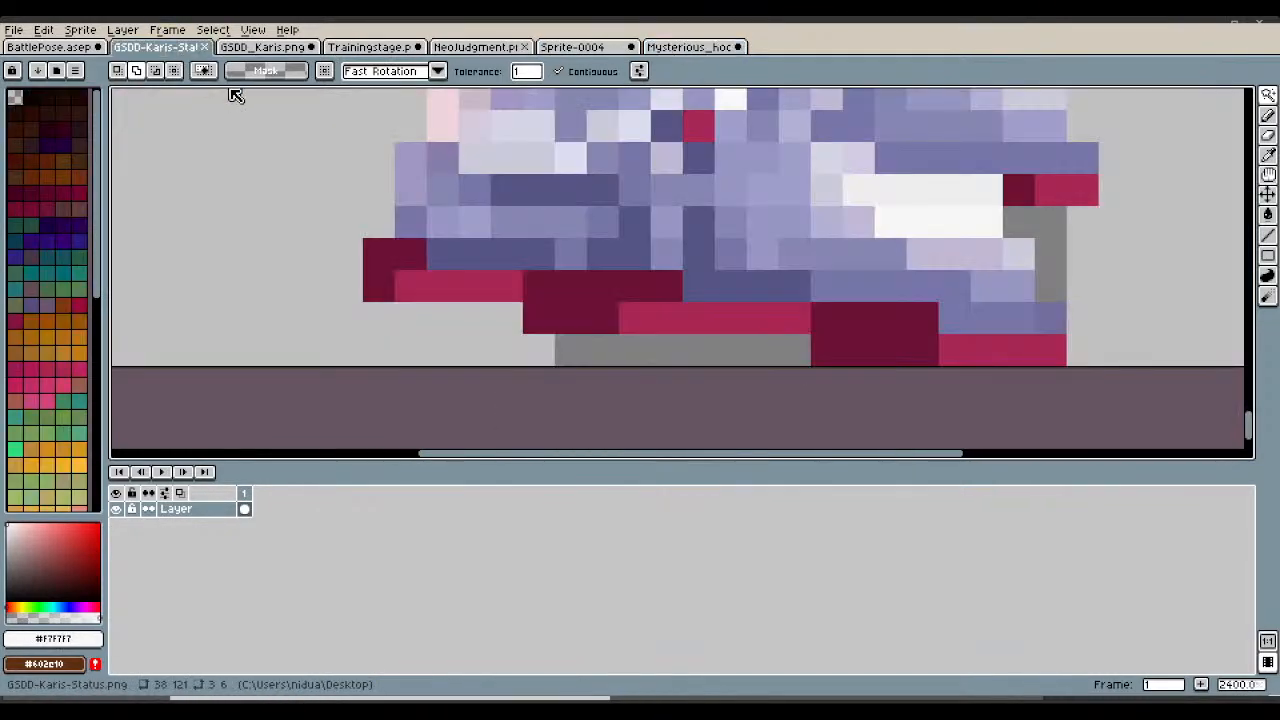
scroll(788, 198, up, 1)
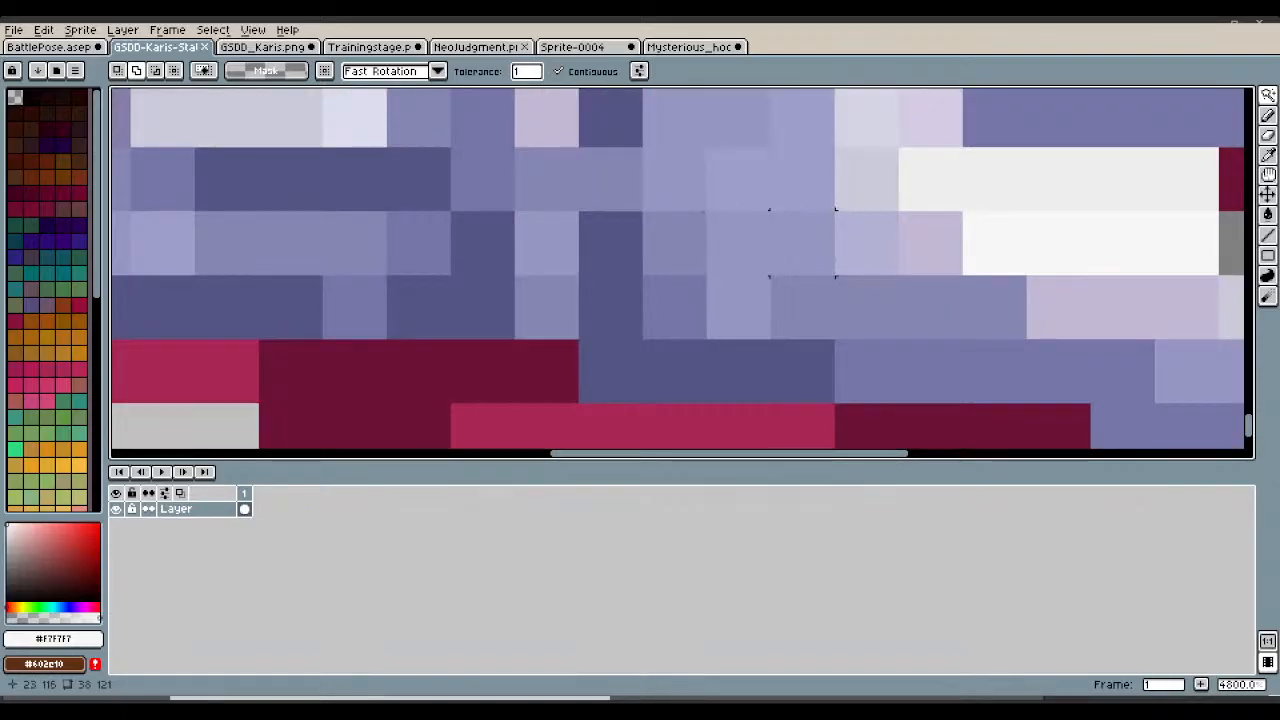
click(1268, 155)
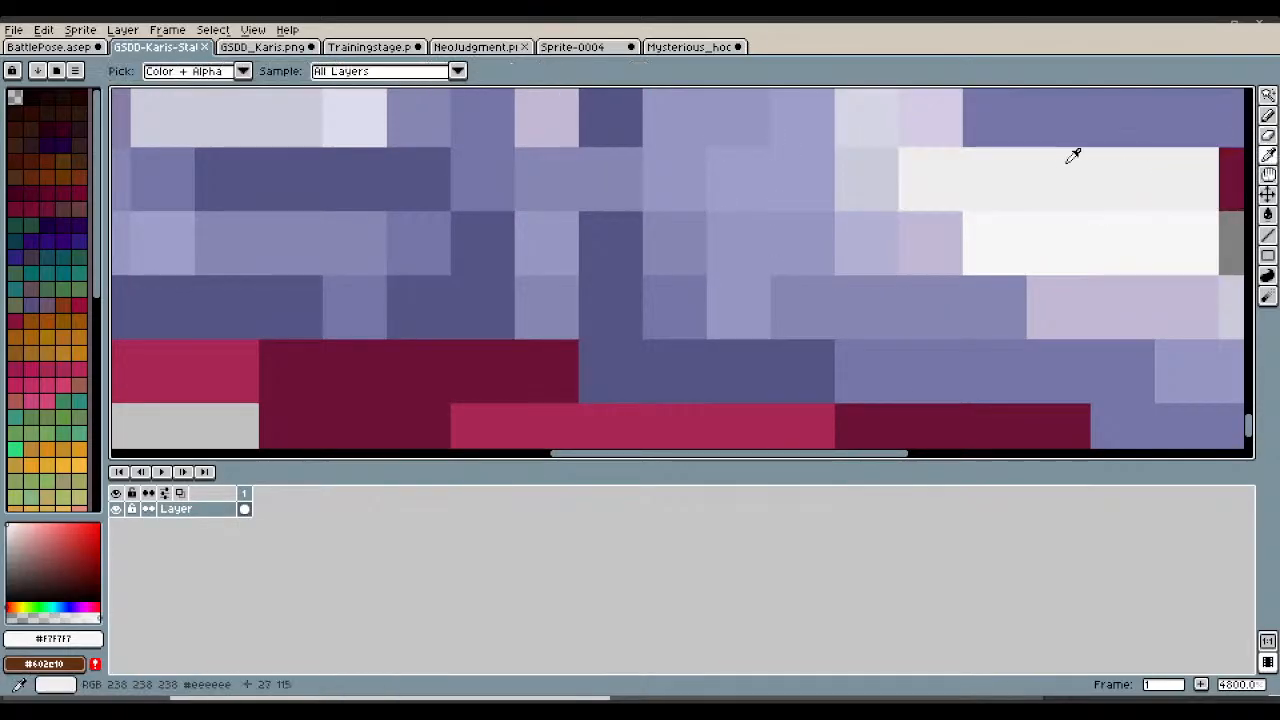
click(889, 178)
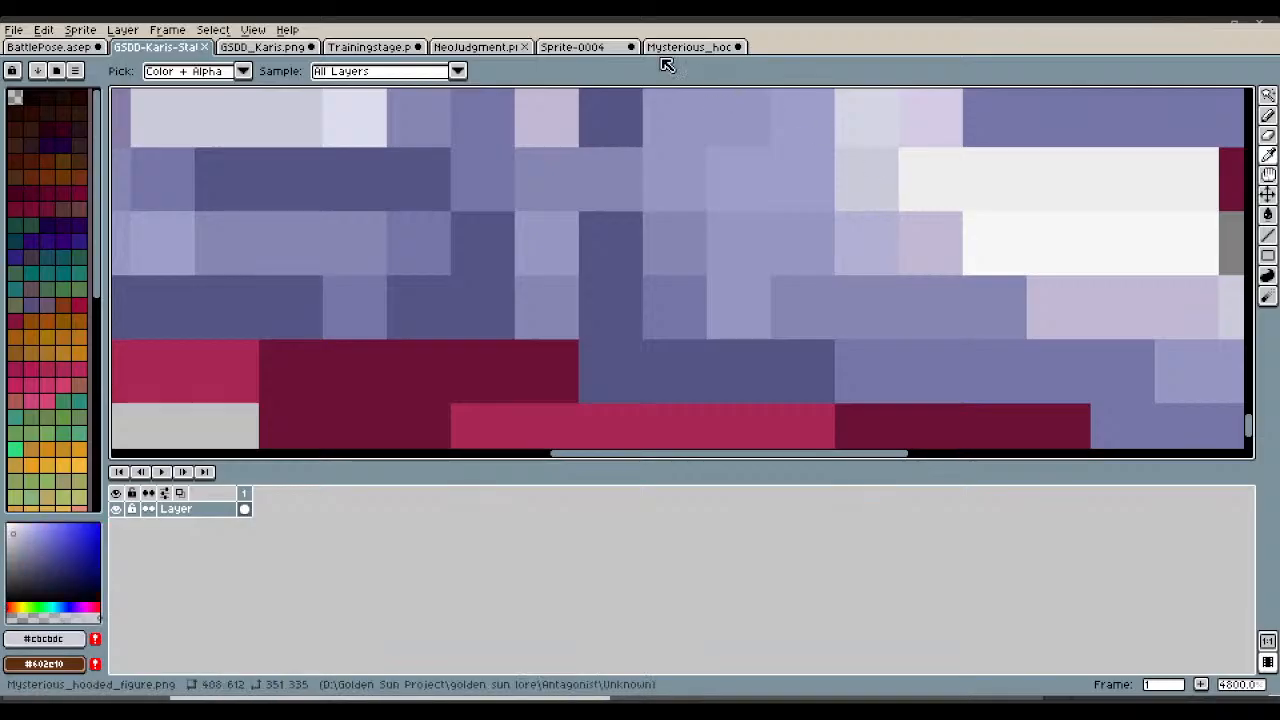
Recolour the selected boot shading in Sprite-0004 with #CBCBDC using the Contour tool, clear the selection and switch to the Pencil.
click(580, 47)
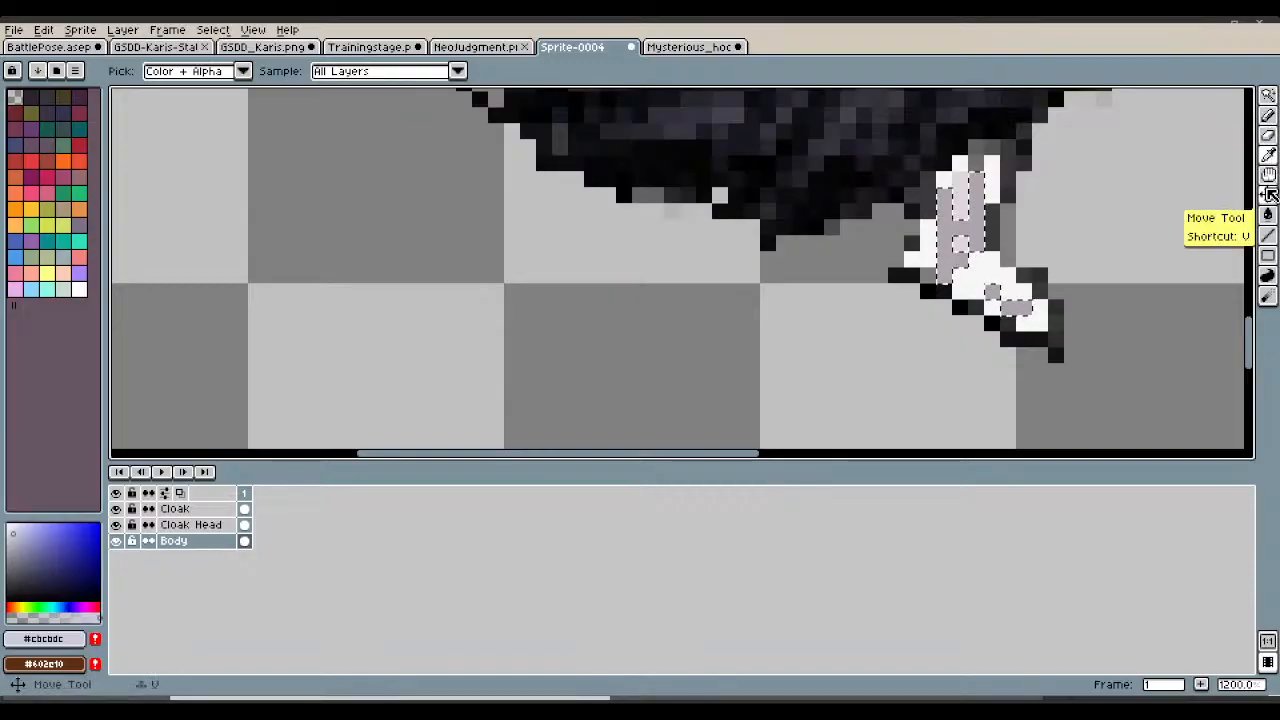
click(1270, 294)
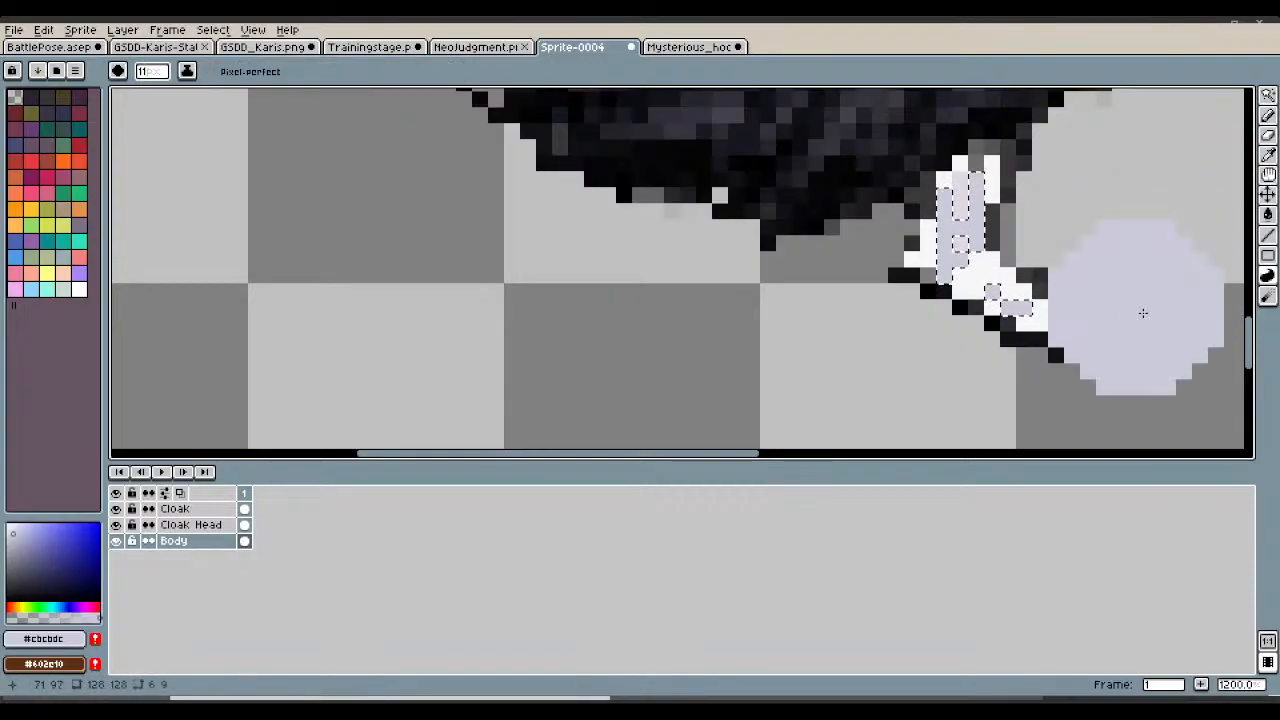
key(f)
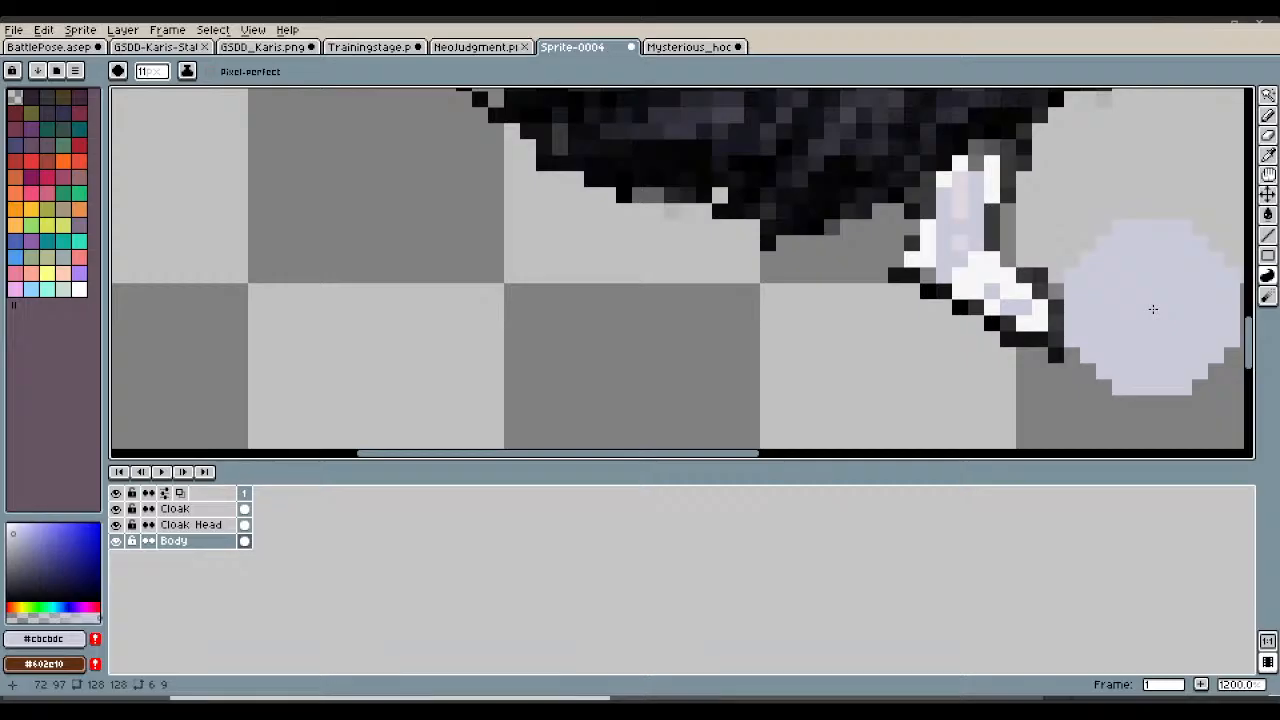
click(1264, 118)
click(1248, 115)
click(1224, 116)
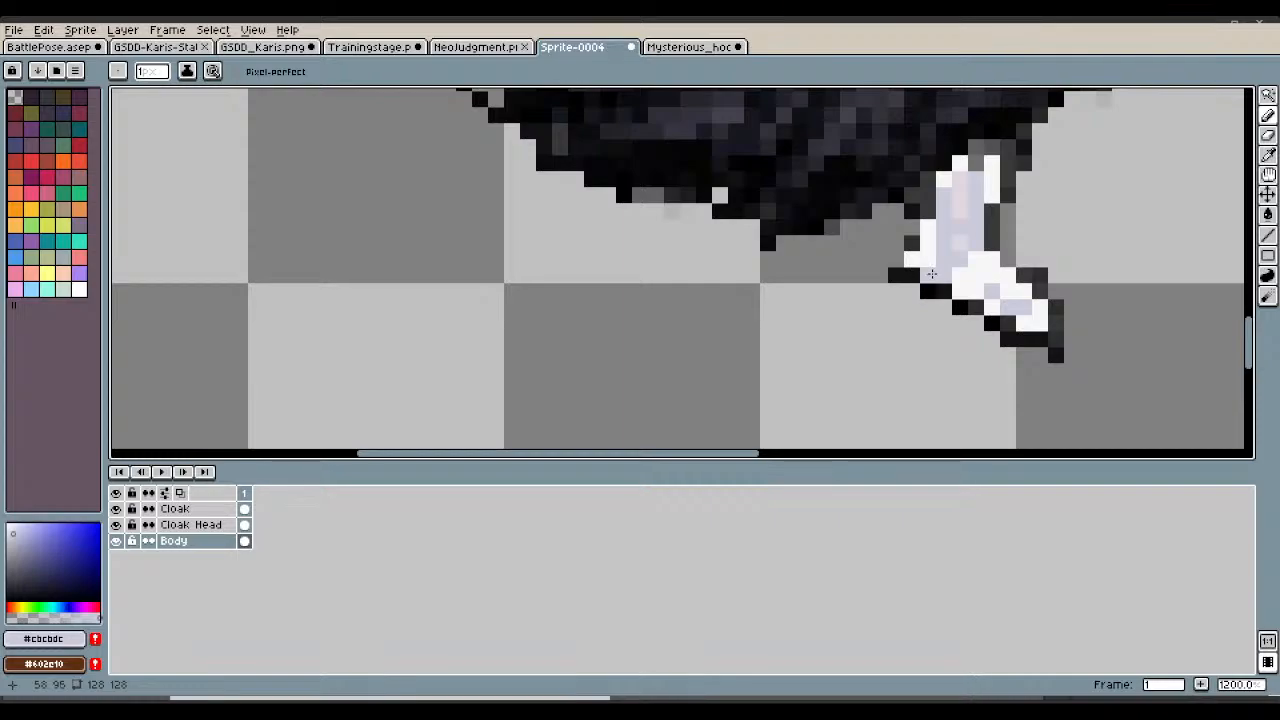
scroll(931, 273, down, 5)
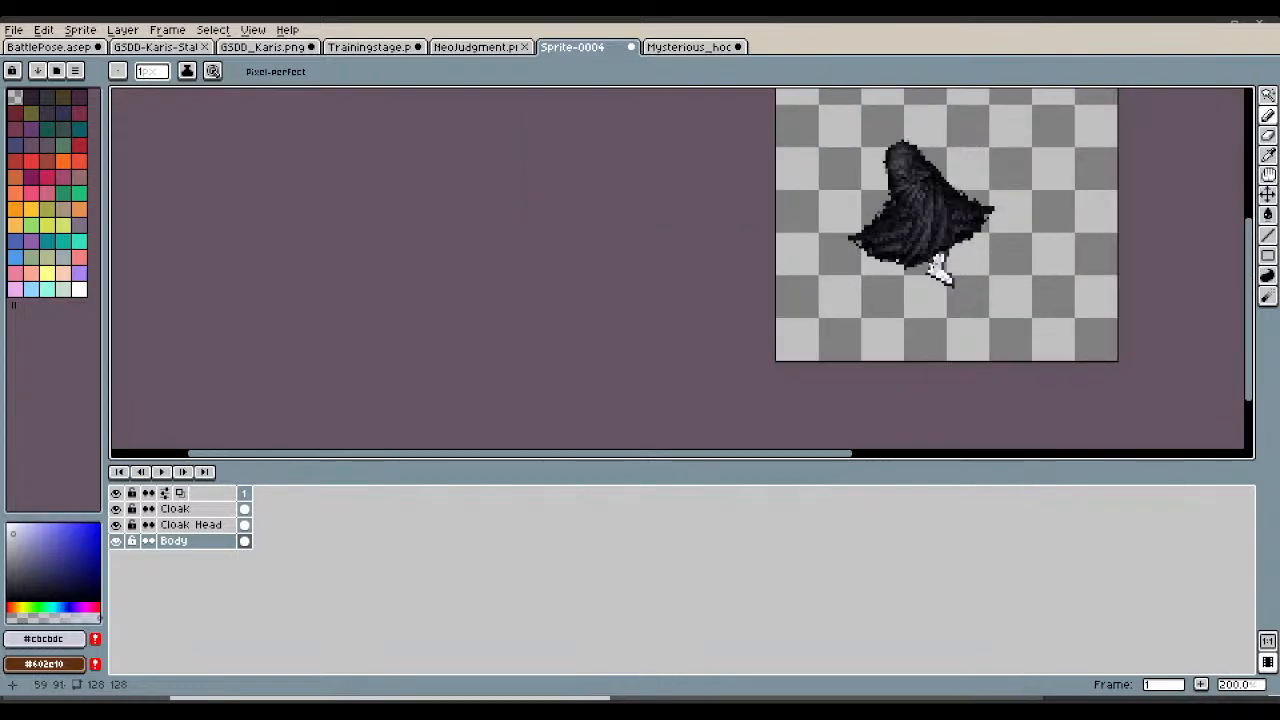
scroll(937, 266, up, 4)
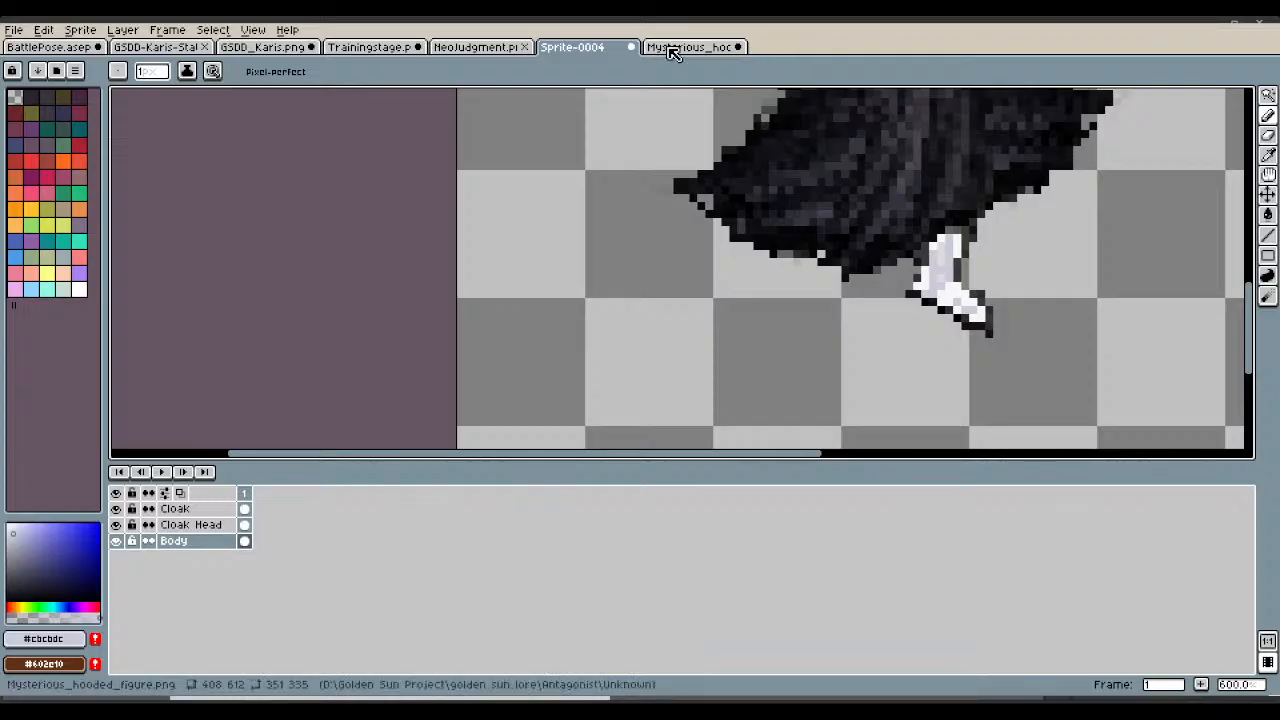
Sample the dark crimson #6D1236 from the boot sole in GSDD-Karis-Status.png as the foreground colour.
click(698, 50)
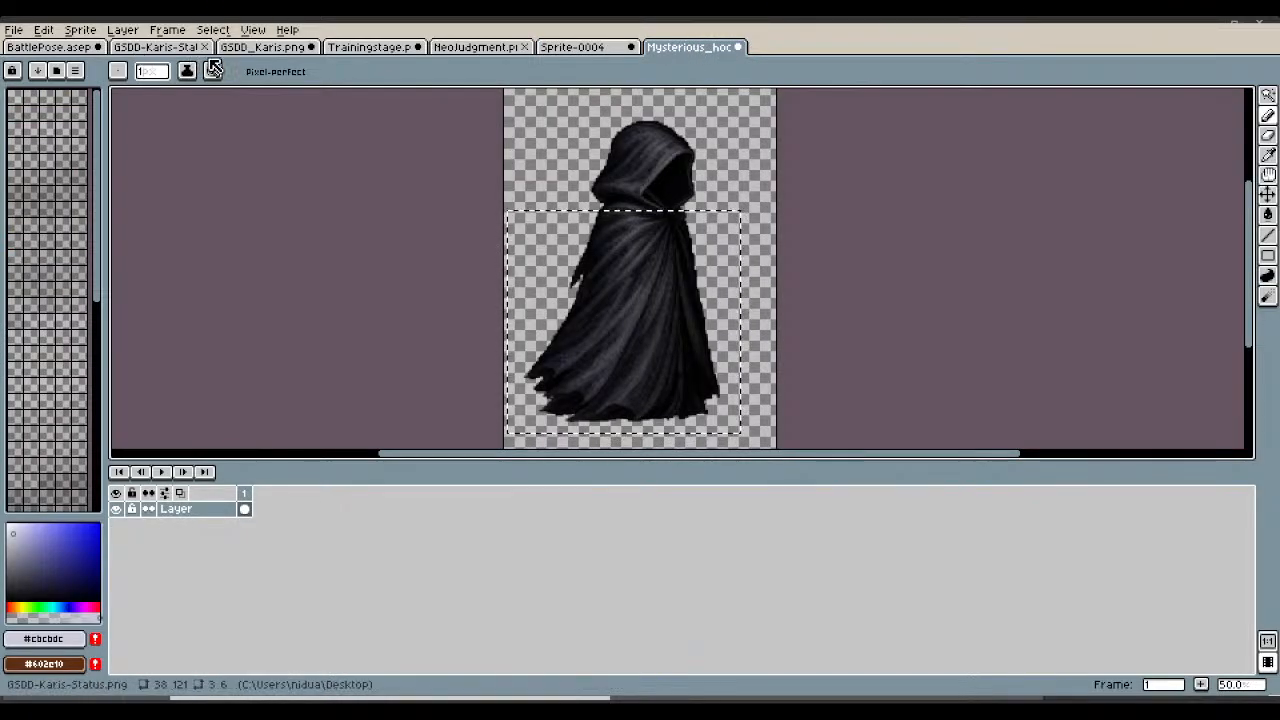
click(292, 47)
click(155, 47)
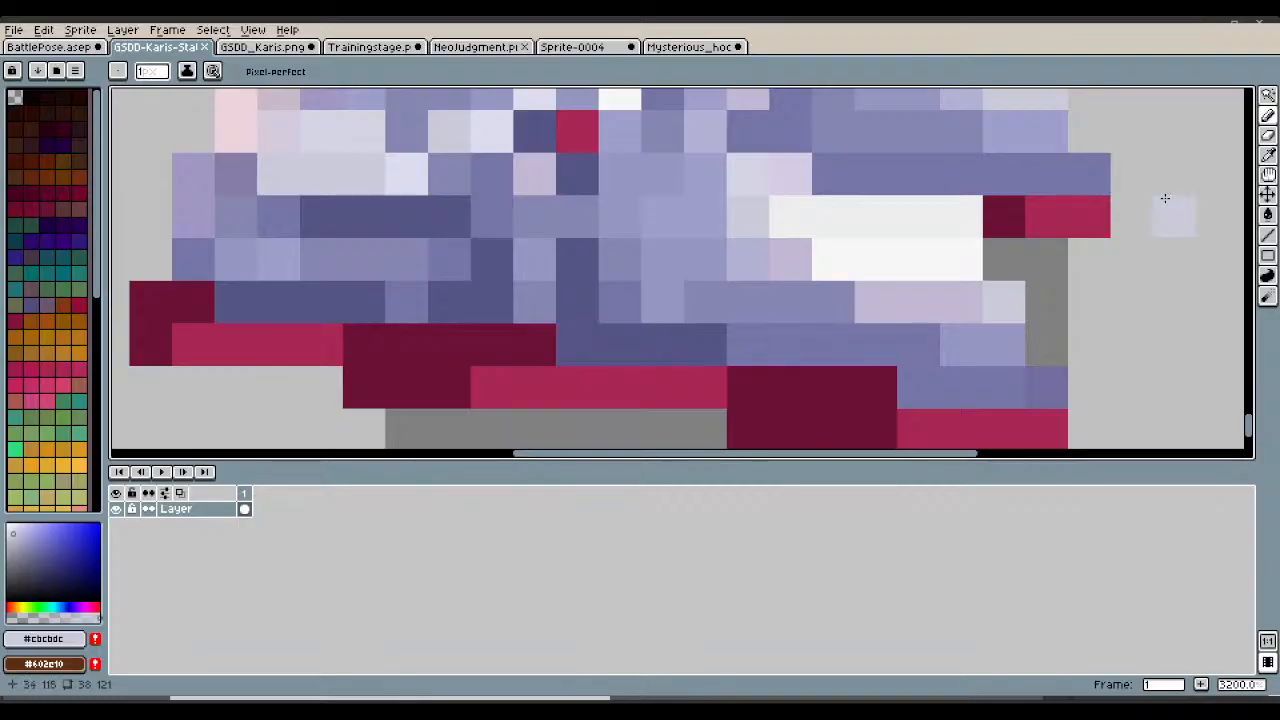
click(1269, 158)
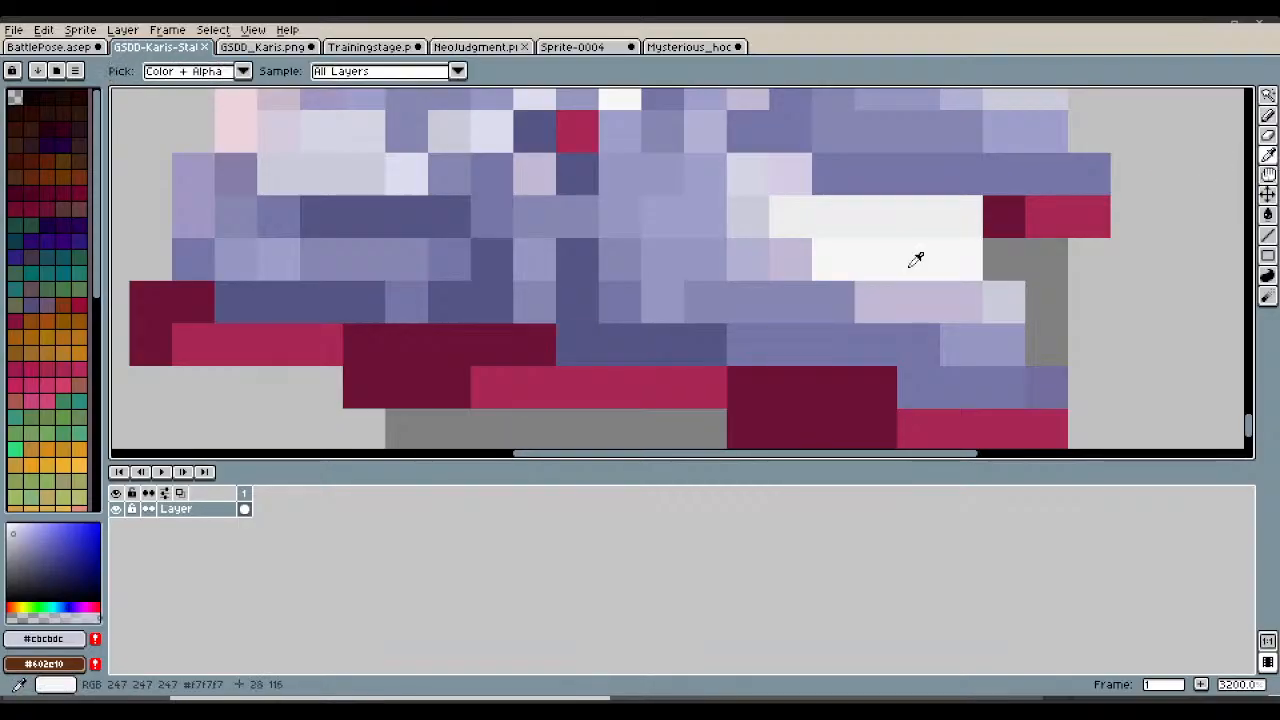
click(446, 346)
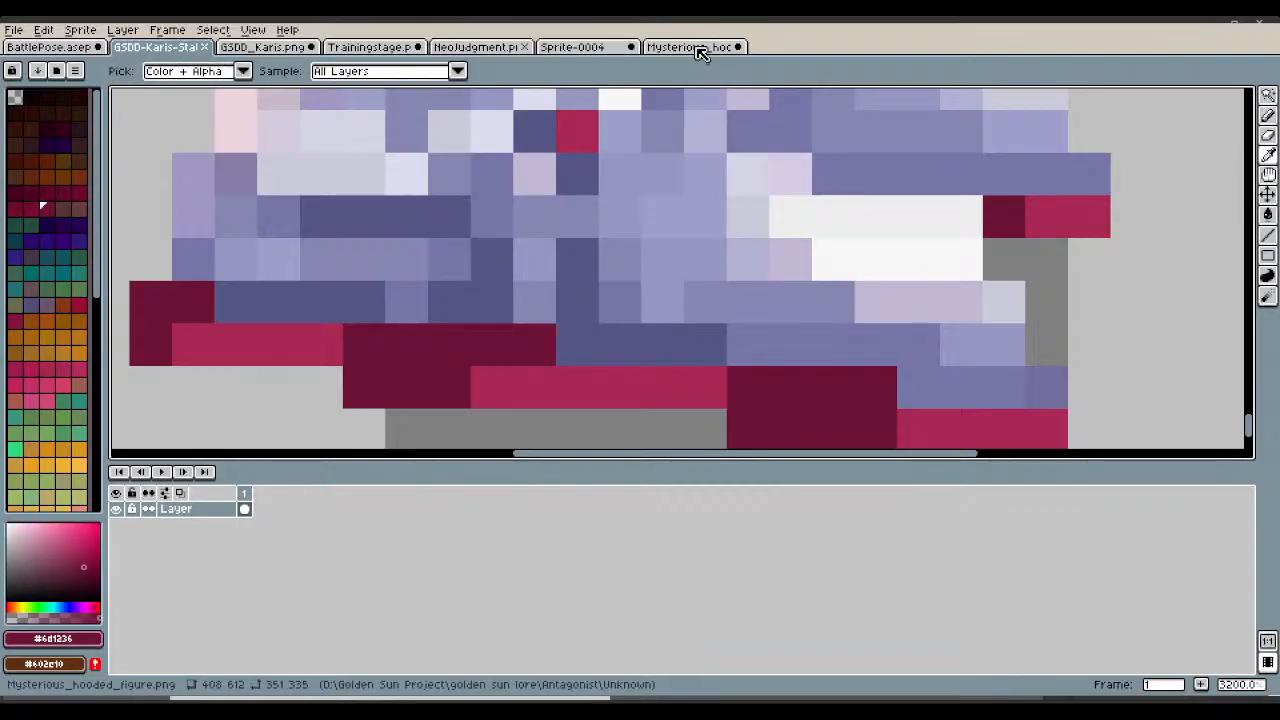
Paint the black outline pixels along the underside of the boot in Sprite-0004 with #6D1236 using the Pencil, from the heel towards the toe.
click(572, 47)
scroll(1009, 240, up, 4)
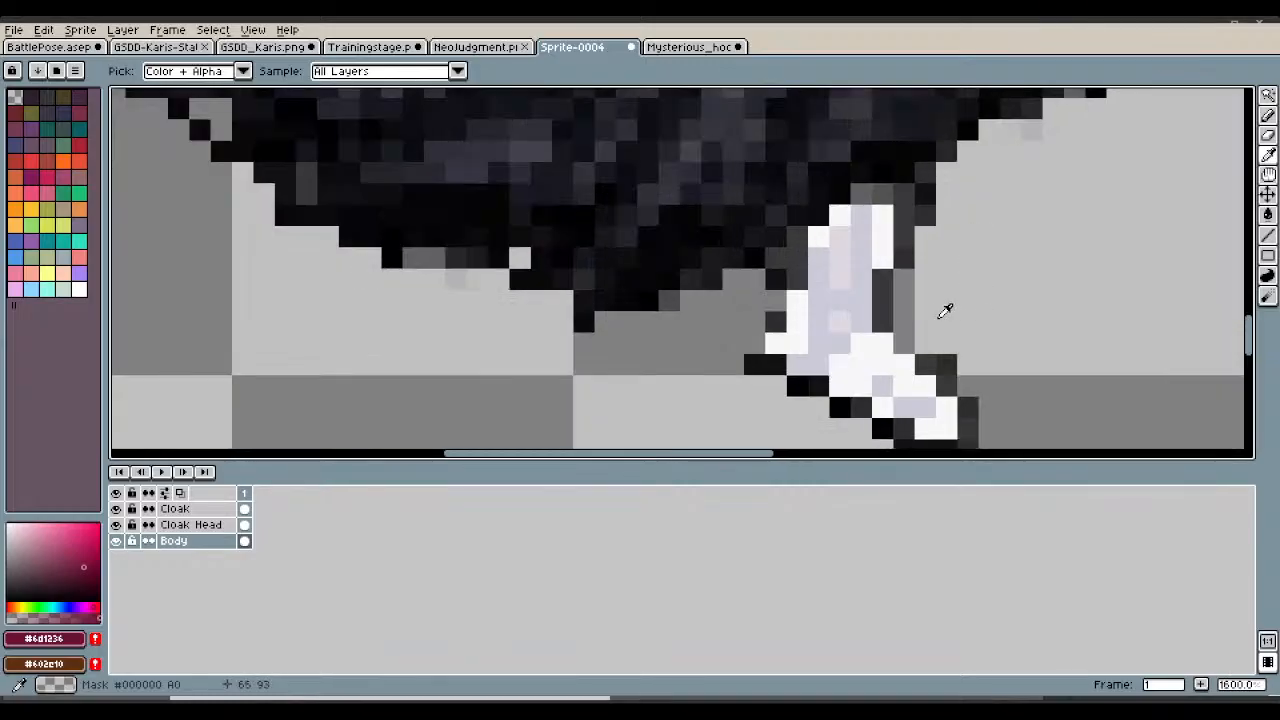
scroll(834, 371, down, 3)
scroll(786, 403, up, 4)
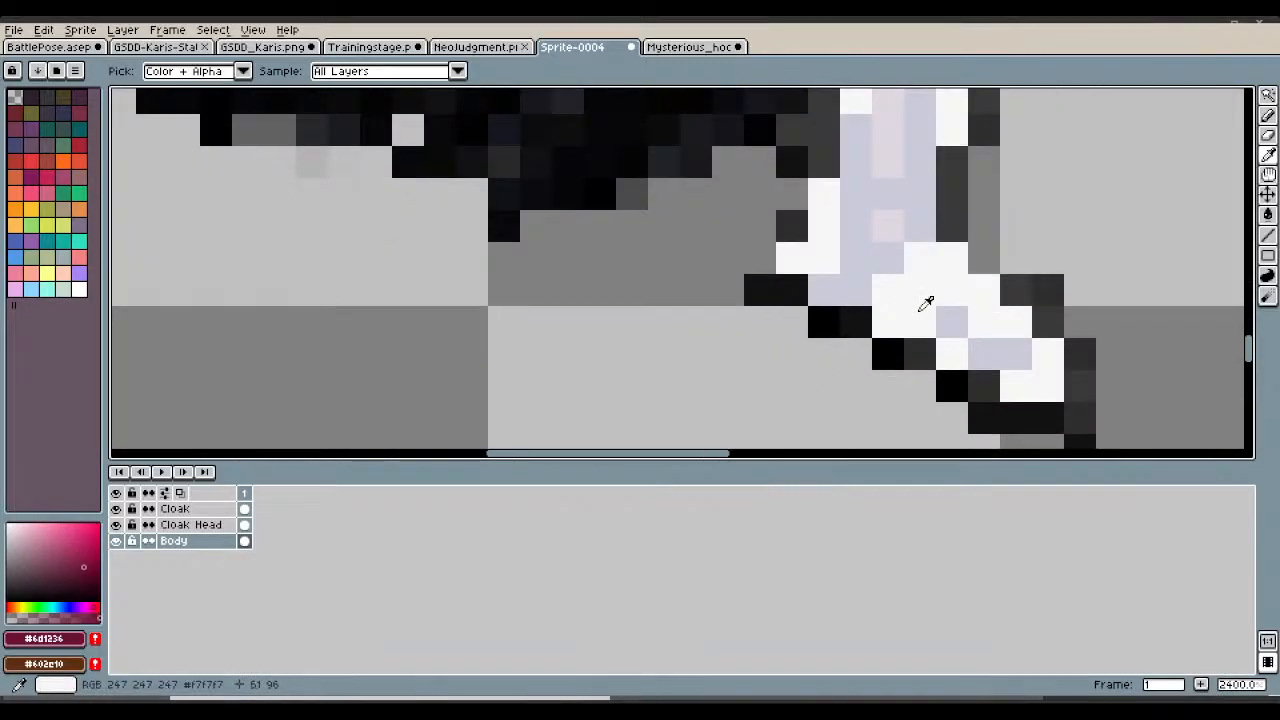
click(1268, 115)
click(737, 267)
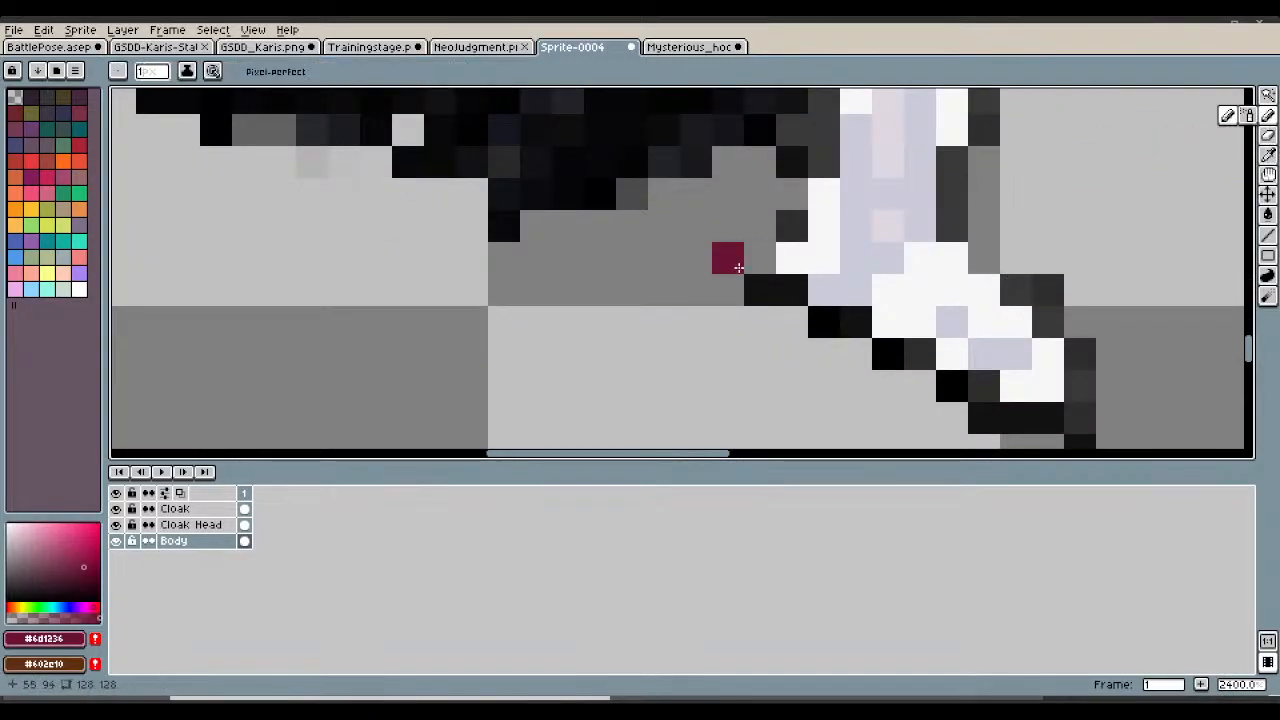
click(788, 286)
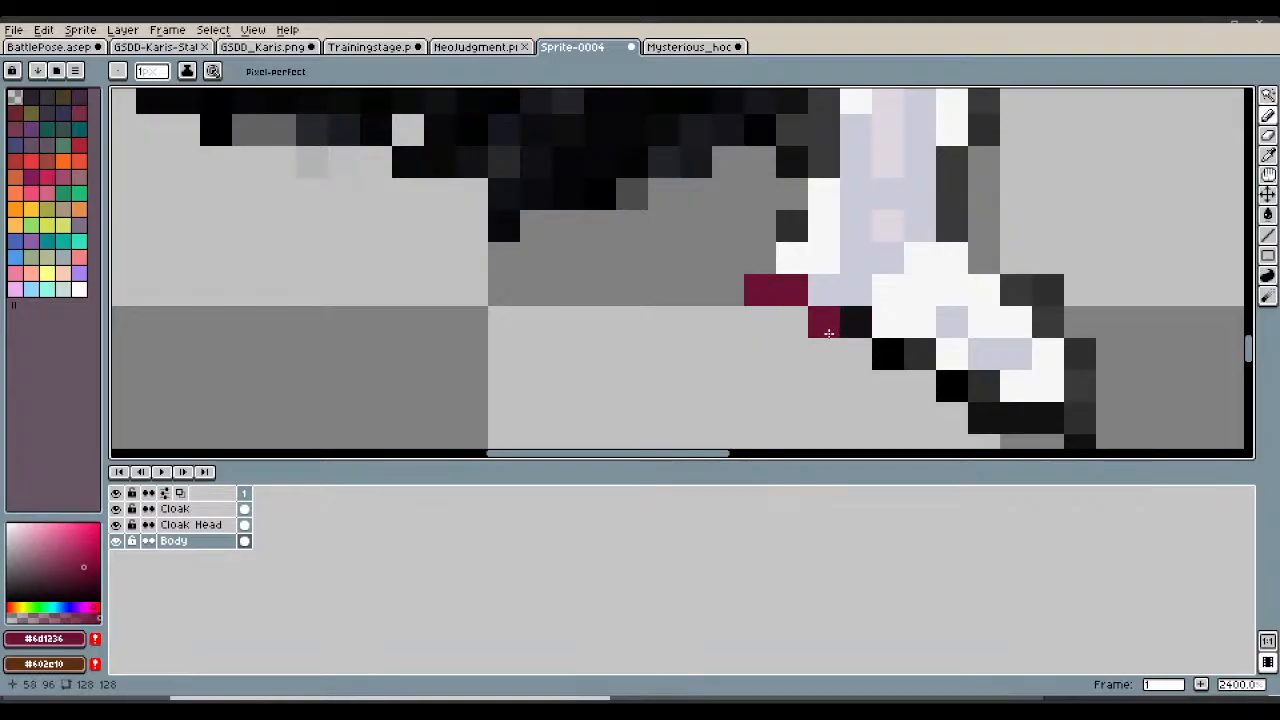
click(850, 331)
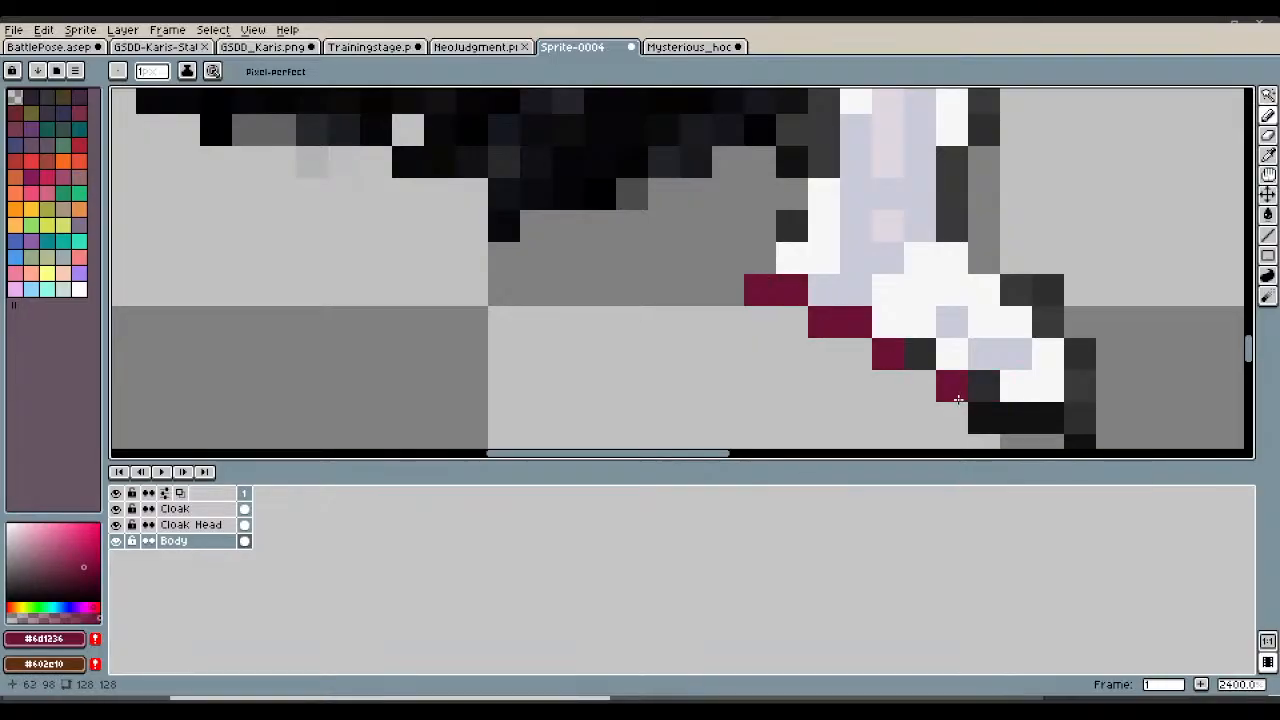
scroll(976, 411, down, 5)
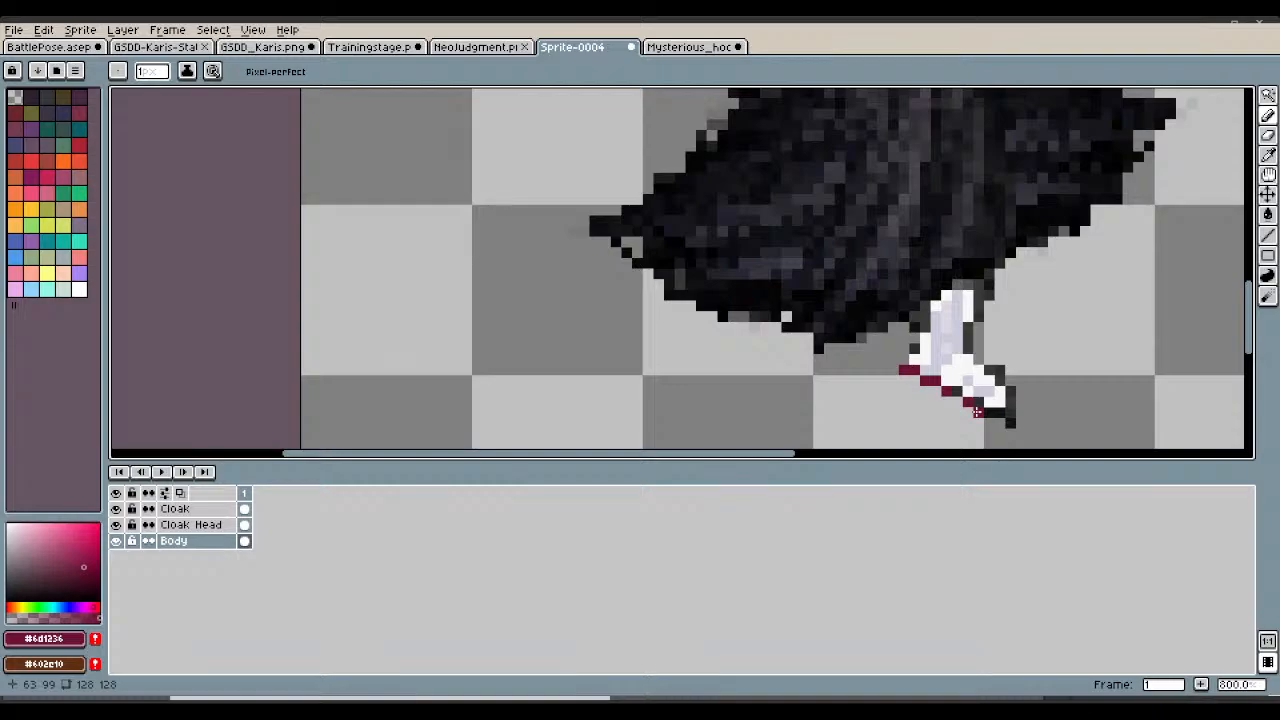
scroll(976, 411, up, 5)
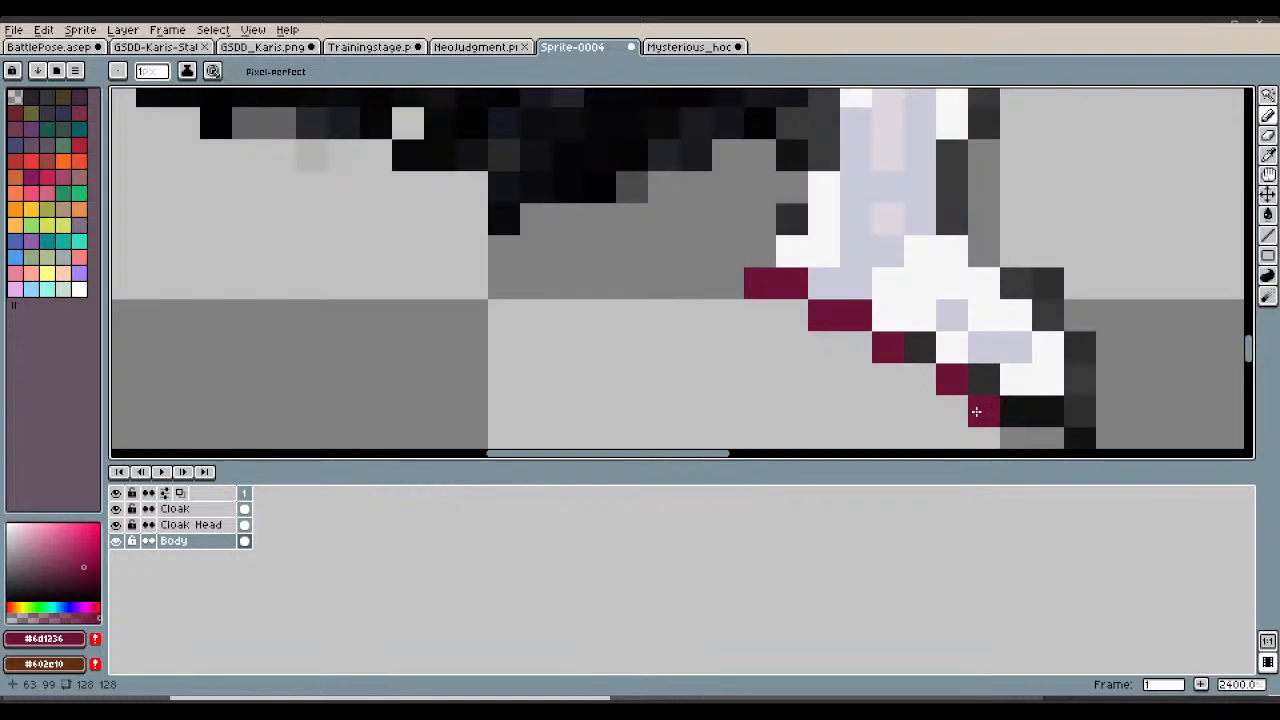
Sample the brighter crimson #A82755 from the boot sole in GSDD-Karis-Status.png as the foreground colour.
click(152, 71)
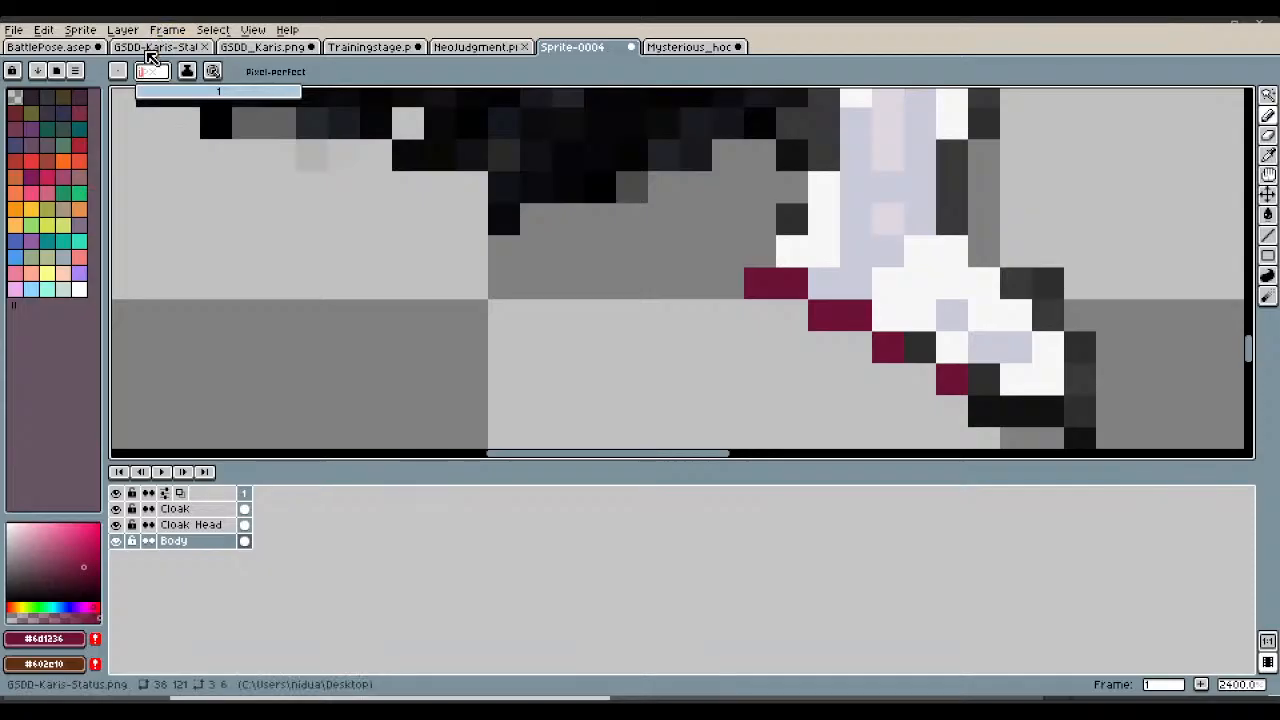
click(157, 47)
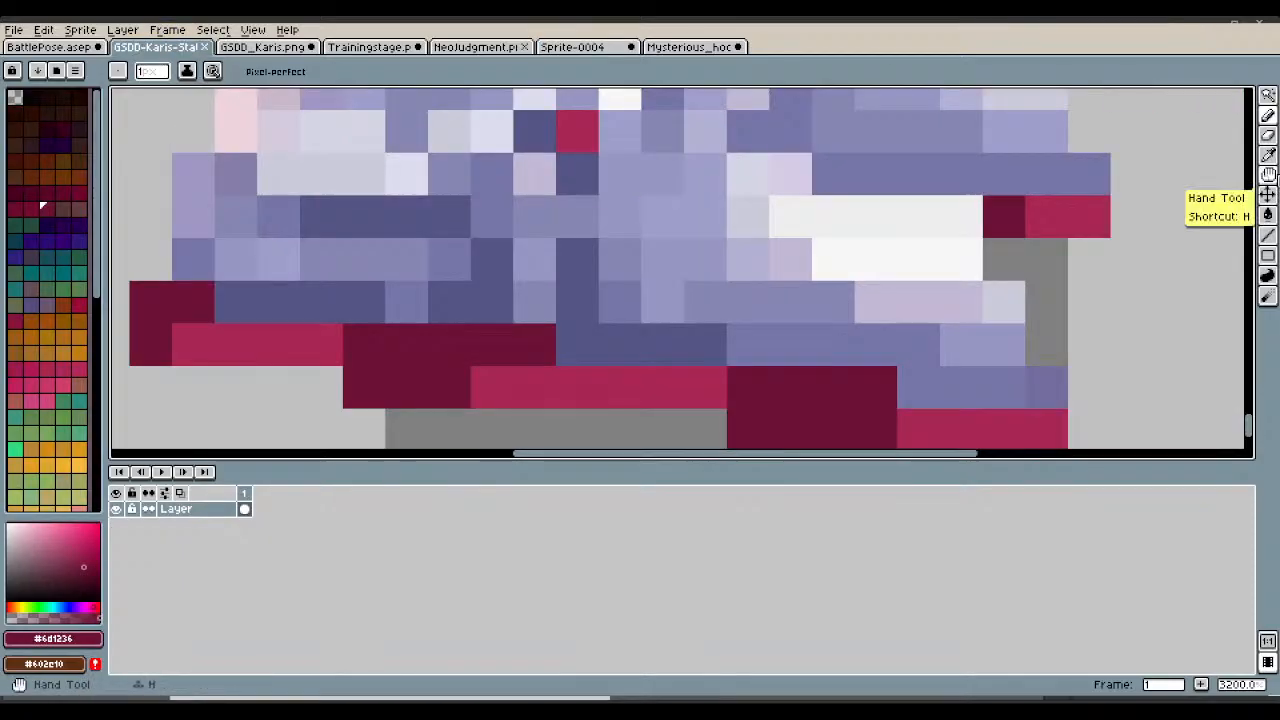
click(1268, 155)
click(479, 388)
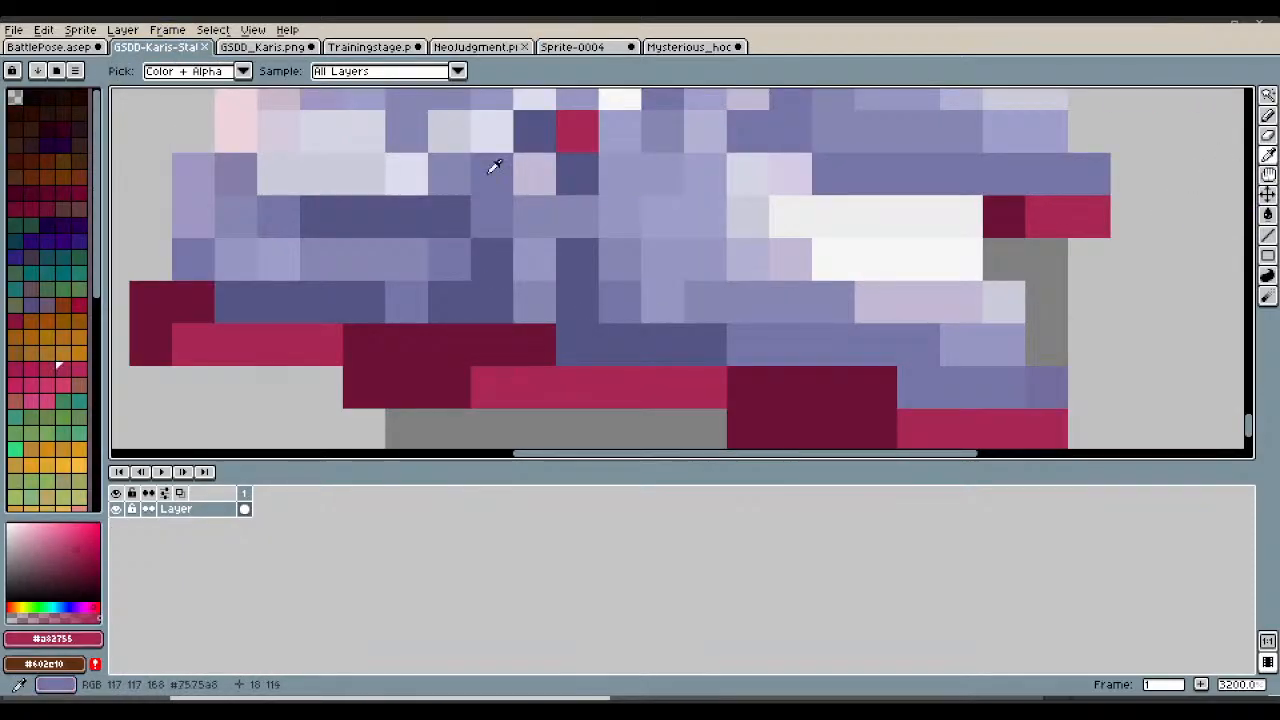
Paint the dark grey pixels beside the crimson sole and one pixel on the toe's front edge in Sprite-0004 with #A82755 using the Pencil.
click(600, 47)
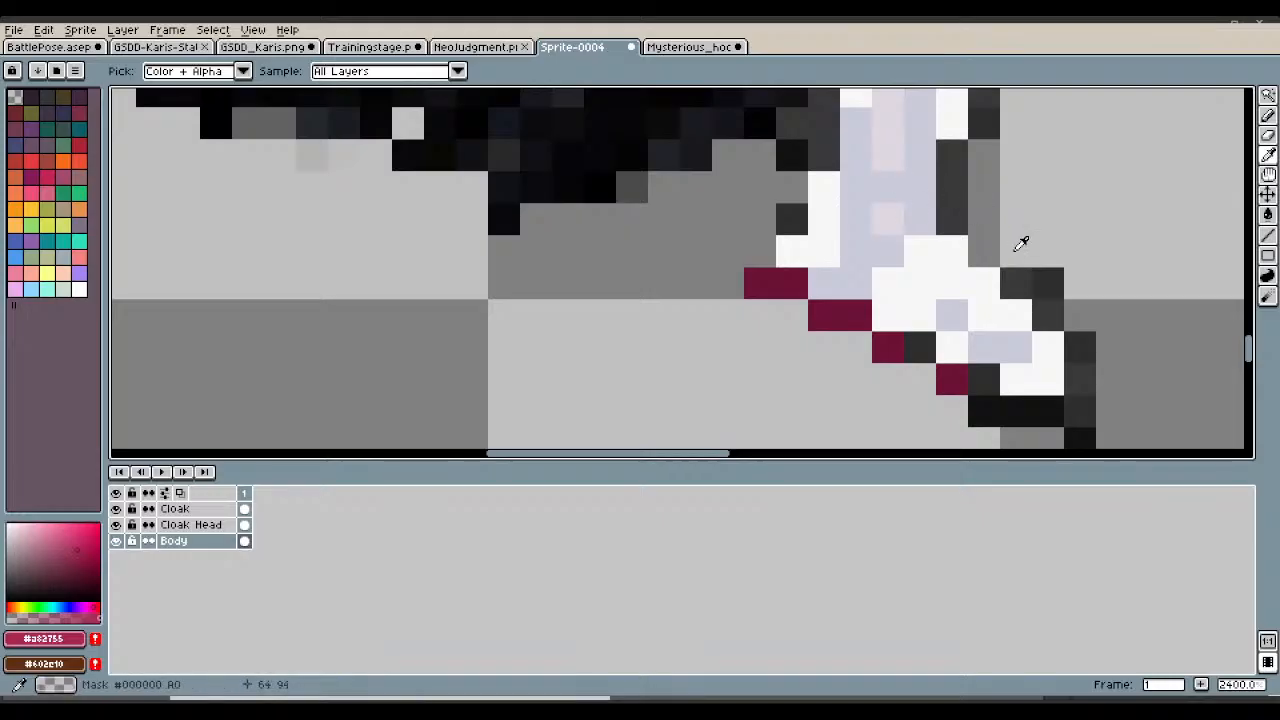
scroll(1020, 245, up, 1)
click(1268, 115)
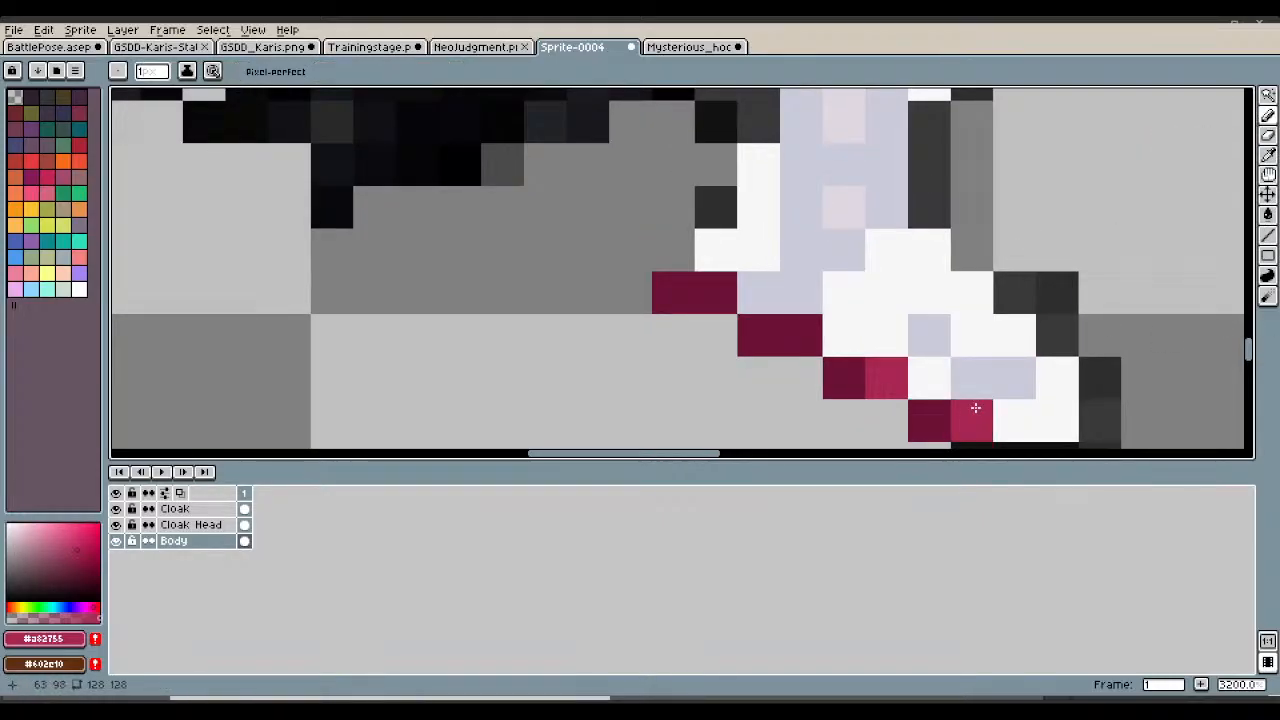
scroll(975, 410, down, 5)
scroll(985, 422, down, 4)
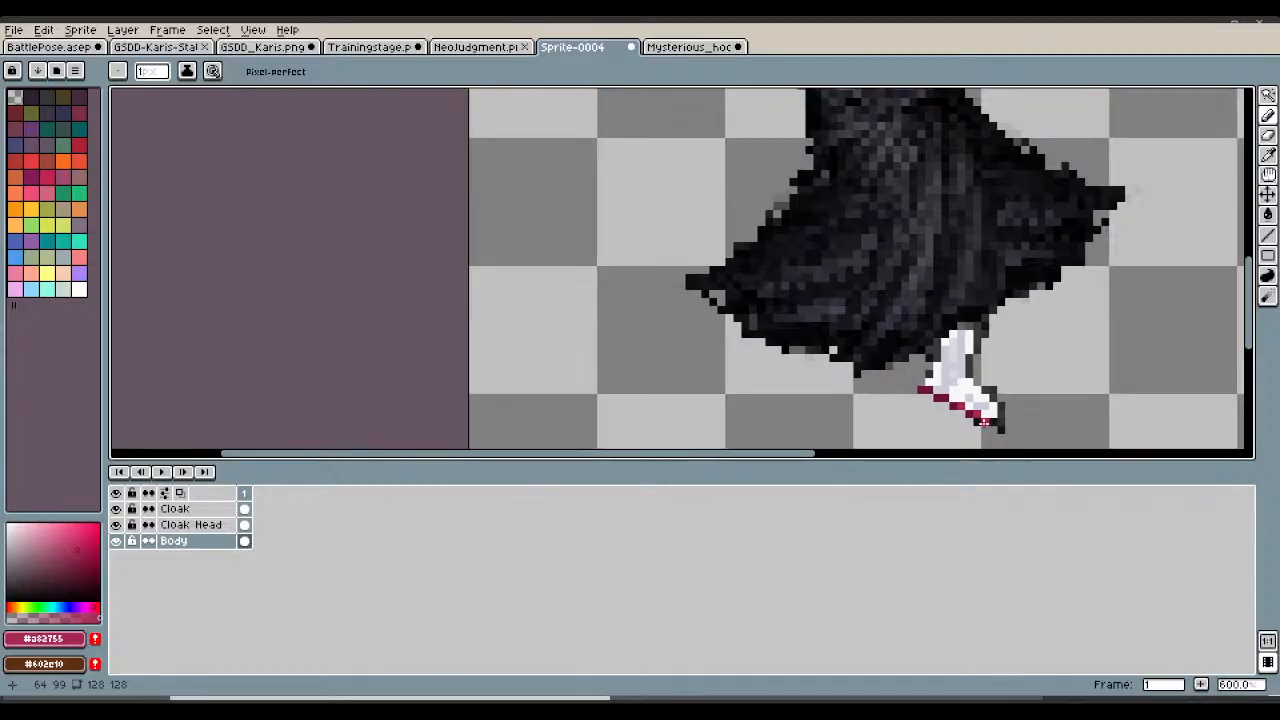
scroll(990, 425, up, 9)
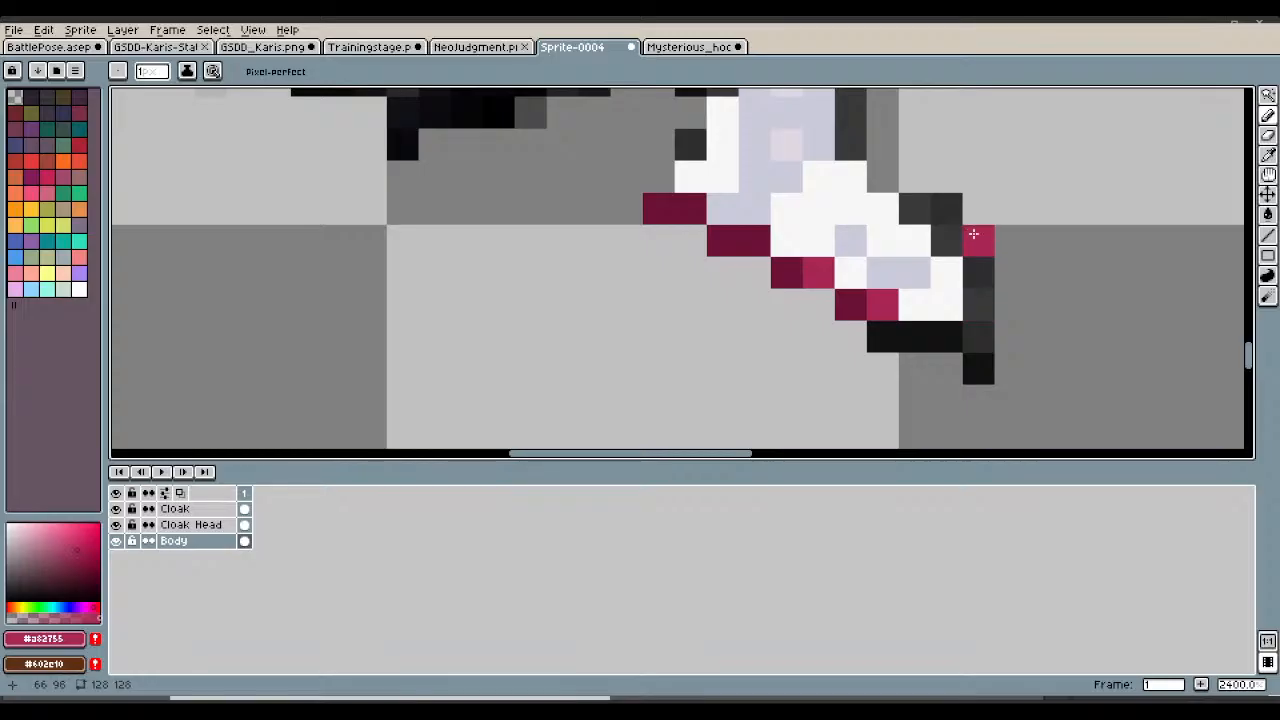
scroll(1011, 309, up, 5)
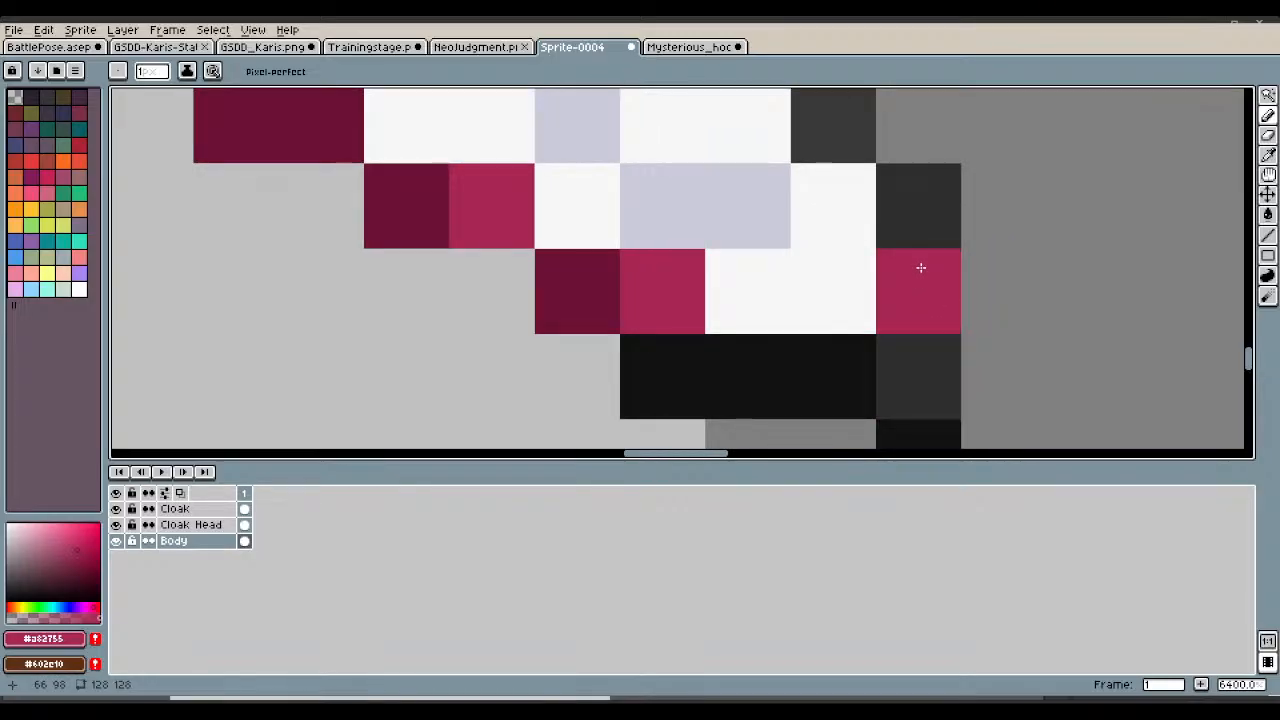
Sample #6D1236 from the painted sole and recolour the black row beneath the toe with the Pencil.
click(1270, 155)
click(576, 290)
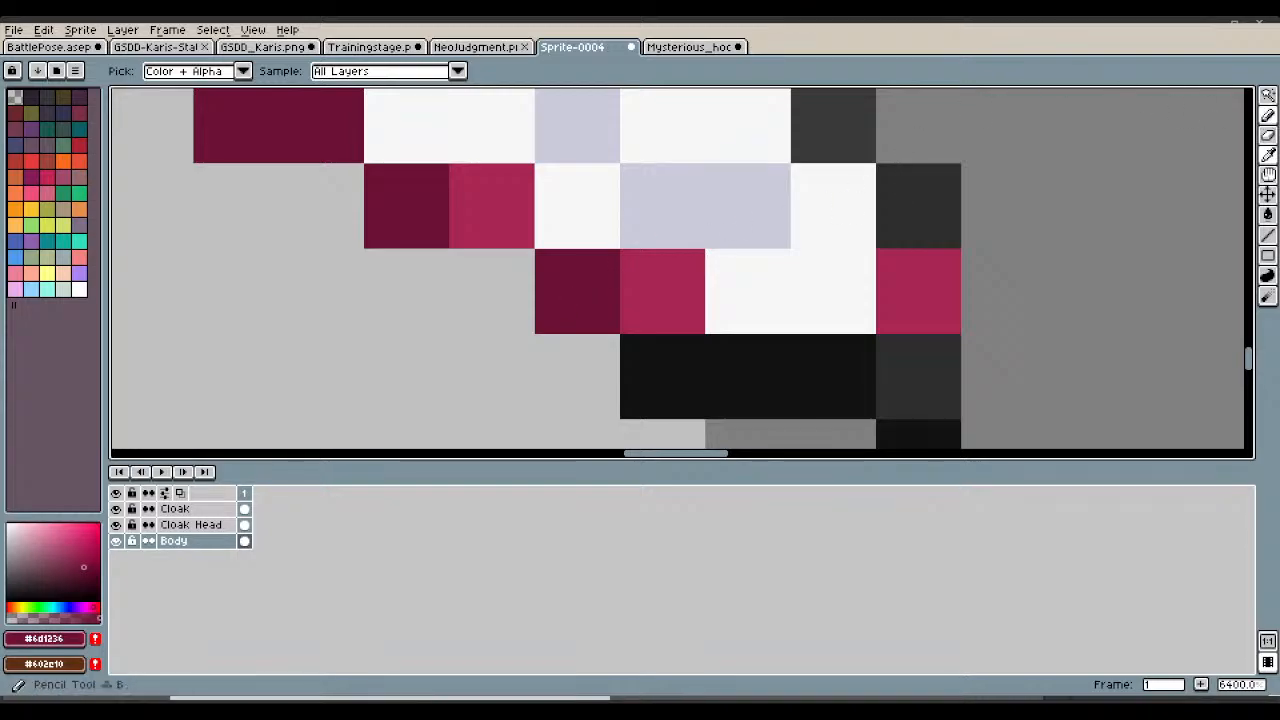
click(1268, 115)
drag(701, 371, 811, 371)
scroll(928, 393, down, 5)
scroll(855, 322, down, 3)
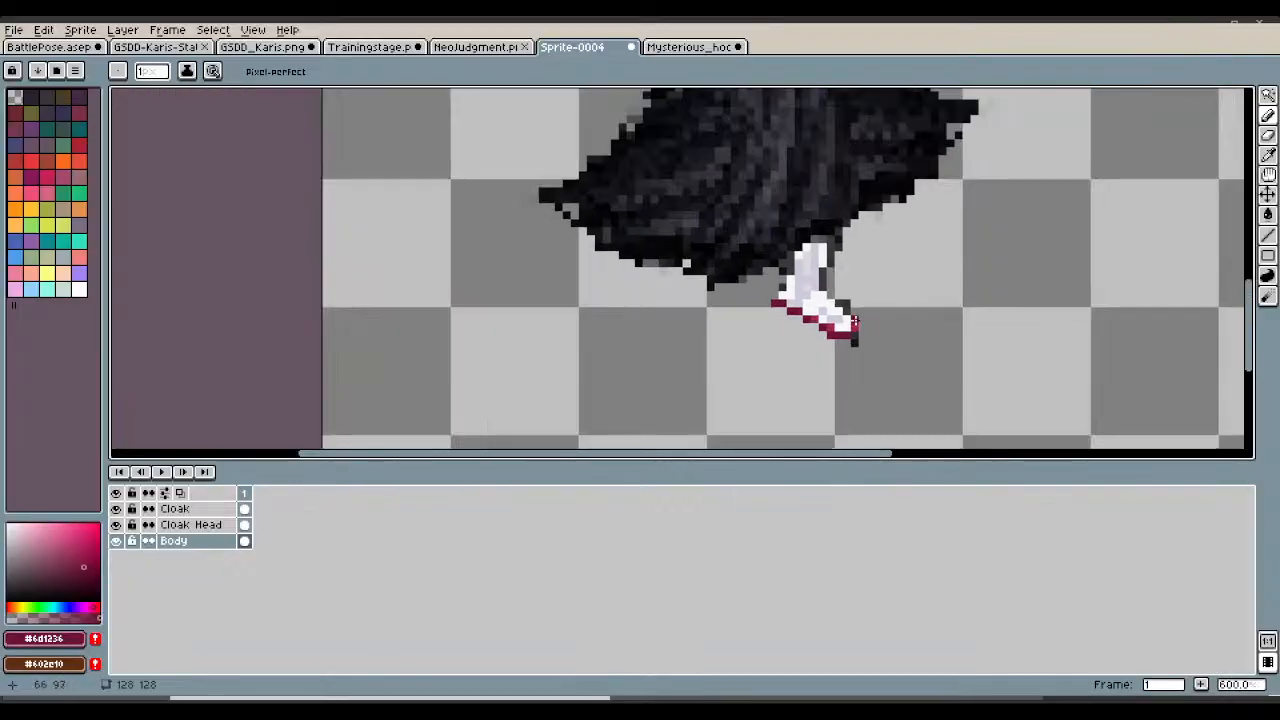
scroll(855, 322, up, 5)
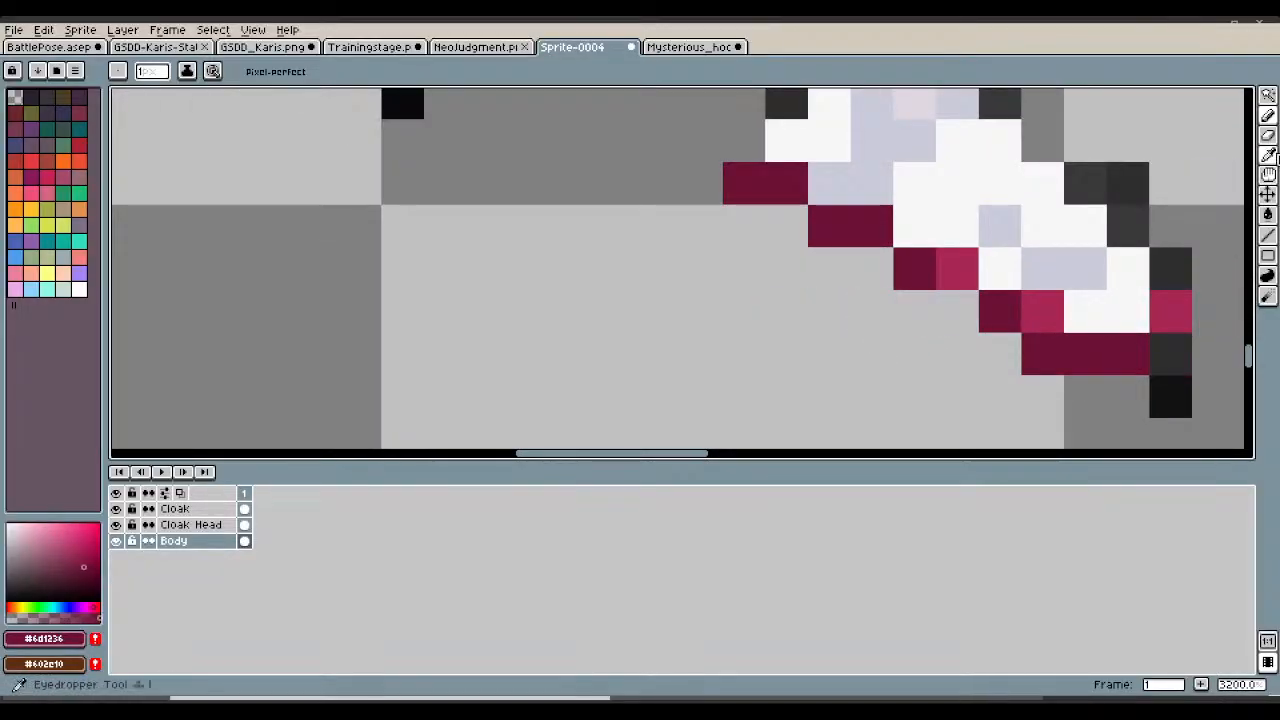
Sample the muted magenta #79315A from the shaded edge of the pink sleeve in GSDD_Karis.png as the foreground colour.
click(1268, 155)
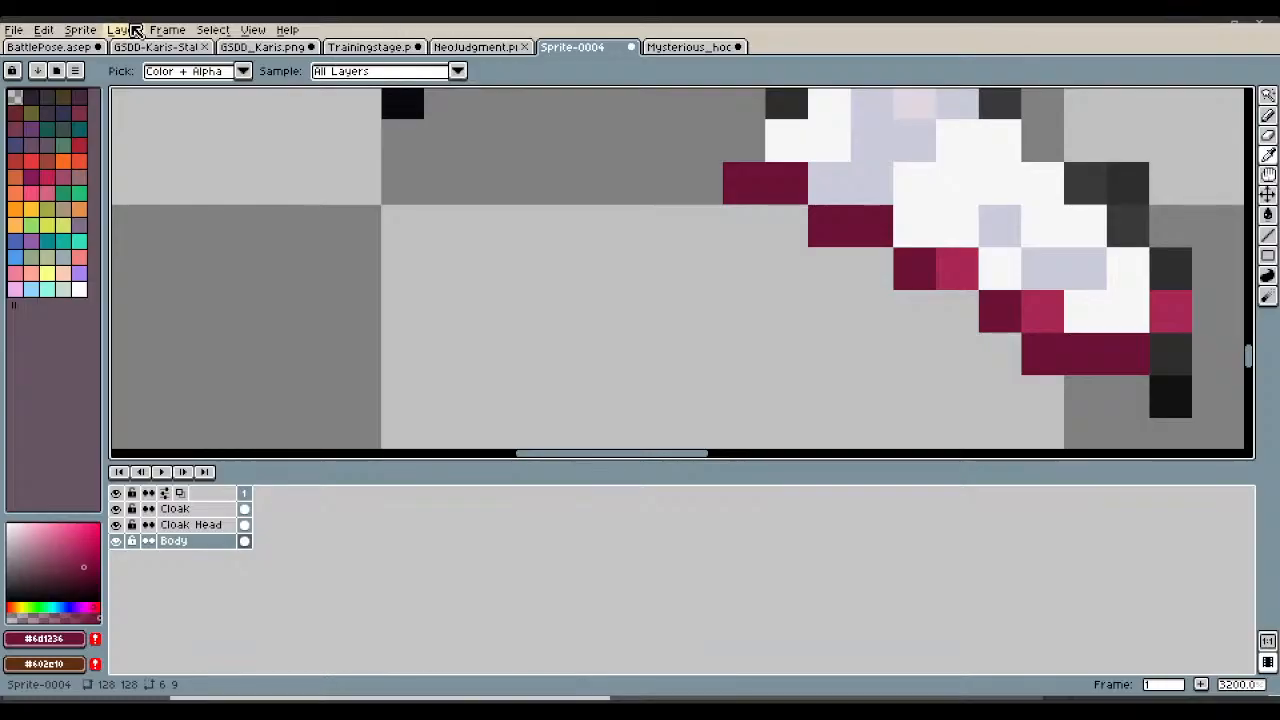
click(242, 48)
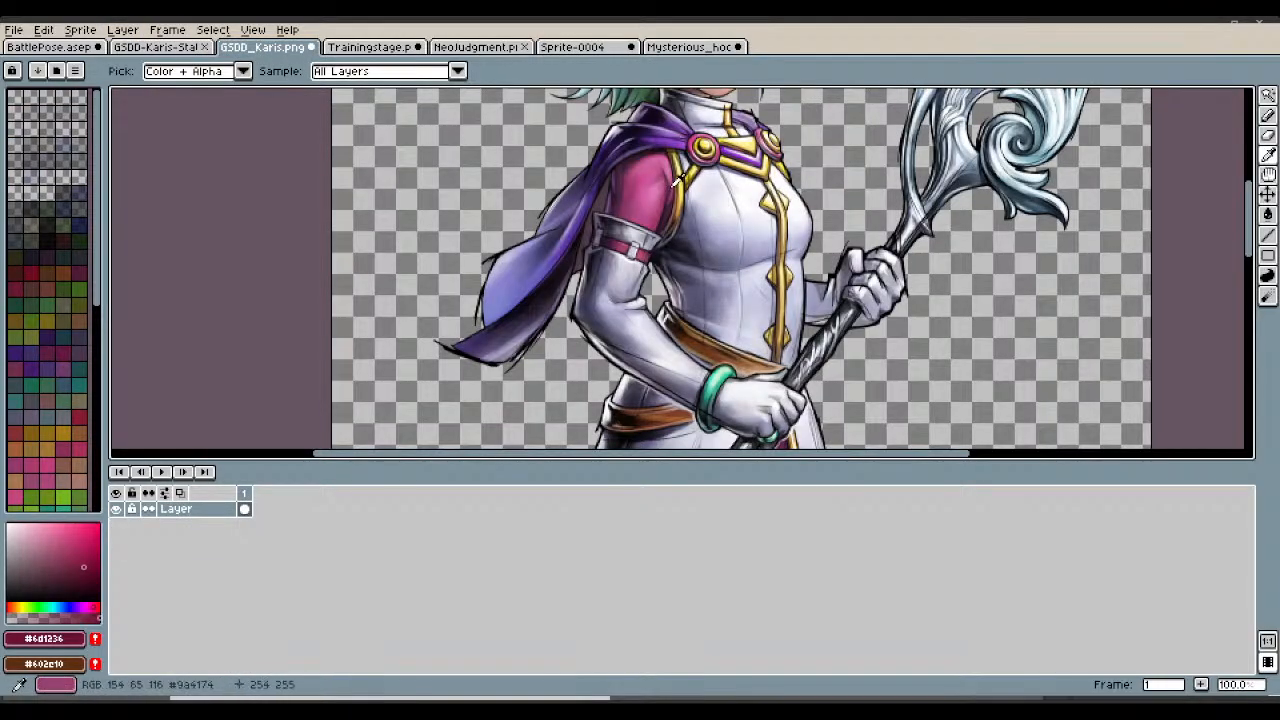
scroll(675, 180, up, 10)
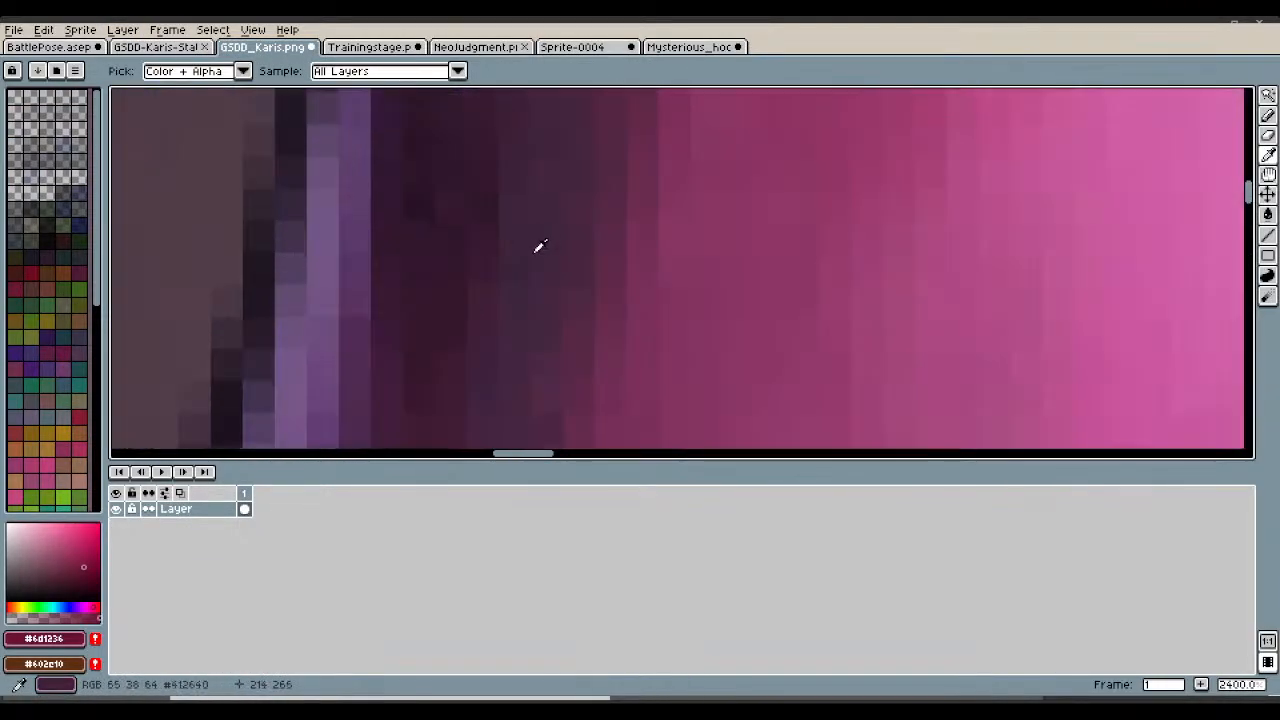
click(649, 290)
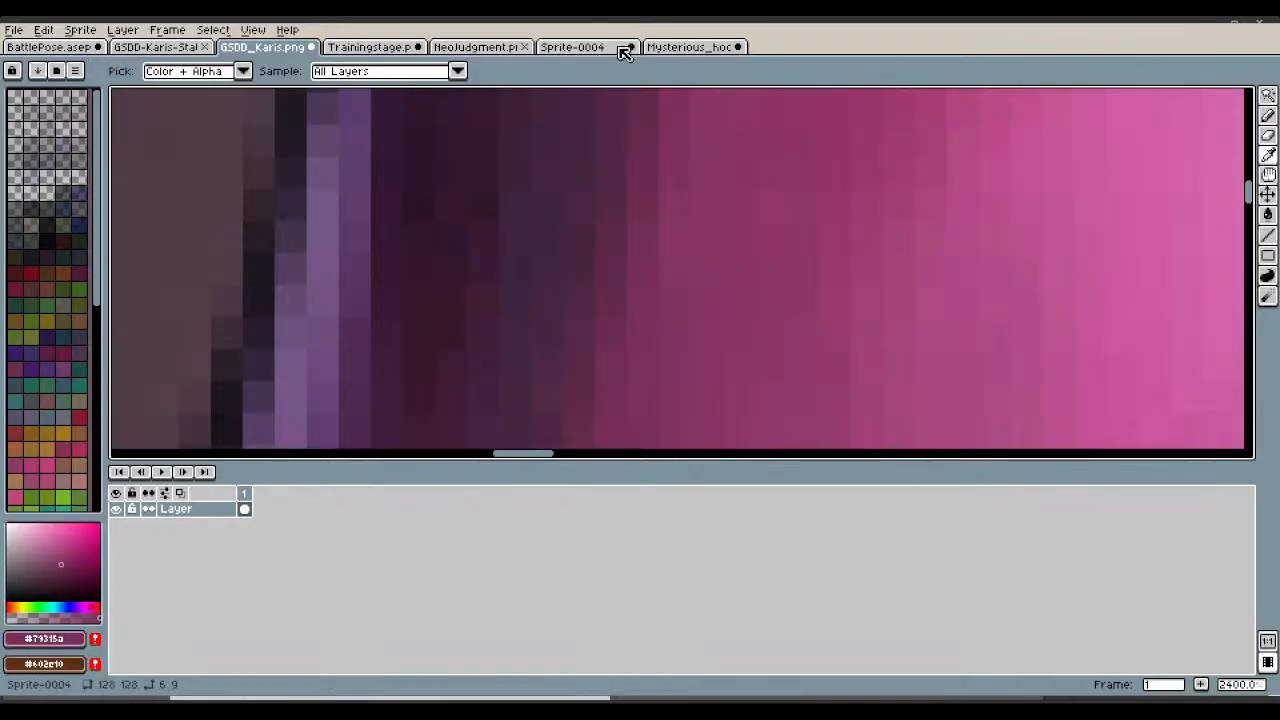
Paint the dark grey pixels above and below the crimson pixel on the toe's front edge in Sprite-0004 with #79315A using the Pencil.
click(586, 47)
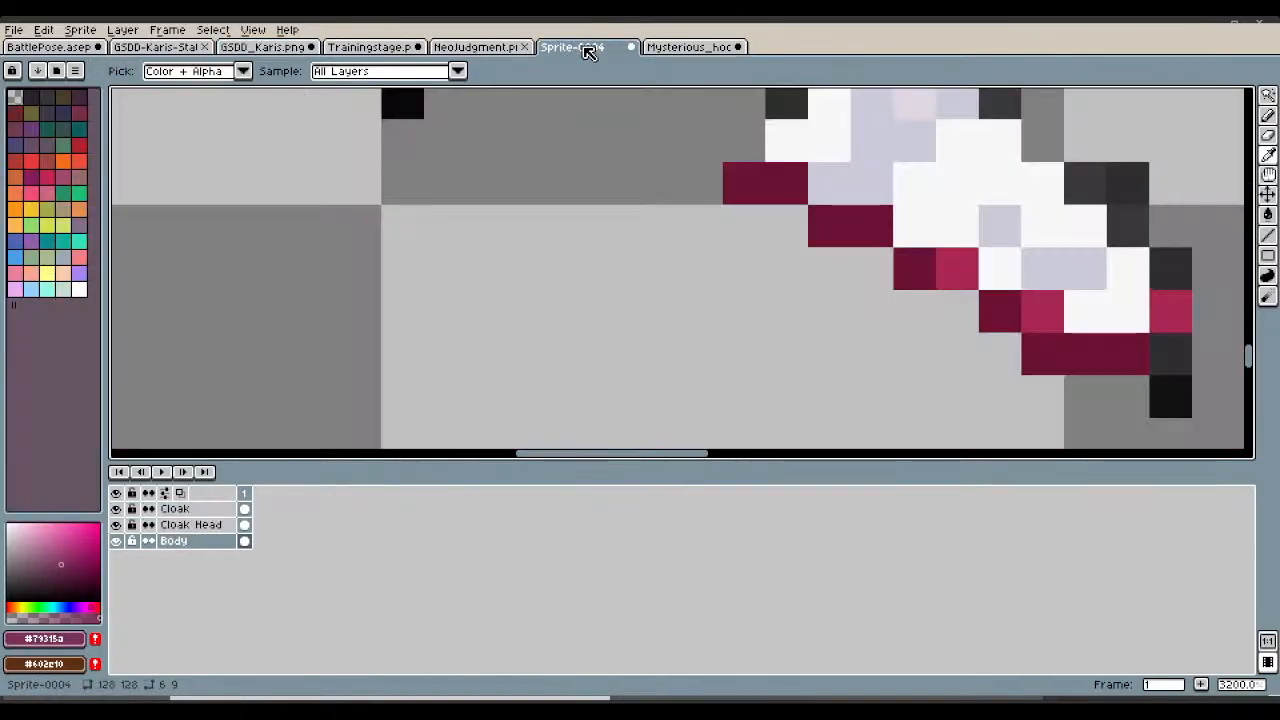
click(1268, 115)
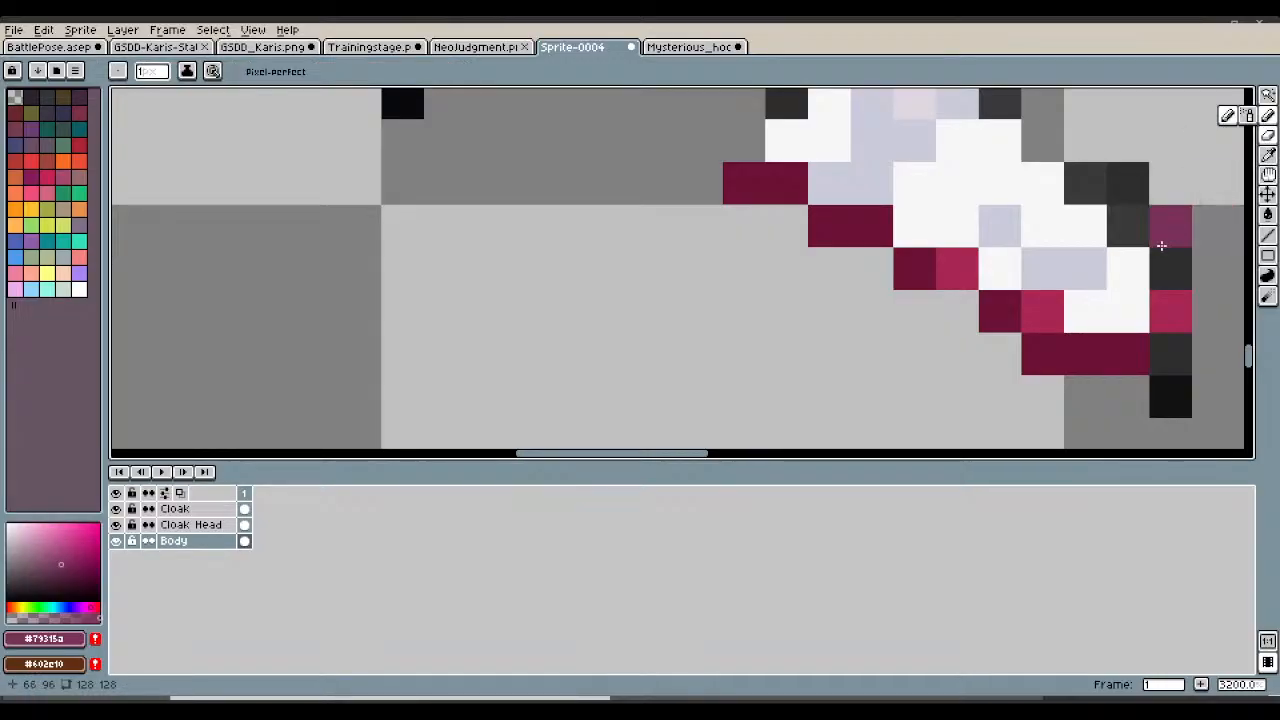
scroll(1176, 318, down, 10)
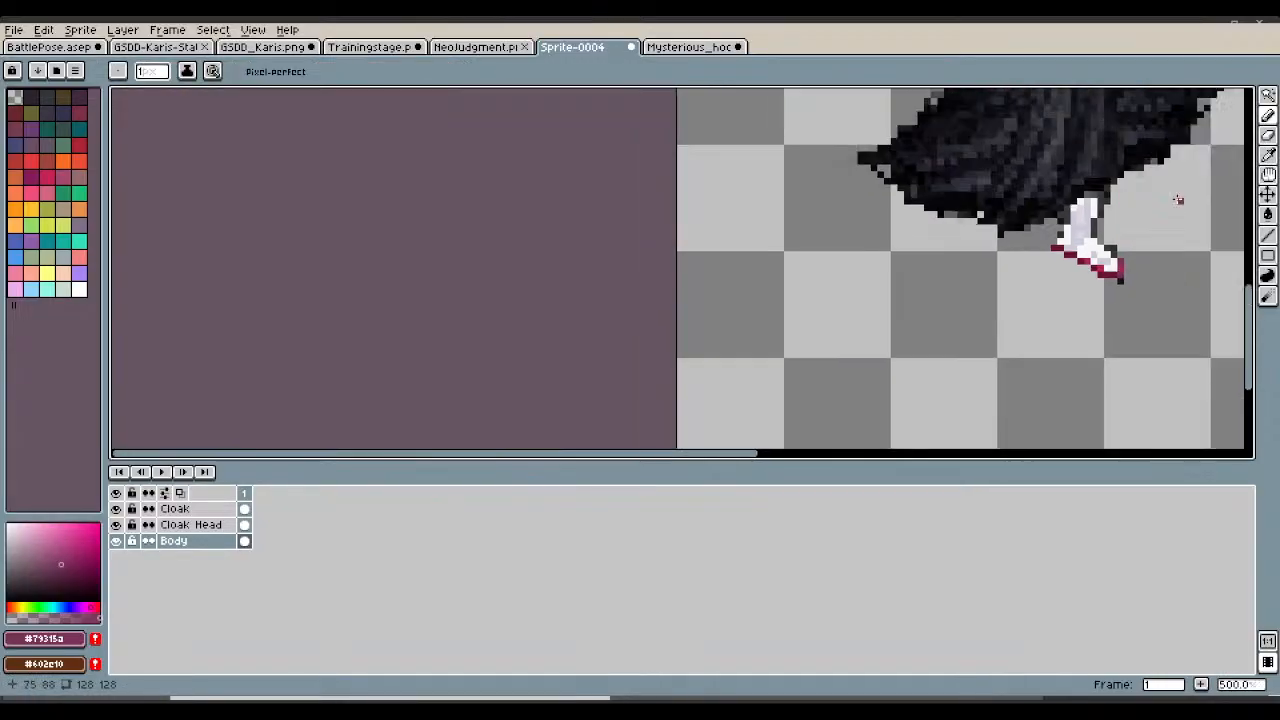
scroll(1023, 274, up, 6)
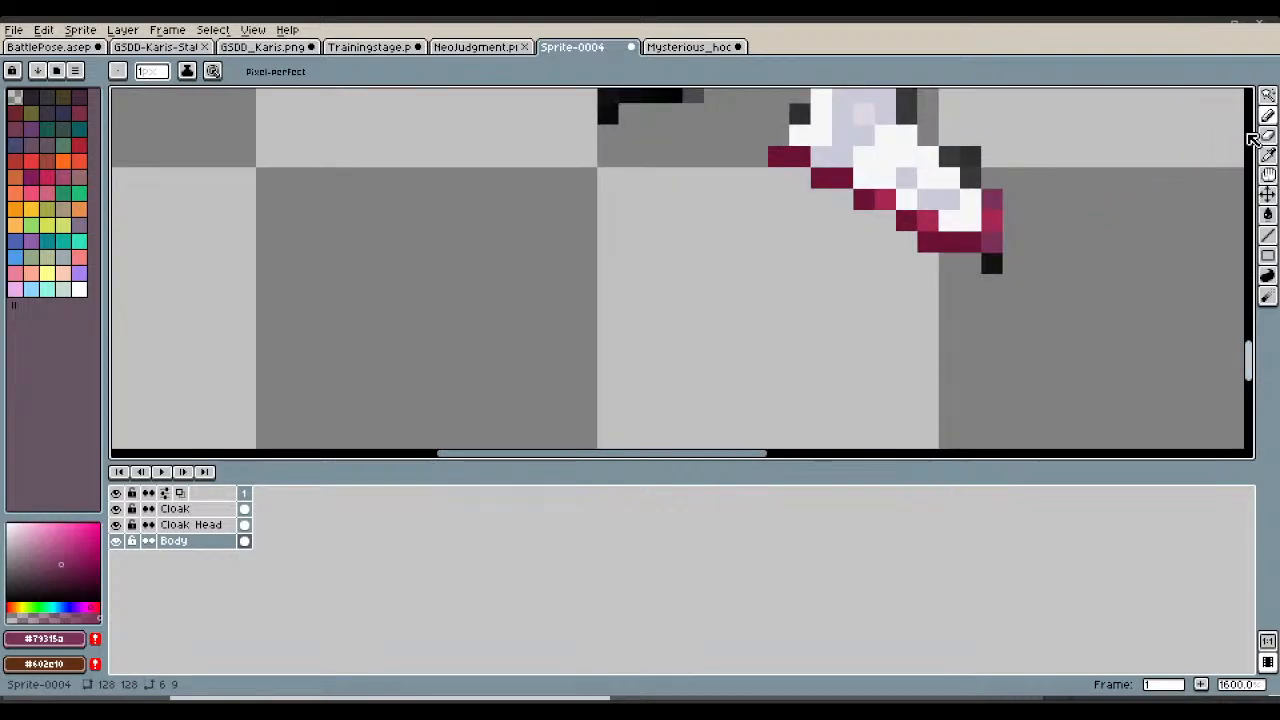
Erase the leftover black pixel below the toe tip and the outermost crimson pixel at the heel with the Eraser.
click(1267, 115)
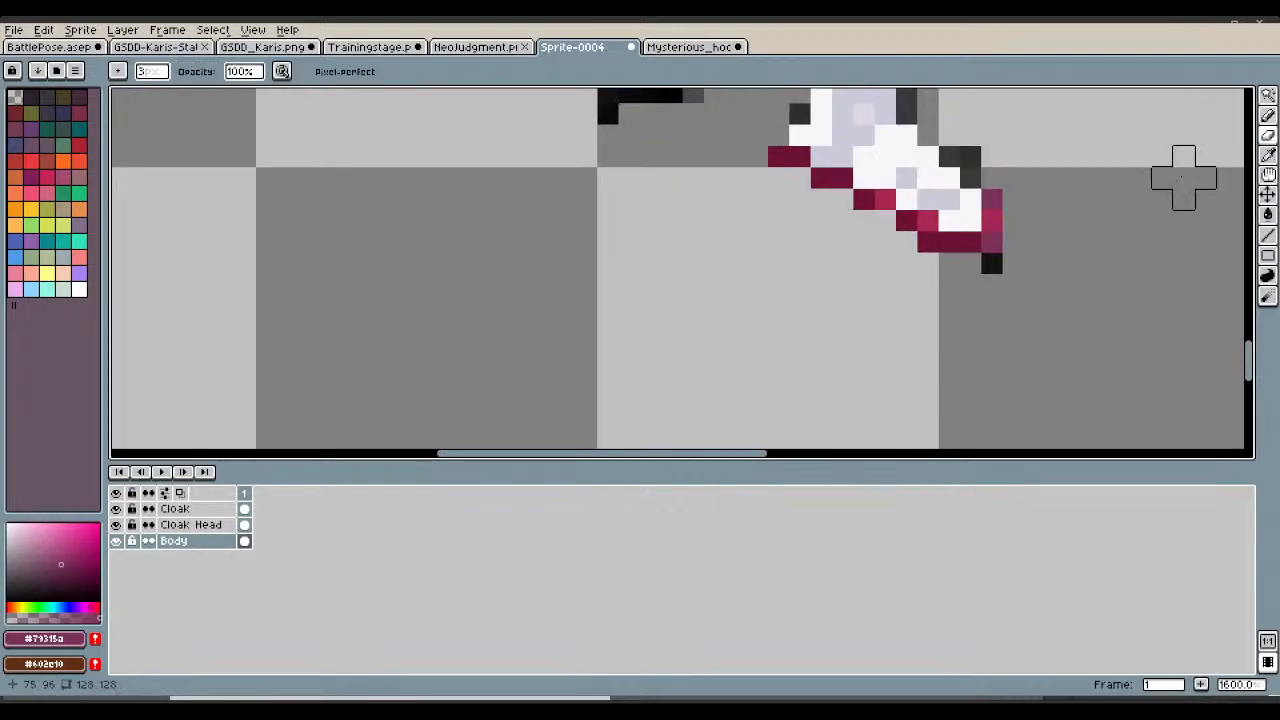
scroll(989, 285, down, 4)
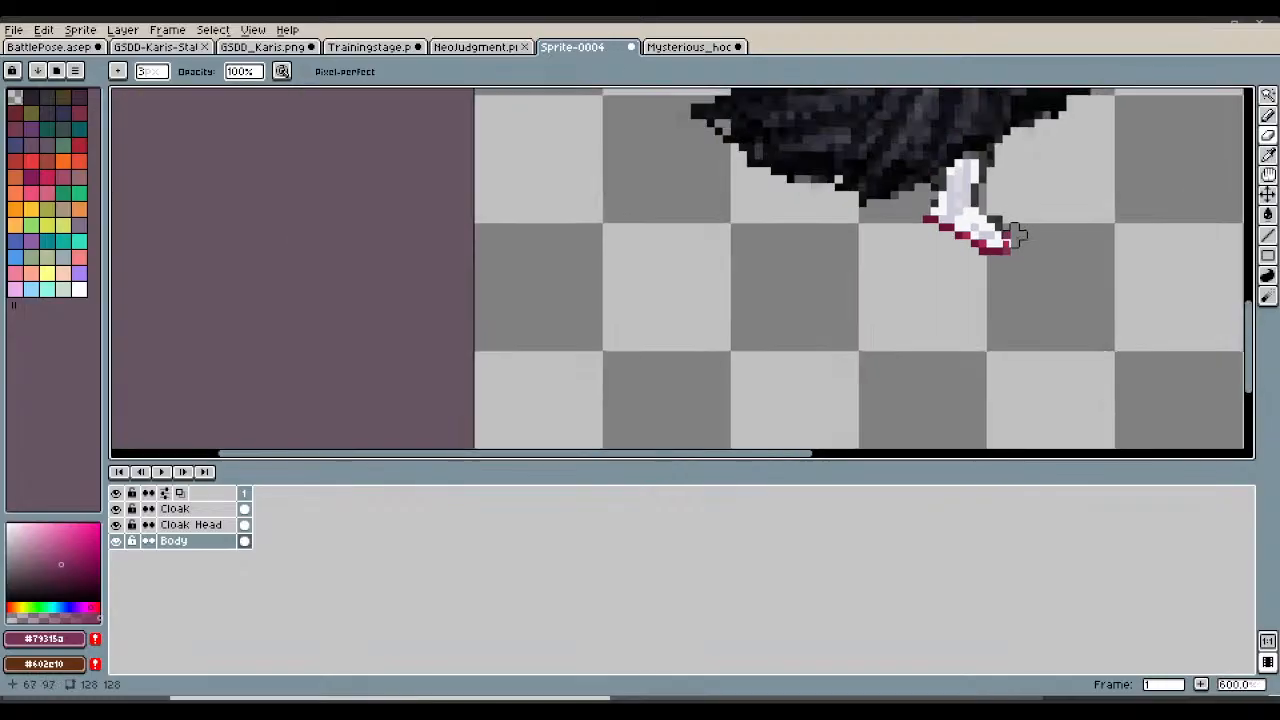
scroll(920, 205, up, 2)
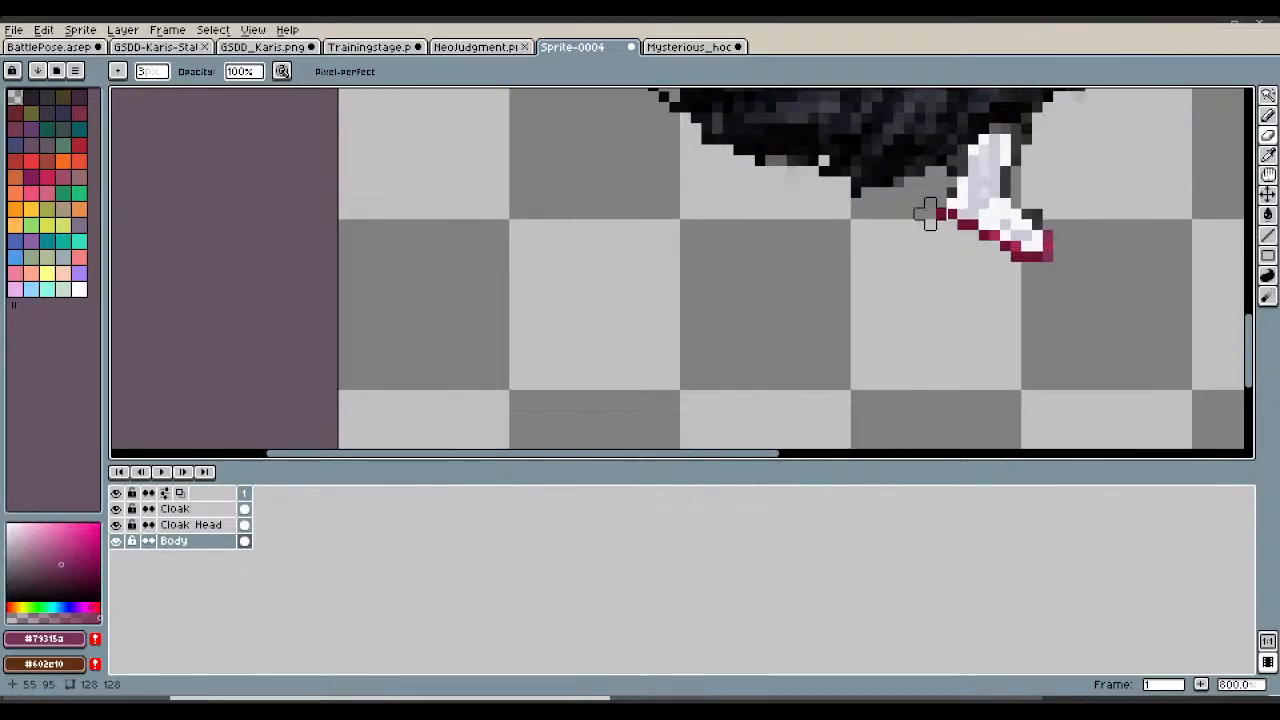
scroll(930, 213, down, 2)
scroll(941, 174, down, 1)
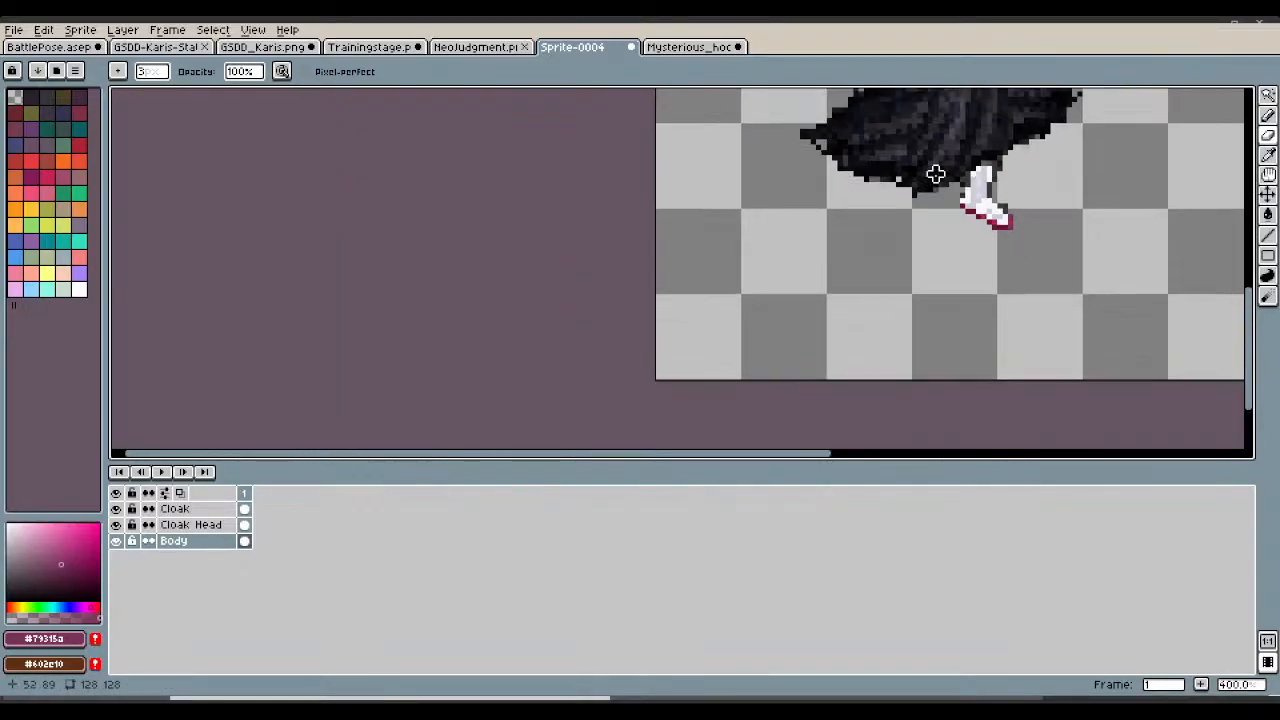
scroll(941, 184, up, 2)
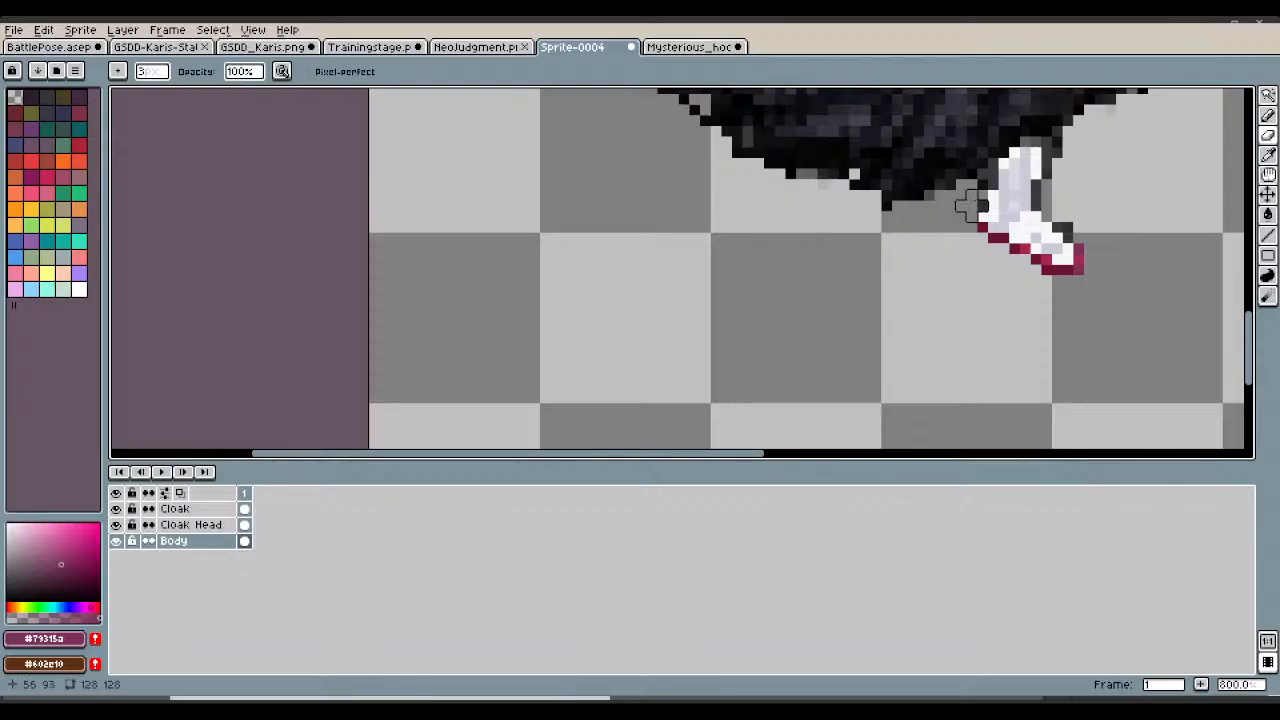
Examine the recoloured boot and the ragged cloak hem around it in Sprite-0004 from overview down to pixel level.
scroll(970, 207, down, 2)
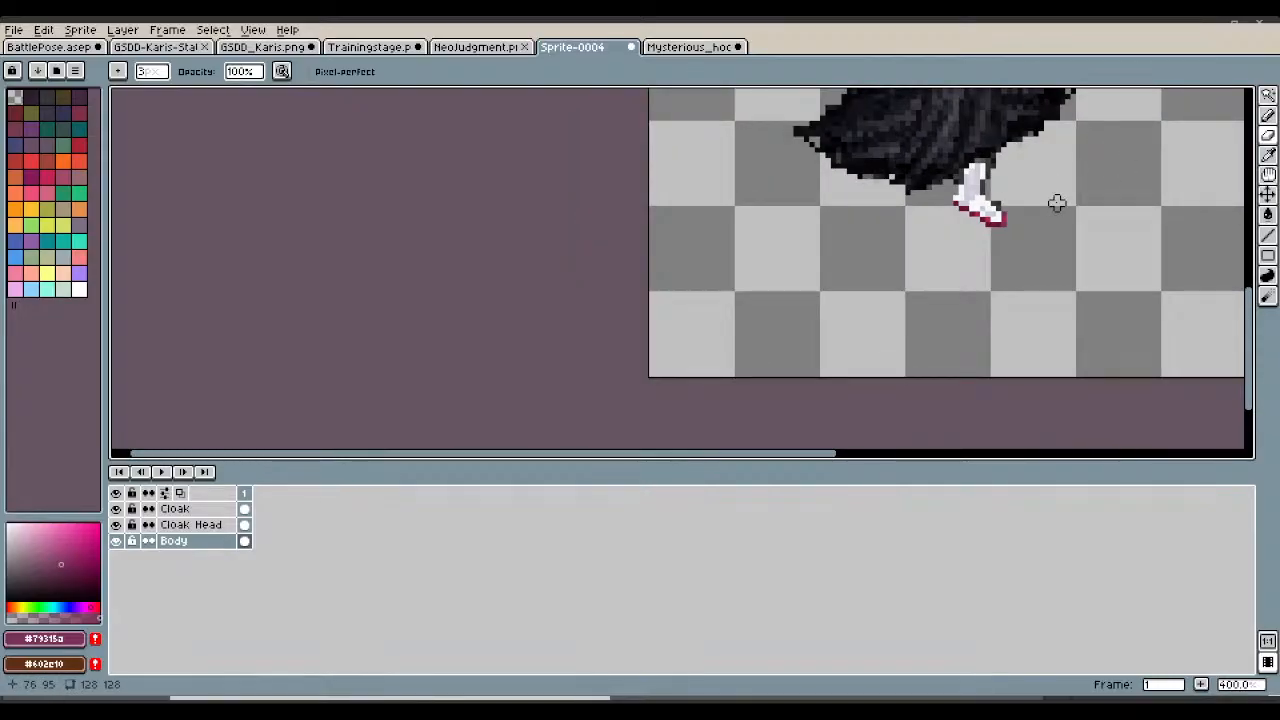
scroll(1056, 202, up, 3)
scroll(1054, 200, down, 2)
scroll(1055, 201, down, 1)
scroll(995, 163, up, 1)
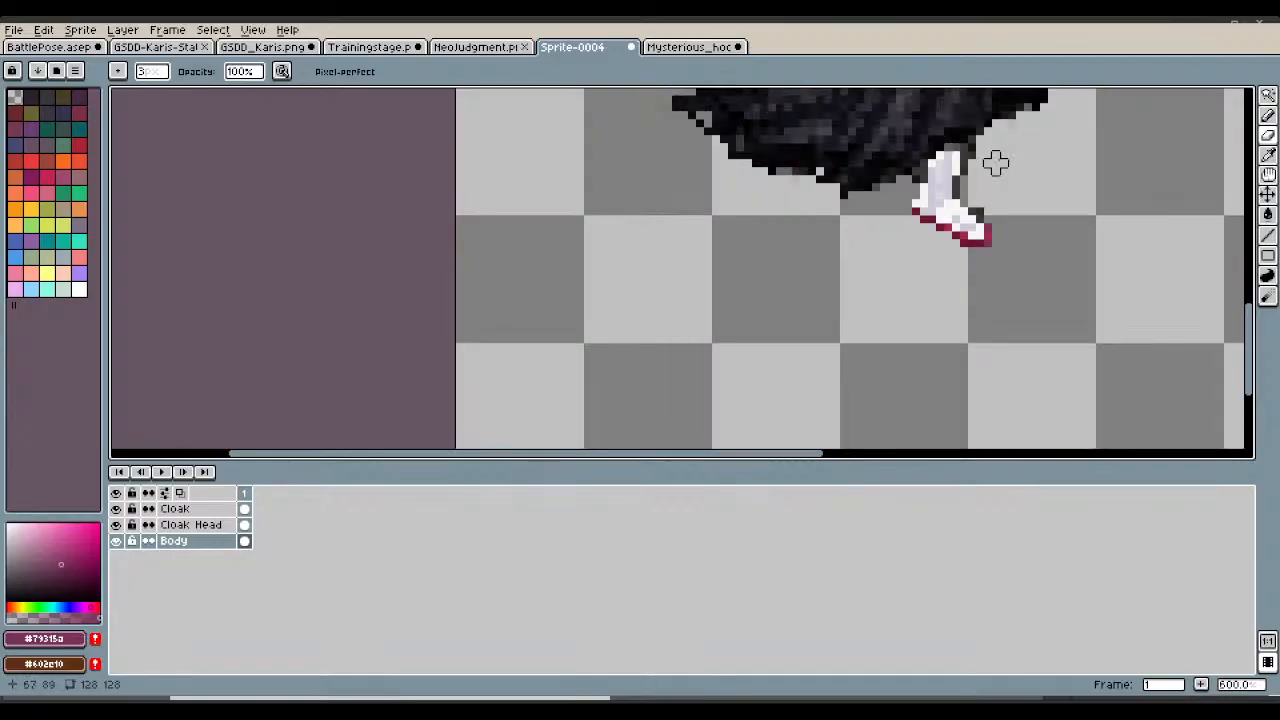
scroll(995, 163, down, 2)
drag(1249, 320, 1243, 282)
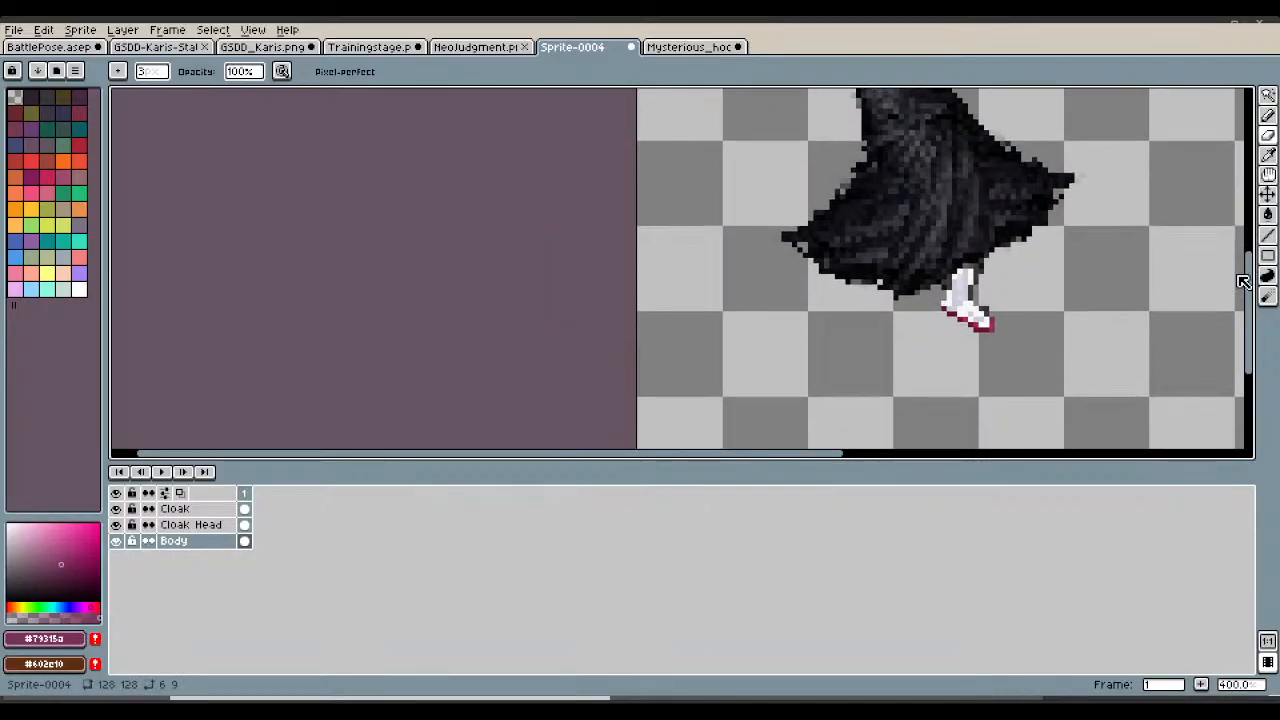
scroll(889, 336, up, 1)
scroll(1012, 256, up, 4)
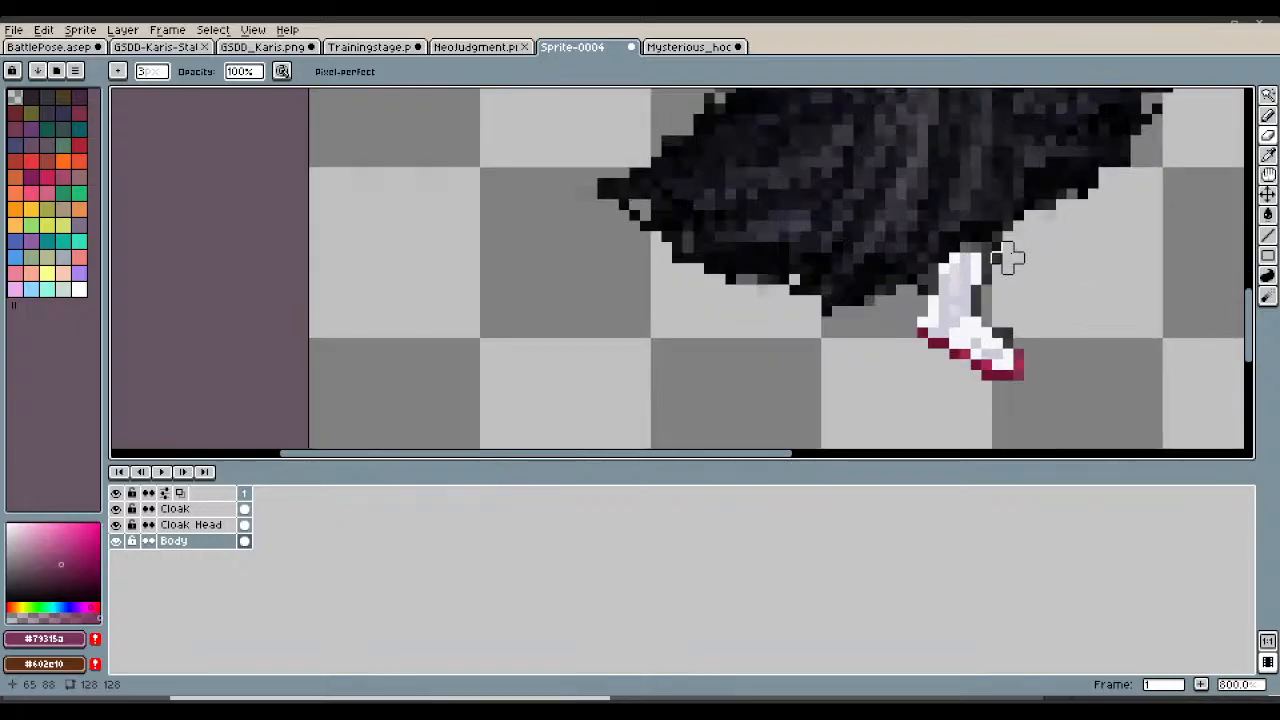
scroll(914, 300, up, 5)
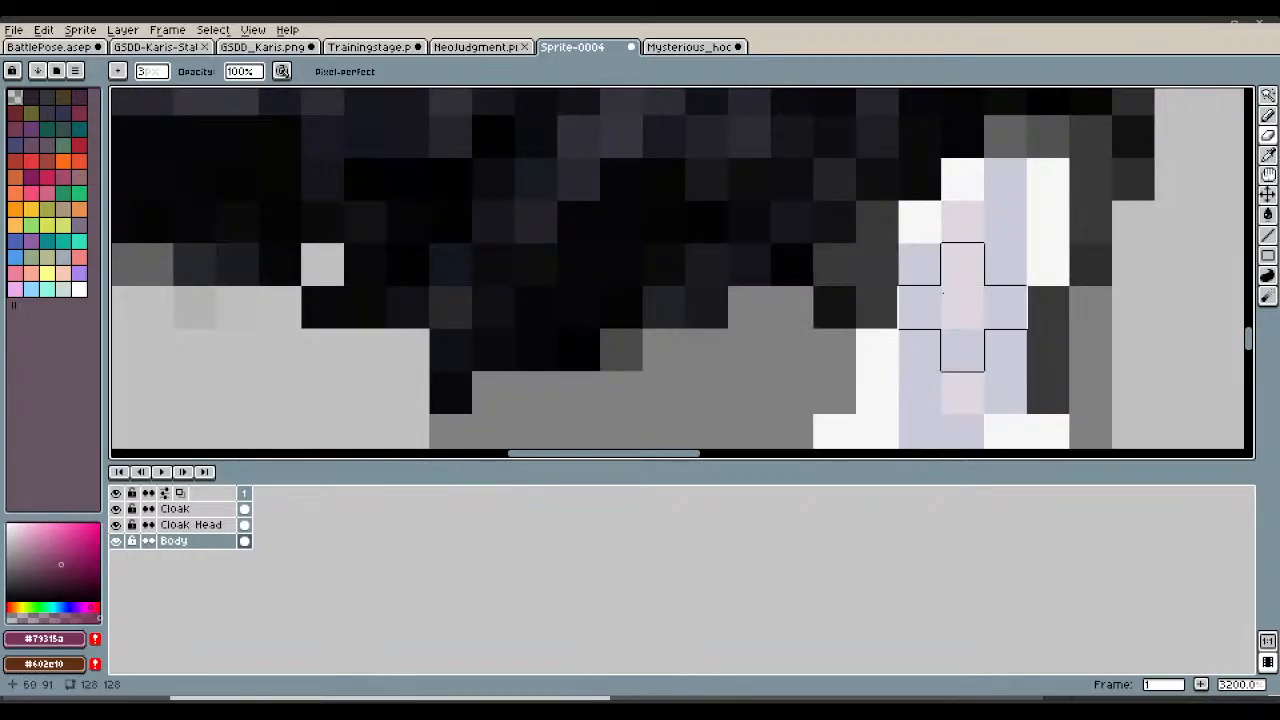
scroll(943, 300, down, 5)
scroll(990, 262, down, 4)
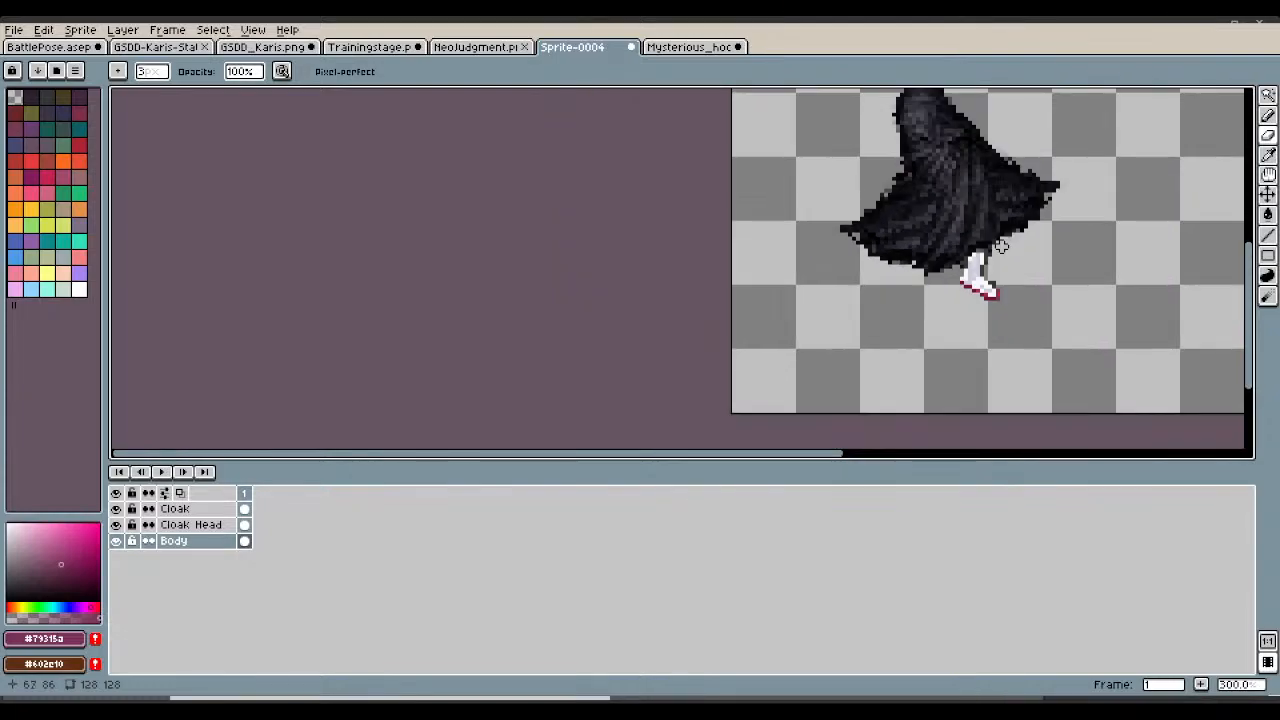
scroll(995, 245, up, 6)
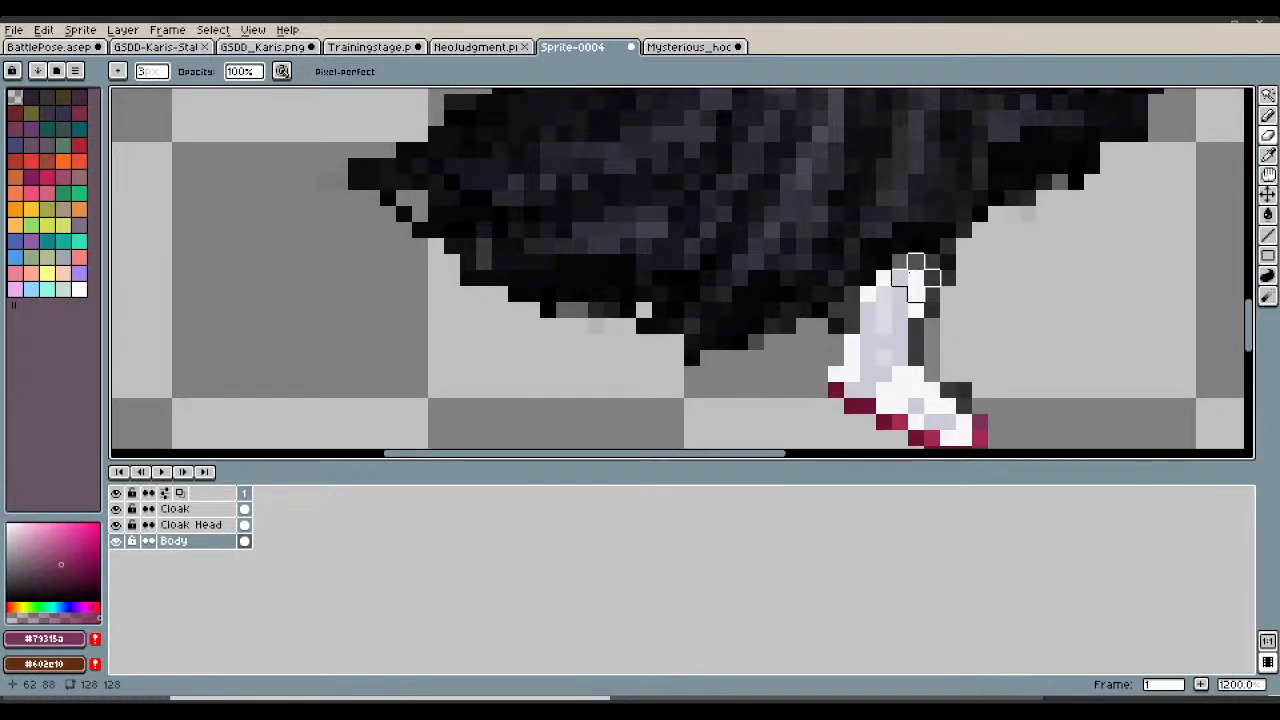
scroll(1084, 218, up, 3)
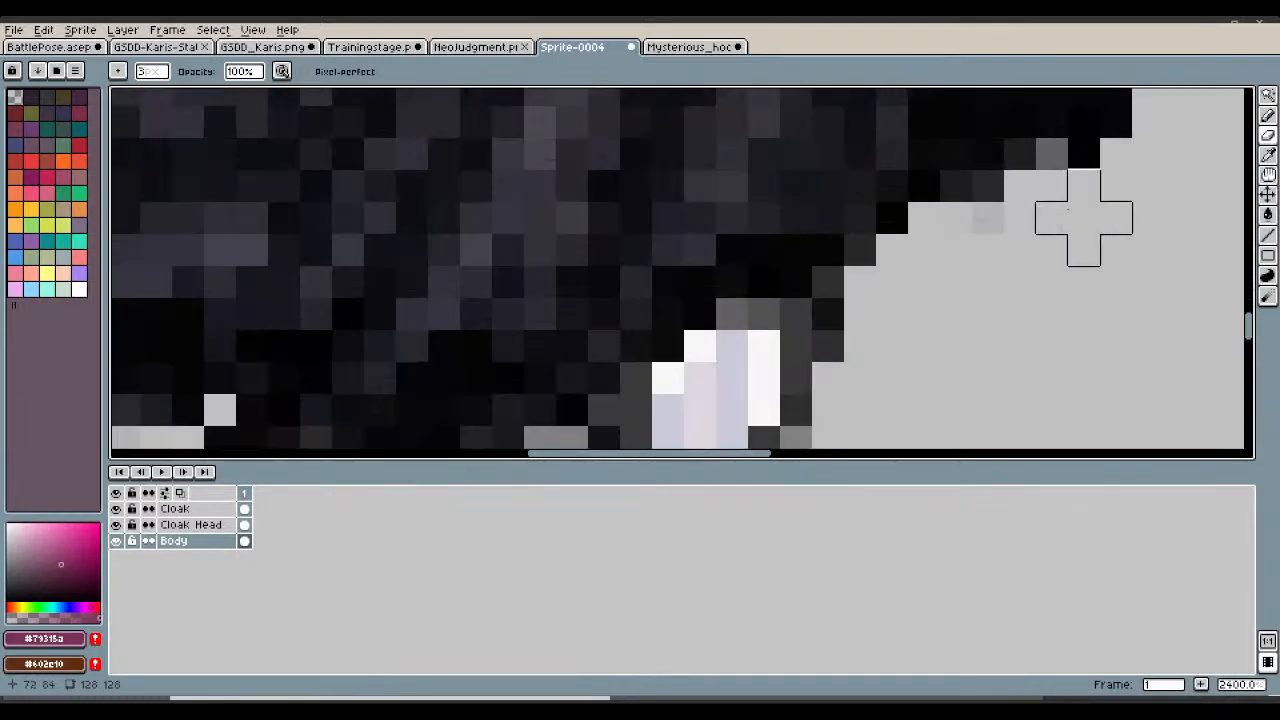
Sample the pale pink from the boot shaft and recolour the grey pixel directly above its lavender column with the Pencil.
click(1267, 155)
click(706, 372)
key(b)
click(838, 280)
key(ctrl+z)
key(ctrl+z)
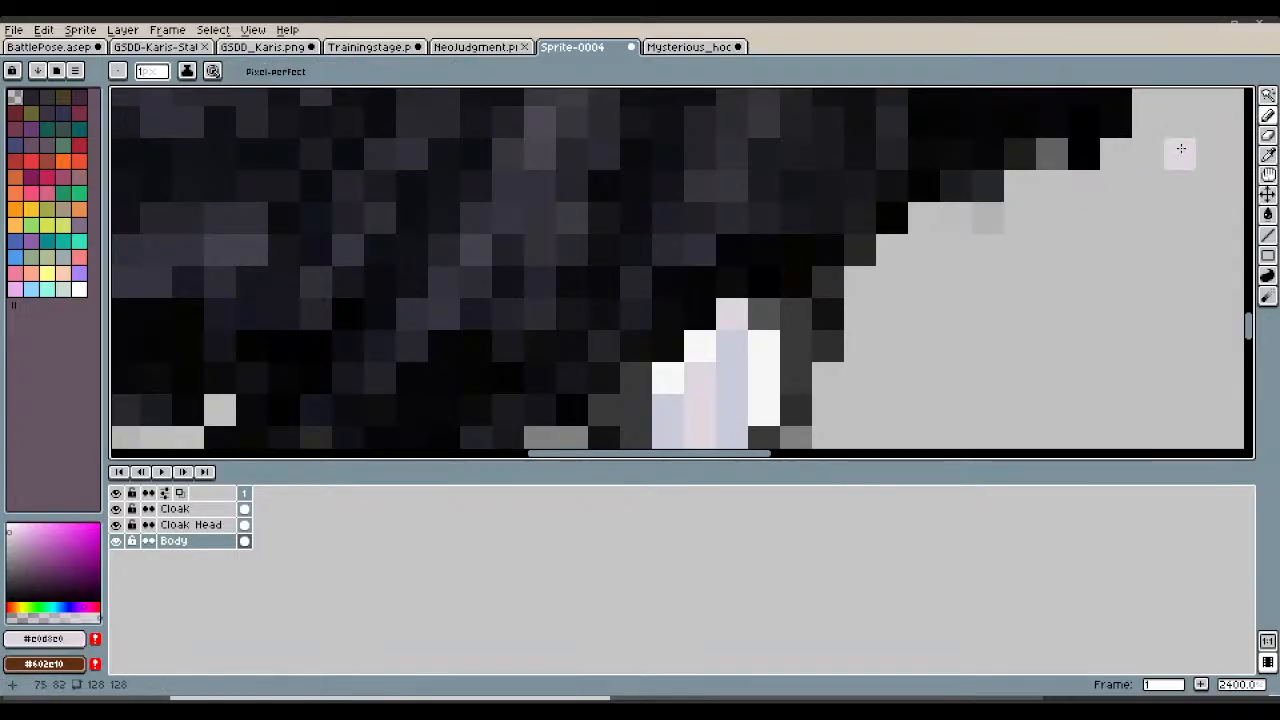
Sample the white #F7F7F7 from the boot shaft's upper edge as the foreground colour.
click(1267, 155)
click(774, 335)
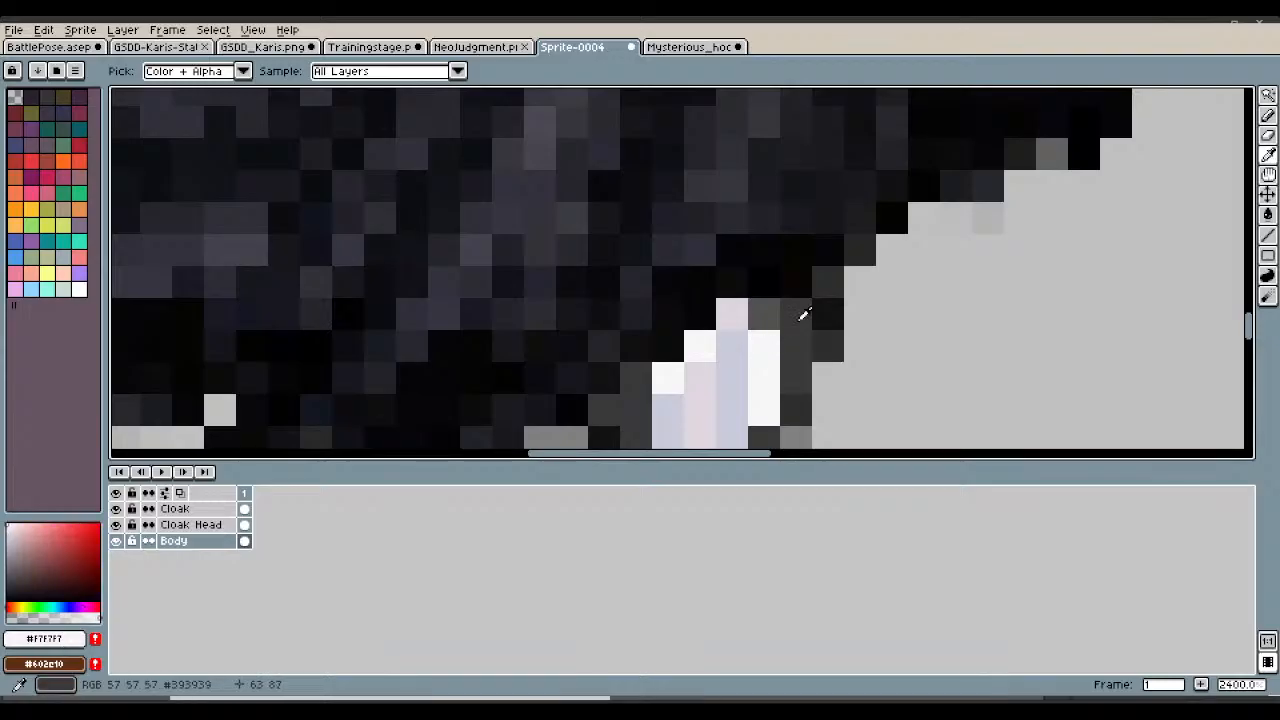
click(1267, 121)
click(770, 312)
scroll(766, 313, down, 2)
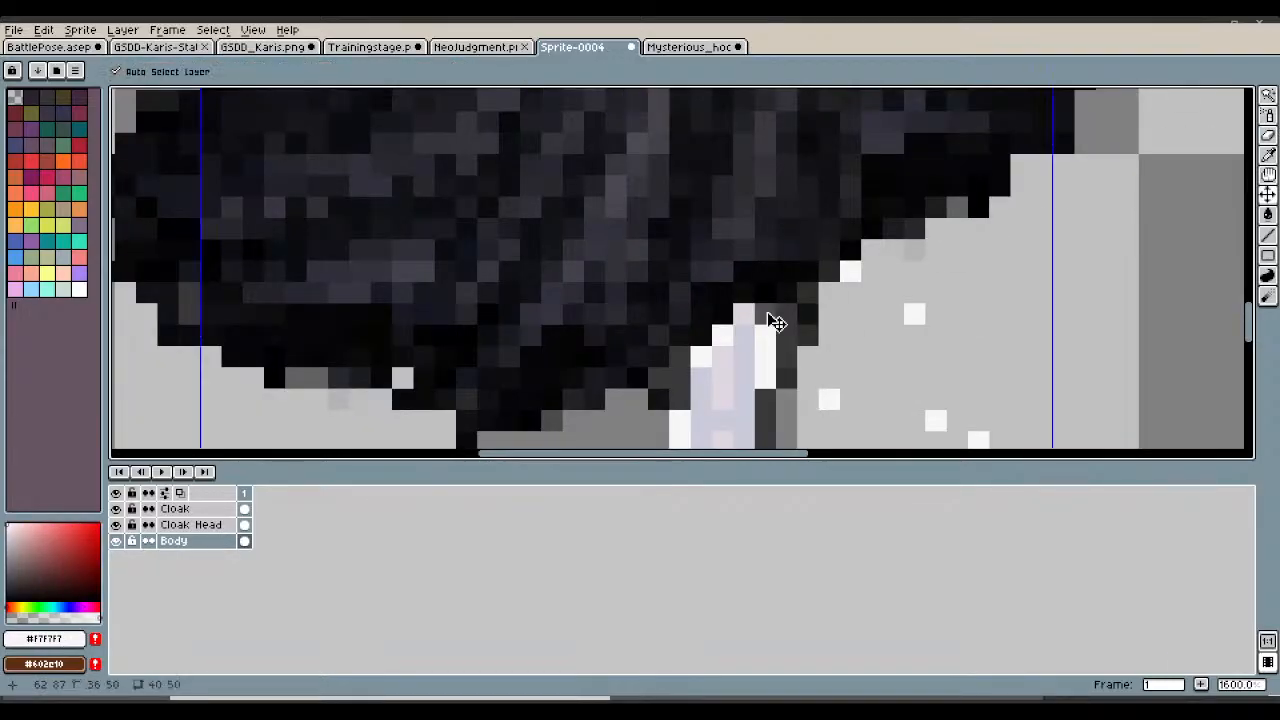
key(ctrl+z)
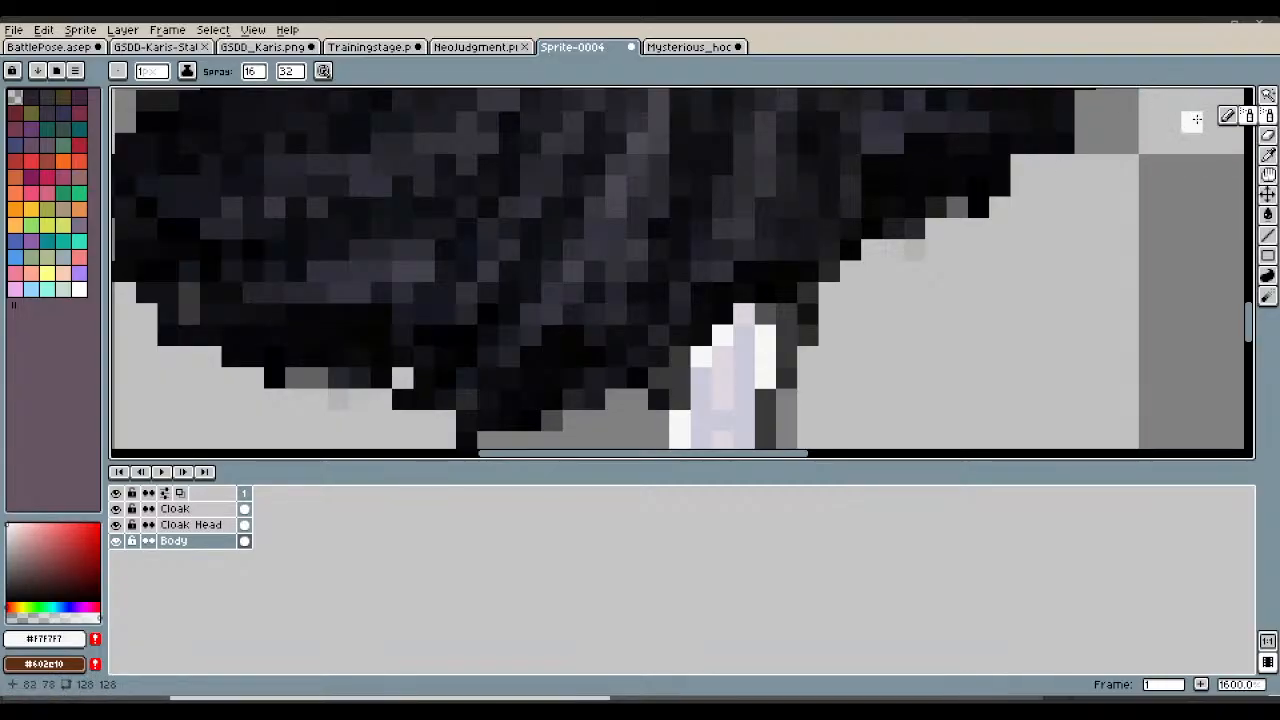
Paint the dark grey pixel above the boot shaft's white column with #F7F7F7 using the one-pixel Pencil.
drag(1267, 115, 1232, 115)
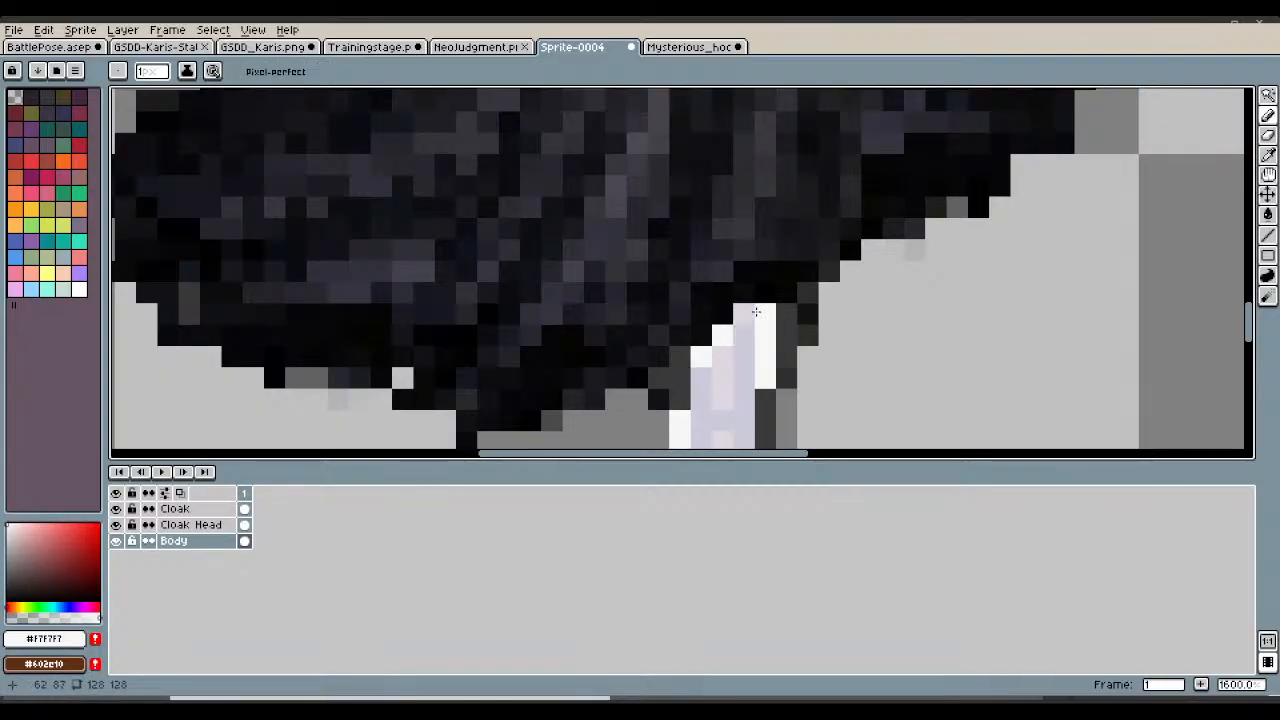
scroll(654, 374, down, 4)
scroll(654, 374, down, 1)
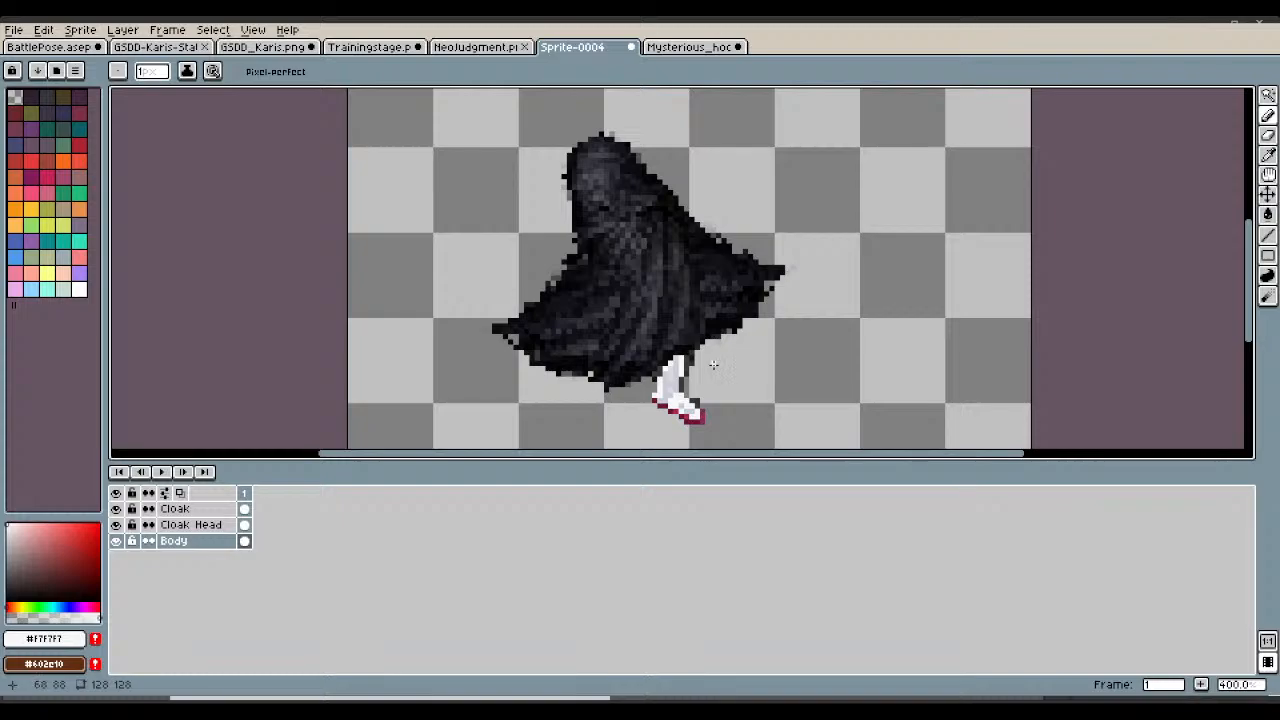
Sample the boot shaft's pale pink again and paint one dark pixel beside its upper white edge, under the cloak hem, with the Pencil.
scroll(688, 372, up, 3)
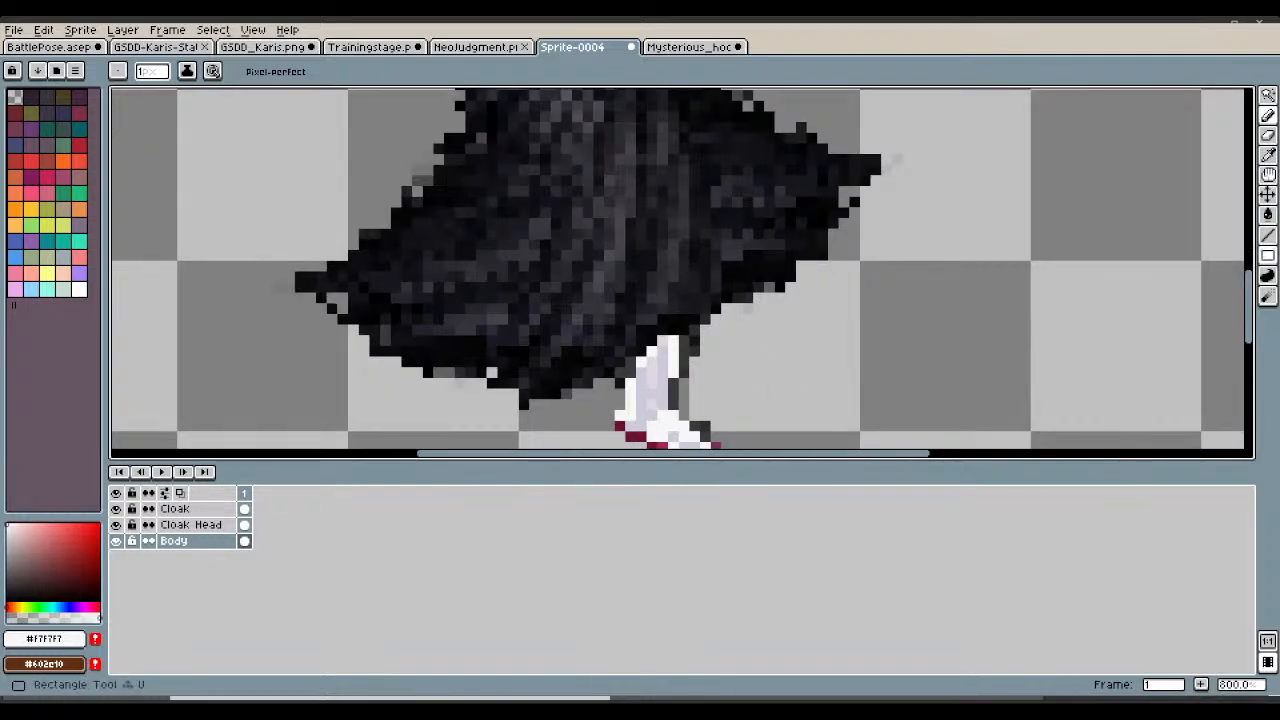
click(1268, 164)
scroll(651, 371, up, 5)
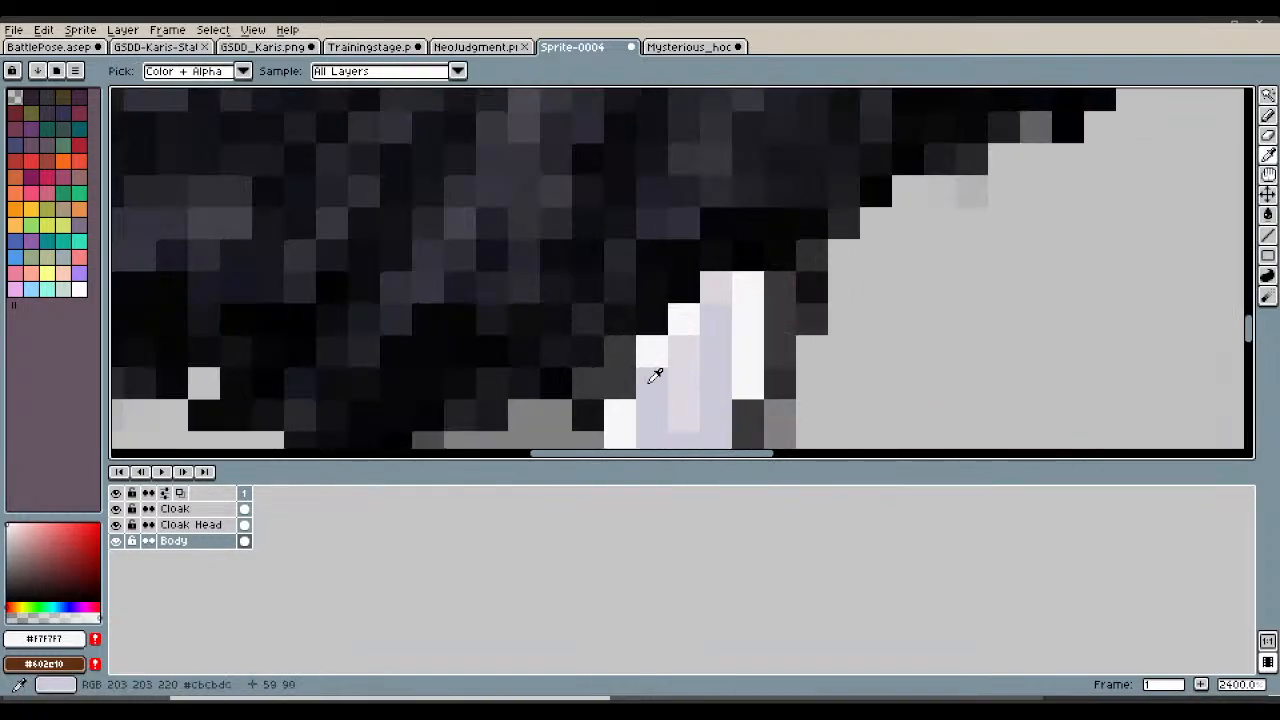
click(691, 362)
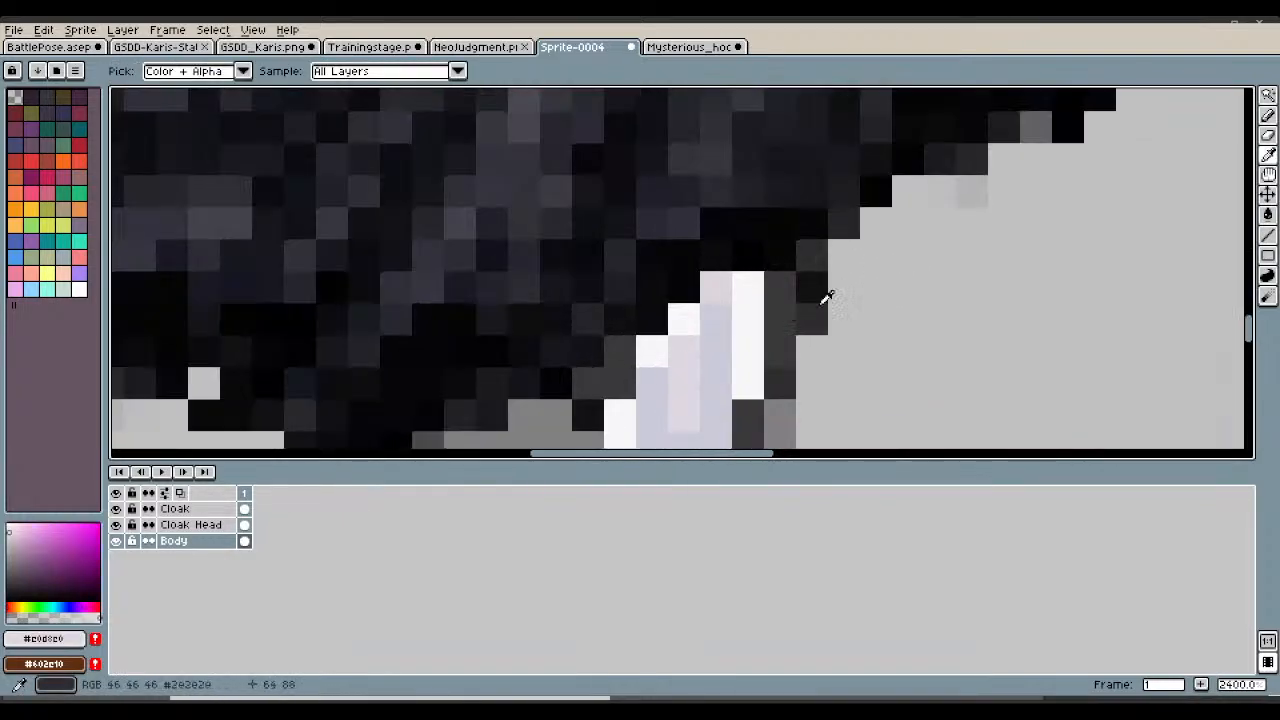
click(1268, 115)
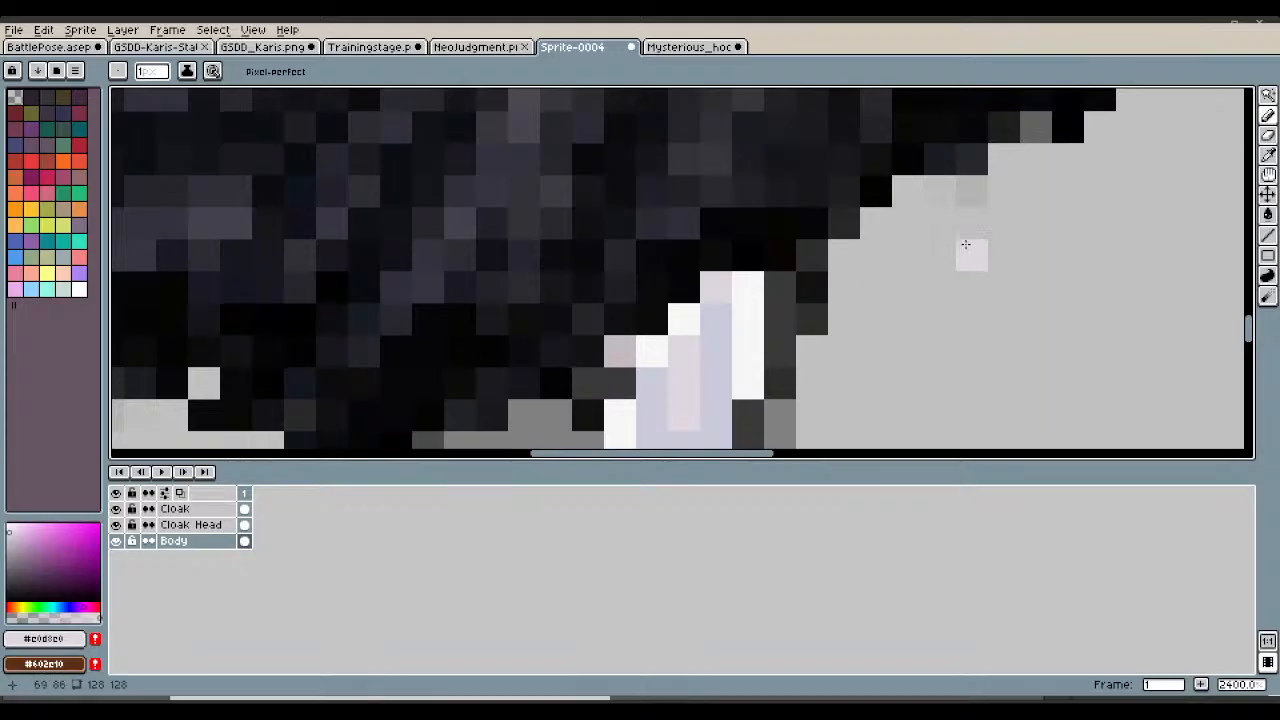
click(1267, 160)
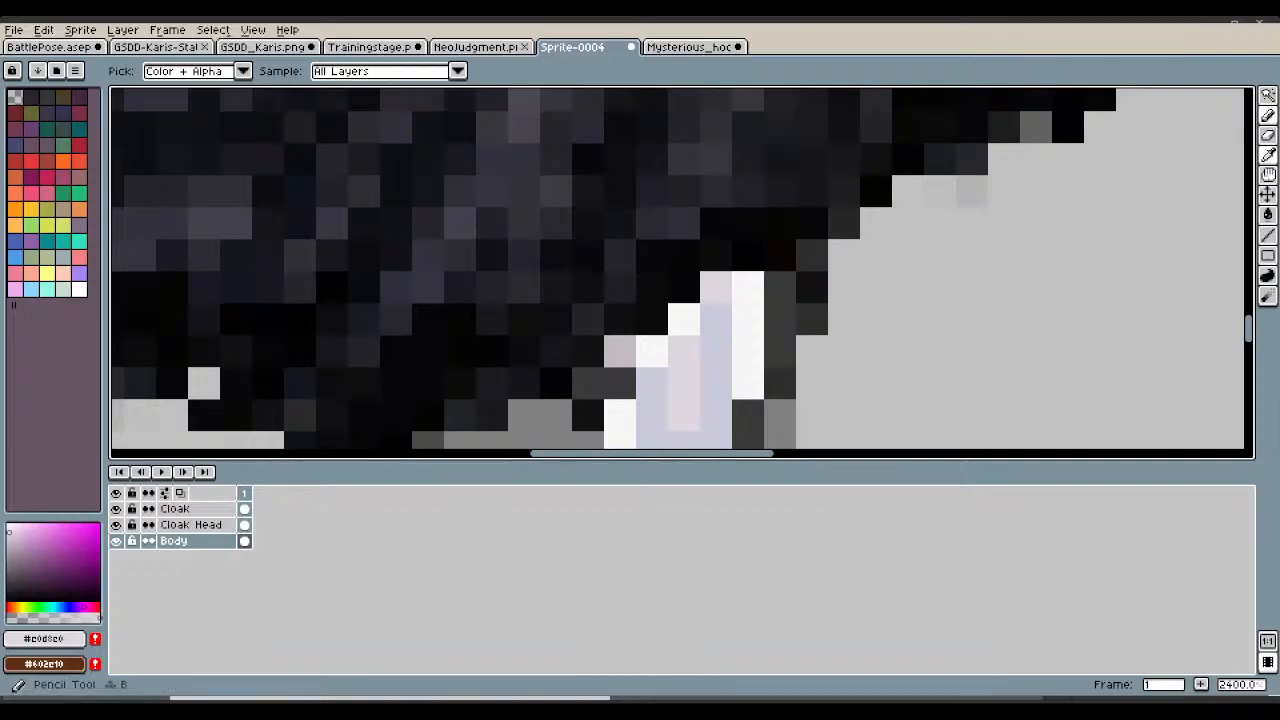
click(1267, 115)
click(618, 382)
scroll(630, 378, down, 7)
scroll(763, 333, down, 2)
scroll(750, 350, up, 4)
key(ctrl+z)
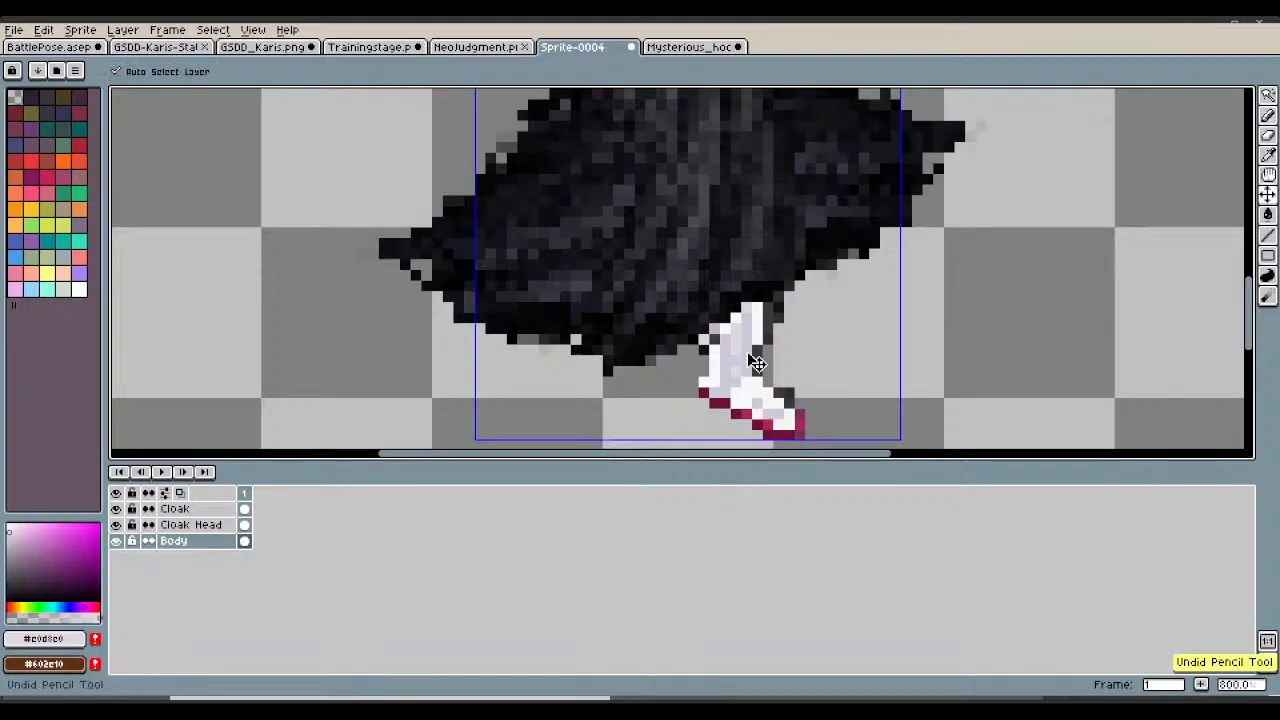
Save the finished sprite as Damaged.png in the Antagonist\Unknown folder.
scroll(750, 357, down, 1)
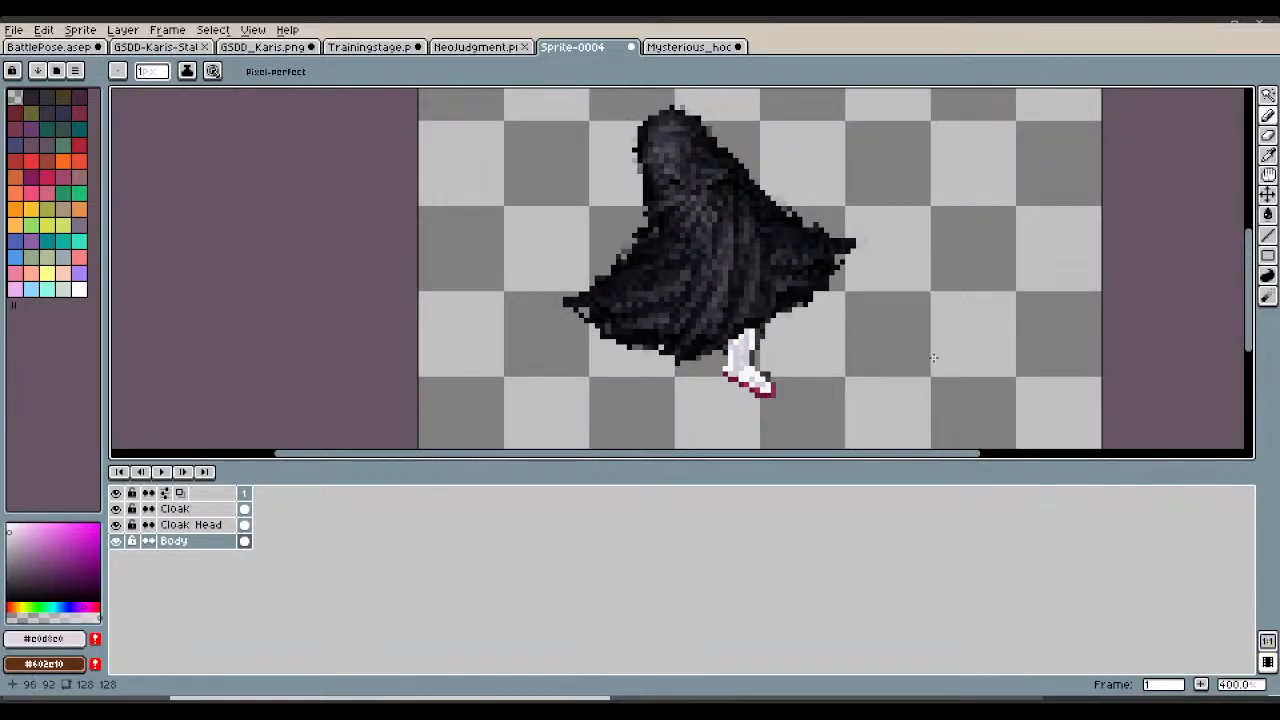
scroll(836, 335, down, 1)
scroll(827, 335, up, 2)
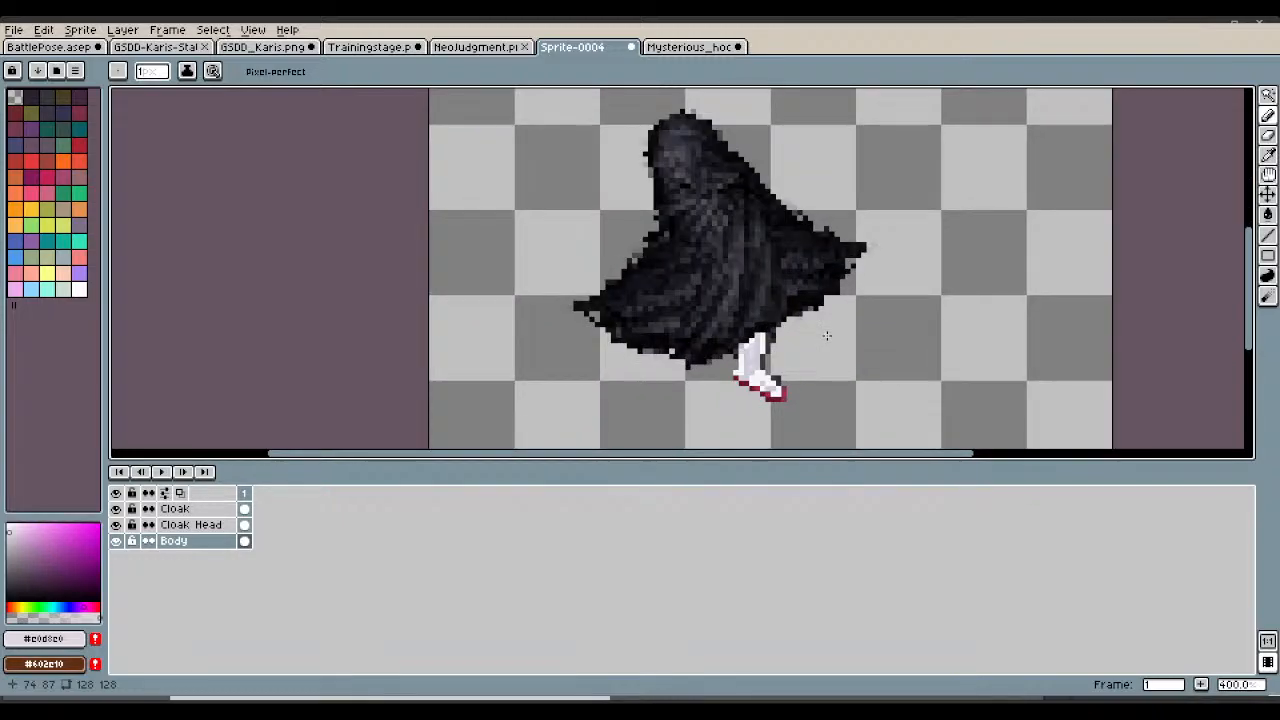
click(14, 30)
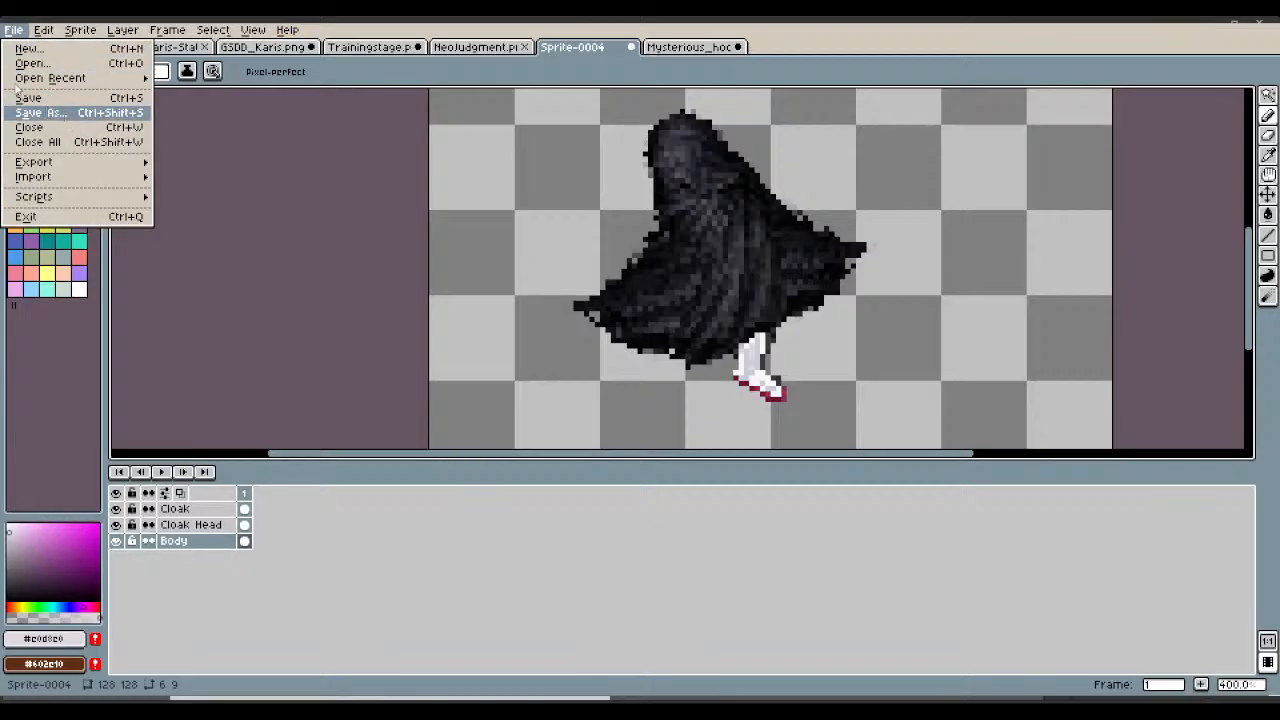
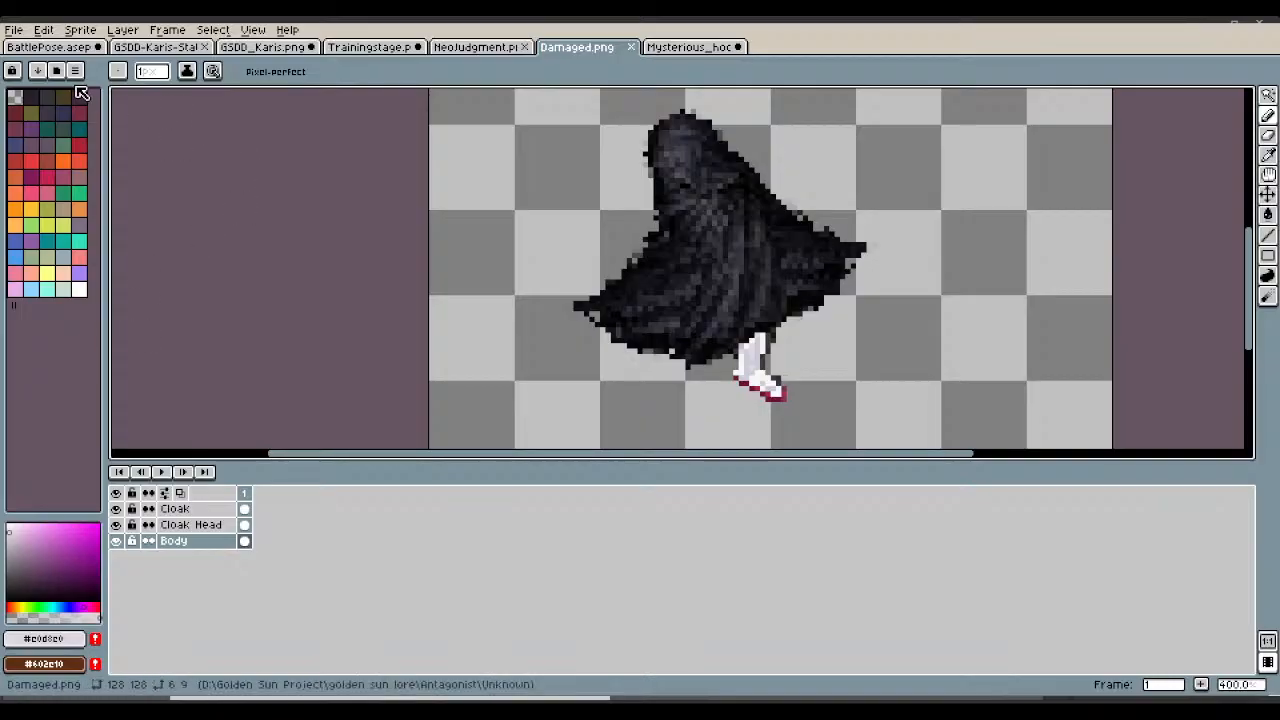
Save the sprite under the new name UnknownDamaged.png in the same folder and close it.
click(15, 30)
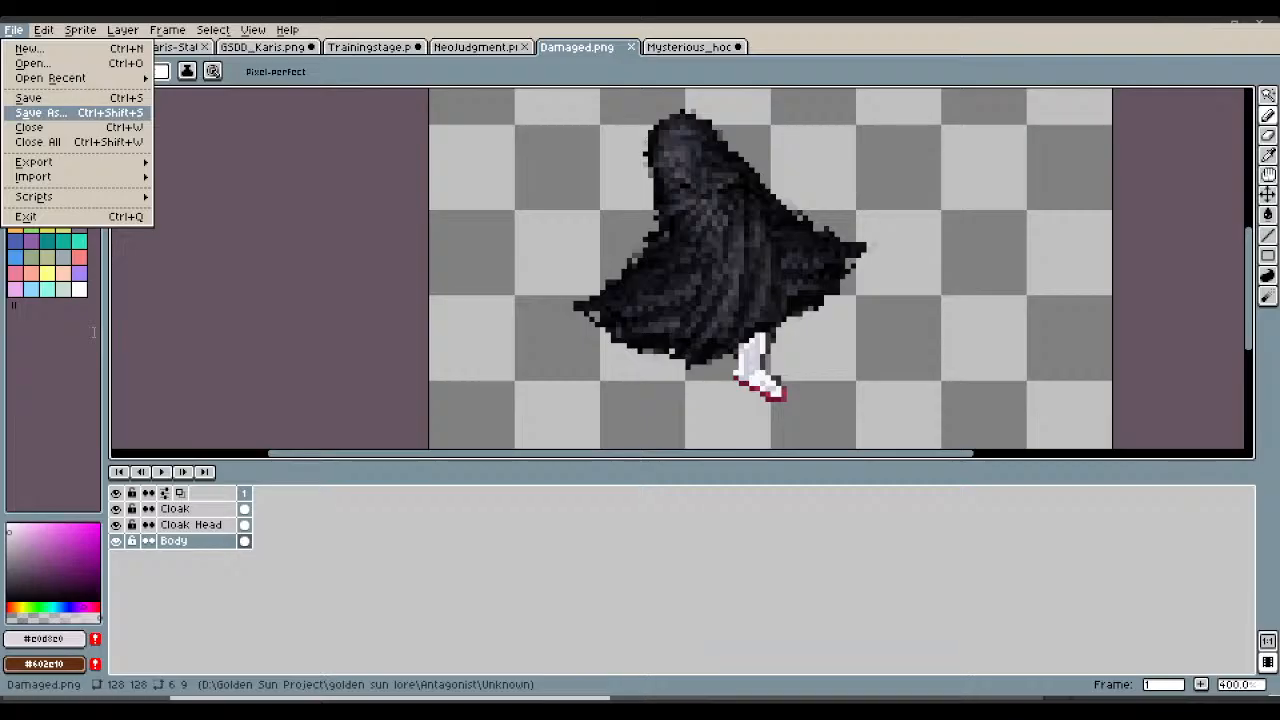
key(Return)
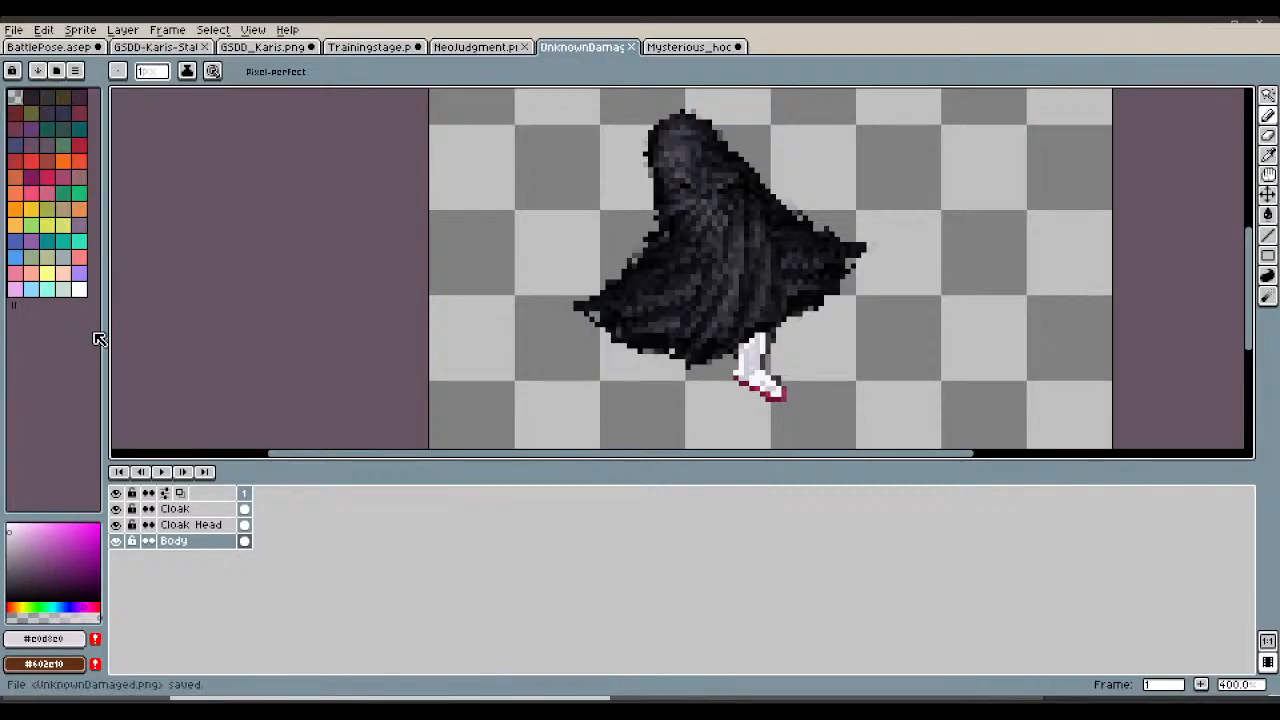
click(631, 47)
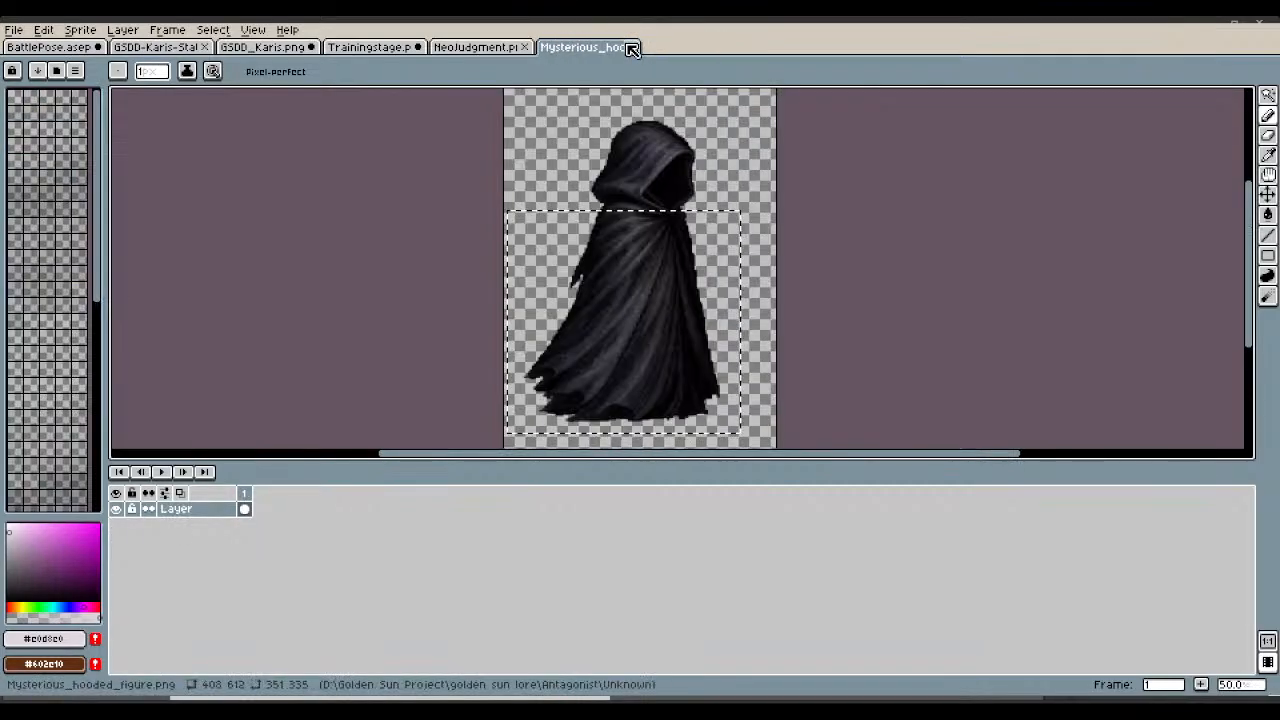
Add a new layer above the existing one in the training stage image.
click(398, 49)
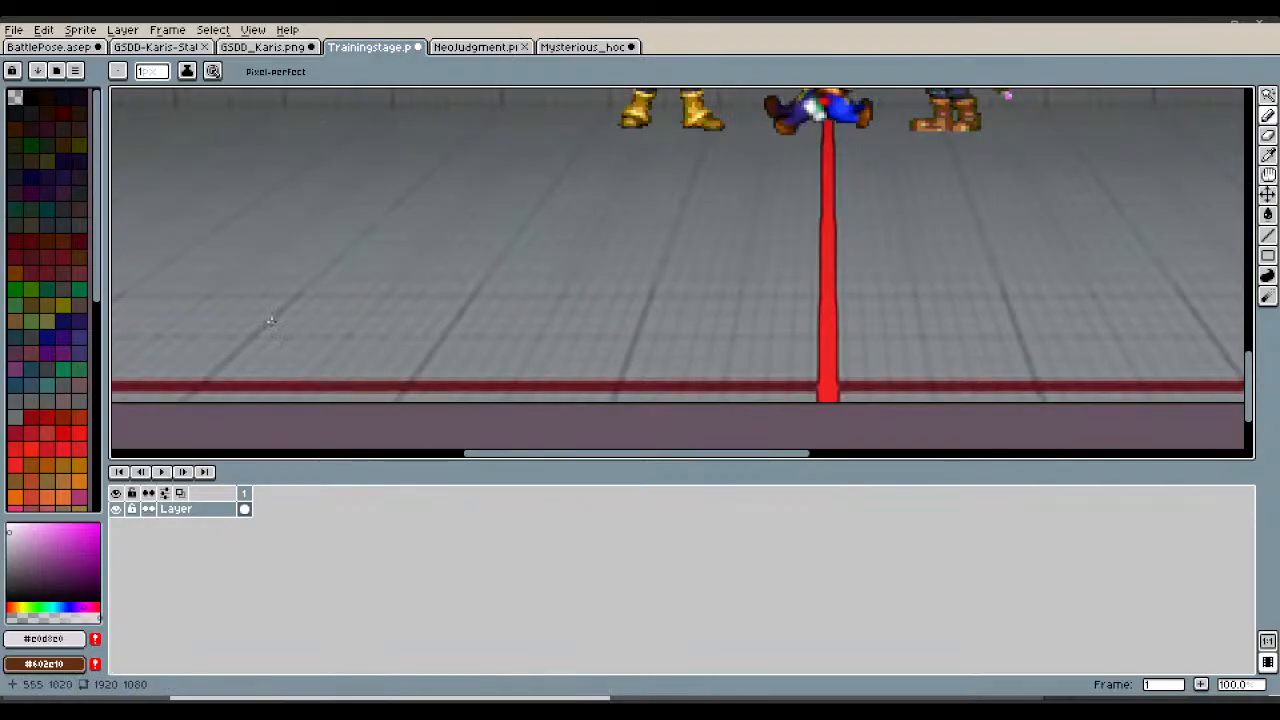
right_click(186, 512)
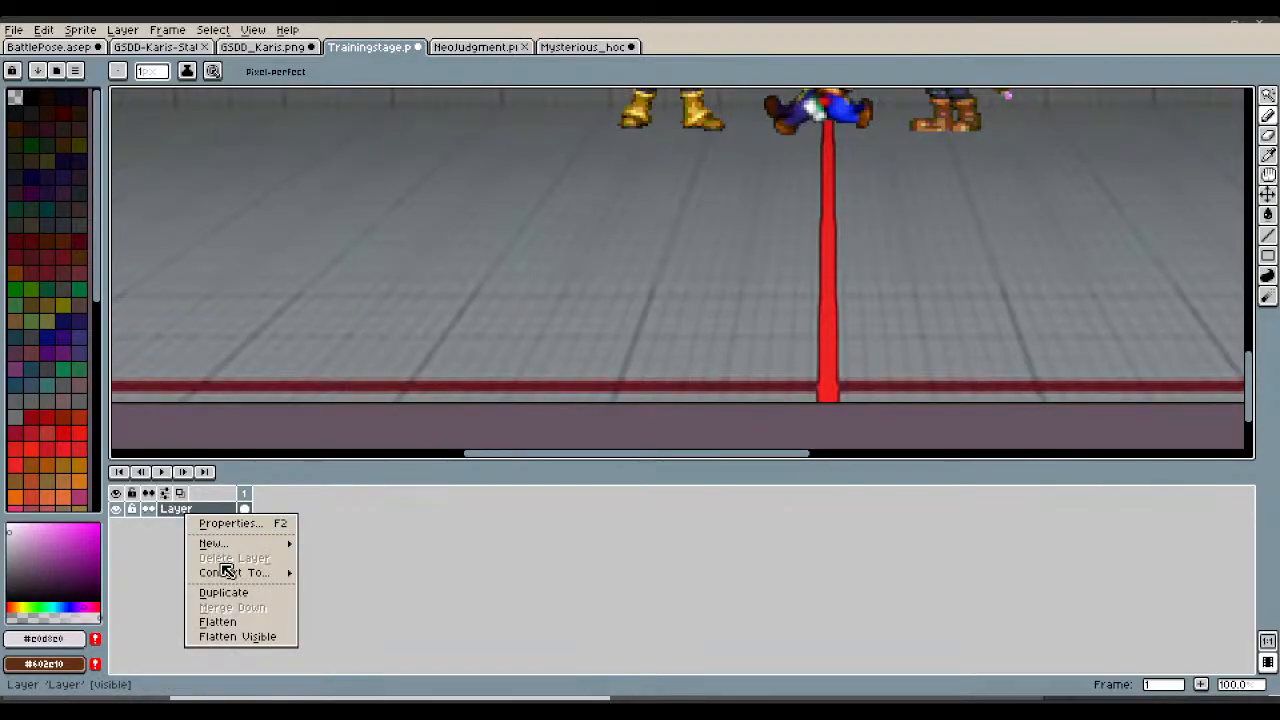
mouse_move(271, 543)
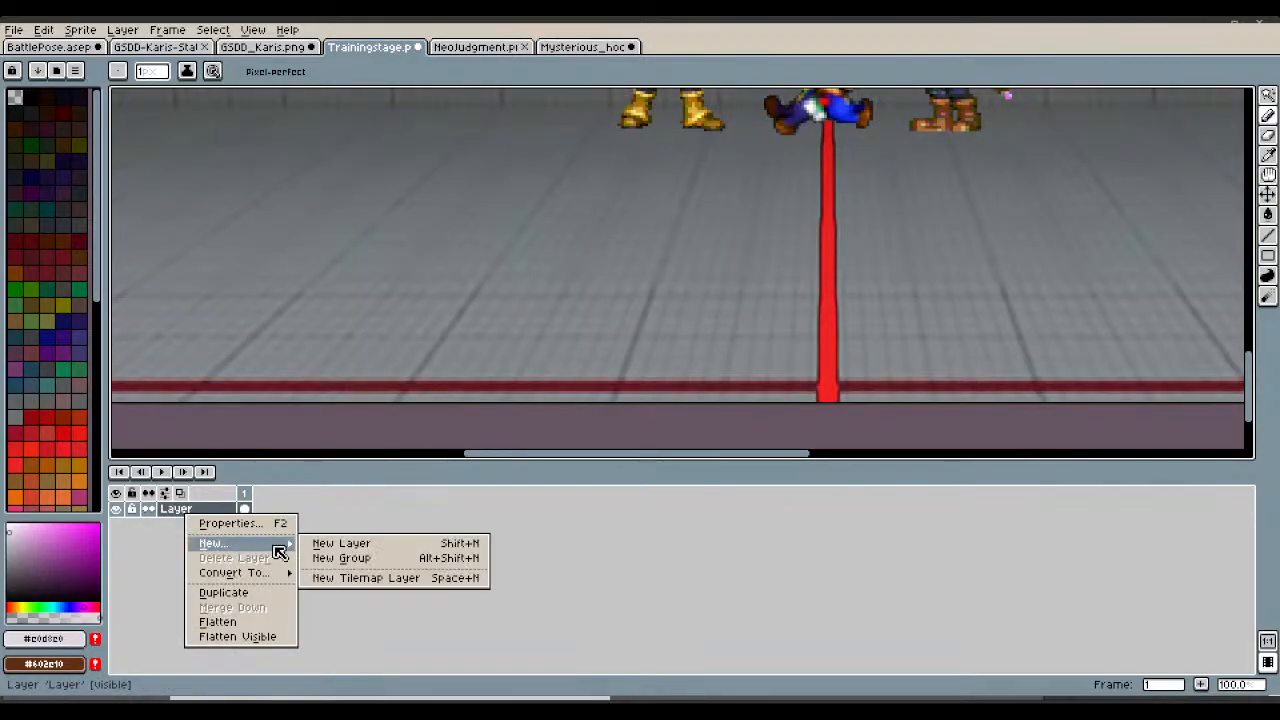
click(325, 545)
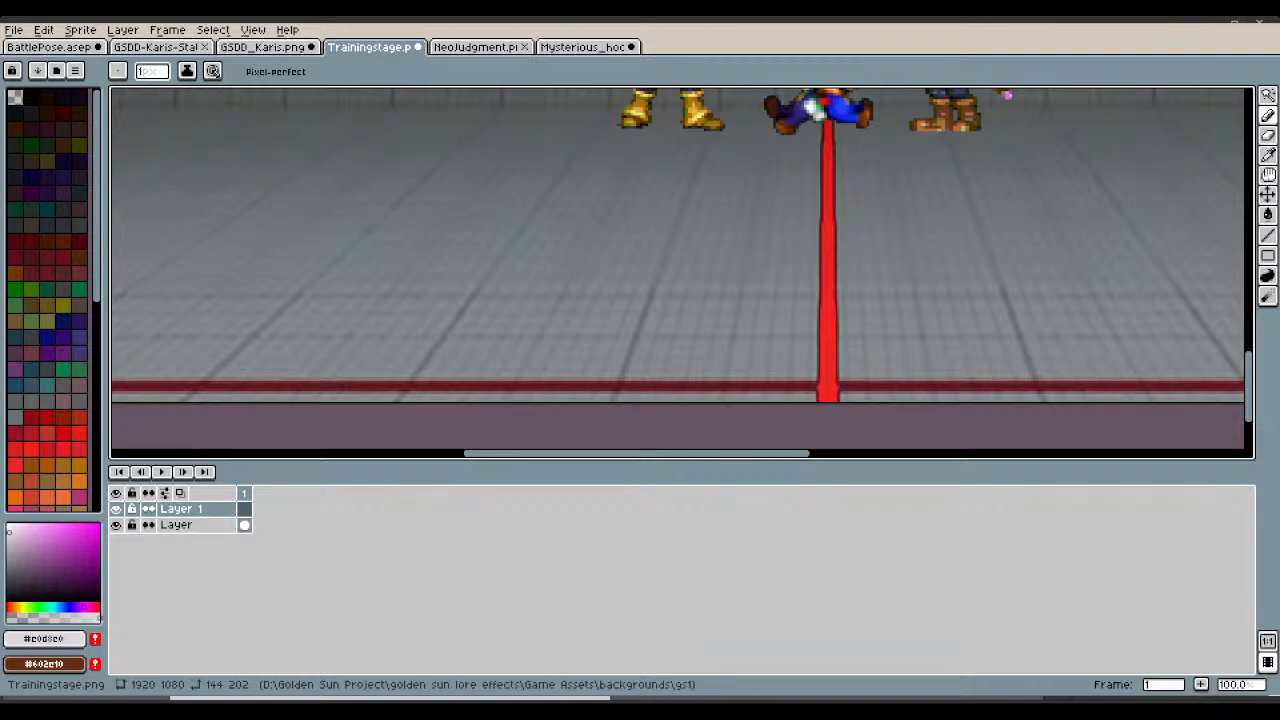
Copy the cloaked figure from UnknownDamaged.png using a rectangular selection of about 74 × 64 px around it.
scroll(698, 286, up, 3)
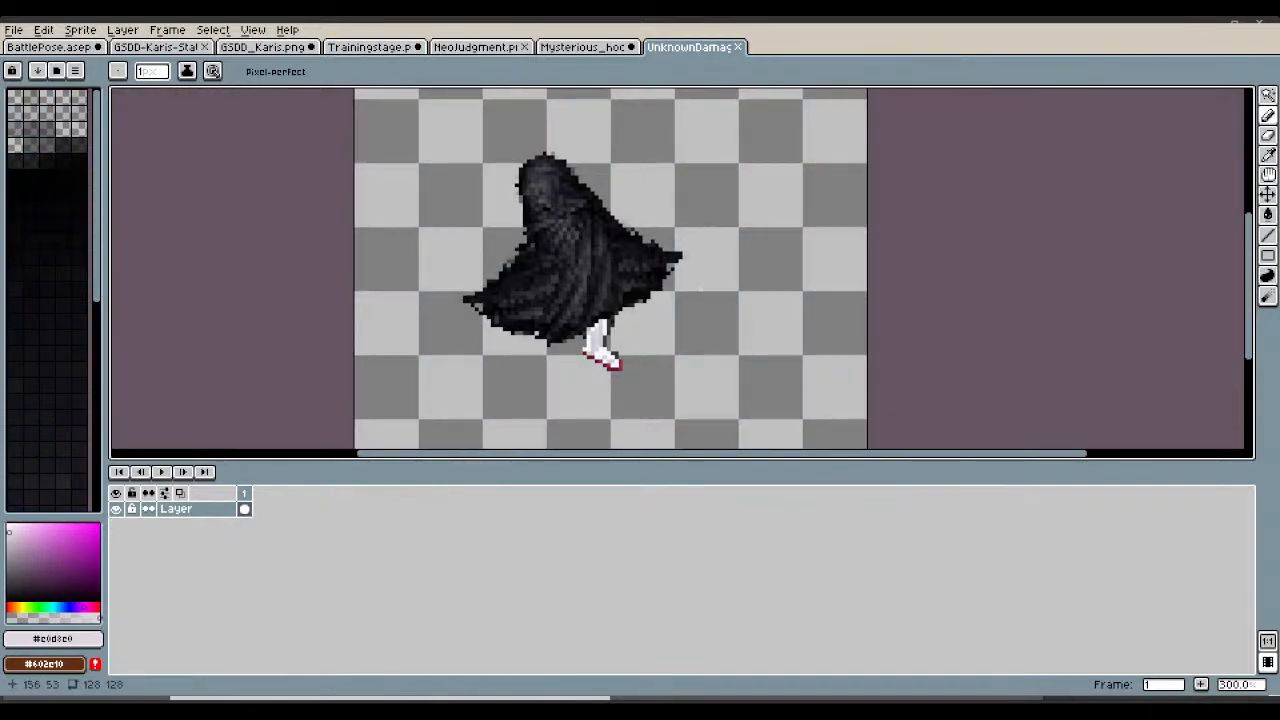
click(1268, 94)
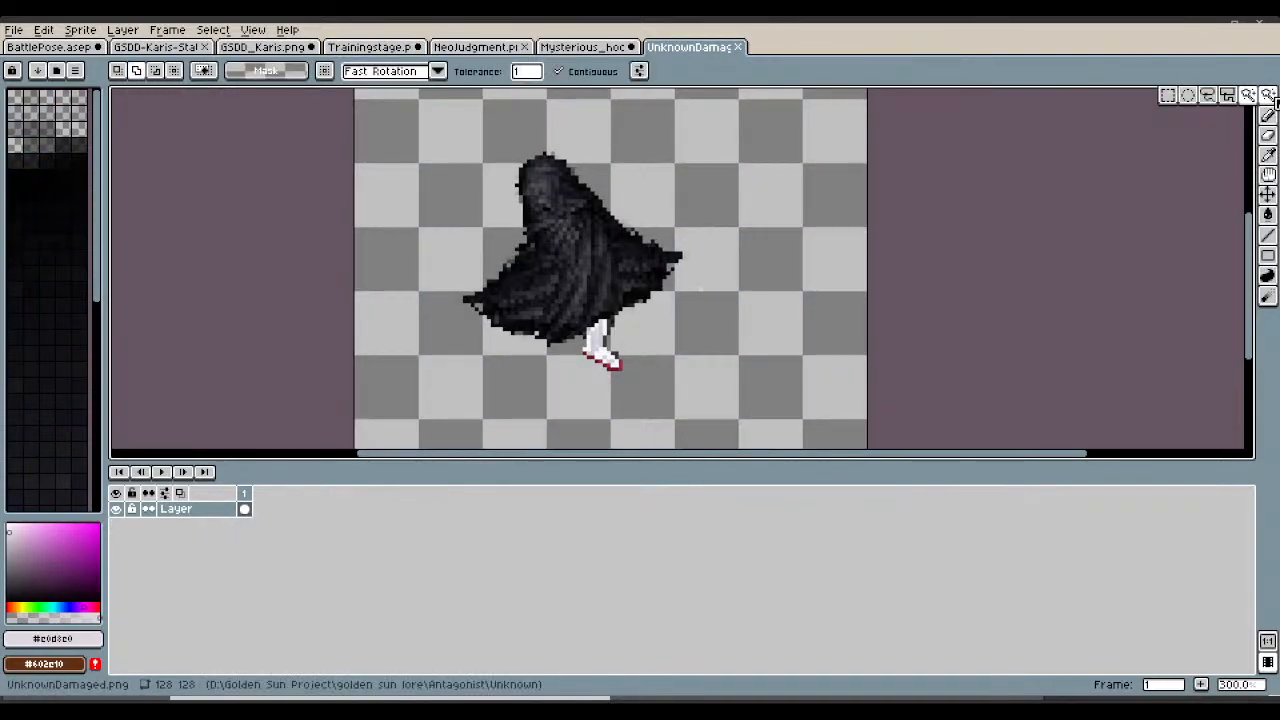
click(1168, 95)
drag(401, 113, 698, 369)
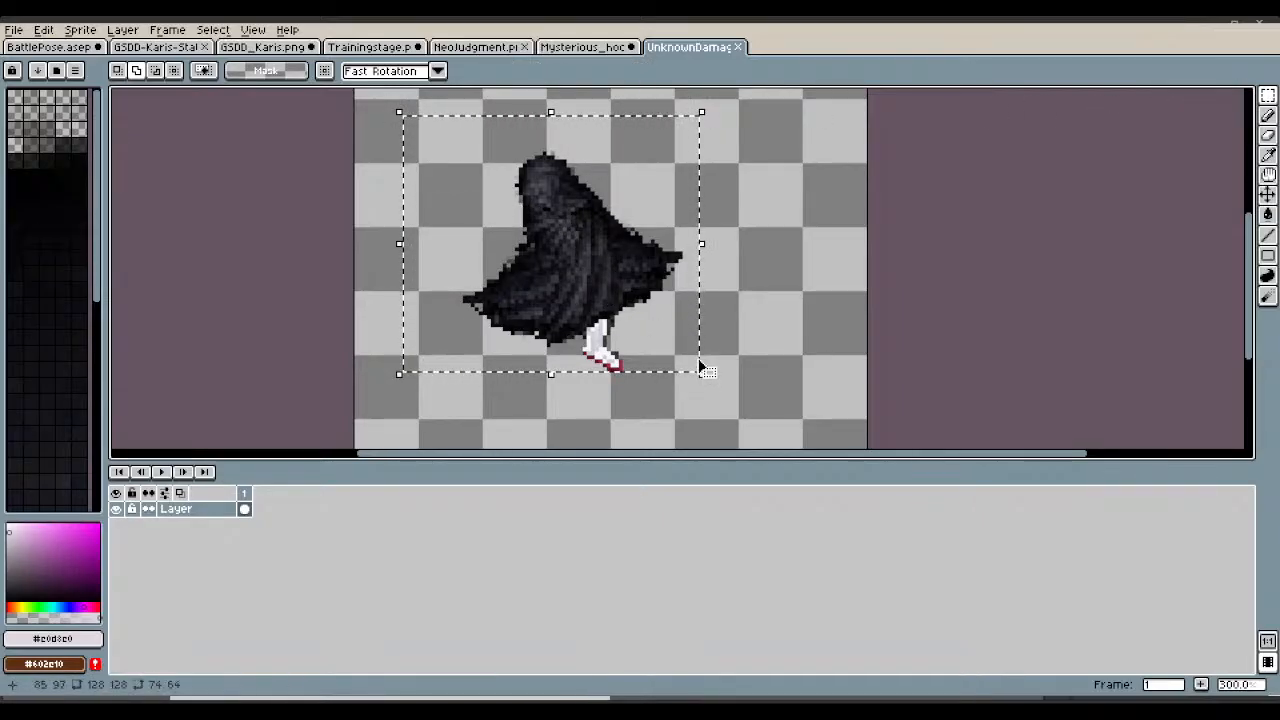
Paste the cloaked figure onto Layer 1 of the training stage and stretch it to about 169 × 156 px, reaching the red floor line.
click(575, 50)
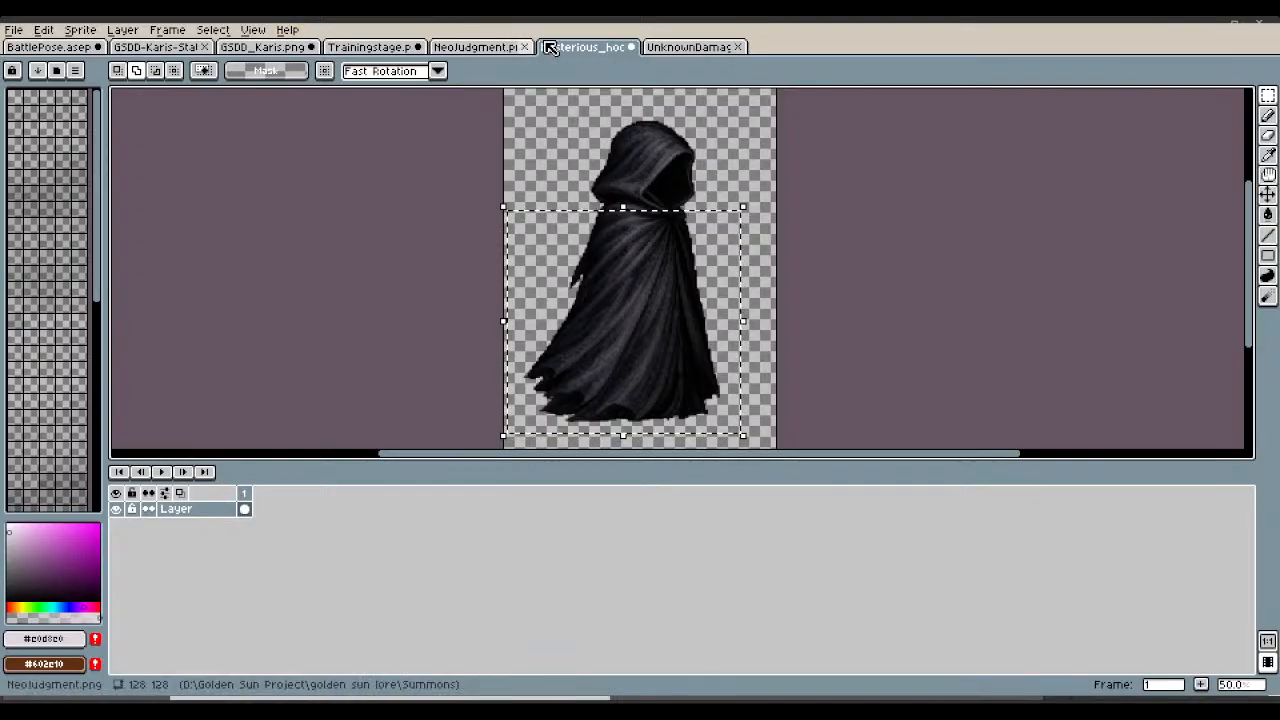
click(391, 49)
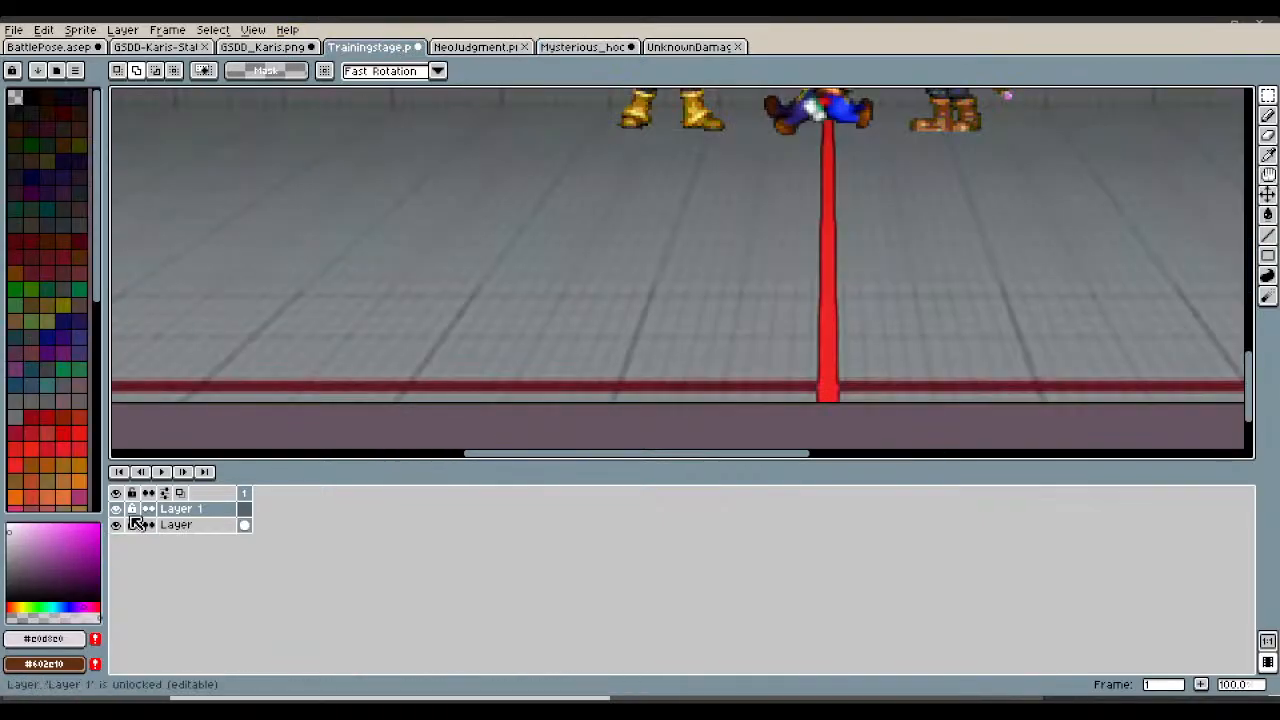
key(ctrl+v)
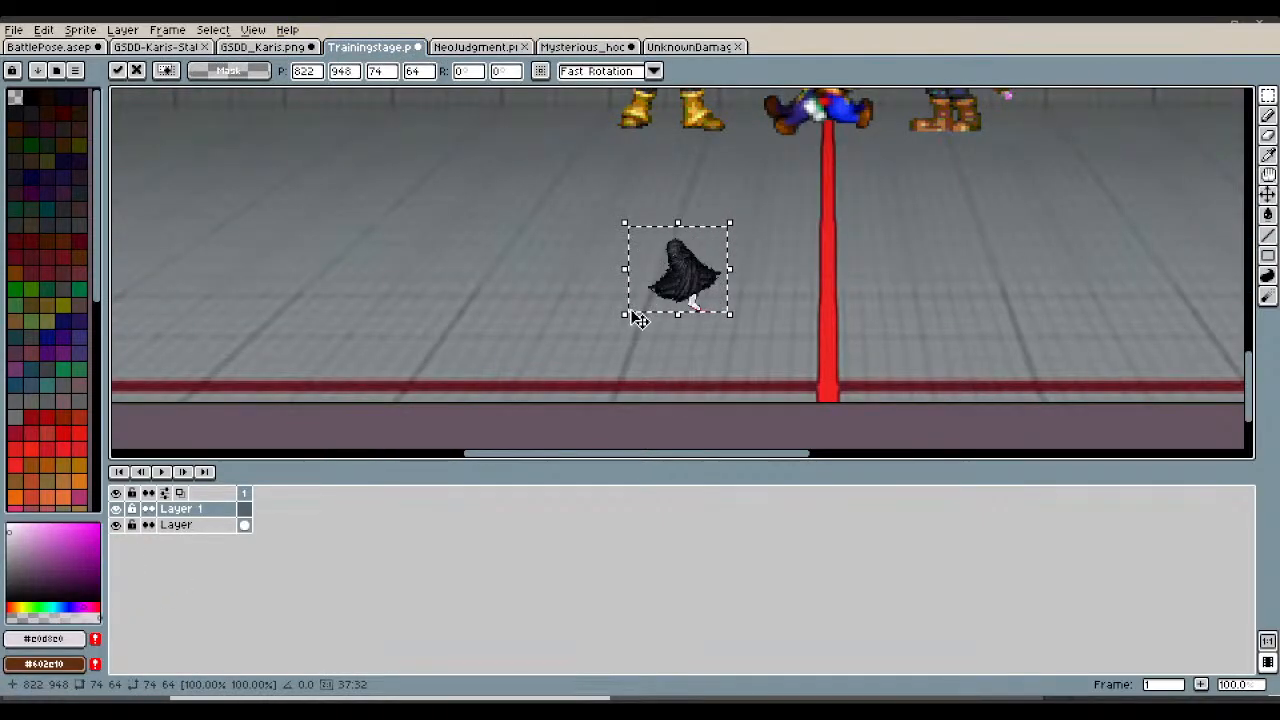
drag(620, 316, 499, 402)
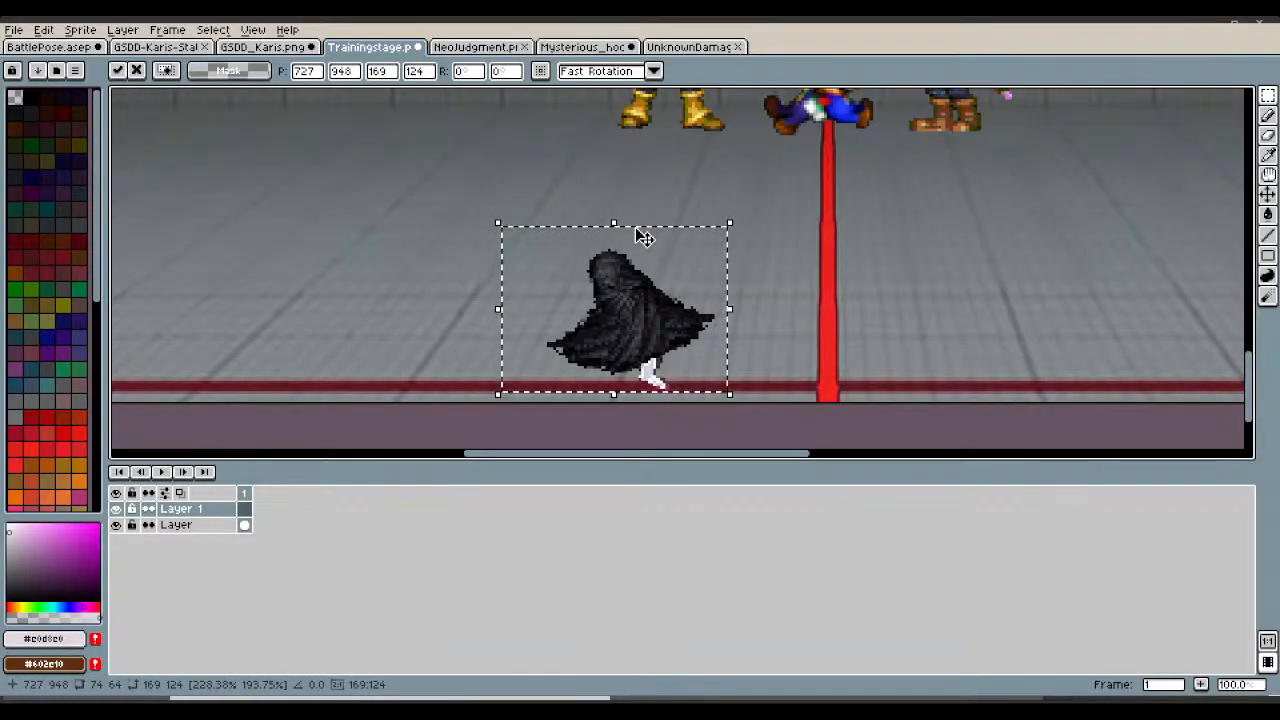
drag(611, 220, 614, 189)
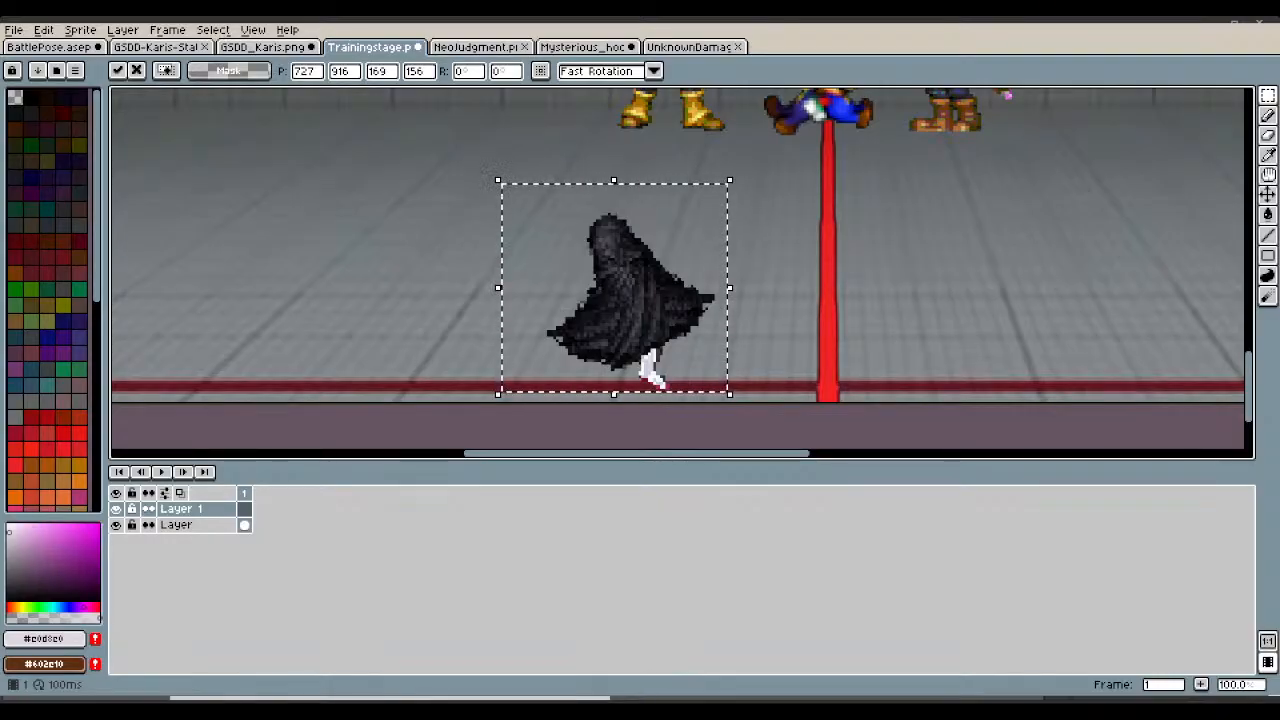
Copy the sword-raising sprite from MiaLauncher.png with a selection of about 87 × 84 px and add a layer above Layer 1 in the training stage.
scroll(603, 283, up, 2)
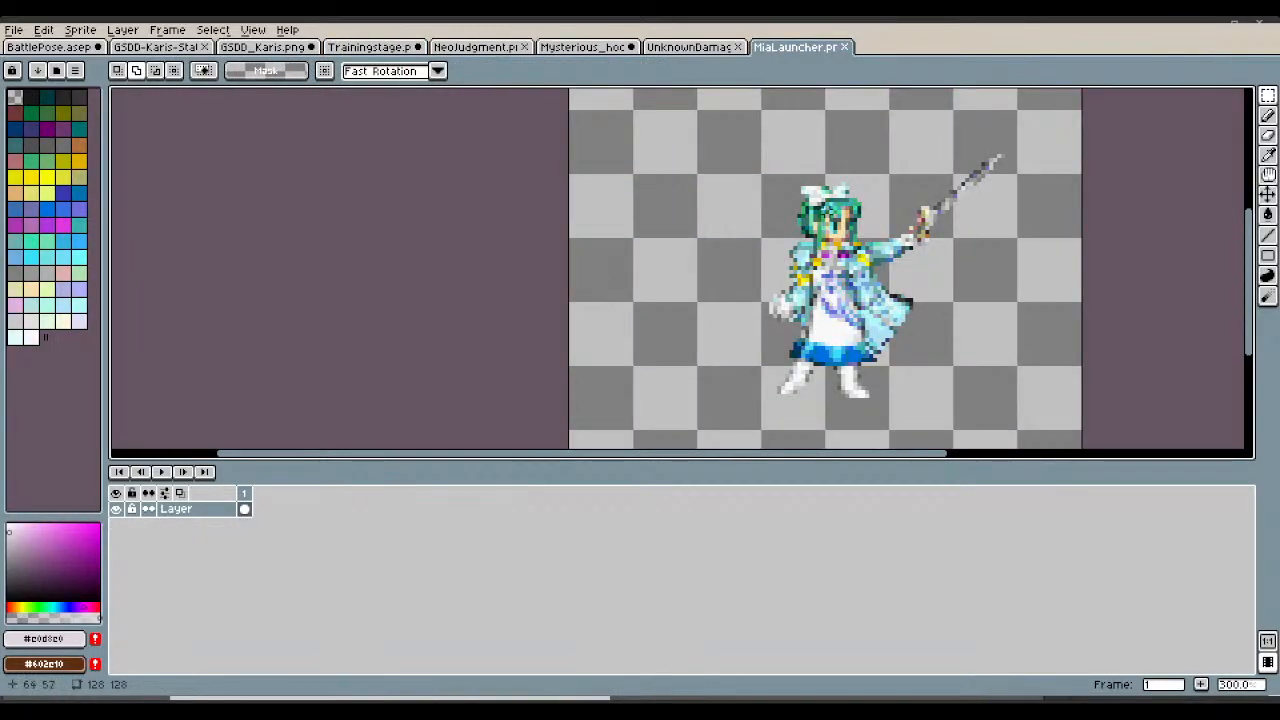
drag(674, 112, 1022, 442)
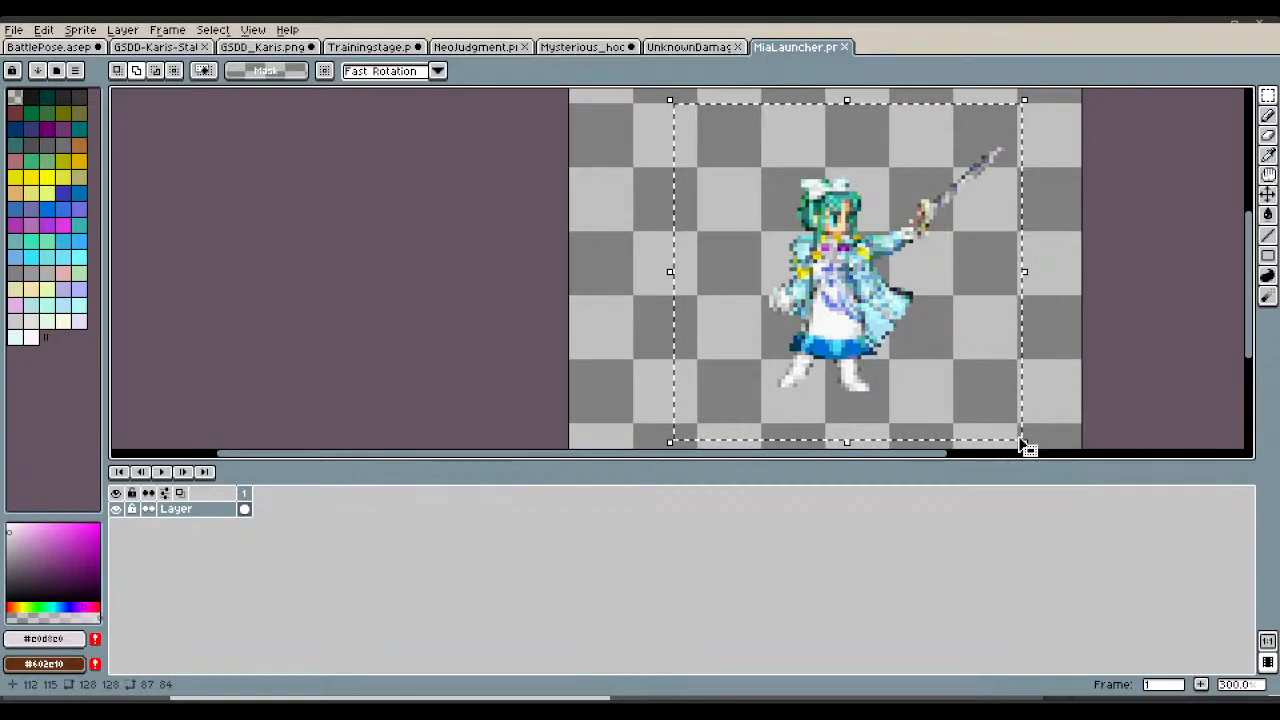
click(371, 48)
click(213, 514)
right_click(209, 513)
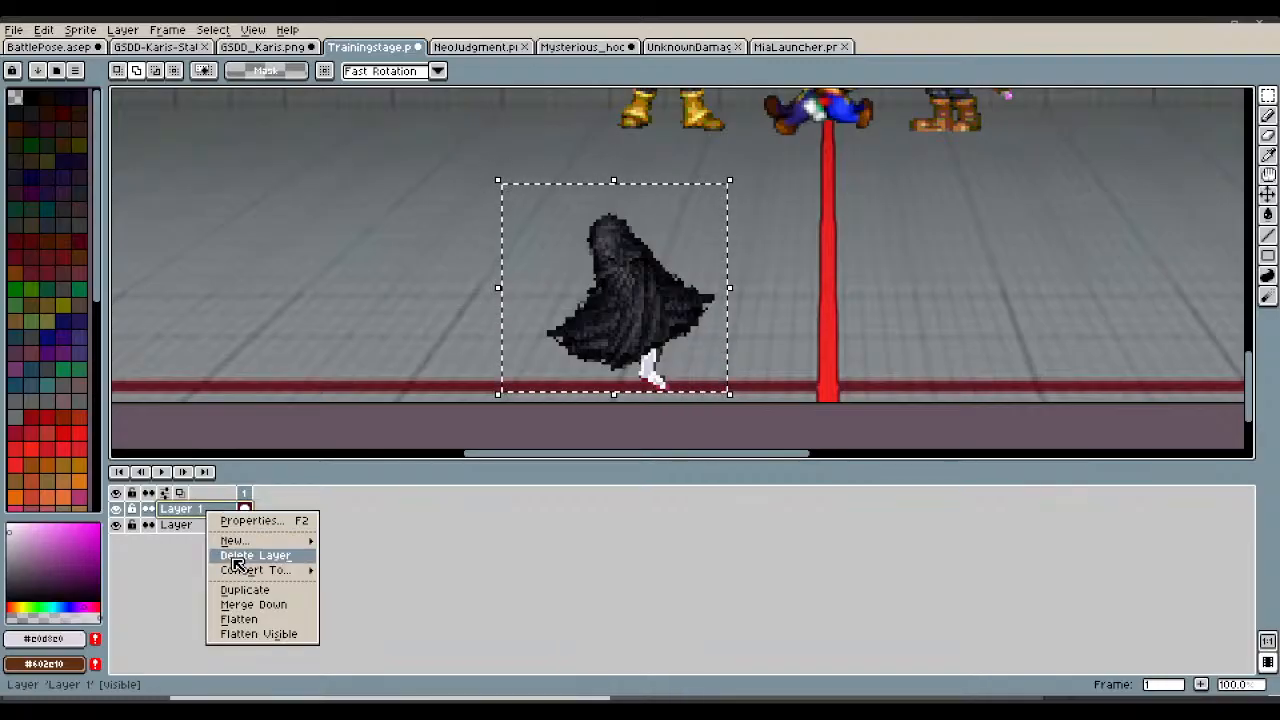
mouse_move(240, 541)
click(366, 543)
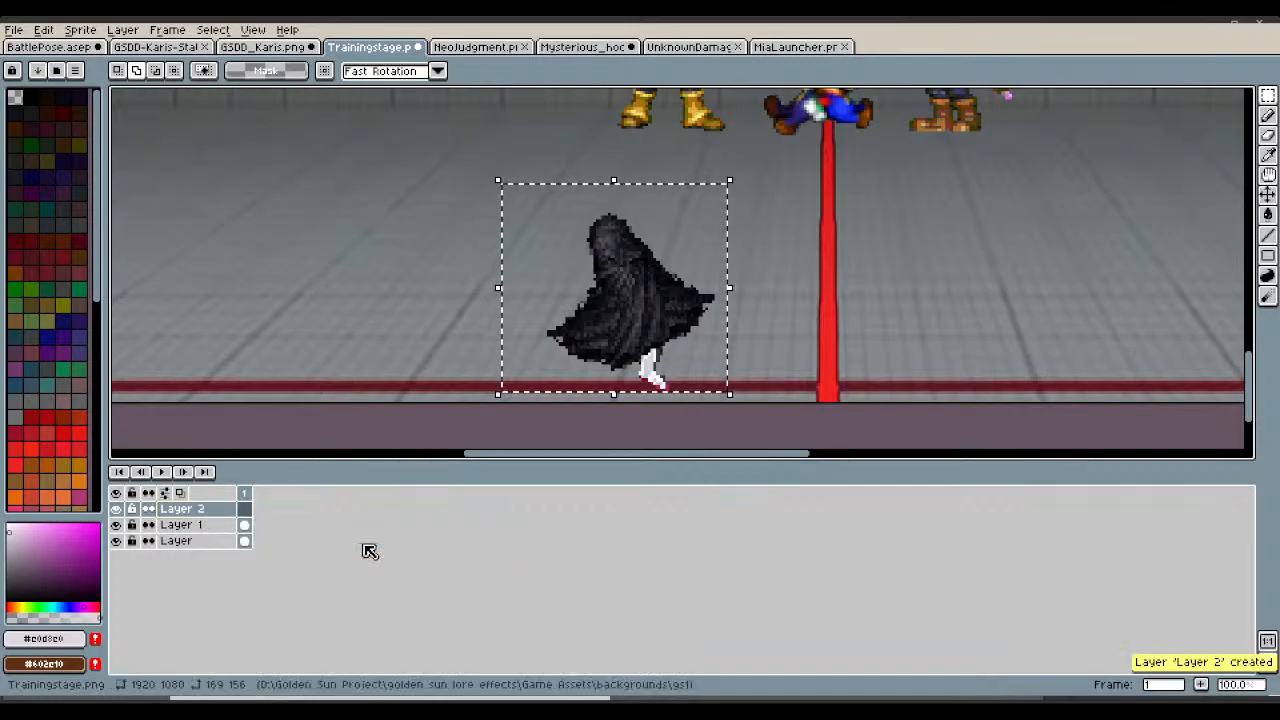
Paste the Mia sprite on the new layer, mirrored towards the cloaked figure, and scale it to about 196 × 221 px beside that figure.
key(ctrl+v)
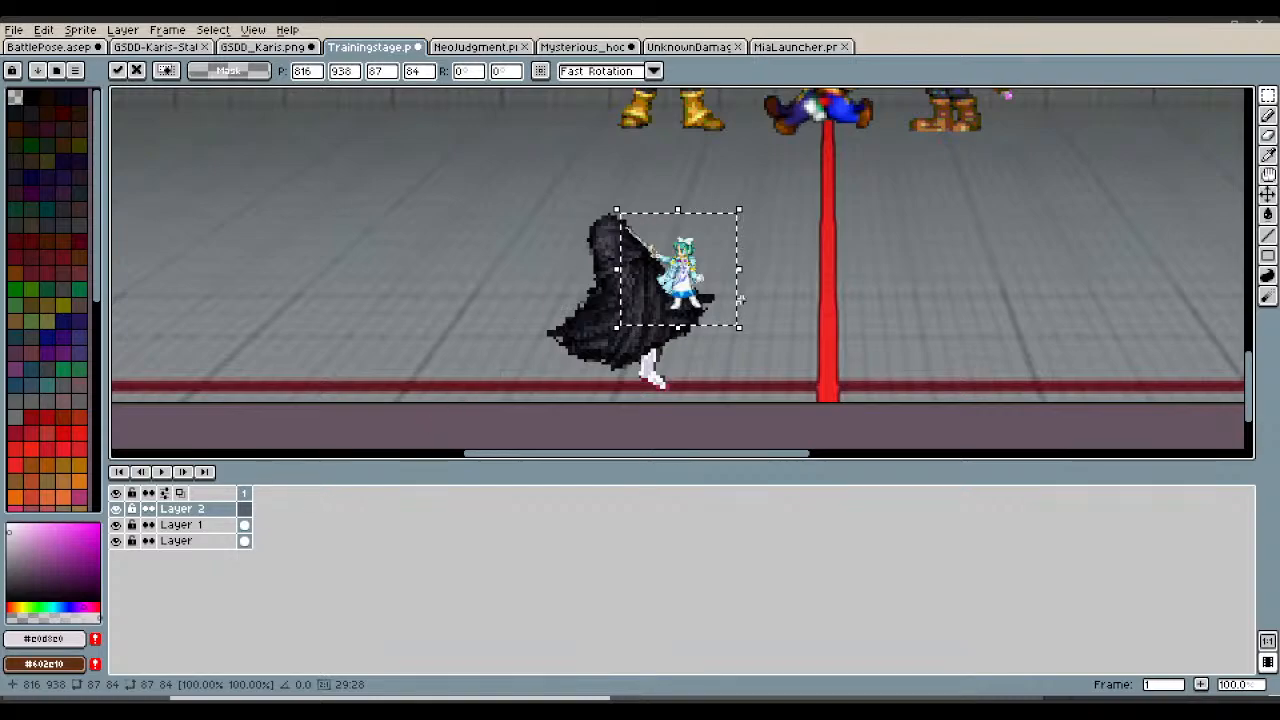
drag(744, 332, 889, 434)
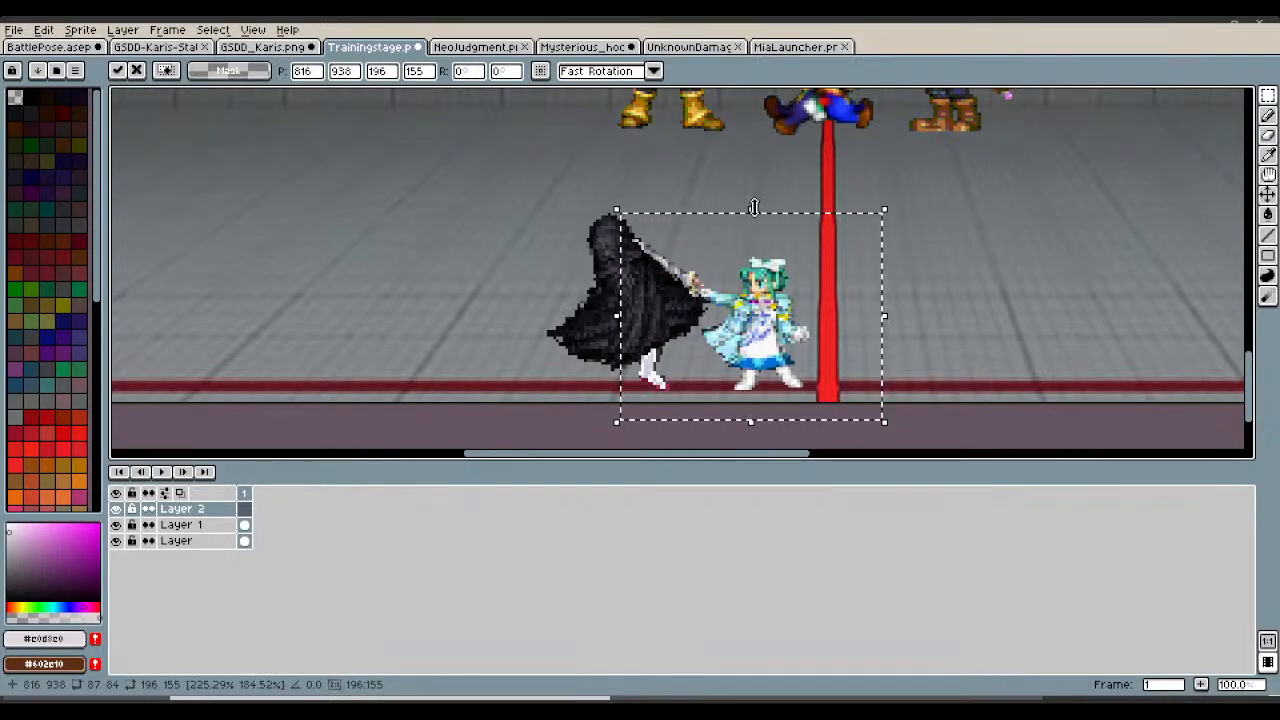
drag(751, 210, 786, 228)
scroll(786, 232, up, 1)
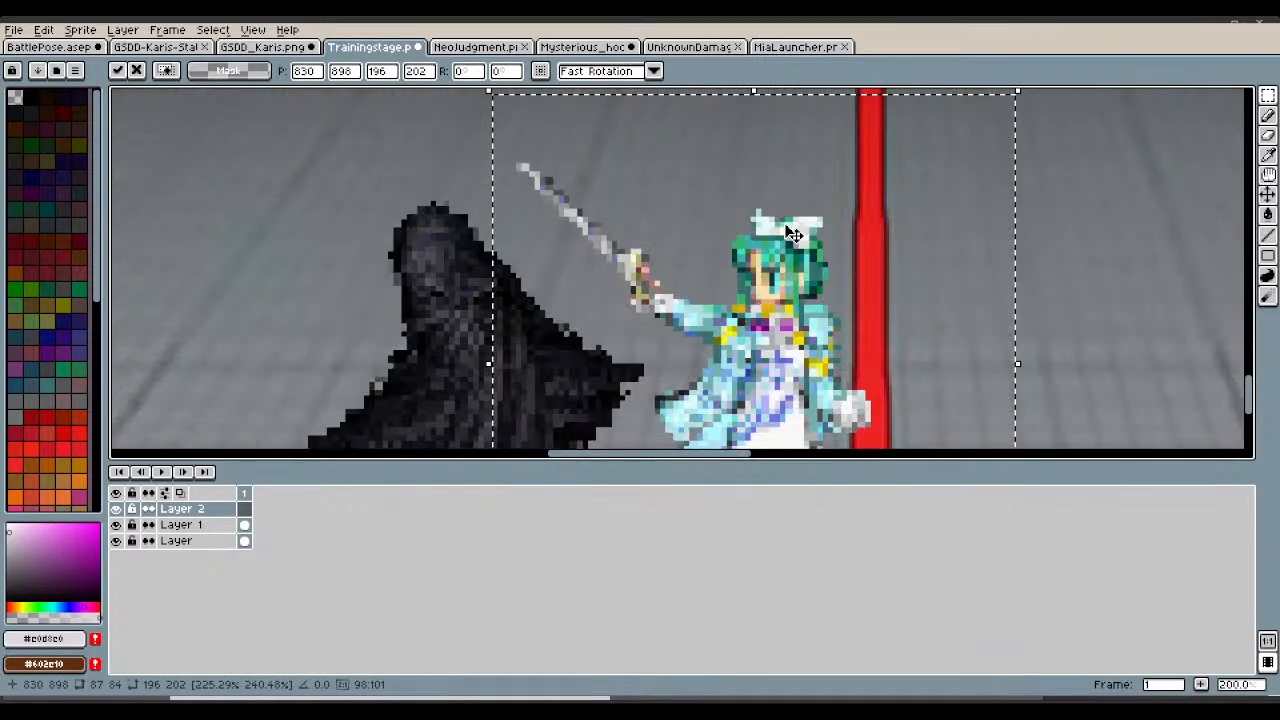
scroll(786, 232, down, 1)
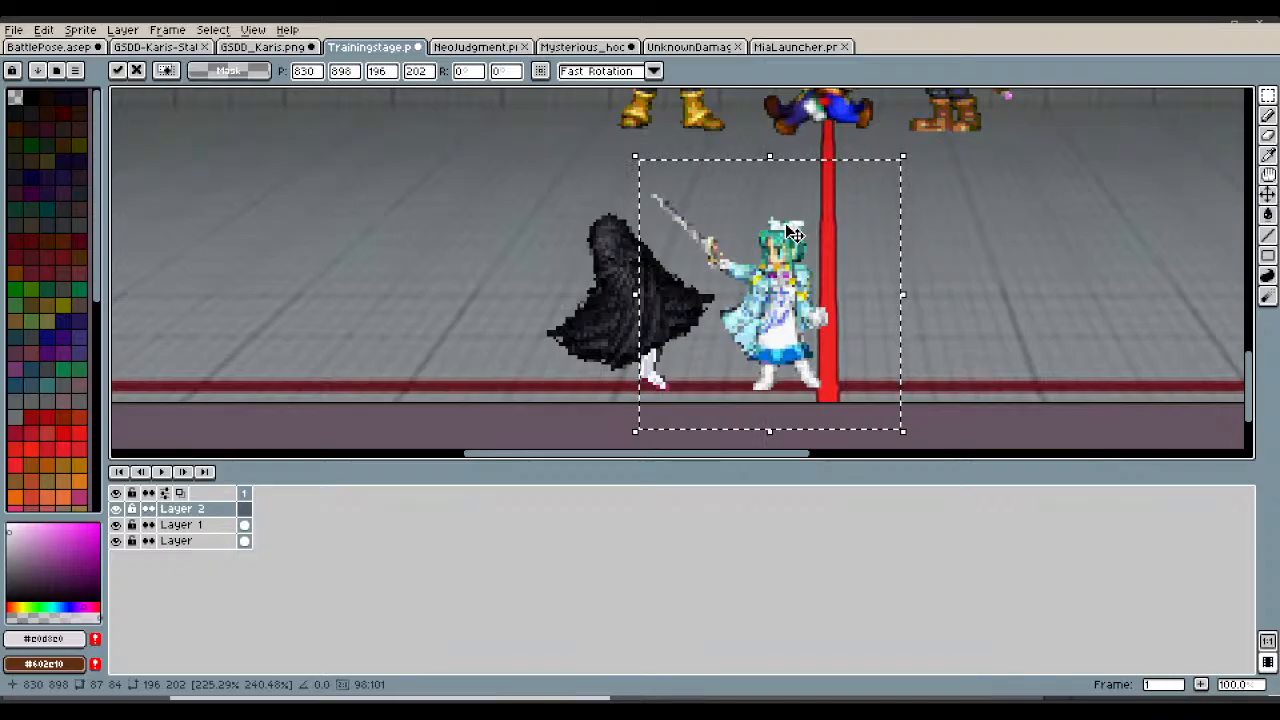
drag(770, 150, 770, 130)
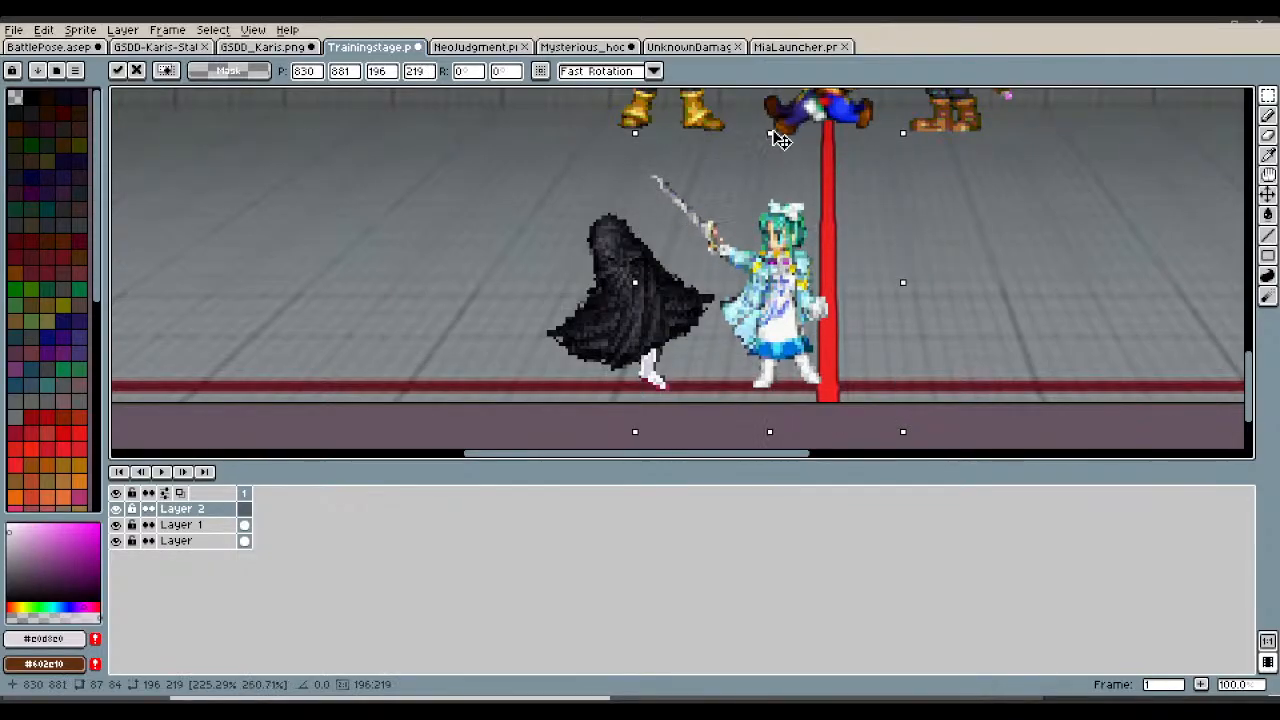
drag(790, 210, 791, 213)
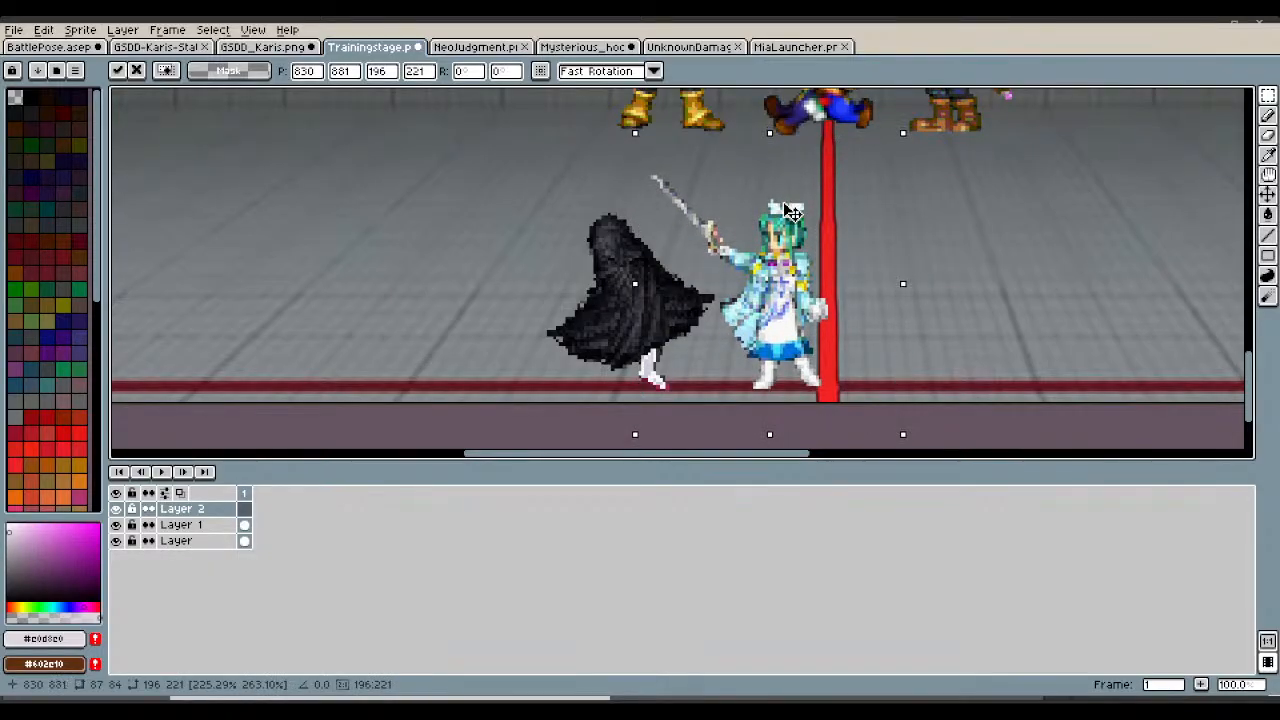
Drop the placed Mia sprite by deselecting it and compare its size and footing with the cloaked figure's.
scroll(750, 357, up, 1)
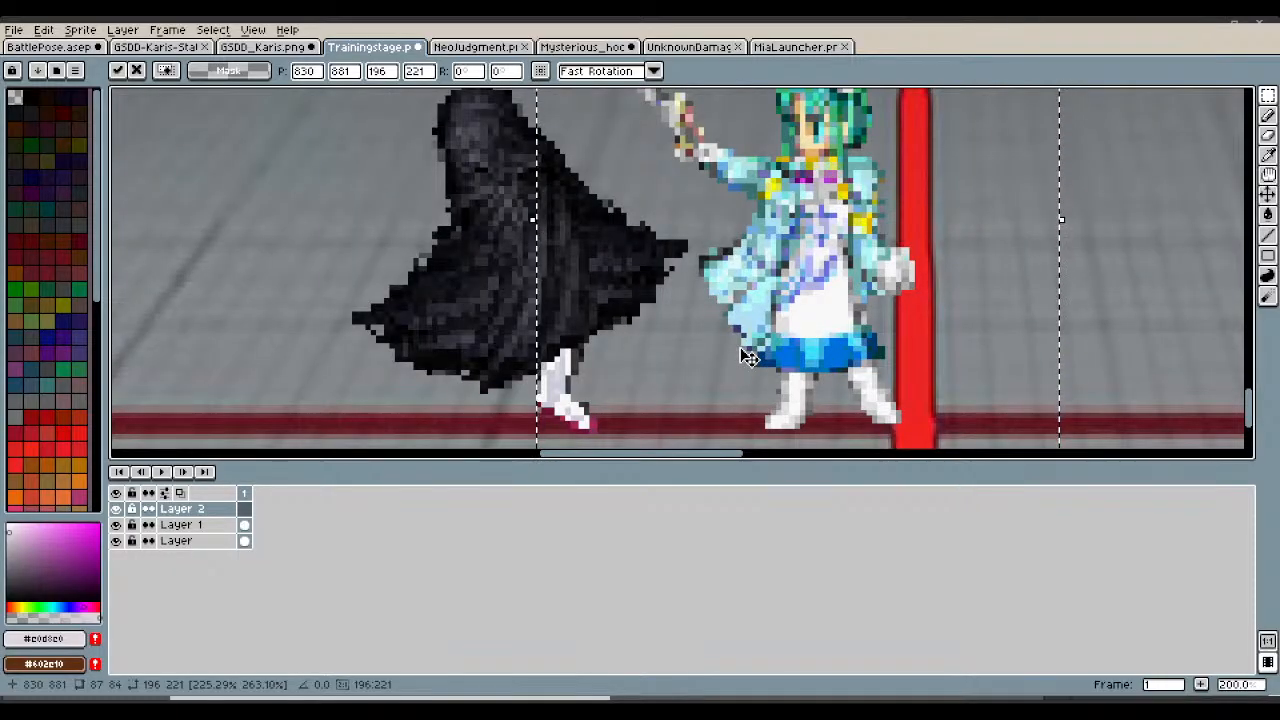
scroll(768, 405, down, 1)
scroll(768, 405, down, 2)
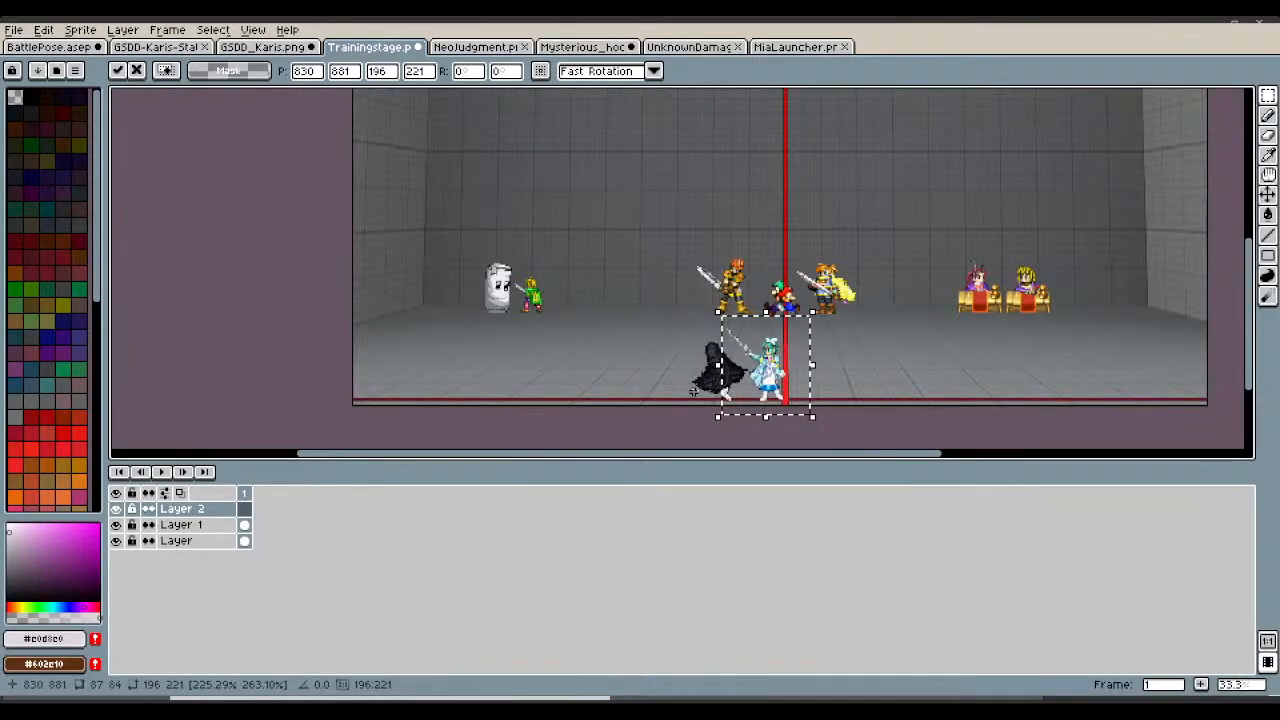
scroll(693, 391, up, 2)
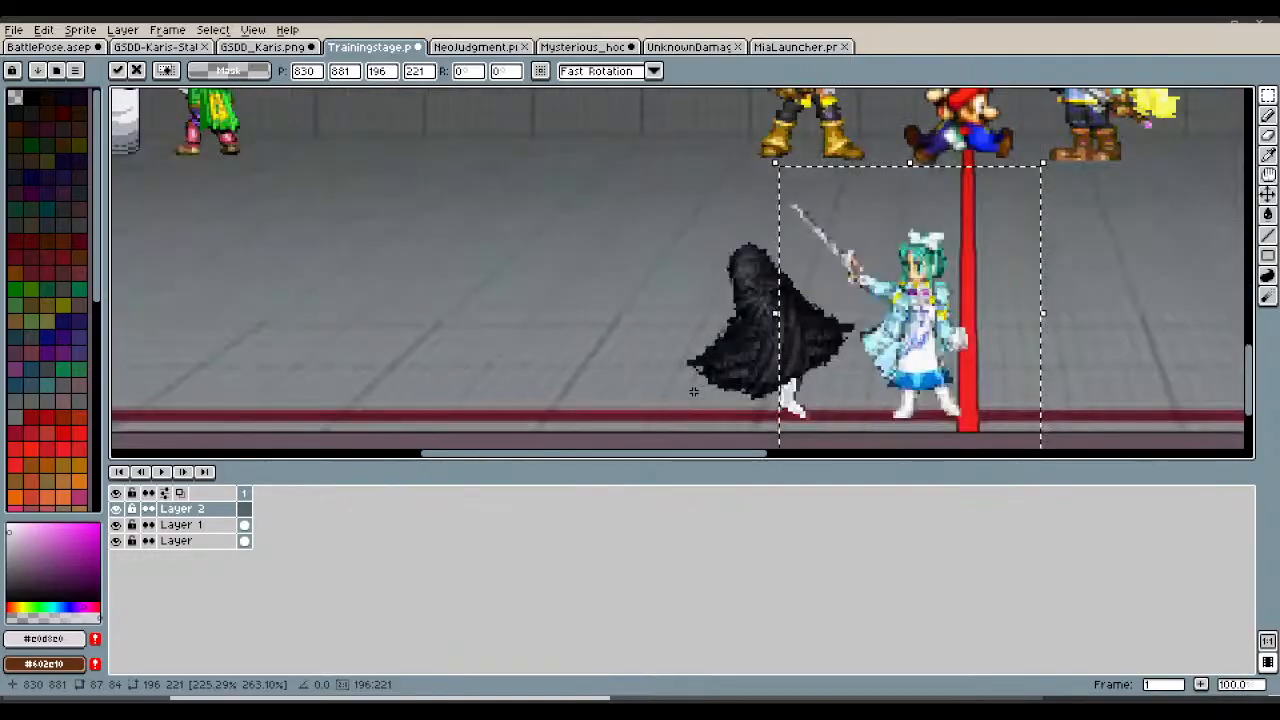
scroll(693, 391, up, 1)
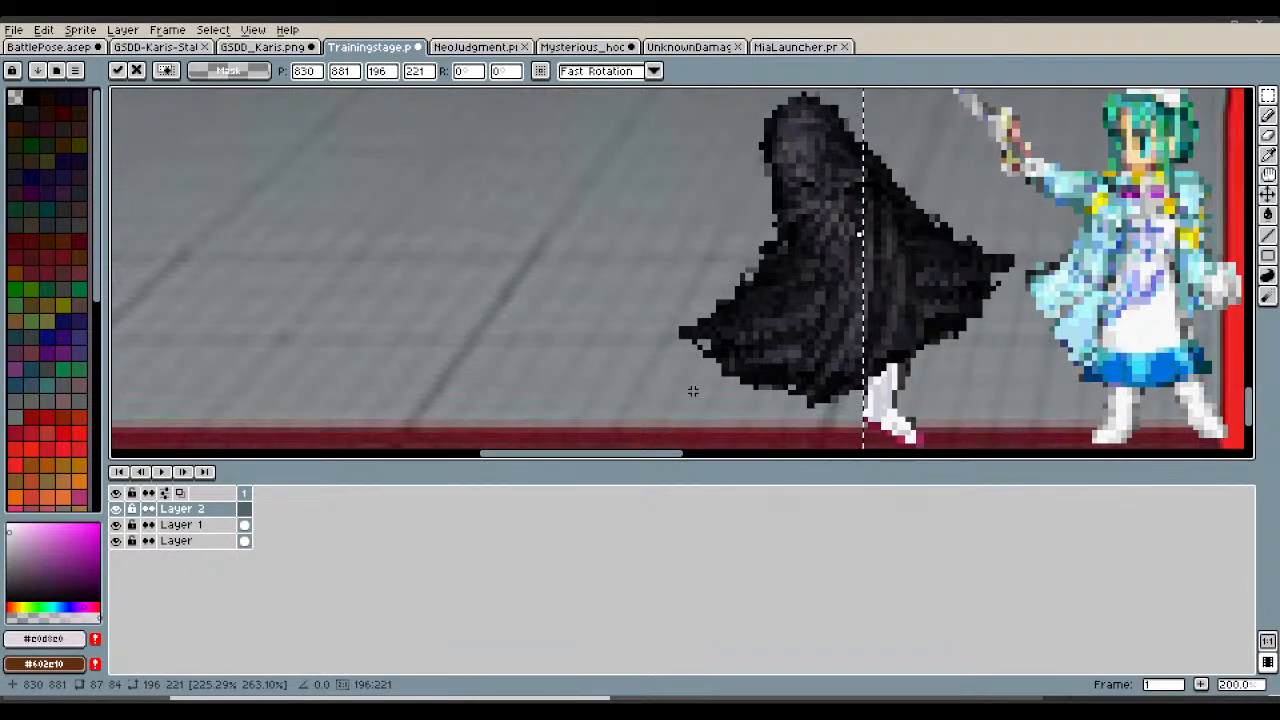
scroll(693, 391, down, 1)
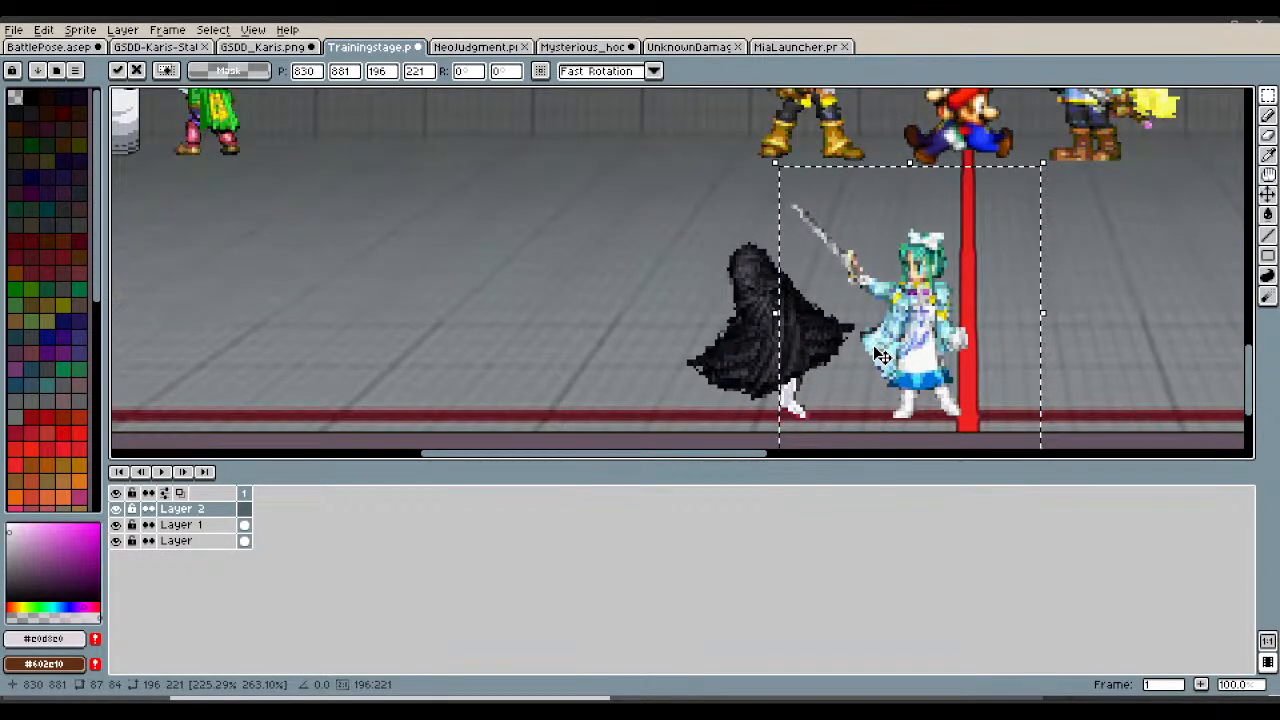
key(ctrl+d)
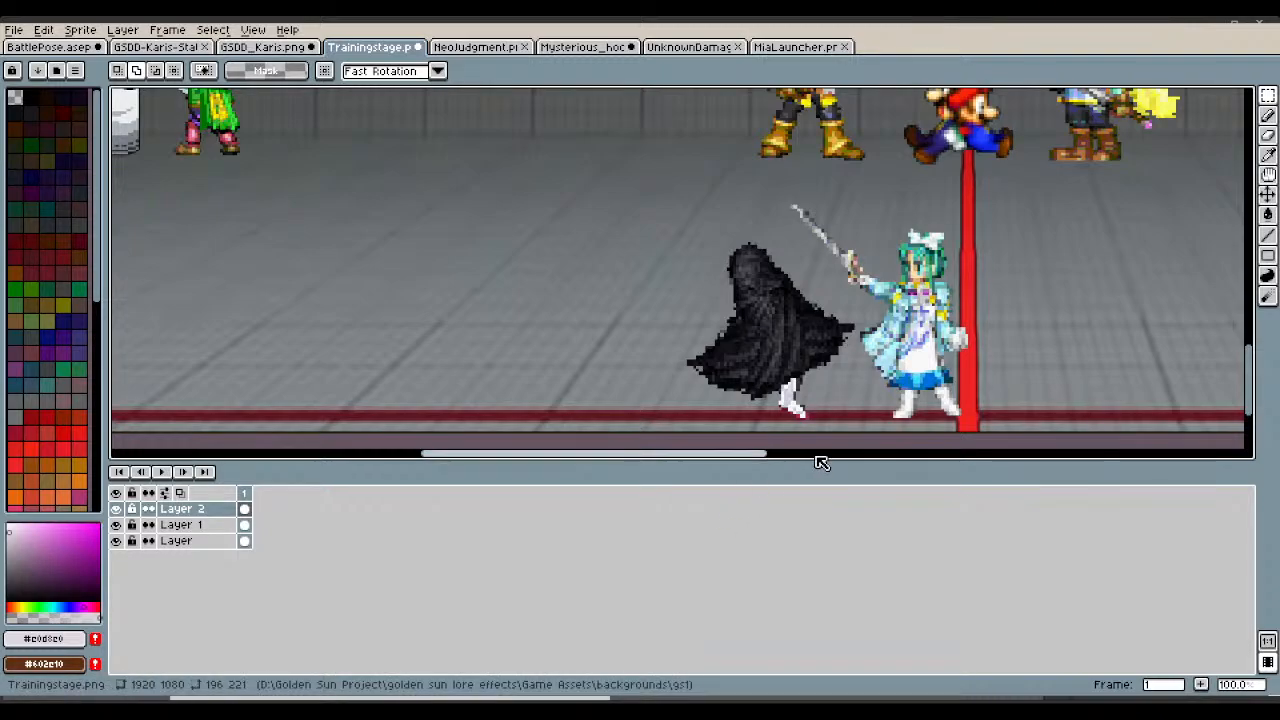
drag(751, 458, 845, 465)
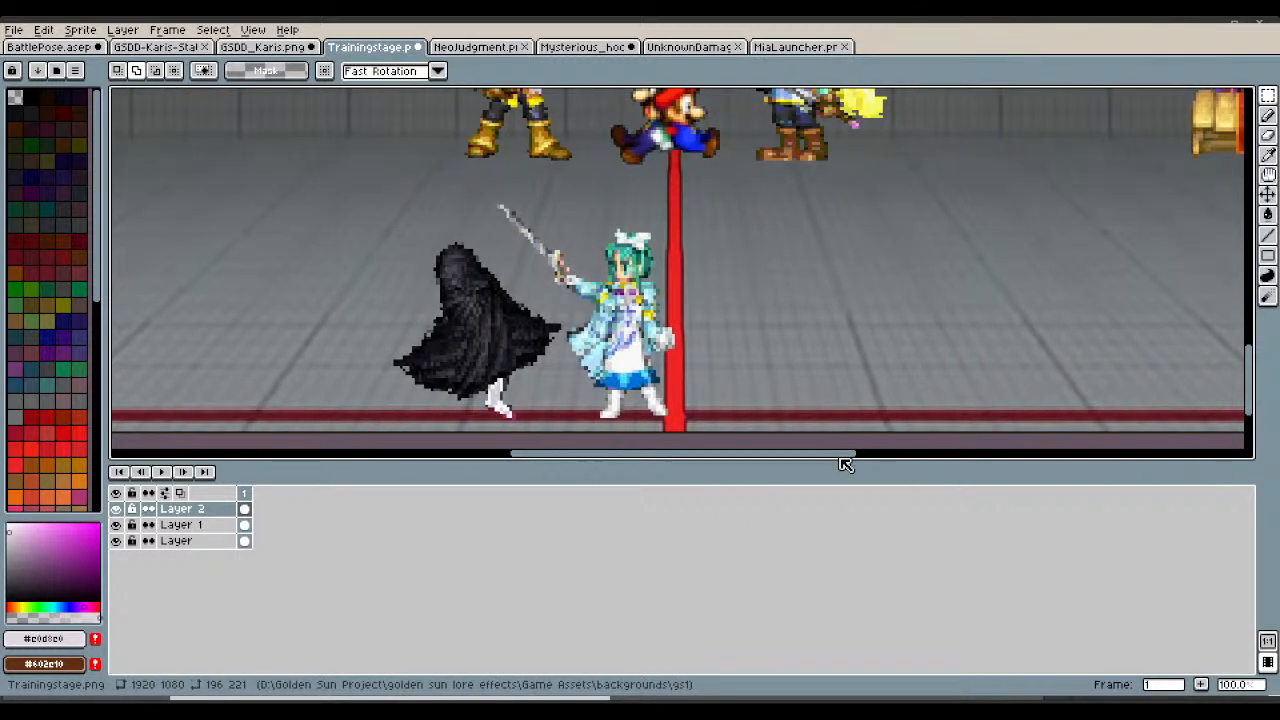
scroll(618, 349, up, 1)
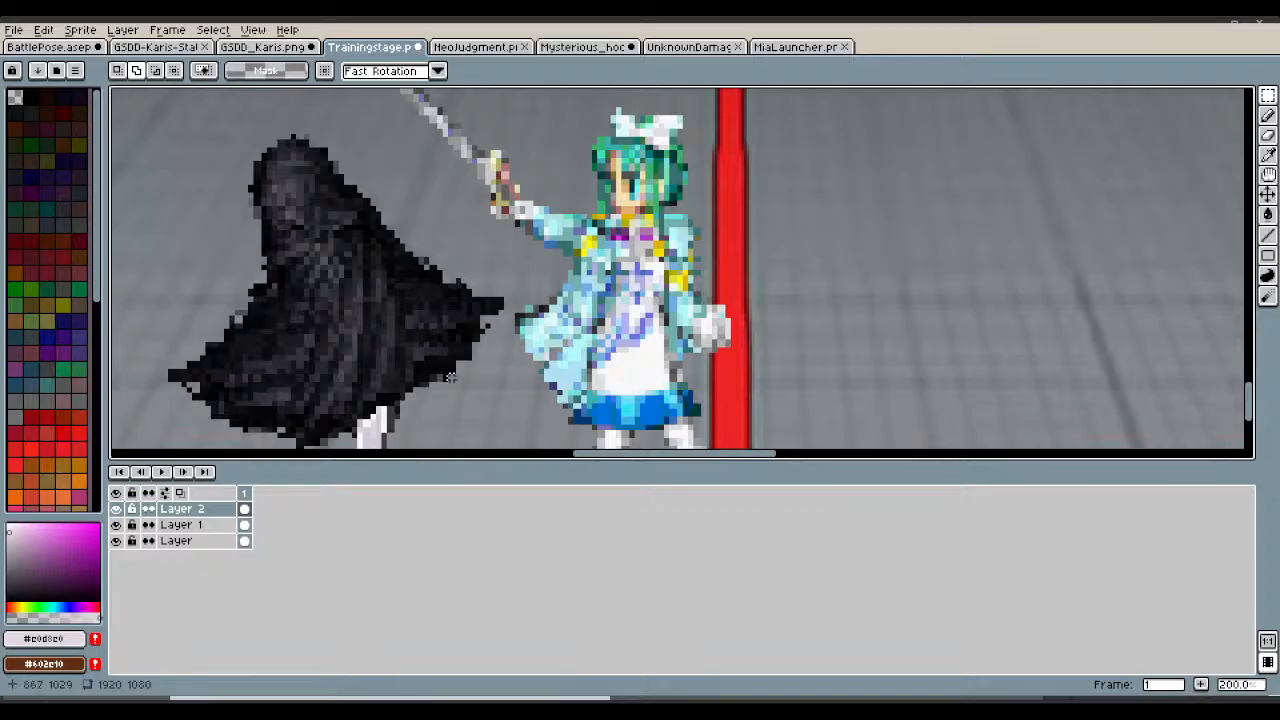
scroll(450, 376, down, 1)
scroll(450, 376, up, 1)
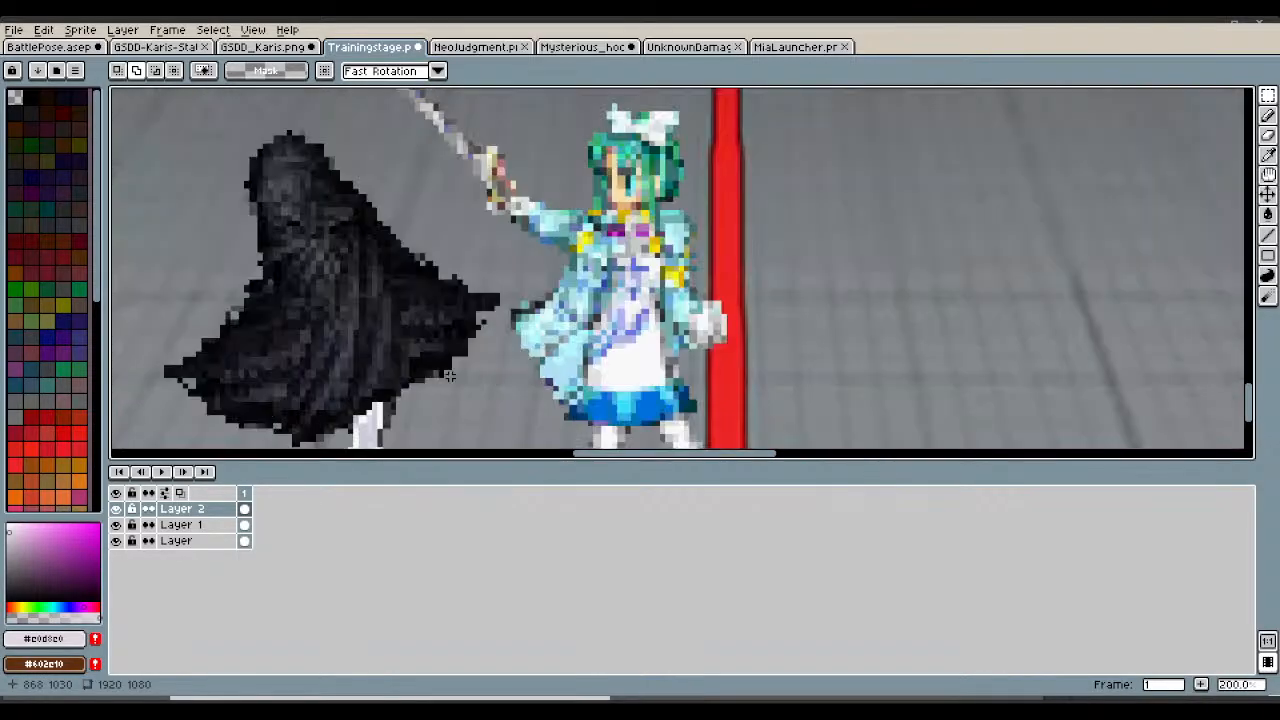
scroll(450, 376, down, 1)
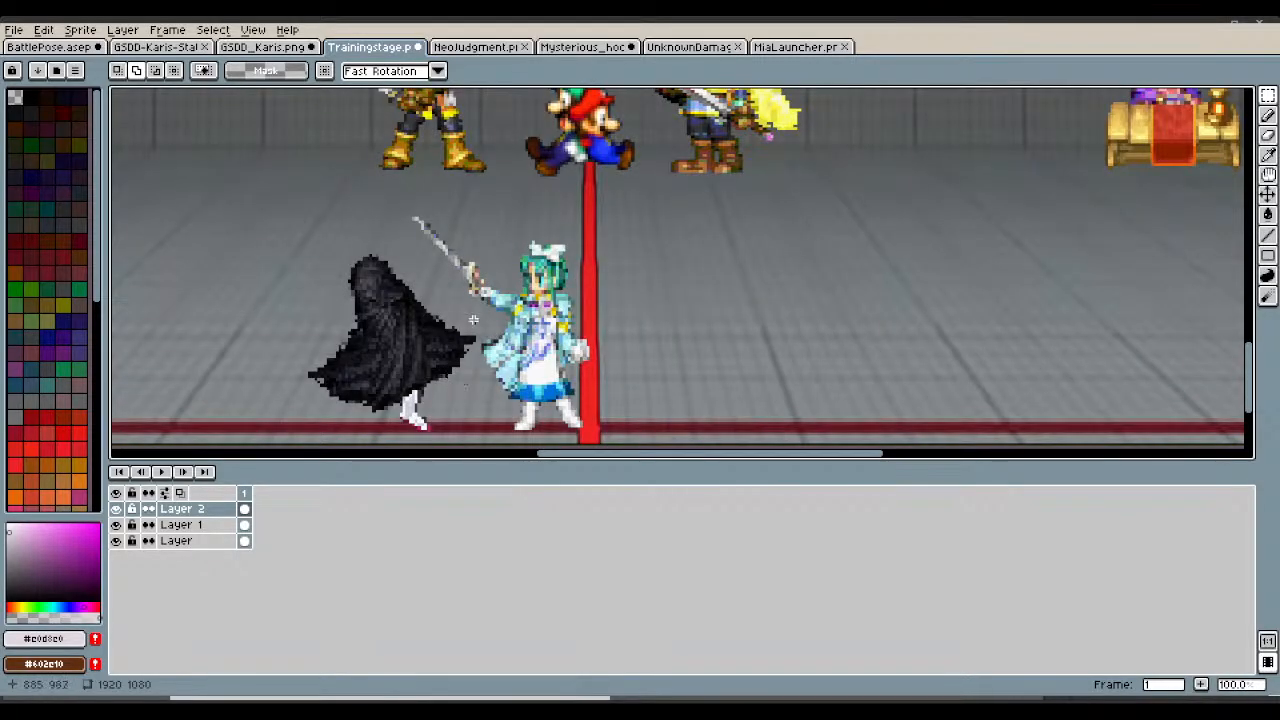
Close the MiaLauncher.png, UnknownDamaged.png and NeoJudgment.png files.
click(845, 47)
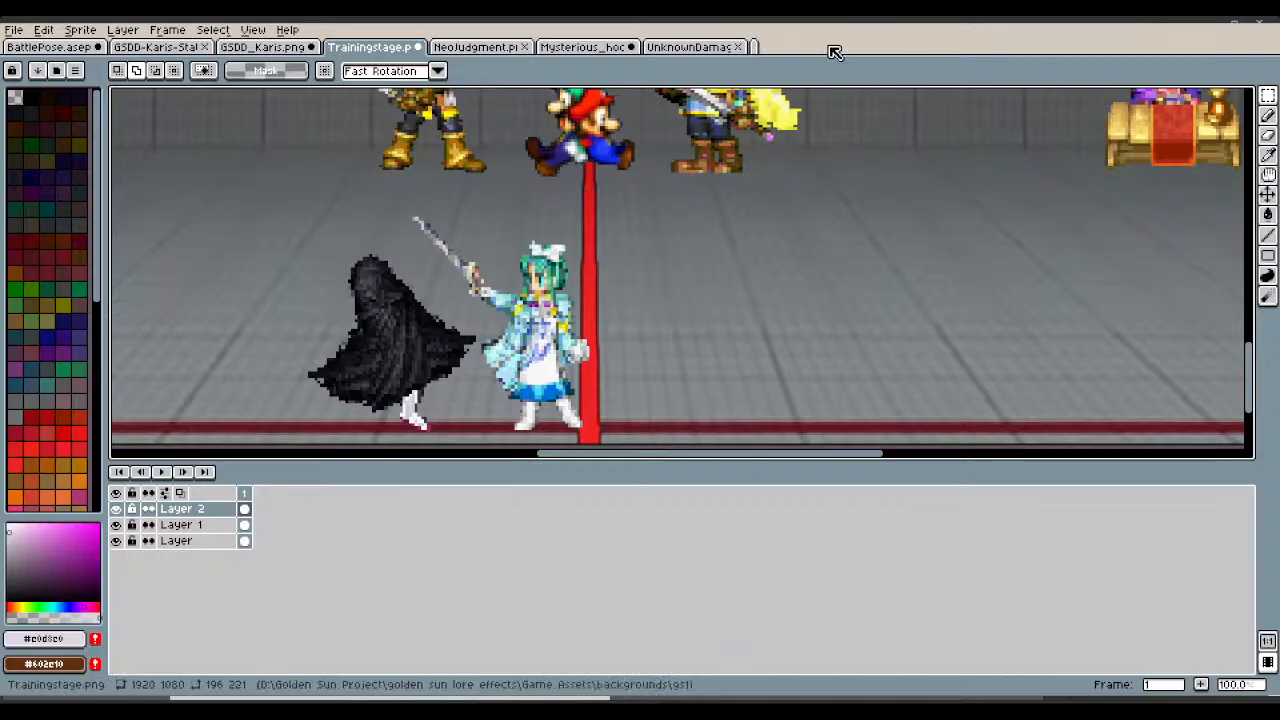
click(739, 47)
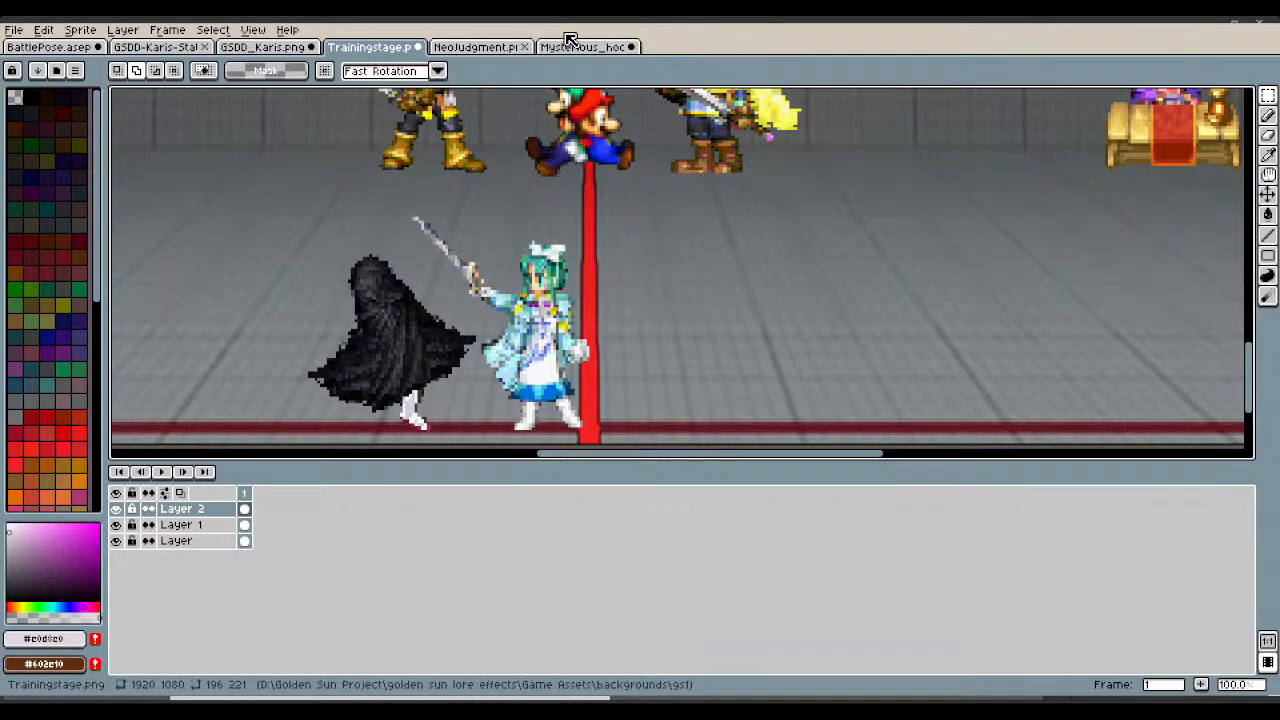
click(512, 49)
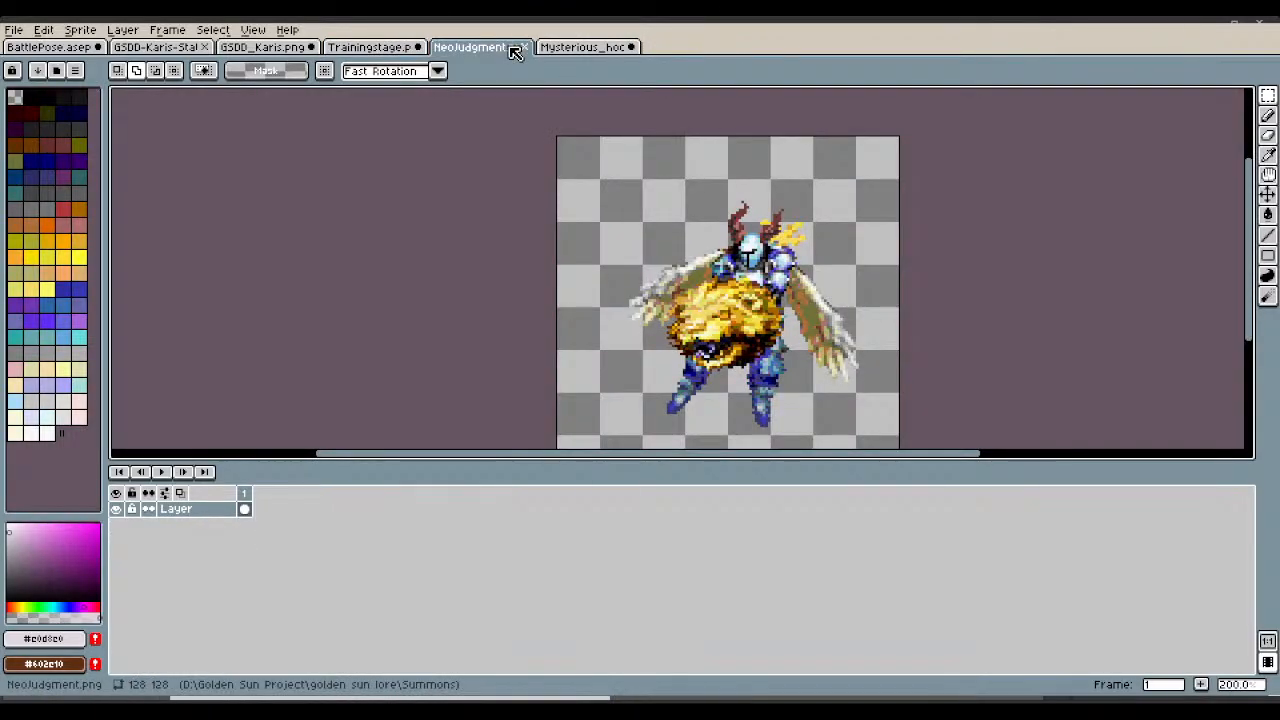
scroll(834, 372, up, 1)
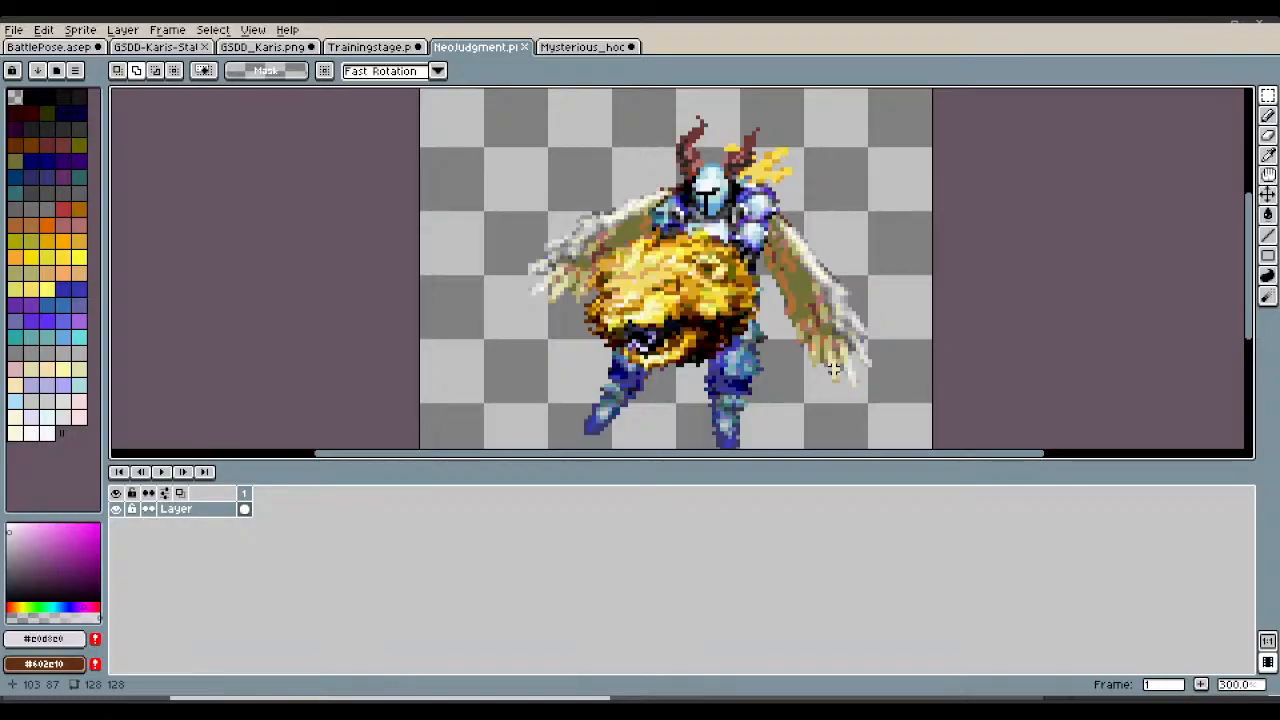
click(525, 47)
Clear the selection in Mysterious_hooded_figure.png and revisit the training stage and BattlePose images.
key(ctrl+d)
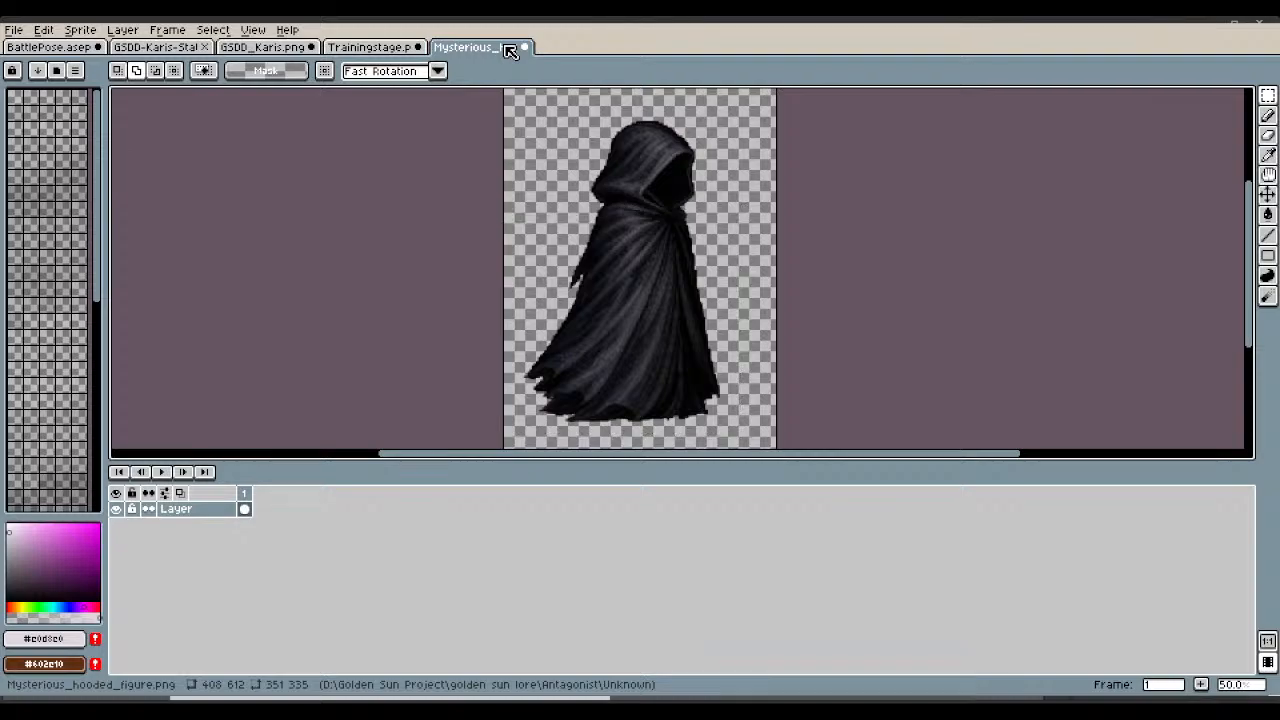
click(366, 50)
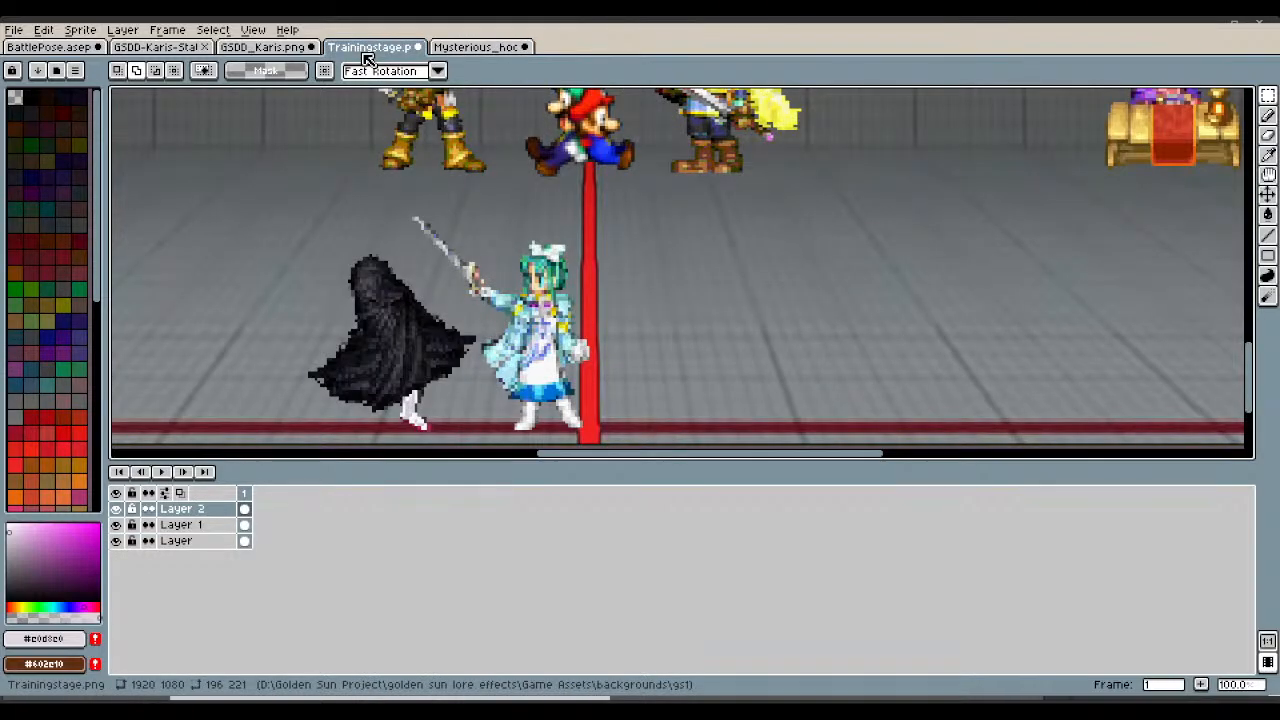
click(79, 50)
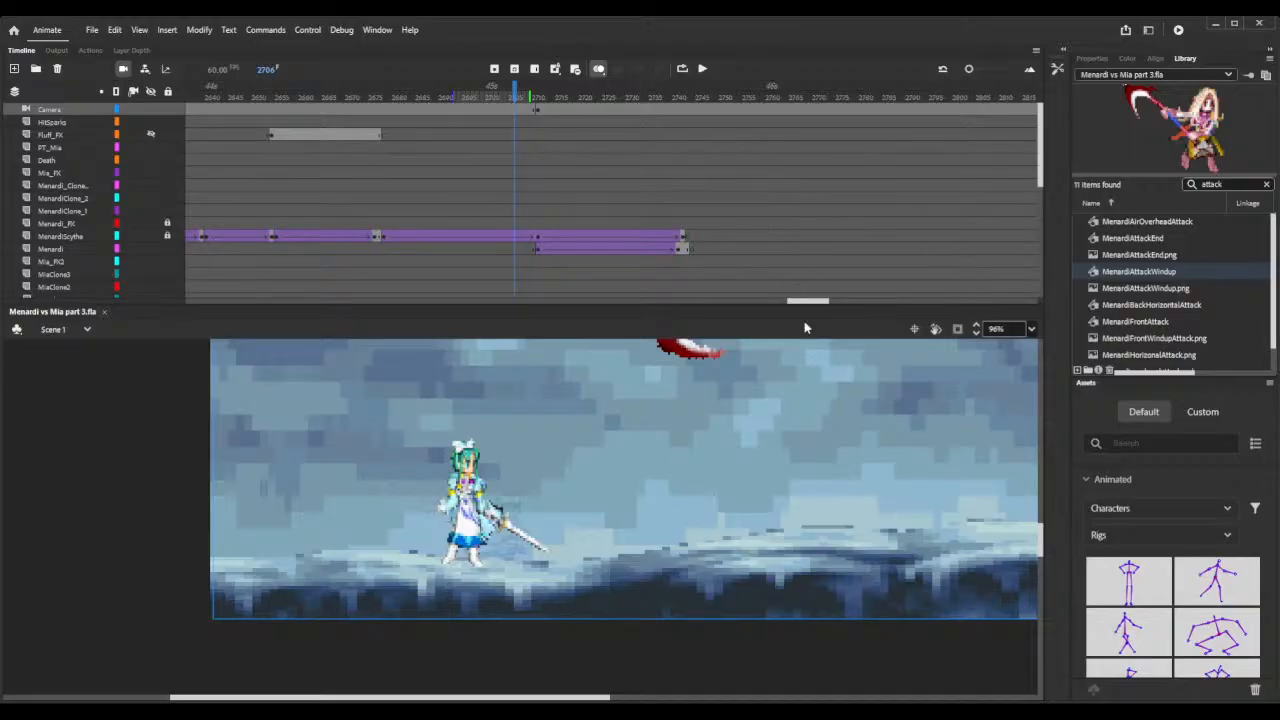
Zoom out until the whole stage fits in view and scrub through the animation's closing frames up to its end at frame 3048.
scroll(975, 464, down, 5)
scroll(975, 464, up, 3)
click(977, 333)
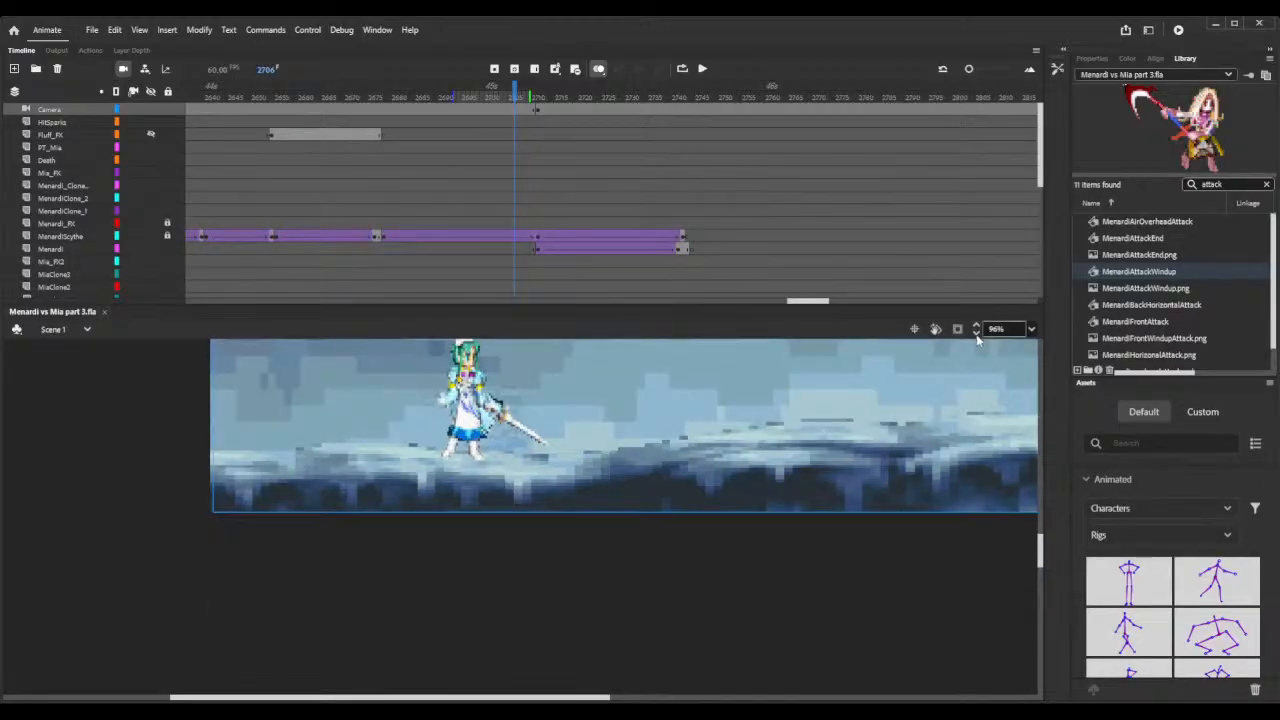
click(977, 334)
click(977, 334)
click(977, 334)
click(977, 334)
click(977, 334)
click(977, 334)
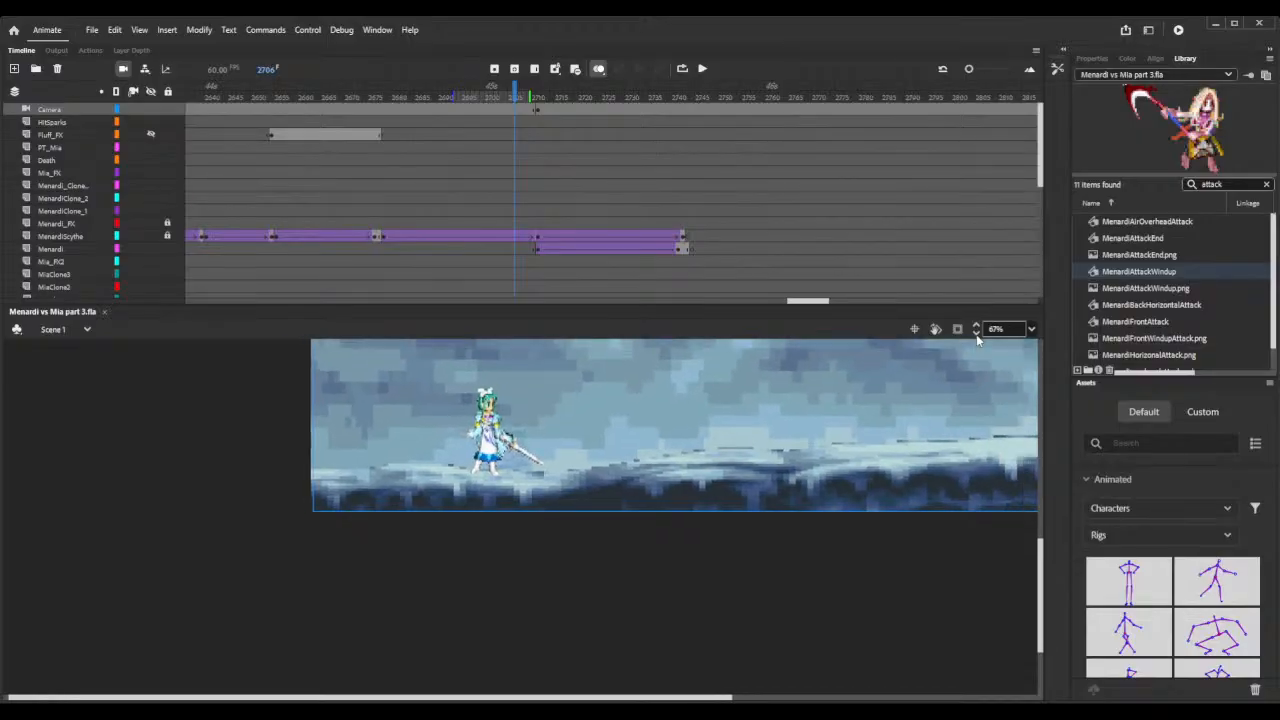
click(977, 334)
click(977, 334)
click(977, 334)
click(977, 334)
click(977, 334)
click(977, 334)
click(977, 334)
click(977, 334)
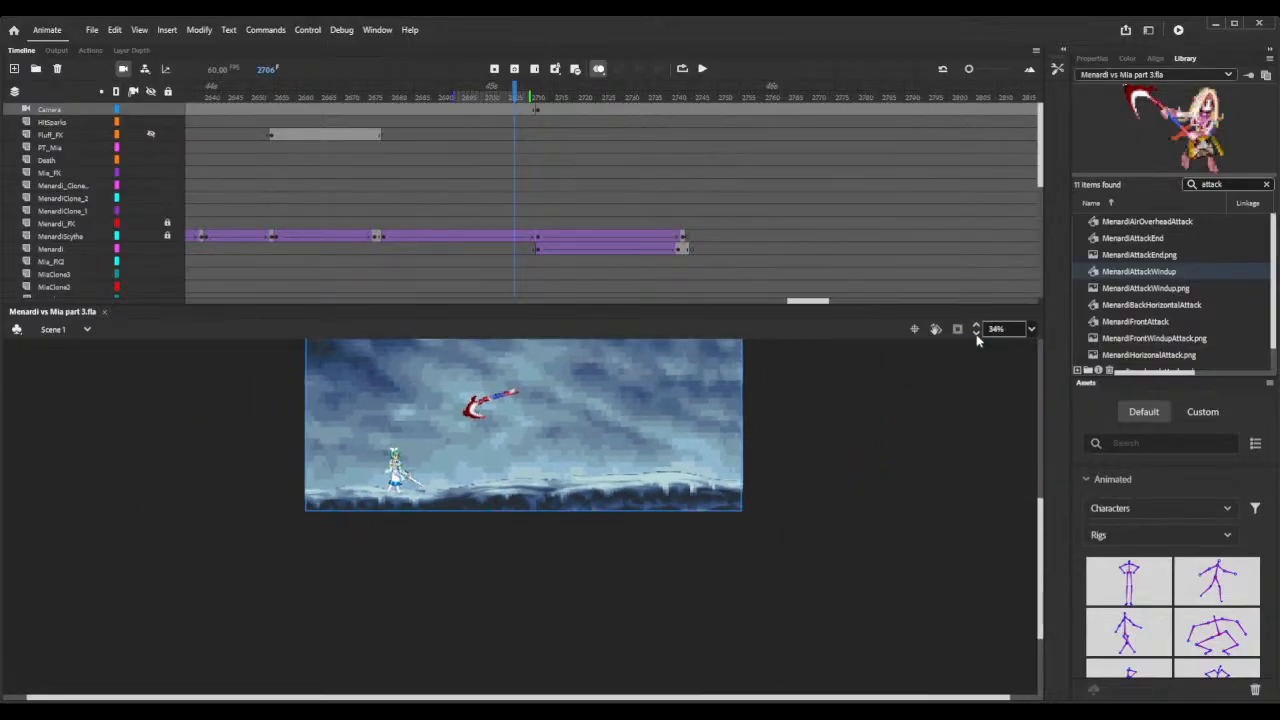
click(977, 334)
drag(809, 301, 878, 302)
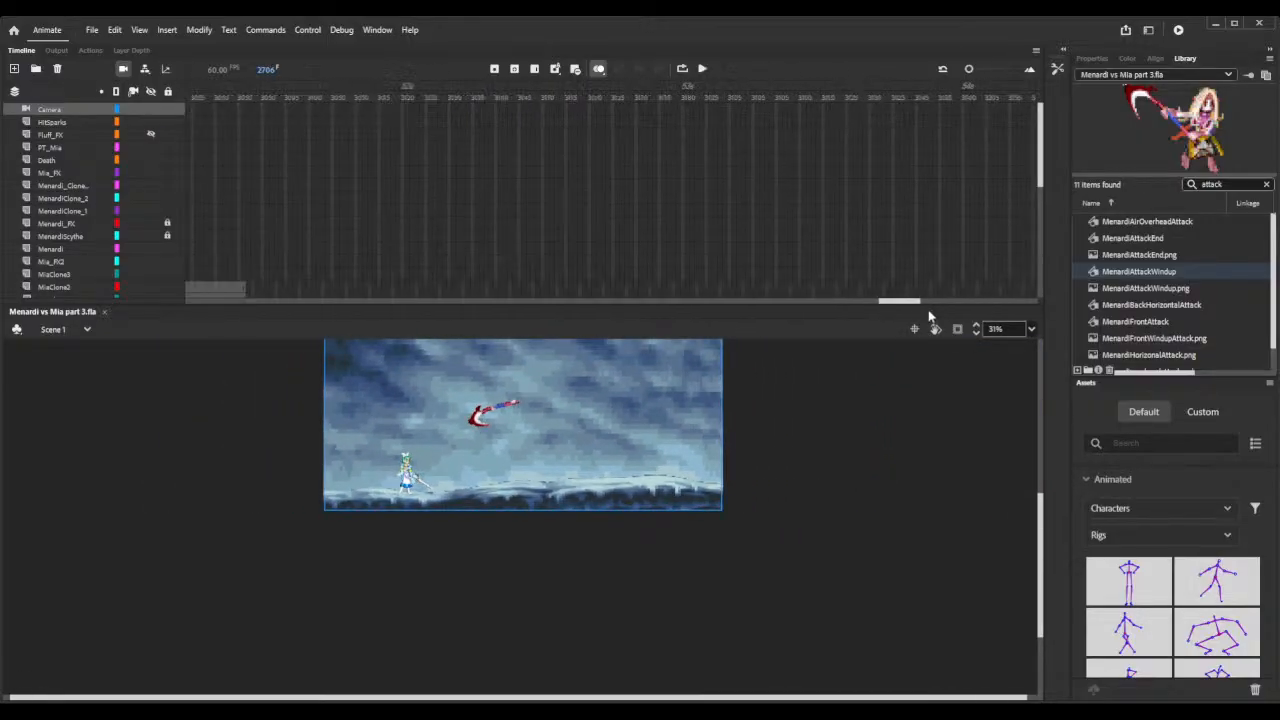
scroll(578, 127, left, 2)
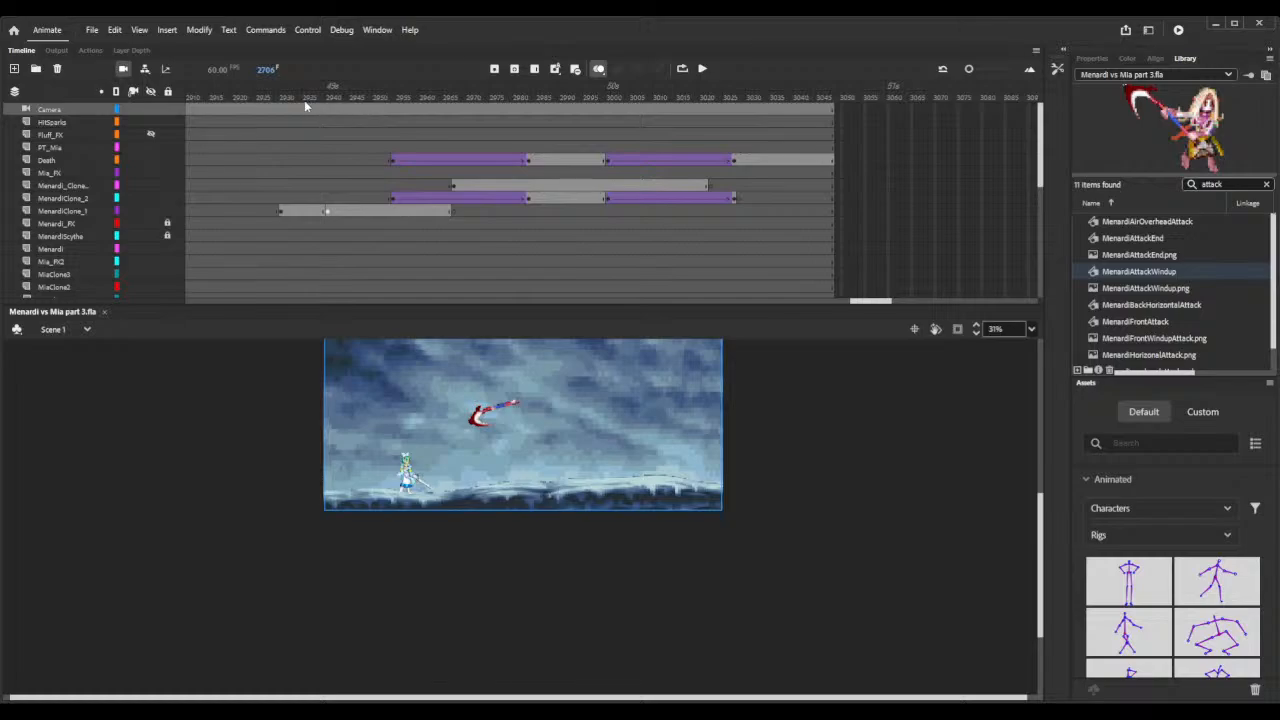
drag(284, 95, 857, 148)
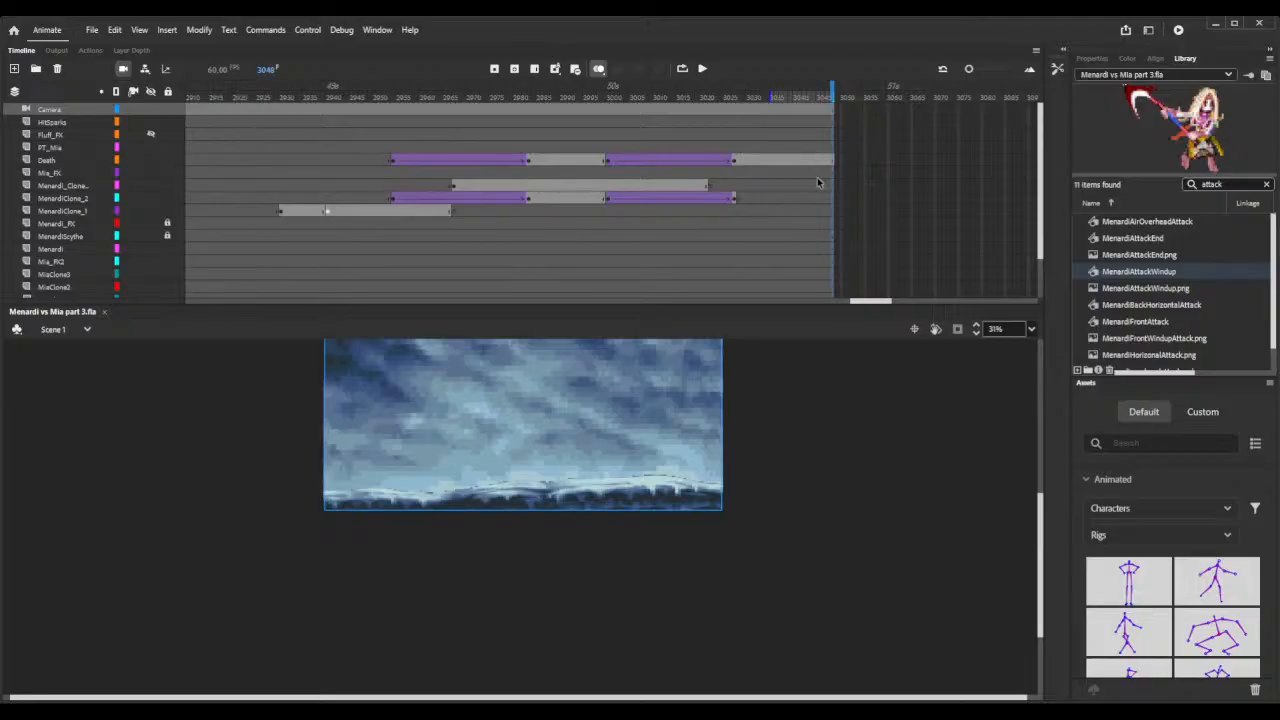
Extend all layers to about frame 3100 by inserting frames from frame 3037 onward.
scroll(821, 185, down, 2)
click(828, 288)
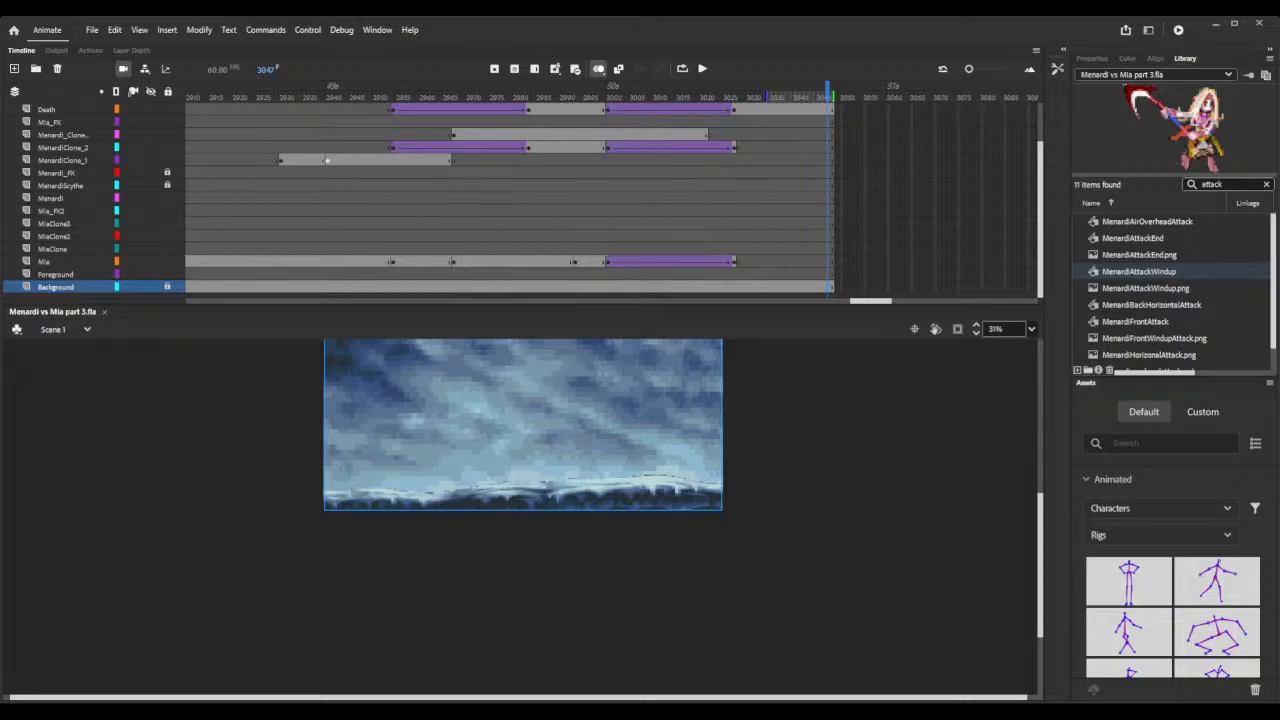
click(782, 96)
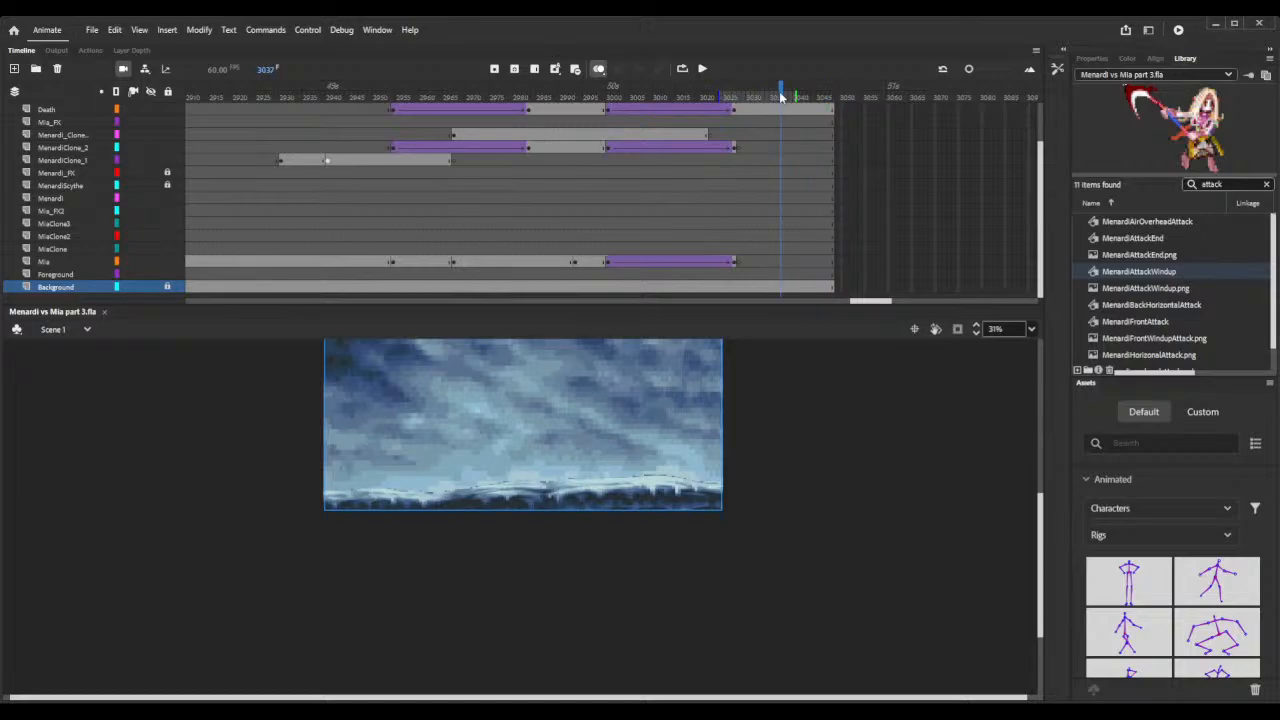
key(F5)
key(F5)
key(F5)
key(F5)
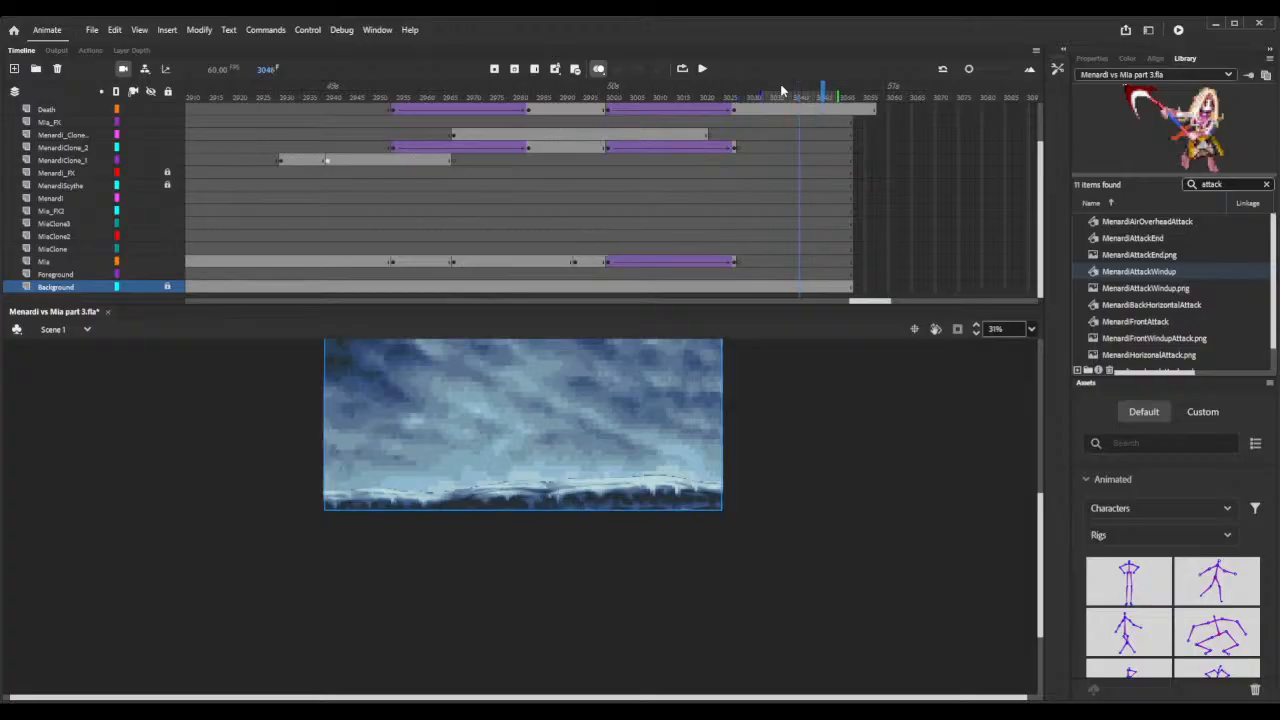
key(F5)
key(F5)
key(F5)
key(F5)
key(F5)
key(F5)
key(F5)
key(F5)
key(F5)
key(F5)
key(F5)
key(F5)
key(F5)
key(F5)
key(F5)
key(F5)
key(F5)
key(F5)
key(F5)
key(F5)
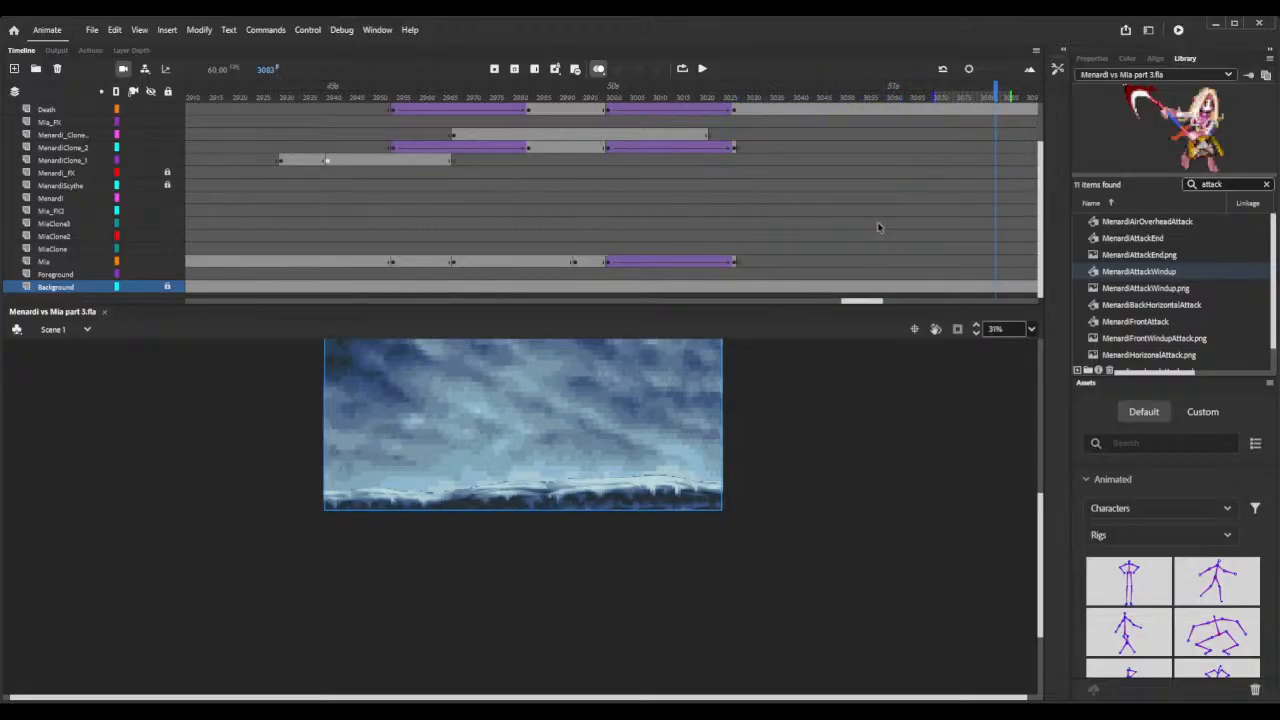
Start a blank keyframe at frame 3056 of the Background layer and unlock the layer.
click(869, 288)
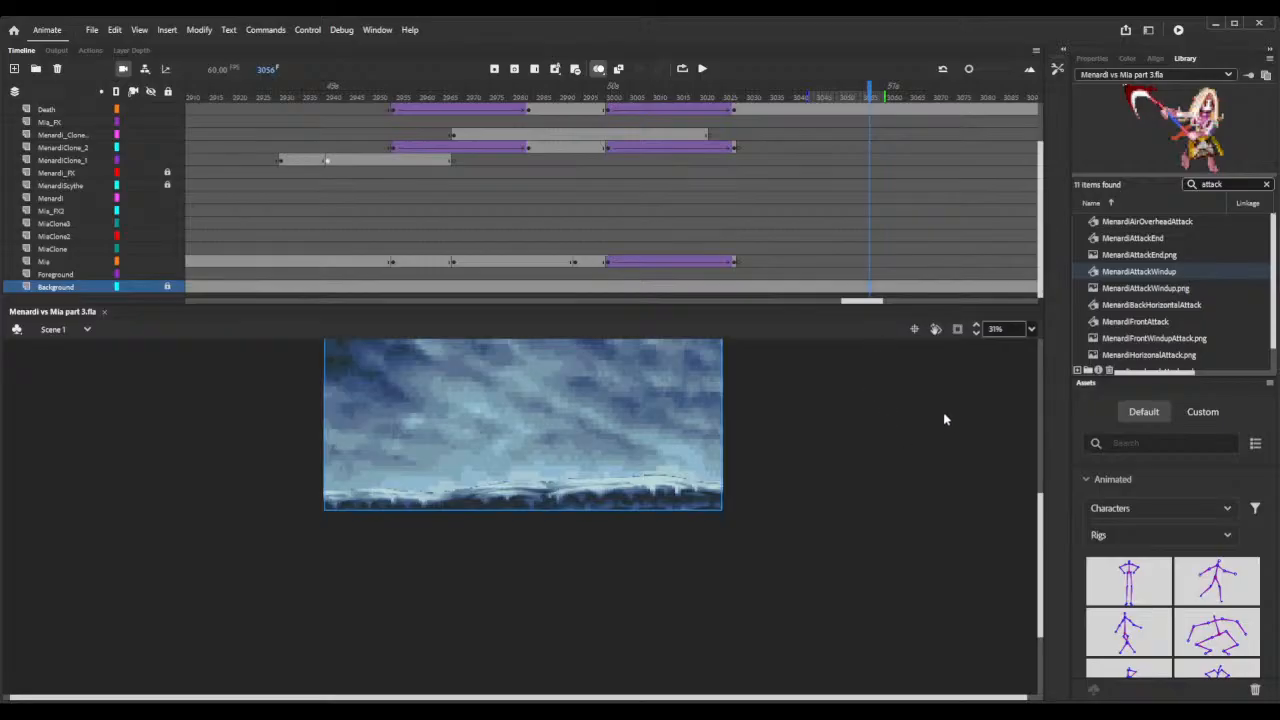
key(shift+F5)
key(shift+F5)
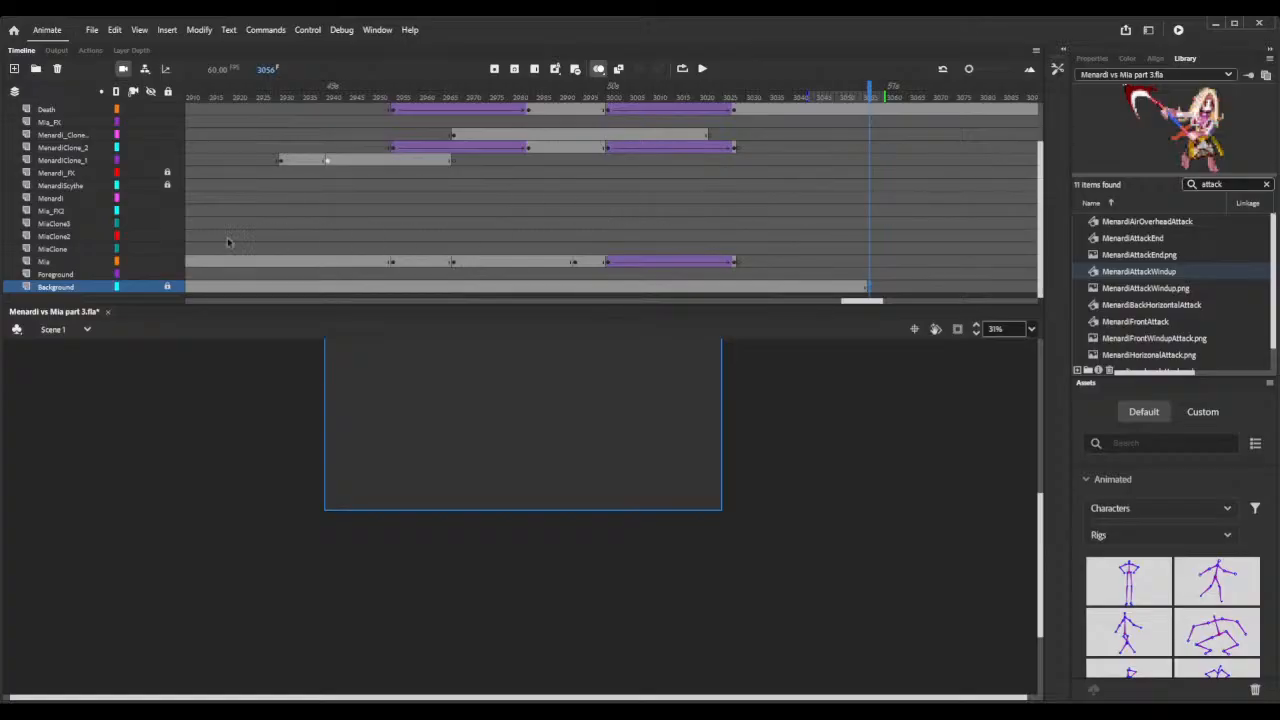
click(168, 290)
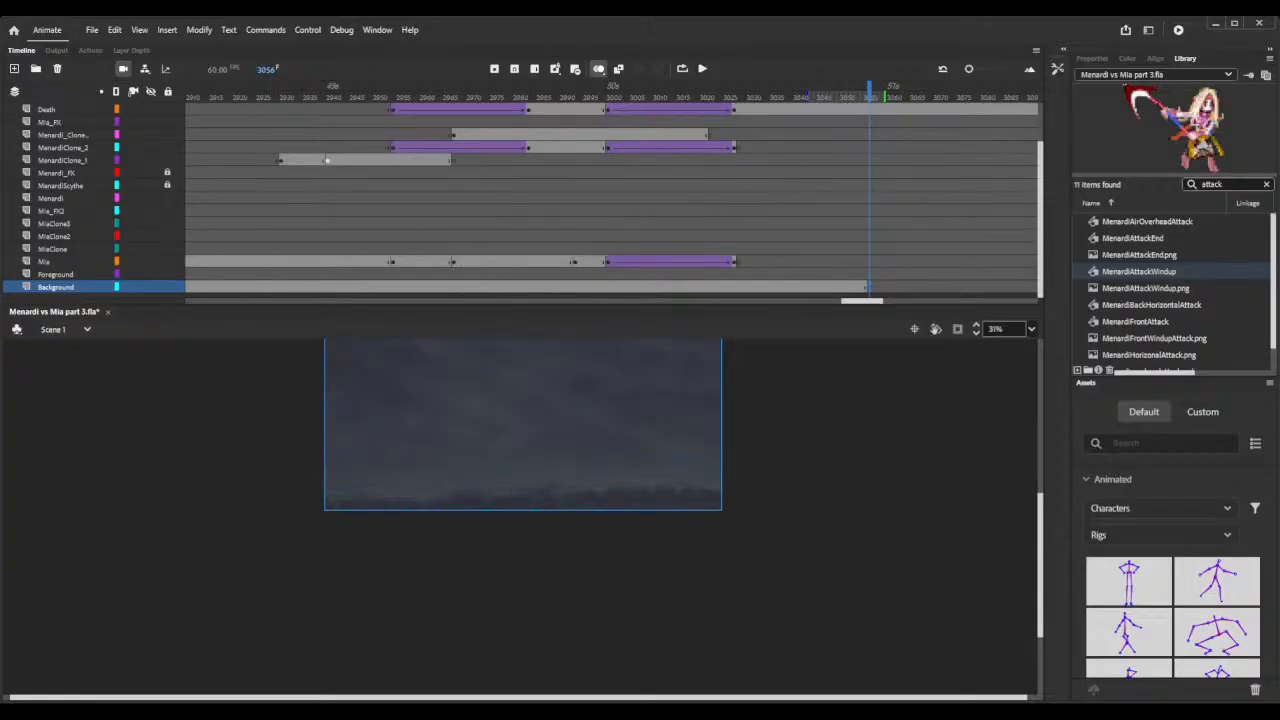
Paste the blue cloud-sky picture on the Background layer at frame 3056 and position it to cover the stage.
scroll(1170, 290, down, 1)
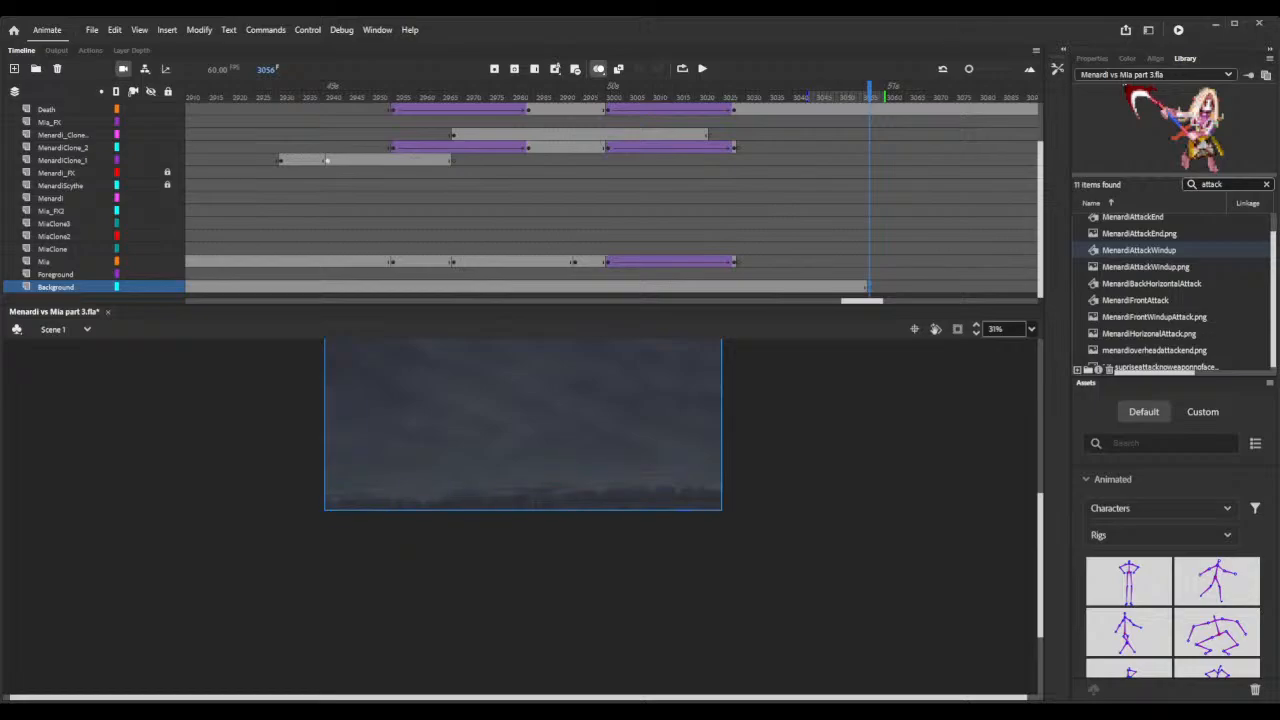
key(ctrl+v)
drag(626, 546, 619, 429)
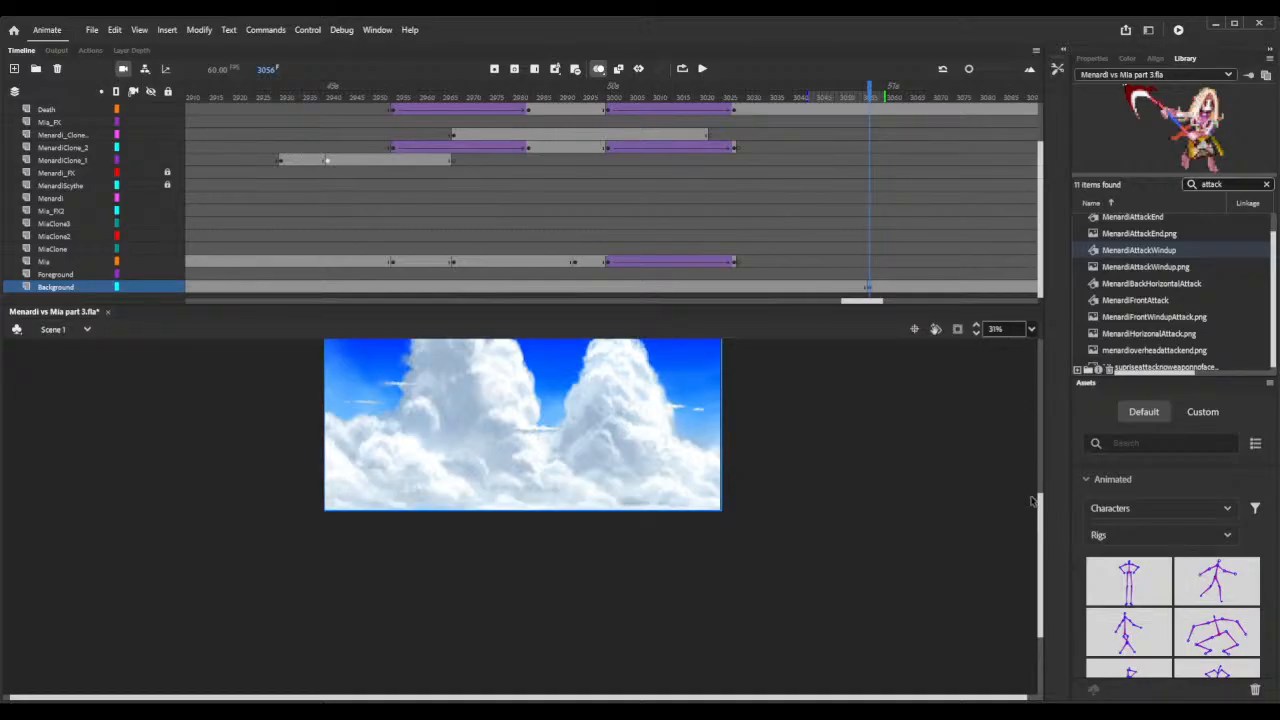
drag(1040, 508, 1045, 456)
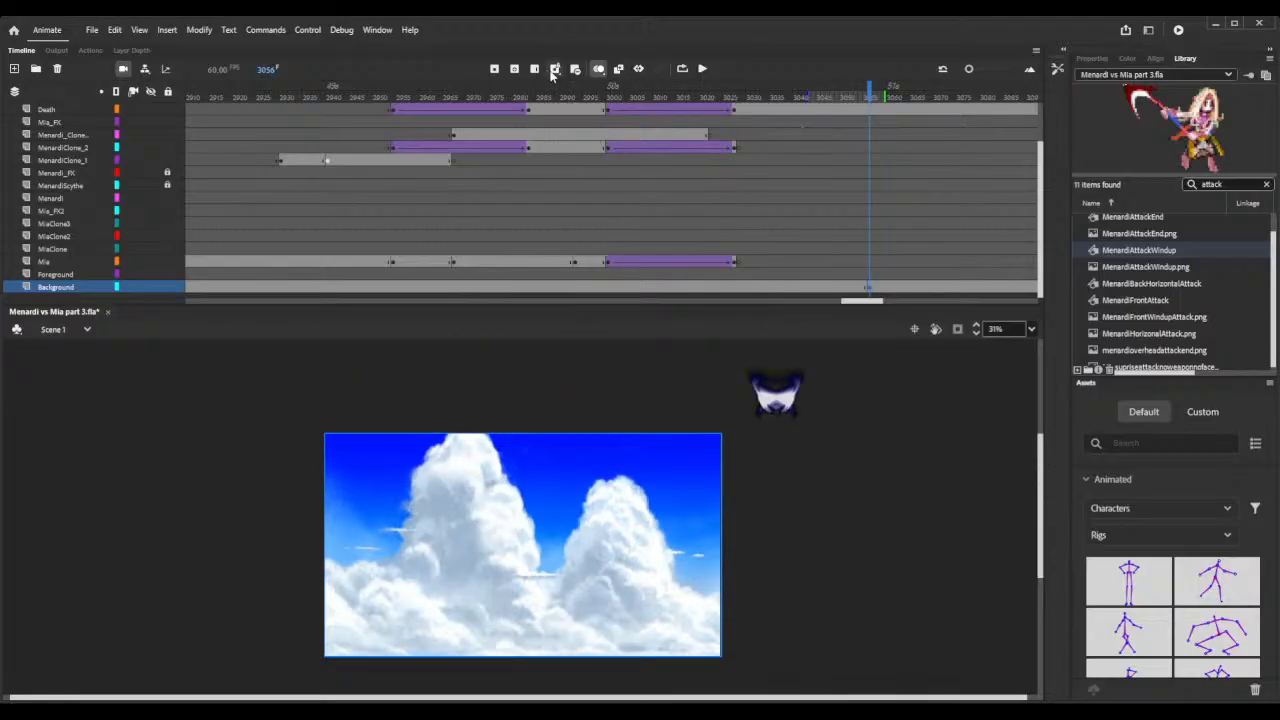
Delete the Death layer's off-stage mask sprite from the frames following its last tween, starting at frame 3028.
drag(607, 95, 740, 112)
click(742, 111)
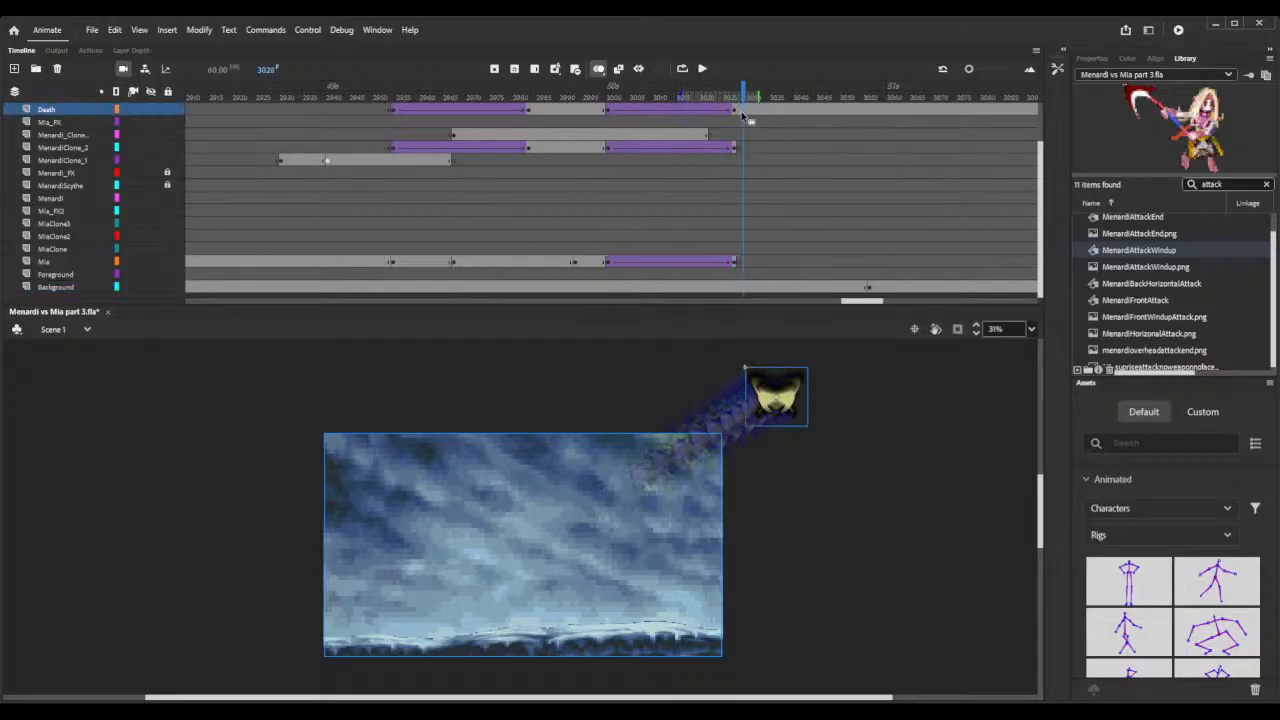
click(740, 115)
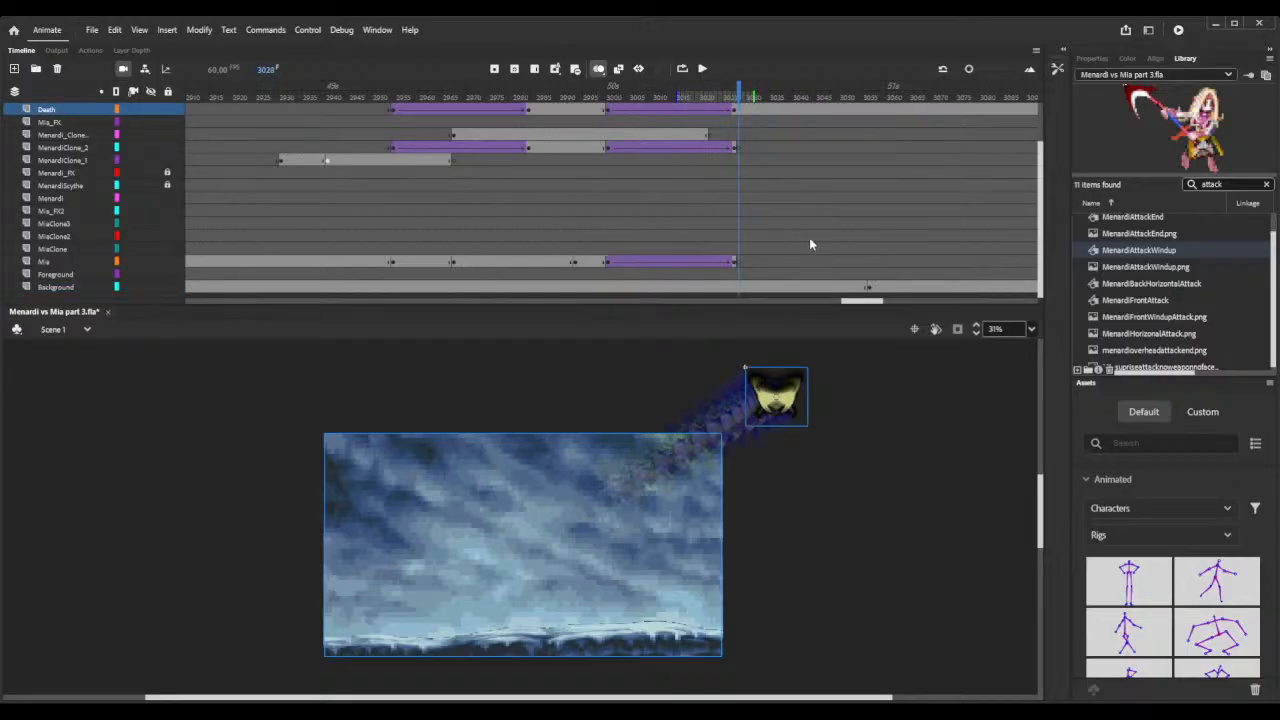
key(Delete)
key(ctrl+s)
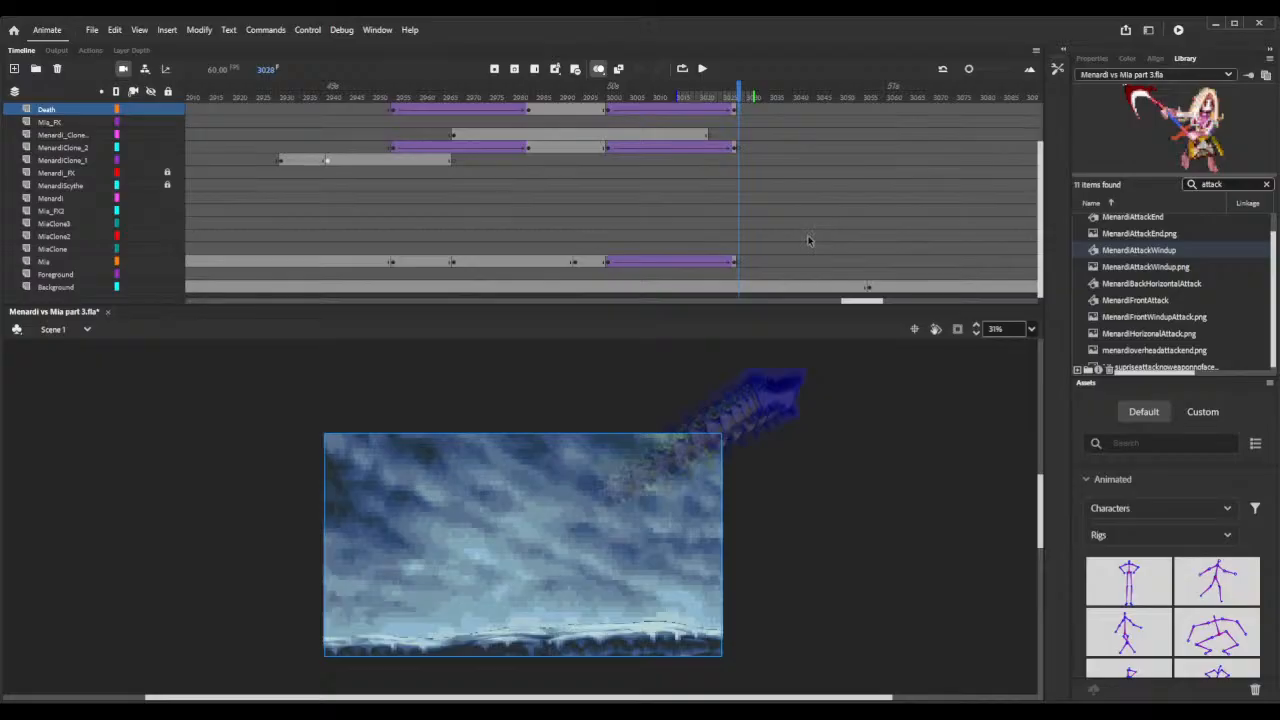
Scrub the cloud-sky shot to frame 3072, test the movie and close the preview.
click(908, 91)
drag(908, 91, 943, 90)
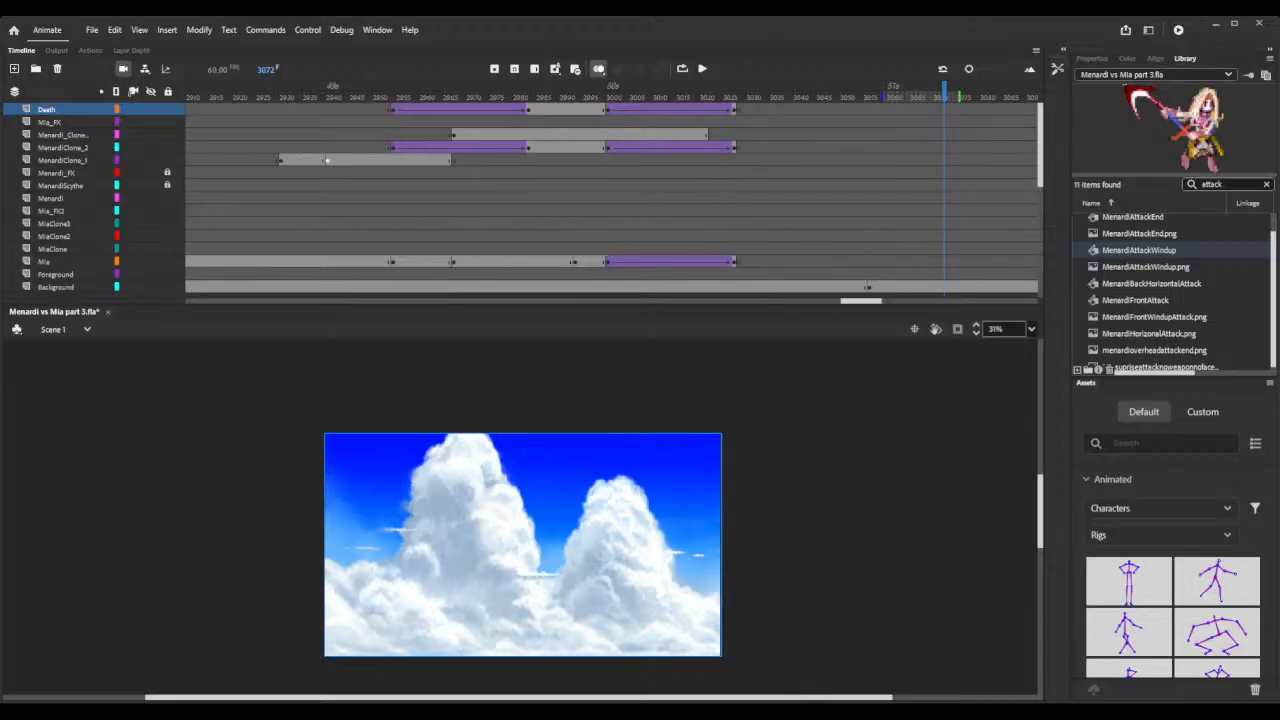
scroll(610, 200, up, 2)
key(ctrl+Return)
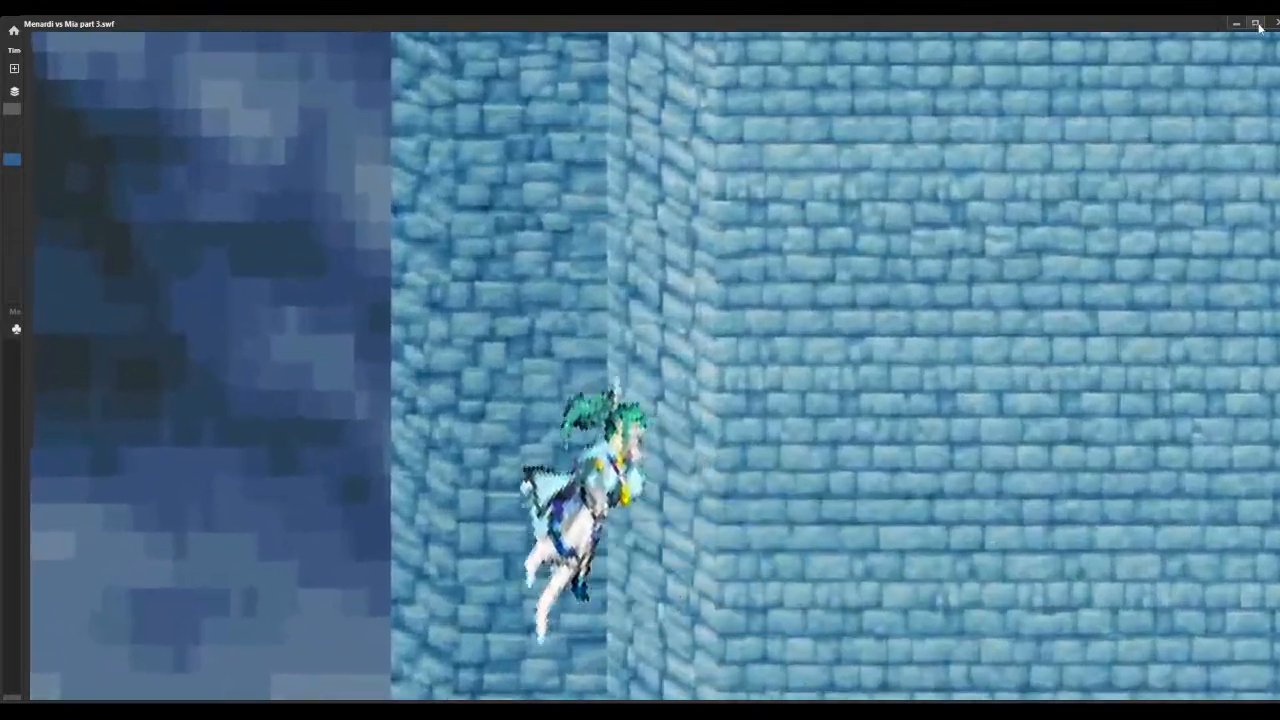
key(ctrl+w)
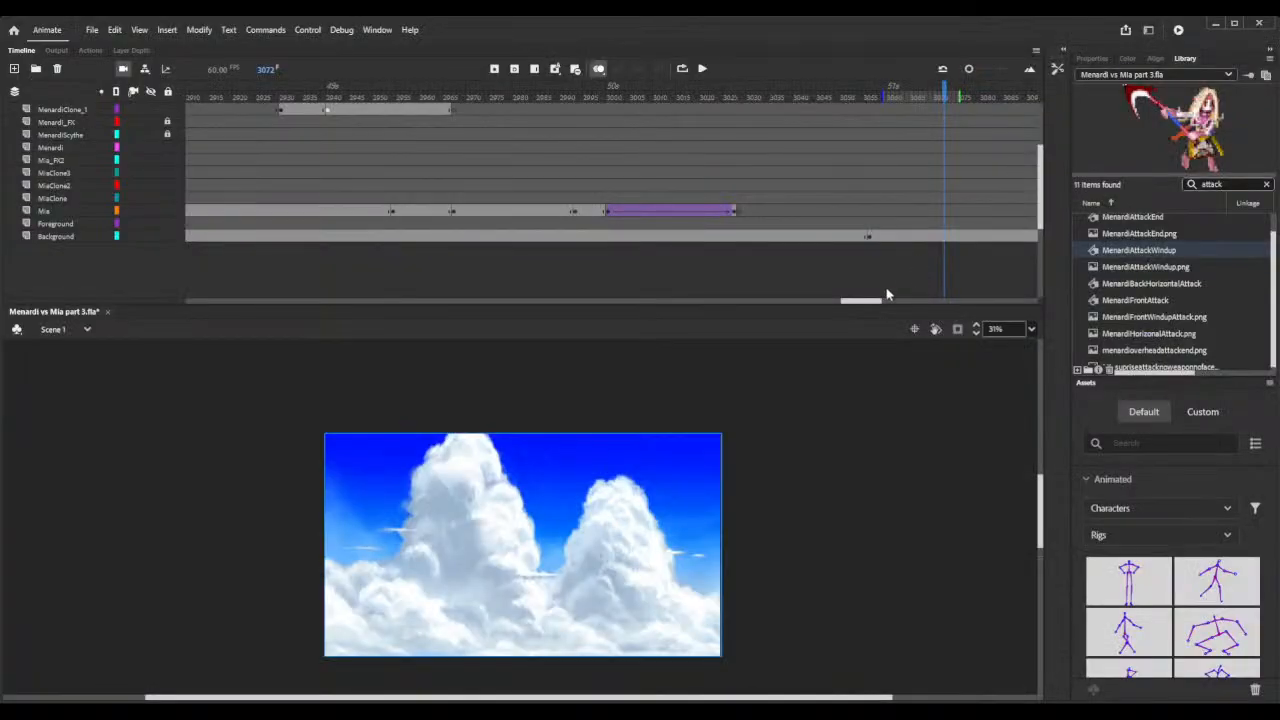
Lengthen the cloud-sky shot on all layers to about frame 3150 by inserting frames from frame 3067 onward.
drag(877, 305, 881, 305)
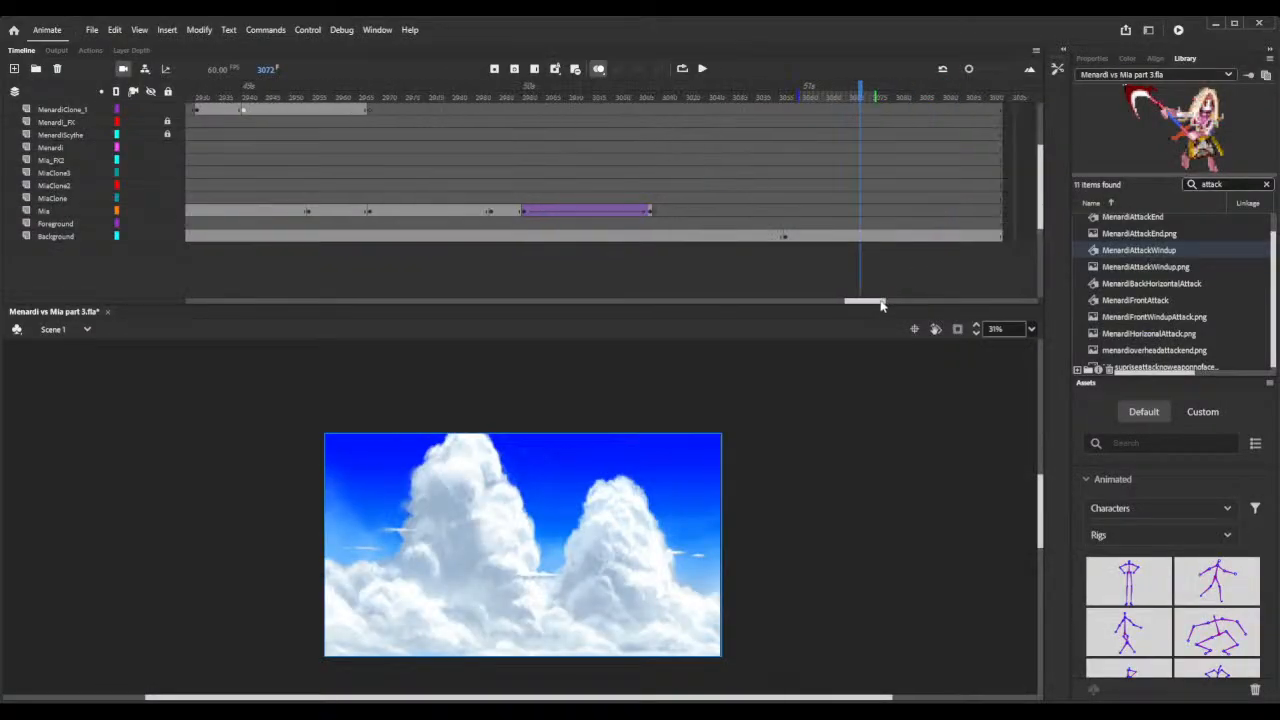
click(839, 96)
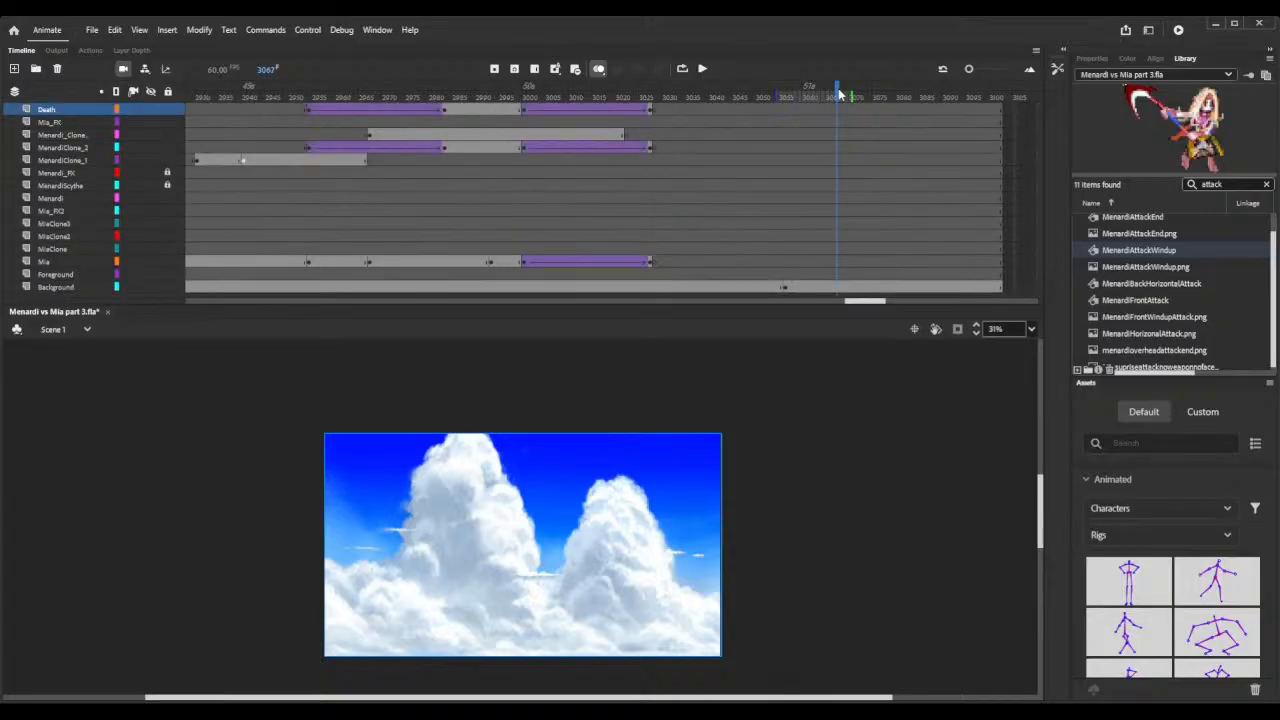
key(period)
key(period)
key(period)
key(period)
key(period)
key(period)
key(period)
key(period)
key(period)
key(period)
key(period)
key(period)
key(period)
key(period)
key(period)
key(period)
key(period)
key(period)
key(period)
key(period)
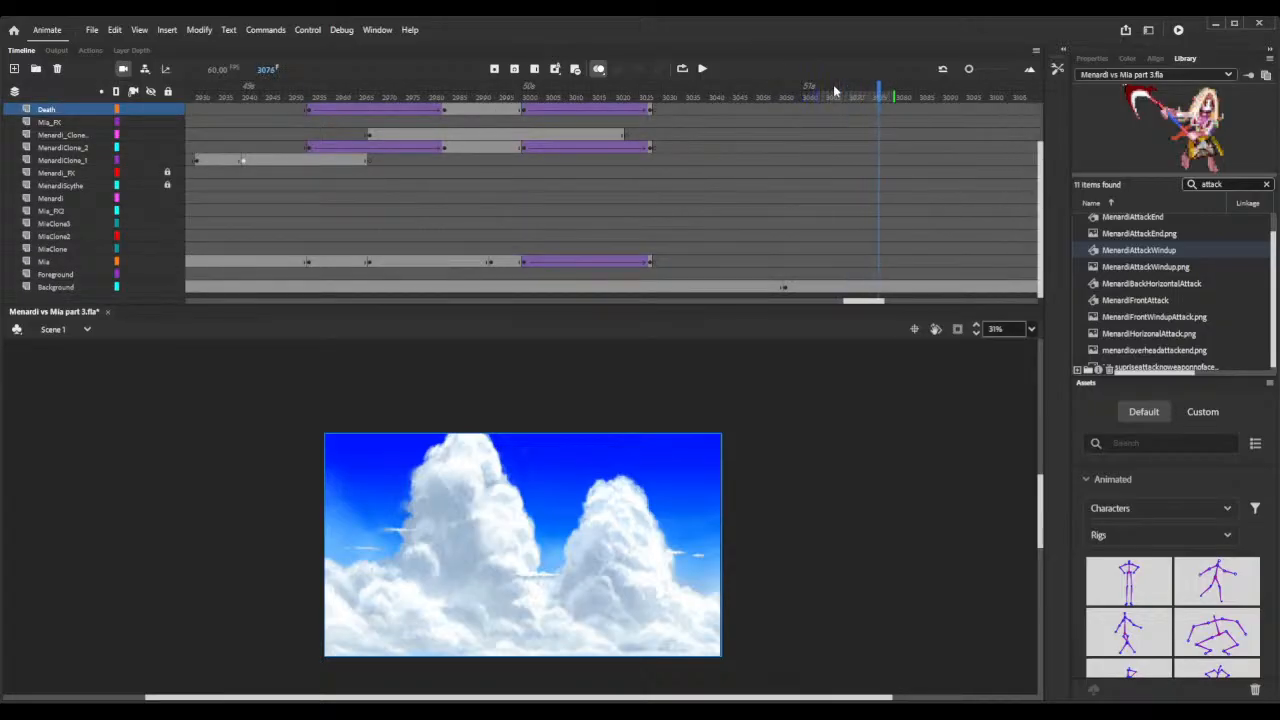
key(period)
key(period)
key(period)
key(period)
key(period)
key(period)
key(period)
key(period)
key(period)
key(period)
key(period)
key(period)
key(period)
key(period)
key(period)
key(period)
key(period)
key(period)
key(period)
key(period)
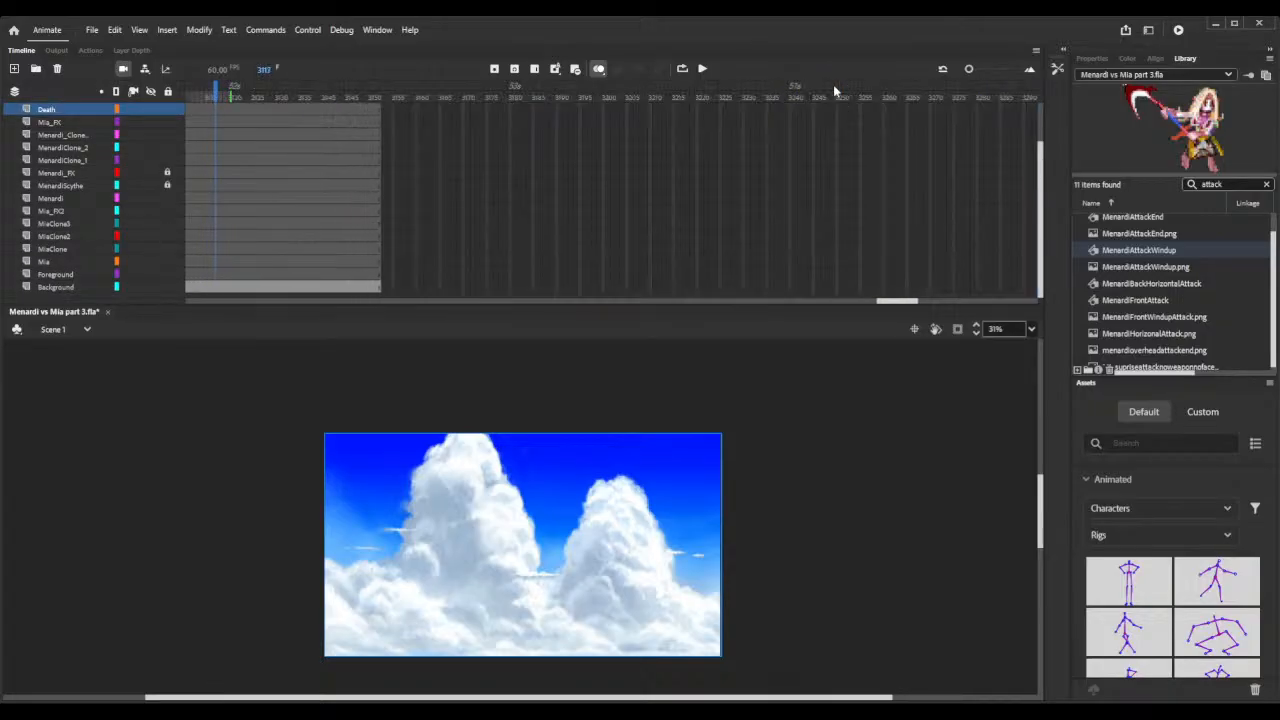
Turn off onion skinning and copy the Mia layer's keyframe from frame 3000 to frame 3120.
drag(896, 308, 868, 307)
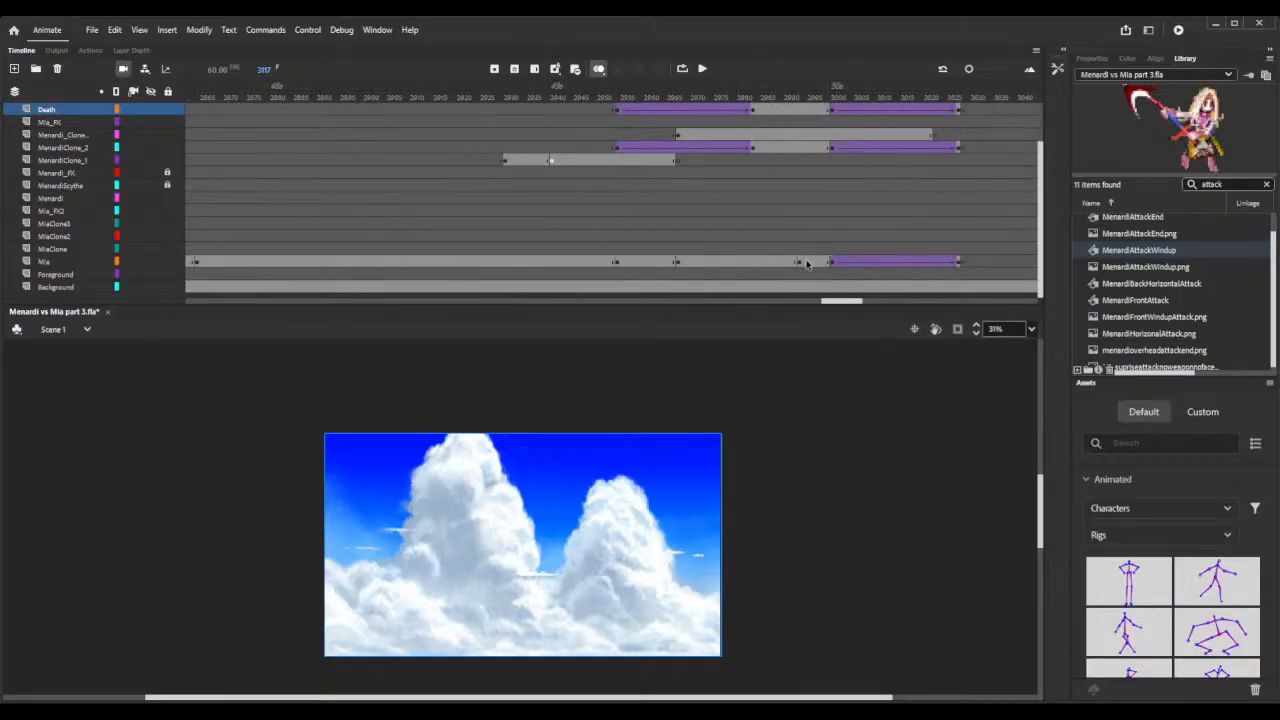
click(830, 264)
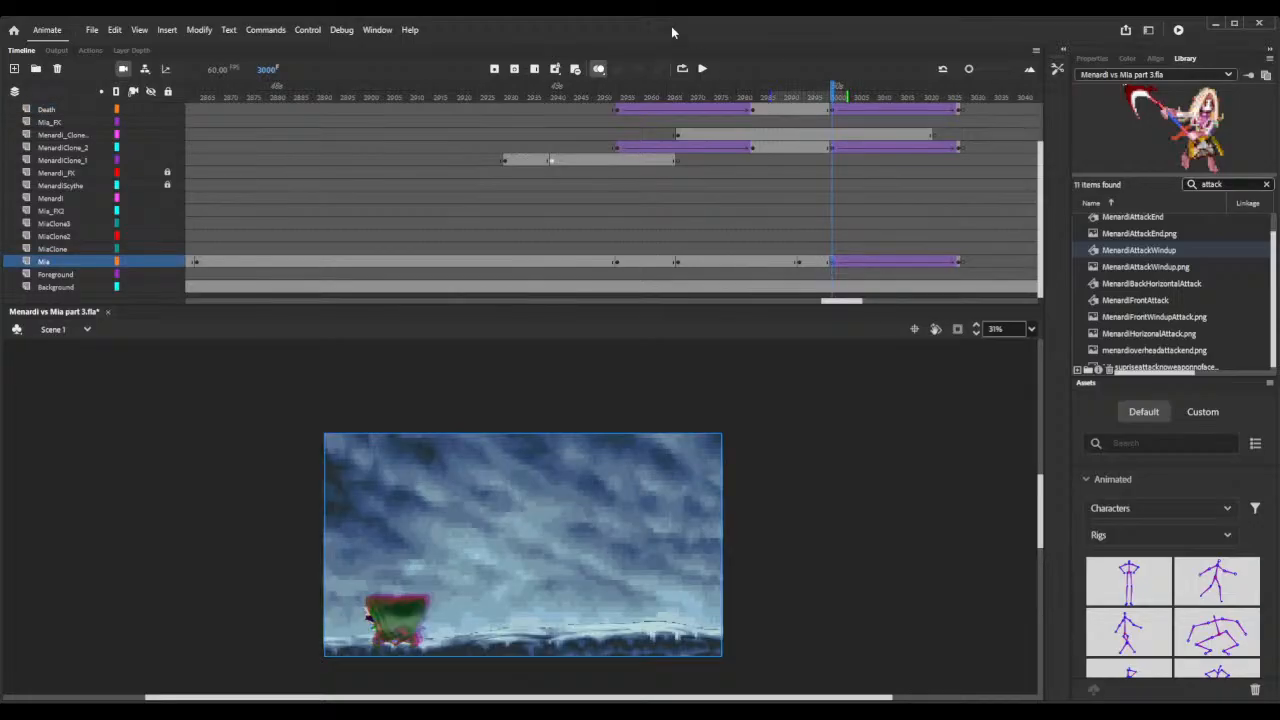
click(598, 69)
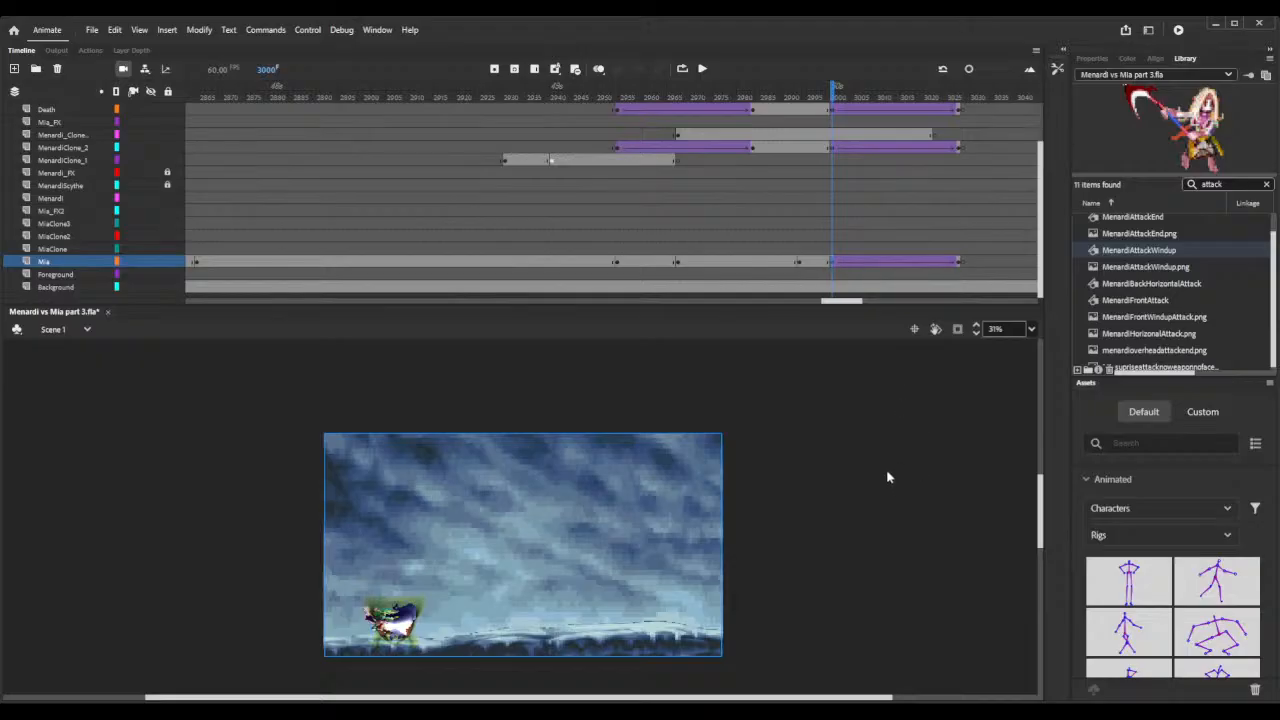
drag(864, 99, 738, 100)
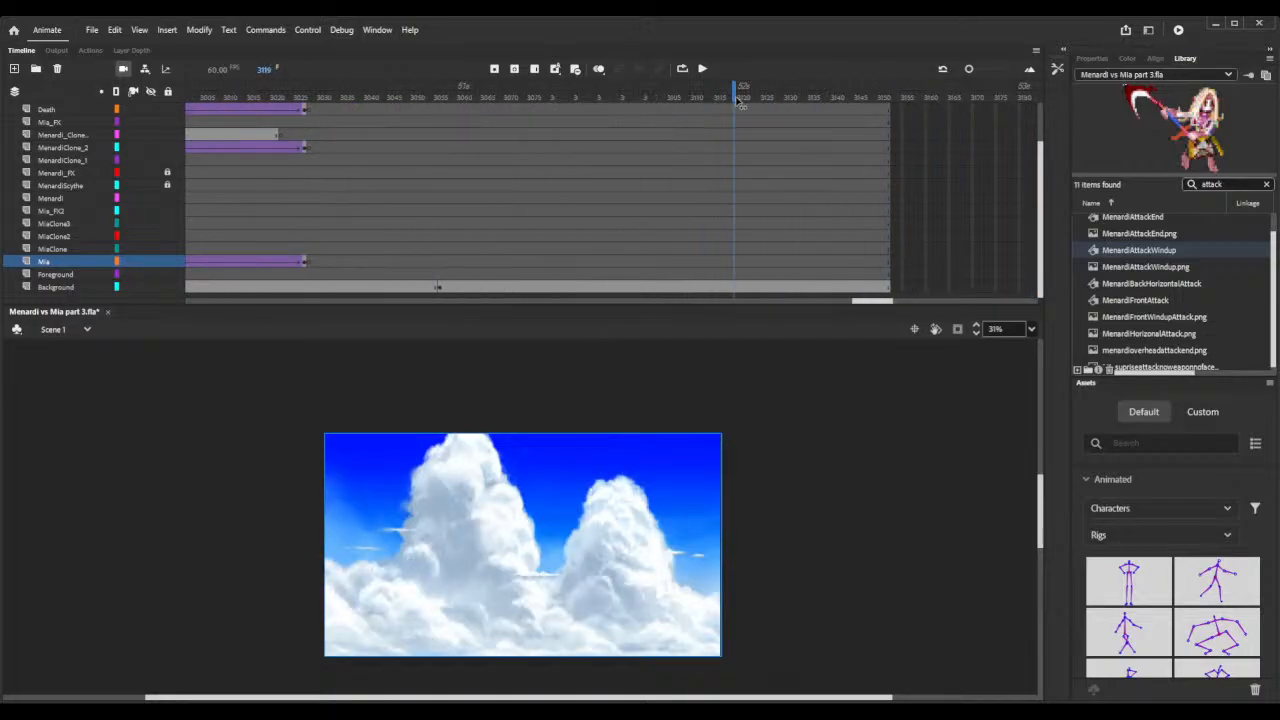
click(738, 266)
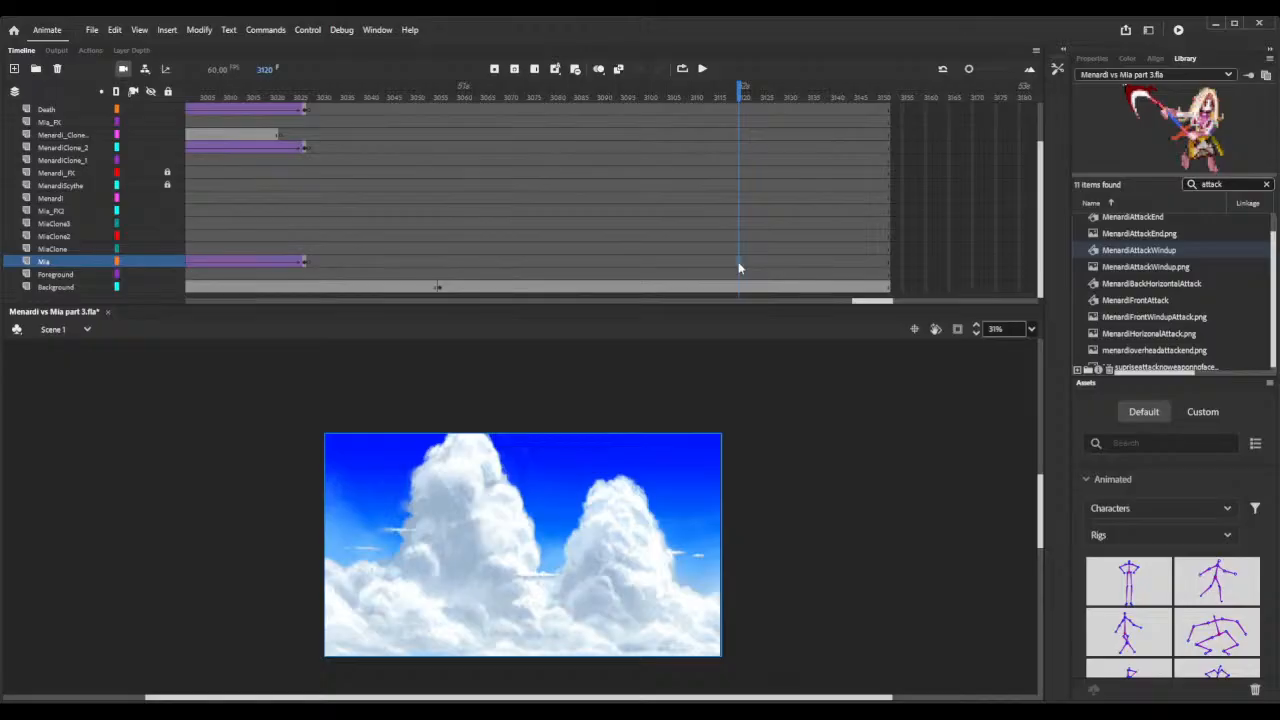
key(ctrl+alt+v)
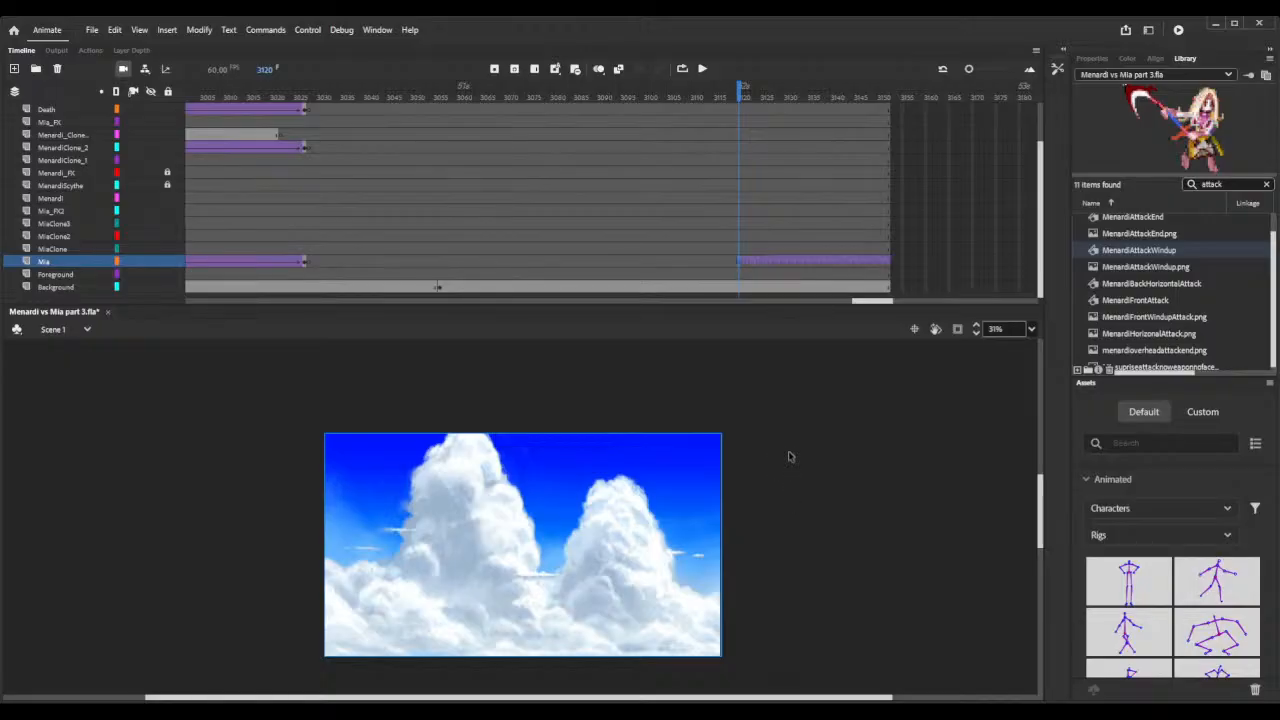
Move the Mia sprite at frame 3120 just outside the stage's lower-left corner and remove the tween from its span.
scroll(800, 391, down, 2)
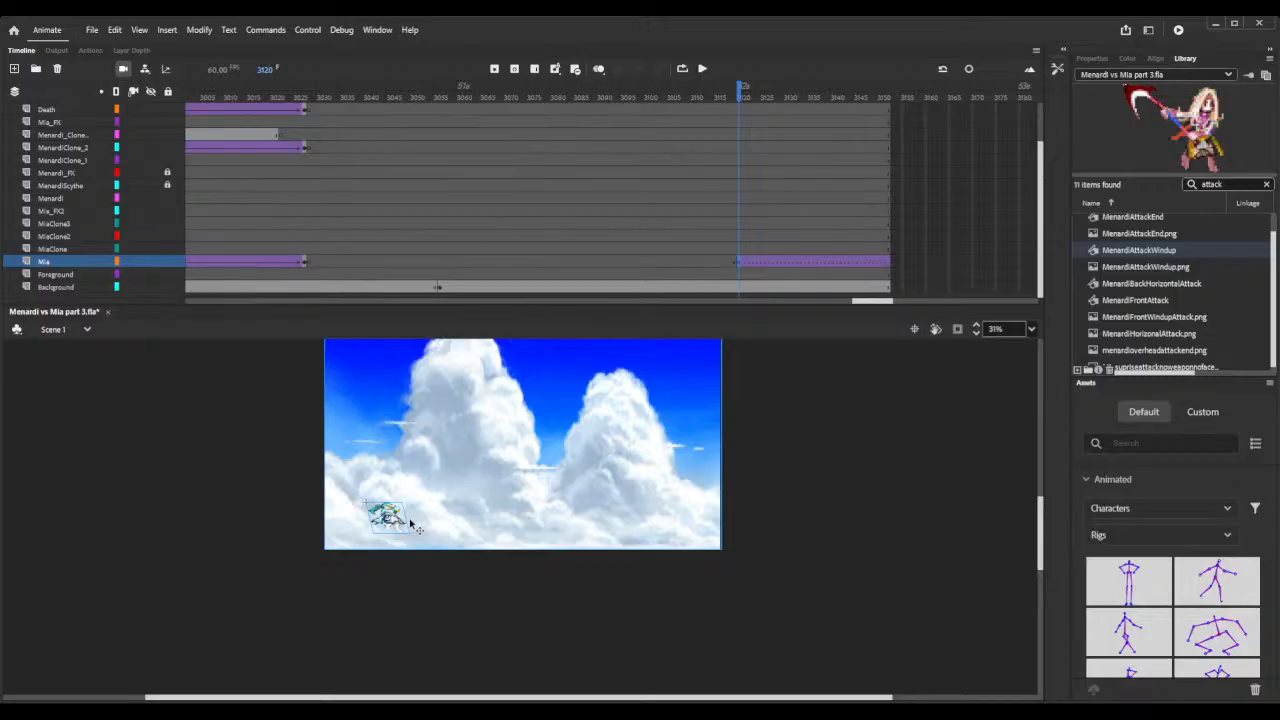
drag(393, 510, 313, 557)
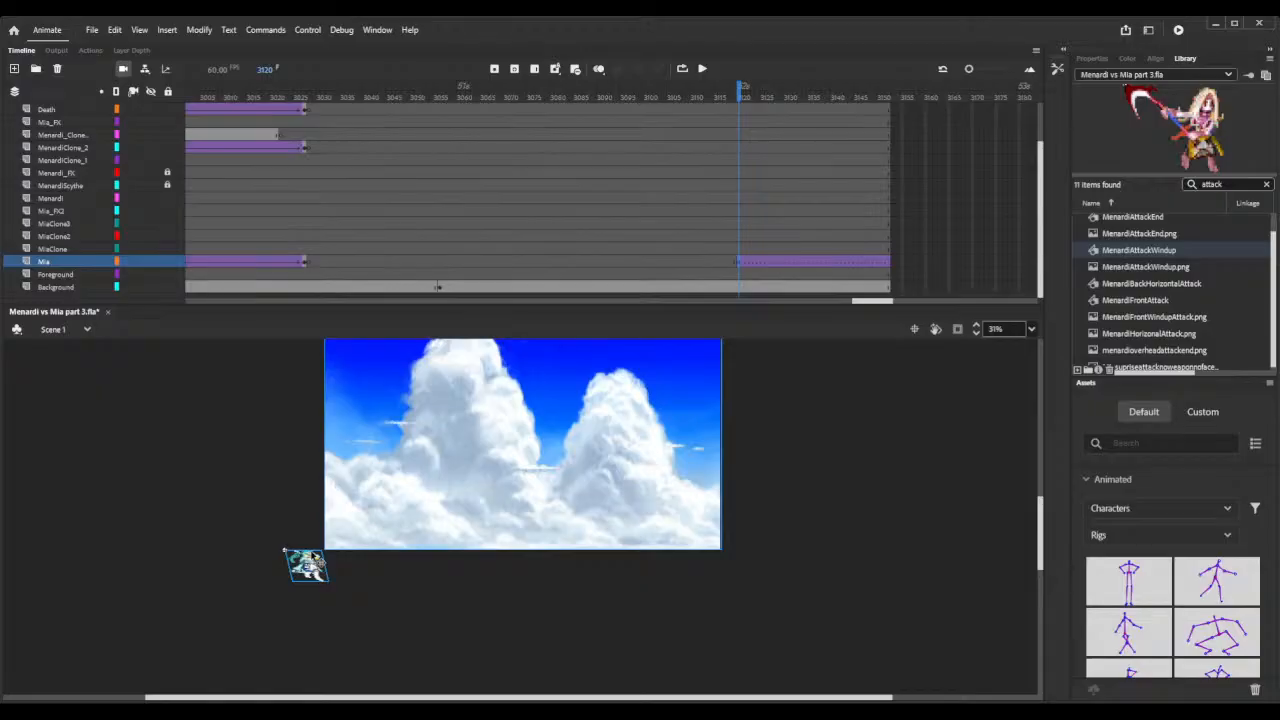
click(804, 265)
drag(866, 307, 855, 307)
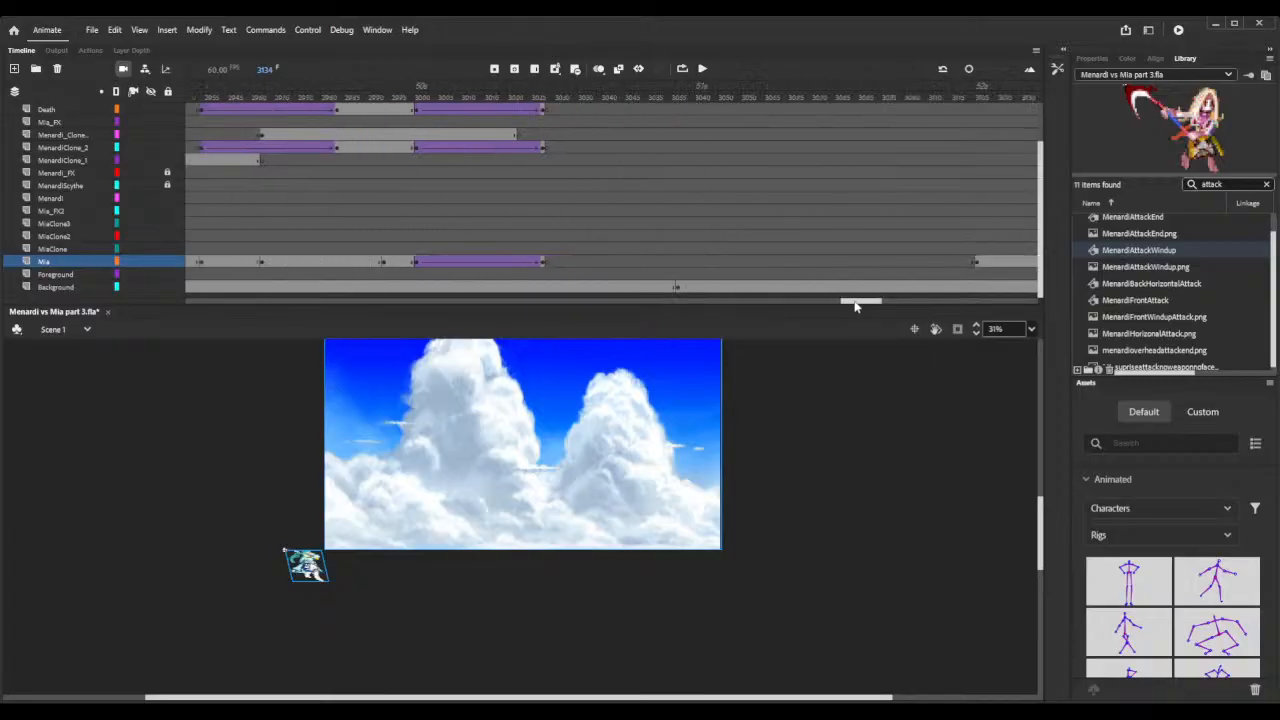
Copy the MenardiClone_2 layer's keyframe from frame 3000 to frame 3121.
click(418, 150)
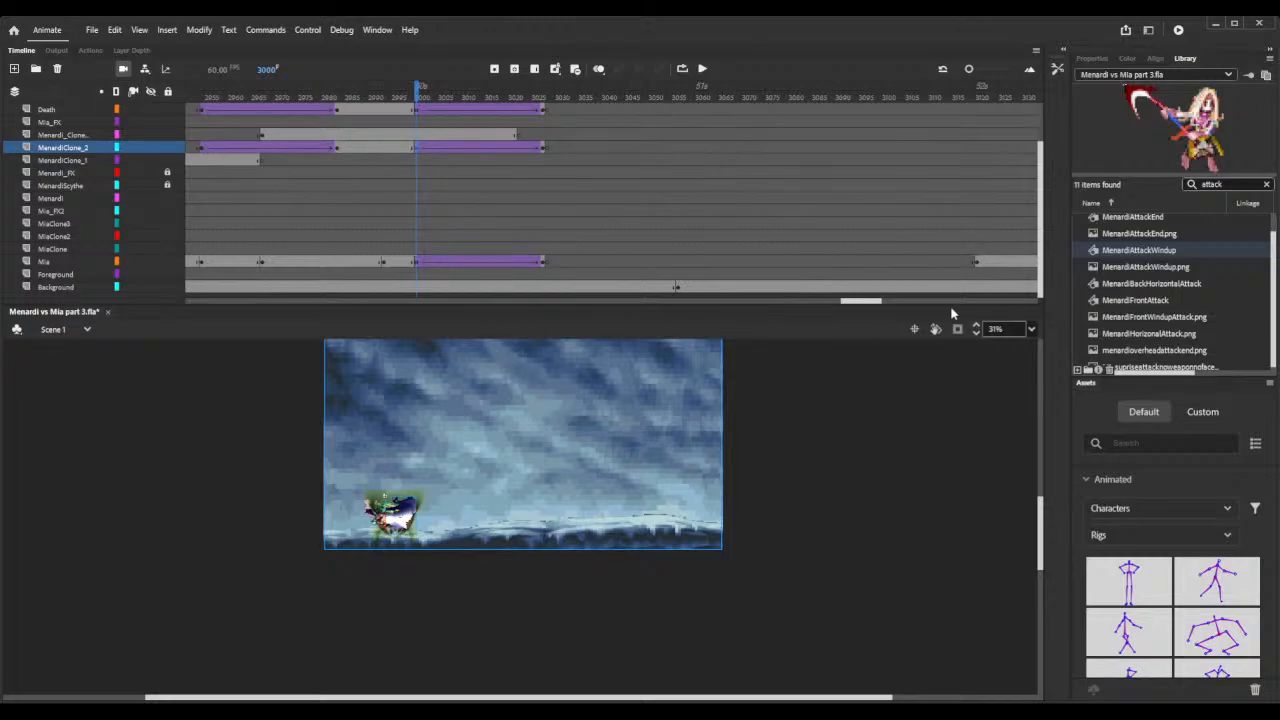
drag(865, 302, 885, 302)
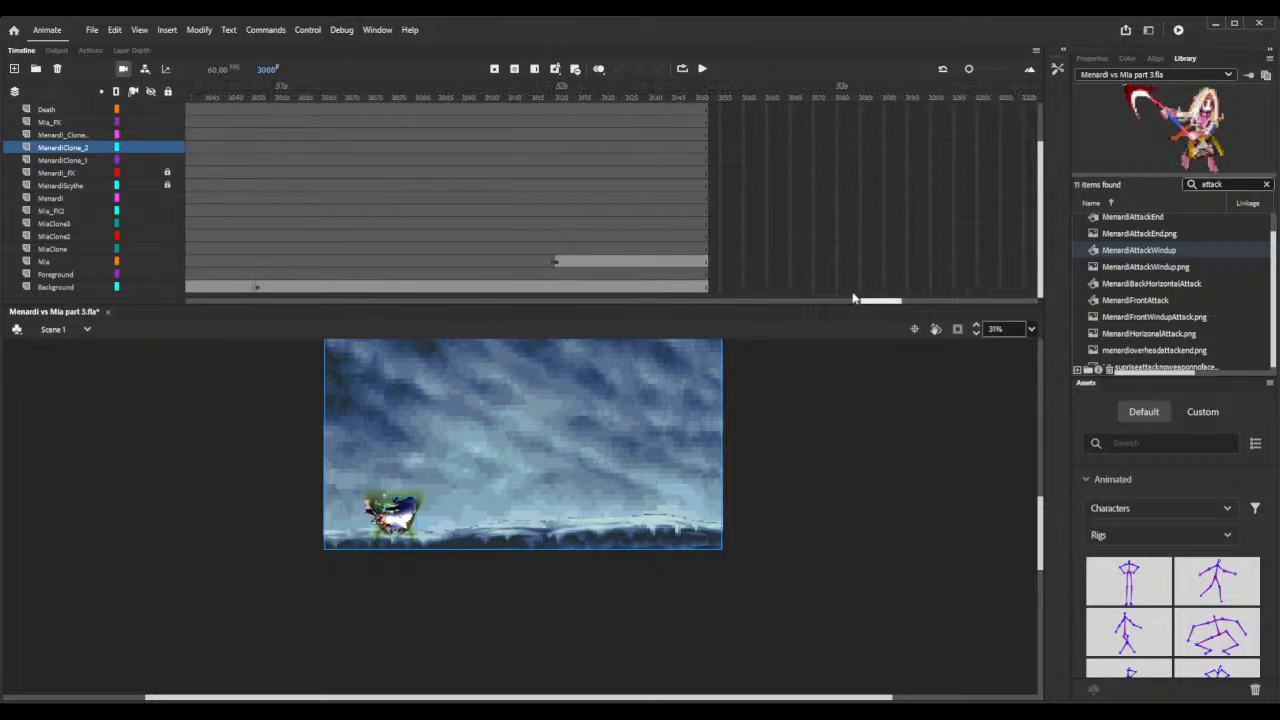
click(560, 150)
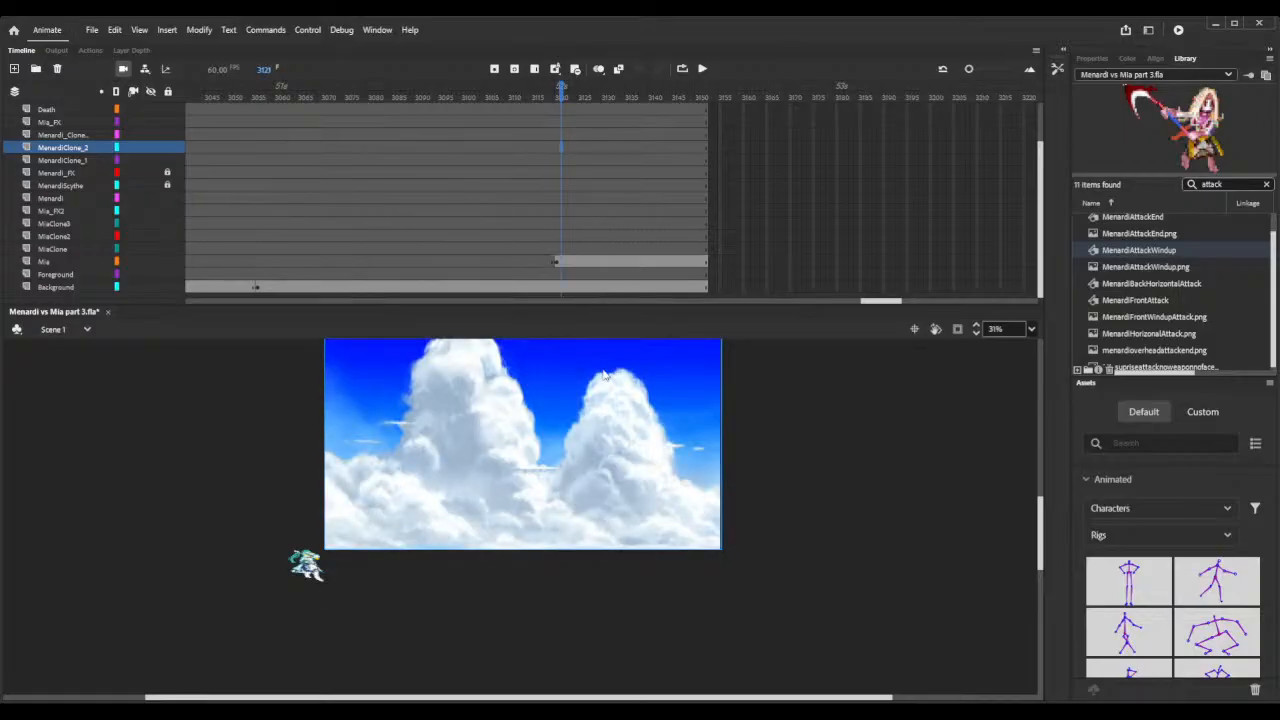
key(ctrl+alt+v)
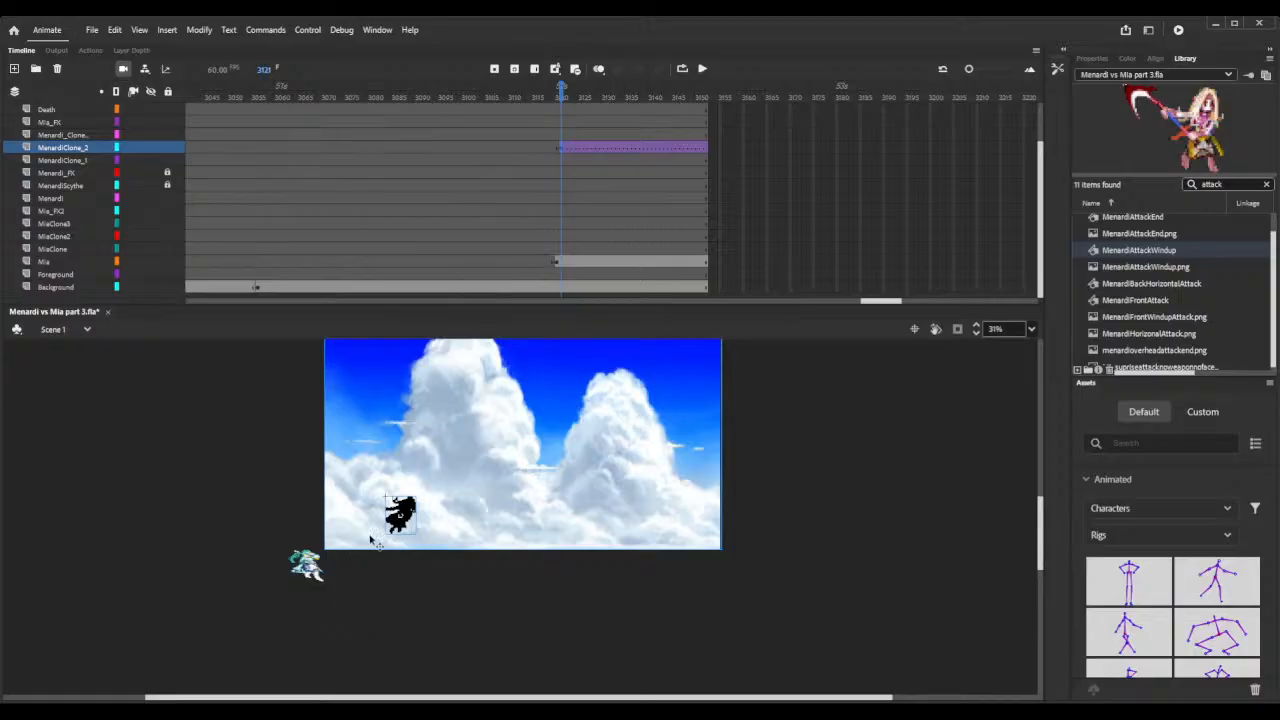
Place the Menardi silhouette and Mia side by side outside the stage's lower-left corner at frame 3121 and remove the silhouette's tween.
drag(409, 505, 326, 550)
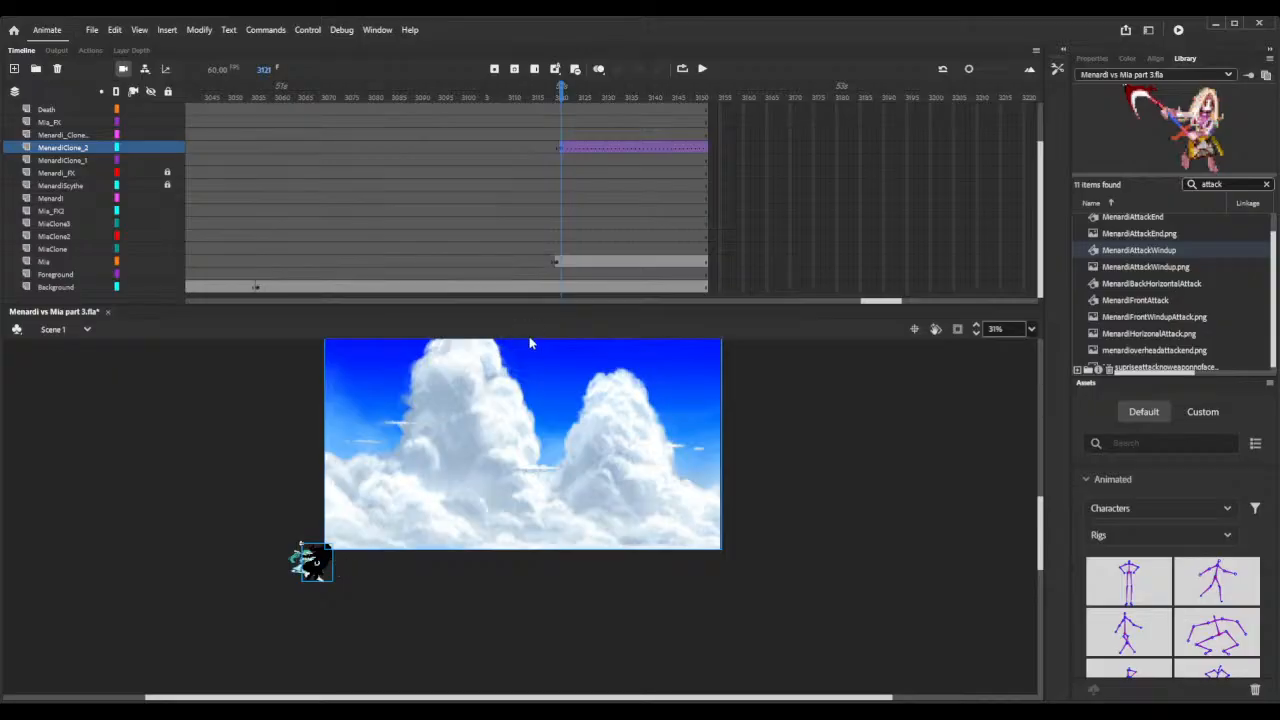
drag(980, 330, 981, 330)
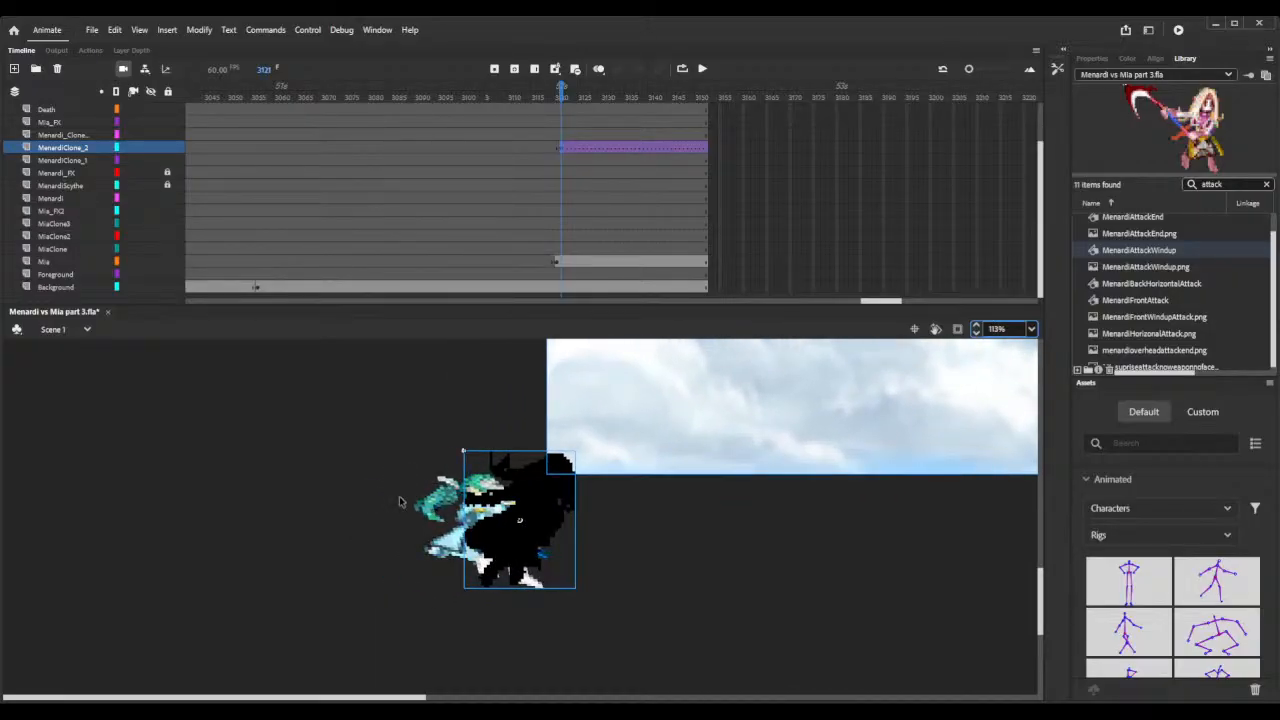
drag(443, 556, 397, 583)
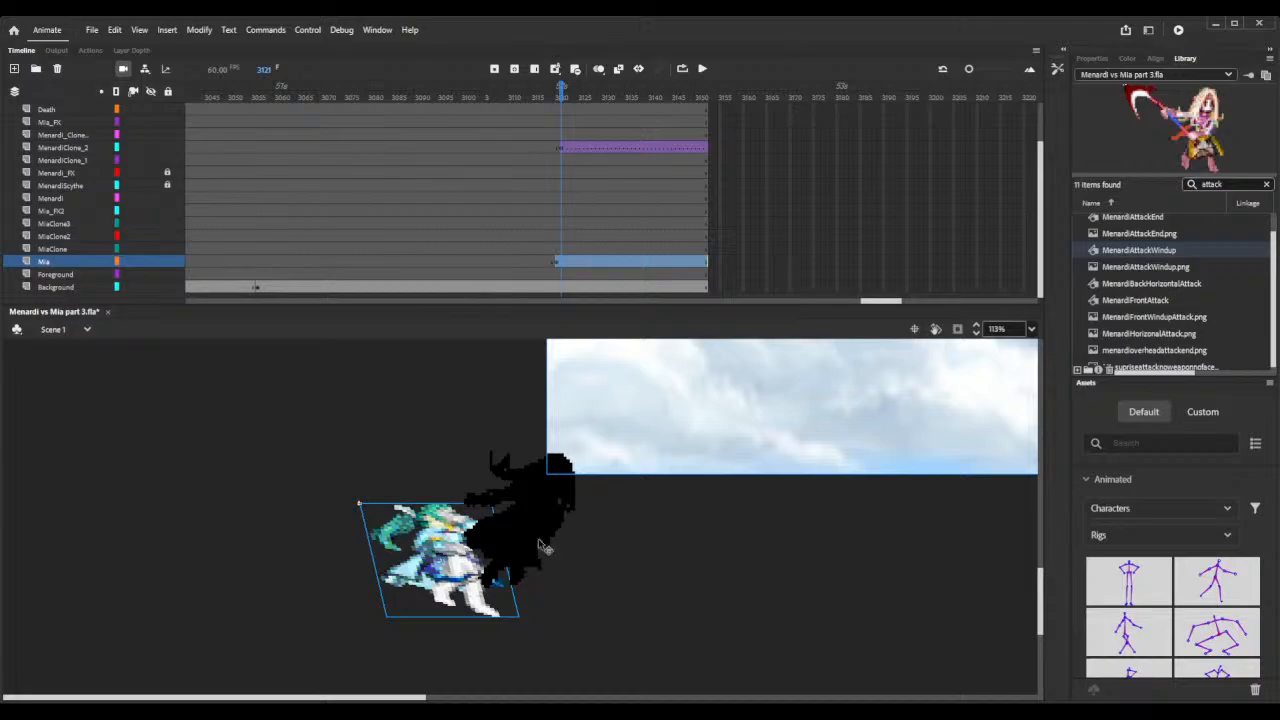
drag(535, 533, 505, 558)
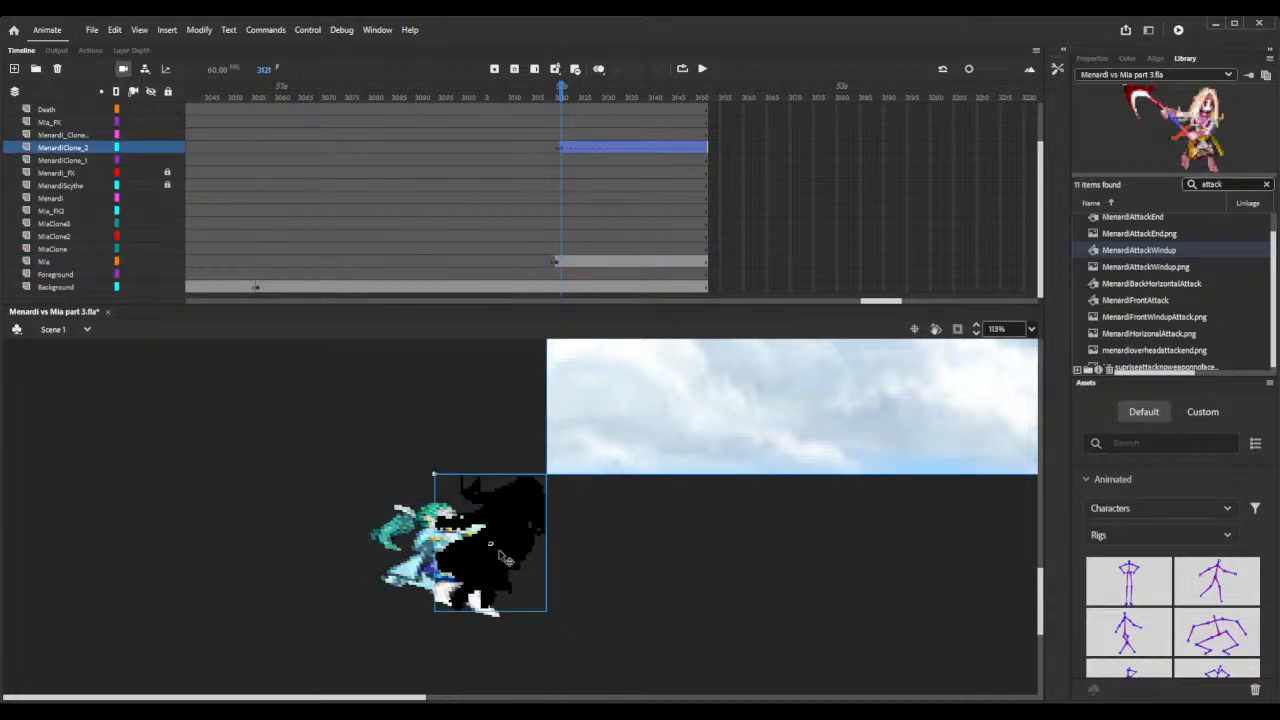
click(681, 149)
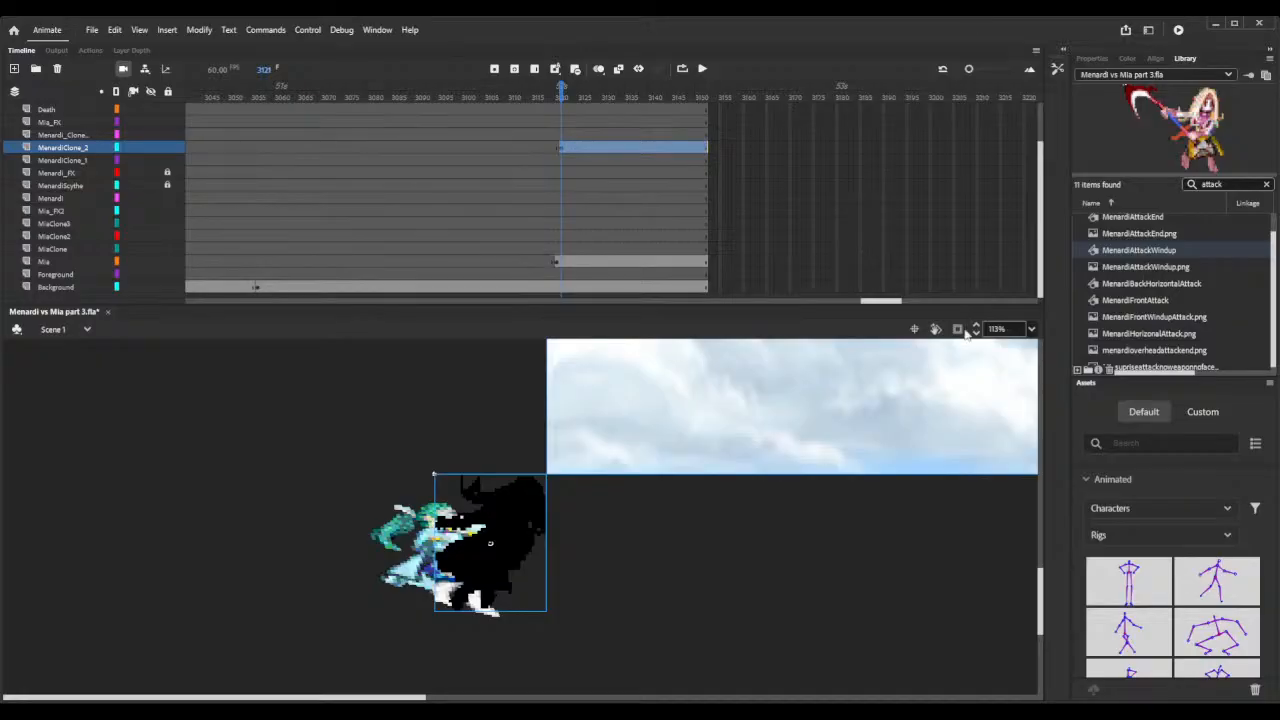
Examine the placement of Mia and the Menardi silhouette relative to the whole stage.
scroll(975, 338, down, 5)
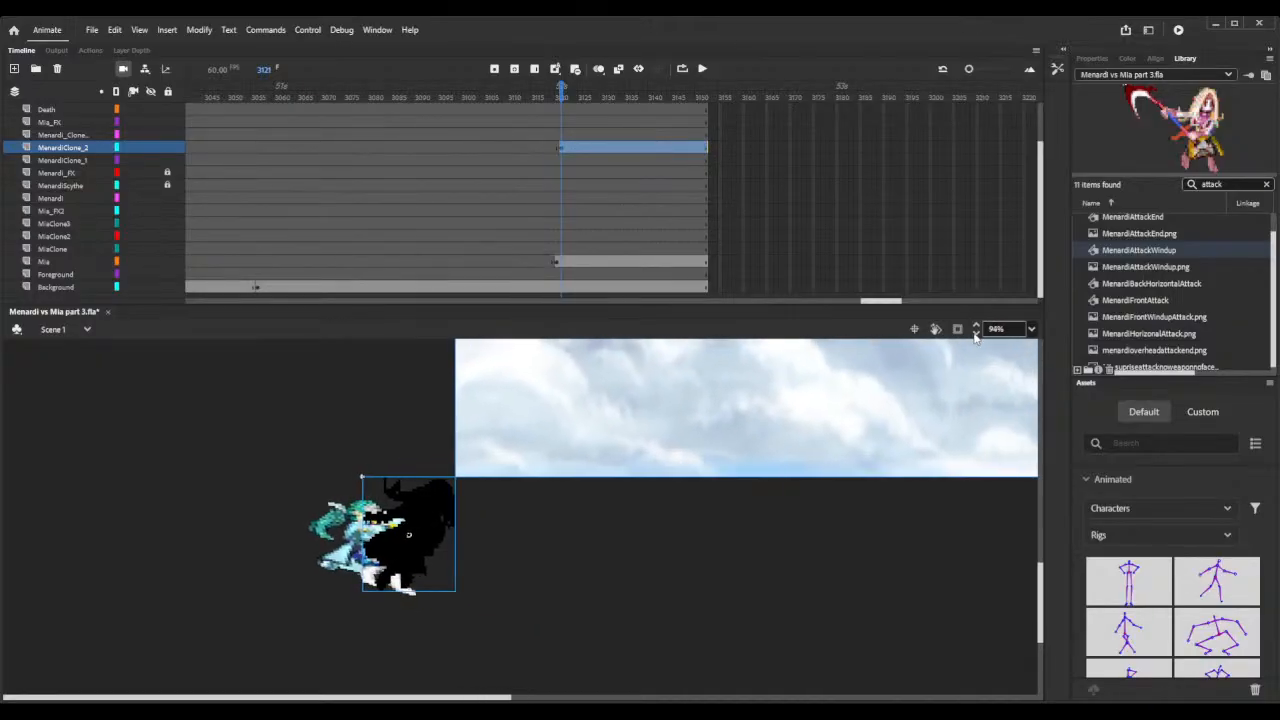
scroll(975, 338, down, 3)
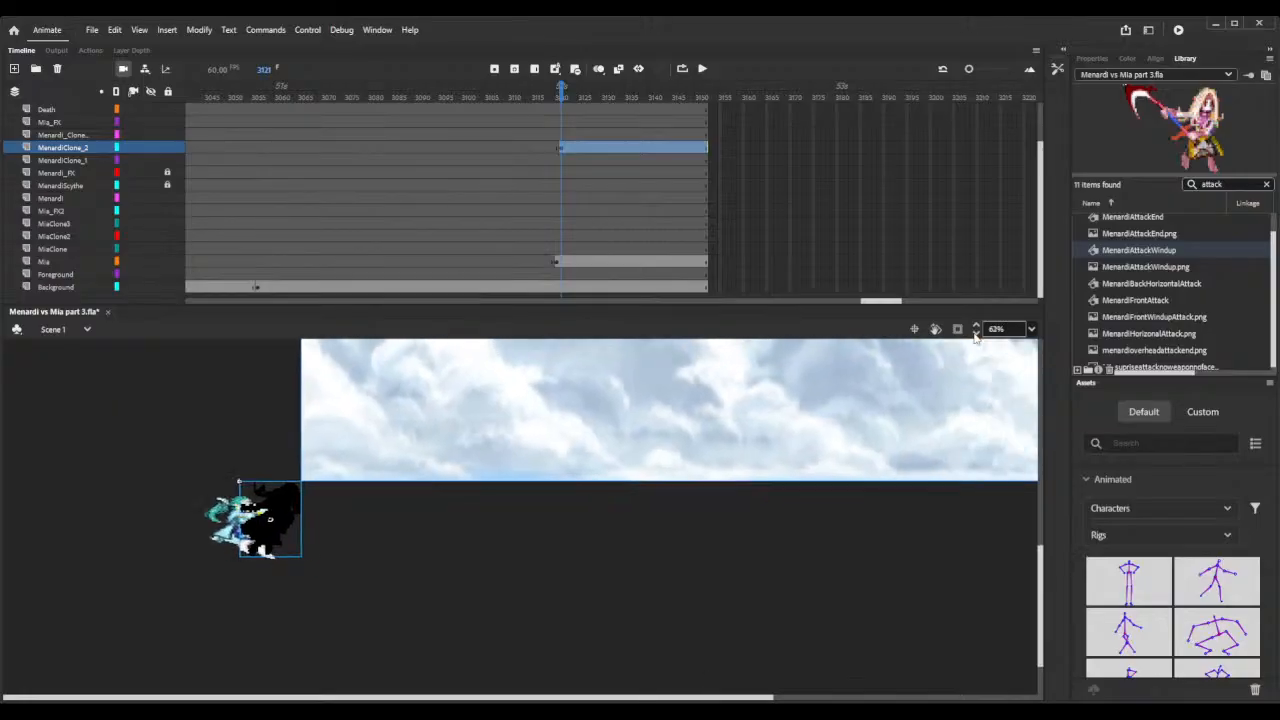
scroll(937, 519, up, 5)
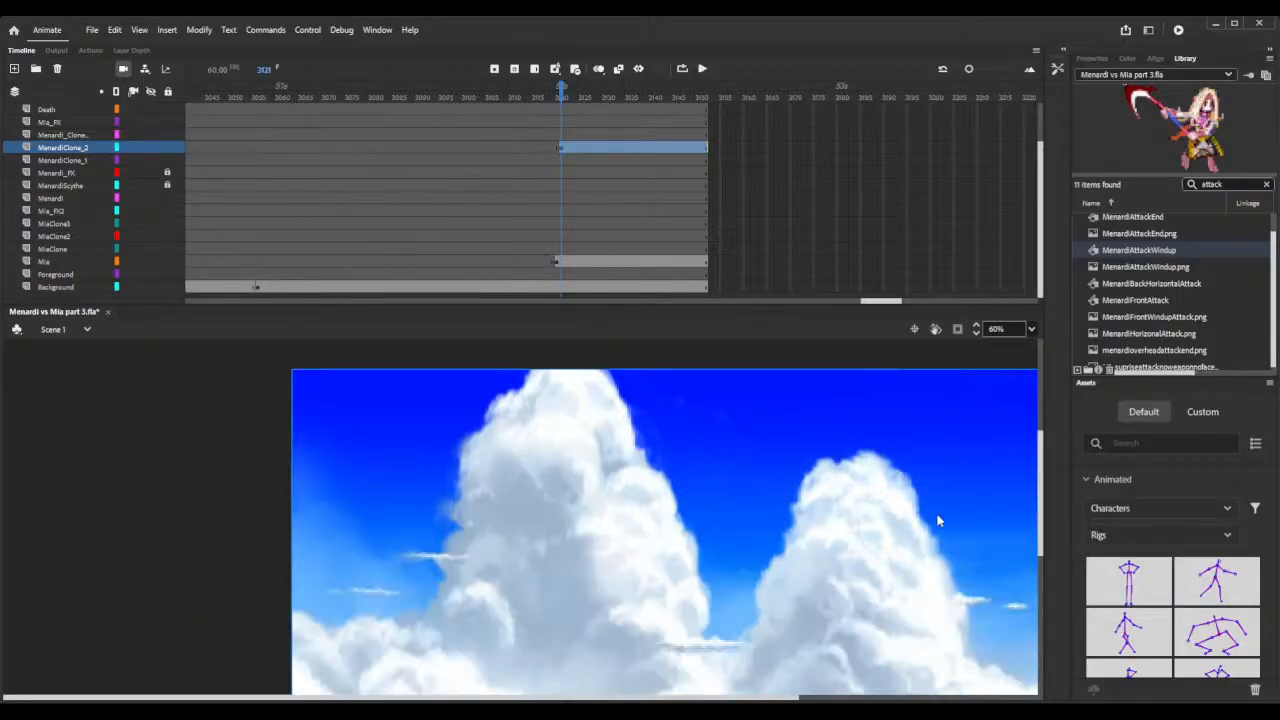
scroll(935, 518, down, 2)
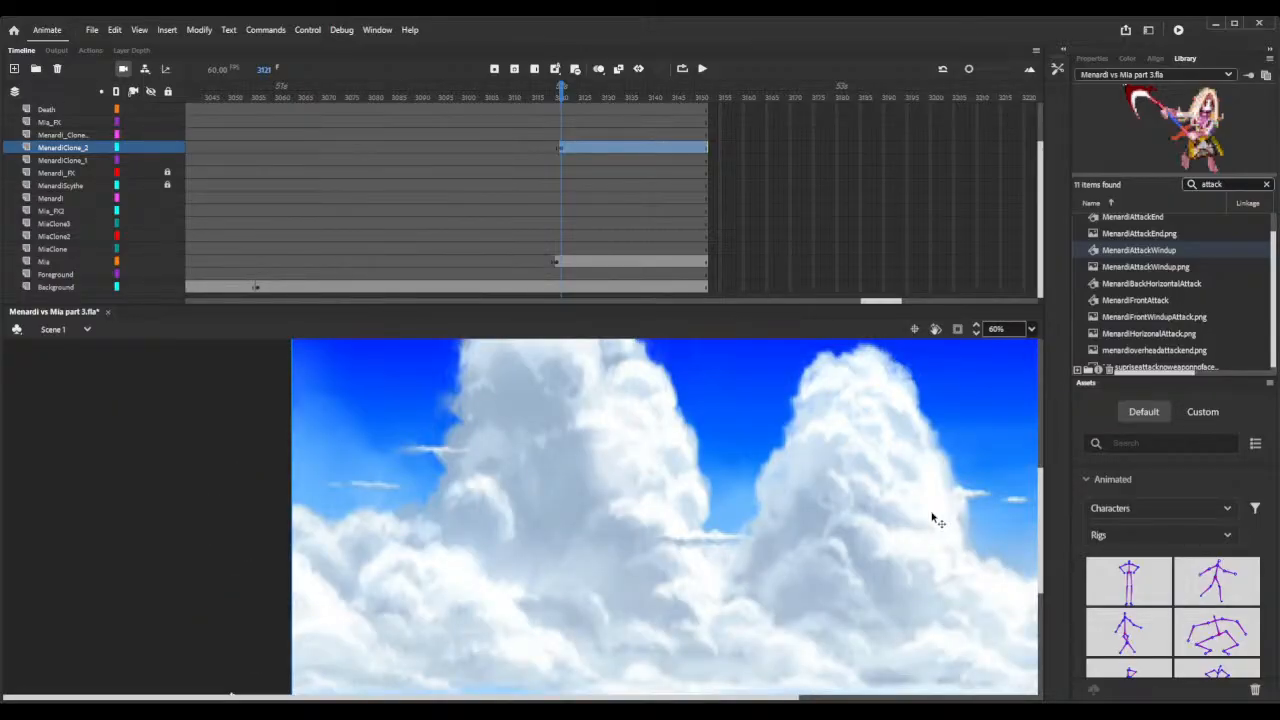
scroll(935, 518, down, 2)
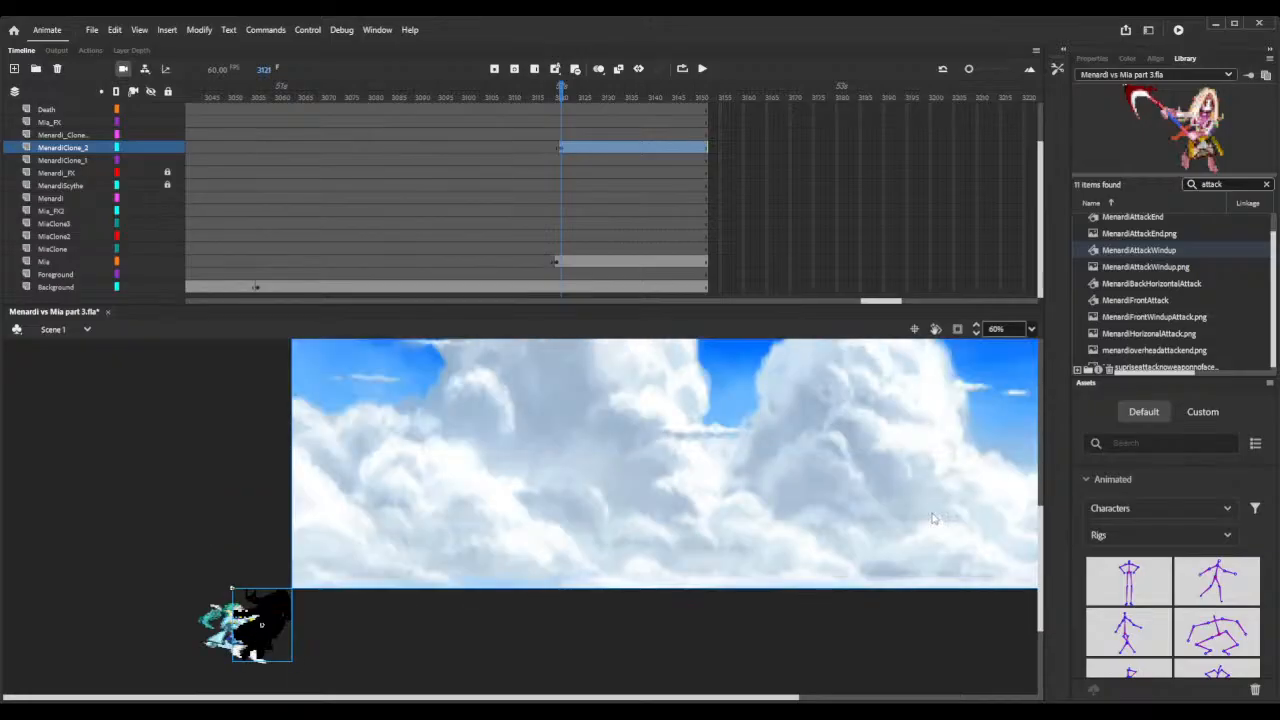
scroll(932, 518, up, 2)
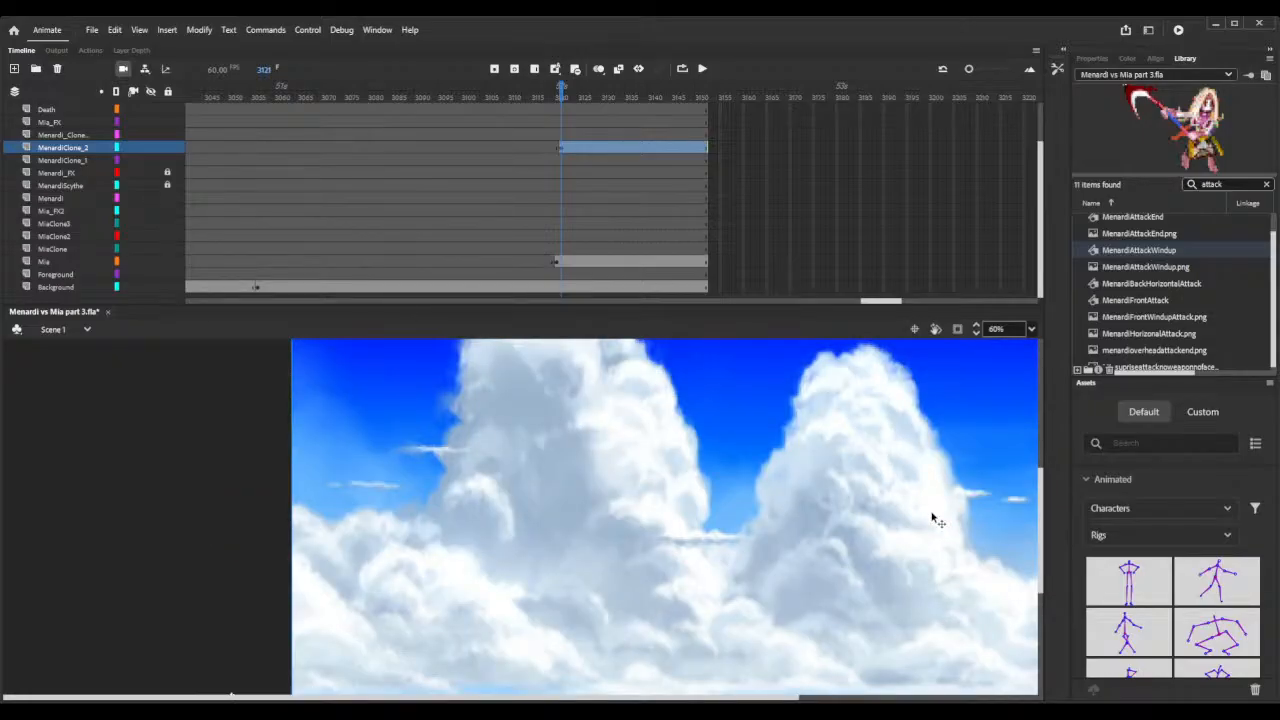
scroll(932, 518, down, 2)
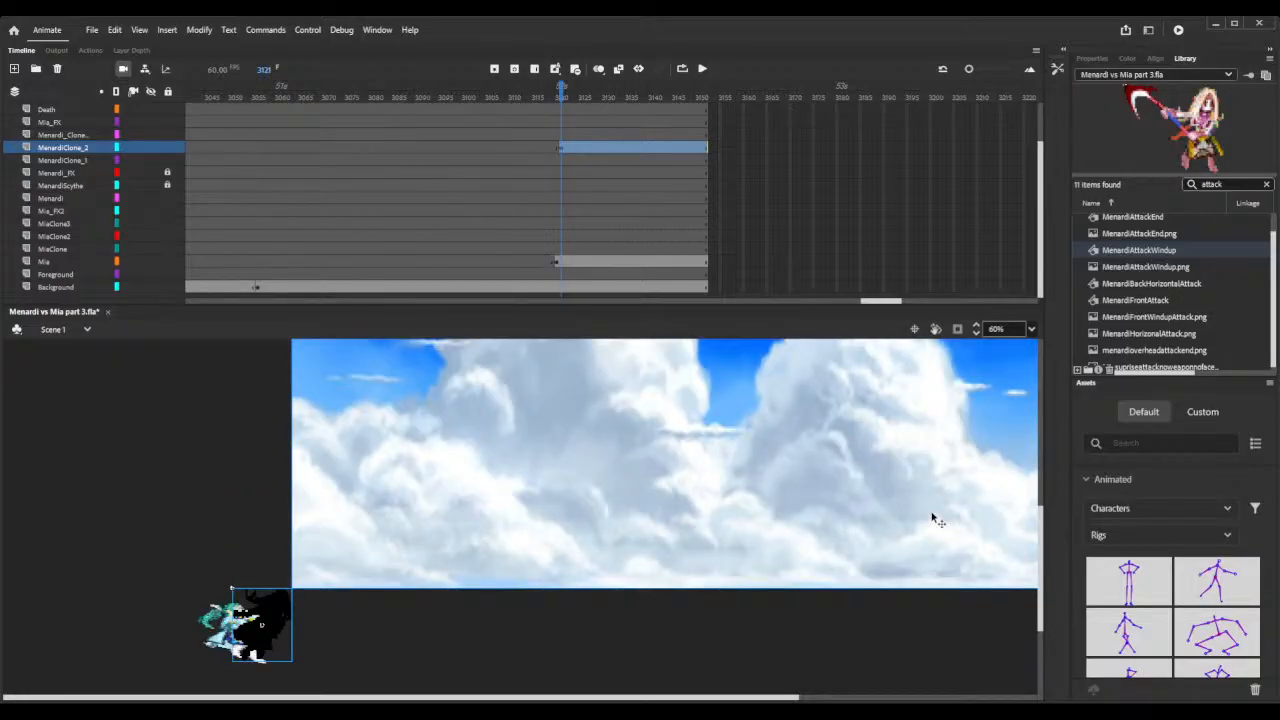
drag(976, 333, 976, 333)
scroll(857, 513, up, 2)
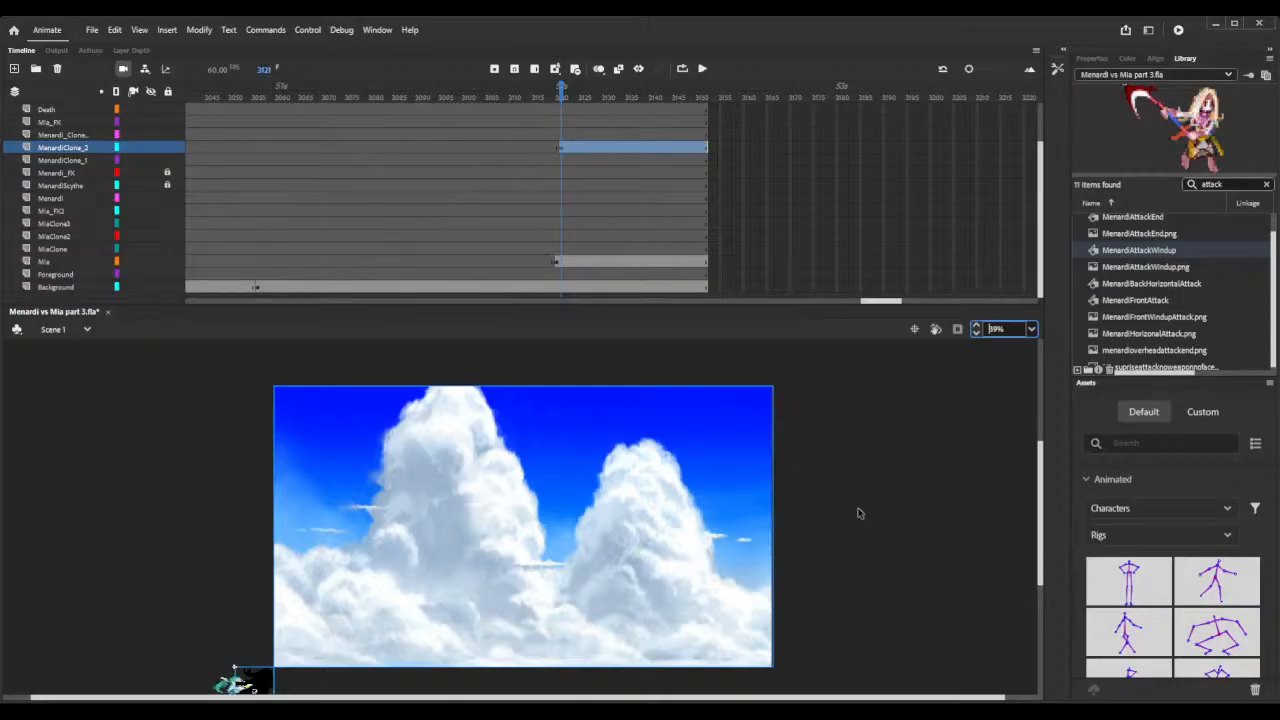
Lengthen the cloud-sky shot on all layers to about frame 3211 by inserting frames near its end.
click(687, 89)
key(F5)
key(F5)
key(F5)
key(F5)
key(F5)
key(F5)
key(F5)
key(F5)
key(F5)
key(F5)
key(F5)
key(F5)
key(F5)
key(F5)
key(F5)
key(F5)
key(F5)
key(F5)
key(F5)
key(F5)
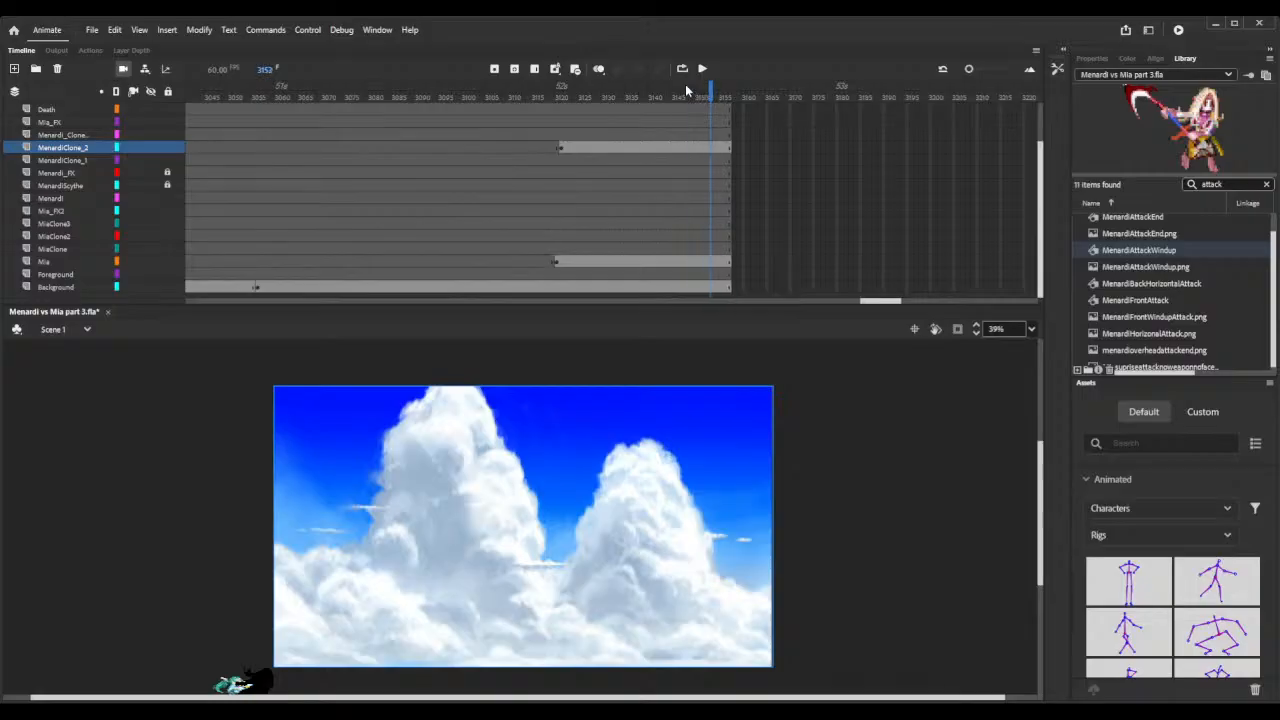
key(F5)
key(F5)
key(F5)
key(F5)
key(F5)
key(F5)
key(F5)
key(F5)
key(F5)
key(F5)
key(F5)
key(F5)
key(F5)
key(F5)
key(F5)
key(F5)
key(F5)
key(F5)
key(F5)
key(F5)
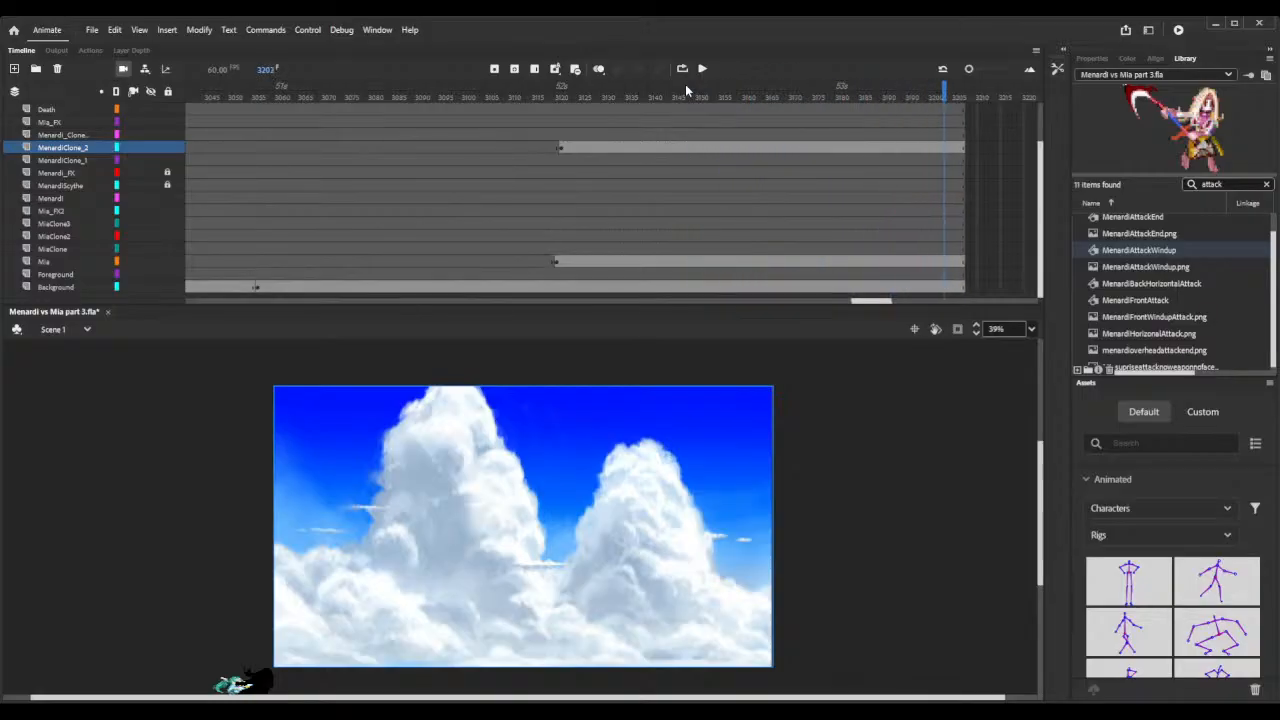
key(F5)
key(F5)
key(F5)
key(F5)
key(F5)
Add a MenardiClone_2 keyframe at frame 3191 and move the Menardi silhouette up beside the right-hand cloud's peak.
click(889, 147)
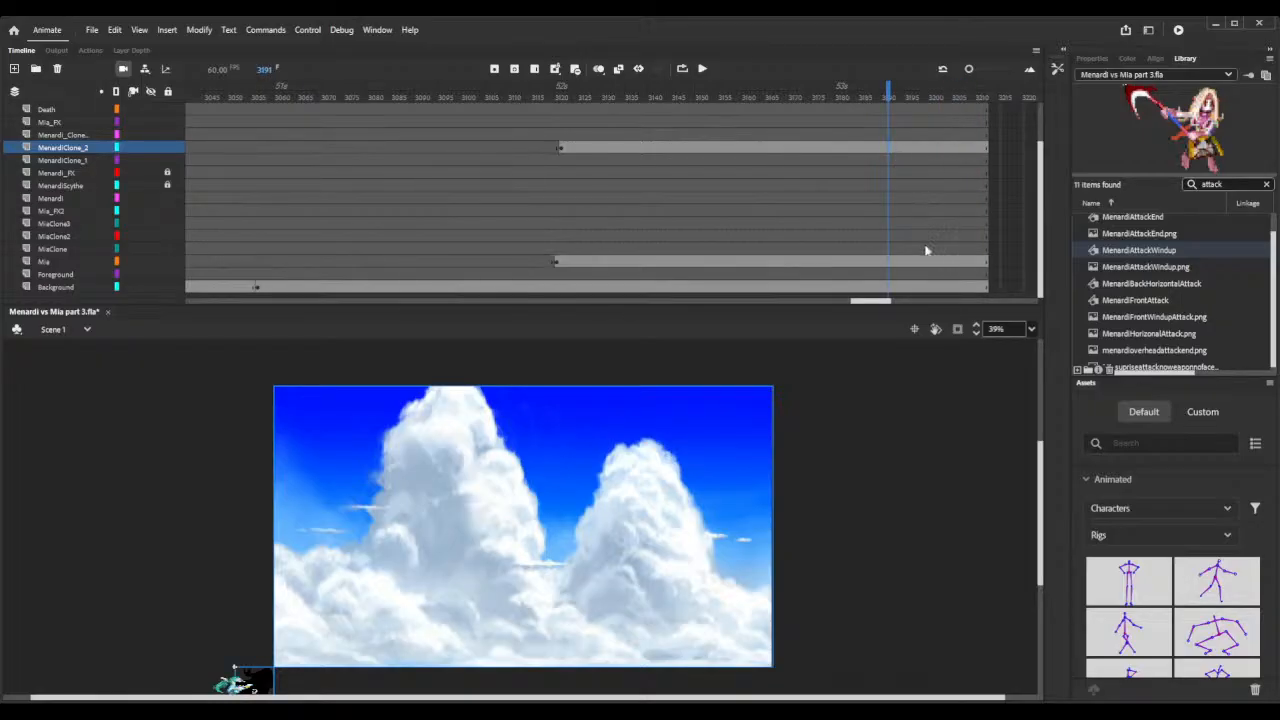
key(F6)
scroll(652, 517, down, 2)
mouse_move(268, 590)
mouse_down()
mouse_move(579, 377)
mouse_move(630, 369)
mouse_up()
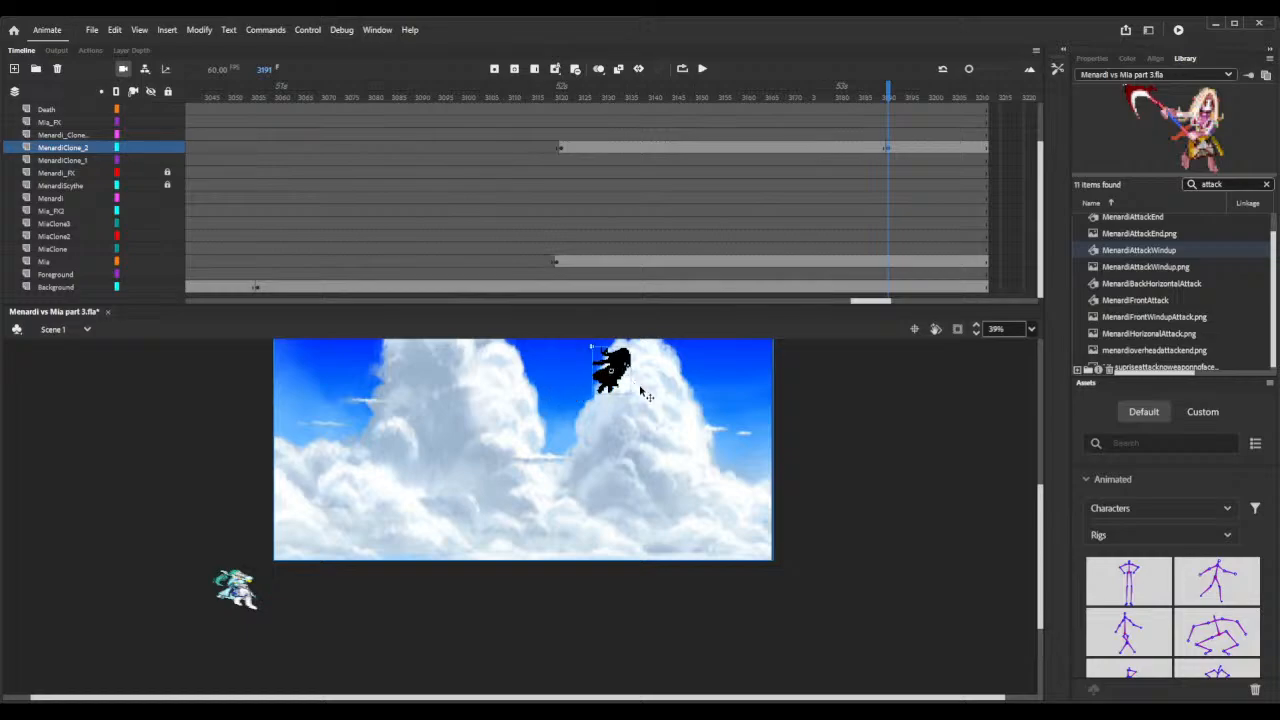
scroll(640, 400, up, 2)
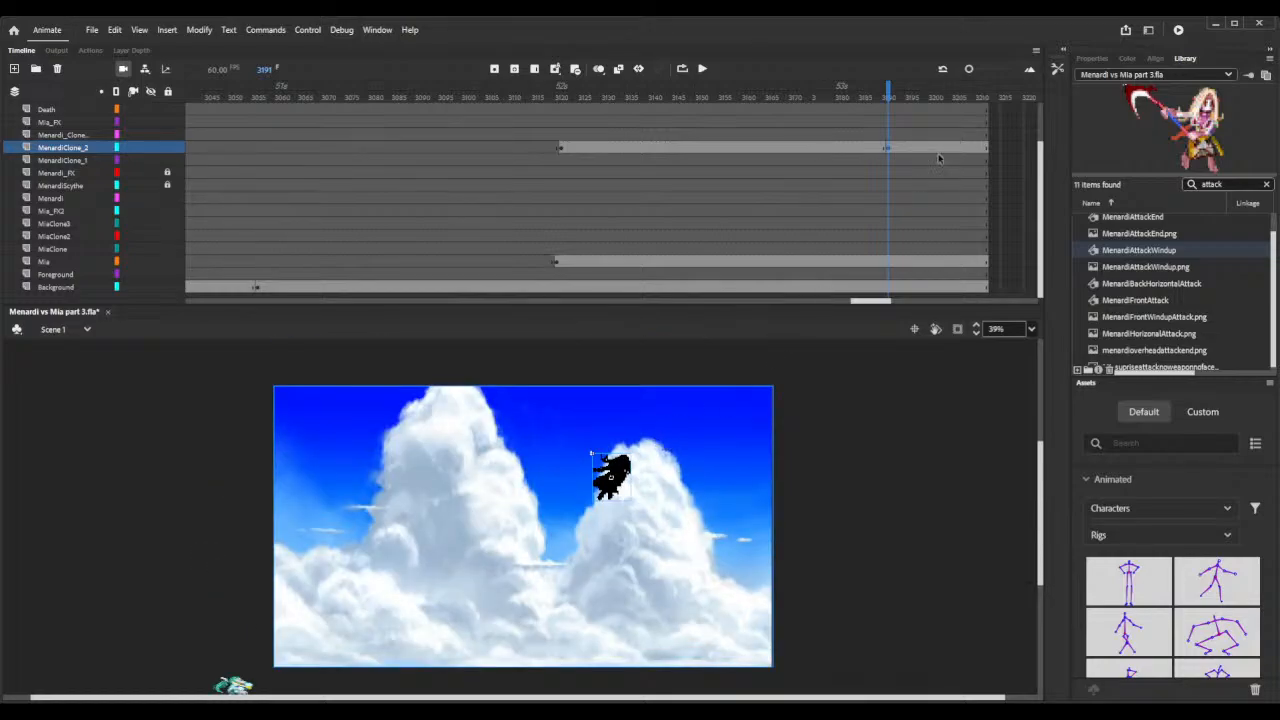
Add a Mia keyframe at frame 3191 and move Mia up directly behind the Menardi silhouette.
click(887, 267)
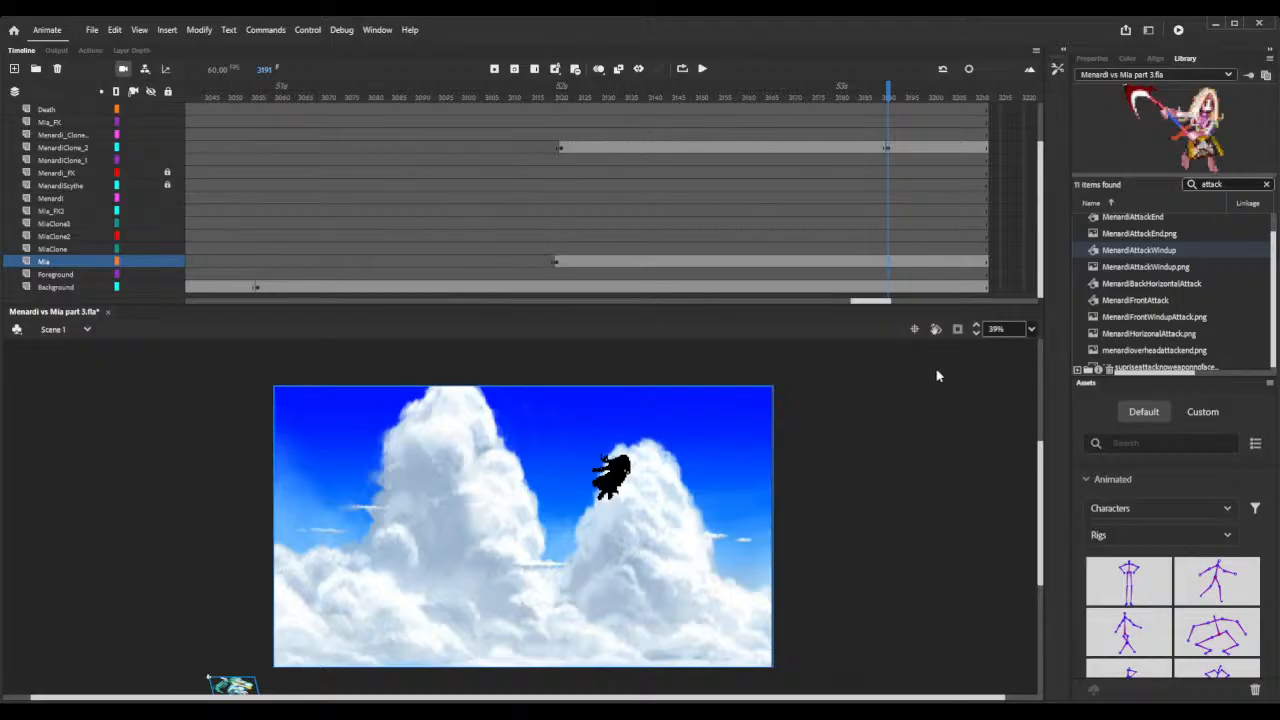
key(F6)
scroll(900, 385, down, 2)
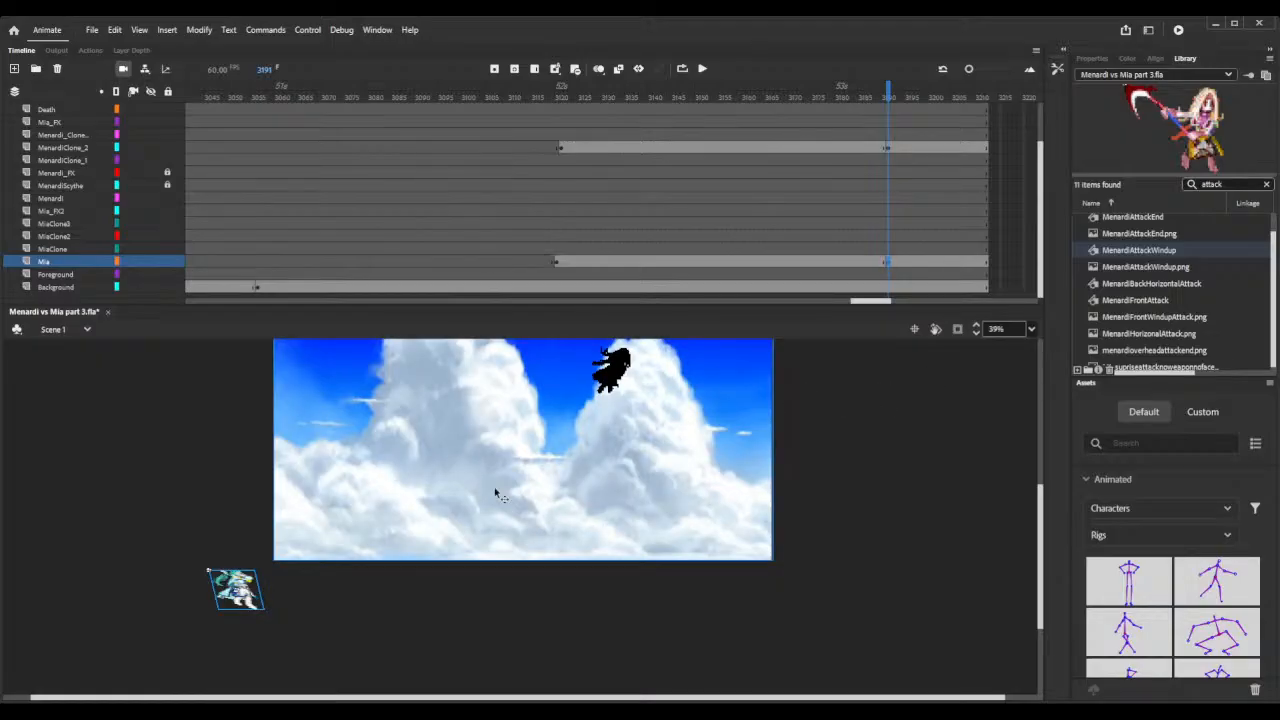
drag(258, 604, 601, 397)
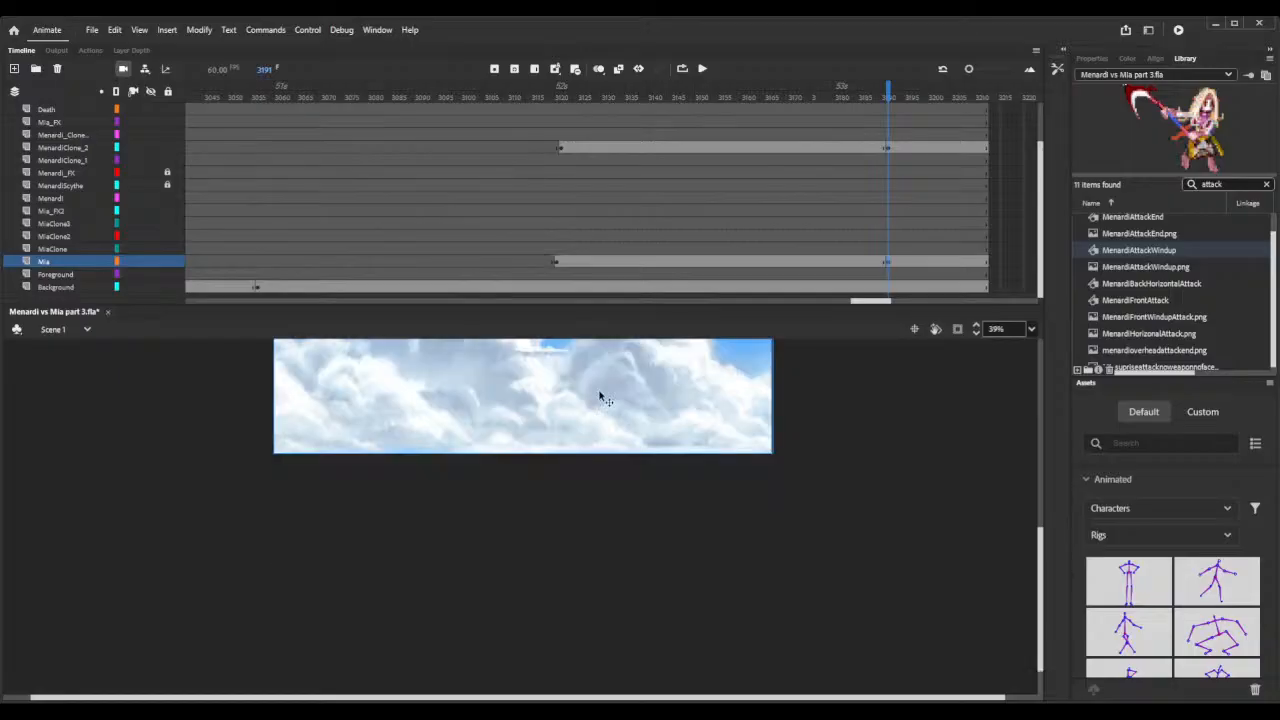
Apply Quad Ease-In-Out classic tweens to the MenardiClone_2 and Mia flight spans and scrub through to frame 3191.
click(599, 149)
click(660, 152)
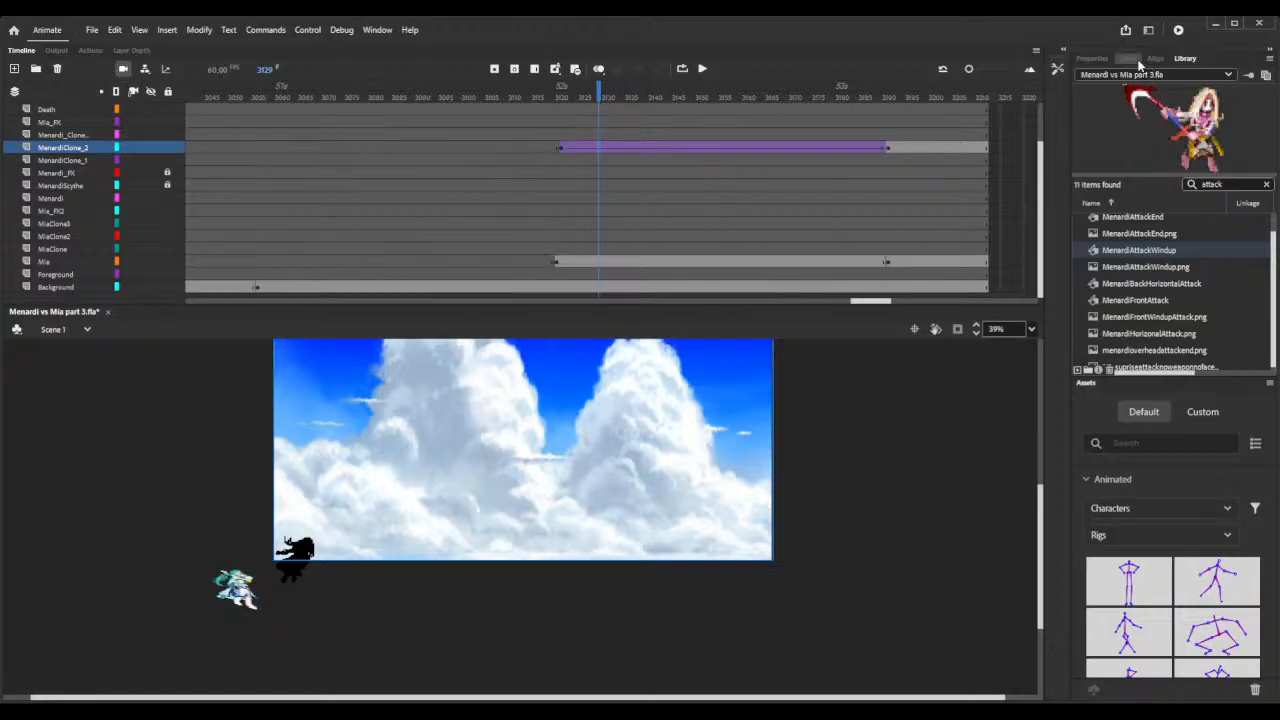
click(1092, 58)
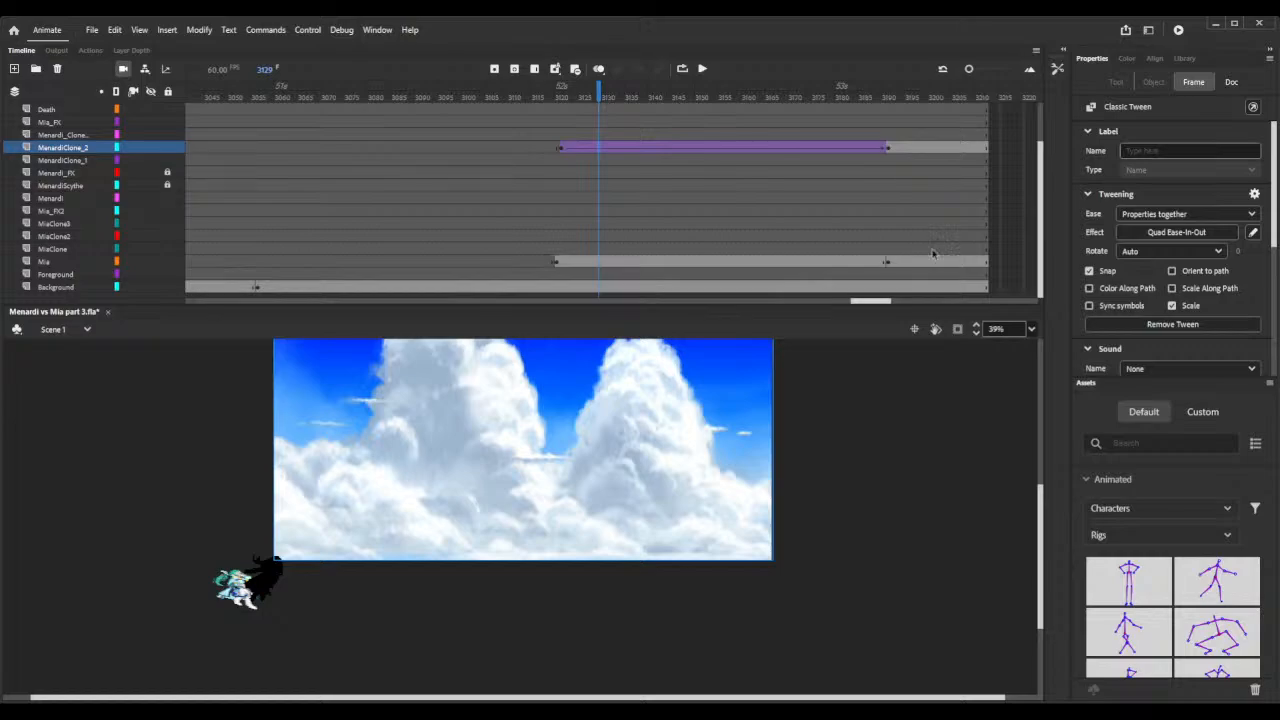
click(710, 262)
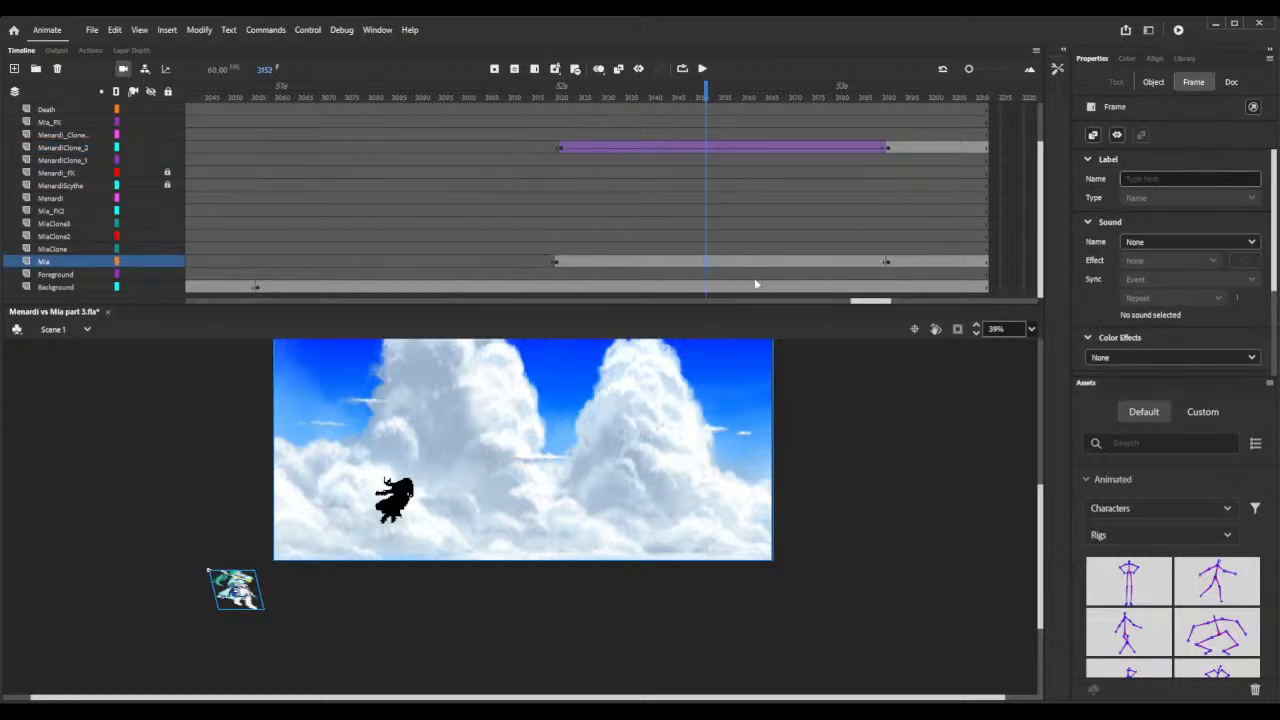
click(756, 271)
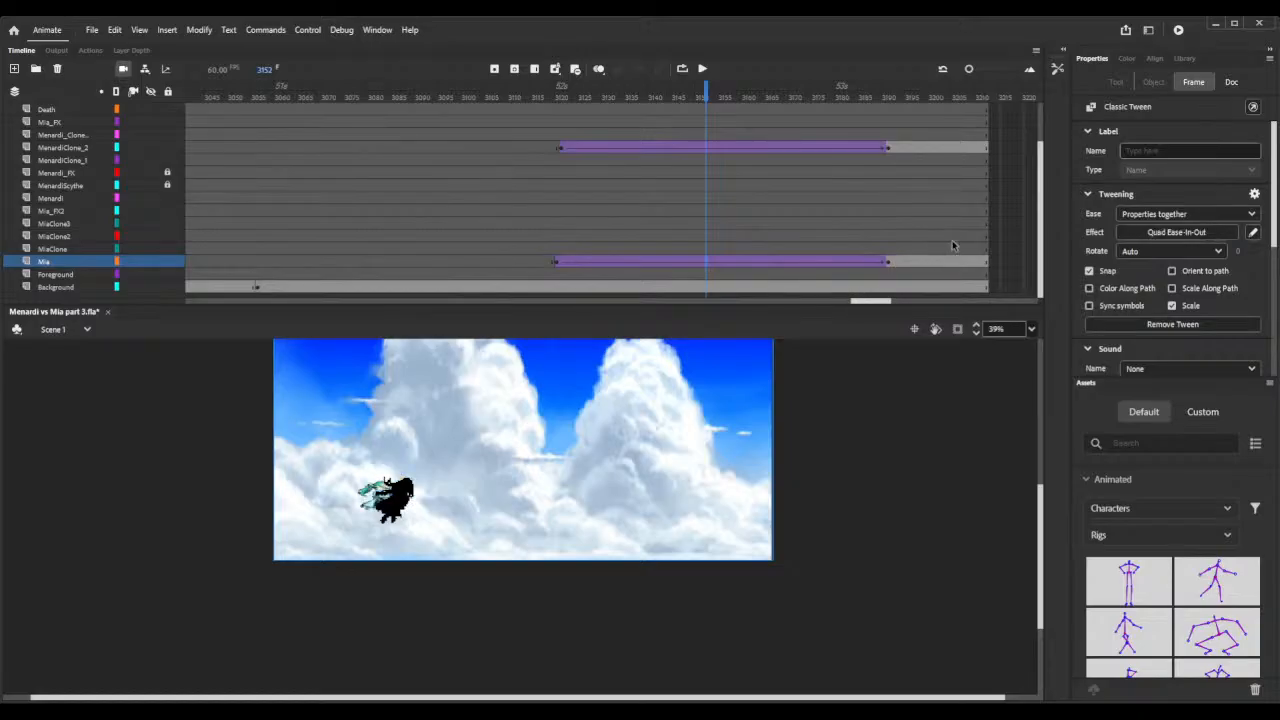
drag(564, 96, 888, 110)
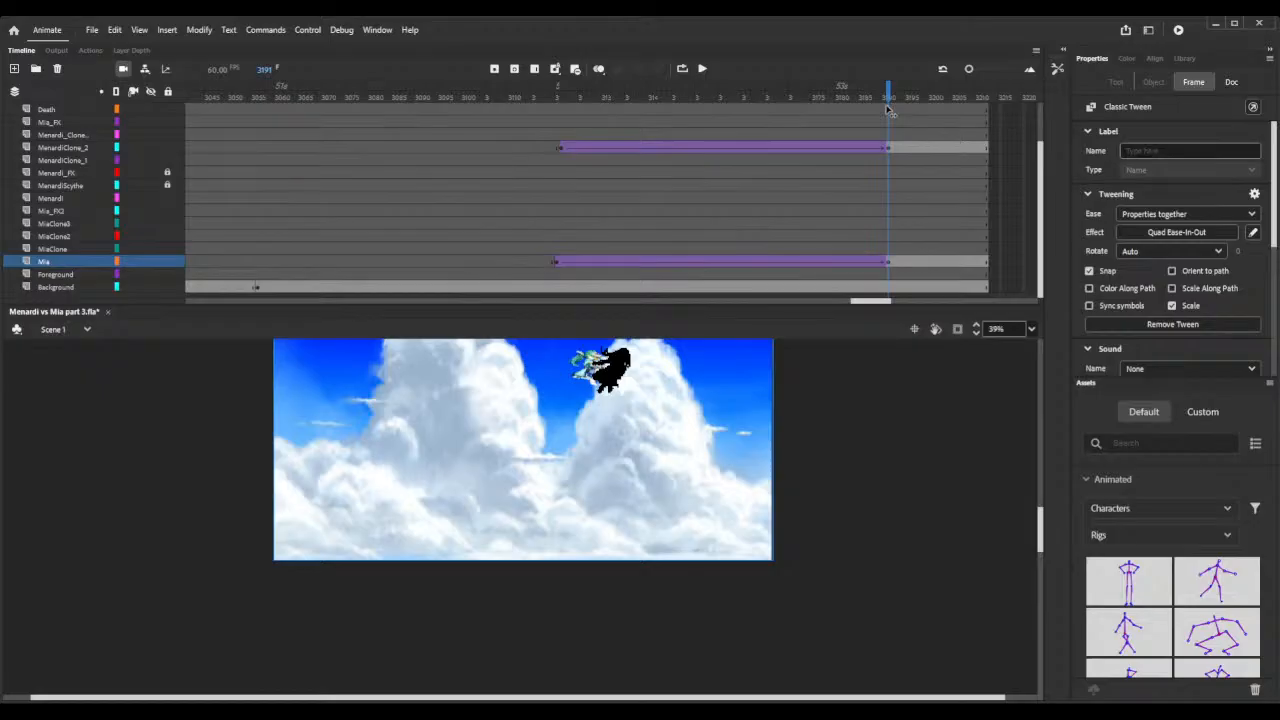
Copy the Death keyframe from frame 2954 to frame 3121 on the Death layer and remove its classic tween.
scroll(701, 229, up, 3)
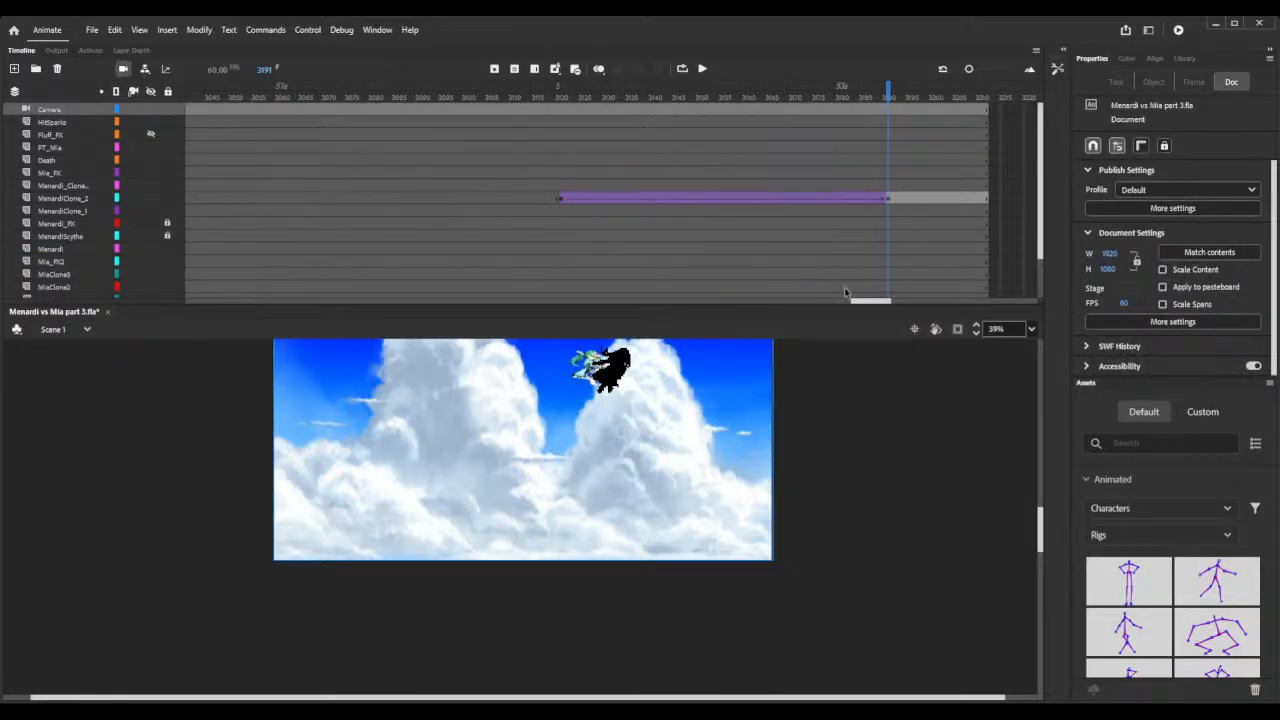
drag(866, 302, 833, 303)
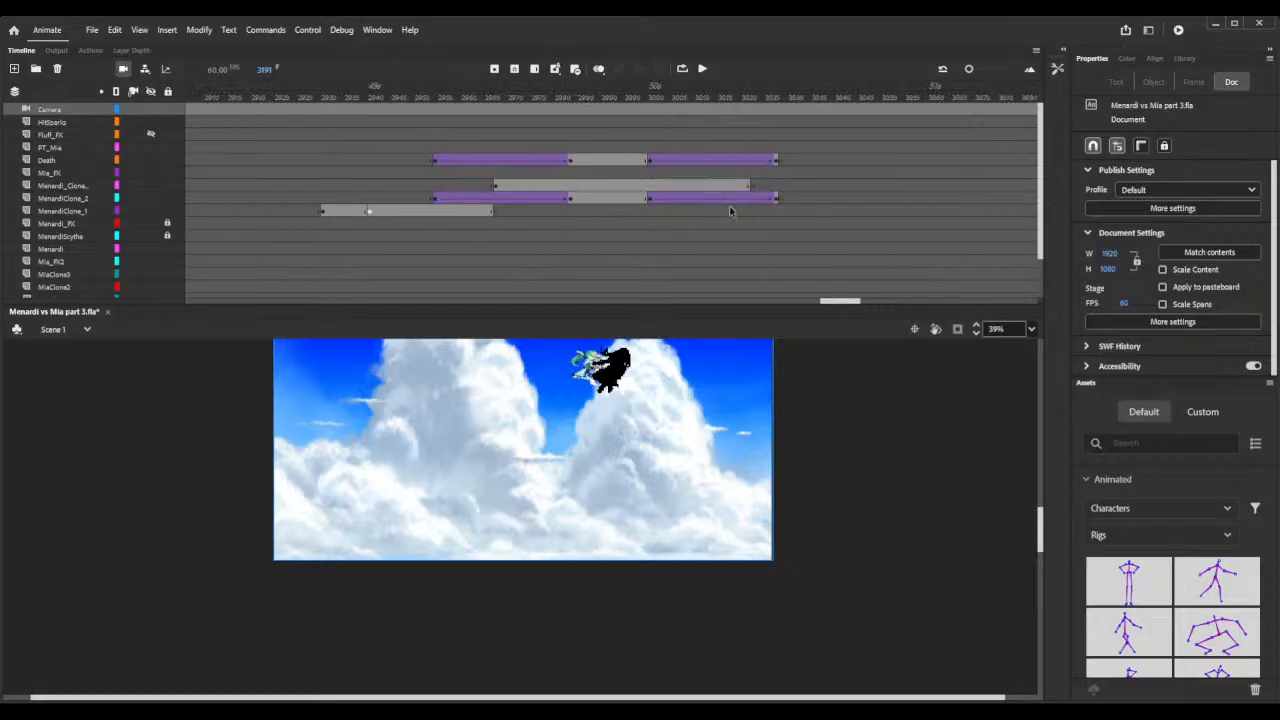
click(437, 163)
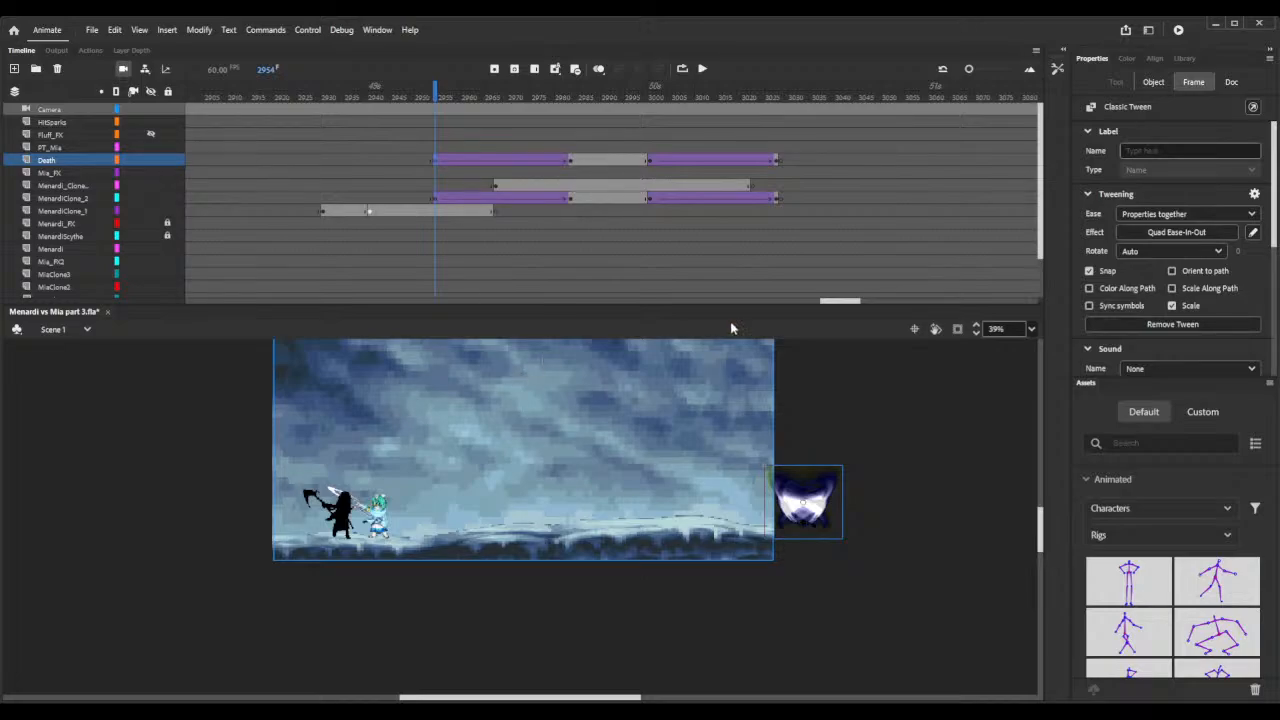
drag(851, 301, 887, 304)
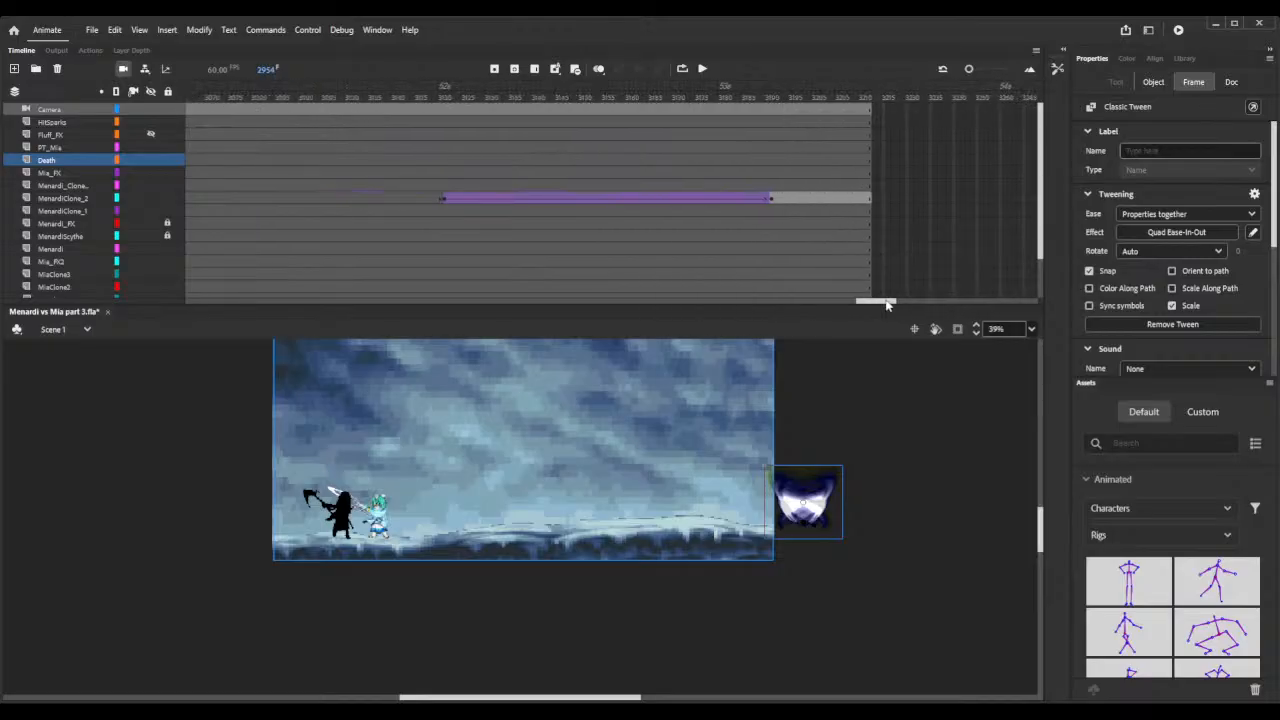
click(445, 167)
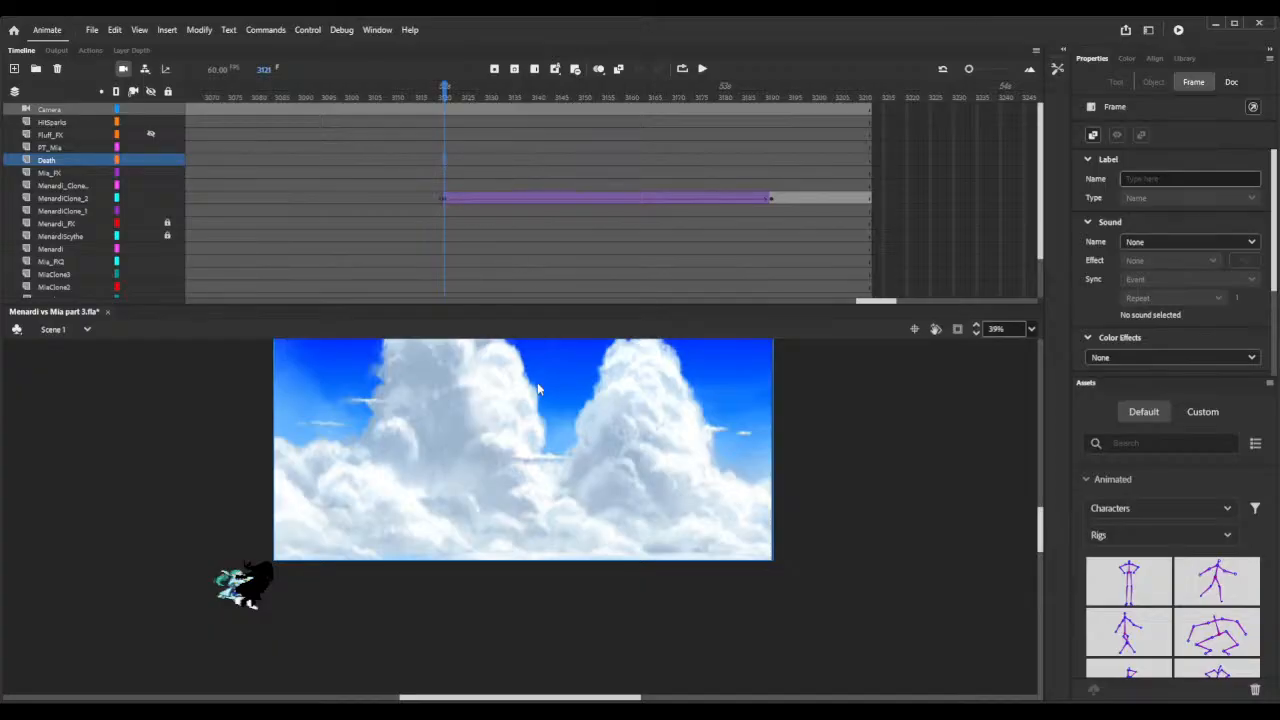
key(ctrl+alt+v)
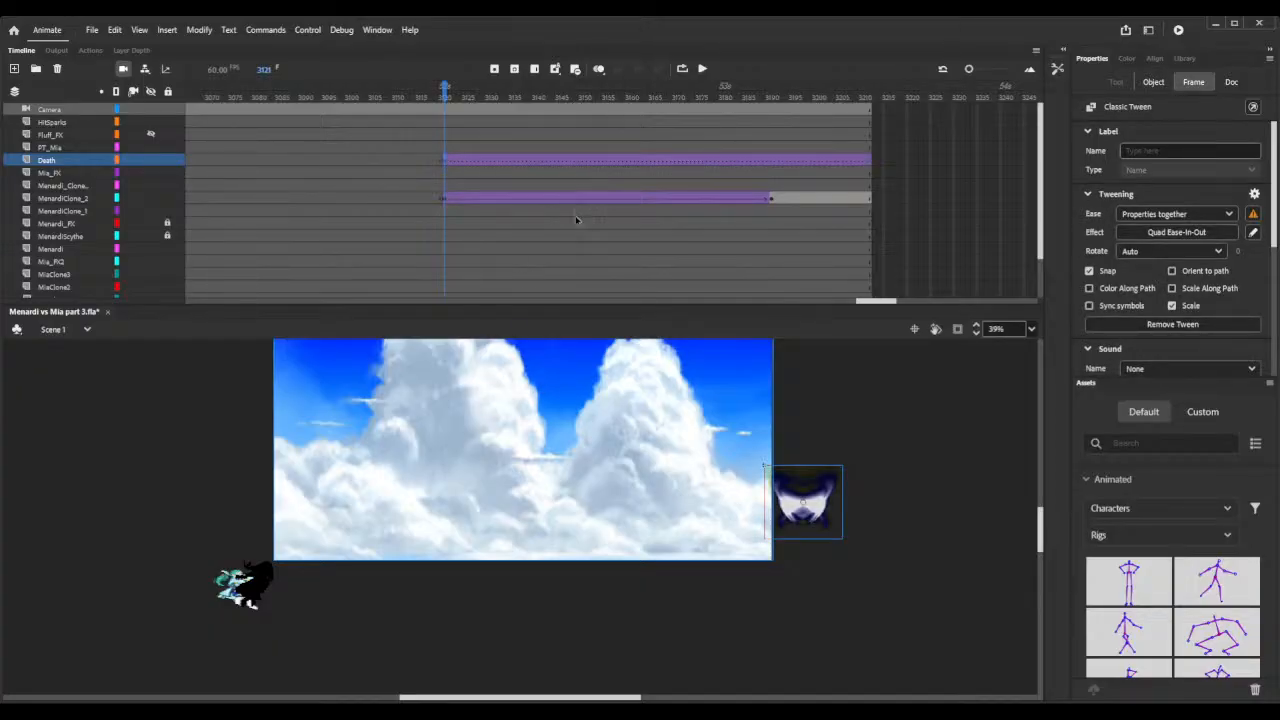
click(582, 165)
key(ctrl+z)
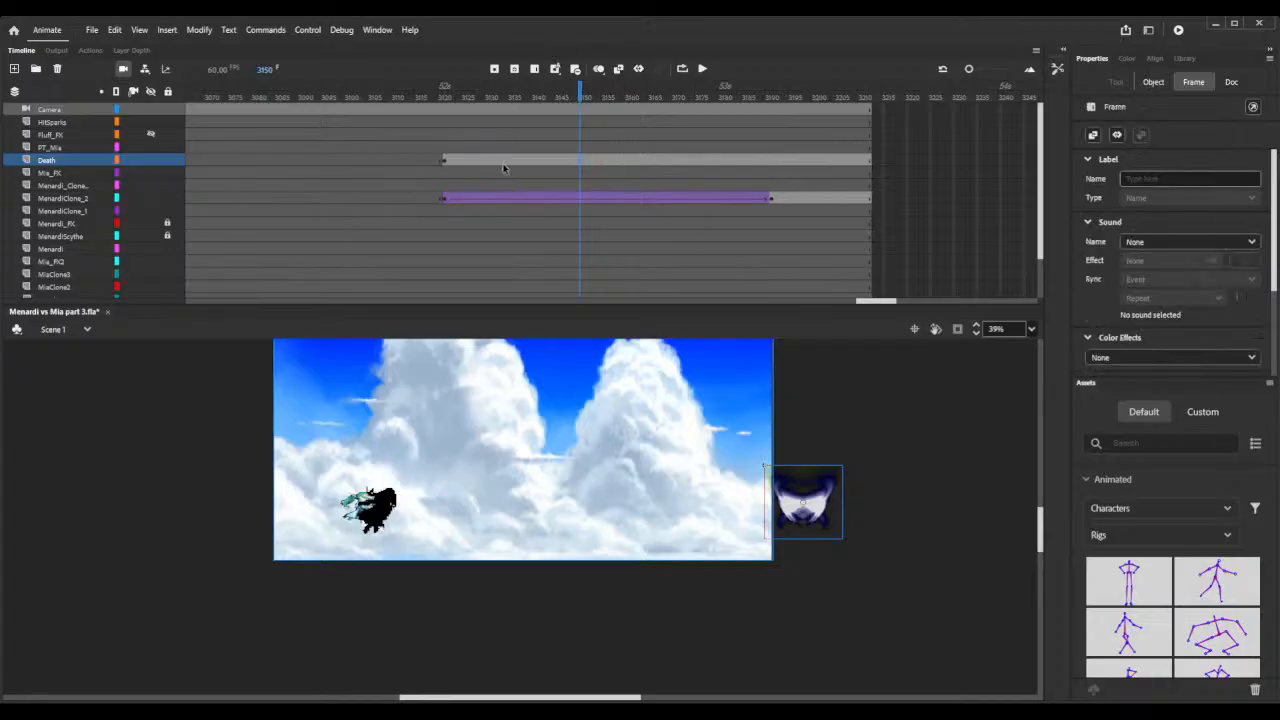
Move the Death sprite at frame 3121 off-stage, centred over Mia and the Menardi silhouette below the stage's lower-left corner.
click(445, 165)
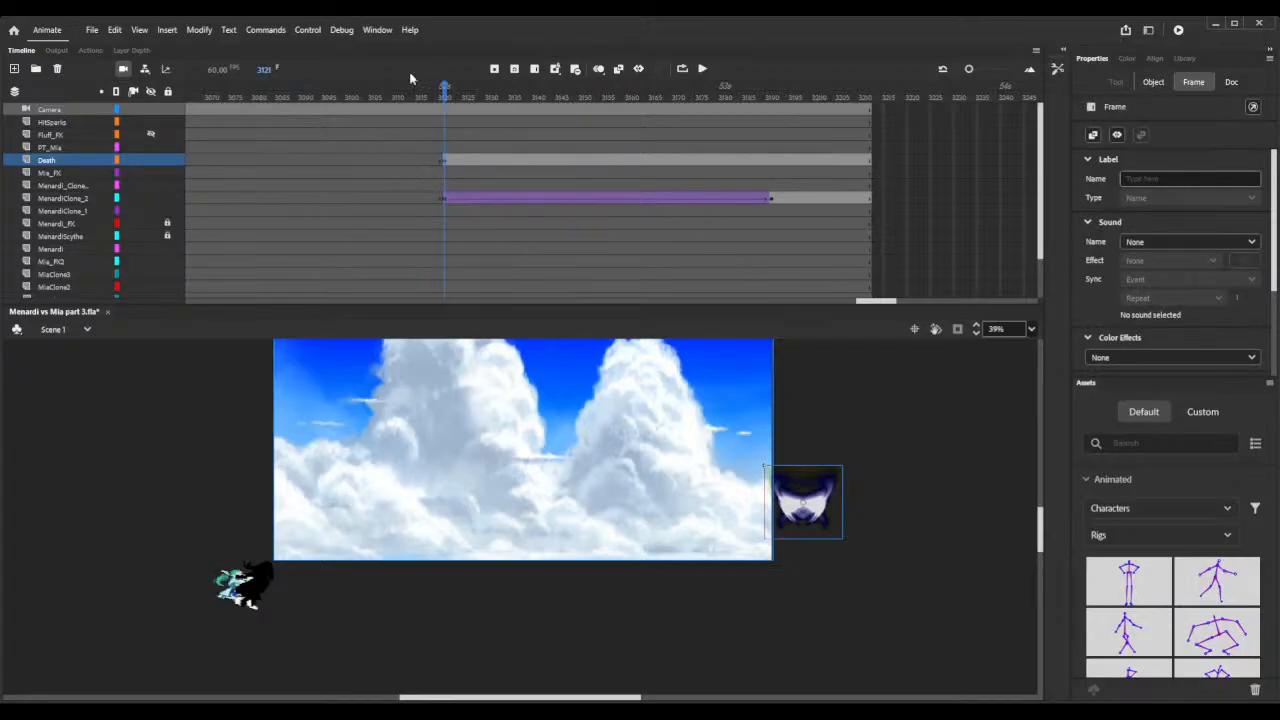
drag(830, 482, 285, 563)
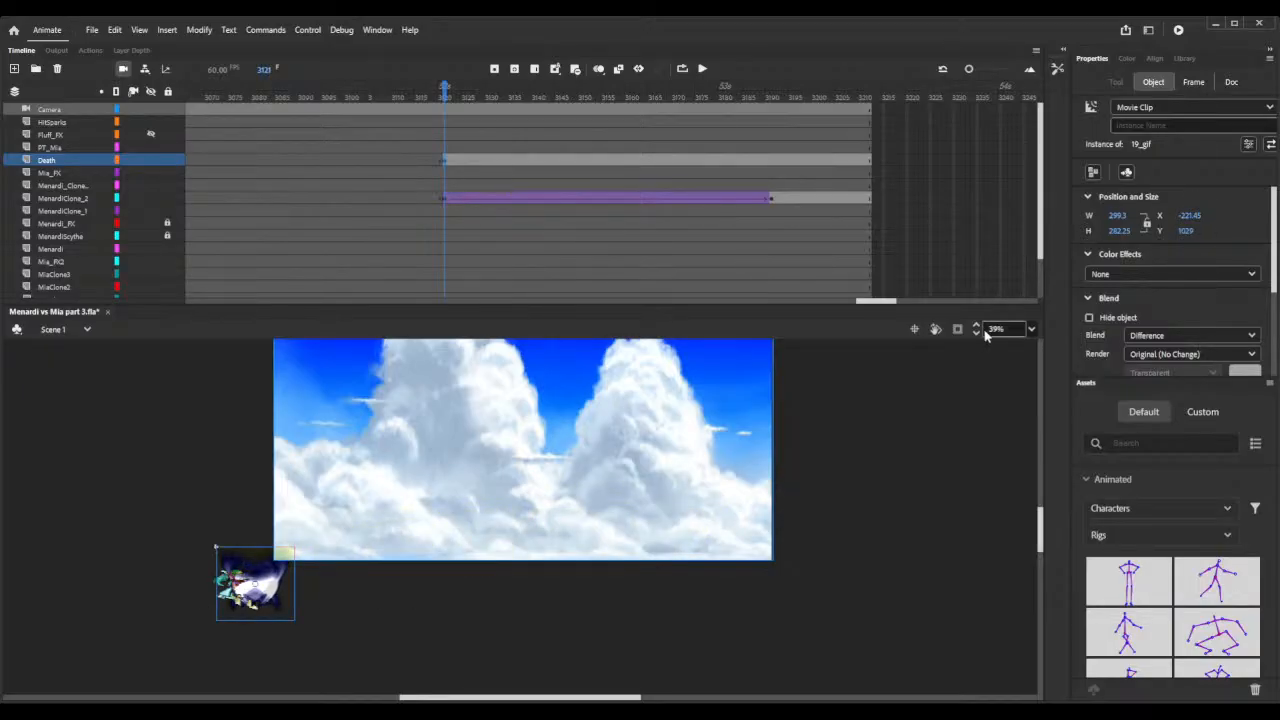
scroll(978, 329, up, 3)
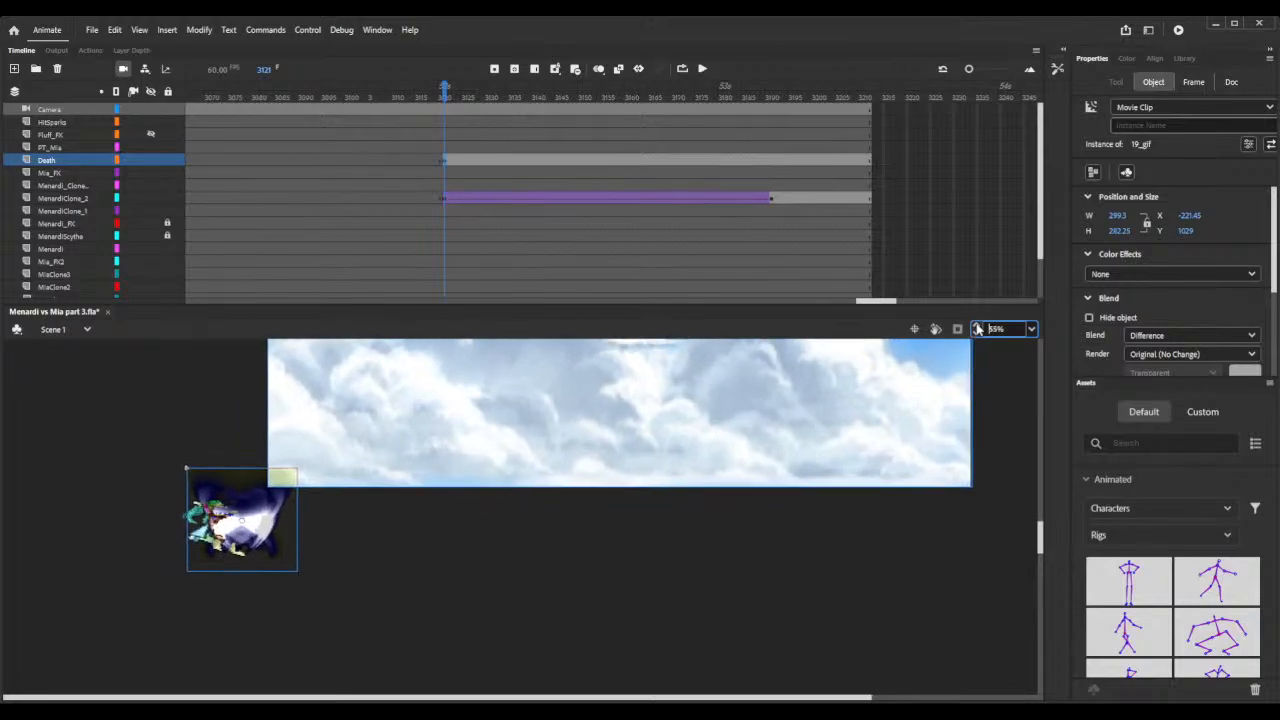
scroll(978, 329, up, 3)
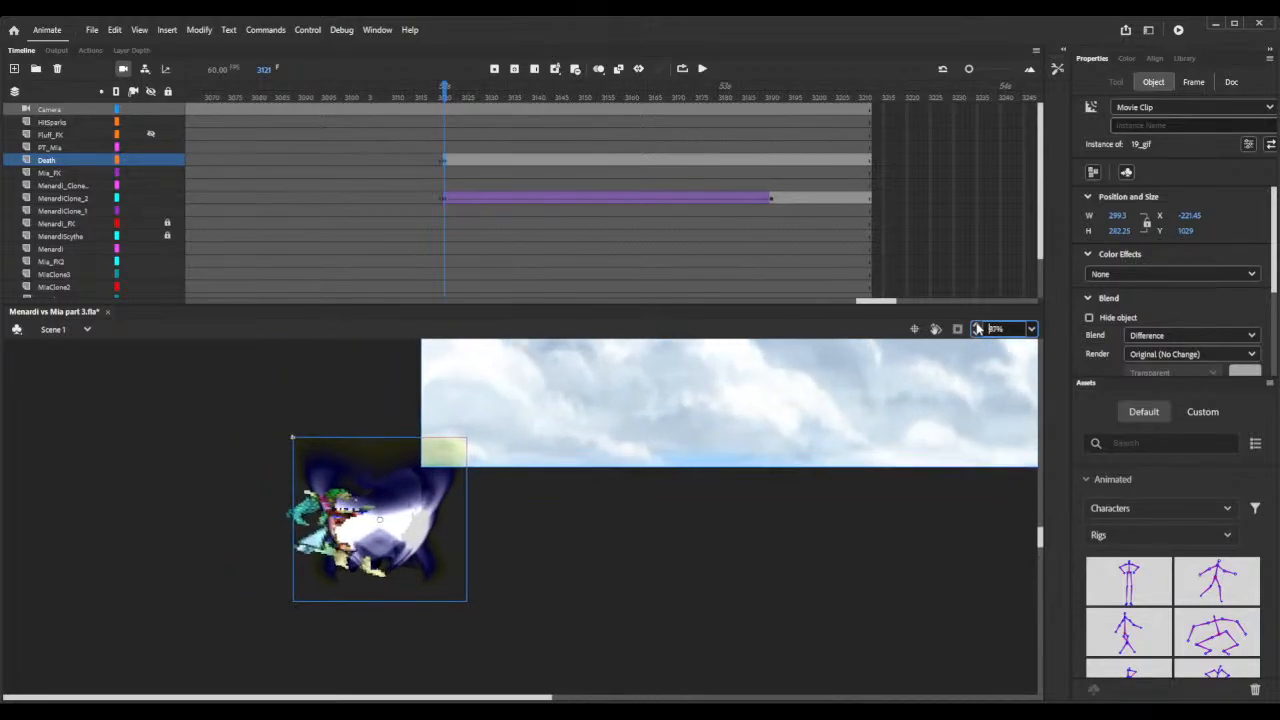
scroll(978, 329, up, 3)
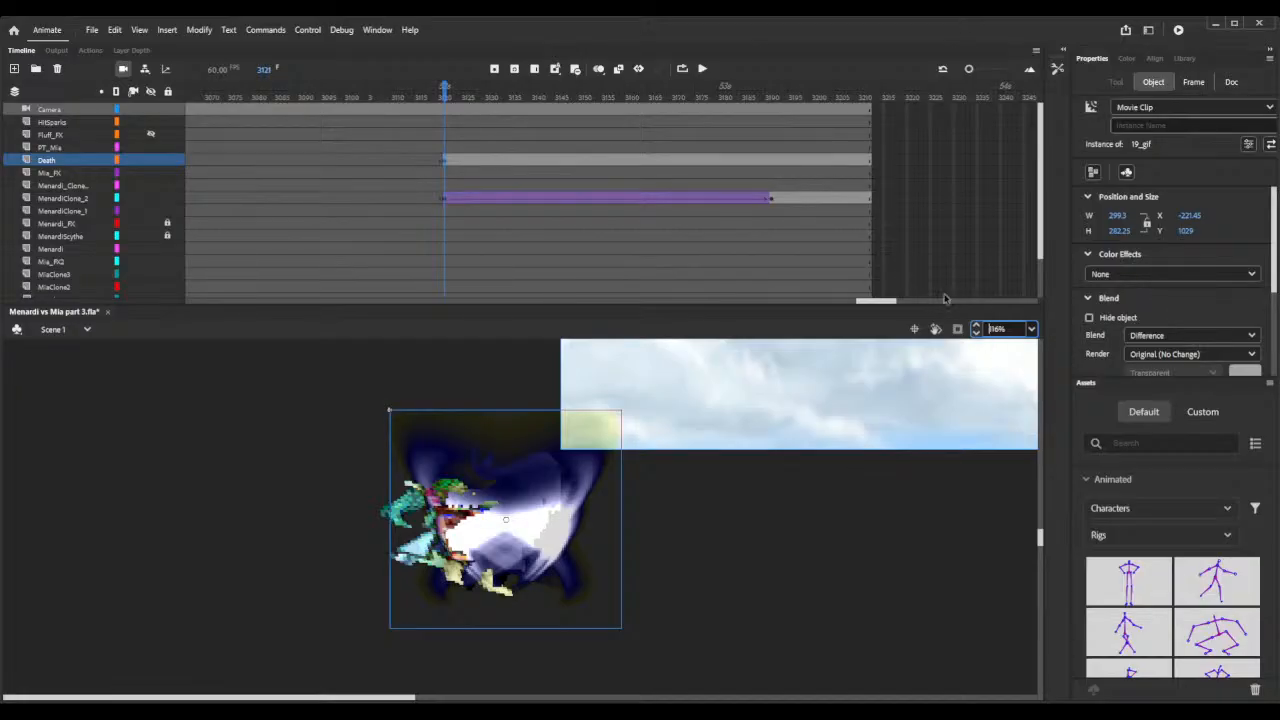
scroll(978, 338, down, 3)
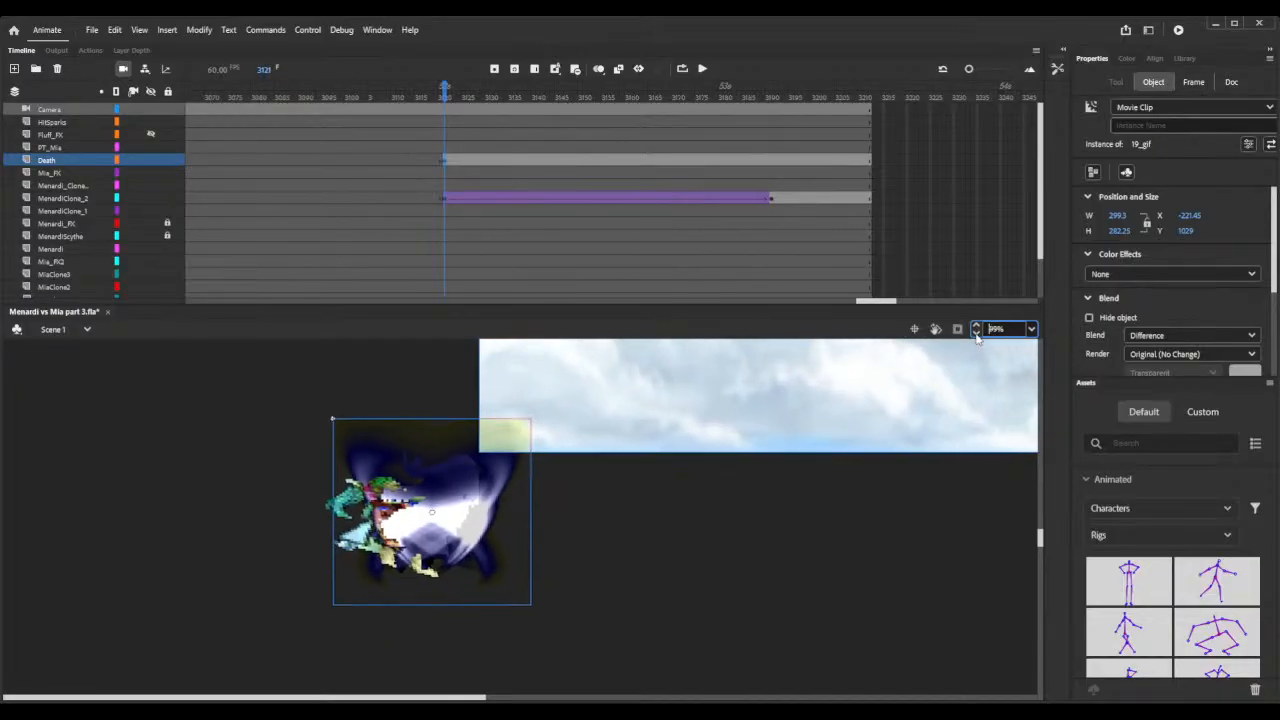
scroll(978, 338, down, 3)
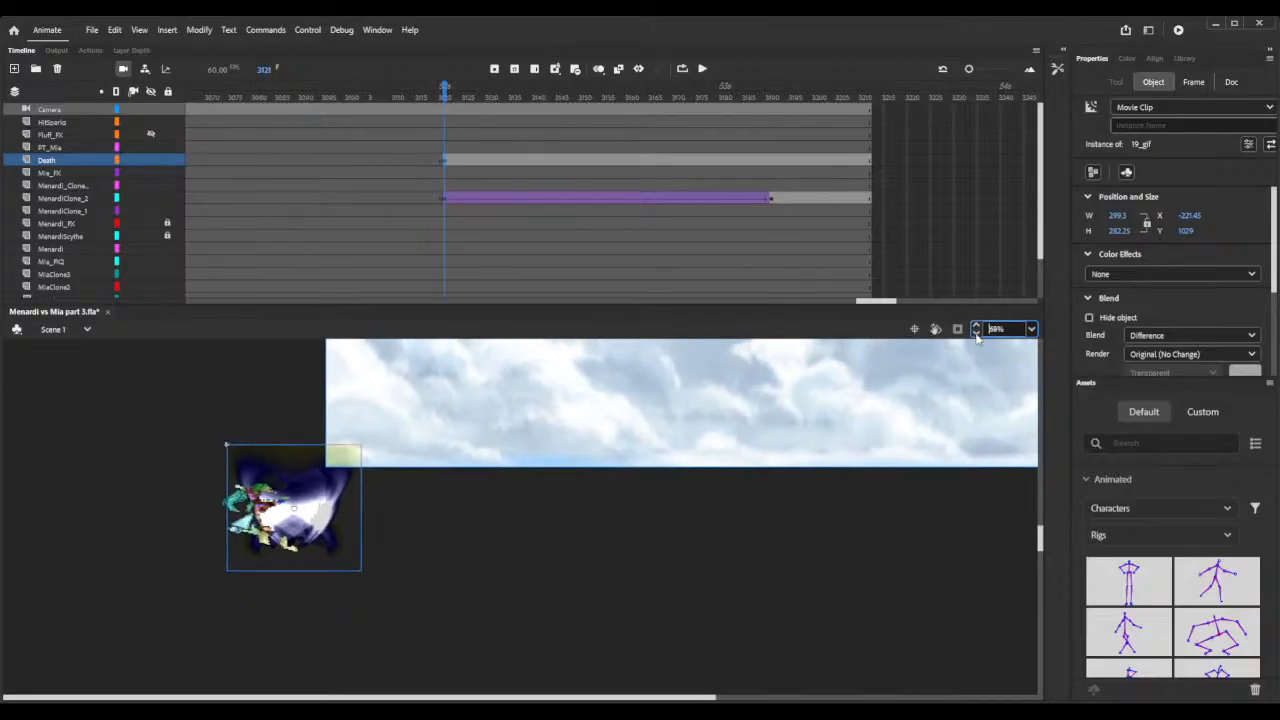
scroll(978, 338, down, 4)
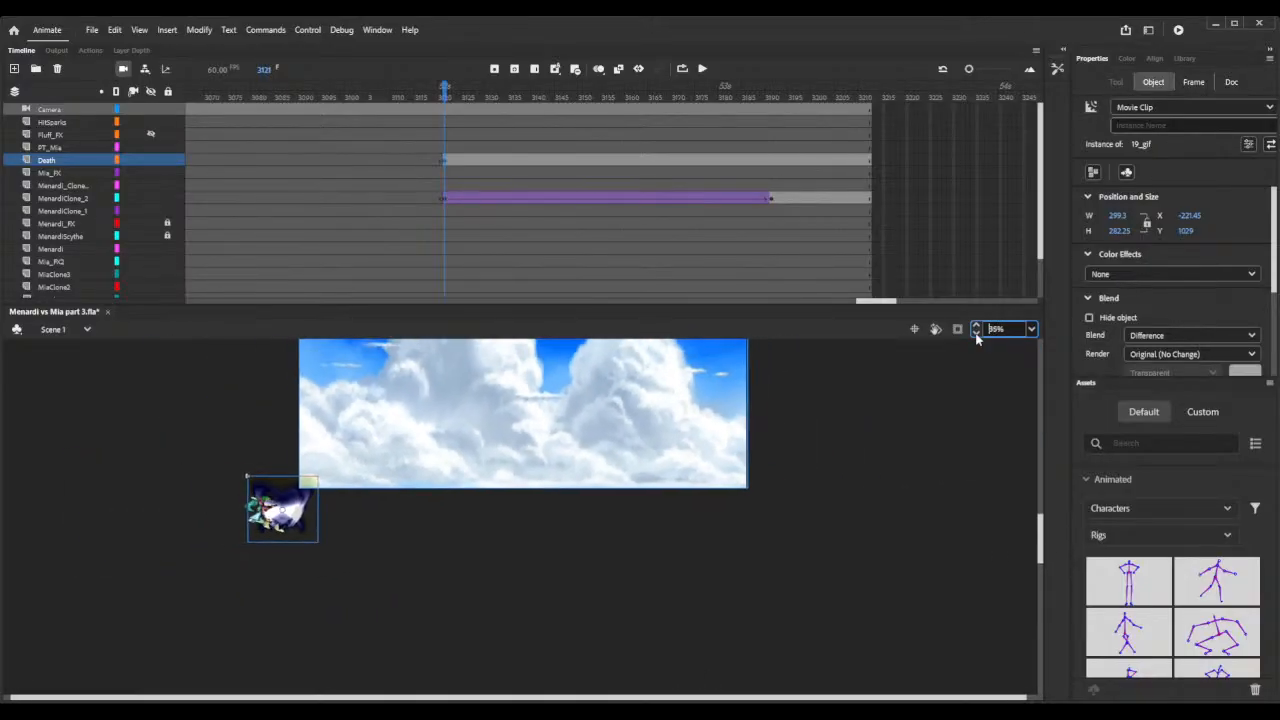
scroll(699, 441, up, 3)
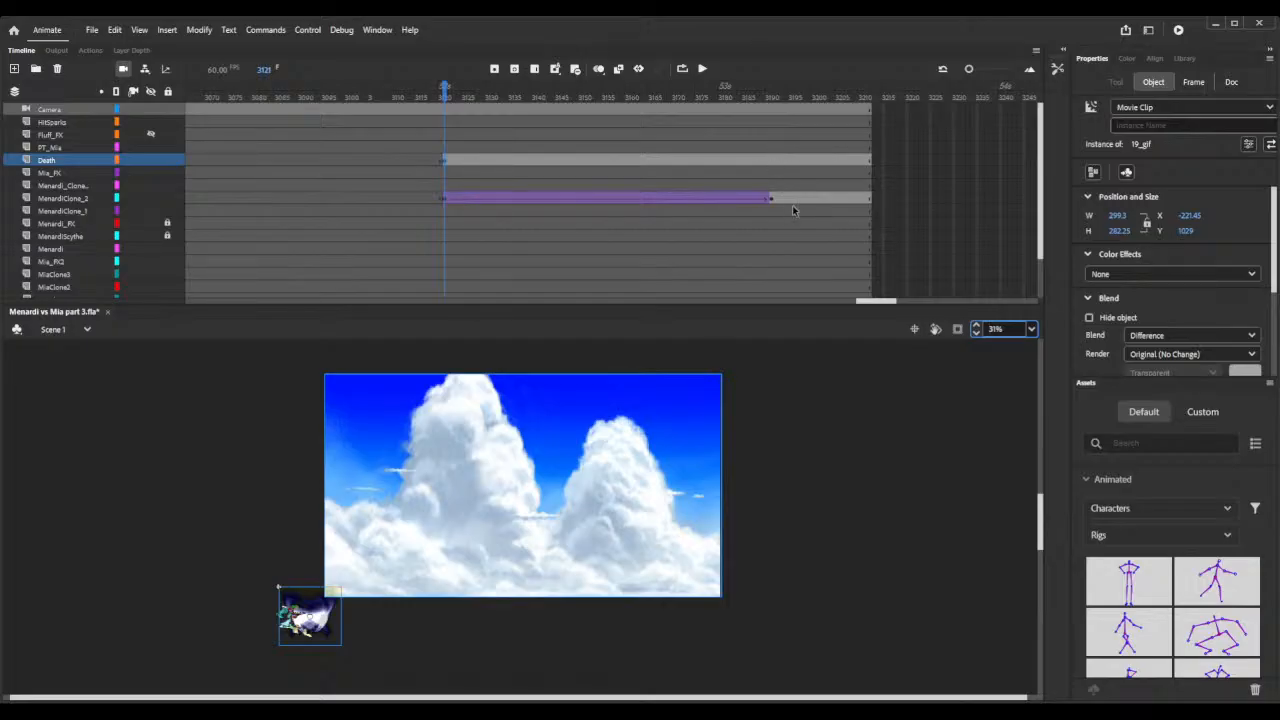
Add a Death keyframe at frame 3191 and move the sprite over Mia and the Menardi silhouette beside the right-hand cloud's peak.
click(775, 160)
click(772, 160)
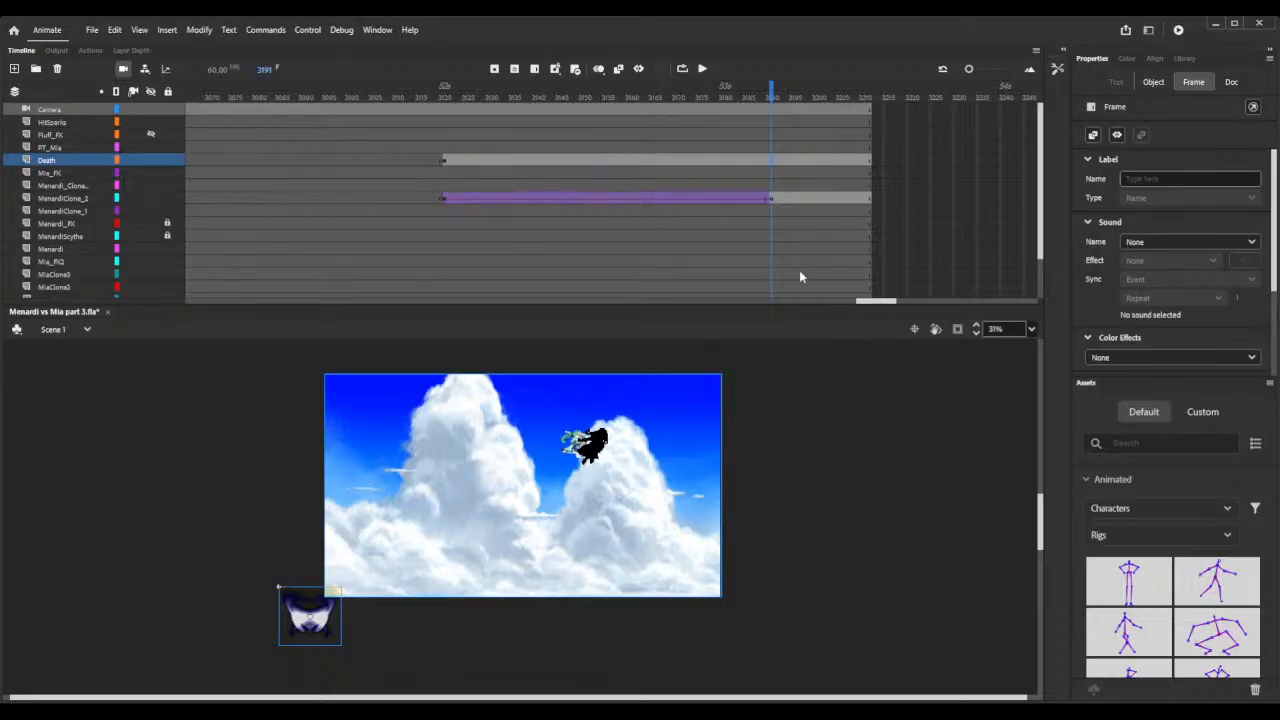
drag(308, 645, 590, 480)
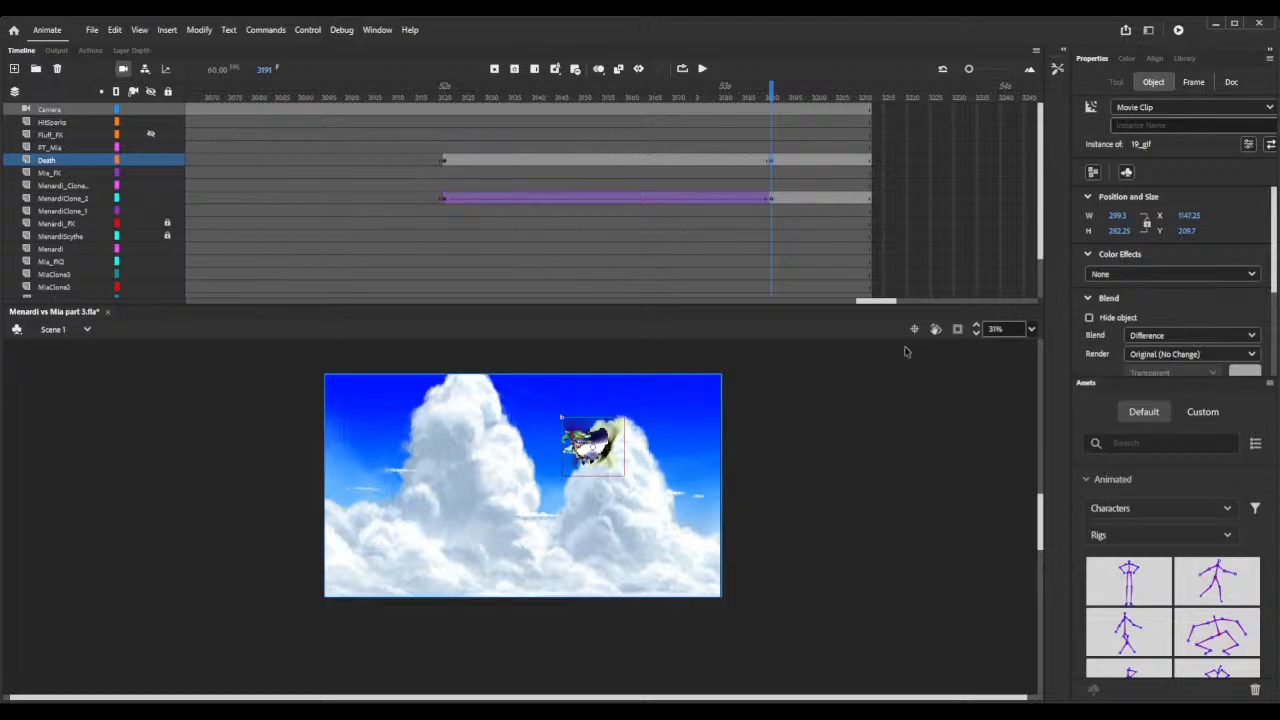
Fine-tune the Death sprite at frame 3191 by shifting it slightly right and down to about Y 225.
drag(984, 330, 980, 330)
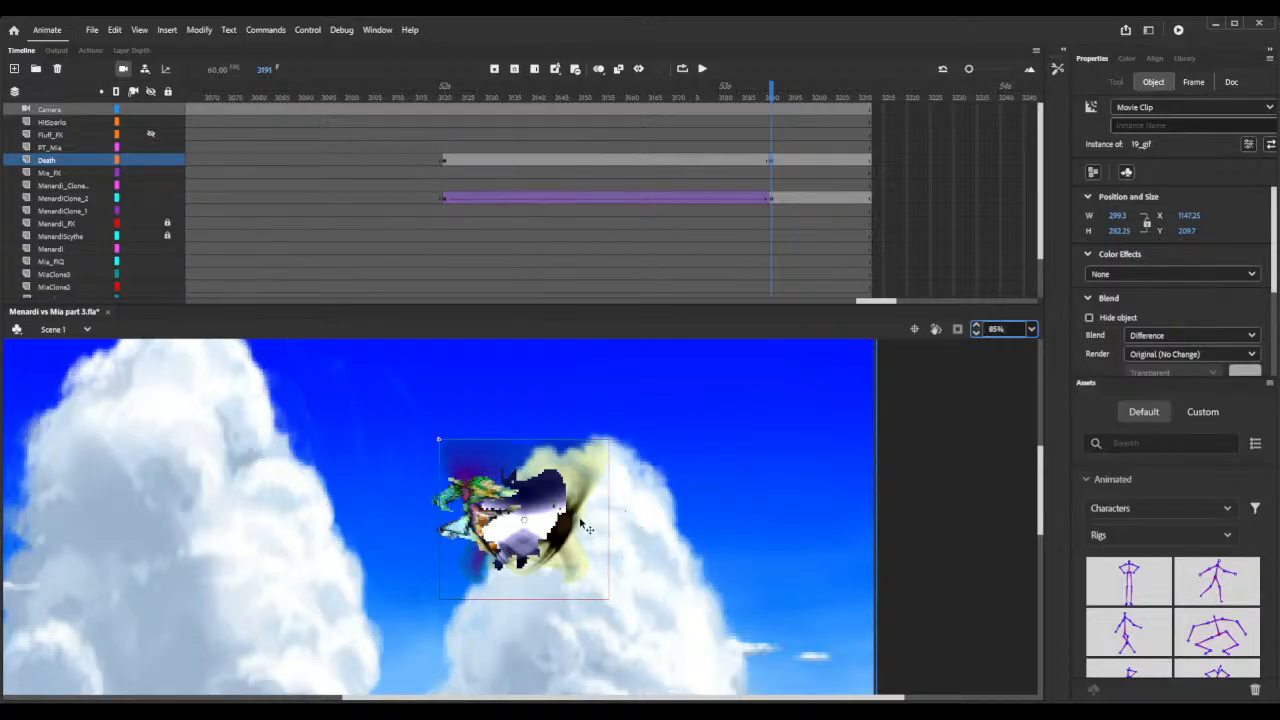
drag(586, 527, 591, 530)
key(Down)
key(Down)
key(Down)
key(Down)
key(Down)
key(Down)
key(Down)
key(Down)
key(Down)
key(Down)
key(Down)
key(Down)
key(Down)
key(Down)
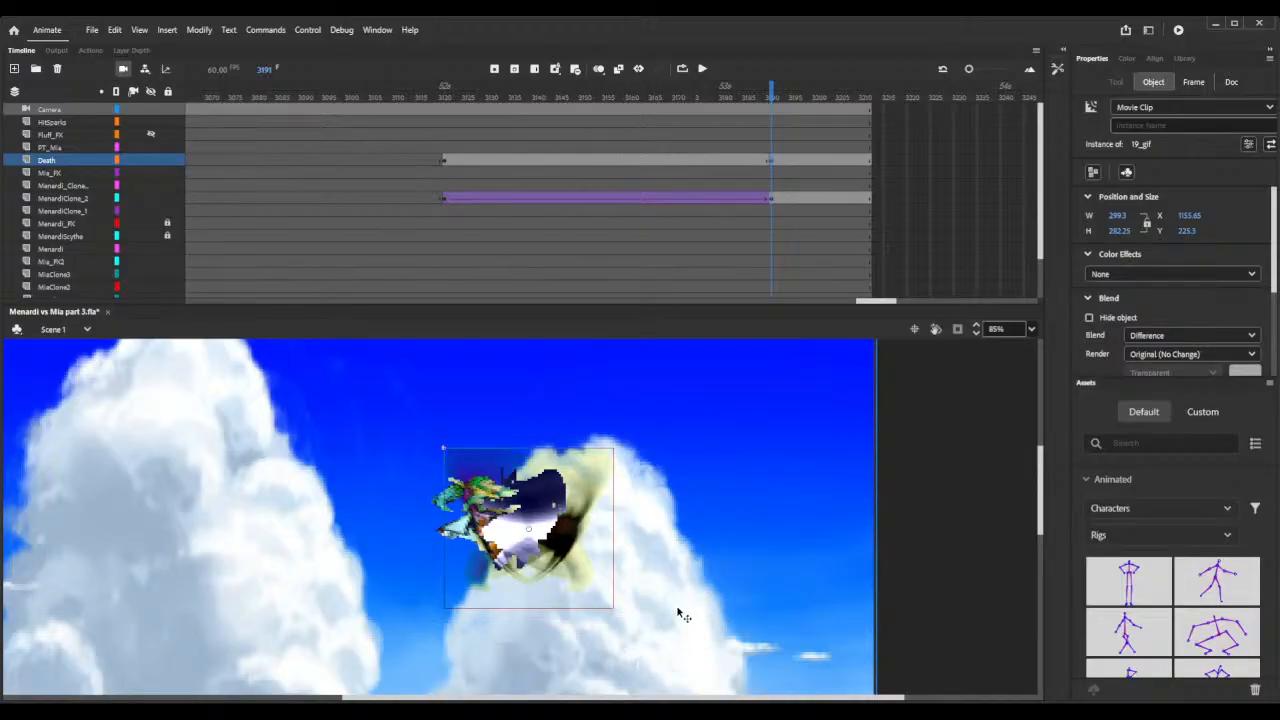
Apply a Quad Ease-In-Out classic tween to the Death flight span and save the file.
click(627, 160)
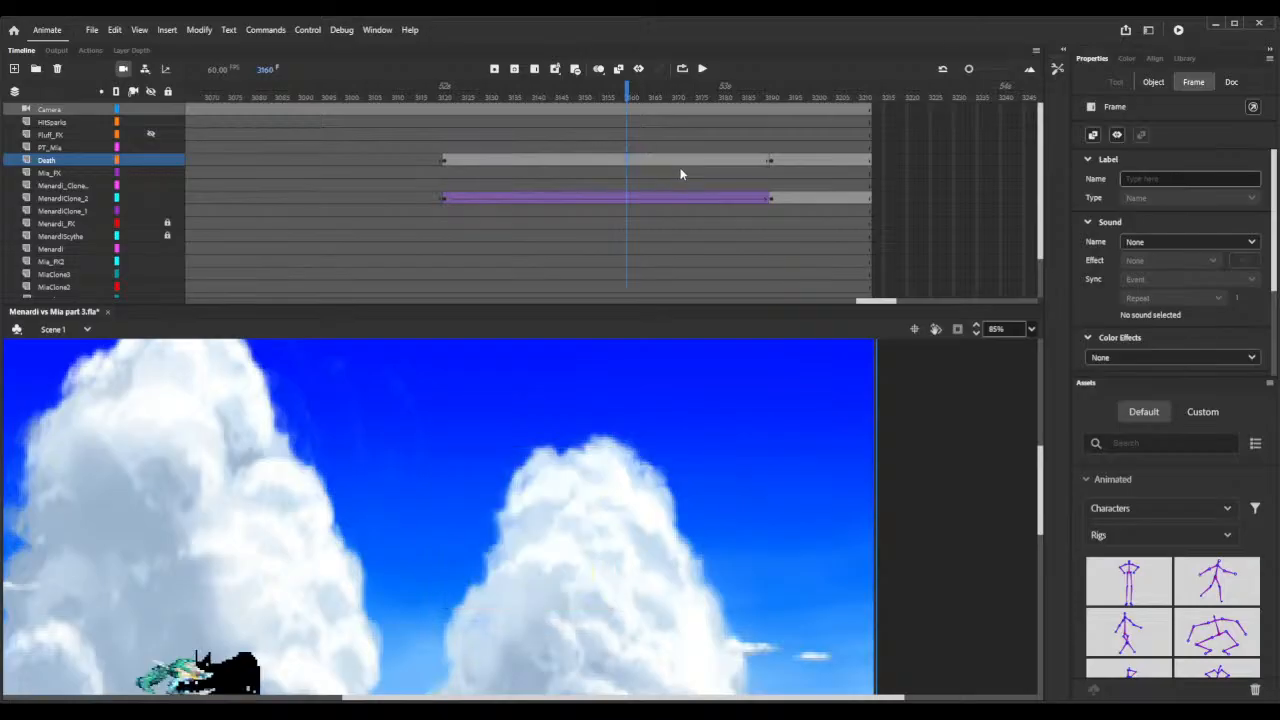
key(ctrl+shift+t)
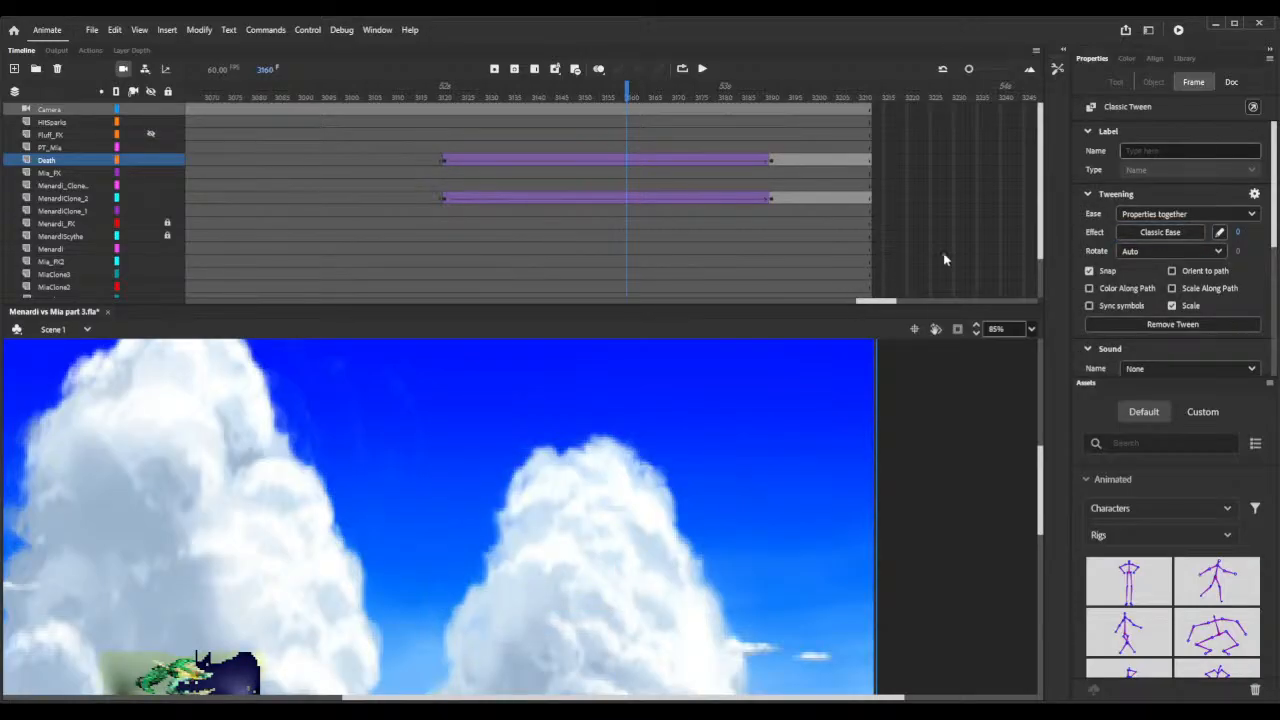
key(ctrl+shift+e)
key(ctrl+s)
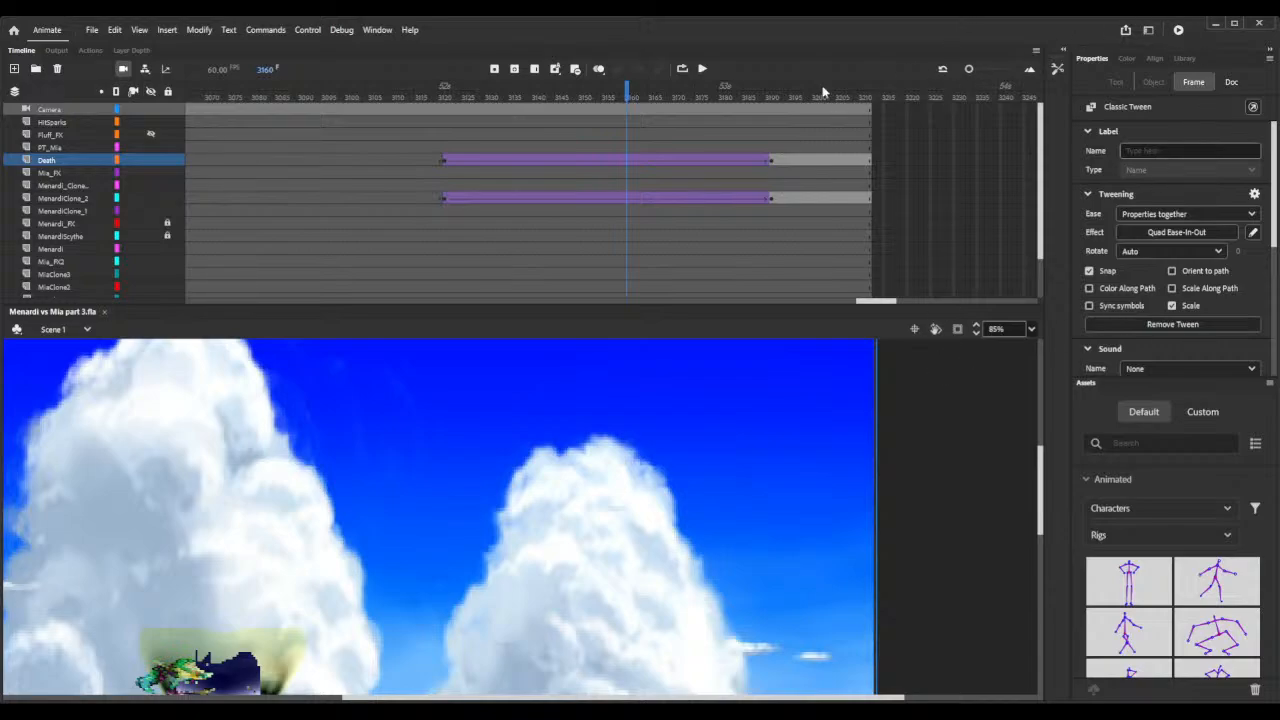
Test the movie to preview the animation, and close the preview window.
click(1181, 31)
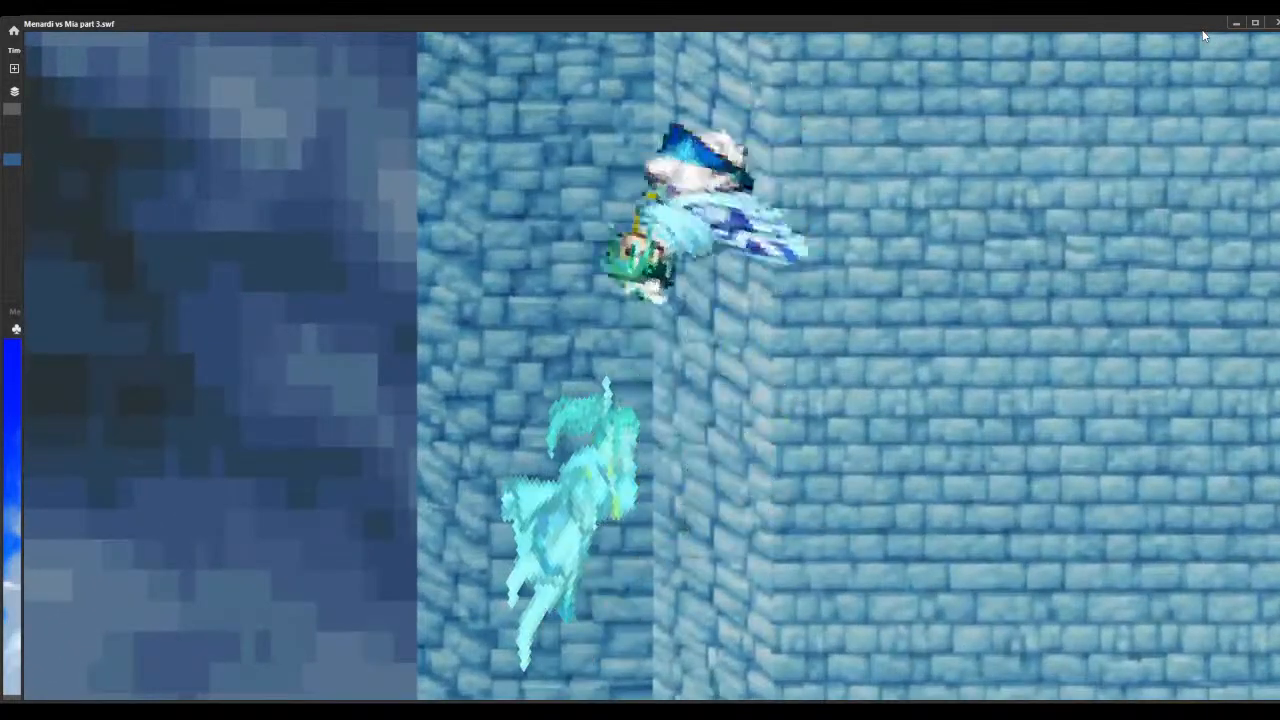
click(1274, 23)
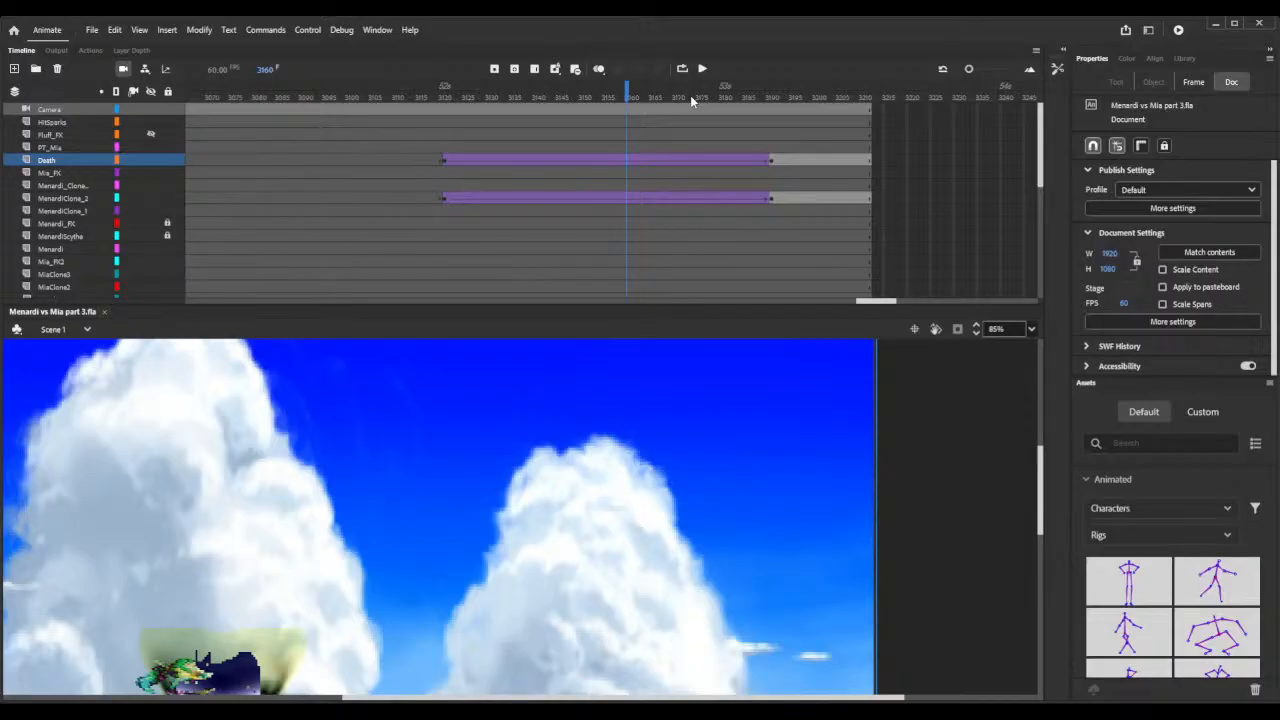
Shorten the flight on all layers by removing about nine frames at frame 3162, so it ends near frame 3182.
key(shift+F5)
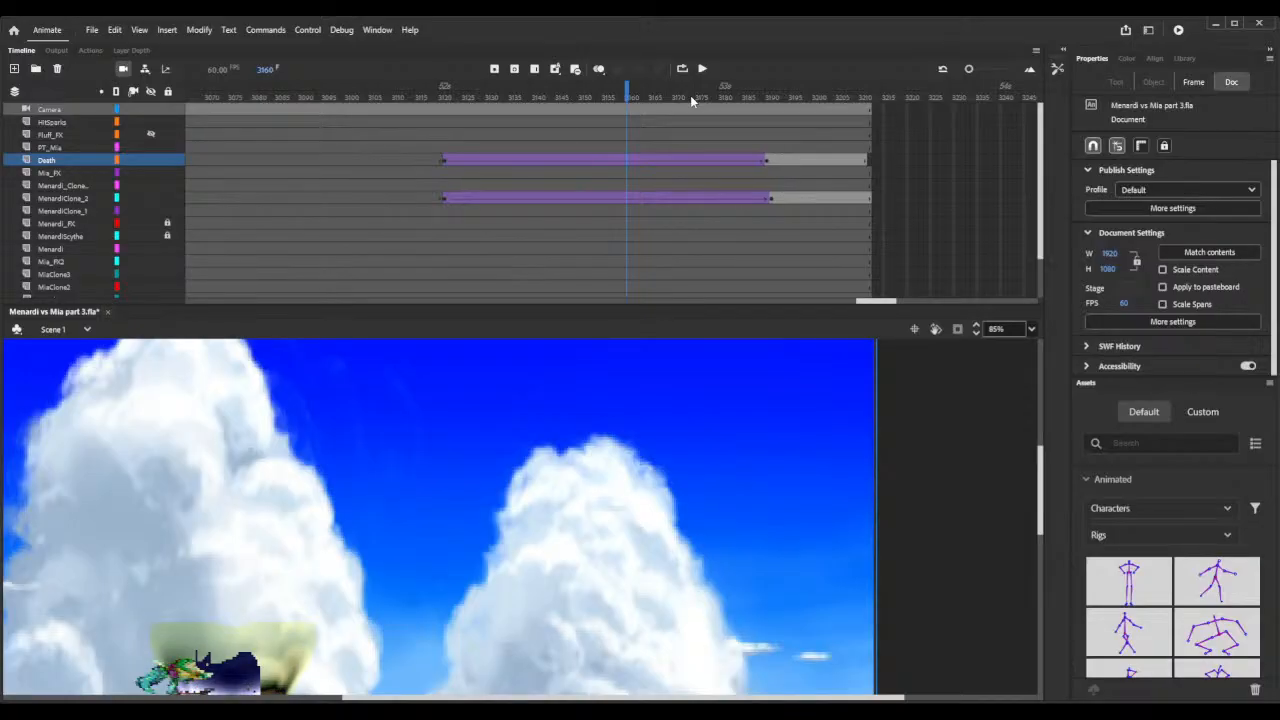
key(F5)
click(635, 91)
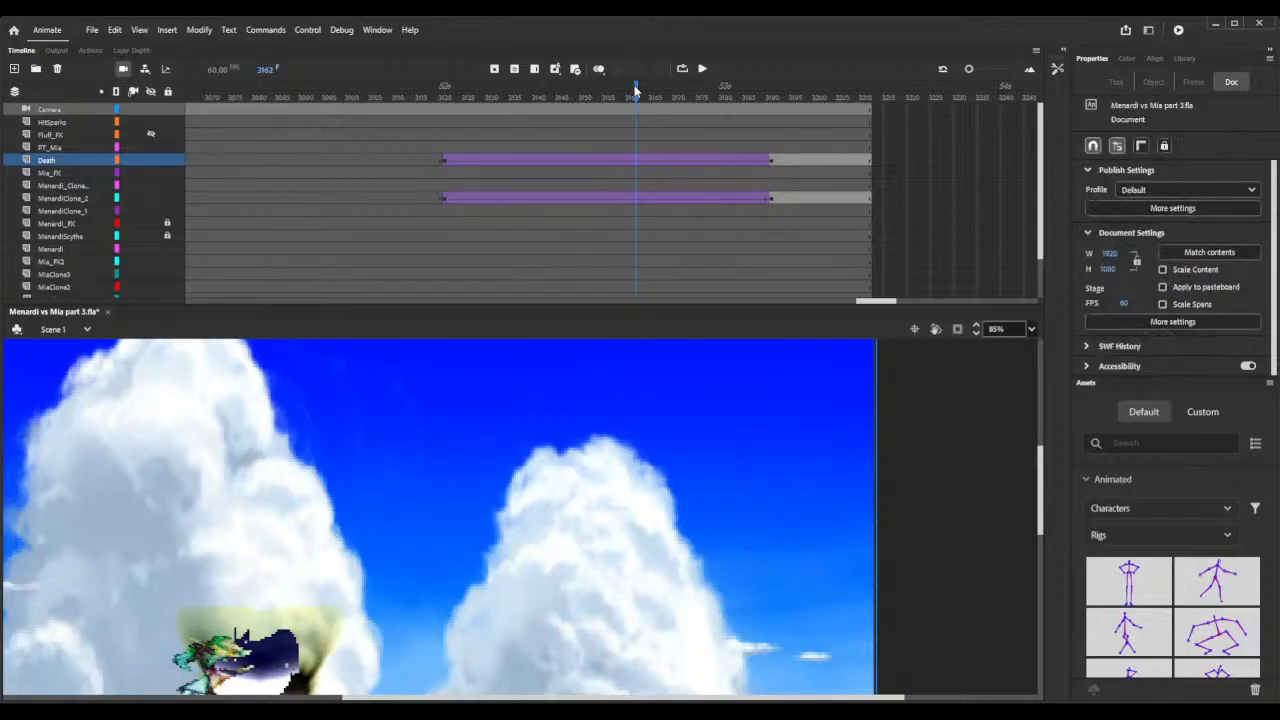
key(shift+F5)
key(shift+F5)
key(shift+F5)
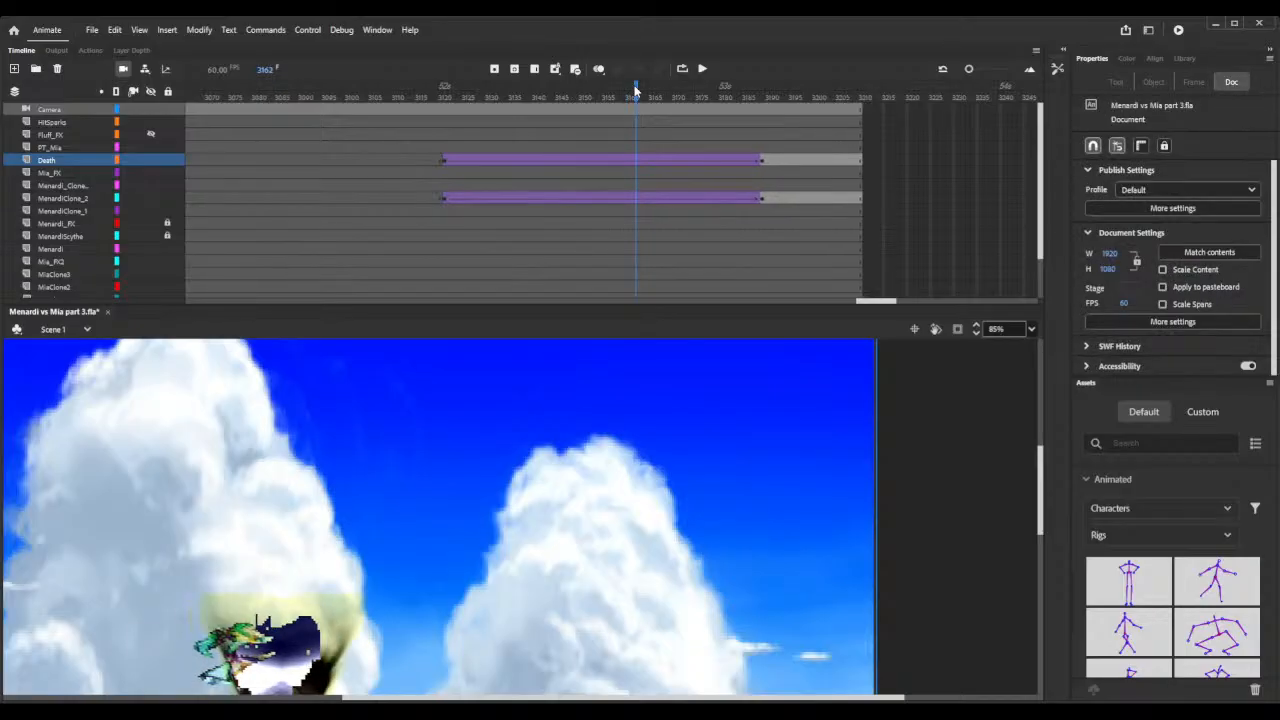
key(shift+F5)
key(shift+F5)
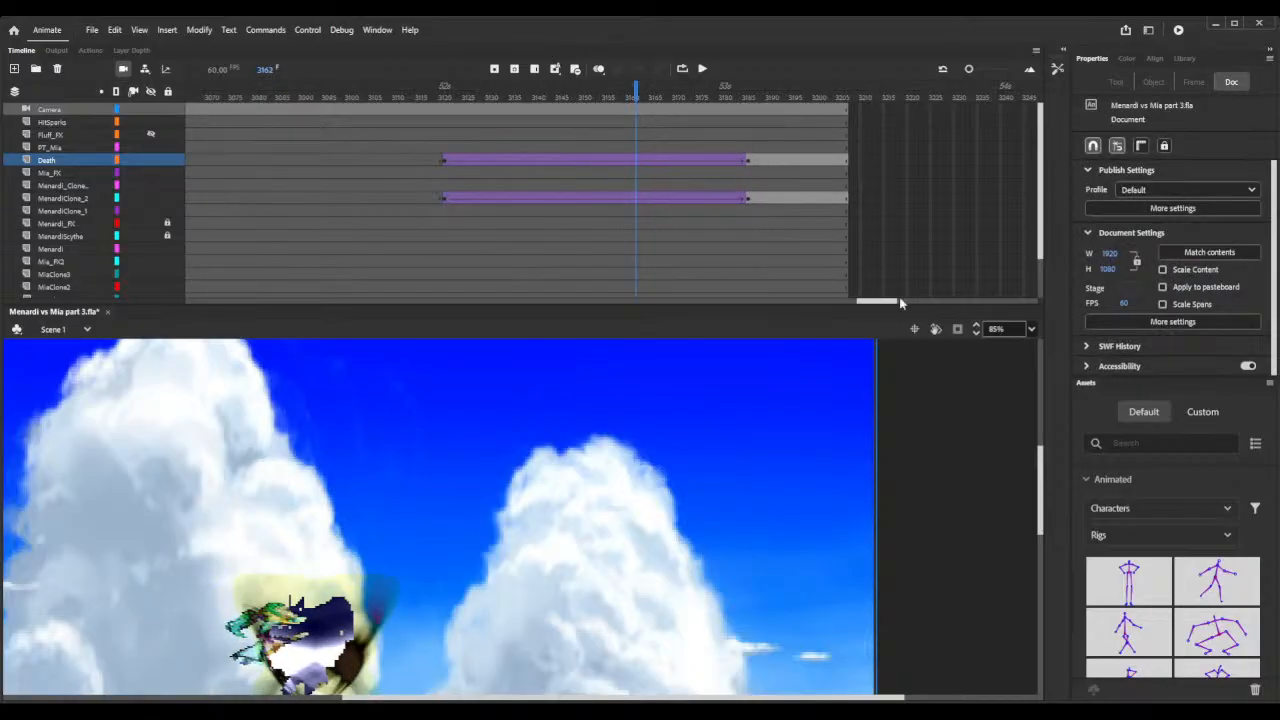
click(977, 331)
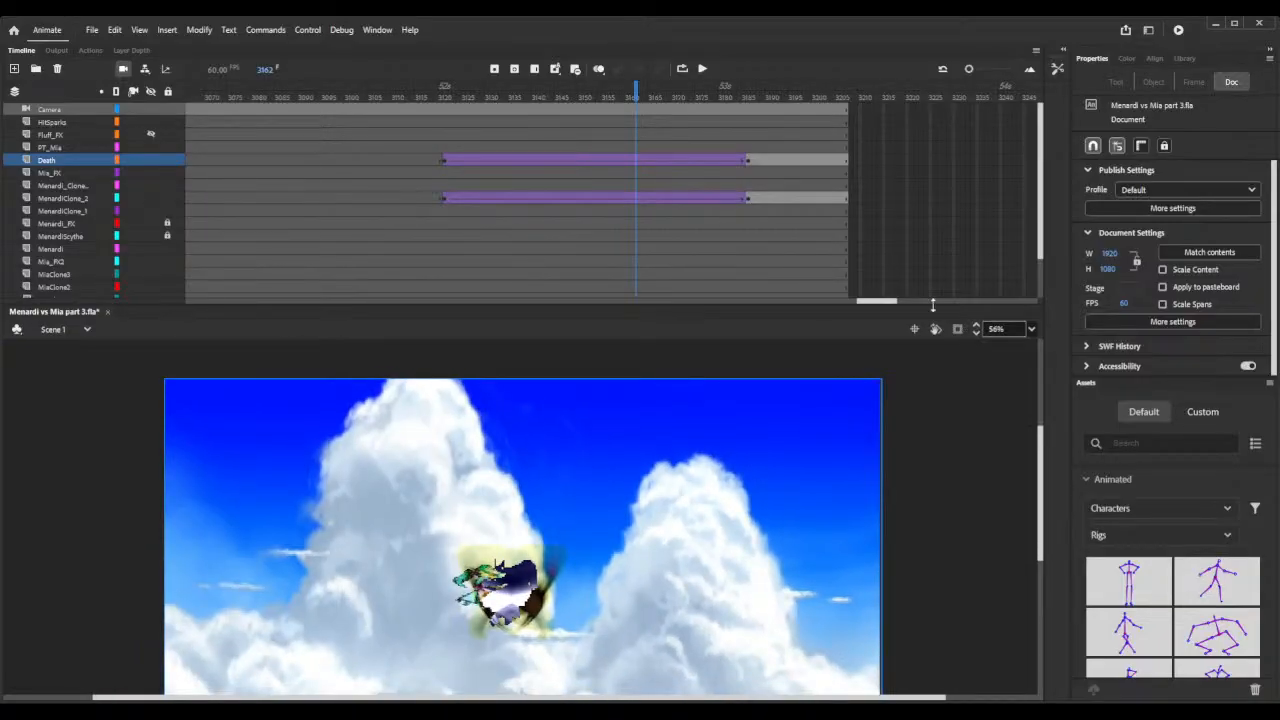
key(shift+F5)
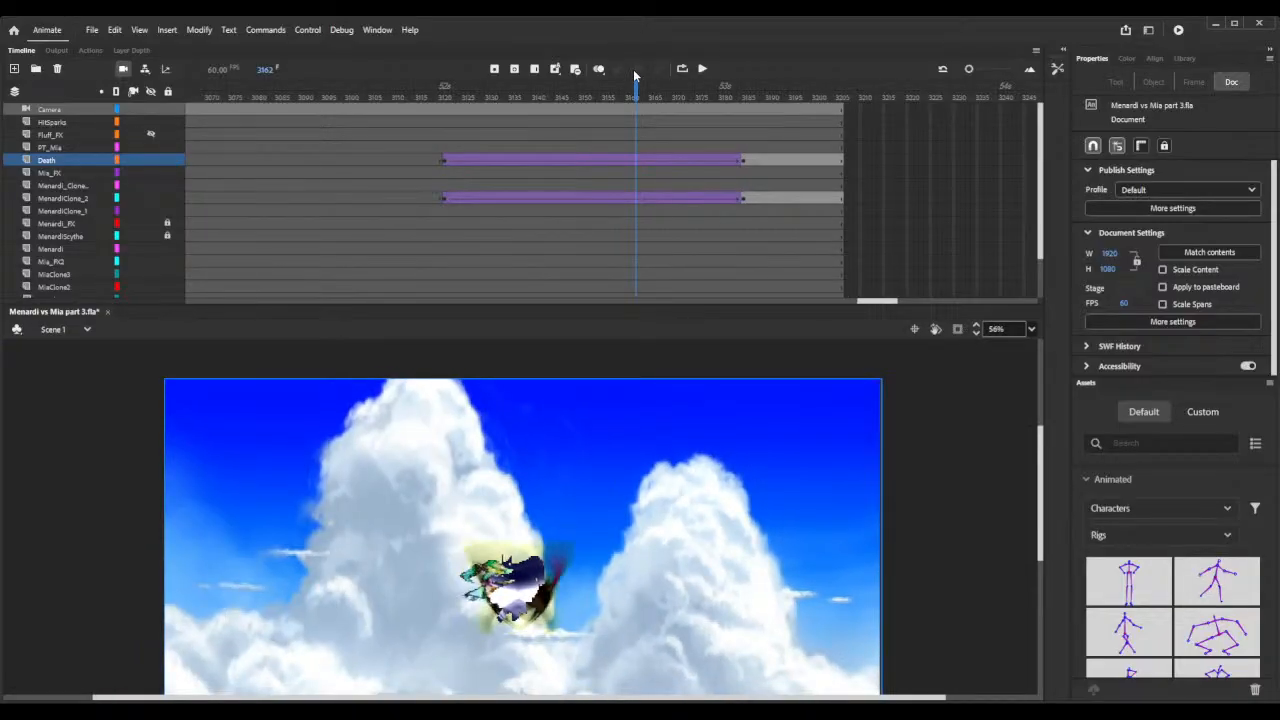
key(shift+F5)
key(shift+F5)
key(shift+F5)
key(shift+F5)
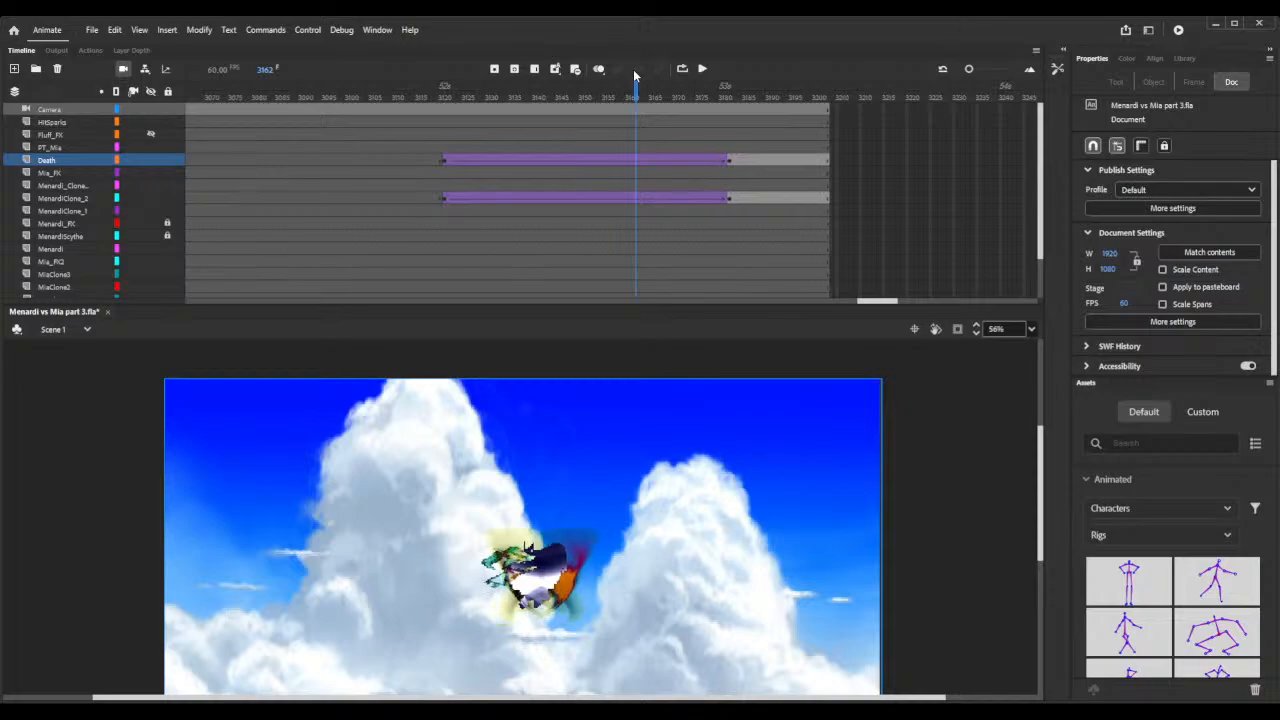
Review the earlier scythe fight from about frame 2586 to frame 2688, checking the scythe's tween keyframes.
drag(886, 303, 755, 306)
click(576, 97)
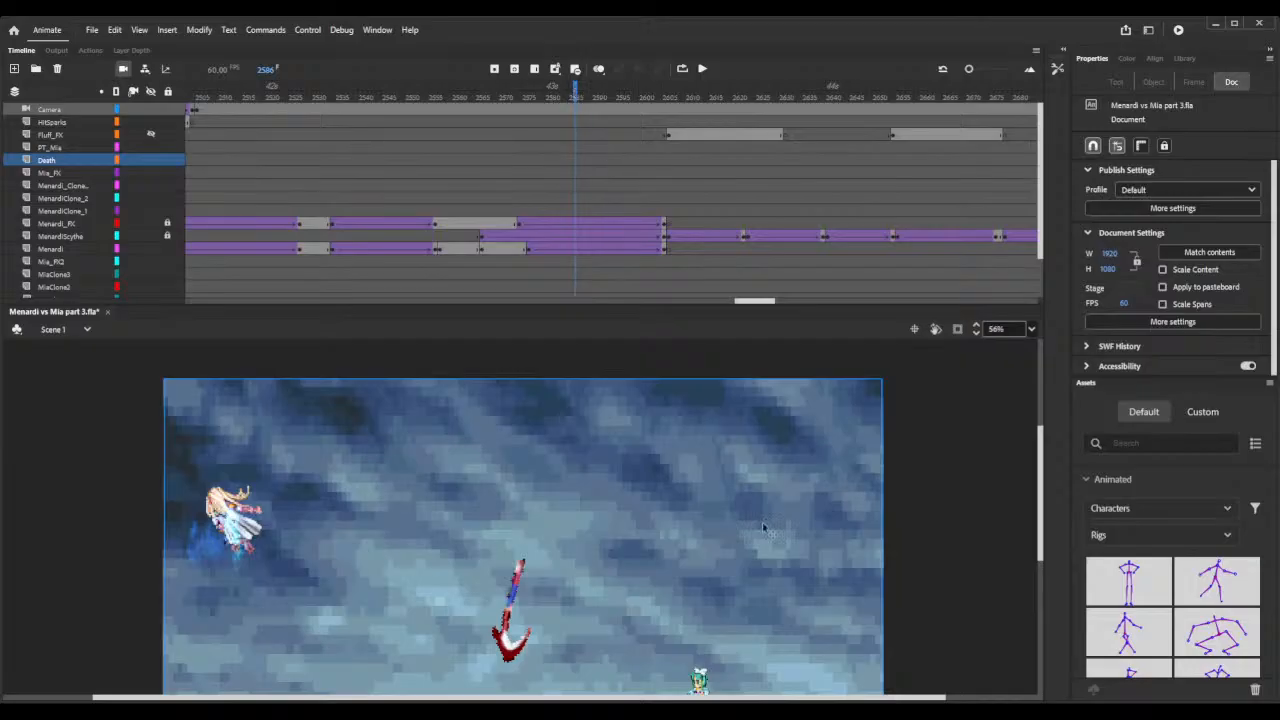
drag(687, 90, 951, 106)
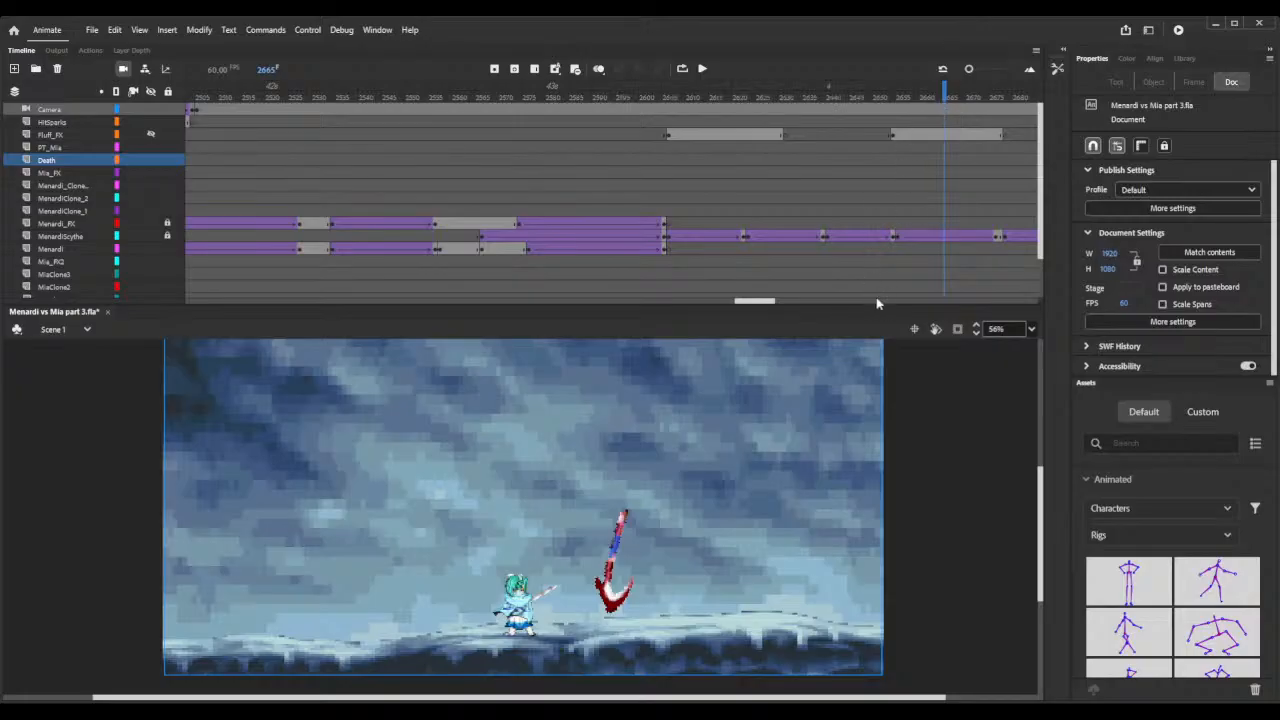
click(896, 243)
click(896, 238)
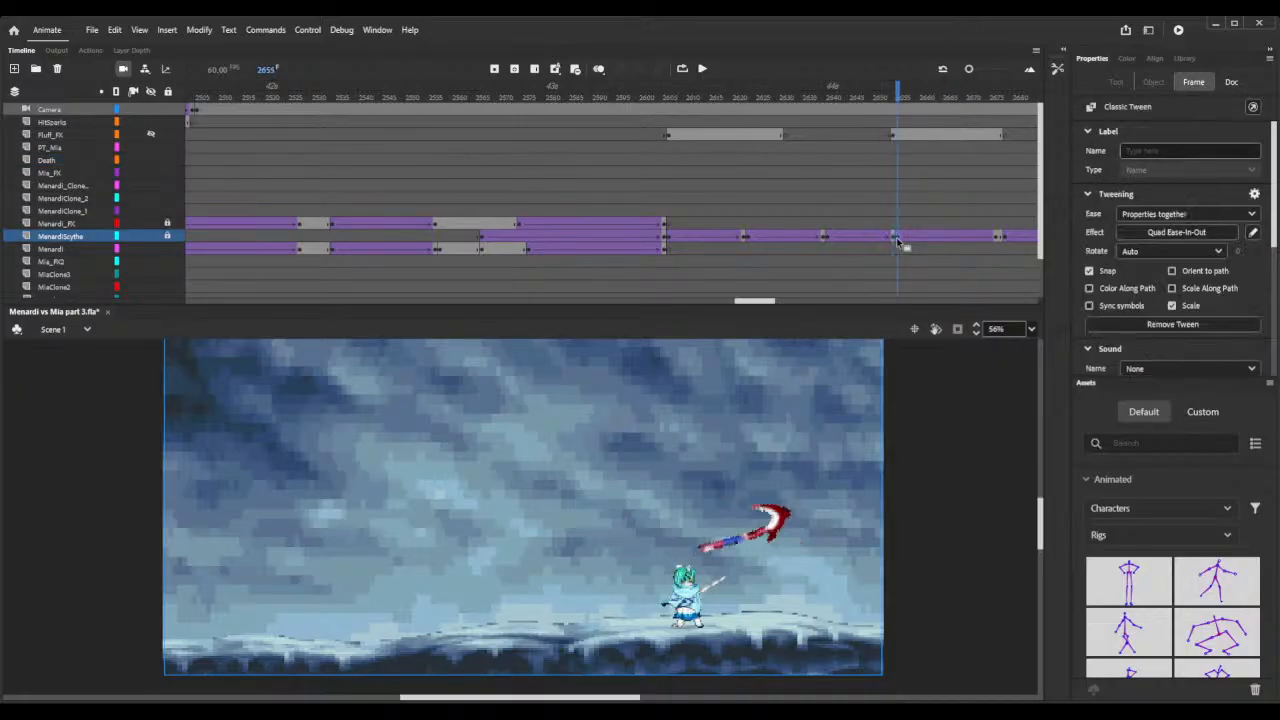
drag(757, 304, 777, 305)
drag(565, 94, 752, 90)
click(772, 118)
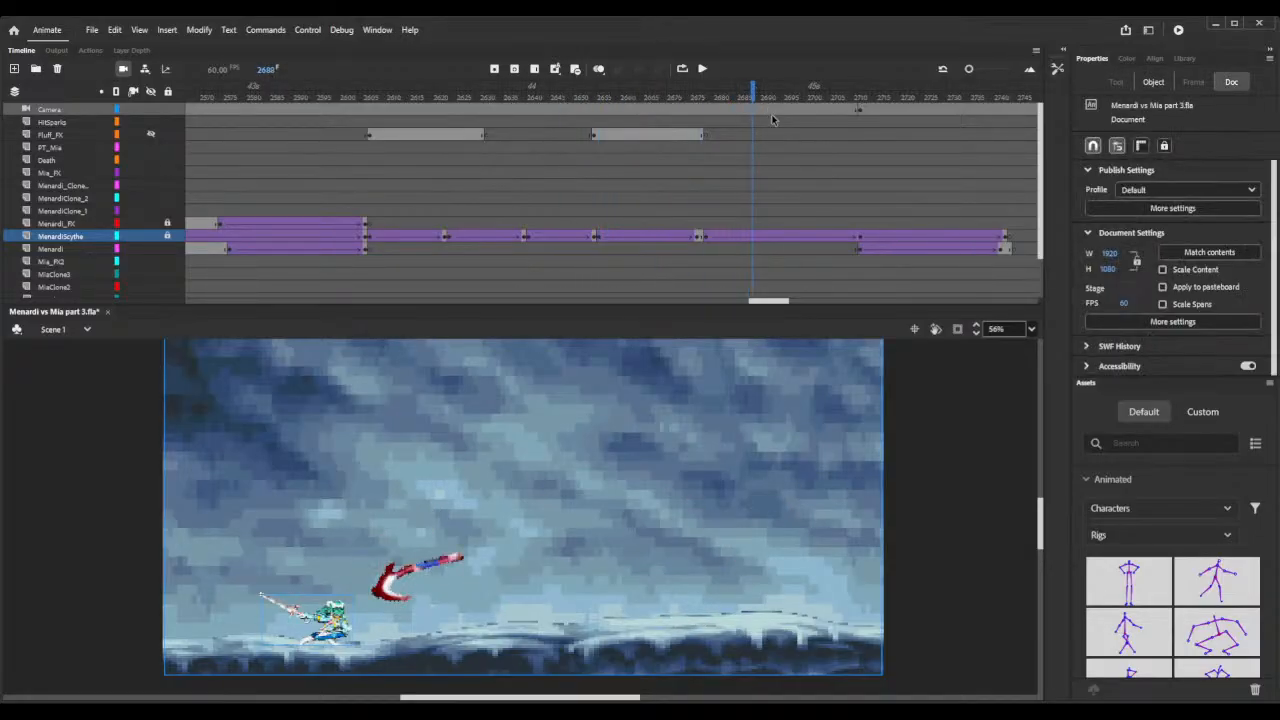
Examine the Mia, Menardi and Camera layer keyframes between frames 2688 and 2711.
scroll(772, 124, down, 2)
scroll(772, 124, up, 2)
scroll(872, 239, down, 2)
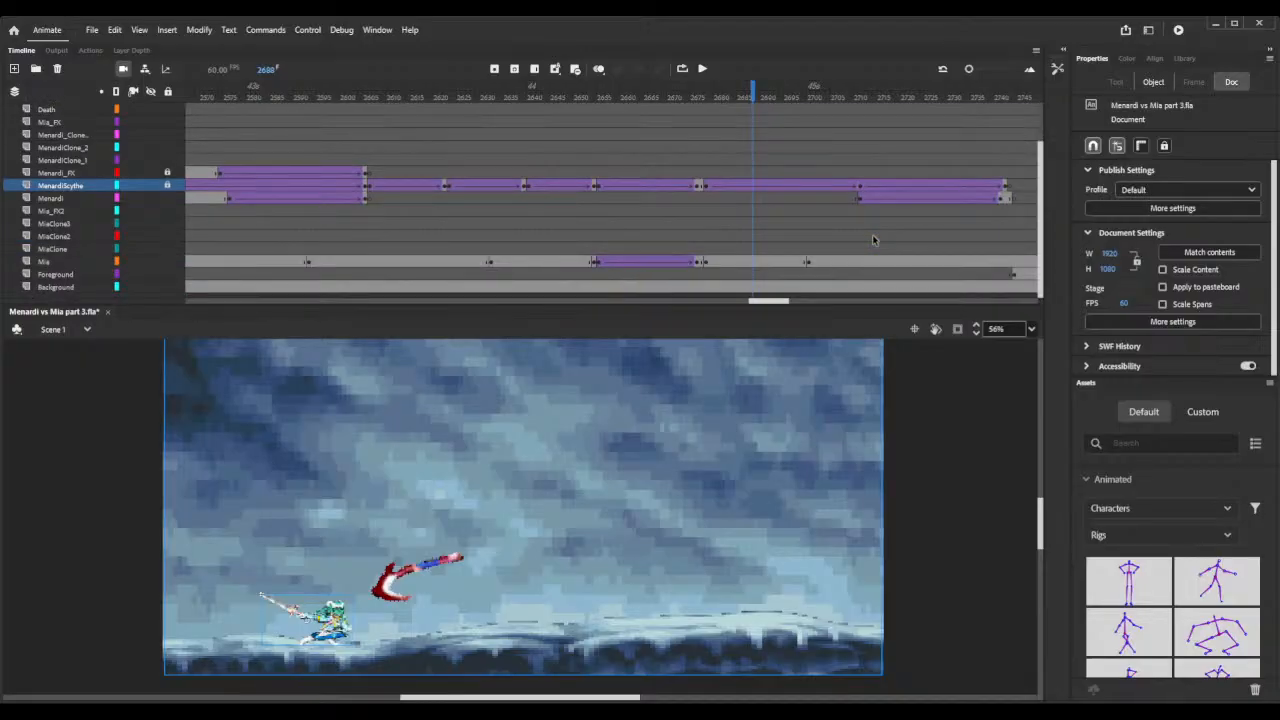
scroll(872, 234, up, 3)
scroll(872, 234, down, 3)
click(809, 266)
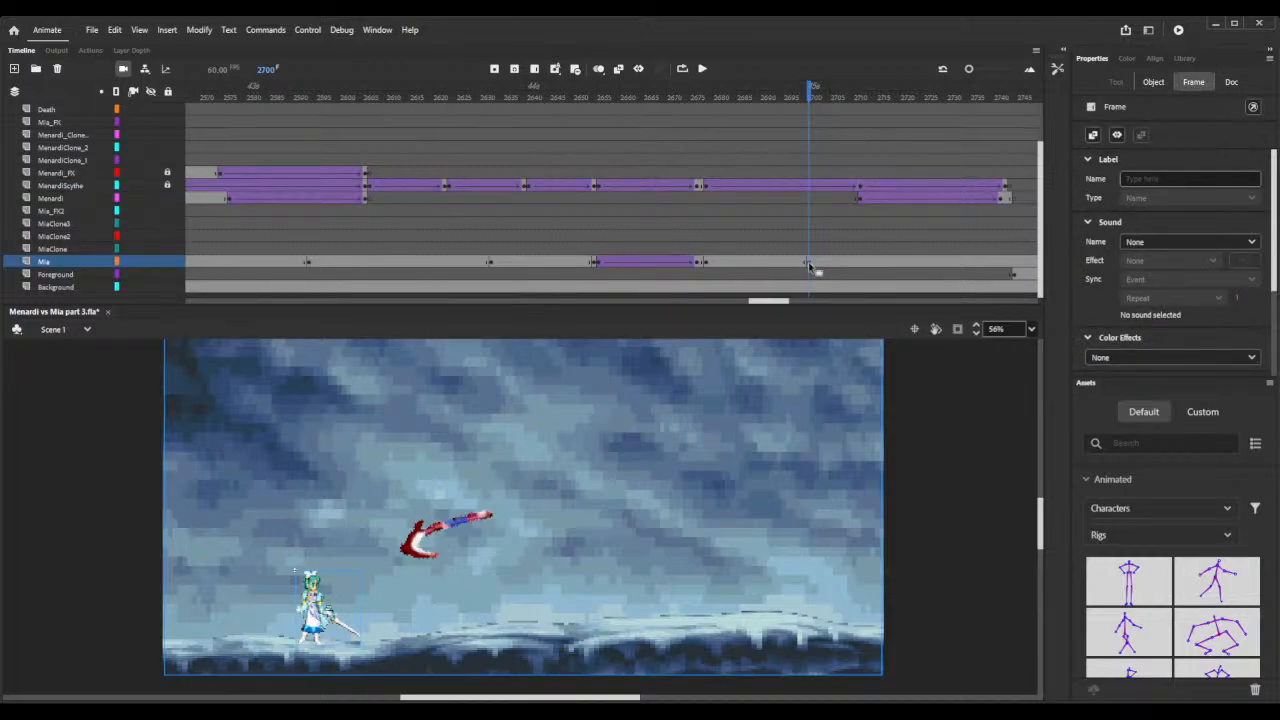
click(859, 264)
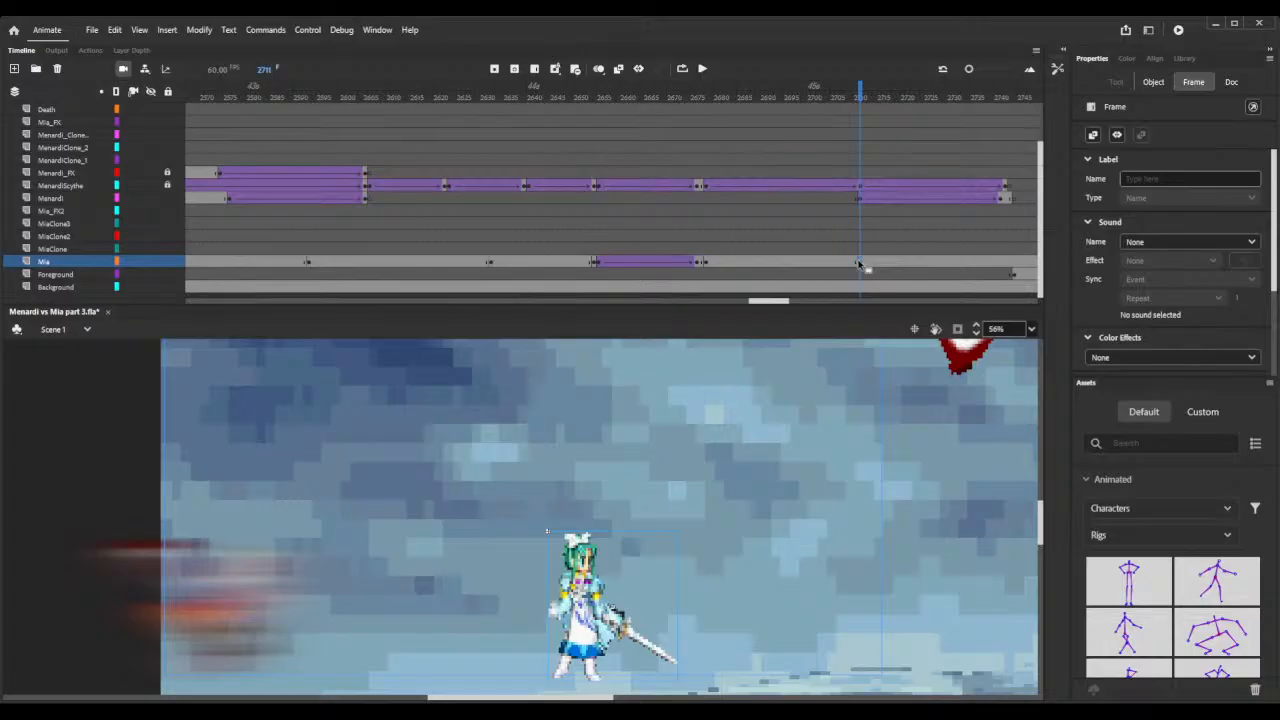
scroll(791, 148, up, 2)
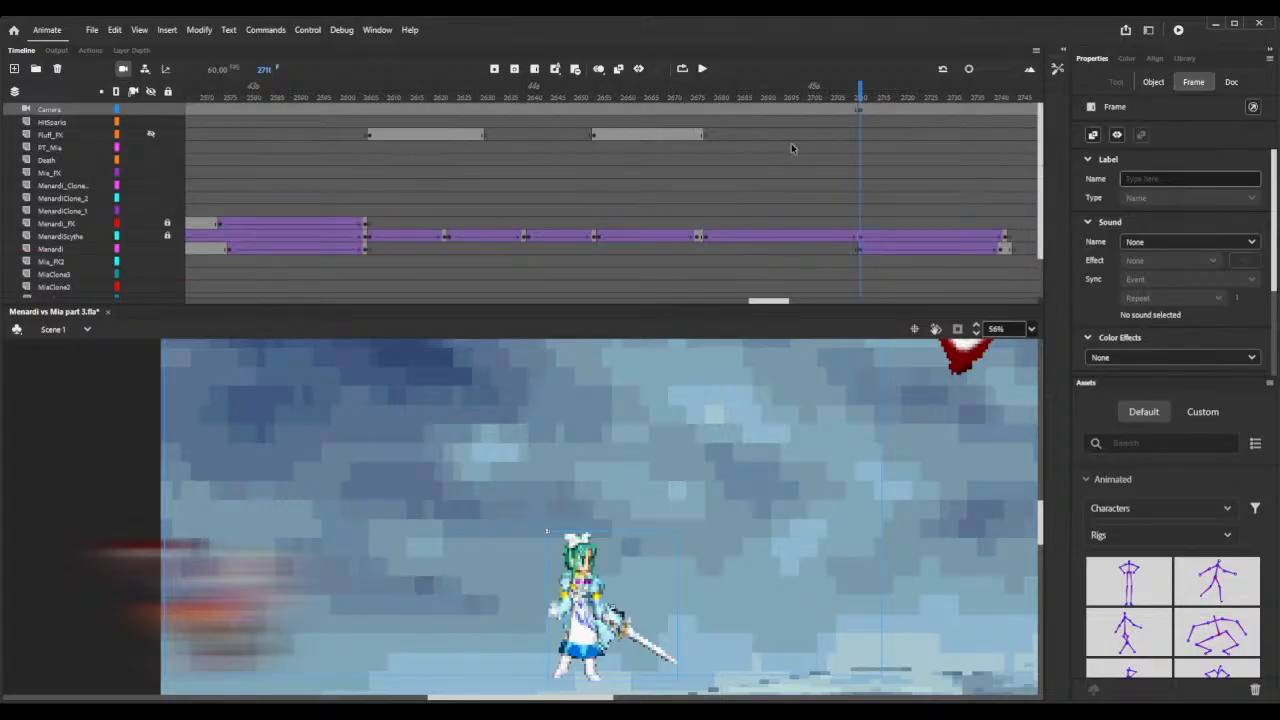
scroll(794, 147, down, 2)
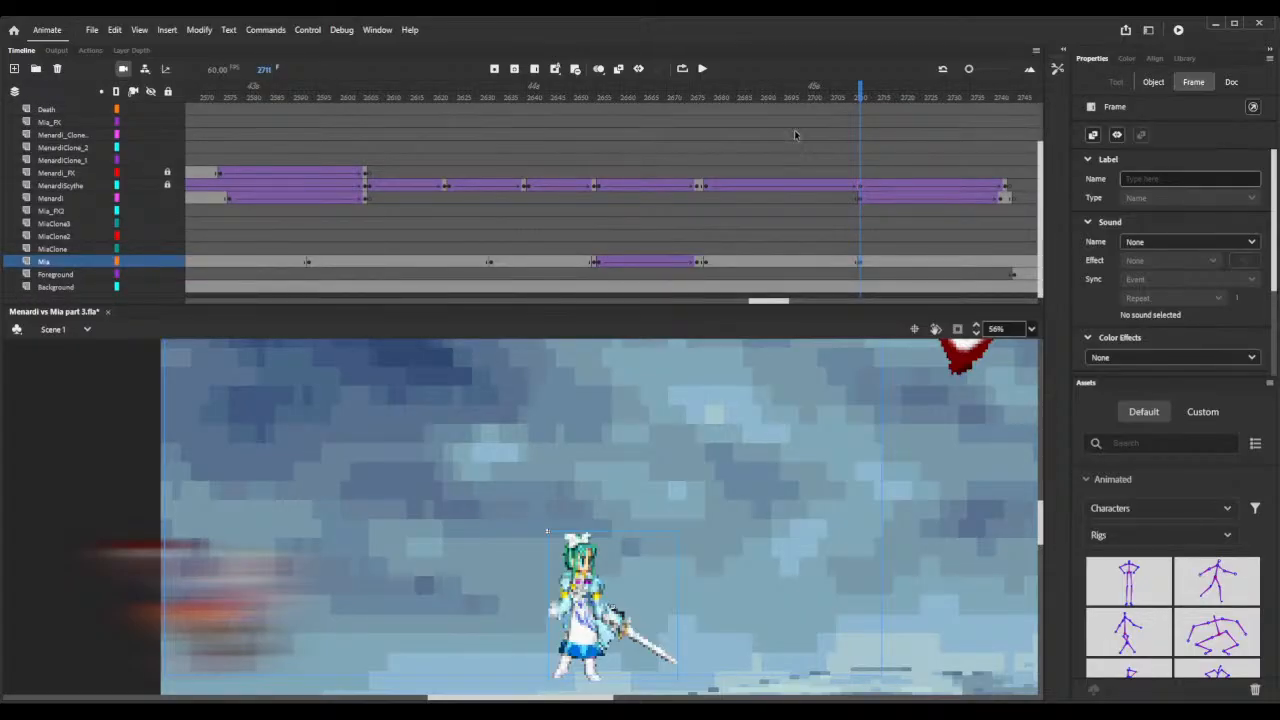
Remove about eight frames across all layers at frame 2694 to shorten Mia's crouch, and save the file.
click(782, 96)
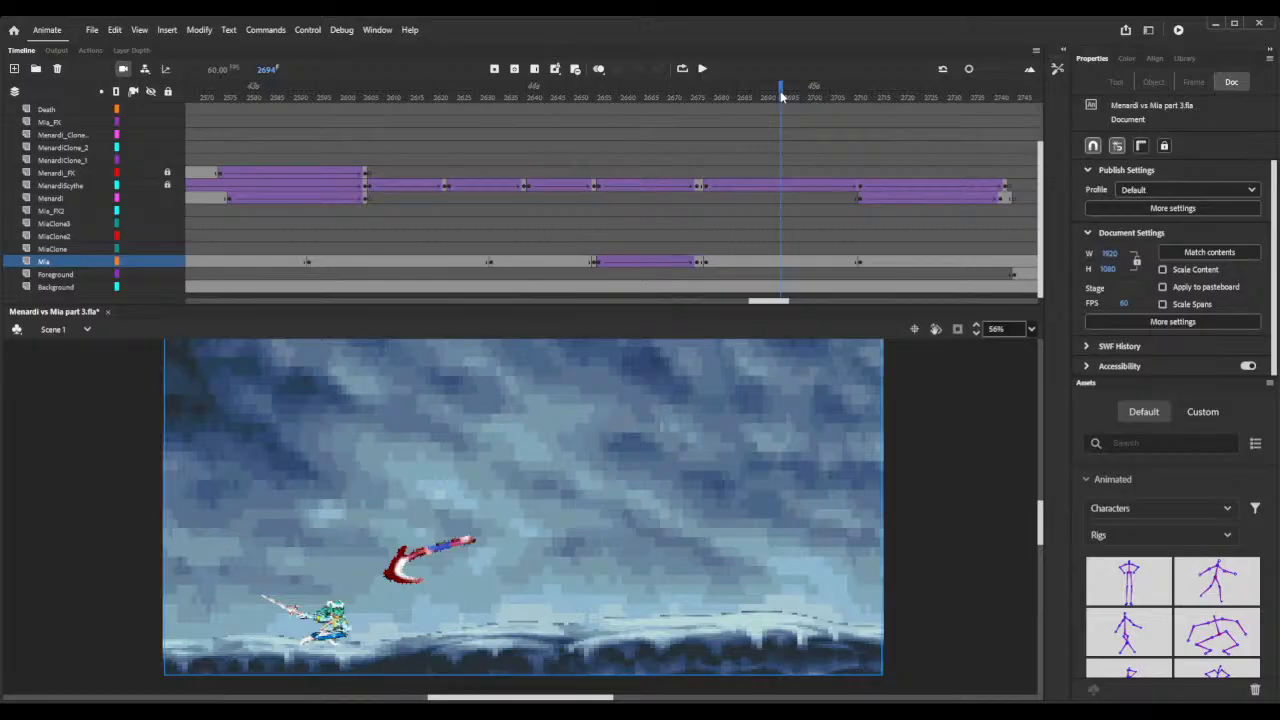
key(shift+F5)
key(shift+F5)
key(shift+F5)
key(shift+F5)
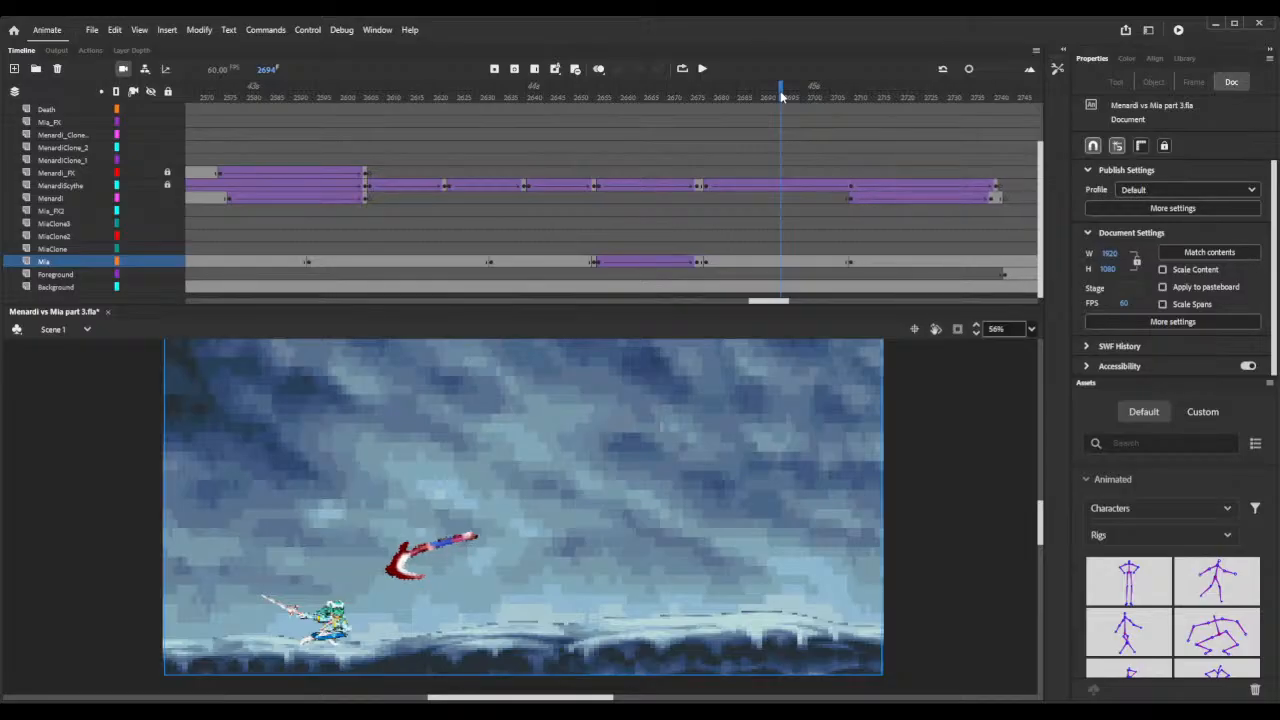
key(shift+F5)
key(shift+F5)
key(shift+F5)
key(shift+F5)
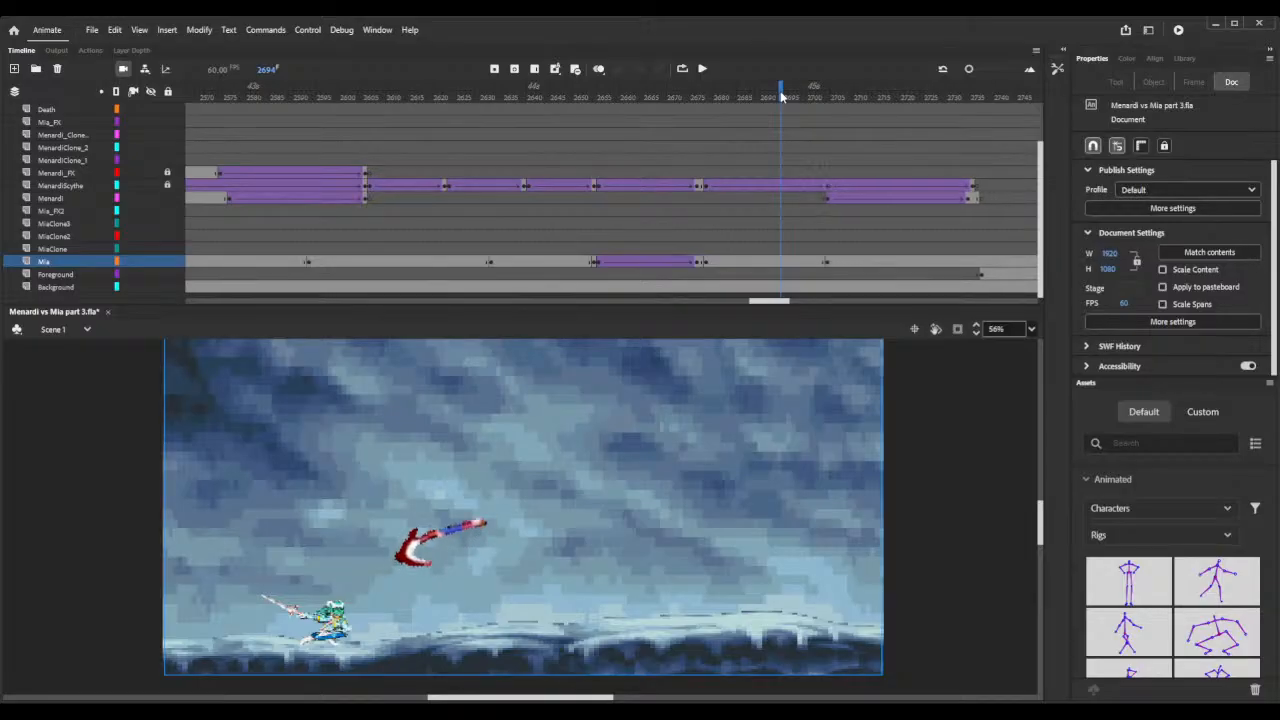
key(ctrl+s)
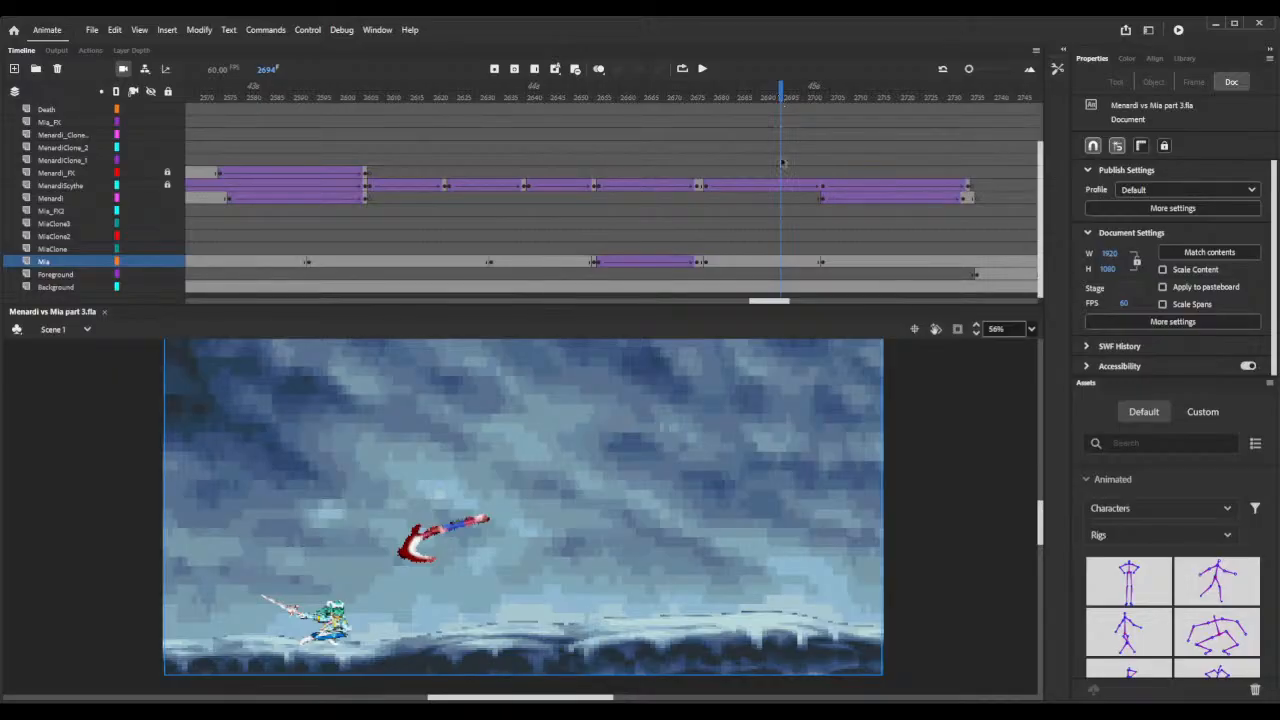
Return to the cloud-sky shot and preview the flight up to frame 3174.
scroll(765, 303, right, 1)
drag(763, 305, 881, 311)
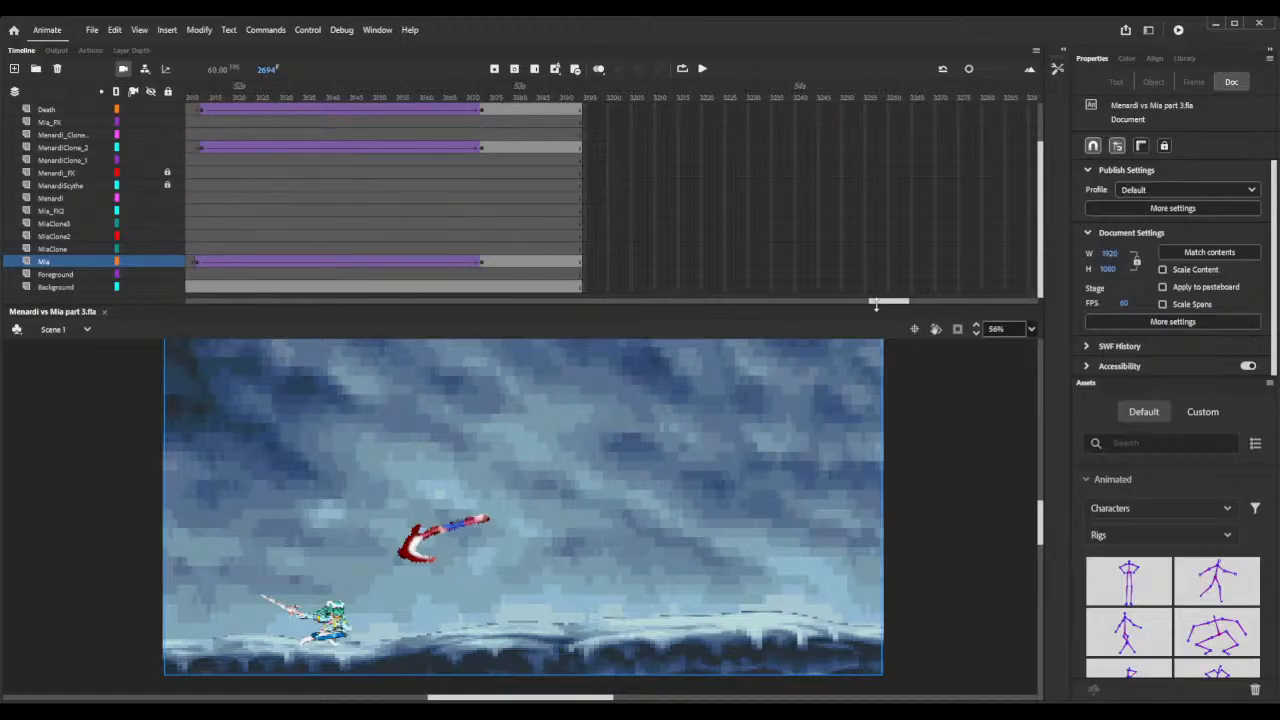
drag(206, 95, 488, 105)
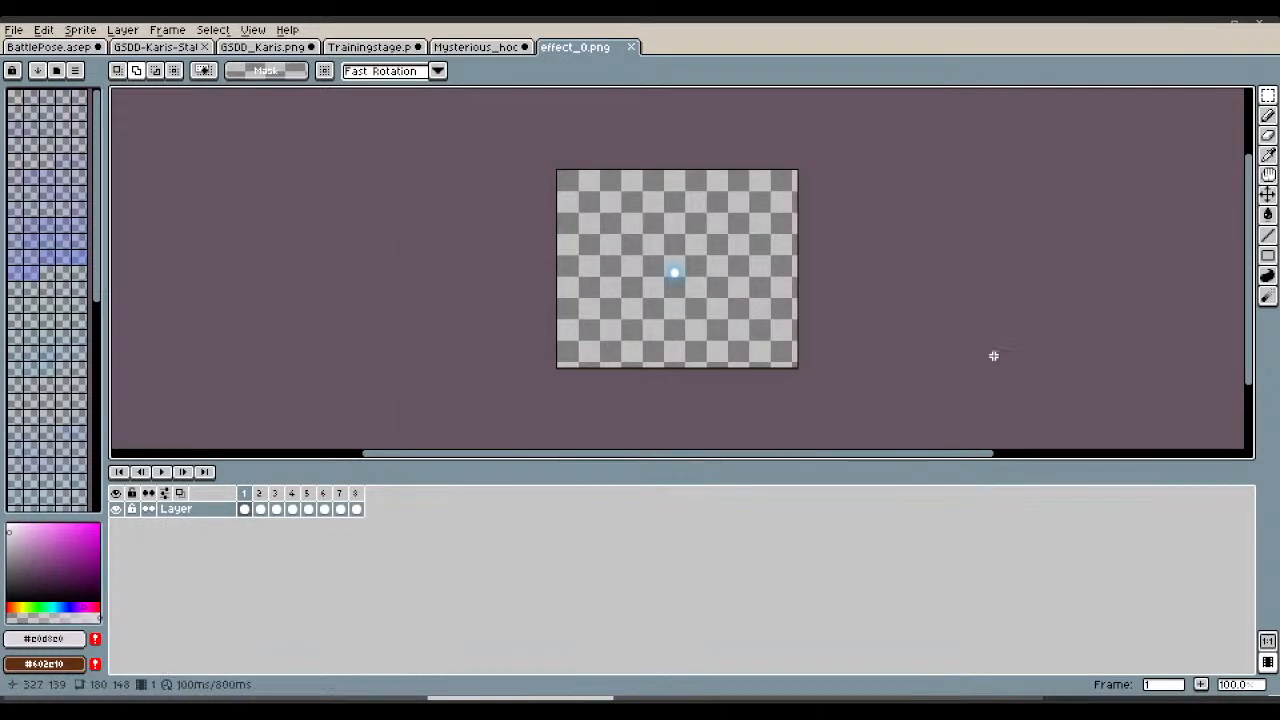
Switch to Aseprite, preview the eight frames of effect_0.png, and open its file export settings.
drag(244, 493, 390, 494)
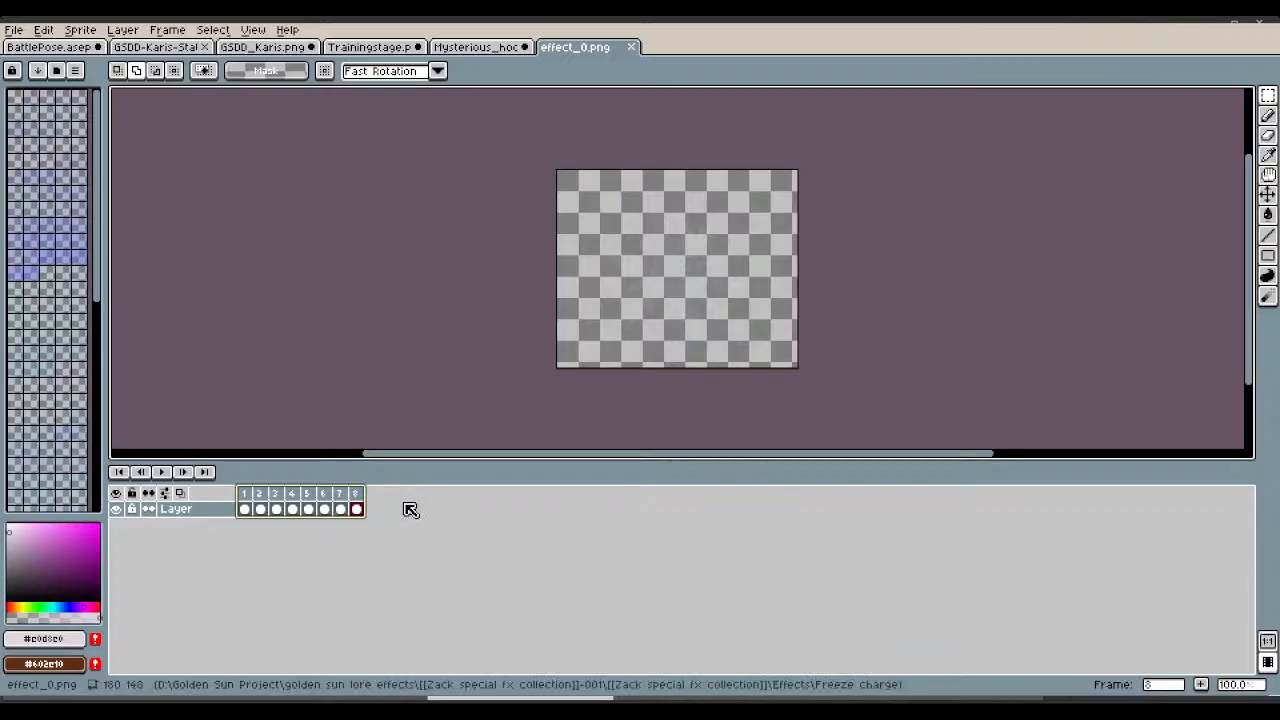
click(14, 30)
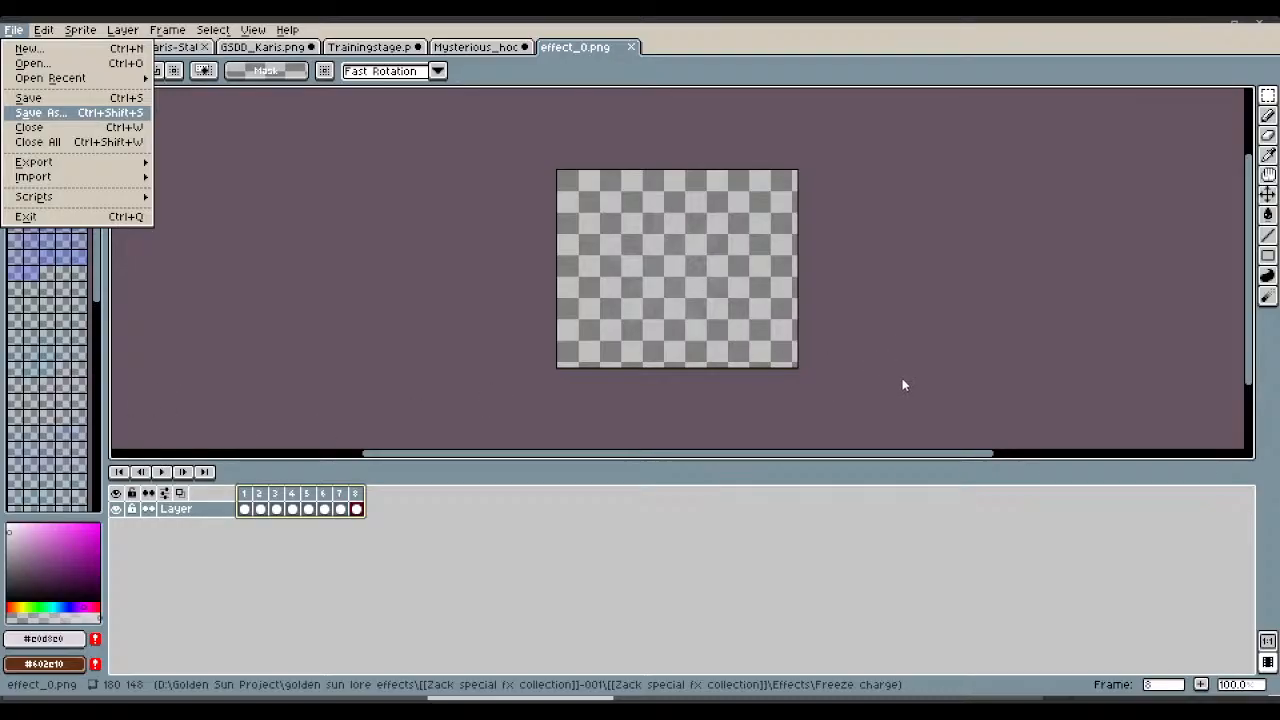
click(792, 407)
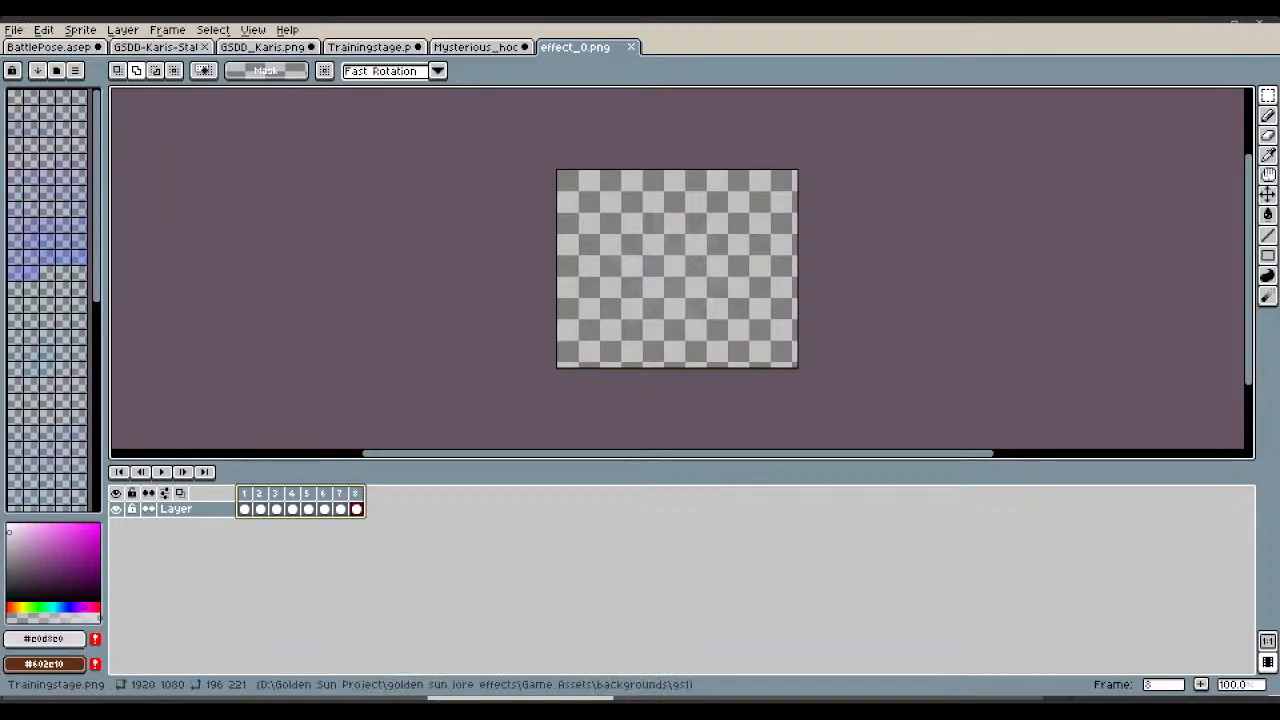
click(13, 30)
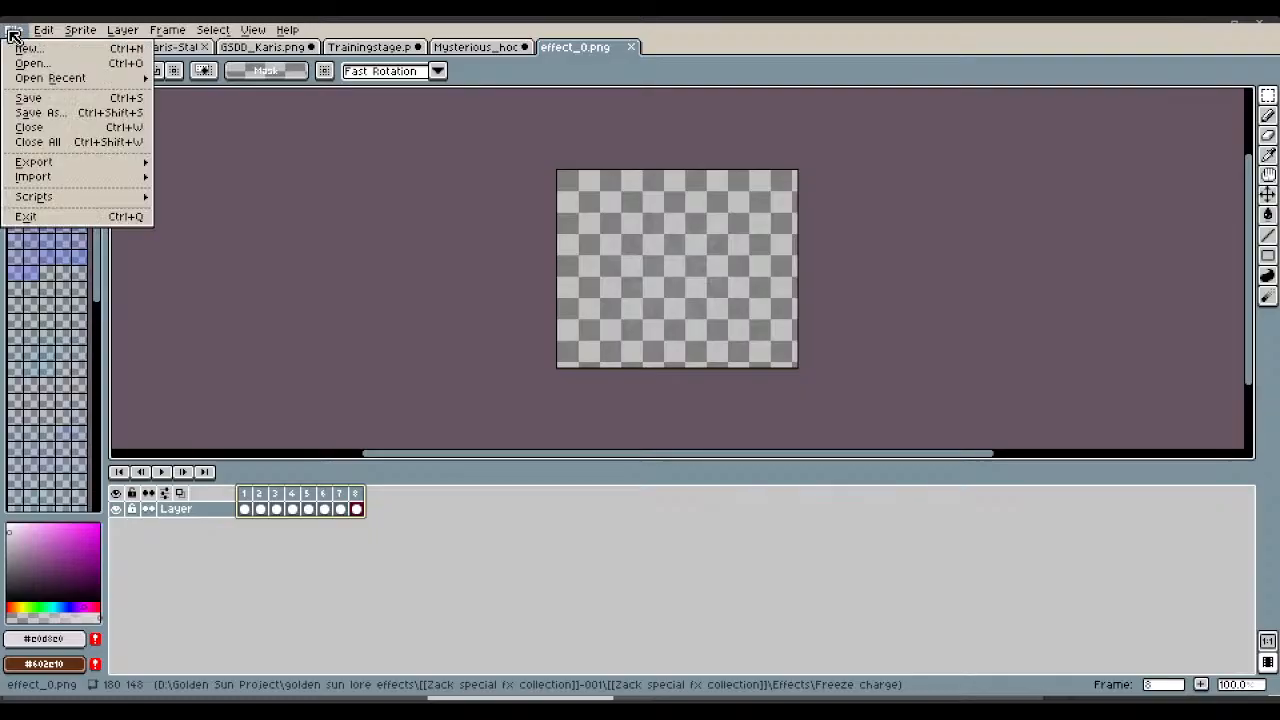
mouse_move(66, 164)
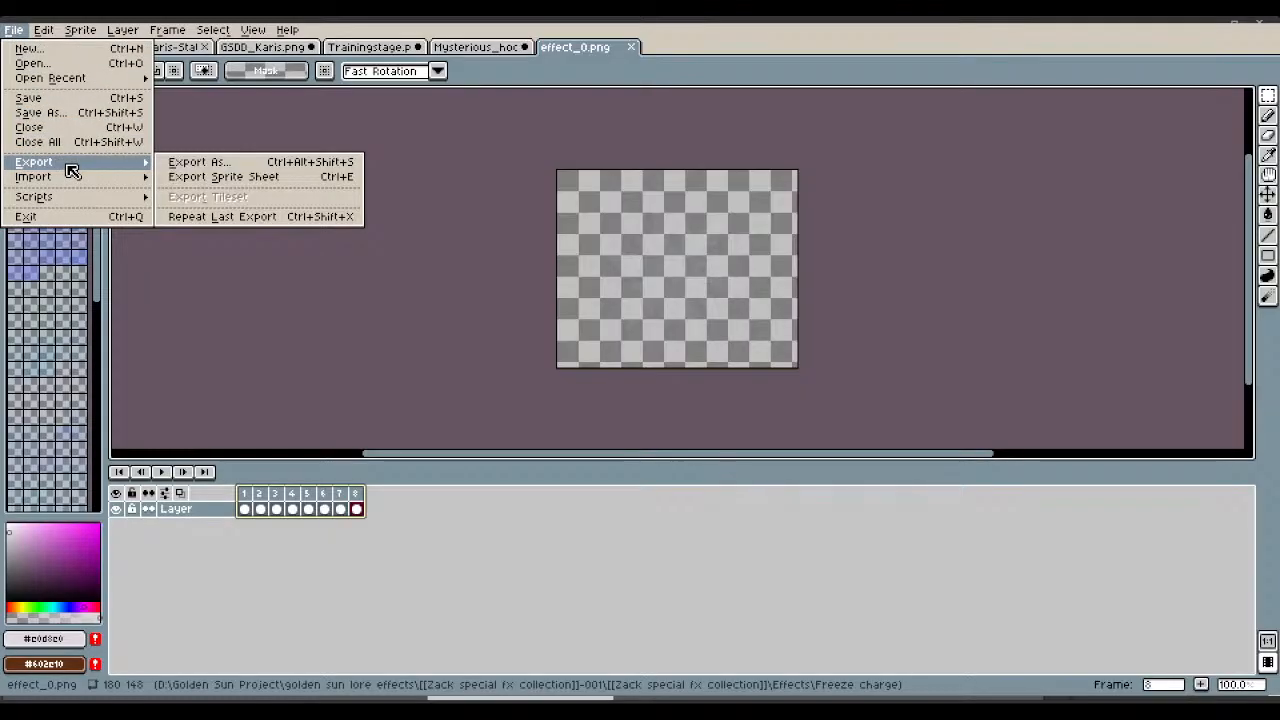
click(175, 165)
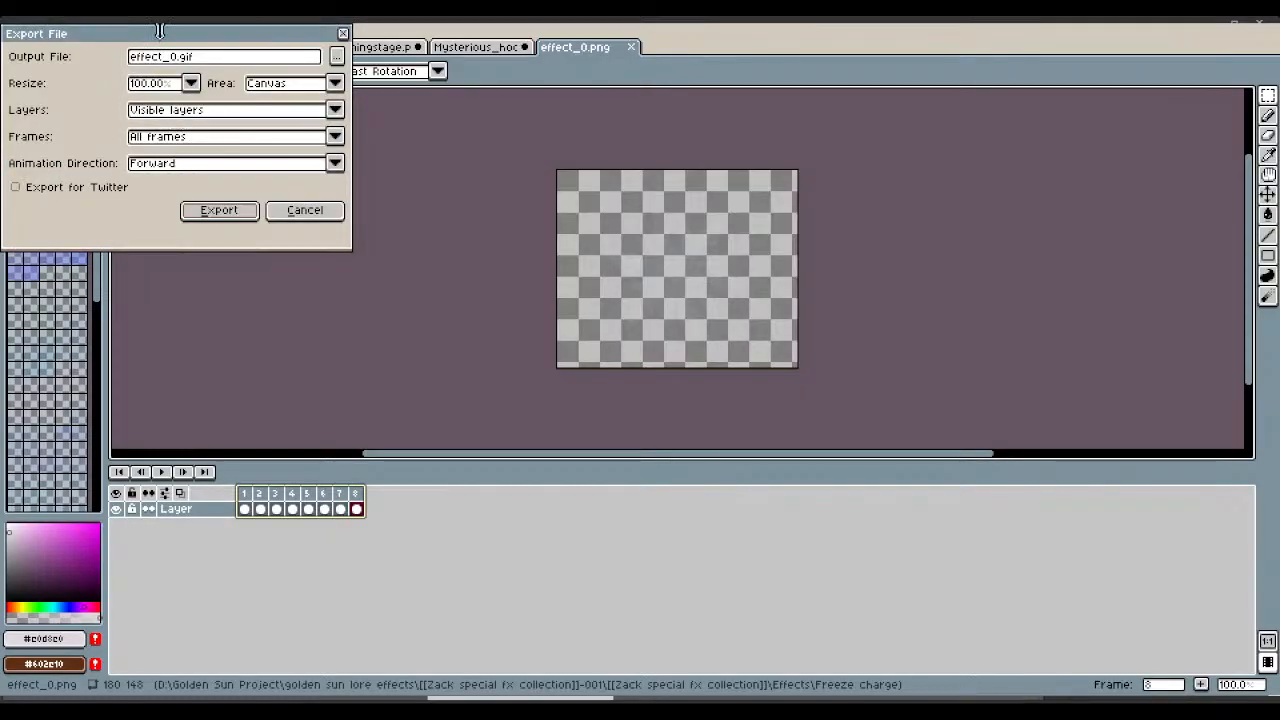
Name the output file FreezeCharge.gif and export all frames at 100% size.
click(174, 57)
drag(175, 58, 101, 62)
text(Free)
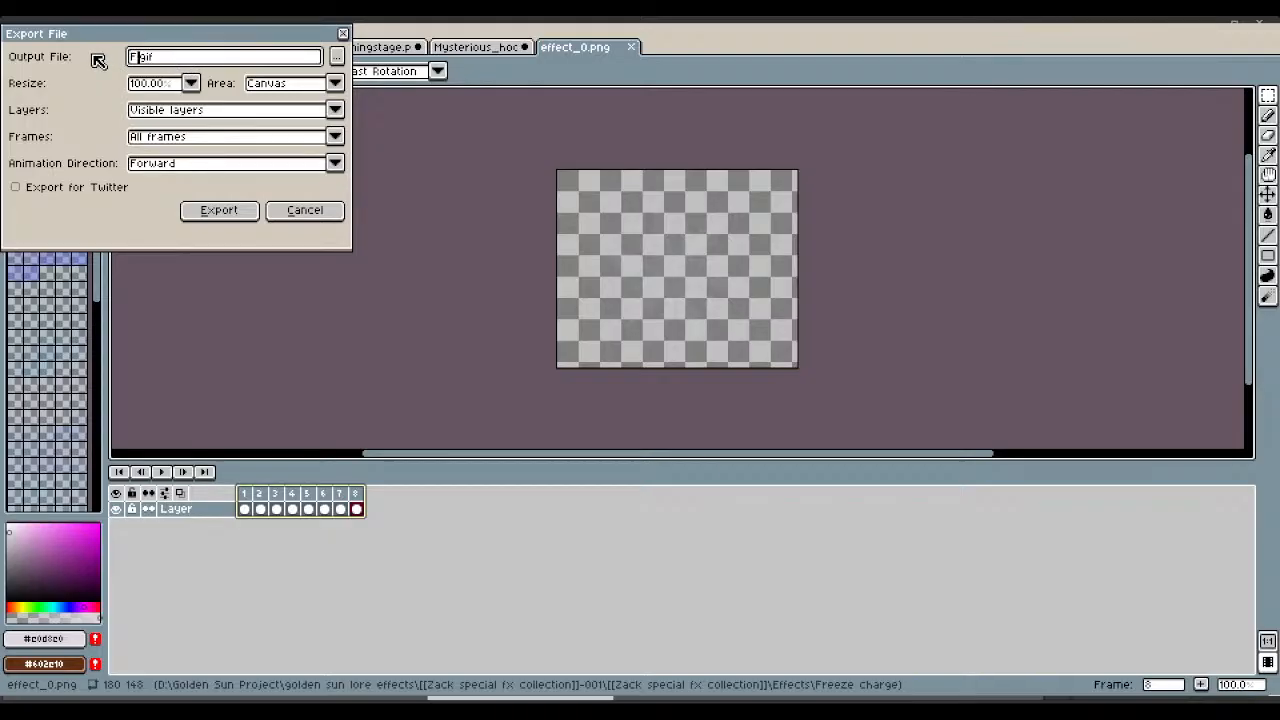
text(zeHcarge)
click(232, 212)
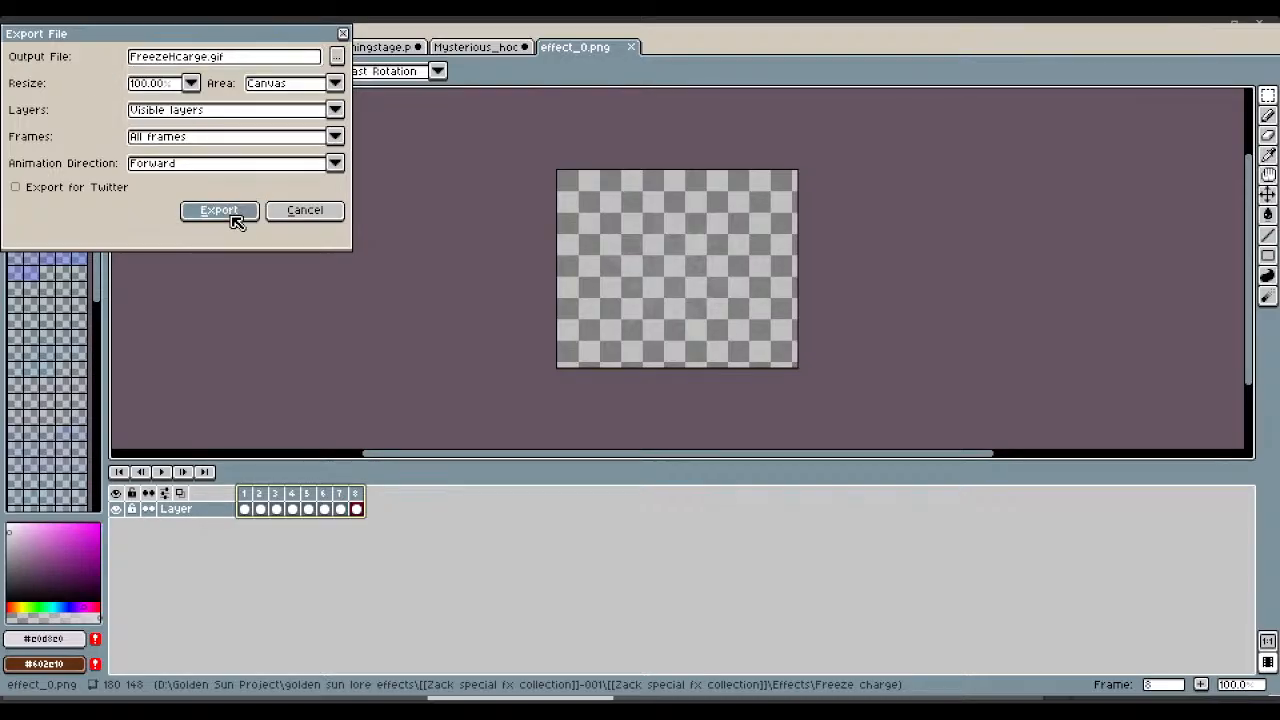
click(184, 57)
key(BackSpace)
key(BackSpace)
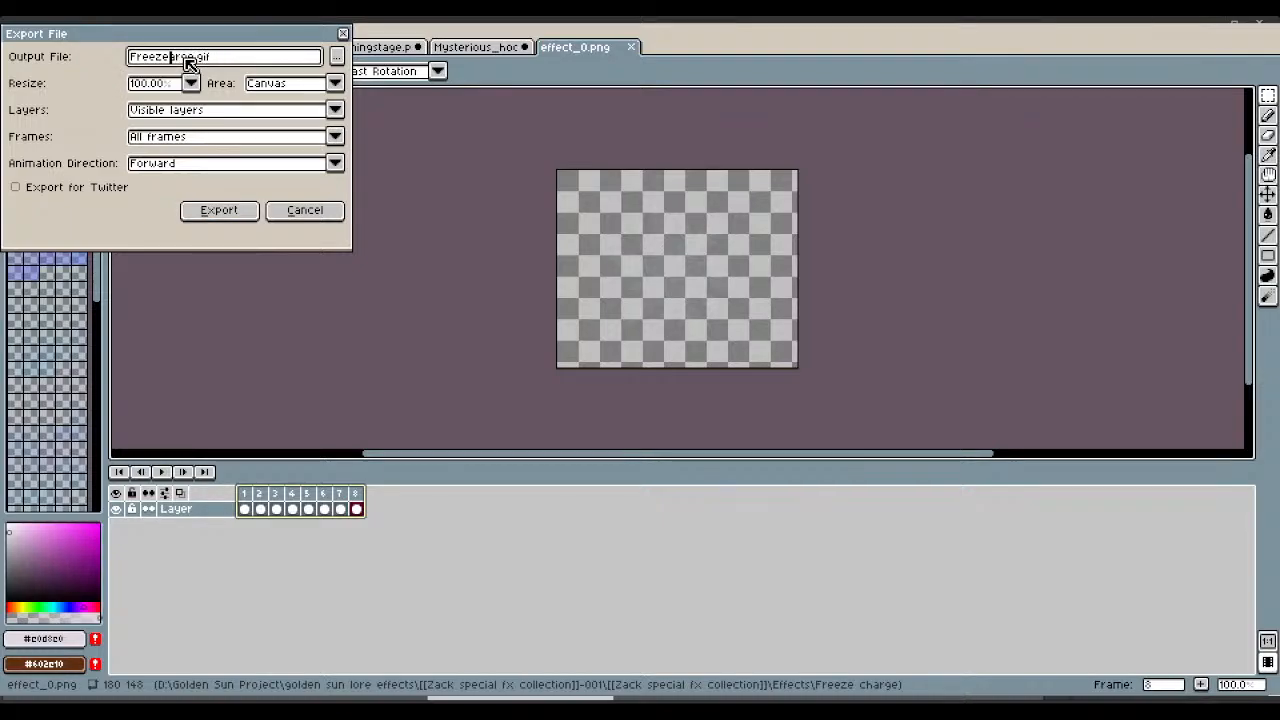
text(Ch)
click(336, 56)
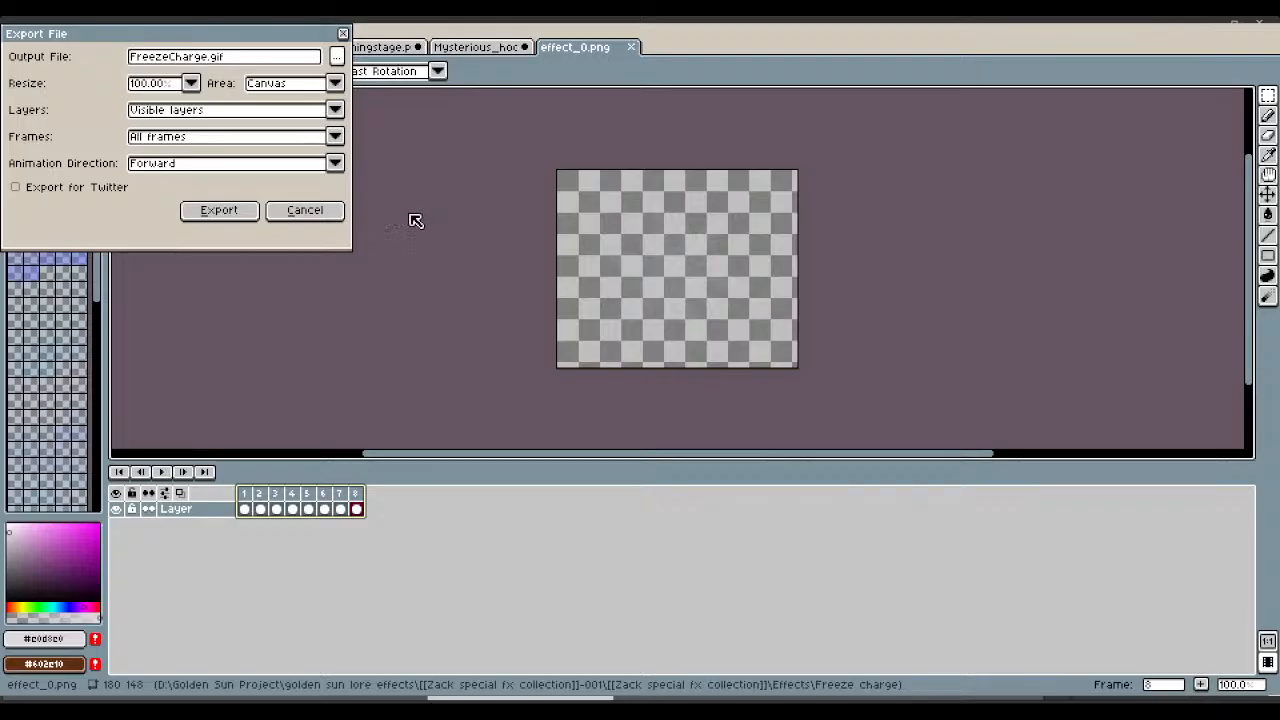
click(218, 212)
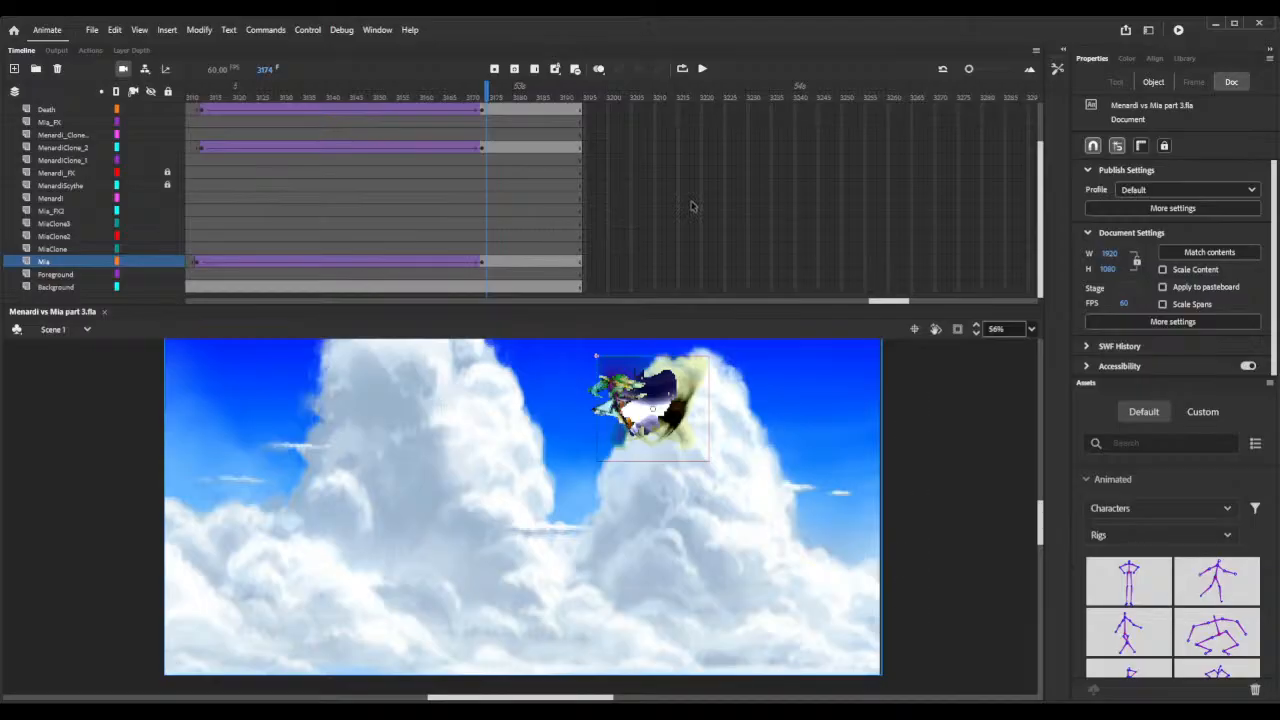
Switch to Animate, preview the cloud flight, and insert a keyframe on the Mia_FX layer at frame 3173.
drag(201, 88, 398, 110)
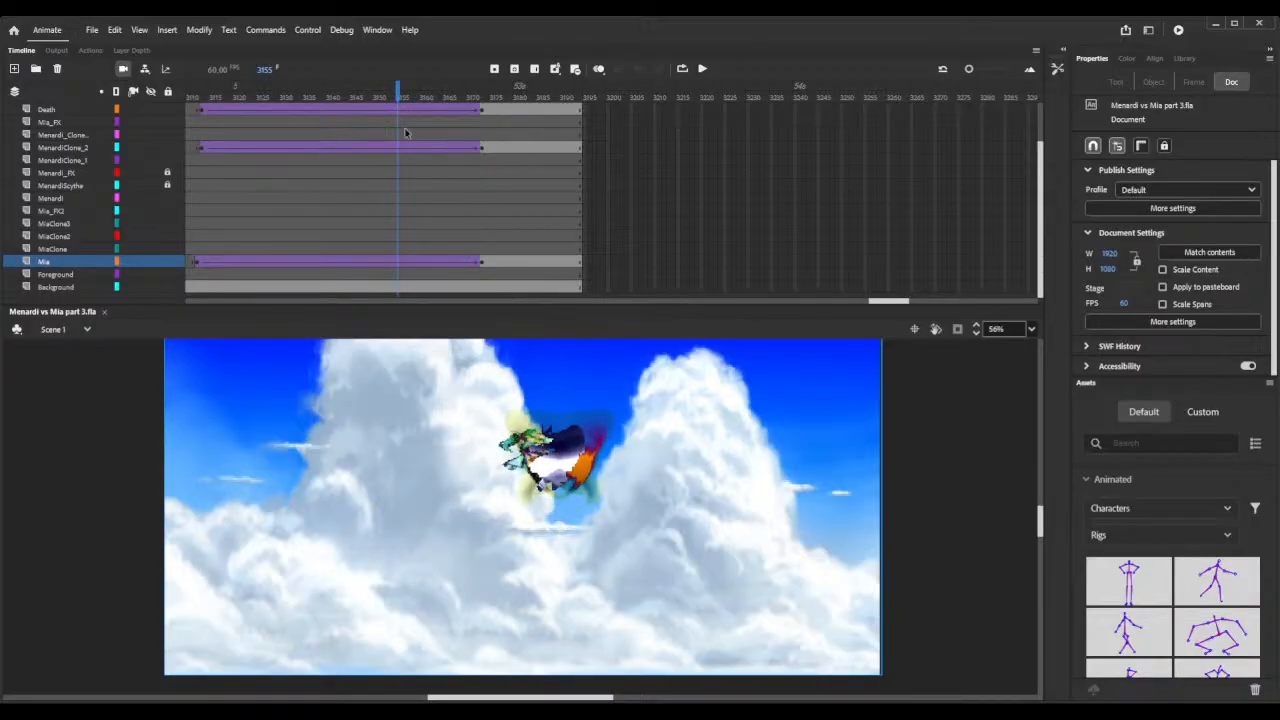
click(404, 127)
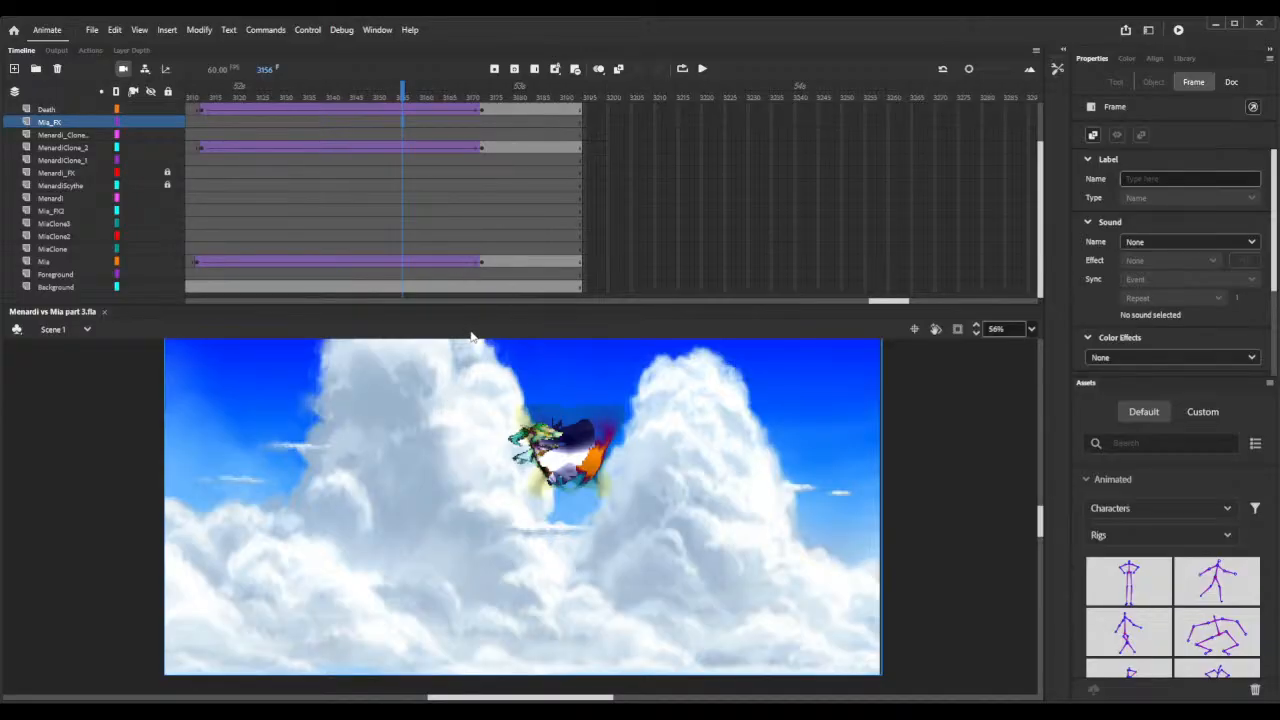
drag(451, 97, 483, 124)
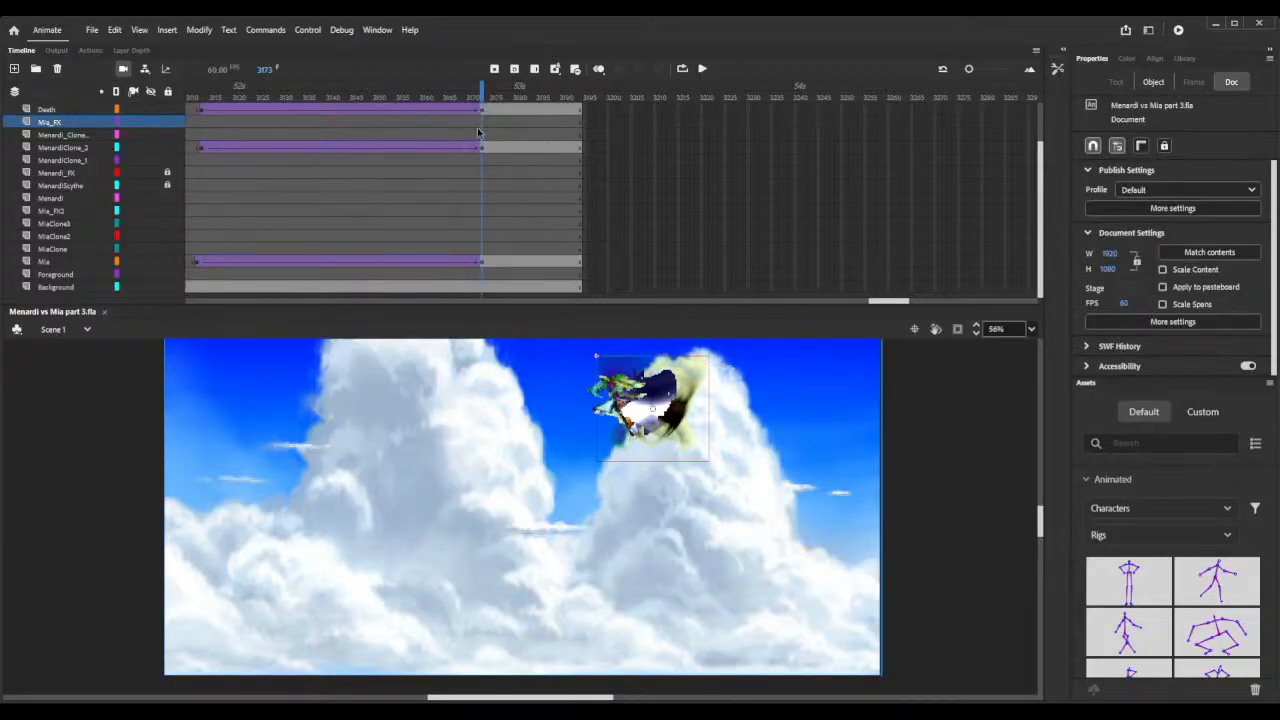
click(483, 128)
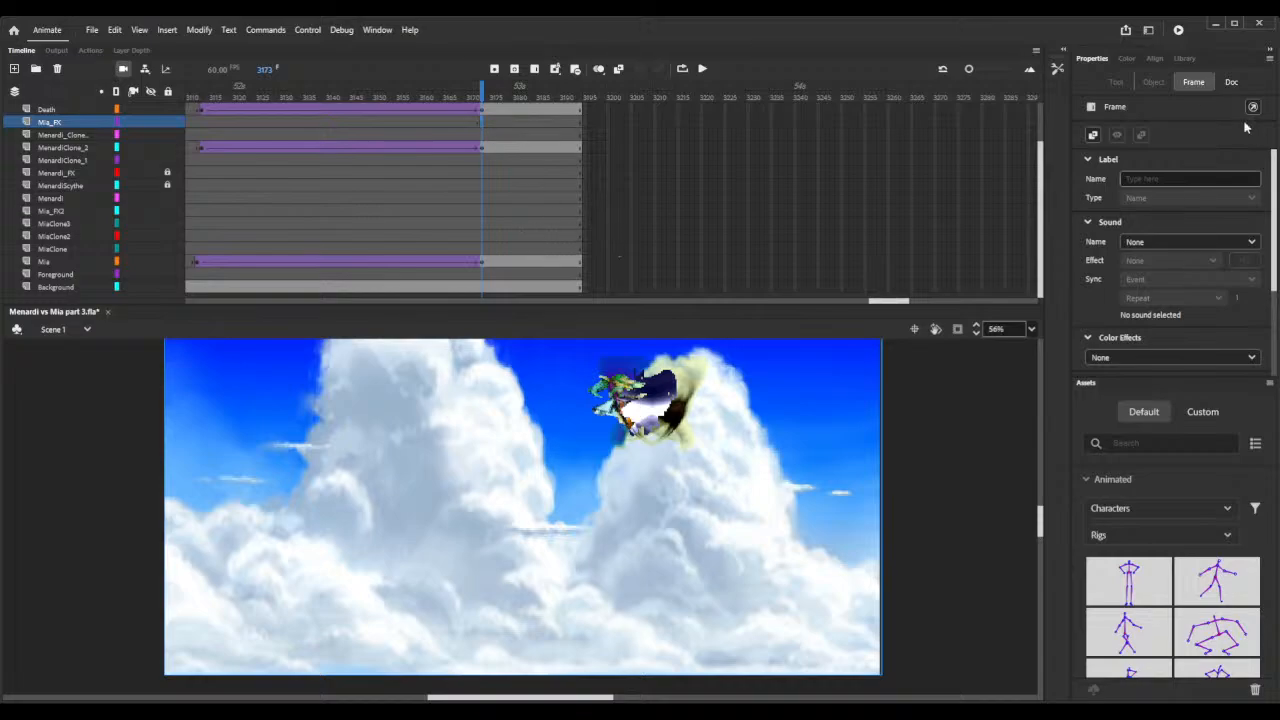
Search the library for "freezec" and place FreezeCharge_gif over Mia and Menardi at frame 3173 on the Mia_FX layer.
click(1186, 60)
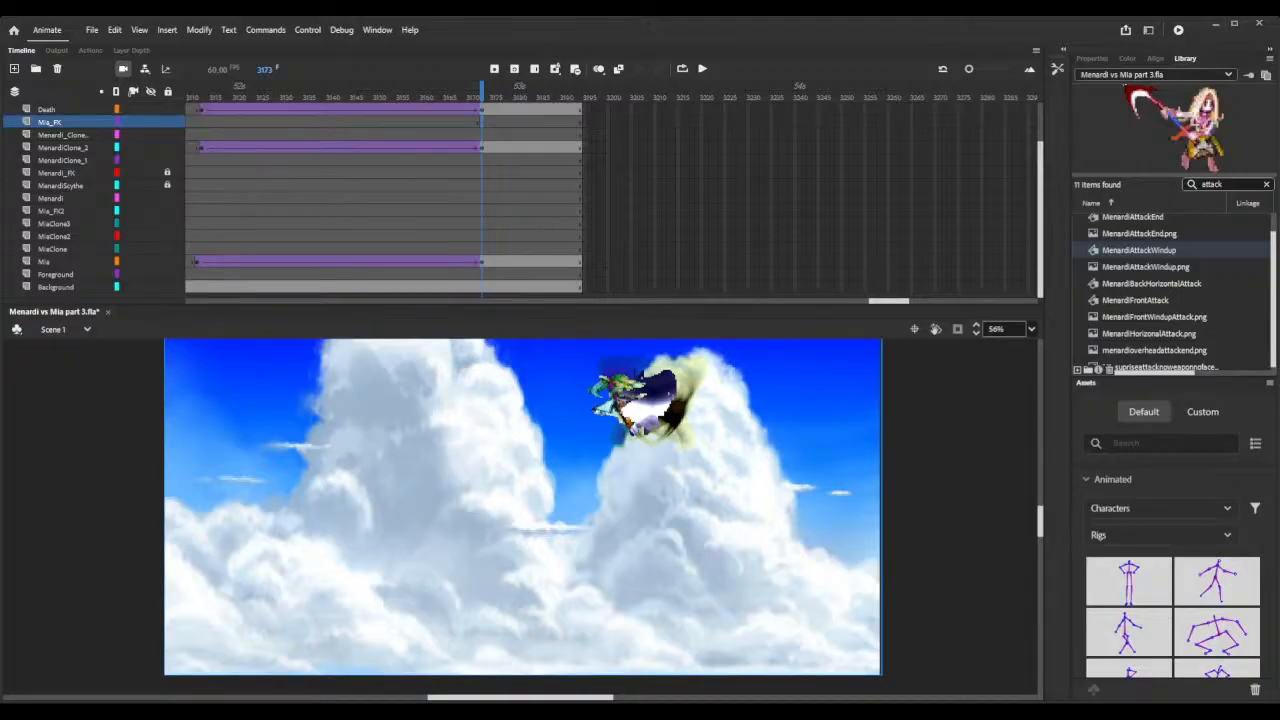
click(1266, 184)
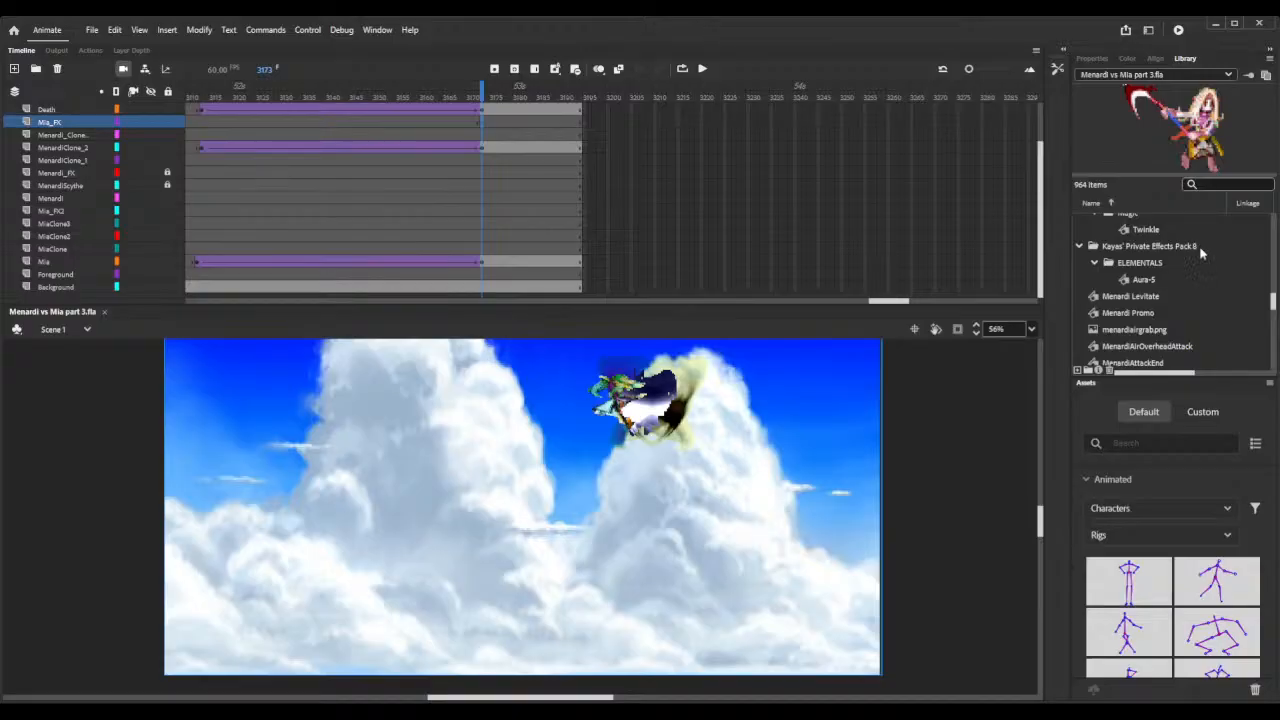
click(1223, 184)
text(fre)
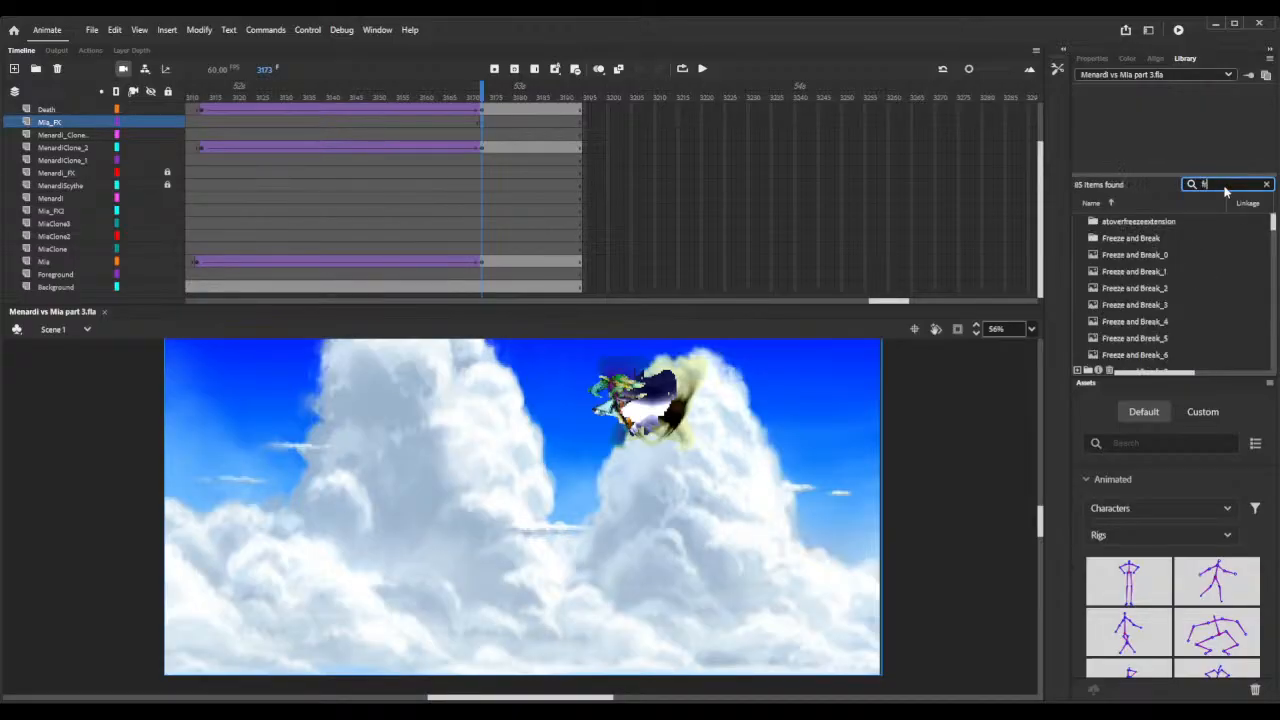
text(ezec)
scroll(1155, 300, down, 1)
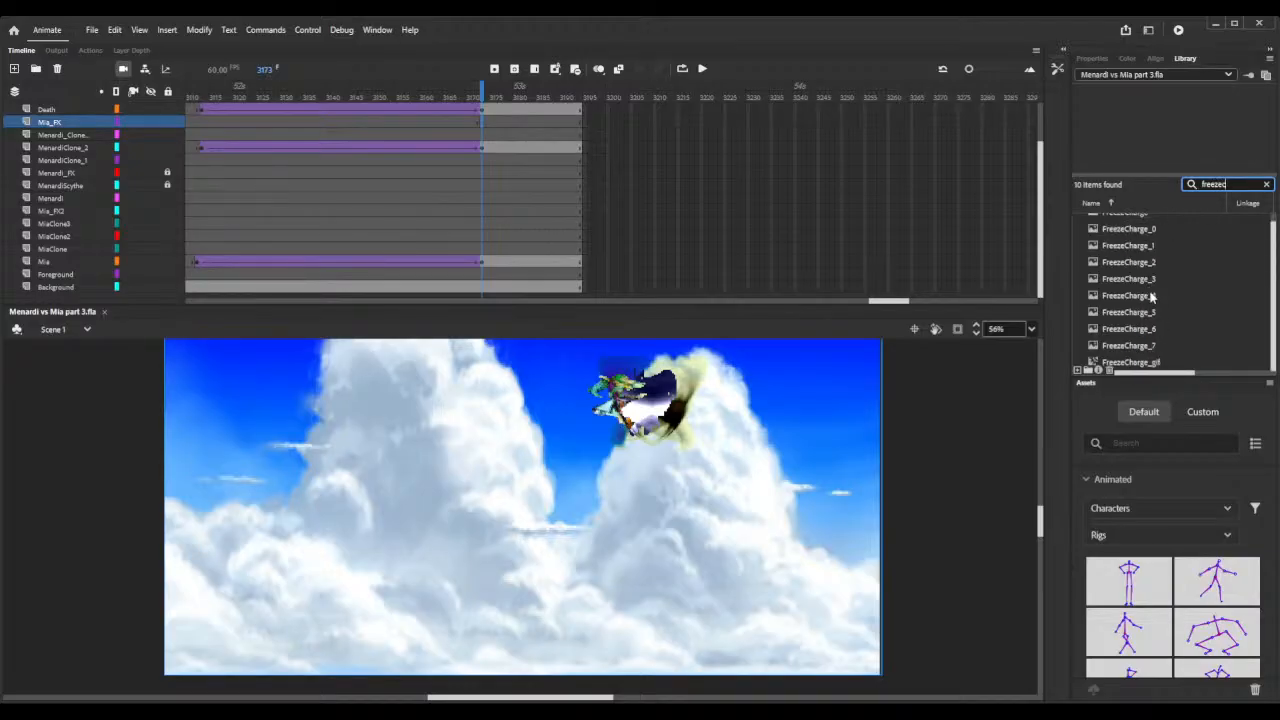
click(1145, 364)
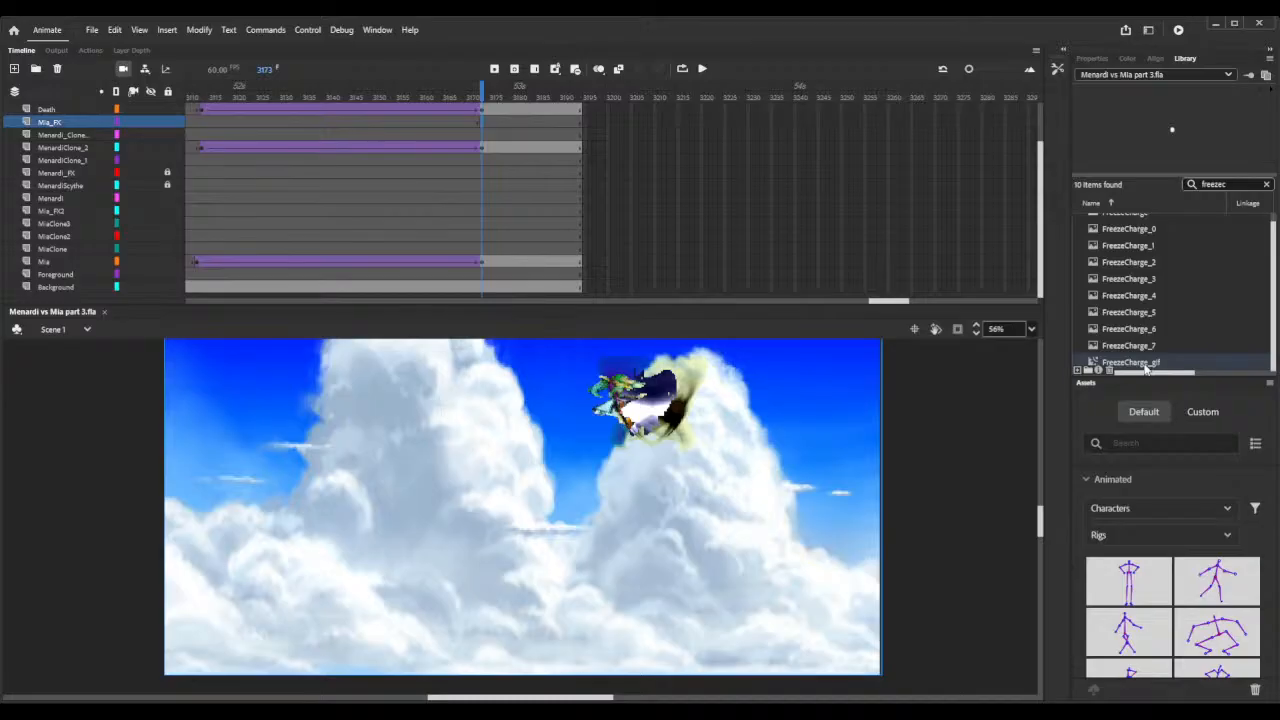
drag(1145, 366, 650, 410)
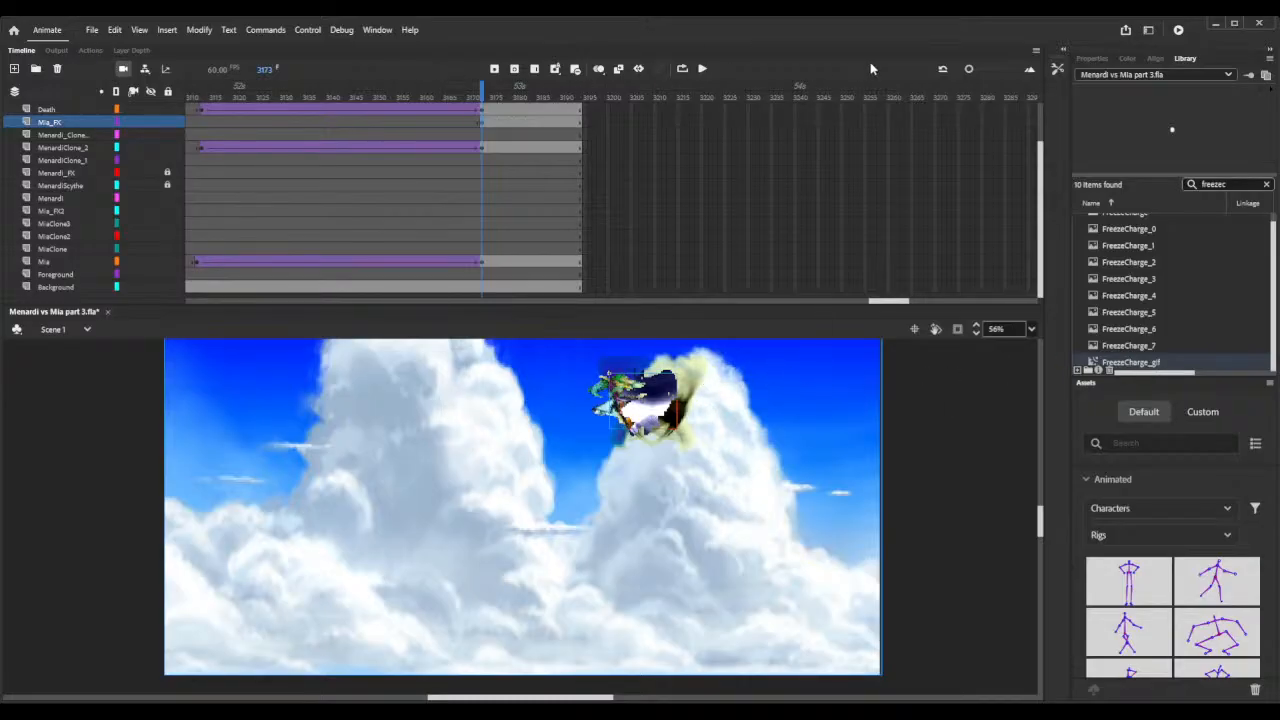
Change the FreezeCharge_gif instance from Movie Clip to Graphic and preview it up to frame 3180.
click(1108, 58)
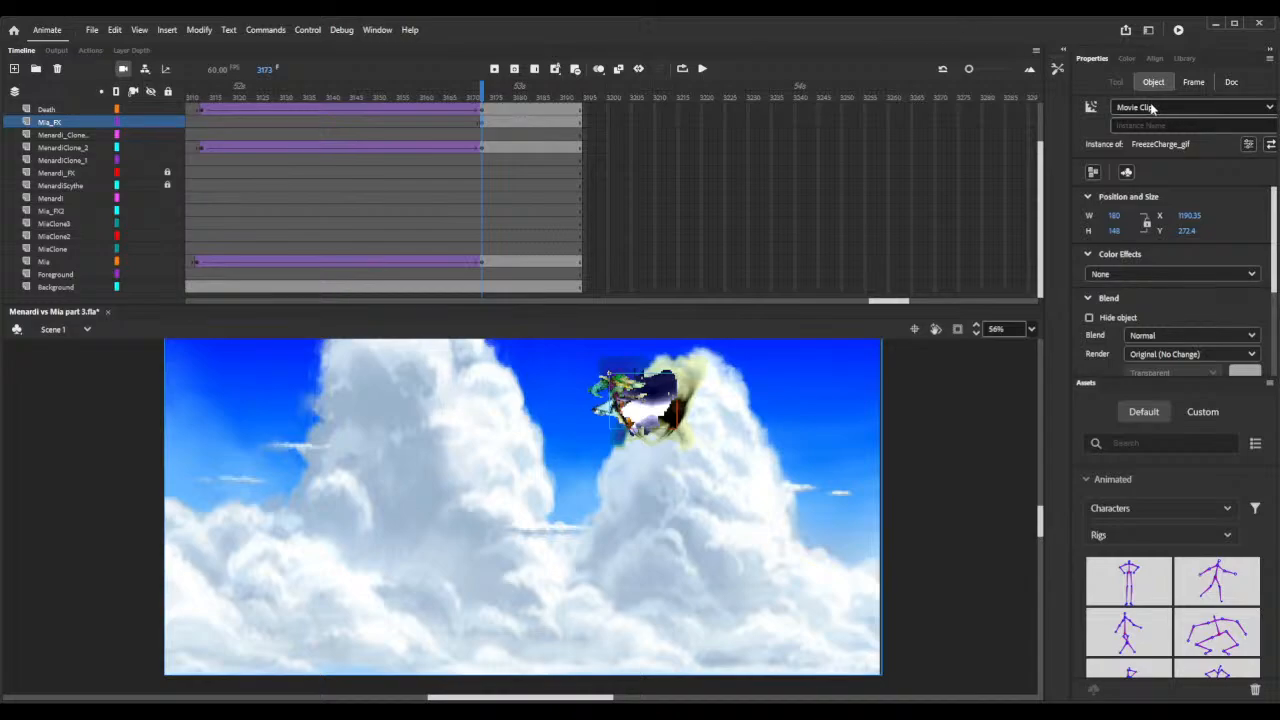
click(1147, 156)
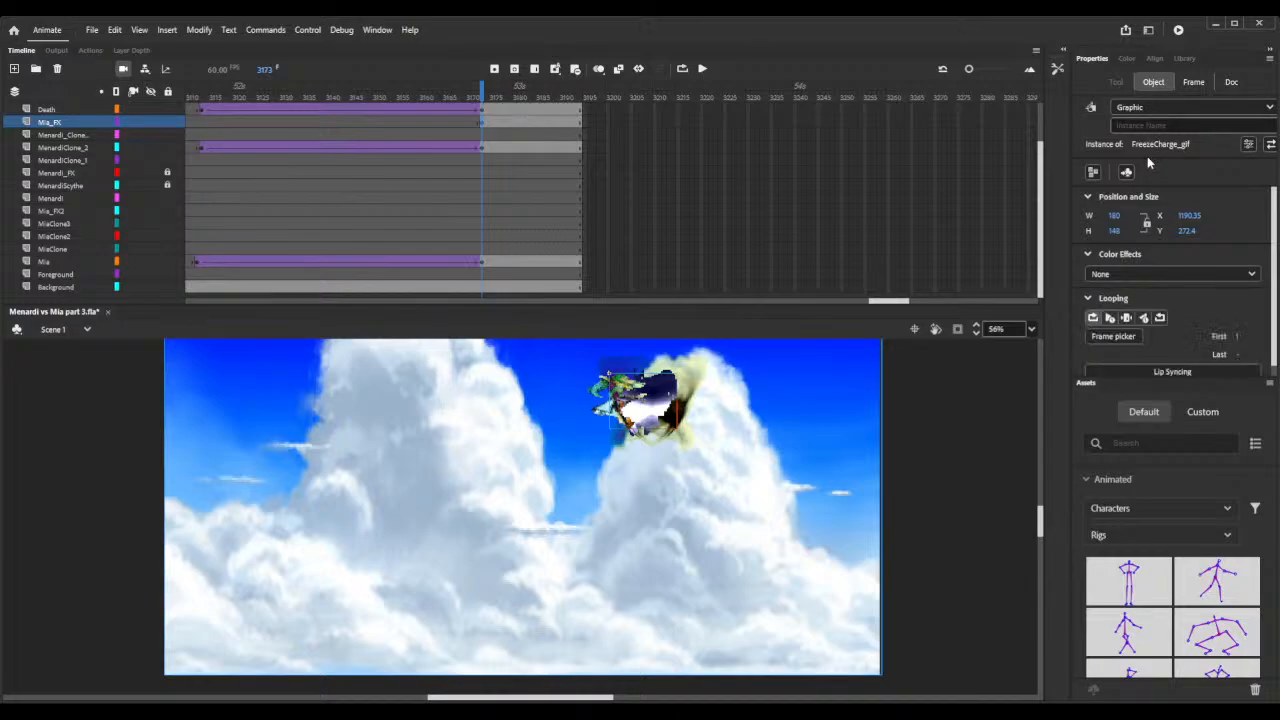
click(488, 97)
drag(488, 97, 516, 93)
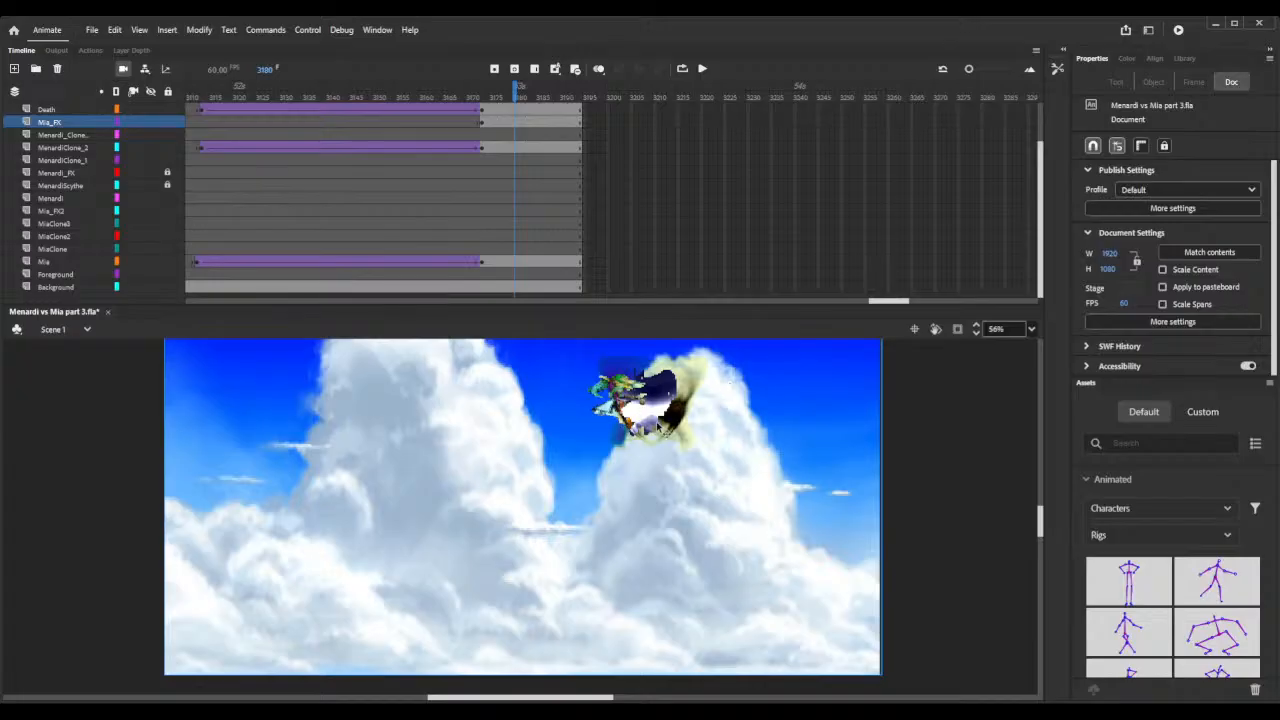
Lock the Death layer and move the Mia_FX layer directly above it.
click(660, 428)
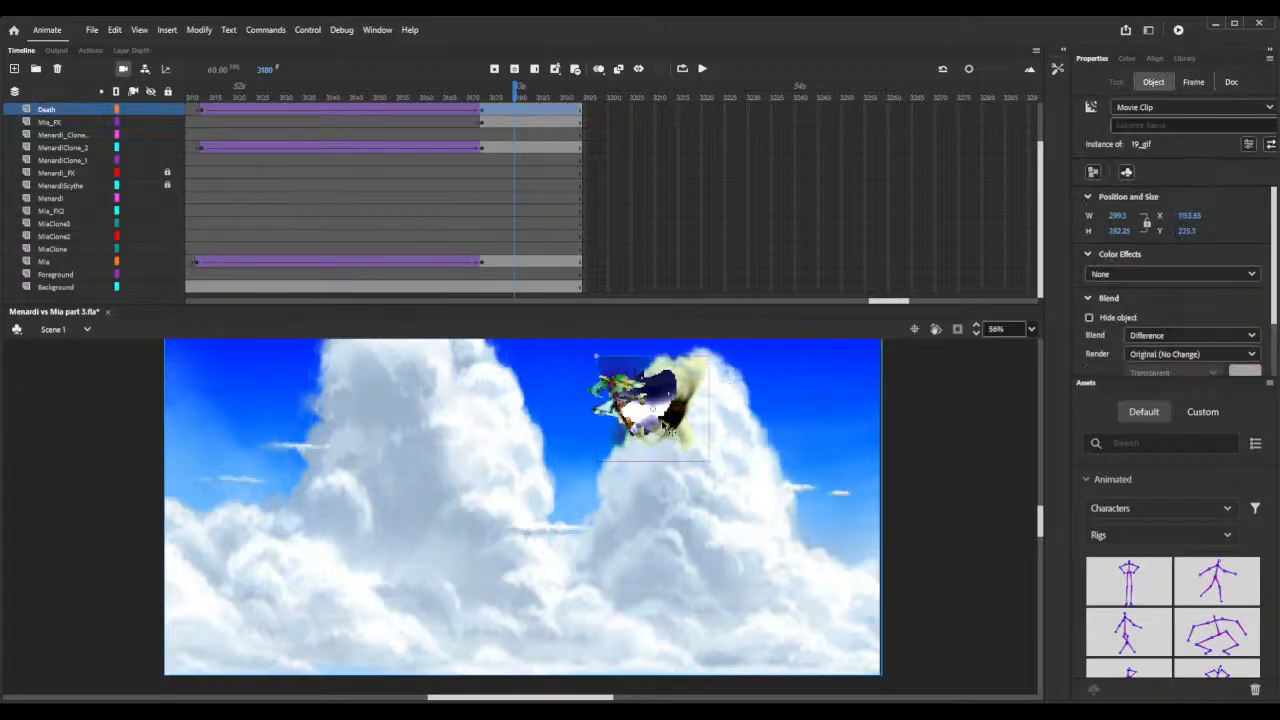
click(173, 112)
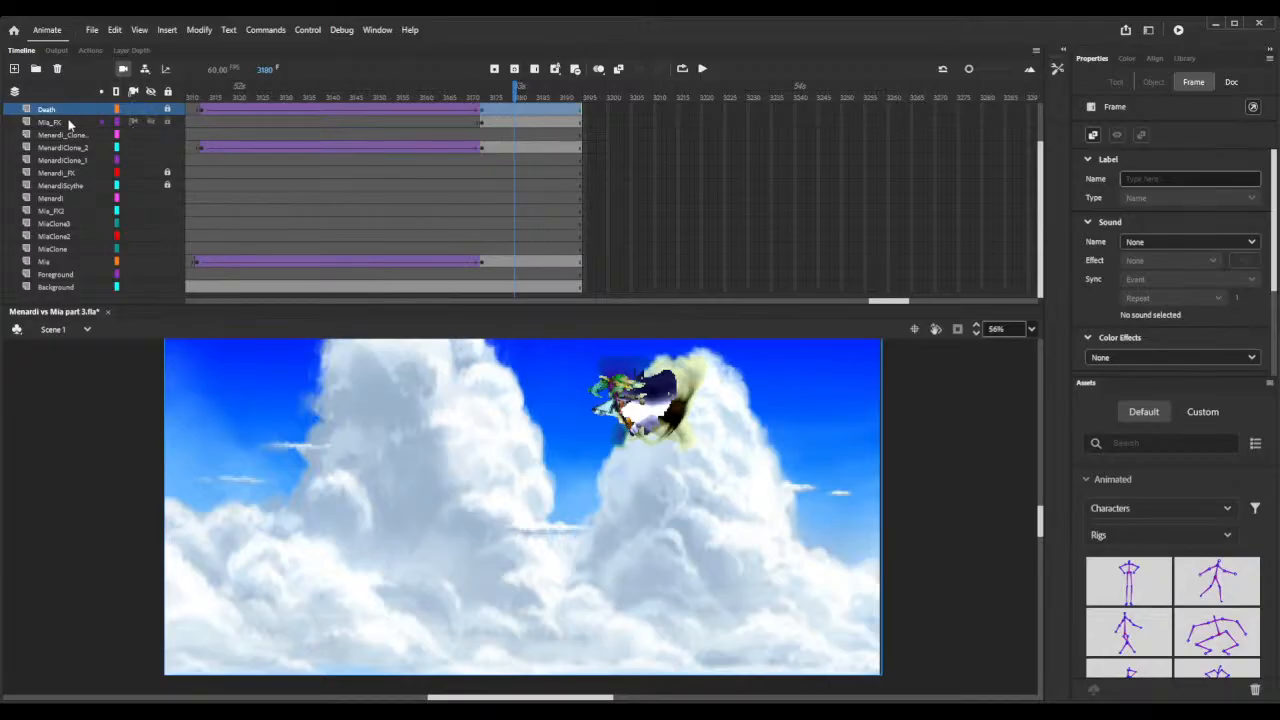
scroll(60, 180, up, 2)
click(52, 173)
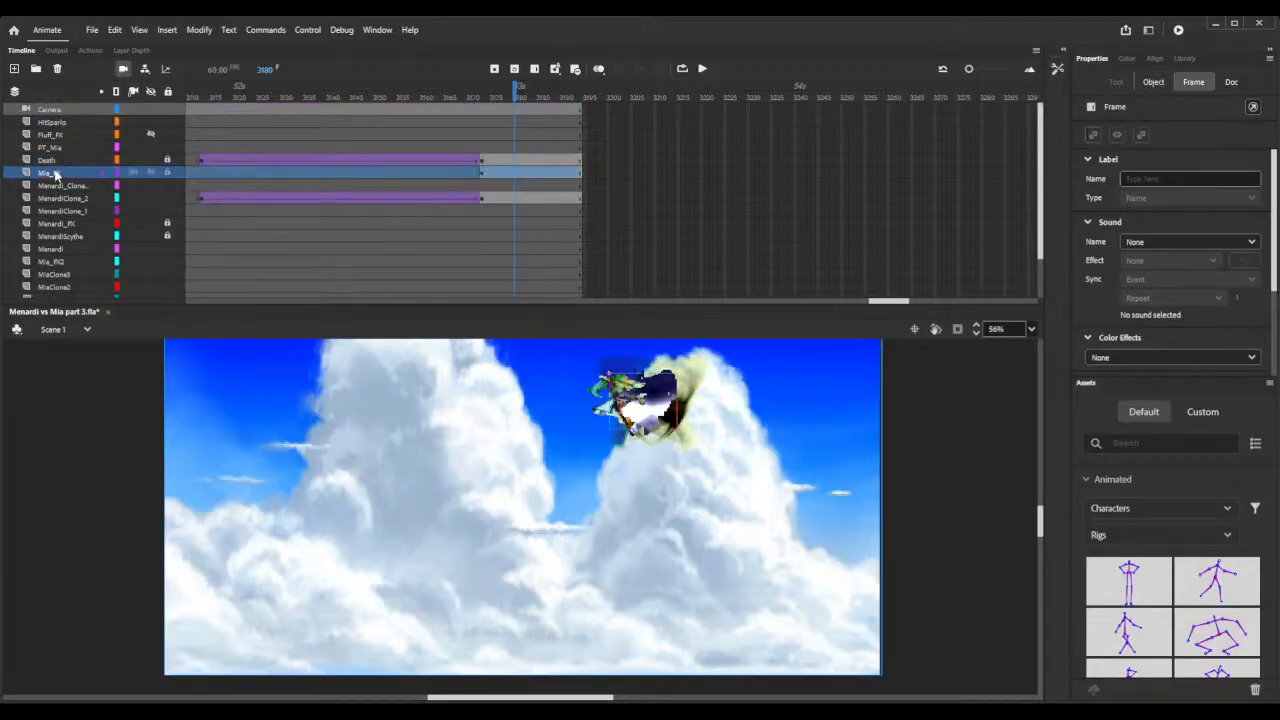
drag(55, 175, 57, 162)
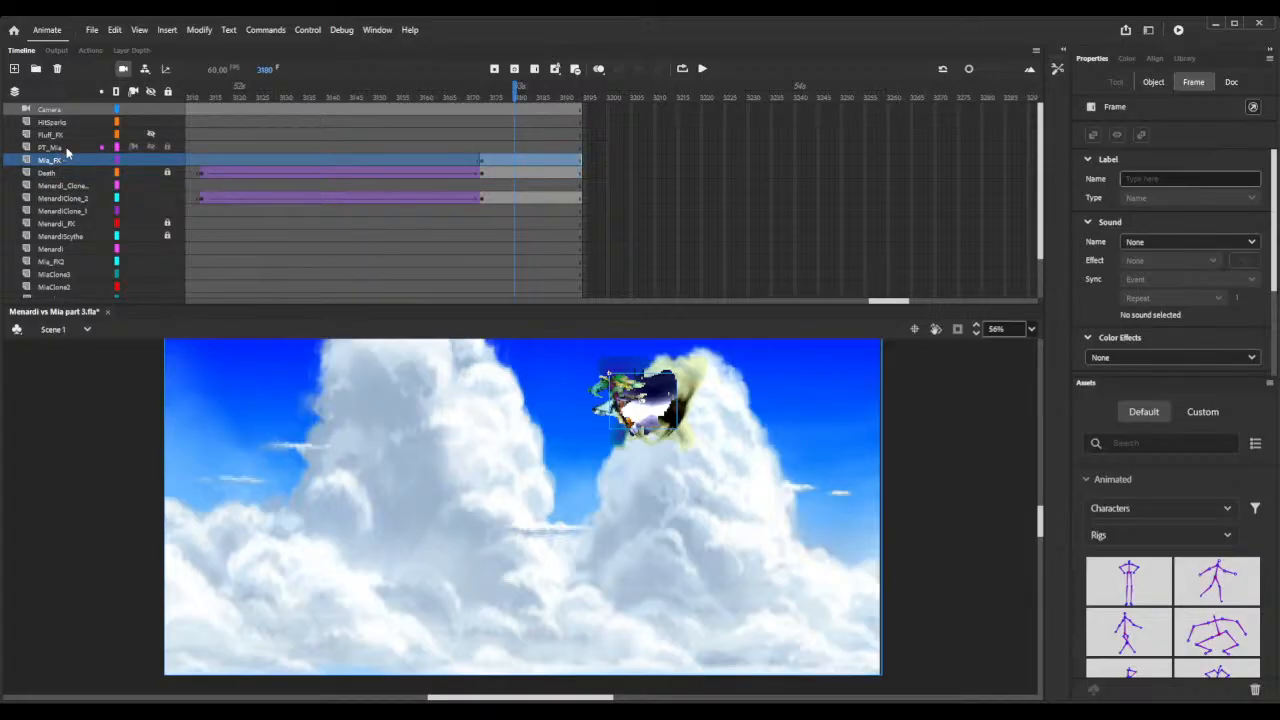
Enlarge the snowflake effect around its centre to about 657 by 565 at frame 3189, covering both characters.
click(435, 95)
drag(435, 95, 558, 99)
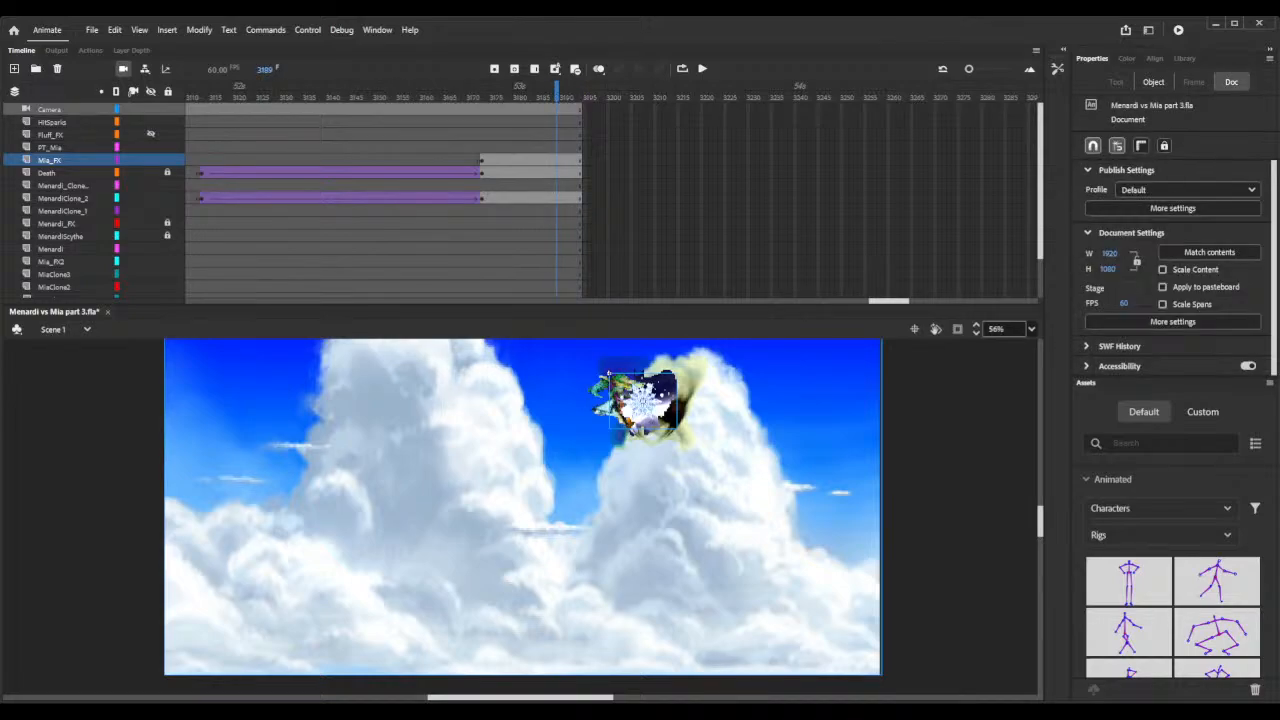
click(978, 325)
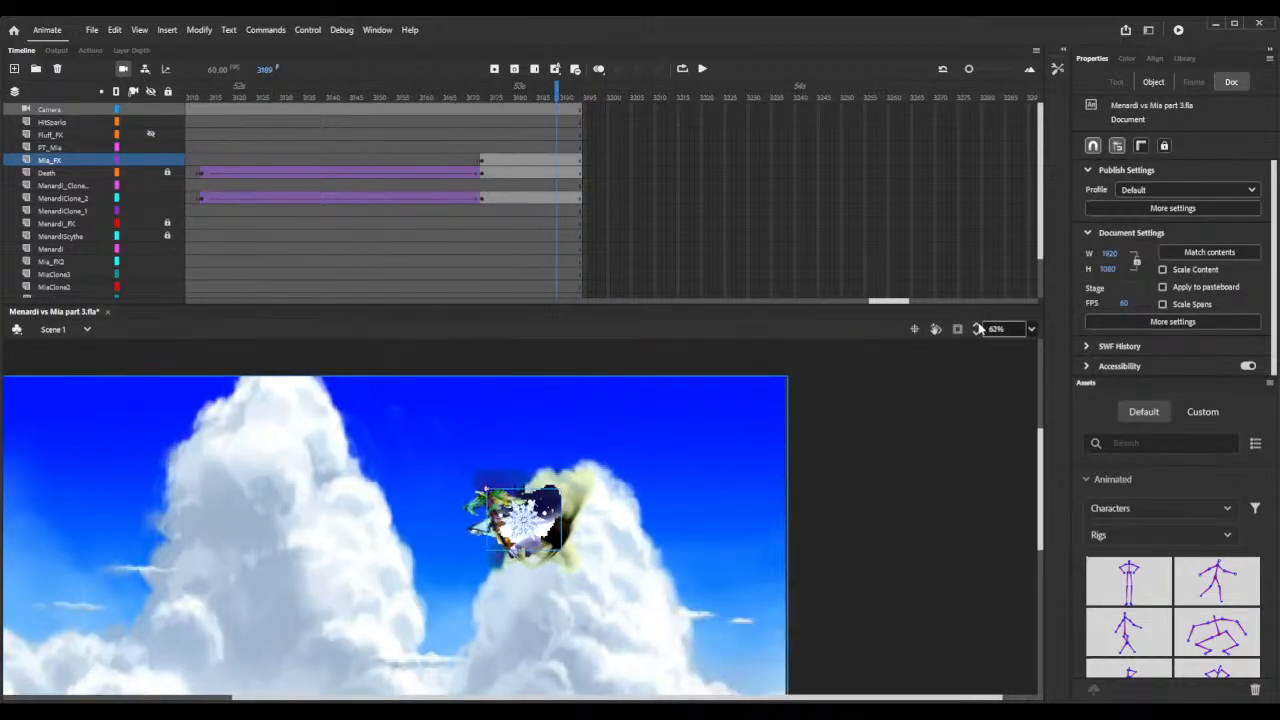
click(978, 328)
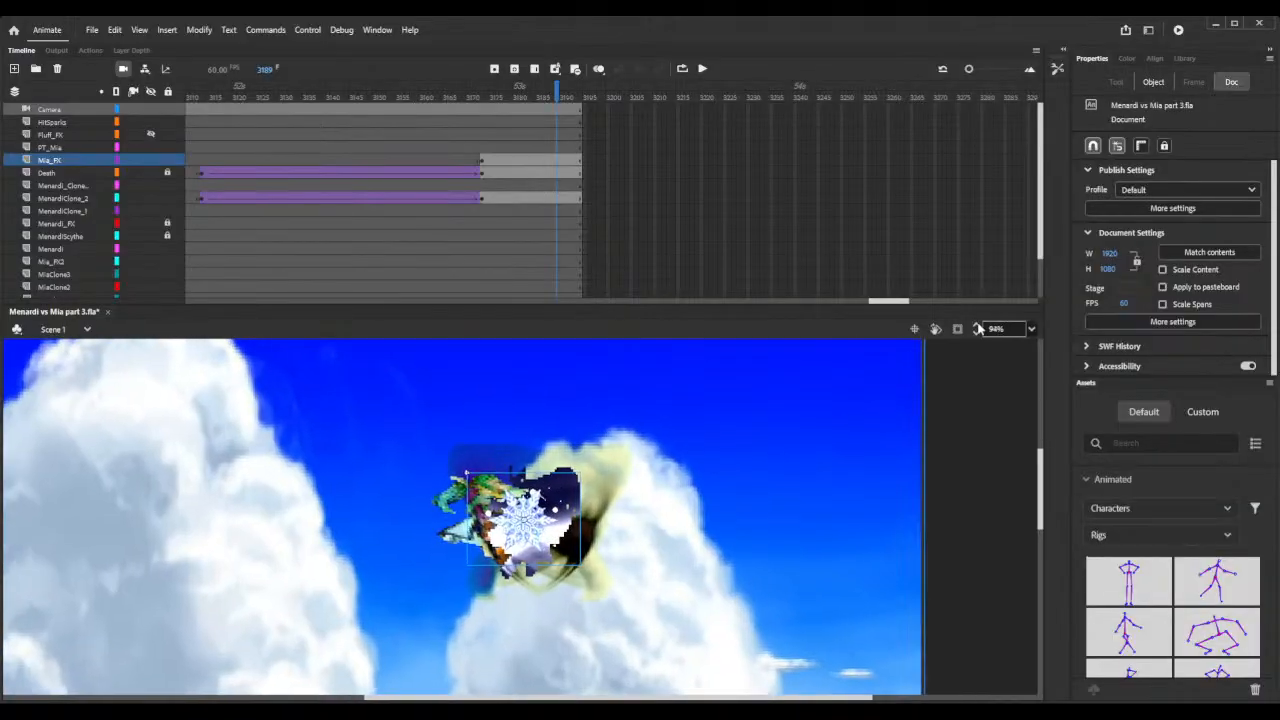
click(978, 328)
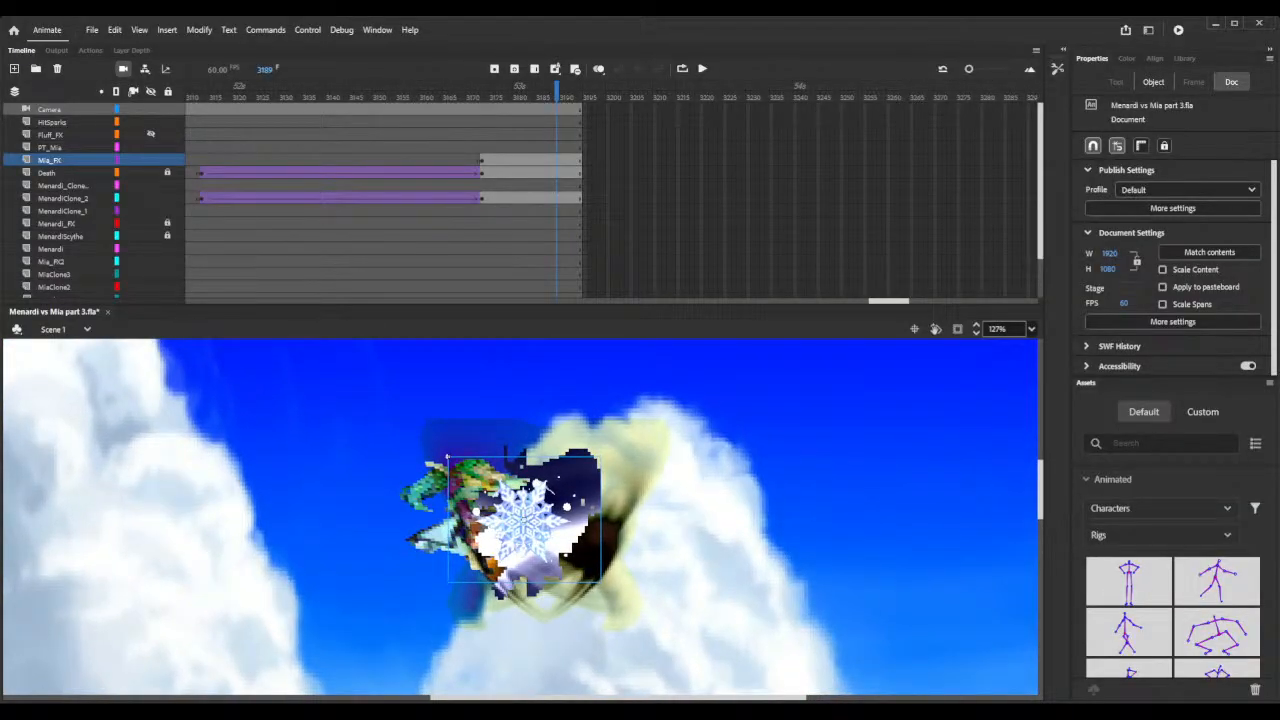
click(536, 546)
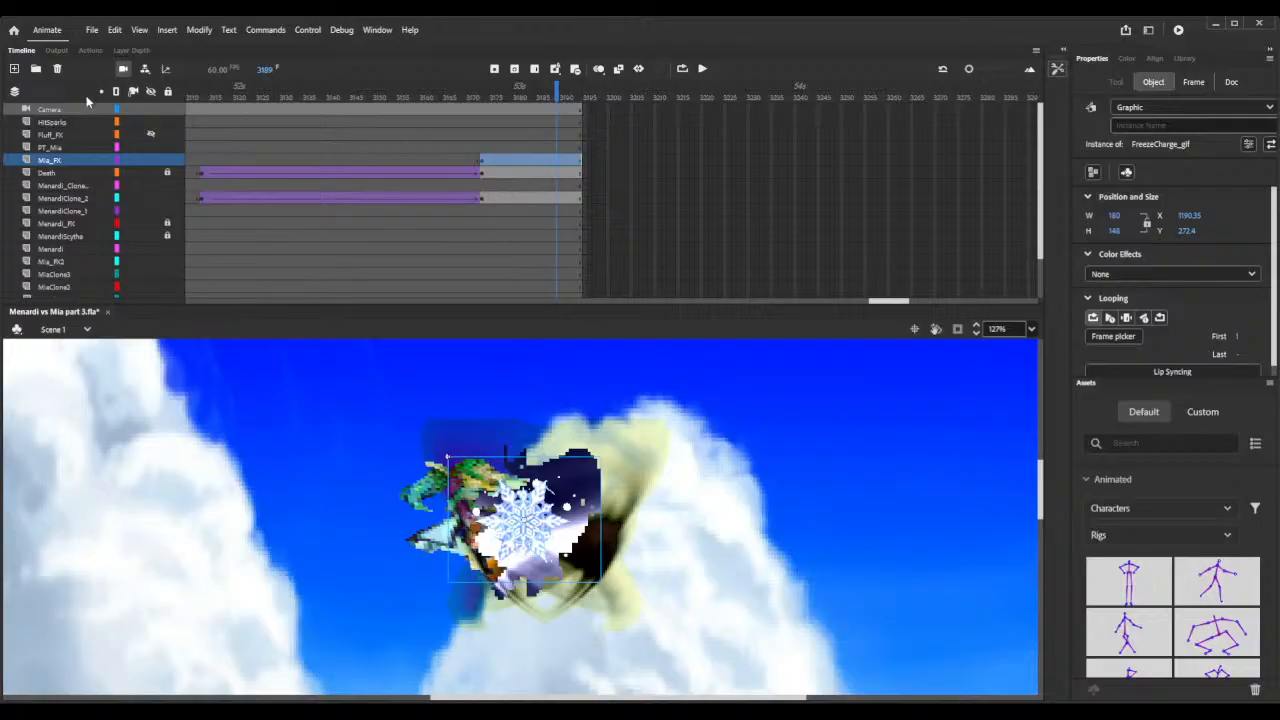
key(q)
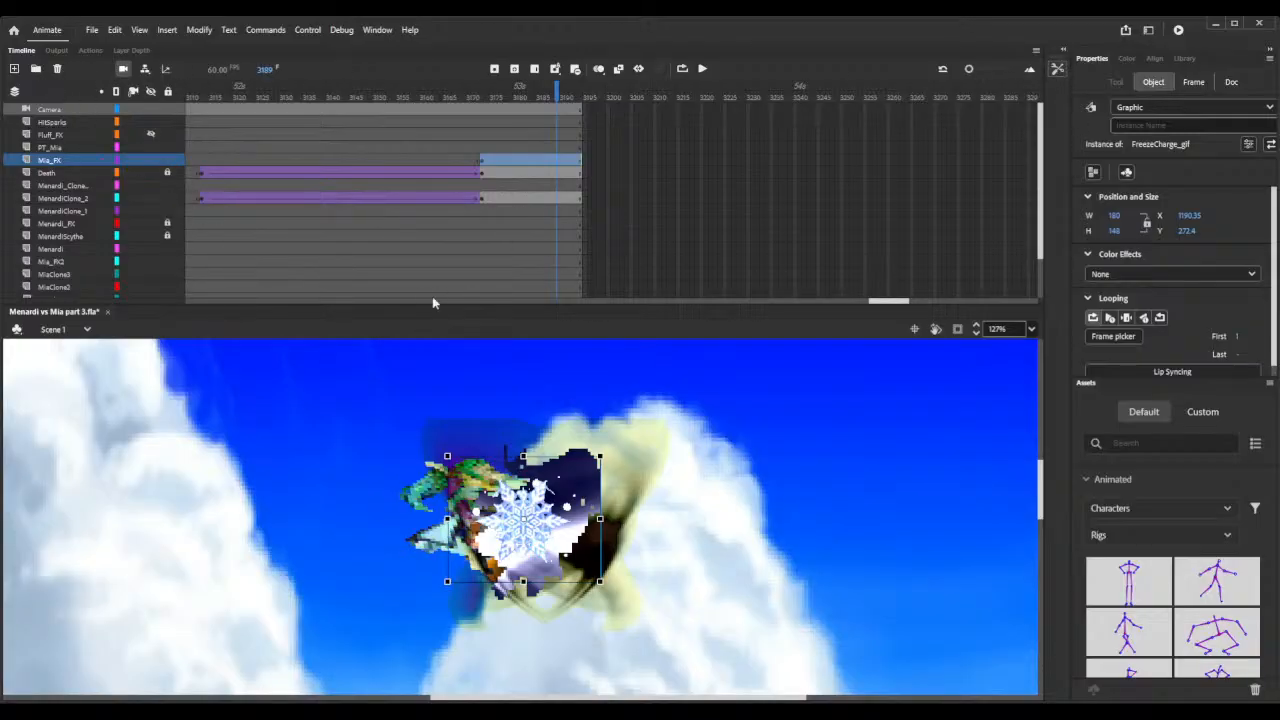
drag(600, 456, 805, 300)
scroll(757, 511, down, 3)
scroll(757, 511, up, 3)
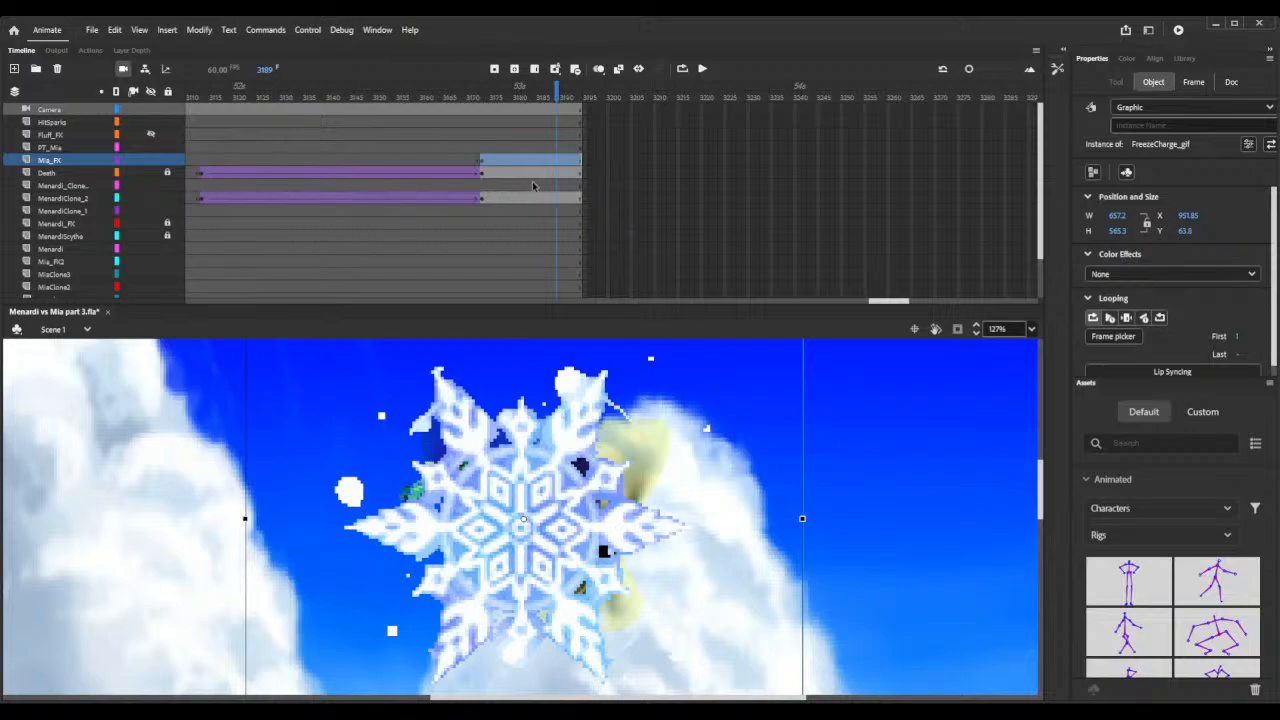
Extend all layers of the cloud shot to frame 3199 and preview the enlarged snowflake effect through that frame.
drag(424, 100, 600, 98)
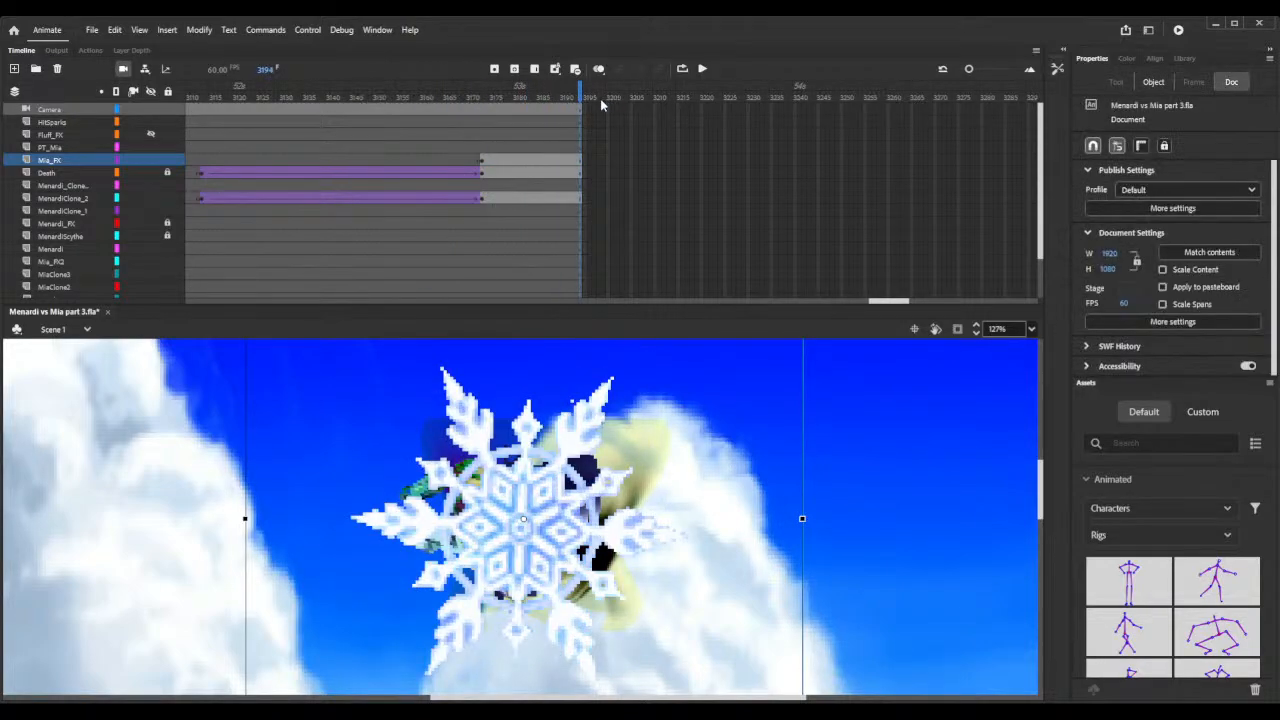
key(F5)
key(F5)
key(F5)
key(F5)
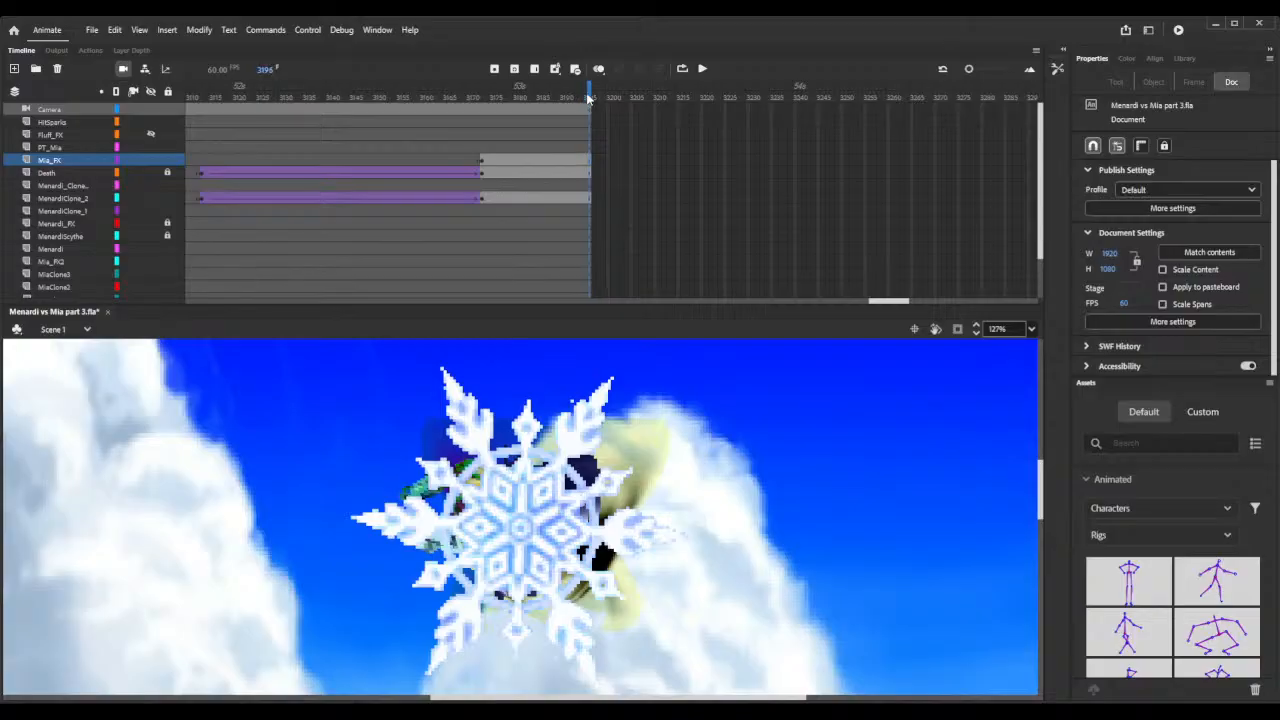
key(F5)
drag(466, 100, 592, 100)
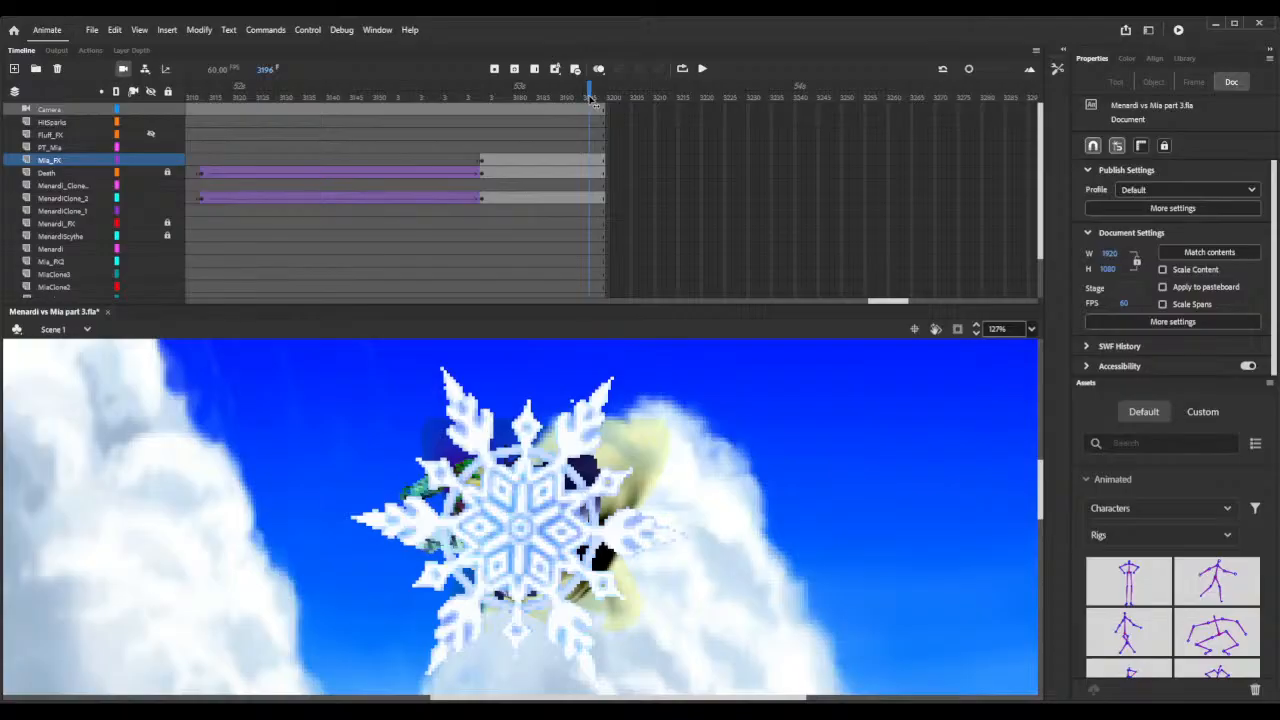
drag(592, 100, 590, 100)
drag(591, 100, 603, 102)
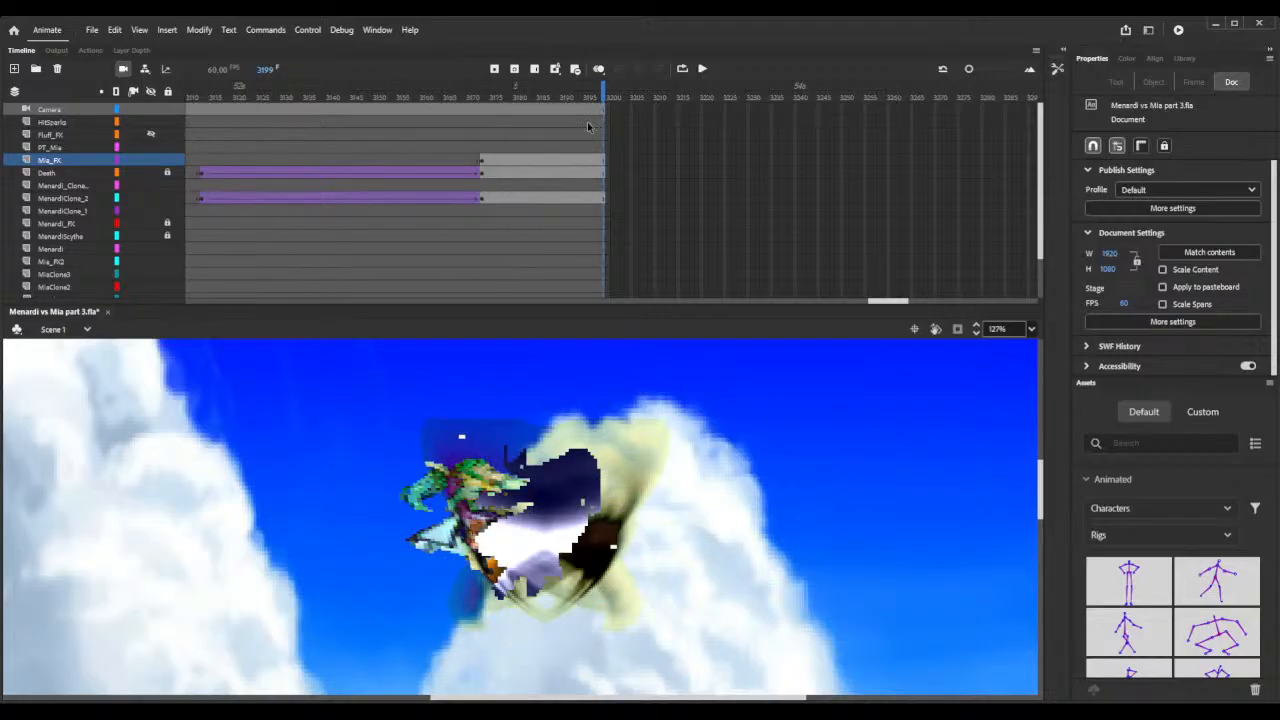
Extend all layers by four more frames and preview the snowflake effect again up to frame 3199.
drag(500, 97, 600, 112)
key(F5)
key(F5)
key(F5)
key(F5)
drag(520, 100, 599, 119)
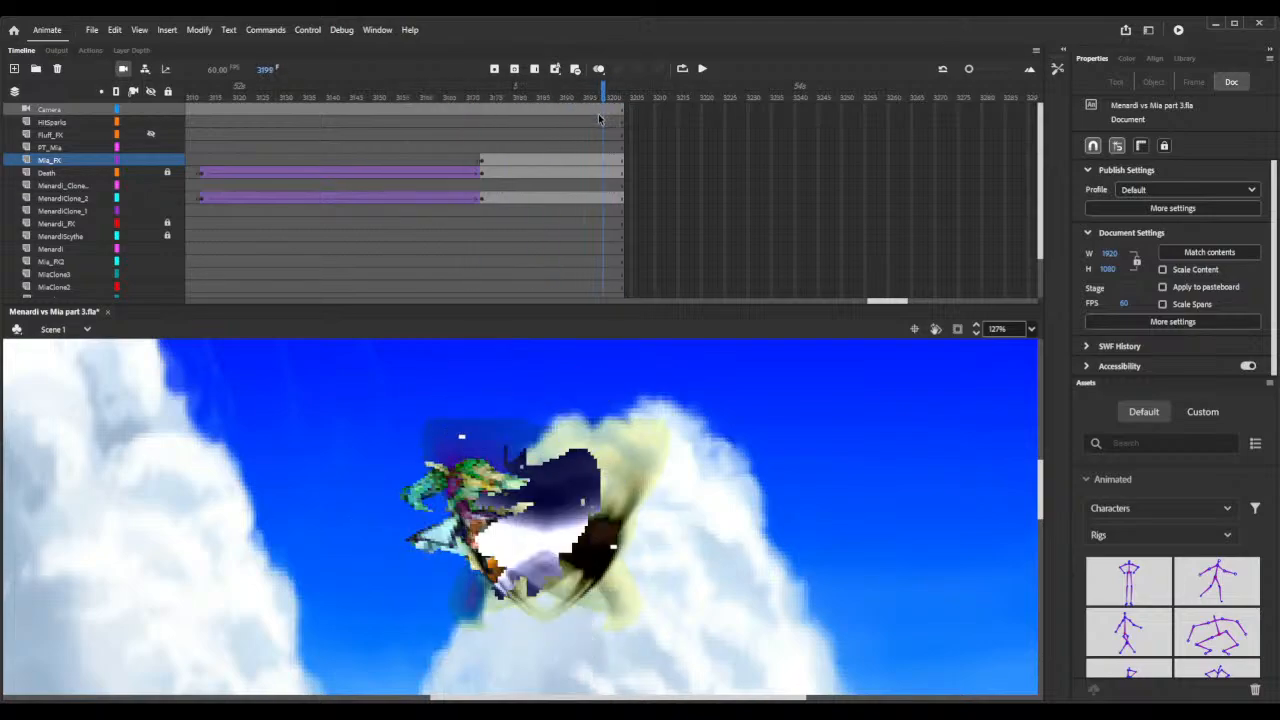
Insert blank keyframes at frame 3199 on the Mia_FX, Death and MenardiClone_2 layers, unlocking Death first.
click(604, 165)
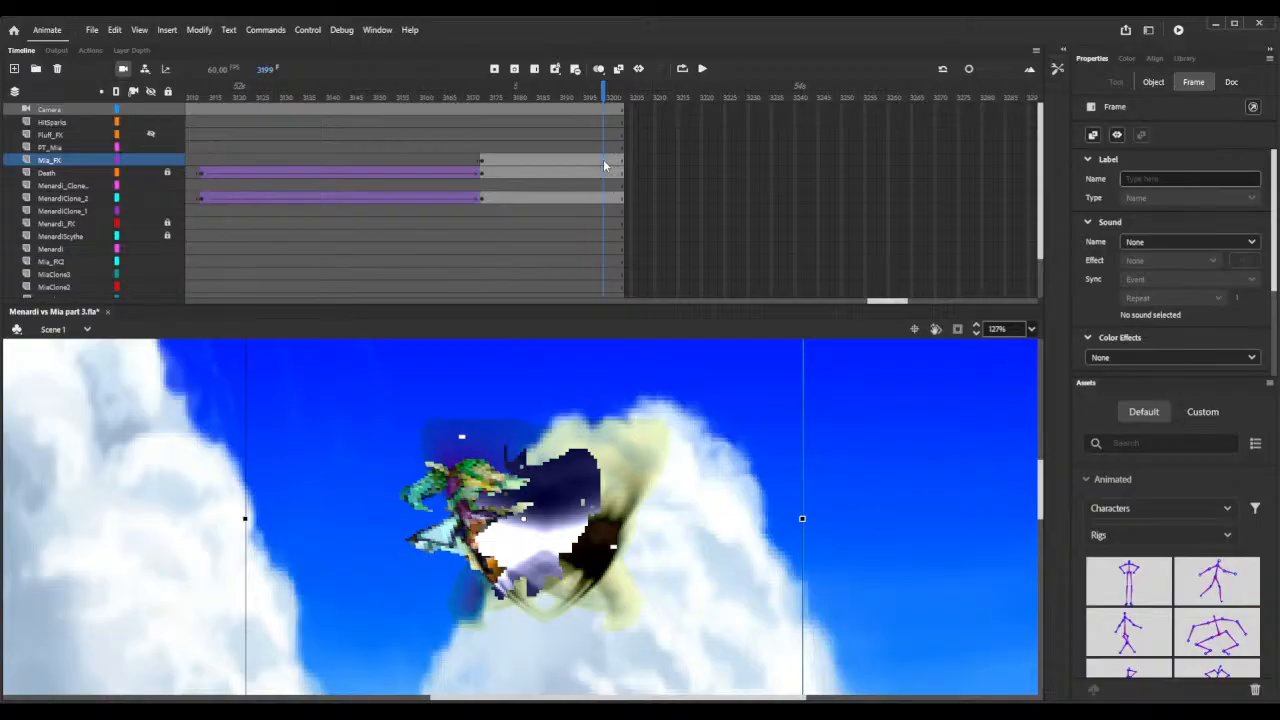
key(F7)
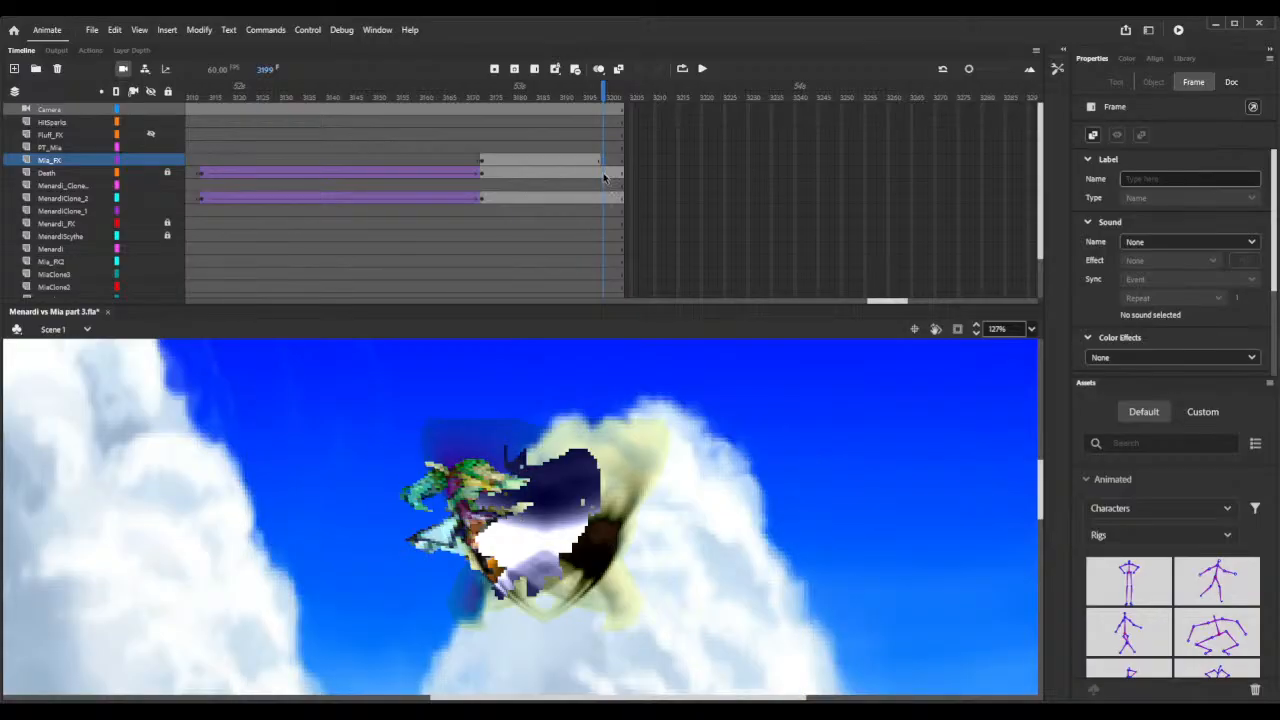
click(167, 173)
click(604, 174)
click(604, 176)
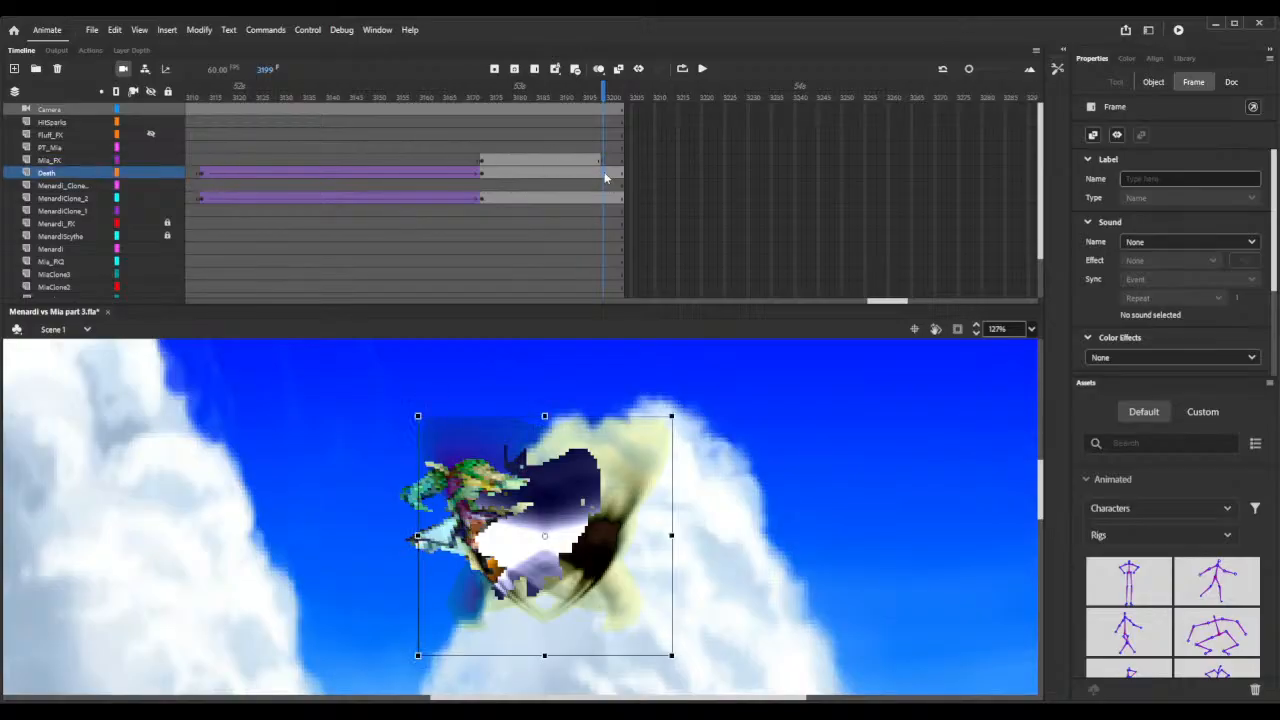
click(616, 198)
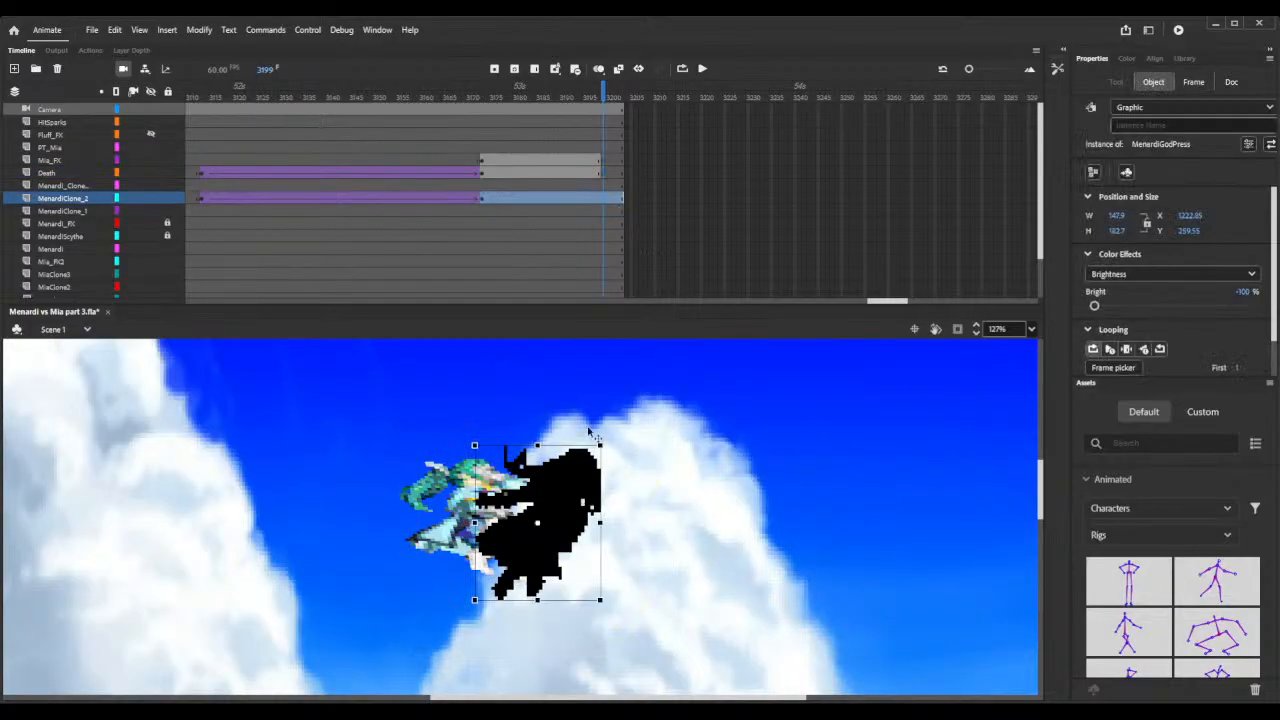
click(603, 199)
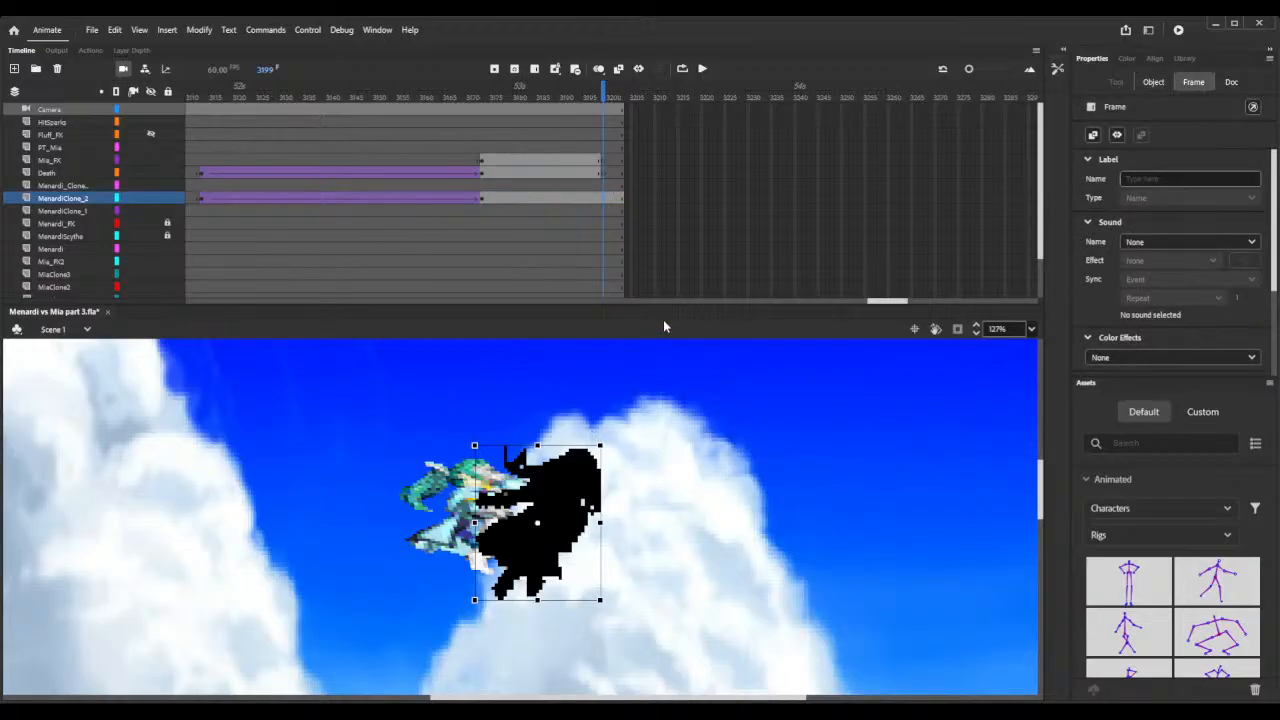
key(Delete)
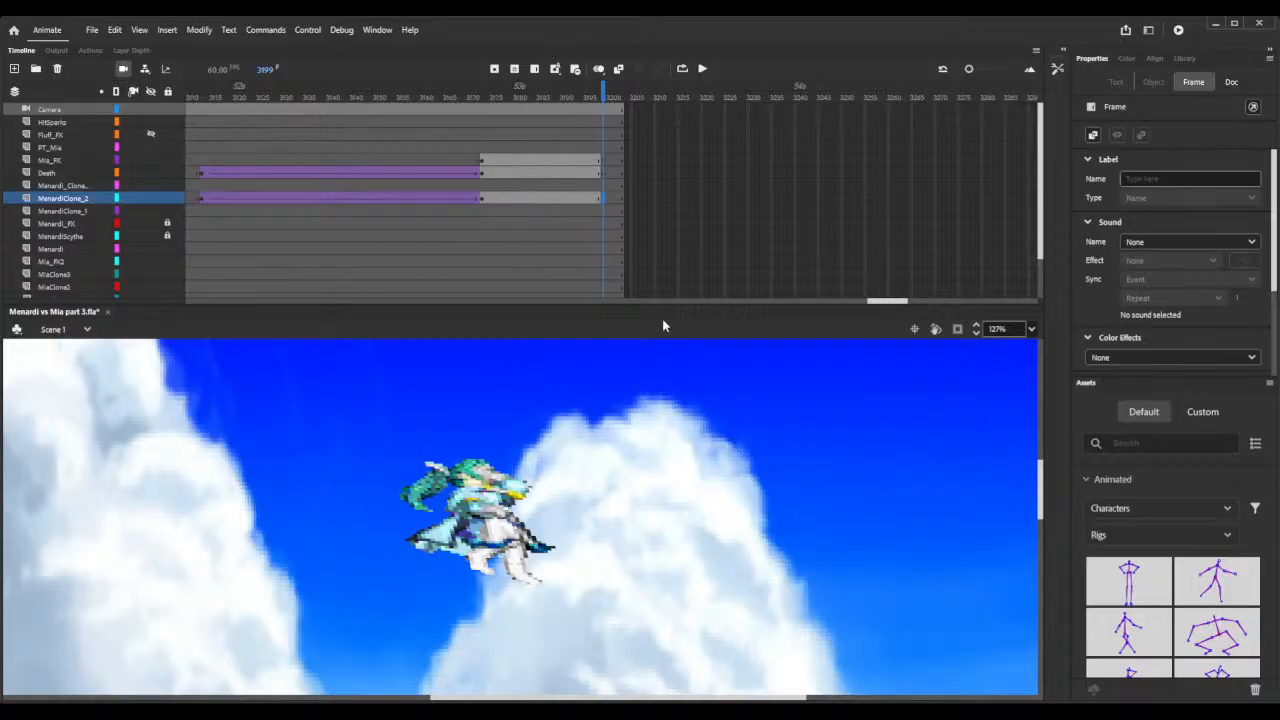
Preview the cloud shot with the snowflake effect up to frame 3197 and view the whole stage at 35%.
drag(298, 90, 593, 97)
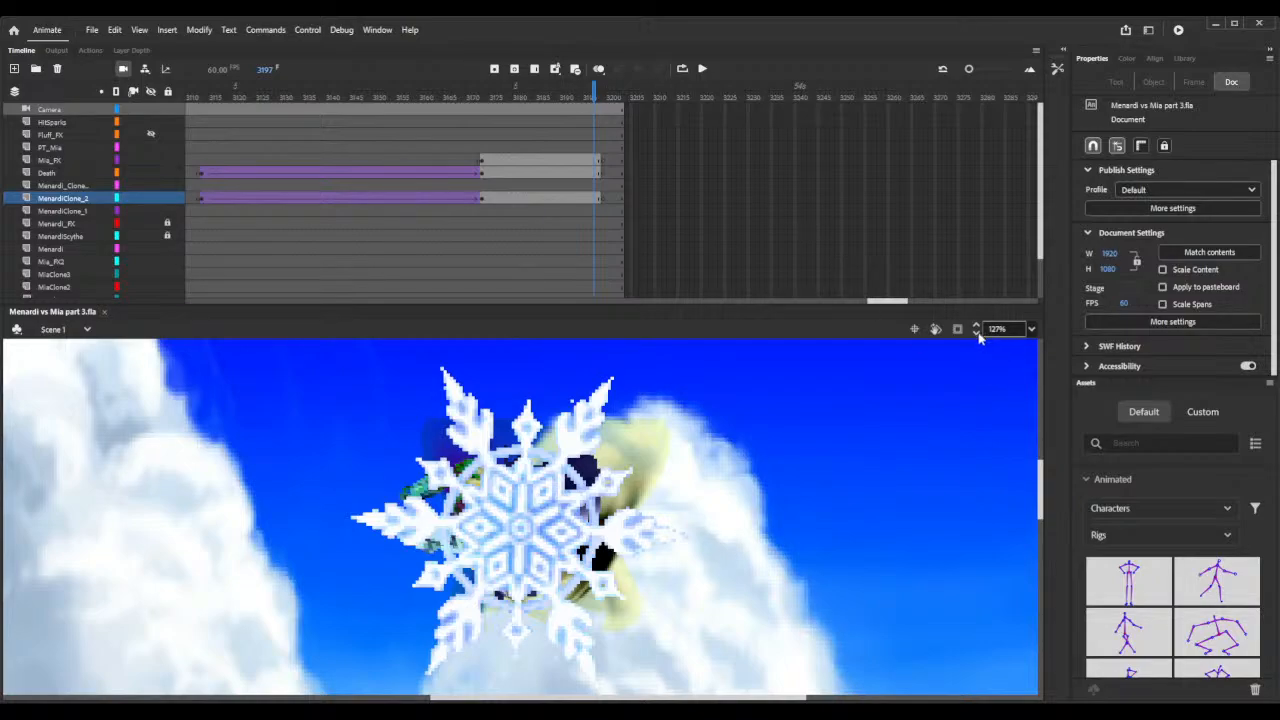
scroll(978, 340, down, 5)
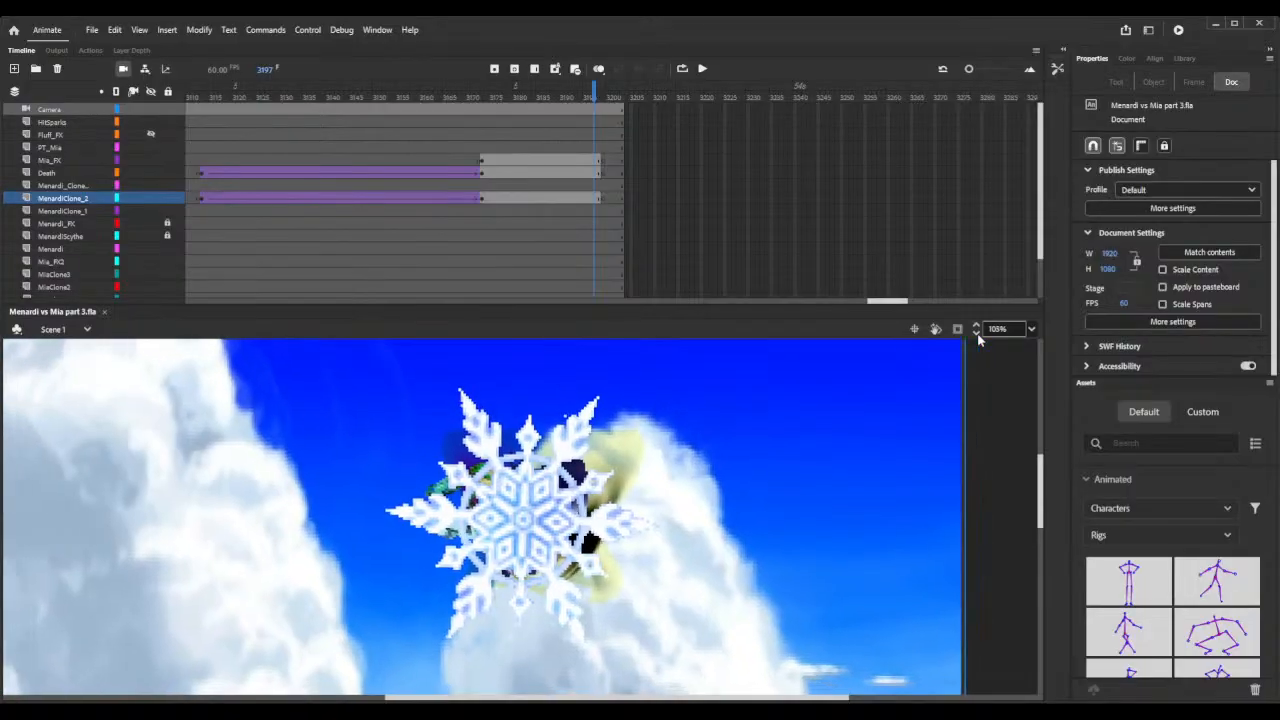
scroll(978, 340, down, 5)
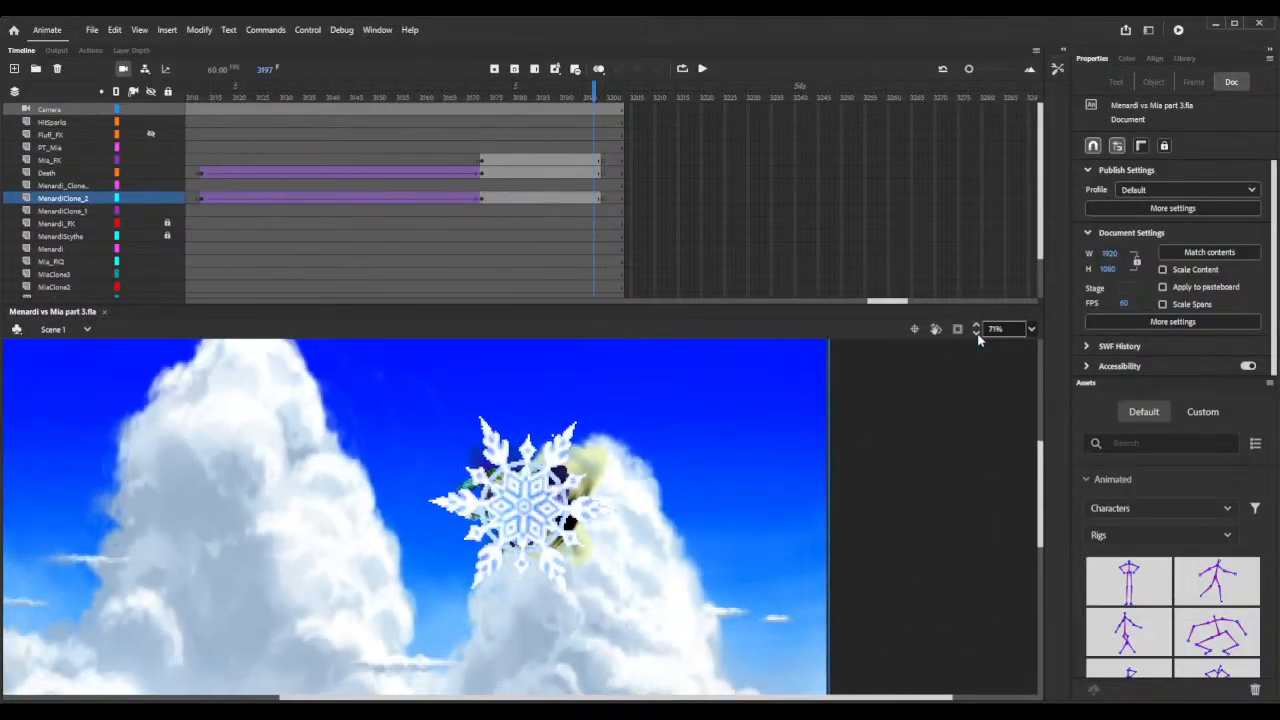
scroll(978, 340, down, 5)
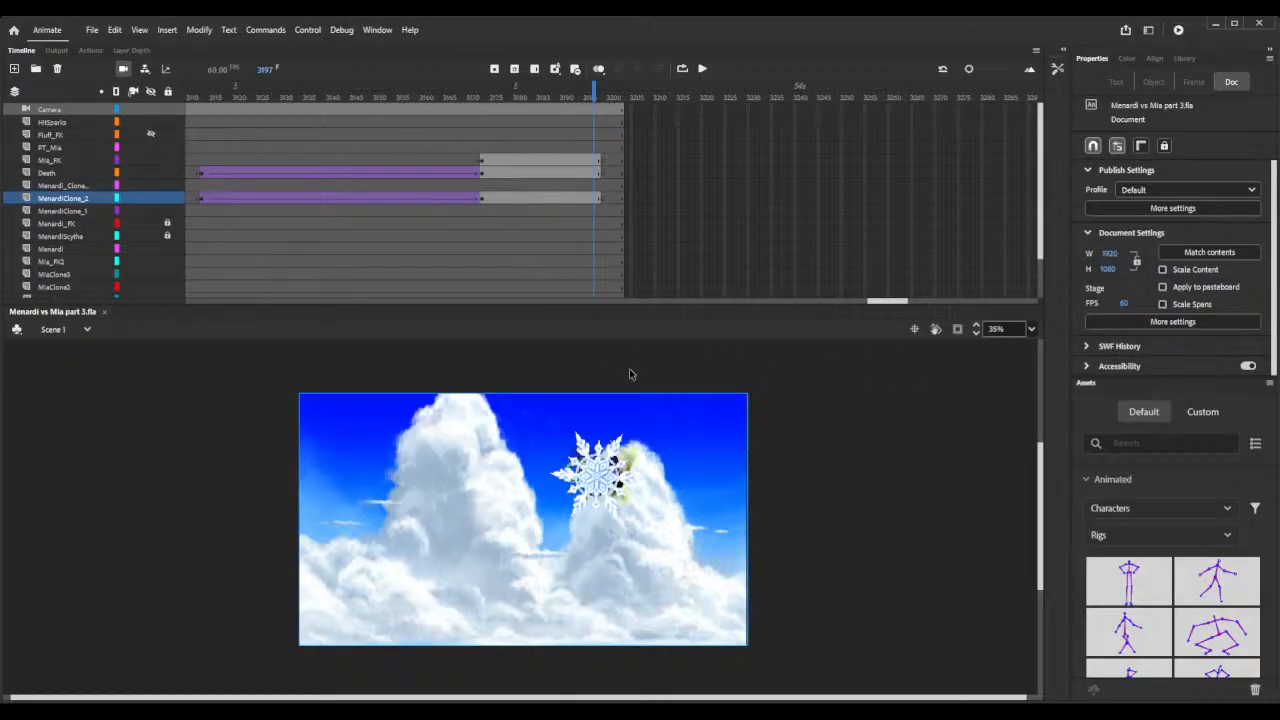
Enlarge the FreezeCharge snowflake to about 1289 by 1045 px at about X 692, Y -176, and preview it through frame 3198.
click(610, 495)
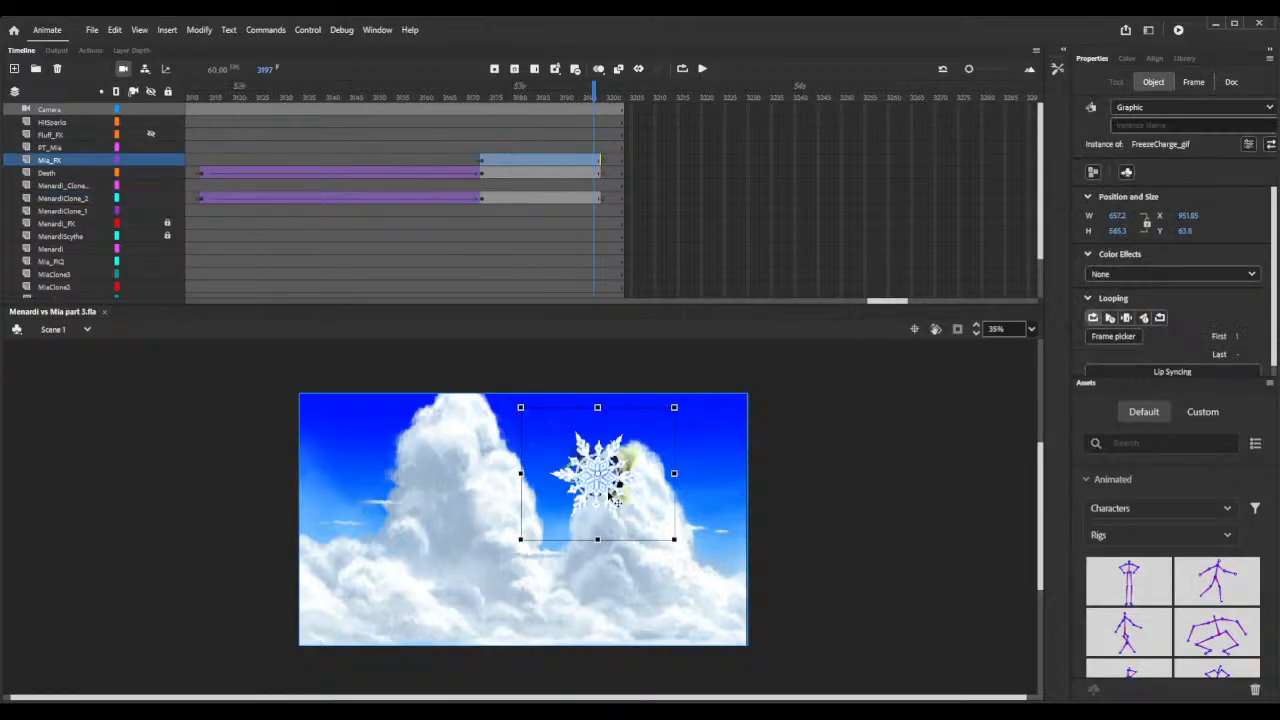
drag(521, 407, 449, 352)
drag(485, 415, 496, 415)
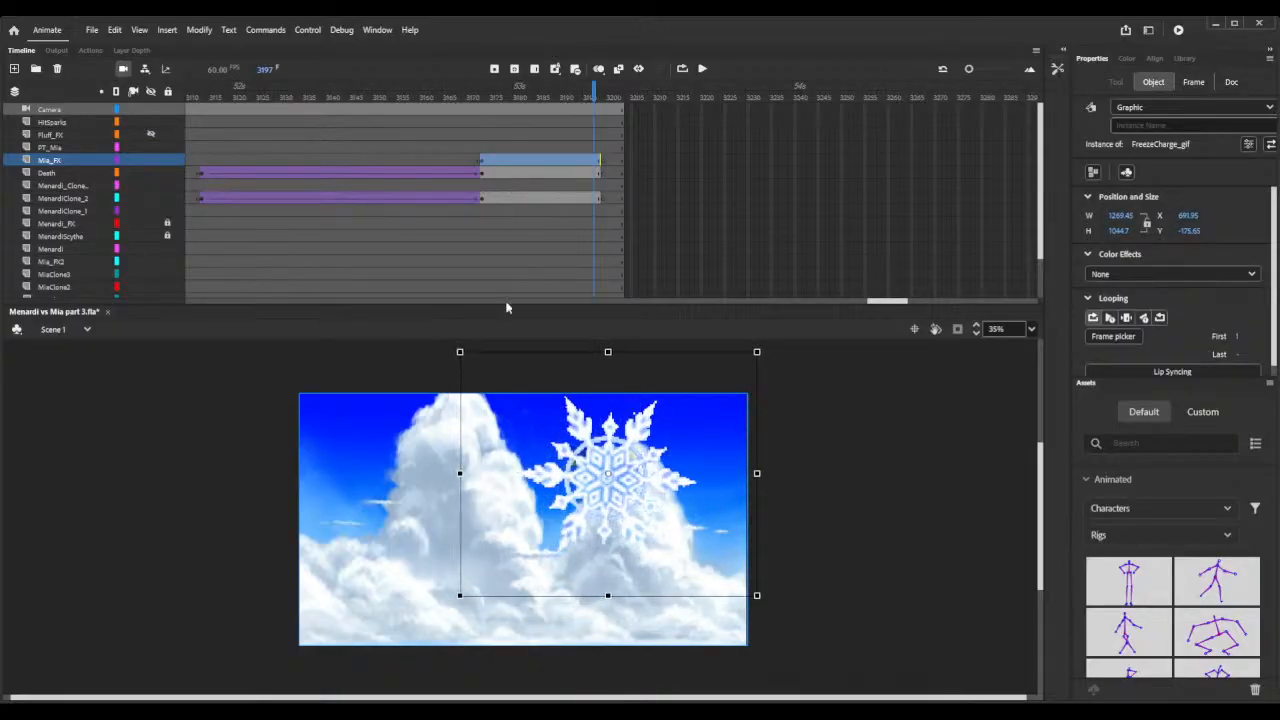
drag(352, 97, 601, 113)
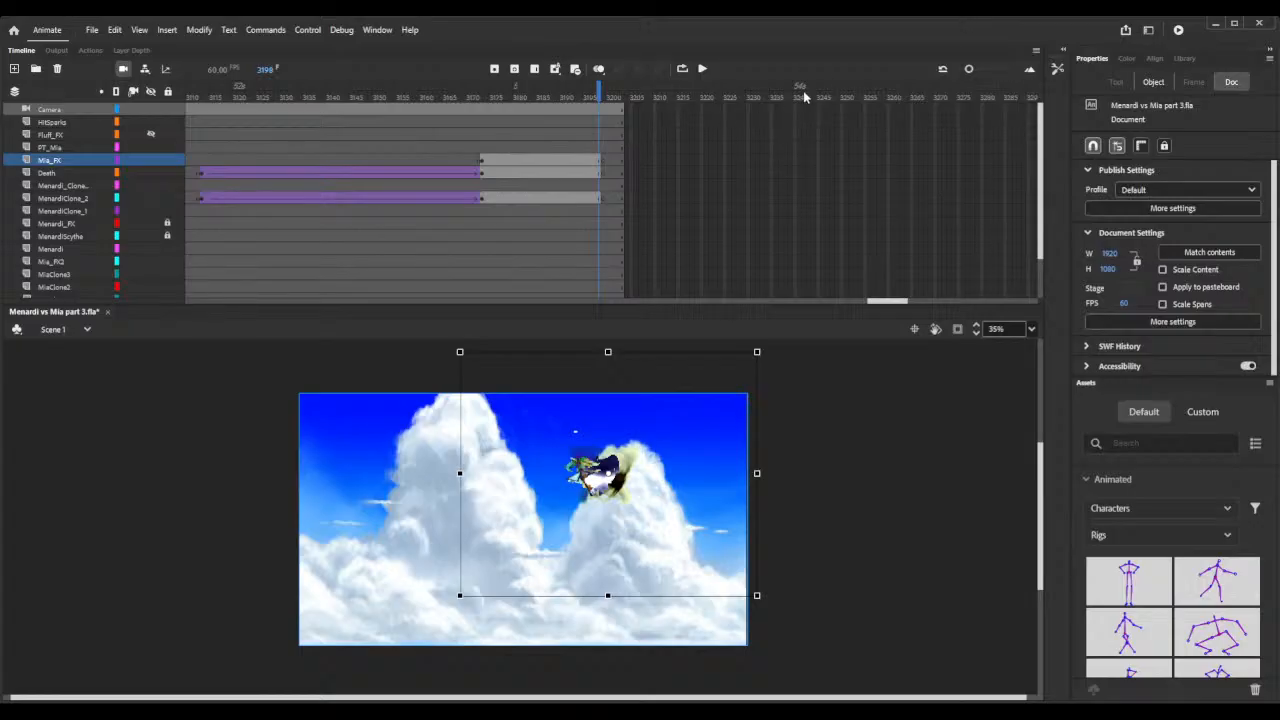
Go to frame 3189 during the enlarged snowflake burst and select that frame on the Mia layer.
click(978, 72)
click(979, 72)
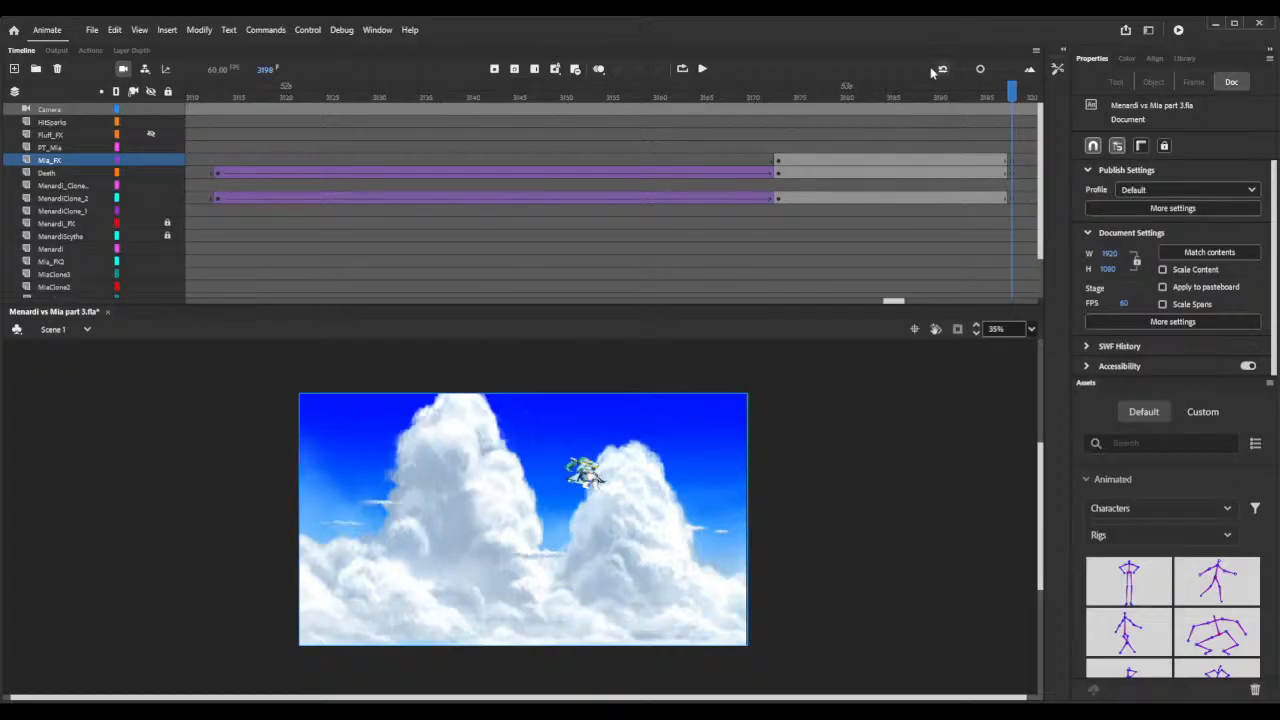
scroll(926, 170, down, 2)
scroll(924, 138, up, 2)
drag(785, 95, 927, 110)
scroll(948, 154, down, 2)
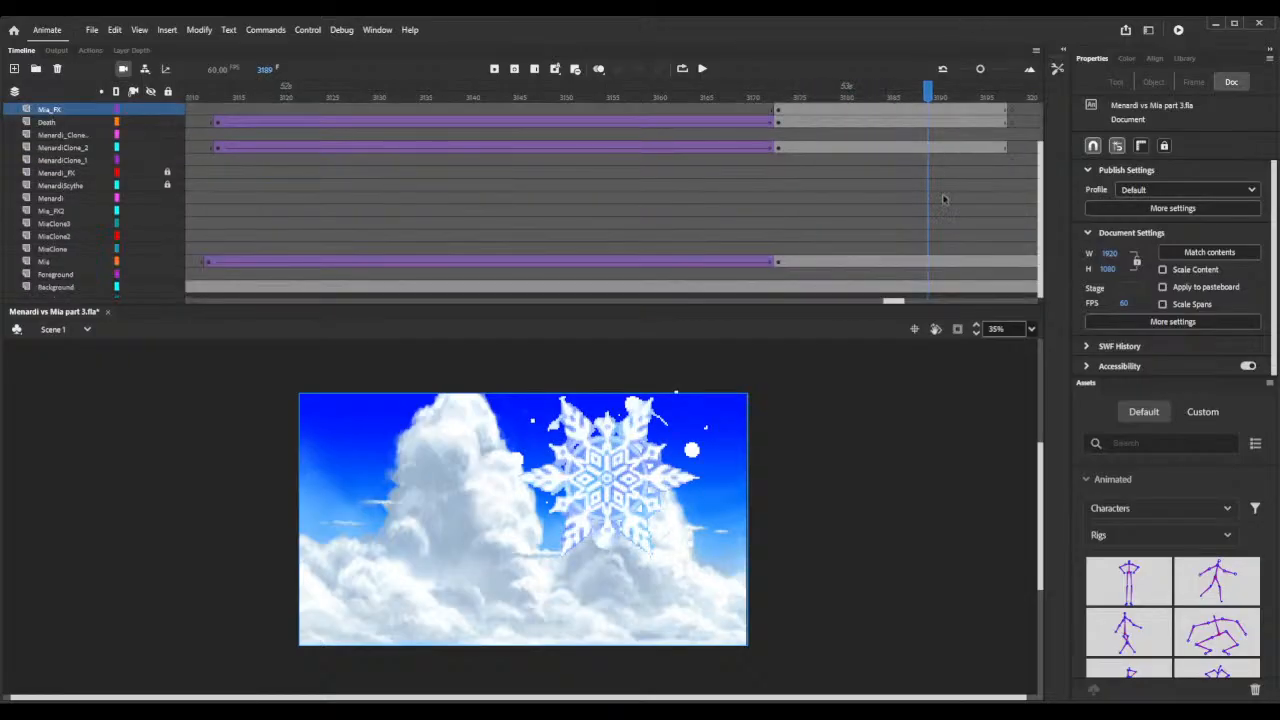
click(927, 266)
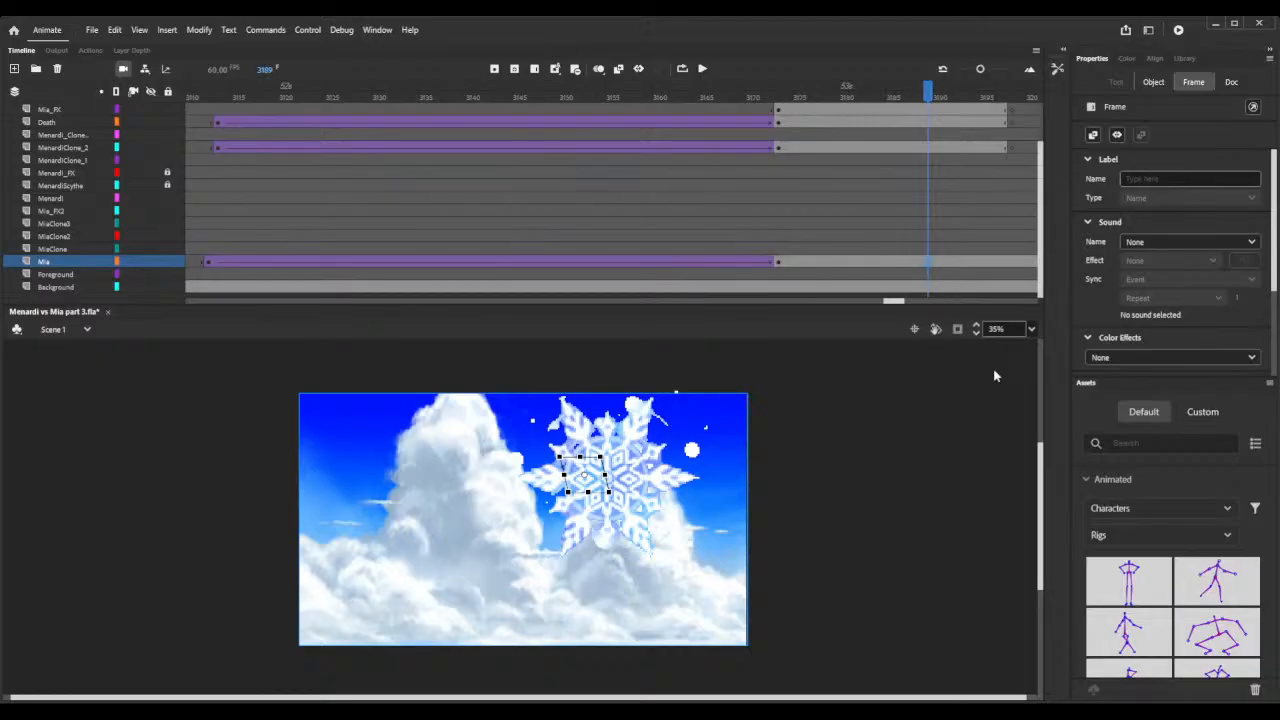
Add a keyframe at frame 3198 on the Mia layer and shift Mia left into the gap between the two cloud peaks.
click(1011, 263)
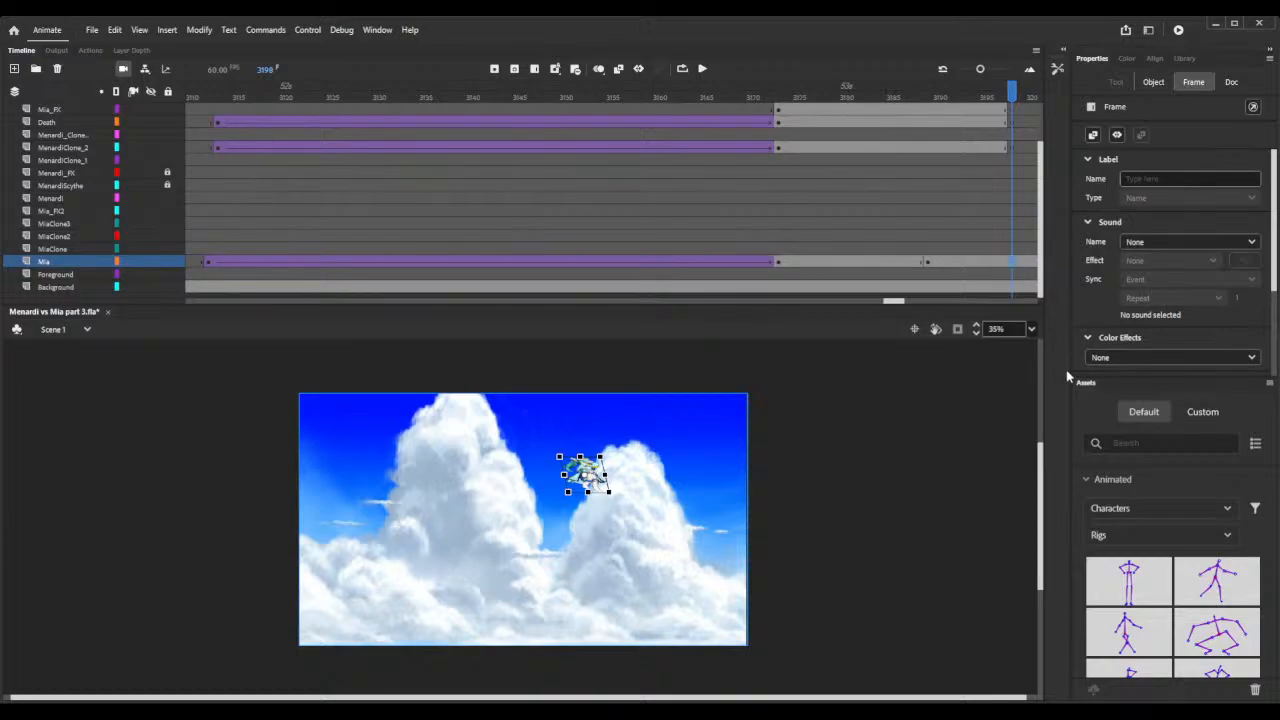
key(shift+Down)
key(shift+Down)
key(shift+Left)
key(shift+Left)
key(shift+Left)
key(shift+Left)
key(shift+Left)
key(shift+Left)
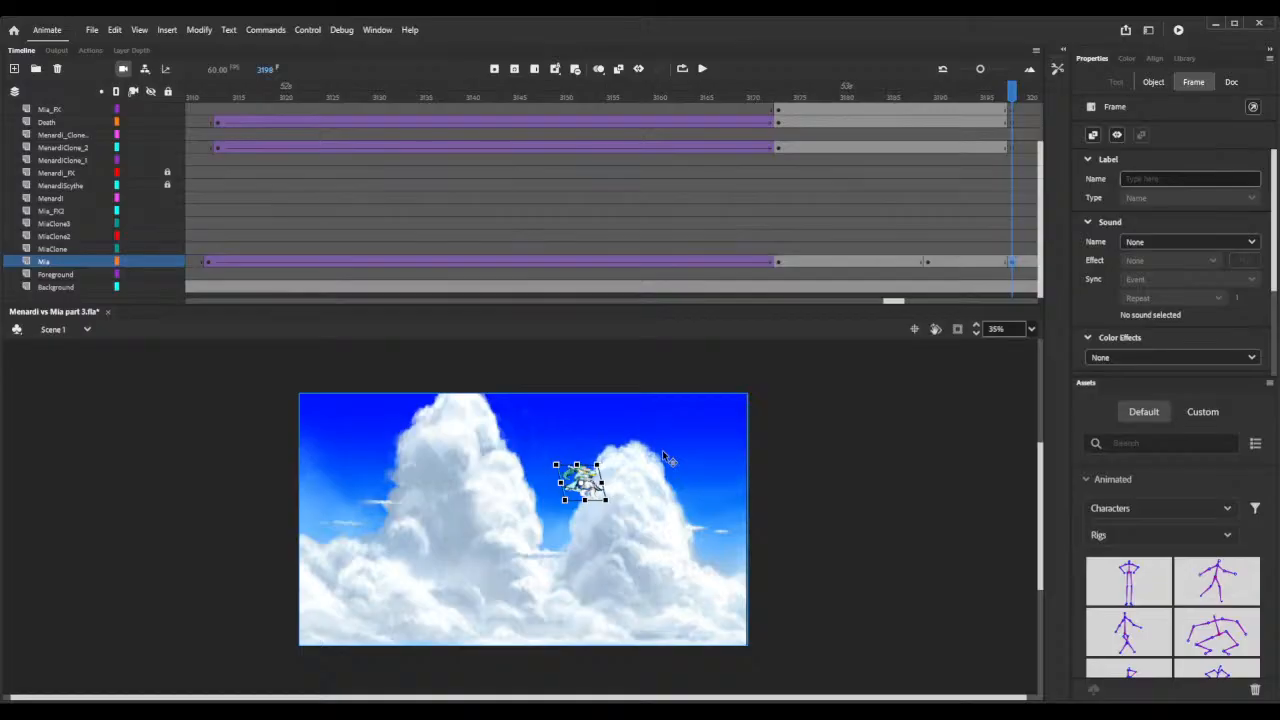
key(shift+Left)
key(shift+Left)
key(shift+Left)
key(shift+Left)
key(shift+Left)
key(shift+Left)
key(shift+Left)
key(shift+Left)
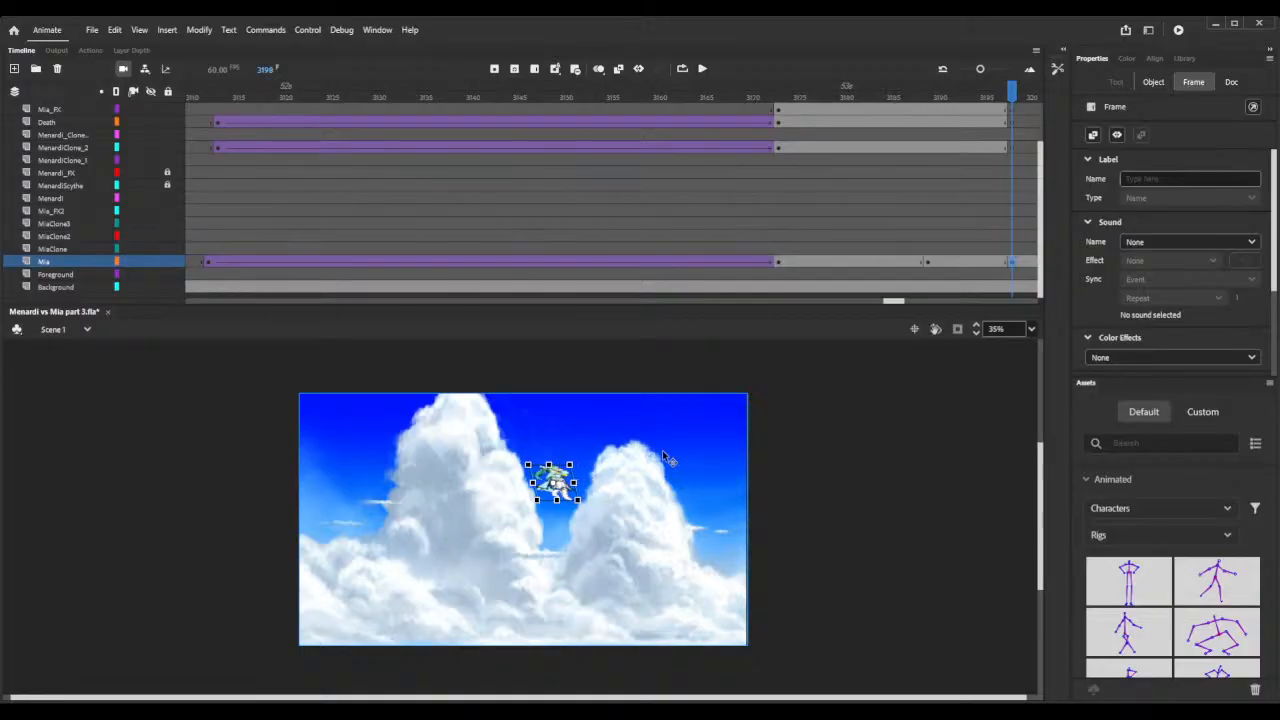
Lower Mia at frame 3198 beside the tall cloud and rotate her clockwise by about a quarter turn.
key(shift+Down)
key(shift+Down)
key(shift+Down)
key(shift+Down)
key(shift+Down)
key(shift+Down)
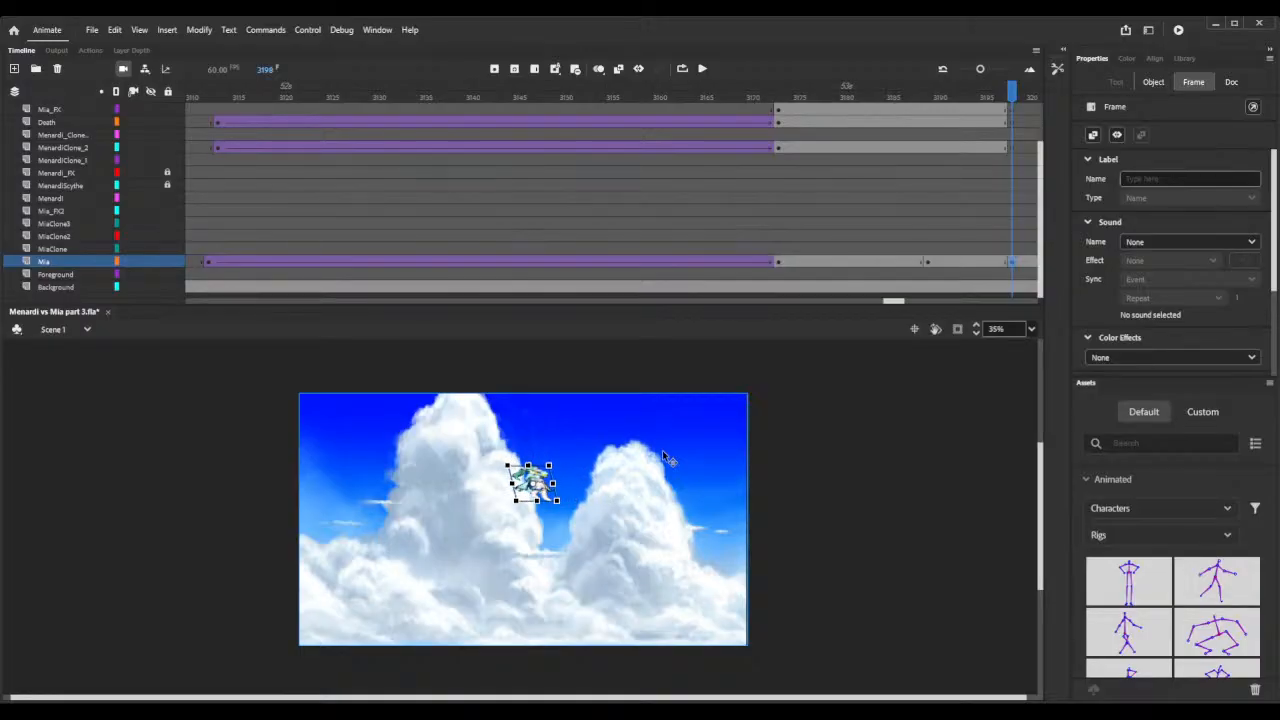
key(shift+Down)
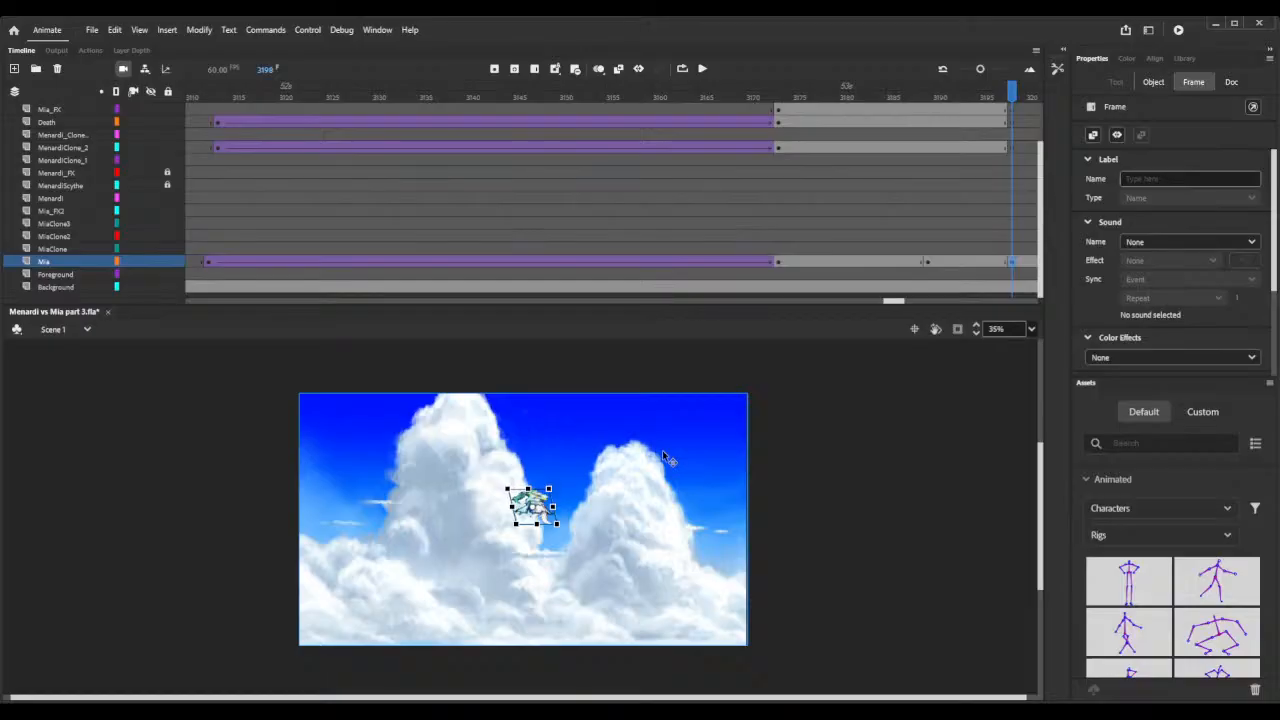
drag(561, 537, 494, 544)
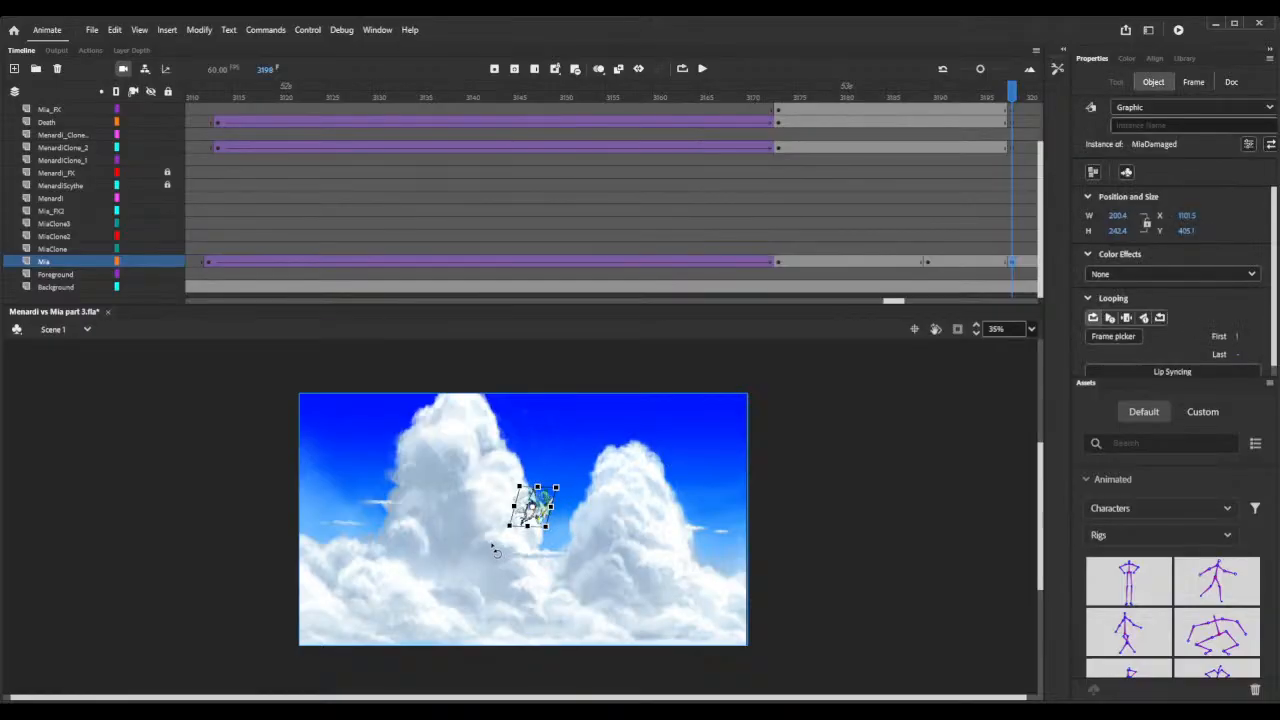
drag(713, 92, 1010, 152)
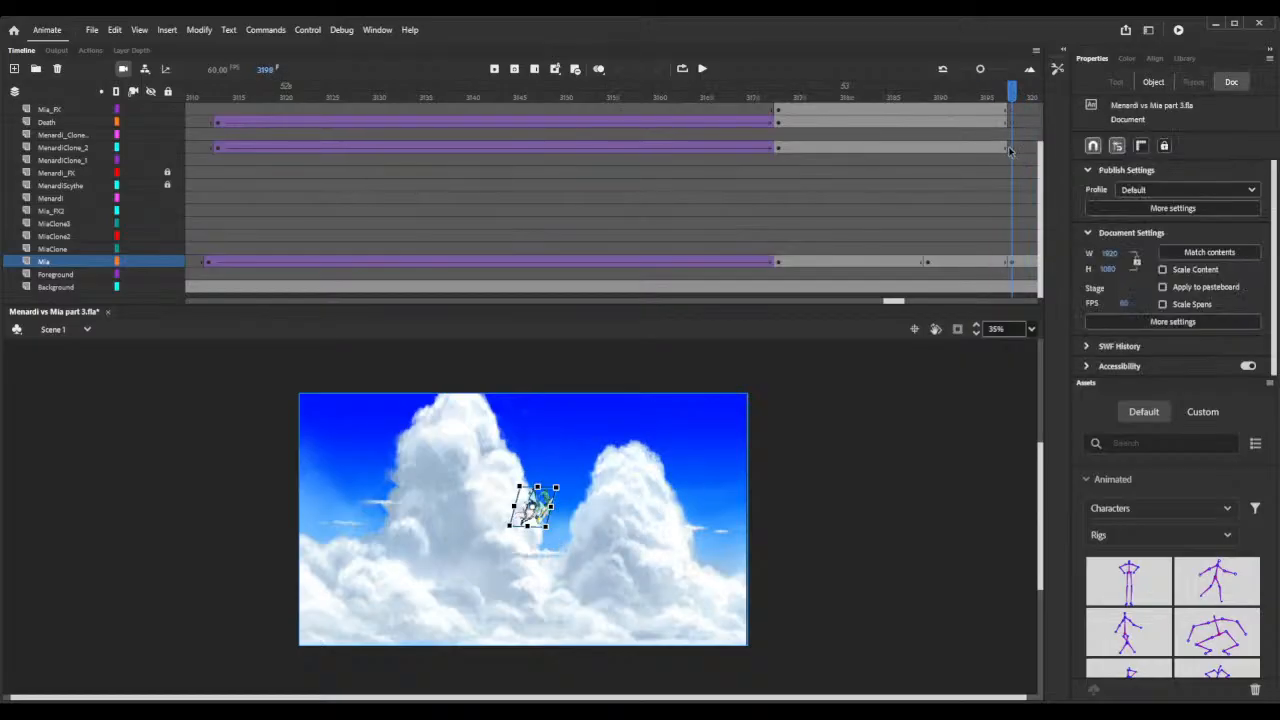
Create a classic tween on the Mia layer between frames 3189 and 3198 with Quad Ease-In-Out easing.
click(946, 265)
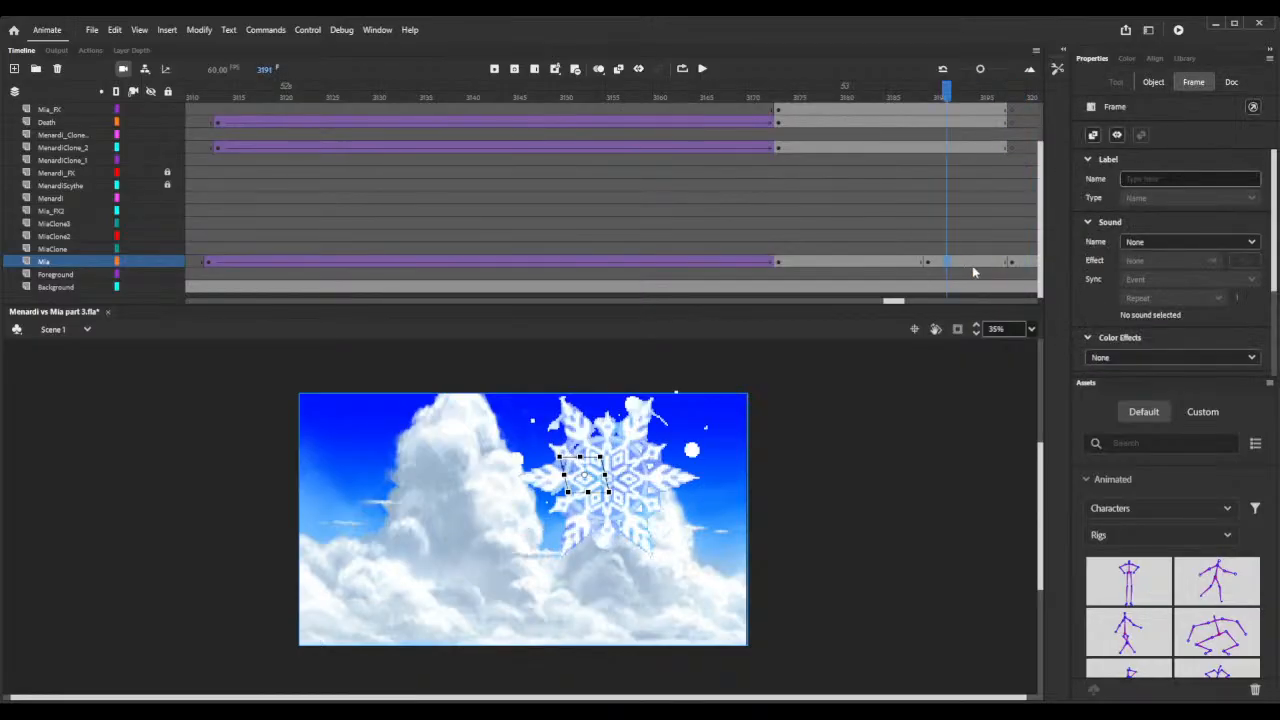
key(F3)
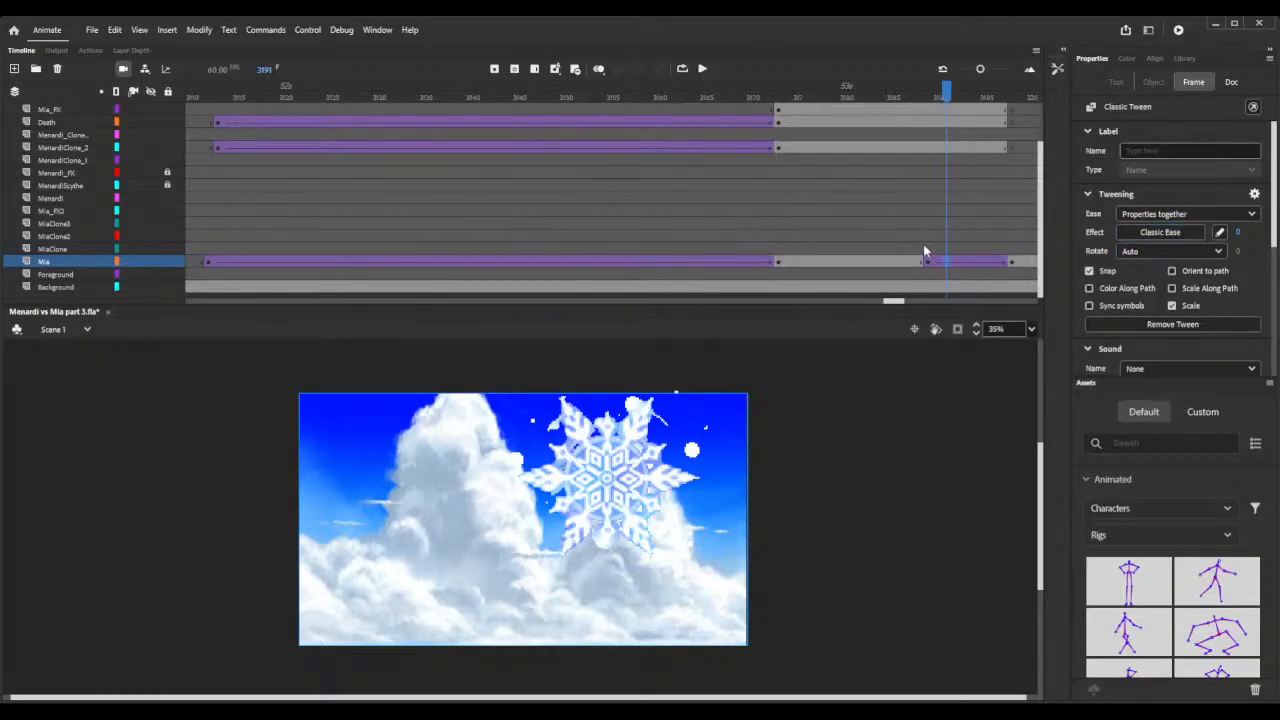
click(928, 261)
click(680, 88)
key(Return)
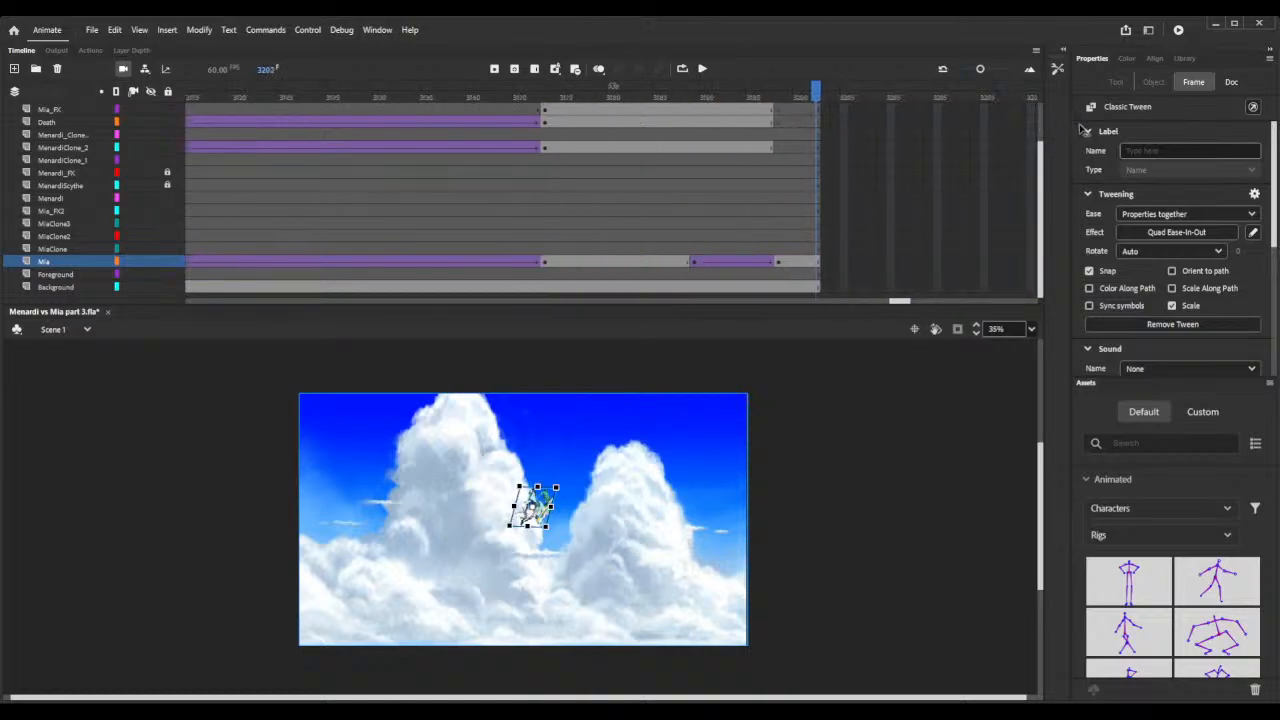
Extend the timeline layers to about frame 3214 so the scene continues past Mia's last keyframe.
click(499, 92)
drag(499, 92, 603, 108)
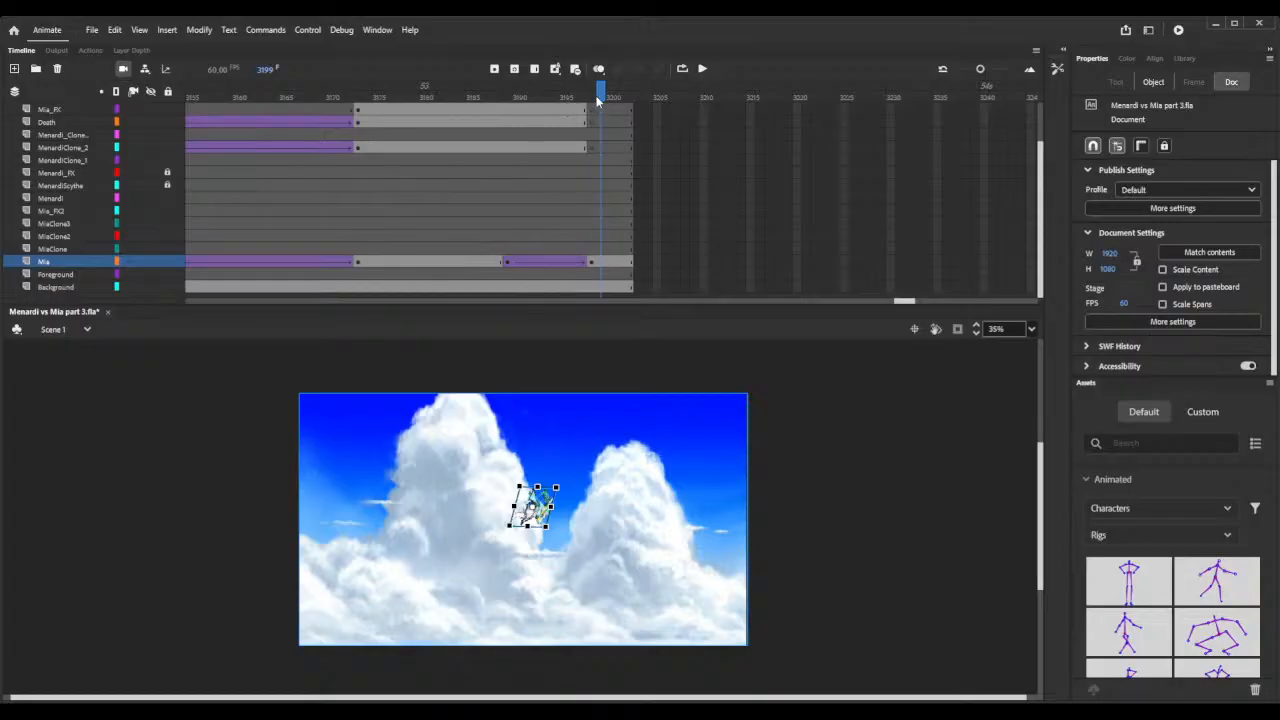
key(period)
key(period)
key(period)
key(period)
key(period)
key(period)
key(period)
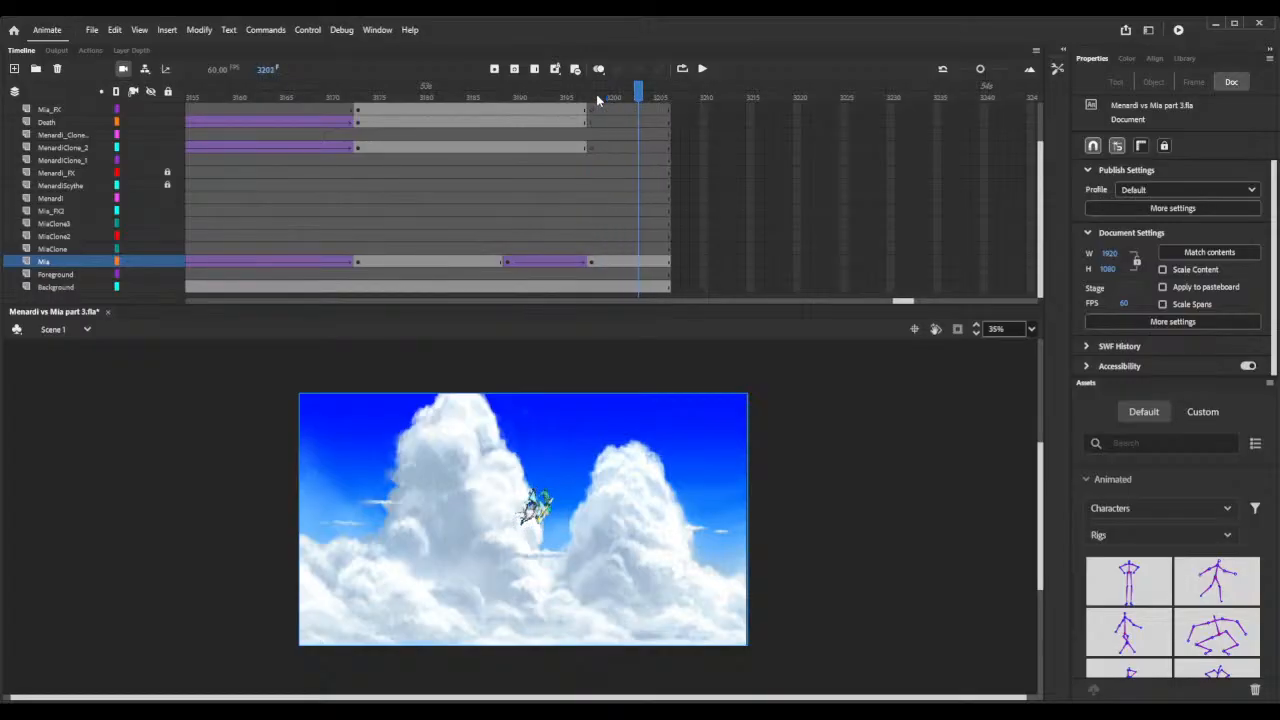
key(period)
key(period)
key(period)
key(period)
key(period)
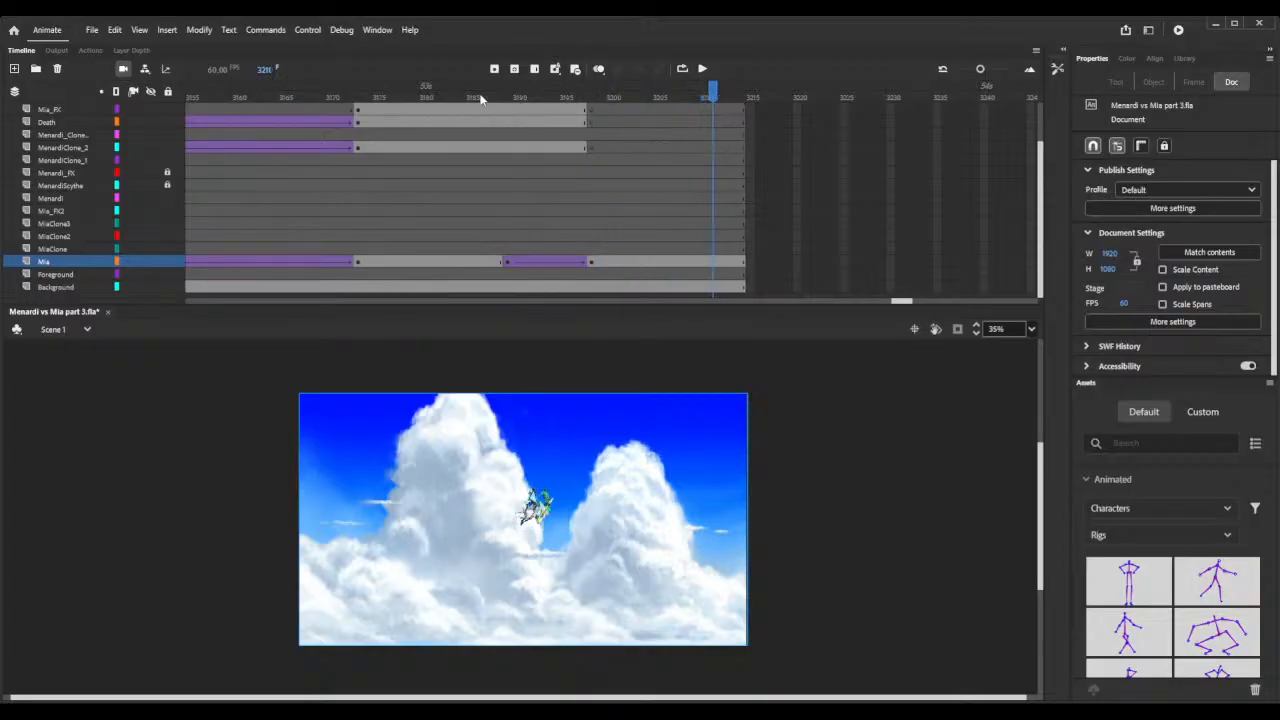
Insert keyframes on the Mia layer at frames 3199 and 3208.
drag(437, 93, 602, 112)
click(605, 263)
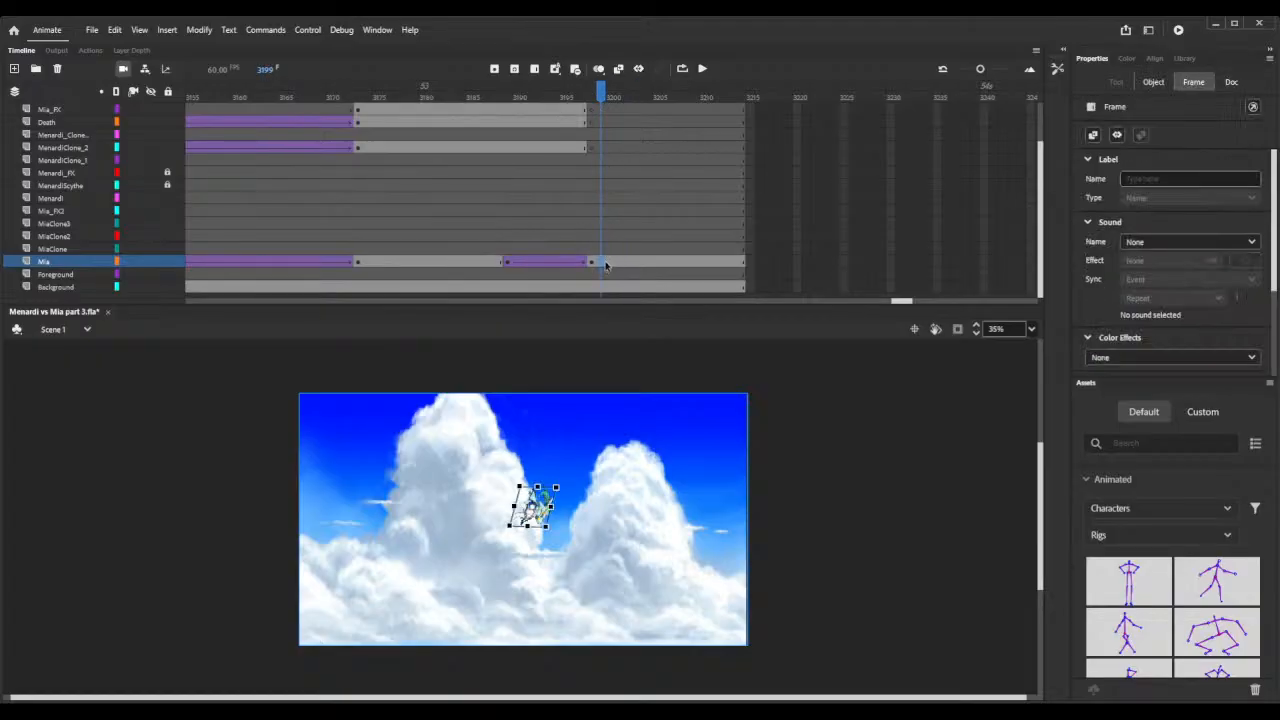
key(F6)
click(686, 263)
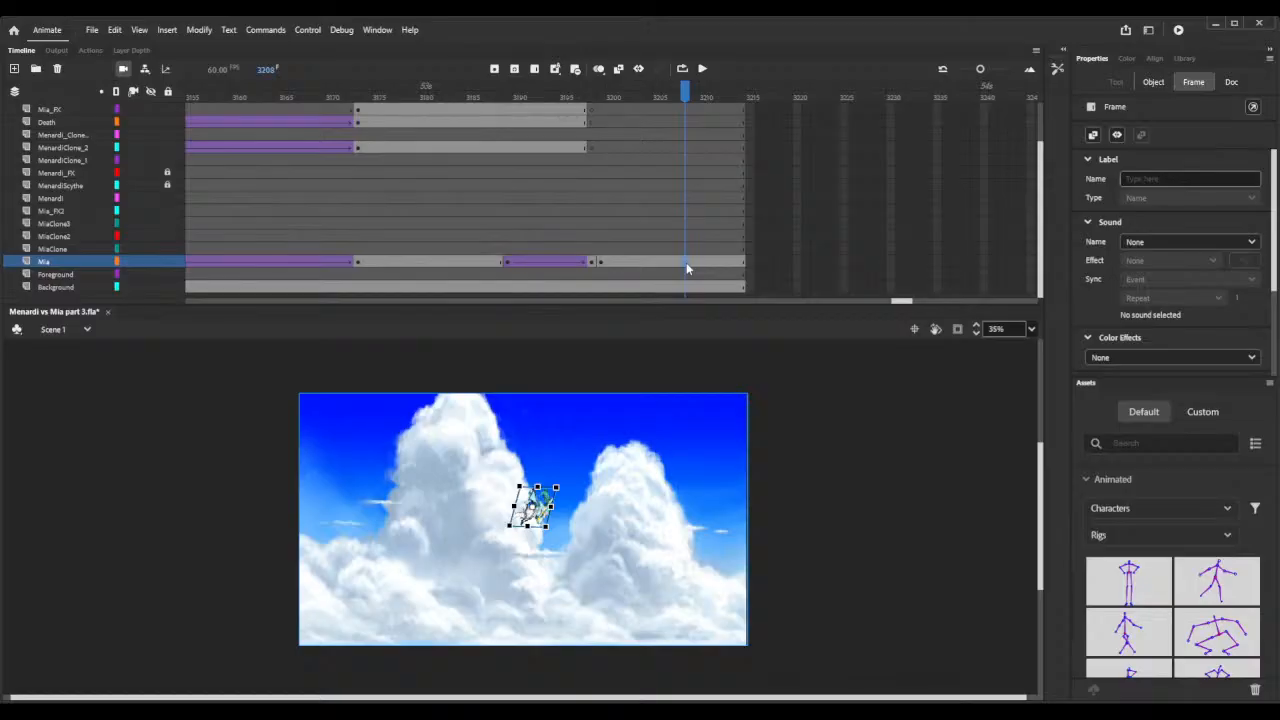
key(F6)
Move Mia straight down at frame 3208 to the base of the gap between the clouds.
key(Down)
key(Down)
key(Down)
key(Down)
key(Down)
key(Down)
key(Down)
key(Down)
key(Down)
key(Down)
key(Down)
key(Down)
key(Down)
key(Down)
key(Down)
key(Down)
key(Down)
key(Down)
key(Down)
key(Down)
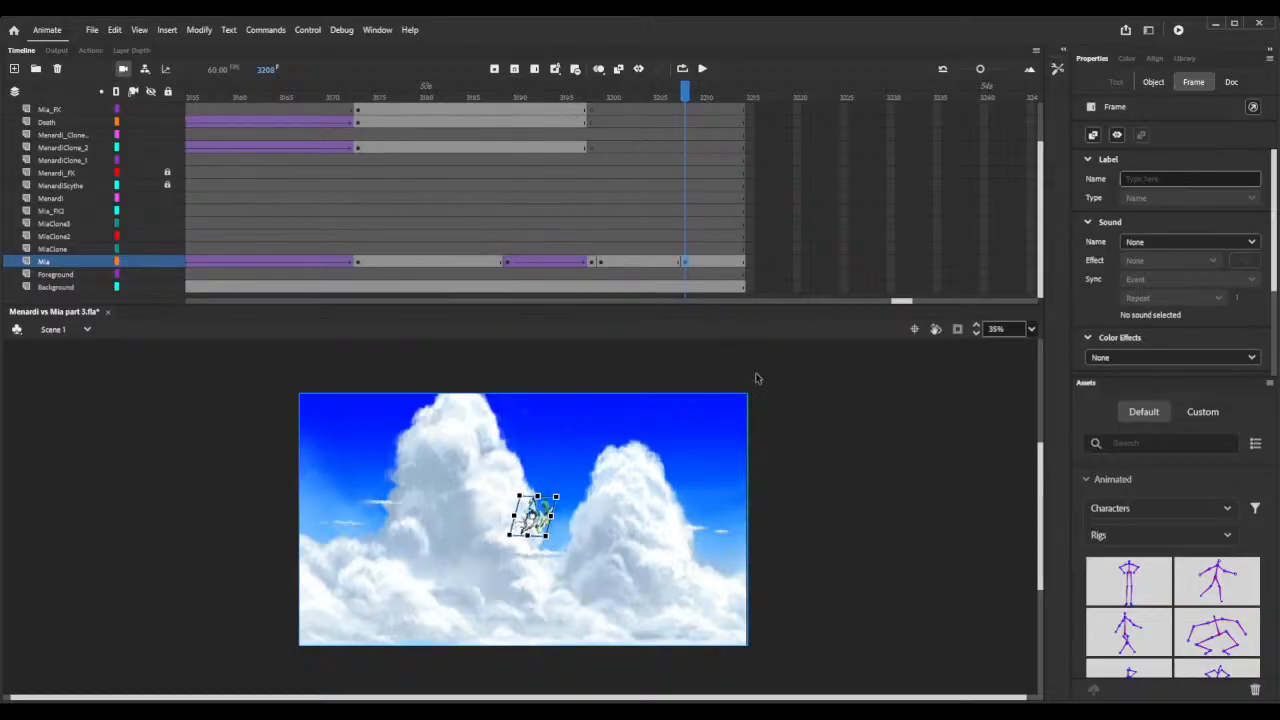
key(Down)
key(Down)
key(Down)
key(Down)
key(Down)
key(Down)
key(Down)
key(Down)
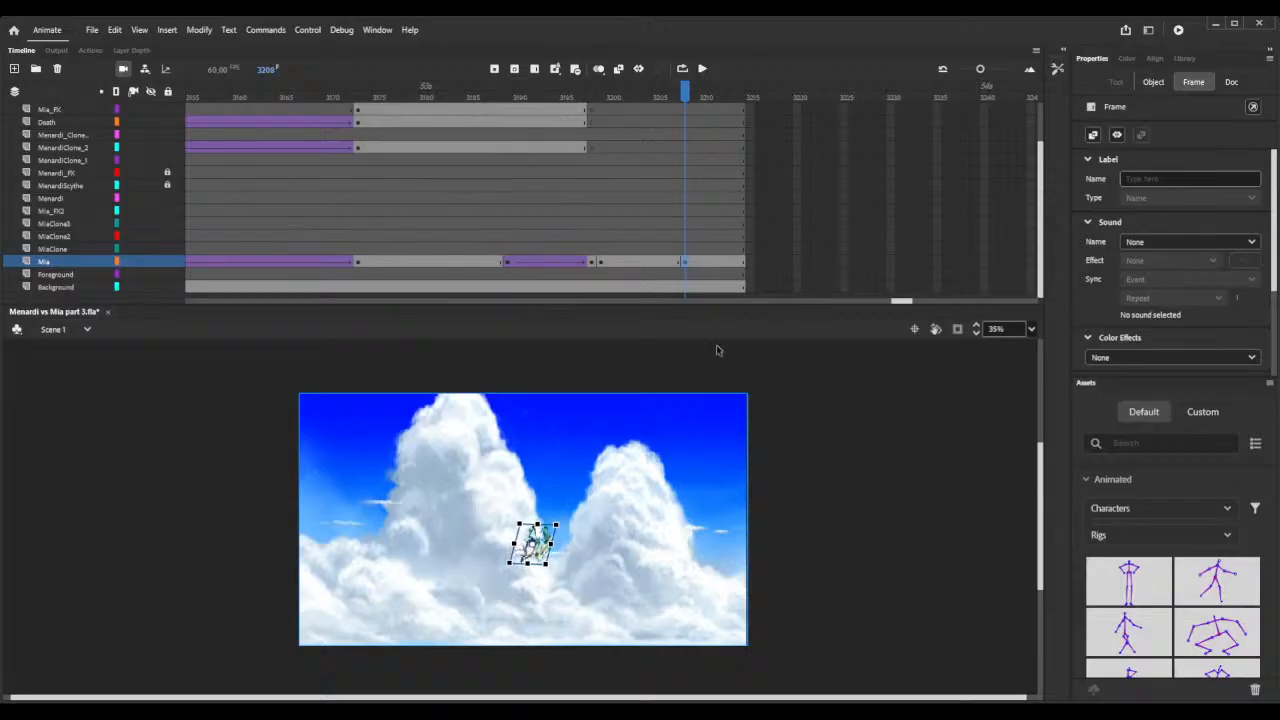
Create a classic tween with Quad Ease-In-Out easing on the Mia layer between frames 3199 and 3208, and preview the drop.
click(638, 262)
key(ctrl+shift+t)
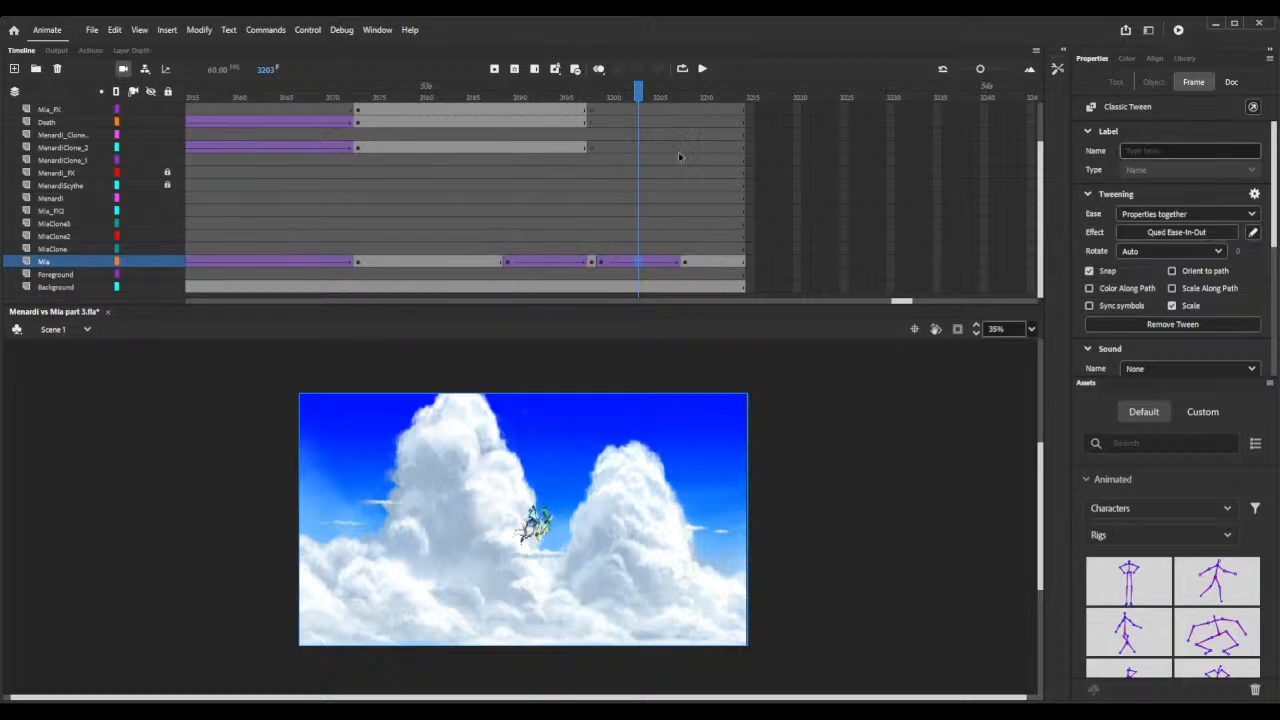
drag(340, 98, 678, 145)
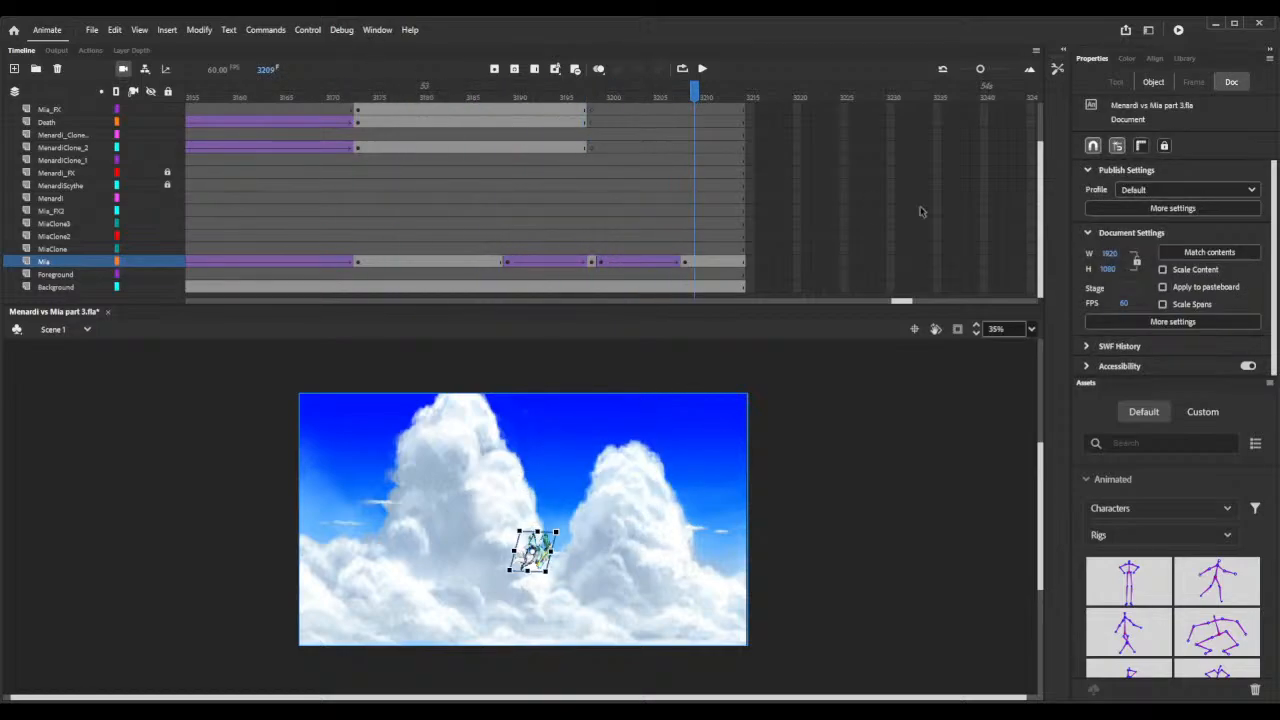
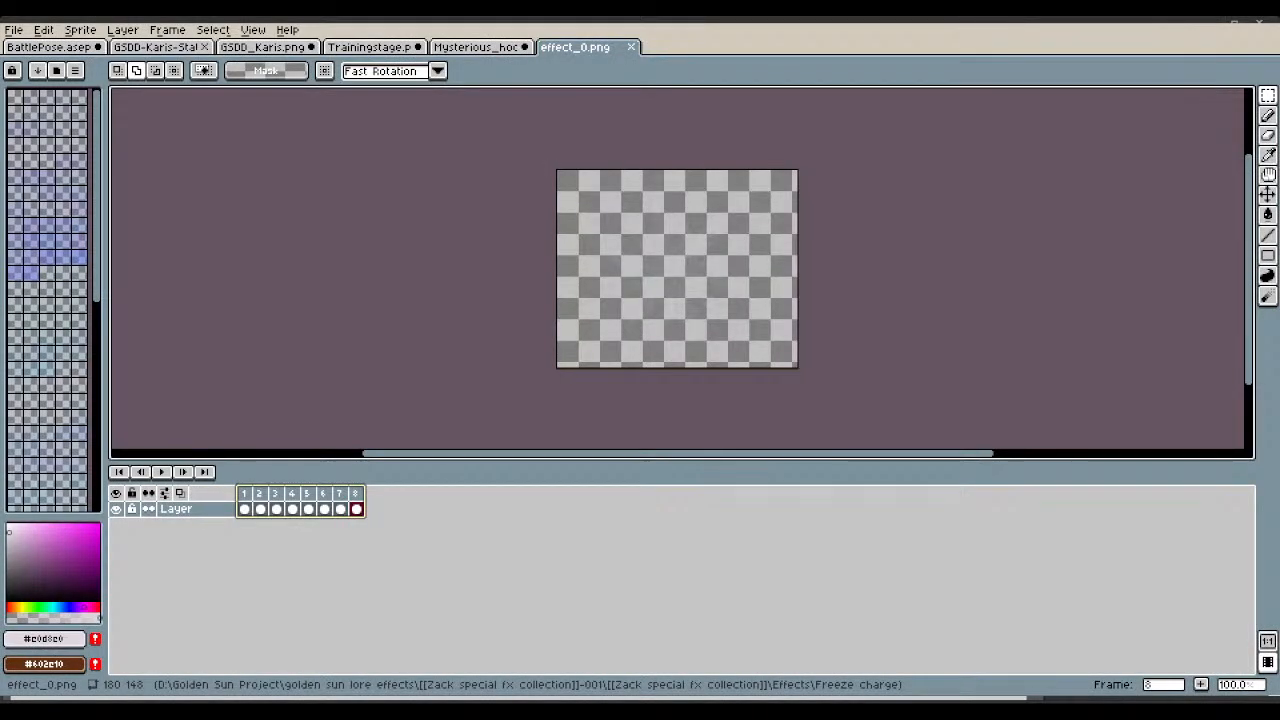
Switch to Aseprite, close effect_0.png, open Icebreath 1.png and select its first frame.
click(631, 47)
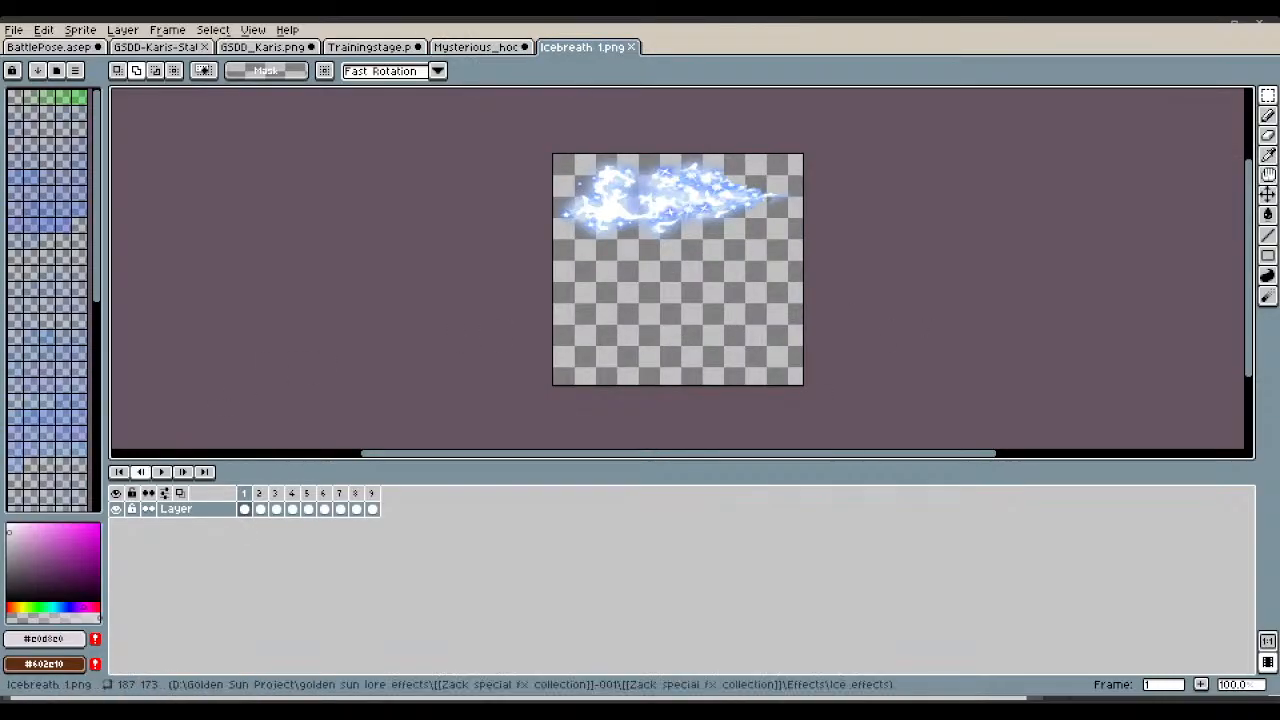
mouse_move(244, 493)
mouse_down()
mouse_move(403, 500)
mouse_move(244, 494)
mouse_up()
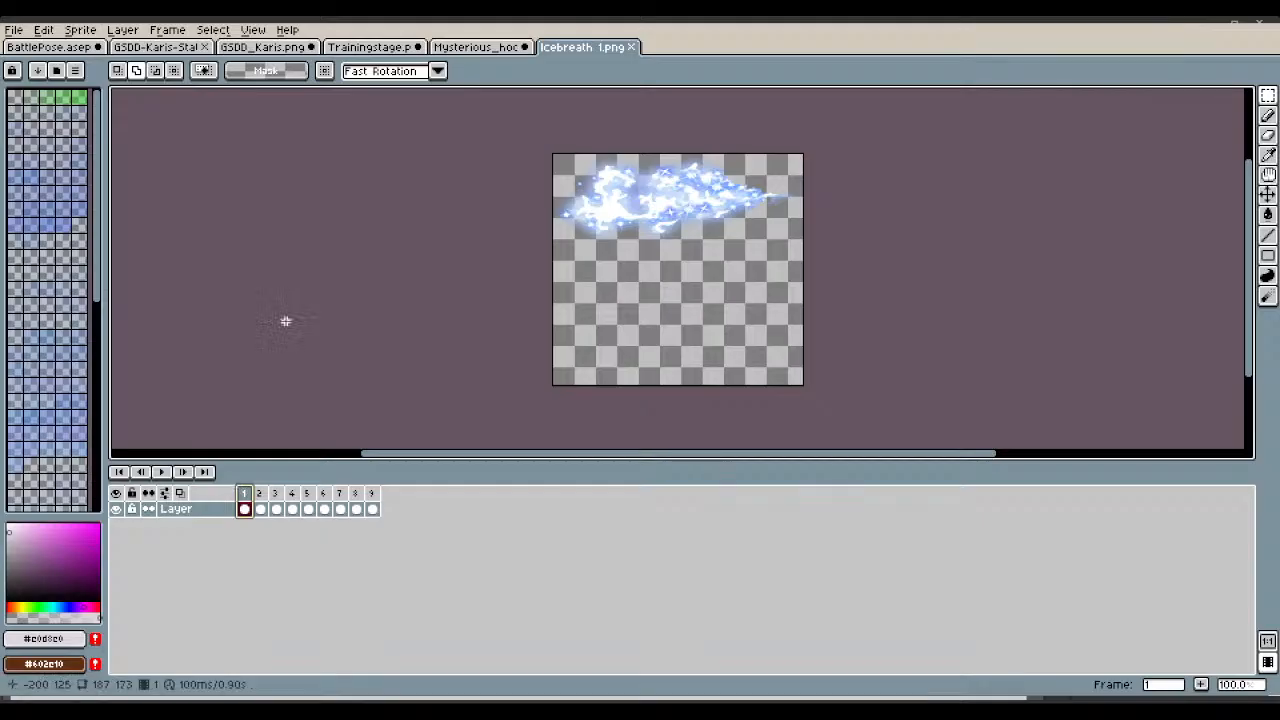
click(14, 31)
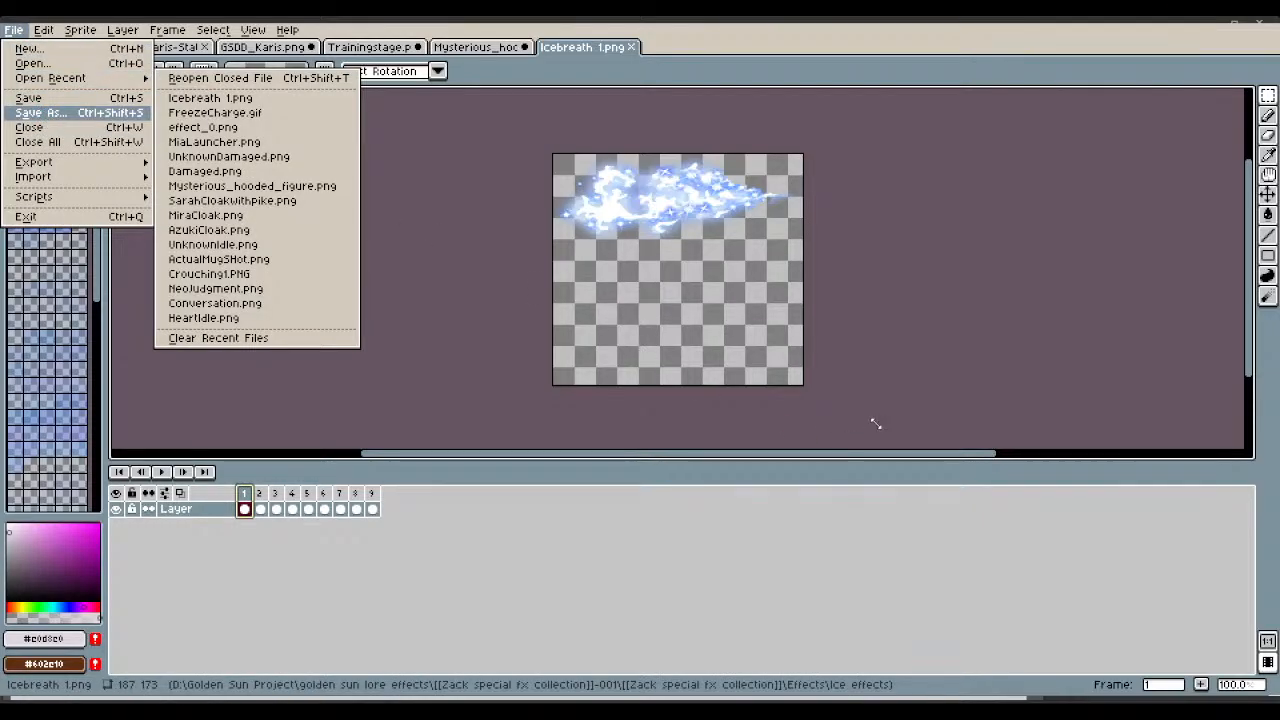
click(846, 418)
Export all frames of the Icebreath animation as a GIF at 100% size with the forward direction.
click(14, 30)
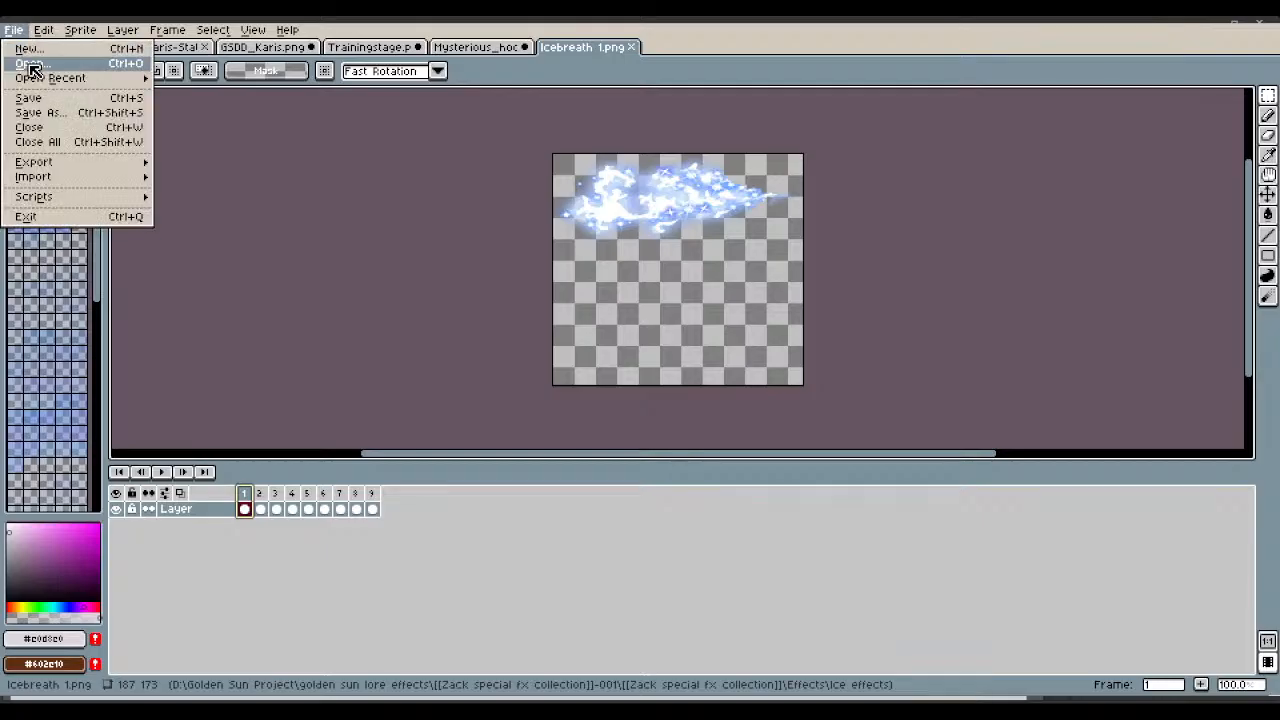
mouse_move(62, 163)
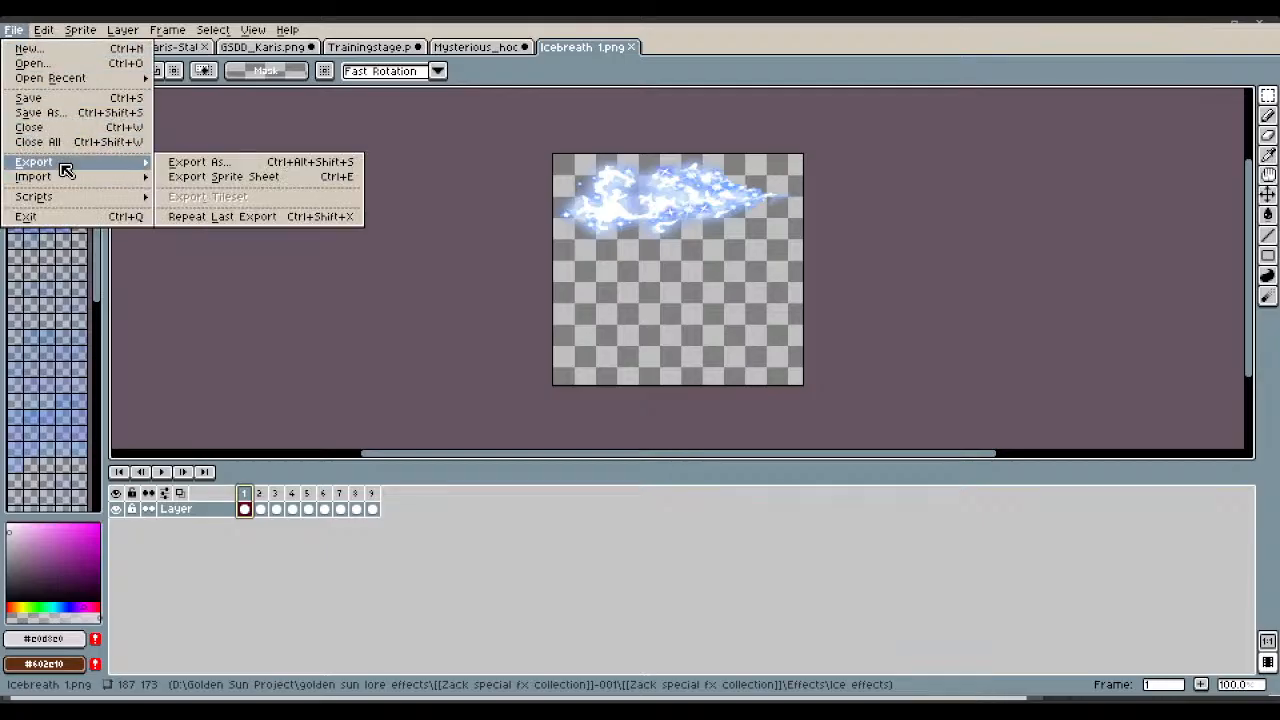
click(272, 164)
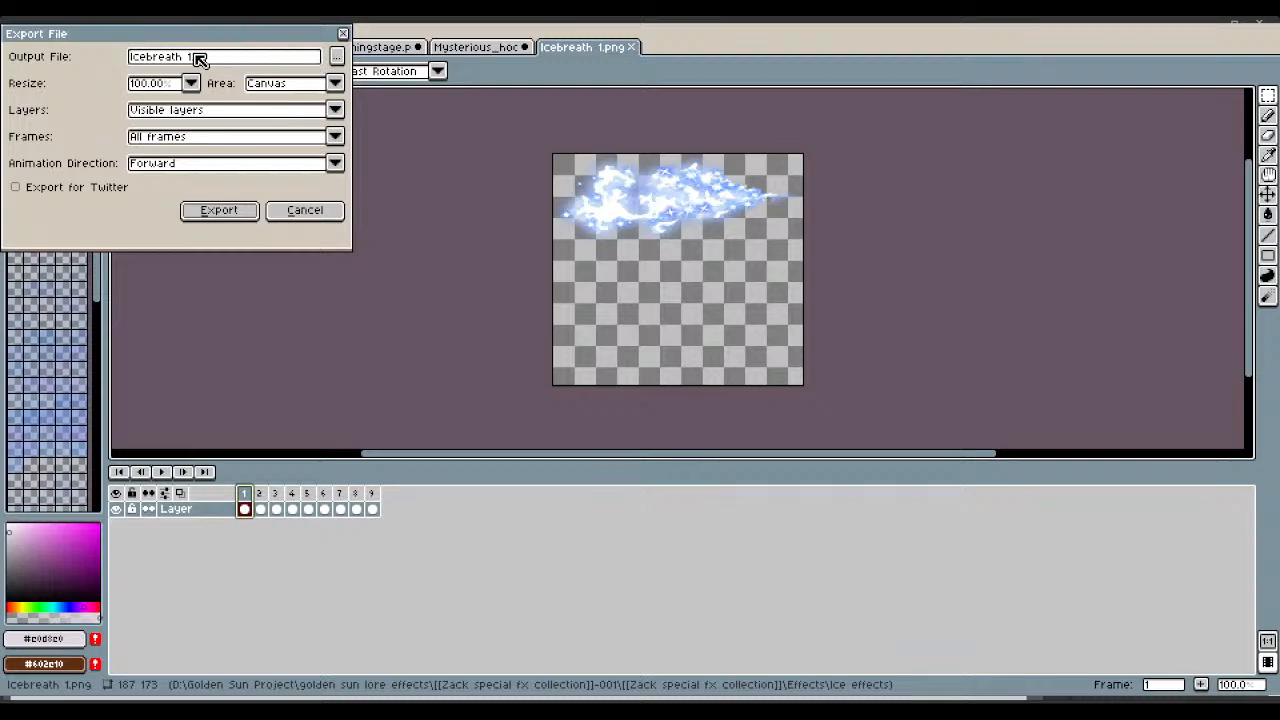
click(199, 62)
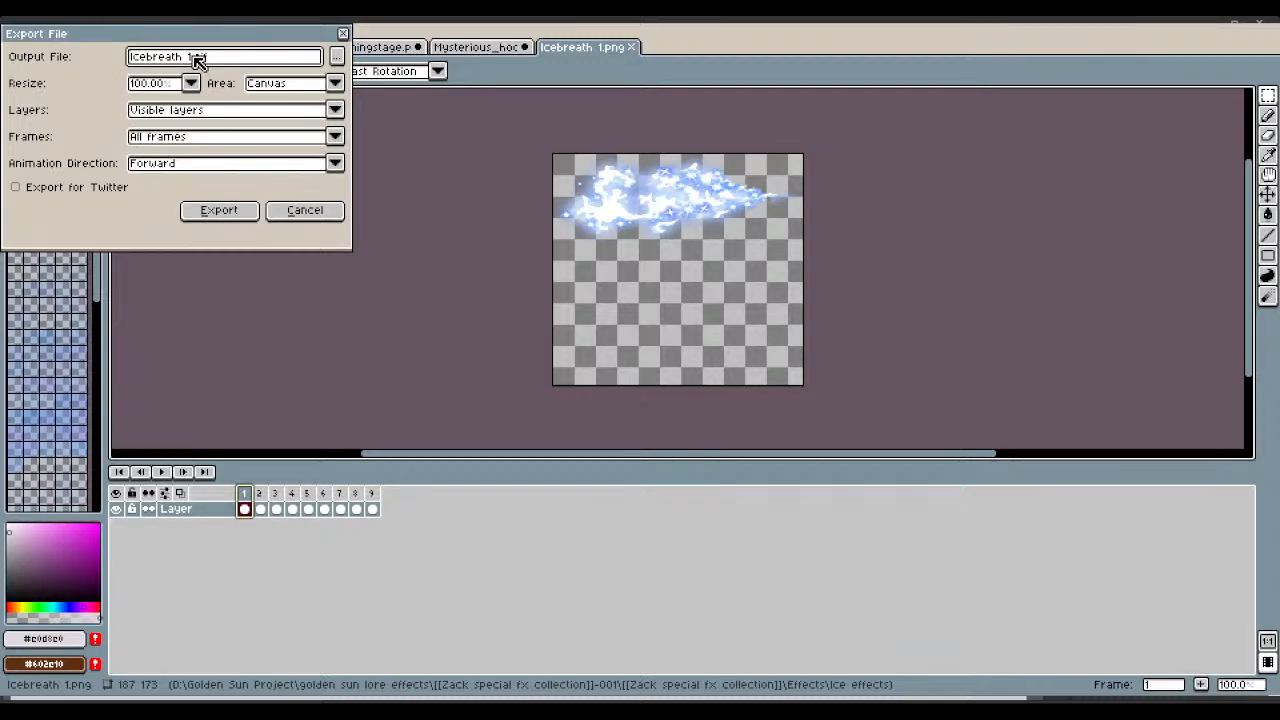
key(BackSpace)
key(BackSpace)
key(BackSpace)
text(.)
click(337, 56)
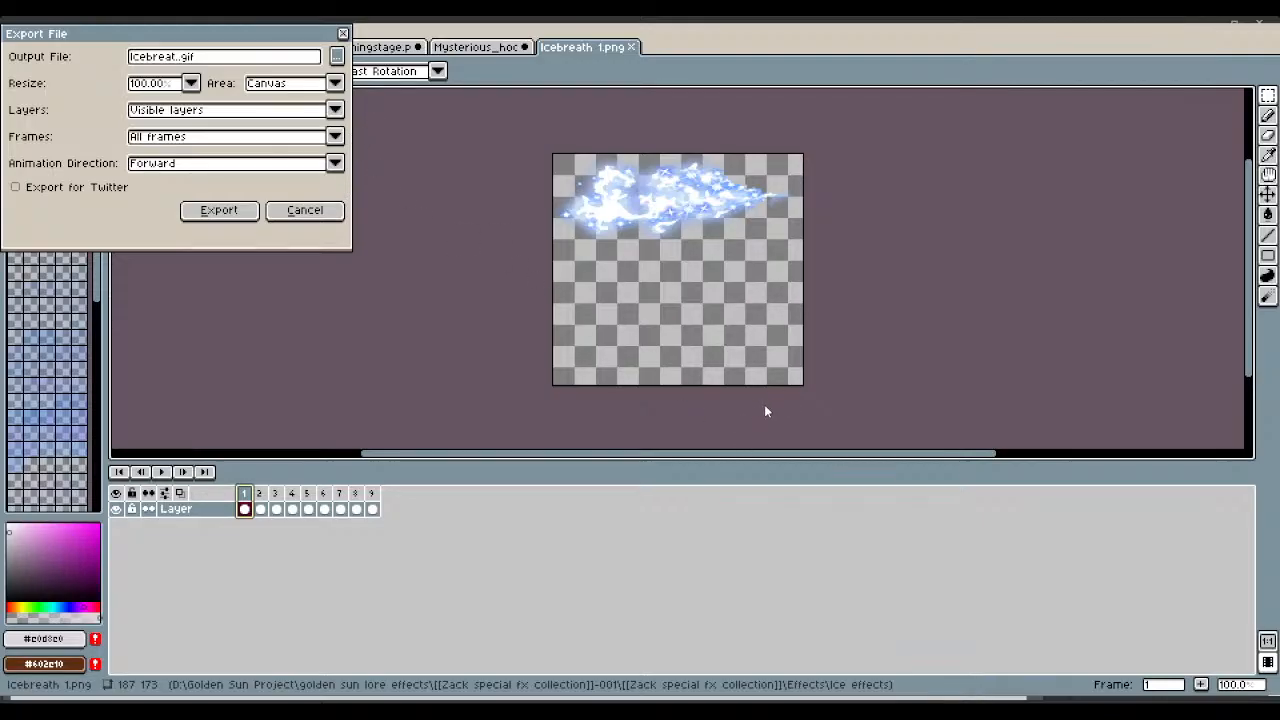
click(228, 209)
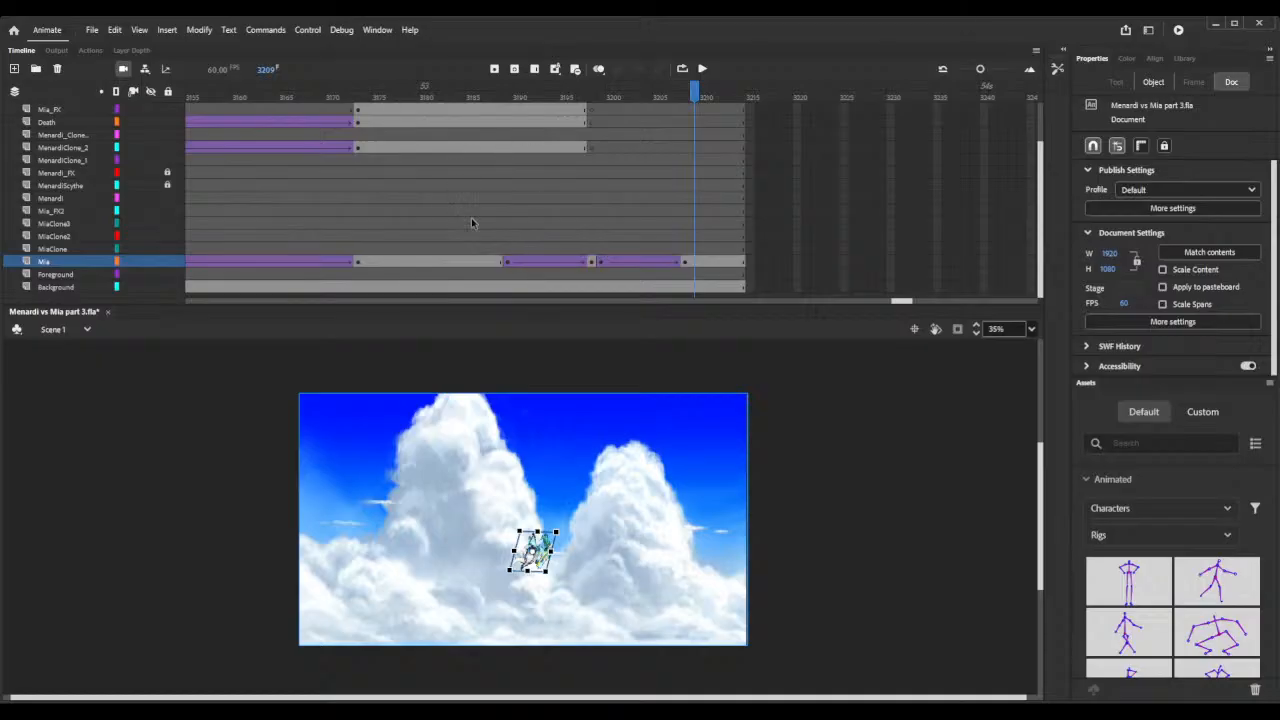
Switch back to Adobe Animate and insert a blank keyframe at frame 3201 on the Menardi layer.
drag(303, 96, 622, 127)
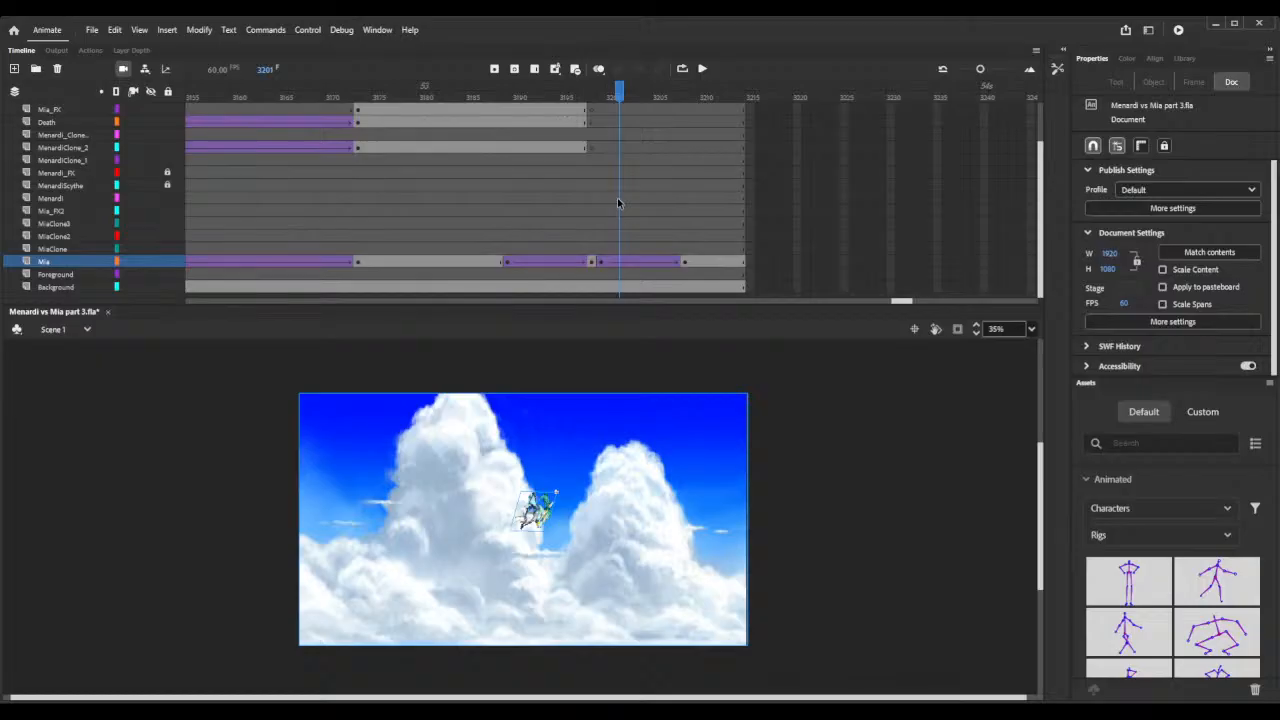
click(617, 198)
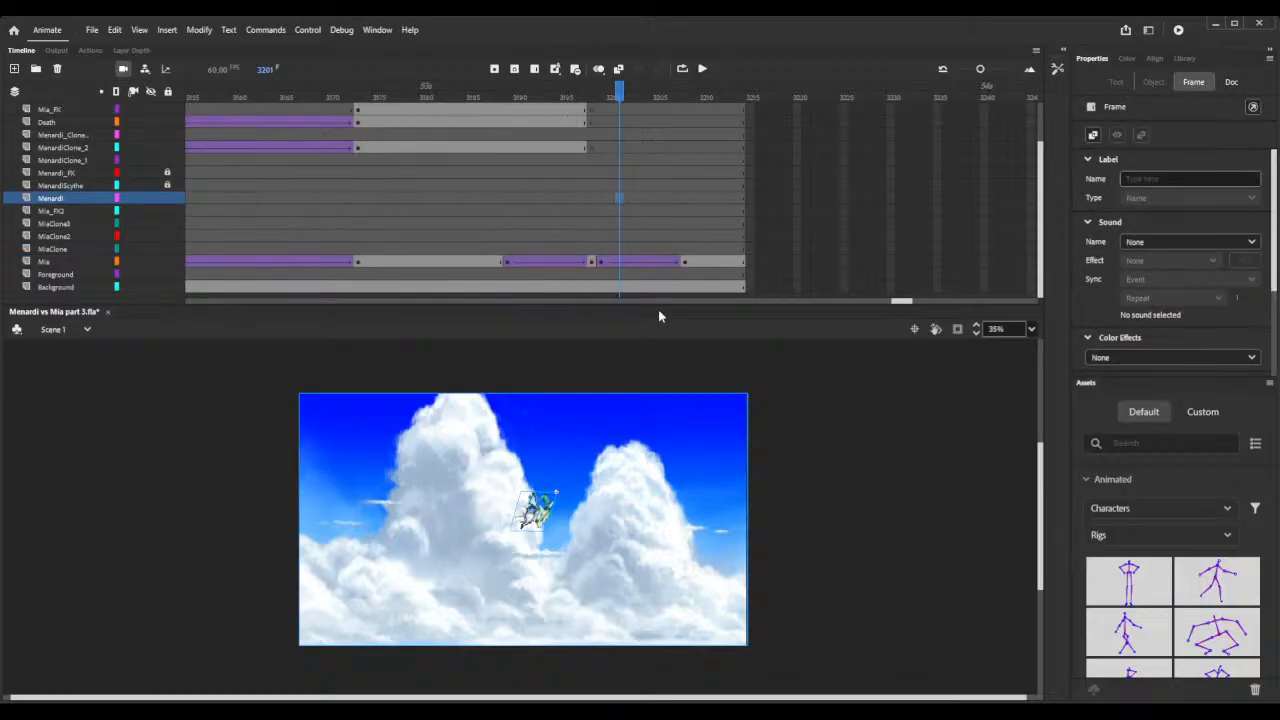
Replace the library search with "icebre" to look for the ice breath effect.
click(1196, 58)
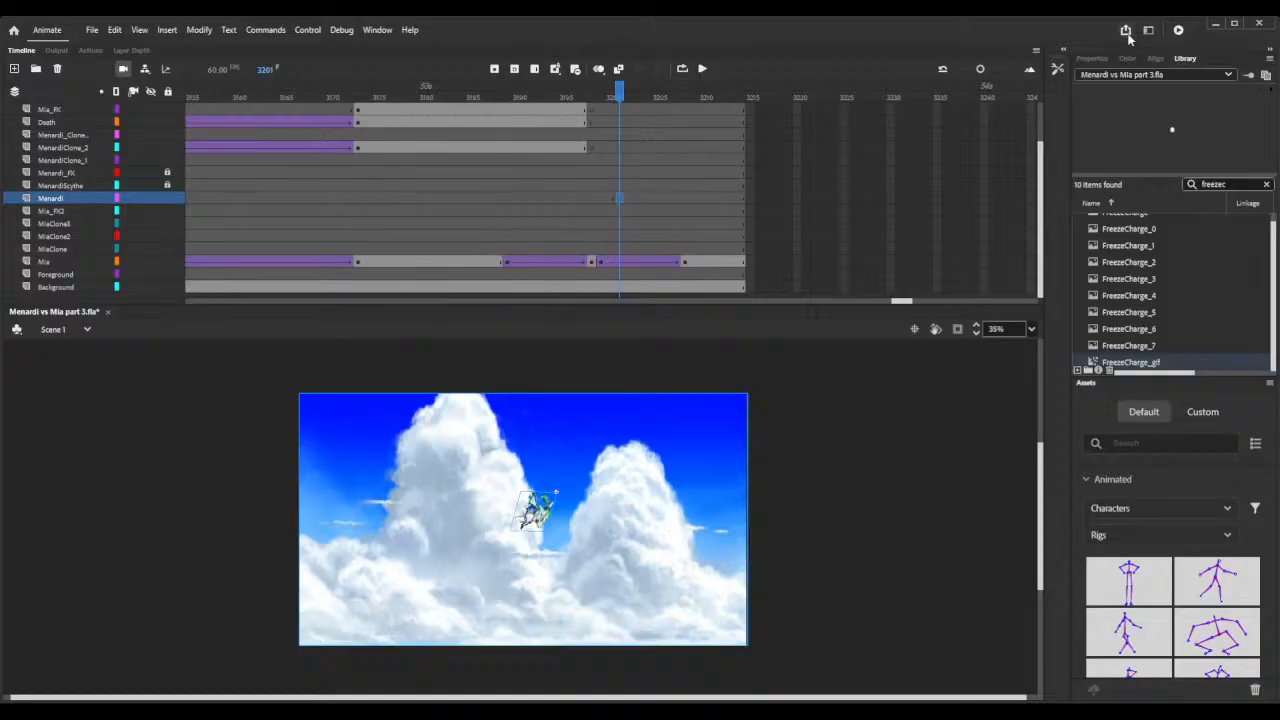
click(1266, 184)
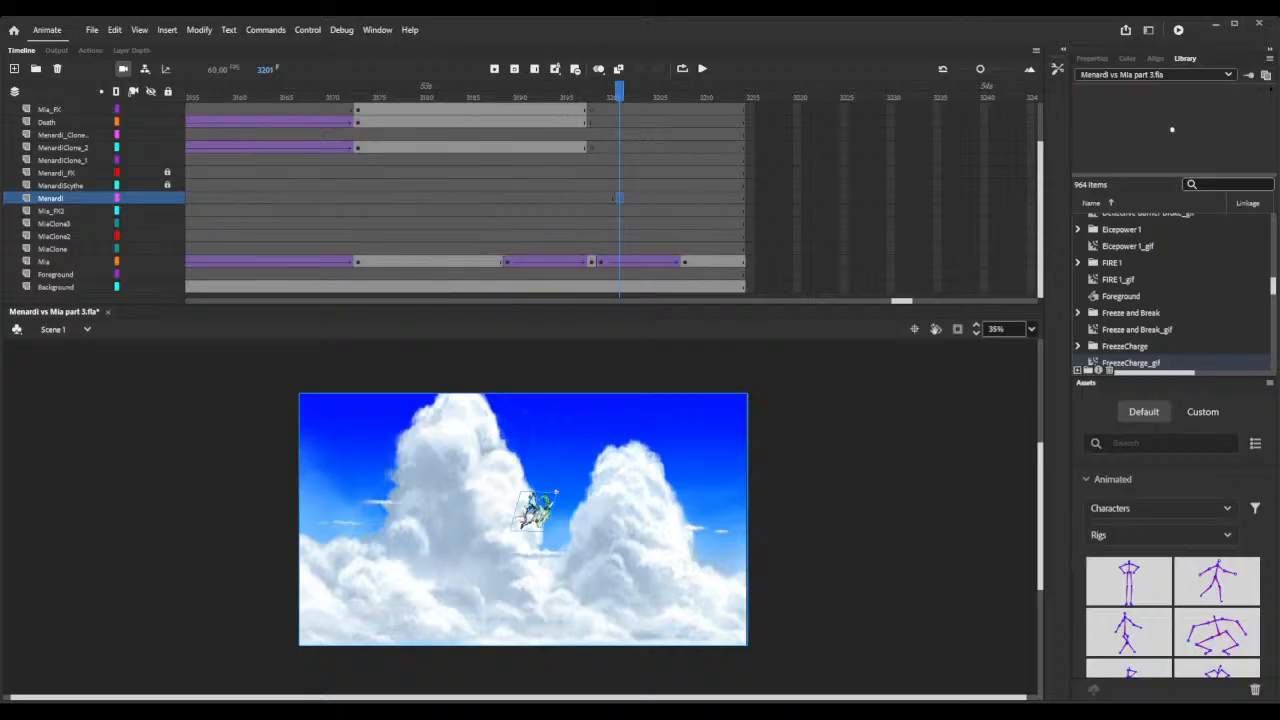
click(1222, 183)
text(ice)
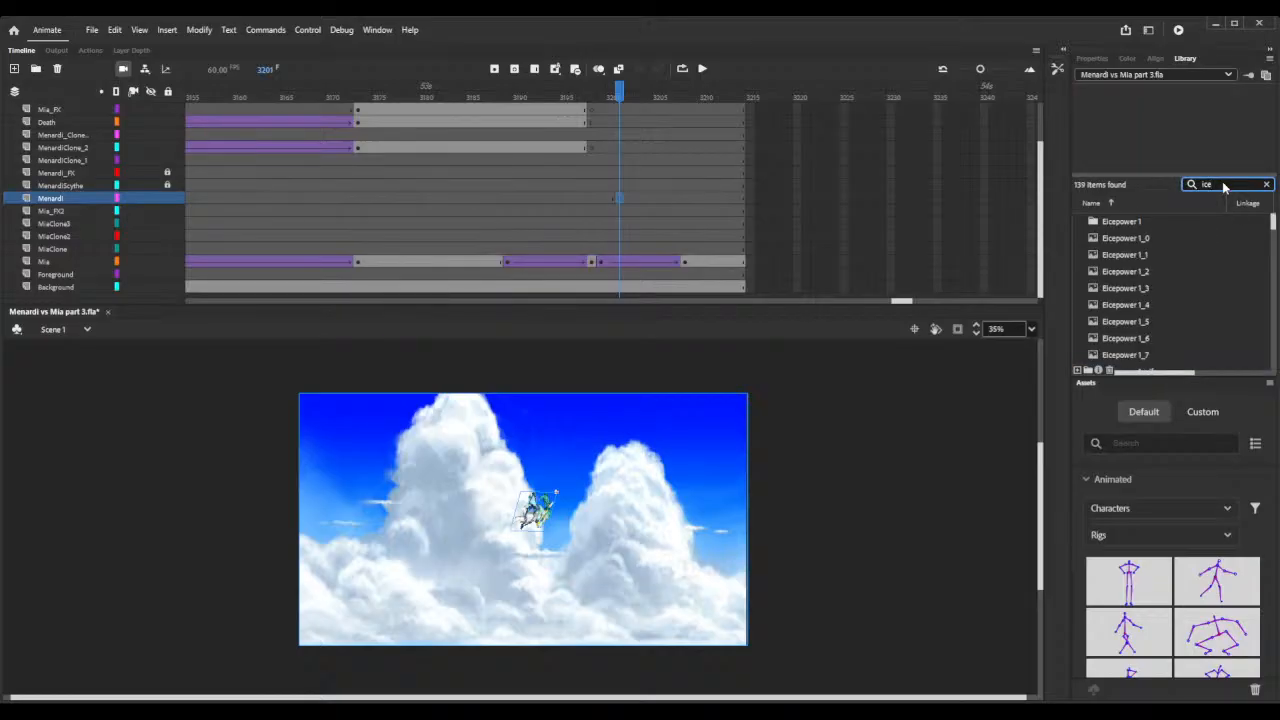
text(bre)
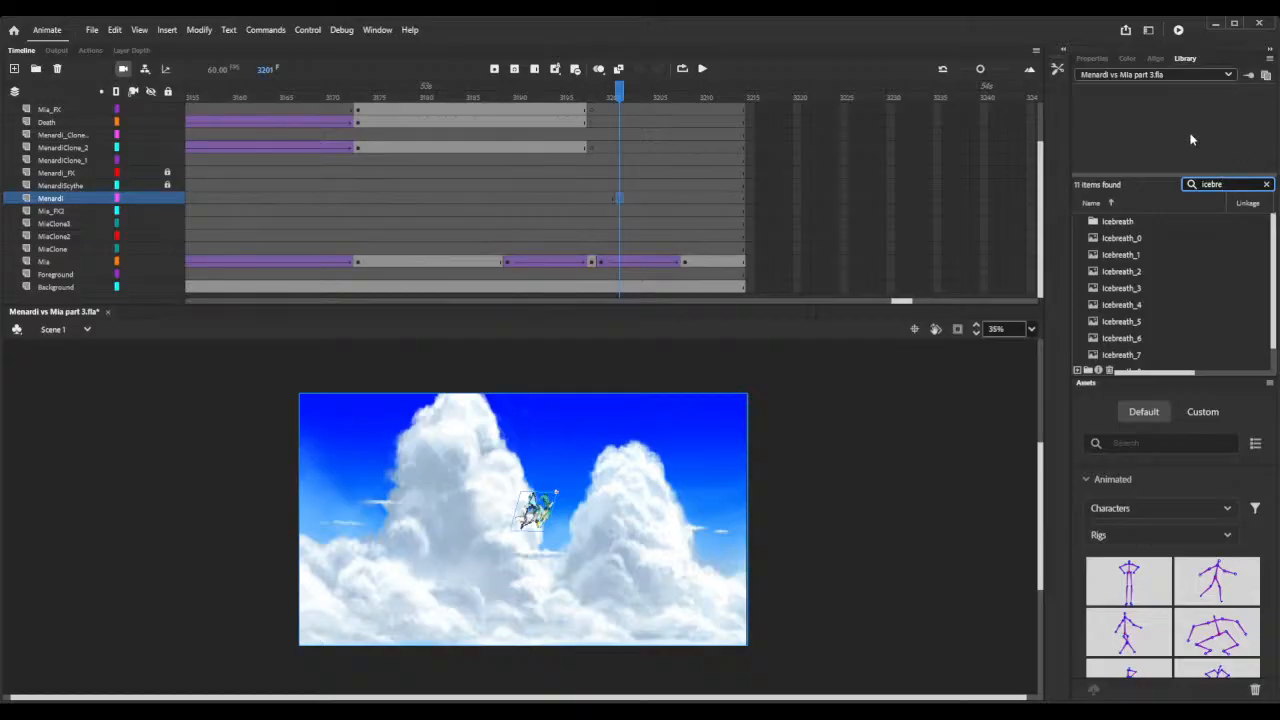
Place Icebreath_gif from the library on the stage below Mia at frame 3201 and change the instance type to Graphic.
scroll(1146, 290, down, 1)
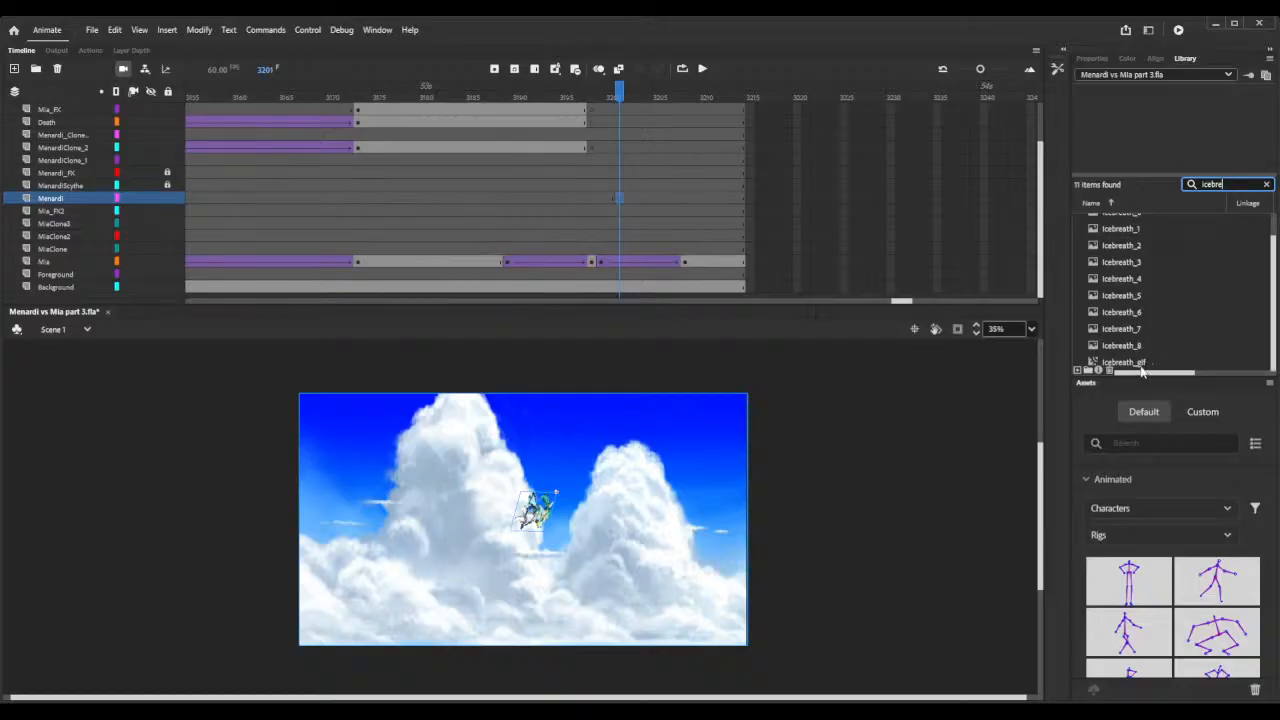
scroll(1141, 368, down, 1)
click(1141, 364)
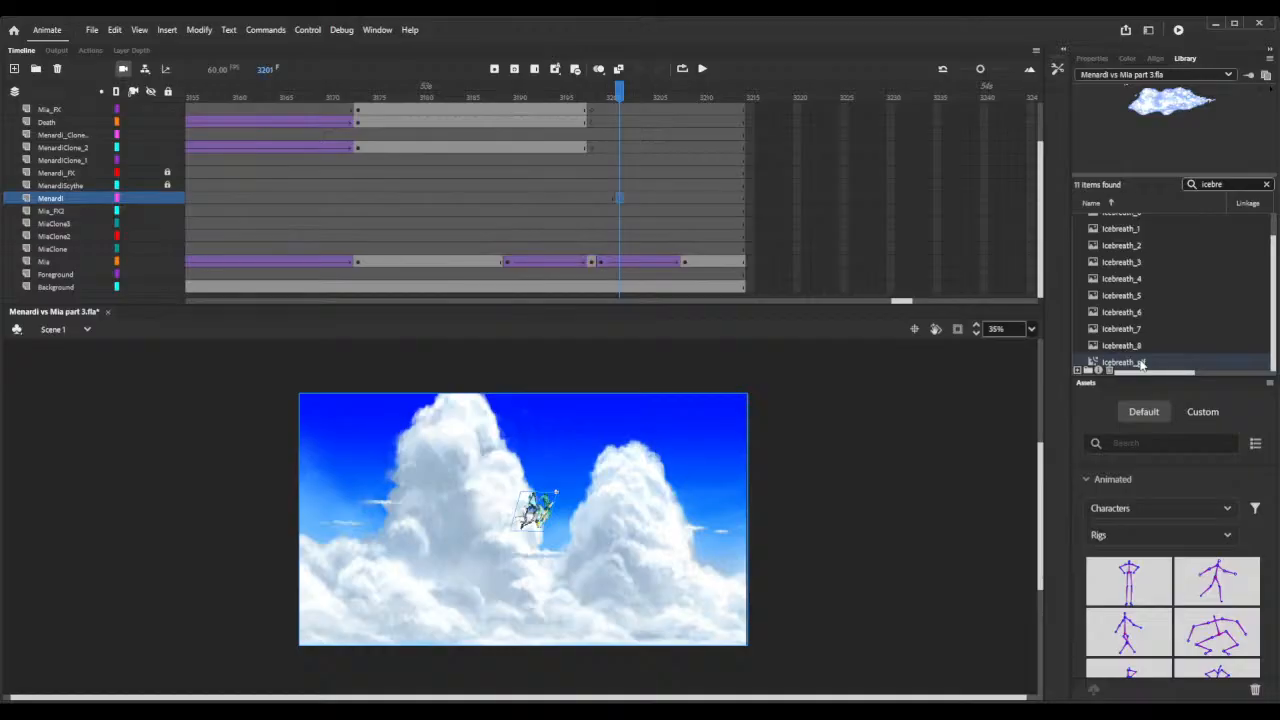
drag(1141, 364, 554, 572)
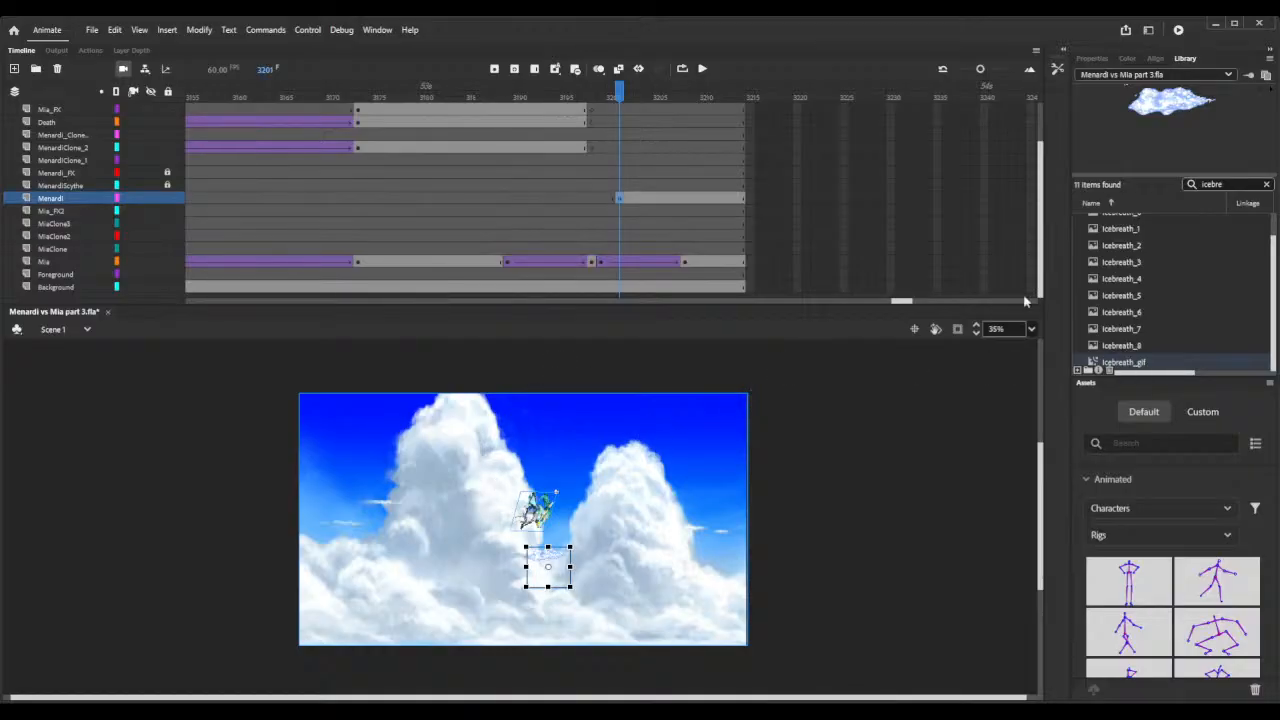
scroll(976, 330, up, 5)
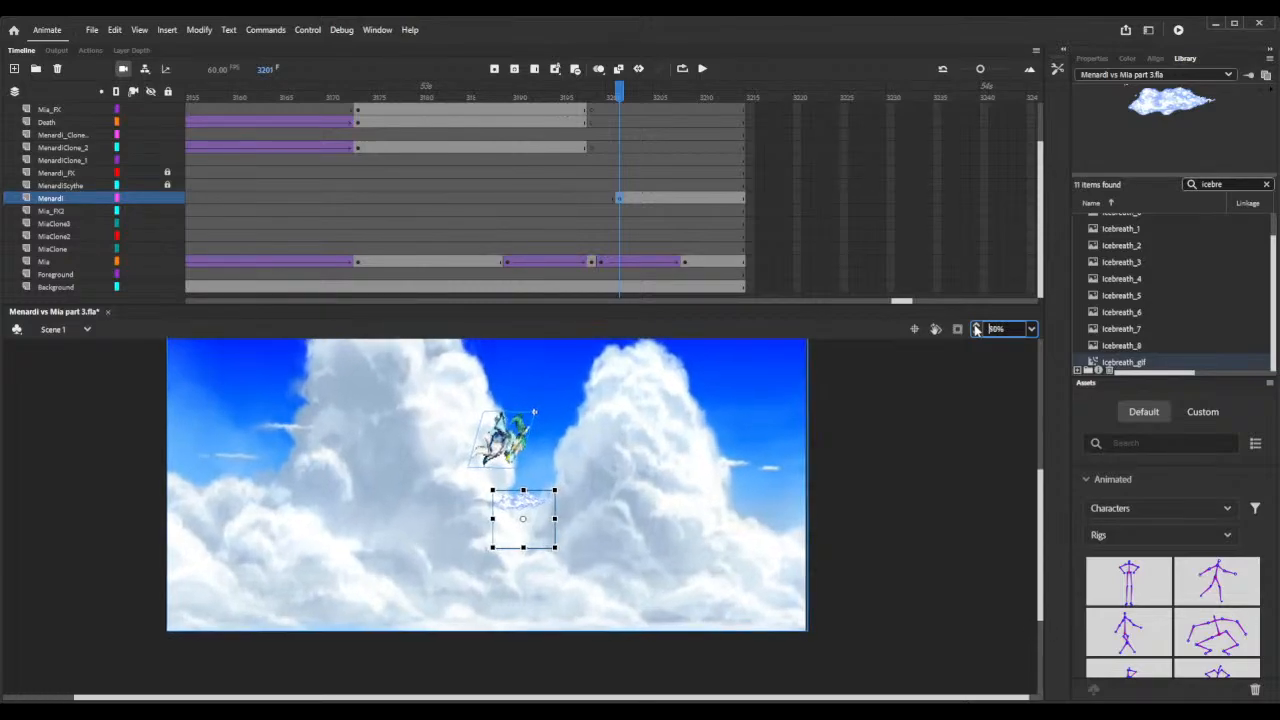
click(1095, 60)
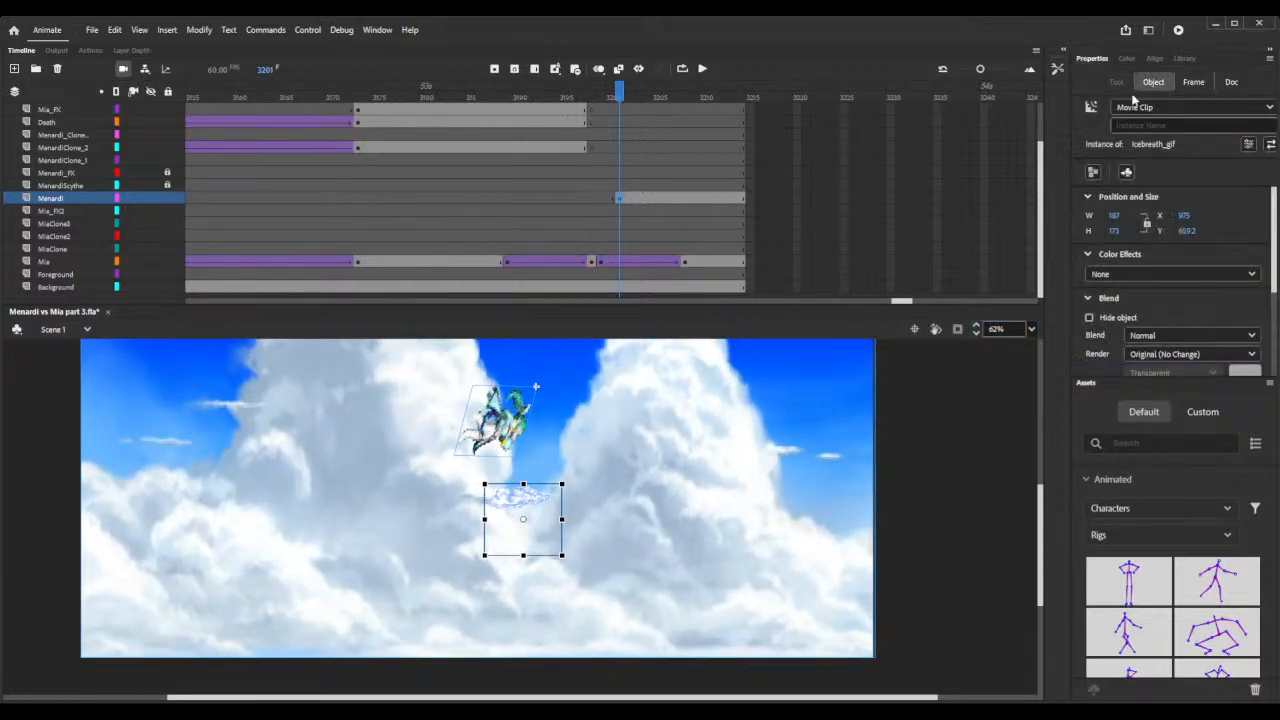
click(1143, 165)
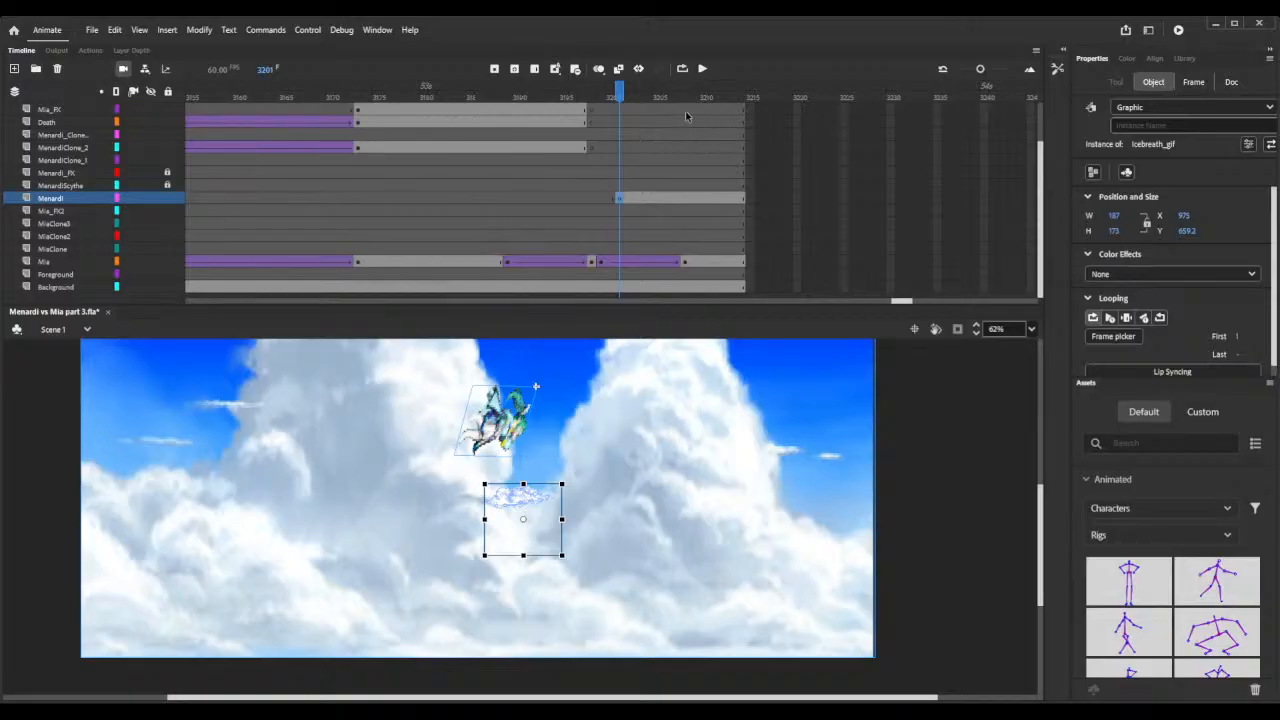
Move the ice breath keyframe at frame 3201 from the Menardi layer to the Mia_FX2 layer.
drag(620, 95, 625, 95)
click(620, 210)
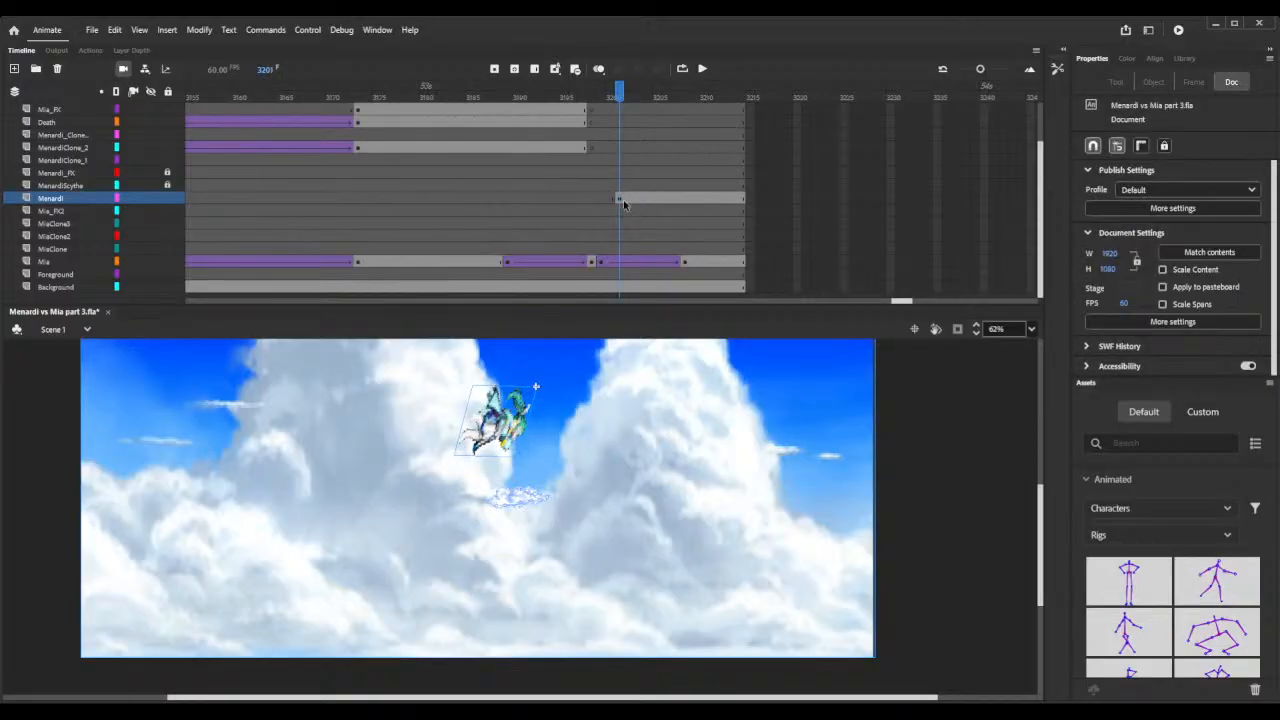
click(619, 199)
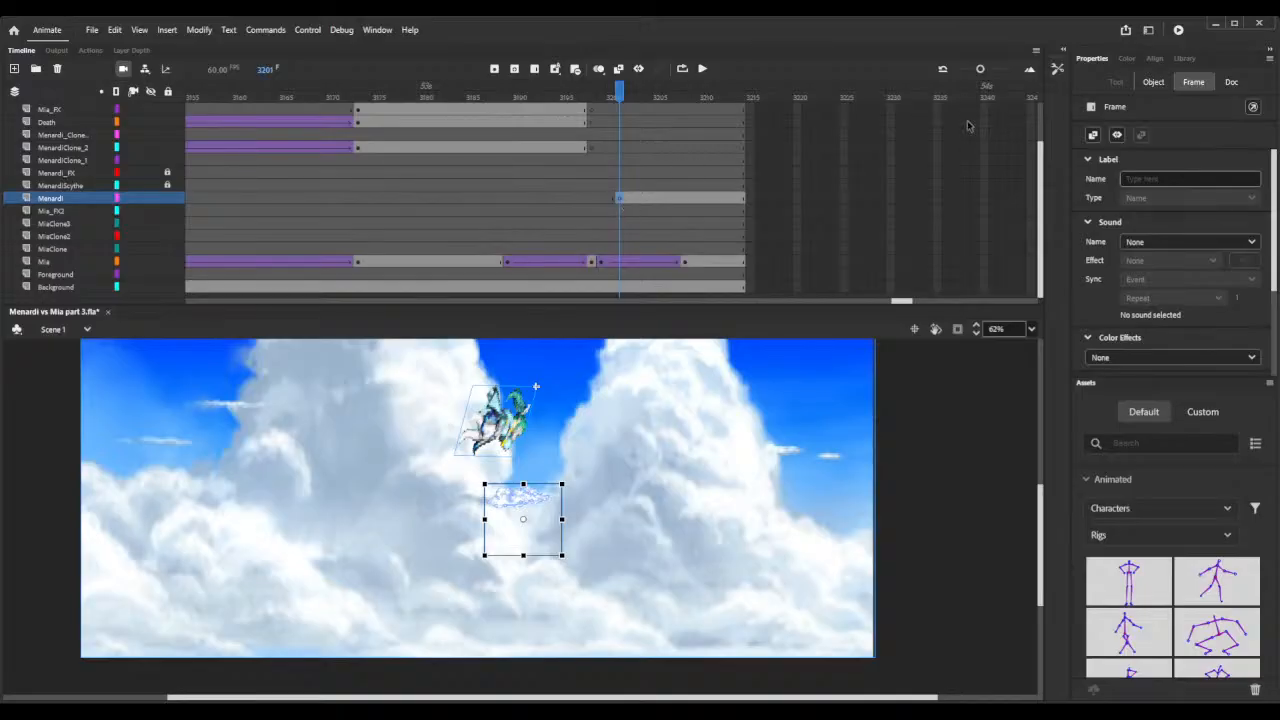
click(1153, 82)
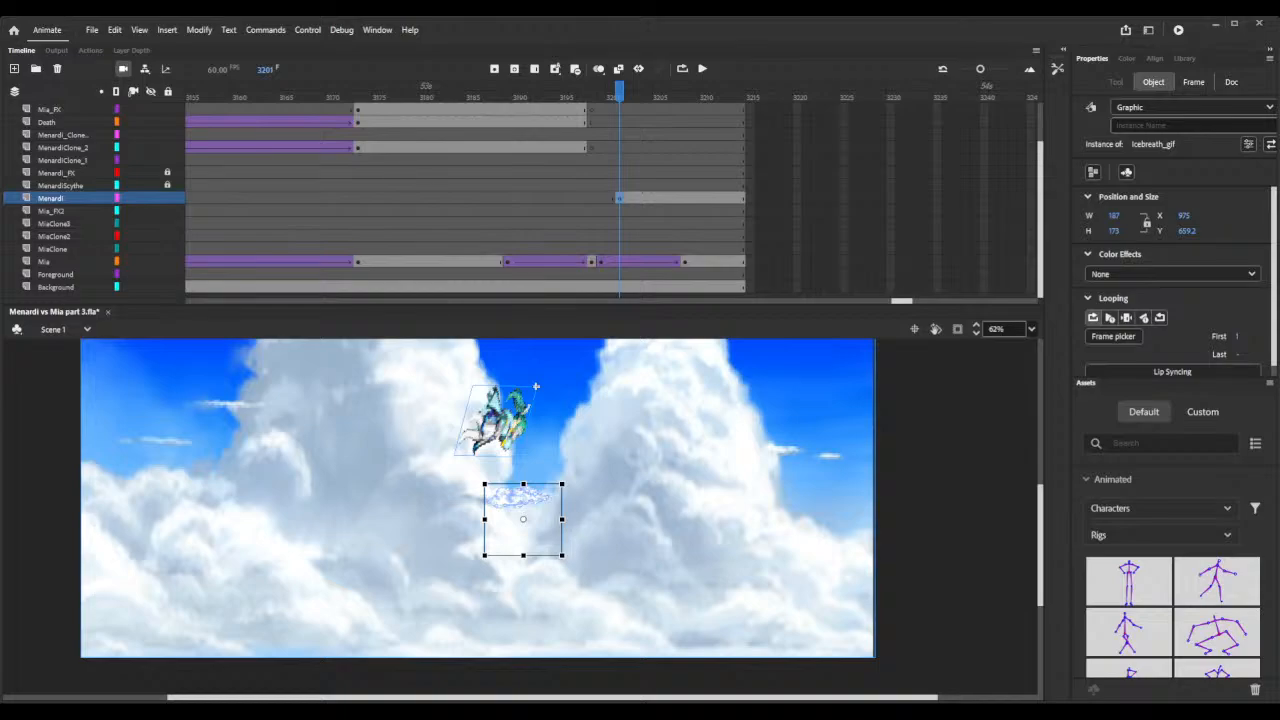
drag(622, 204, 625, 211)
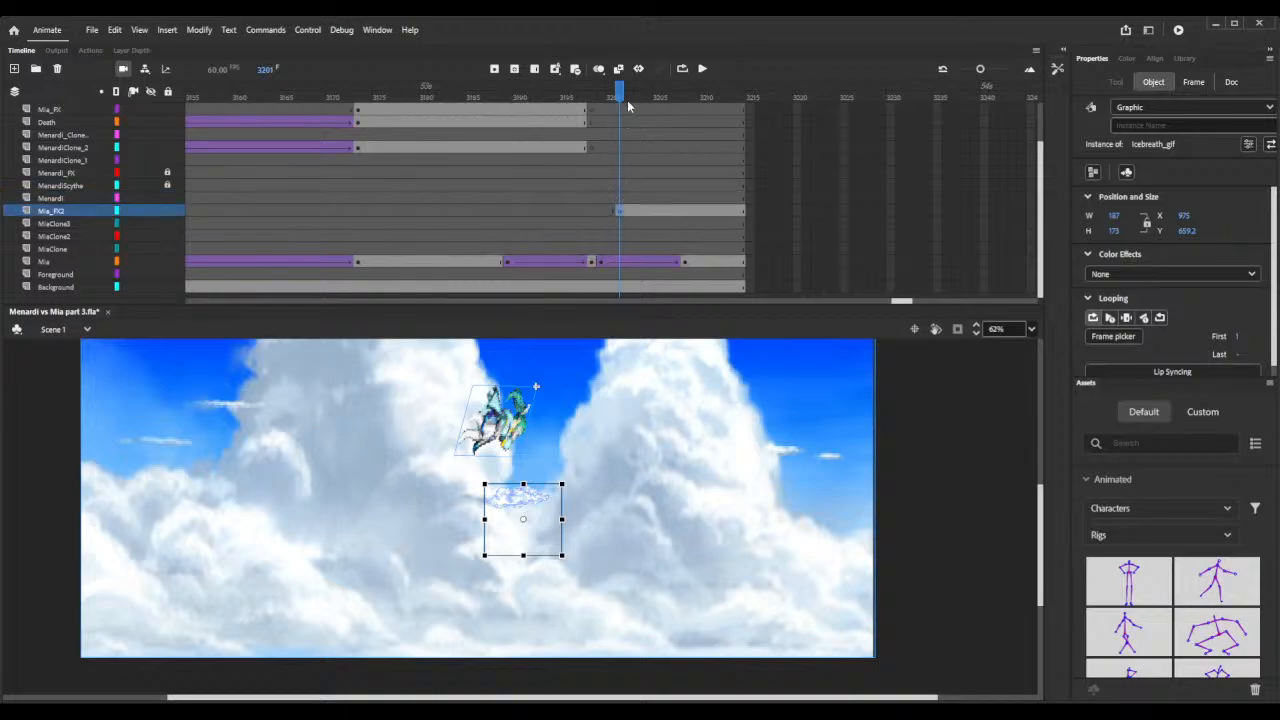
Preview the ice breath against Mia's fall and extend all layers to frame 3236.
key(Return)
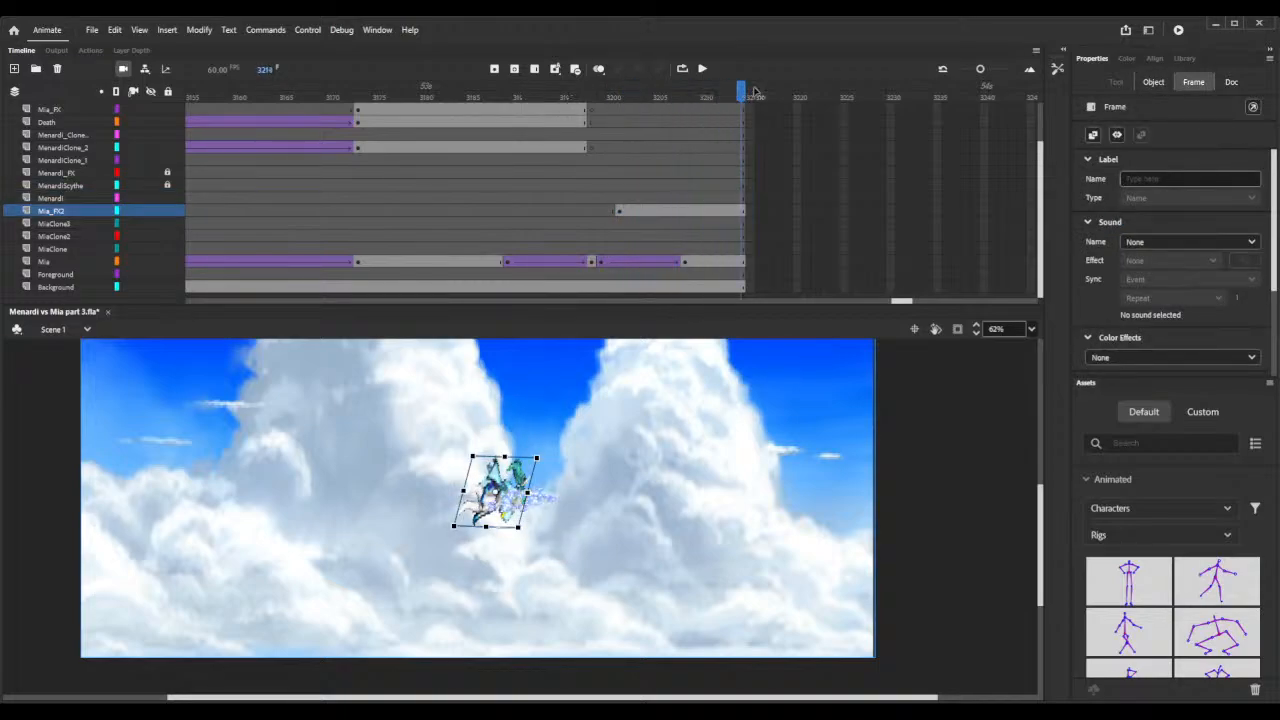
click(622, 92)
drag(622, 92, 749, 84)
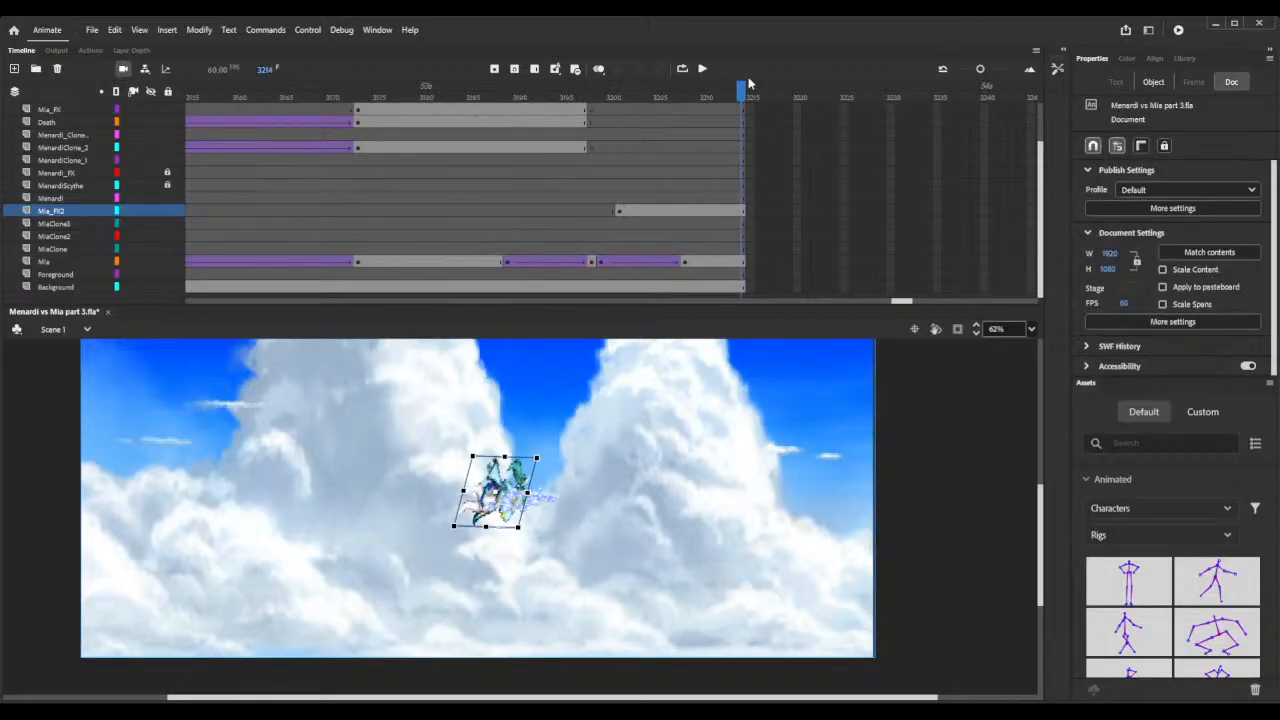
key(F5)
key(F5)
key(F5)
key(F5)
key(F5)
key(F5)
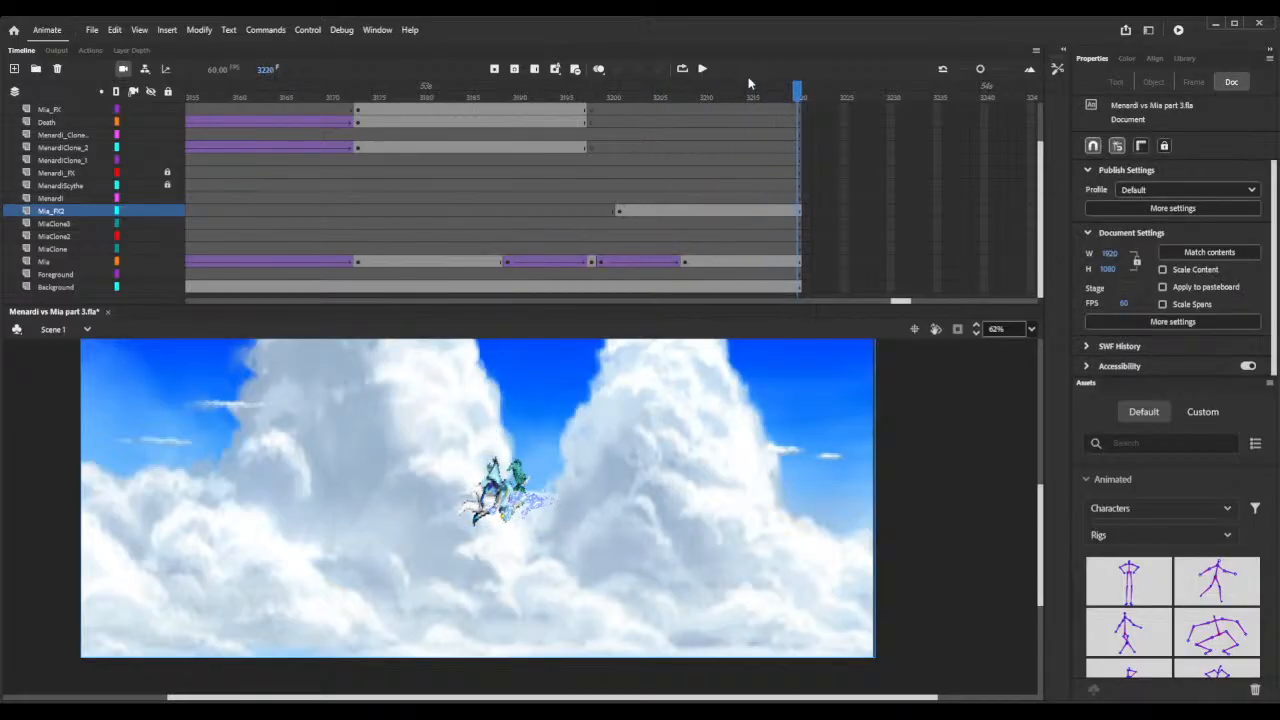
key(F5)
key(F5)
key(F5)
key(F5)
key(F5)
key(F5)
key(F5)
key(F5)
key(F5)
key(F5)
key(F5)
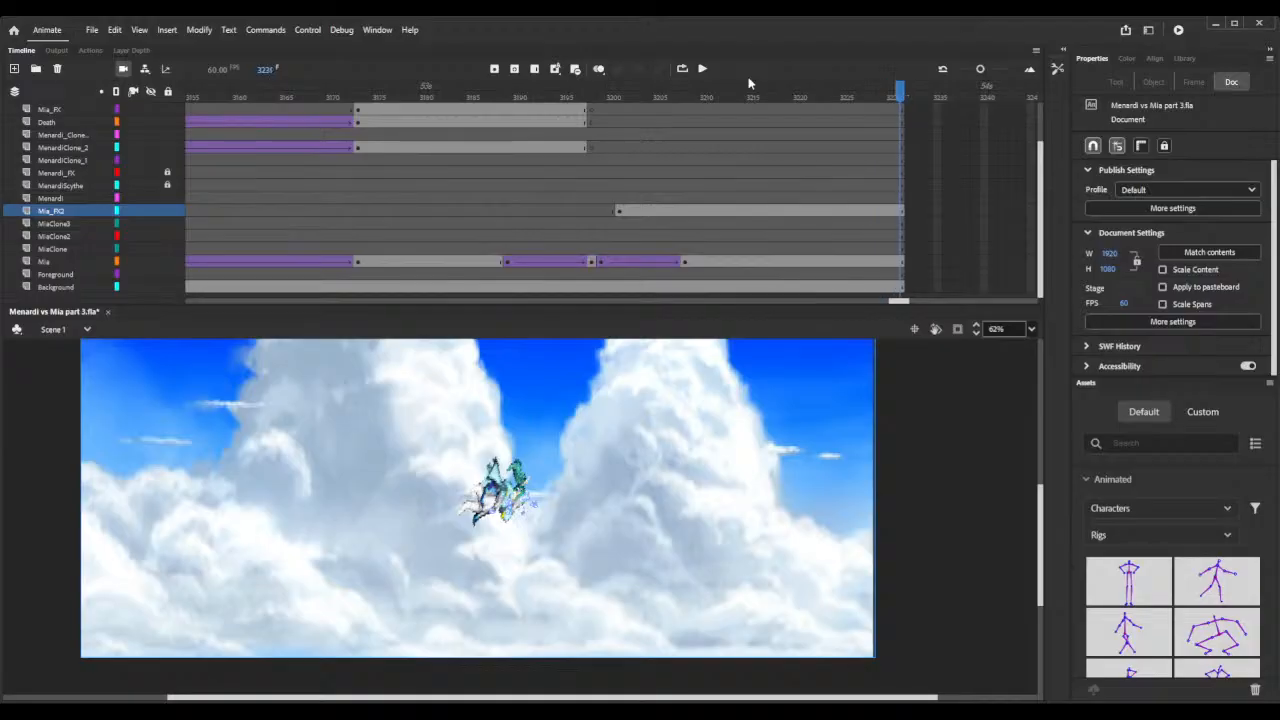
key(F5)
key(F5)
key(F5)
key(F5)
key(F5)
key(F5)
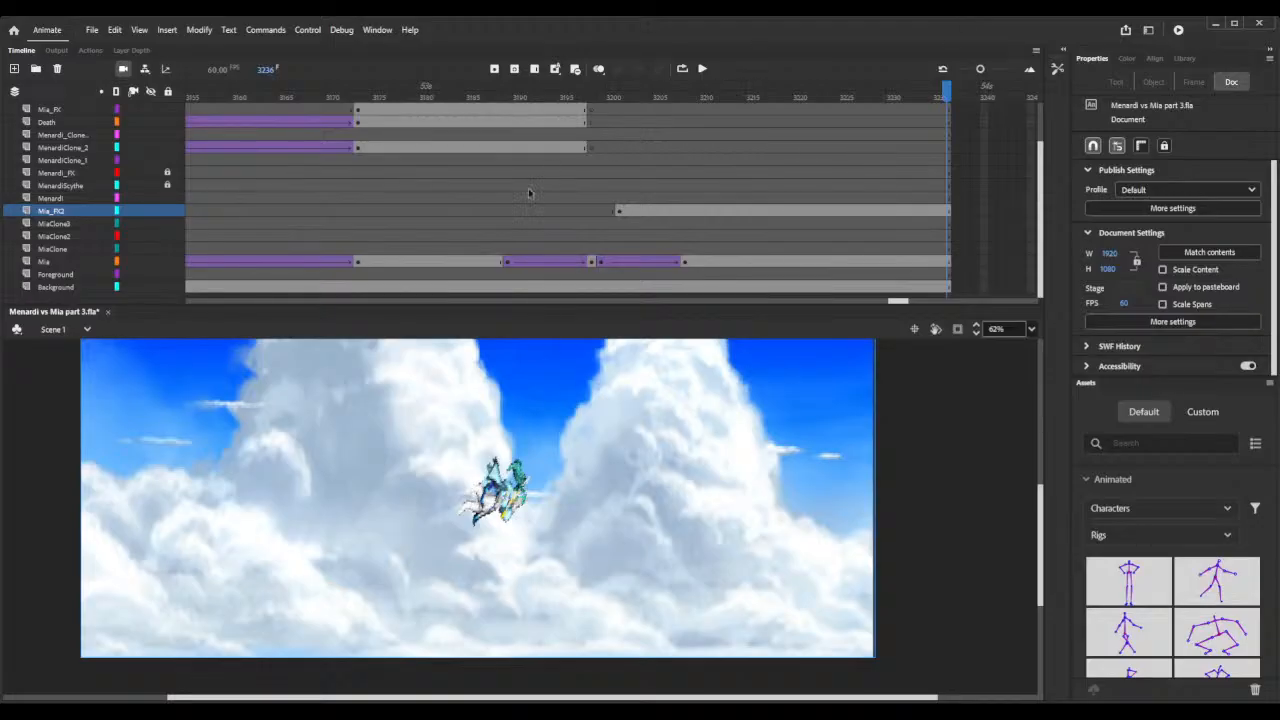
Rotate the ice breath at frame 3201 a quarter turn counterclockwise and stretch it to about 892 by 429 px.
click(621, 211)
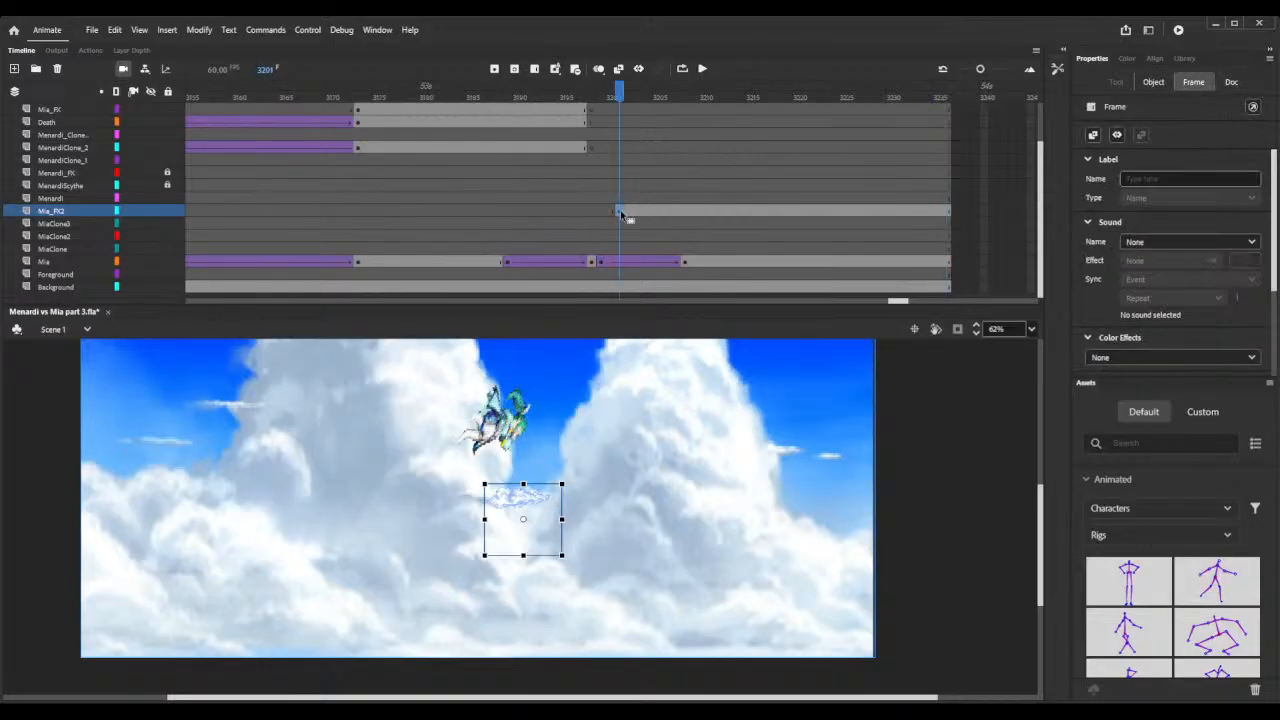
drag(568, 566, 634, 408)
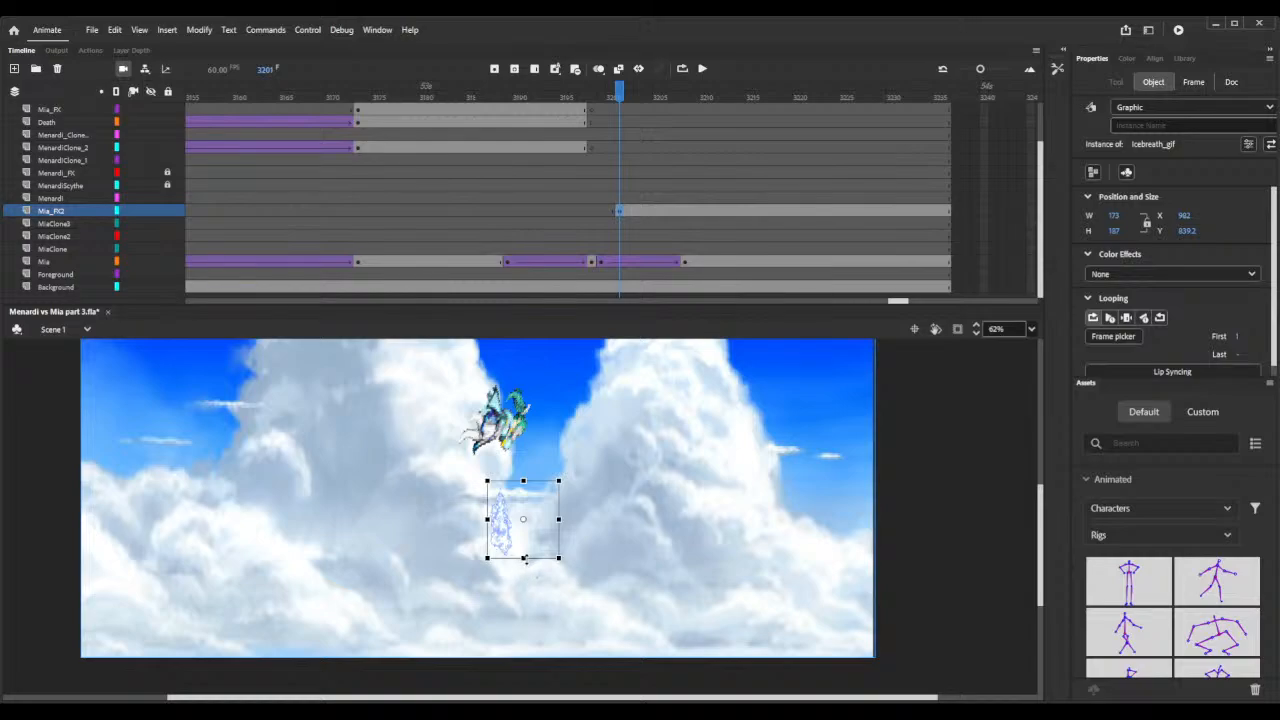
drag(522, 557, 522, 607)
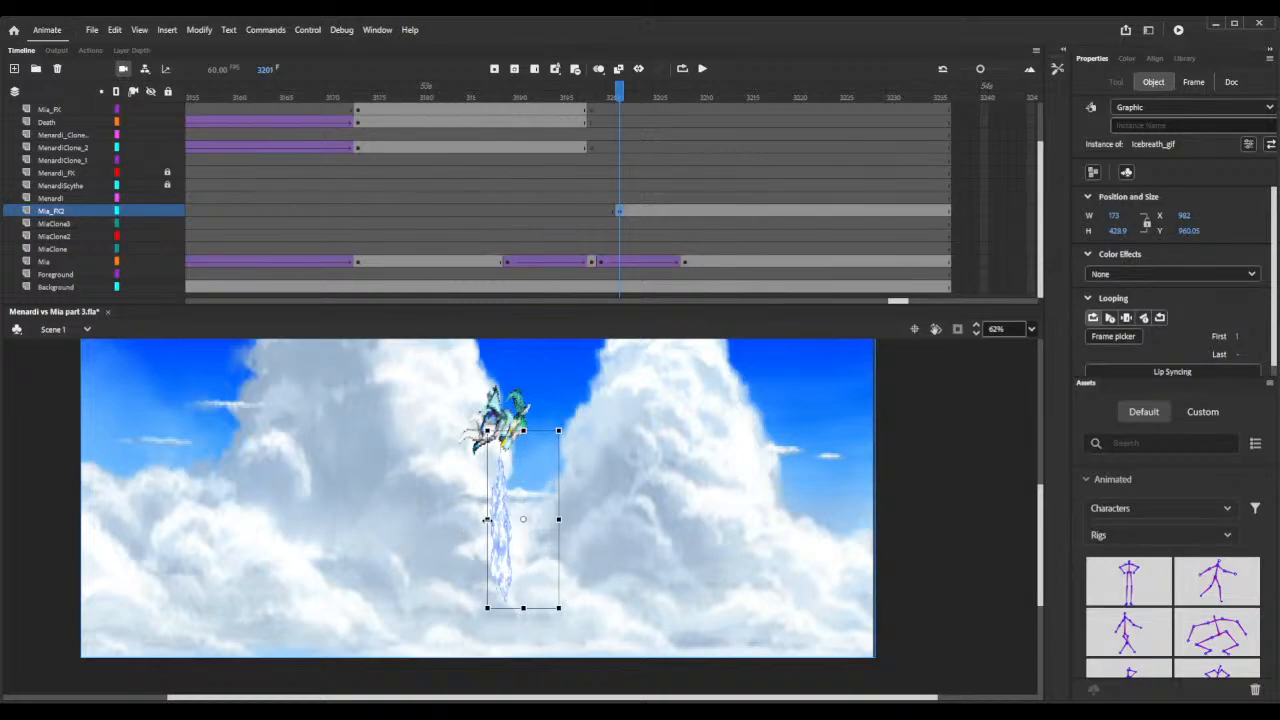
drag(487, 519, 546, 522)
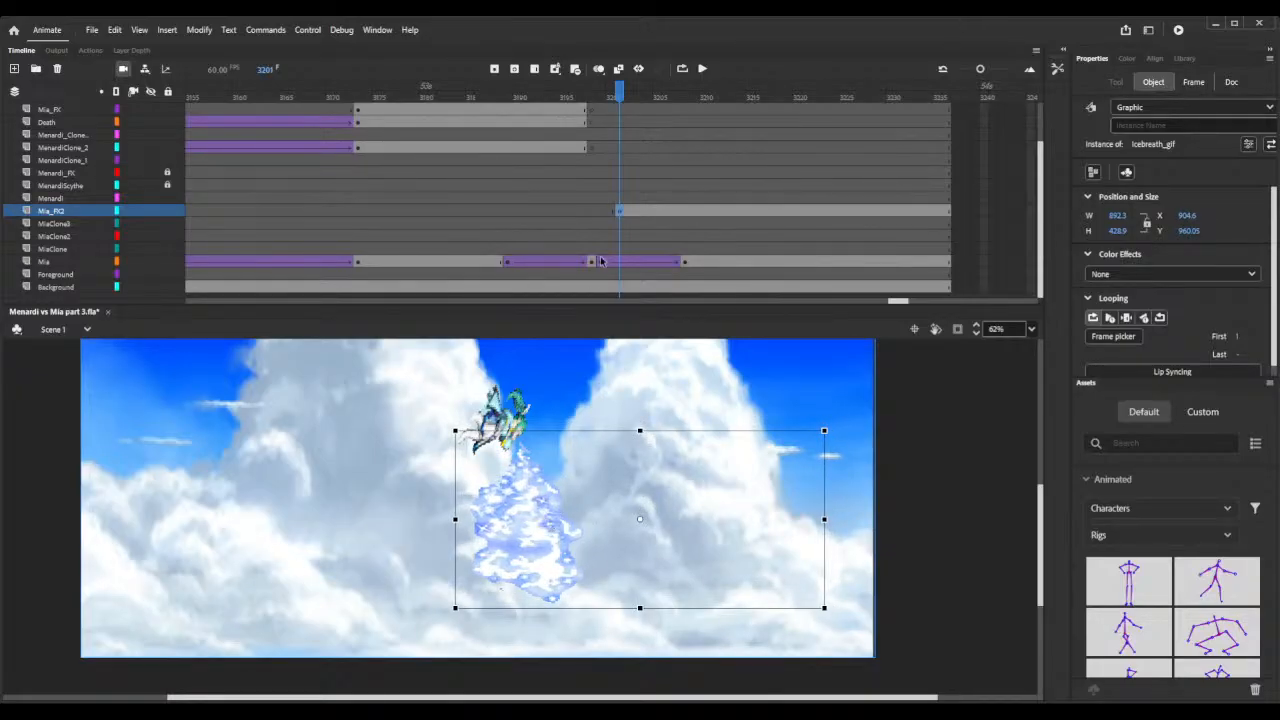
drag(621, 92, 619, 118)
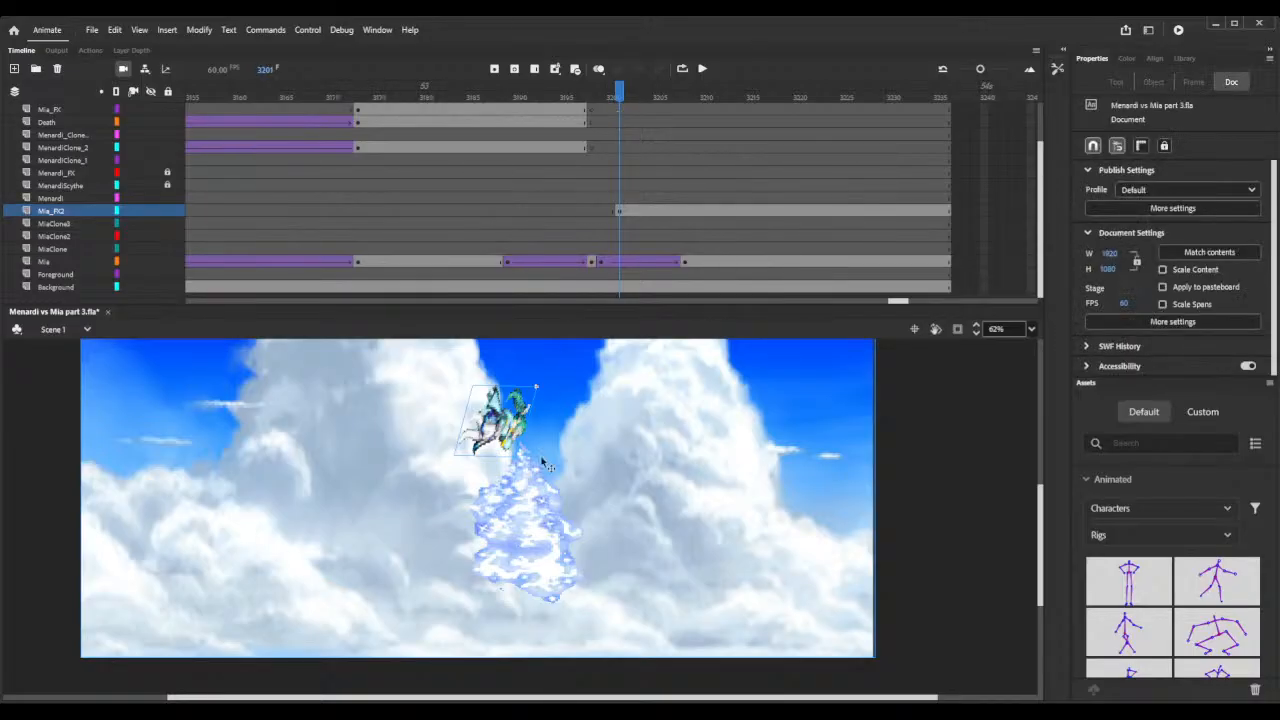
Move the ice breath lower beneath Mia, stretch it to about 539 px high, and check the following frames.
drag(542, 512, 516, 556)
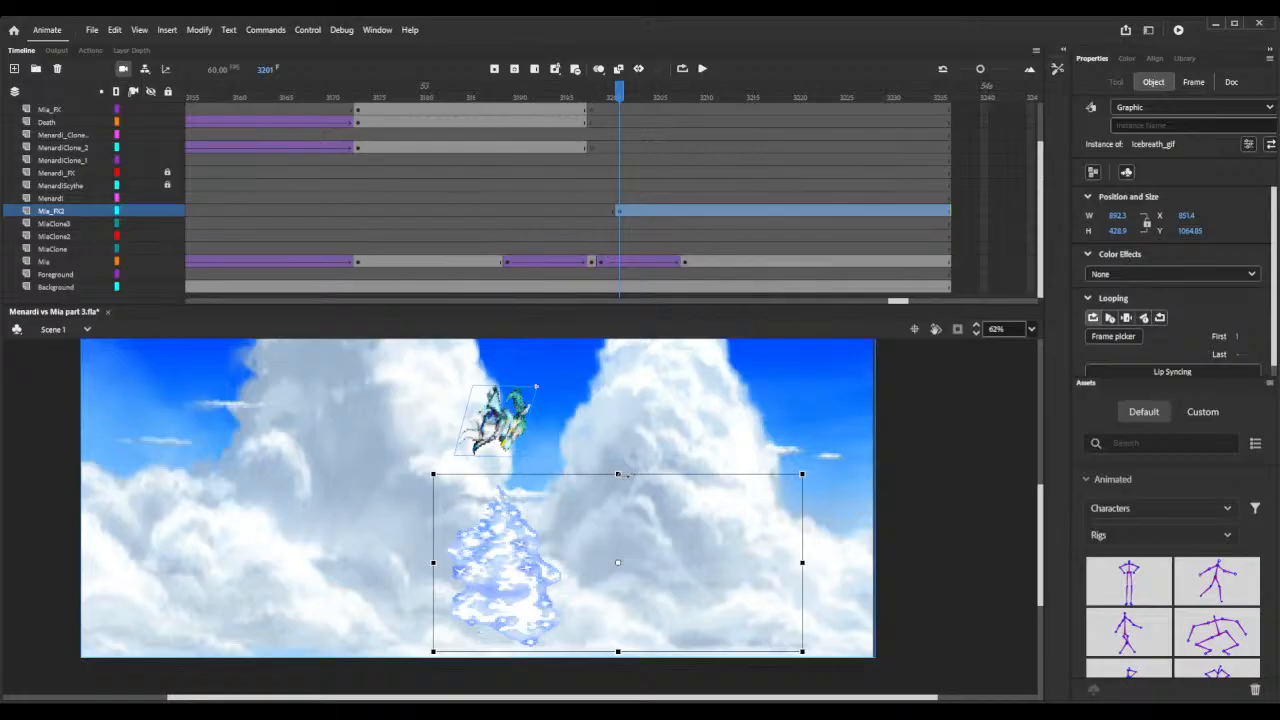
drag(618, 474, 615, 438)
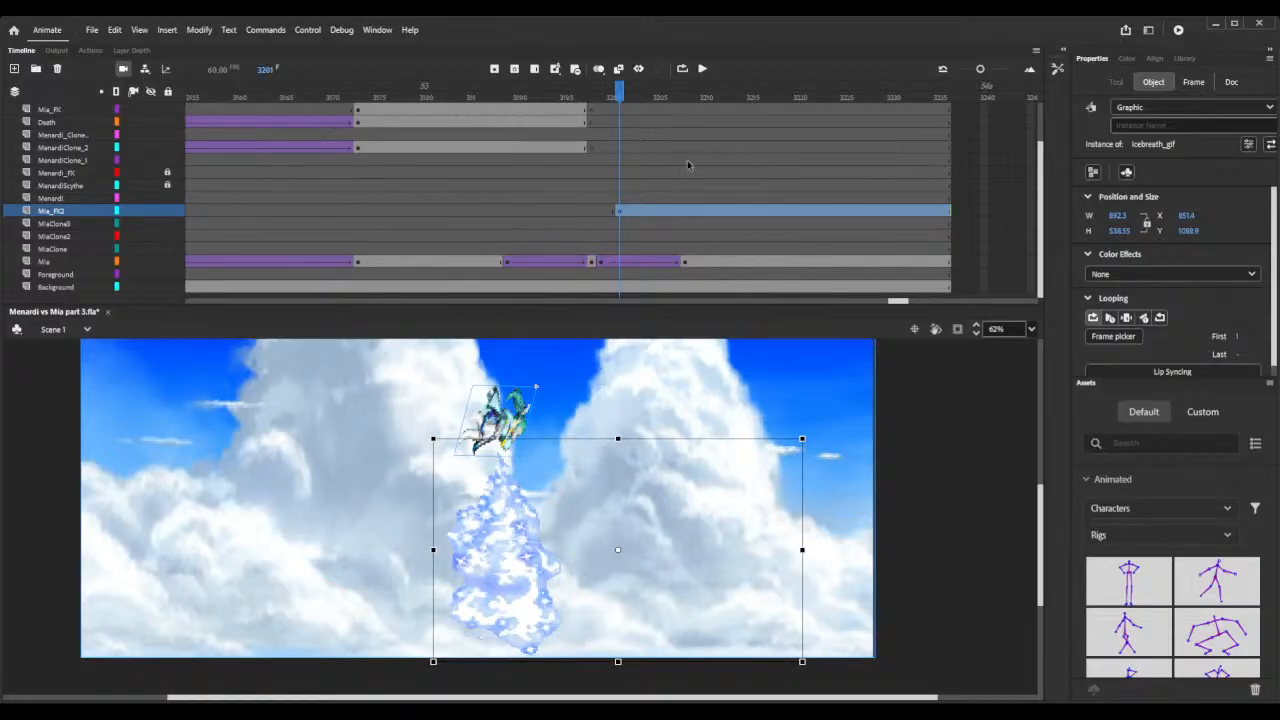
drag(632, 95, 657, 95)
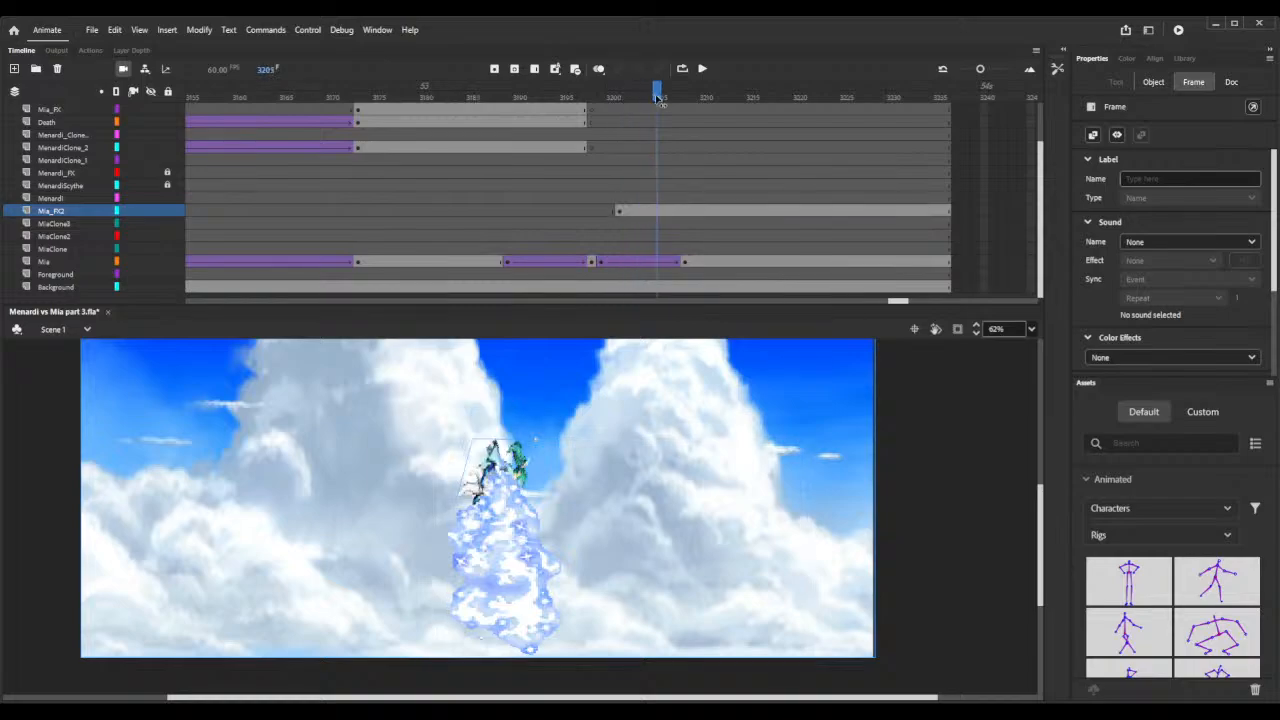
Raise Mia in her keyframe at frame 3208 so her fall ends higher, and check the motion.
click(684, 262)
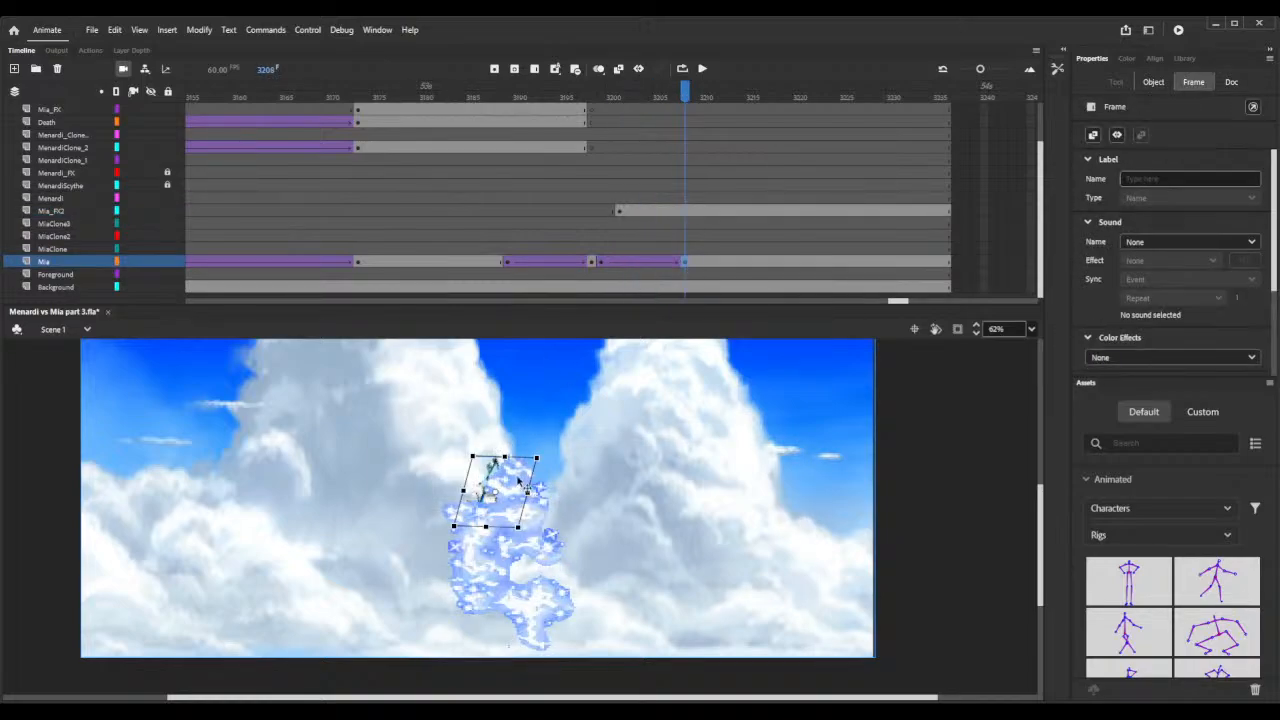
key(Up)
key(Up)
key(Up)
key(Up)
key(Up)
key(Up)
key(Up)
key(Up)
key(Up)
key(Up)
key(Up)
key(Up)
key(Up)
key(Up)
key(Up)
key(Up)
key(Up)
key(Up)
key(Up)
key(Up)
key(Up)
key(Up)
key(Up)
key(Up)
key(Up)
key(Up)
key(Up)
key(Up)
key(Up)
key(Up)
key(Up)
key(Up)
key(Up)
key(Up)
key(Up)
key(Up)
key(Up)
key(Up)
key(Up)
key(Up)
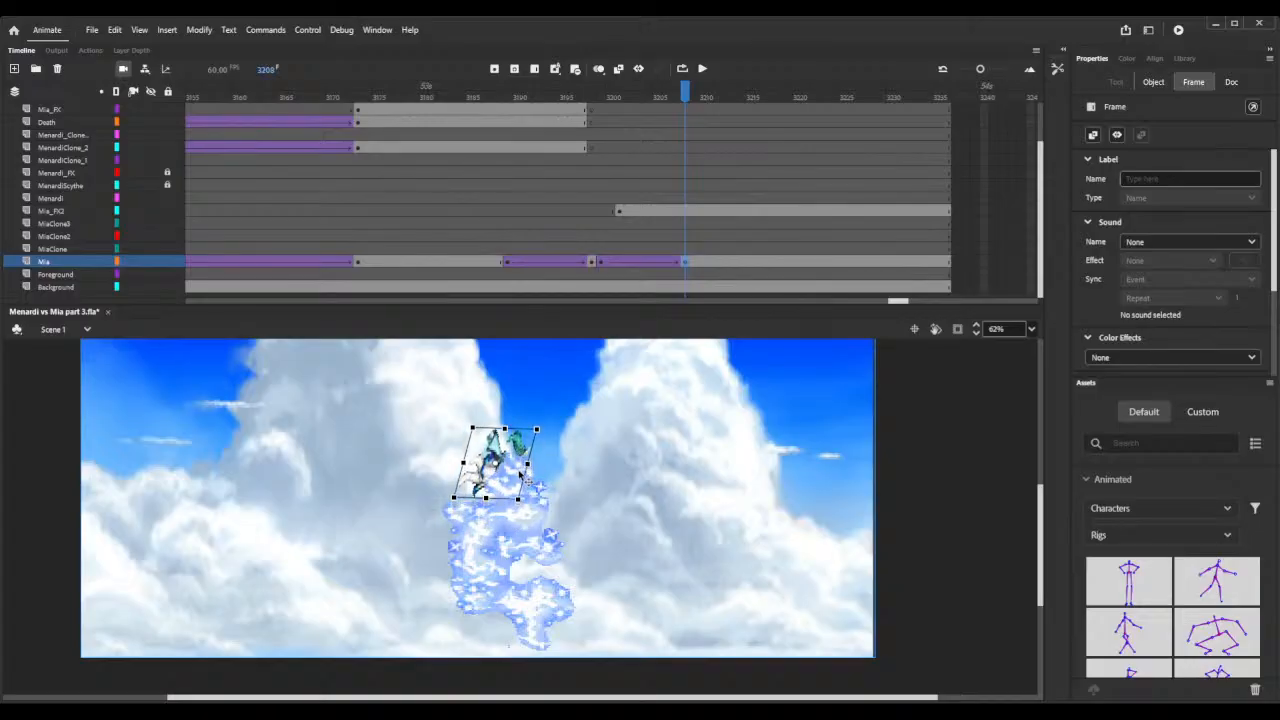
key(Up)
key(Up)
key(Up)
key(Up)
key(Up)
key(Up)
key(Up)
key(Up)
key(Up)
key(Up)
key(Up)
key(Up)
key(Up)
key(Up)
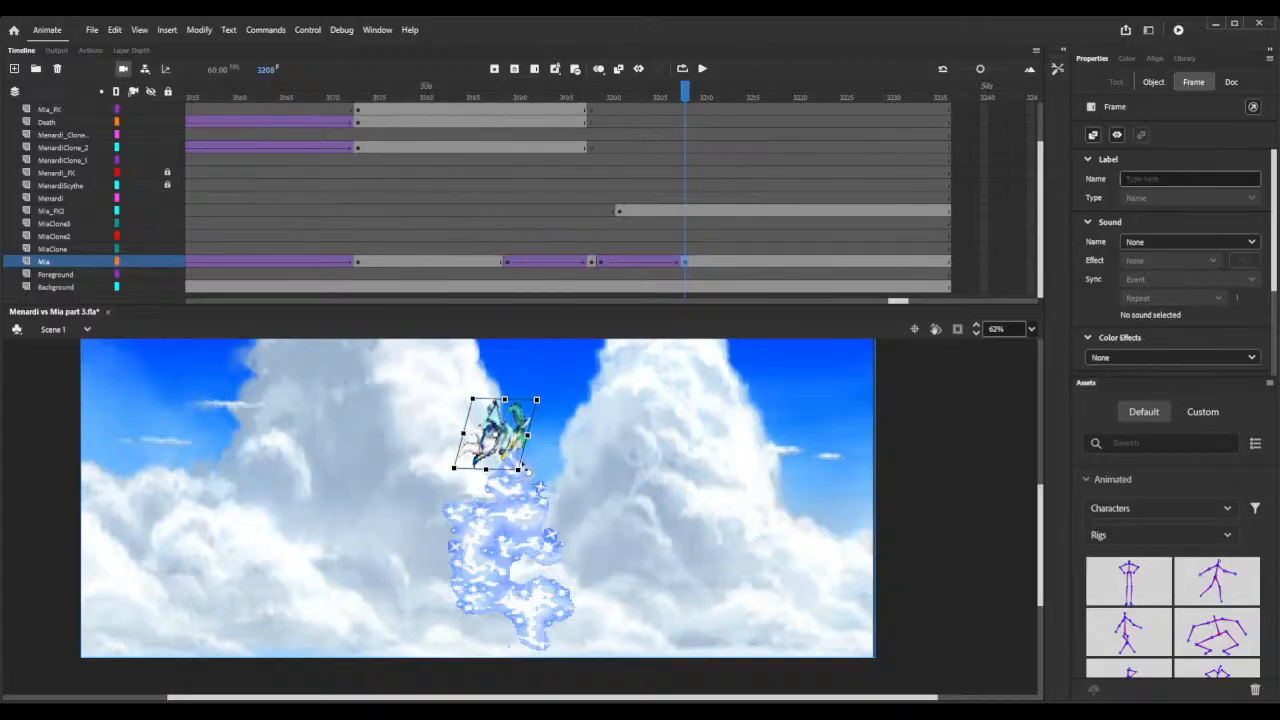
drag(617, 88, 647, 99)
Delete the ice breath effect from frame 3201 of the Mia_FX2 layer and review the fall without it.
click(617, 211)
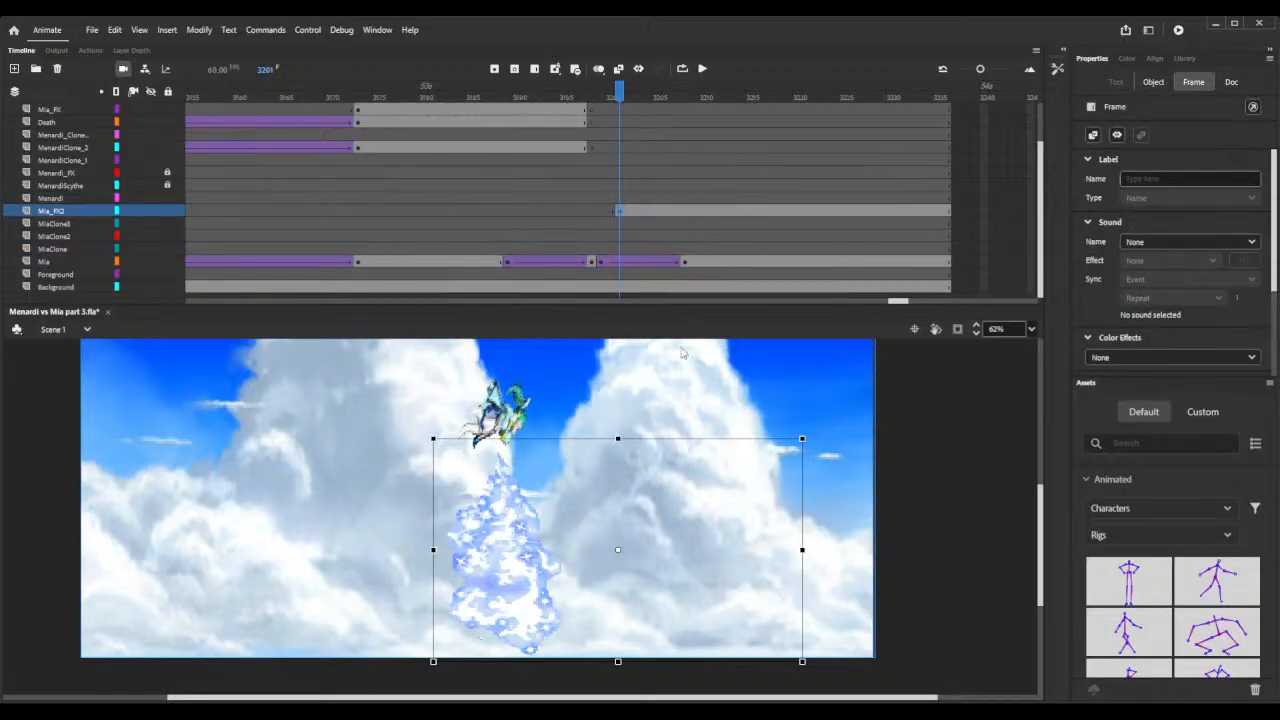
key(Delete)
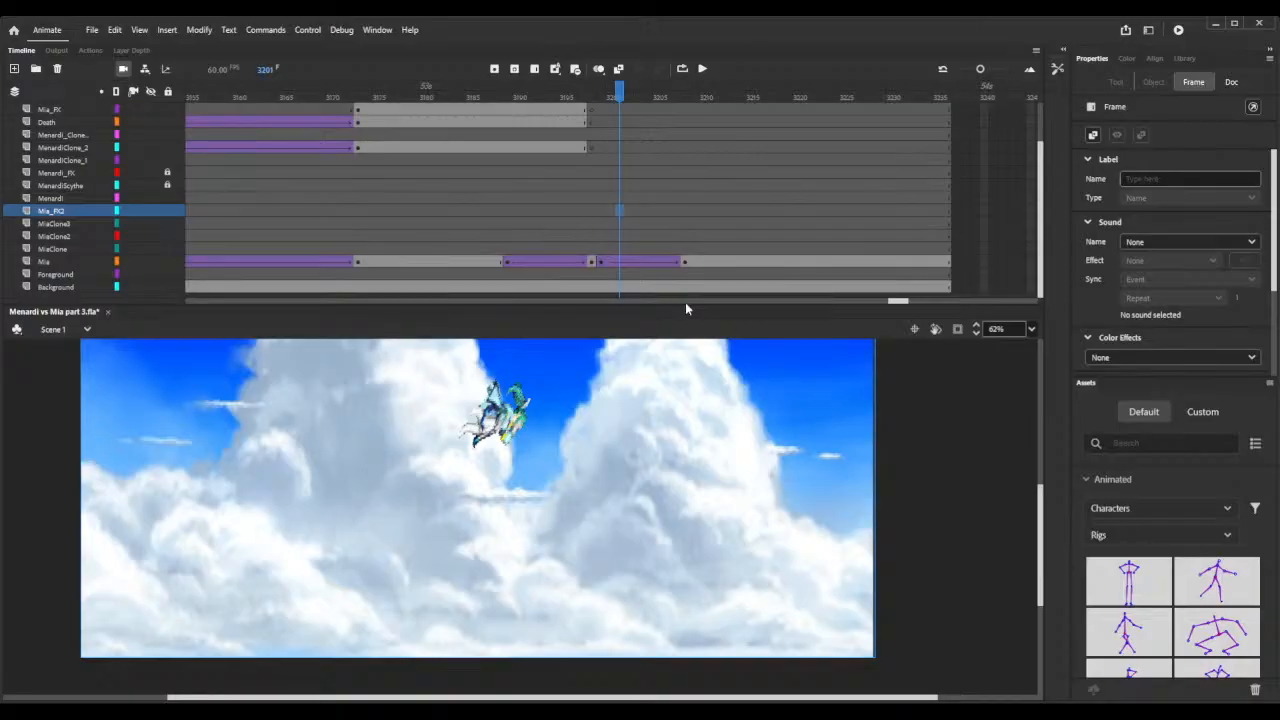
drag(462, 92, 648, 97)
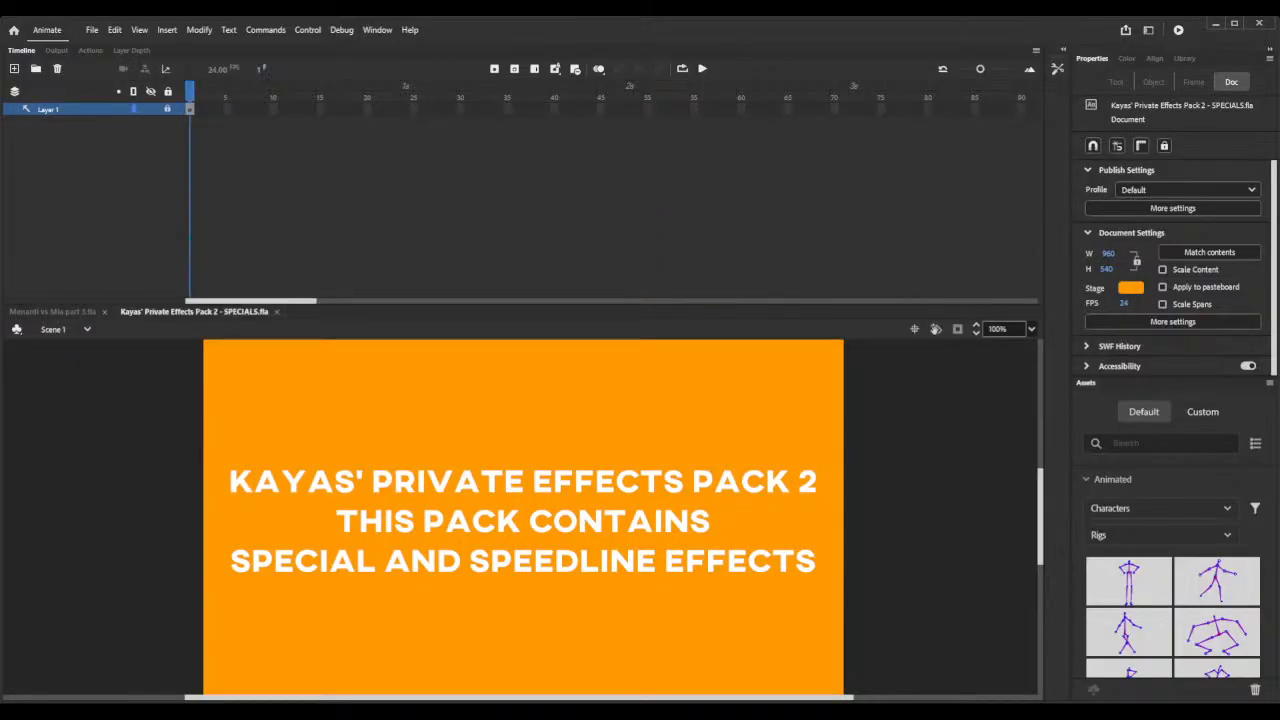
In the library of Kayas' Private Effects Pack 2 - SPECIALS.fla, browse the Special Backgrounds-Portal-KO folder and preview Blizzard Storm.
click(1177, 59)
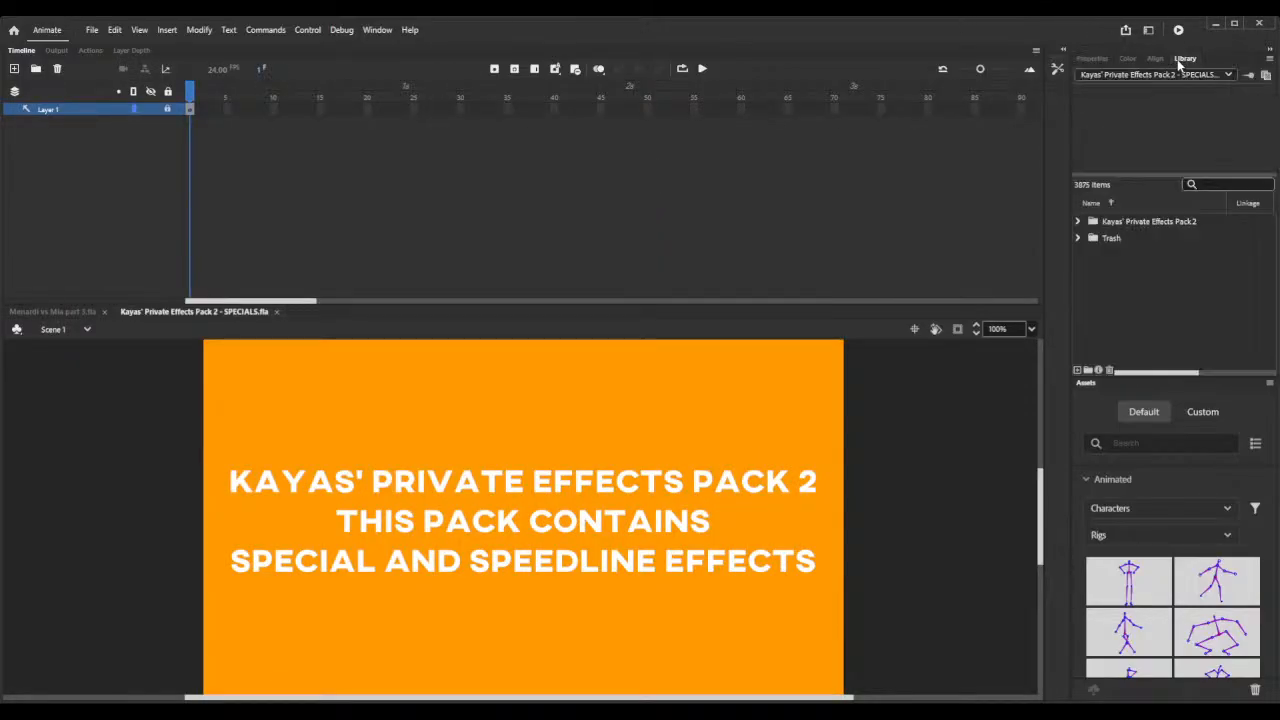
click(1078, 222)
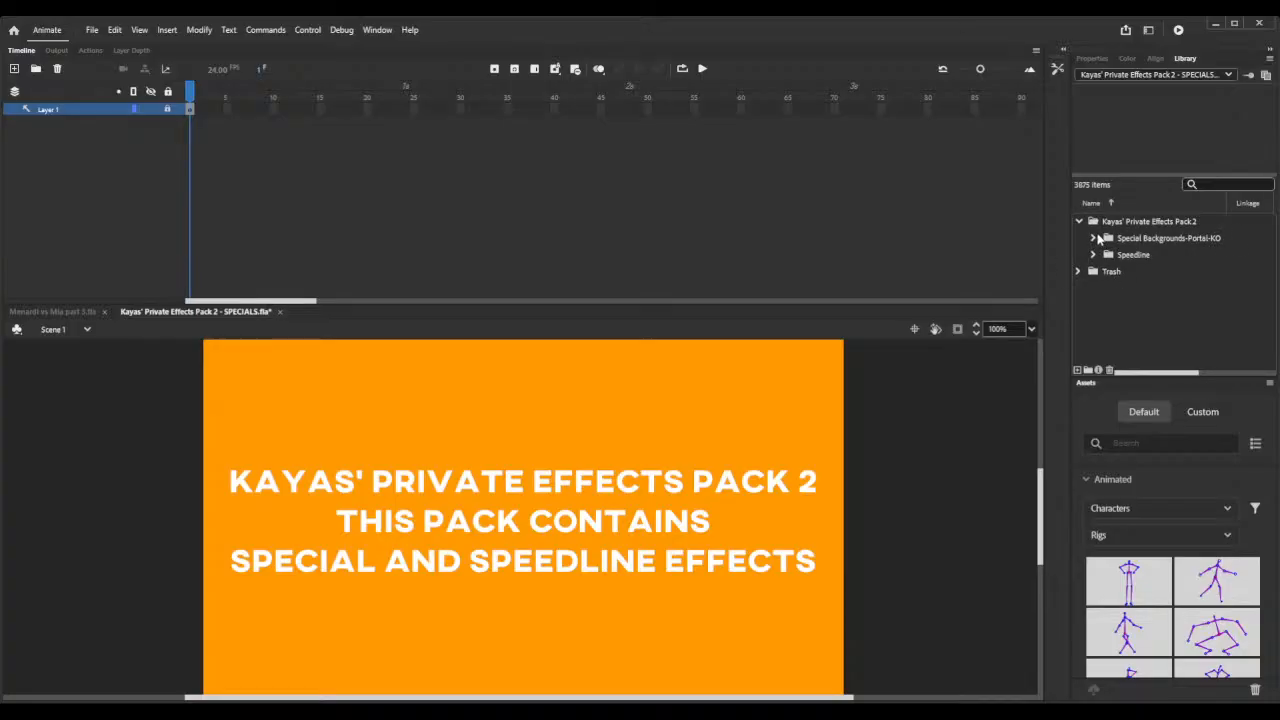
click(1094, 238)
scroll(1131, 283, down, 2)
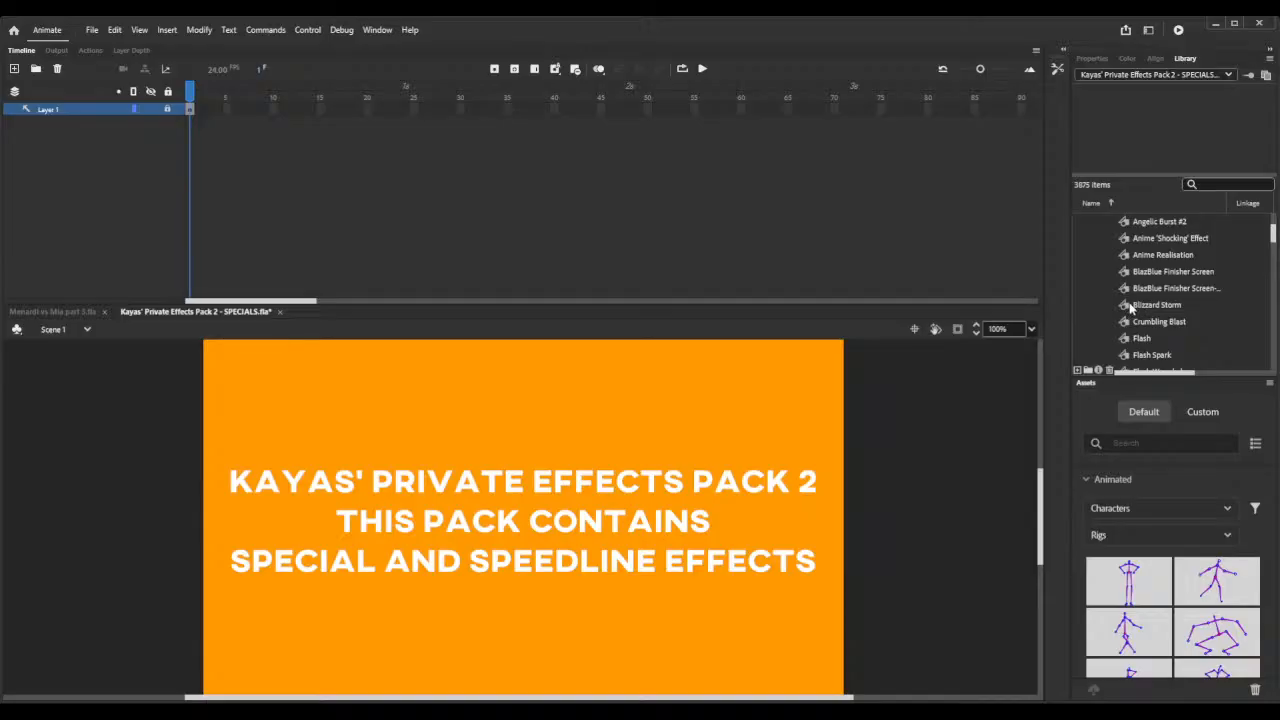
click(1131, 306)
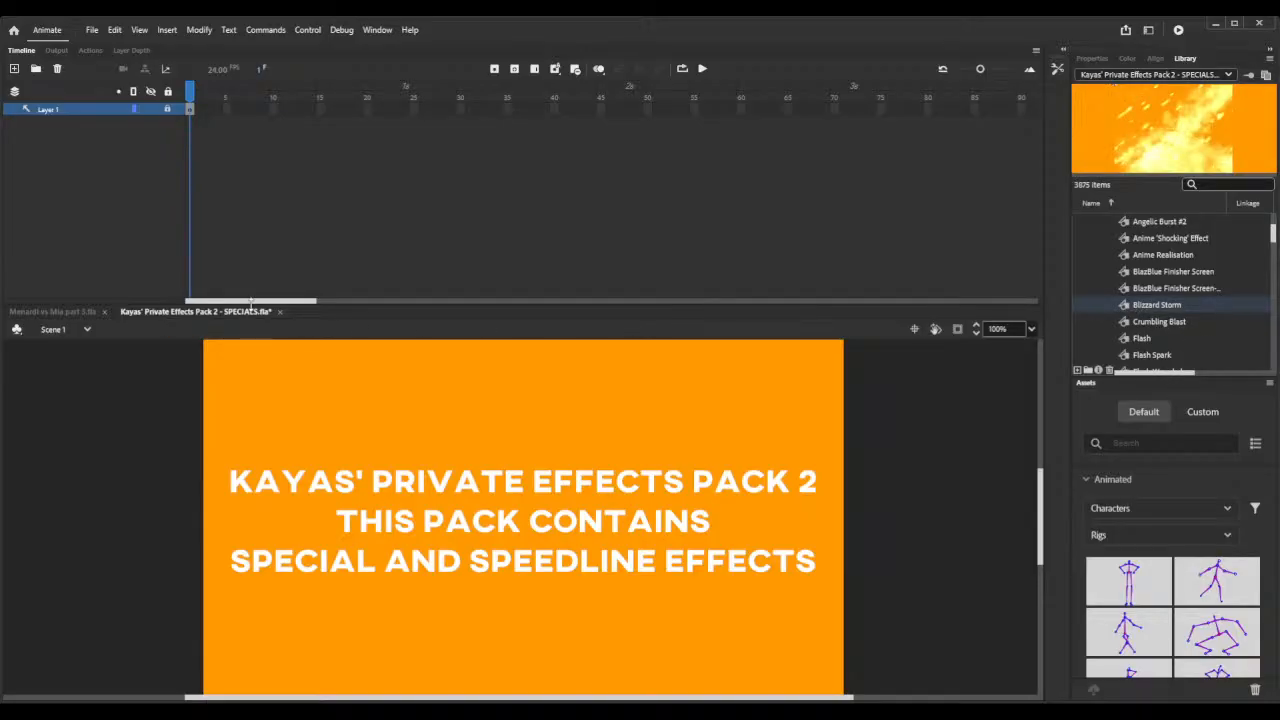
Delete the Icebreath folder and the Icebreath_gif symbol from the library of Menardi vs Mia part 3.fla and clear the search filter.
click(52, 311)
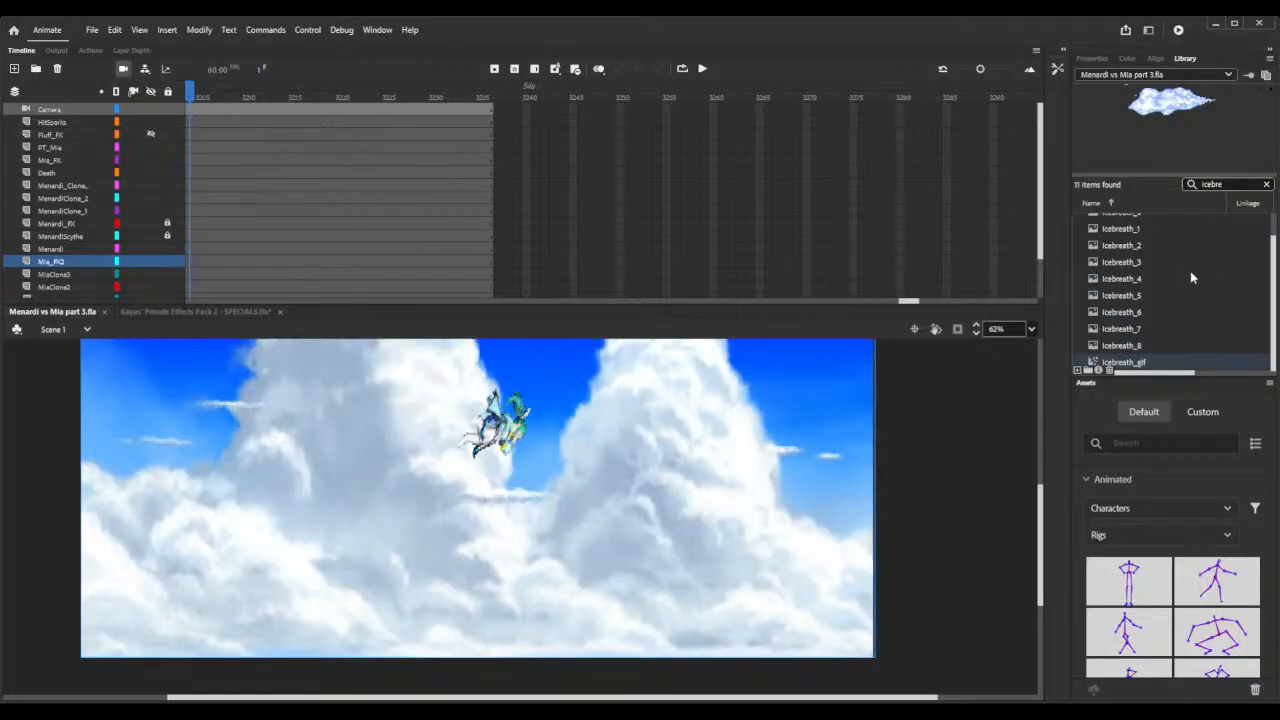
scroll(1172, 313, up, 2)
click(1093, 219)
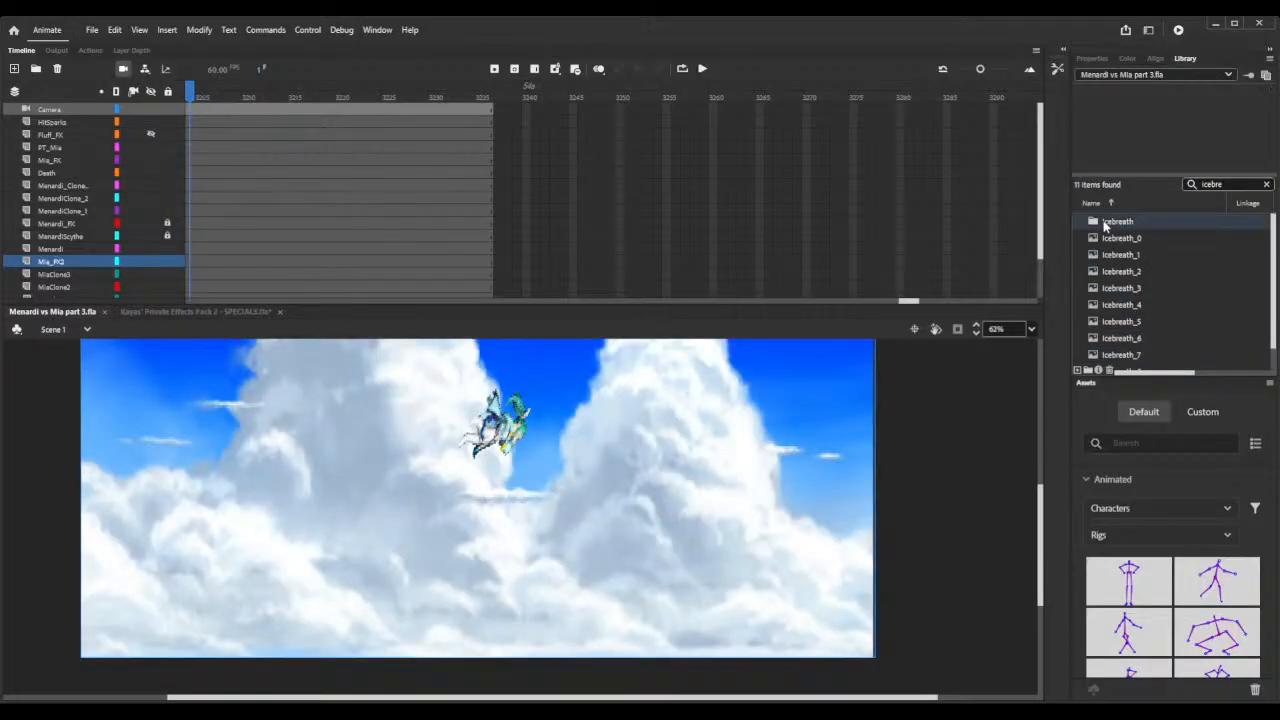
key(Delete)
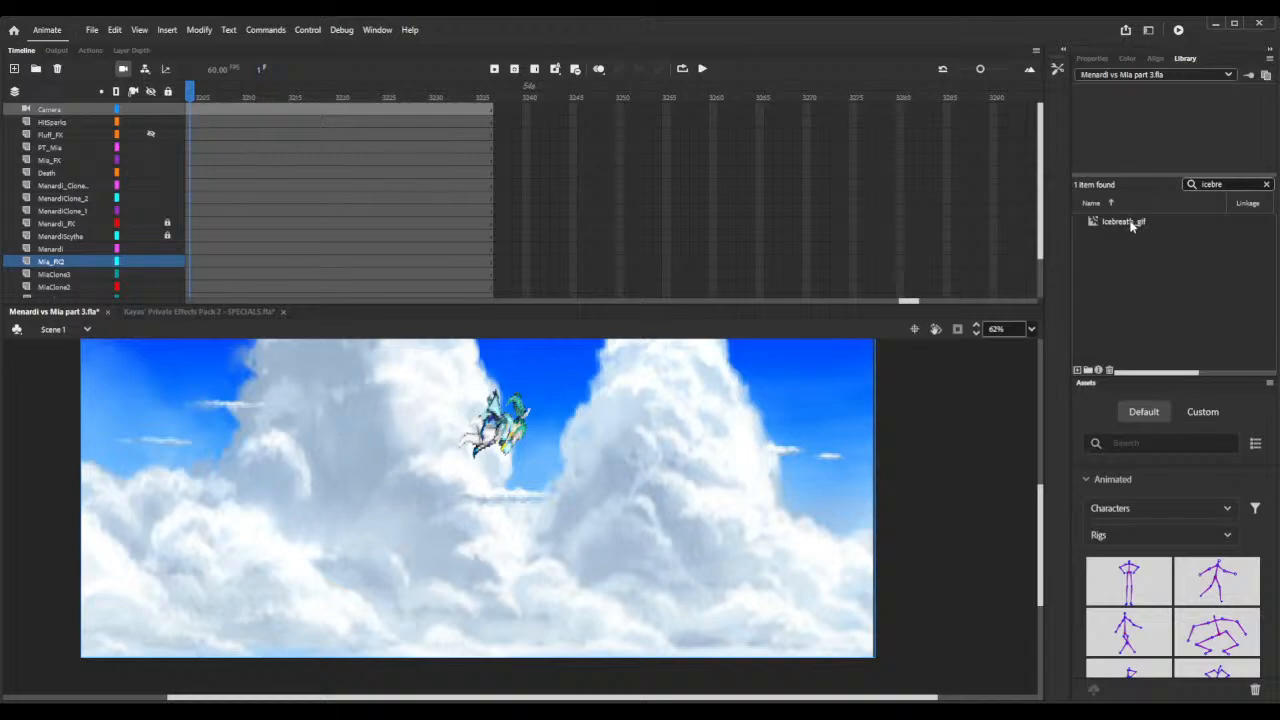
click(1133, 223)
key(Delete)
click(1266, 184)
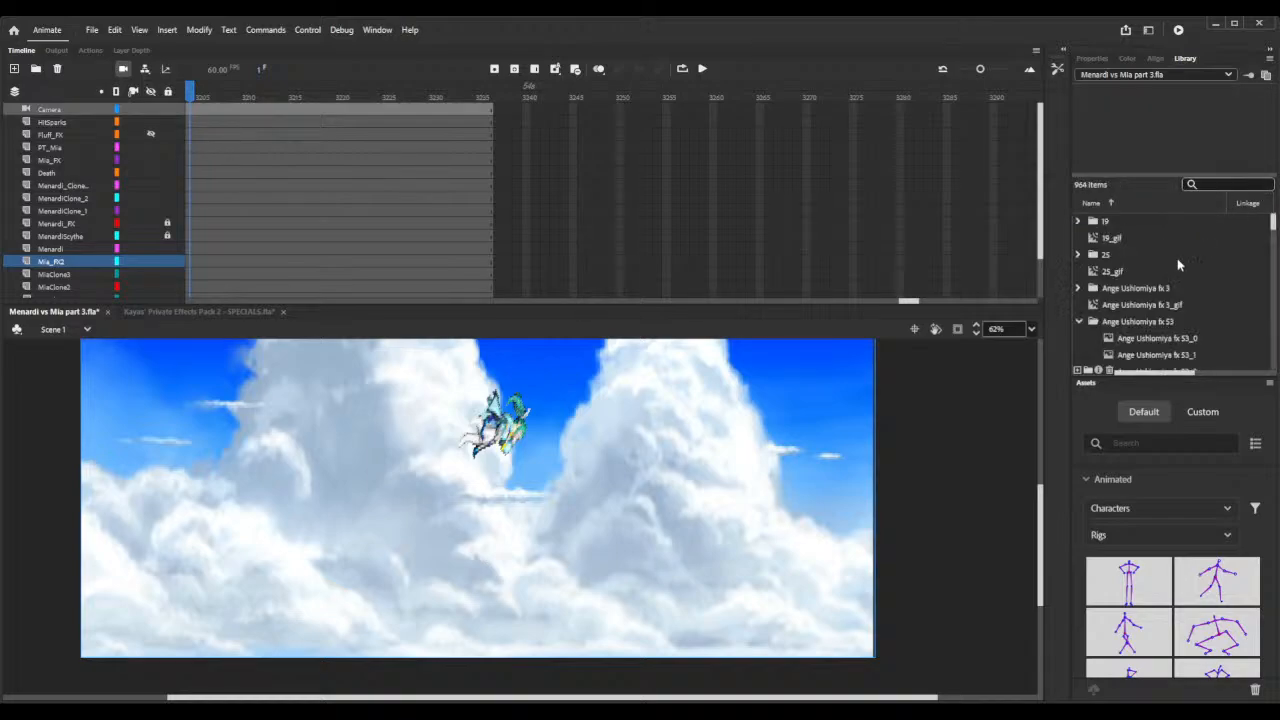
Search the scene's library for "bl", then clear the search.
click(1110, 238)
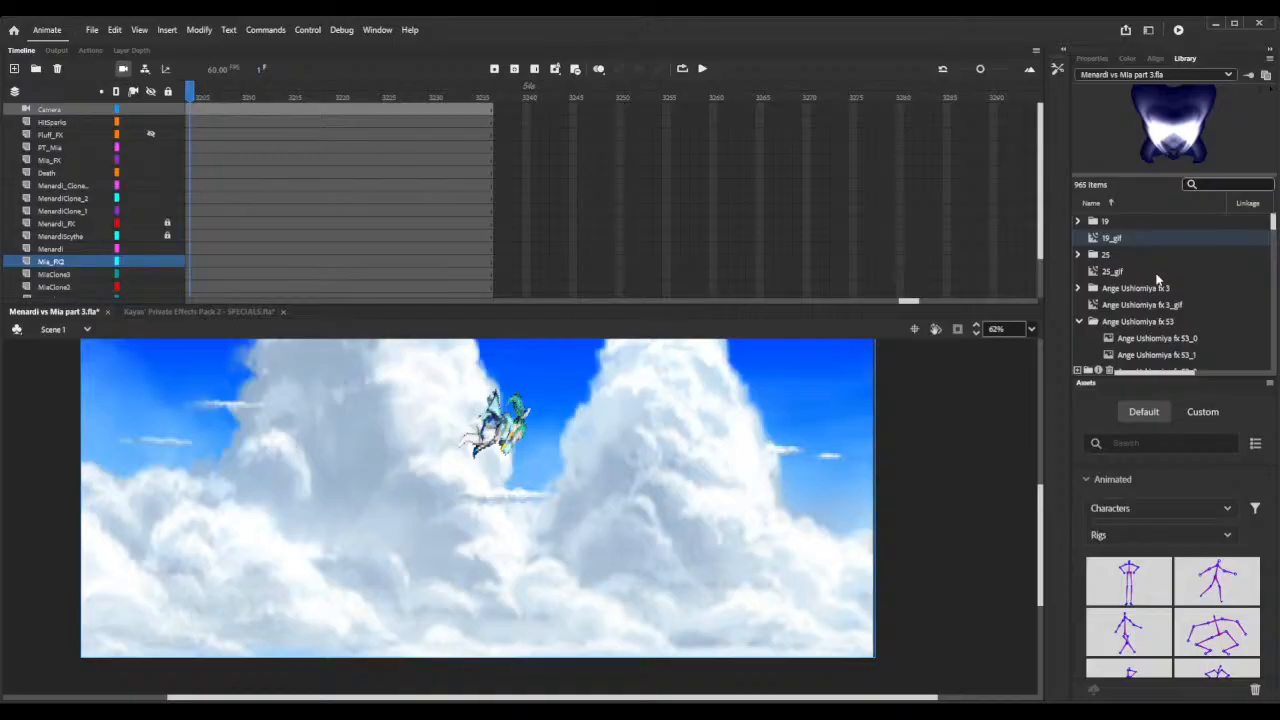
click(1216, 184)
text(bl)
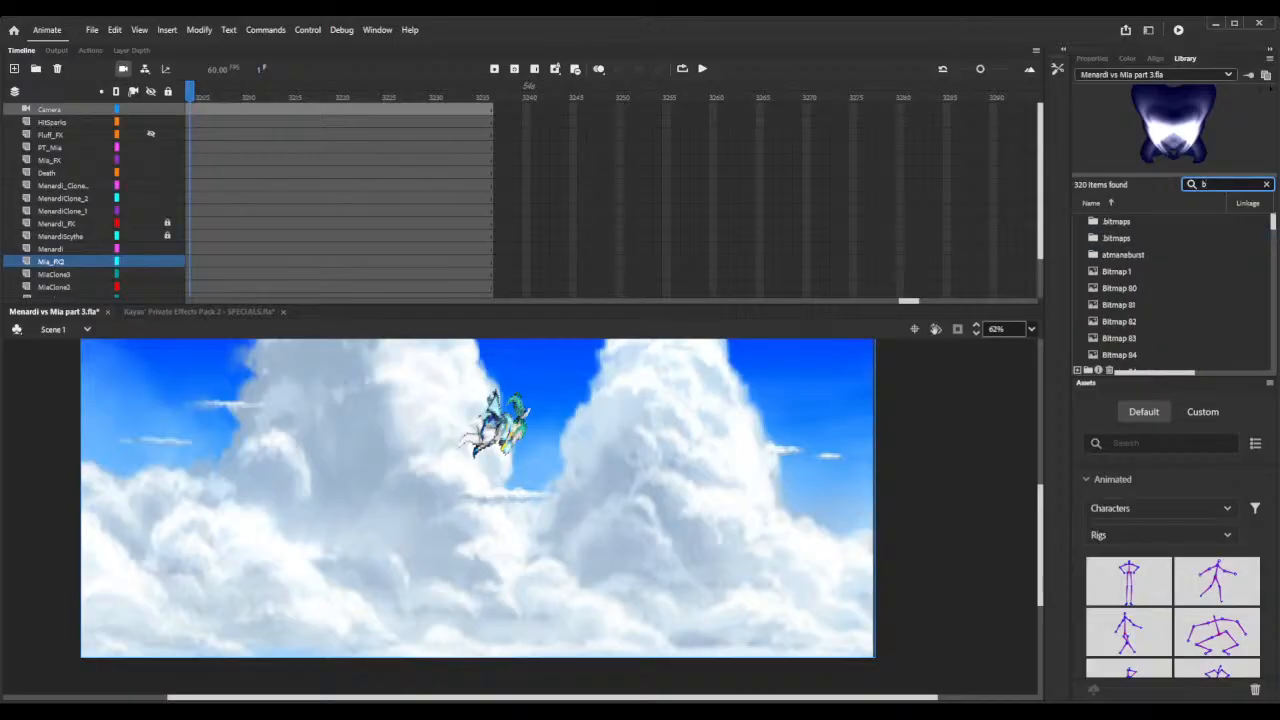
key(BackSpace)
key(BackSpace)
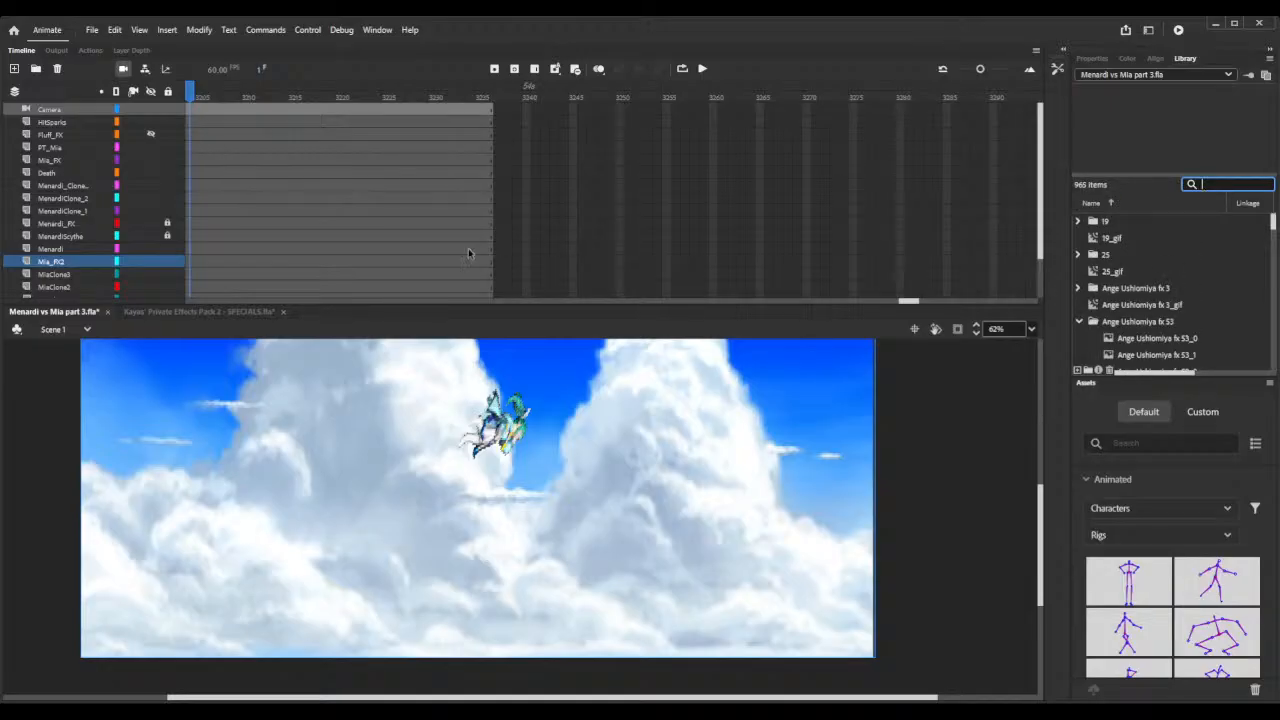
Copy Blizzard Storm from the library of Kayas' Private Effects Pack 2 - SPECIALS.fla into the Menardi vs Mia part 3.fla library and close the pack.
click(180, 311)
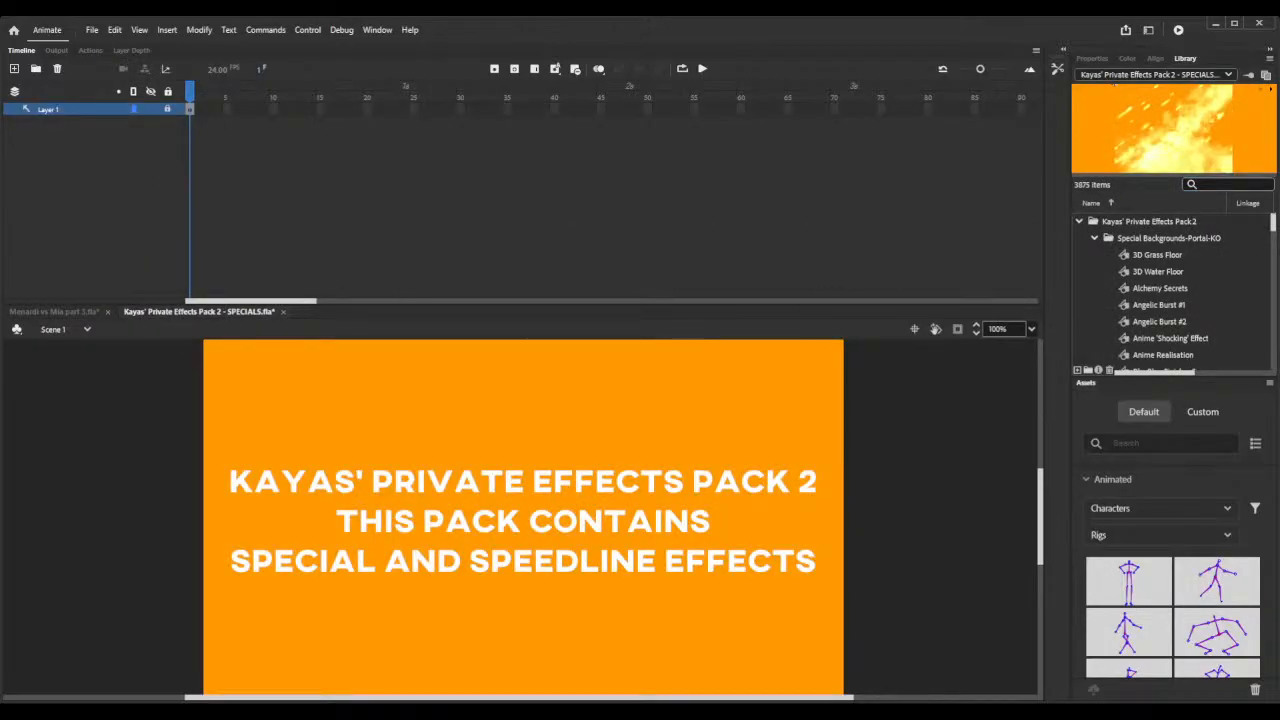
scroll(1195, 290, down, 3)
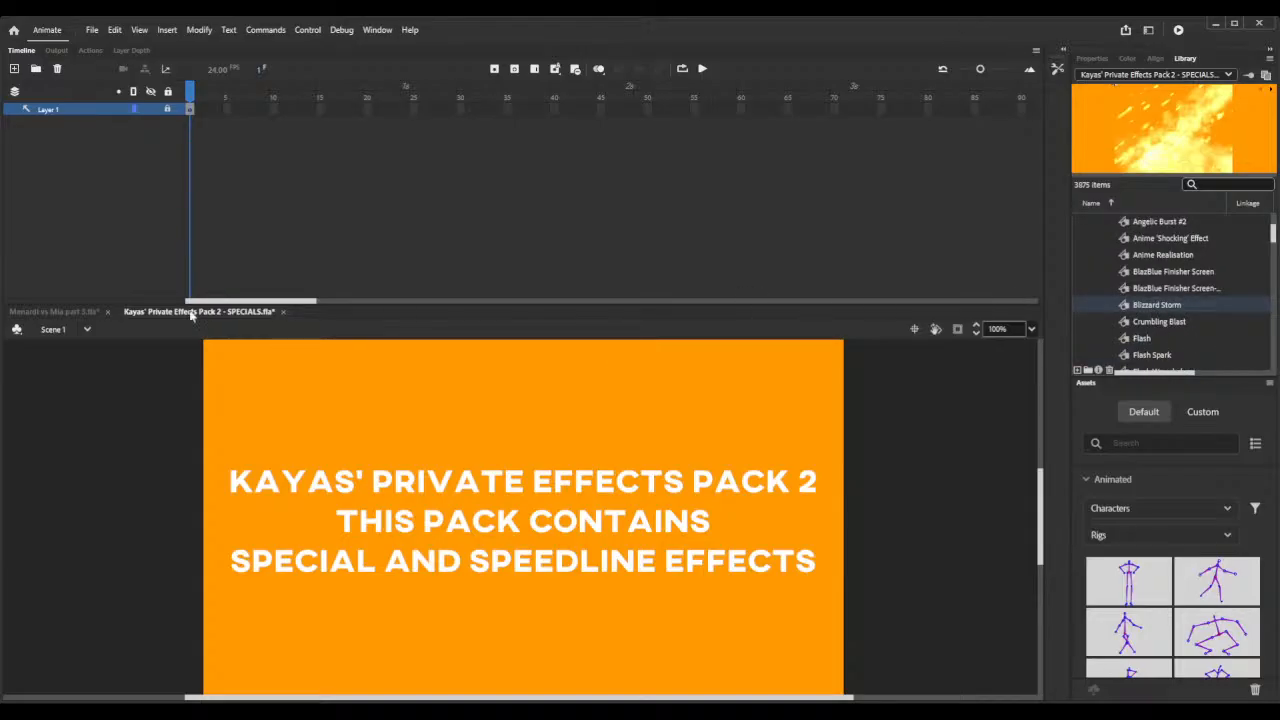
click(55, 311)
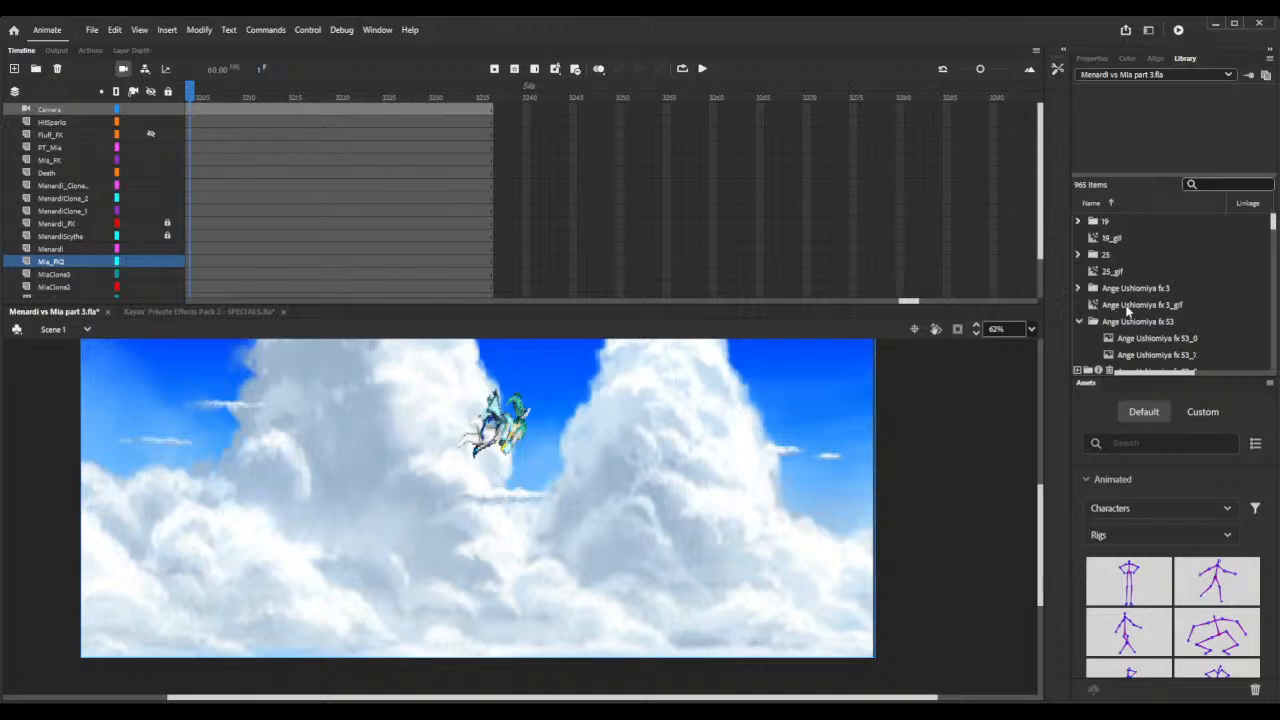
click(1140, 240)
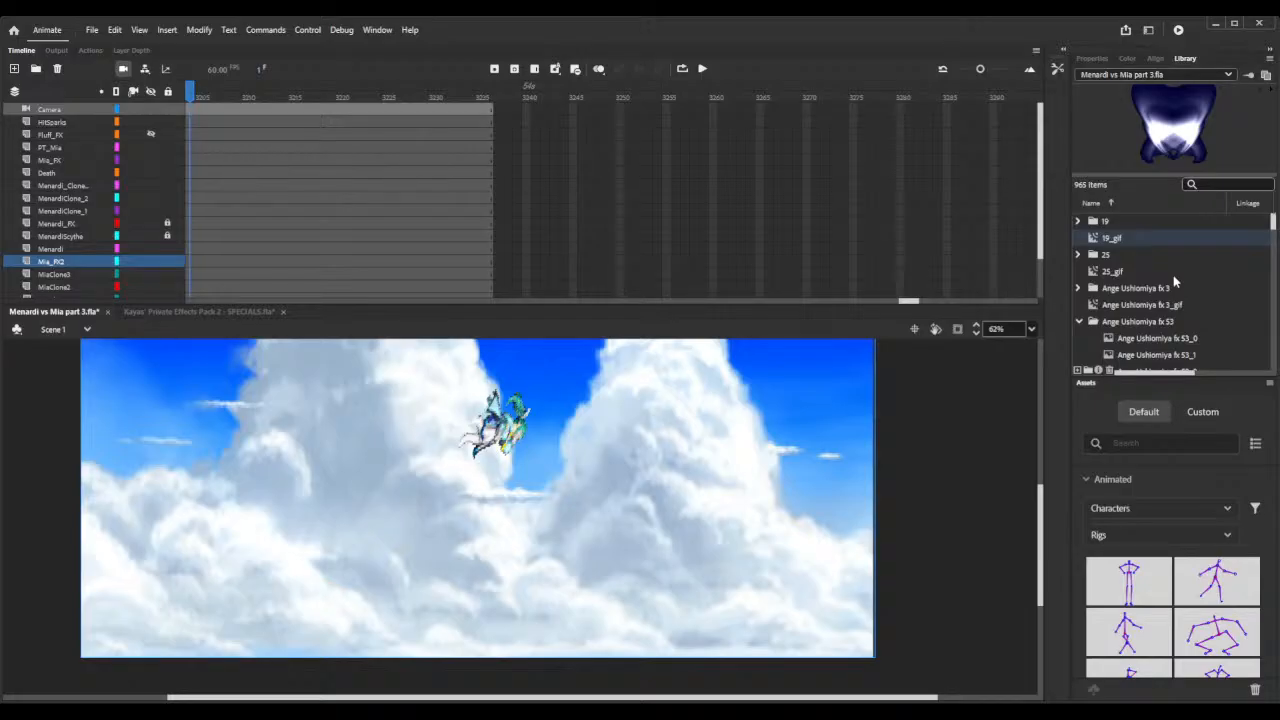
key(ctrl+Tab)
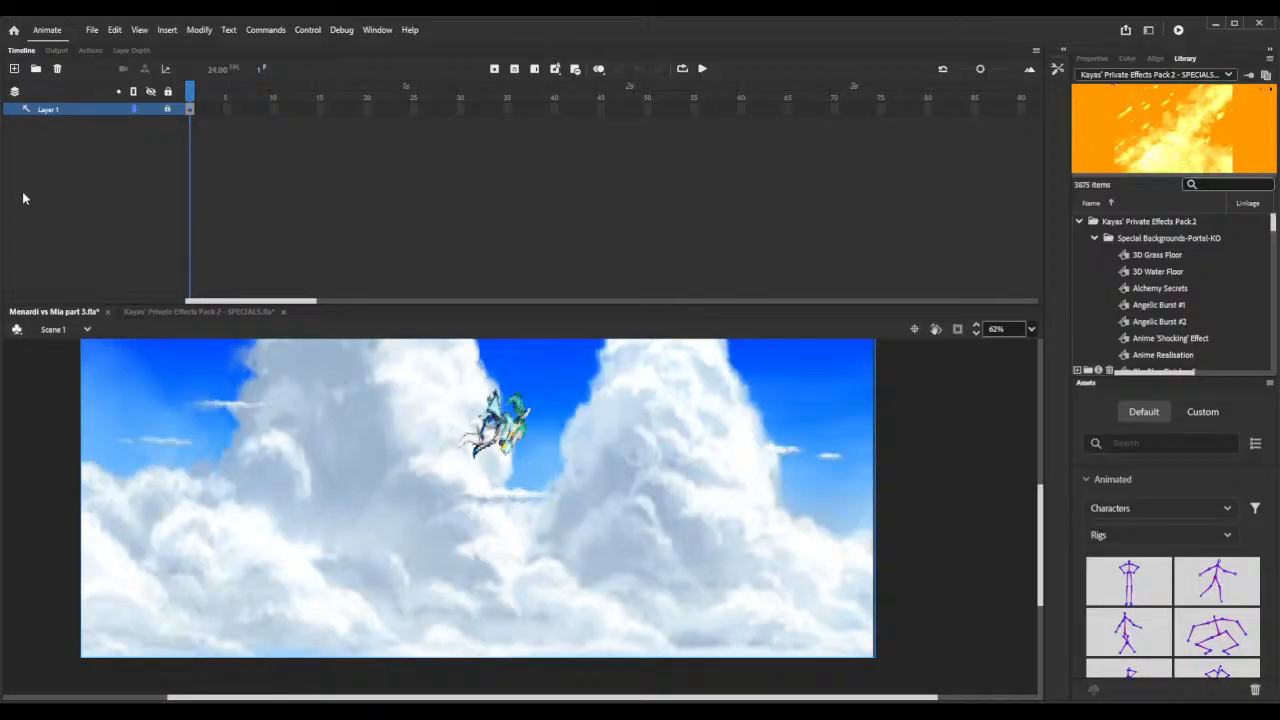
click(191, 311)
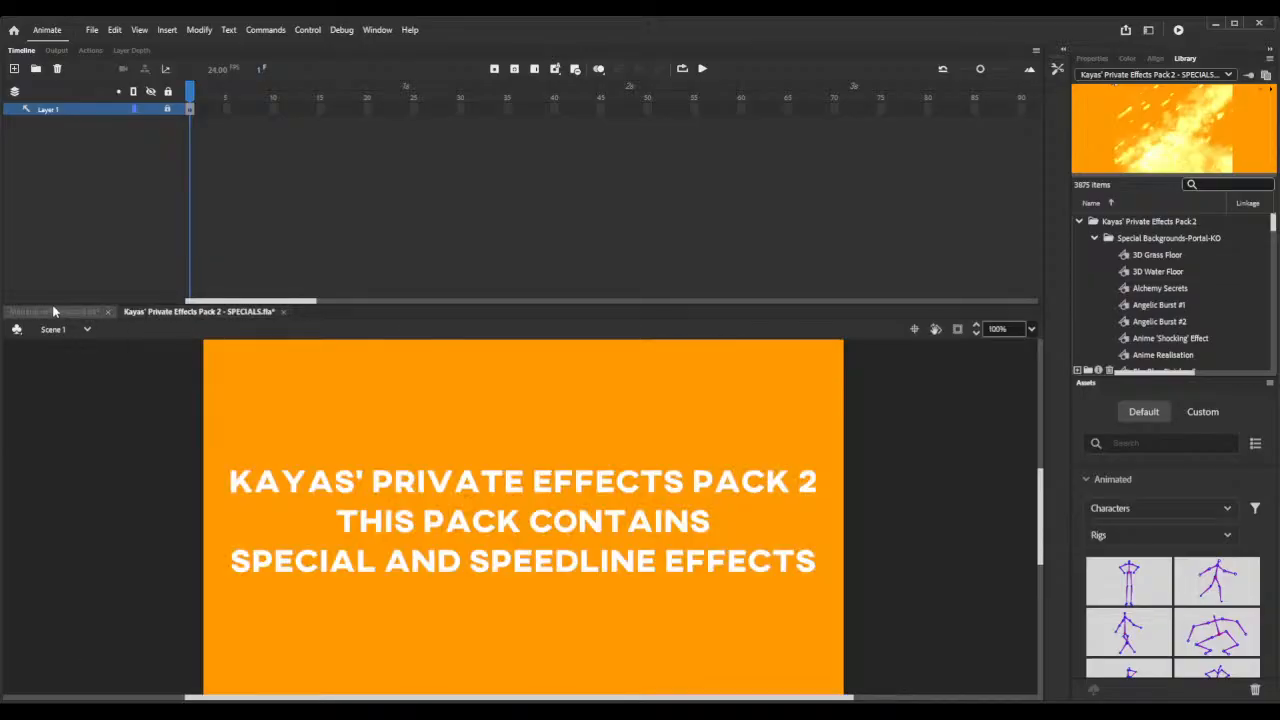
click(50, 311)
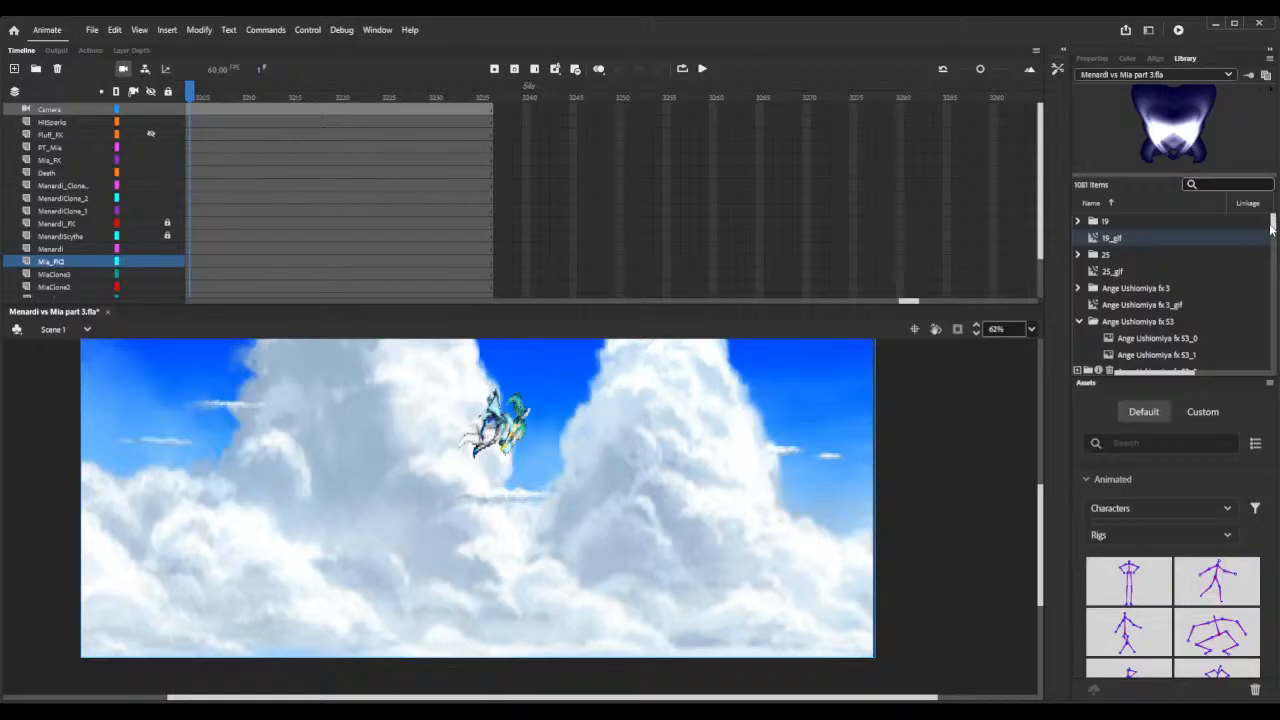
Find Blizzard Storm in the library under Kayas' Private Effects Pack 2, Special Backgrounds-Portal-KO, and preview it.
drag(1273, 225, 1273, 266)
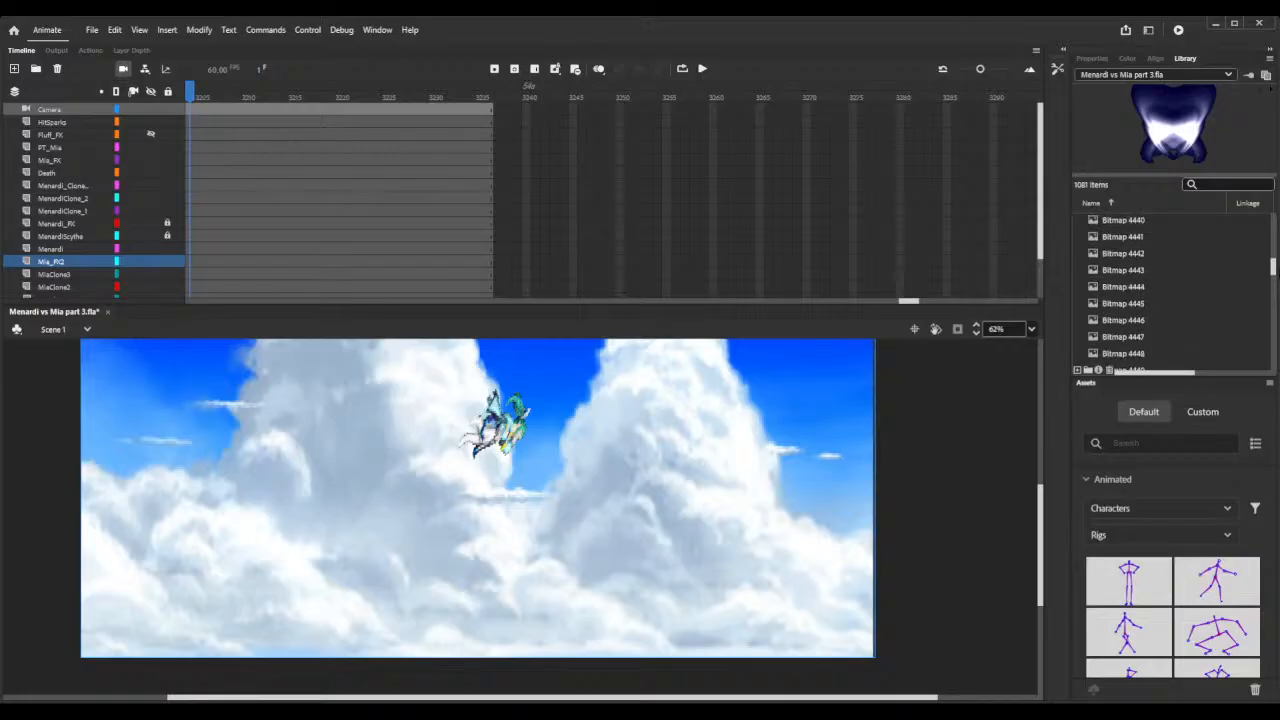
click(1225, 286)
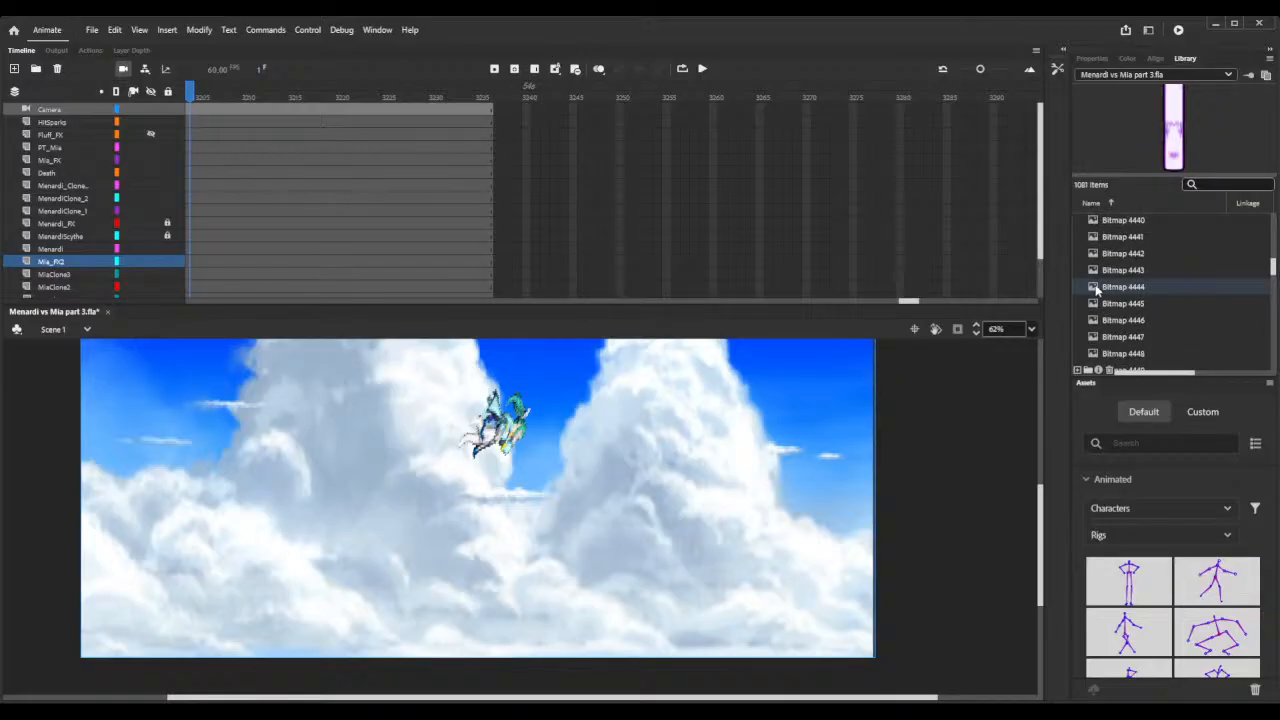
drag(1274, 268, 1264, 300)
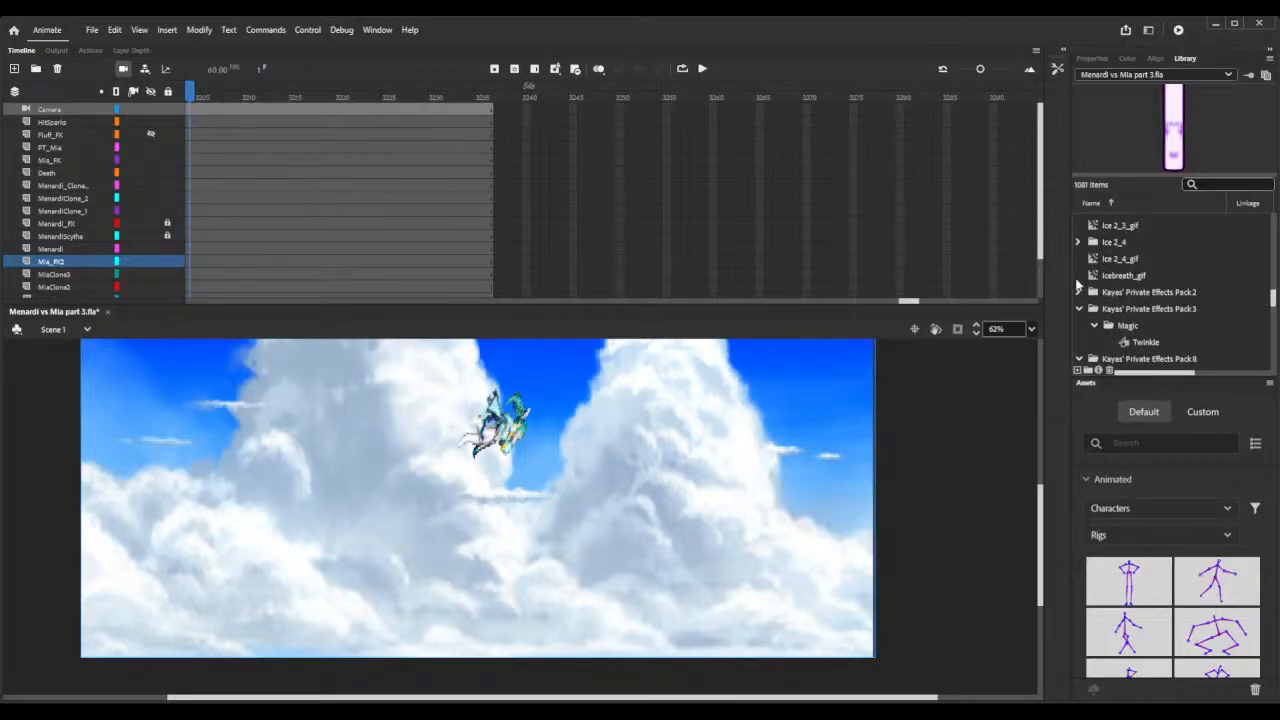
click(1080, 292)
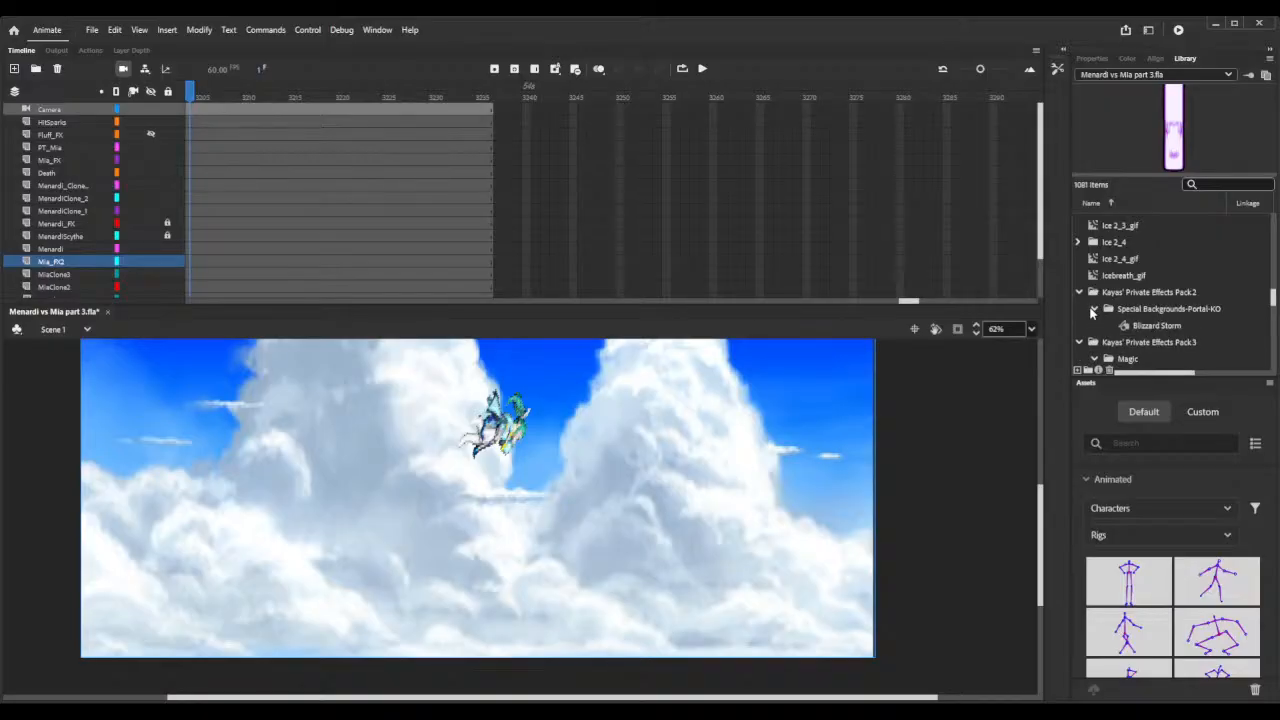
click(1152, 329)
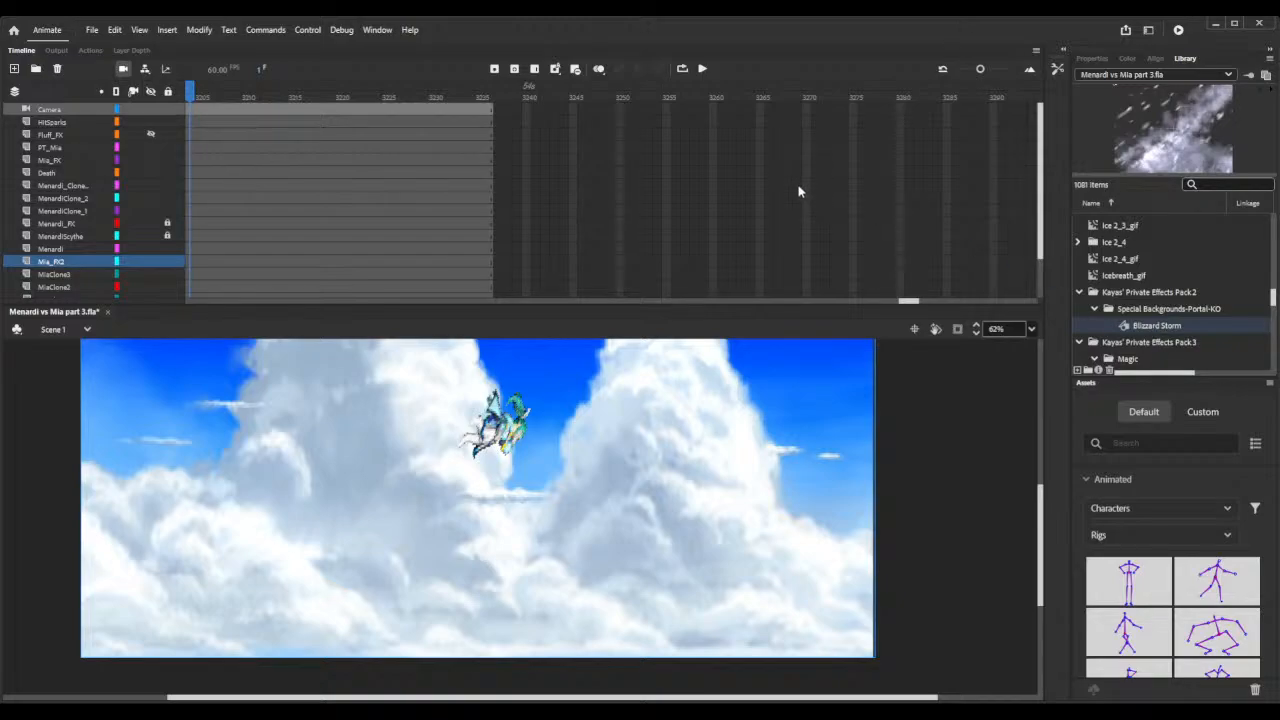
Go to frame 3198, select that frame on the Mia_FX2 layer, and show the library again.
click(1092, 58)
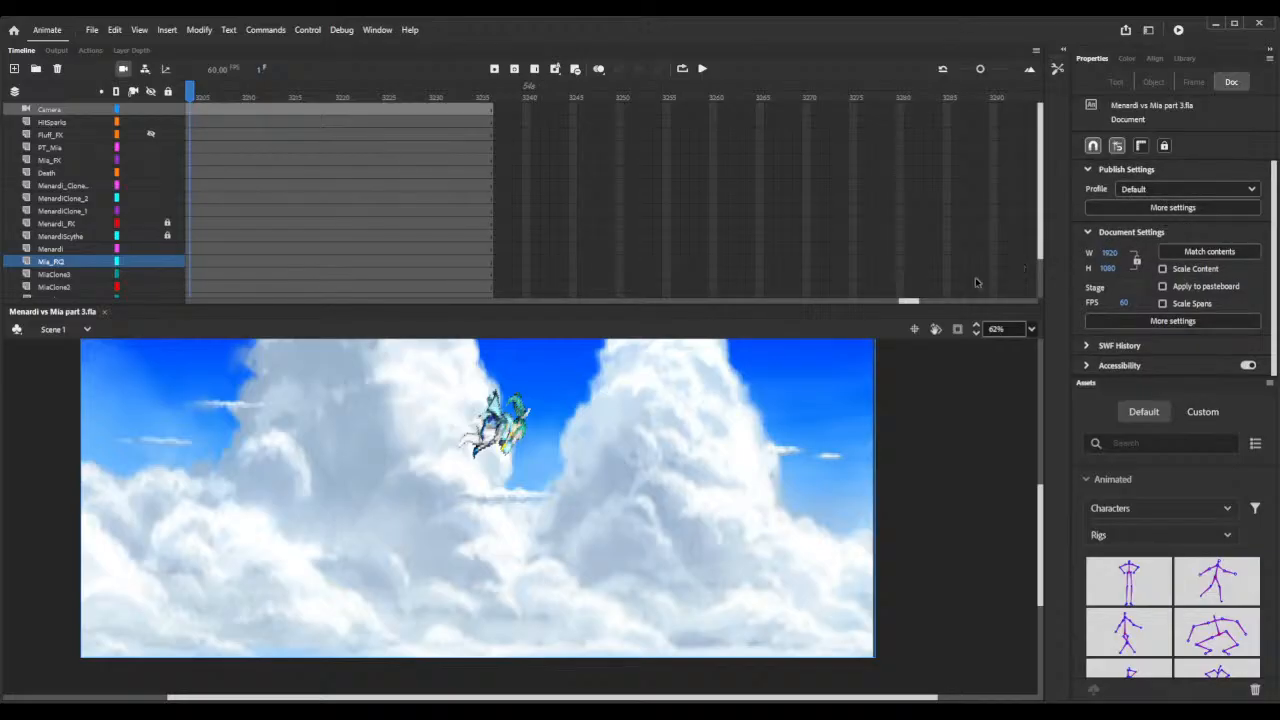
drag(906, 306, 894, 306)
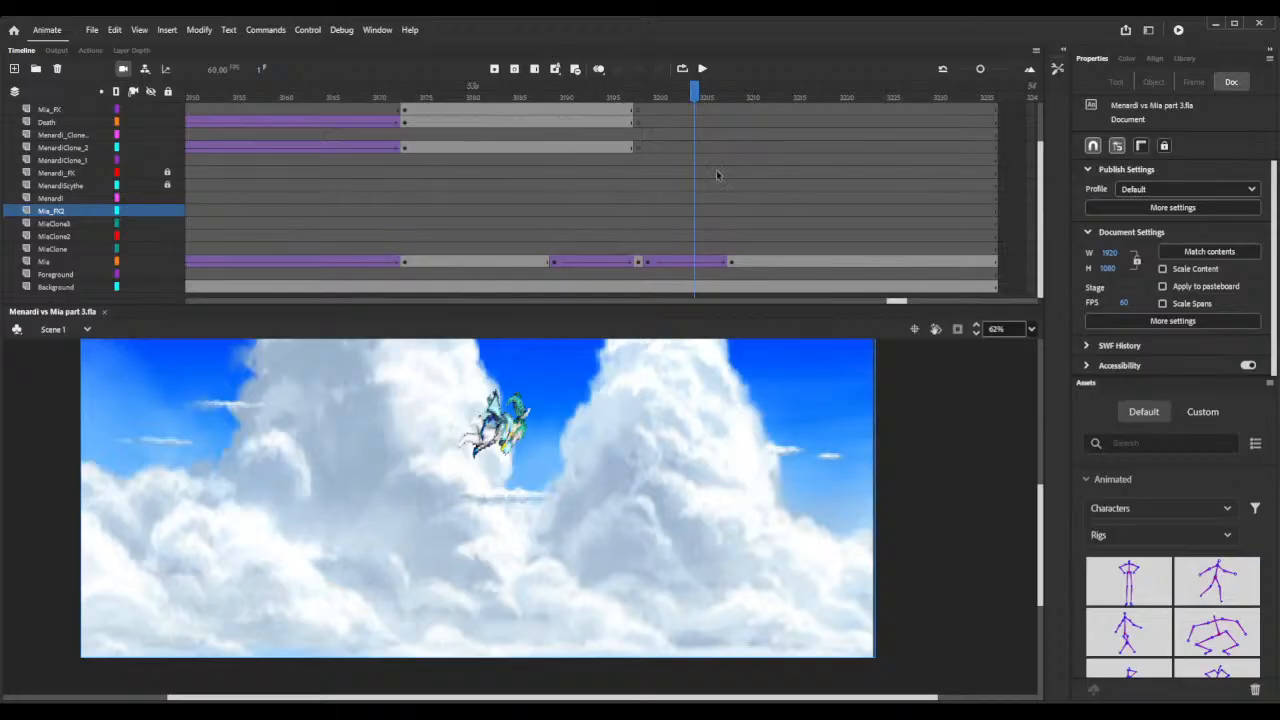
drag(560, 120, 617, 114)
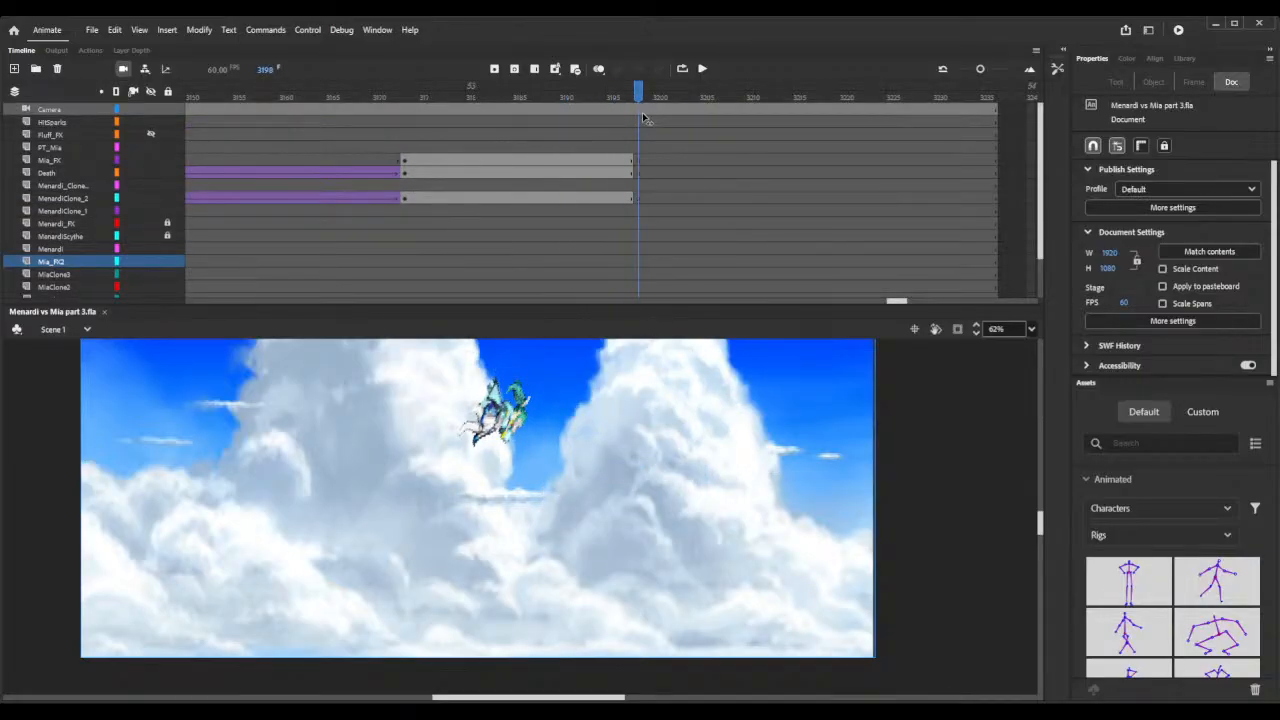
scroll(656, 168, down, 2)
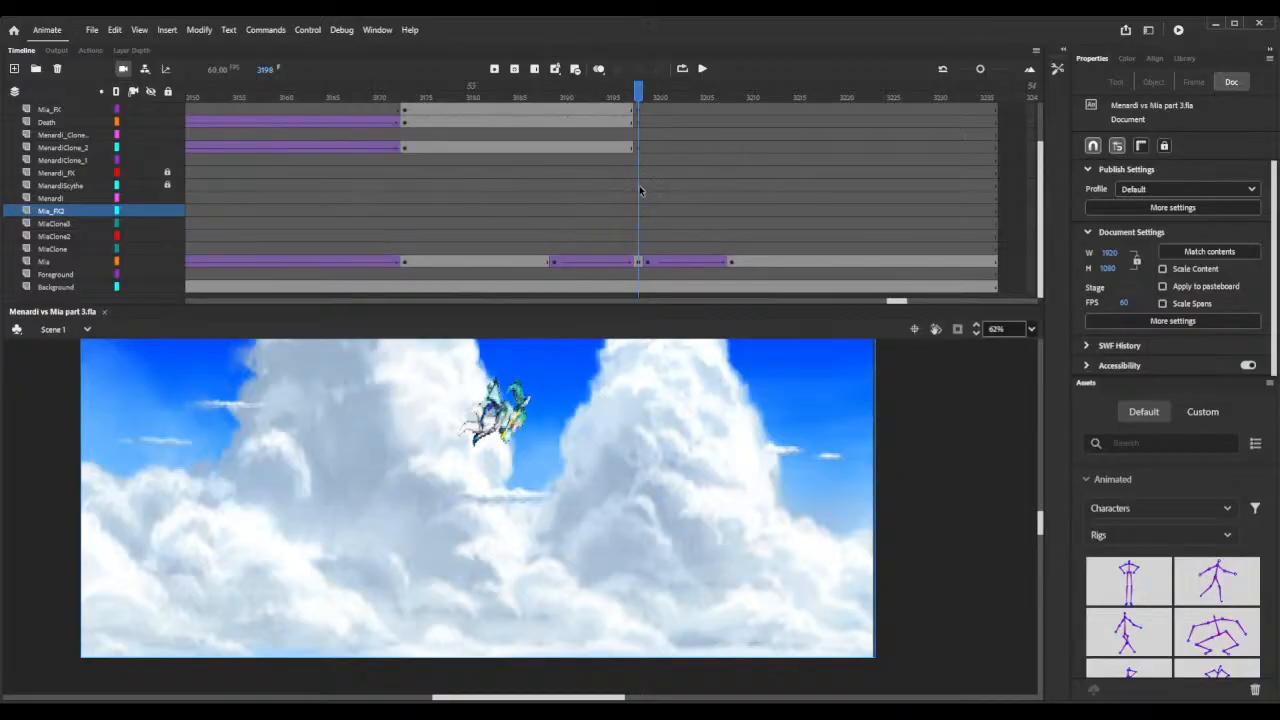
click(640, 173)
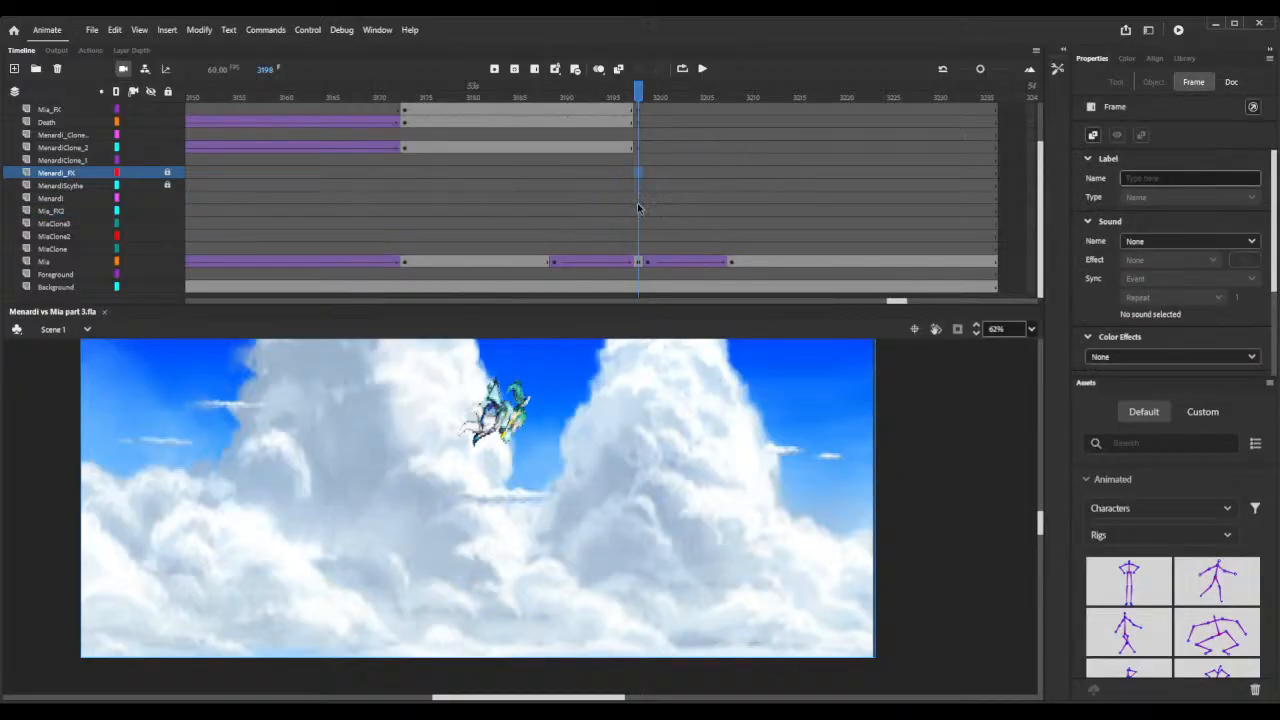
click(638, 210)
click(638, 212)
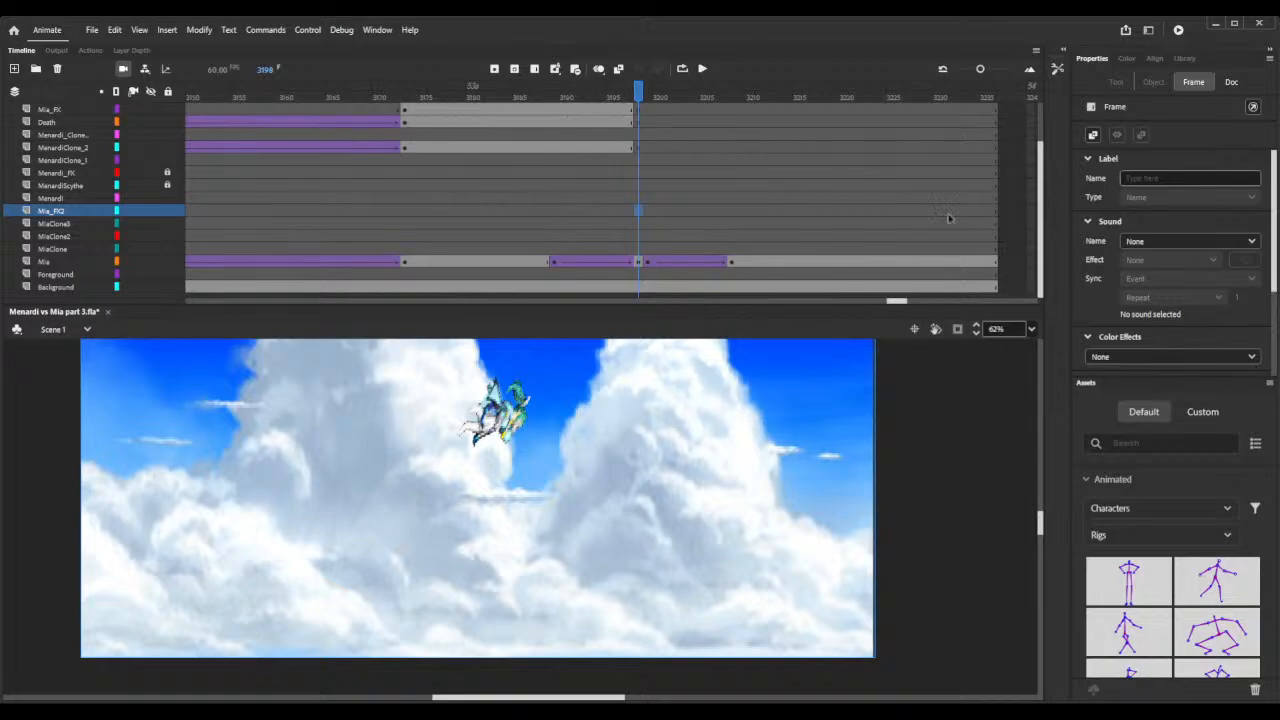
click(1183, 59)
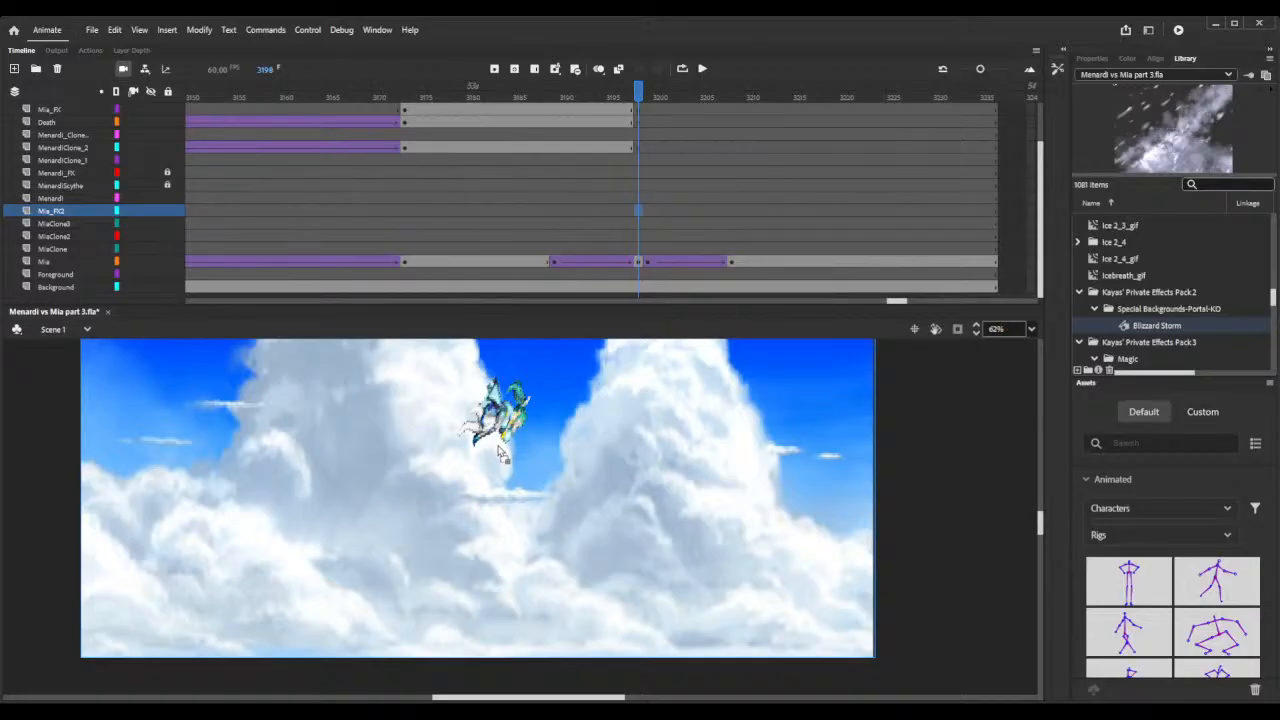
drag(501, 454, 498, 449)
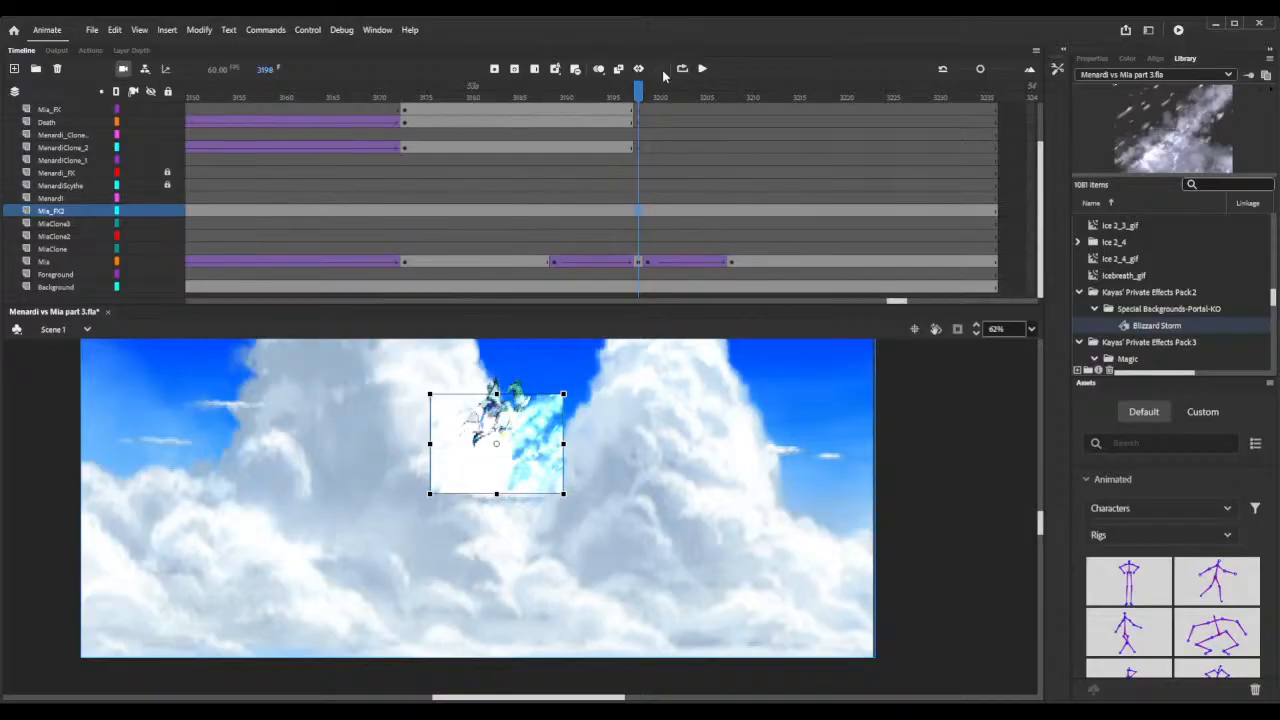
mouse_move(640, 93)
mouse_down()
mouse_move(667, 93)
mouse_move(638, 93)
mouse_up()
key(Delete)
Start a keyframe at frame 3198 of the Mia_FX2 layer and place Blizzard Storm on the stage beside Mia.
click(640, 209)
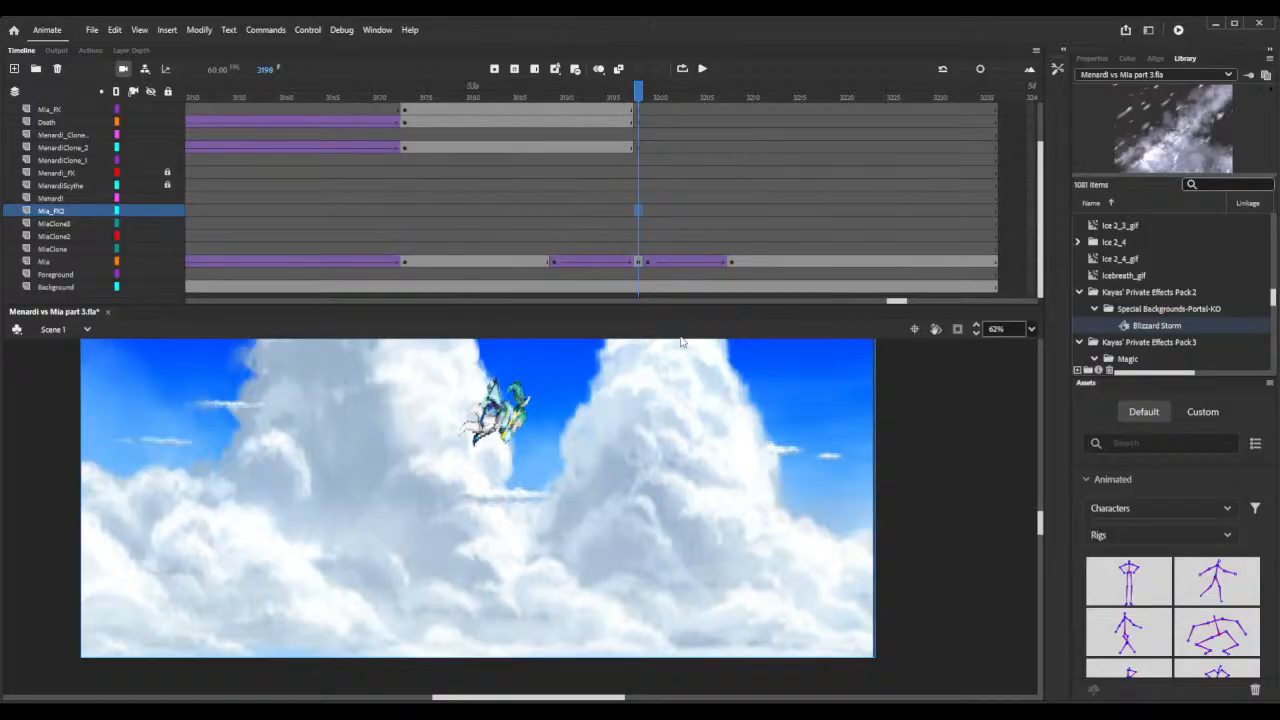
drag(1146, 331, 430, 484)
drag(430, 484, 427, 475)
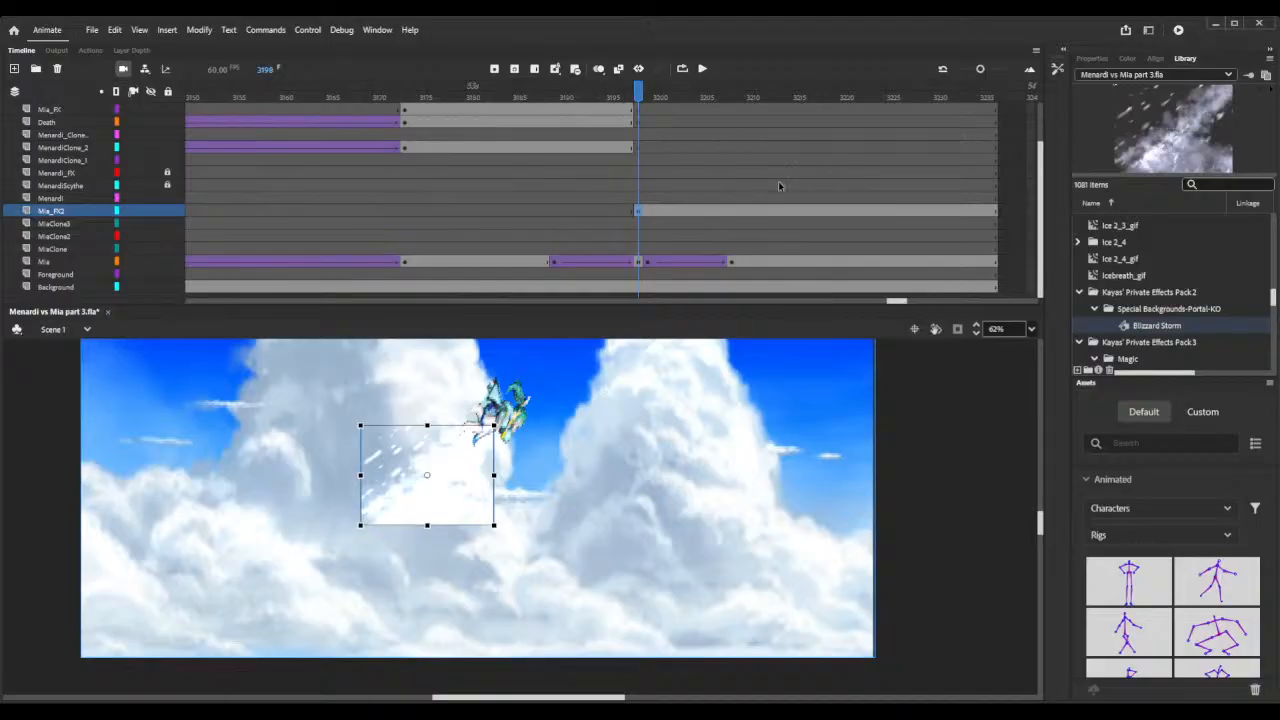
Enlarge the Blizzard Storm instance at frame 3198 and position it to cover the whole stage.
click(975, 334)
click(973, 334)
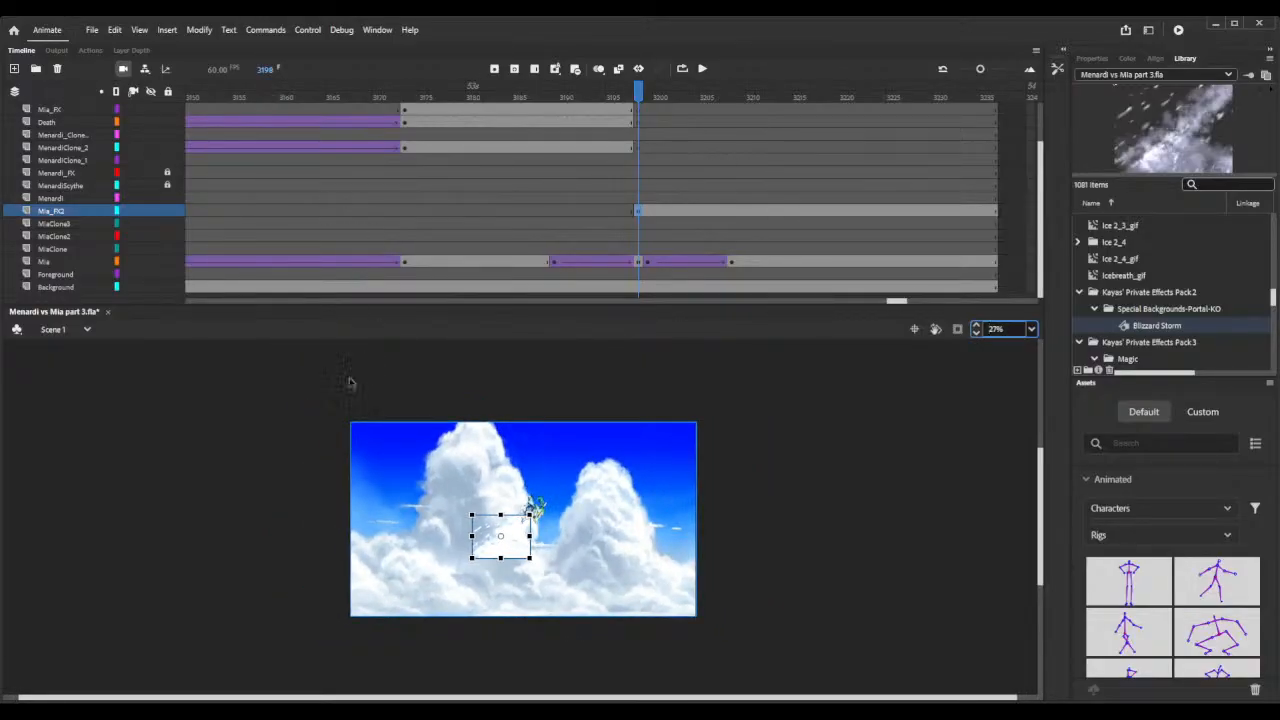
drag(531, 558, 695, 615)
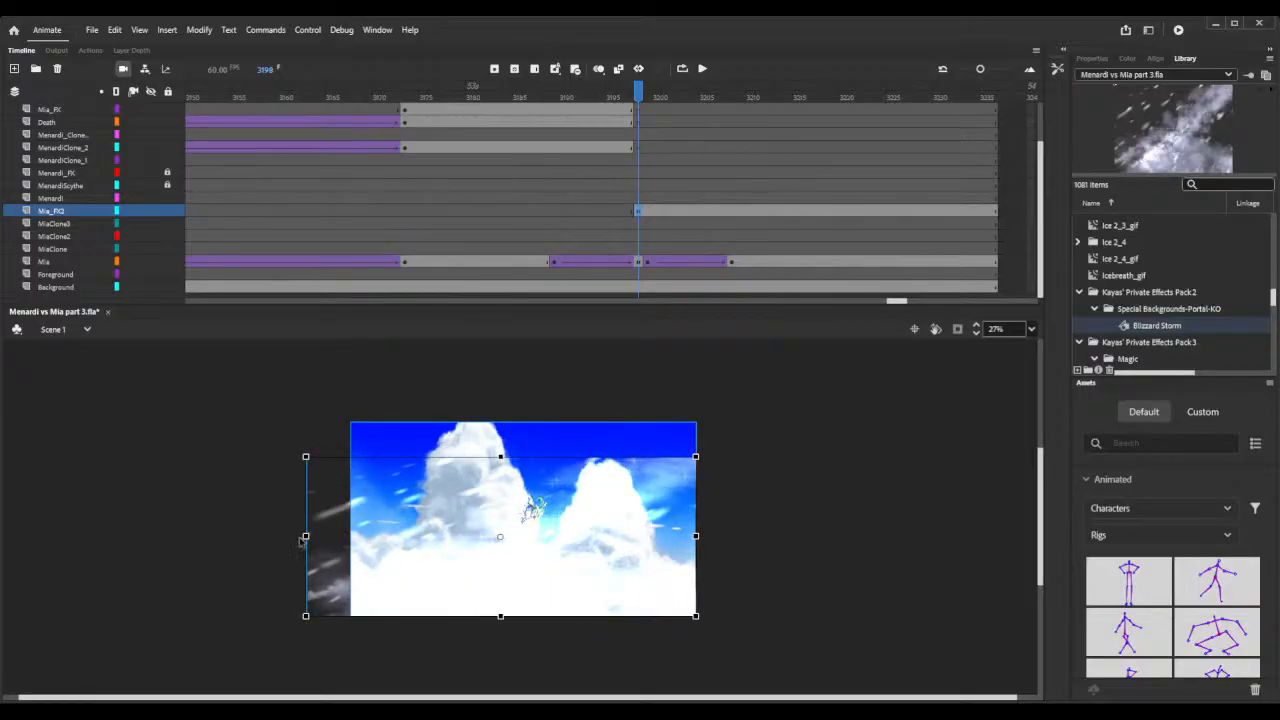
drag(305, 535, 354, 536)
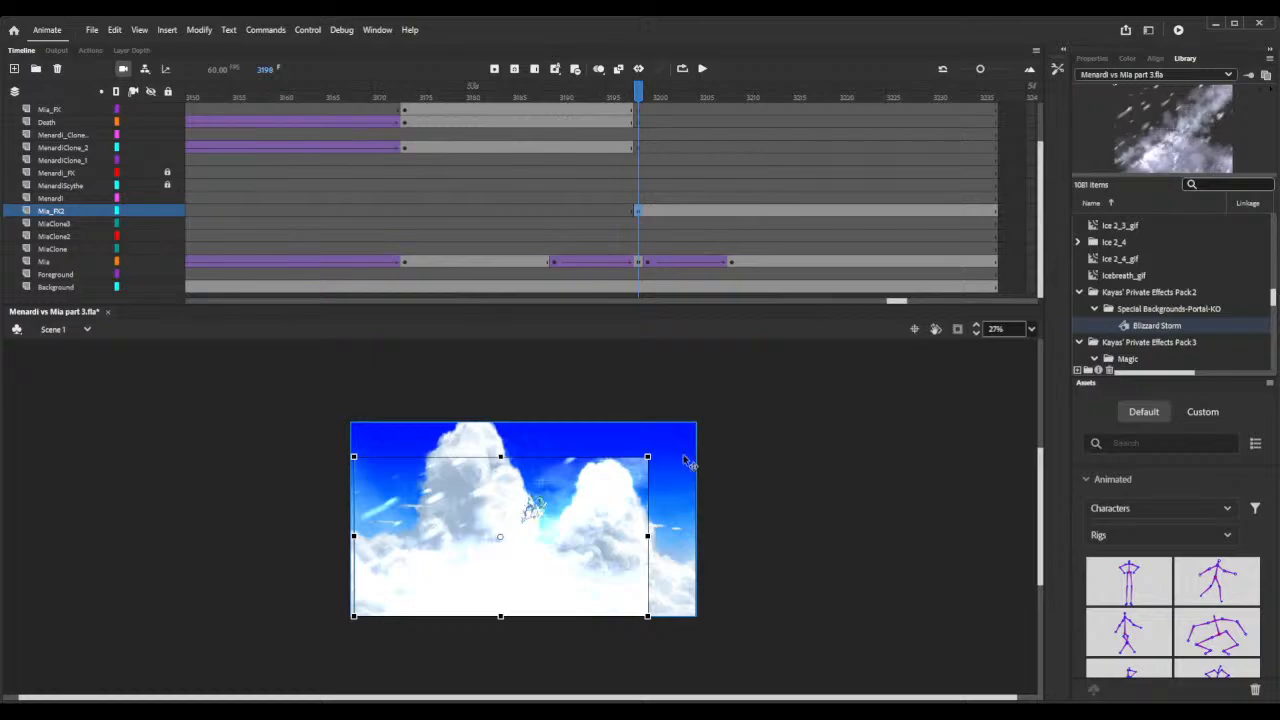
drag(650, 456, 676, 441)
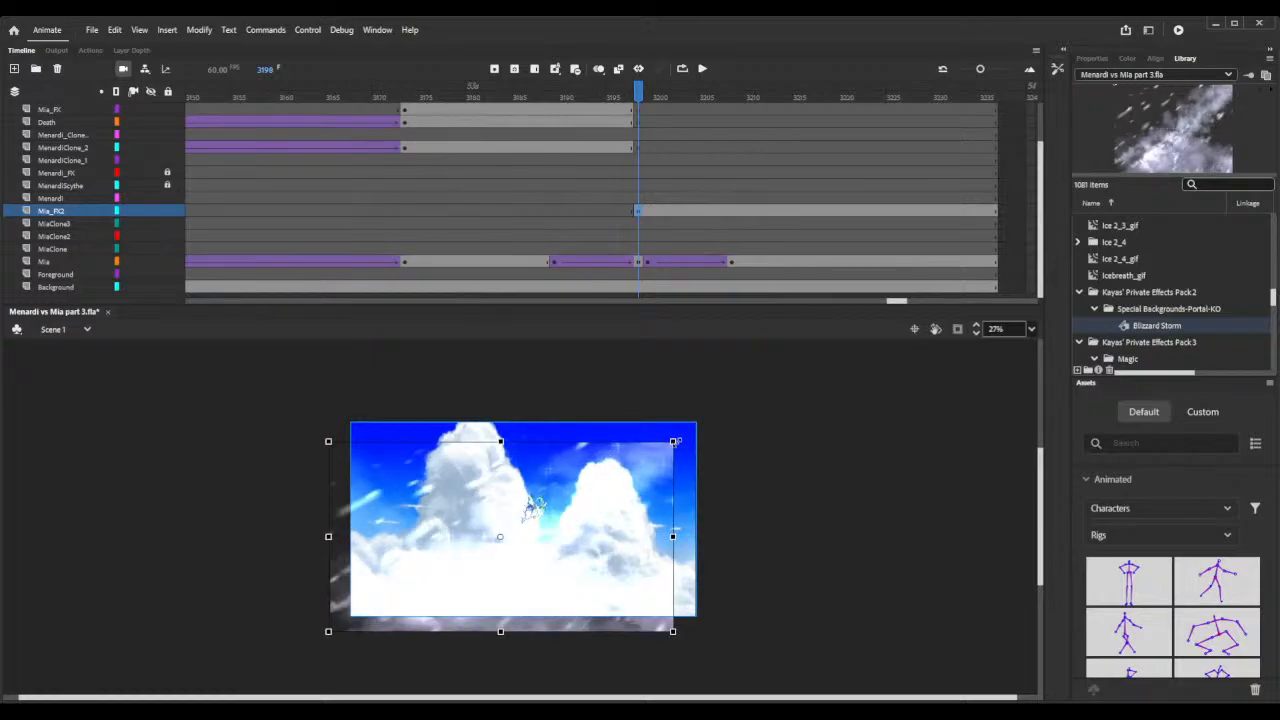
drag(612, 487, 640, 465)
drag(359, 610, 351, 616)
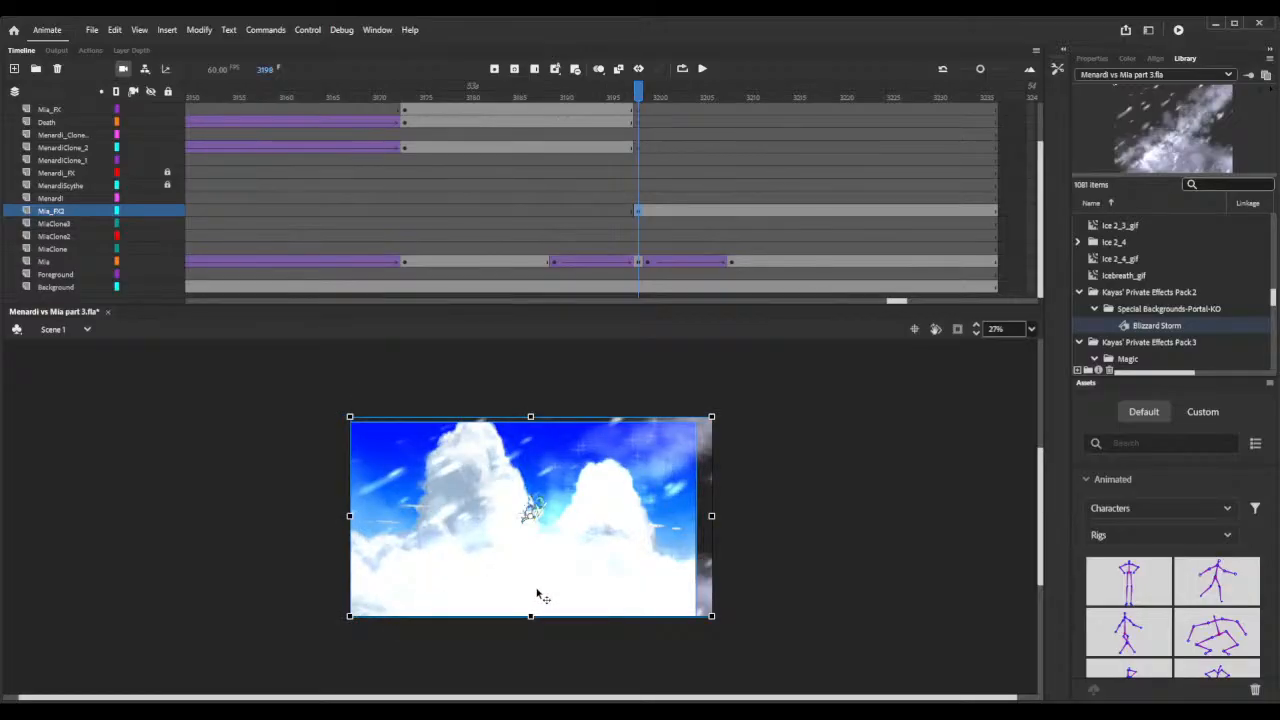
mouse_move(537, 596)
mouse_down()
mouse_move(508, 589)
mouse_move(543, 594)
mouse_move(528, 594)
mouse_up()
Select Mia at frame 3208 of the Mia layer and move her straight down toward the lower part of the stage.
drag(604, 96, 736, 117)
click(537, 530)
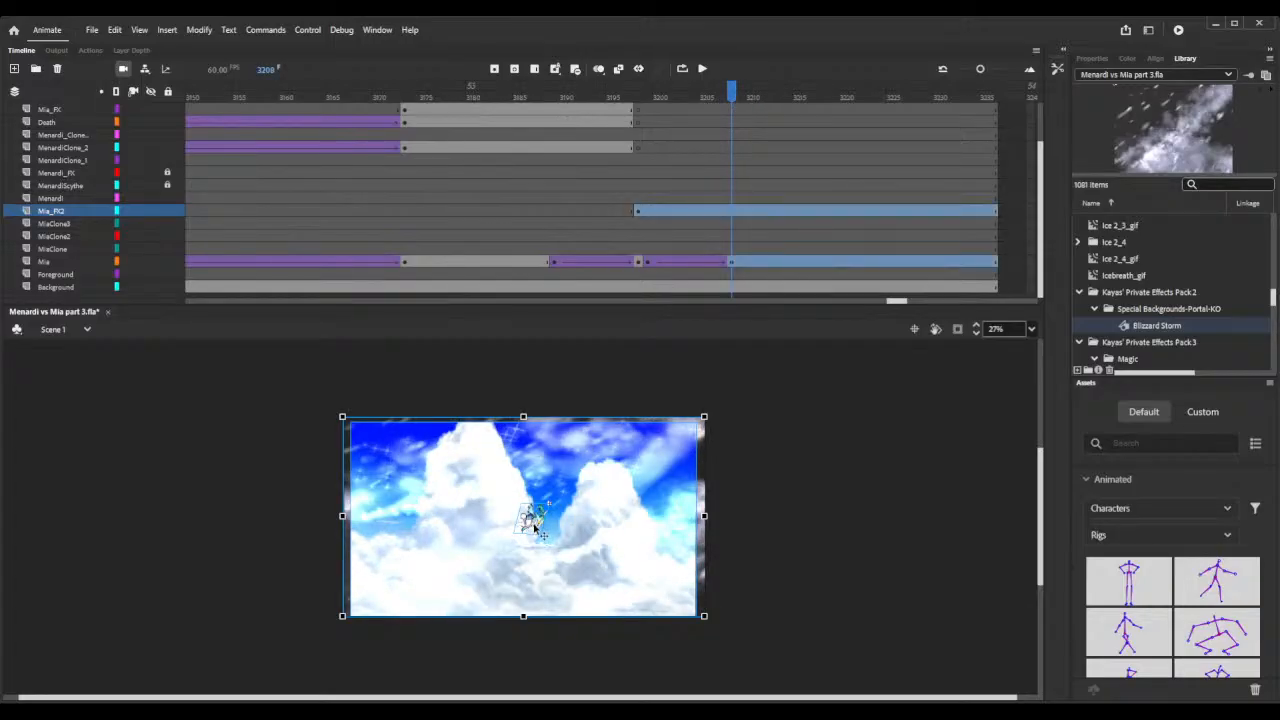
click(734, 265)
key(Down)
key(Down)
key(Down)
key(Down)
key(Down)
key(Down)
key(Down)
key(Down)
key(Down)
key(Down)
key(Down)
key(Down)
key(Down)
key(Down)
key(Down)
key(Down)
key(Down)
key(Down)
key(Down)
key(Down)
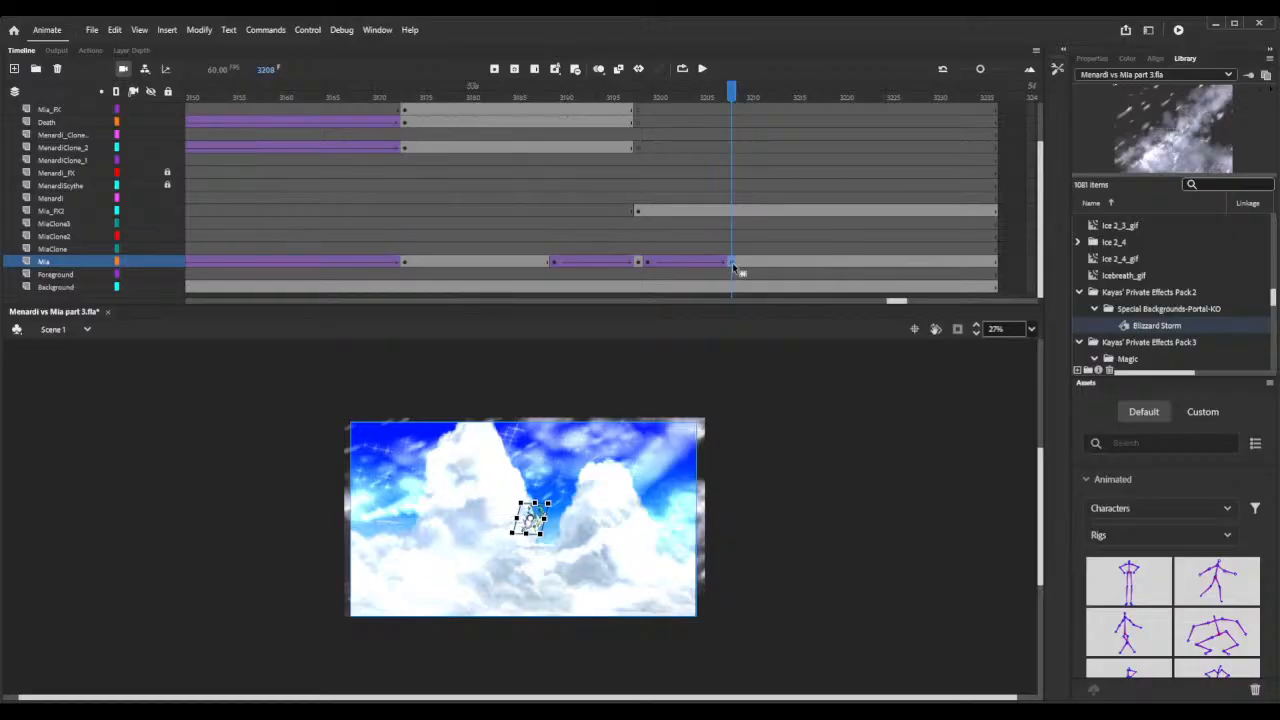
key(Down)
key(Down)
key(Down)
key(Down)
key(Down)
key(Down)
key(Down)
key(Down)
key(Down)
key(Down)
key(Down)
key(Down)
key(Down)
key(Down)
key(Down)
key(Down)
key(Down)
key(Down)
key(Down)
key(Down)
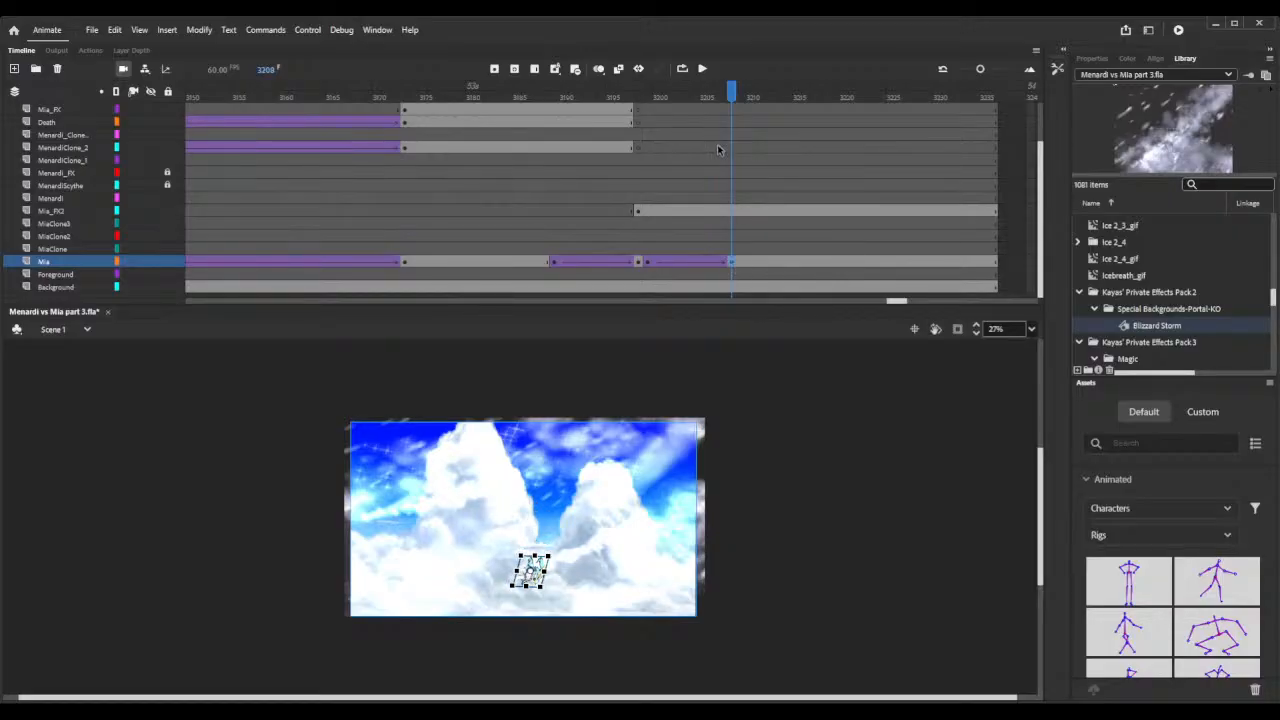
drag(558, 97, 745, 107)
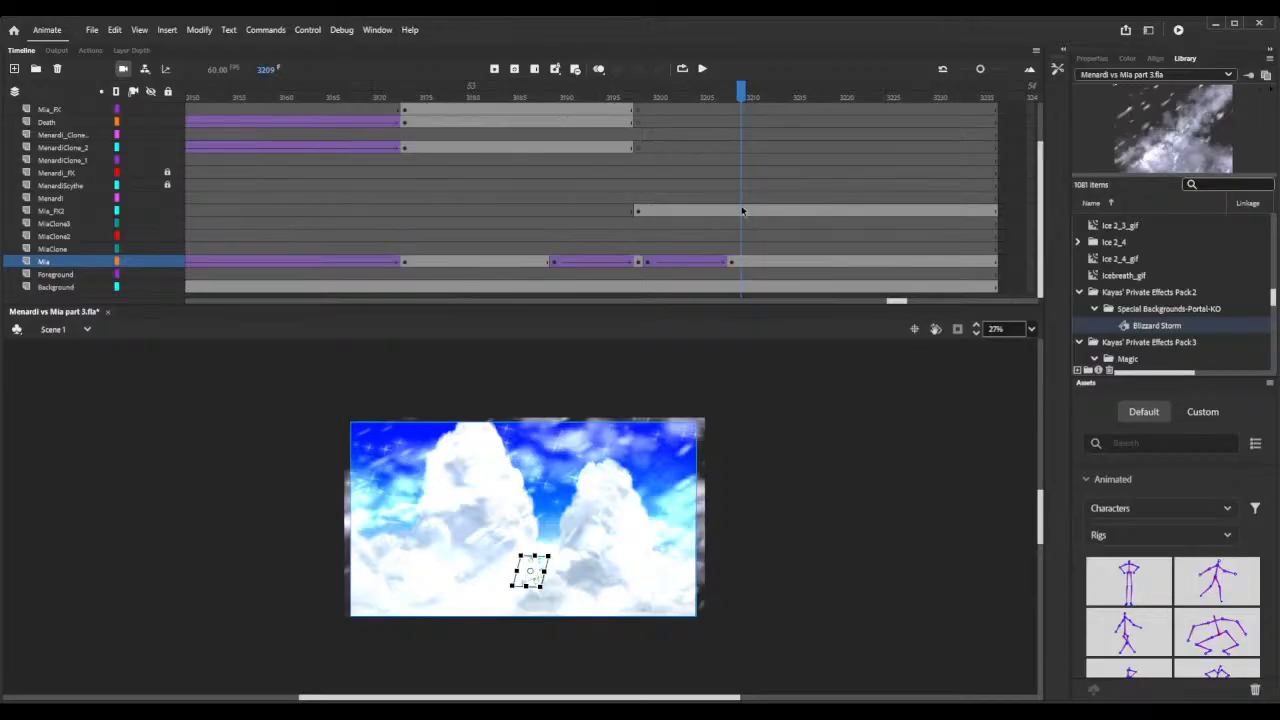
Find Mia's earlier falling pose at frame 1507 of the Mia layer and copy that frame.
drag(898, 300, 151, 255)
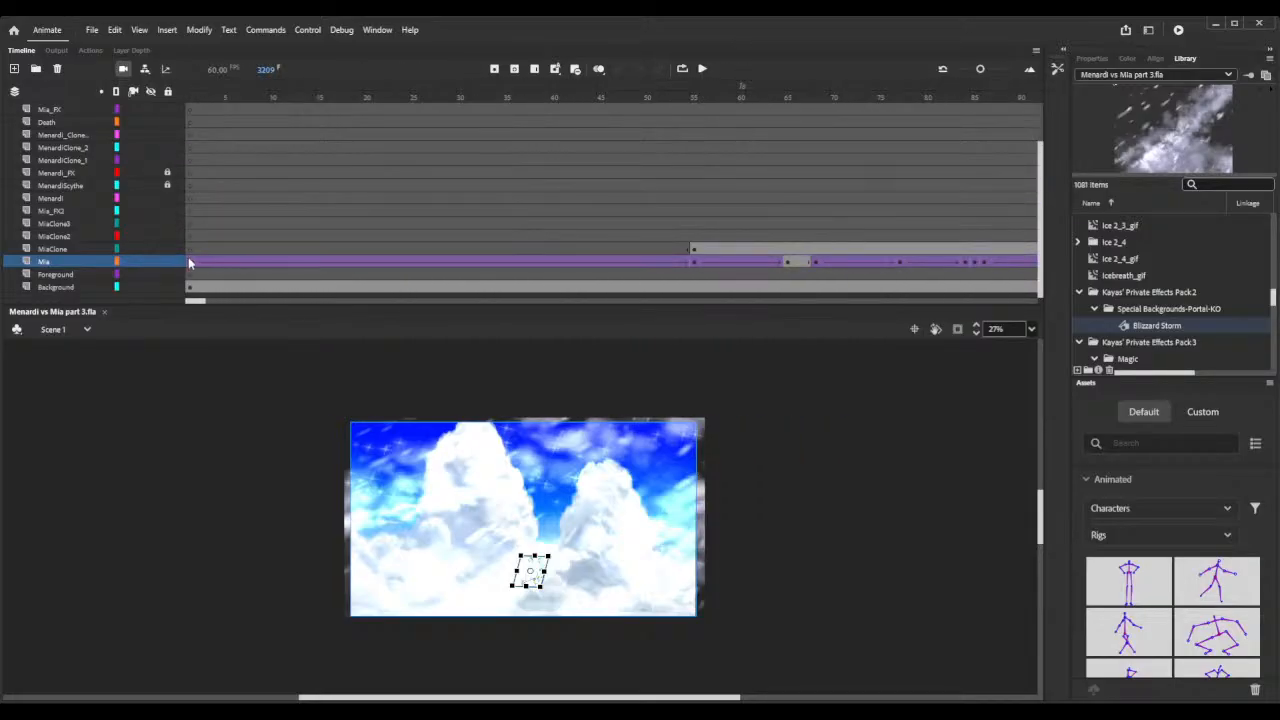
drag(695, 97, 808, 117)
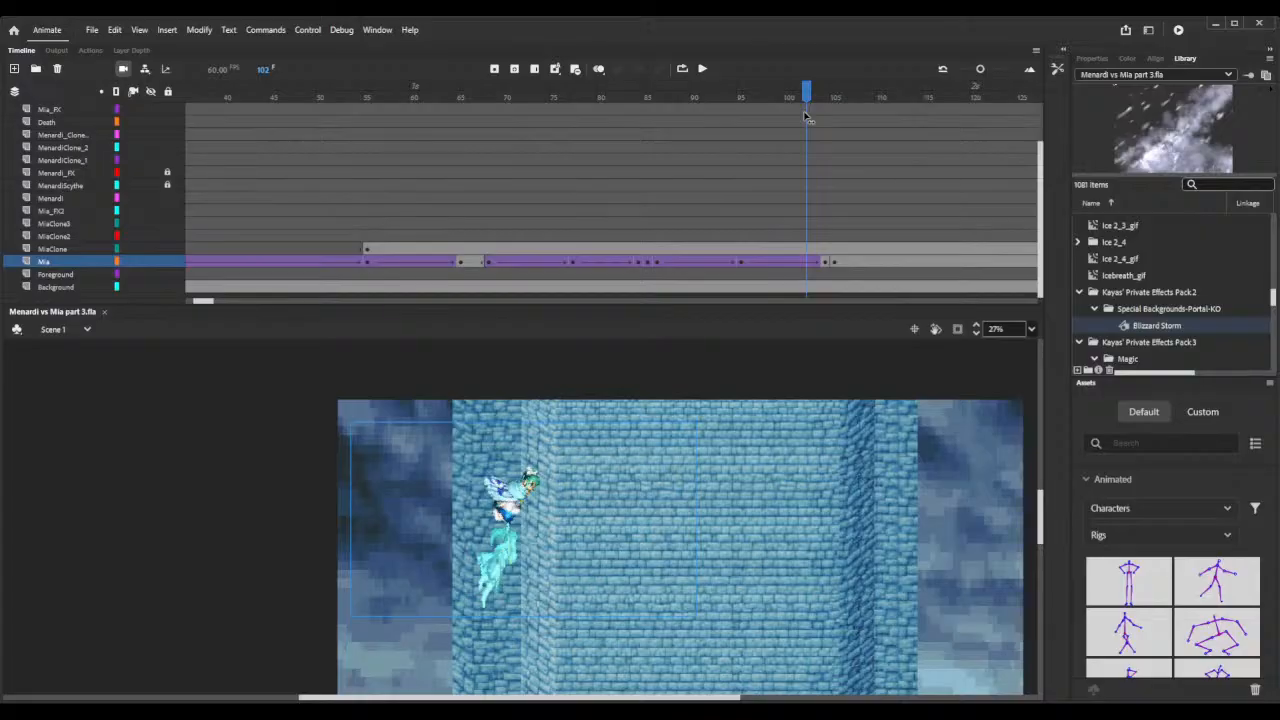
drag(223, 304, 164, 299)
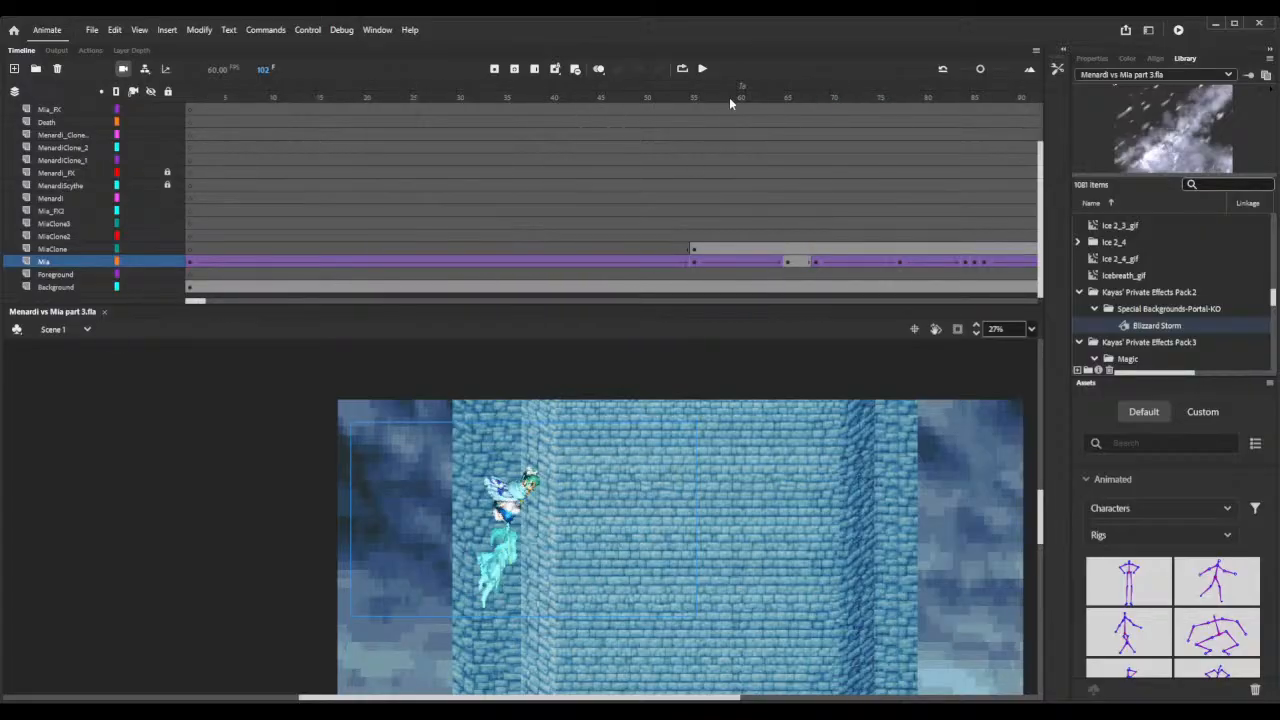
drag(980, 68, 962, 68)
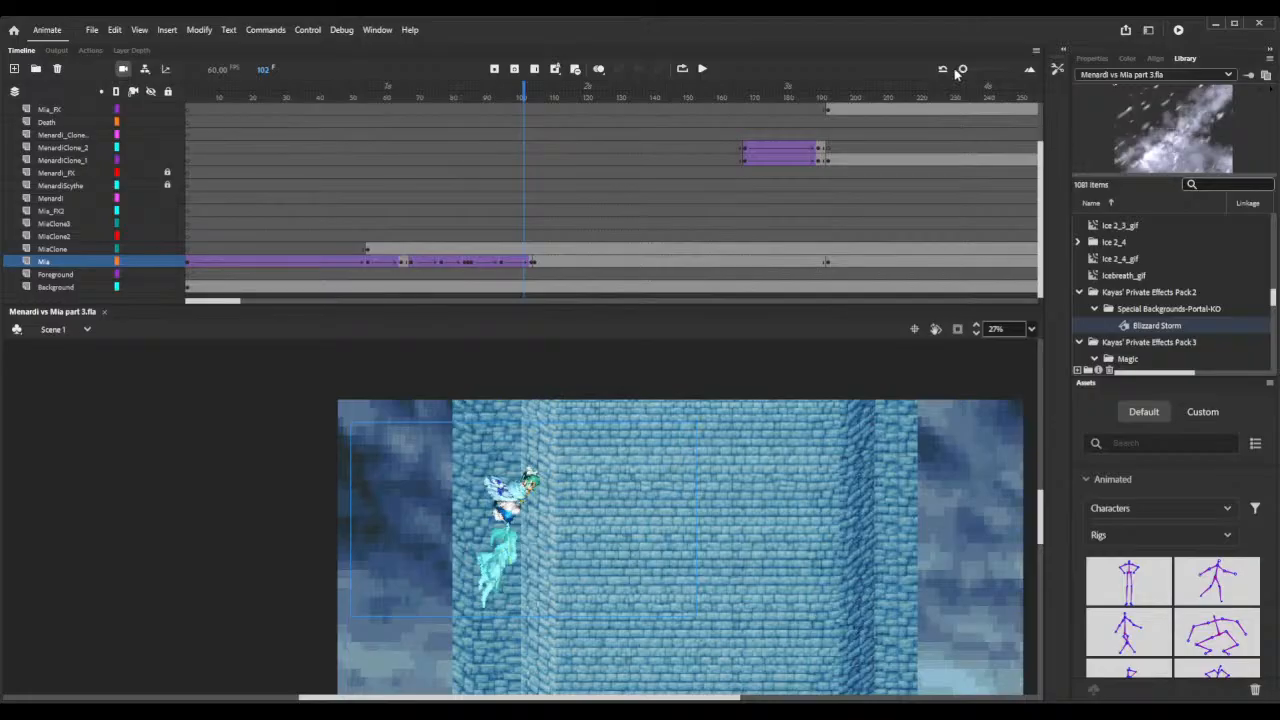
click(926, 88)
drag(216, 304, 723, 315)
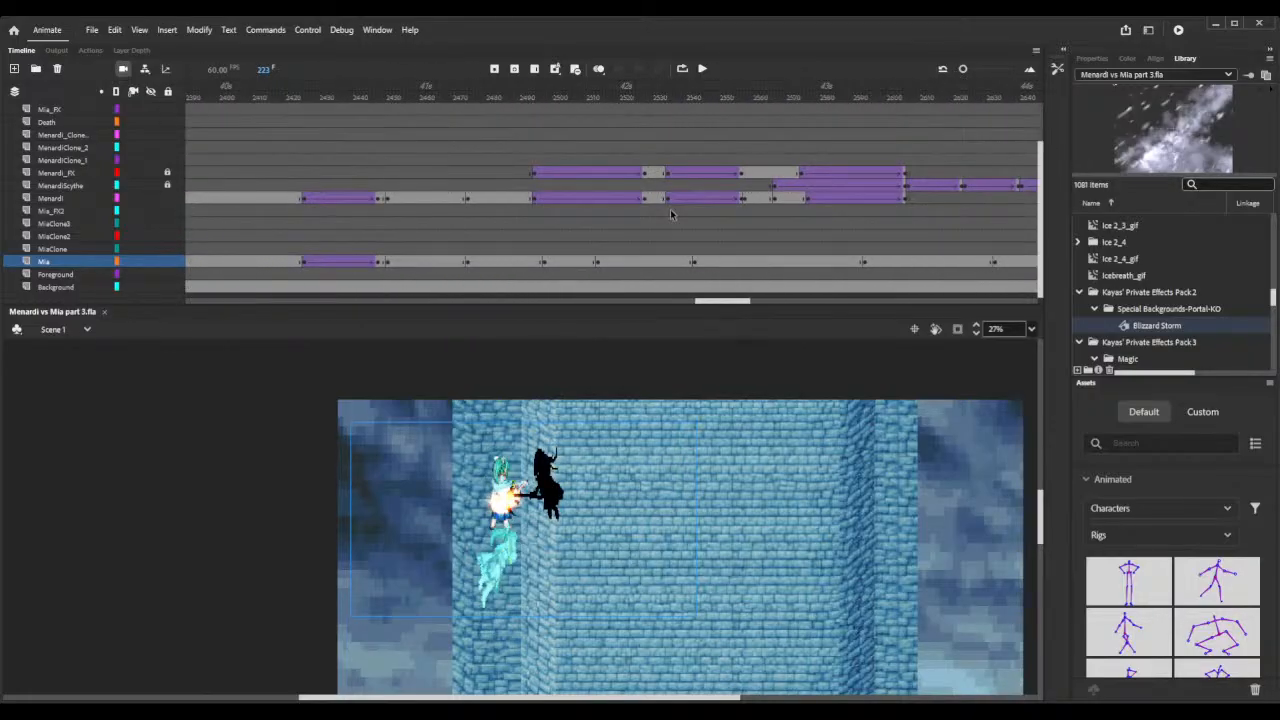
drag(531, 89, 326, 100)
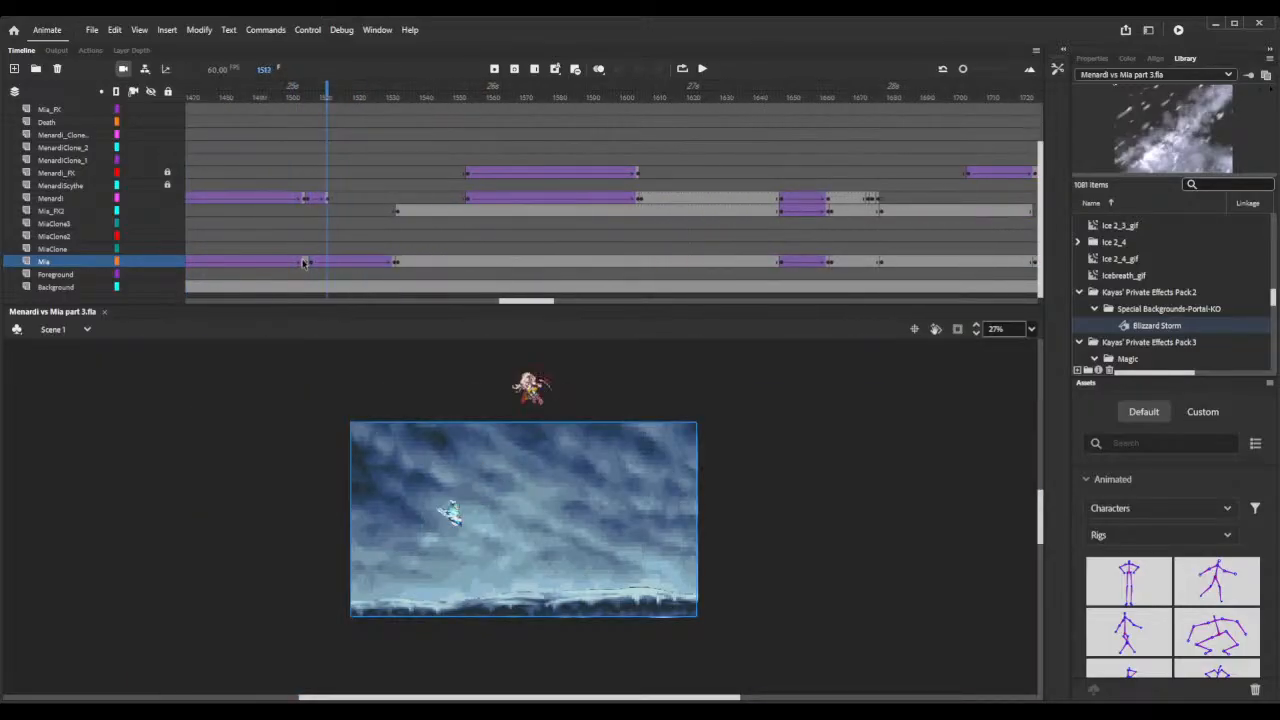
click(309, 263)
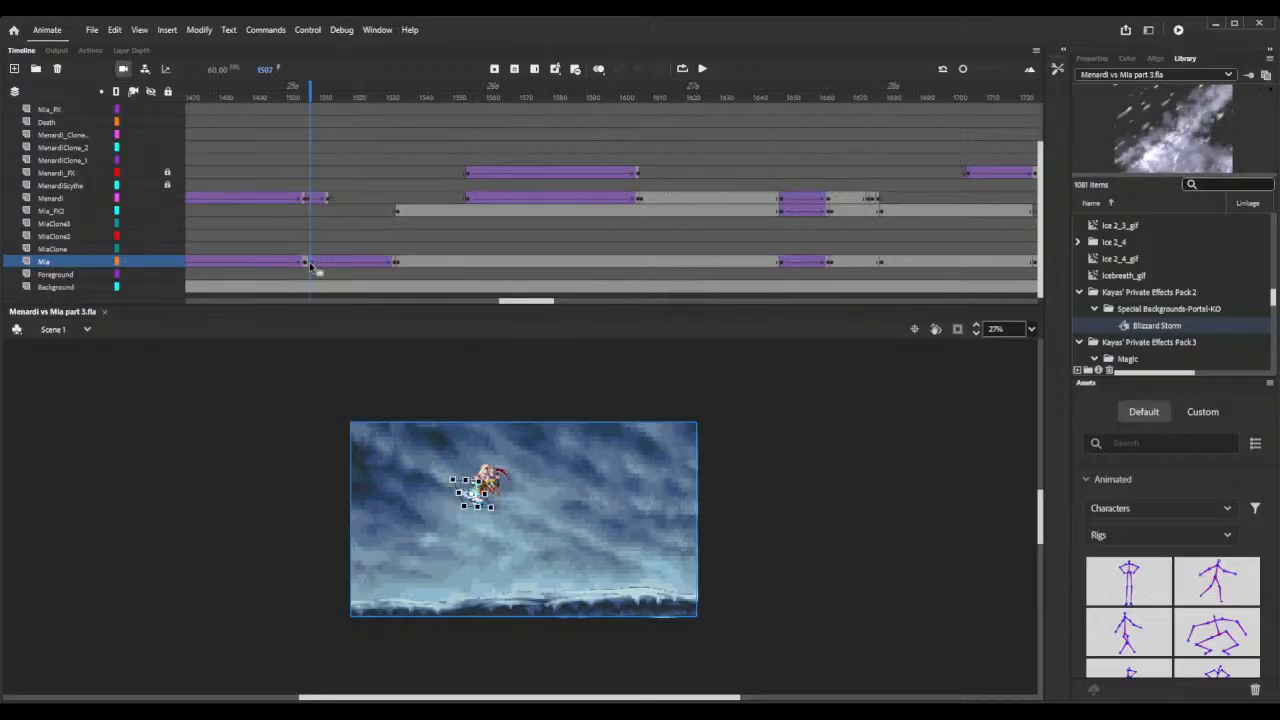
drag(309, 263, 312, 265)
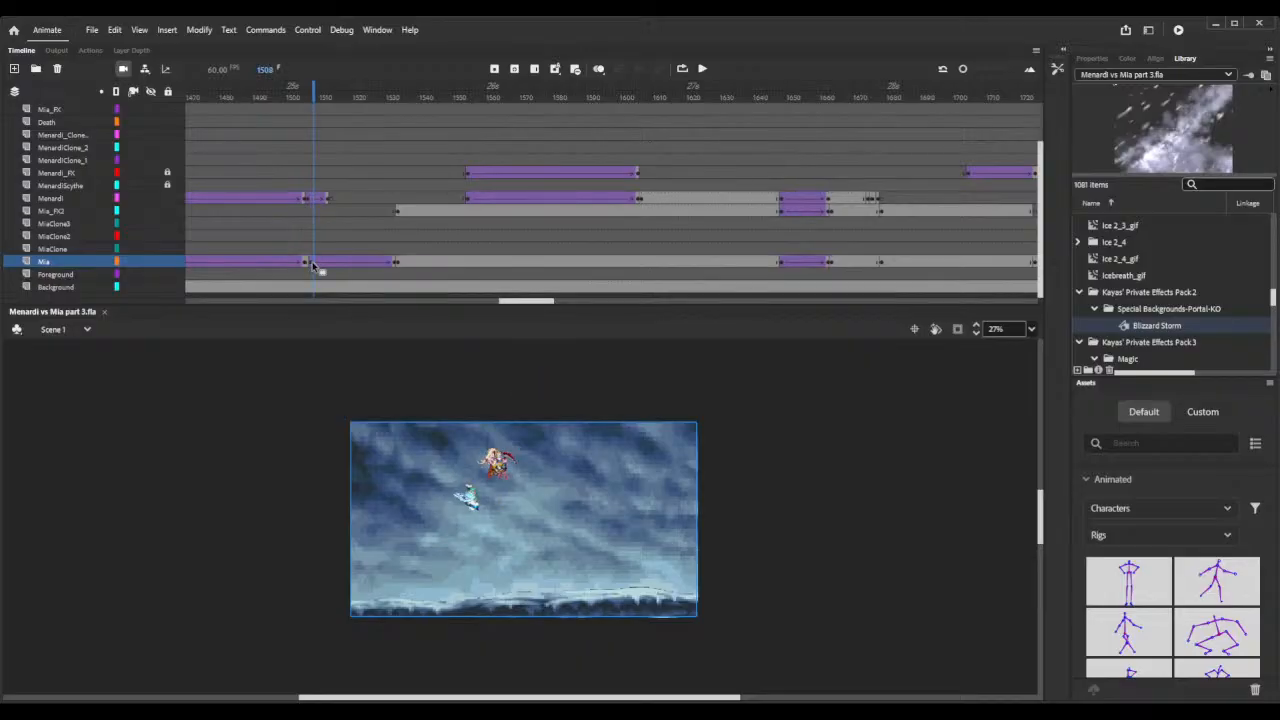
click(310, 264)
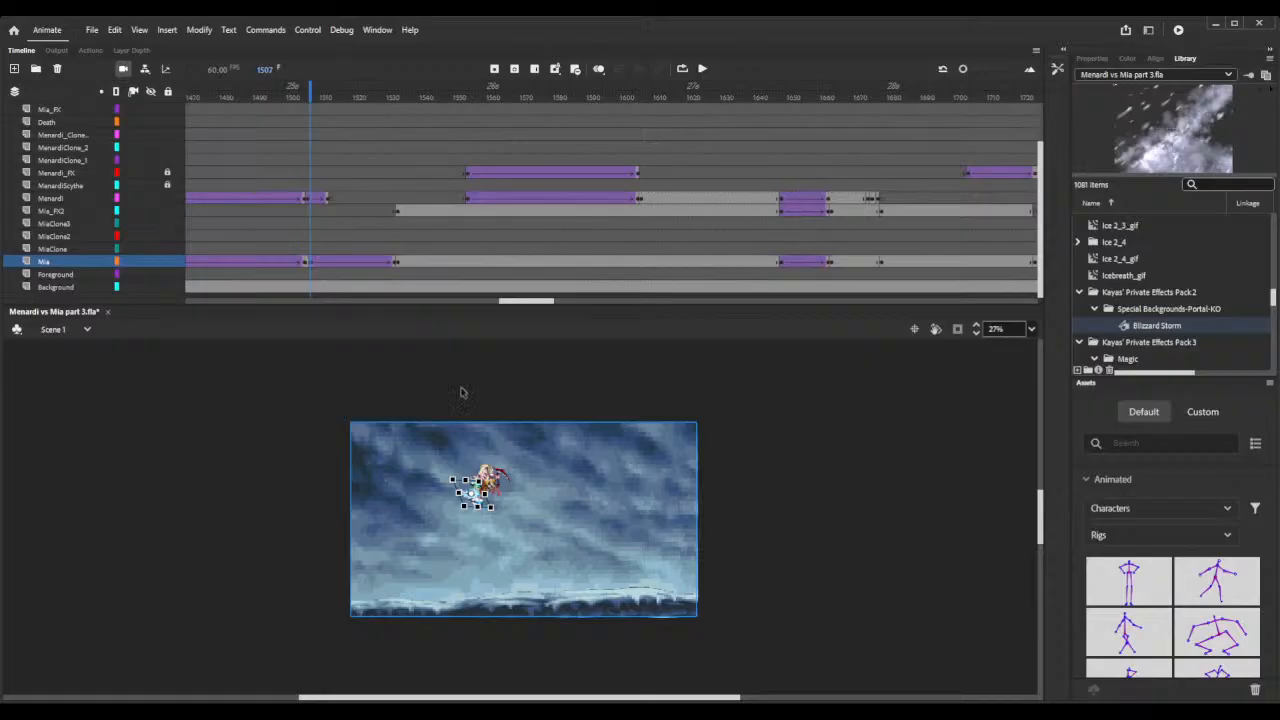
Return to the end of Mia's fall and paste the copied pose frame at frame 3209 of the Mia layer.
drag(533, 302, 862, 302)
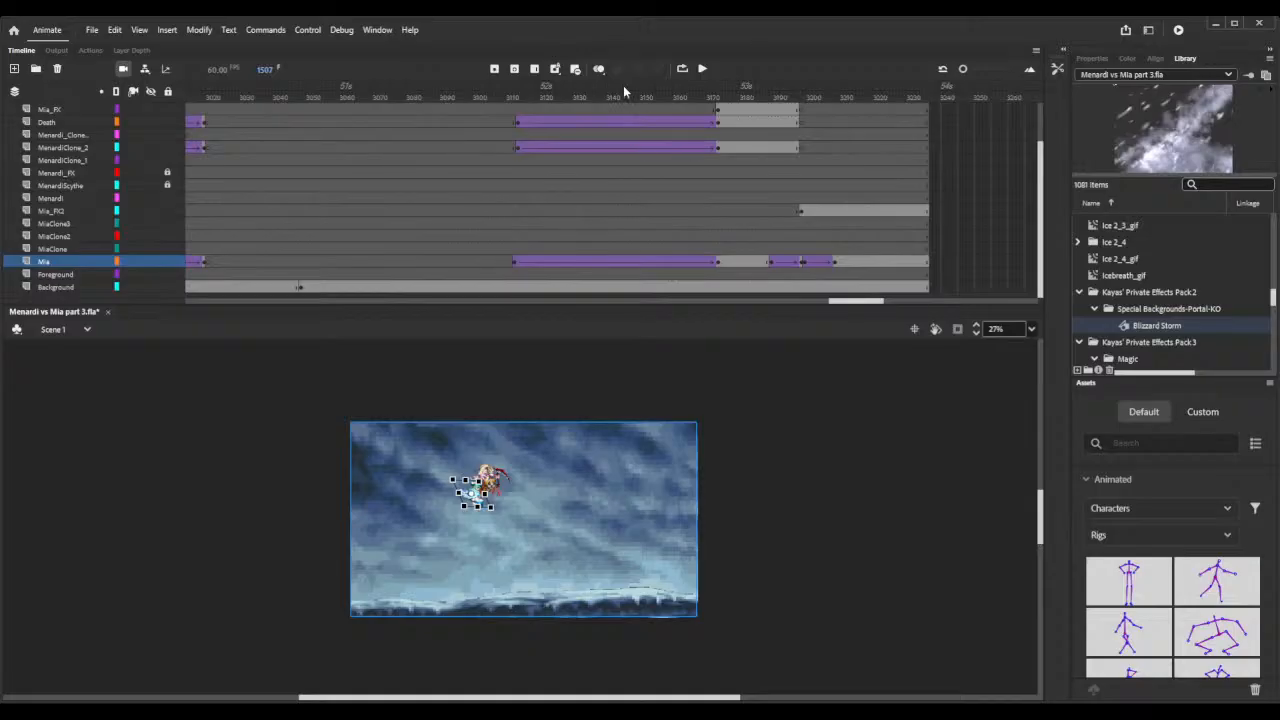
drag(600, 91, 845, 125)
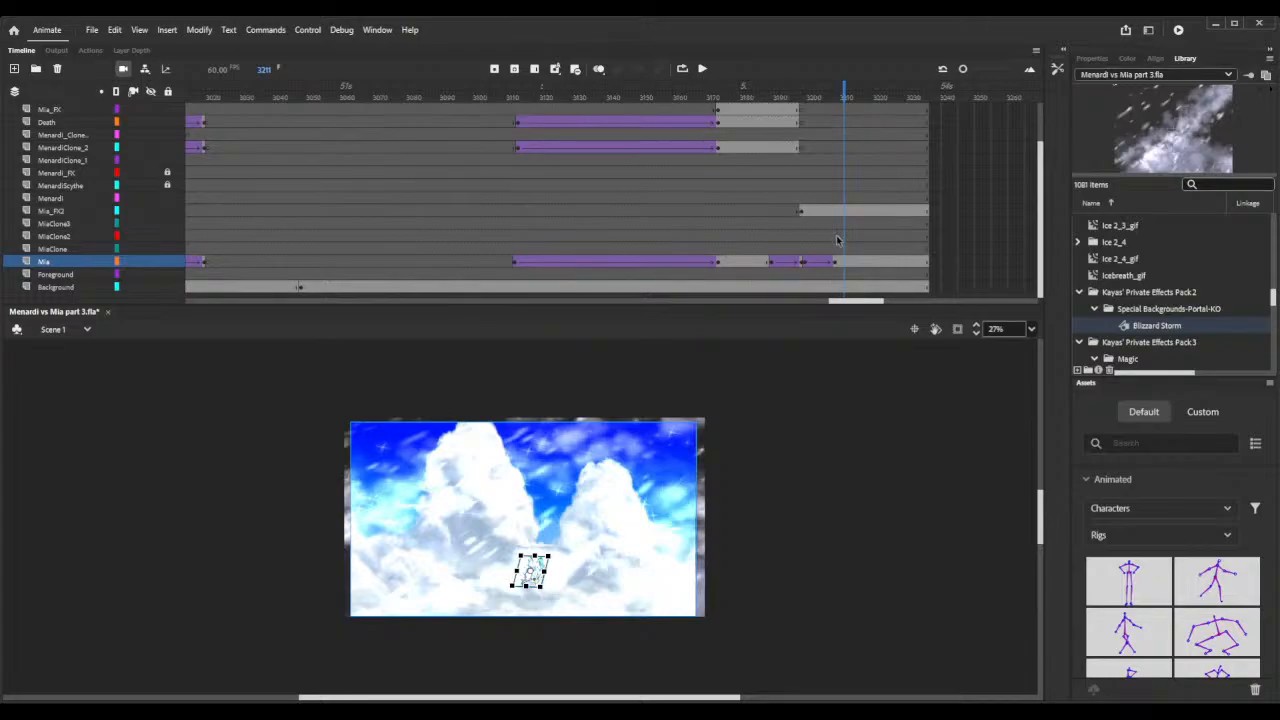
click(845, 266)
click(838, 266)
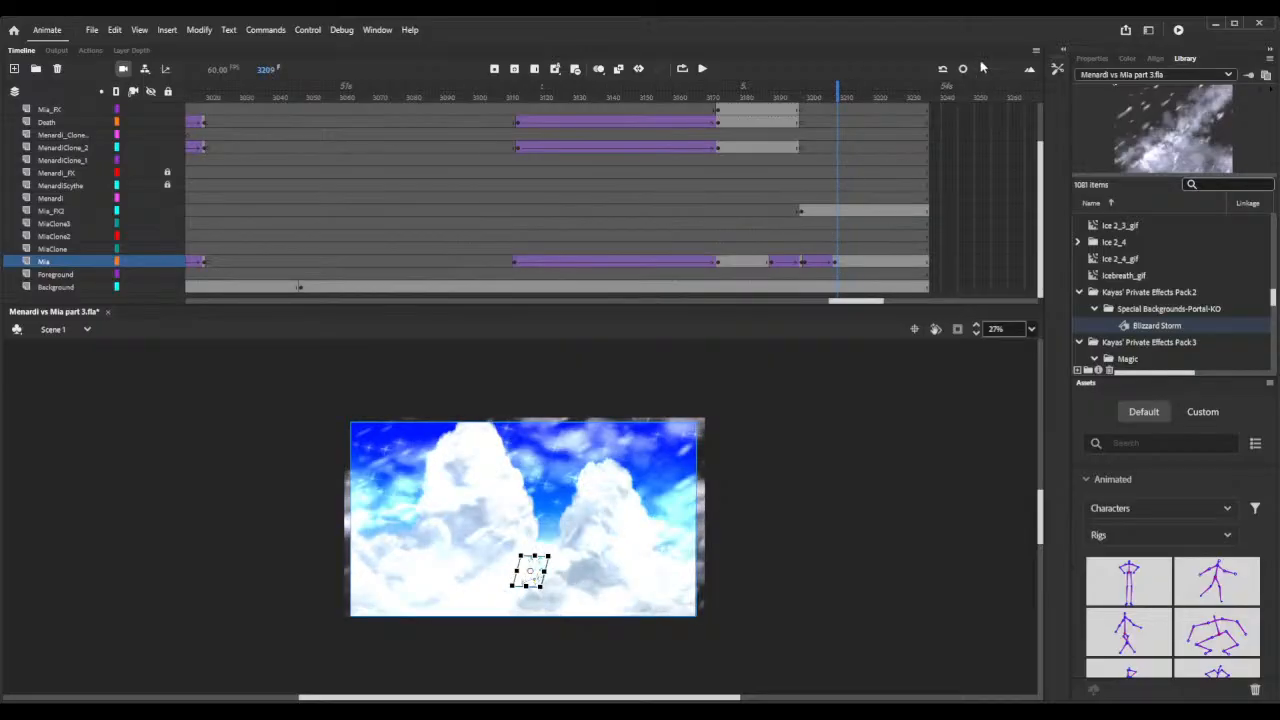
scroll(953, 152, left, 3)
drag(857, 301, 880, 304)
drag(643, 94, 748, 113)
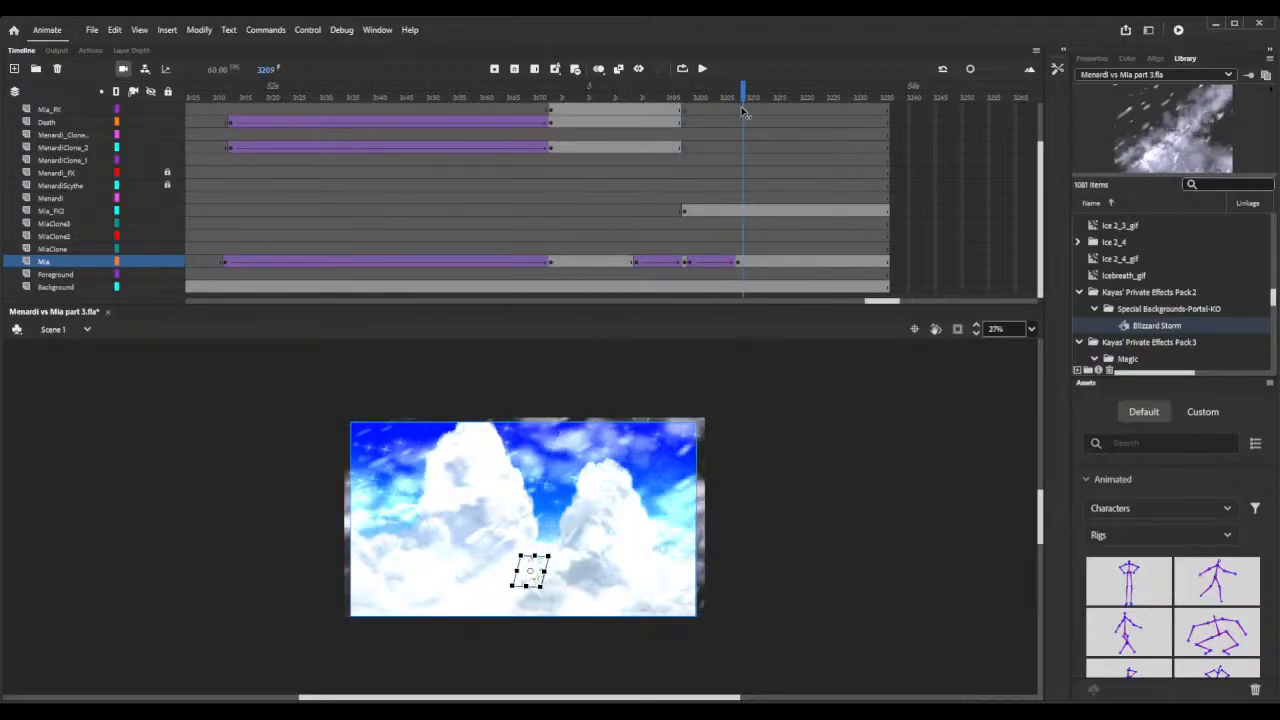
click(744, 266)
key(ctrl+alt+v)
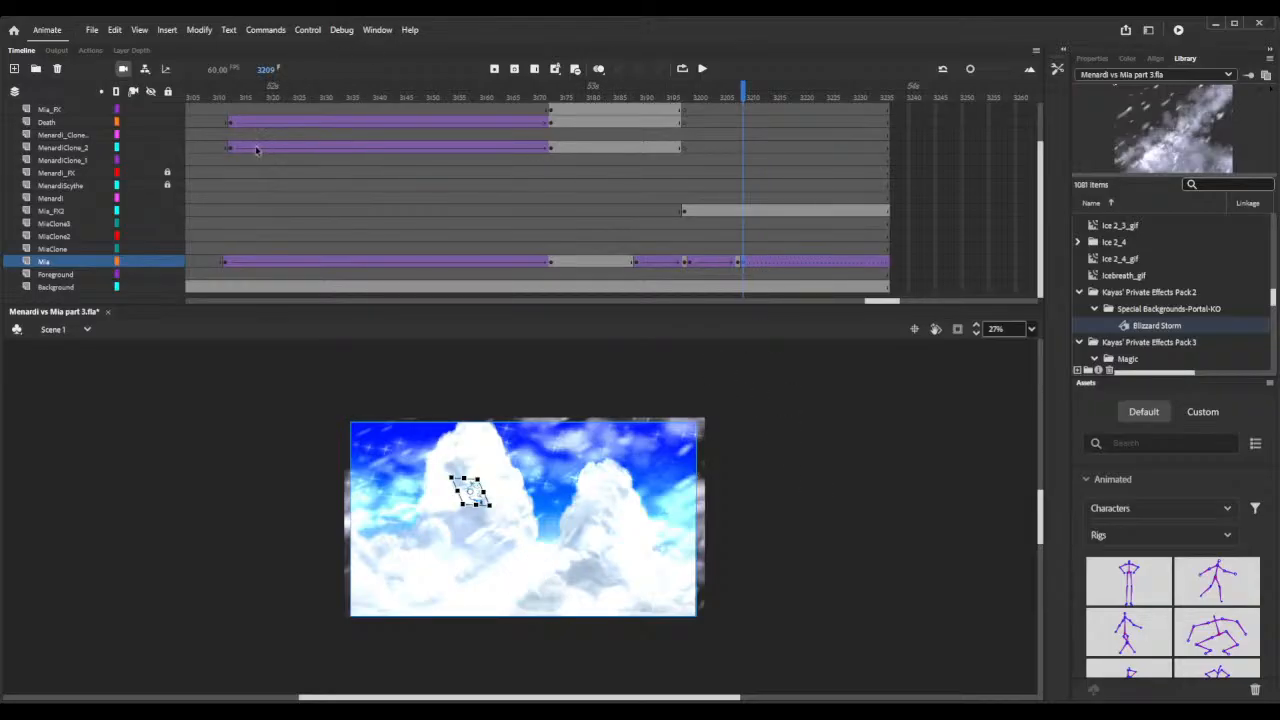
Lock the Mia_FX2 layer and remove the tween that follows frame 3209 on the Mia layer.
click(682, 211)
click(167, 211)
click(770, 264)
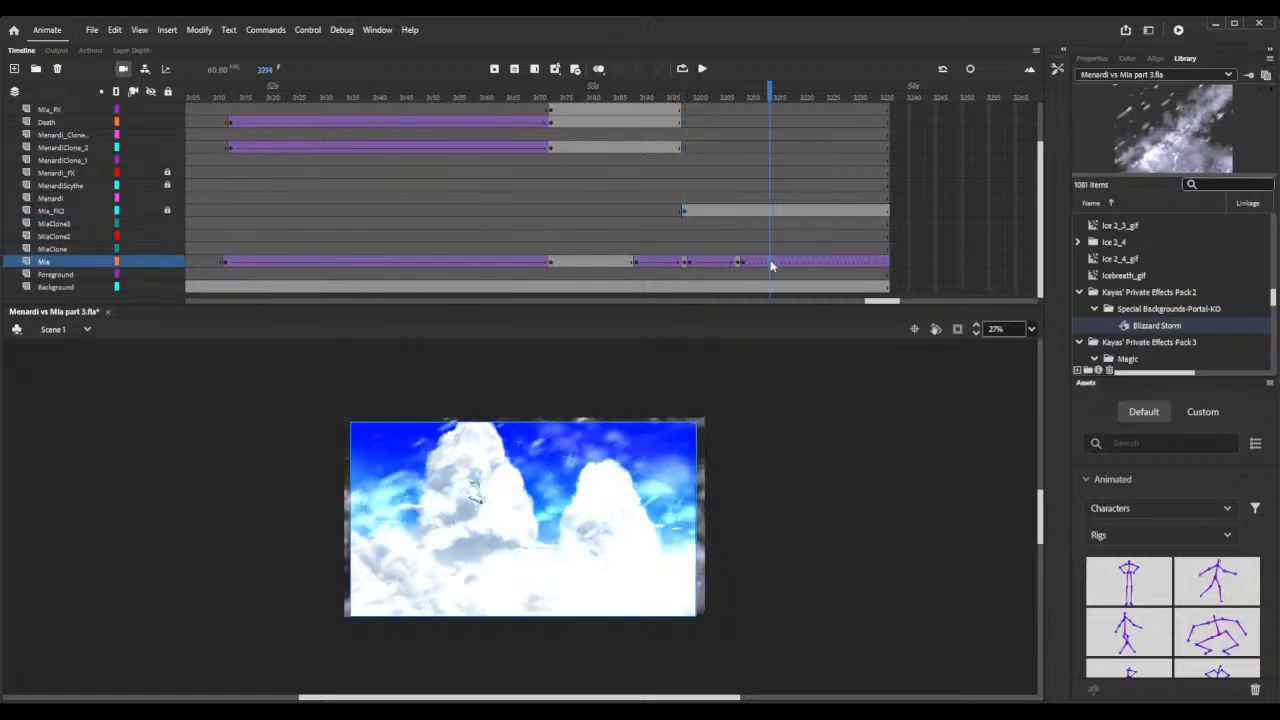
click(808, 267)
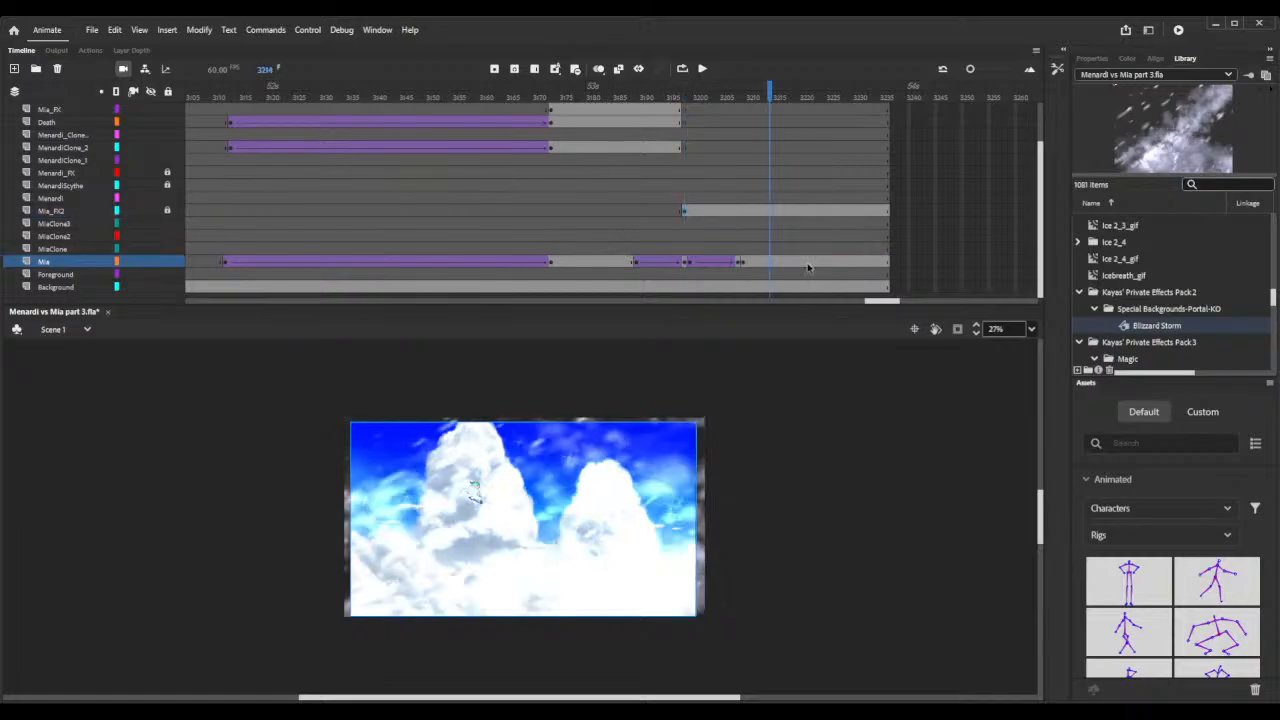
Turn on onion skinning and move Mia's pasted pose at frame 3209 to the lower end of her fall path.
click(744, 261)
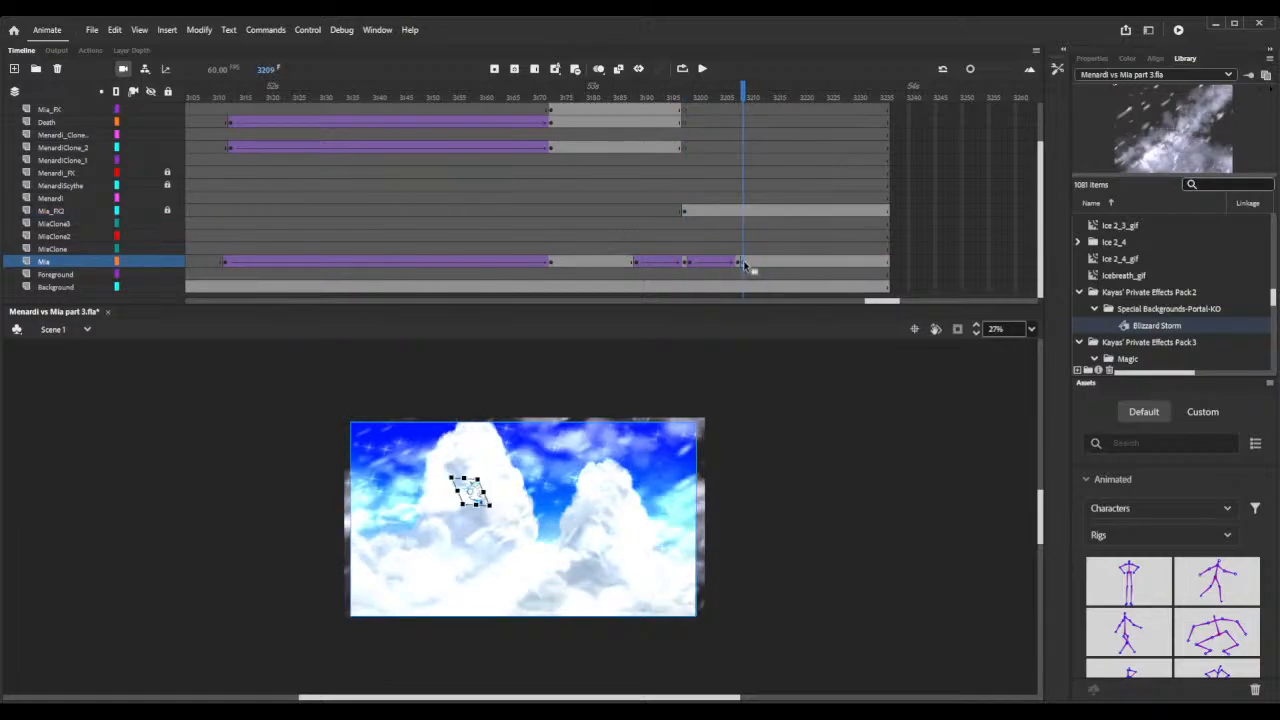
click(598, 68)
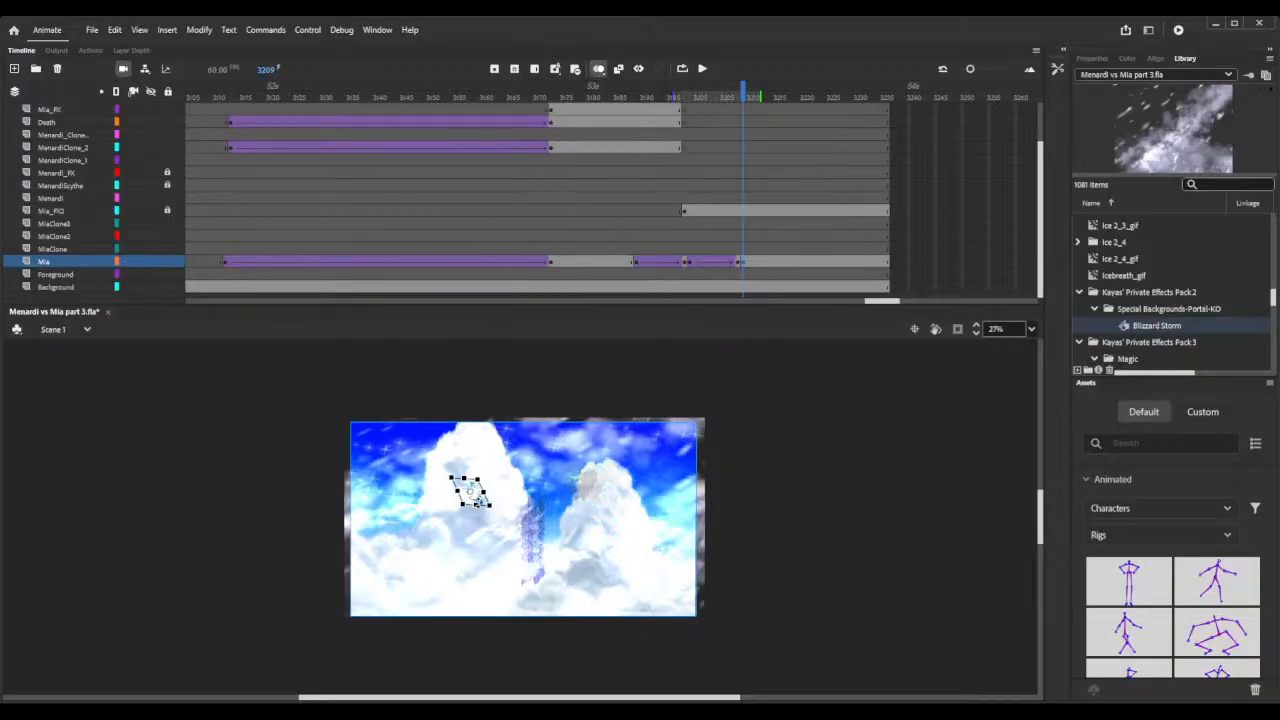
click(976, 329)
click(976, 329)
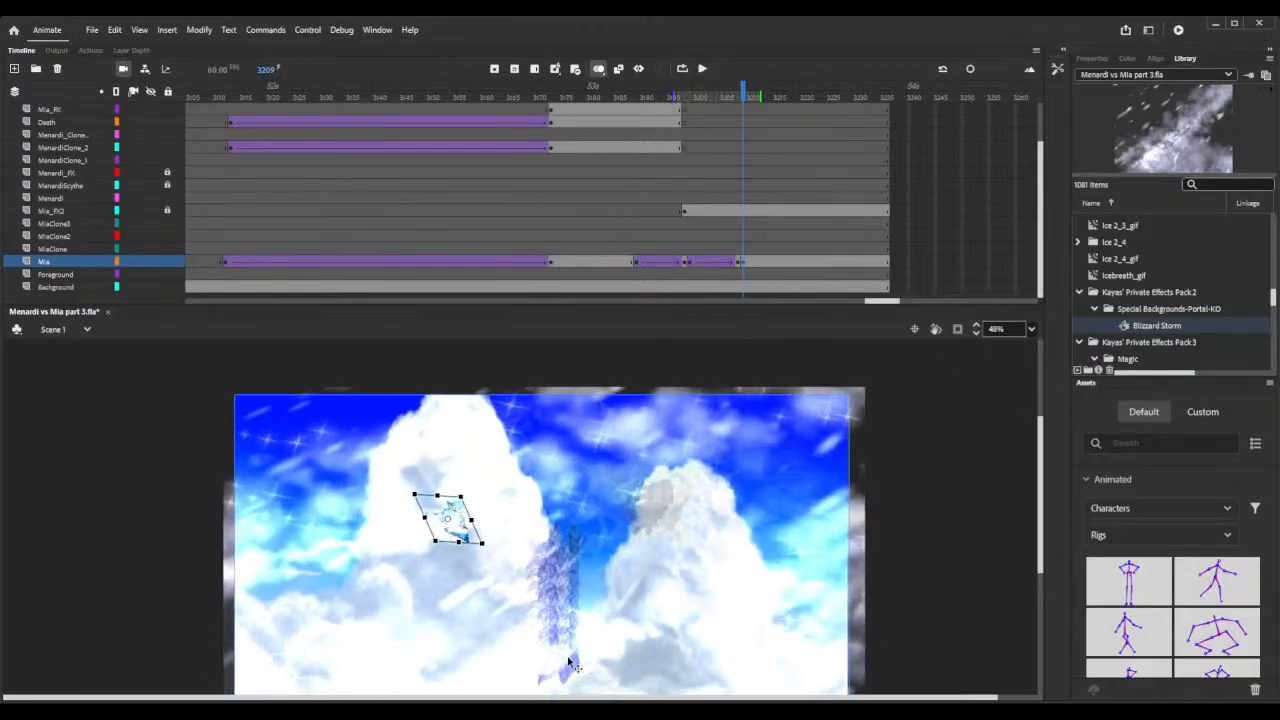
scroll(484, 679, down, 2)
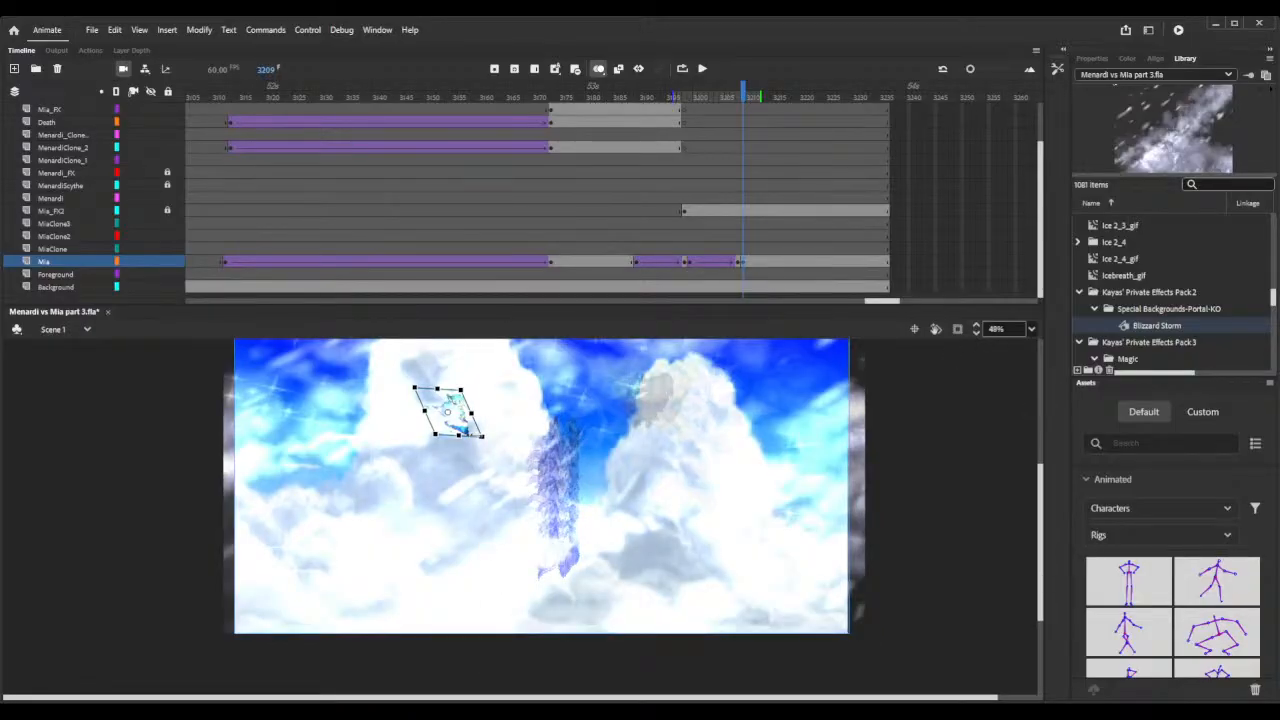
drag(474, 422, 573, 584)
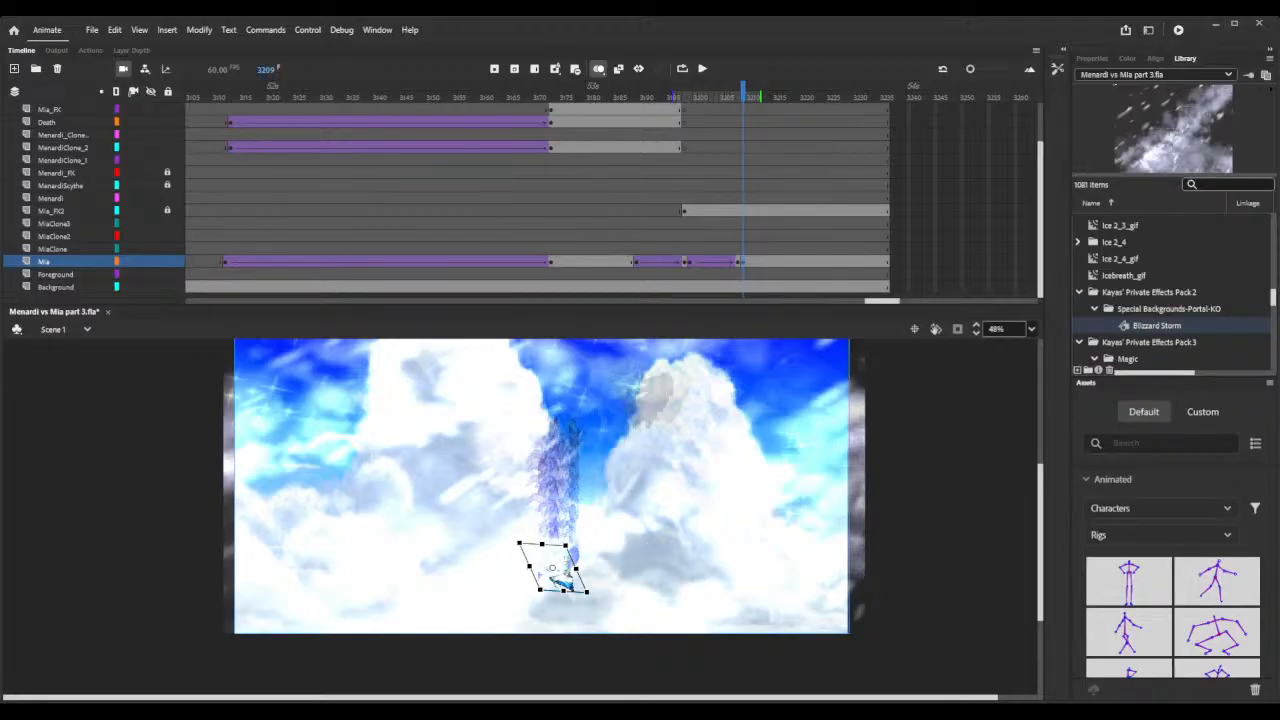
Lock the Background layer and find PreAeireForeground.png by searching the library for "pre".
click(167, 286)
click(1215, 184)
text(pre)
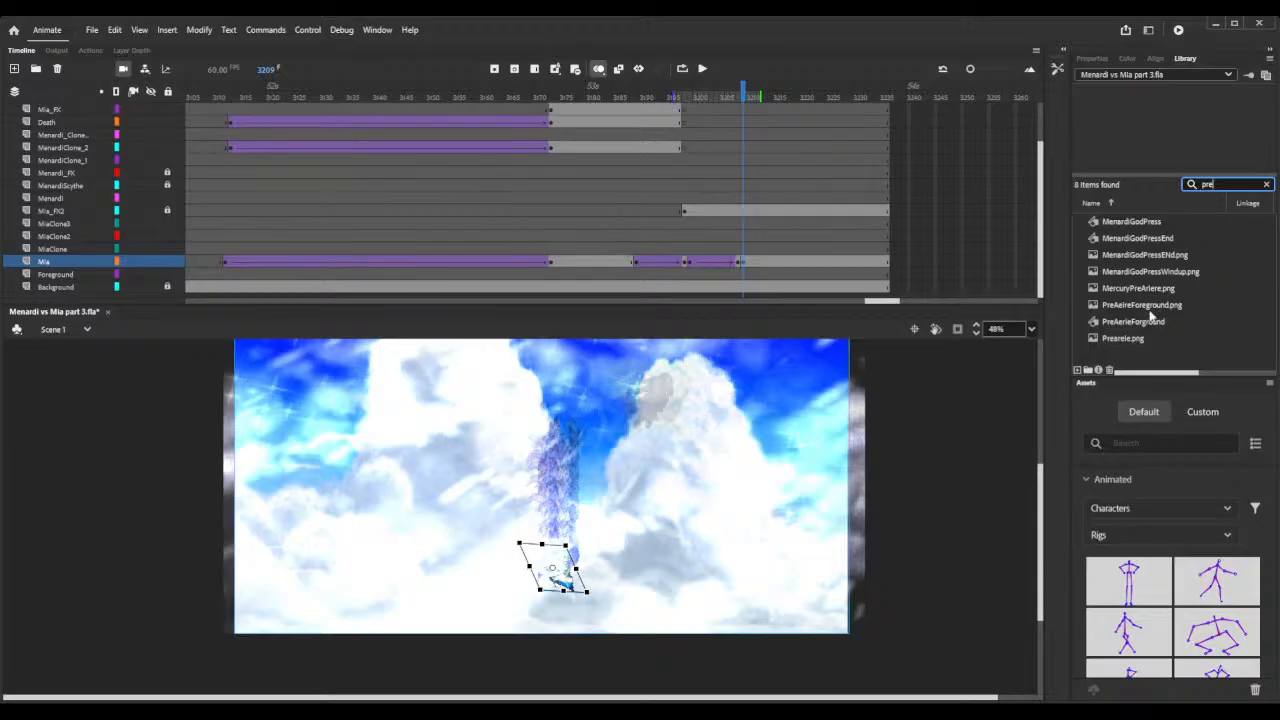
click(1148, 307)
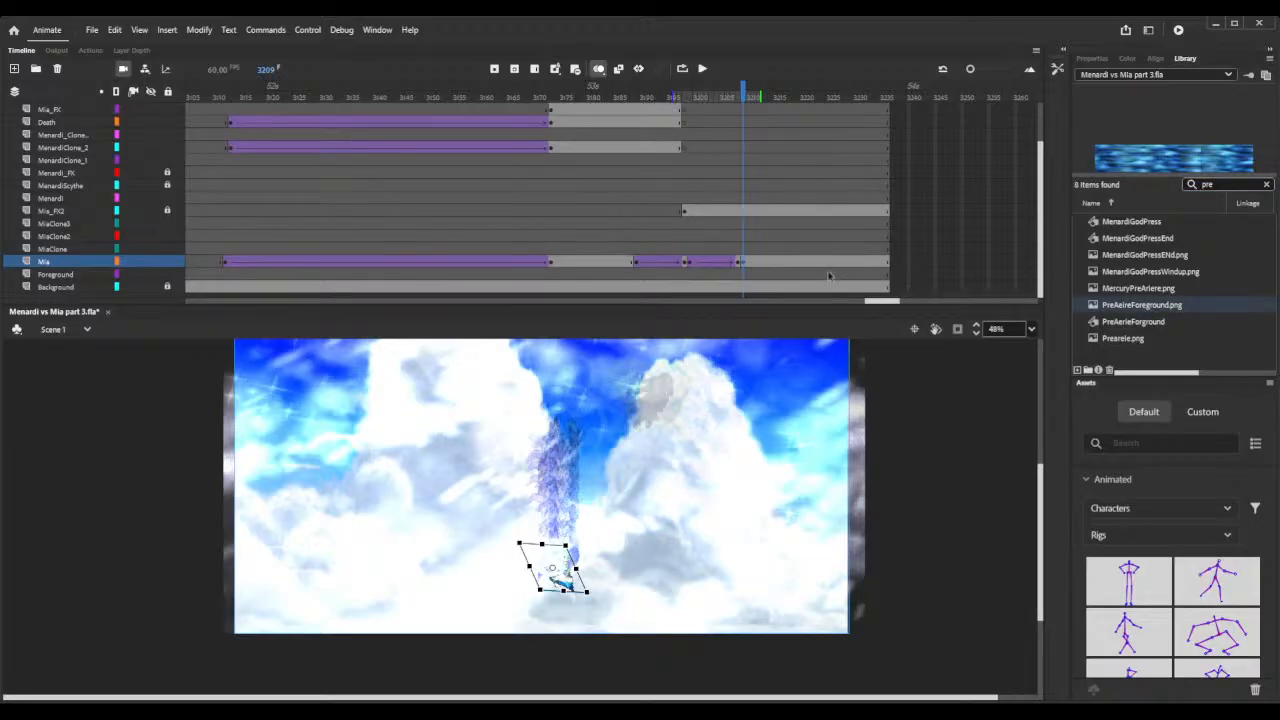
Start a keyframe at frame 3209 of the Foreground layer and place PreAeireForeground.png across the bottom of the stage.
click(743, 278)
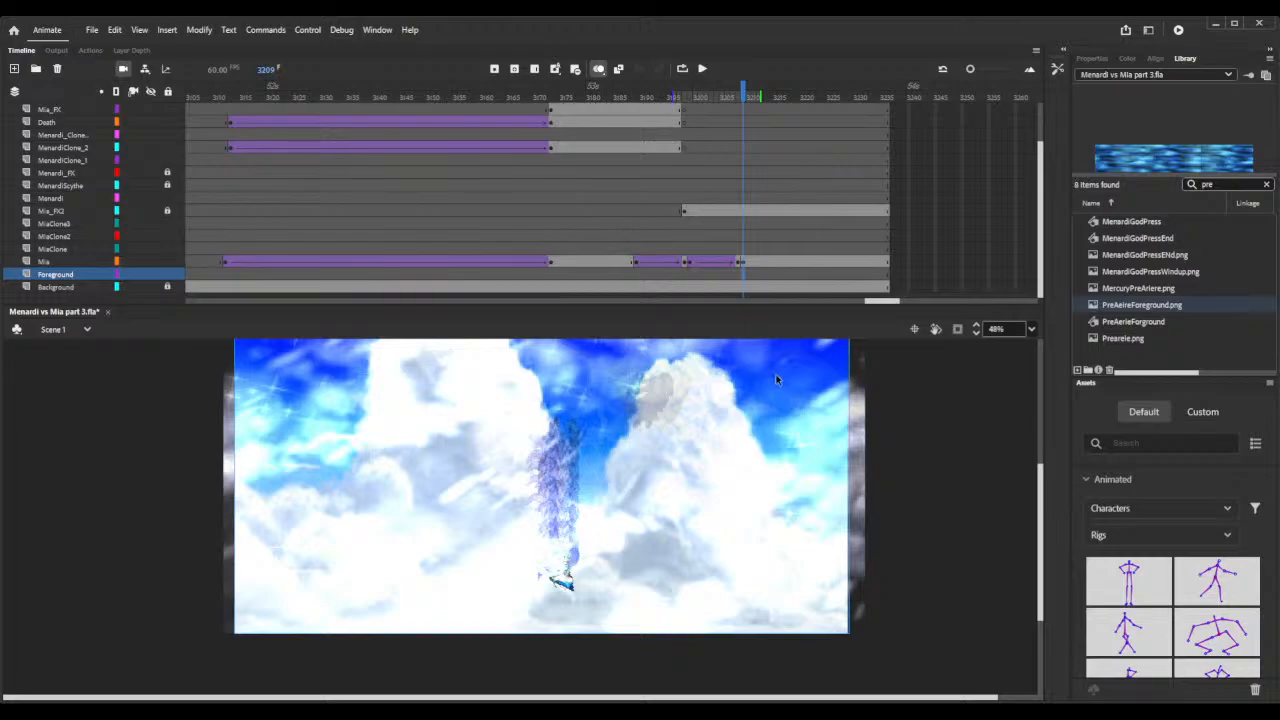
click(1114, 323)
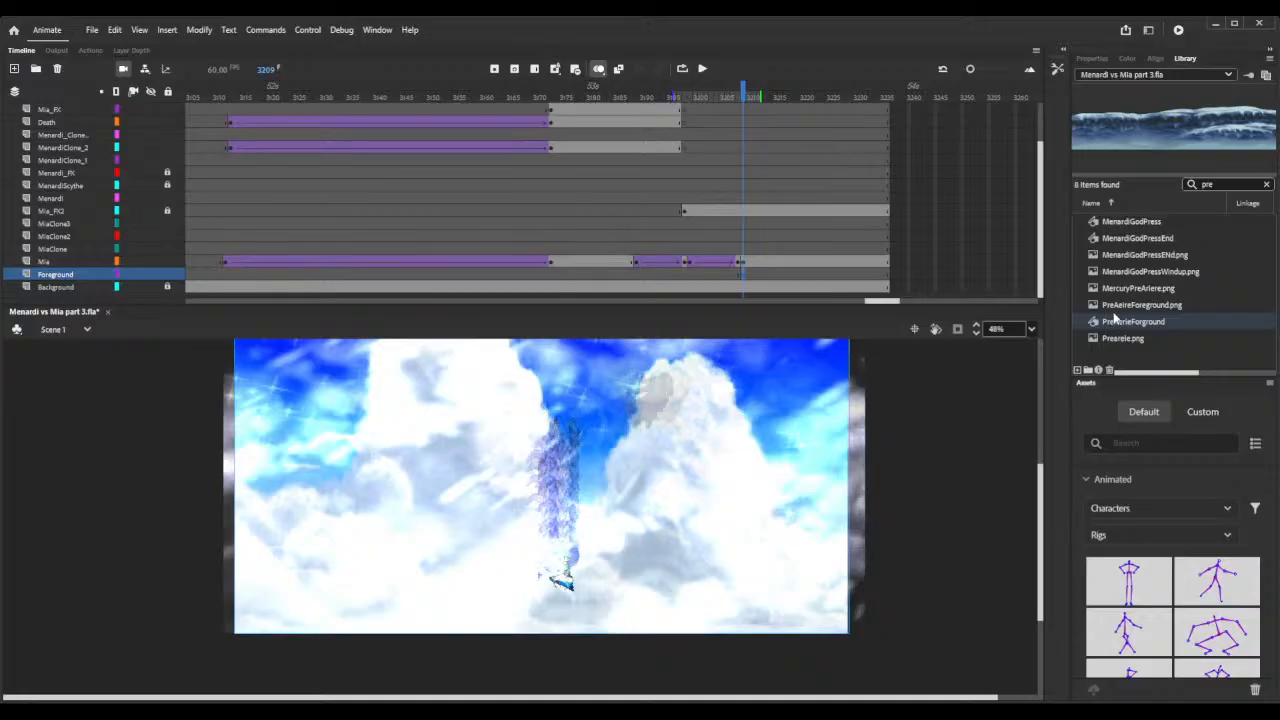
click(1116, 306)
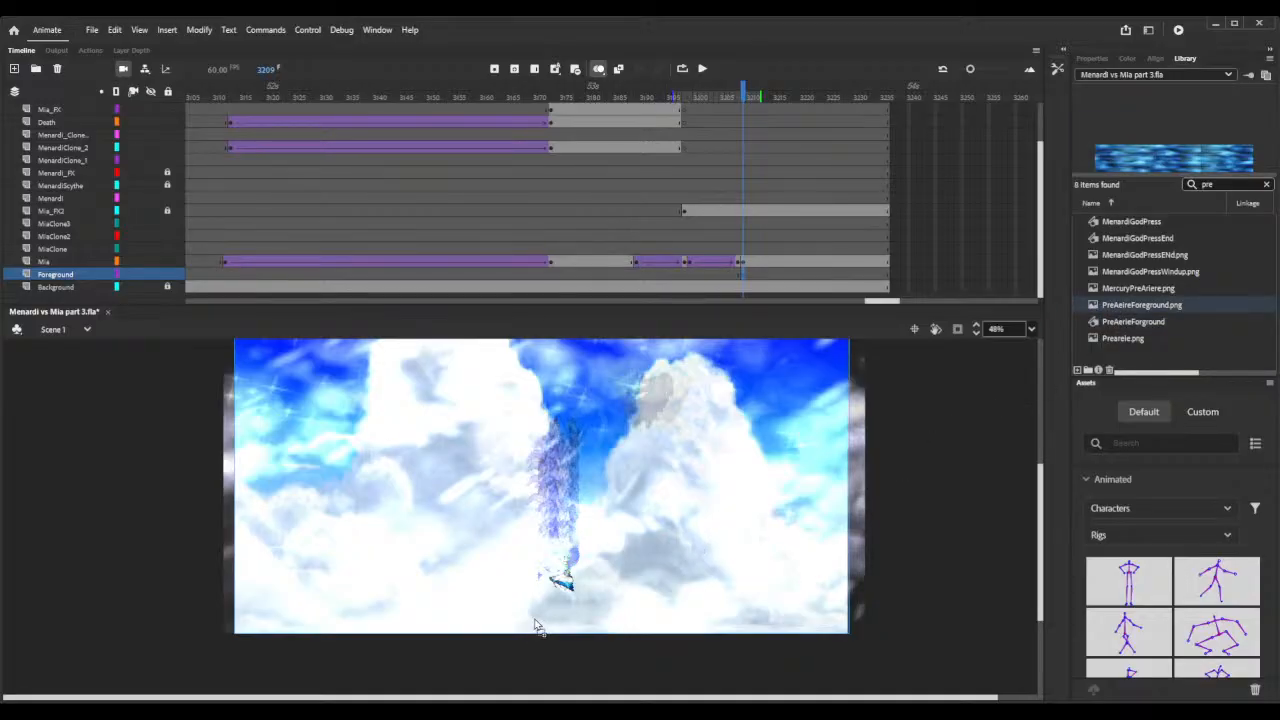
drag(530, 627, 603, 541)
Reduce the height of the water image so it forms a thinner strip along the stage's bottom edge, then deselect it.
scroll(577, 623, down, 2)
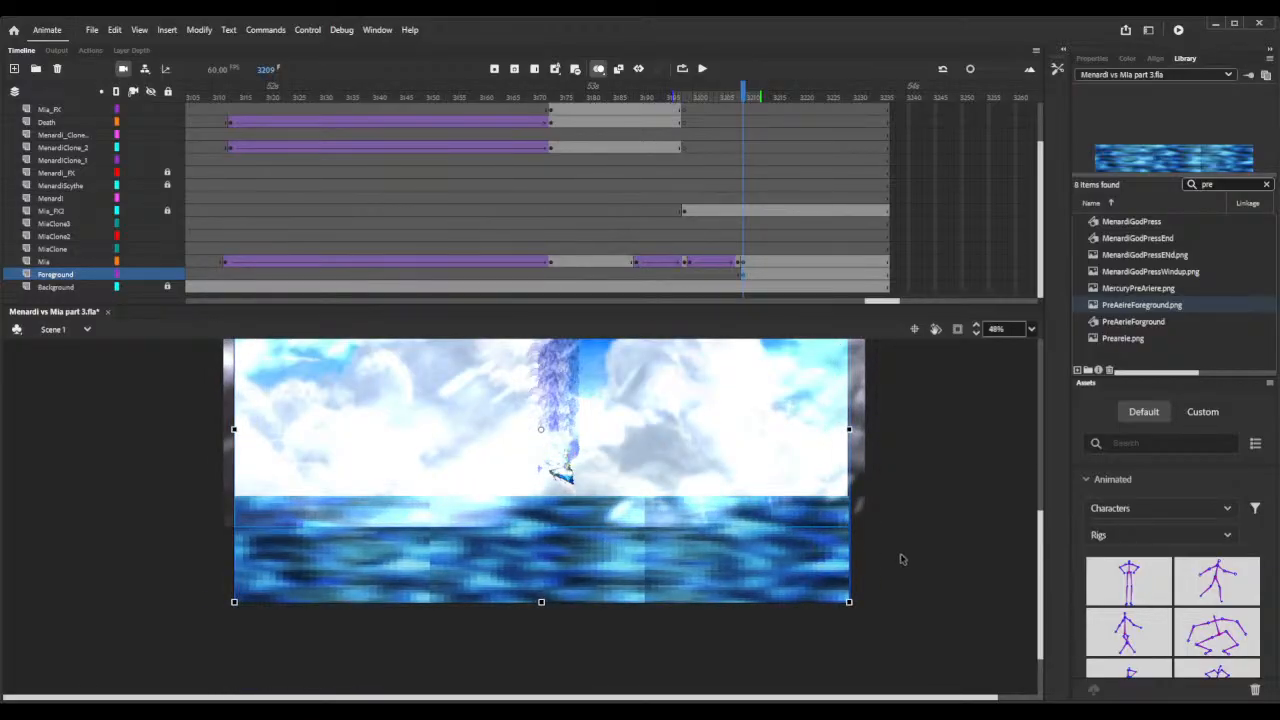
scroll(900, 552, up, 2)
scroll(885, 552, down, 2)
scroll(885, 552, up, 2)
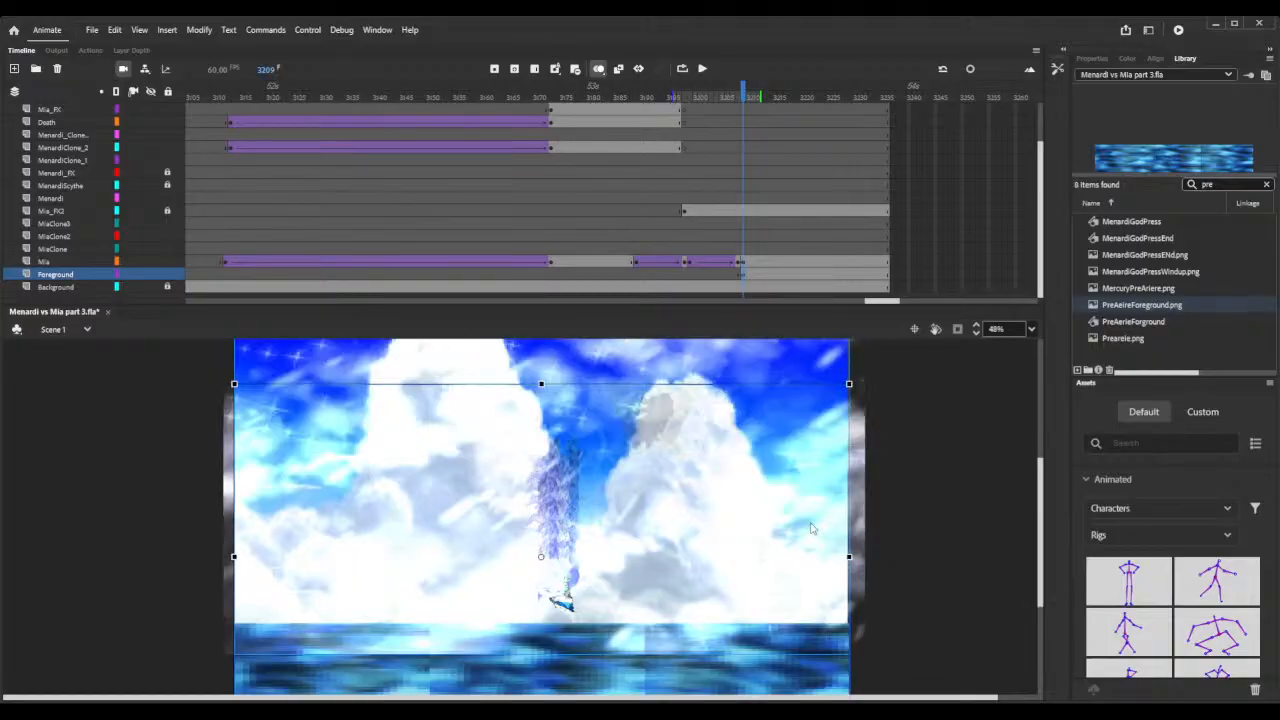
drag(540, 383, 540, 459)
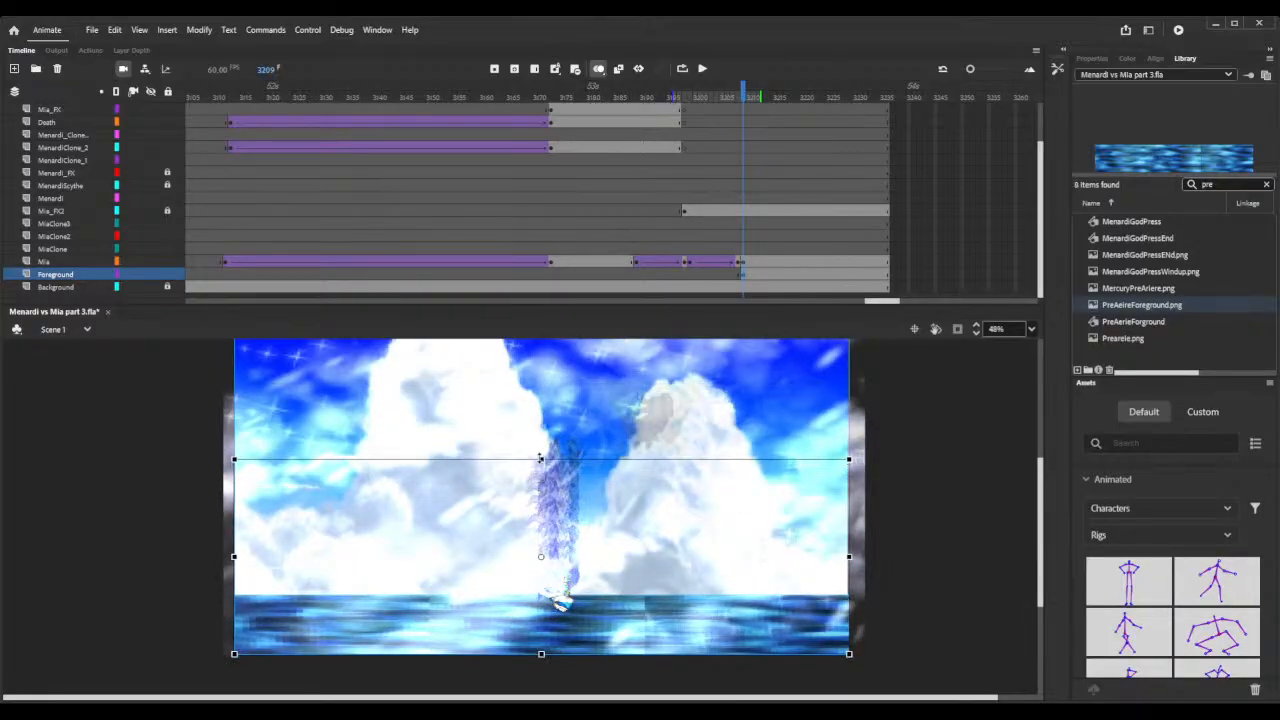
click(969, 467)
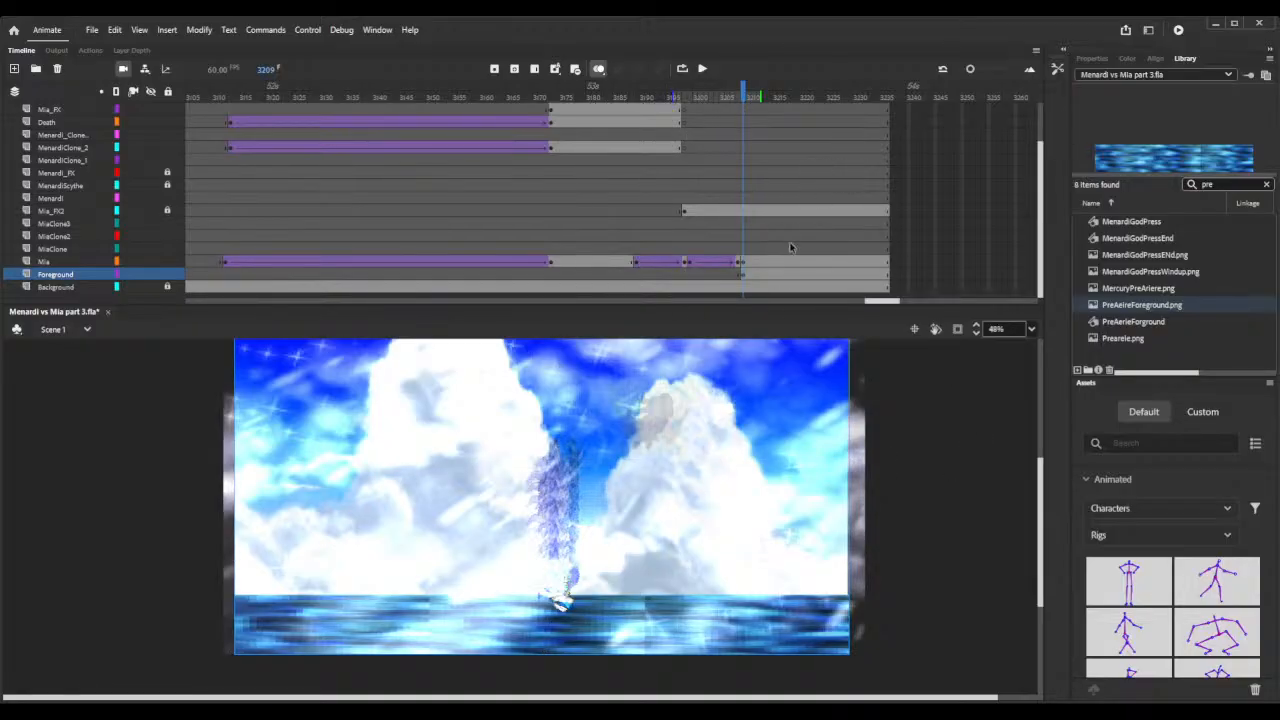
Lower the water image in the Foreground layer at frame 3209 so it extends slightly below the stage's bottom edge.
click(767, 264)
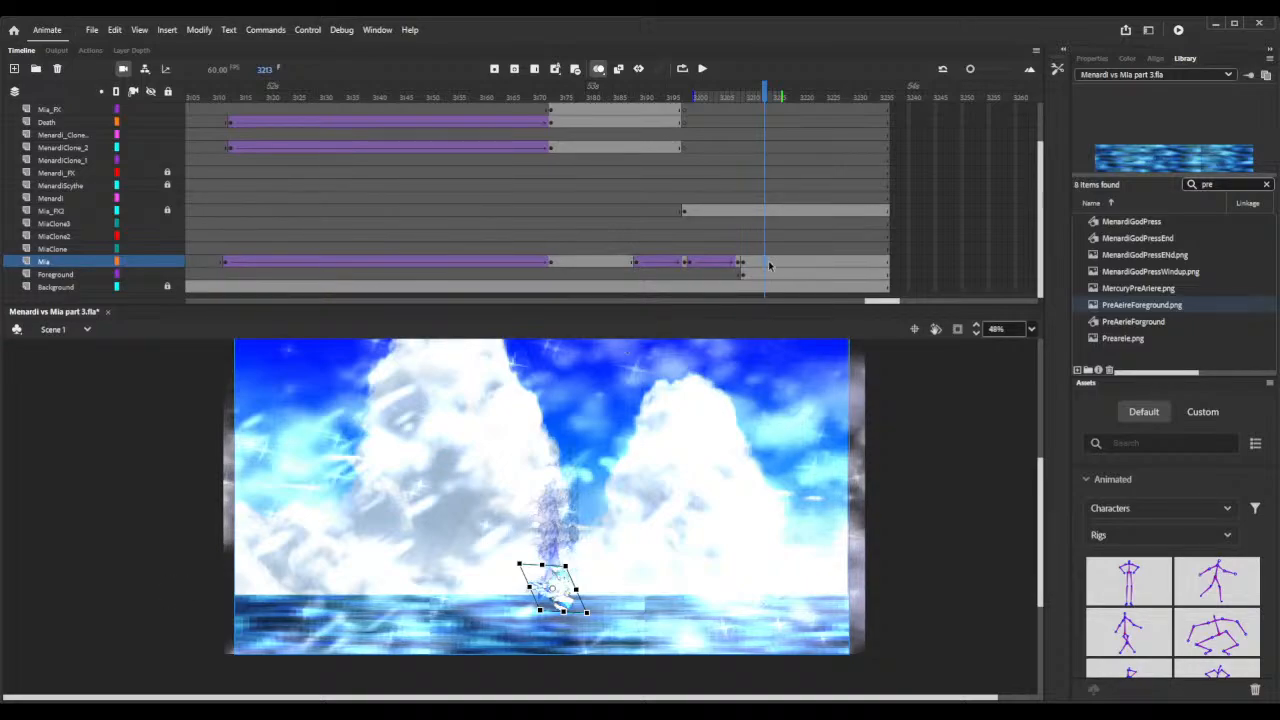
click(743, 276)
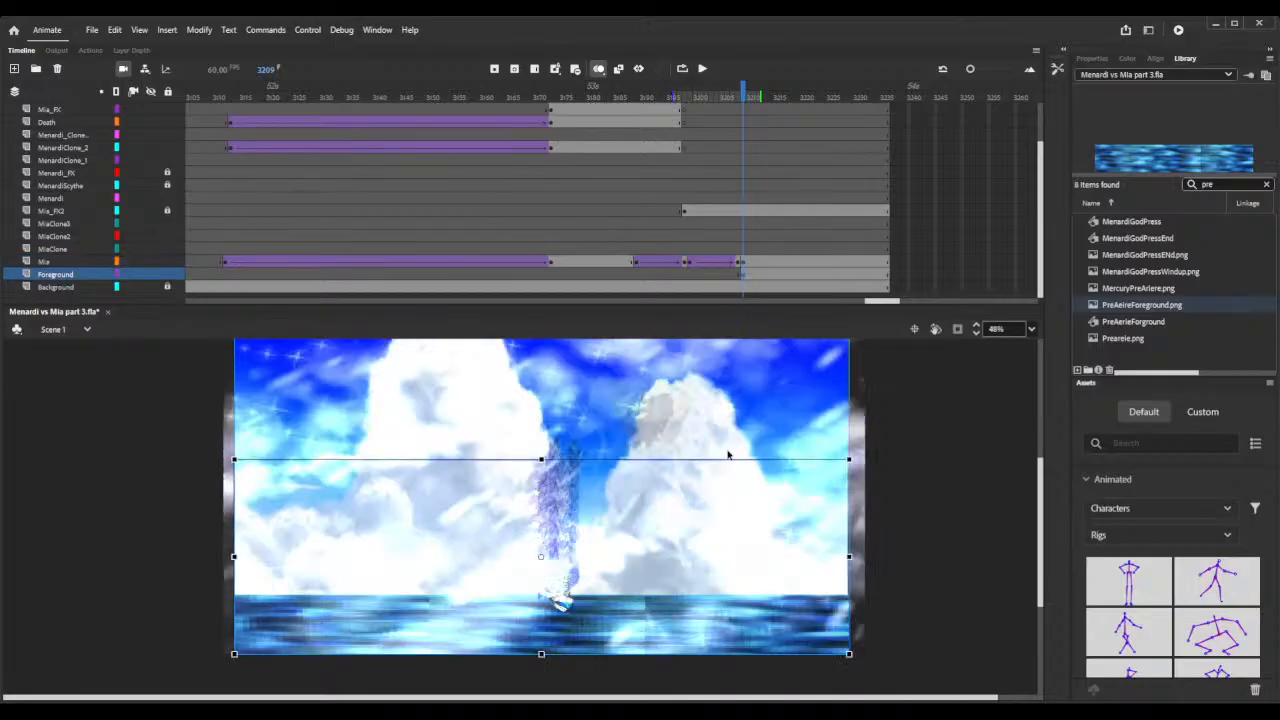
key(Down)
key(Down)
key(Down)
key(Down)
key(Down)
key(Down)
key(Down)
key(Down)
key(Down)
key(Down)
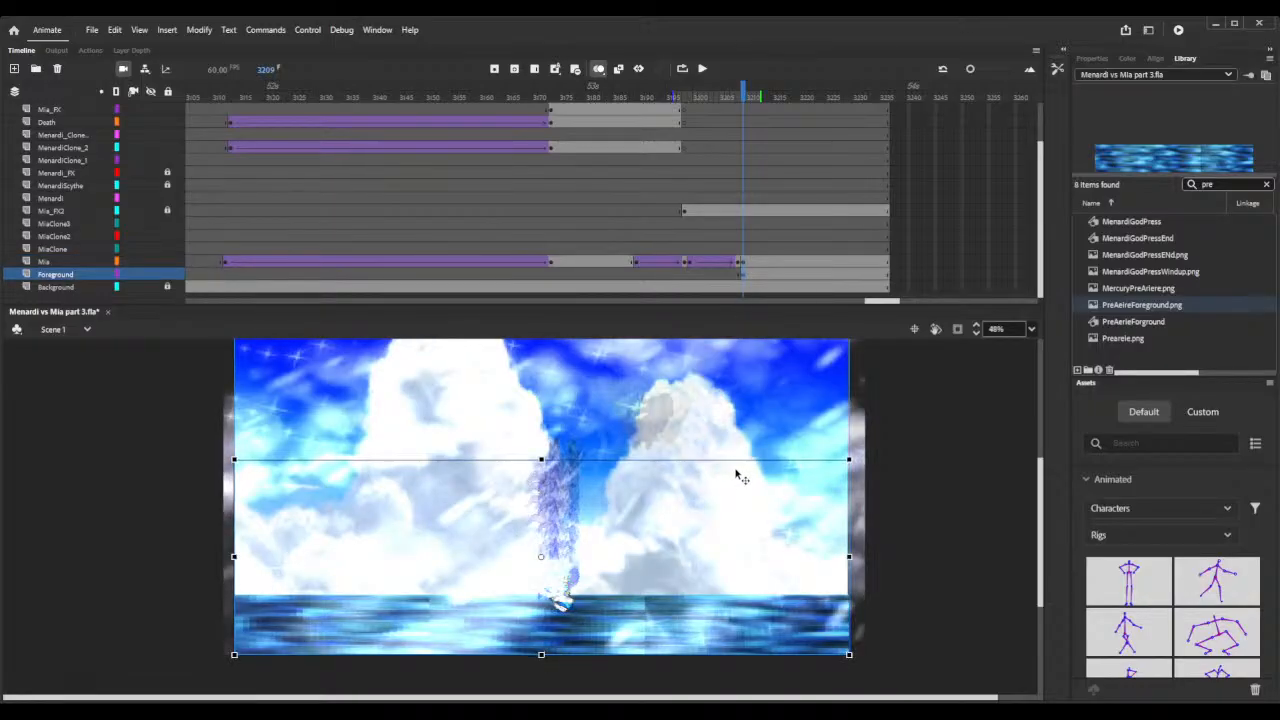
key(Down)
key(Down)
key(Down)
key(Down)
key(Down)
key(Down)
key(Down)
key(Down)
key(Down)
key(Down)
key(Down)
key(Down)
key(Down)
key(Down)
key(Down)
key(Down)
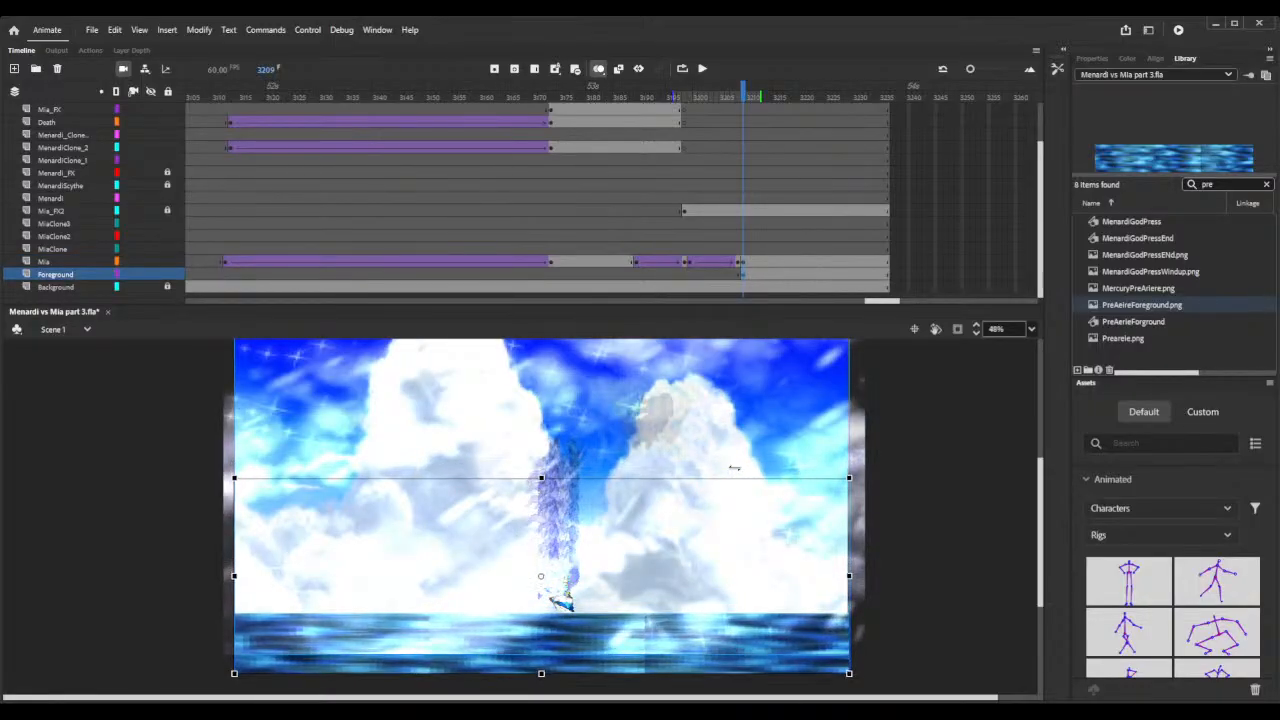
key(Down)
key(Down)
key(Down)
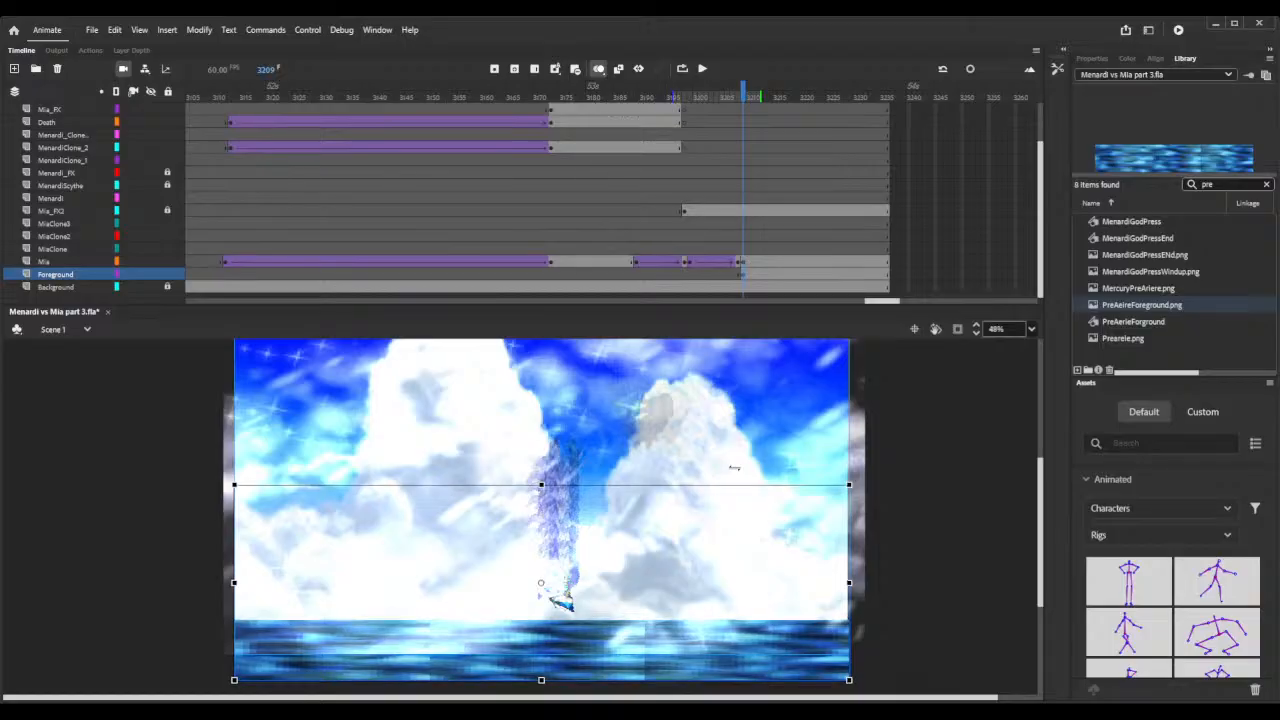
key(Down)
key(Down)
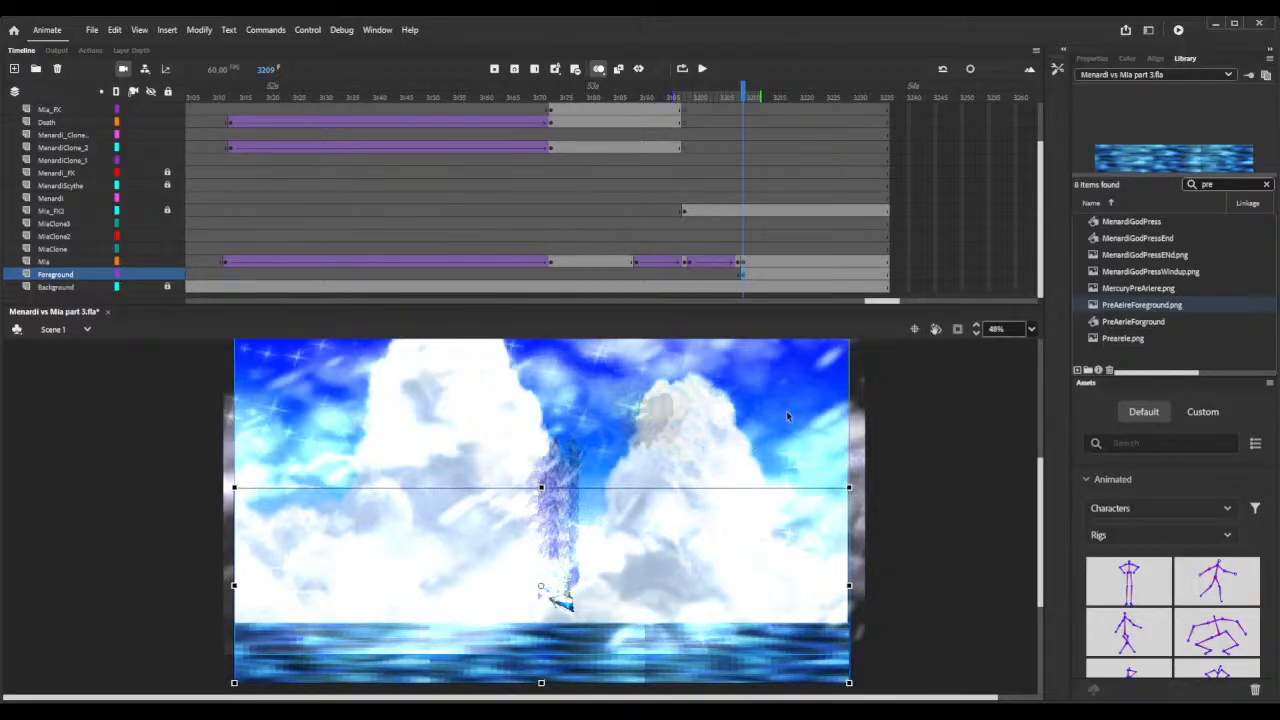
Add a keyframe at frame 3213 of the Mia layer, lower Mia slightly to the water line and tween the drop from frame 3209.
click(766, 265)
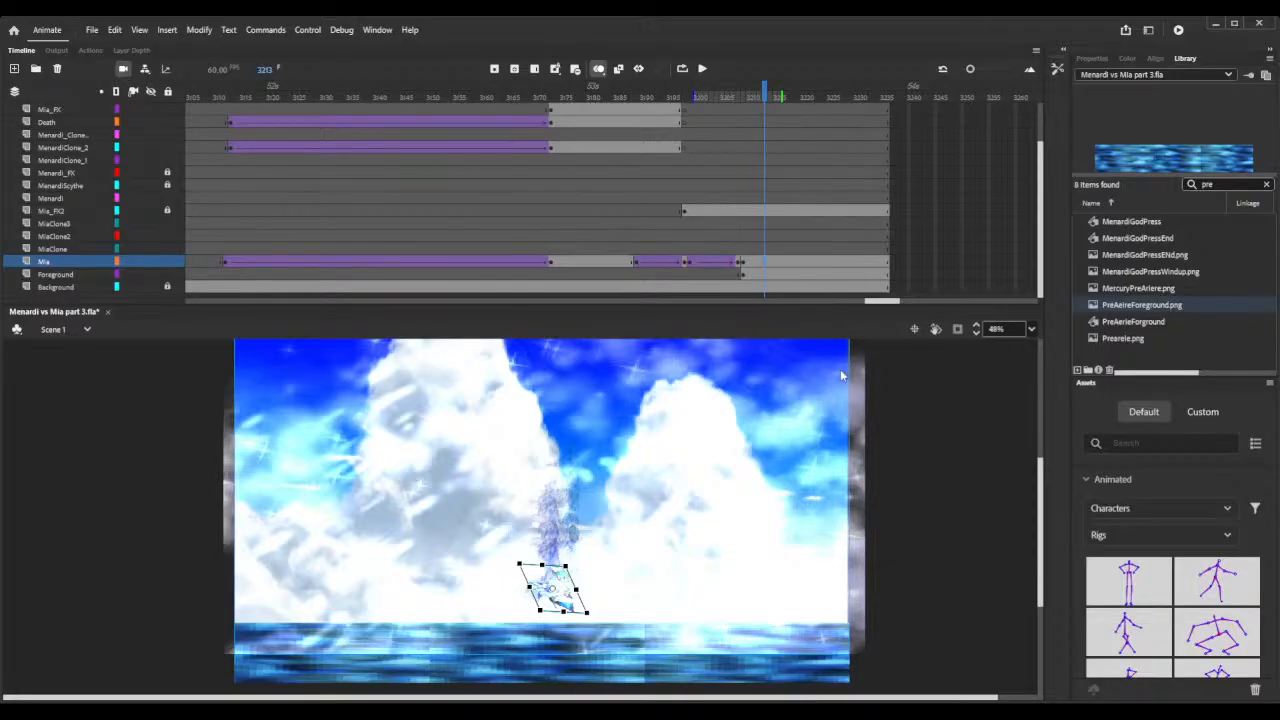
key(F6)
key(Down)
key(Down)
key(Down)
key(Down)
key(Down)
key(Down)
key(Down)
key(Down)
key(Down)
key(Down)
key(Down)
key(Down)
key(Down)
key(Down)
key(Down)
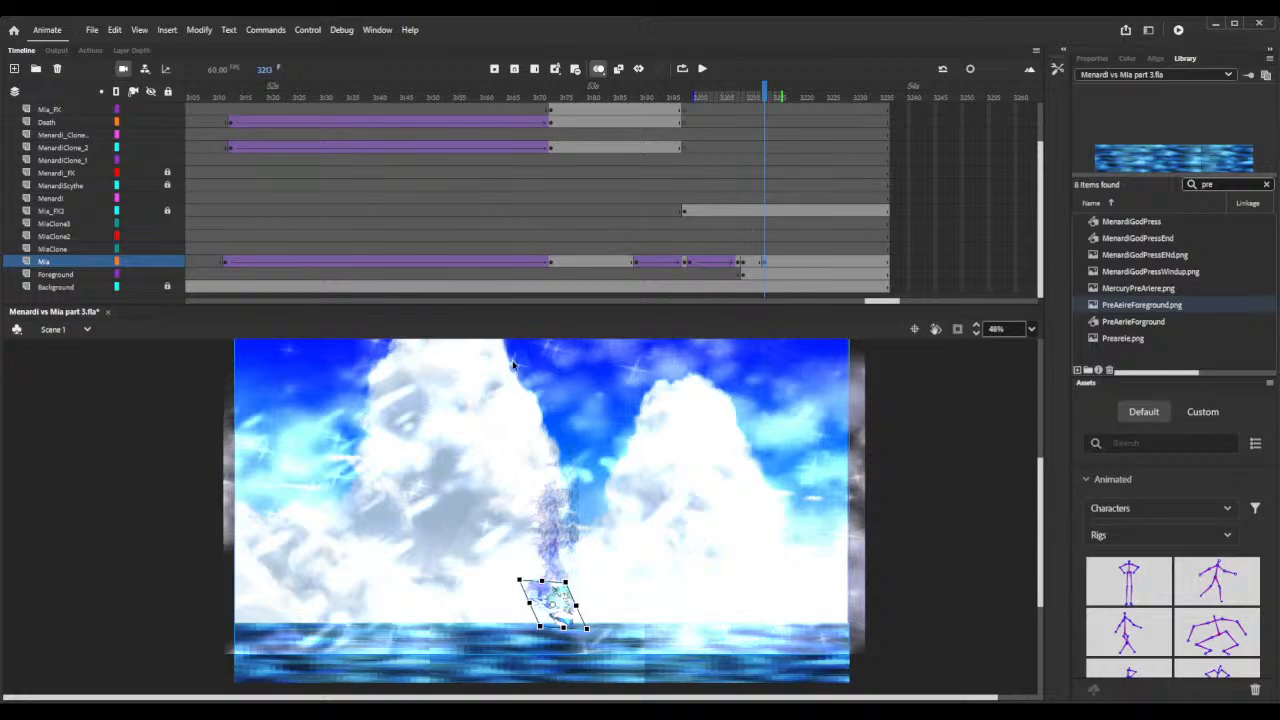
click(755, 267)
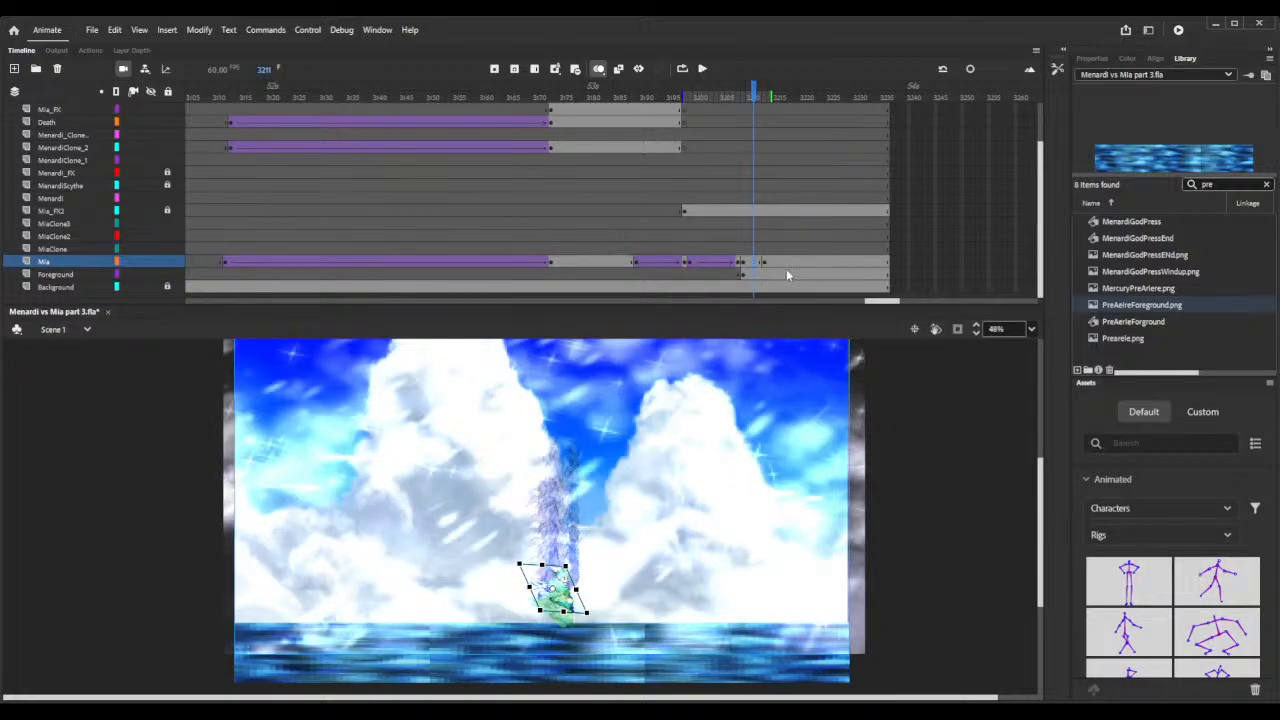
click(786, 271)
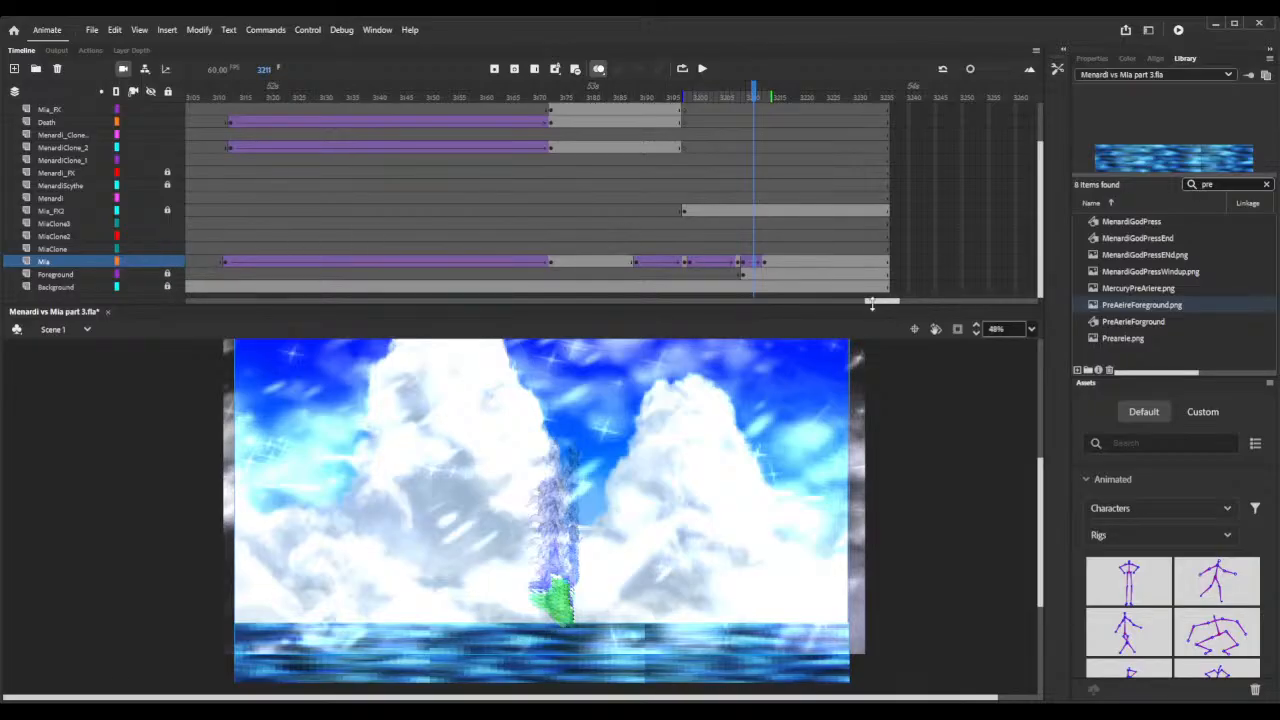
Copy Mia's standing pose from frame 2856 and paste it in place in a new keyframe at frame 3215 of the Mia layer.
drag(872, 303, 784, 300)
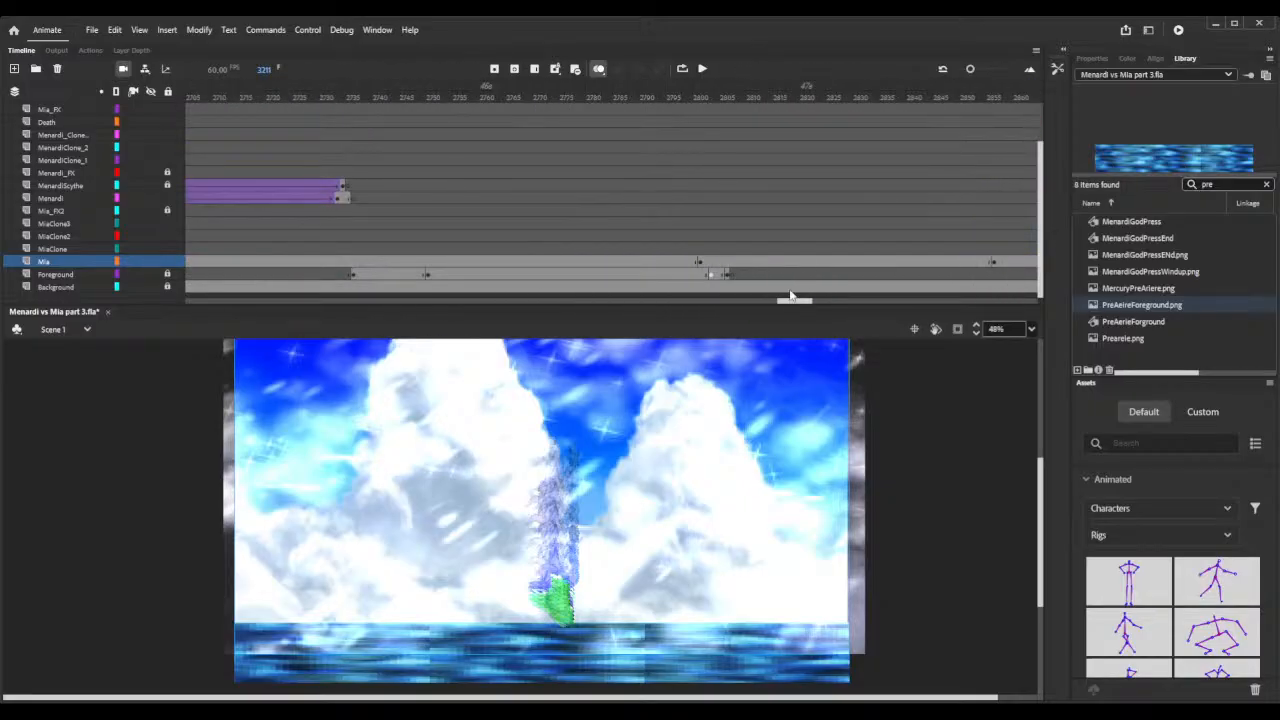
drag(718, 100, 993, 121)
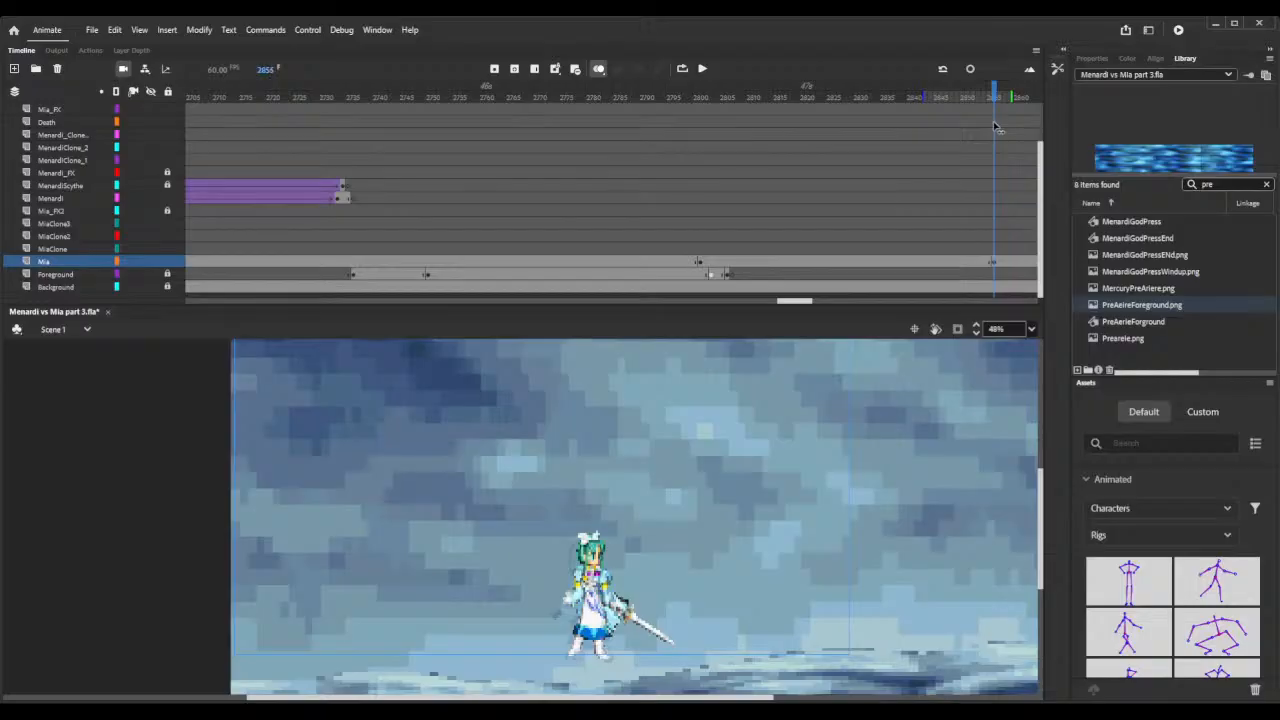
click(995, 266)
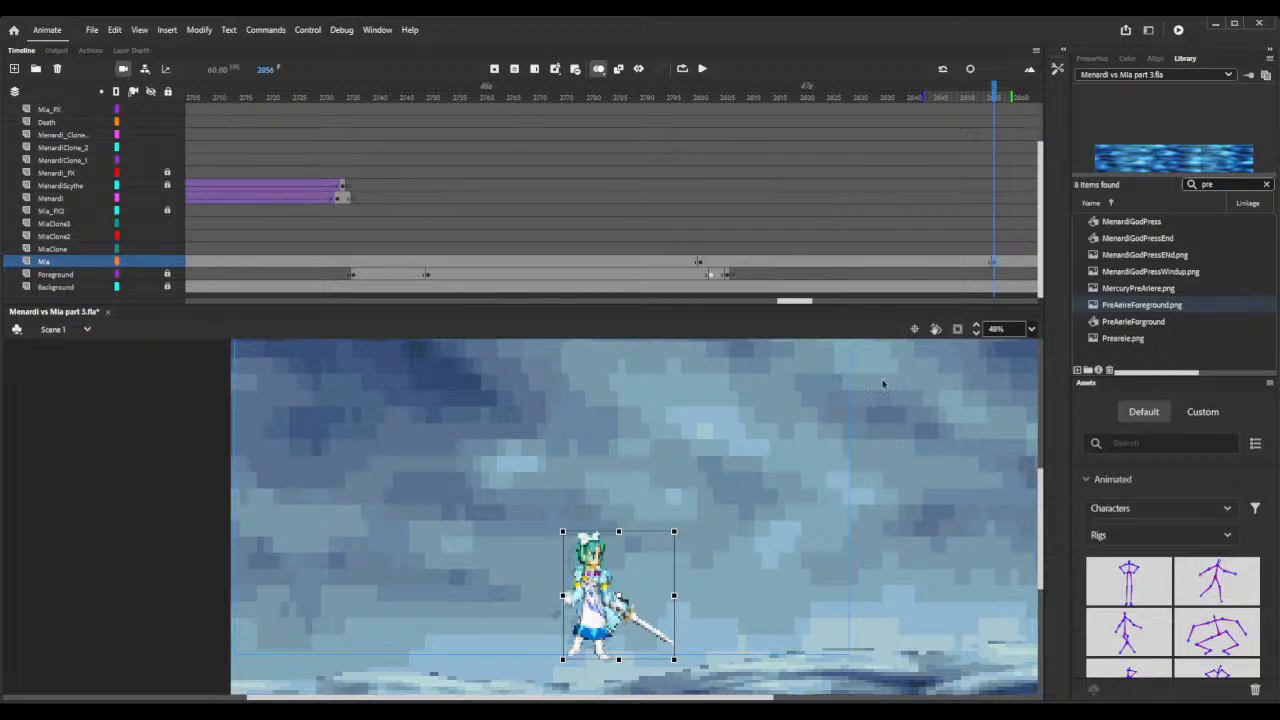
drag(786, 308, 893, 304)
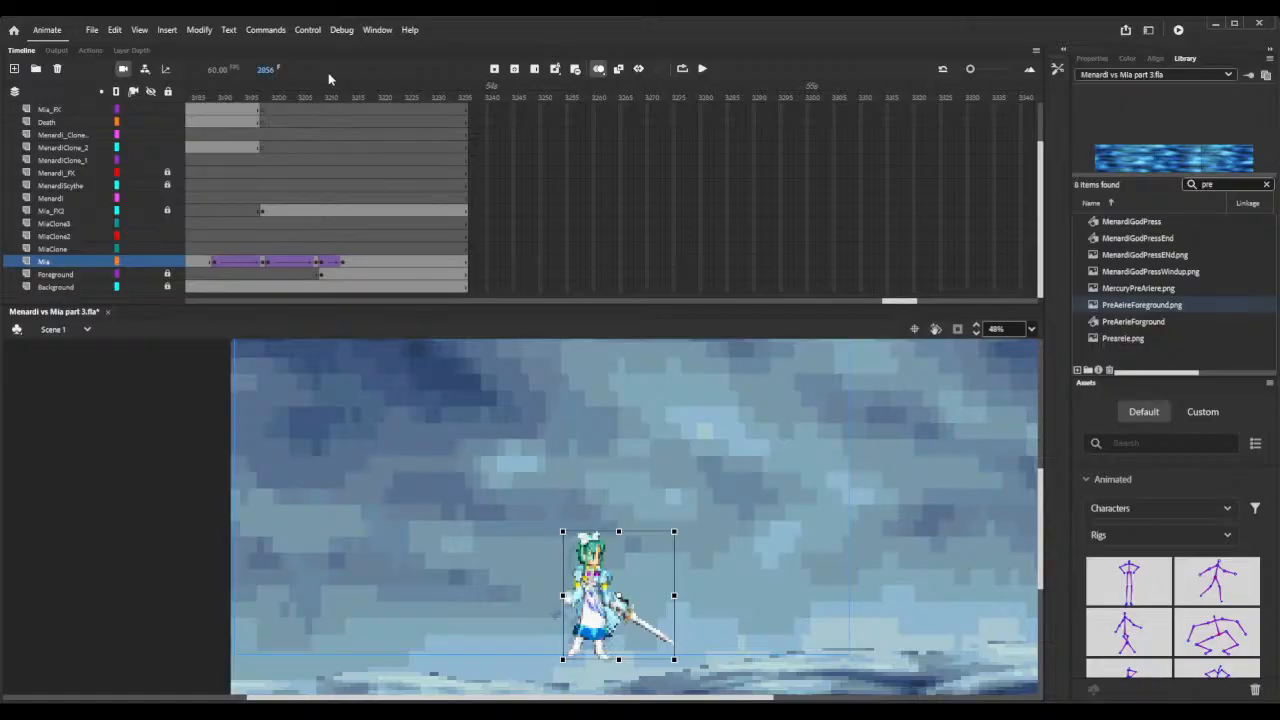
click(352, 264)
click(354, 264)
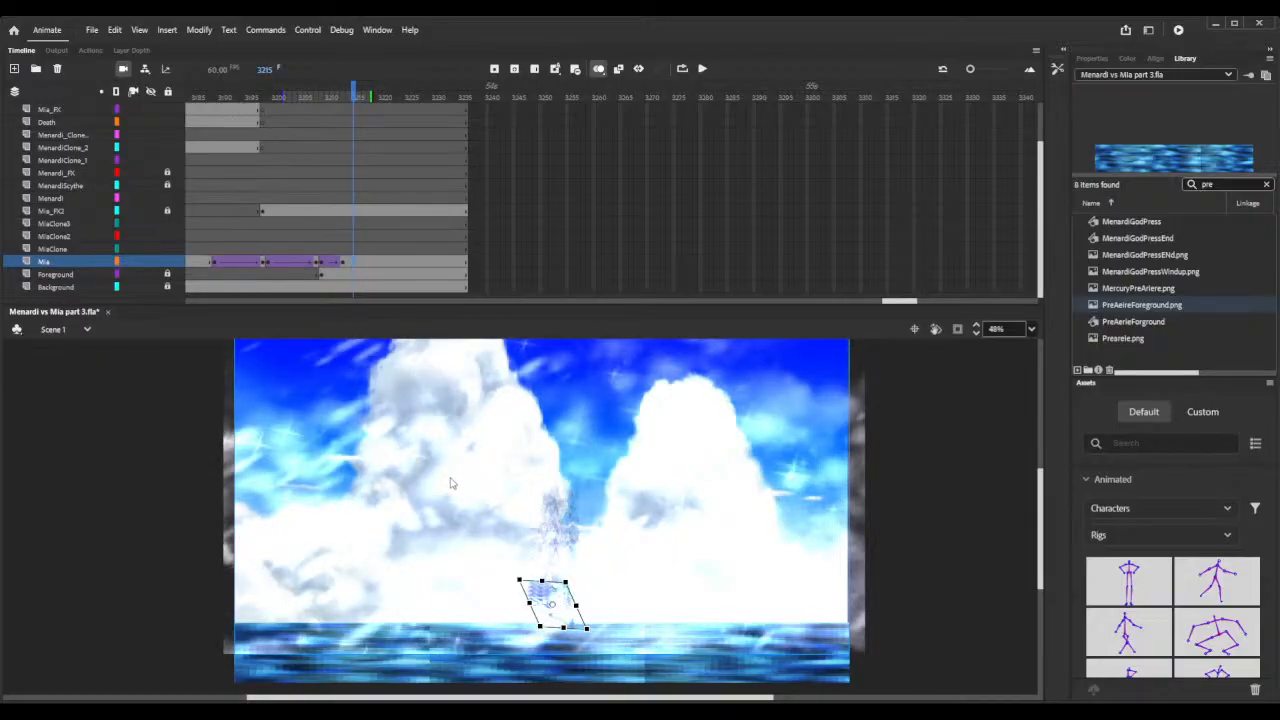
key(ctrl+alt+v)
Shift the pasted standing pose horizontally across the stage until it lines up with Mia's landing spot on the water.
key(Right)
key(Right)
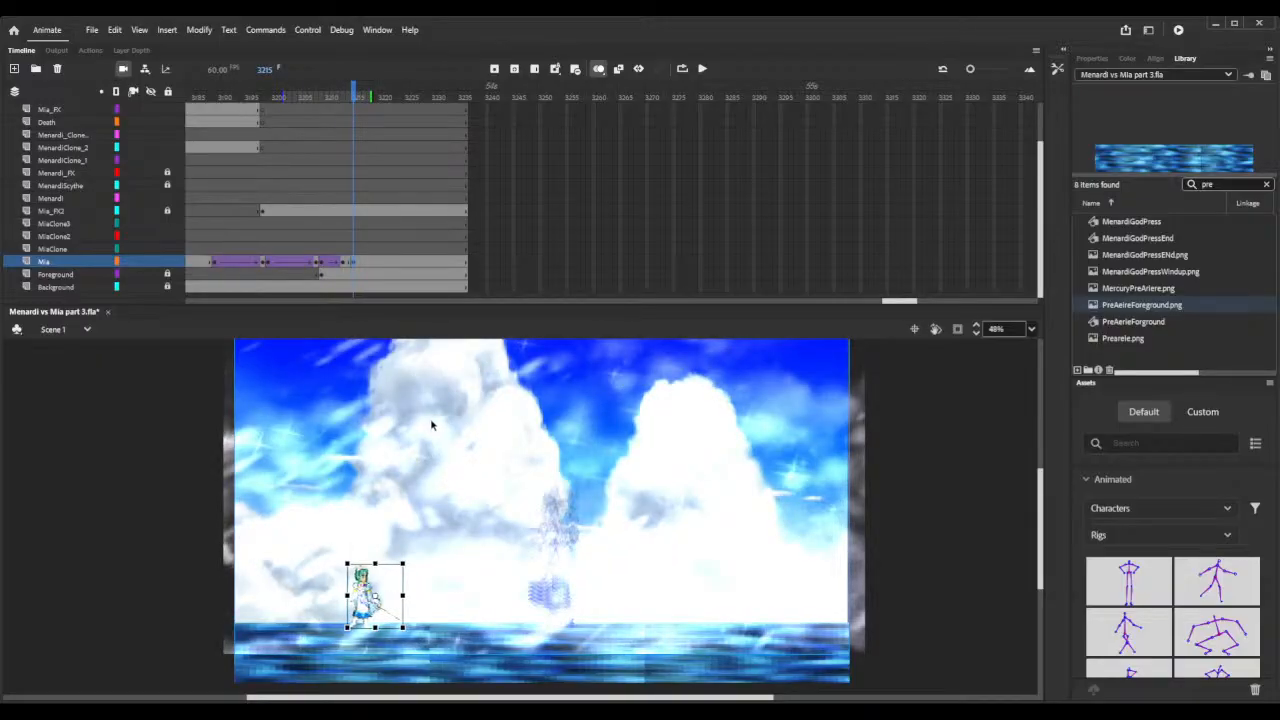
key(shift+Right)
key(shift+Right)
key(shift+Right)
key(shift+Right)
key(shift+Right)
key(shift+Right)
key(shift+Right)
key(shift+Right)
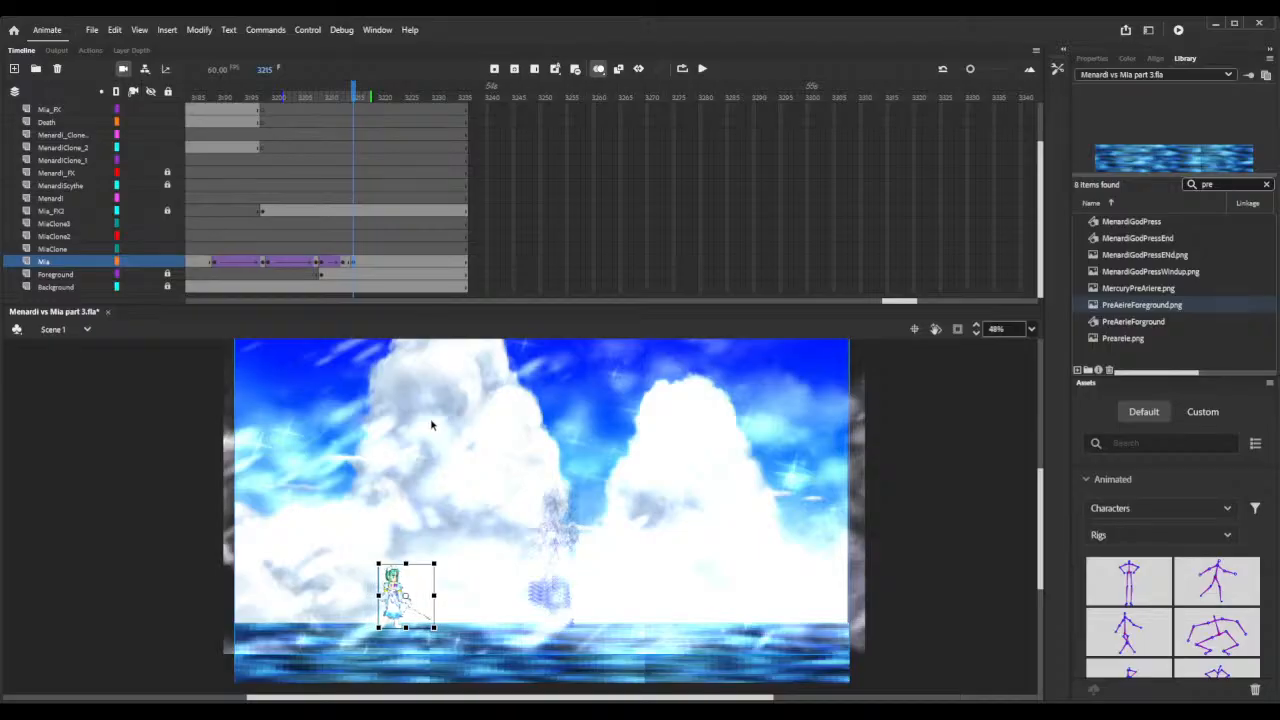
key(shift+Right)
key(shift+Right)
key(shift+Right)
key(shift+Right)
key(shift+Right)
key(shift+Right)
key(shift+Right)
key(shift+Right)
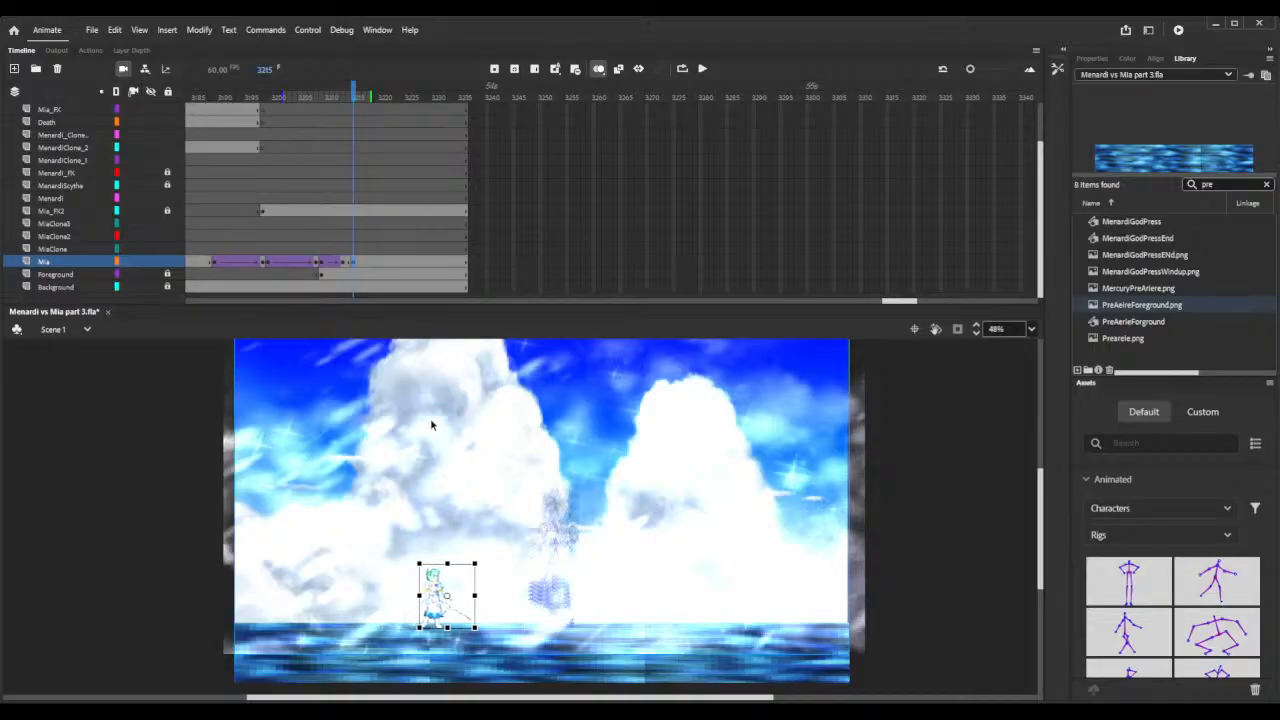
key(shift+Right)
key(shift+Right)
key(shift+Right)
key(shift+Right)
key(shift+Right)
key(shift+Right)
key(shift+Right)
key(shift+Right)
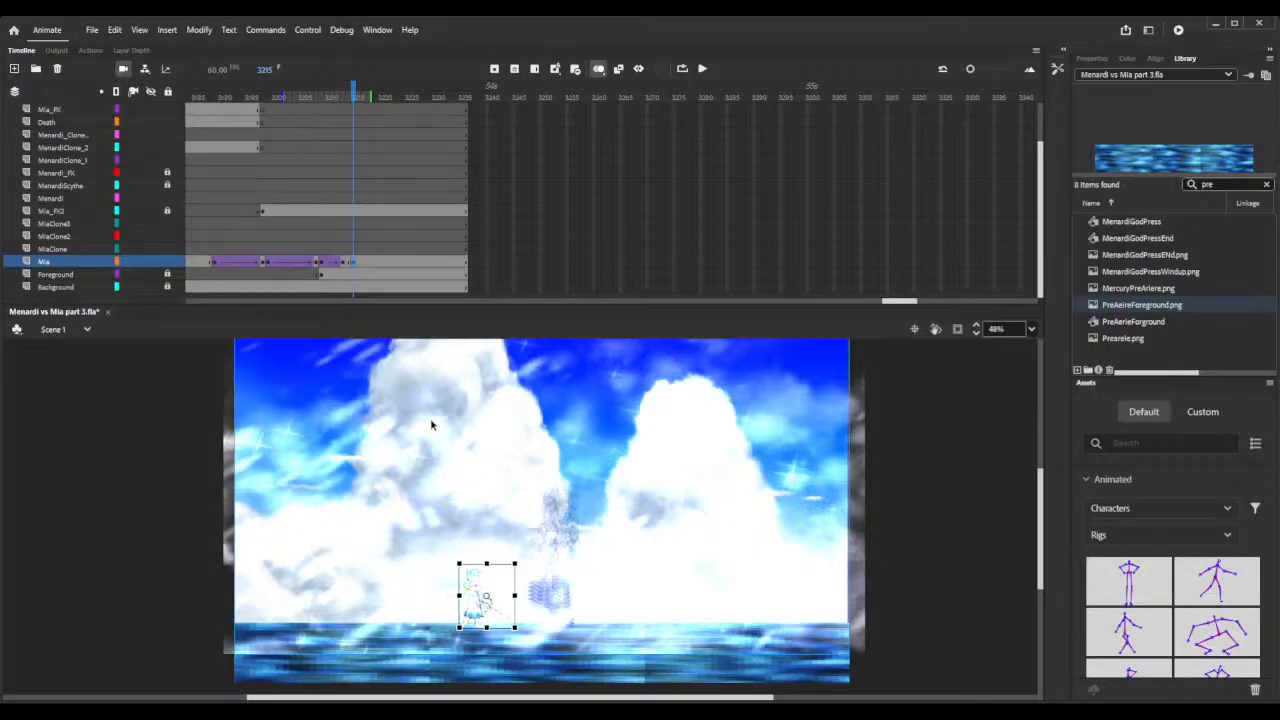
key(shift+Right)
key(shift+Right)
key(shift+Right)
key(shift+Right)
key(shift+Right)
key(shift+Right)
key(shift+Right)
key(shift+Right)
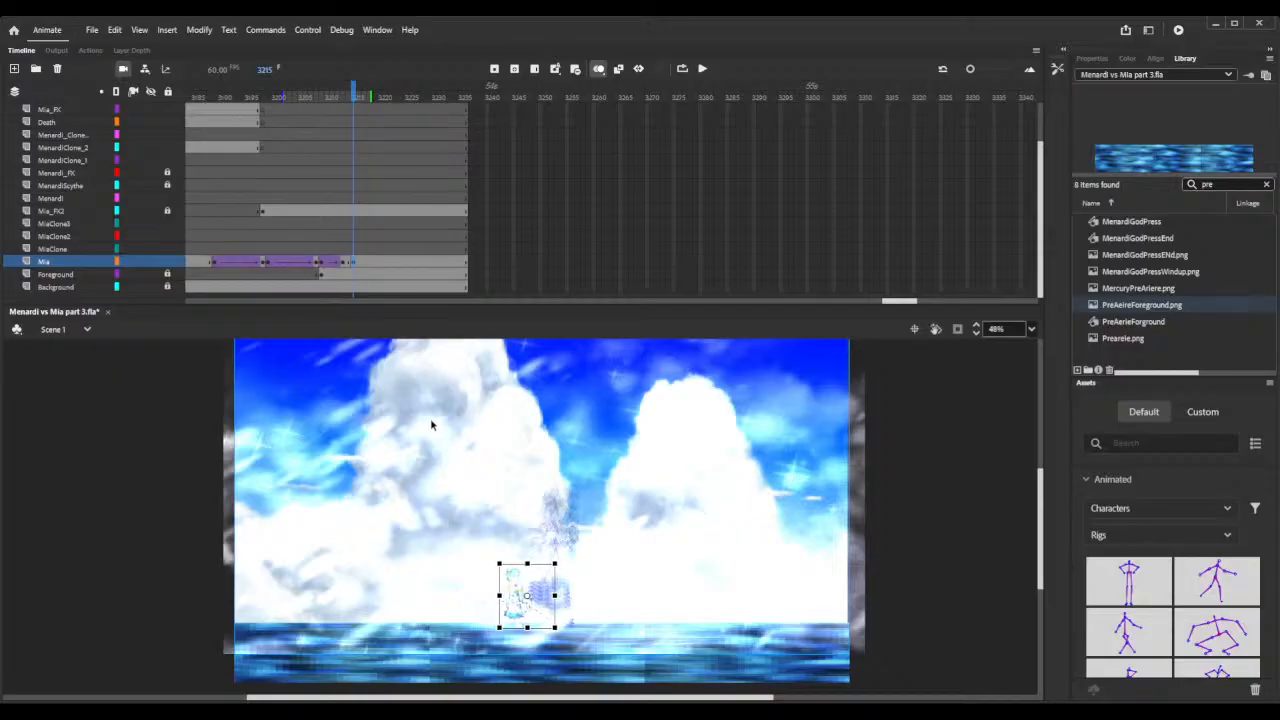
key(shift+Right)
key(shift+Right)
key(shift+Right)
key(shift+Right)
key(shift+Right)
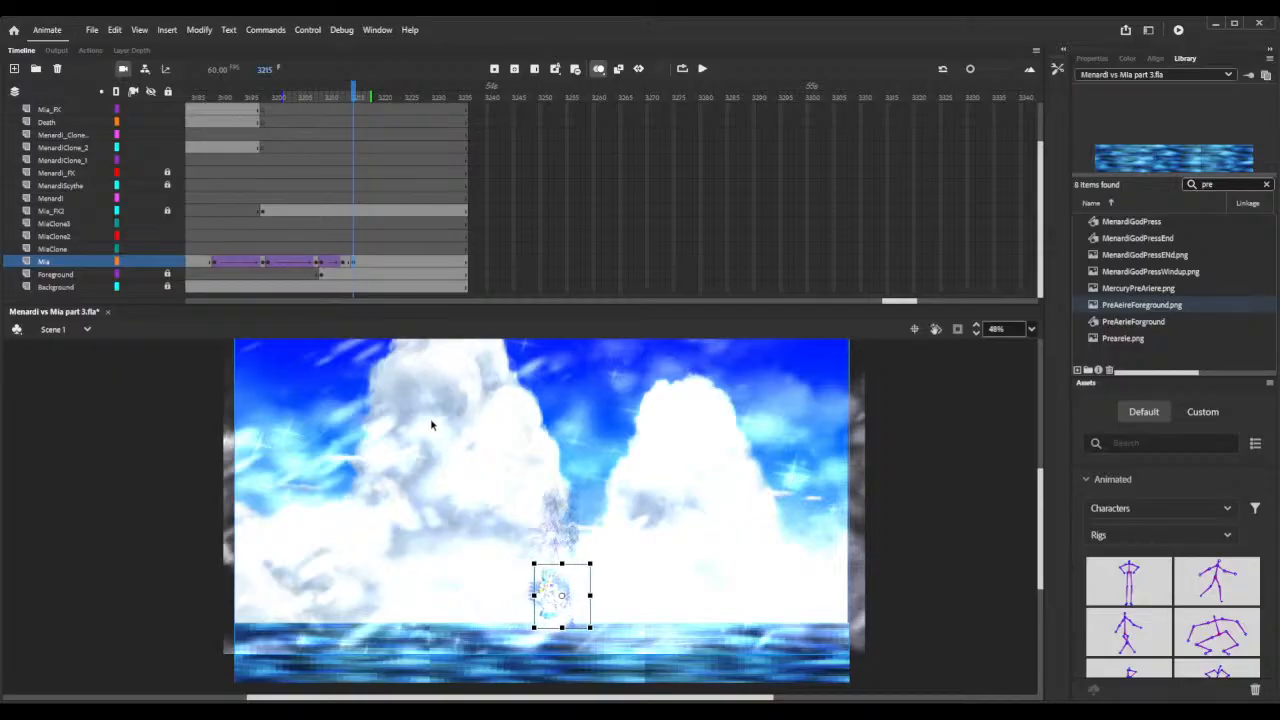
key(shift+Right)
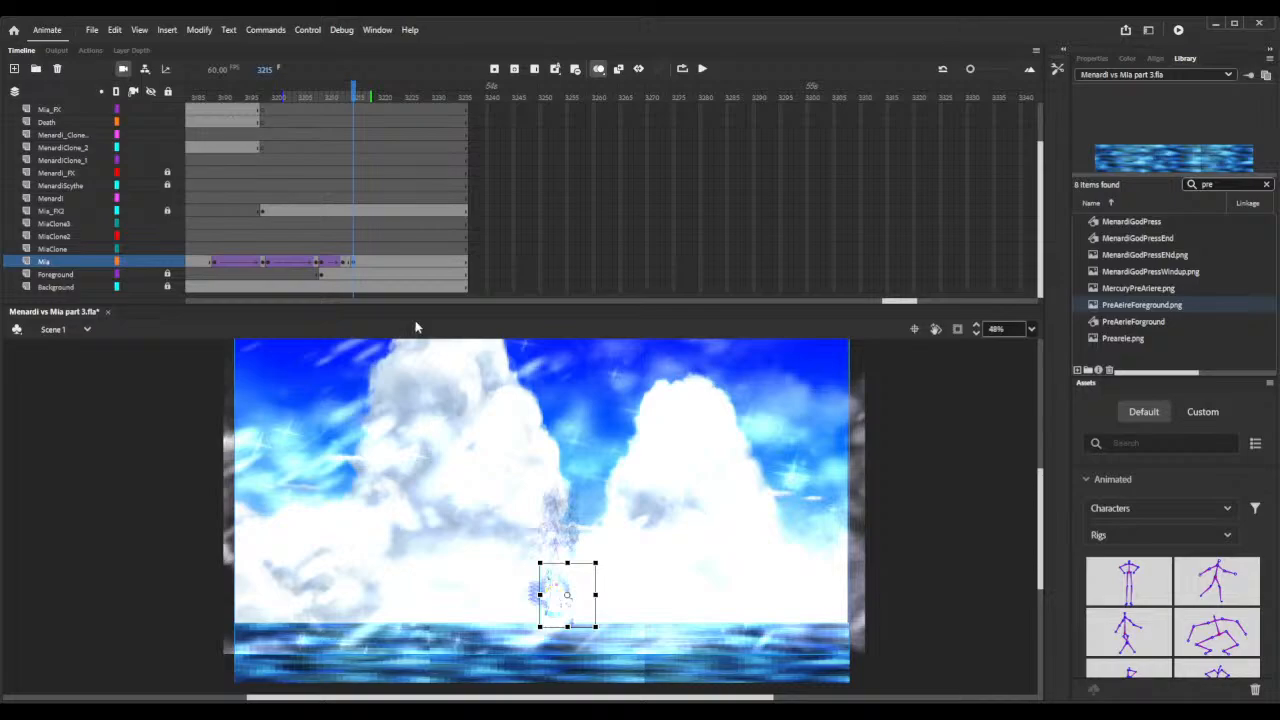
Extend all layers of the scene to frame 3254 by inserting frames at the end of the timeline.
drag(303, 92, 472, 118)
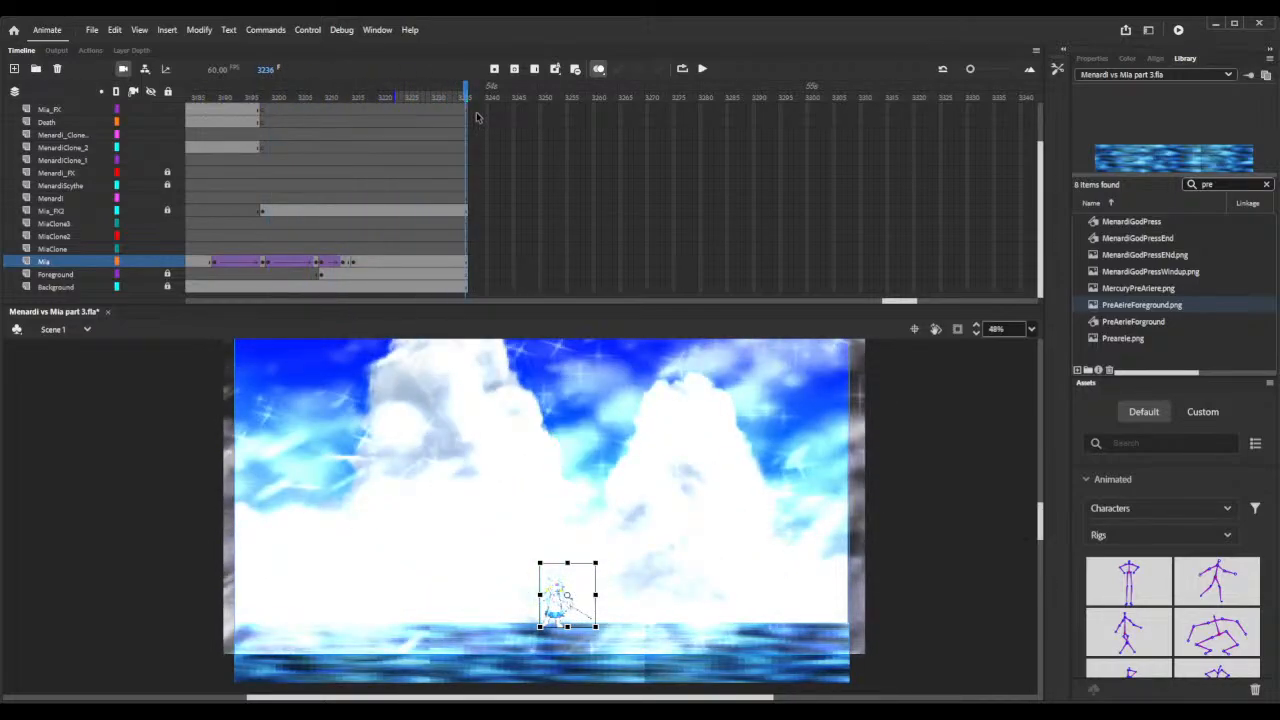
key(Return)
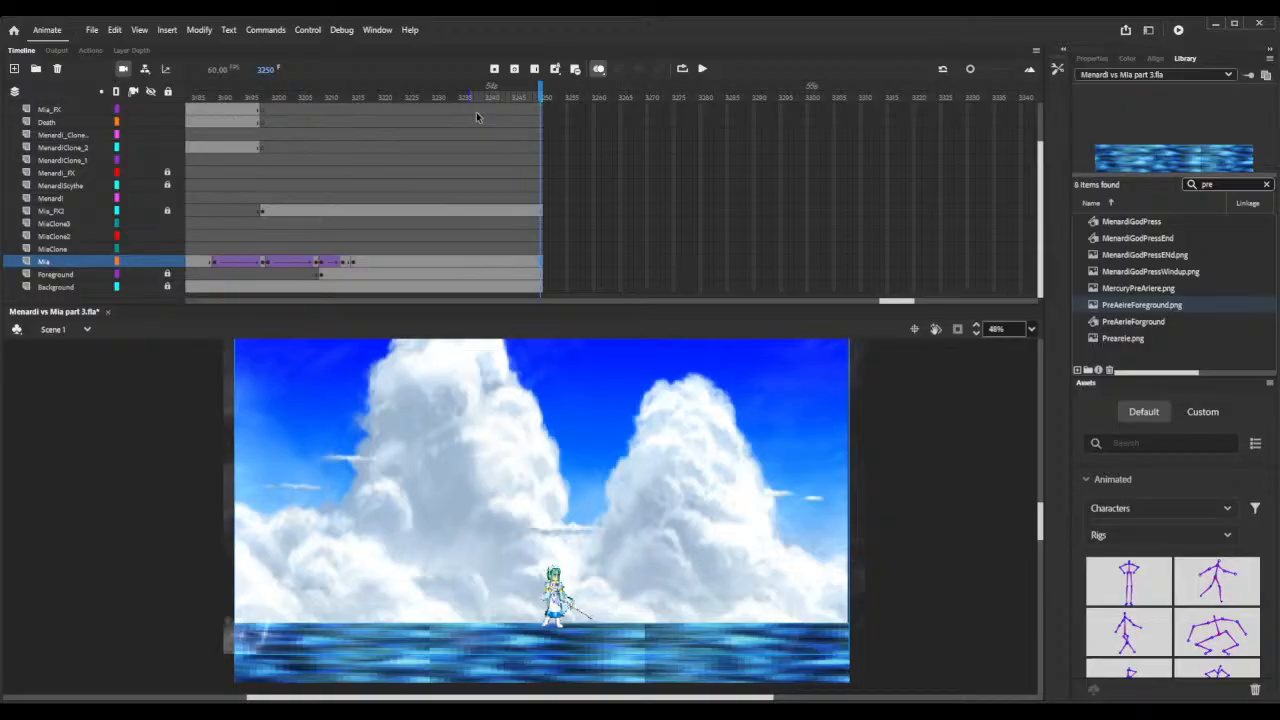
drag(229, 91, 550, 118)
key(F5)
key(F5)
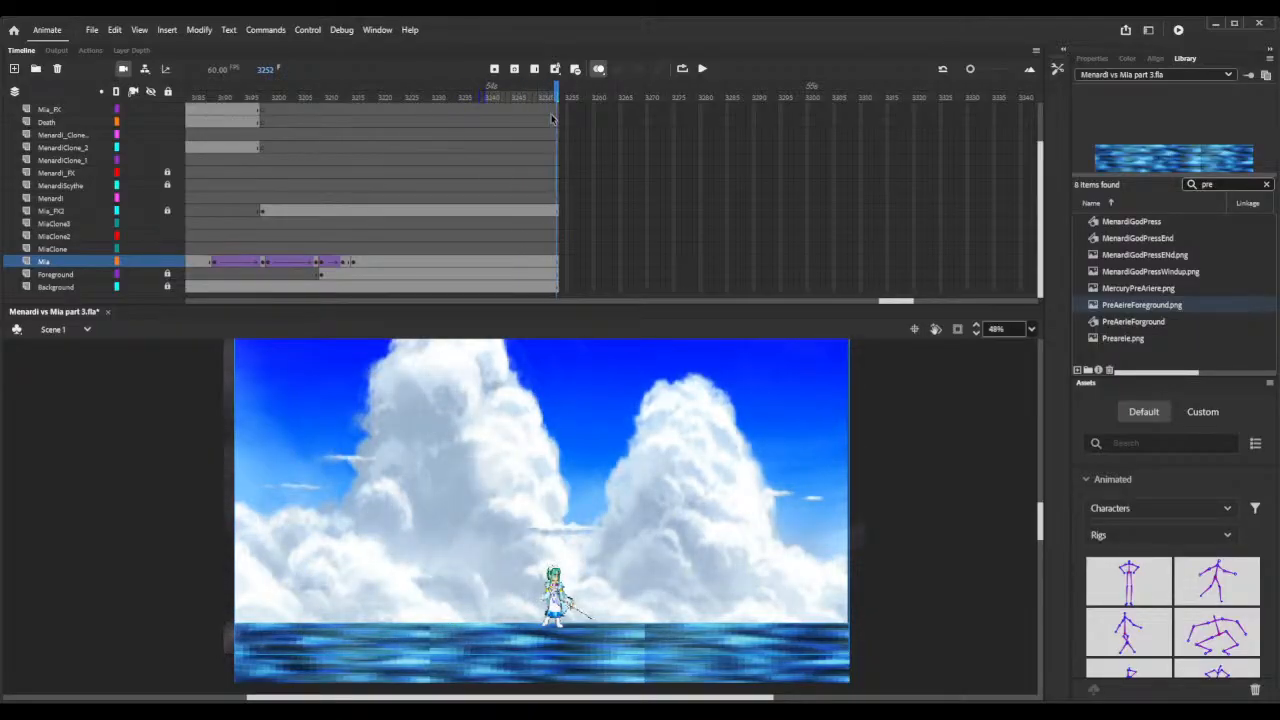
key(F5)
key(F5)
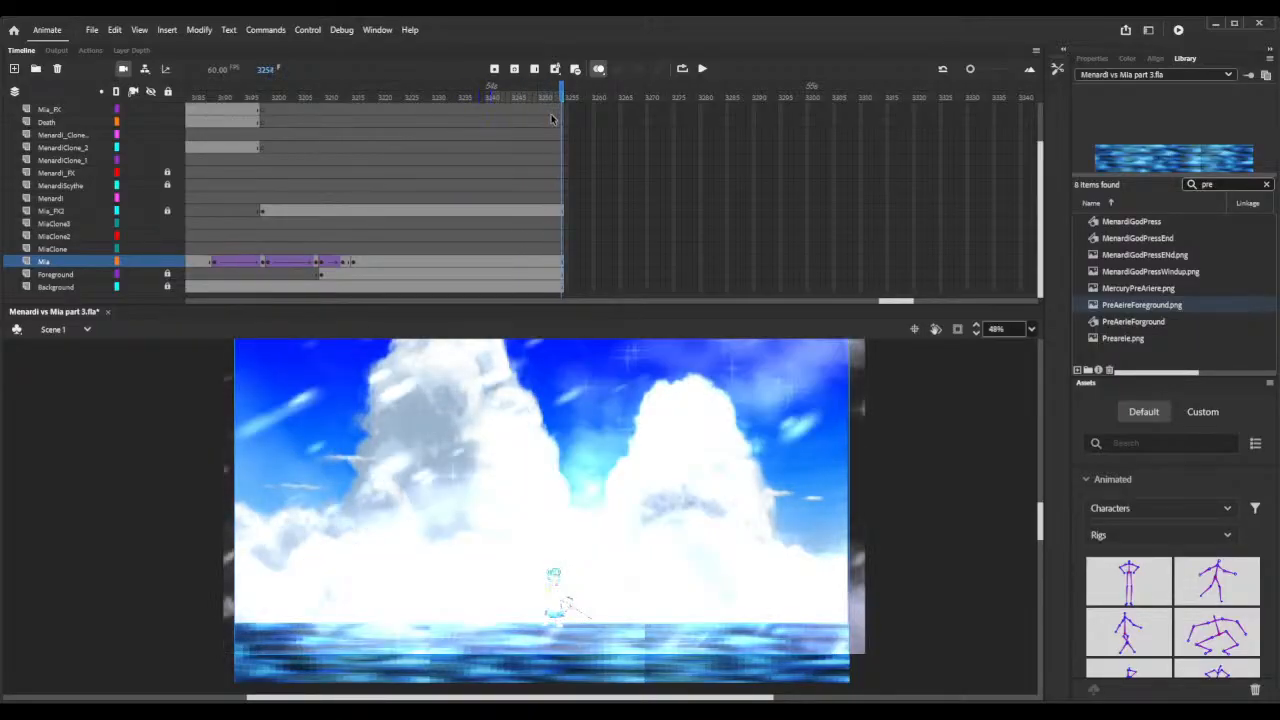
End the Mia_FX2 effect with a blank keyframe at frame 3254 and nudge the standing Mia pose slightly up.
click(562, 212)
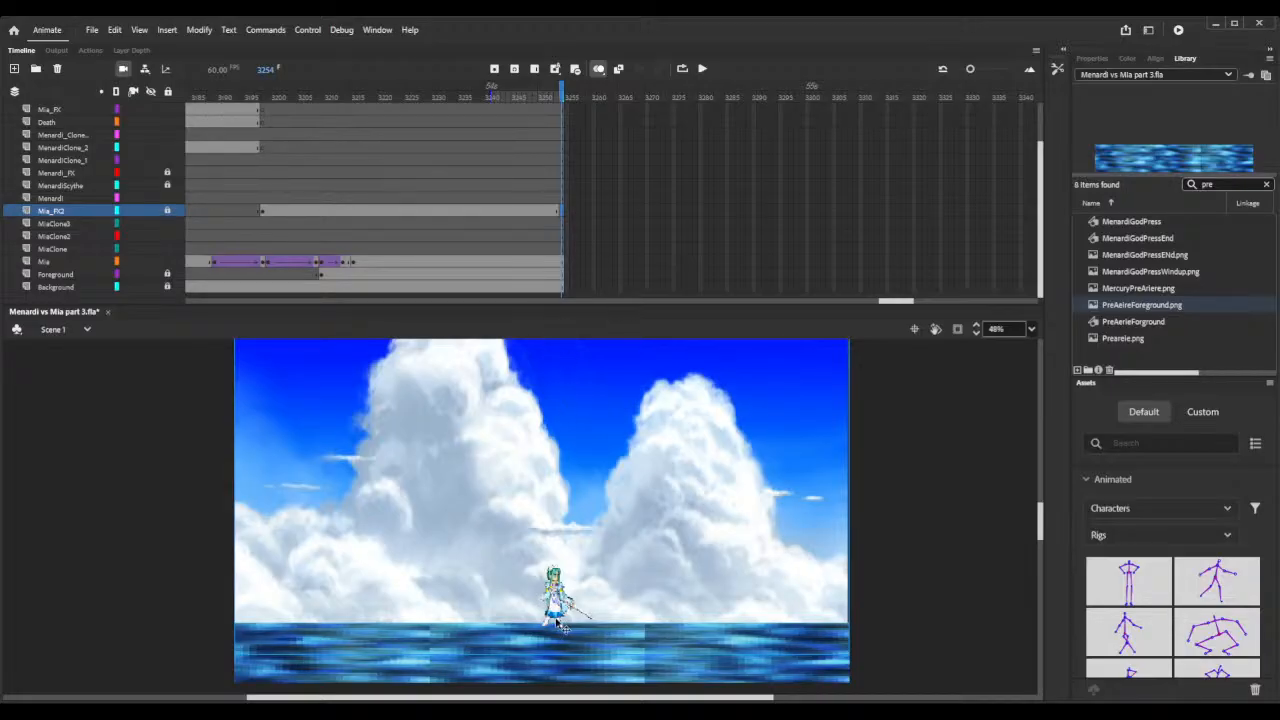
click(560, 597)
drag(558, 593, 557, 592)
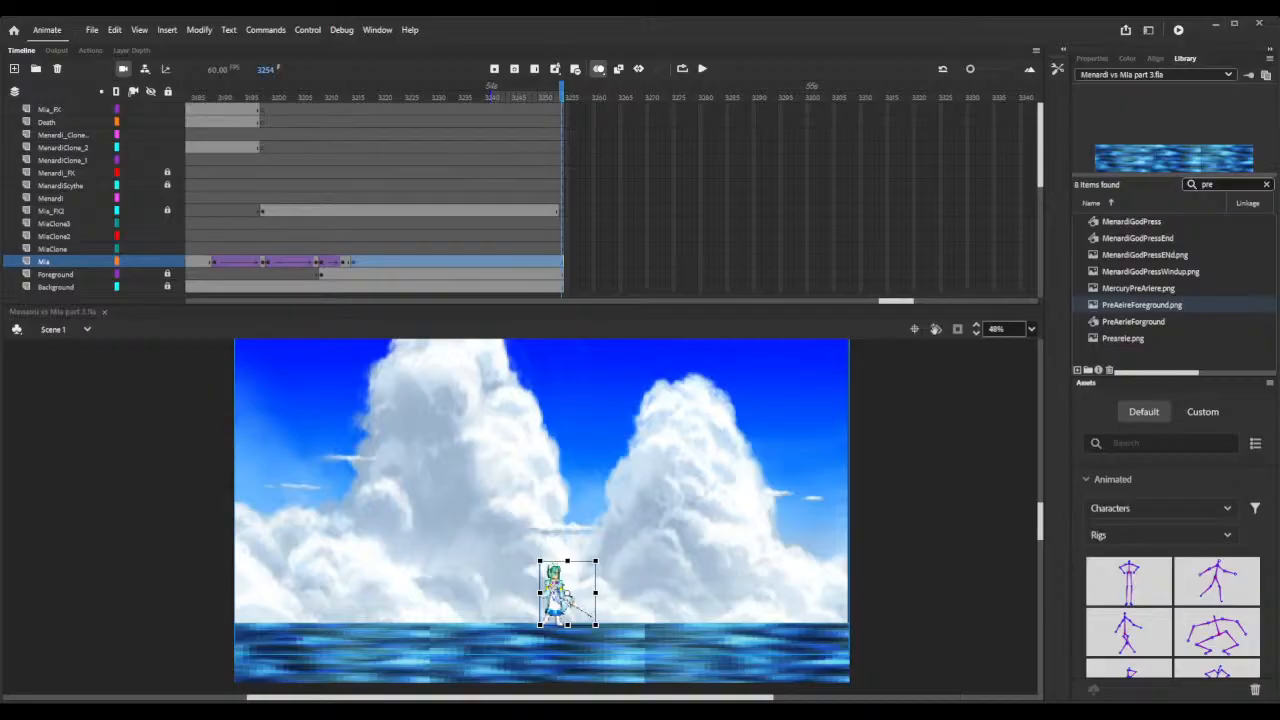
Test the movie to review the animation in the preview, then close it.
key(ctrl+Return)
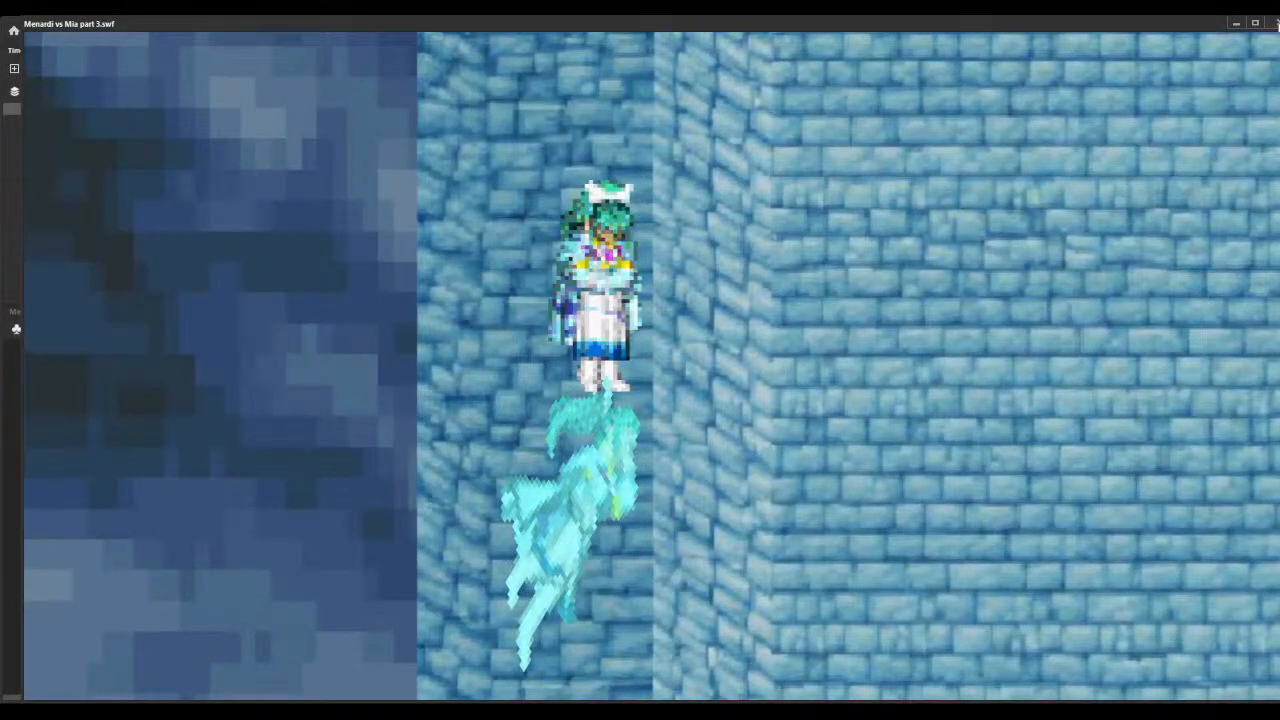
click(1276, 24)
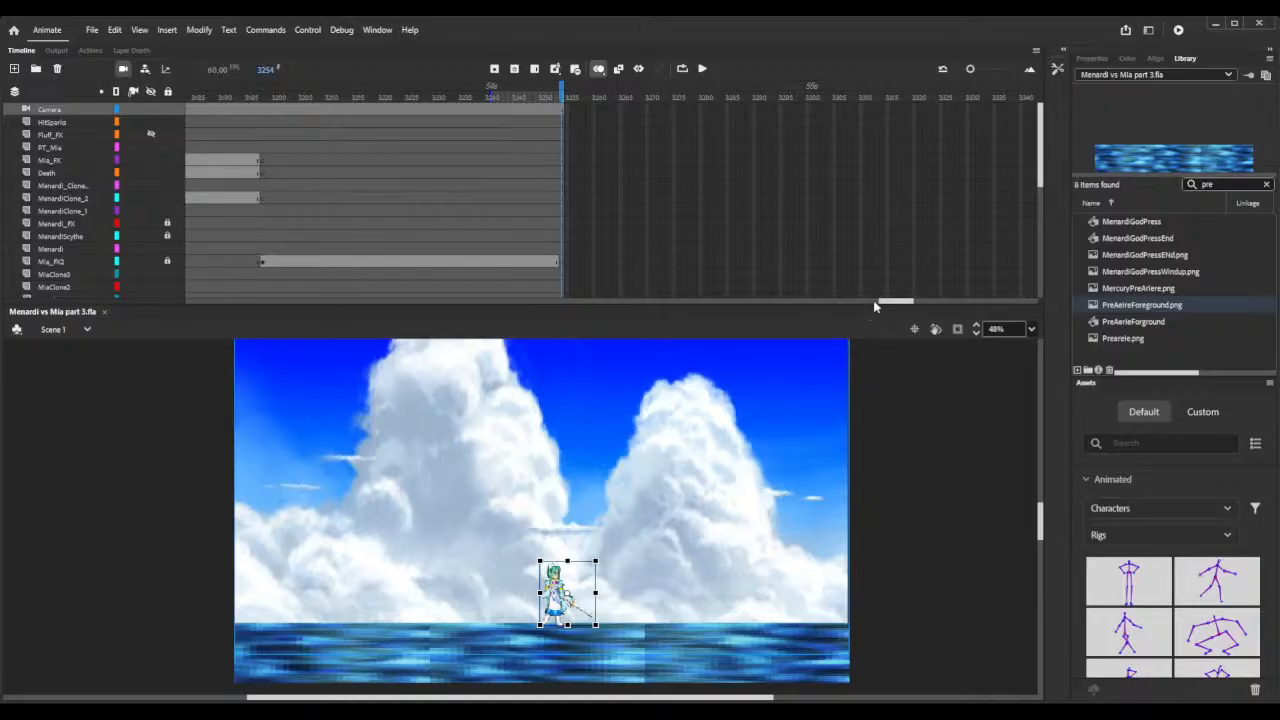
Lengthen Mia's fall tween by inserting extra frames across all layers around frame 3203.
drag(900, 302, 872, 300)
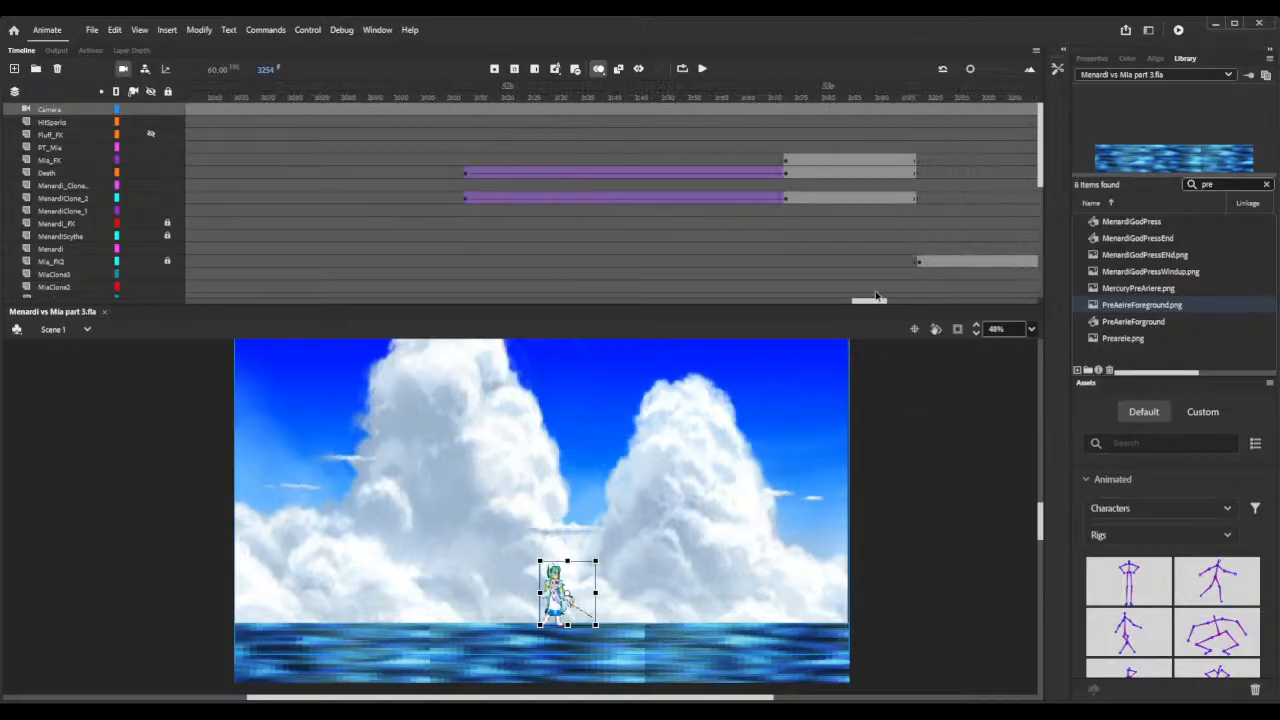
scroll(872, 256, down, 3)
scroll(871, 252, up, 5)
drag(688, 88, 946, 125)
scroll(969, 143, down, 2)
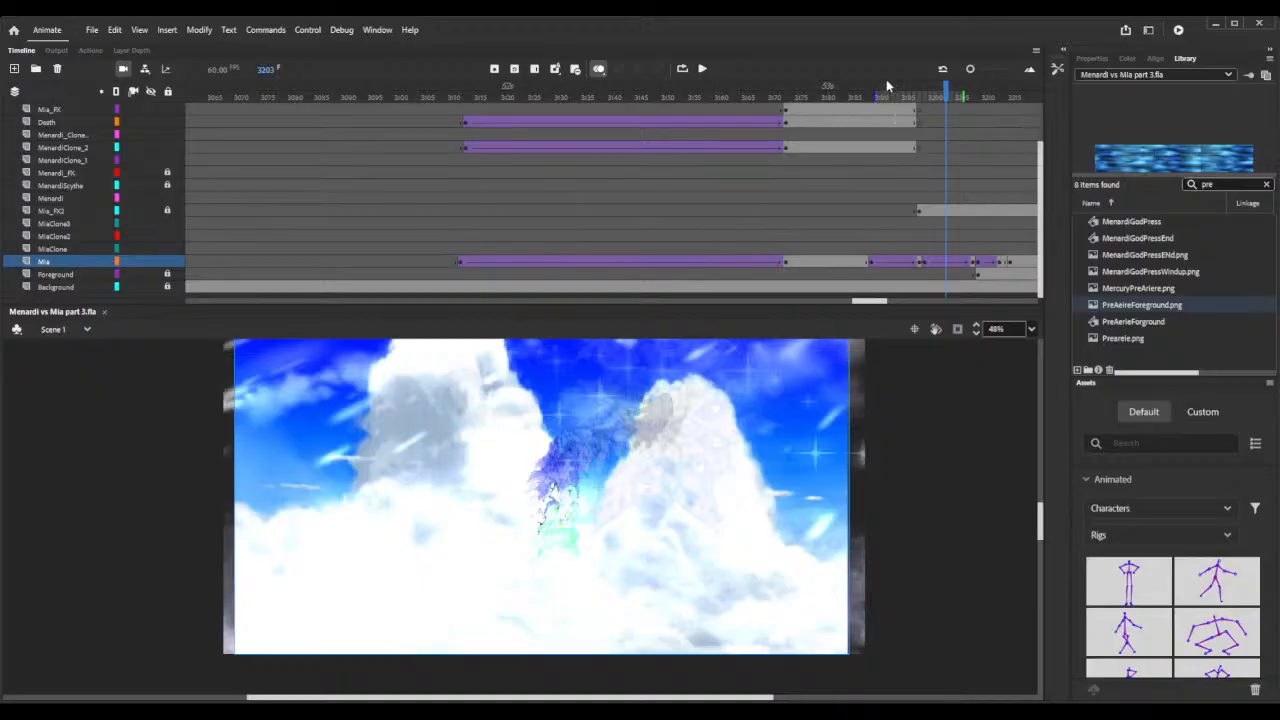
drag(874, 93, 937, 91)
key(period)
key(period)
key(period)
key(period)
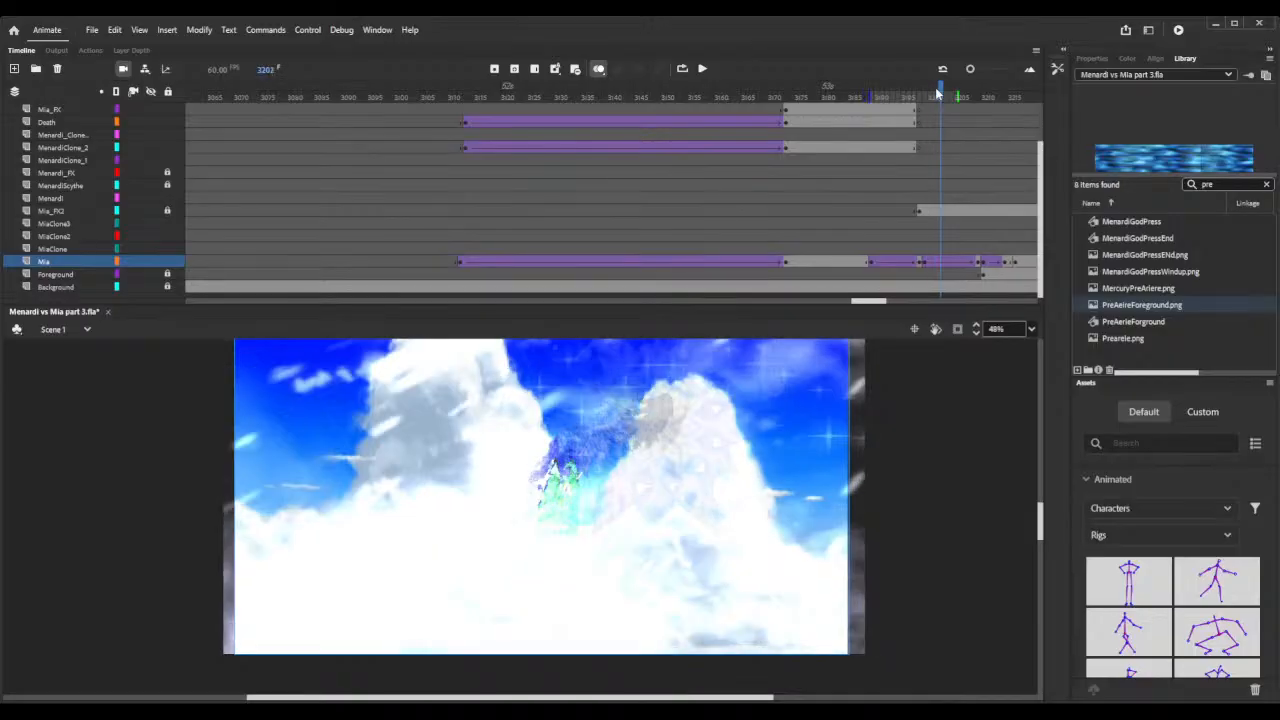
key(period)
key(period)
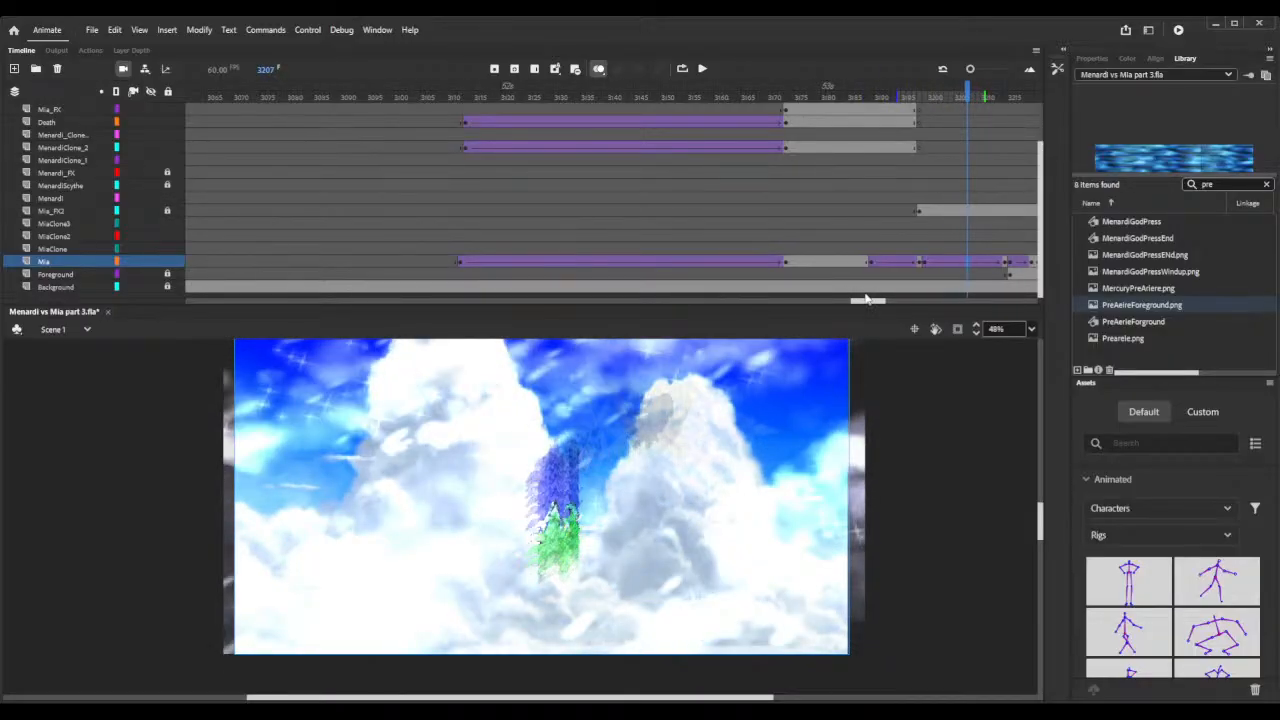
drag(872, 305, 884, 305)
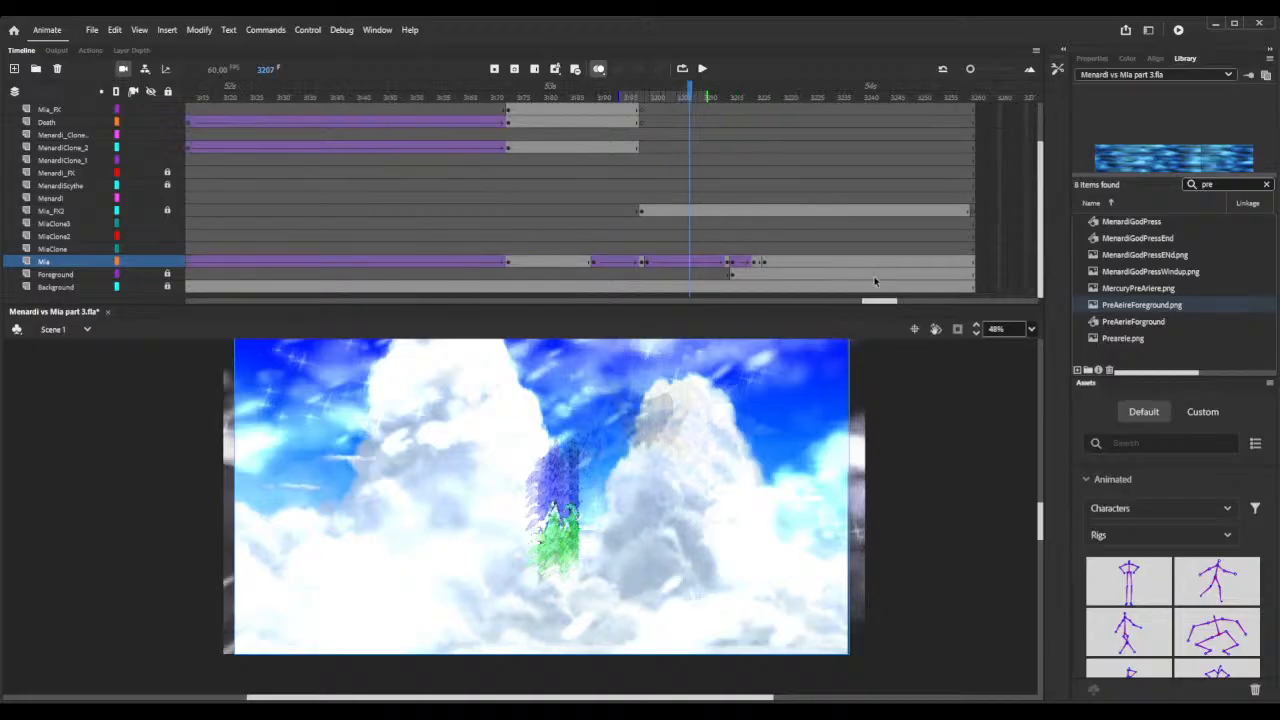
Lengthen Mia's landing tween by inserting frames across all layers around frames 3210 to 3222, and end the Mia_FX2 effect at about frame 3252.
click(737, 92)
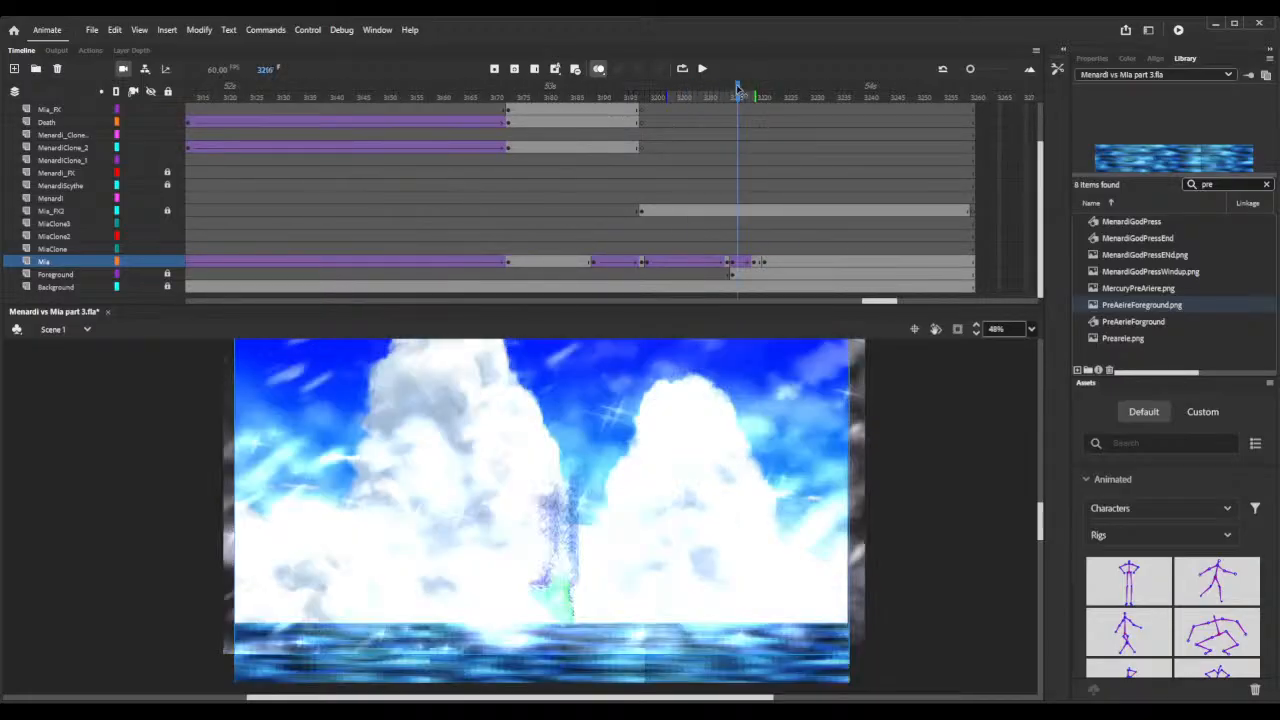
key(period)
key(period)
key(period)
key(period)
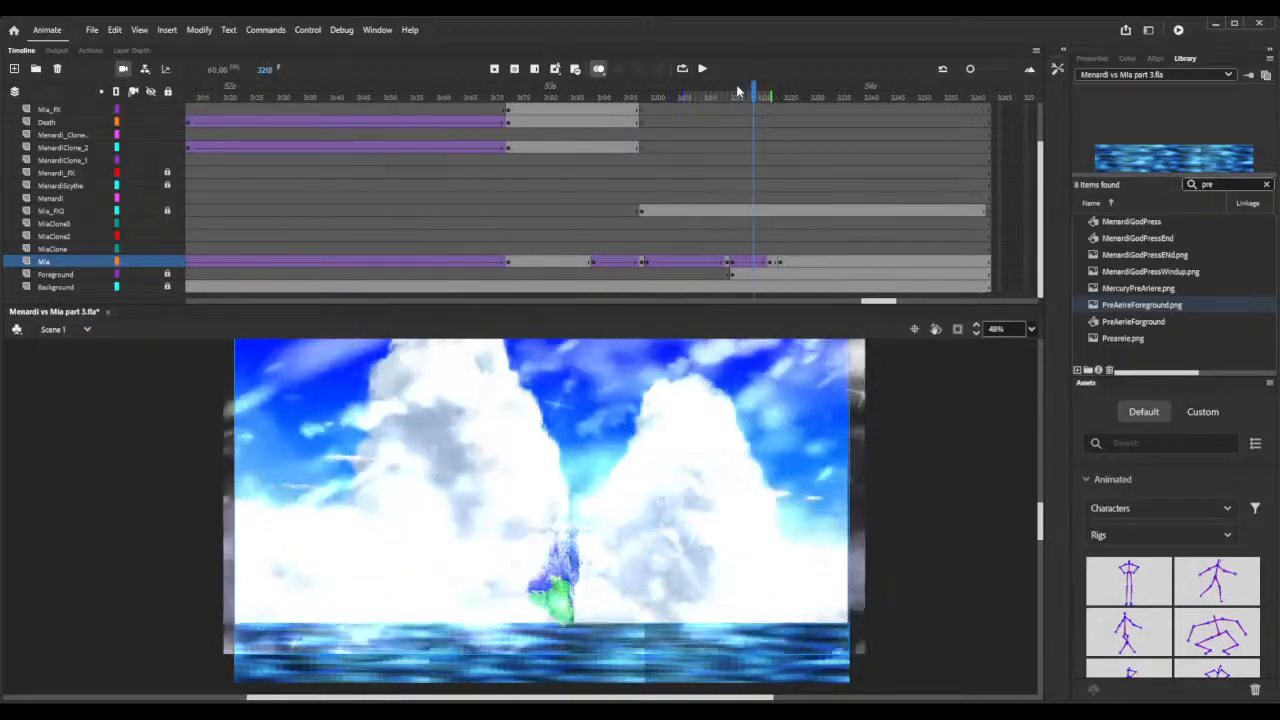
key(period)
key(period)
key(period)
key(period)
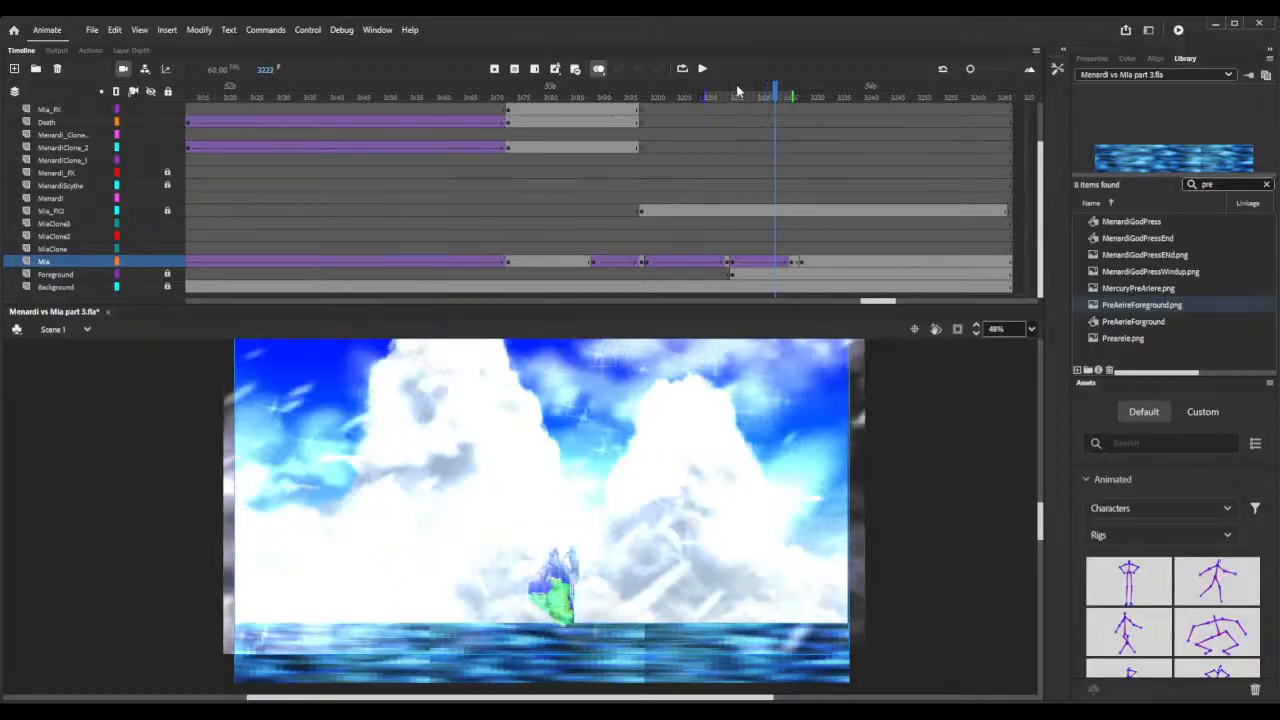
drag(532, 94, 933, 153)
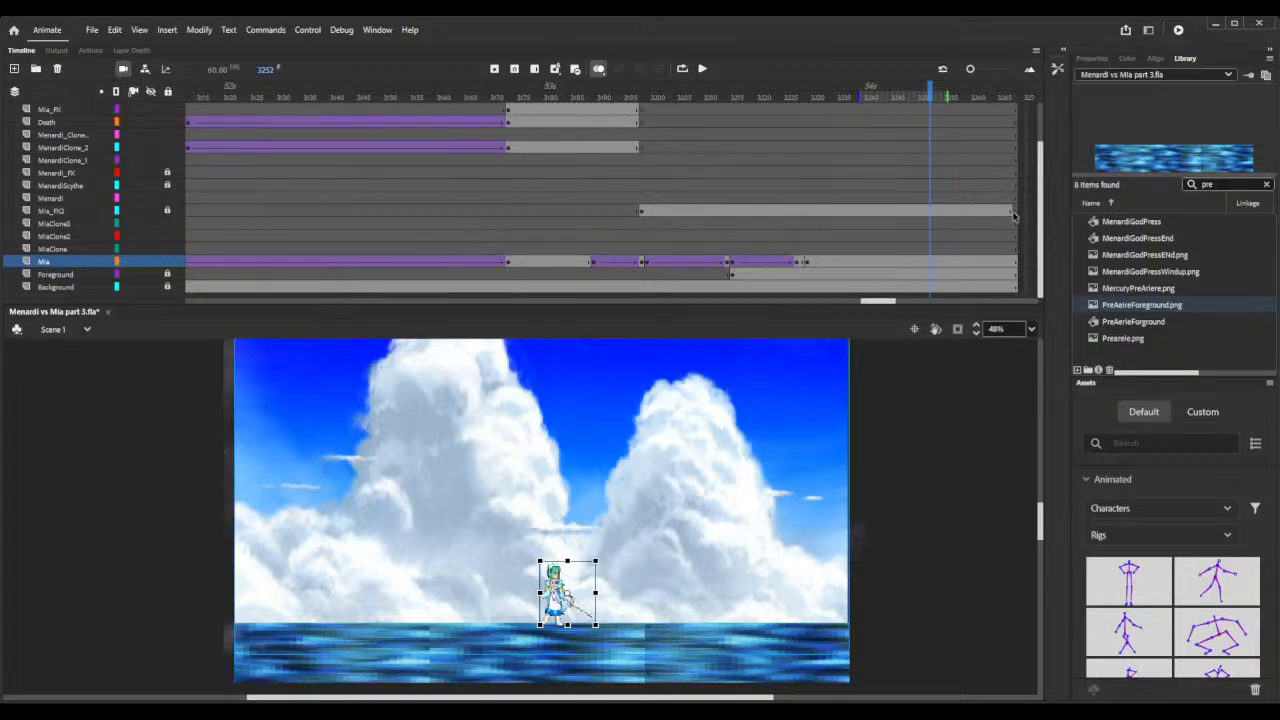
drag(1015, 216, 932, 213)
Lengthen Mia's fall tween and the landing tween after it by inserting more frames across all layers, and scrub through the fall.
drag(648, 96, 788, 86)
key(F5)
key(F5)
key(F5)
key(F5)
key(F5)
key(F5)
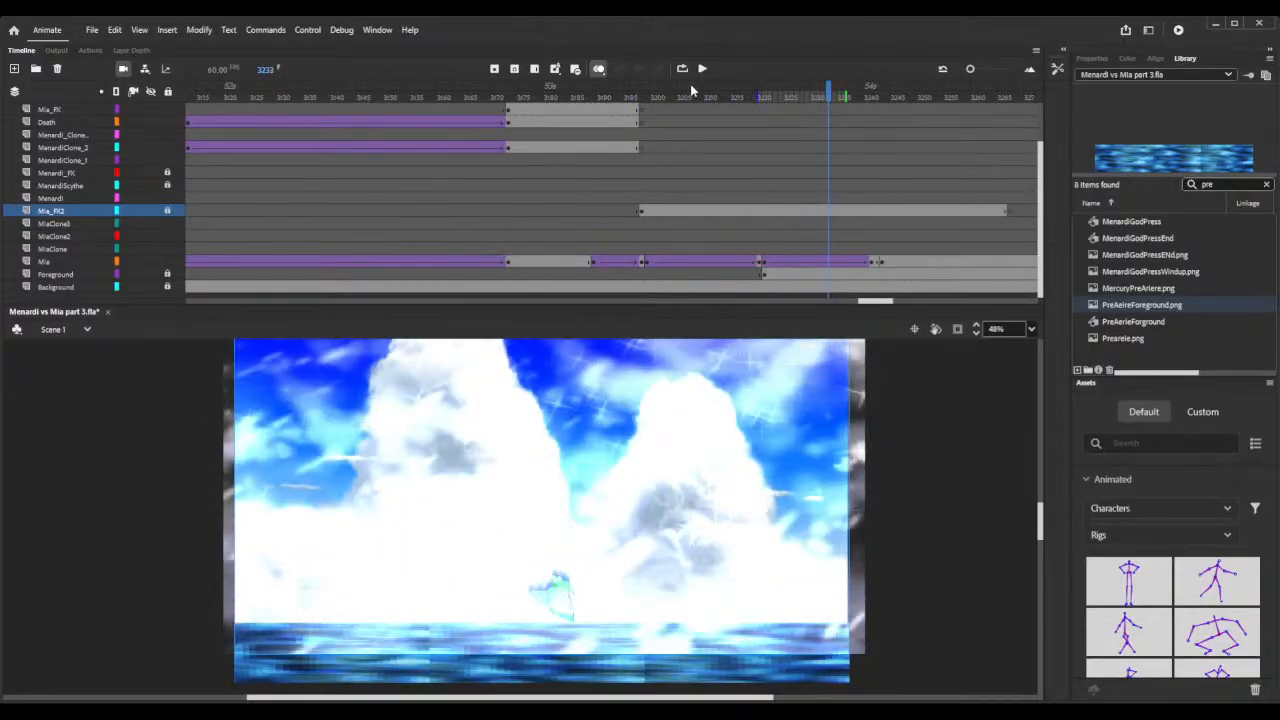
click(629, 88)
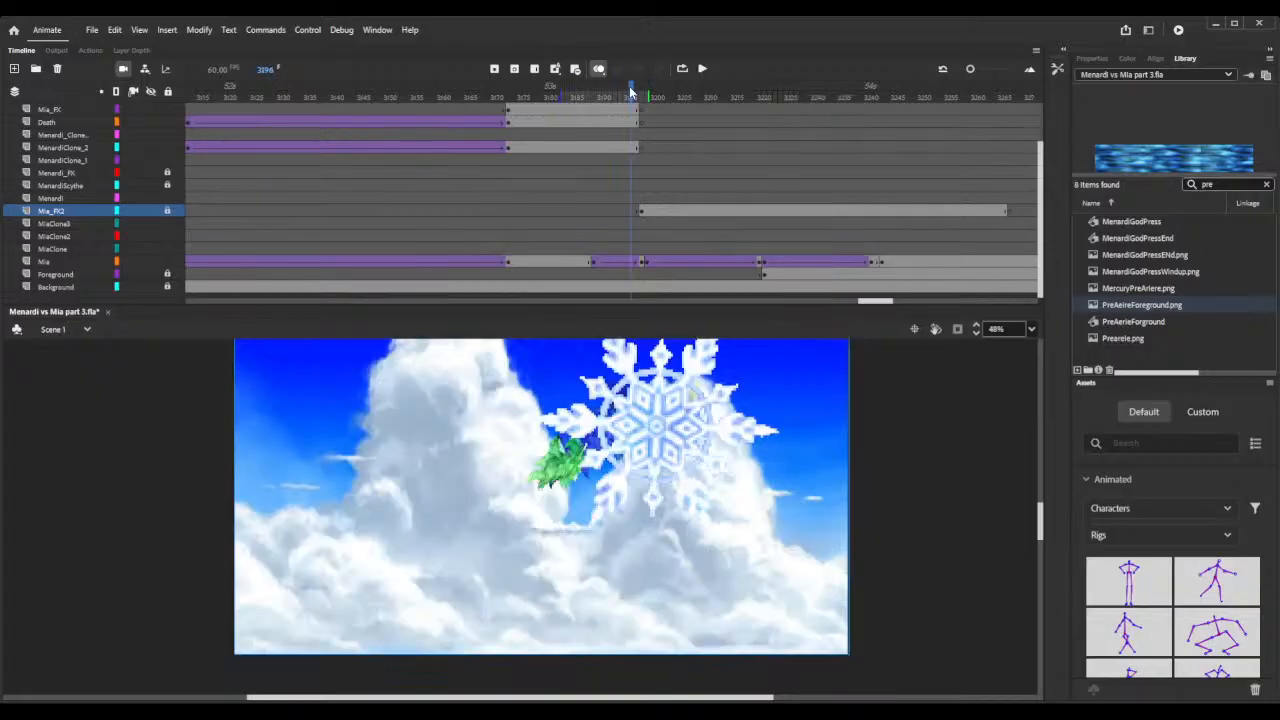
drag(631, 89, 717, 97)
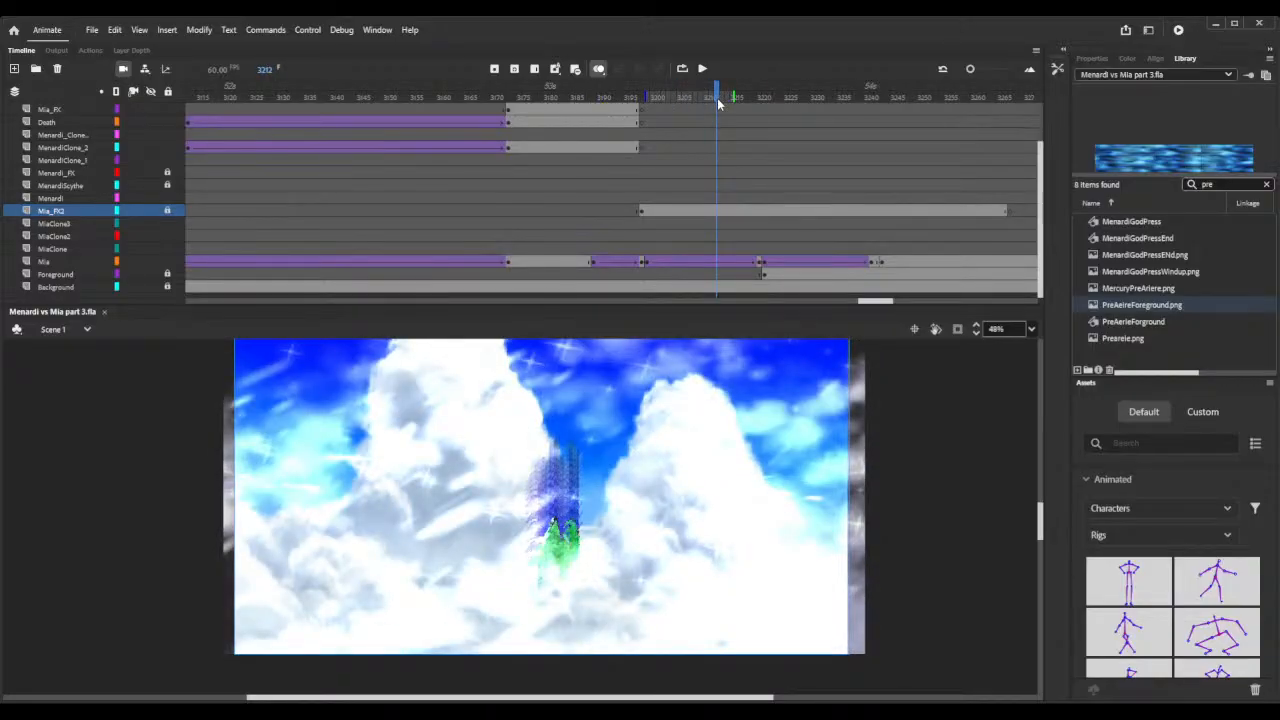
End the Mia_FX2 effect at frame 3250 and test the movie to review the animation, closing the preview when done.
drag(849, 93, 928, 103)
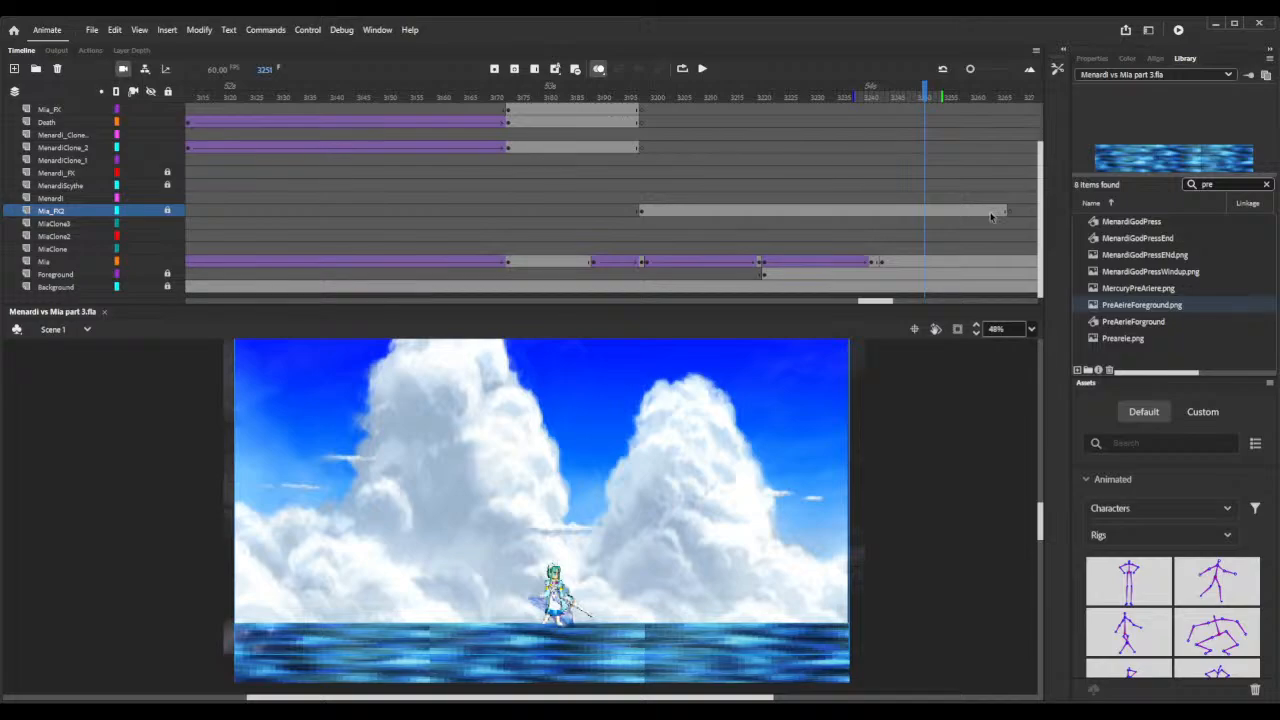
key(comma)
key(comma)
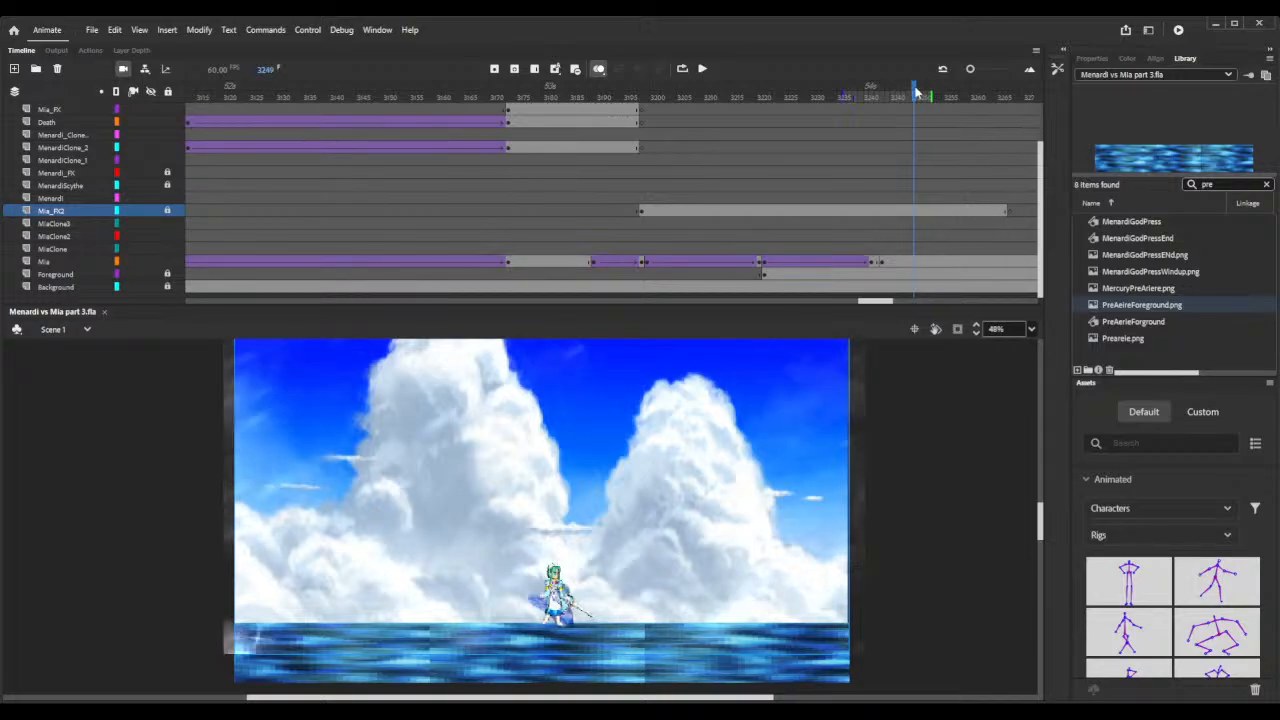
click(1009, 212)
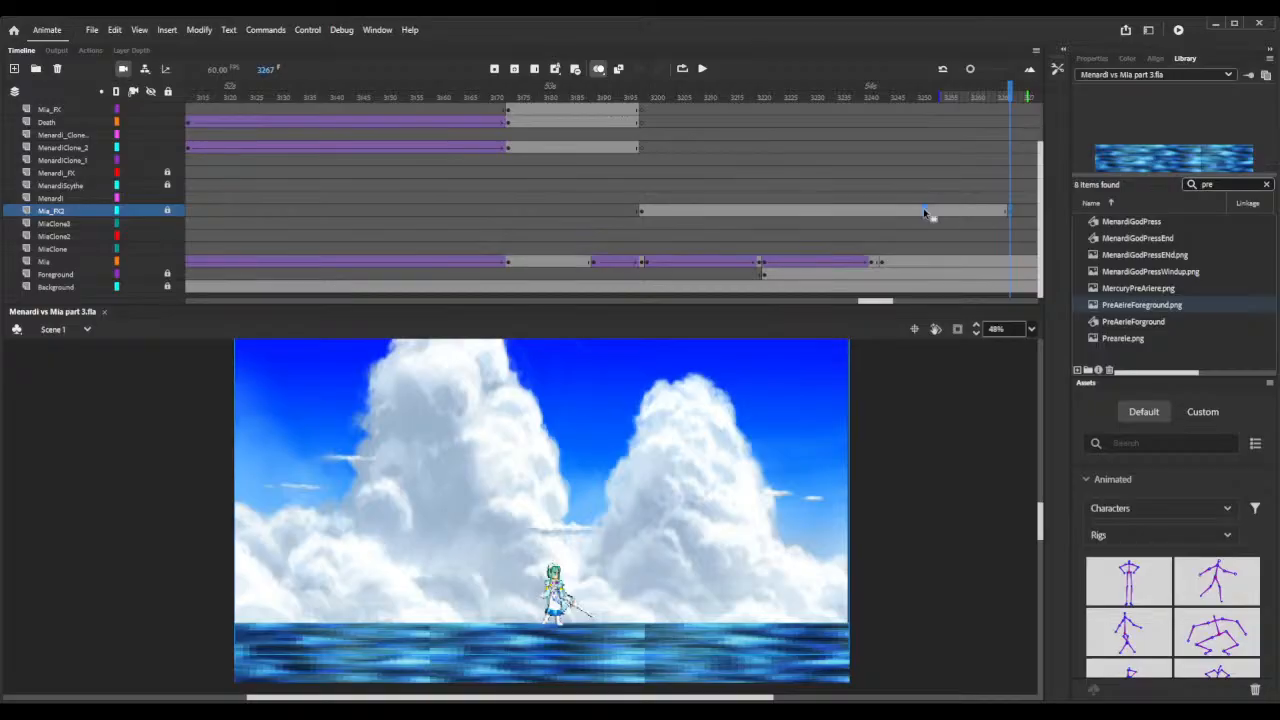
click(921, 212)
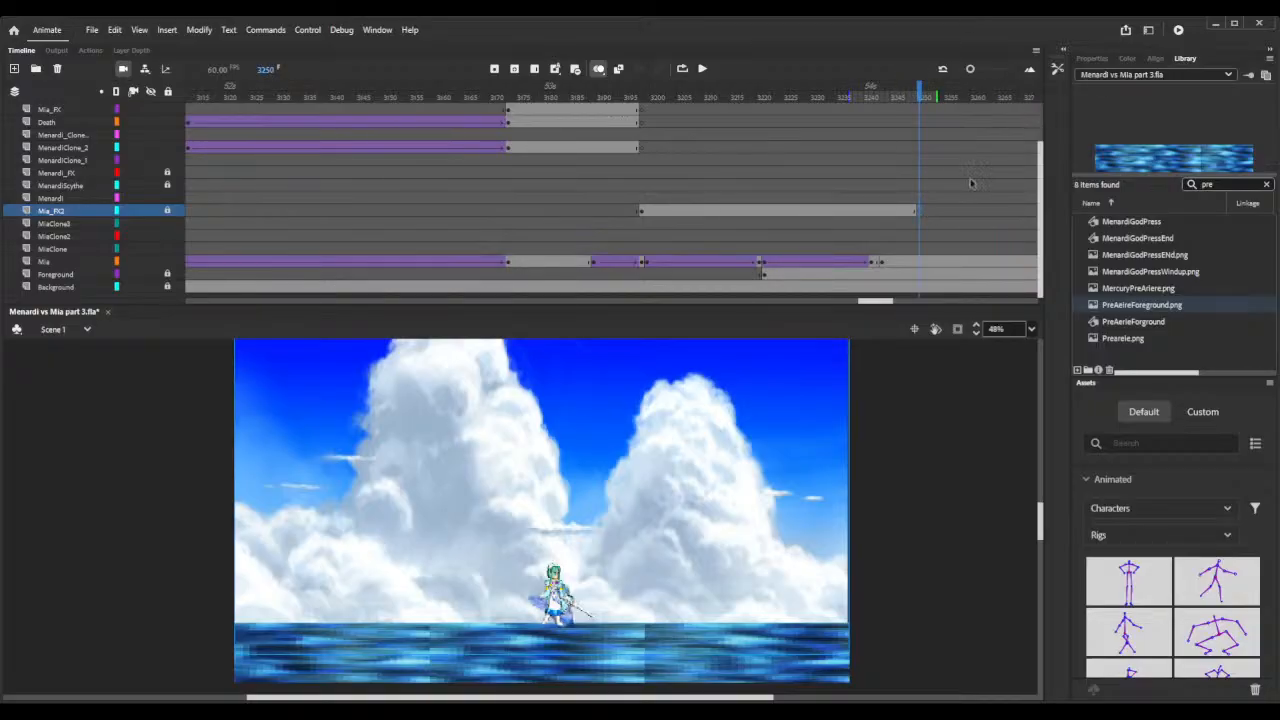
click(1177, 31)
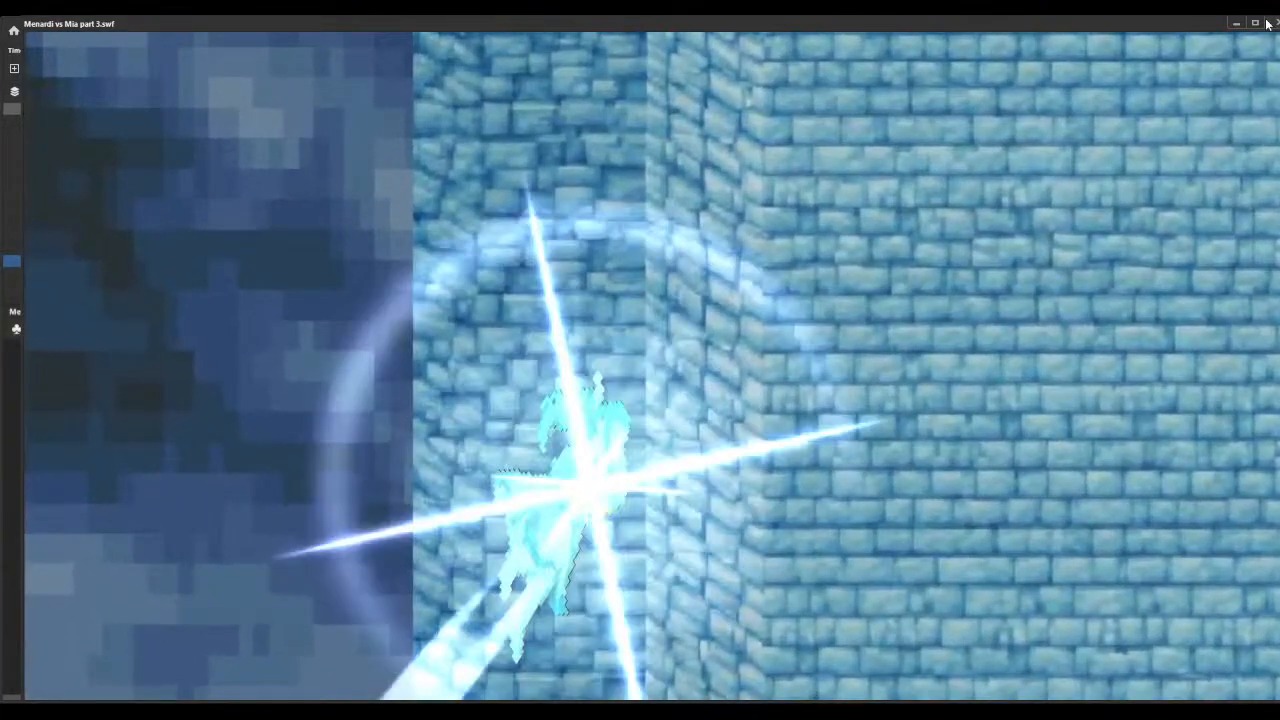
click(1268, 23)
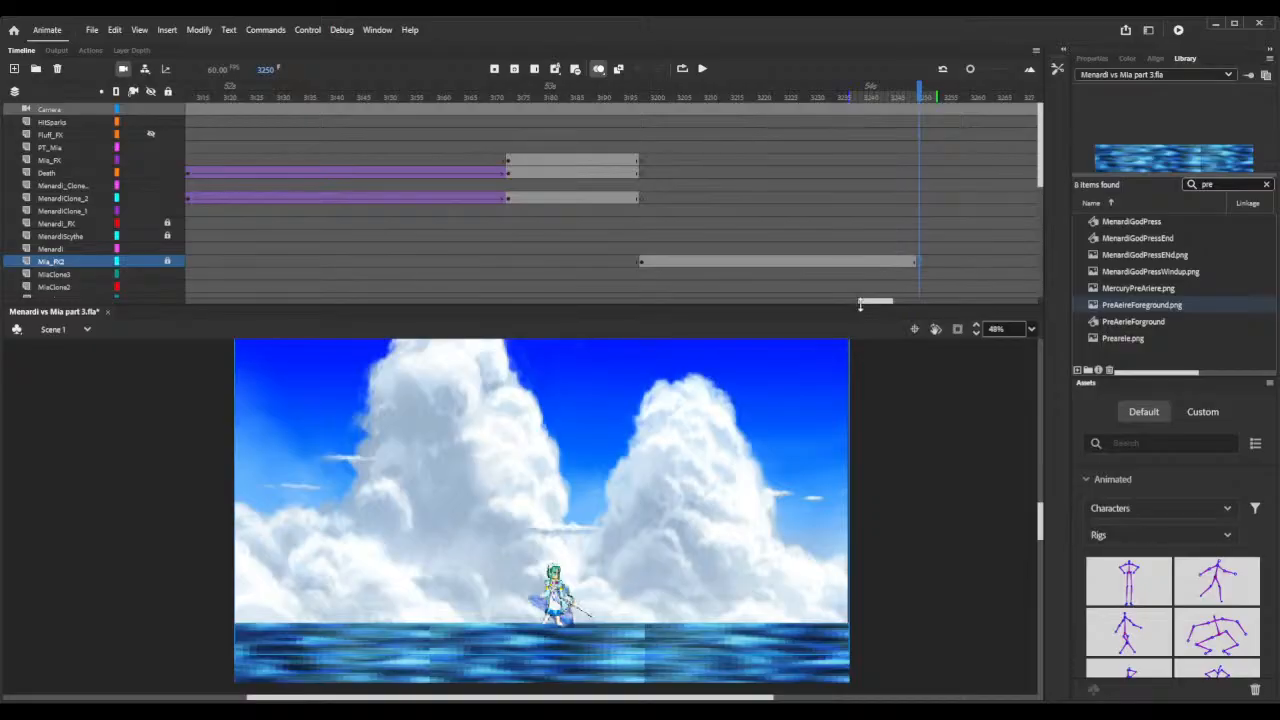
Lengthen the Death and MenardiClone_2 tweens by inserting frames across all layers around frames 2954 to 2968.
drag(870, 305, 725, 156)
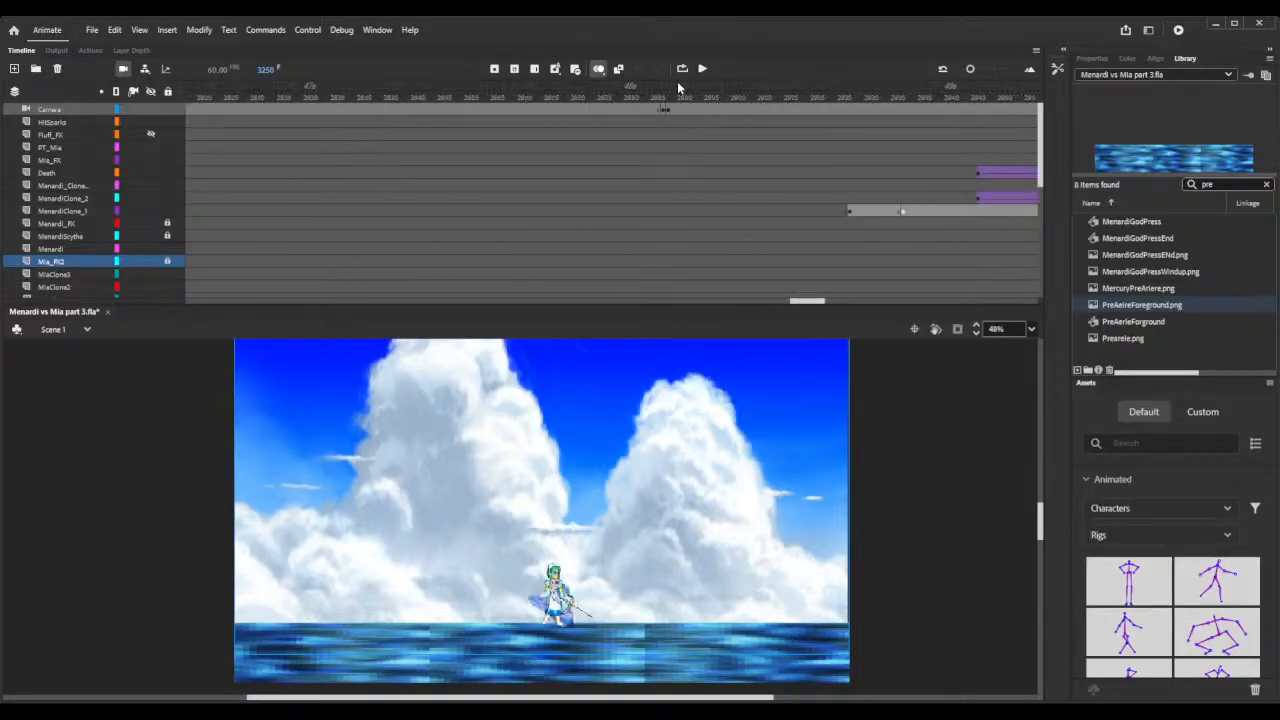
click(531, 95)
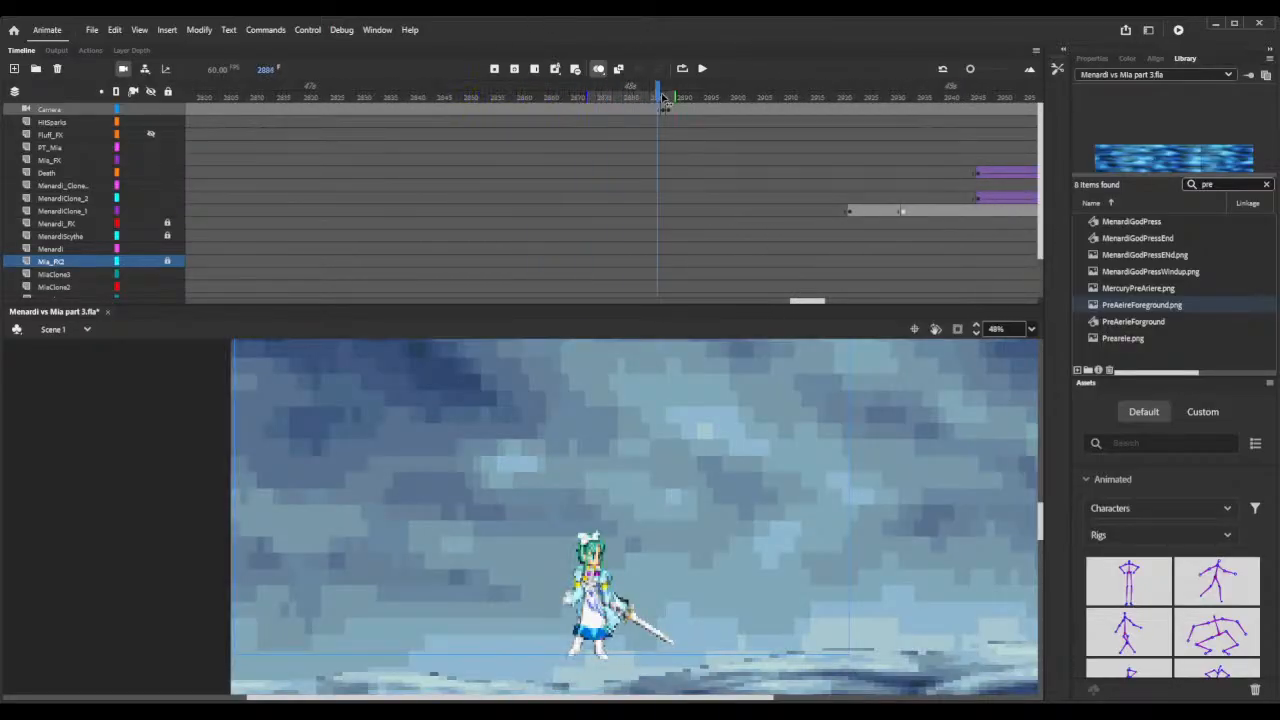
drag(657, 97, 790, 97)
drag(958, 110, 983, 118)
scroll(983, 118, down, 2)
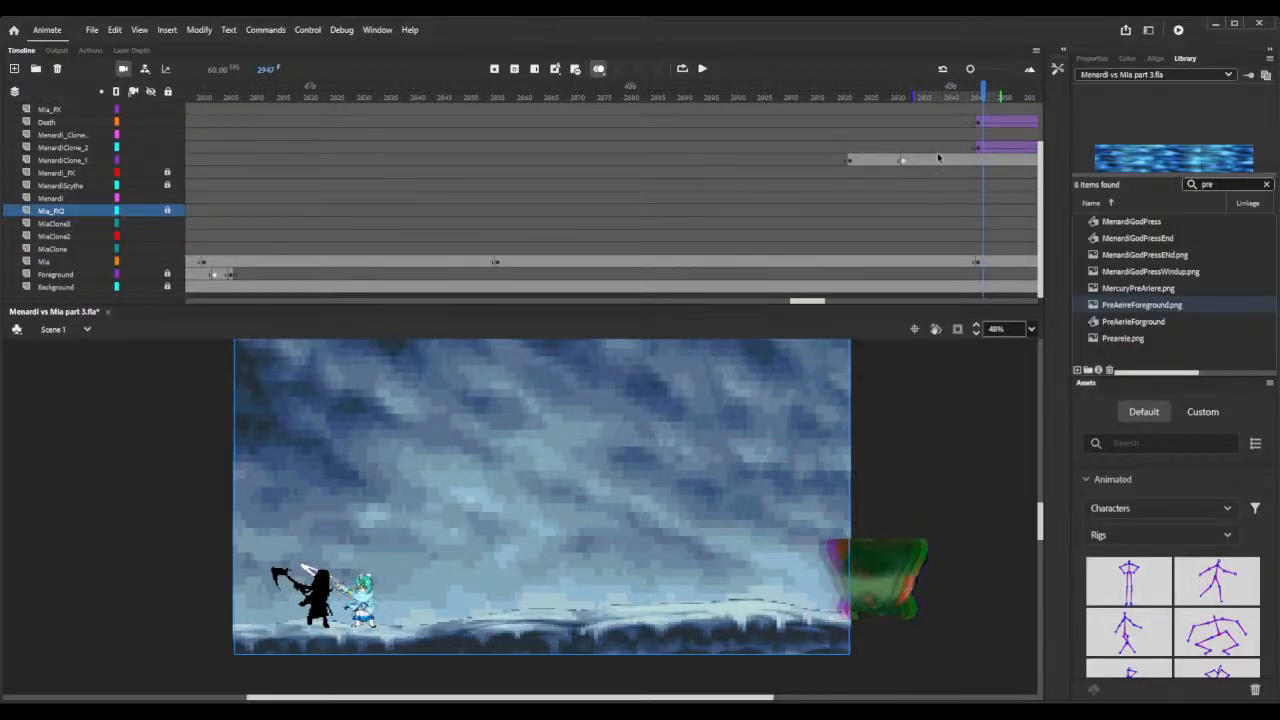
drag(806, 306, 820, 308)
drag(622, 93, 706, 95)
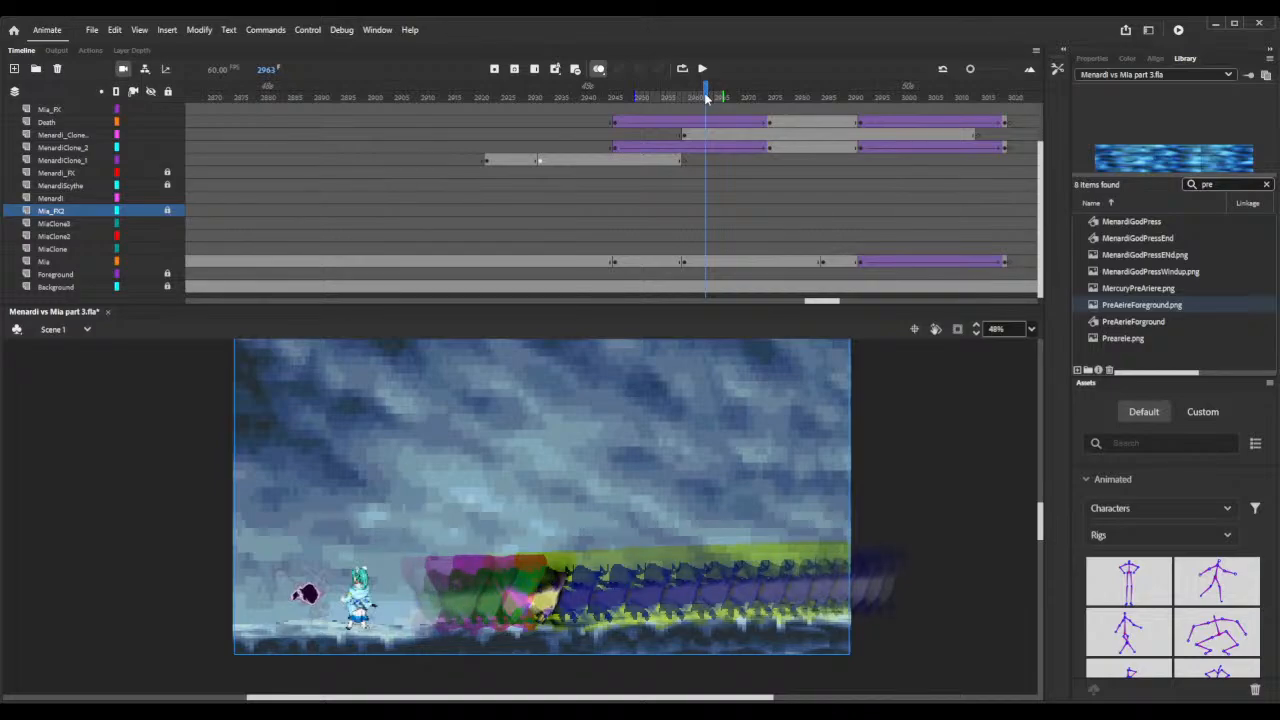
key(F5)
key(F5)
key(F5)
key(F5)
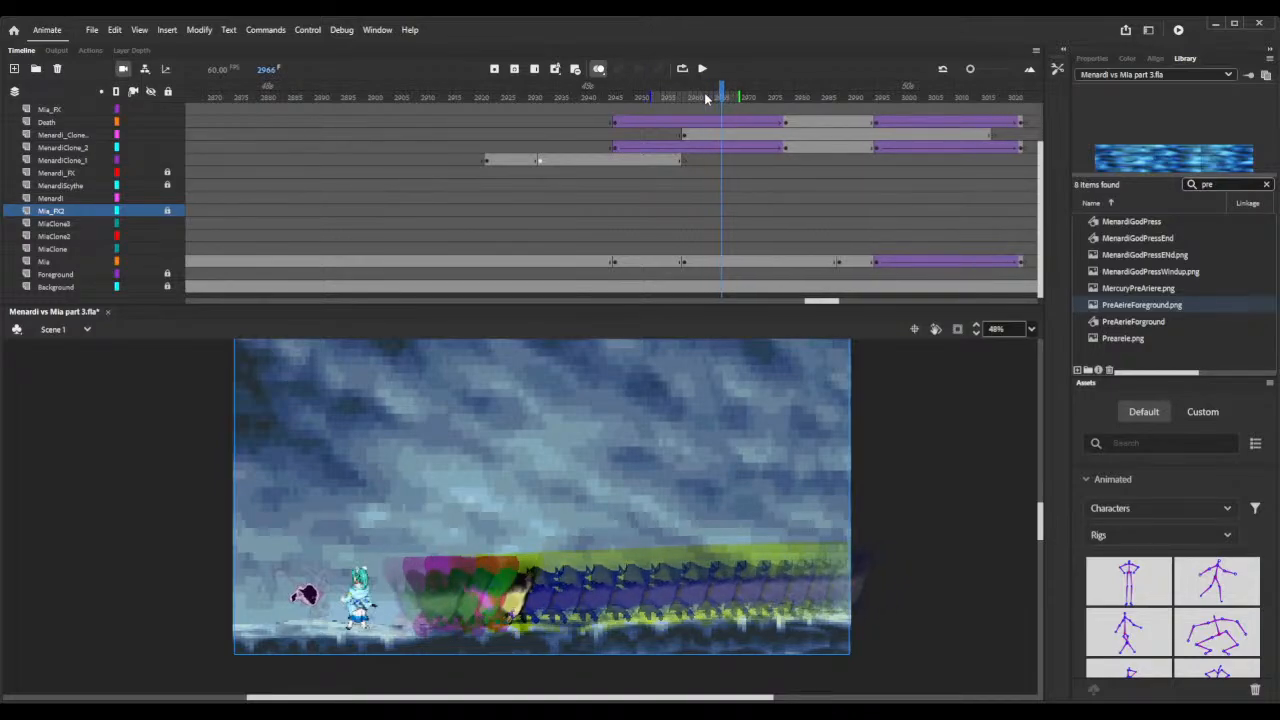
key(F5)
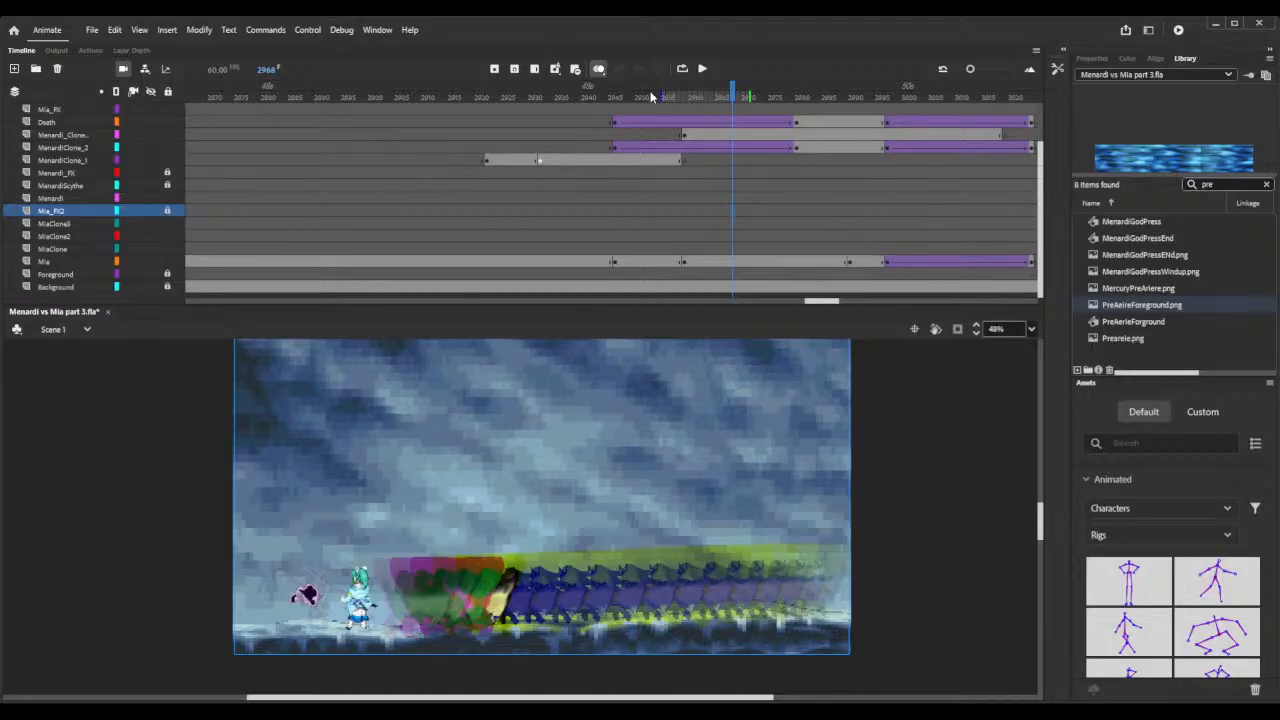
click(651, 96)
key(F5)
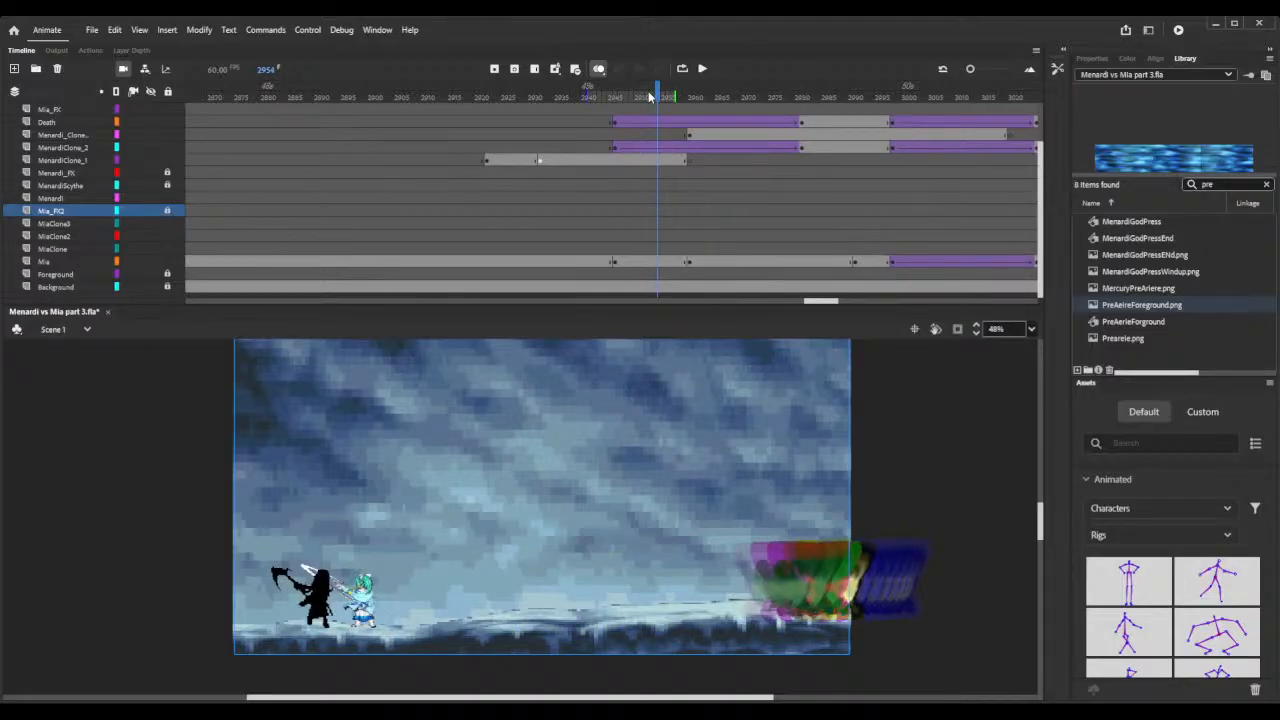
Extend Mia's held pose just before the fall by inserting frames across all layers around frames 3204 to 3208.
drag(820, 305, 871, 307)
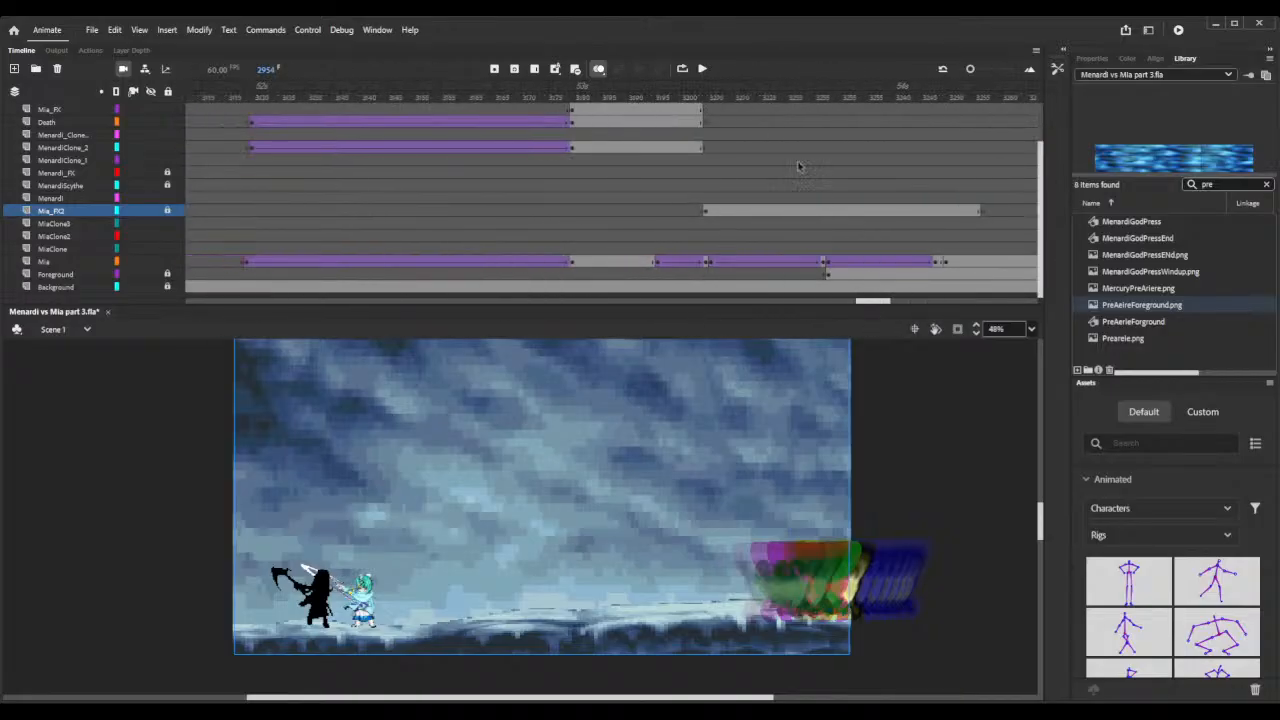
click(668, 97)
drag(672, 98, 708, 101)
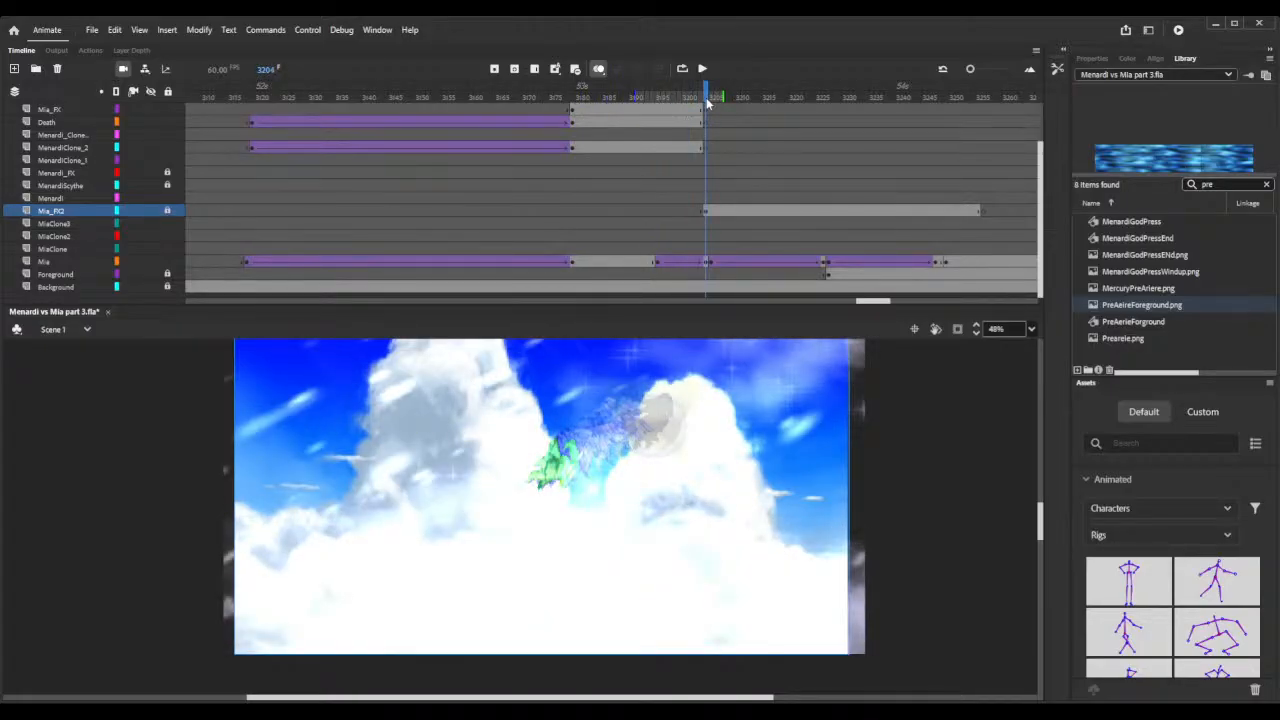
key(period)
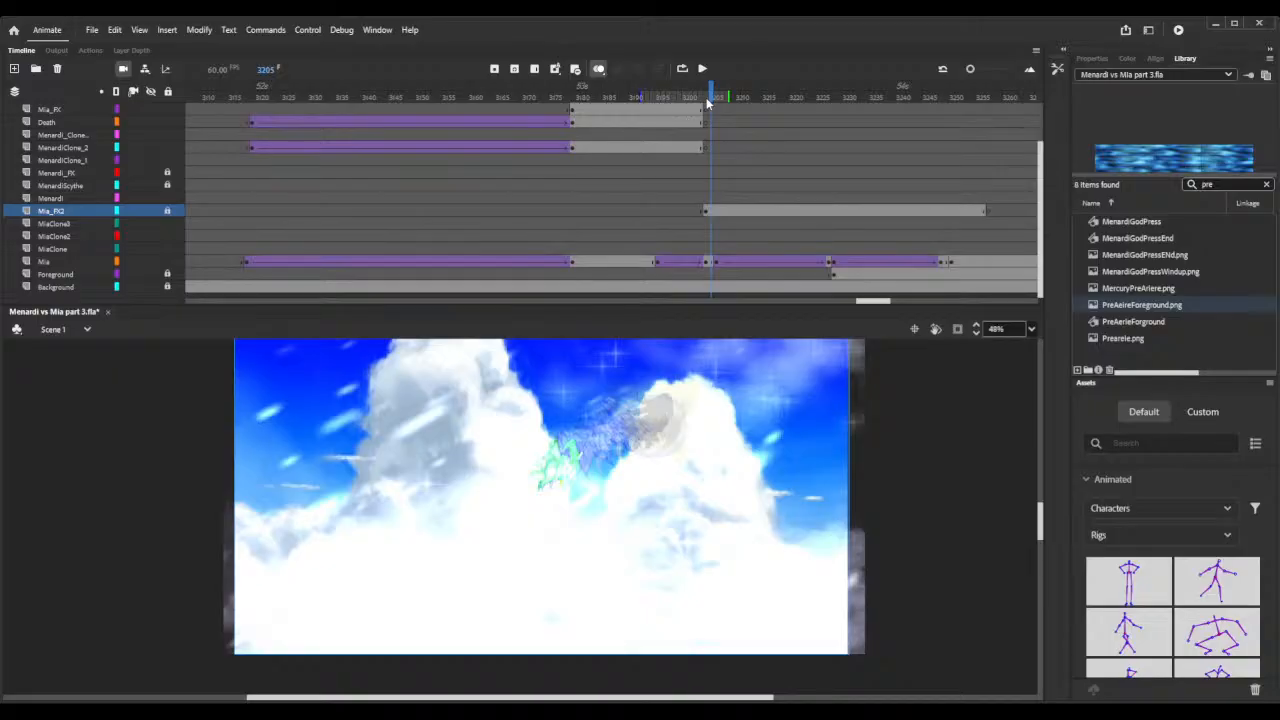
key(period)
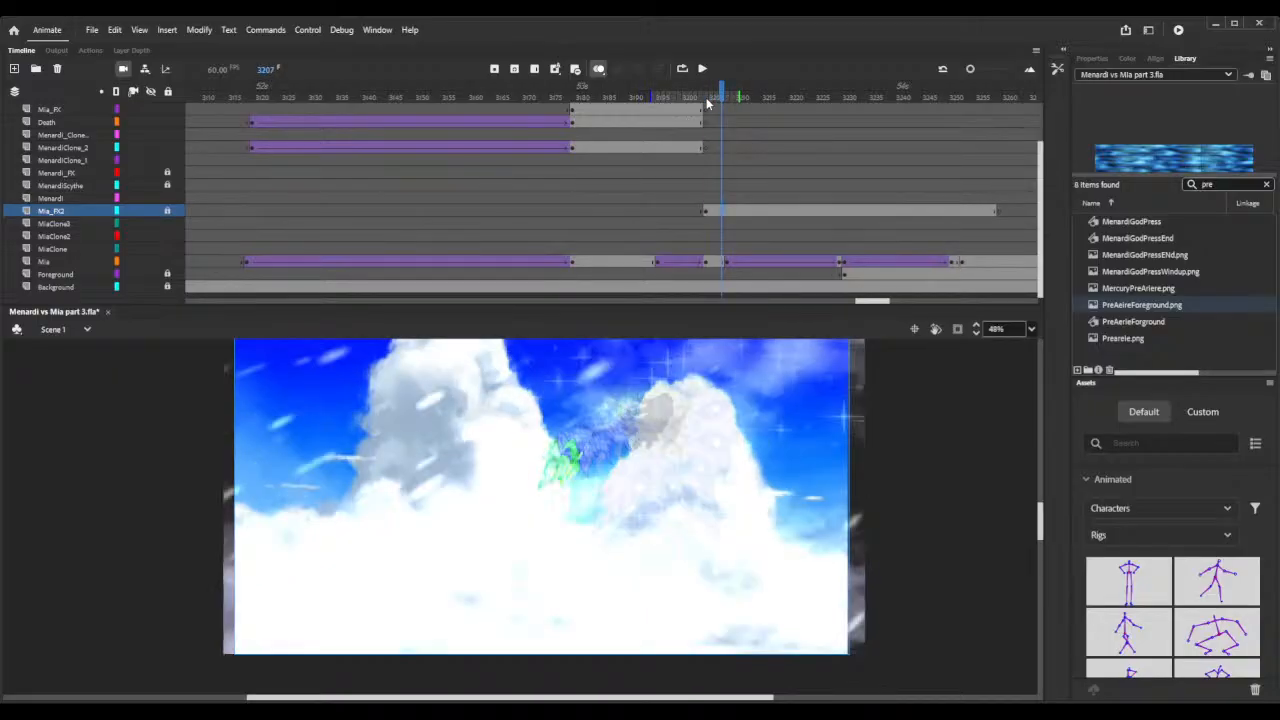
key(period)
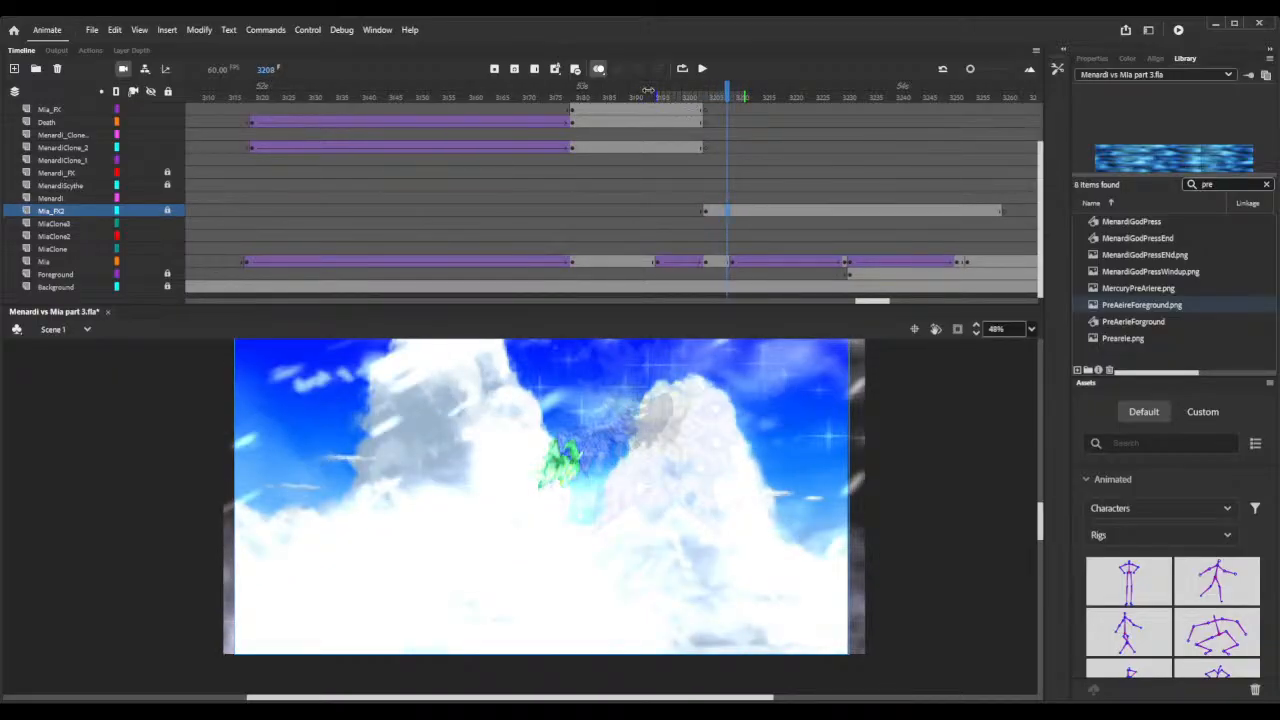
Insert extra frames across all layers within Mia's landing tween near frame 3240 and her fall tween near frame 3225.
drag(651, 95, 786, 97)
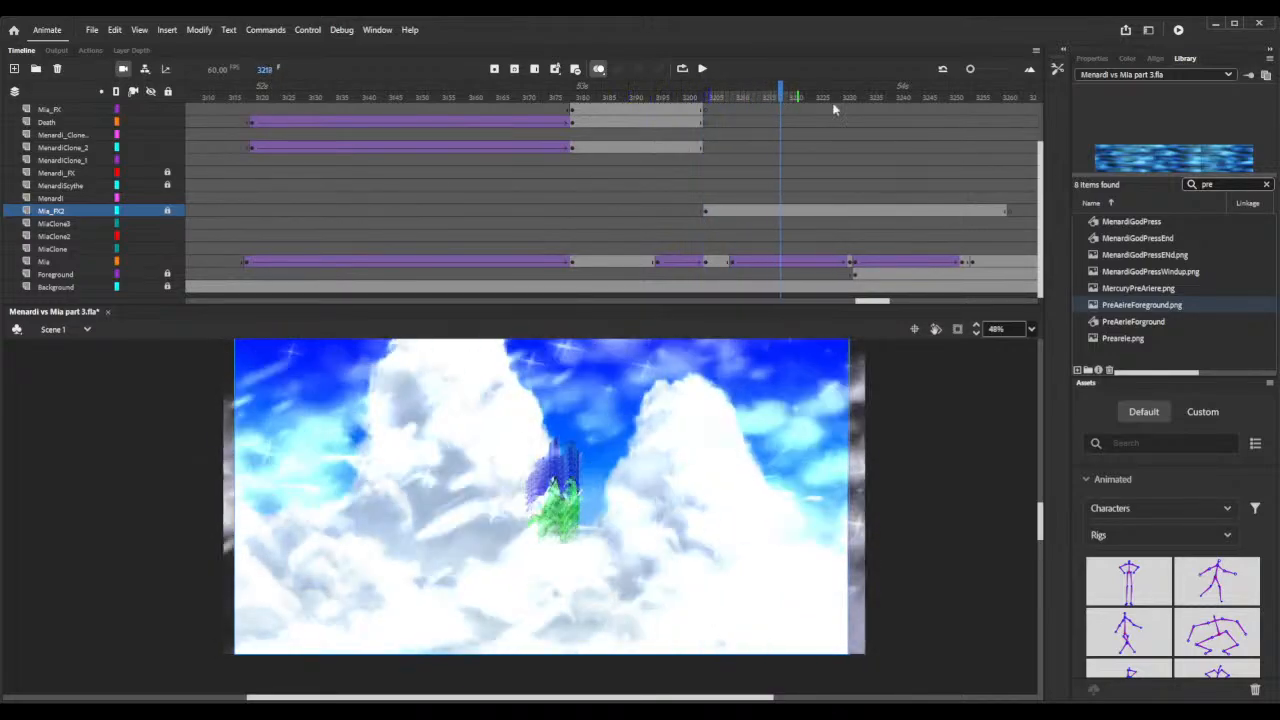
click(900, 96)
key(period)
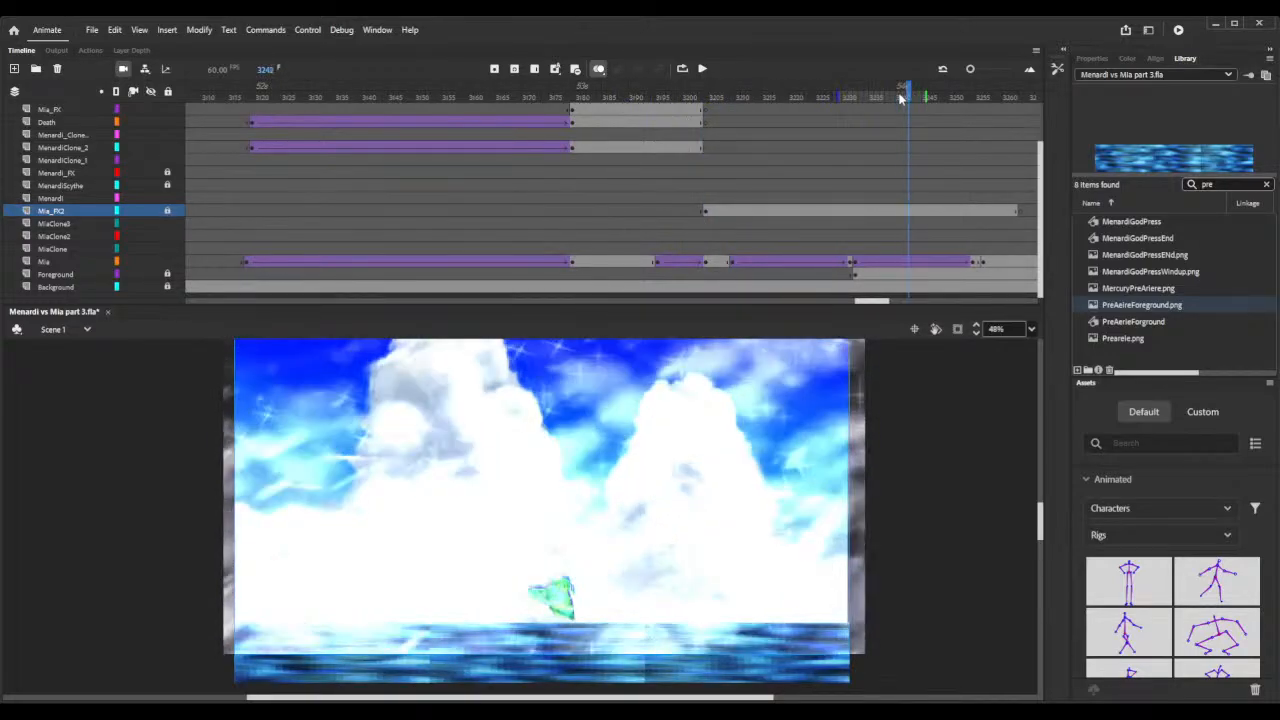
click(808, 96)
key(period)
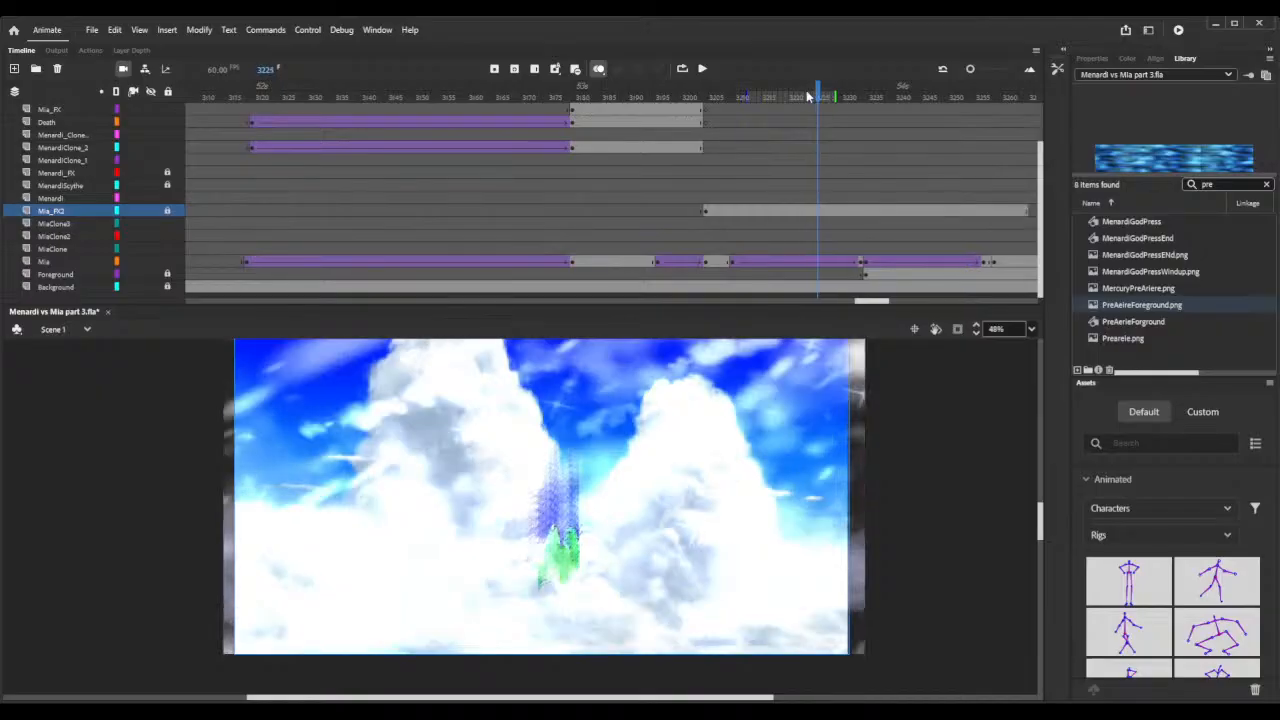
Move the end of the Mia_FX2 effect to frame 3256, and test the movie and close its preview.
drag(879, 303, 890, 302)
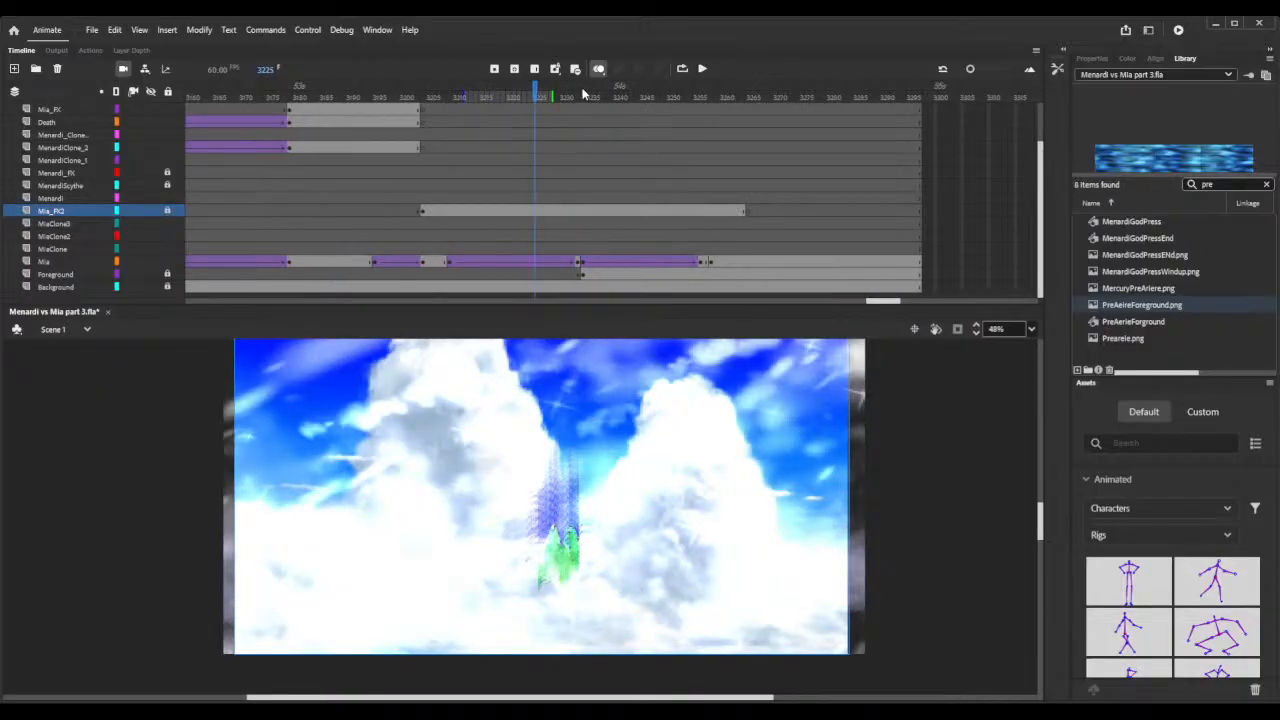
drag(590, 90, 701, 106)
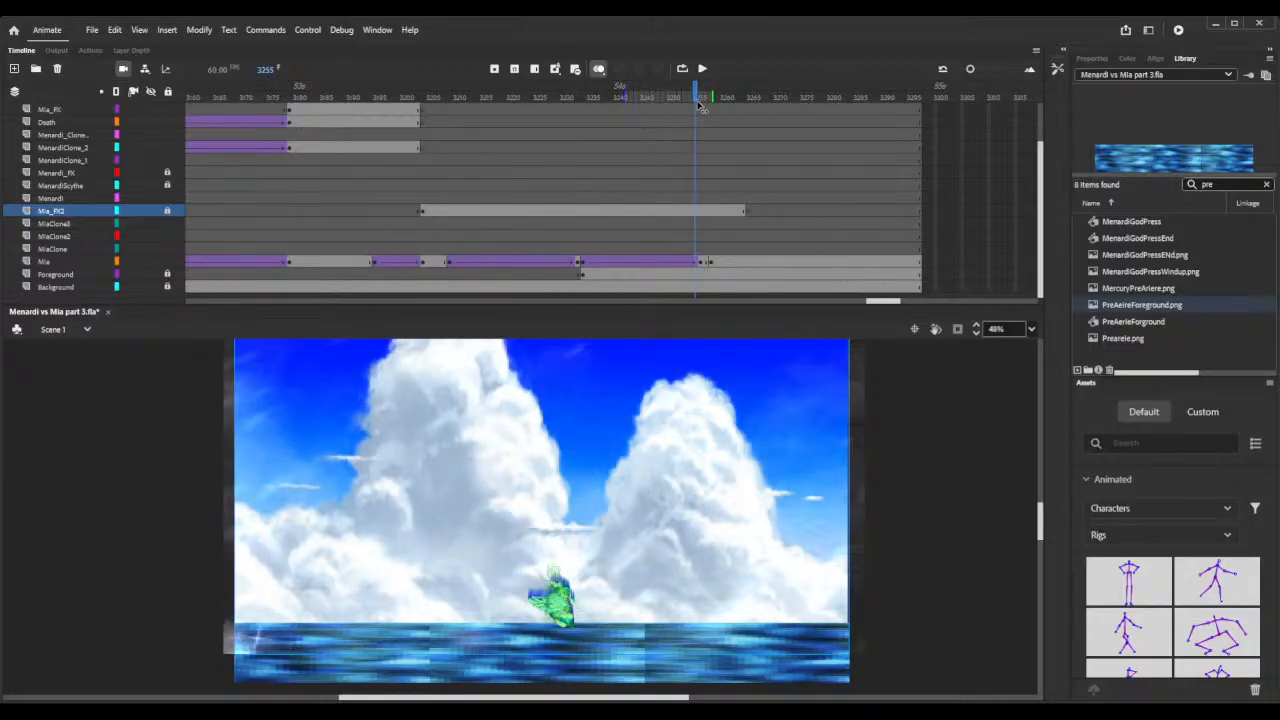
click(700, 105)
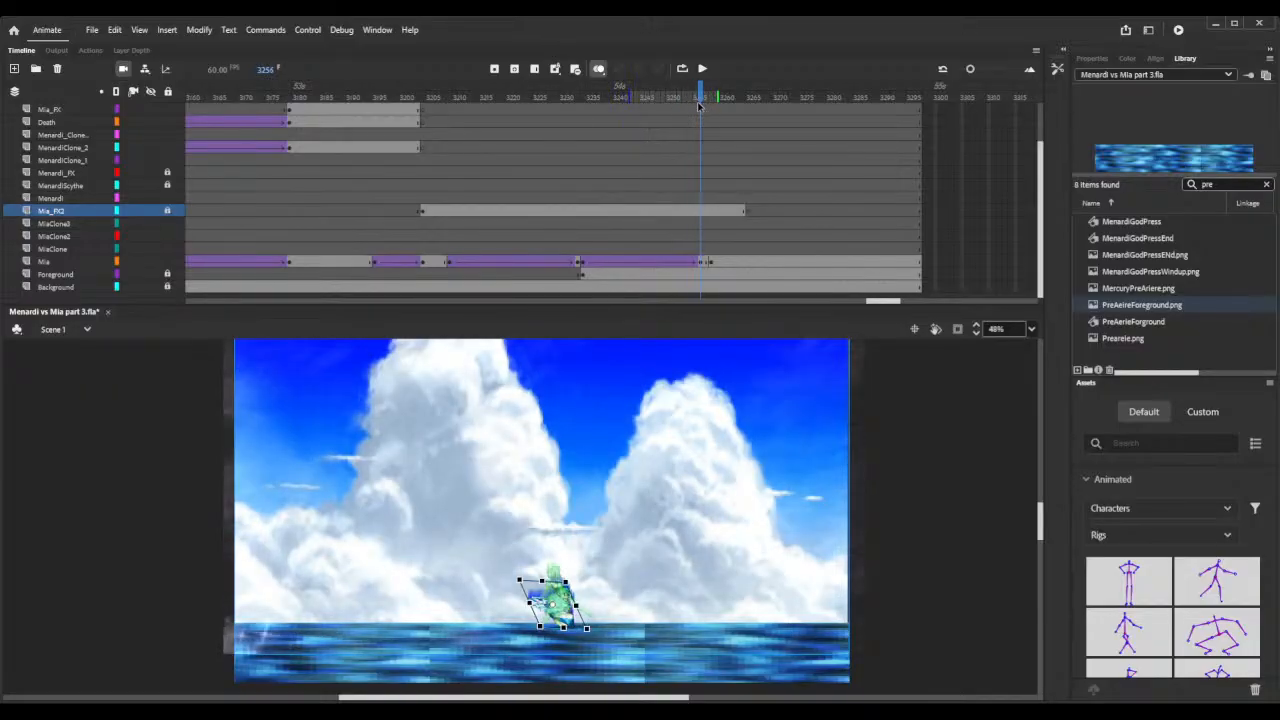
click(748, 212)
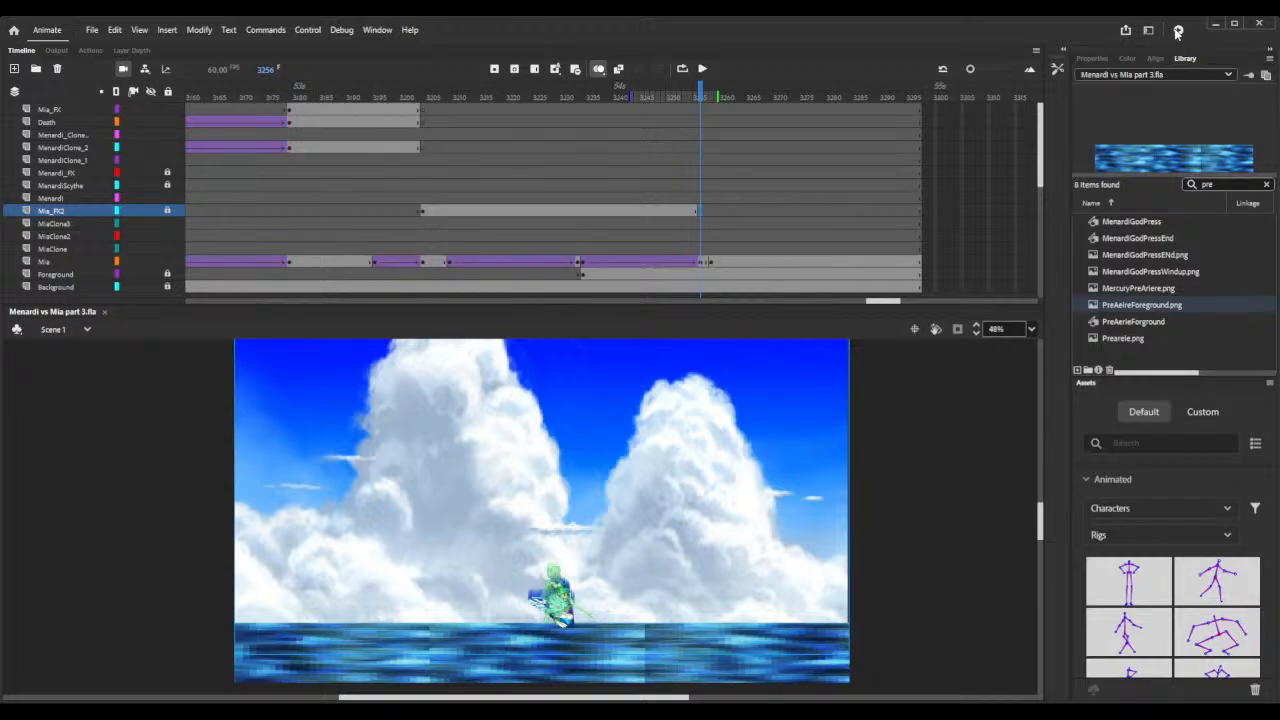
click(1177, 33)
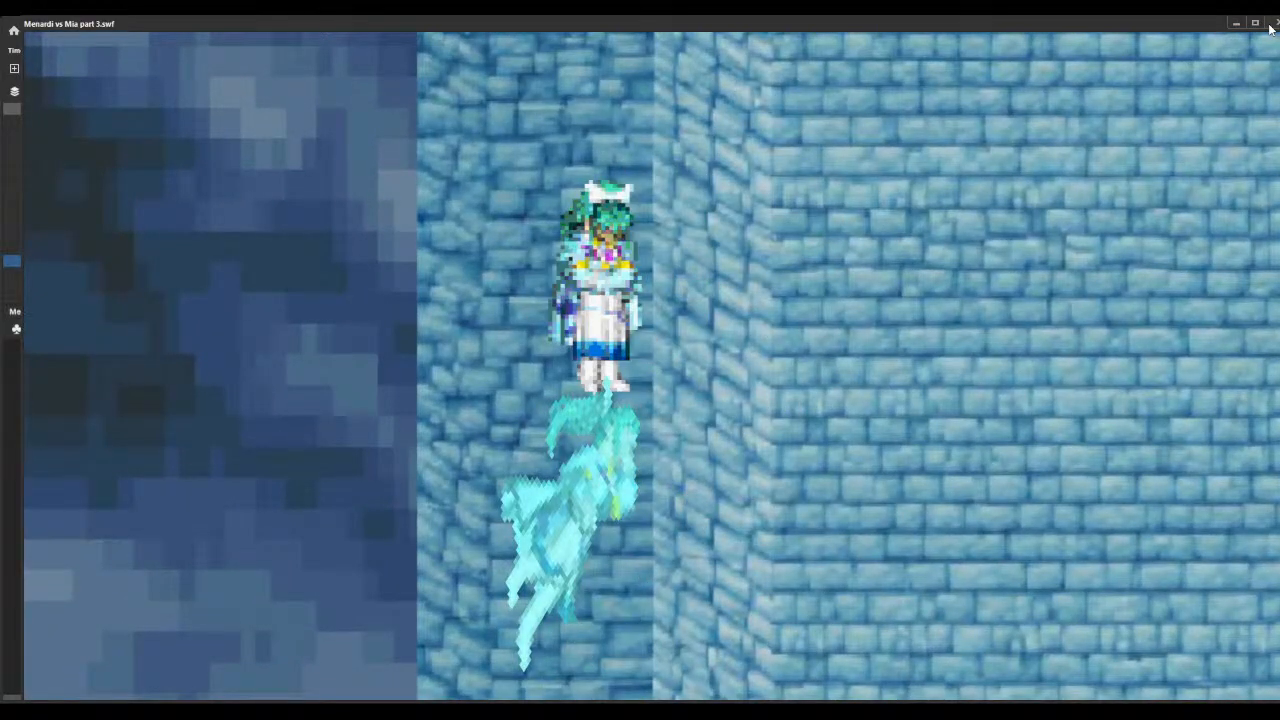
click(1271, 29)
drag(891, 306, 858, 304)
scroll(730, 147, down, 4)
scroll(730, 147, up, 3)
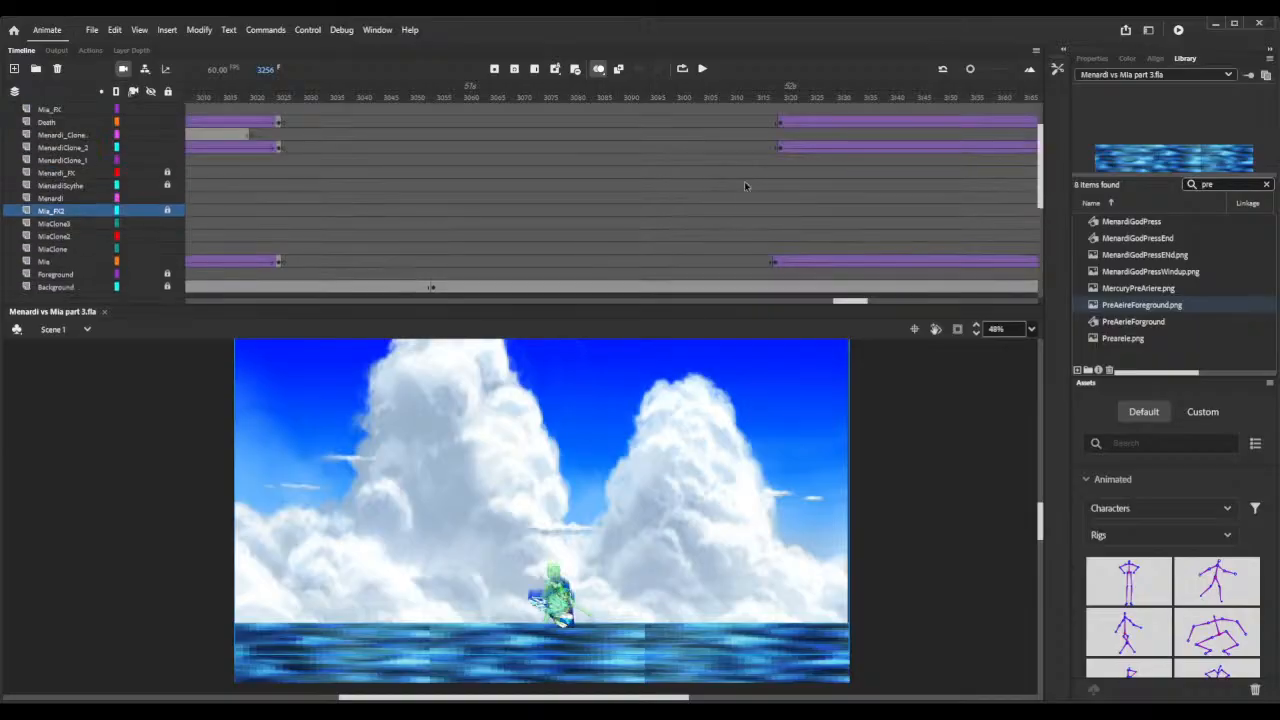
drag(855, 307, 871, 306)
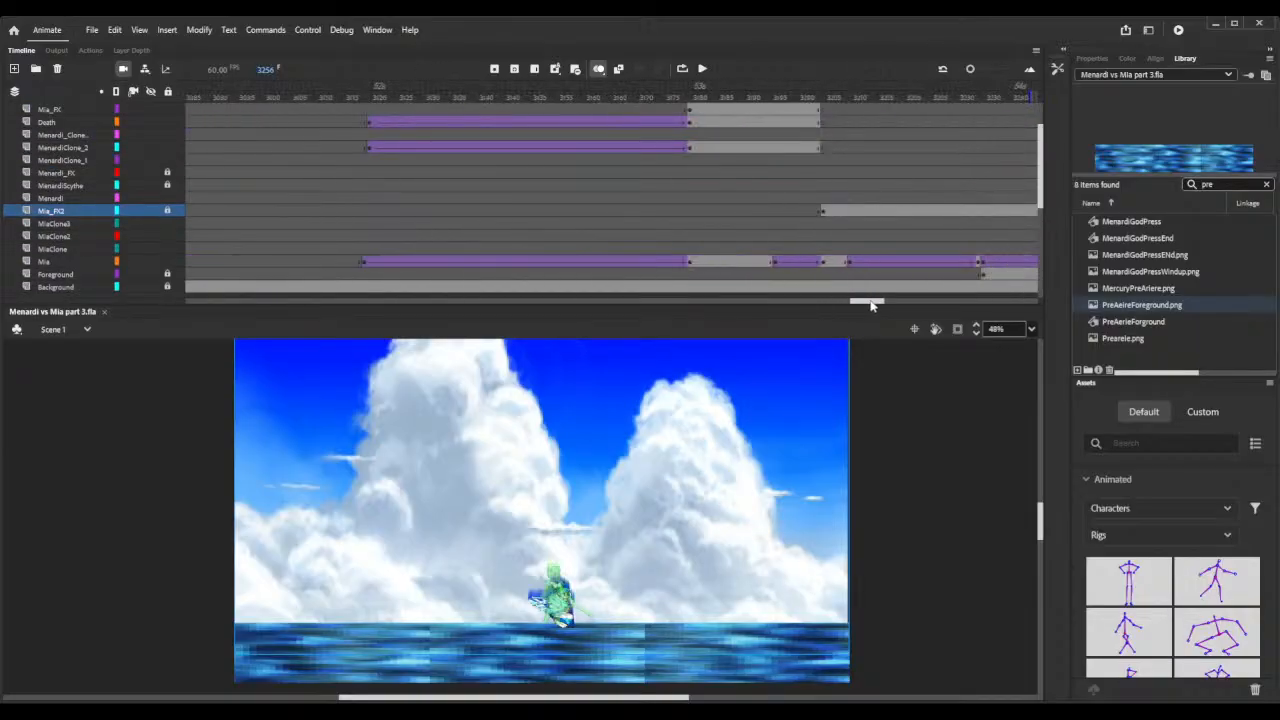
Try to shorten the Mia_FX and Death hold by removing frames across all layers from frame 3181.
click(700, 95)
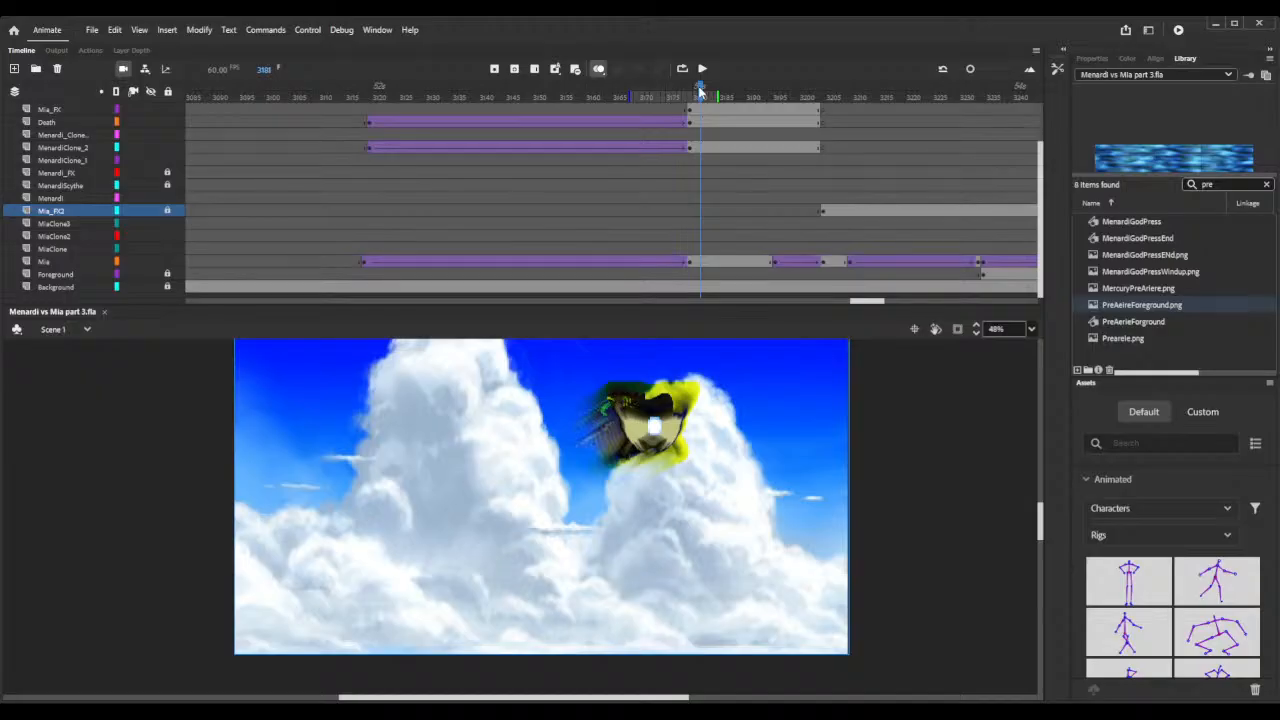
key(shift+F5)
key(shift+F5)
key(shift+F5)
key(shift+F5)
key(shift+F5)
key(shift+F5)
key(shift+F5)
key(shift+F5)
key(shift+F5)
key(shift+F5)
key(shift+F5)
key(shift+F5)
key(shift+F5)
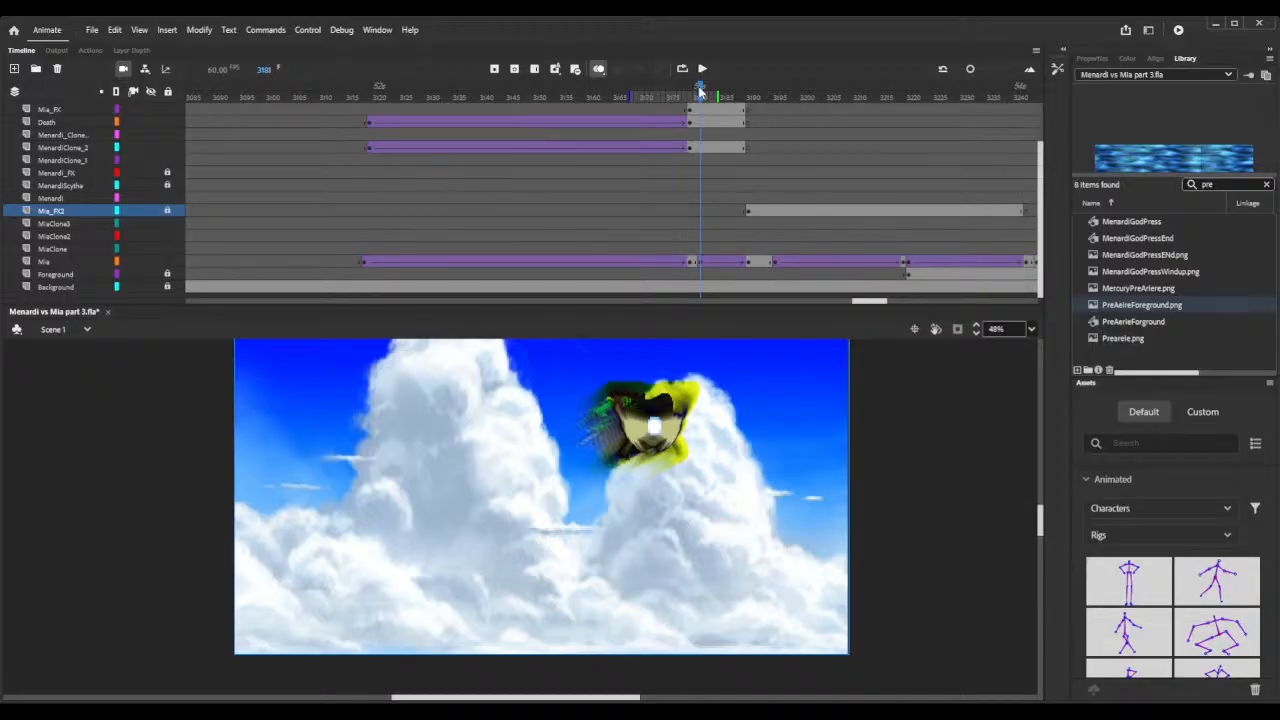
click(697, 92)
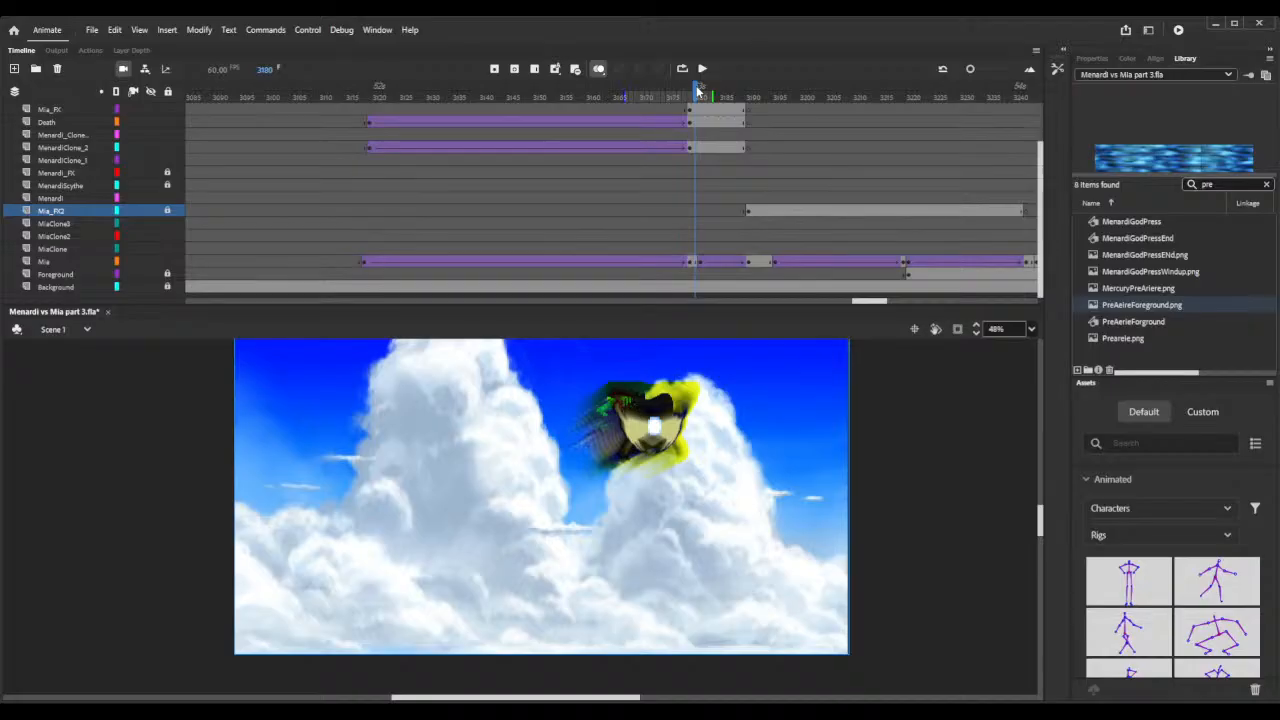
key(F5)
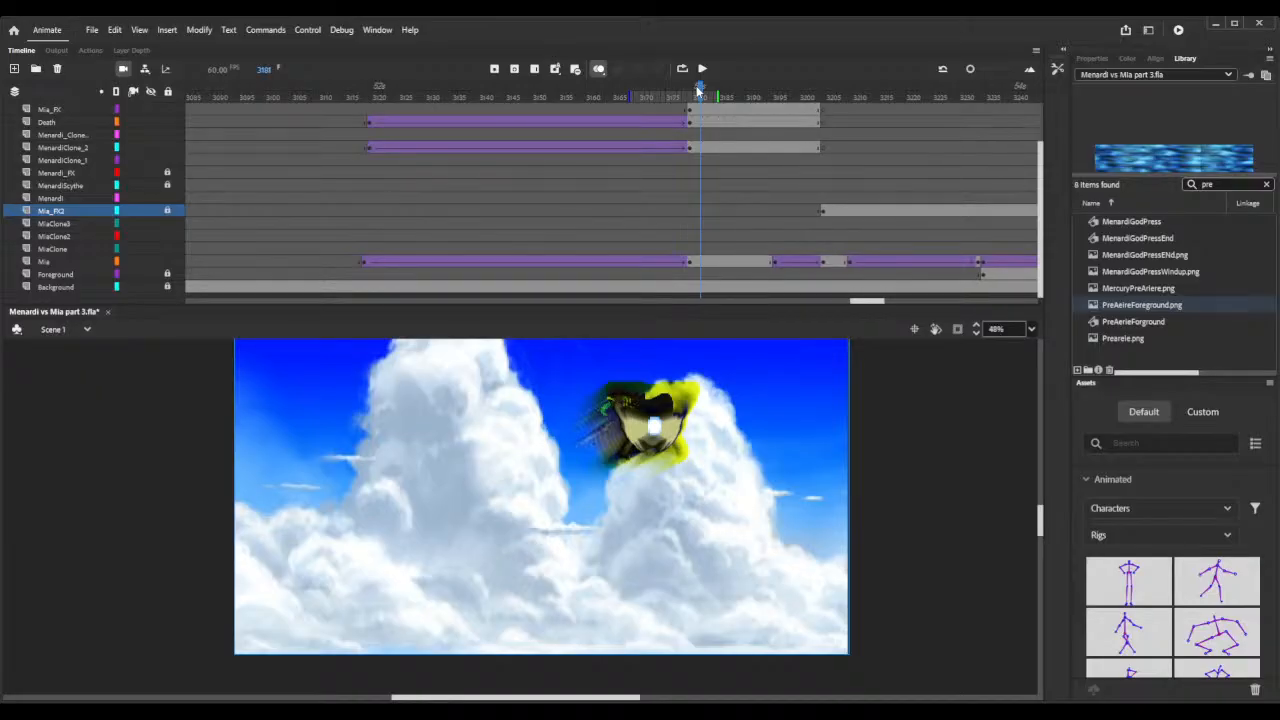
Shorten Mia's held pose before the fall by removing frames across all layers around frames 3205 to 3206.
drag(672, 97, 836, 110)
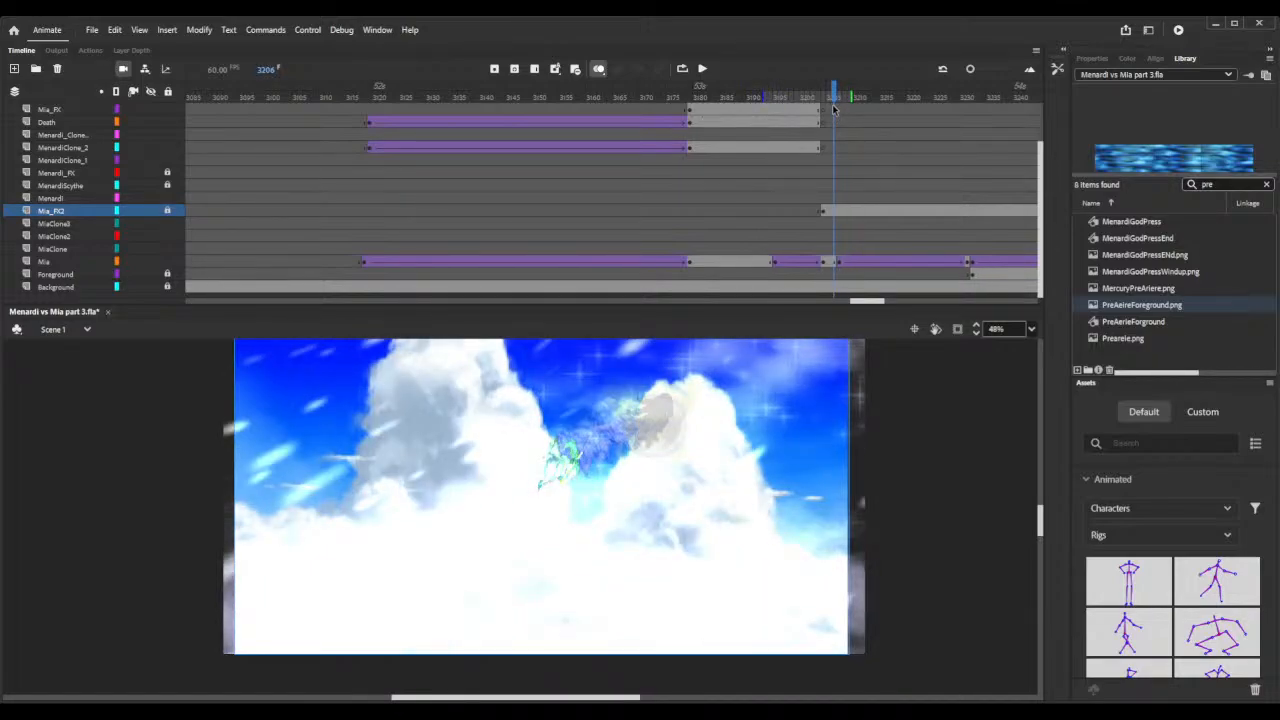
drag(830, 101, 828, 96)
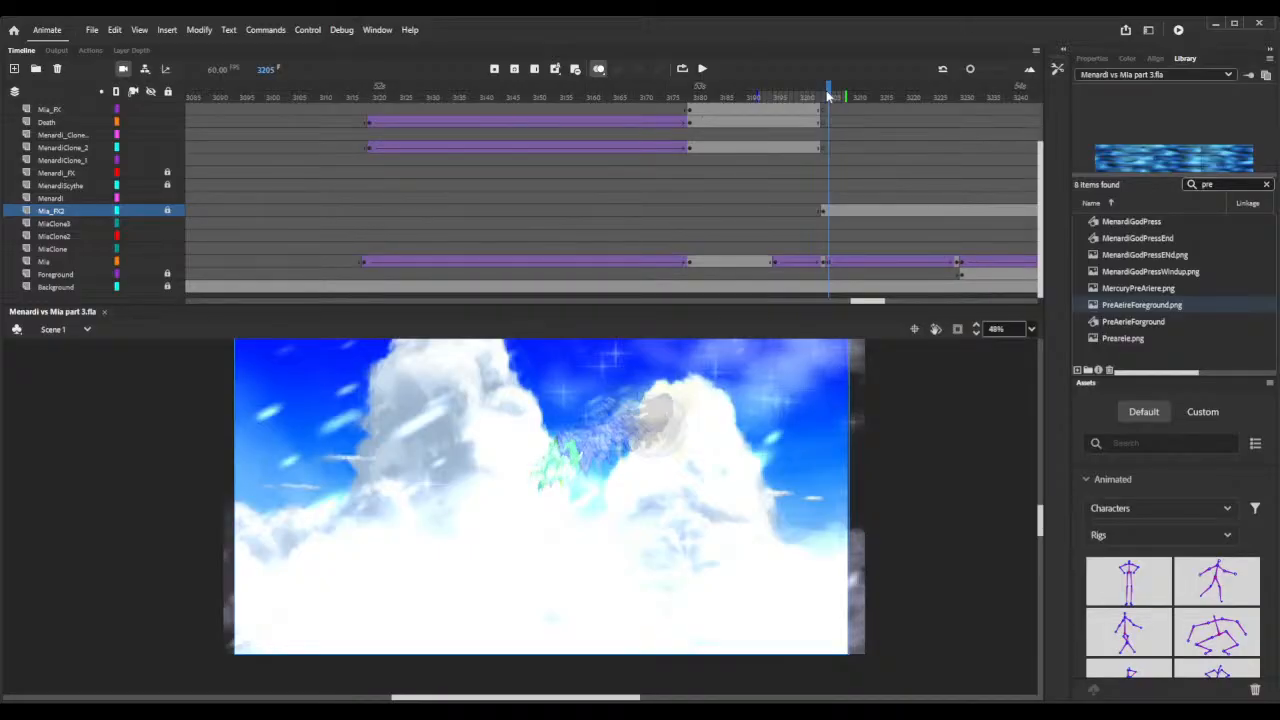
drag(750, 96, 777, 103)
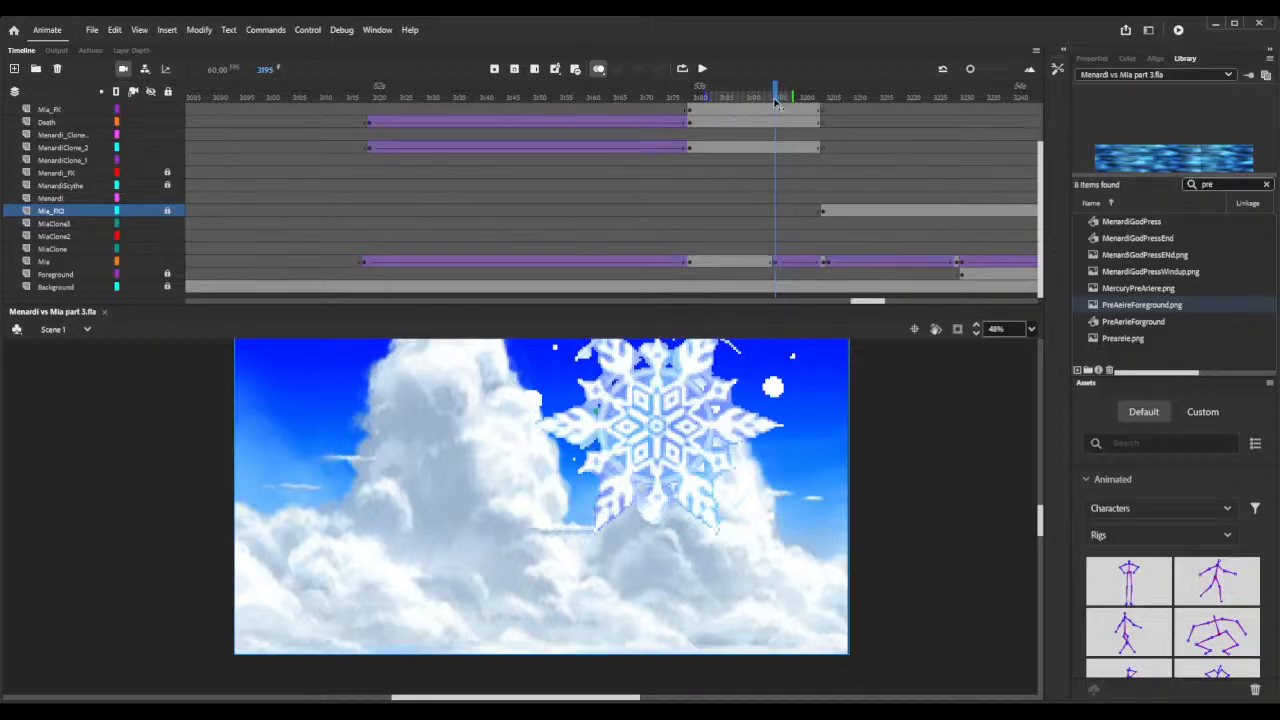
Hide the Mia_FX2 and Mia_FX layers, turn off onion skinning, and scrub frames 3195 to 3230 to examine Mia's motion.
mouse_move(777, 103)
mouse_down()
mouse_move(832, 106)
mouse_move(800, 104)
mouse_up()
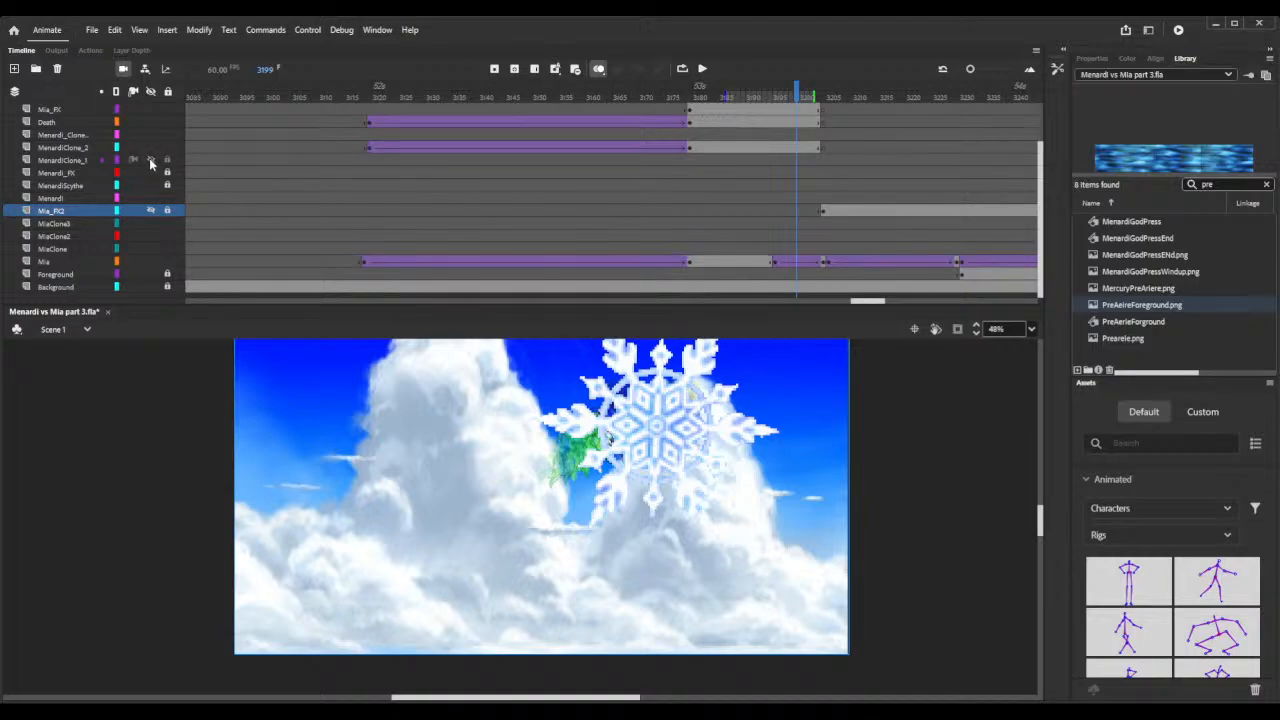
click(149, 110)
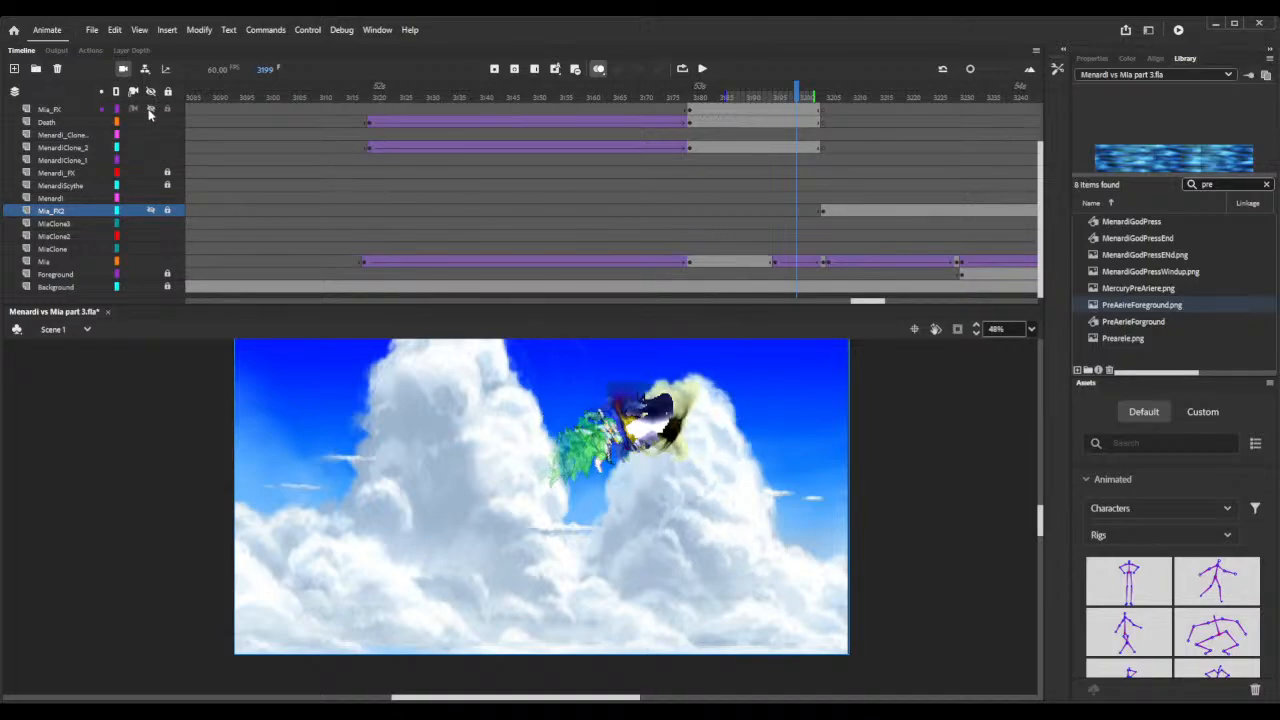
click(599, 69)
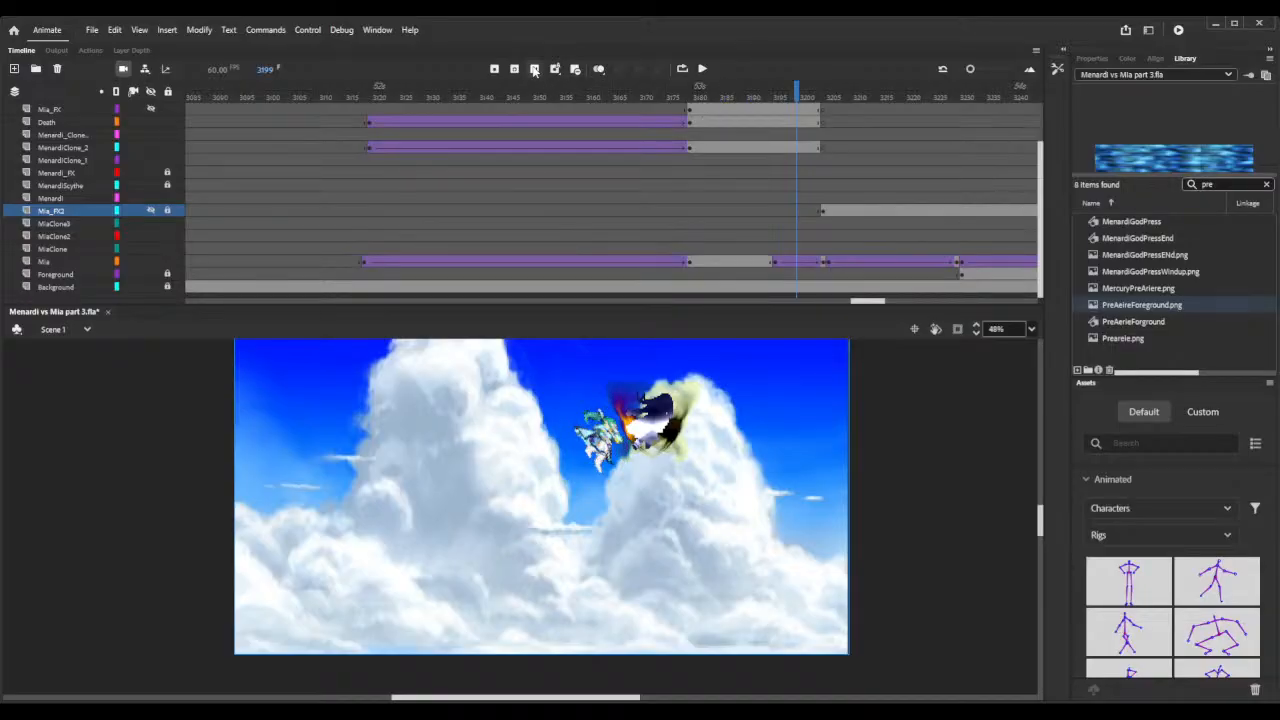
click(775, 265)
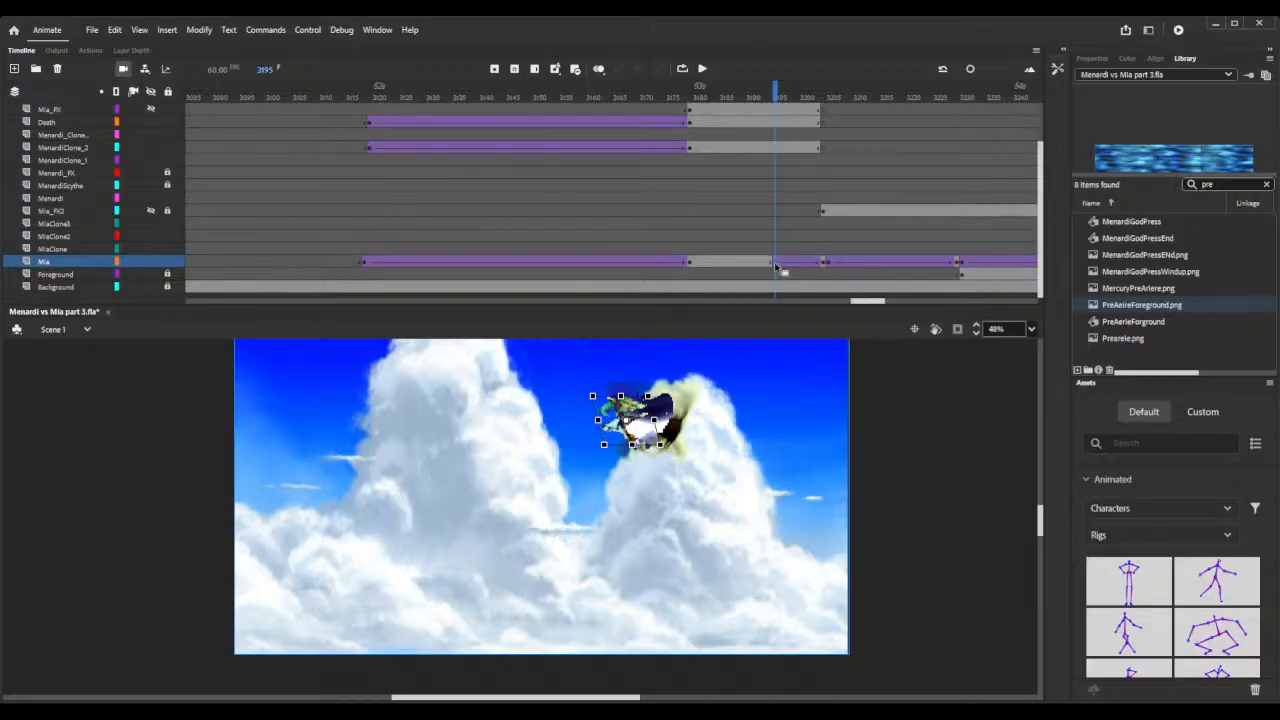
drag(778, 90, 962, 104)
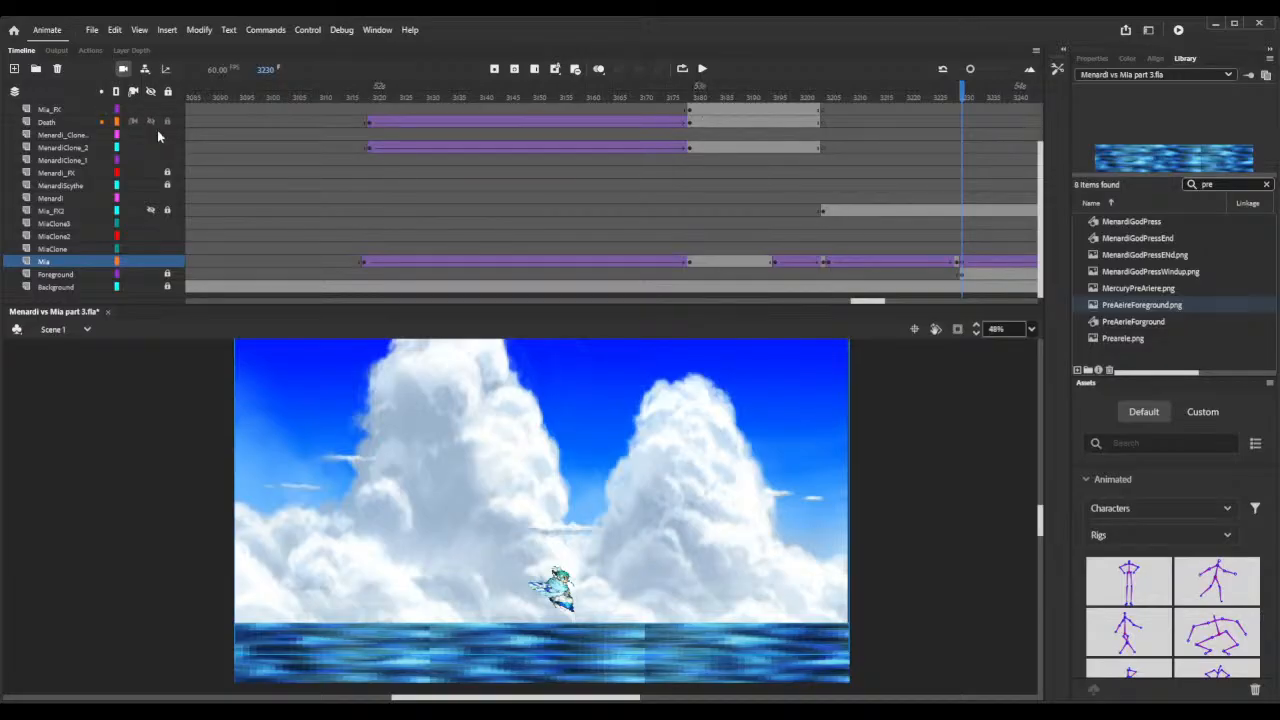
Show the hidden effect layers again, and test the movie and close its preview.
click(151, 211)
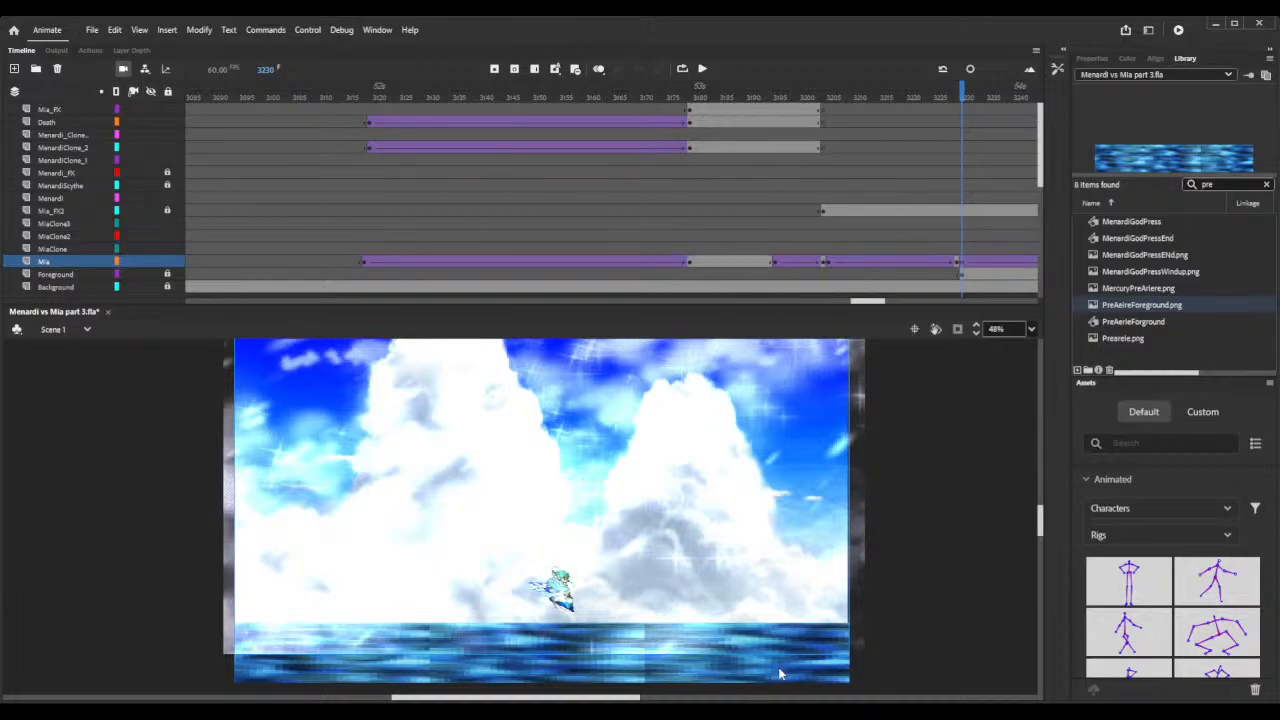
key(ctrl+Return)
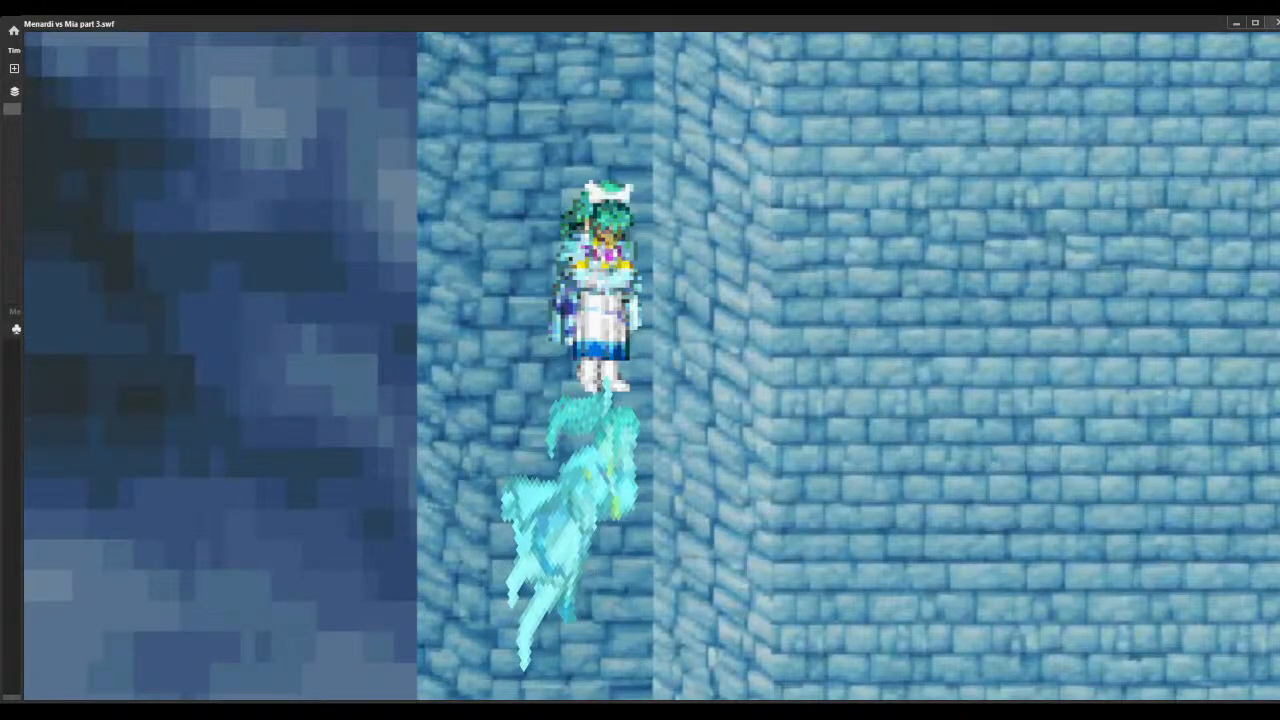
click(1274, 23)
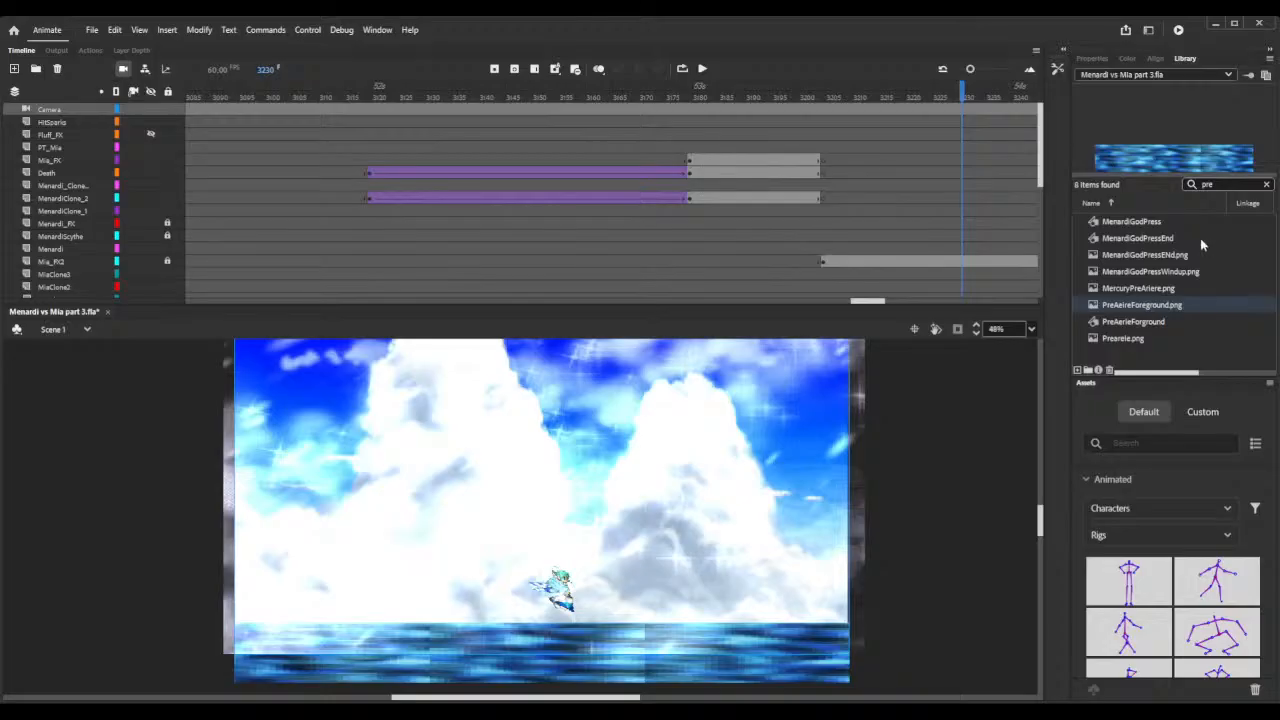
Clear Mia's keyframes at frames 3204, 3205 and 3229 so her knockback and fall form one continuous tween.
drag(857, 303, 873, 305)
scroll(895, 240, down, 2)
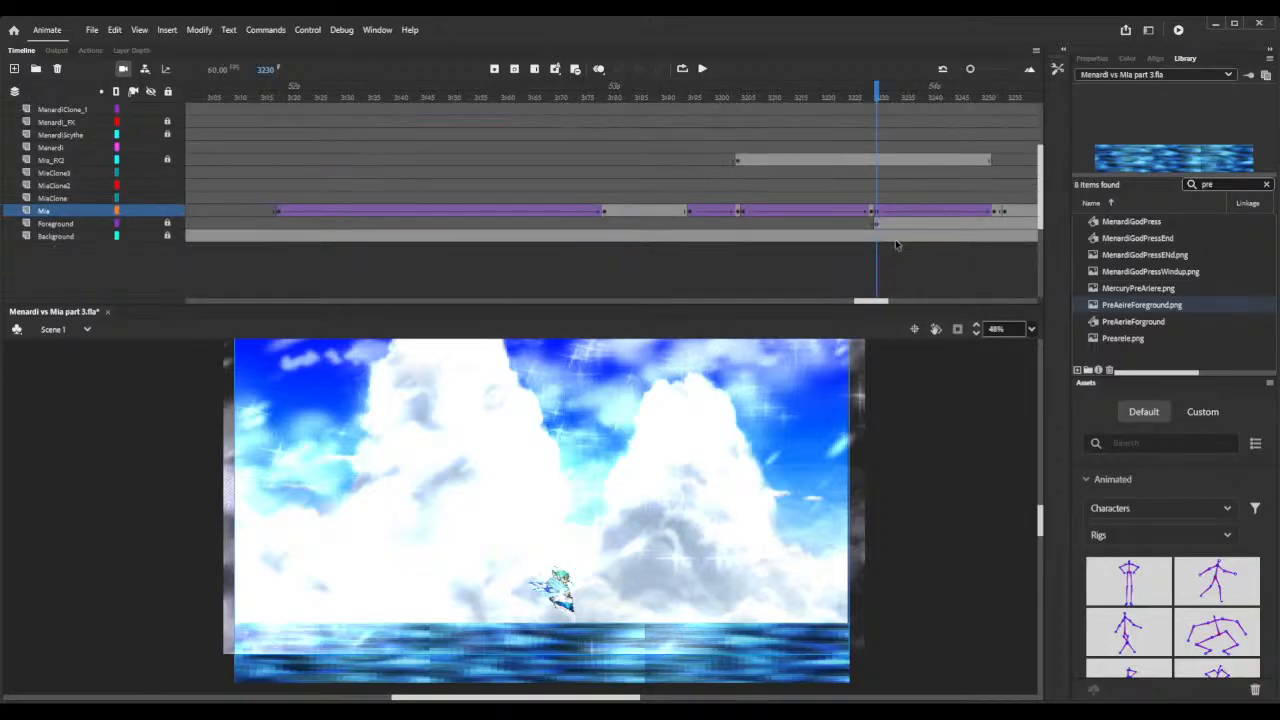
scroll(895, 240, up, 1)
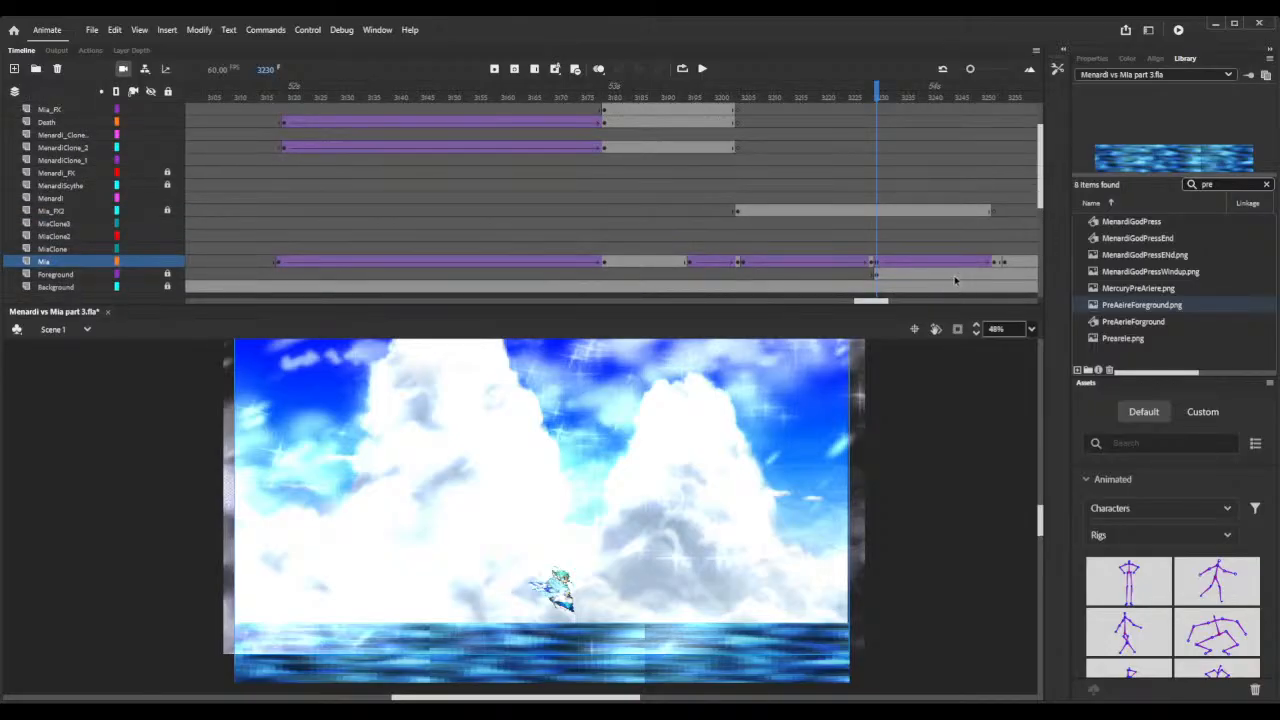
click(562, 594)
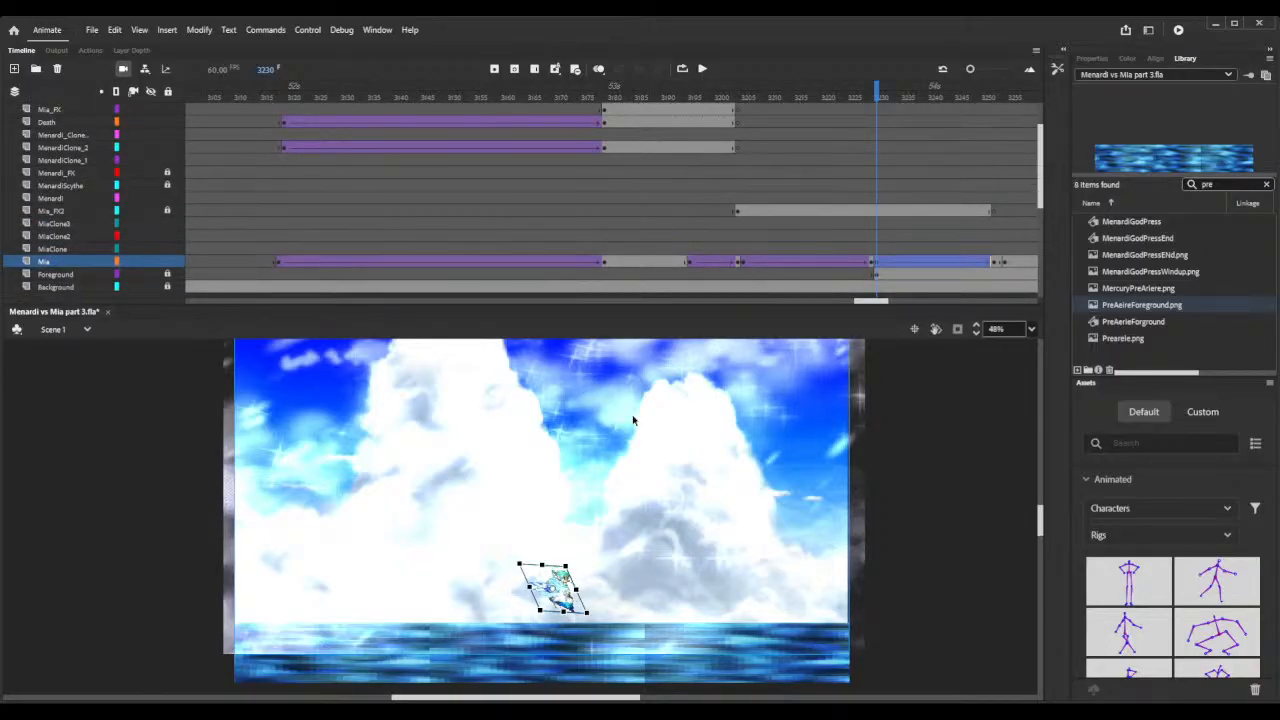
click(689, 265)
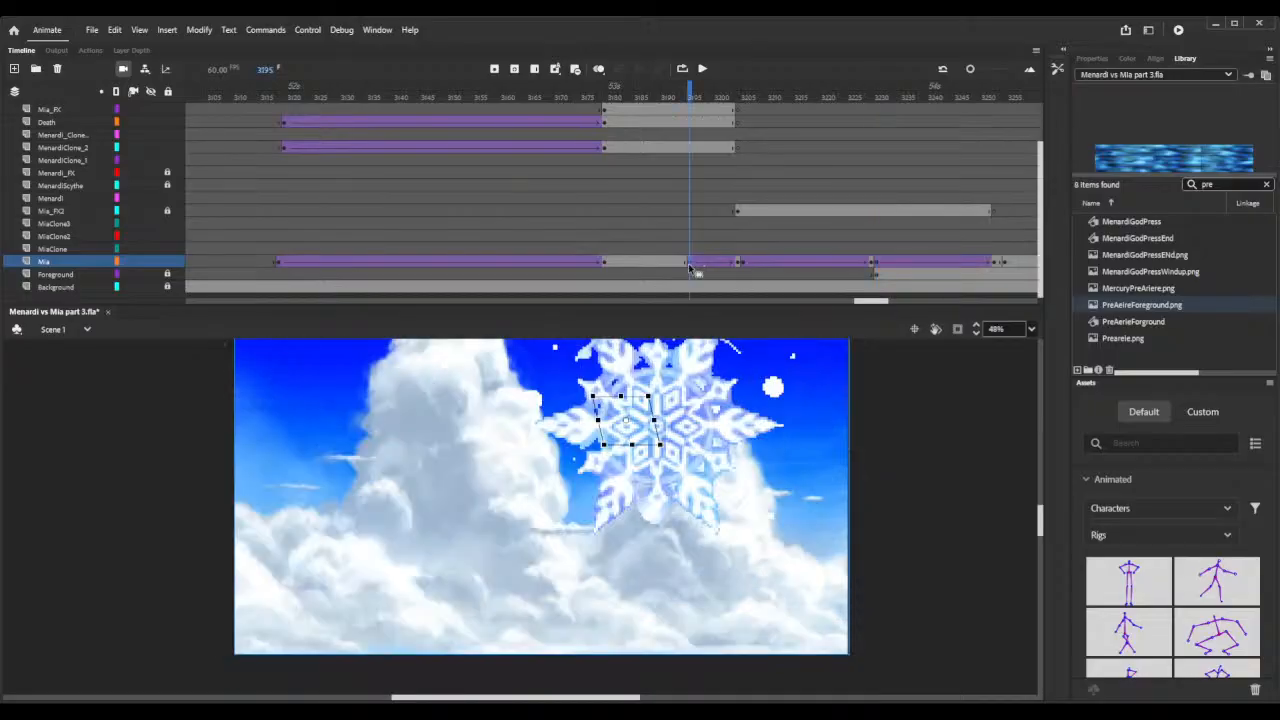
click(740, 265)
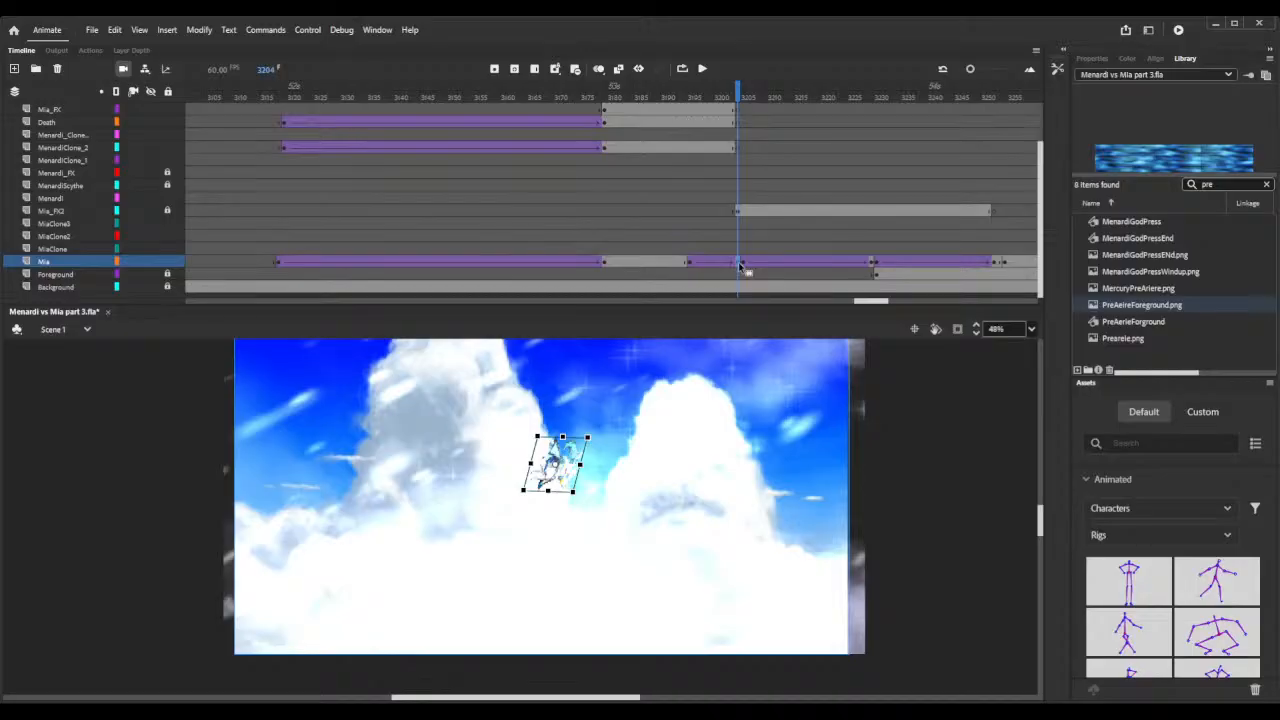
click(791, 397)
click(743, 262)
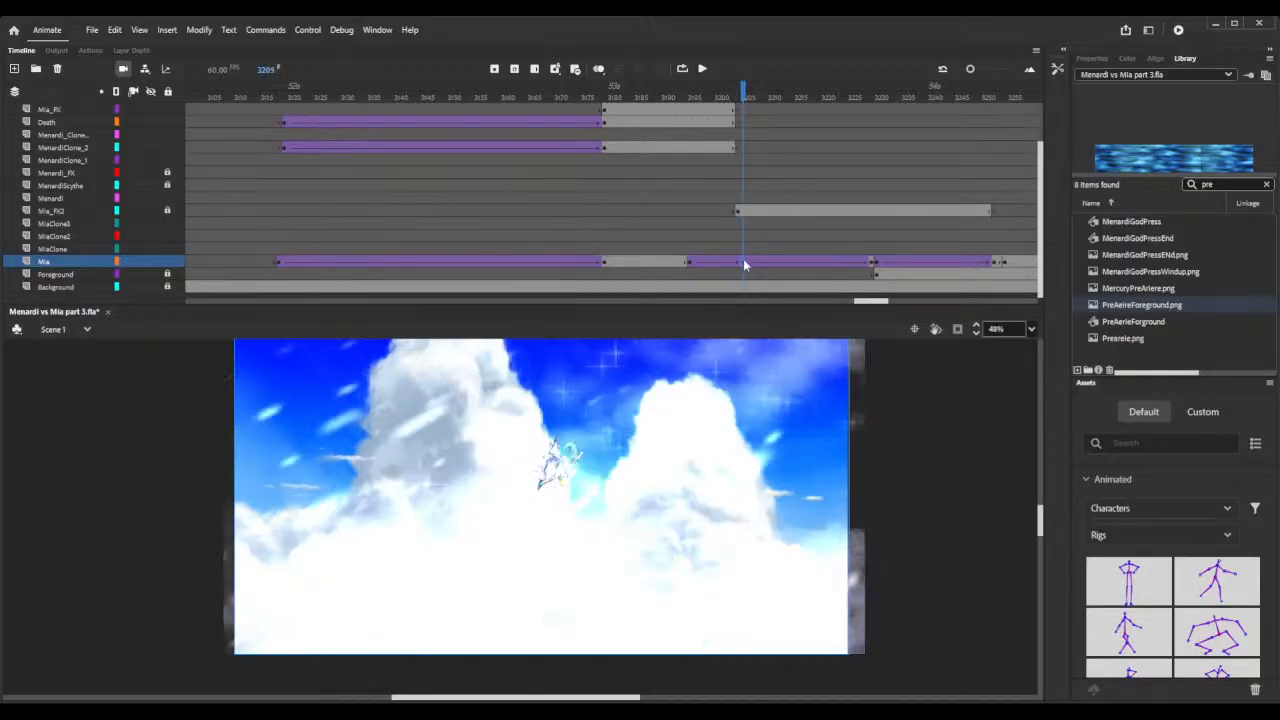
click(795, 399)
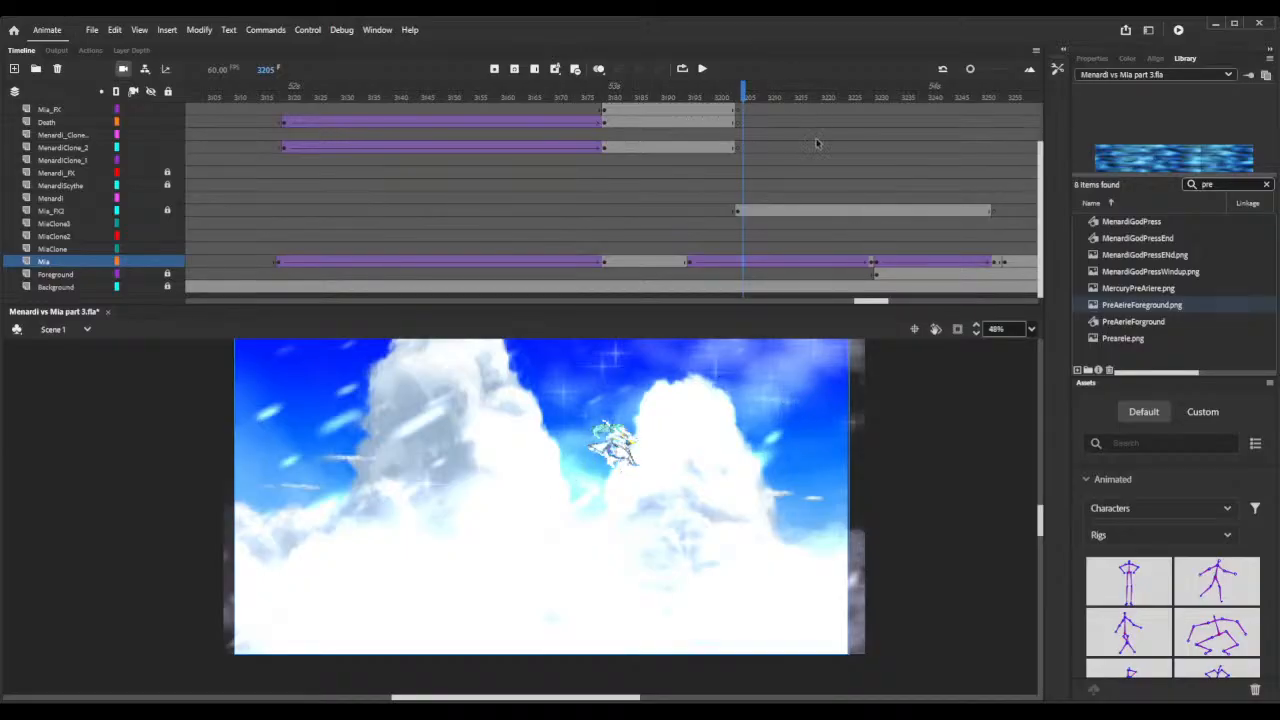
click(870, 264)
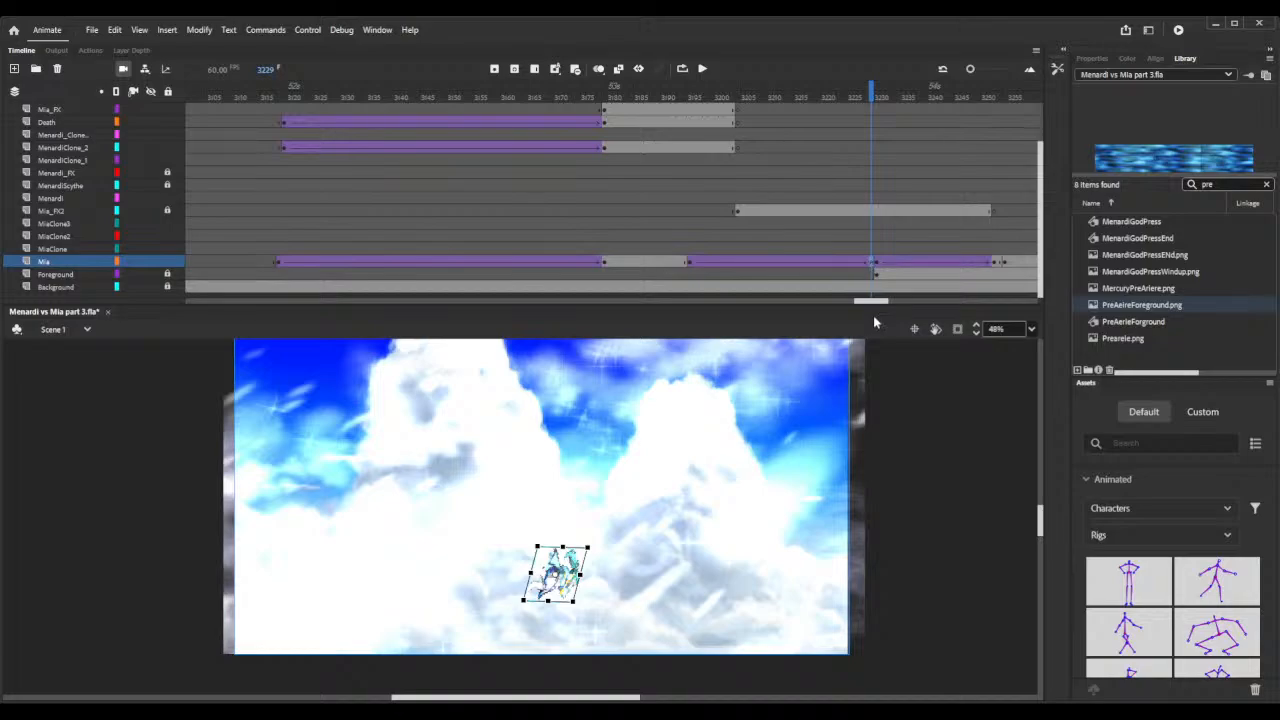
click(913, 408)
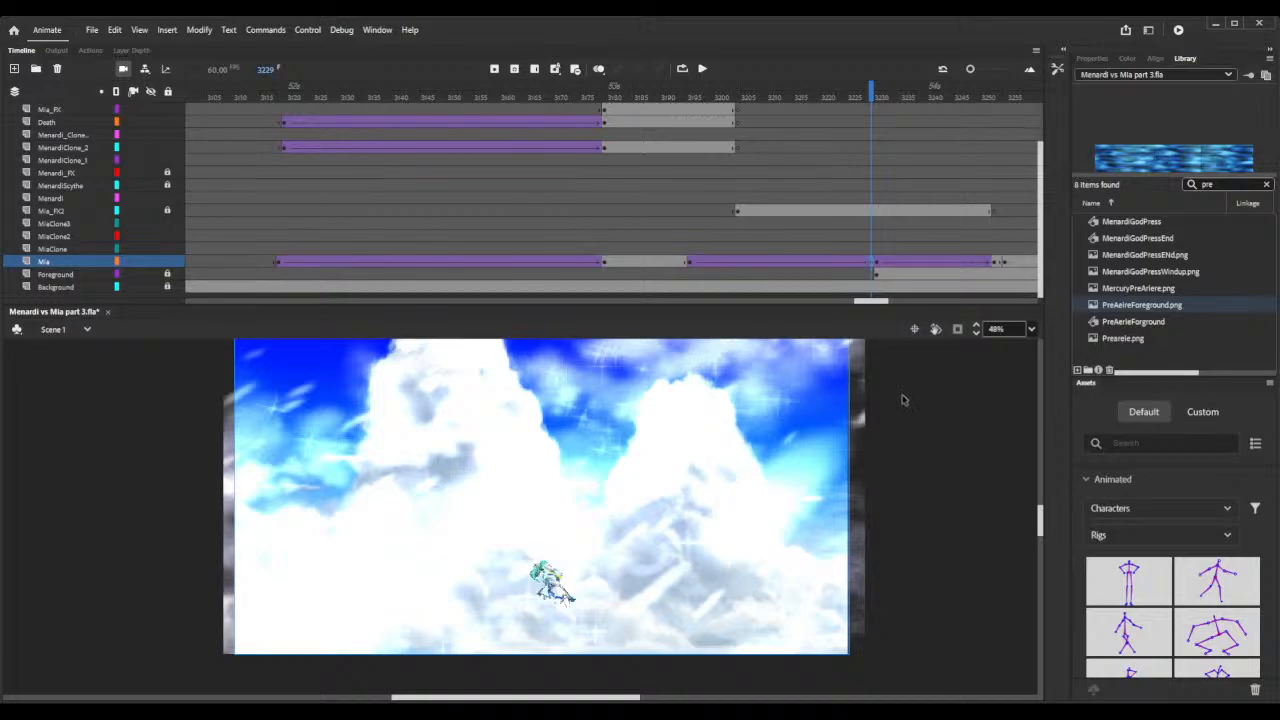
click(877, 265)
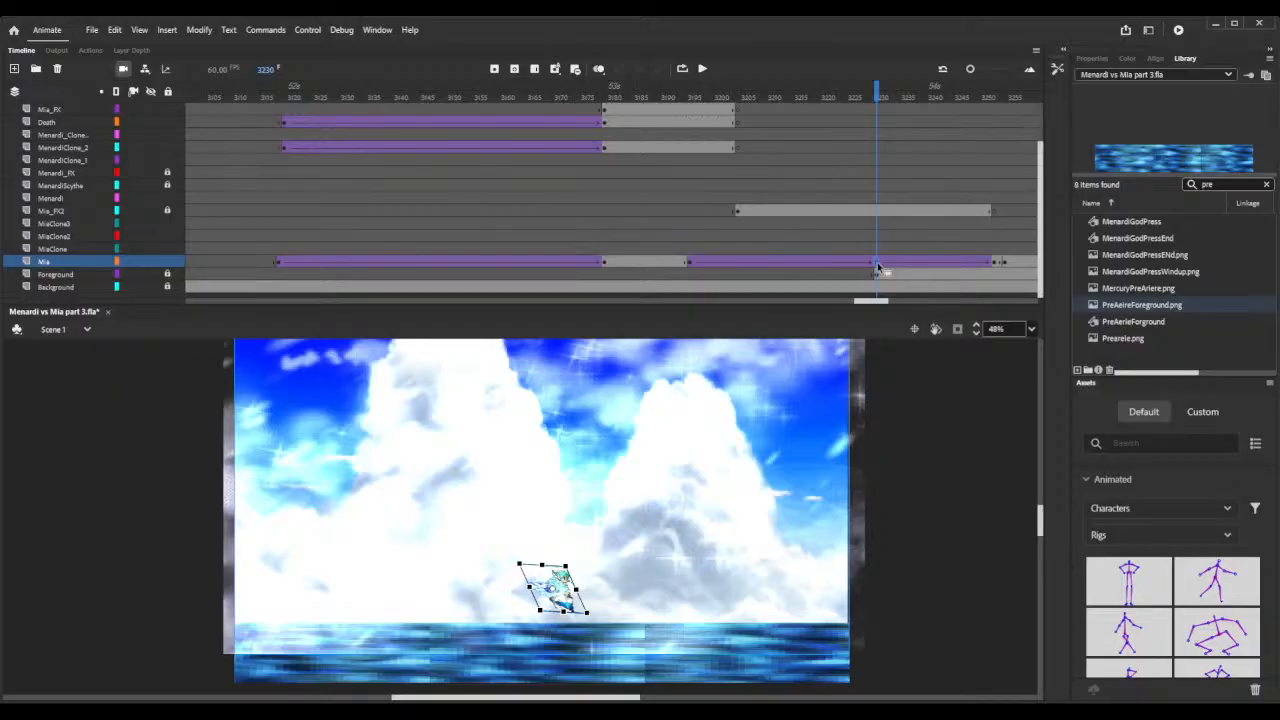
Clear Mia's keyframe at frame 3195 and move her frame 3230 keyframe to frame 3196.
click(688, 265)
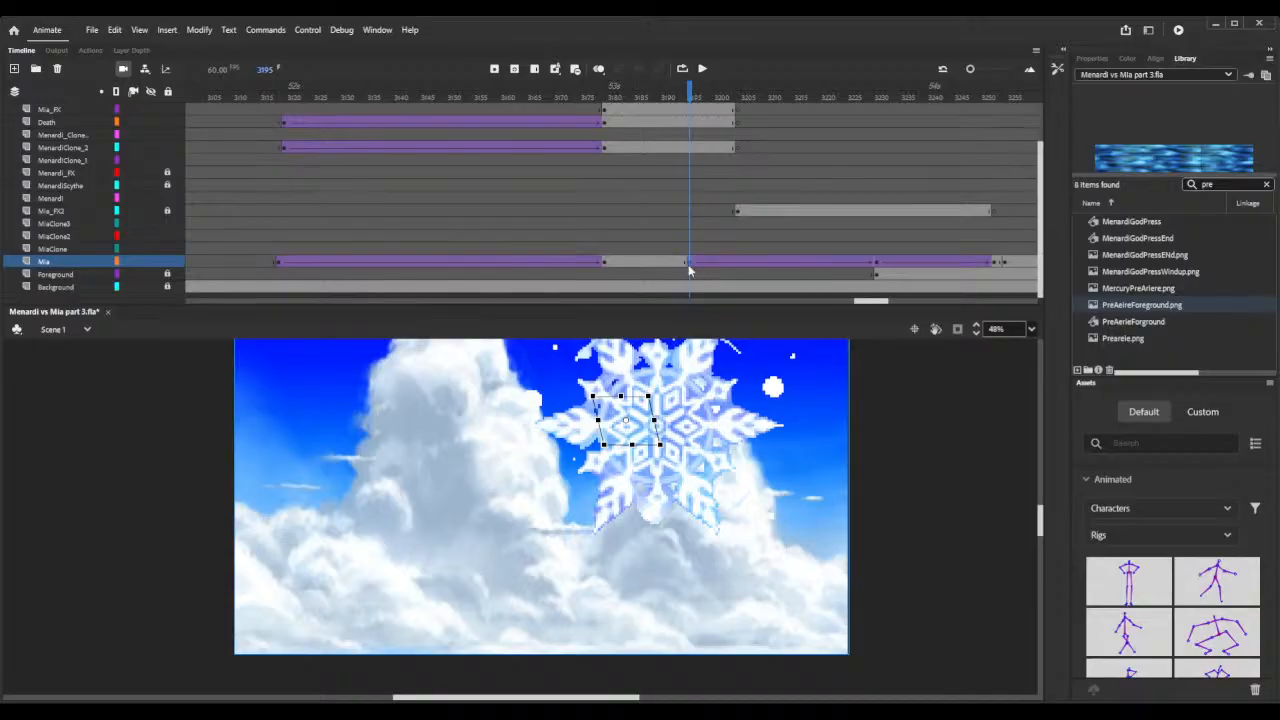
key(ctrl+z)
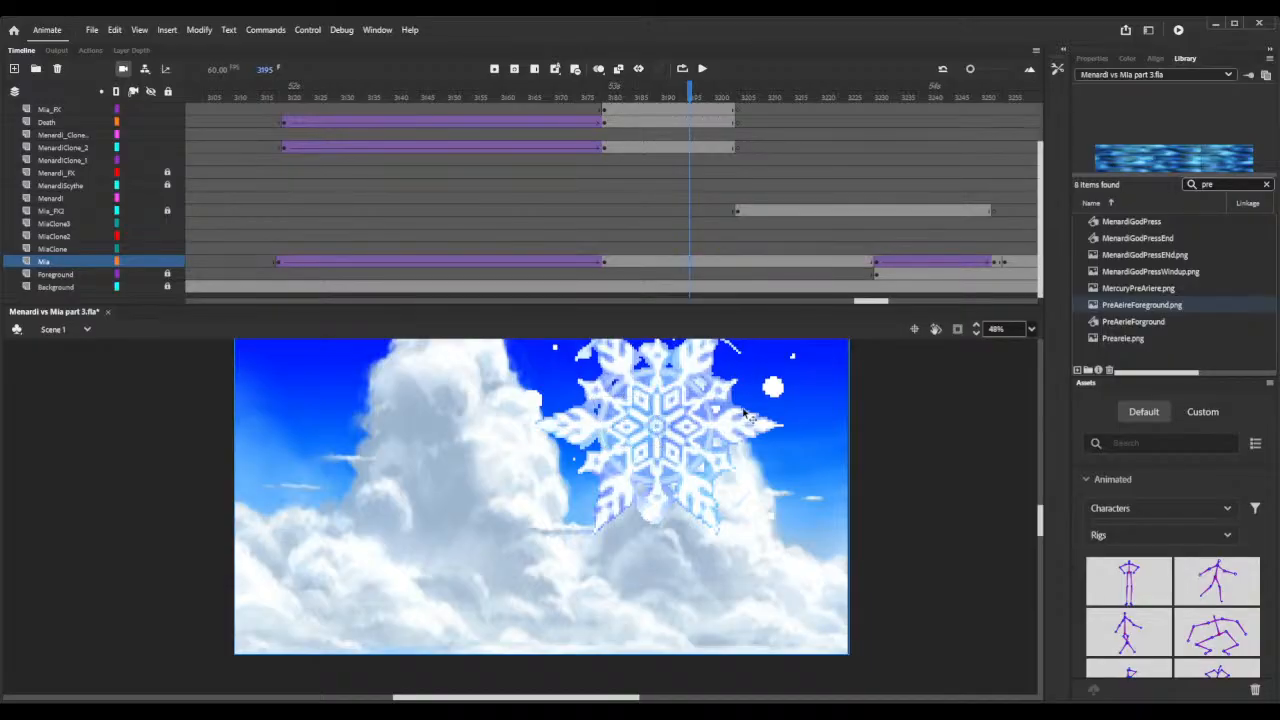
click(875, 265)
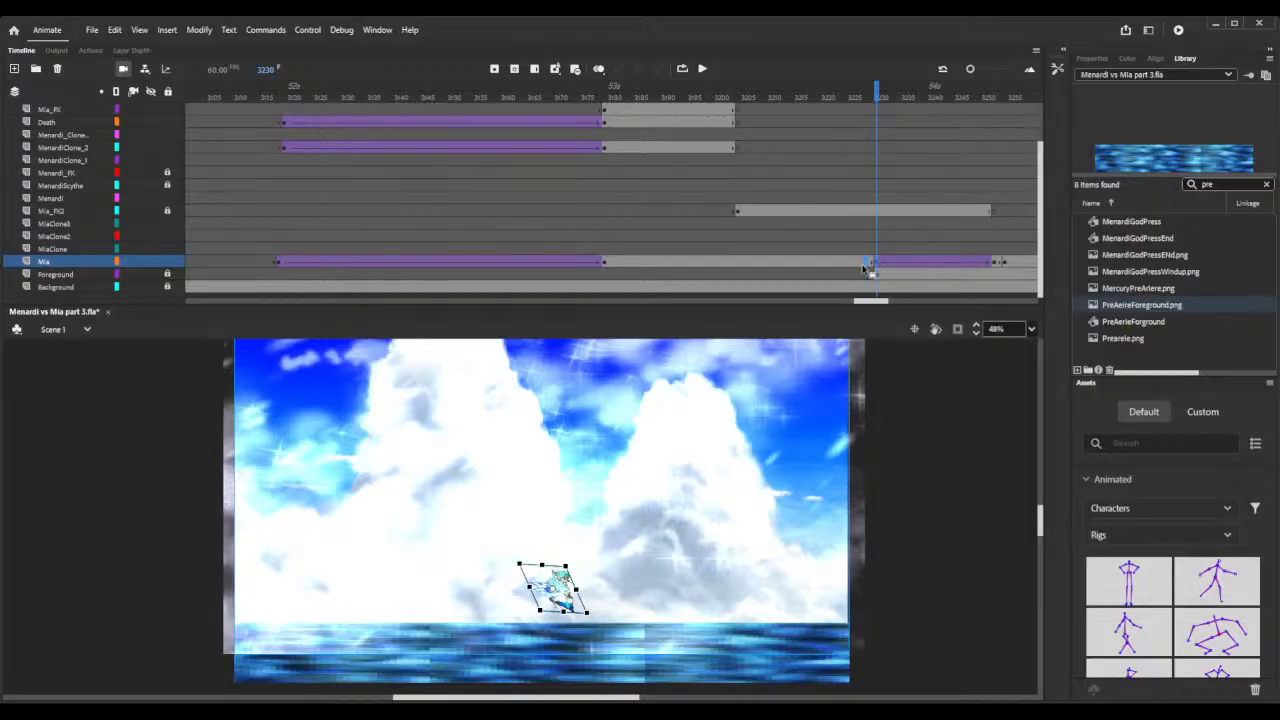
drag(698, 261, 695, 263)
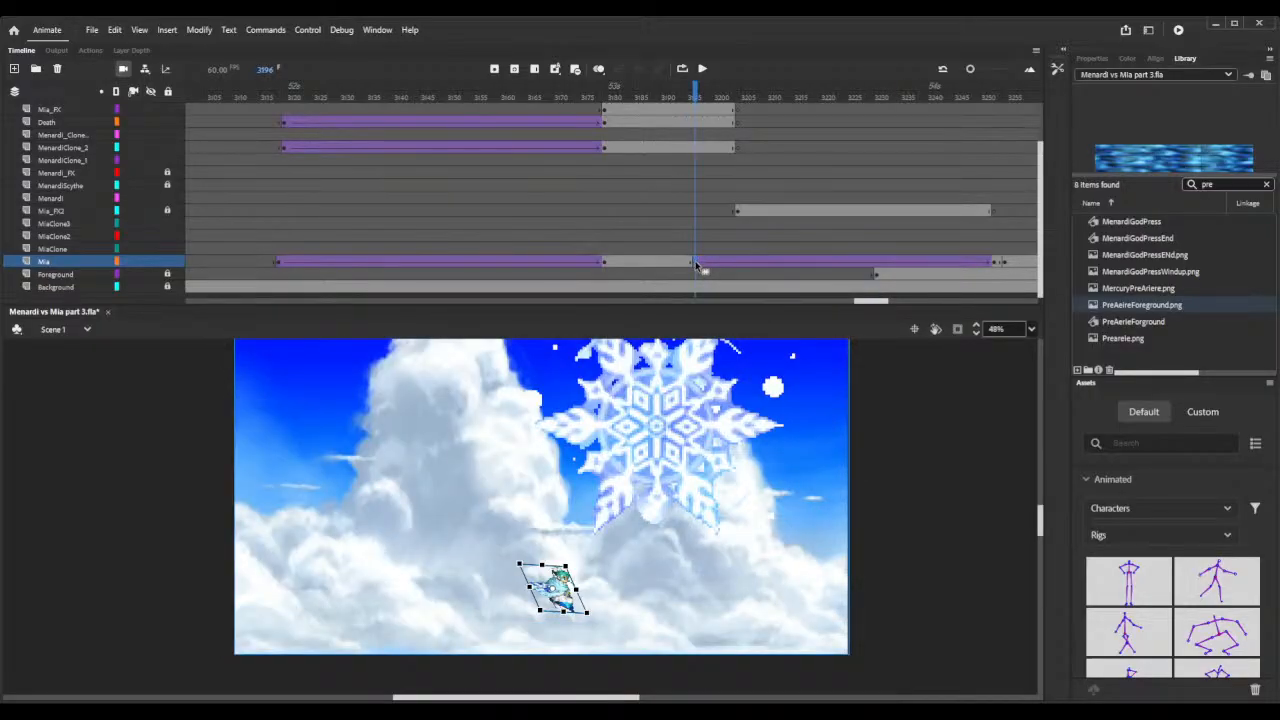
Place Mia over the snowflake's left half at frame 3196 and at the water's far left at frame 3252.
drag(572, 612, 653, 441)
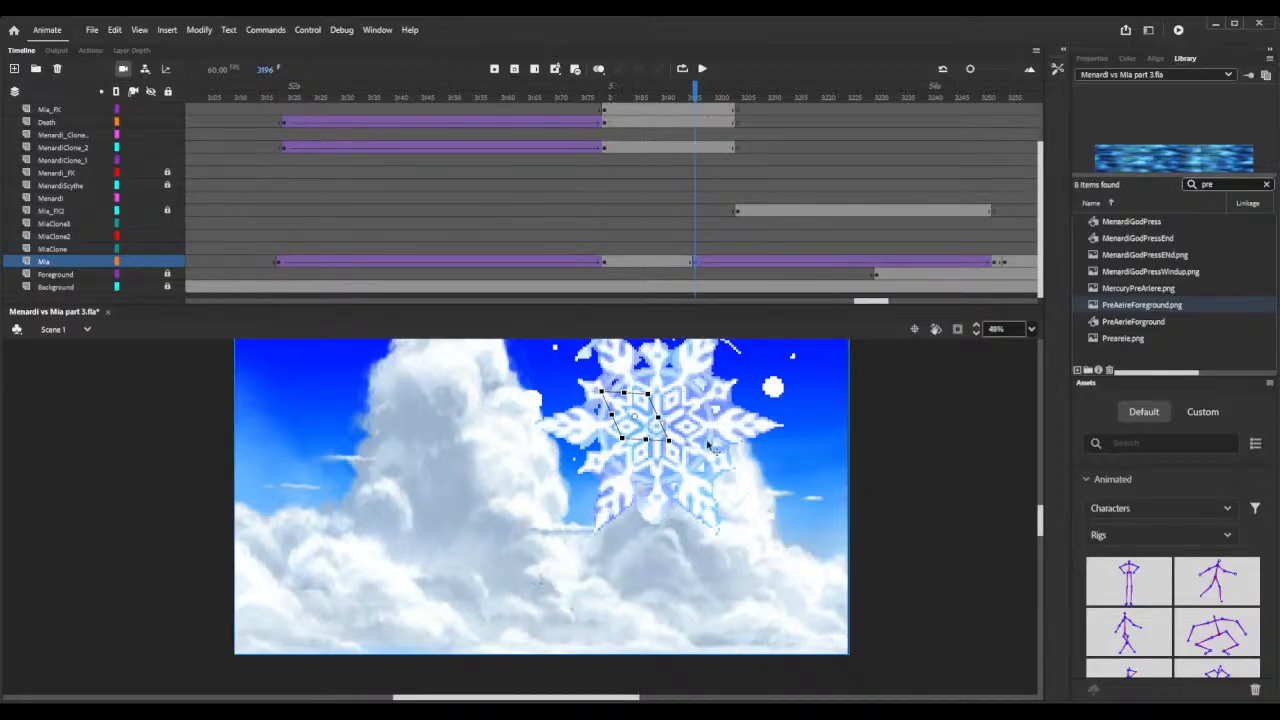
click(994, 265)
drag(558, 598, 281, 598)
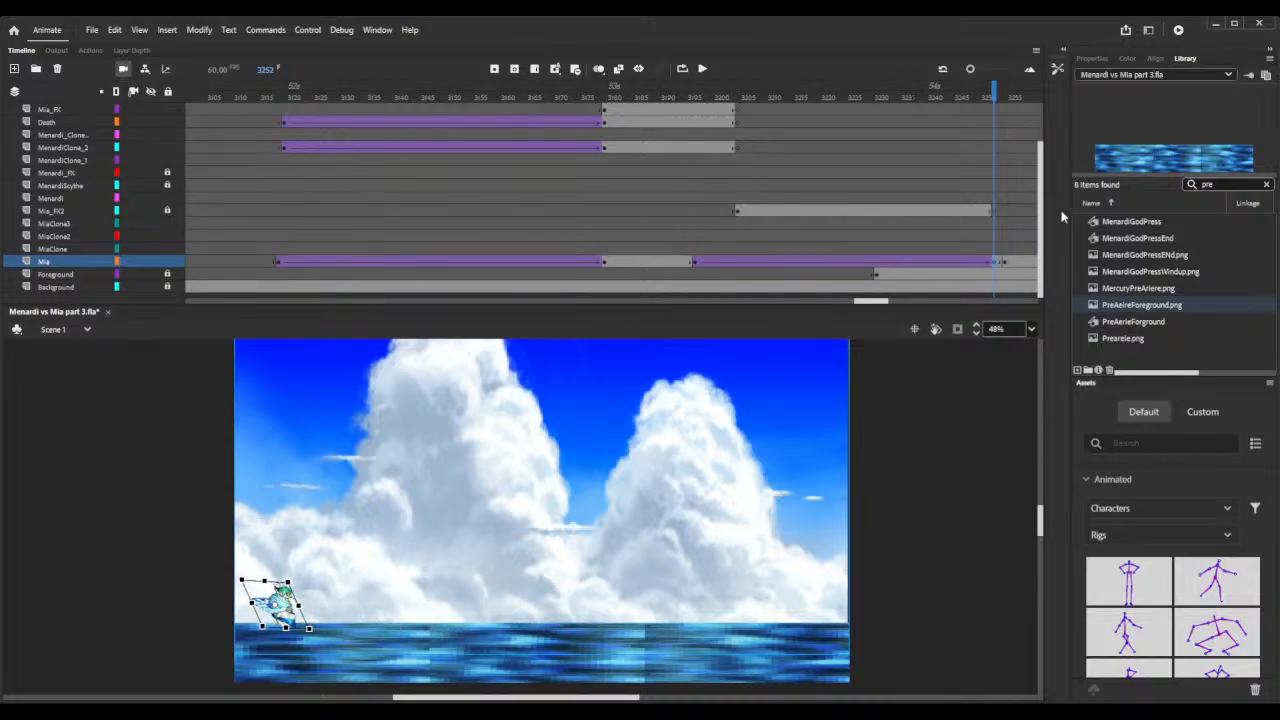
Move Mia's standing pose at frame 3254 to the water's far left, then nudge it rightward using onion skinning for alignment.
click(1006, 264)
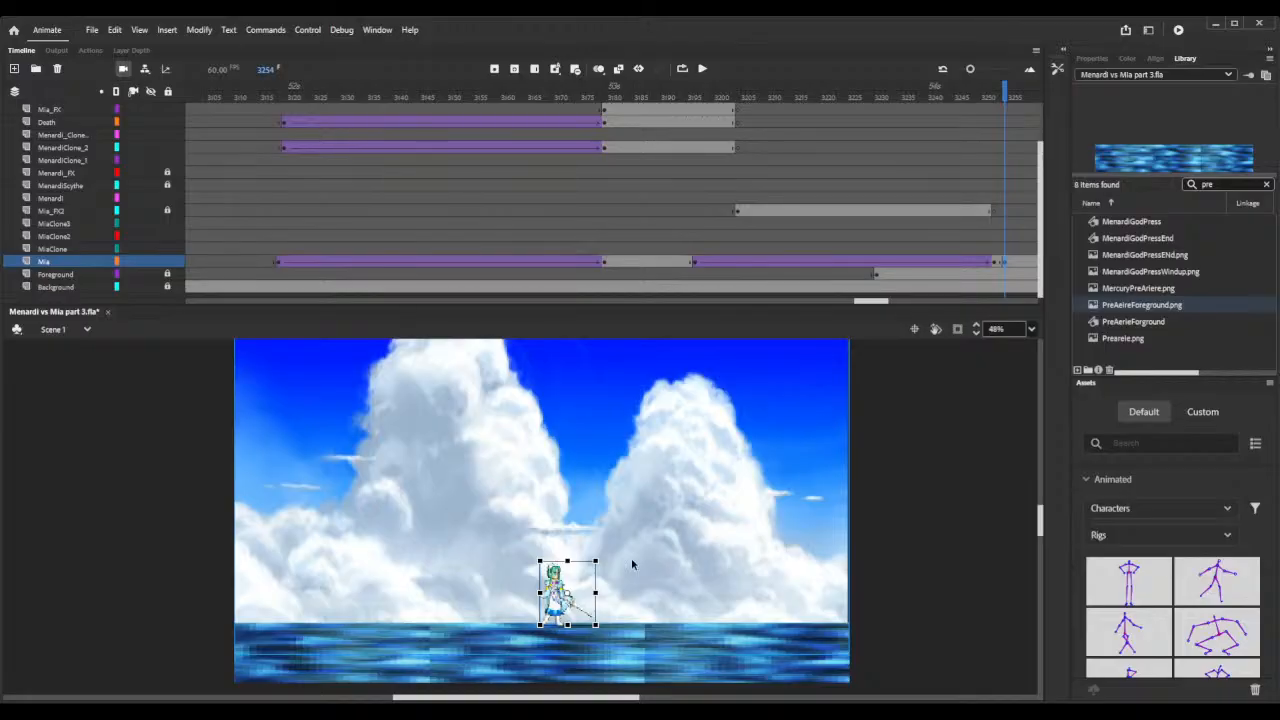
drag(566, 598, 266, 580)
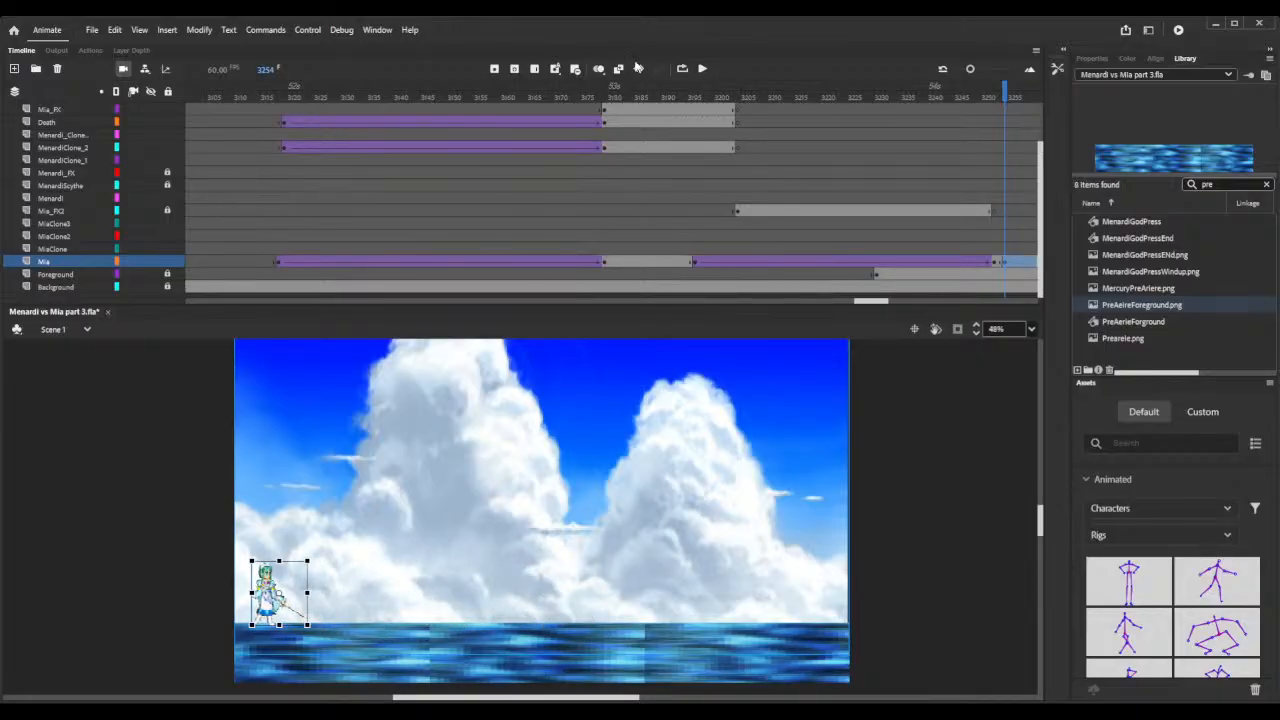
click(599, 70)
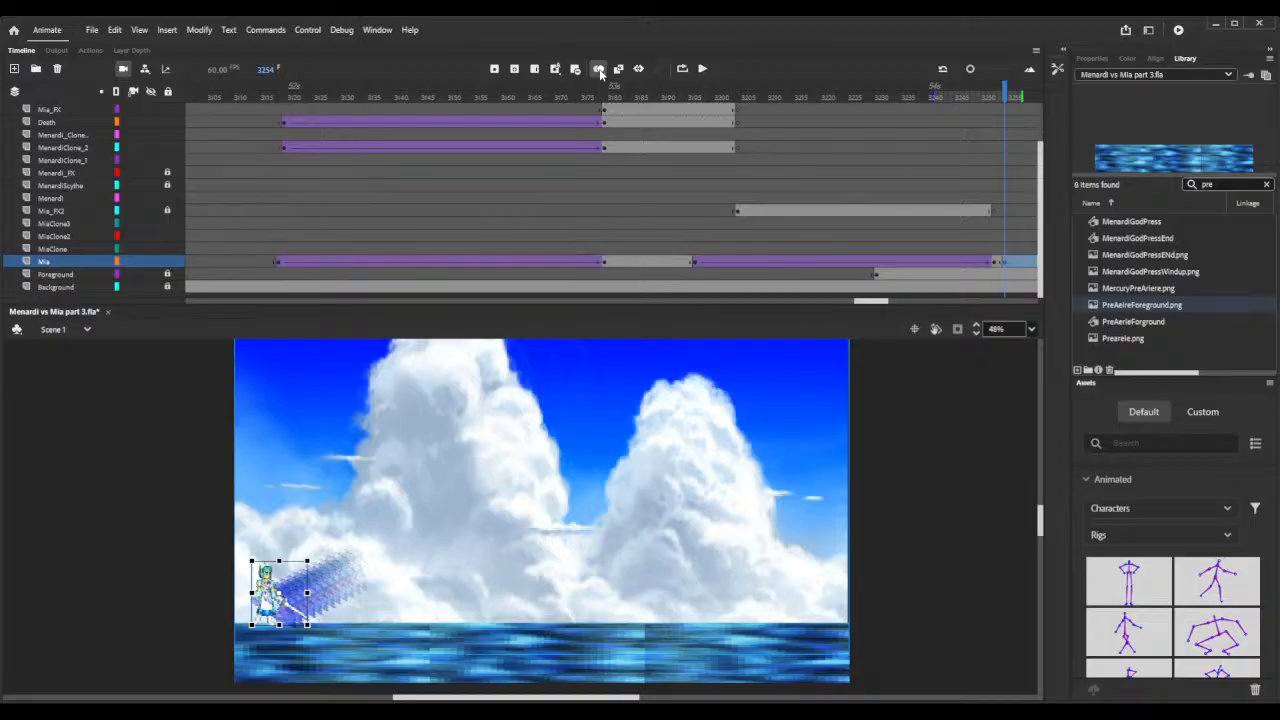
key(Right)
key(Right)
key(Right)
key(Right)
key(Right)
key(Right)
key(Right)
key(Right)
key(Right)
key(Right)
key(Right)
key(Right)
key(Right)
key(Right)
key(Right)
key(Right)
key(Right)
key(Right)
key(Right)
key(Right)
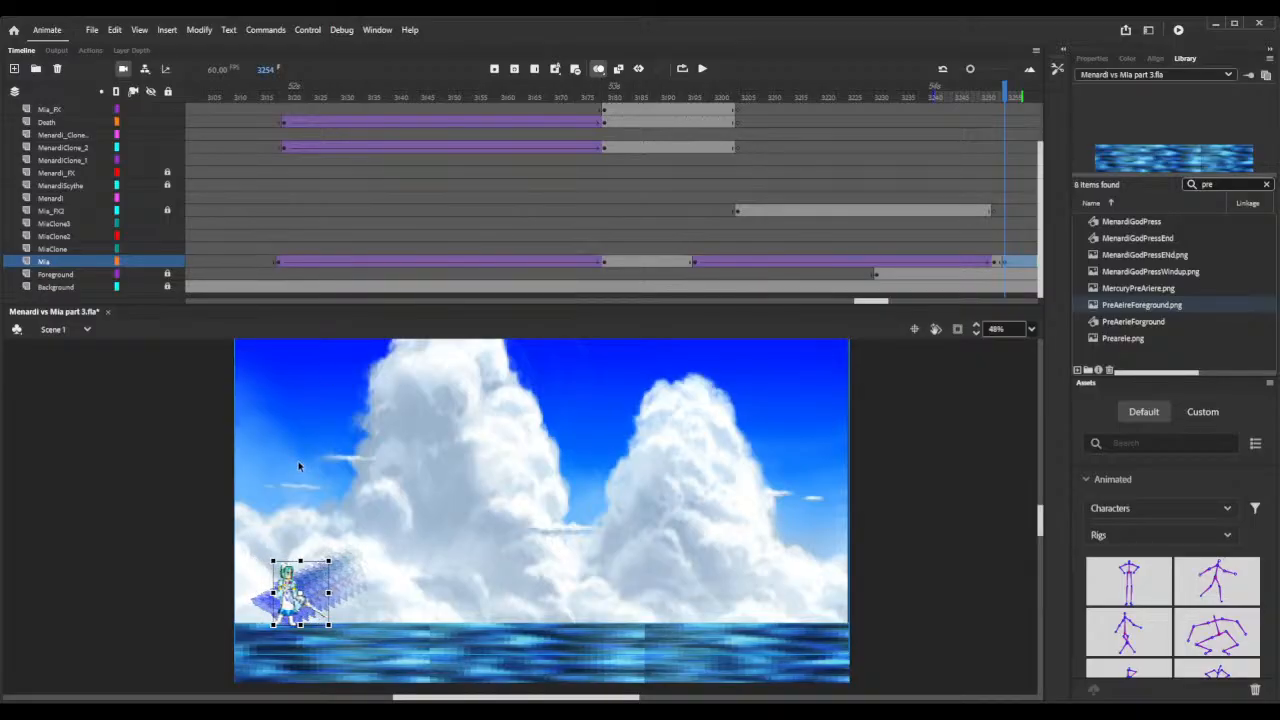
Delay the Mia_FX2 effect, then remove frames across all layers so it starts at frame 3205 and Mia's fall is shorter.
drag(557, 97, 1009, 139)
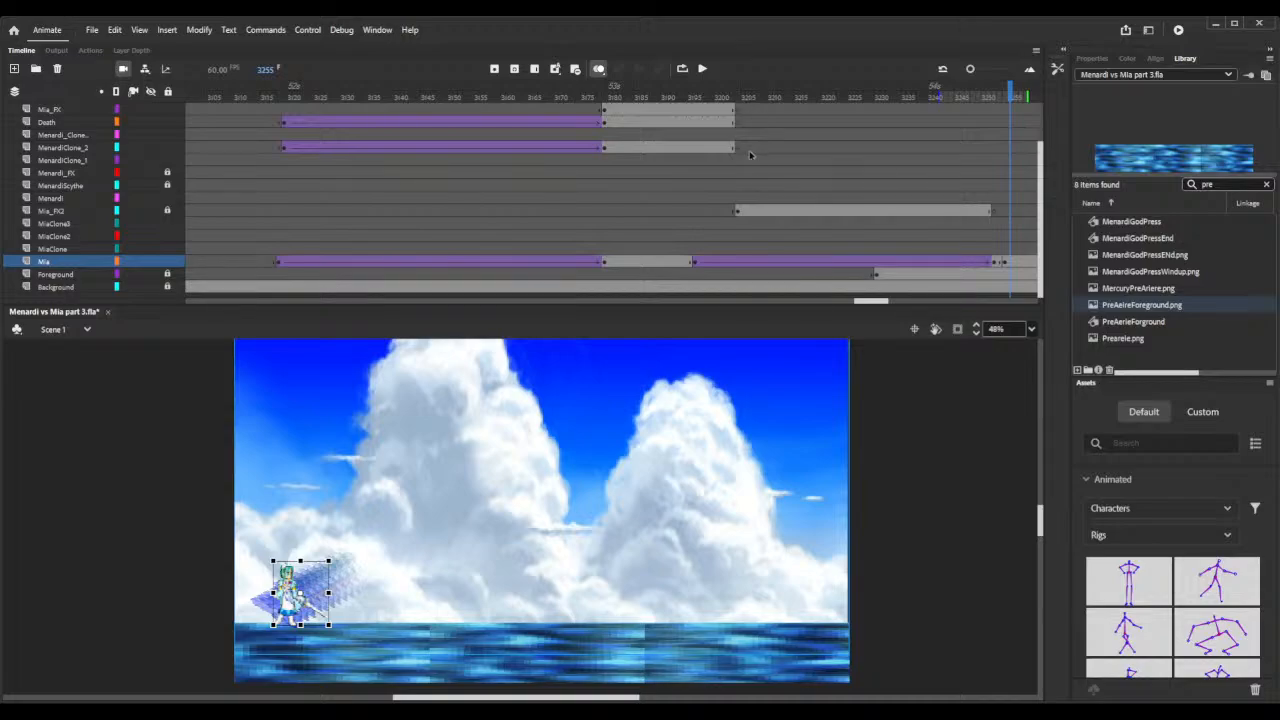
click(739, 211)
click(740, 213)
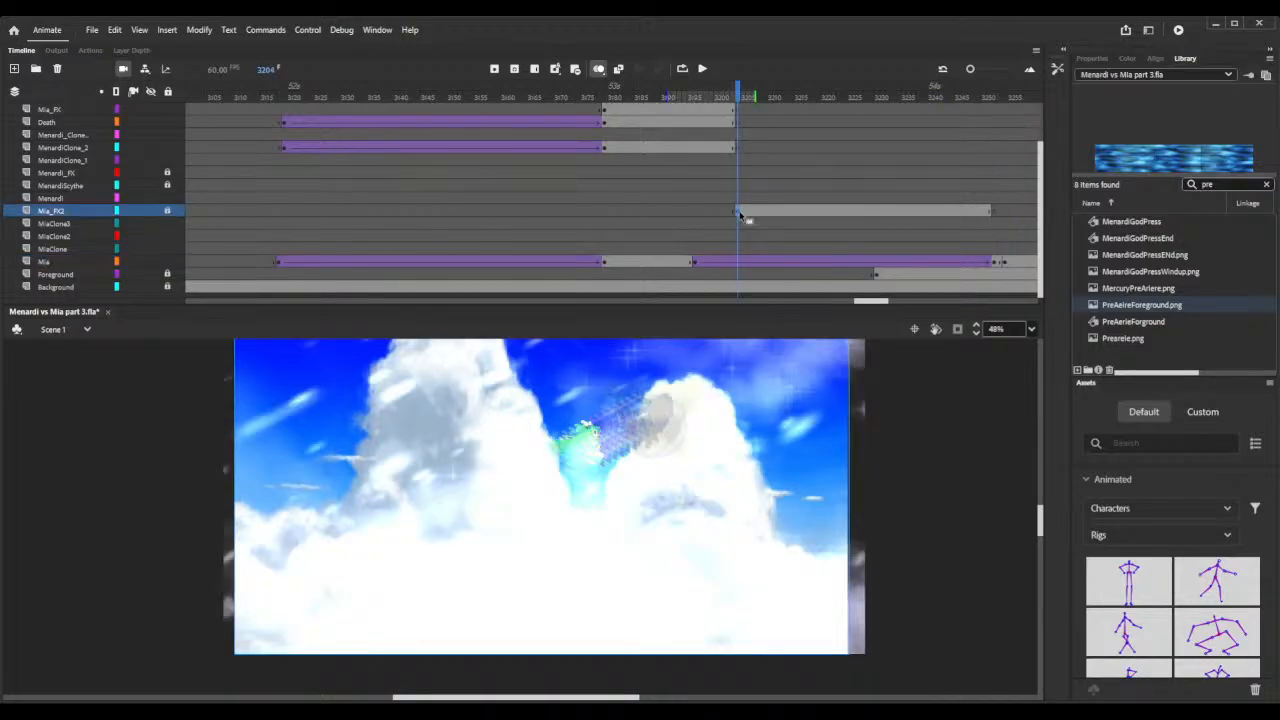
key(shift+F5)
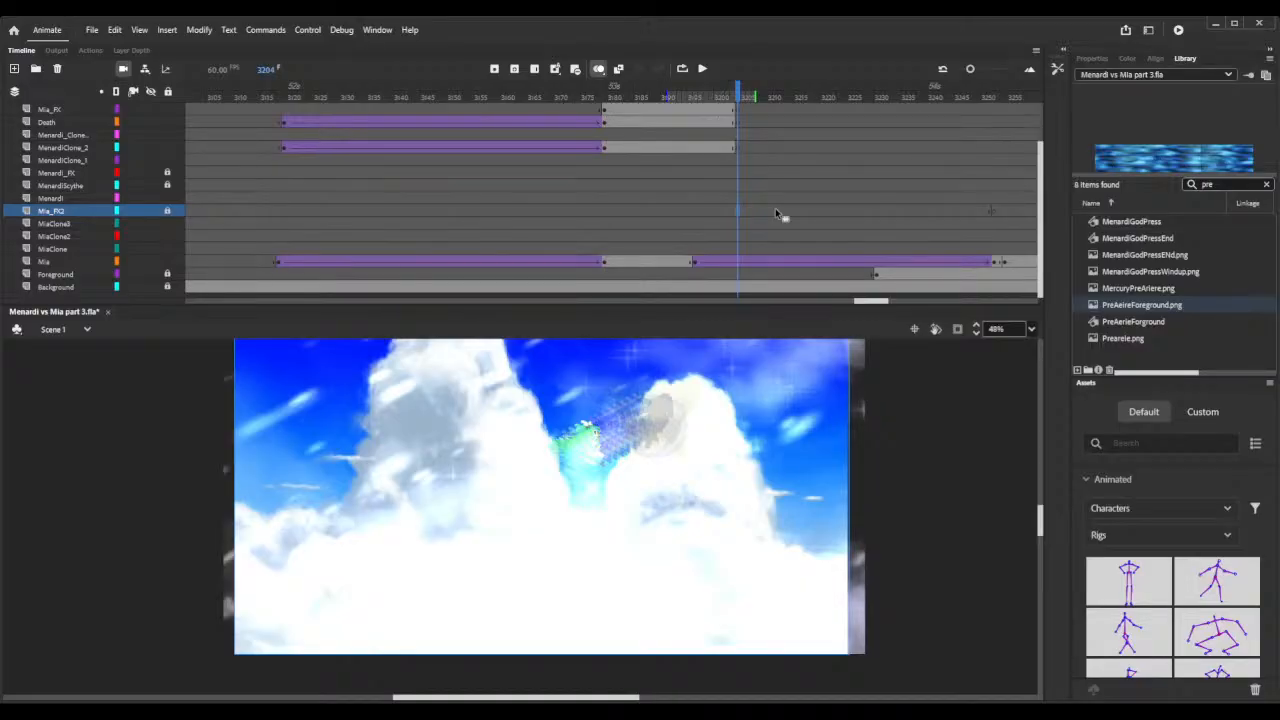
click(754, 97)
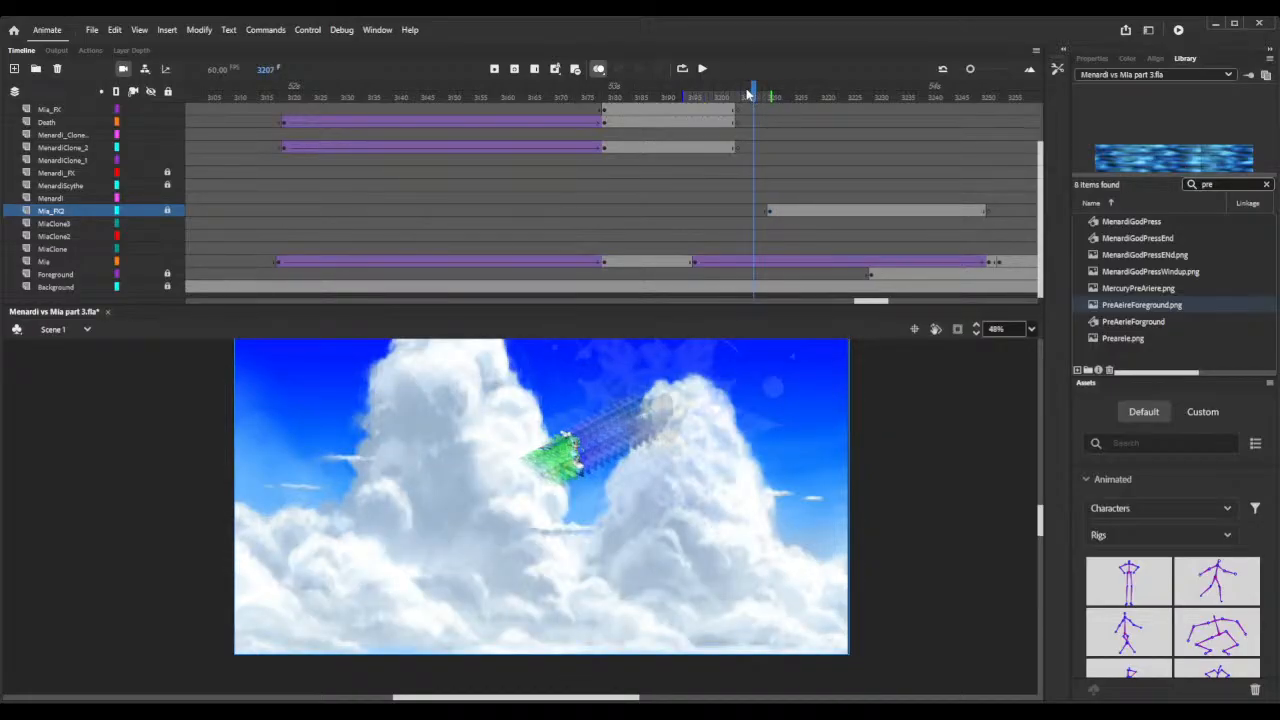
click(748, 94)
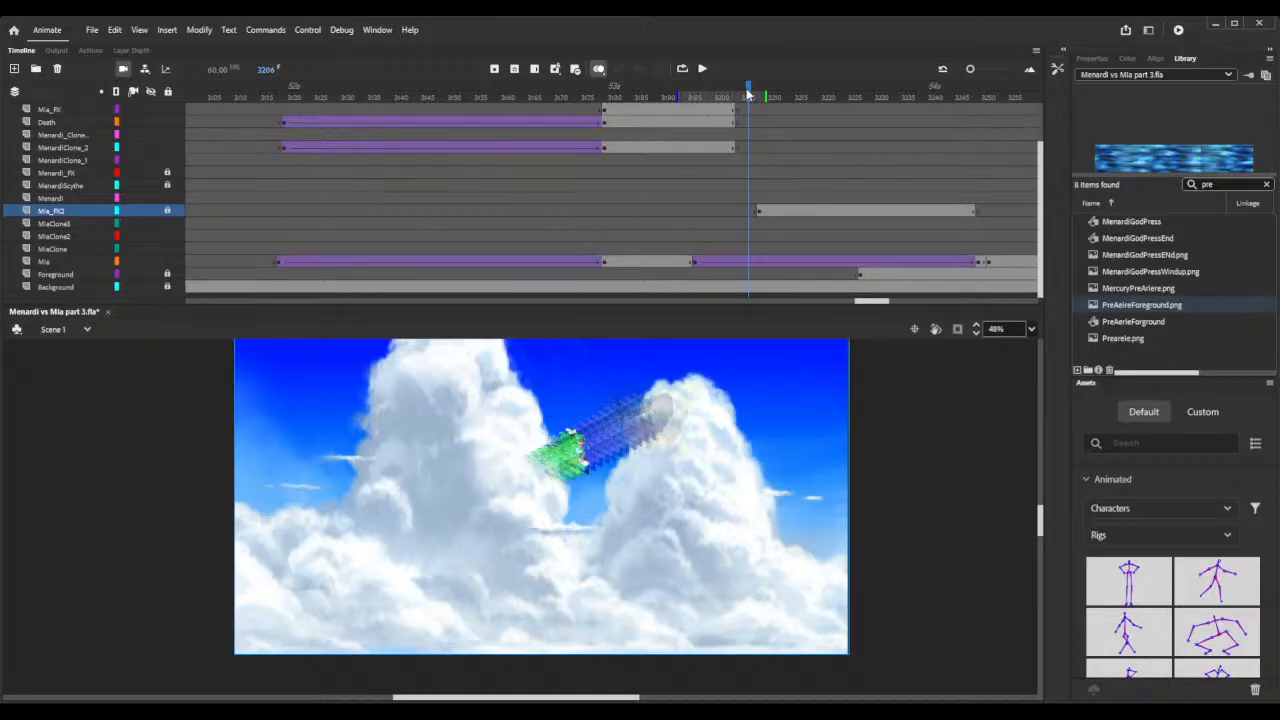
click(745, 92)
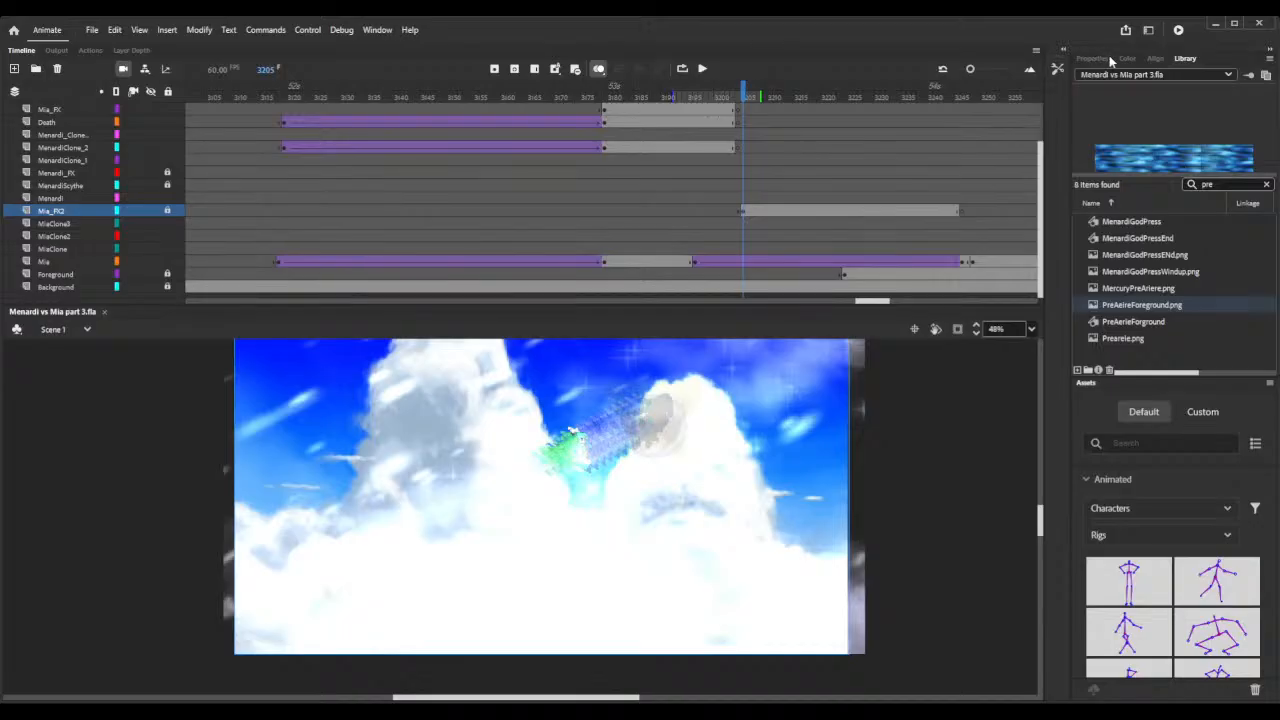
Move the Foreground water's first keyframe to frame 3205 so it starts together with the Mia_FX2 effect.
drag(556, 97, 787, 115)
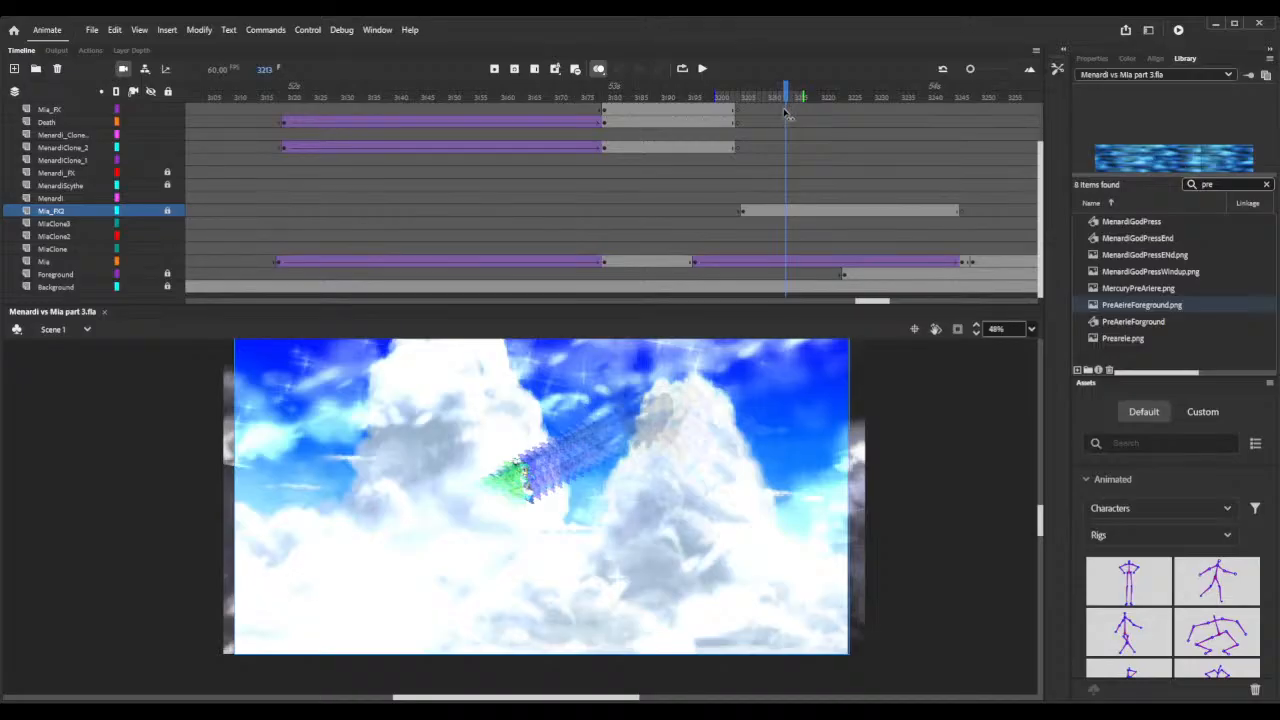
click(845, 277)
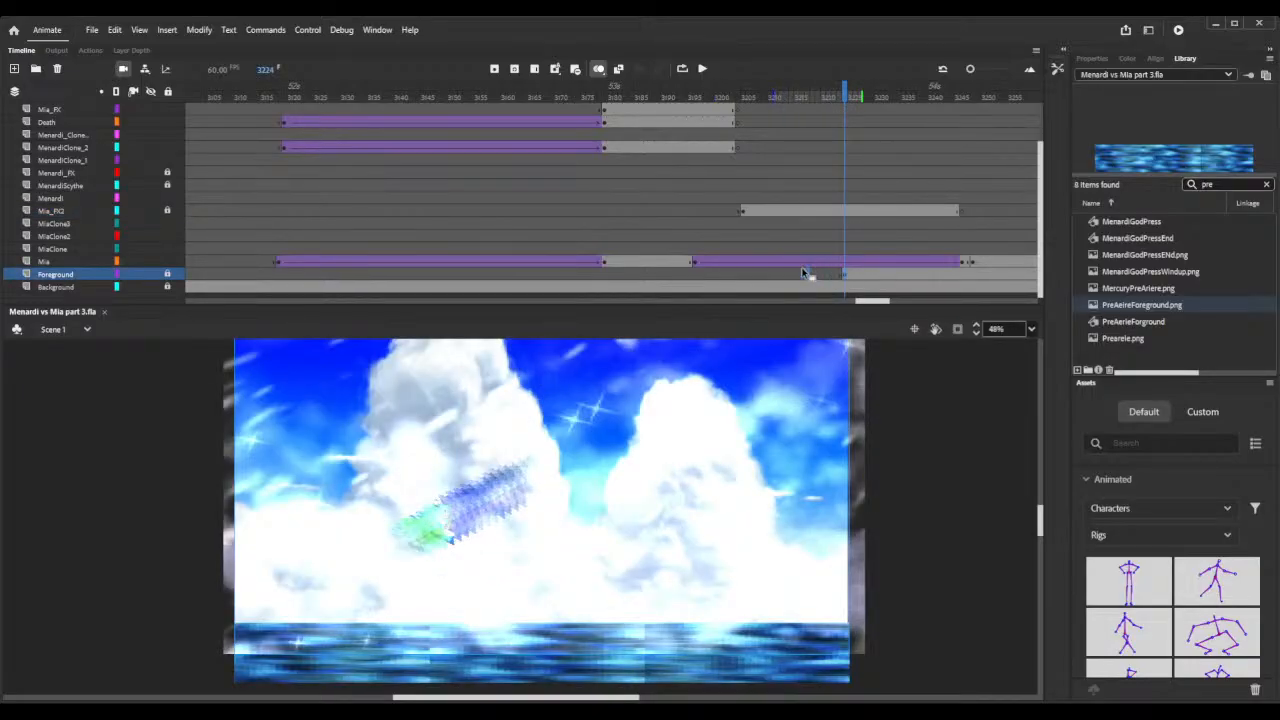
click(765, 273)
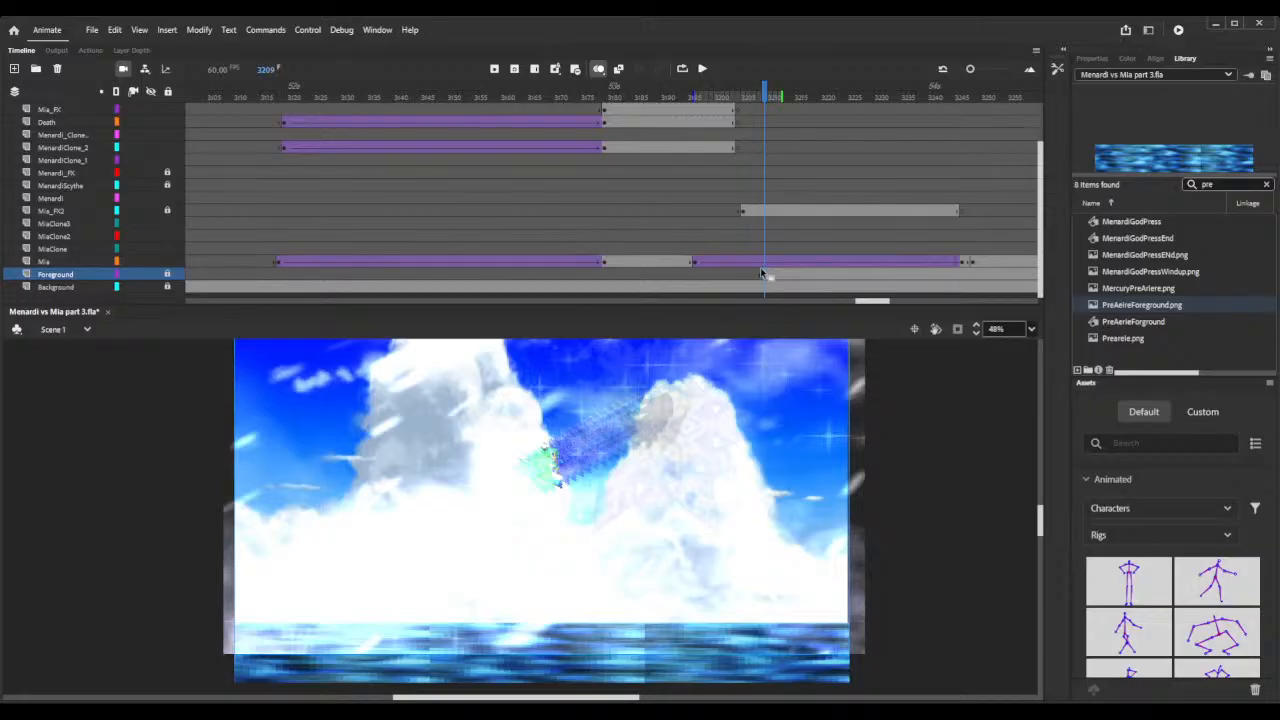
drag(645, 97, 757, 105)
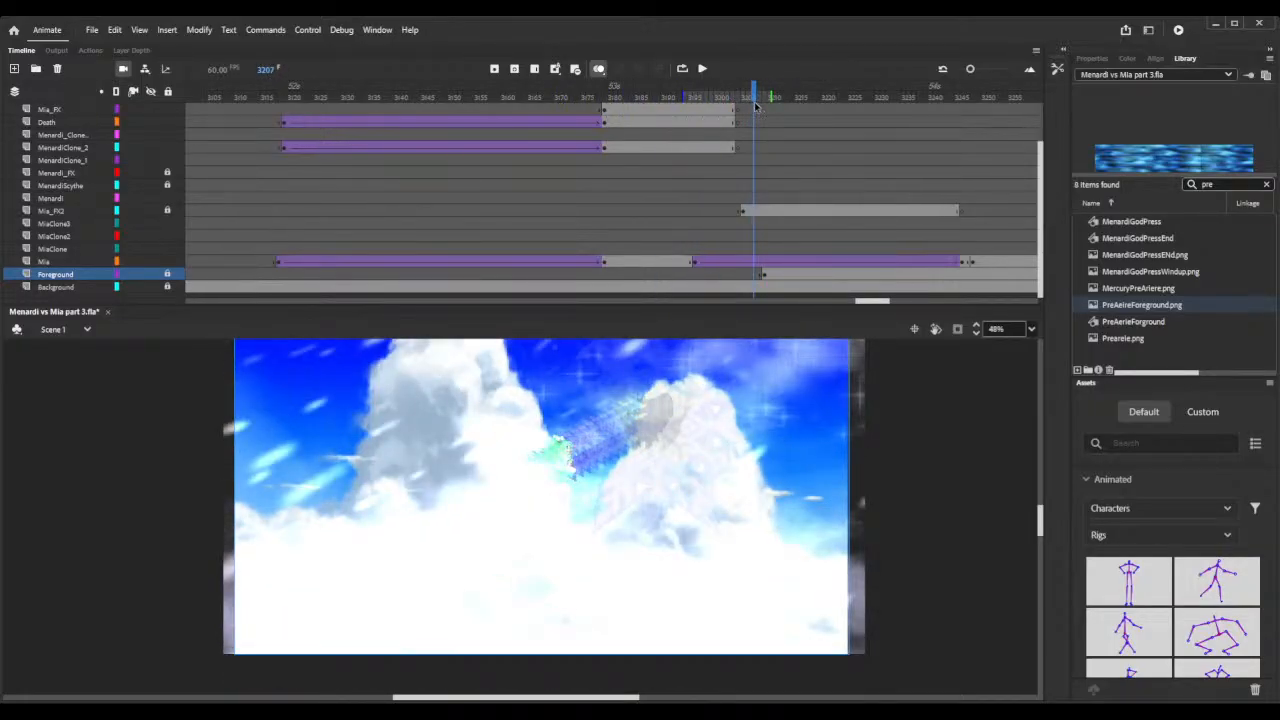
click(765, 279)
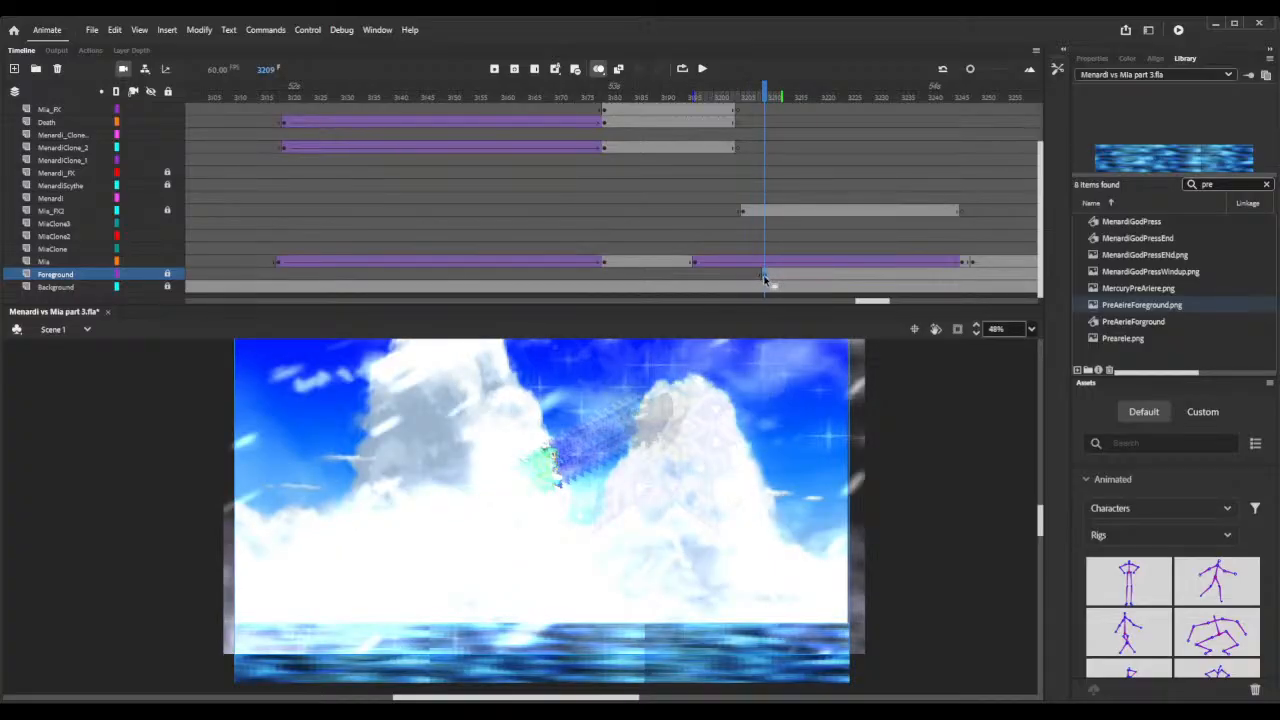
drag(765, 279, 754, 279)
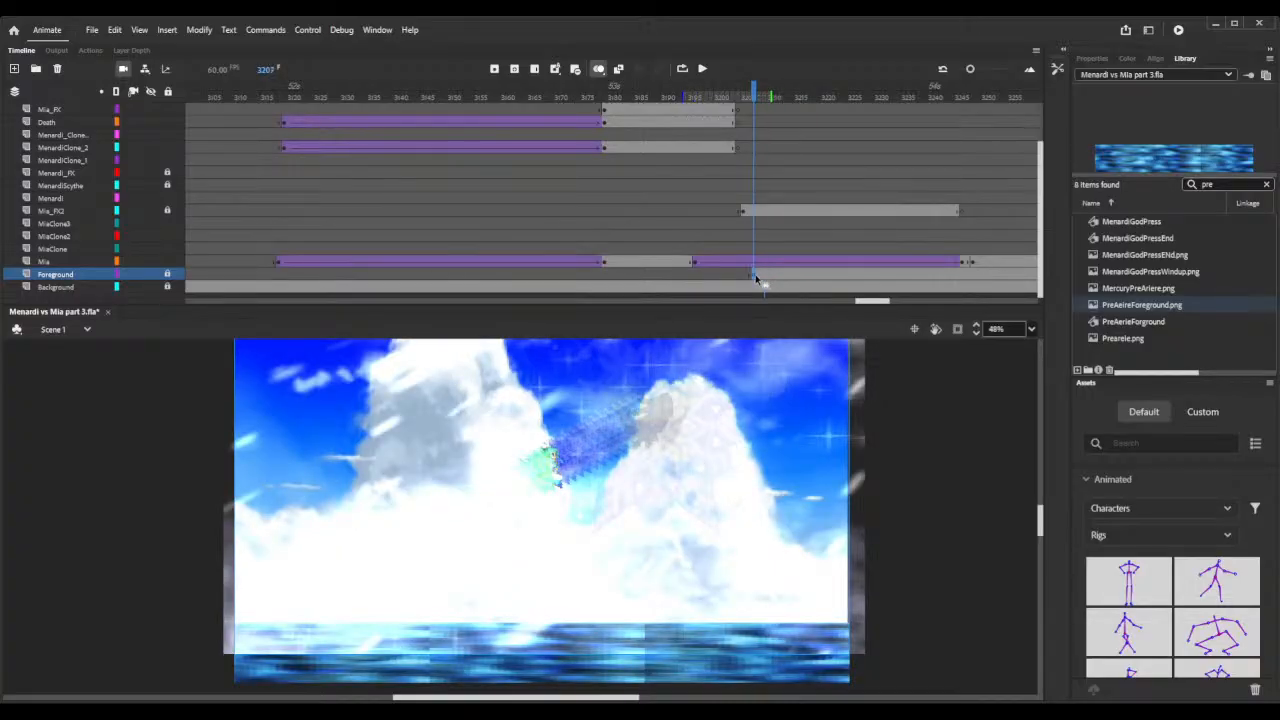
click(679, 93)
drag(679, 93, 744, 109)
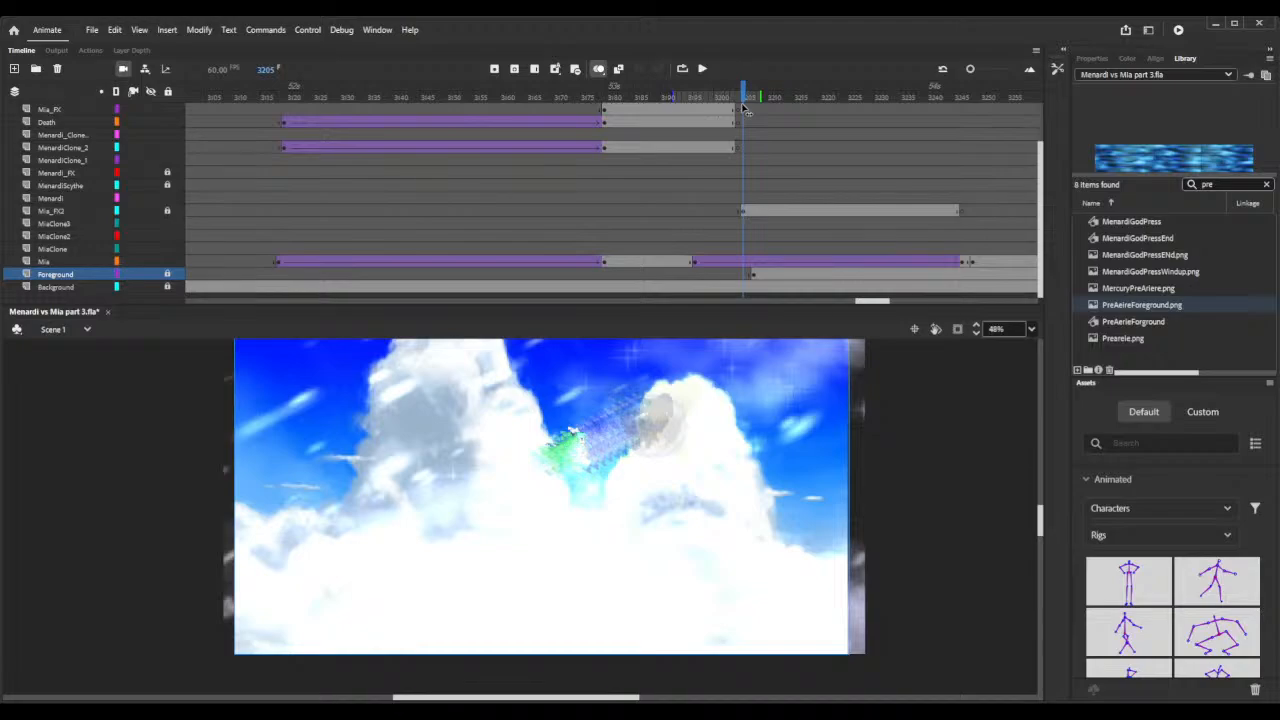
click(754, 276)
drag(755, 278, 742, 276)
drag(738, 97, 748, 104)
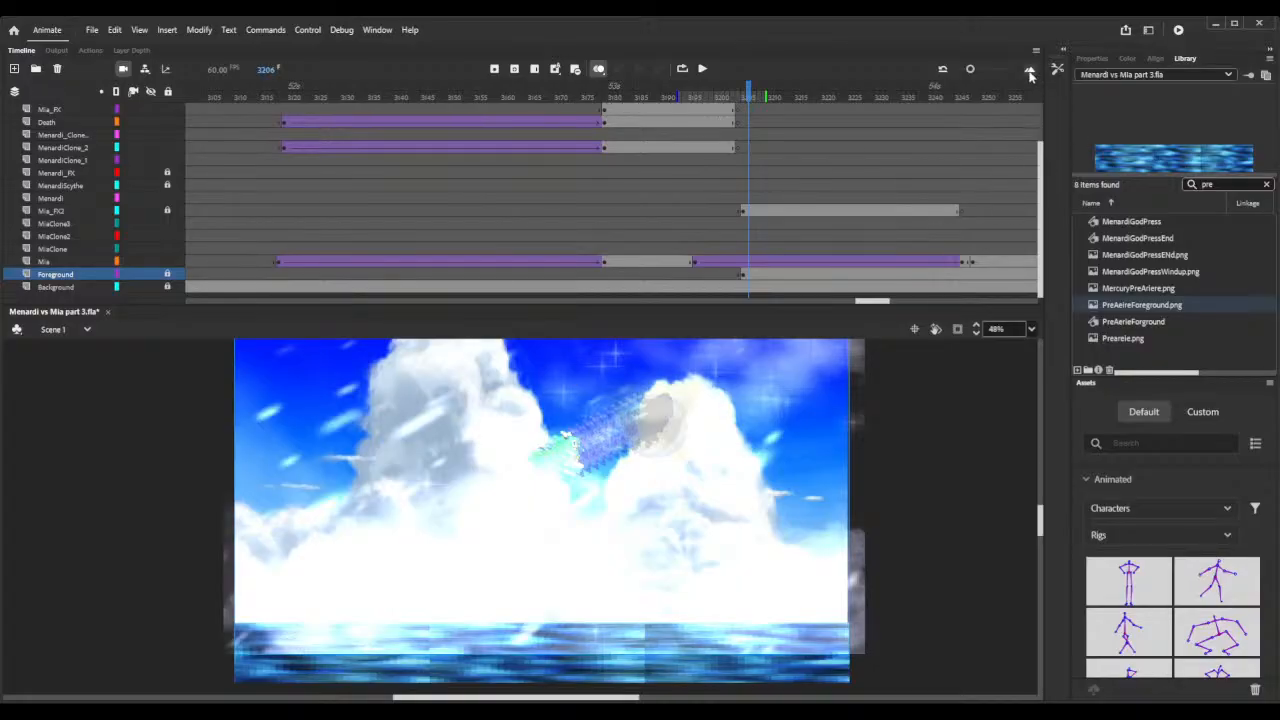
Test the movie to review the revised blizzard transition, and close the preview.
click(1182, 32)
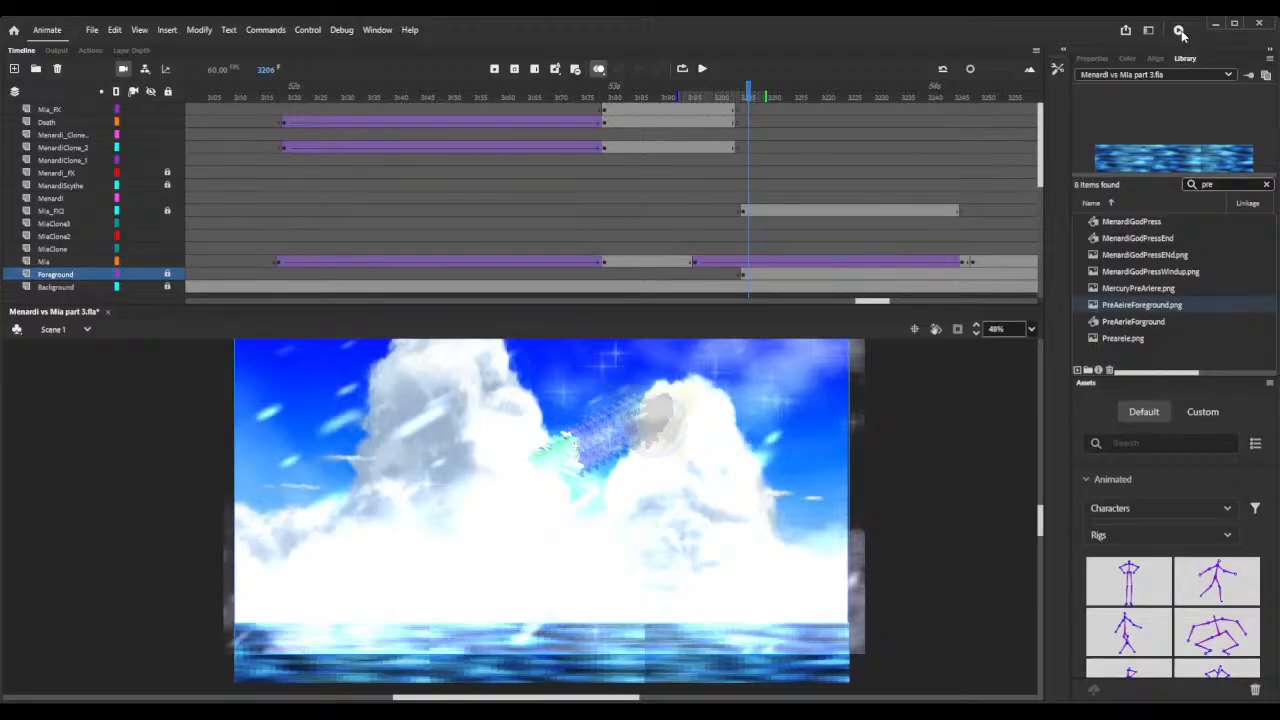
click(1179, 31)
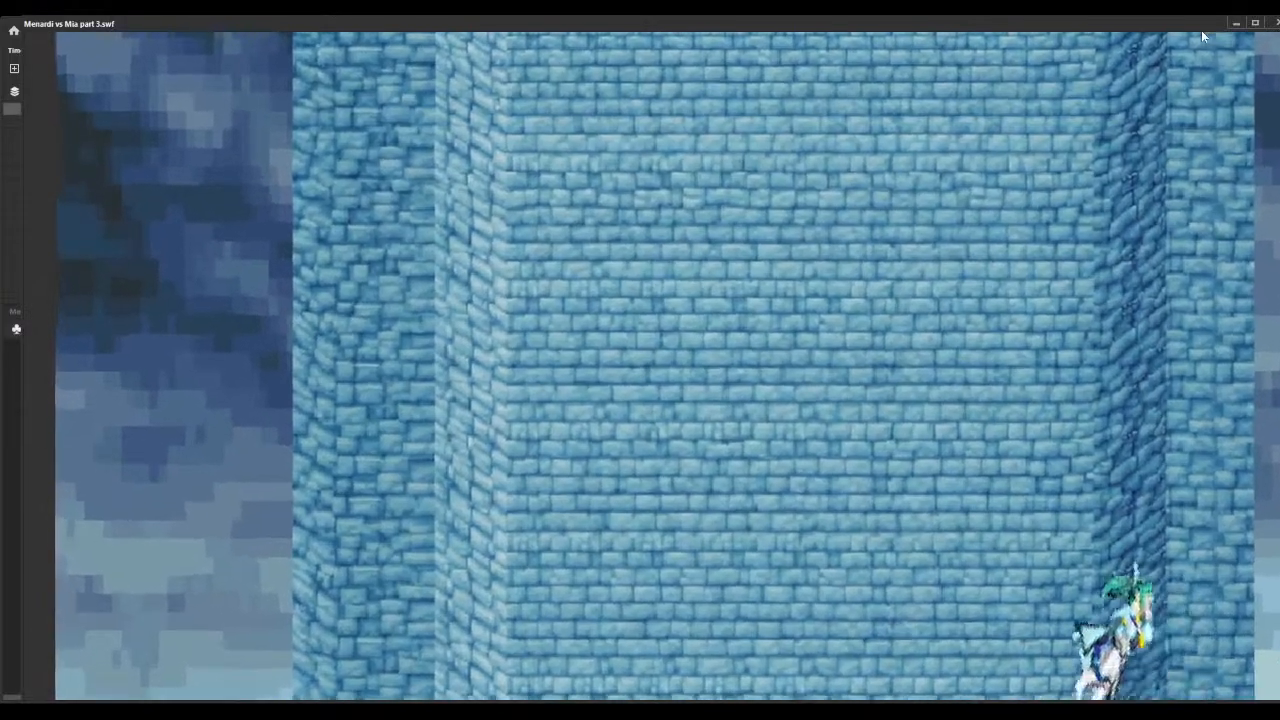
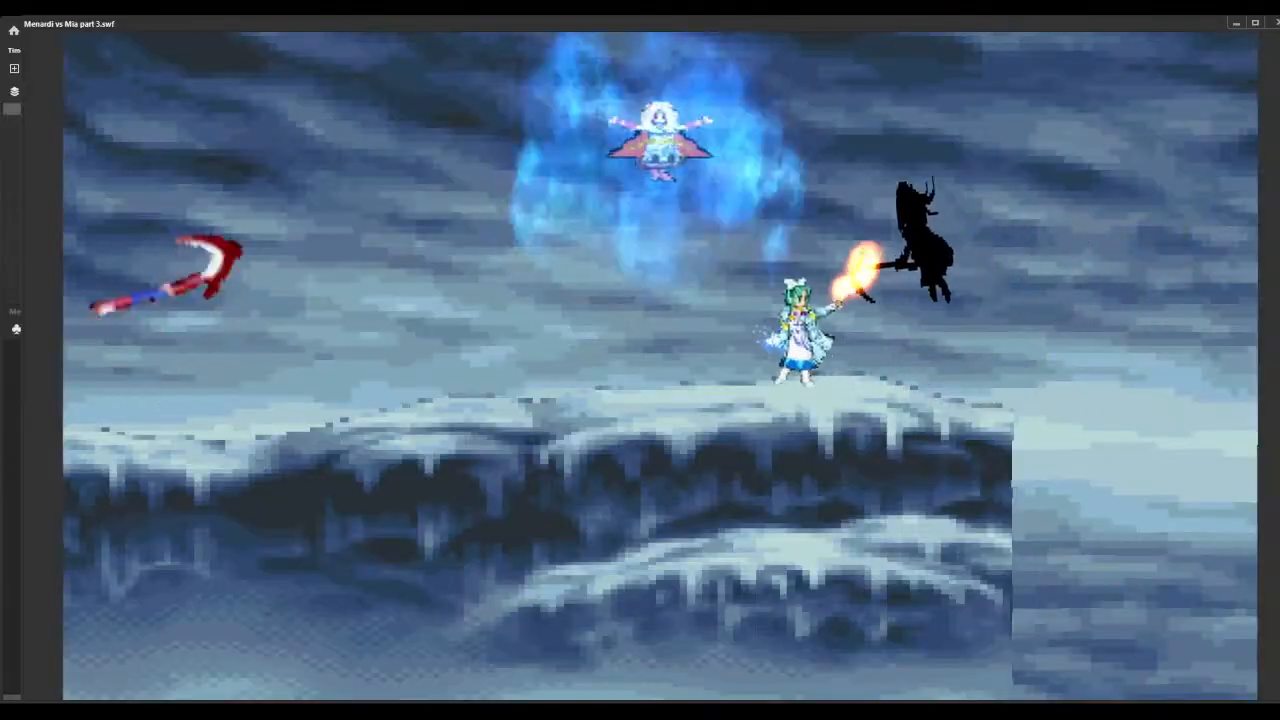
key(ctrl+w)
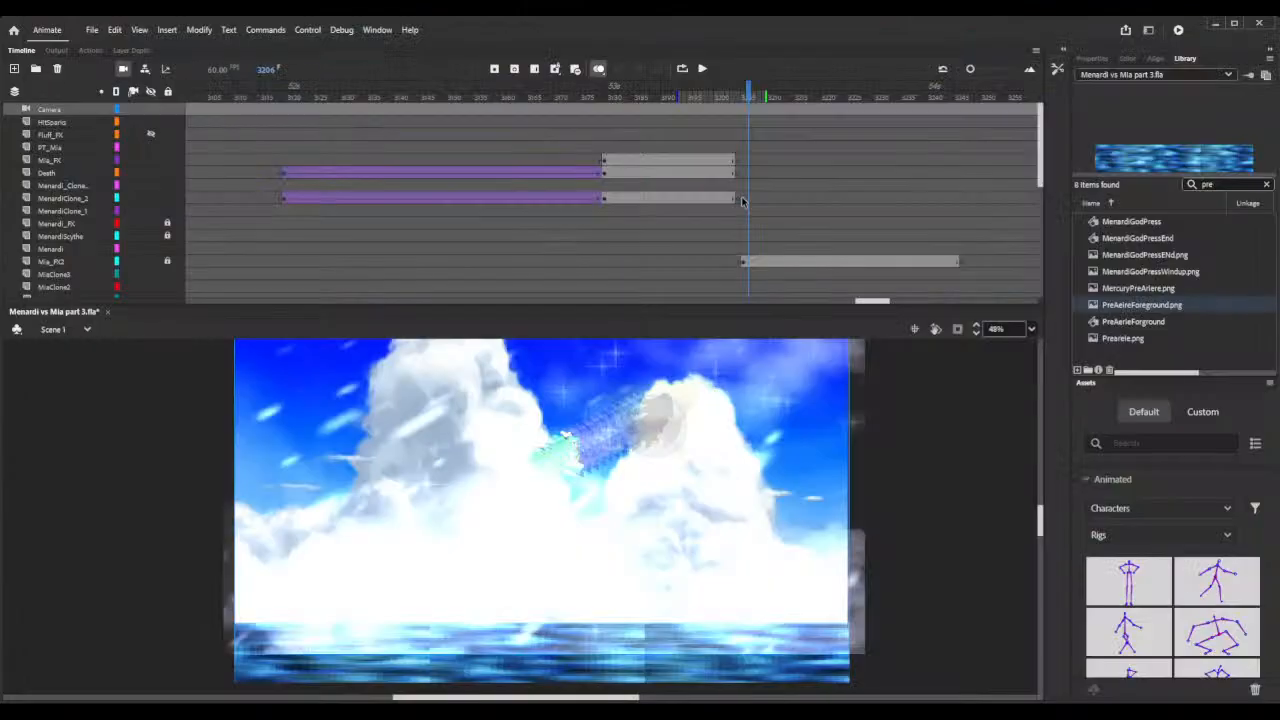
Try to enlarge the Mia_FX snowflake until it nearly fills the stage and shift it toward the stage centre.
click(745, 265)
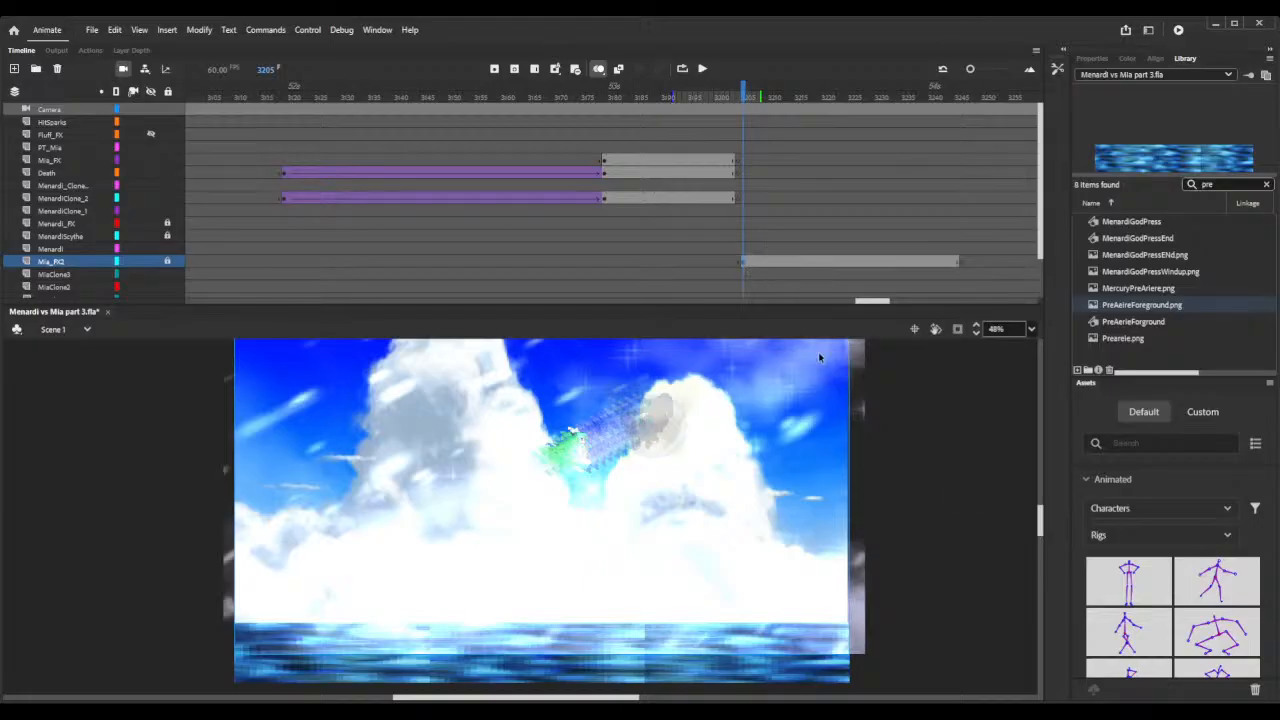
click(604, 163)
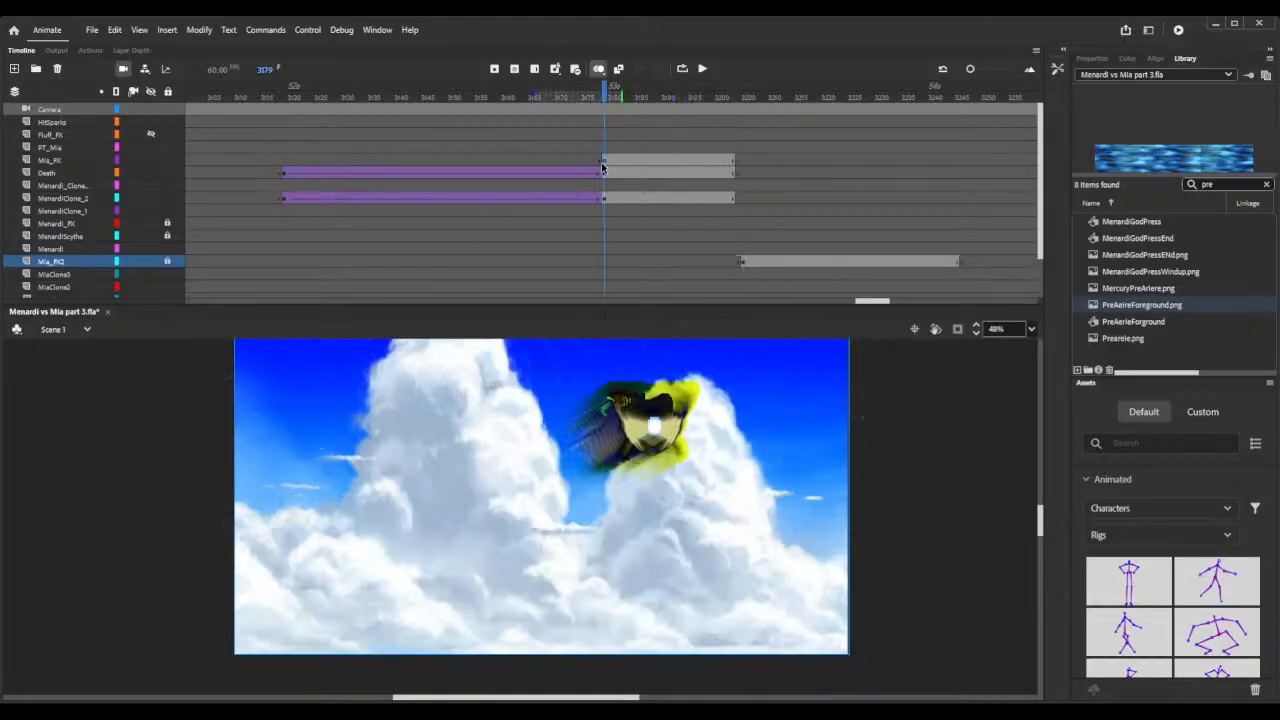
drag(636, 90, 705, 103)
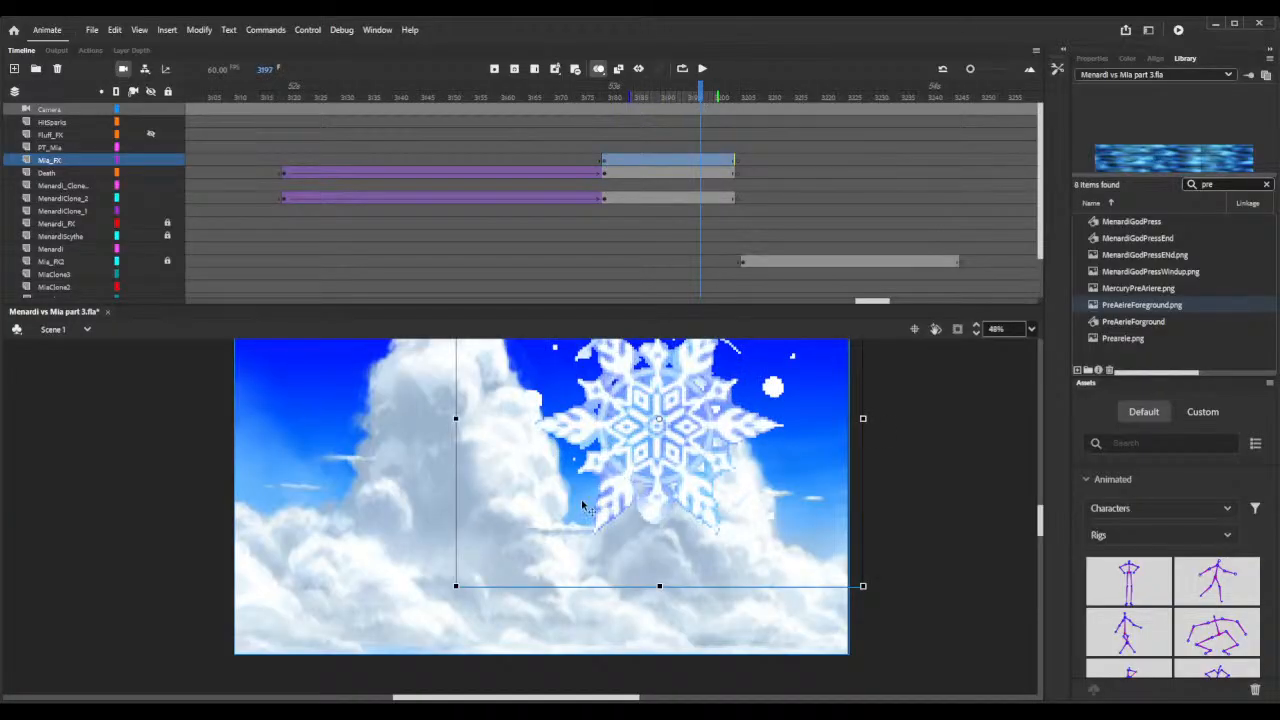
drag(456, 585, 206, 700)
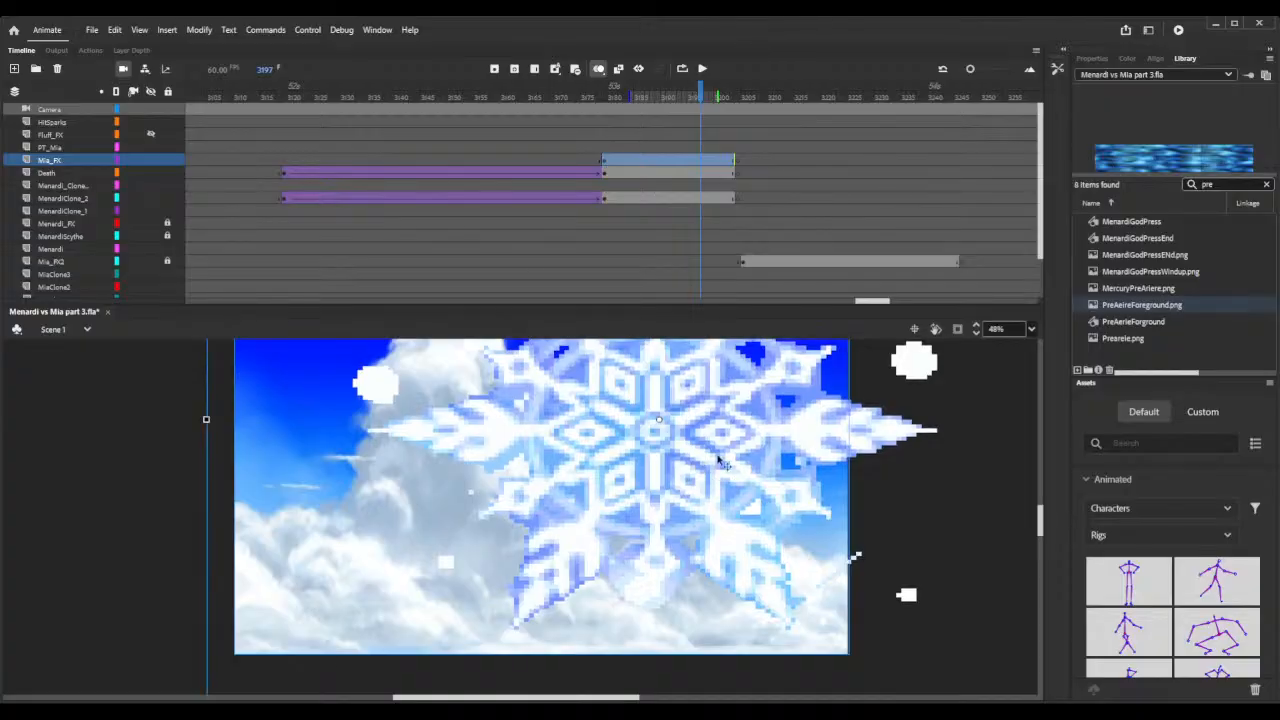
click(975, 335)
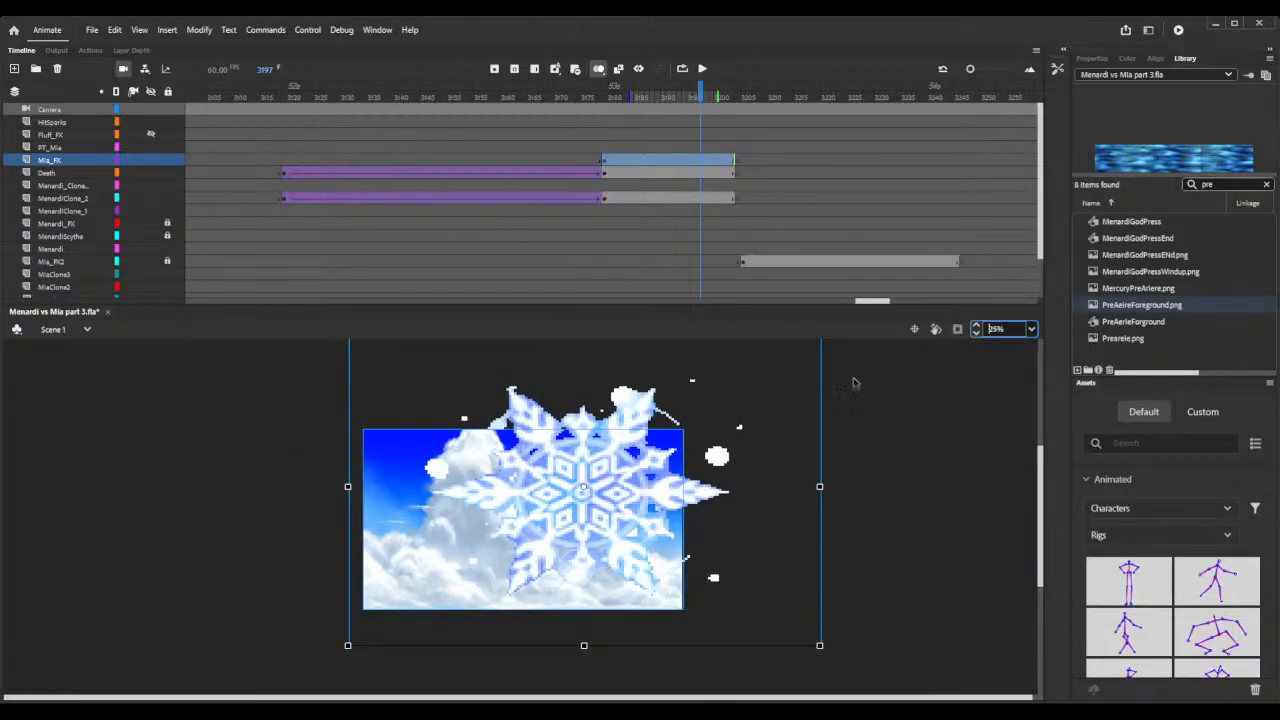
drag(800, 443, 755, 467)
drag(586, 100, 760, 121)
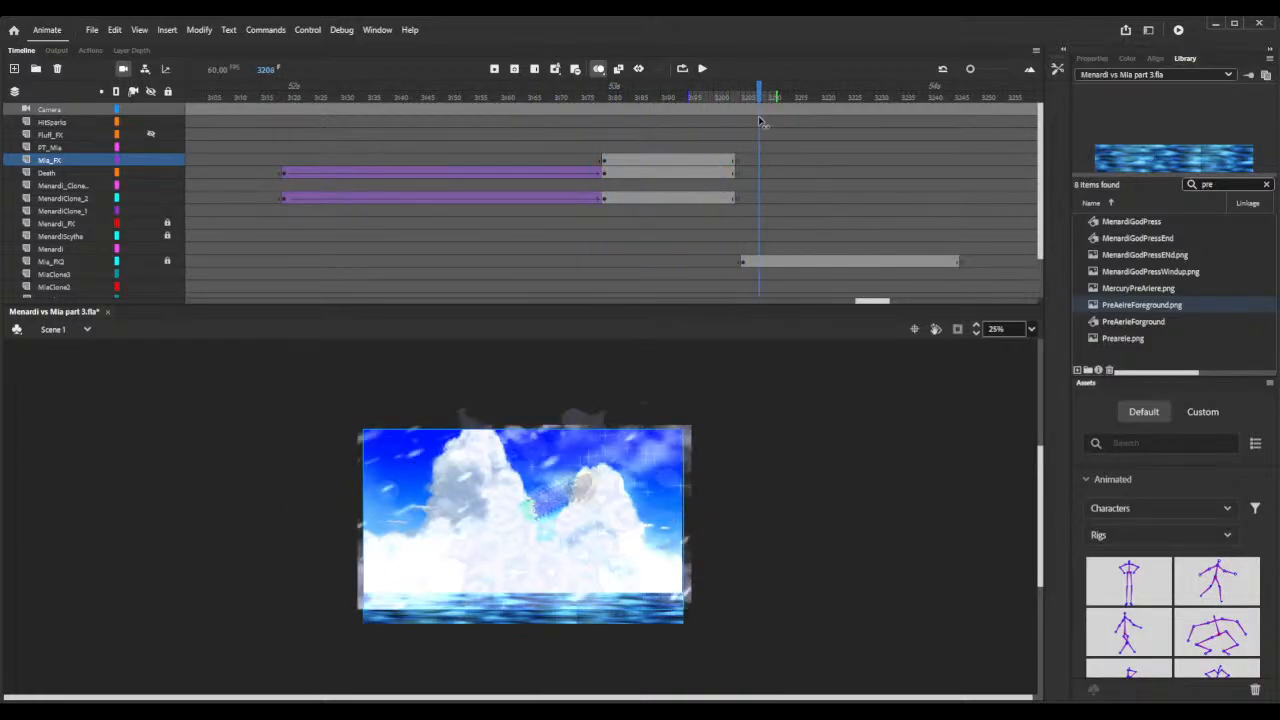
Undo the Mia_FX snowflake's repositioning and enlargement.
key(ctrl+z)
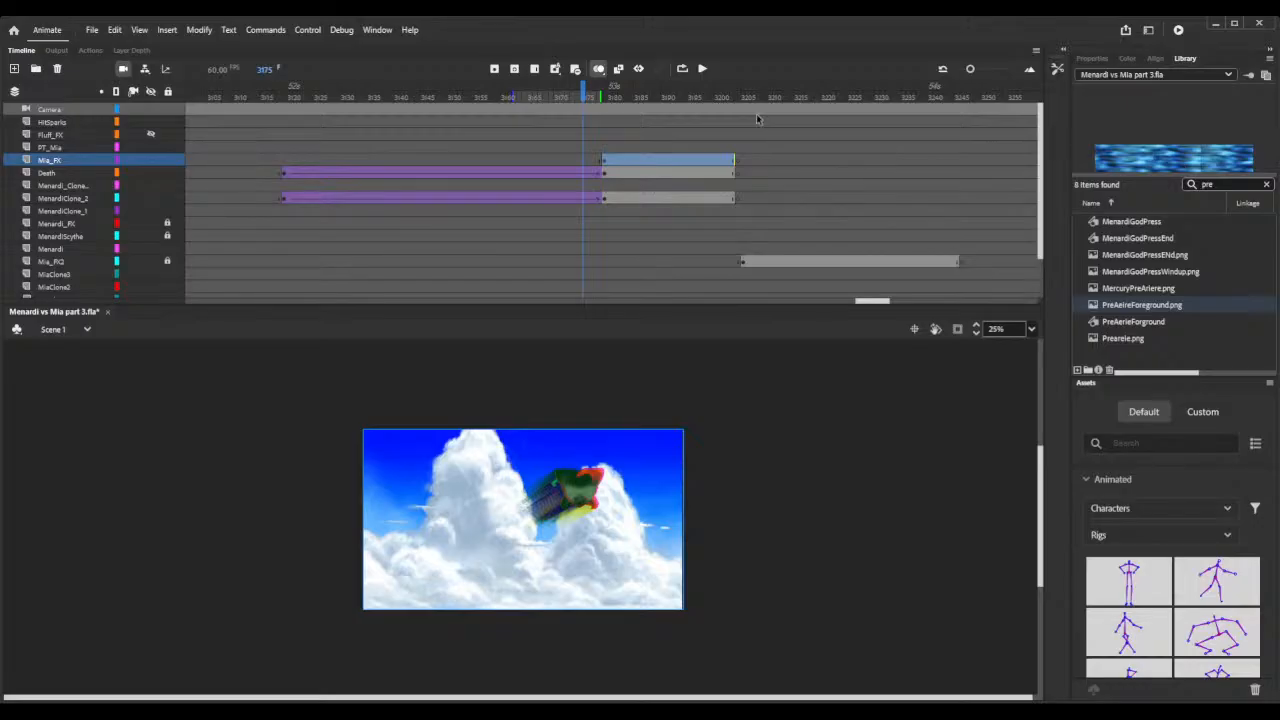
drag(663, 92, 704, 90)
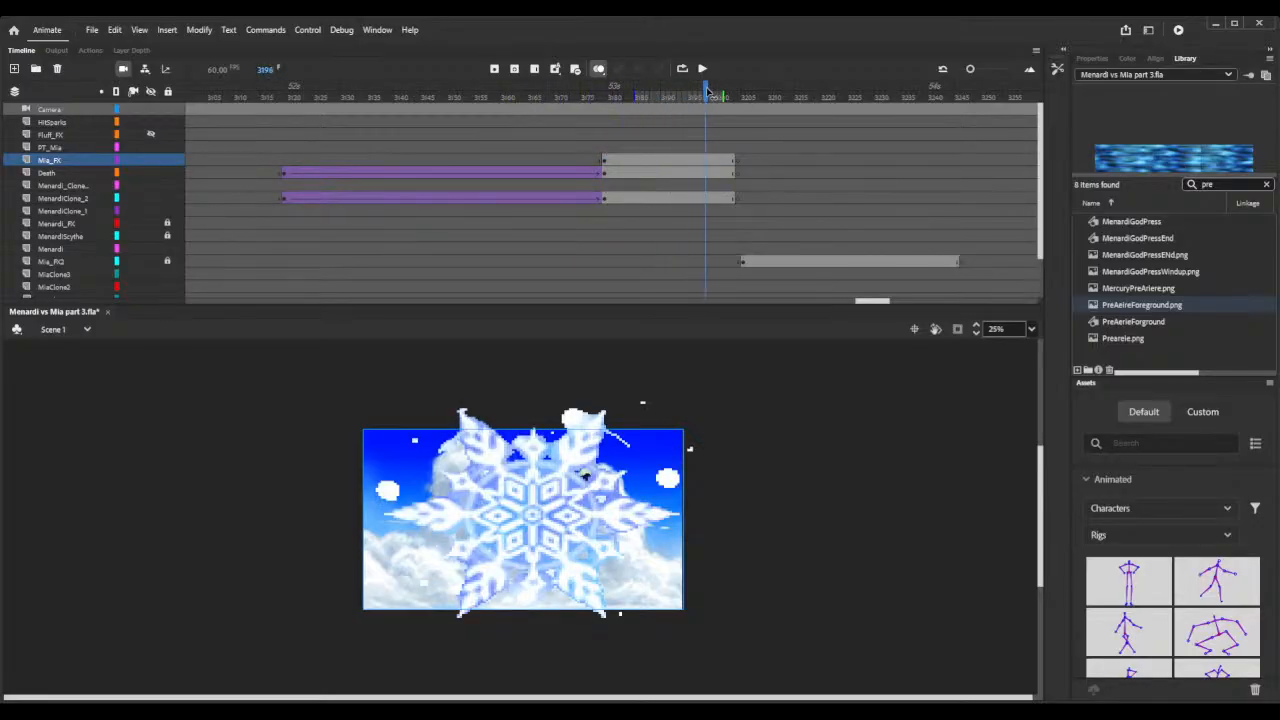
key(ctrl+z)
click(707, 92)
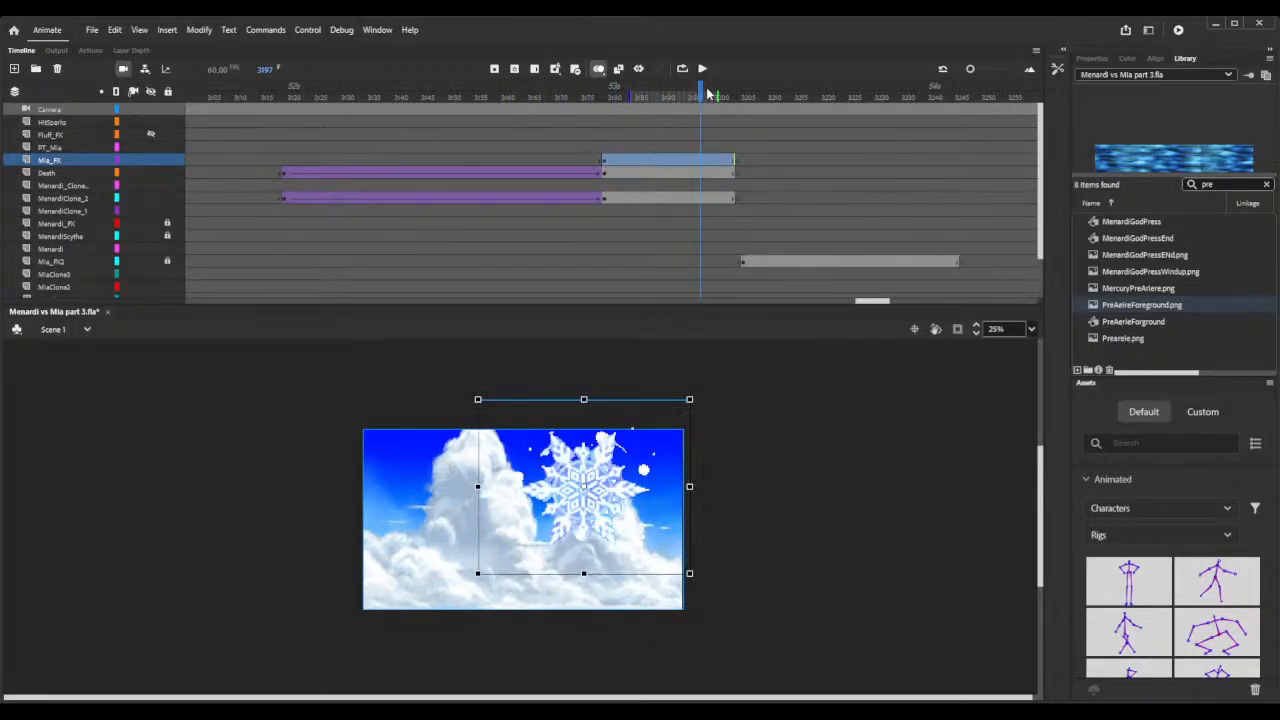
Remove the gap frame at 3204 across all layers so Mia_FX2 and Foreground start right after the Mia_FX snowflake.
drag(707, 90, 737, 92)
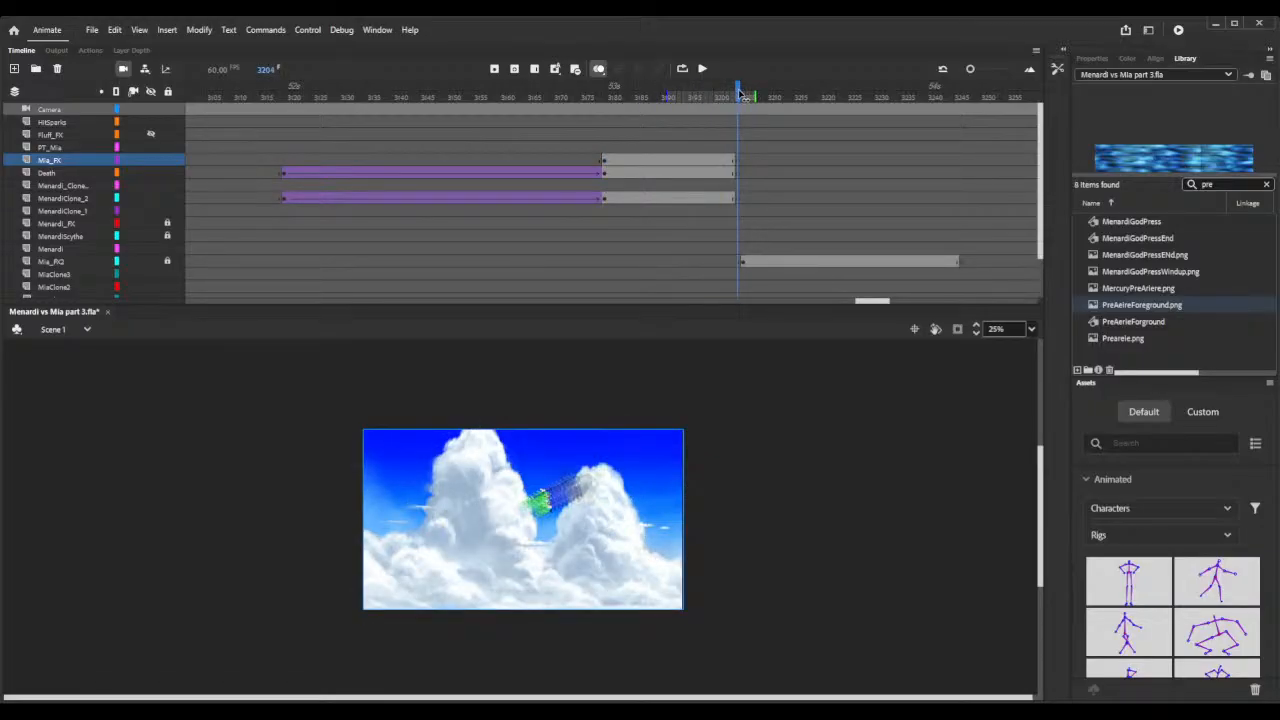
mouse_move(742, 94)
mouse_down()
mouse_move(673, 92)
mouse_move(858, 97)
mouse_move(709, 93)
mouse_move(745, 100)
mouse_up()
key(shift+F5)
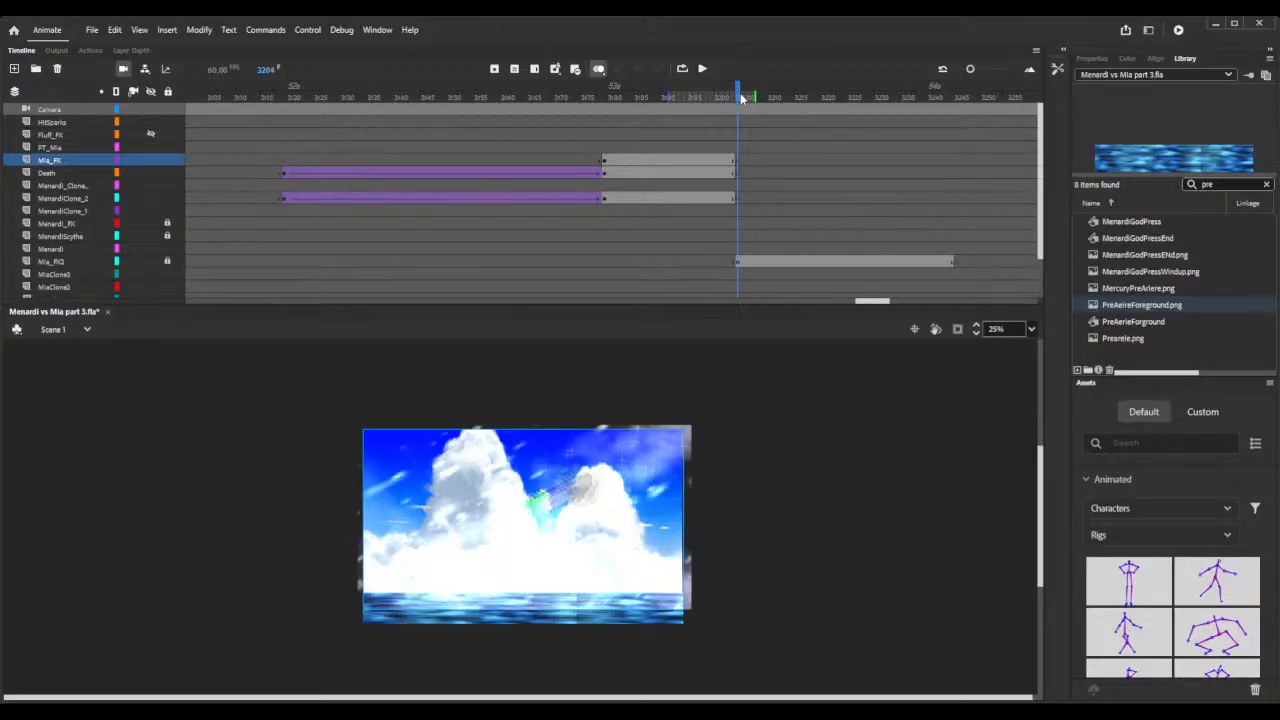
Insert frames across all layers to hold Mia's standing pose until about frame 3310, and test the movie.
click(613, 97)
drag(683, 97, 1022, 97)
scroll(985, 179, down, 2)
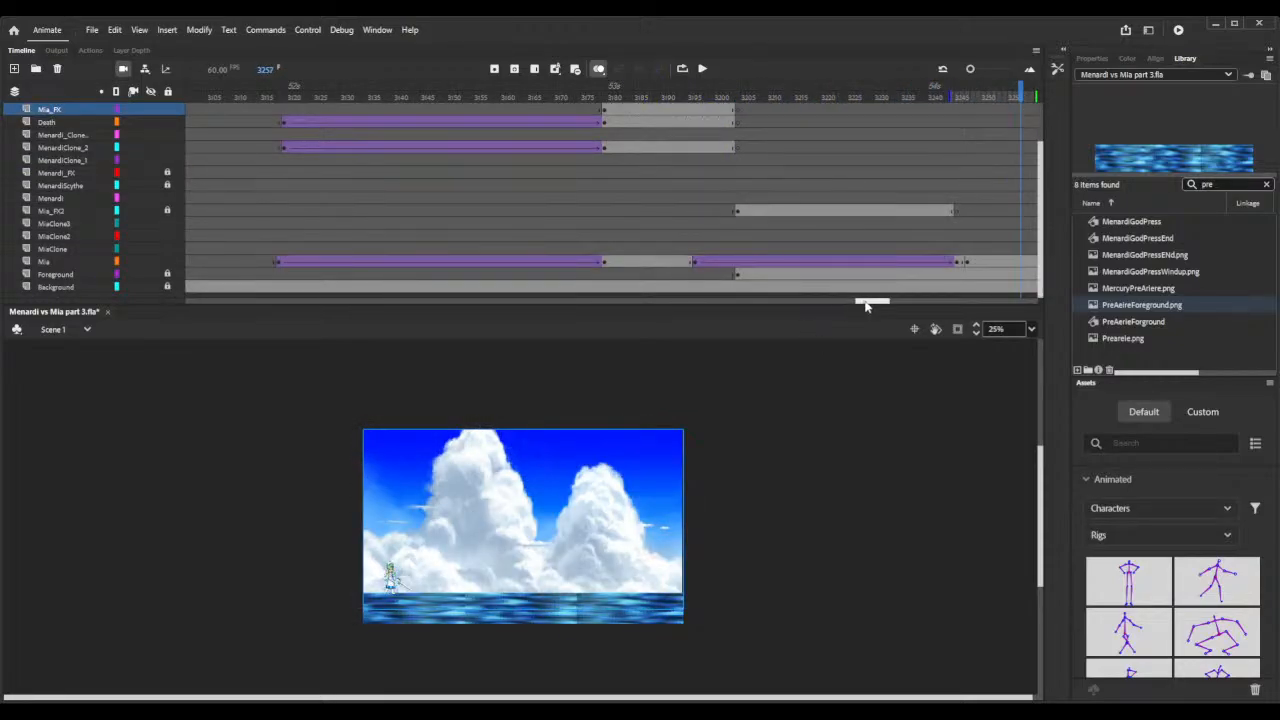
scroll(878, 250, right, 5)
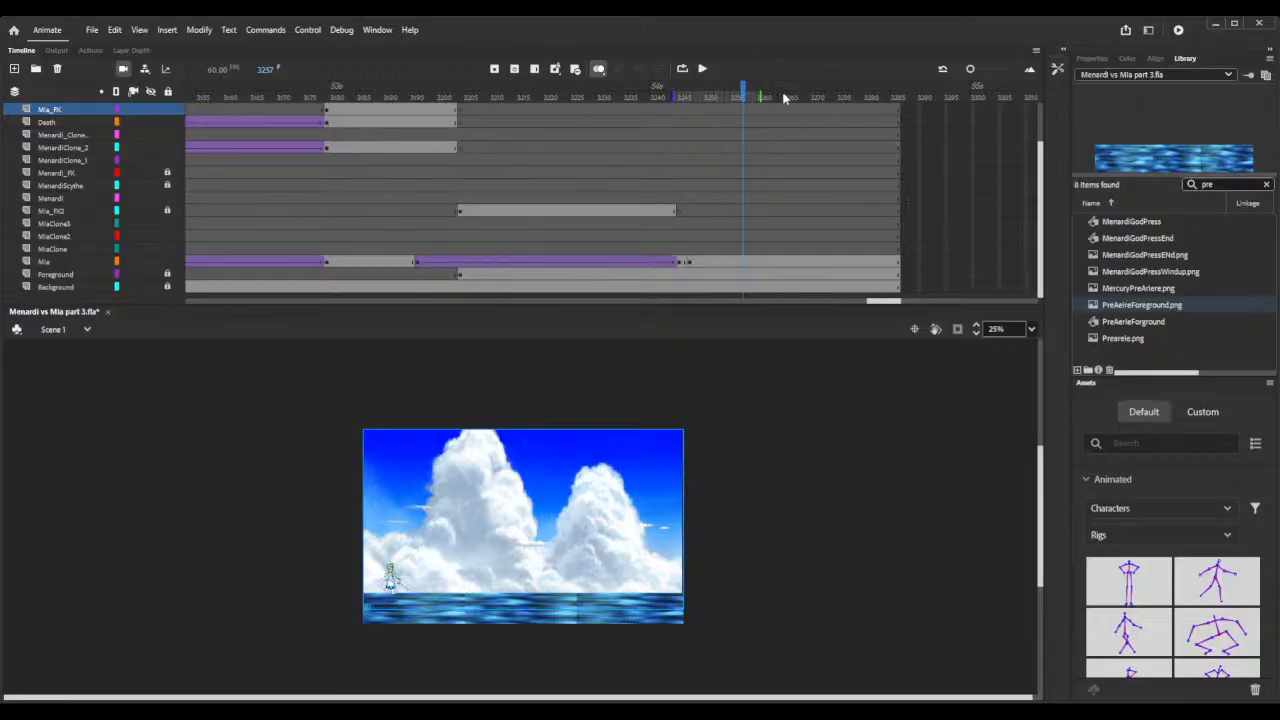
key(F5)
key(F5)
key(F5)
key(F5)
key(F5)
key(F5)
key(F5)
key(F5)
key(F5)
key(F5)
key(F5)
key(F5)
key(F5)
key(F5)
key(F5)
key(F5)
key(F5)
key(F5)
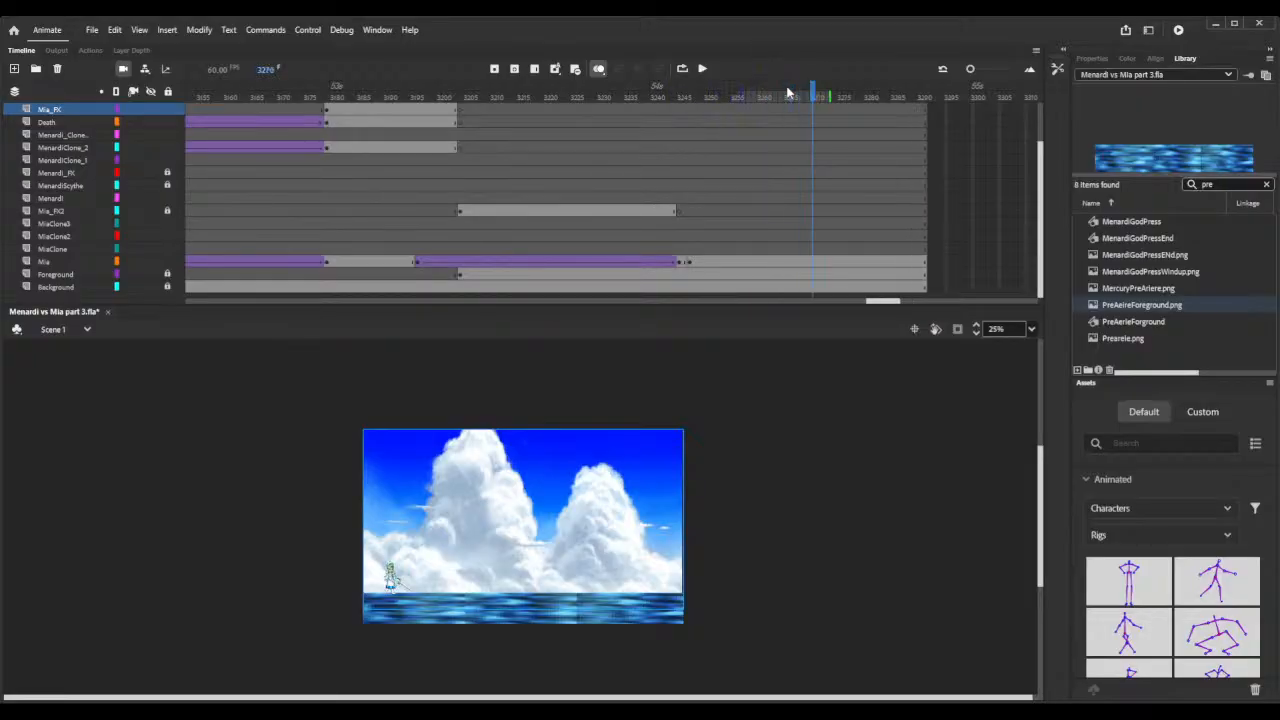
key(F5)
key(F5)
key(F5)
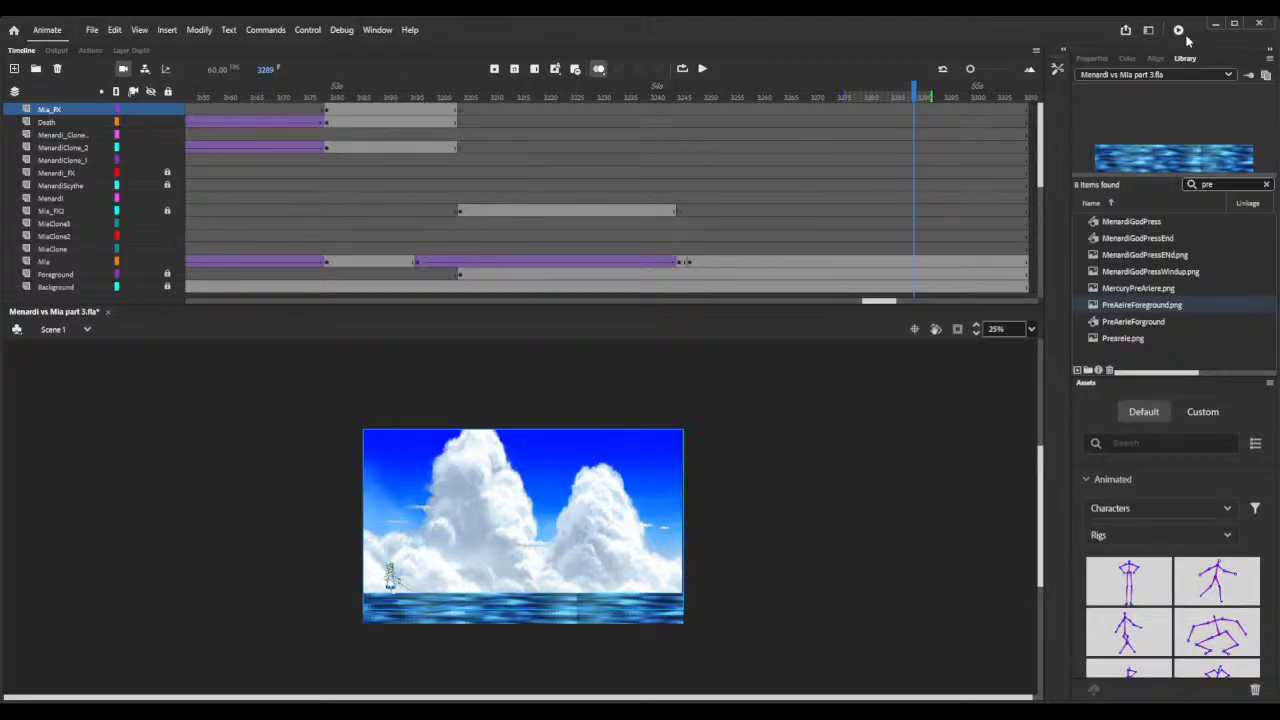
click(1182, 32)
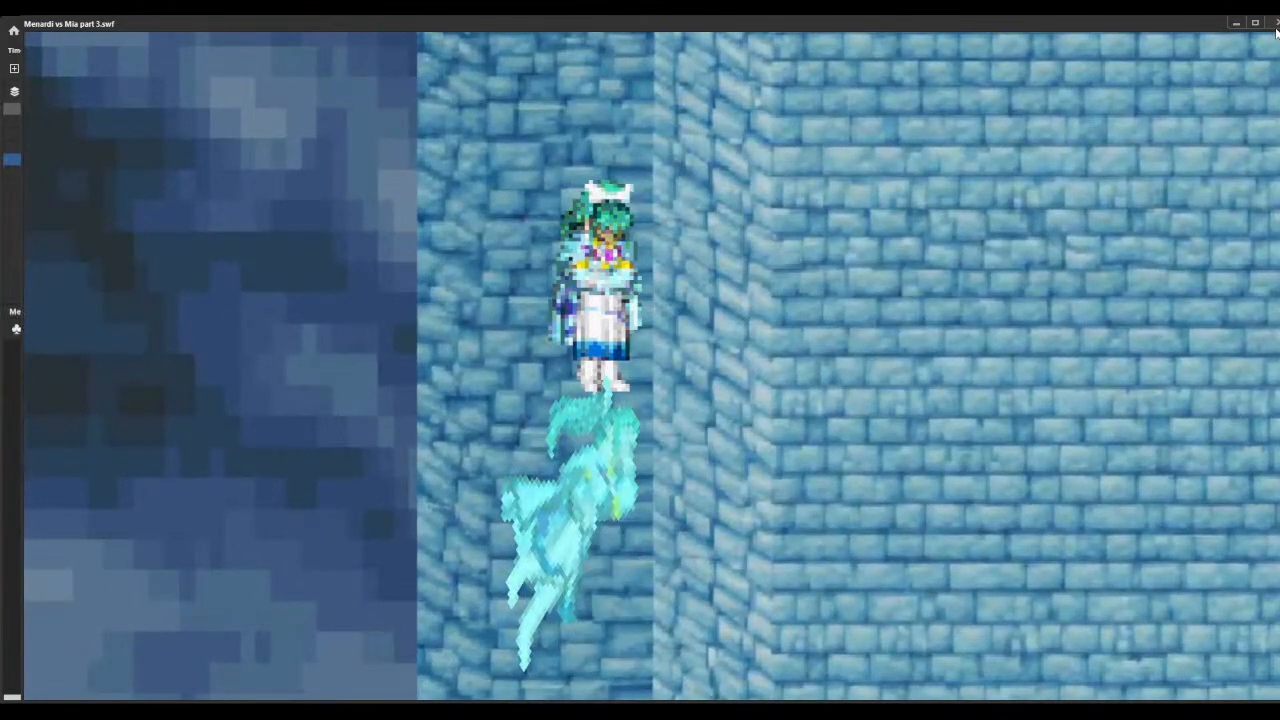
click(1276, 28)
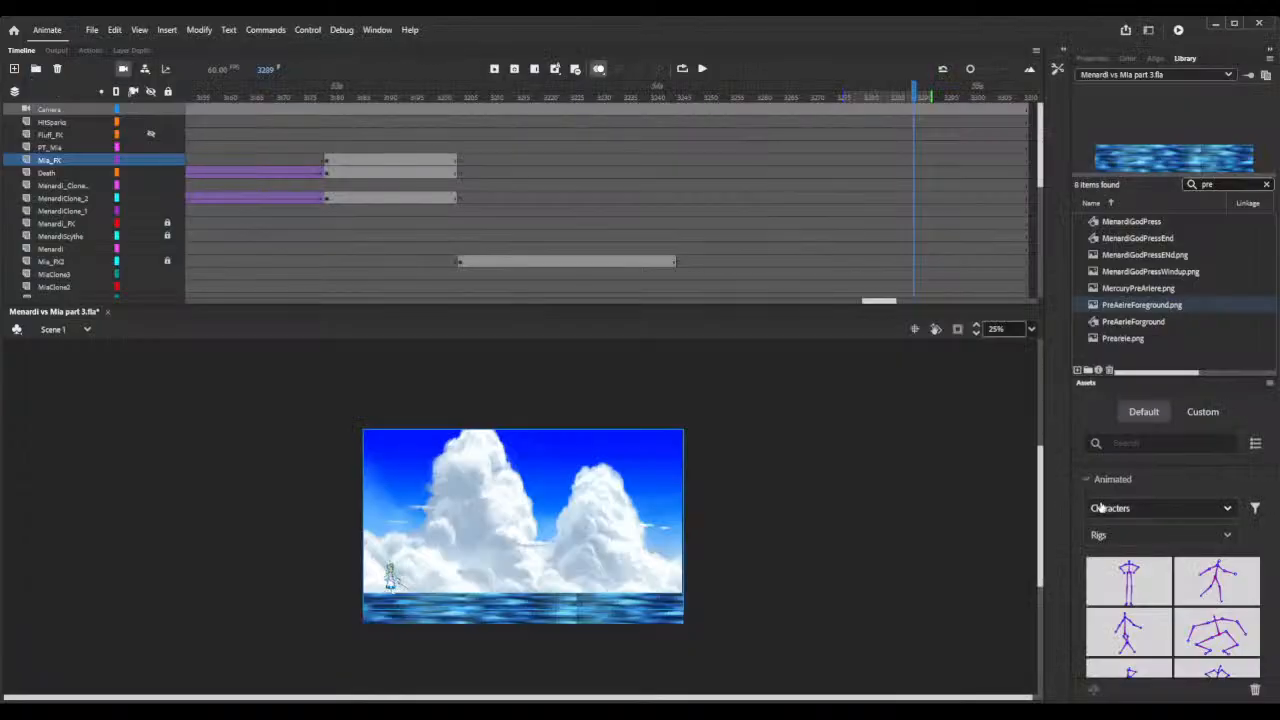
Review the fall from about frame 3117 to 3204 and remove the Mia_FX2 effect that starts at frame 3204.
drag(876, 306, 858, 304)
click(450, 92)
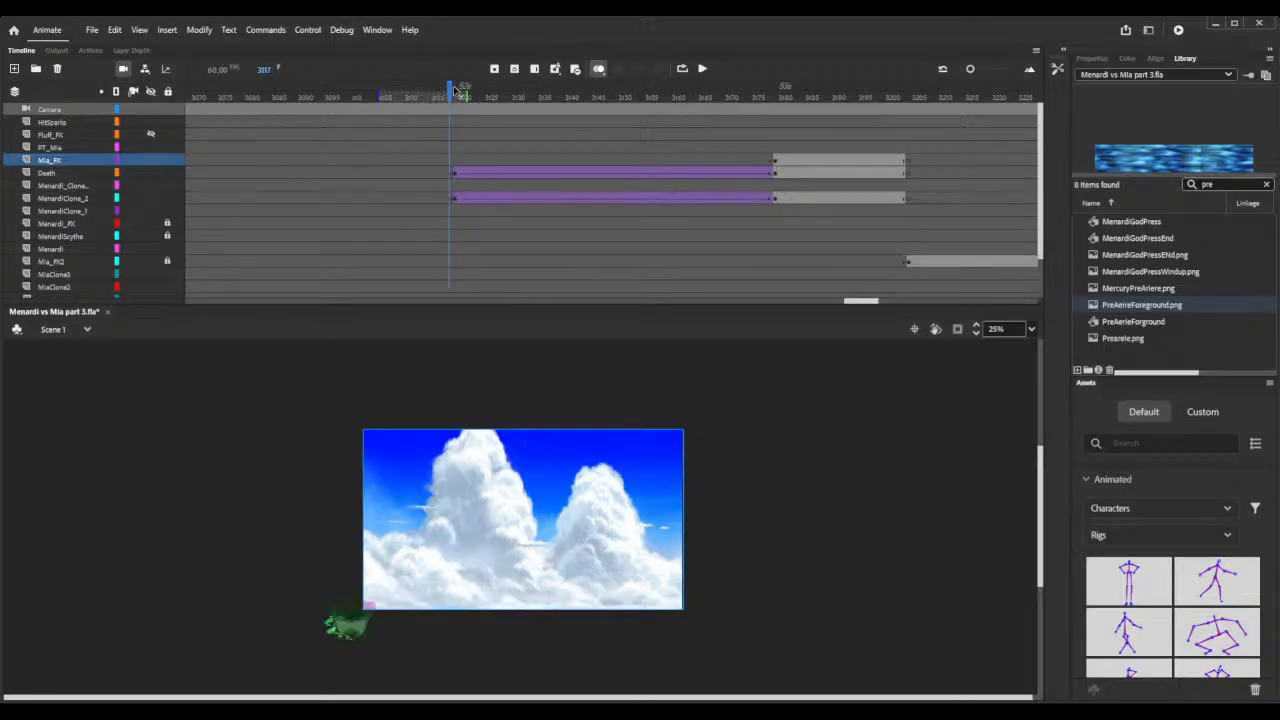
drag(505, 92, 909, 104)
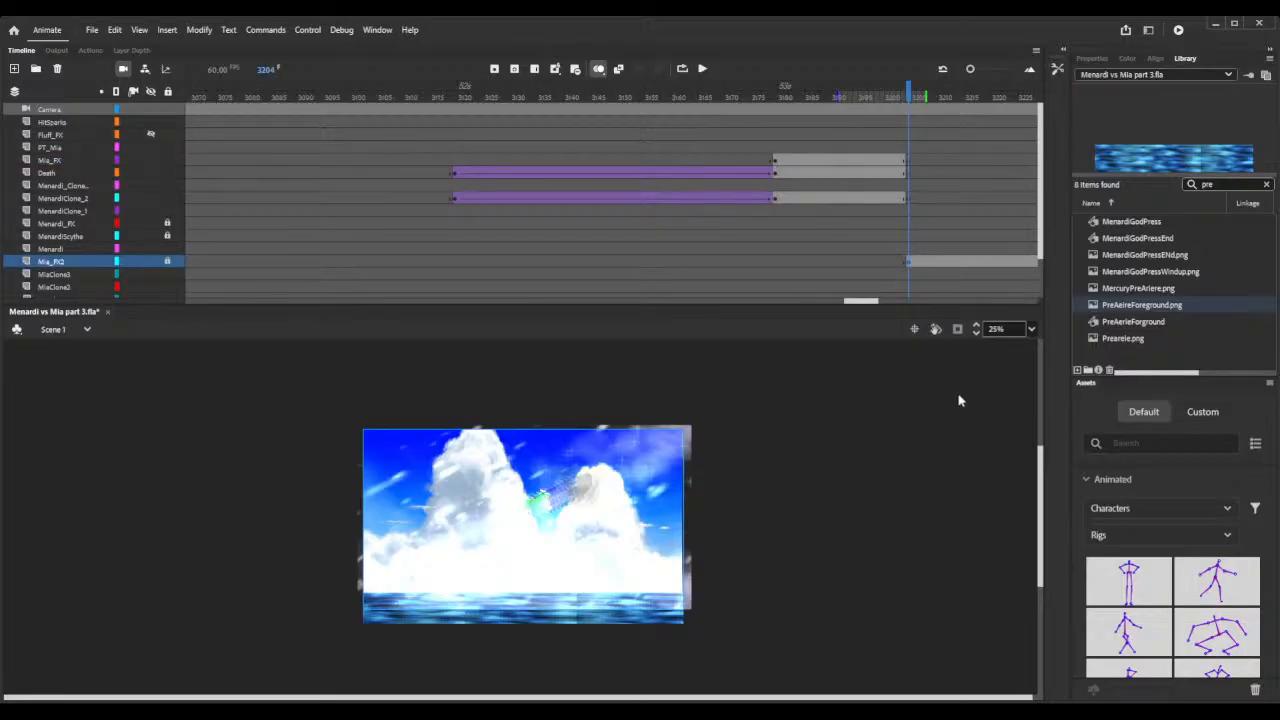
key(ctrl+z)
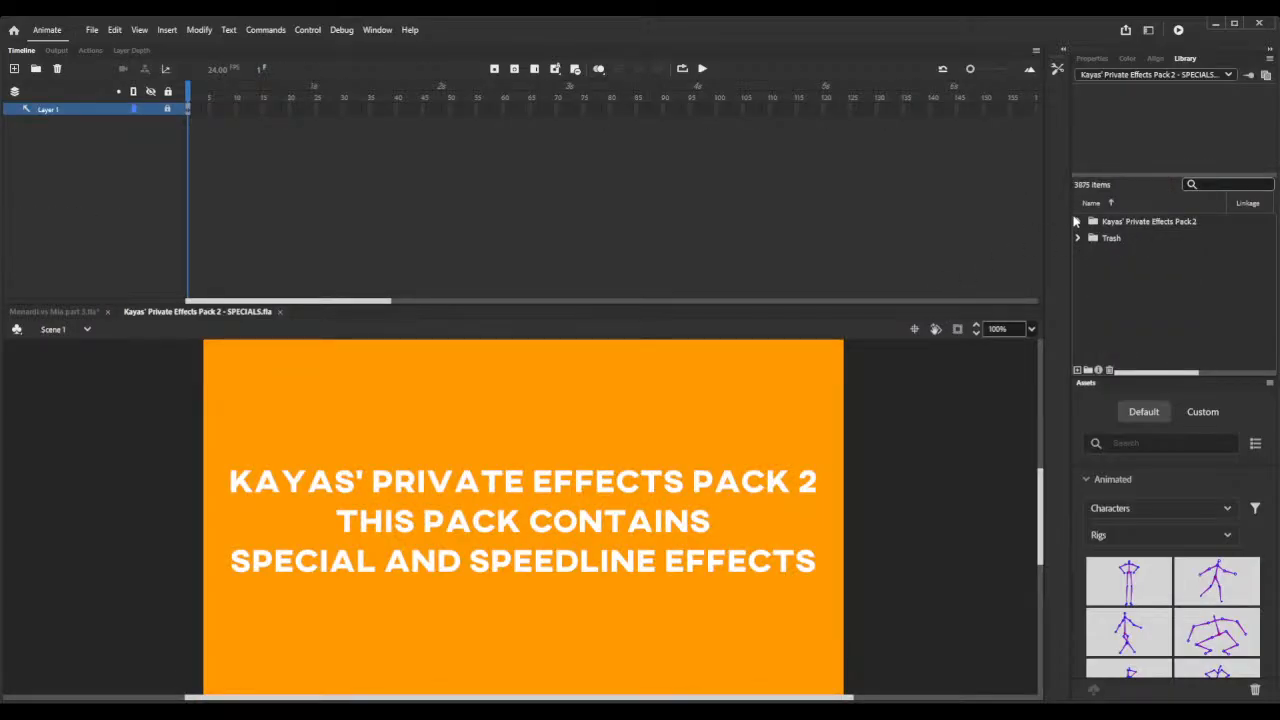
Examine the 3D Water Floor symbol from the Special Backgrounds-Portal-KO folder in Kayas' Private Effects Pack 2.
click(1078, 221)
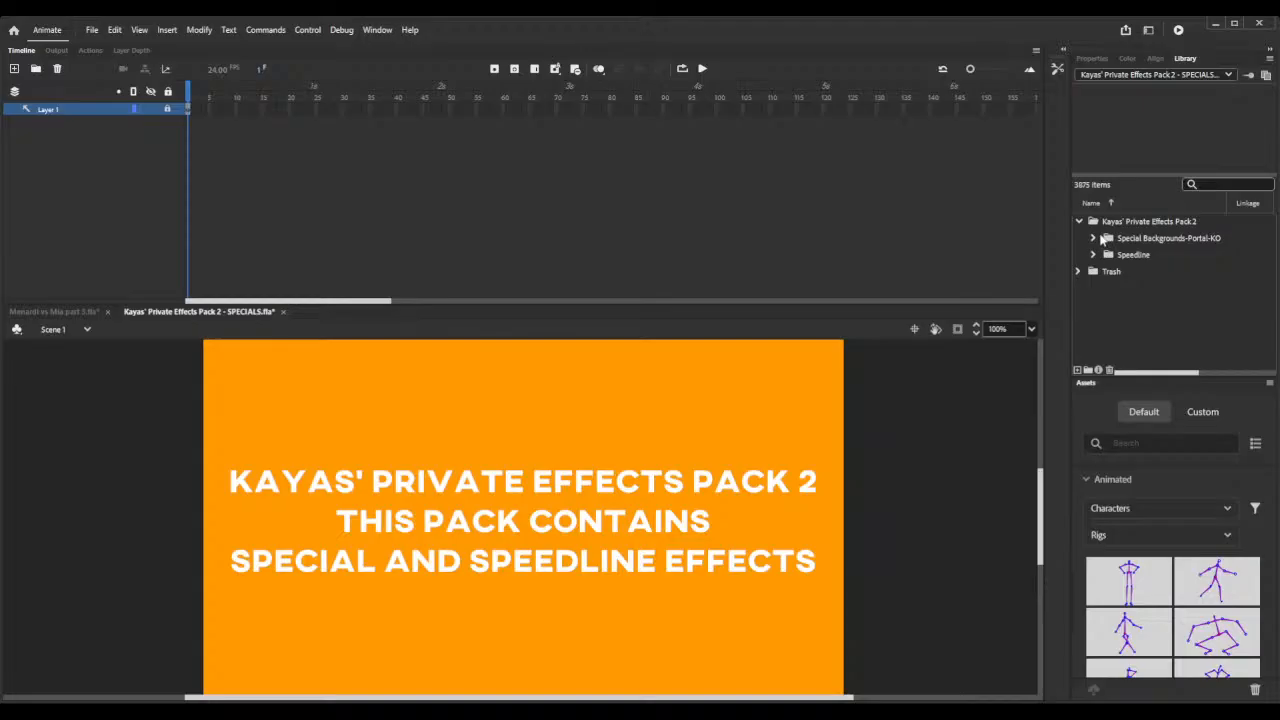
click(1103, 238)
click(1151, 256)
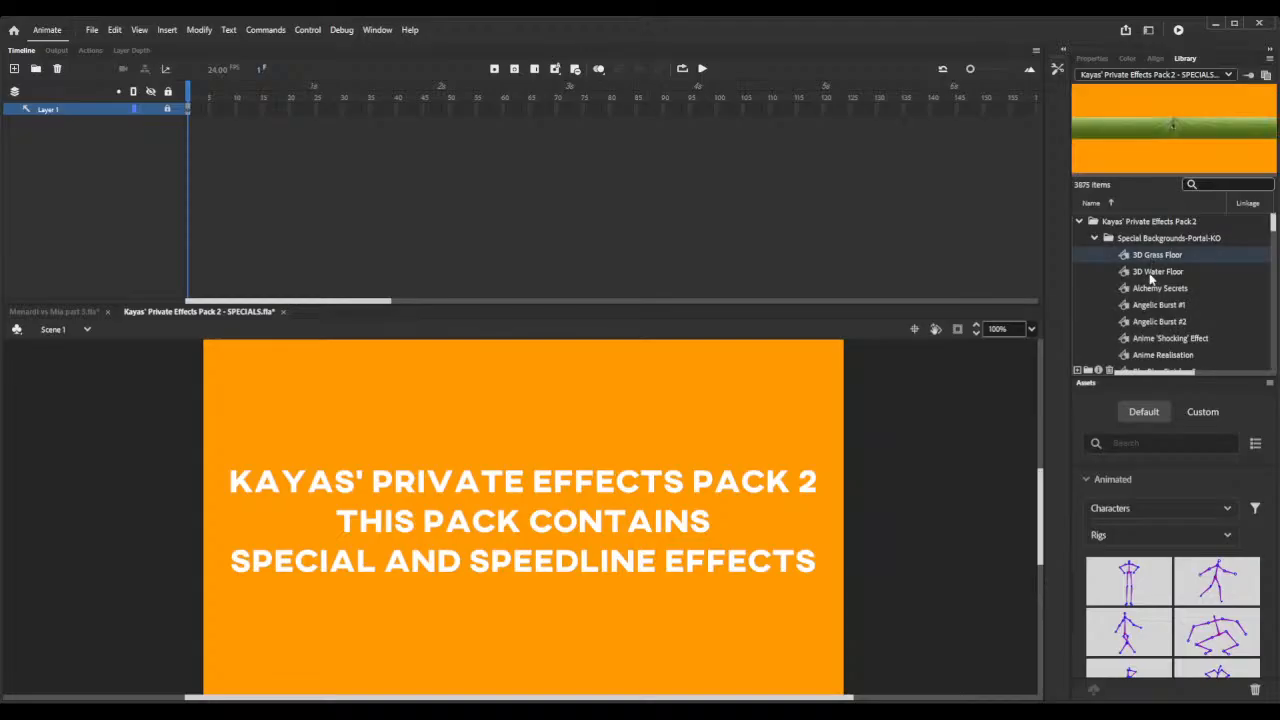
click(1151, 272)
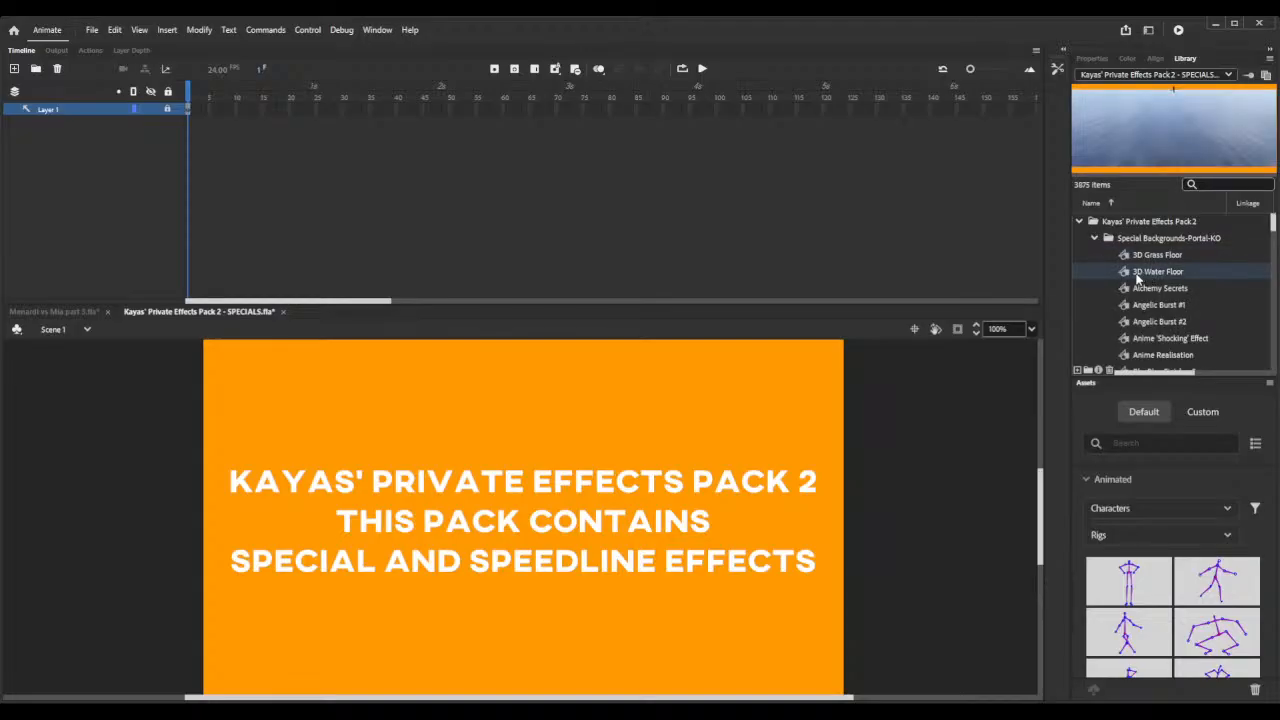
double_click(1138, 273)
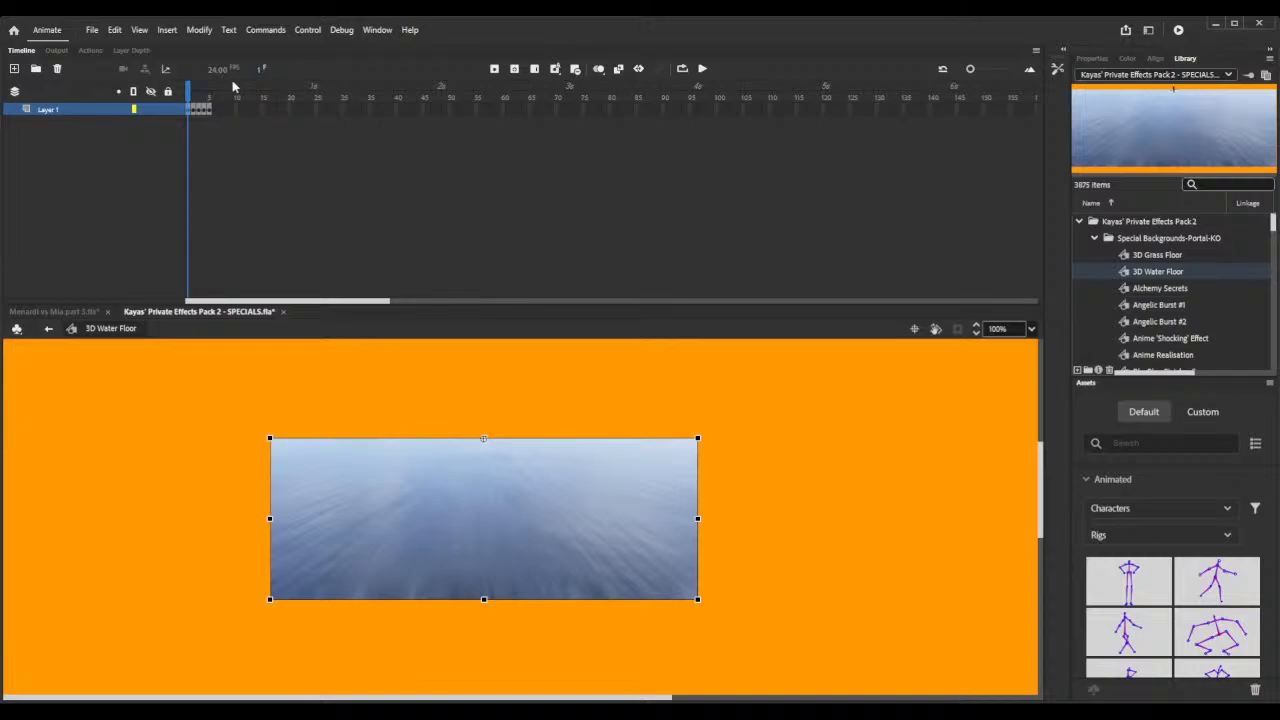
mouse_move(190, 97)
mouse_down()
mouse_move(210, 95)
mouse_move(188, 95)
mouse_up()
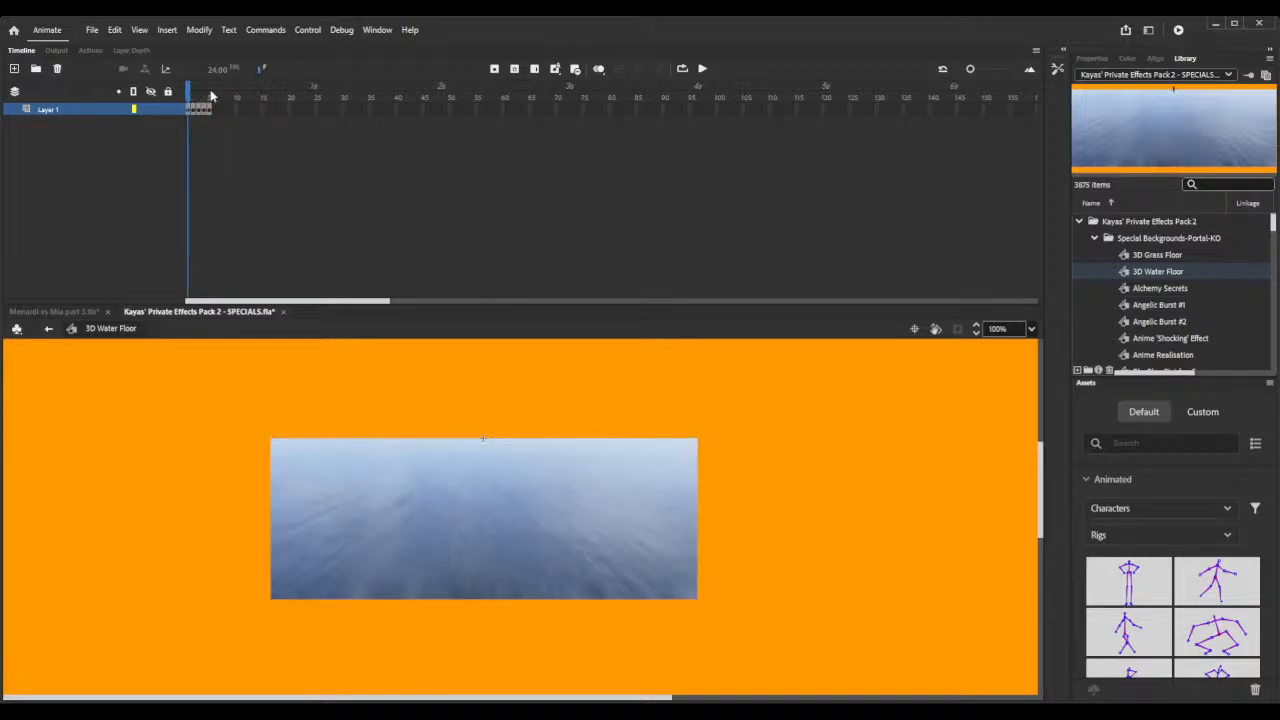
Preview the pack's special effects from Alchemy Secrets through Flash, and return to the Menardi vs Mia part 3 document.
click(1122, 292)
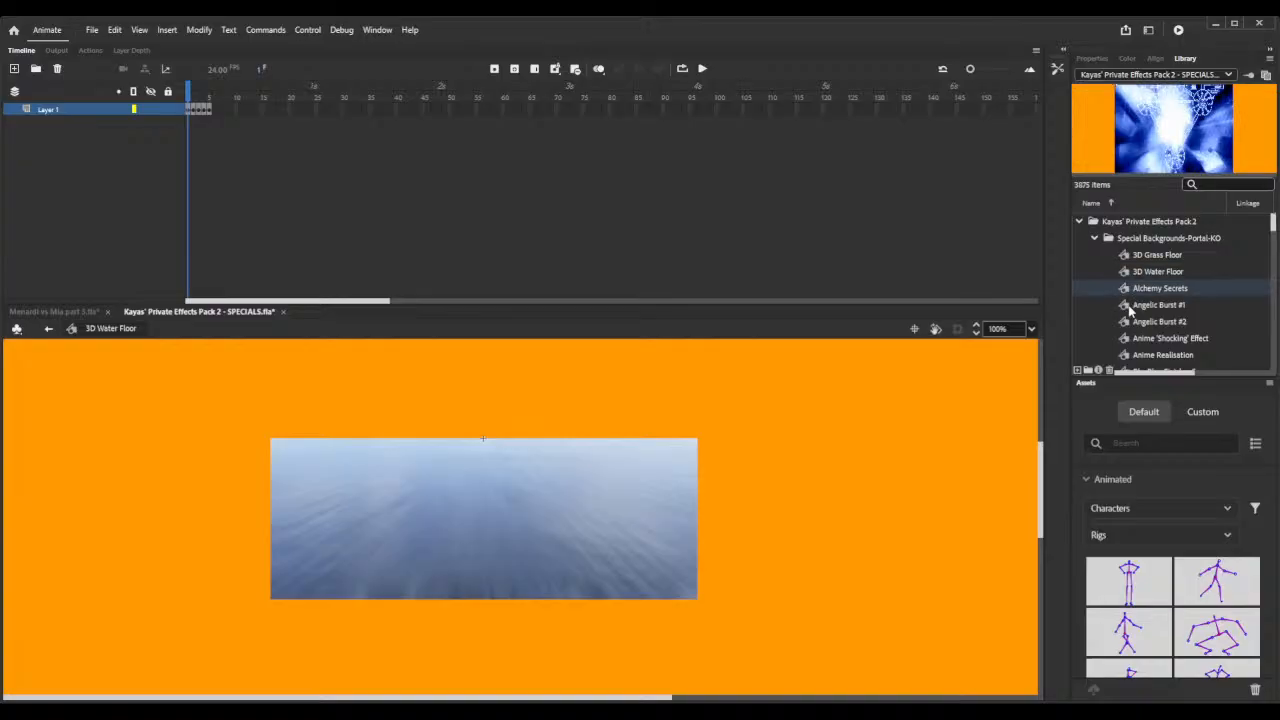
click(1128, 309)
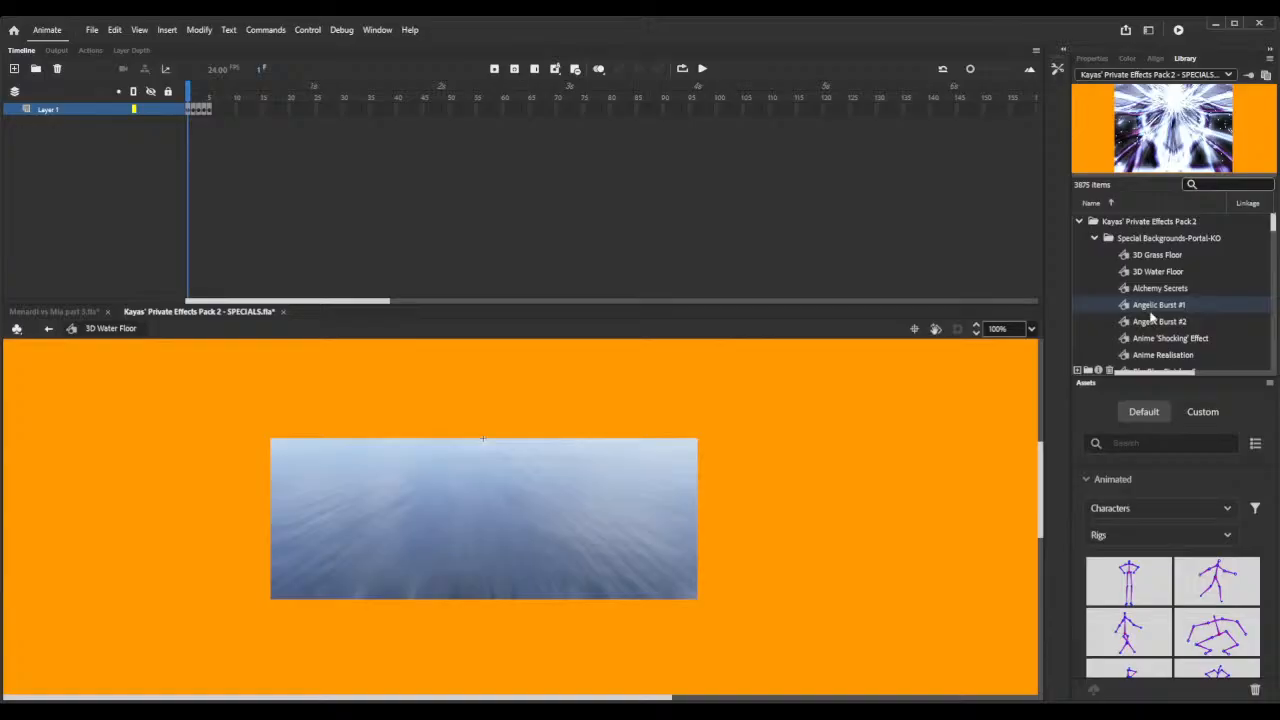
click(1127, 322)
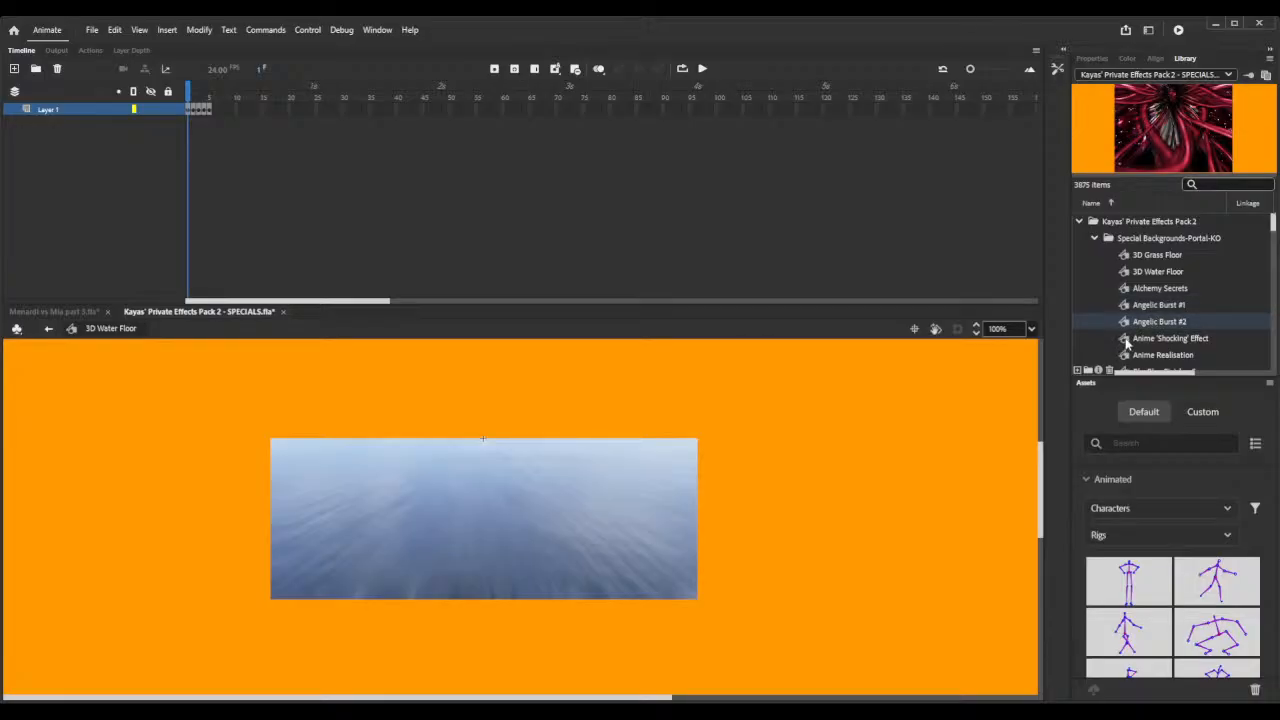
click(1126, 340)
scroll(1126, 338, down, 1)
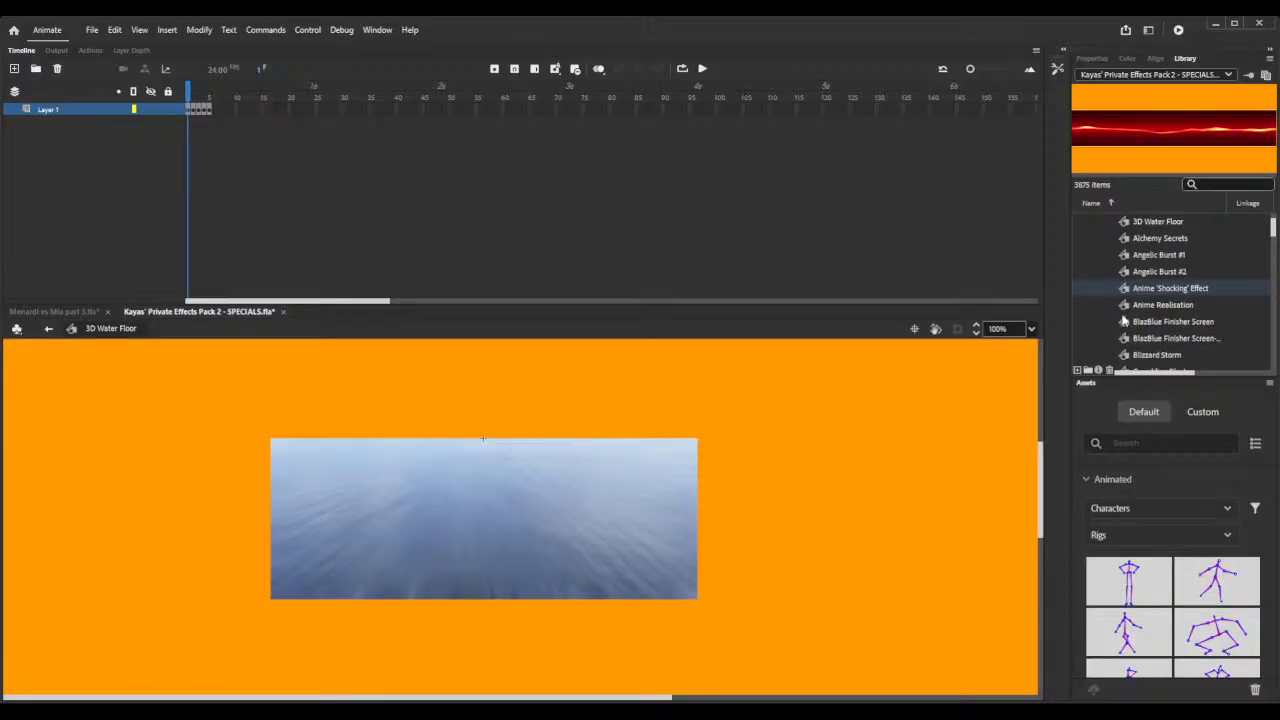
click(1123, 319)
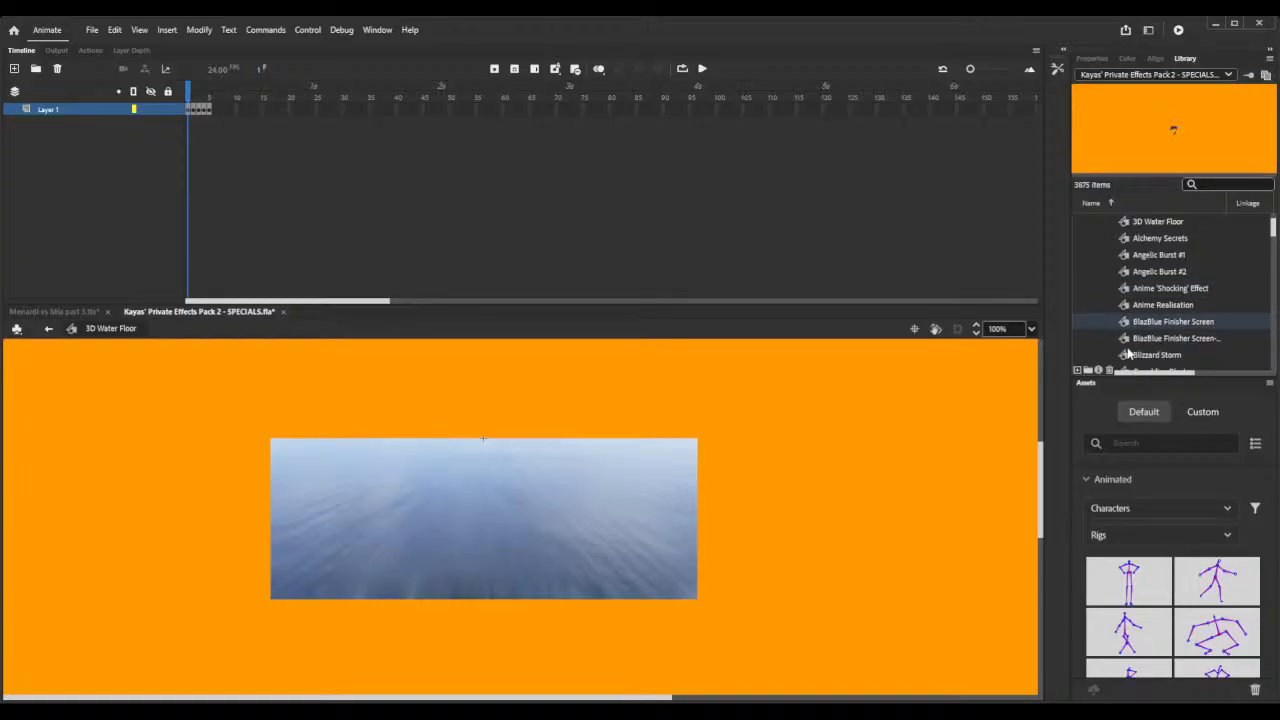
scroll(1128, 354, down, 1)
click(1125, 340)
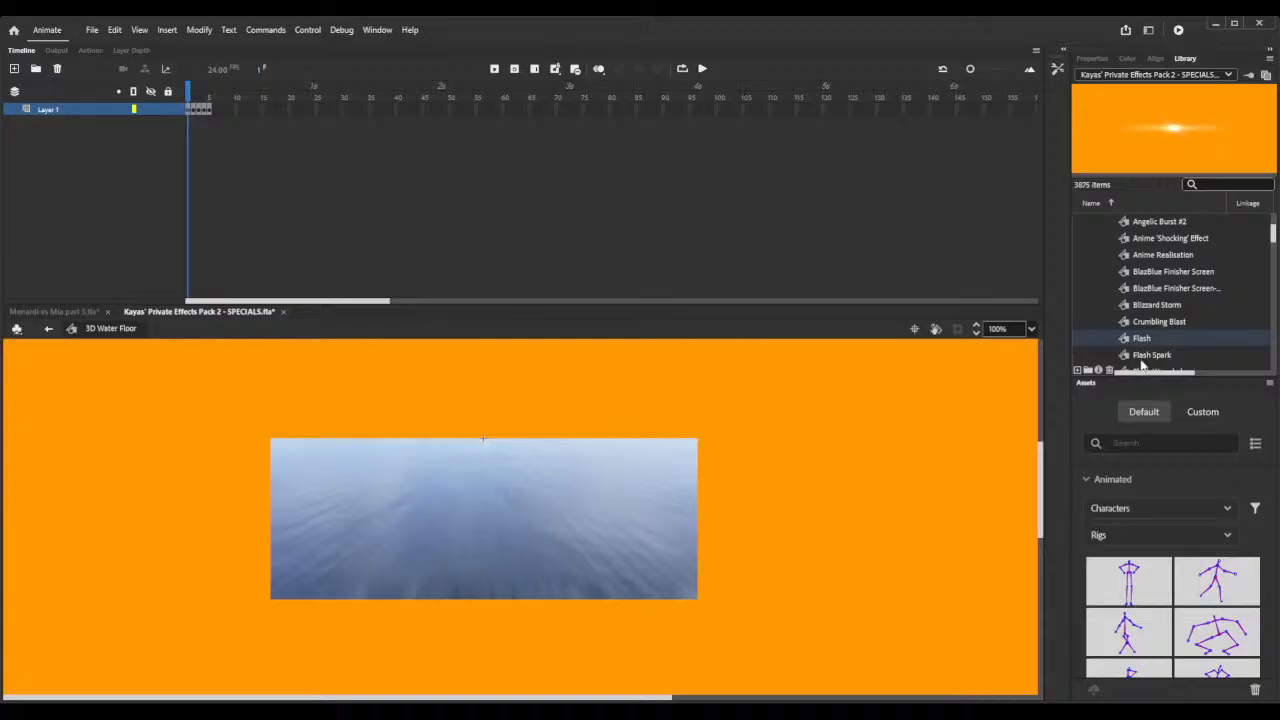
click(1222, 24)
click(88, 311)
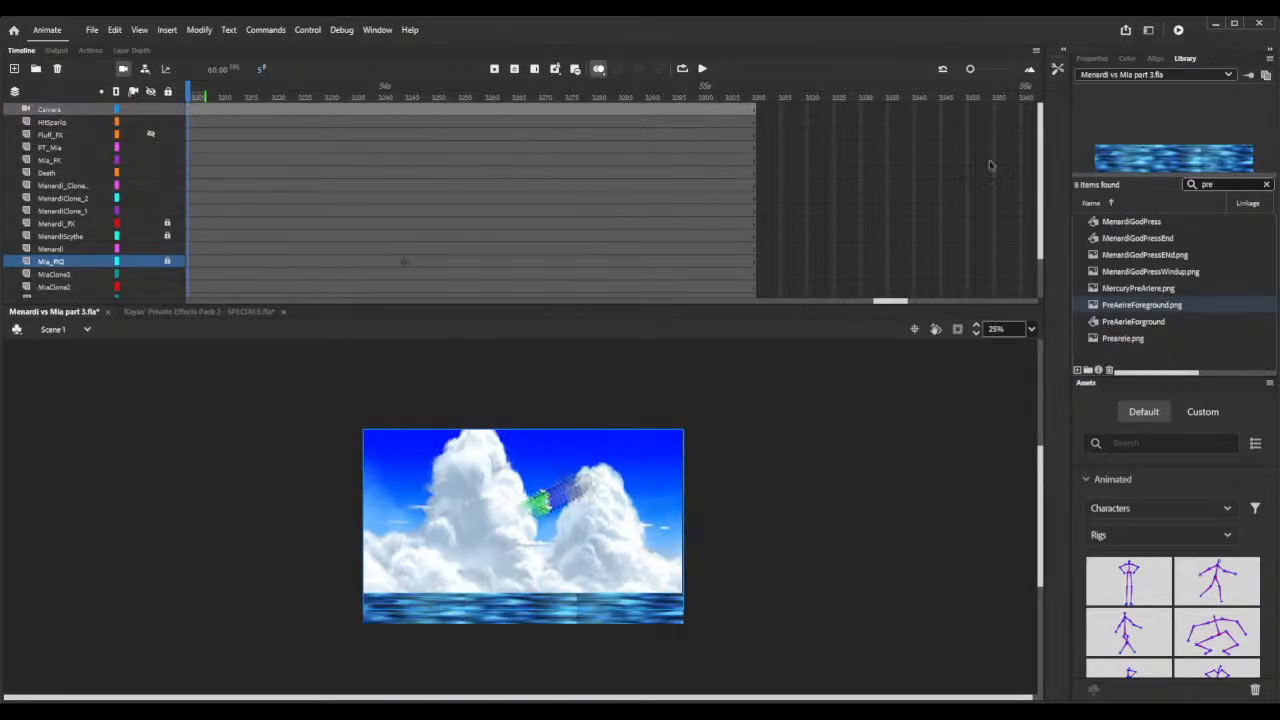
Clear the old library search in the Menardi vs Mia part 3 document and search for "flash".
click(1266, 184)
scroll(1175, 258, up, 10)
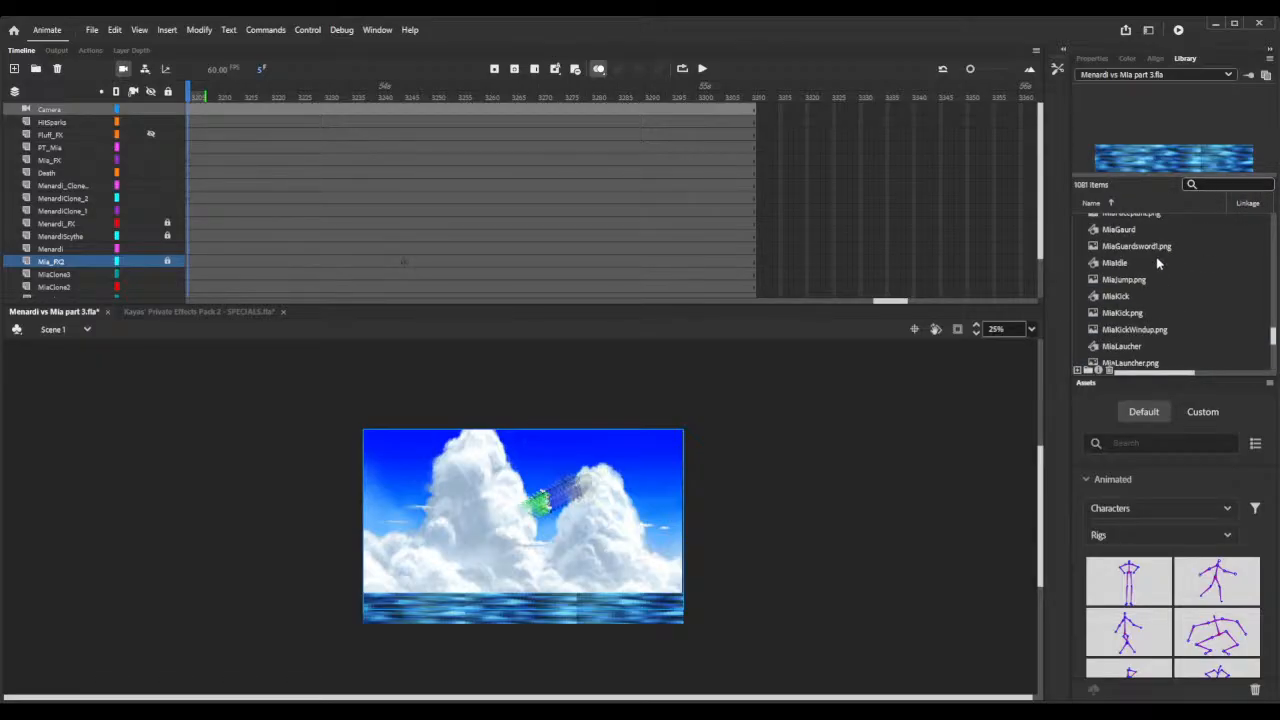
click(1157, 263)
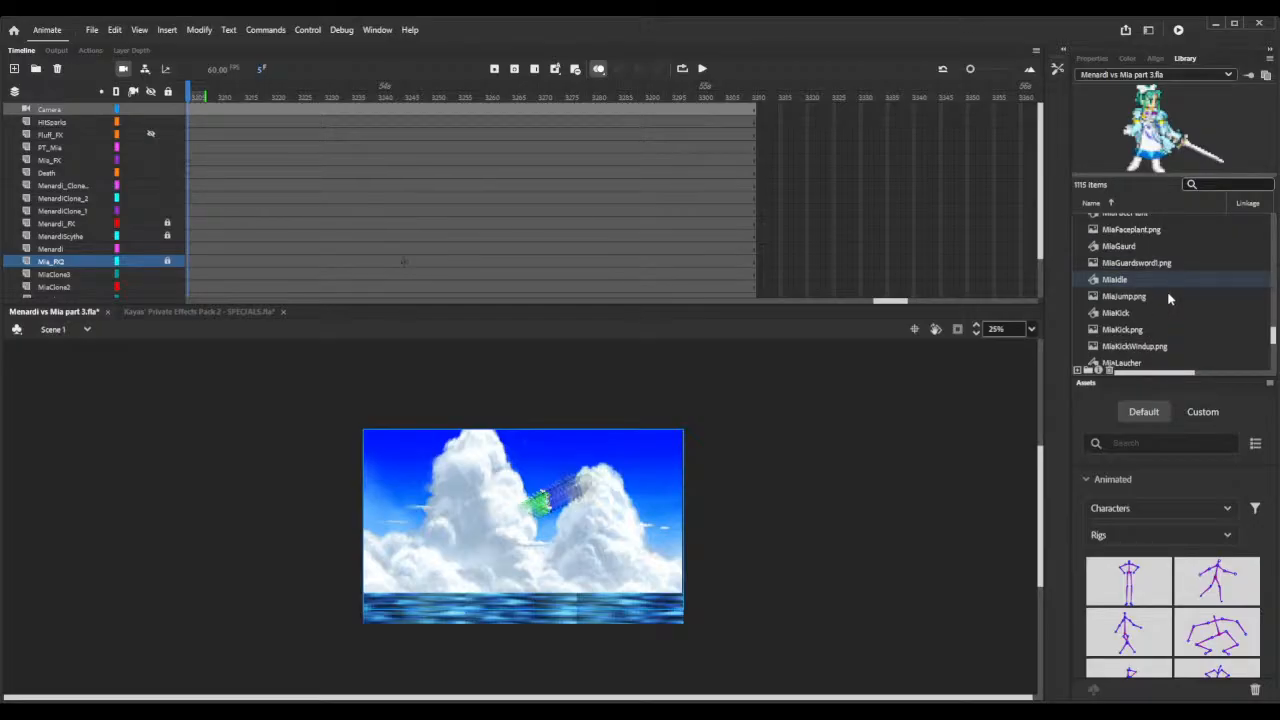
click(1218, 184)
text(i)
text(lash)
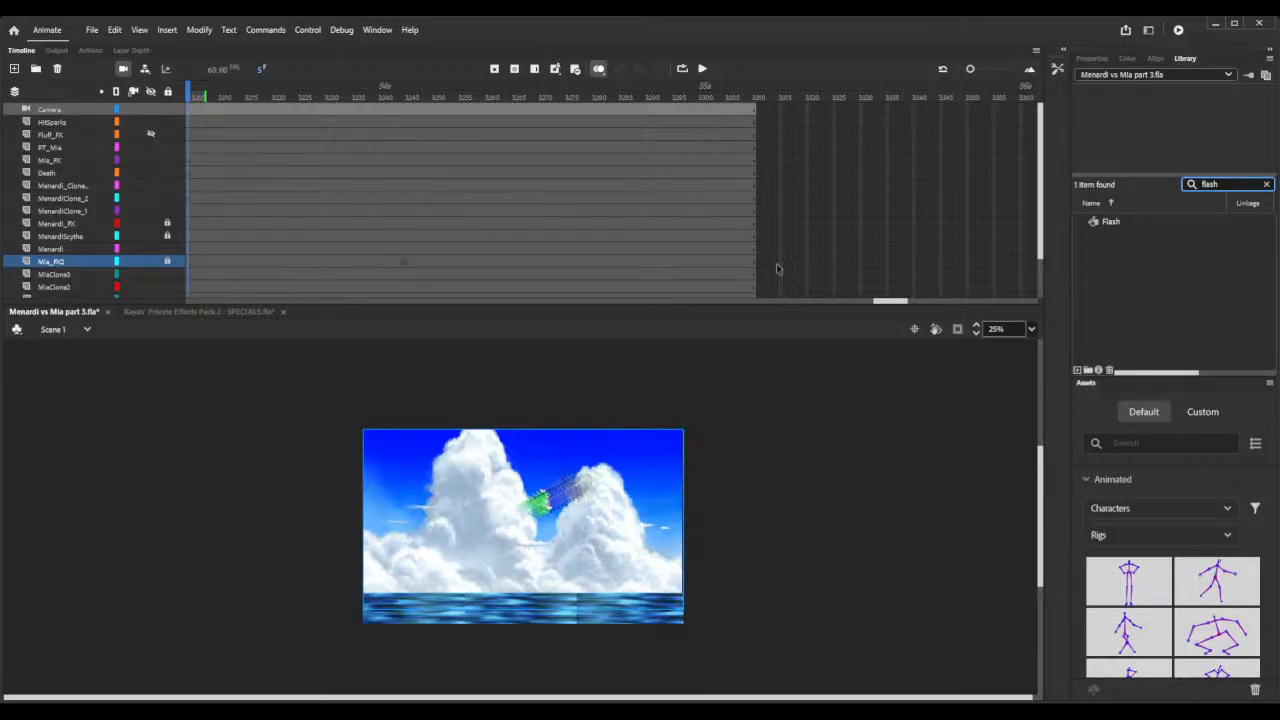
Show the Fluff_FX layer and place the Flash symbol on it at frame 3203, sized to extend beyond the stage edges.
drag(890, 304, 872, 303)
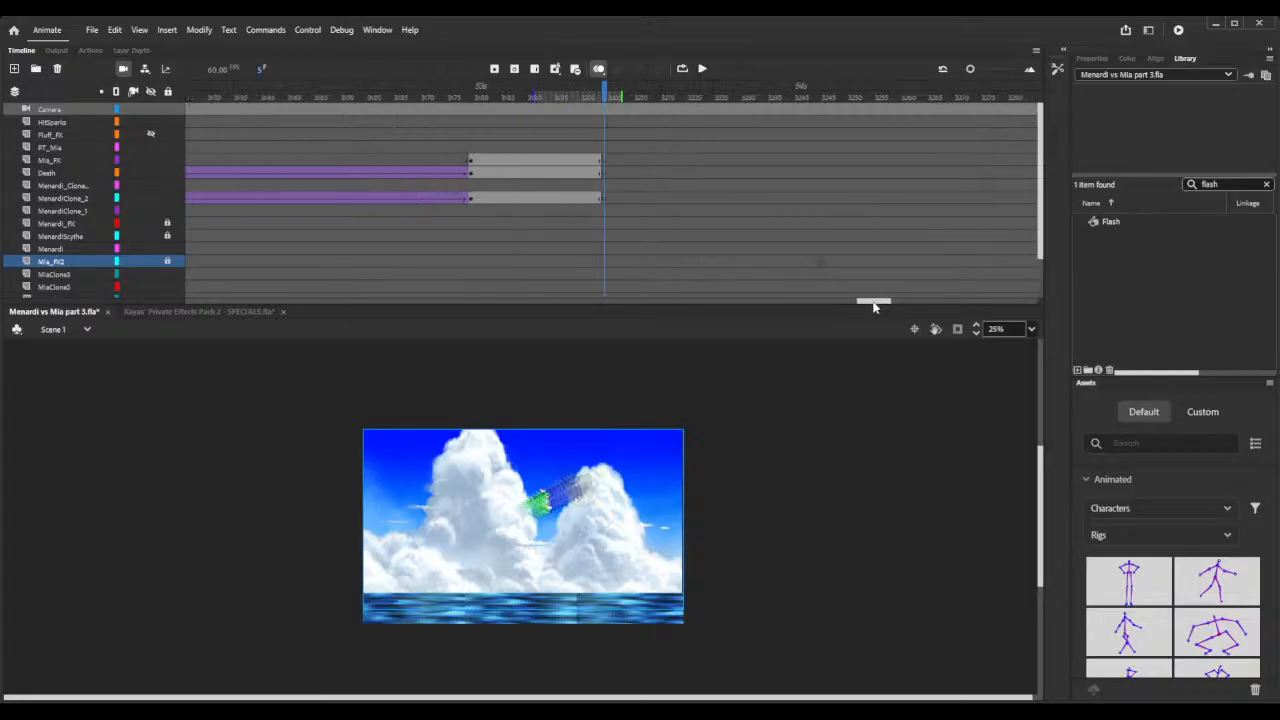
click(455, 96)
drag(457, 94, 598, 117)
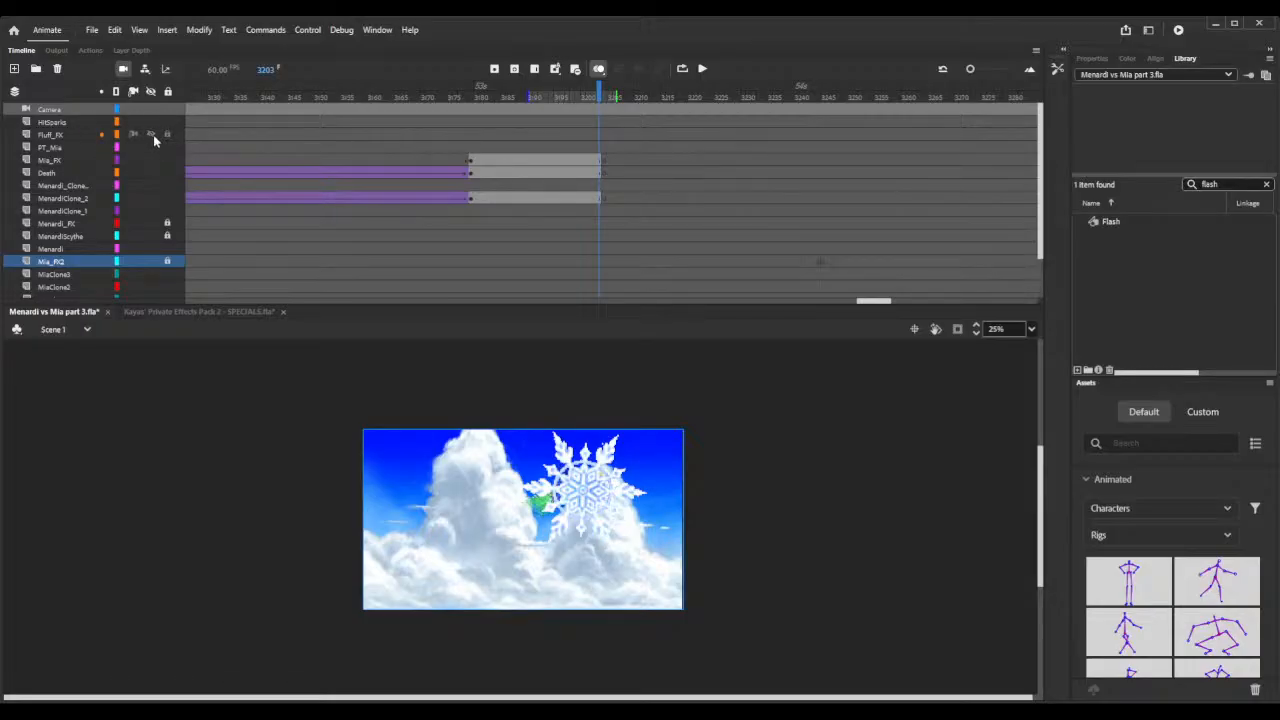
click(605, 136)
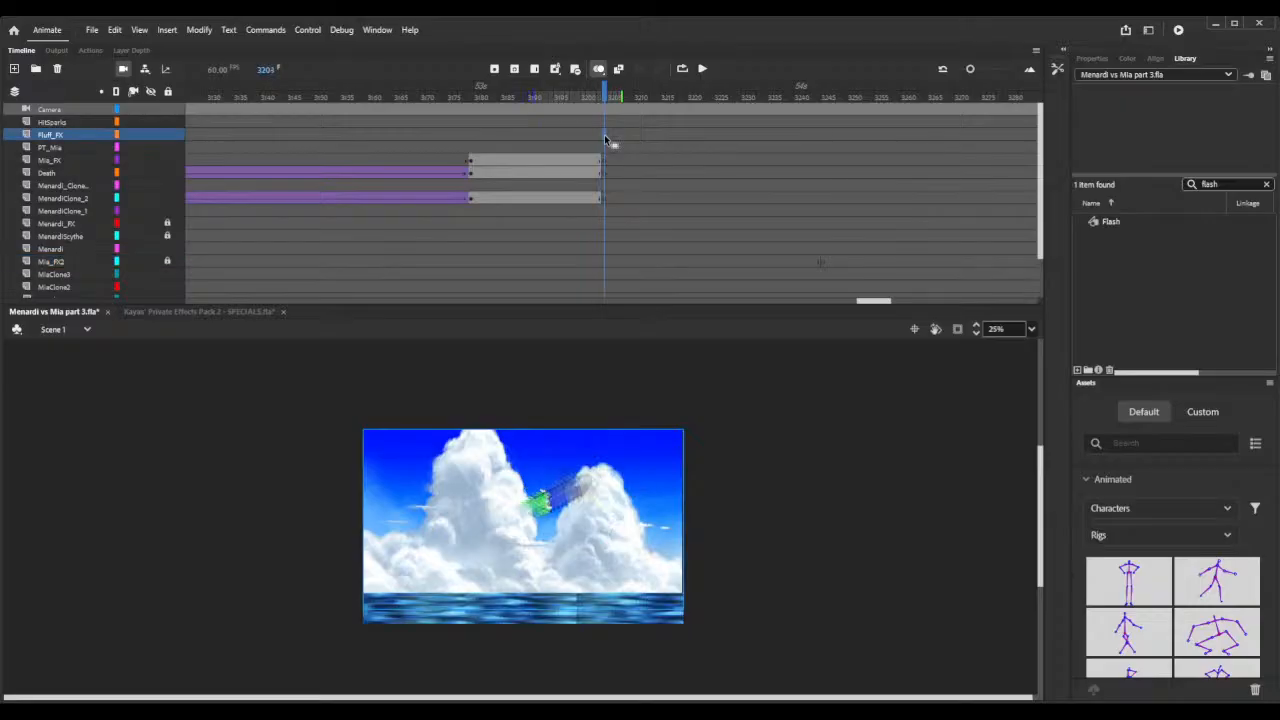
click(597, 138)
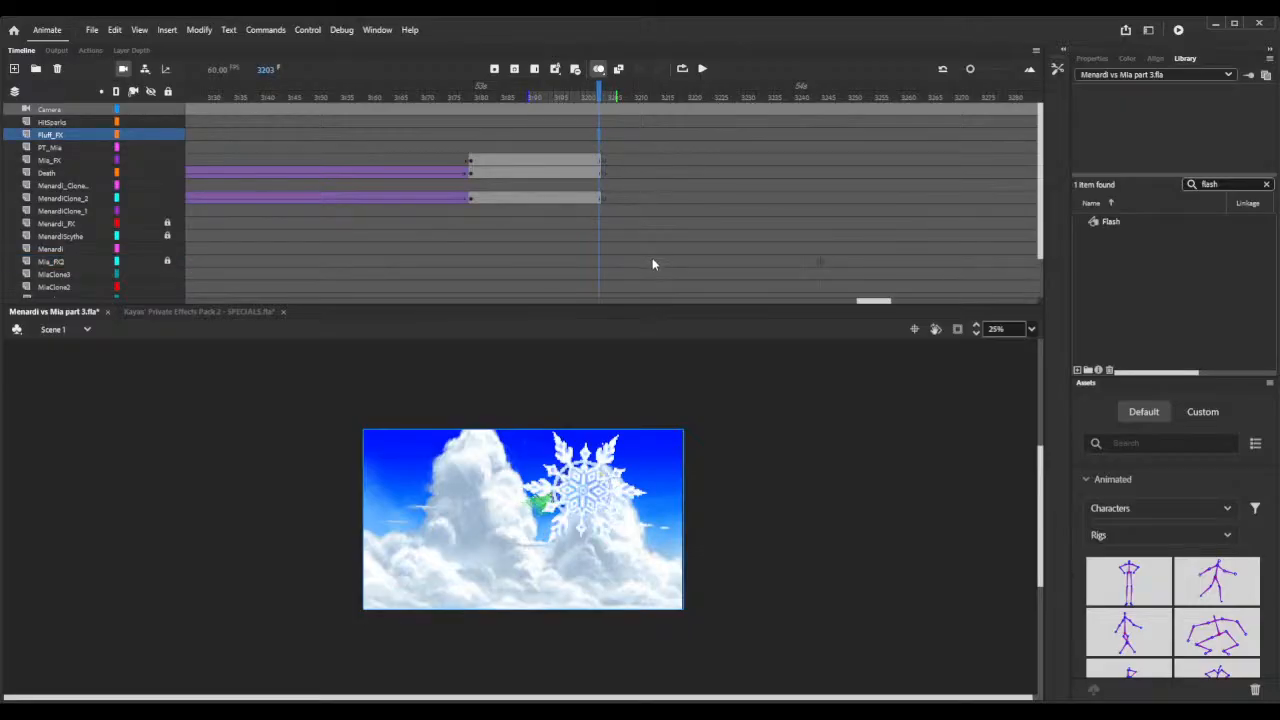
click(1101, 222)
drag(1096, 223, 710, 421)
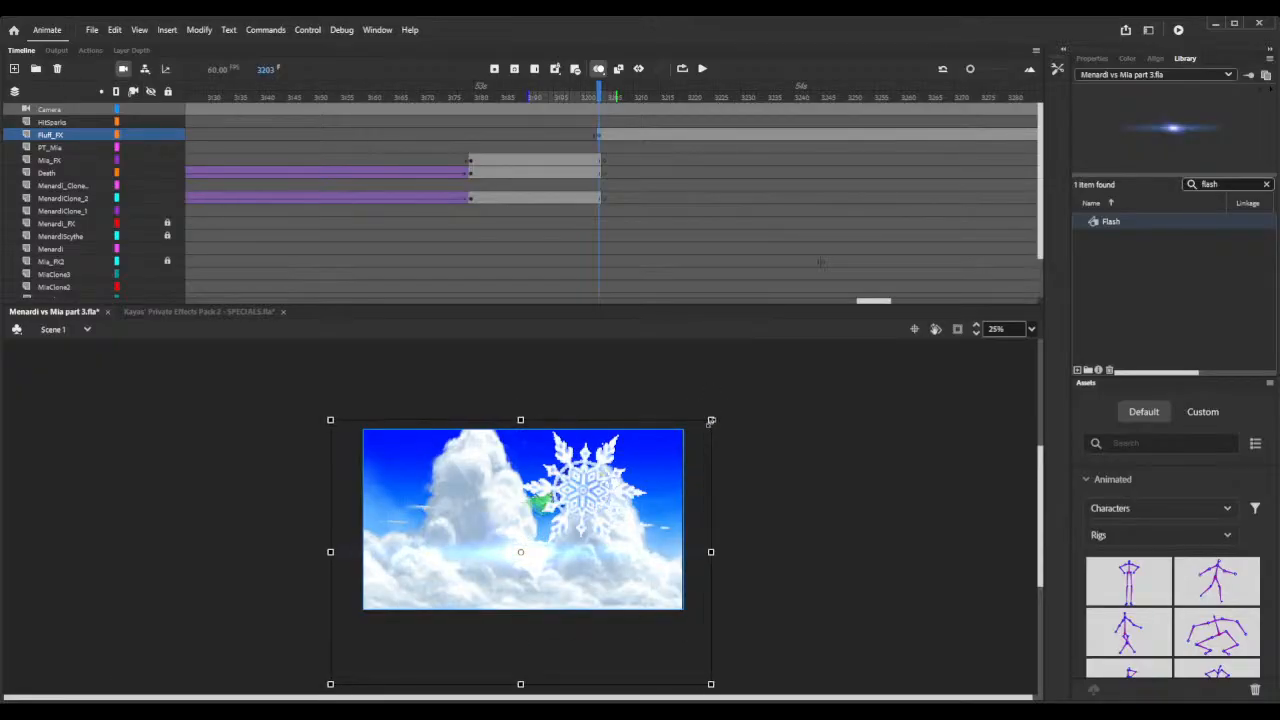
Move the Flash effect up so it is roughly centred on the stage, and preview it through frame 3211.
click(615, 90)
mouse_move(615, 90)
mouse_down()
mouse_move(603, 90)
mouse_move(626, 90)
mouse_up()
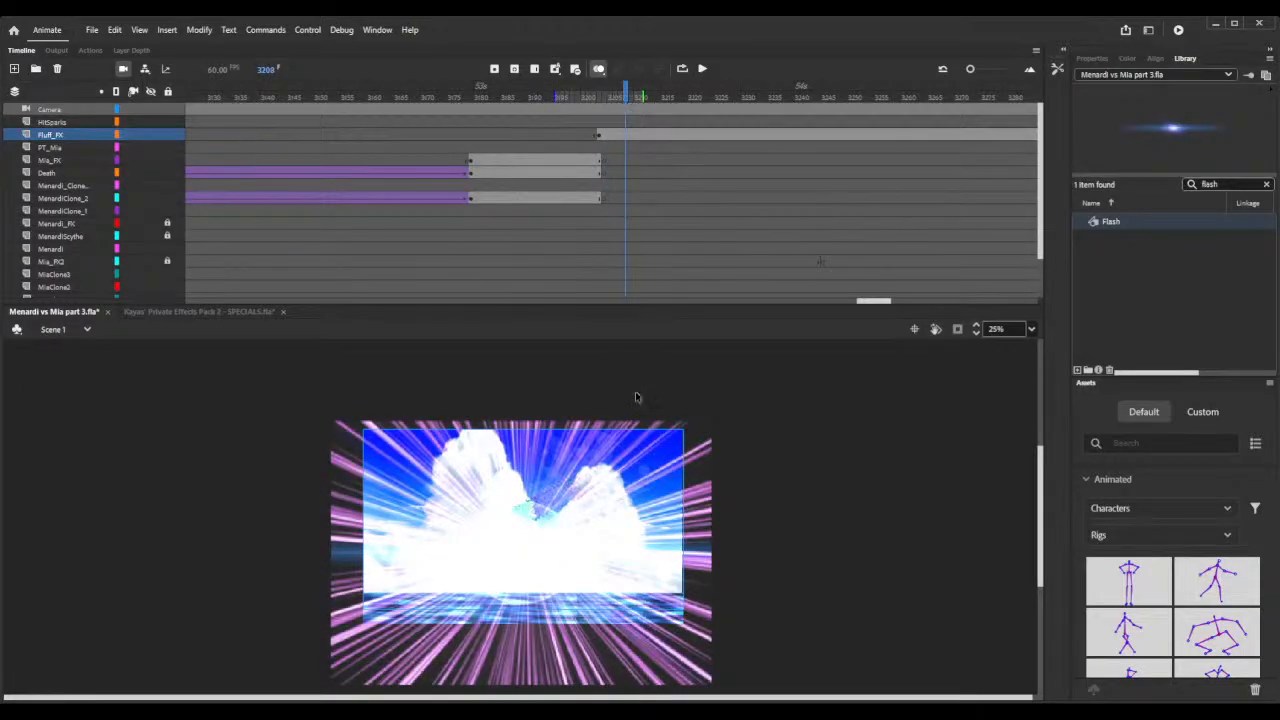
drag(612, 678, 616, 628)
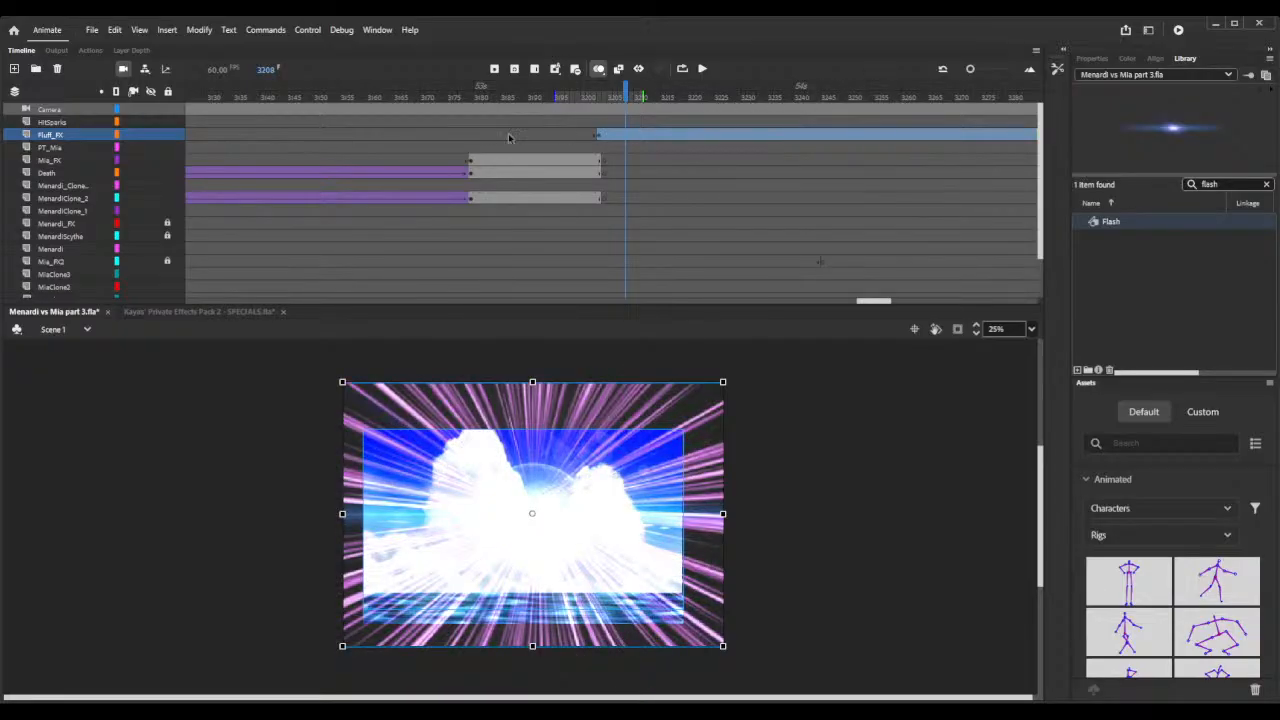
drag(510, 96, 641, 98)
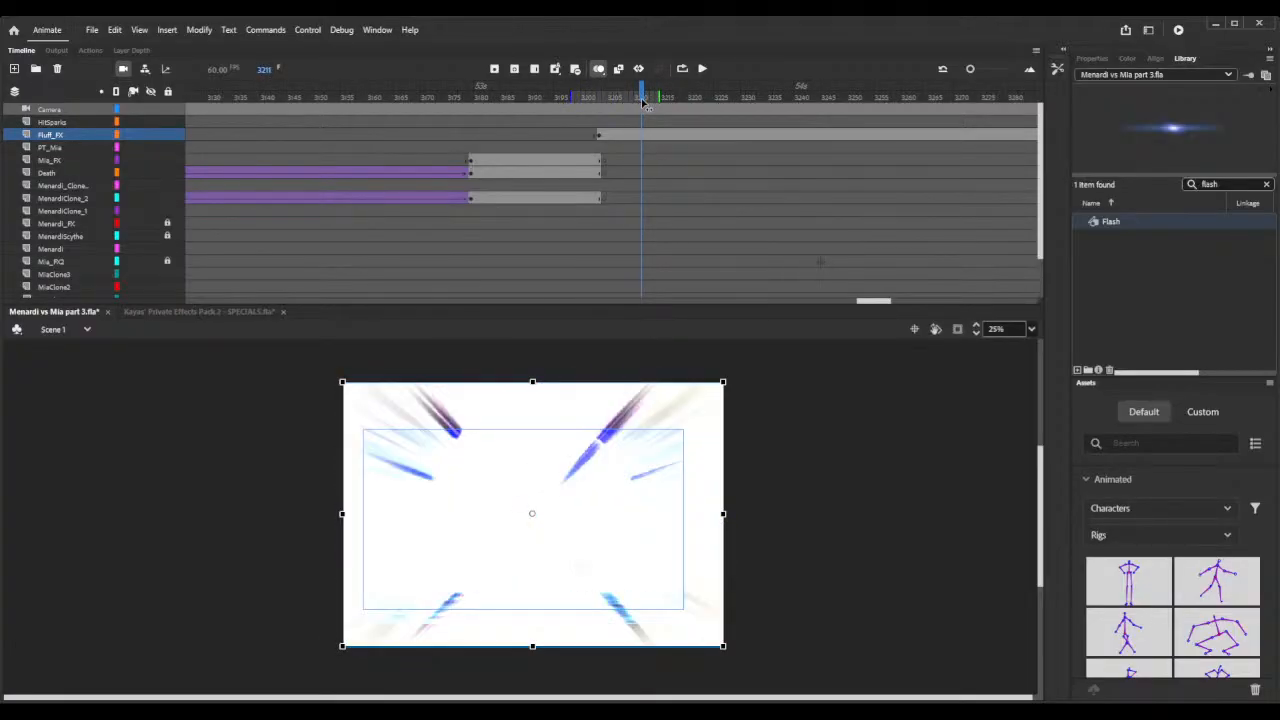
Move the start of the Flash effect on Fluff_FX to frame 3199 and preview the timing through the snowflake.
click(601, 136)
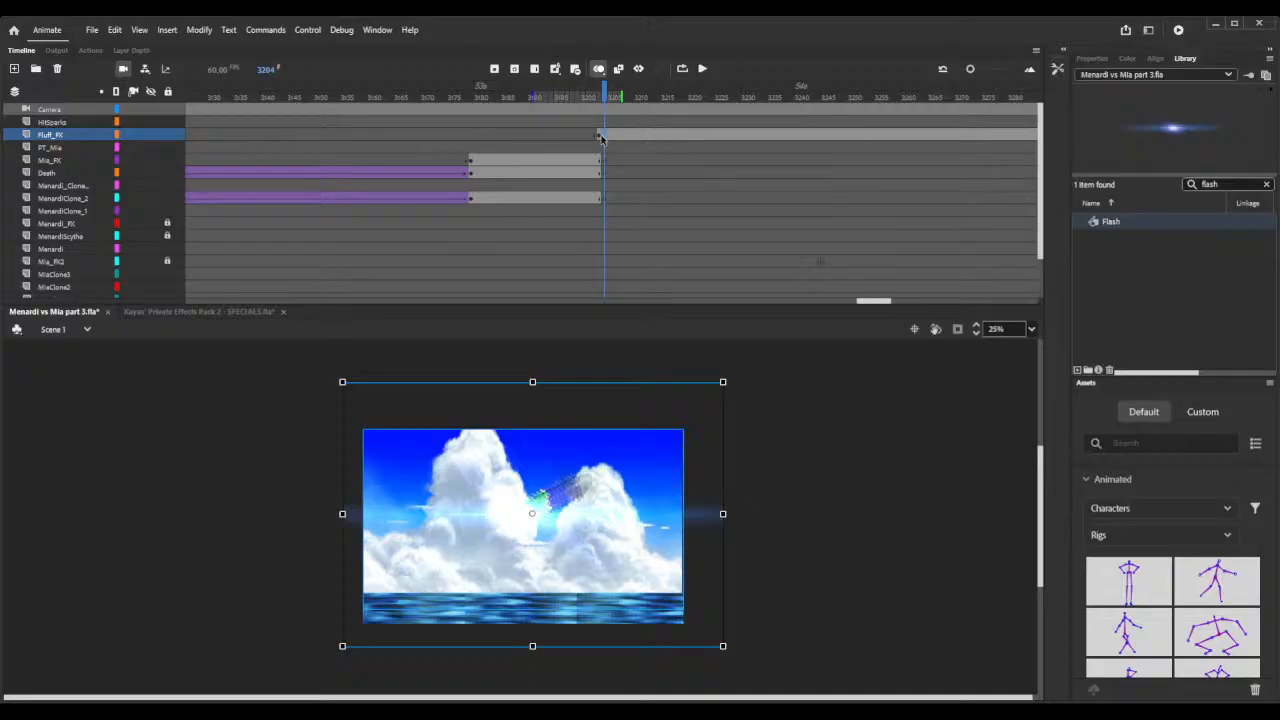
drag(599, 136, 577, 138)
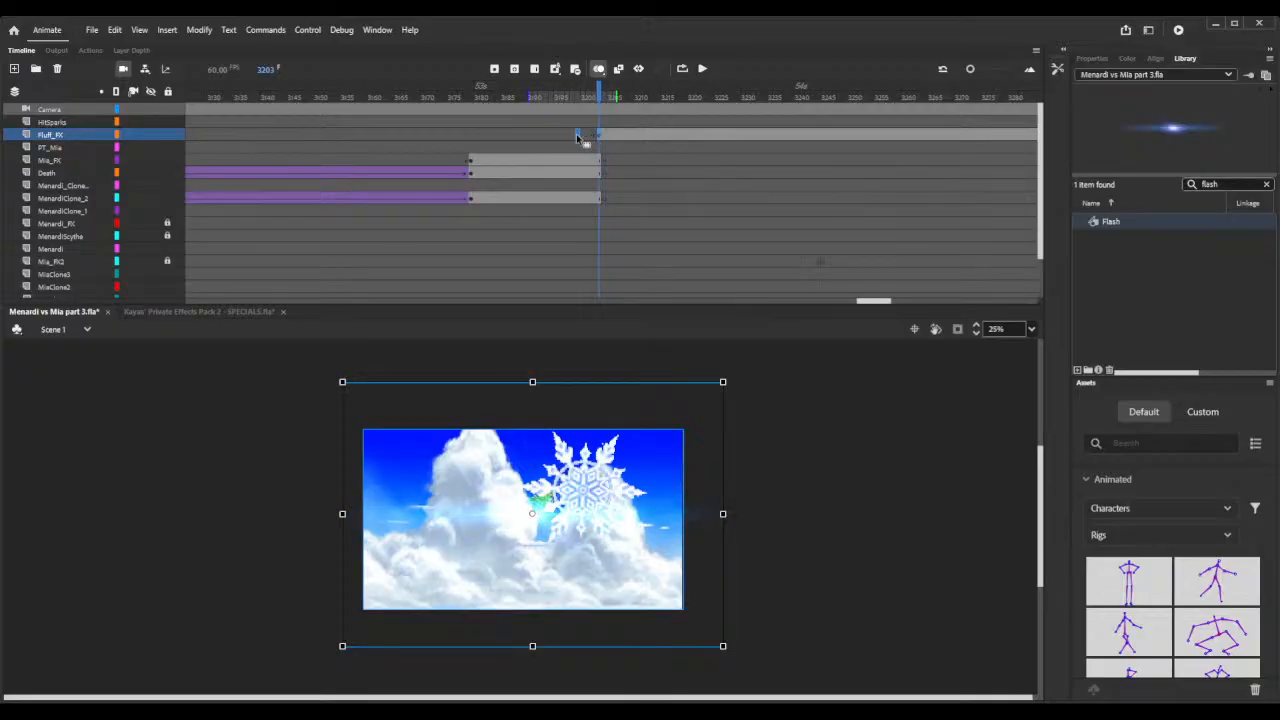
key(shift+F5)
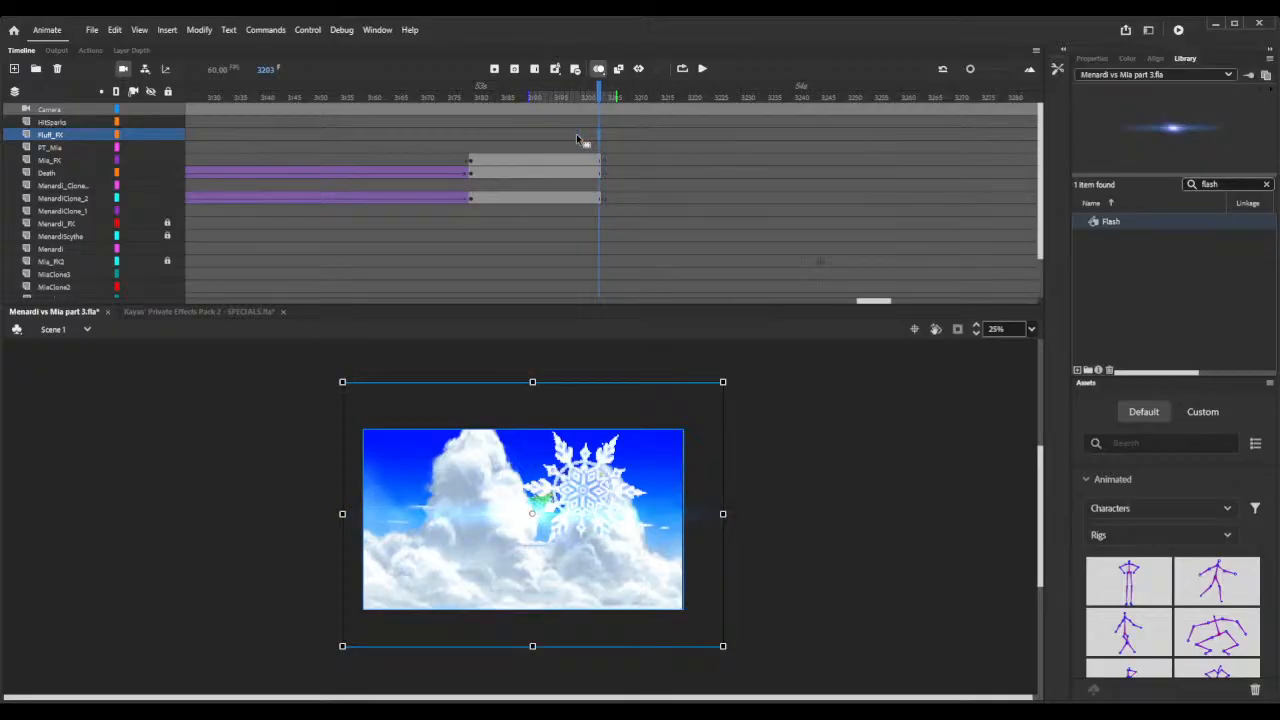
key(ctrl+z)
drag(466, 96, 615, 133)
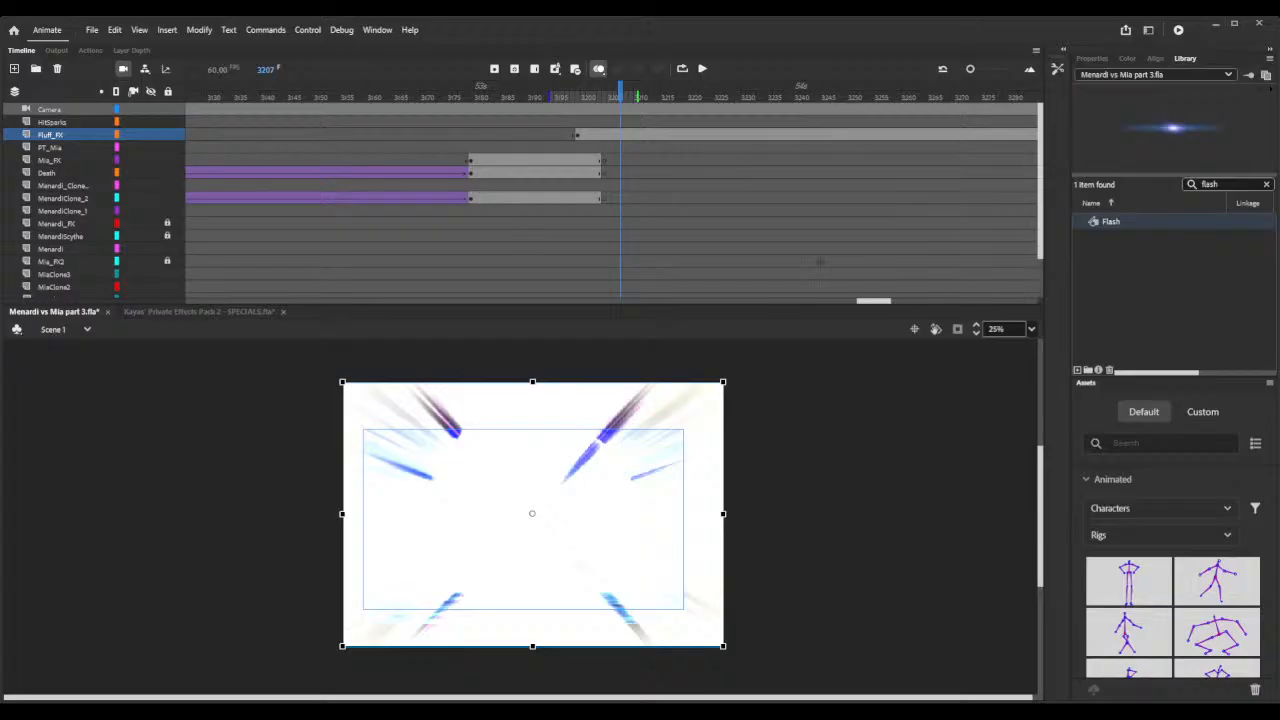
Start the Flash effect on Fluff_FX at frame 3192 and preview the transition from the snowflake into the water scene.
click(577, 134)
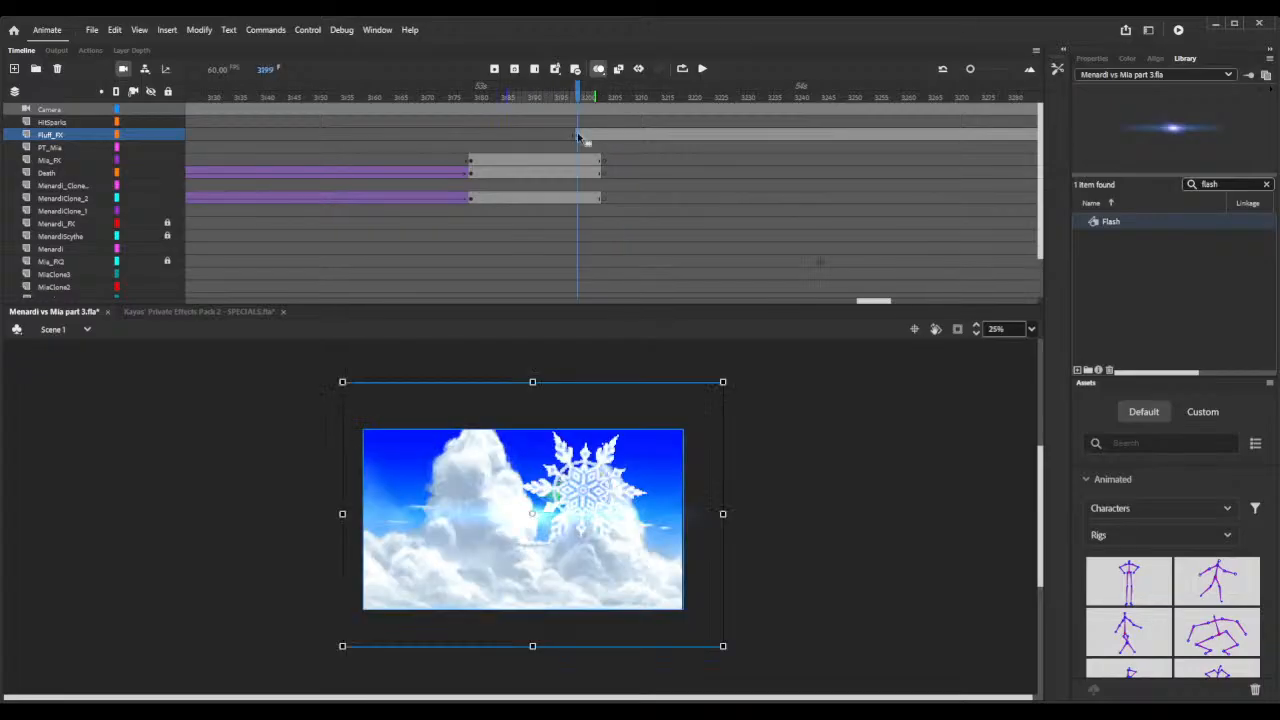
key(ctrl+z)
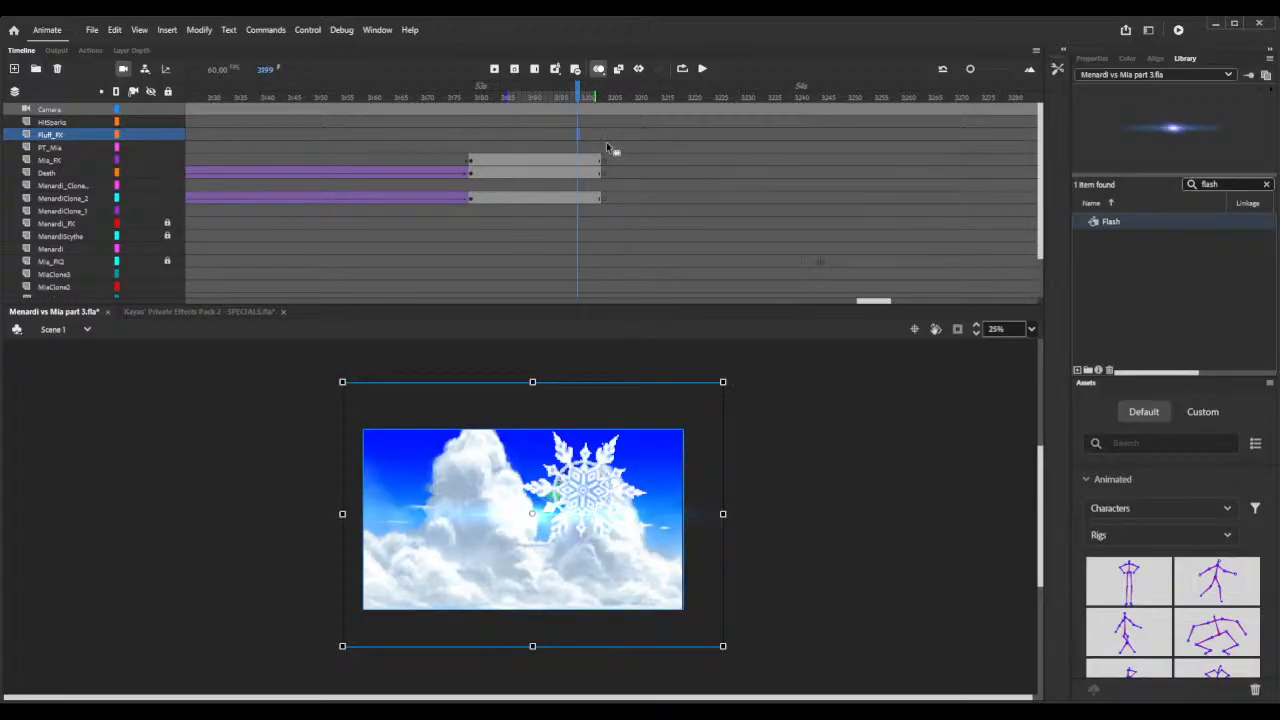
key(ctrl+z)
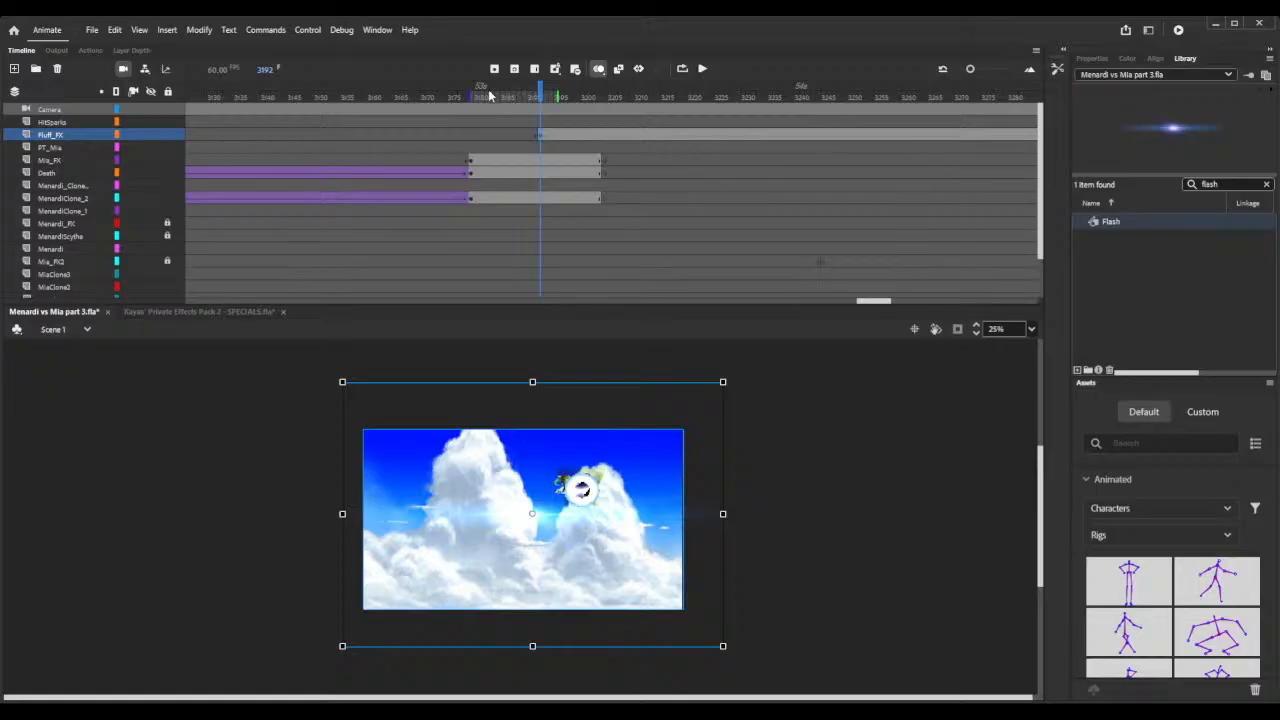
mouse_move(463, 95)
mouse_down()
mouse_move(634, 107)
mouse_move(576, 108)
mouse_move(619, 108)
mouse_move(623, 121)
mouse_up()
click(622, 92)
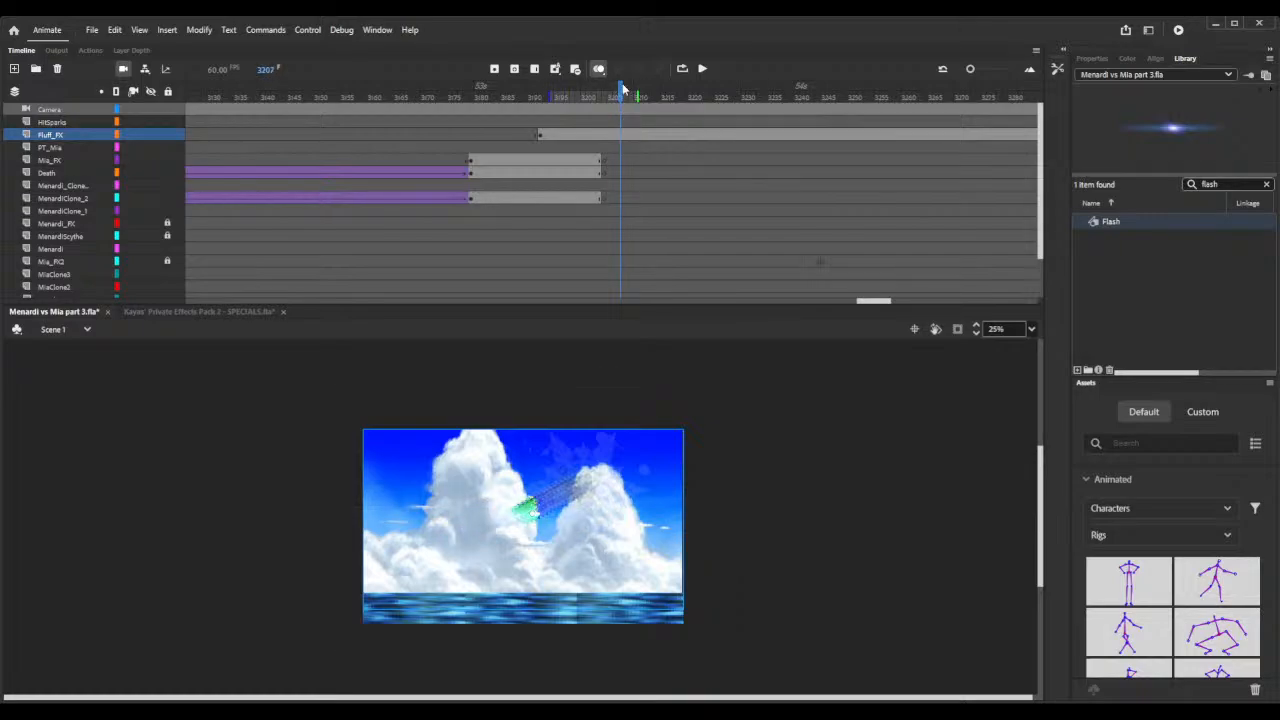
drag(622, 90, 627, 90)
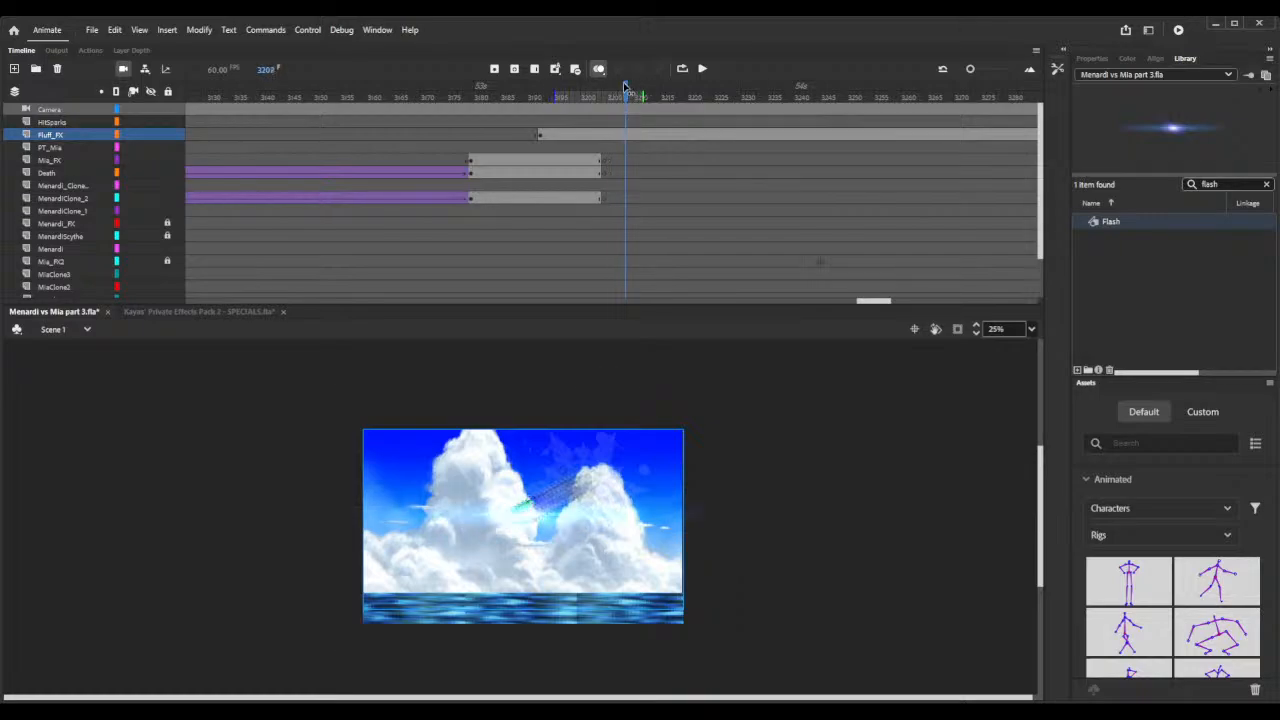
End the Flash effect on the Fluff_FX layer with a blank keyframe at frame 3208.
click(628, 137)
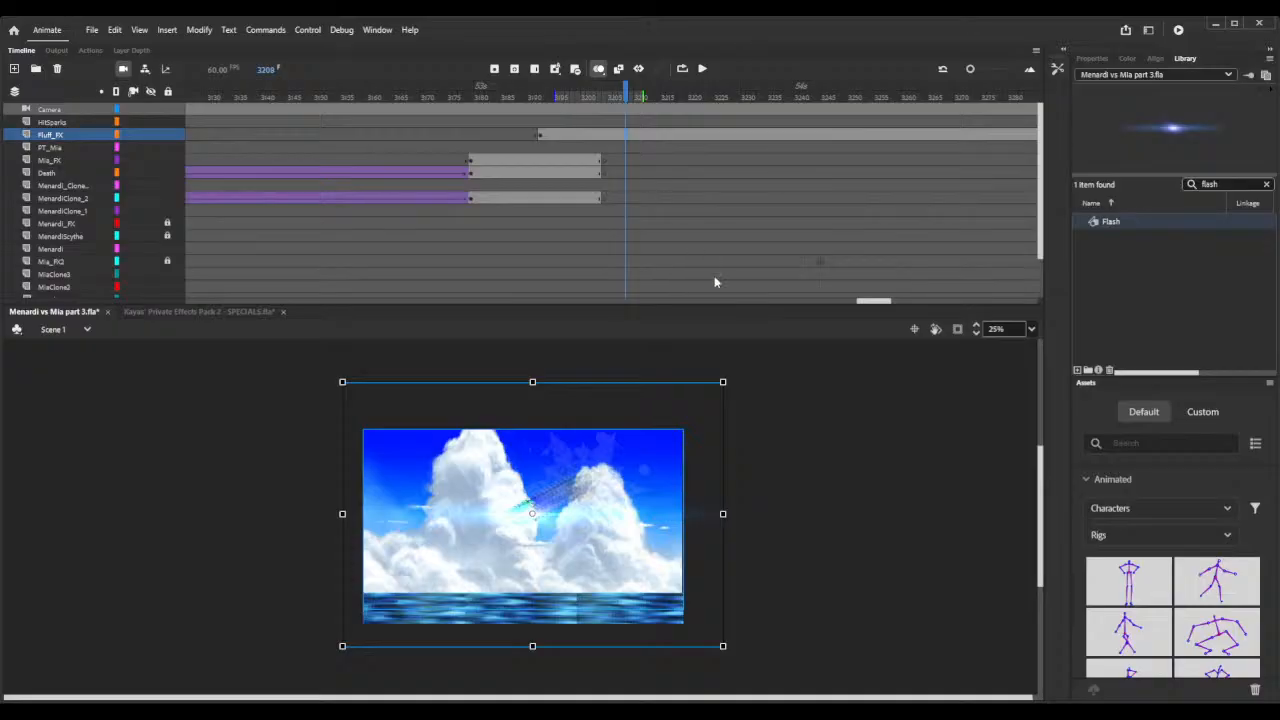
key(F7)
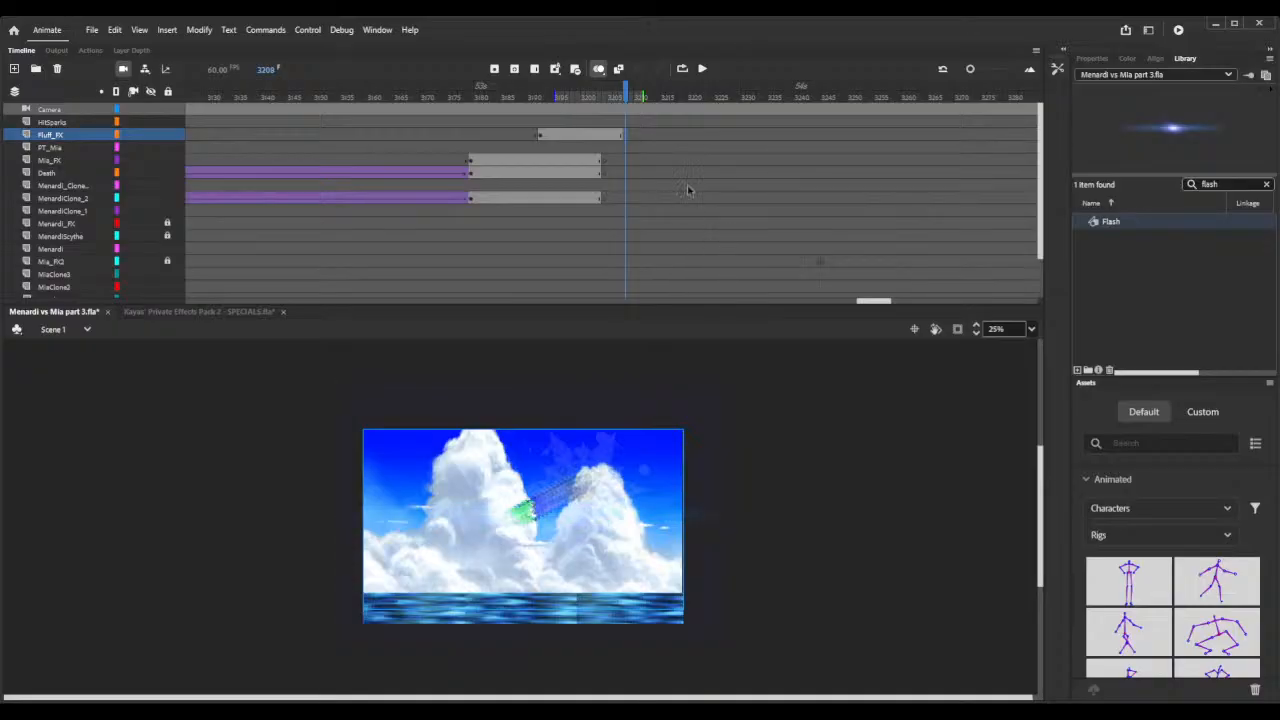
Clear the library search and make the Flash instance at frame 3192 a Movie Clip with the Add blend mode.
click(540, 135)
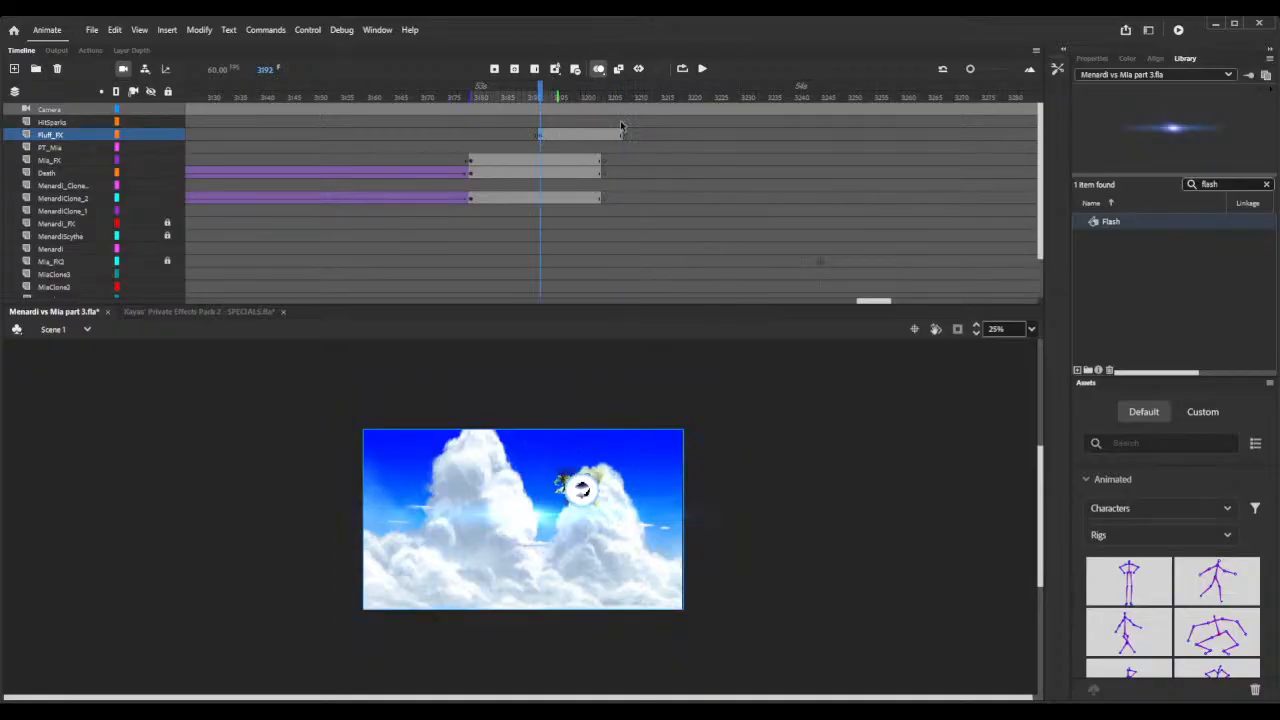
click(1266, 184)
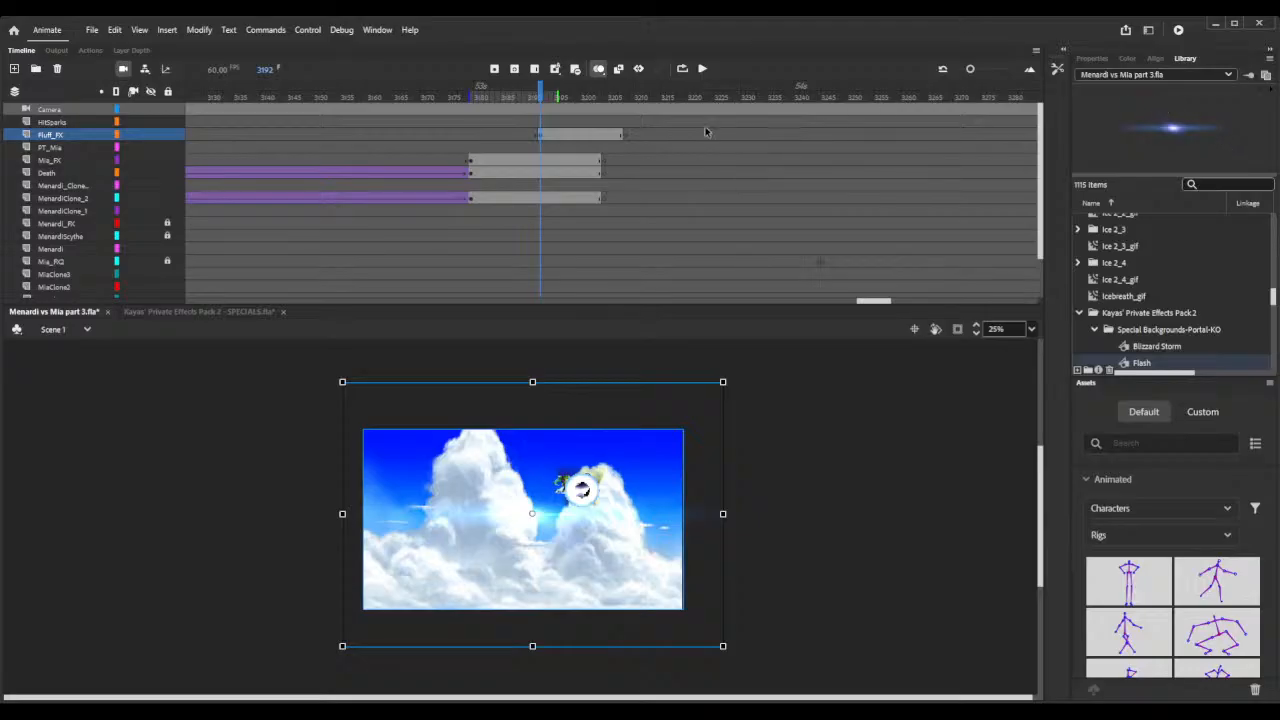
click(1090, 58)
click(1151, 83)
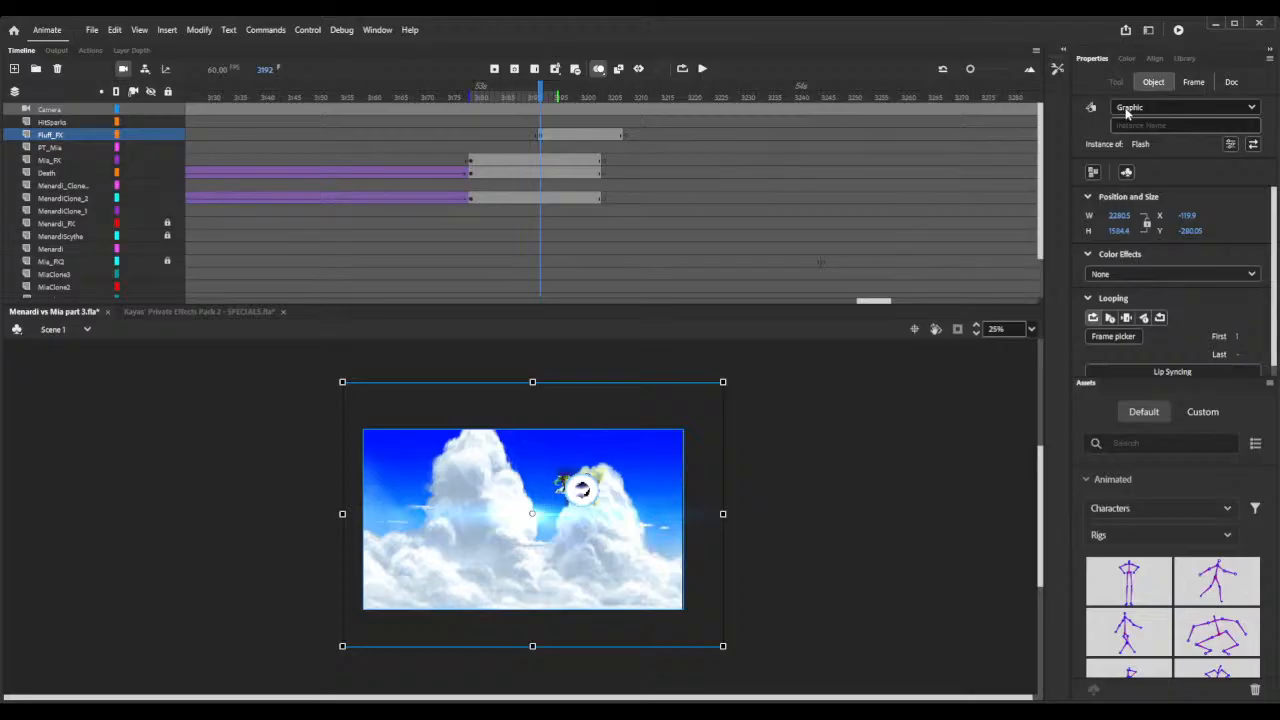
click(1185, 107)
click(1140, 124)
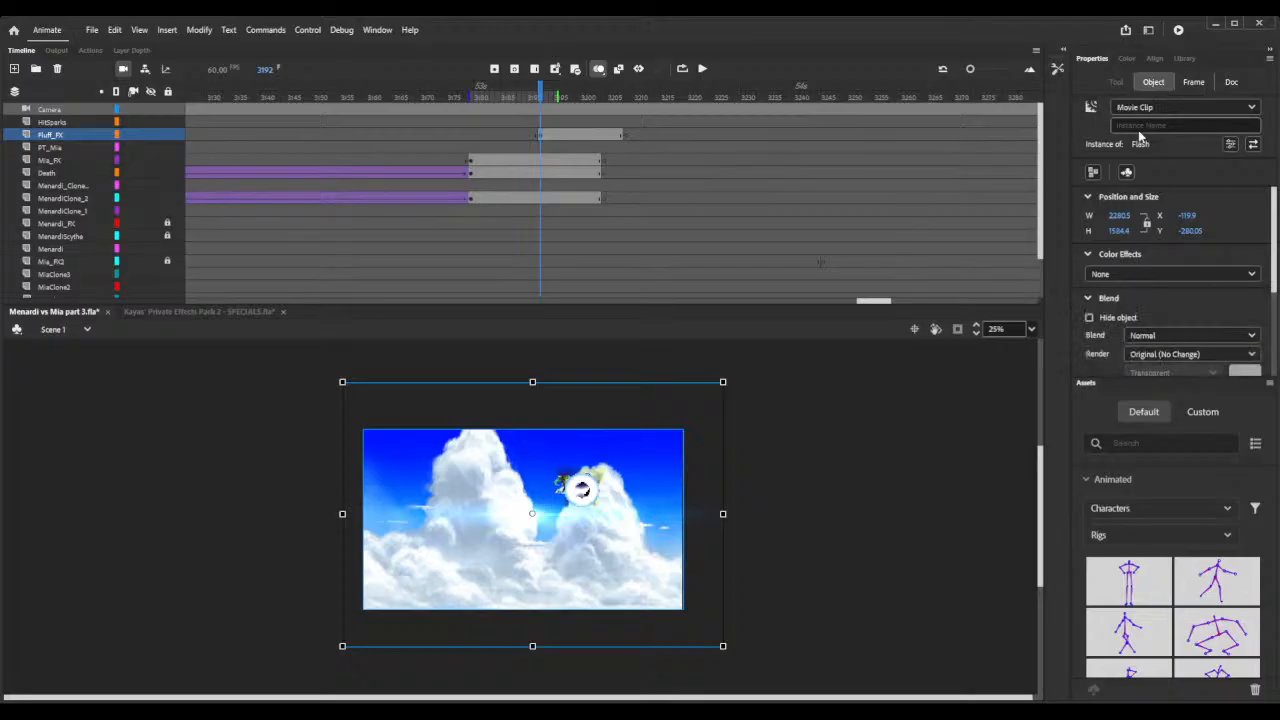
click(1150, 510)
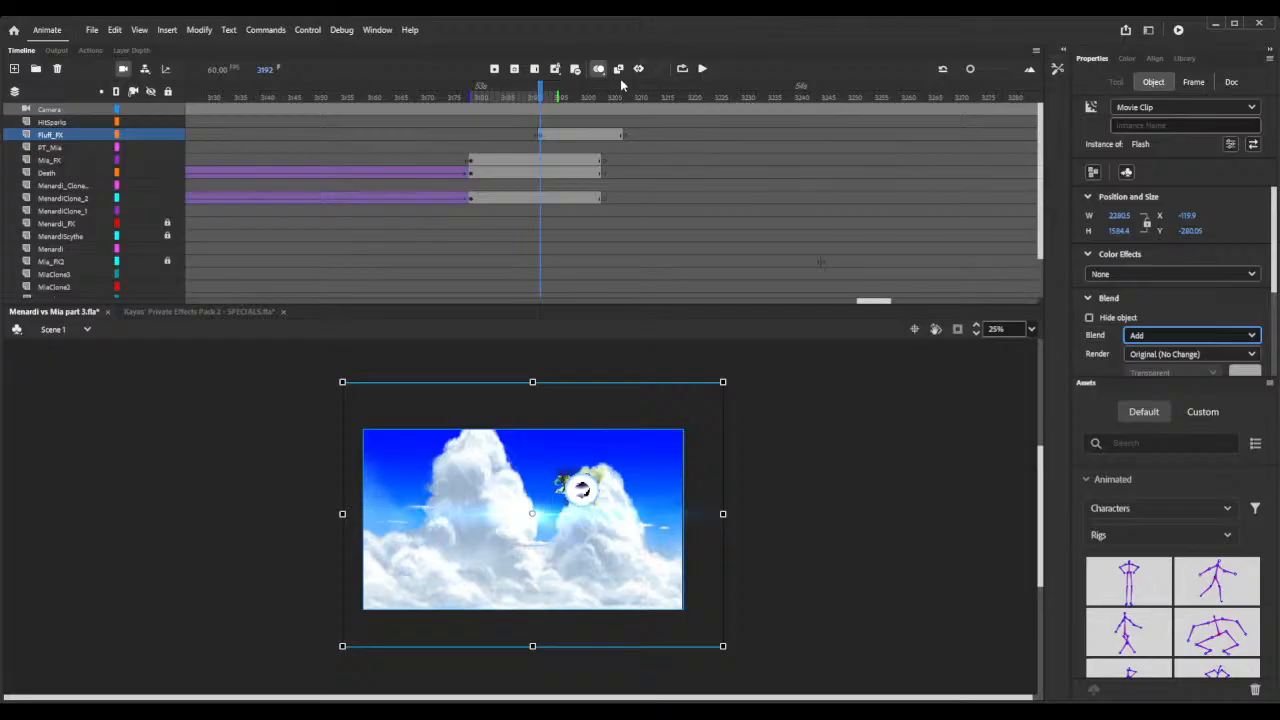
Check the Flash effect up to frame 3203 and in a test movie, and save the animation file.
drag(540, 93, 600, 100)
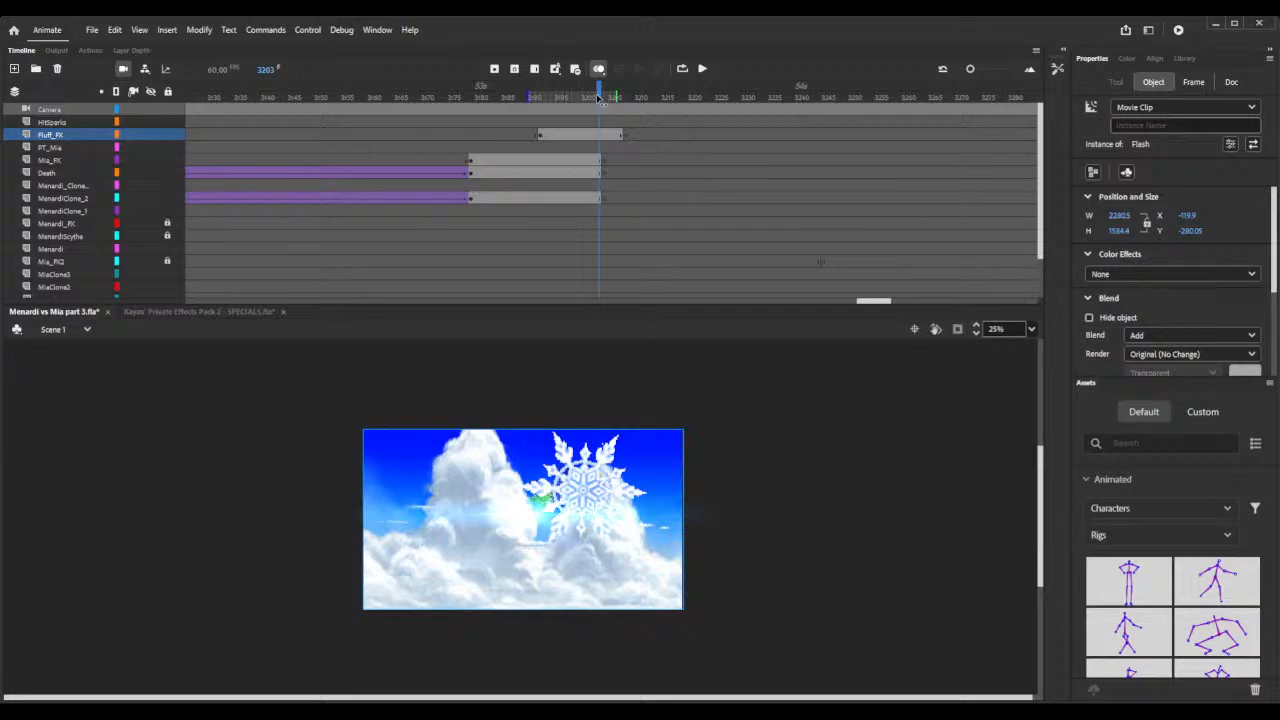
click(598, 98)
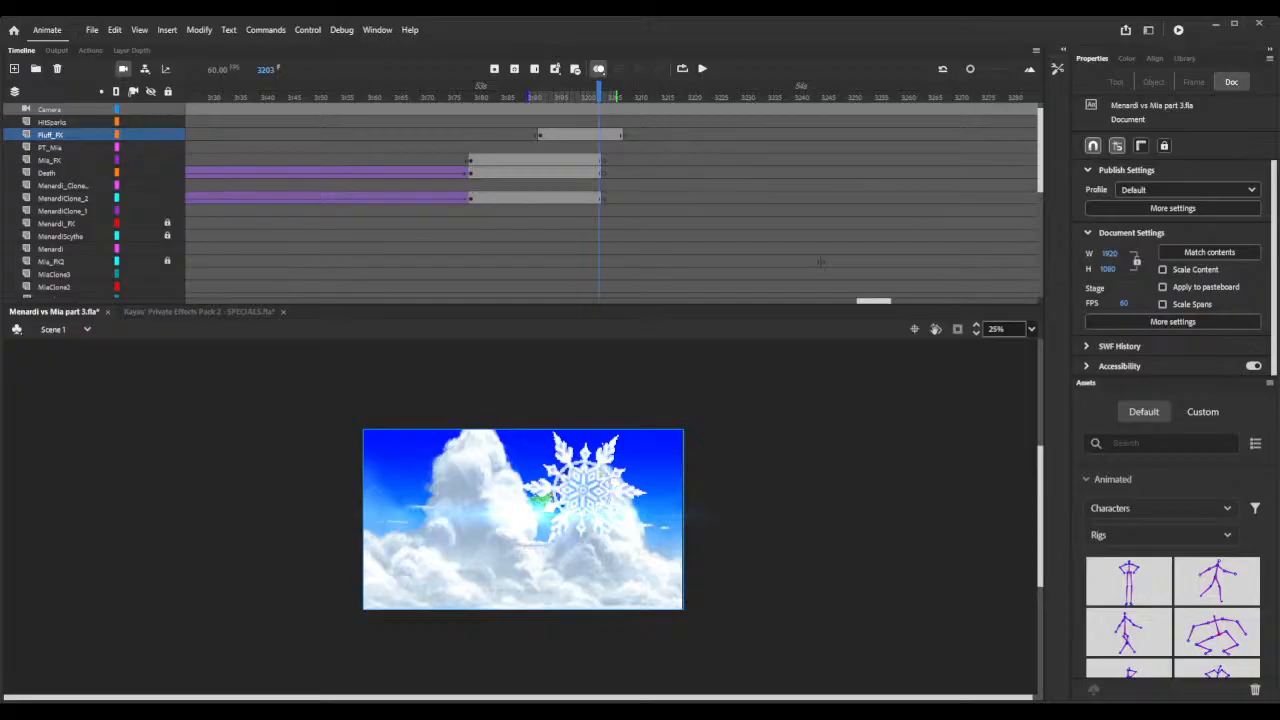
key(ctrl+Return)
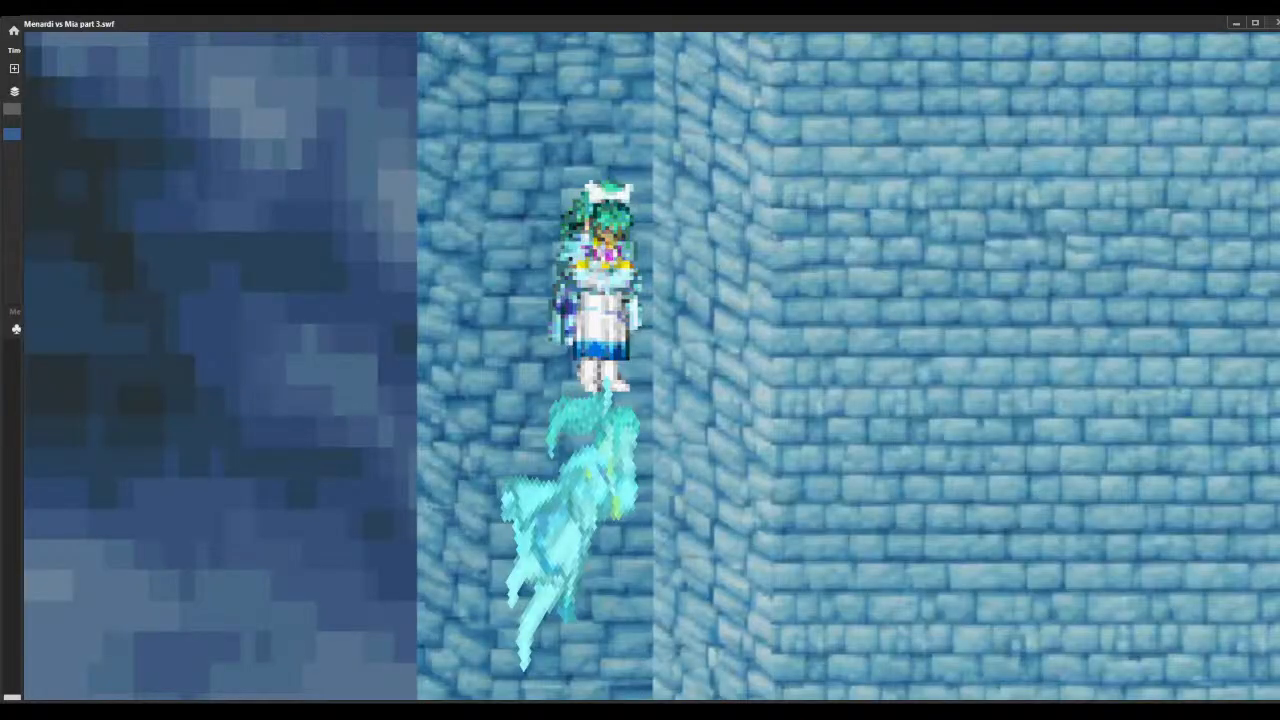
key(ctrl+w)
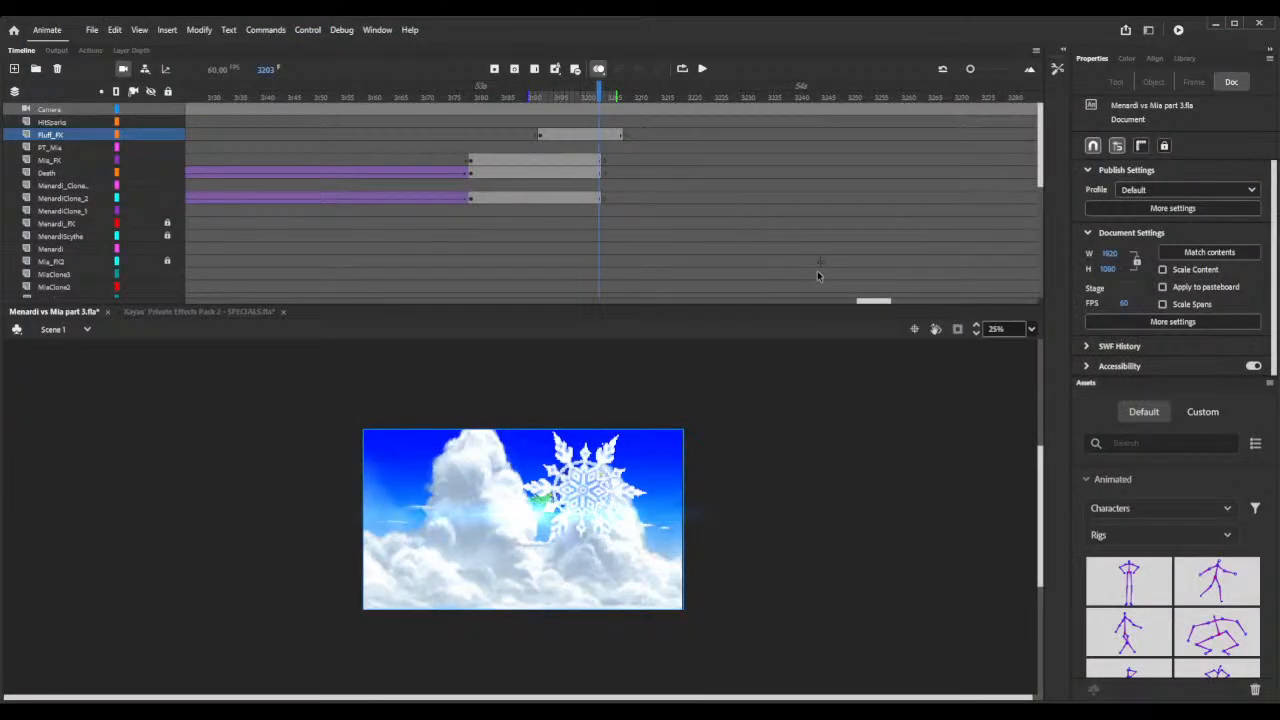
key(ctrl+s)
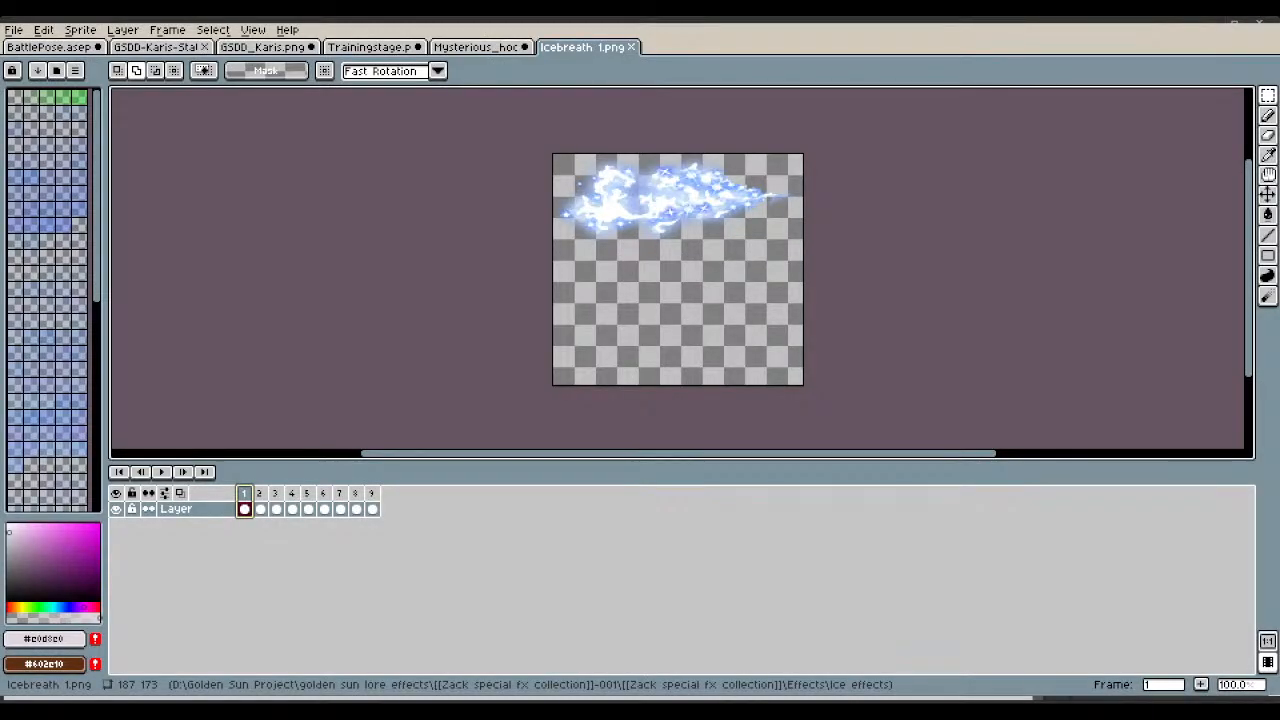
Switch to Aseprite, close Icebreath 1.png, and look over the sprites in Trainingstage.png and GSDD-Karis-Status.png.
click(631, 47)
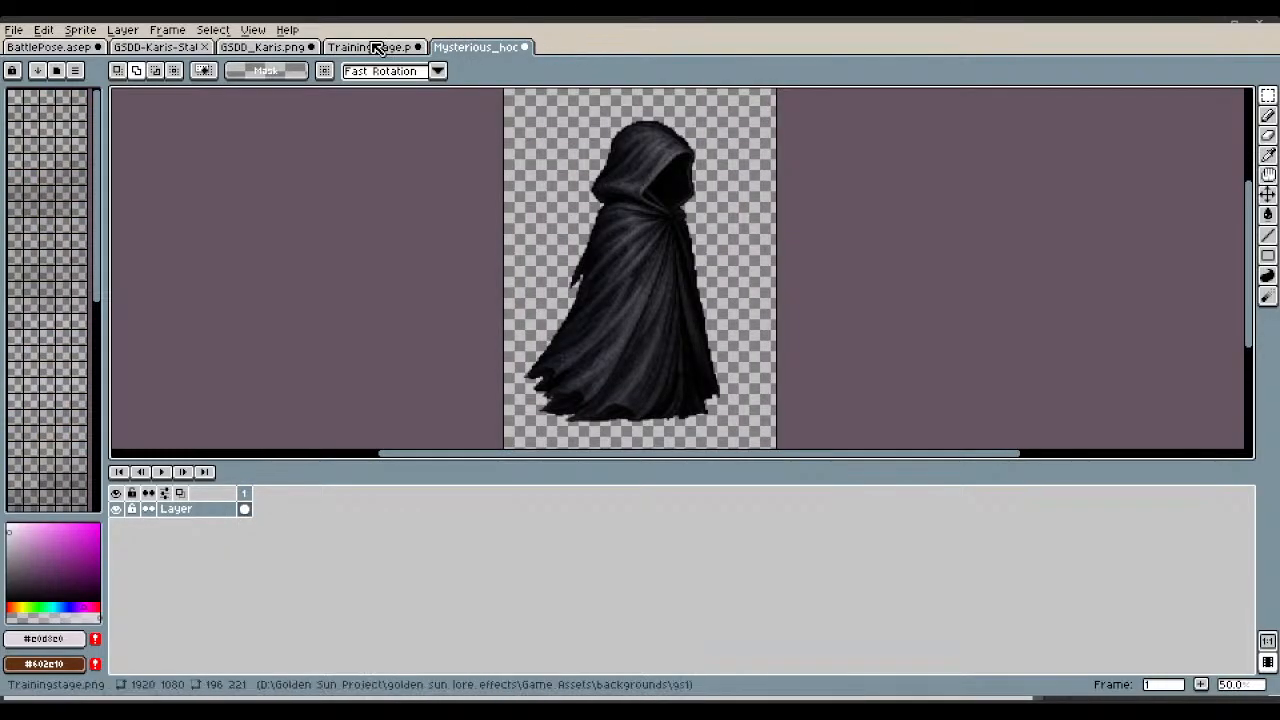
click(377, 49)
scroll(368, 387, up, 1)
scroll(368, 387, down, 1)
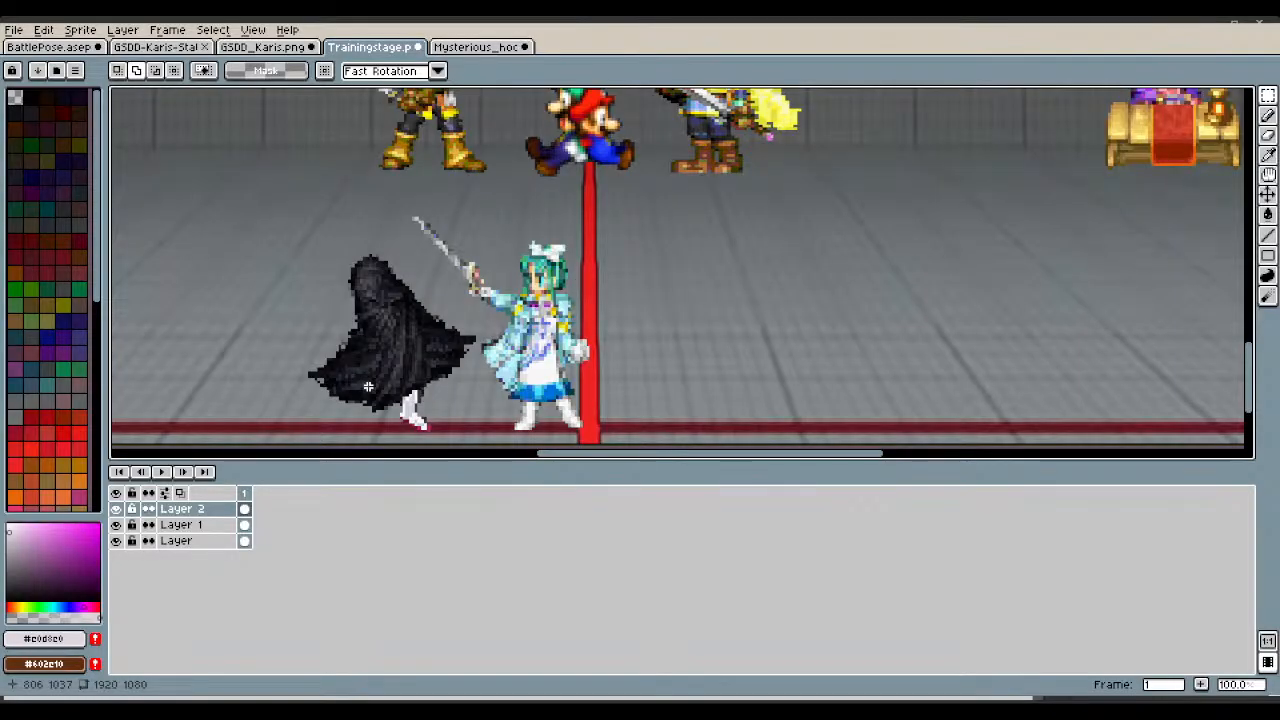
click(155, 47)
scroll(320, 172, down, 7)
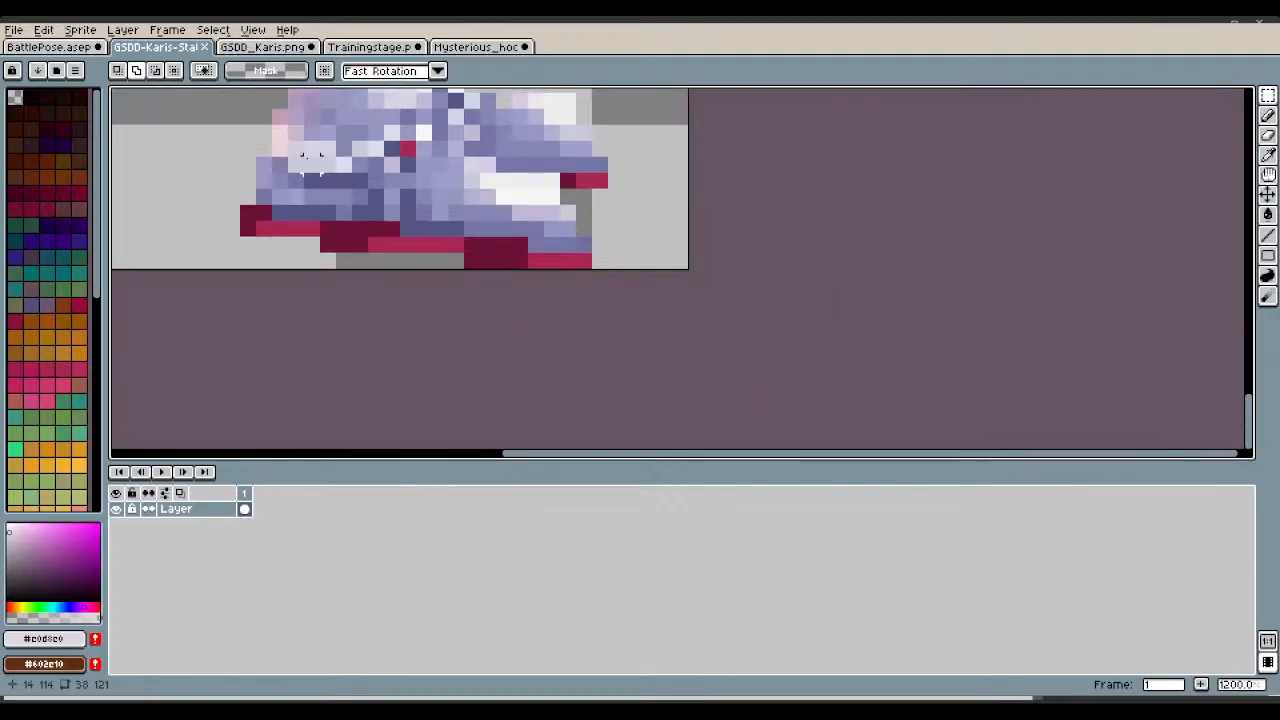
scroll(284, 126, down, 2)
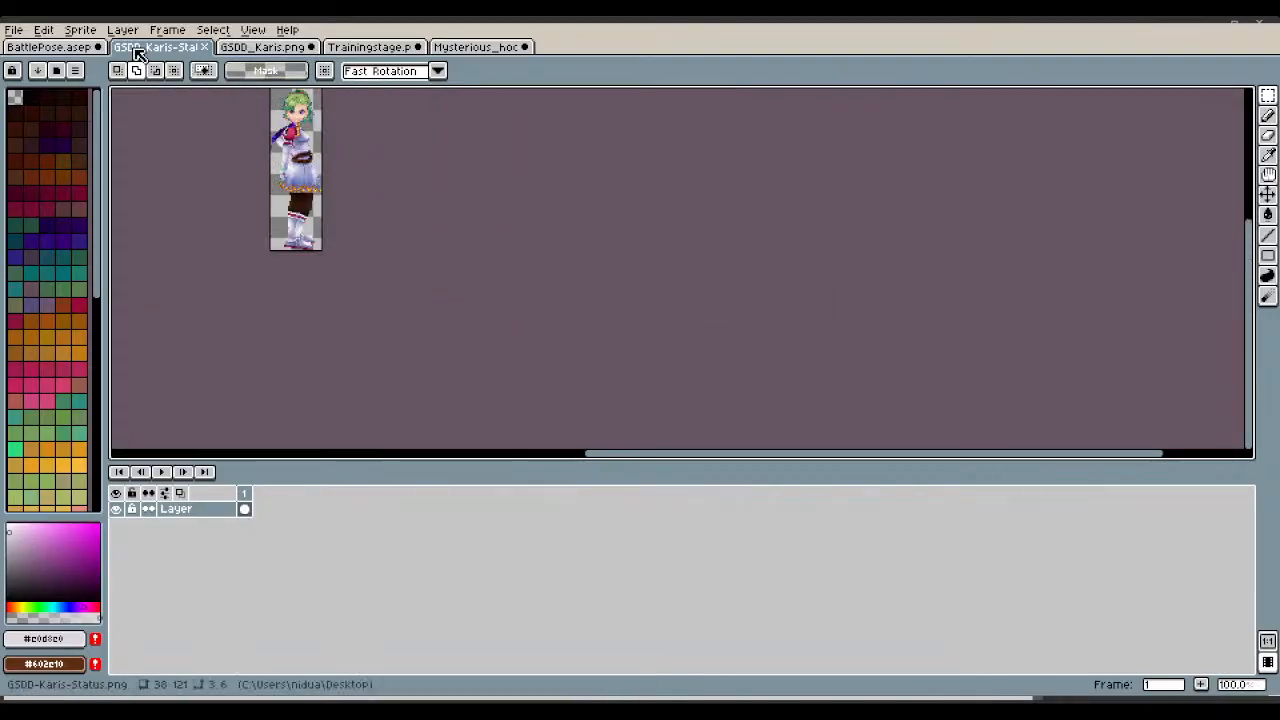
Examine the hooded figure's white boots and overall pose in BattlePose.aseprite, choosing the Eyedropper and finally the Eraser tool.
click(40, 48)
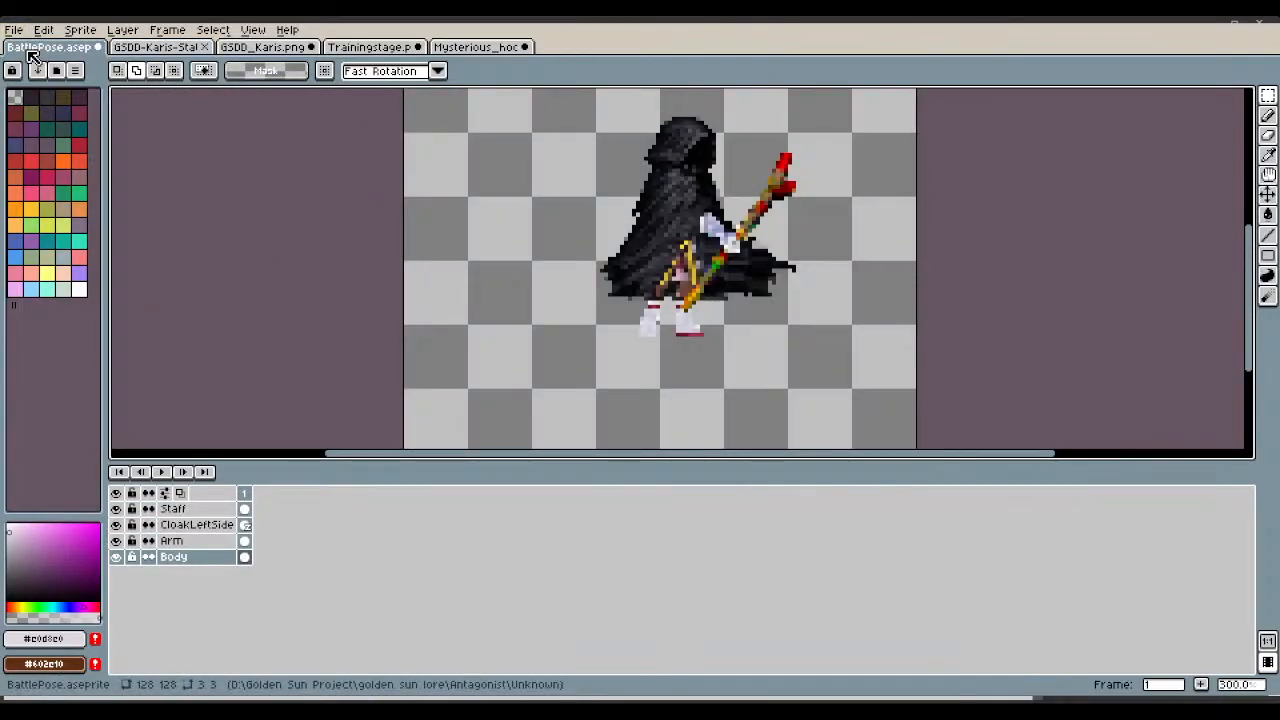
scroll(681, 214, up, 1)
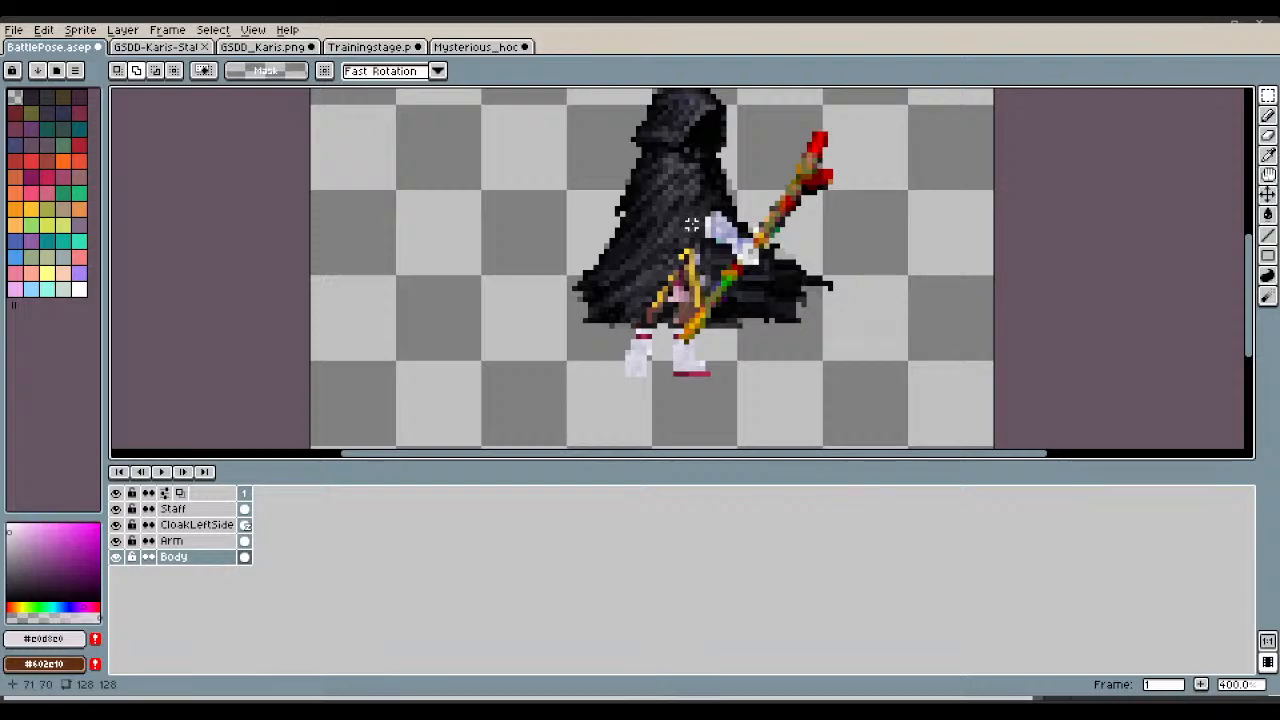
scroll(663, 421, up, 2)
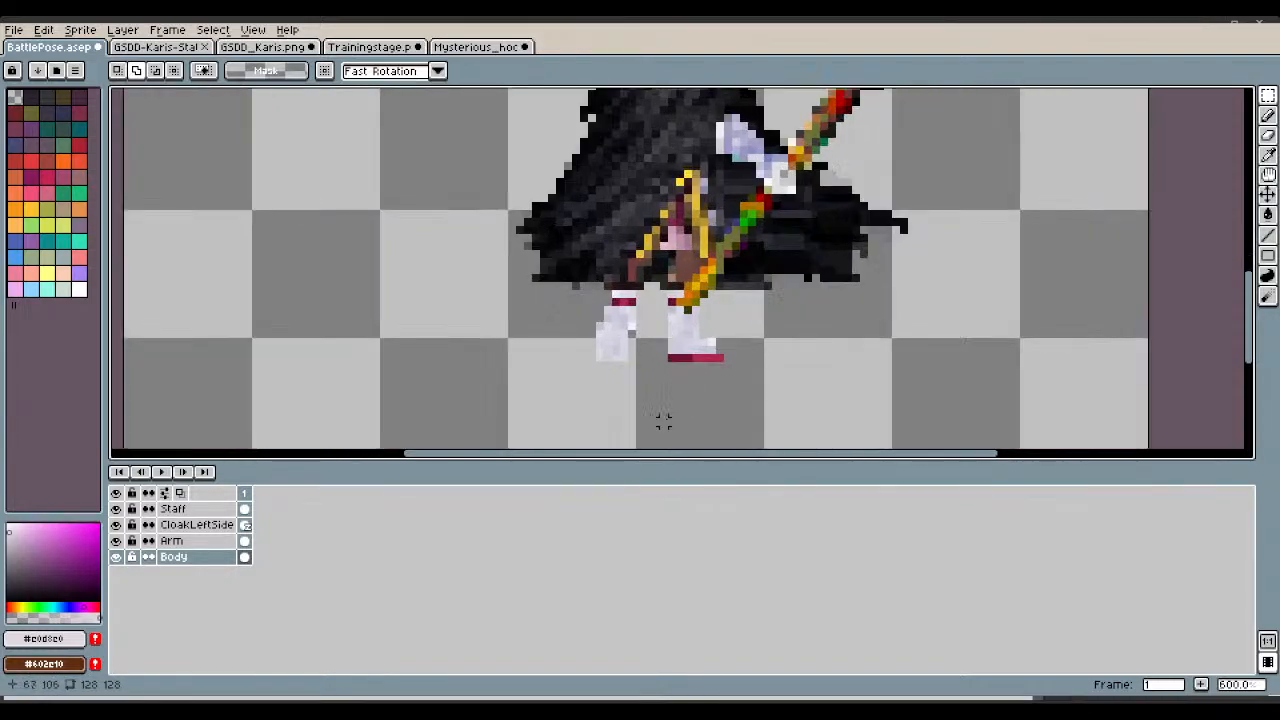
scroll(623, 389, up, 3)
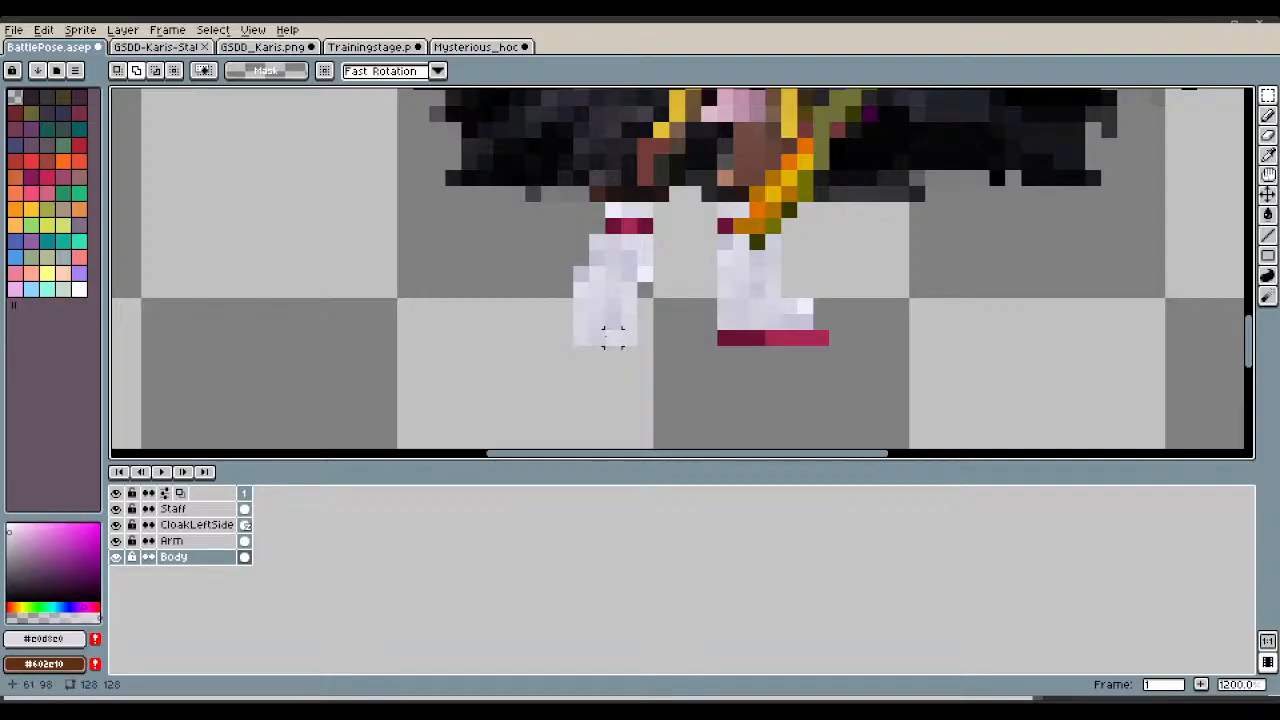
click(1267, 155)
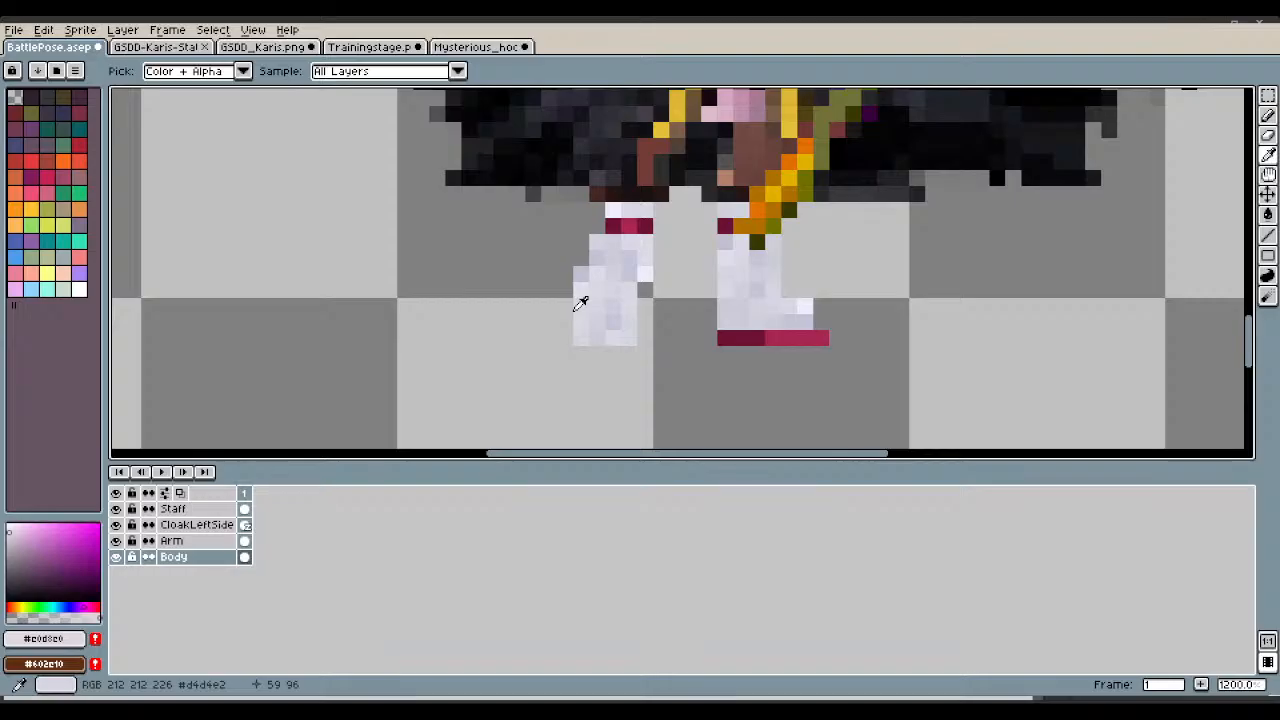
scroll(580, 302, down, 6)
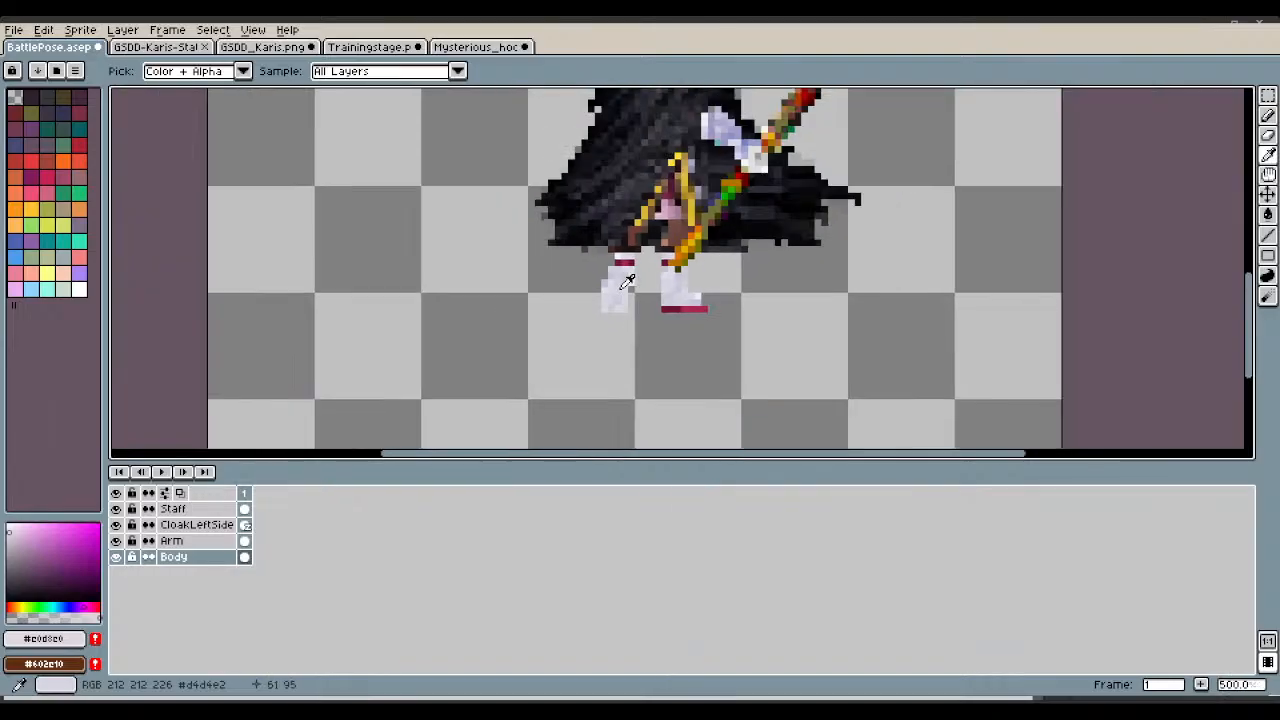
scroll(623, 282, up, 4)
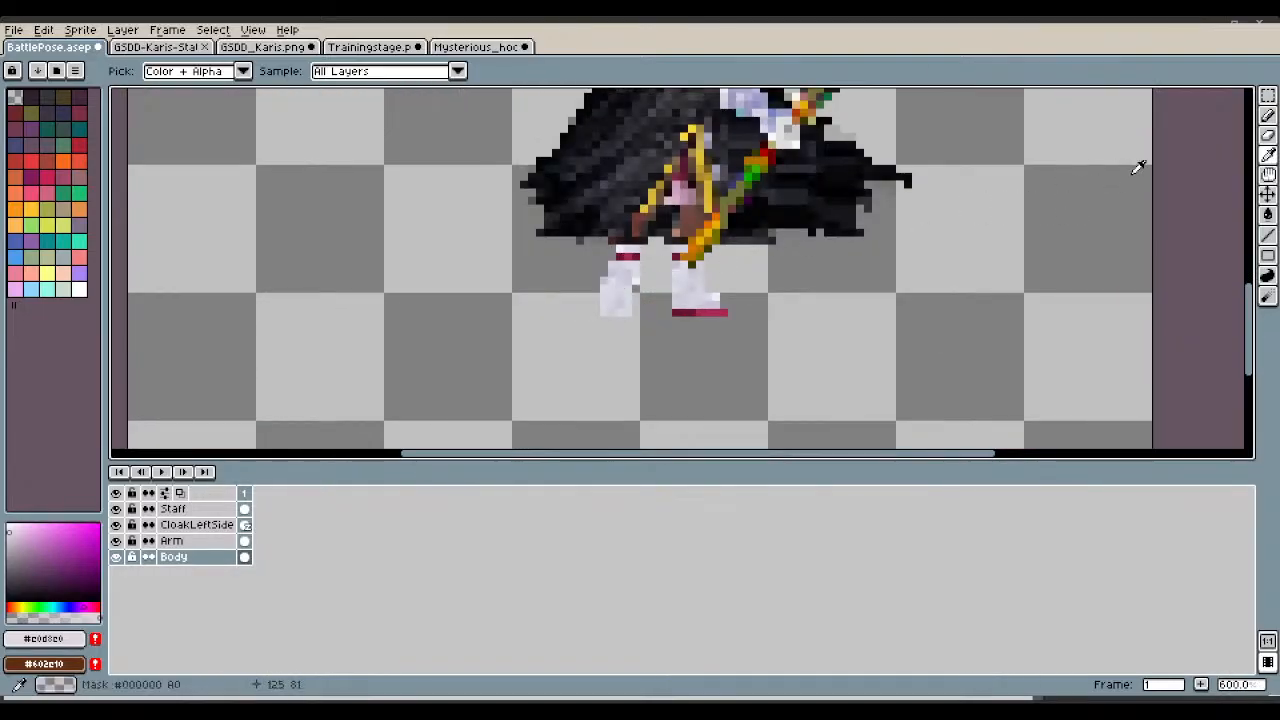
click(1267, 118)
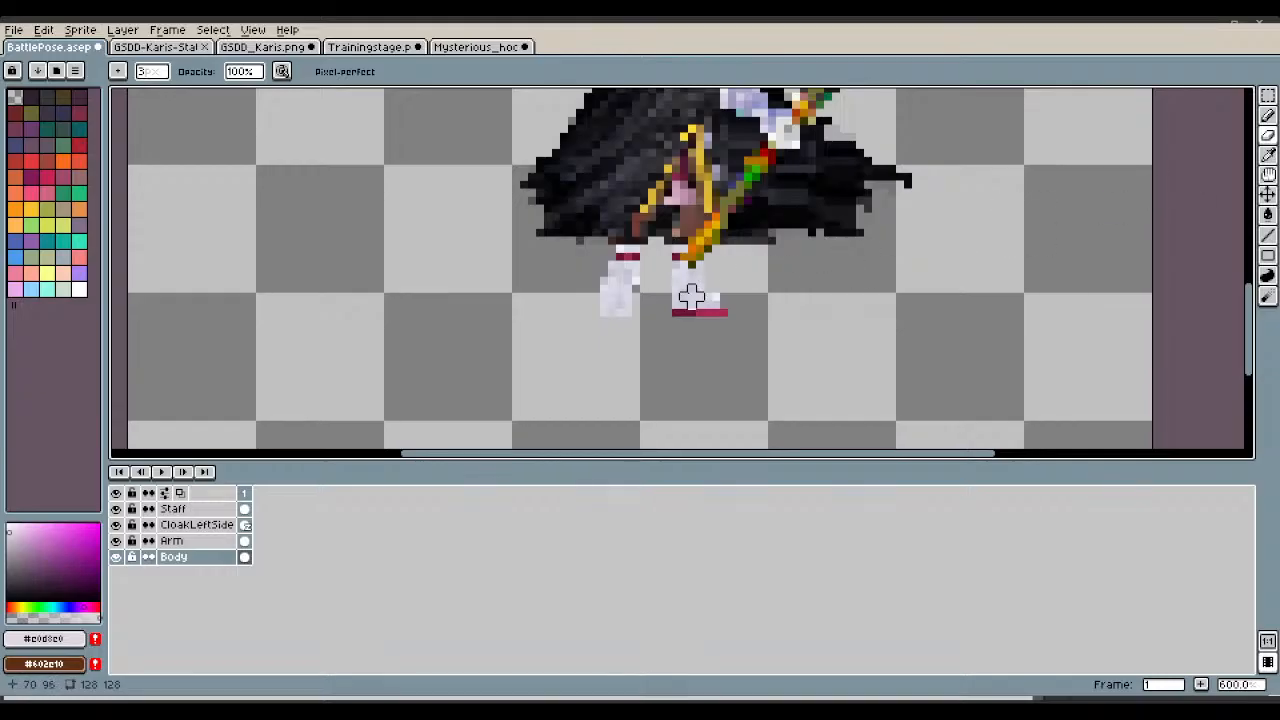
scroll(732, 303, down, 2)
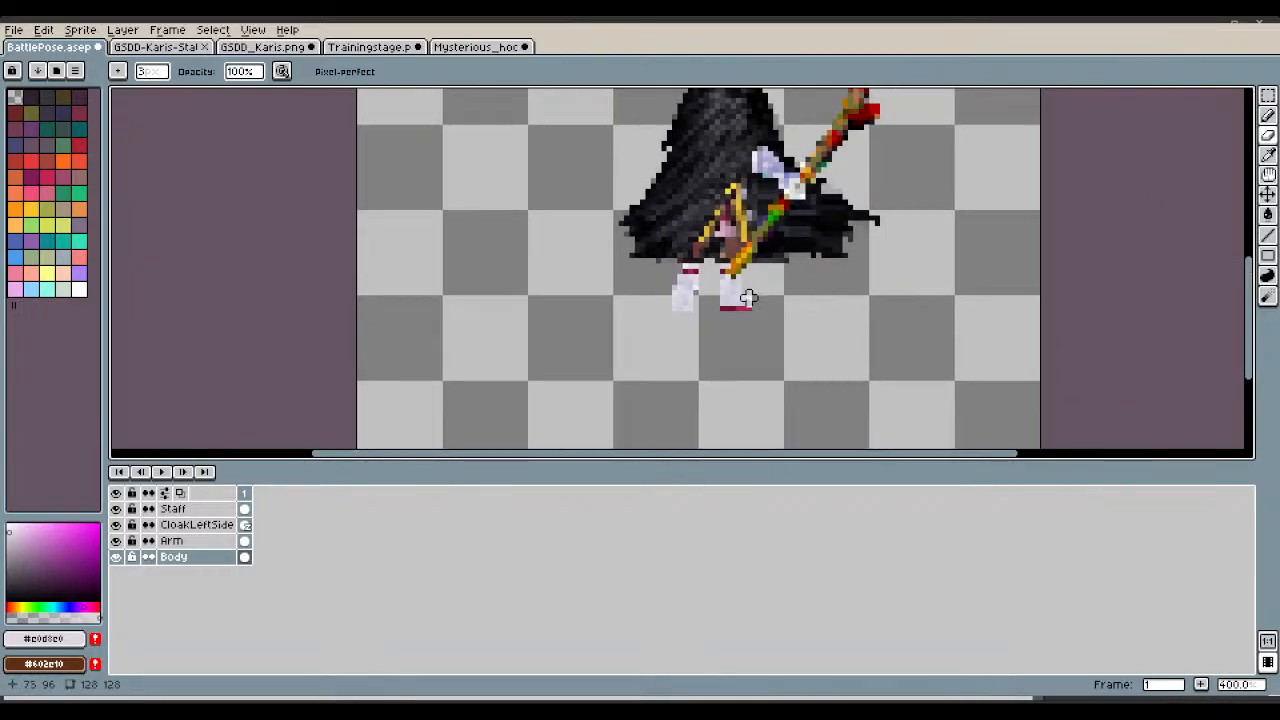
scroll(690, 302, up, 3)
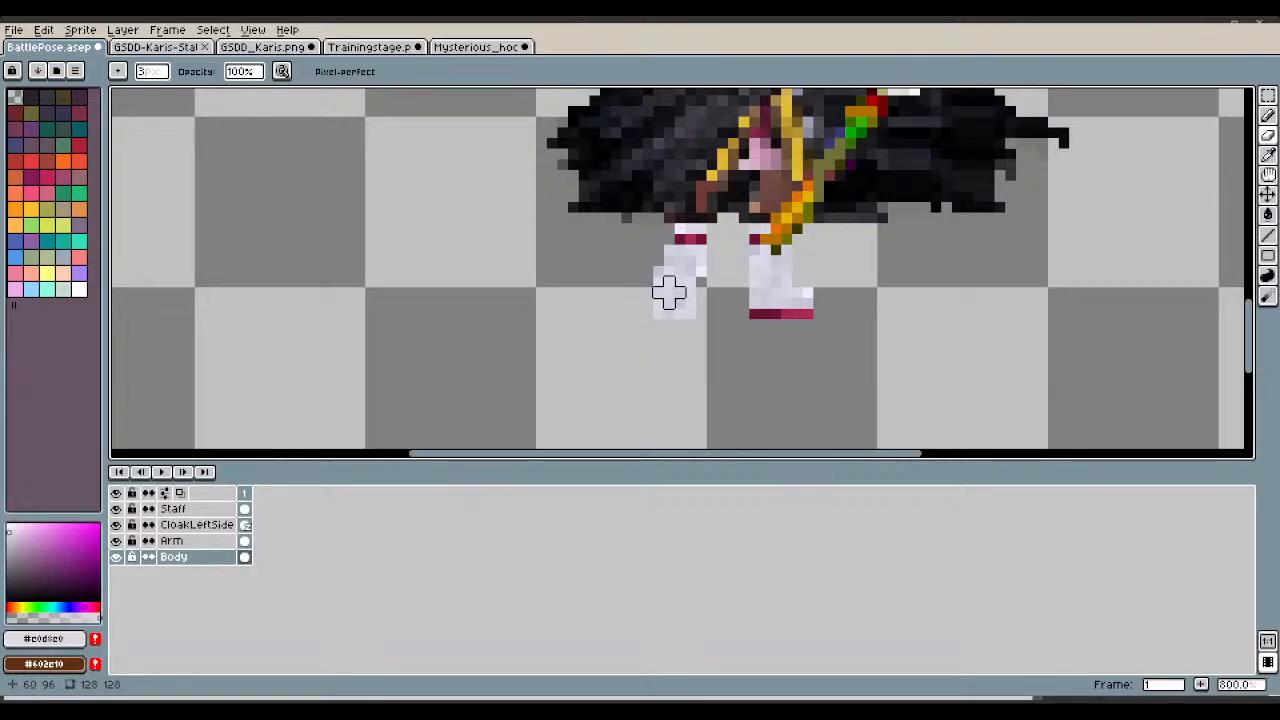
scroll(678, 280, down, 3)
scroll(668, 229, down, 1)
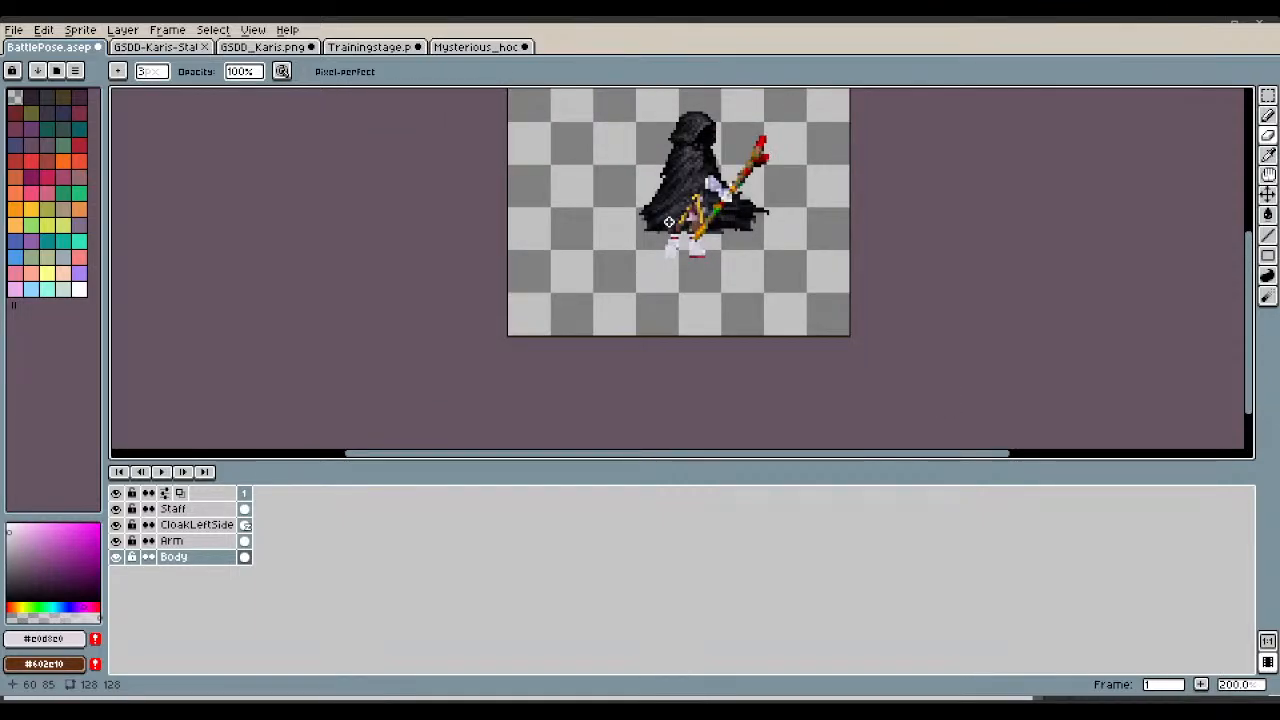
Save BattlePose.aseprite and bring up Trainingstage.png.
key(ctrl+s)
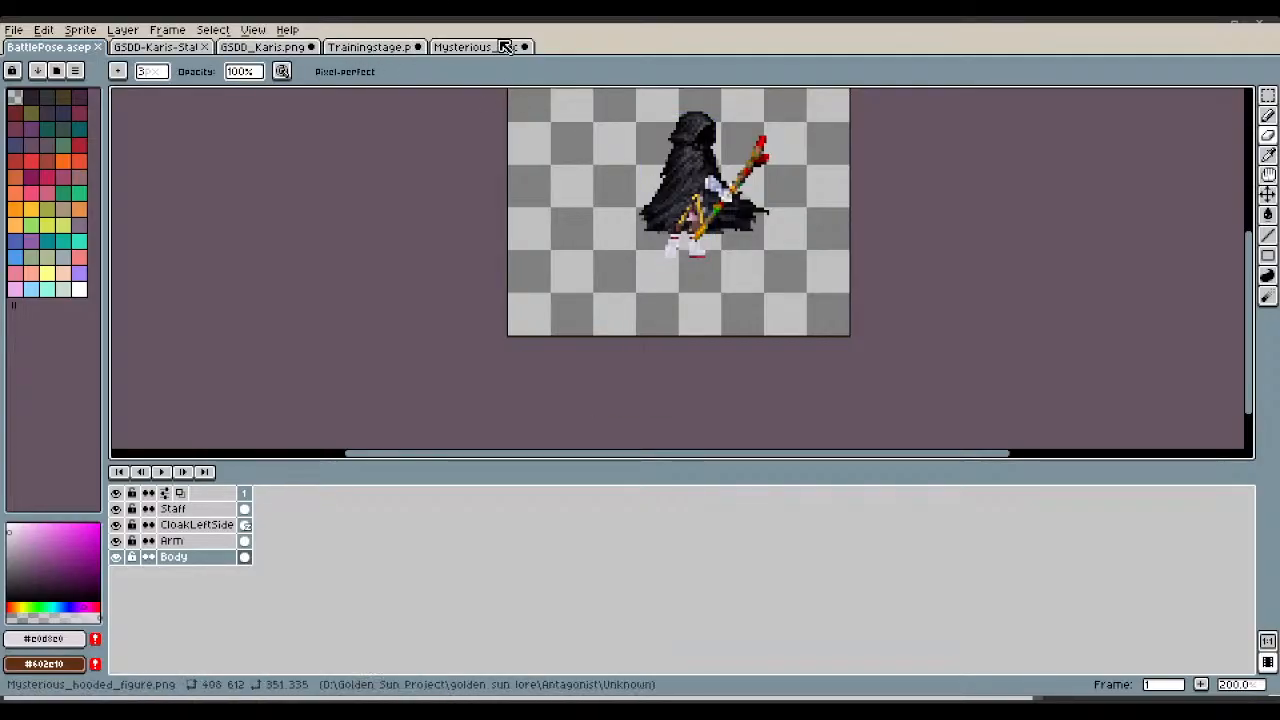
click(372, 48)
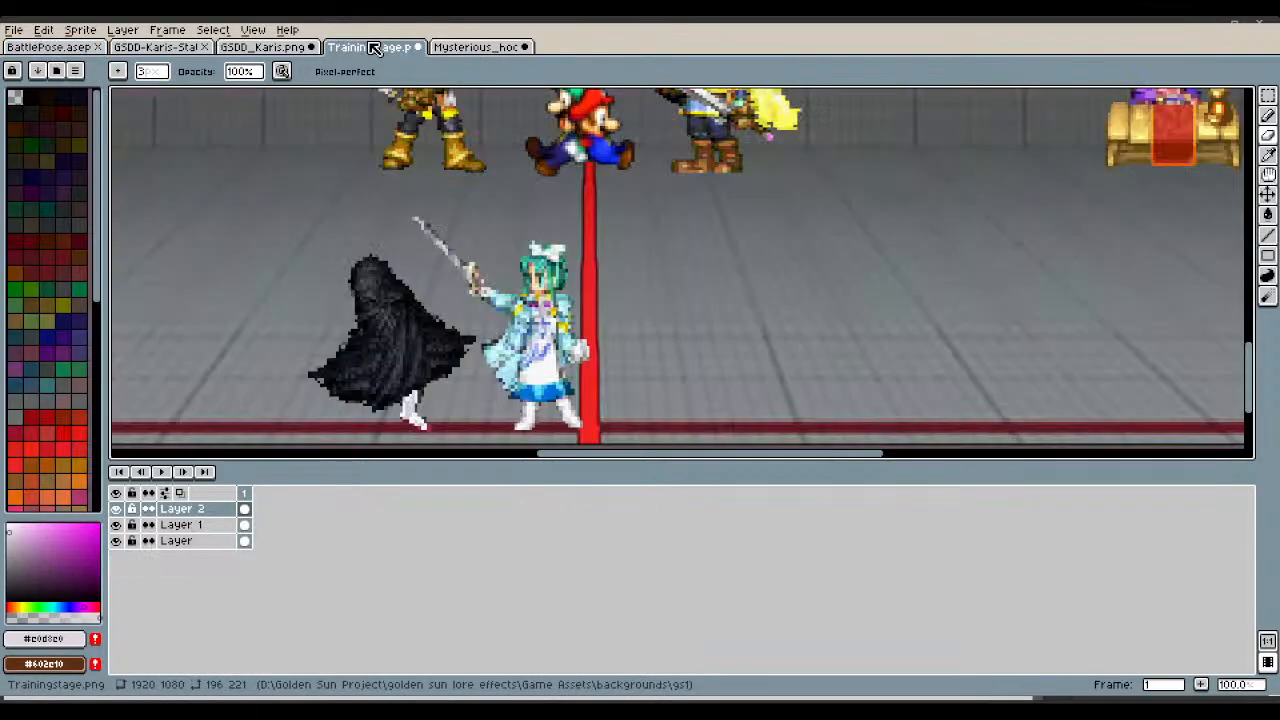